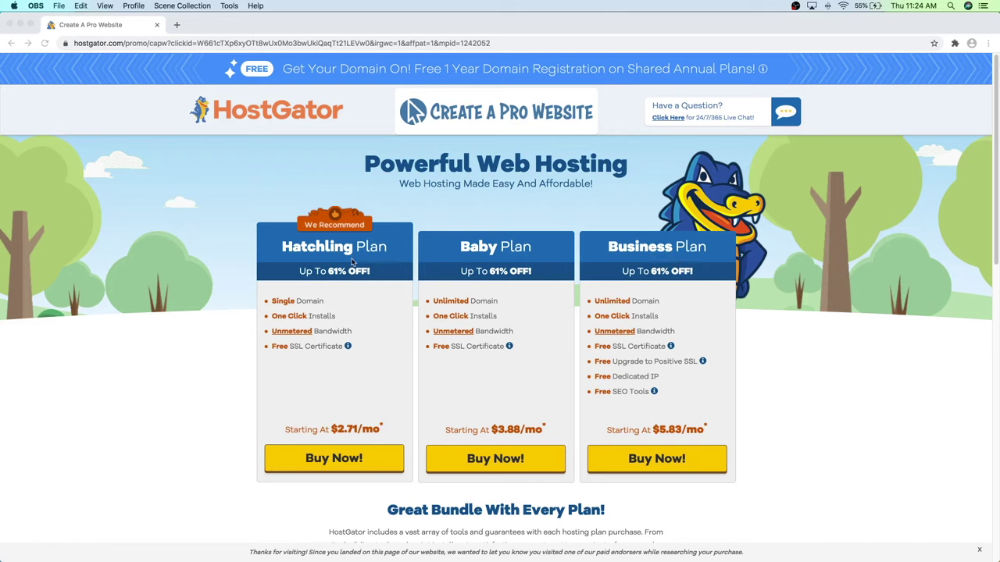
Start Hatchling plan checkout and search for the capwshop.com domain
left_click(335, 460)
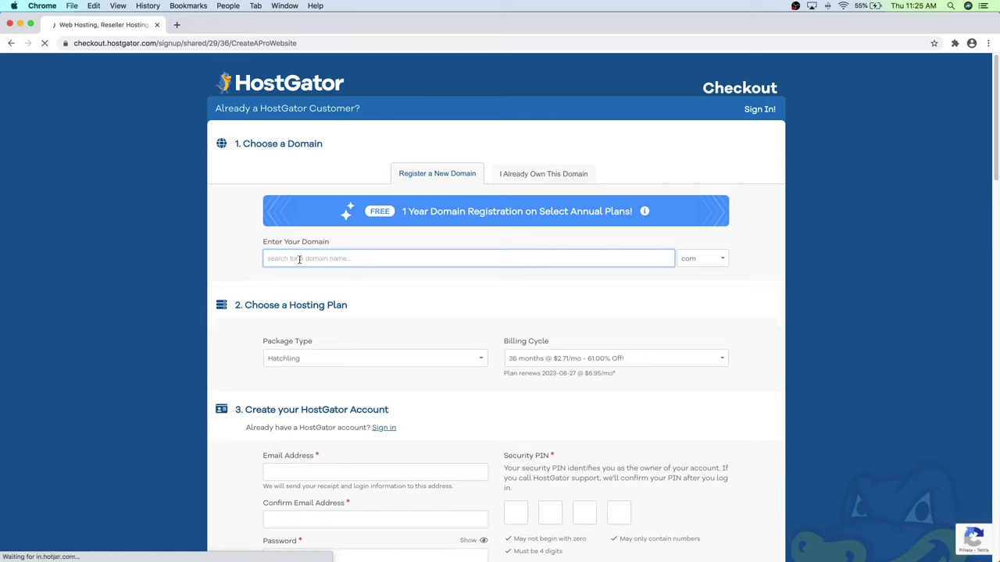
type("capwshop")
key("Tab")
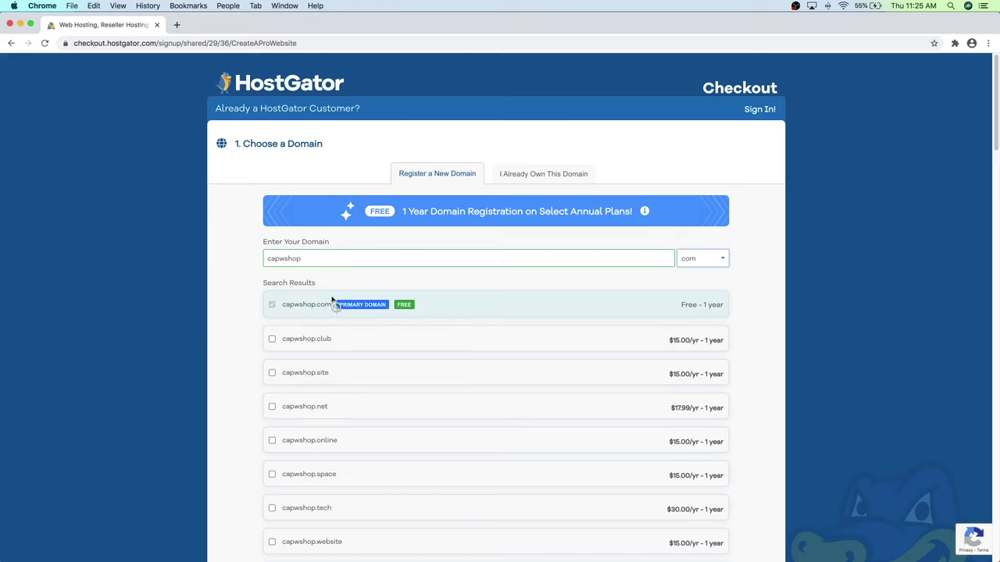
scroll(236, 297, "down", 5)
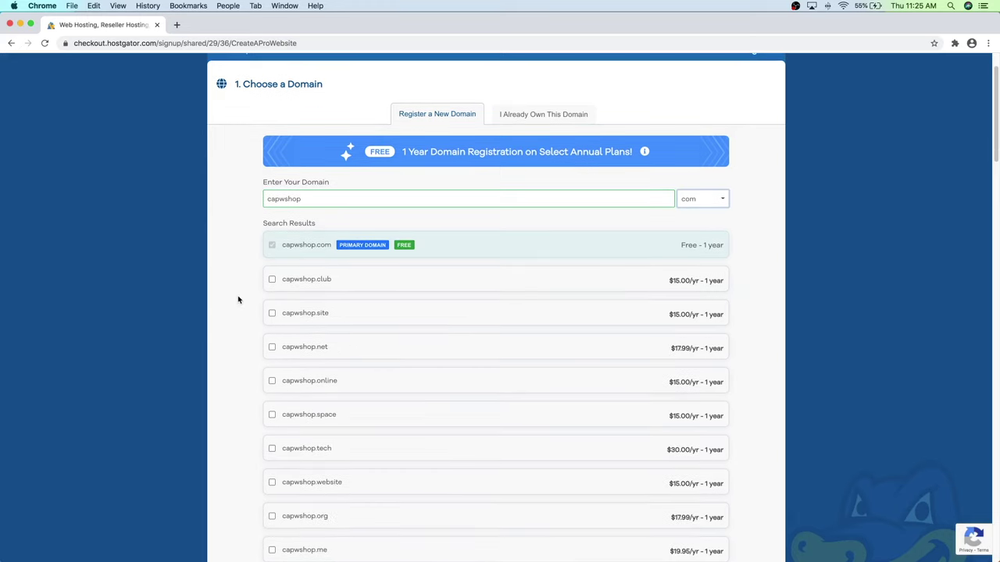
scroll(238, 301, "down", 4)
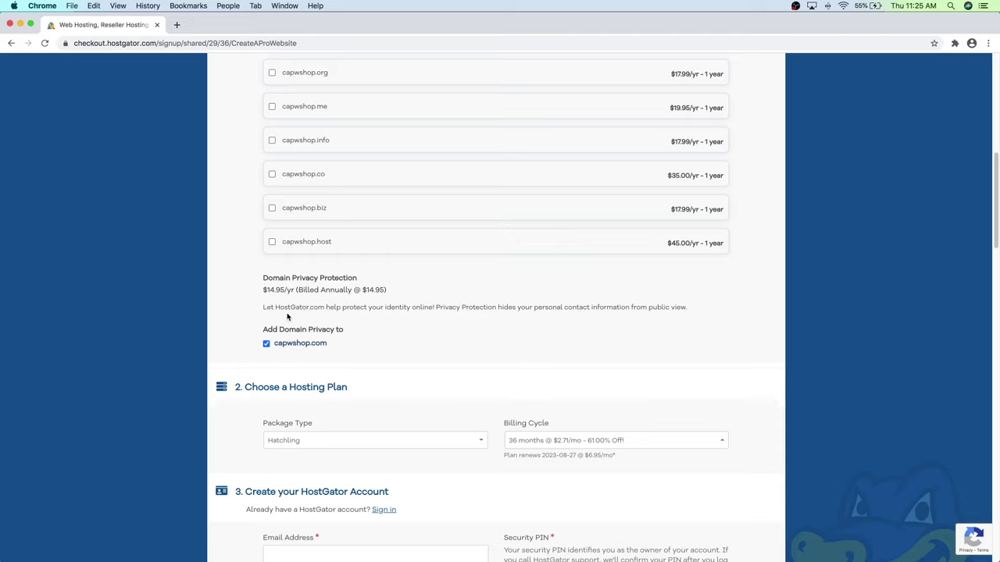
scroll(246, 322, "down", 2)
scroll(246, 320, "down", 4)
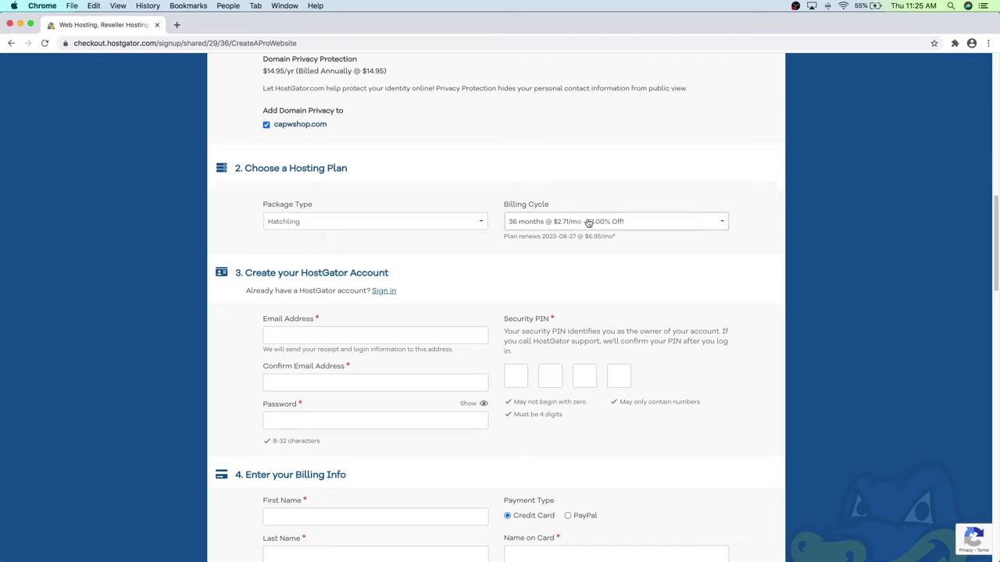
Change the Hatchling billing cycle to 1 month at $7.66/mo (30.00% off)
left_click(588, 223)
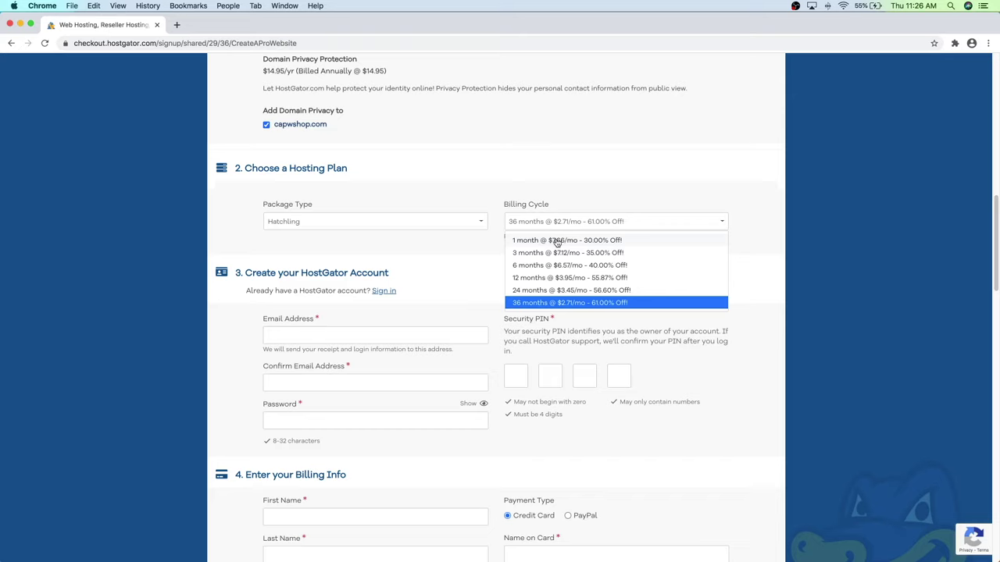
left_click(570, 240)
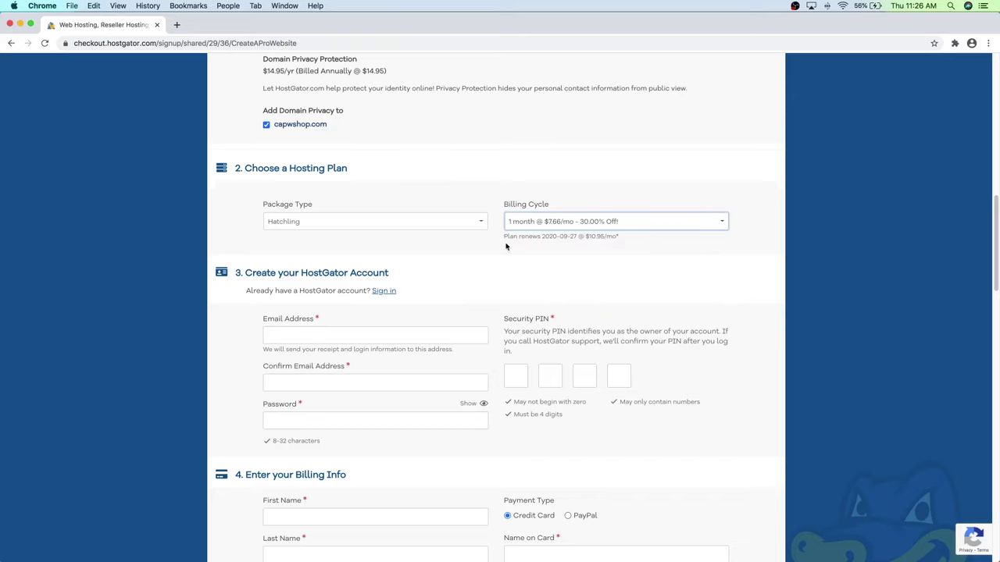
scroll(492, 266, "down", 3)
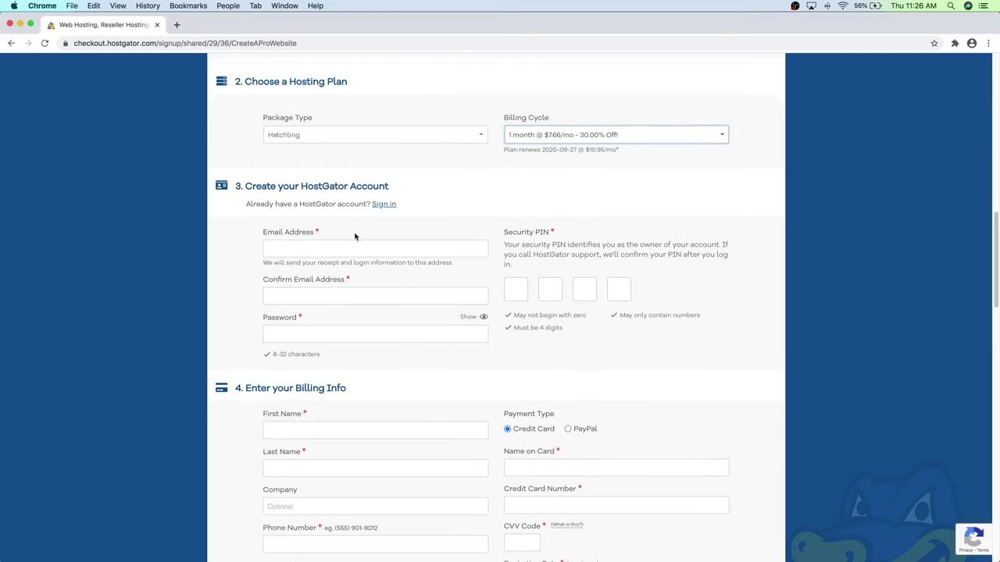
Enter the account e-mail address and confirm it
left_click(337, 249)
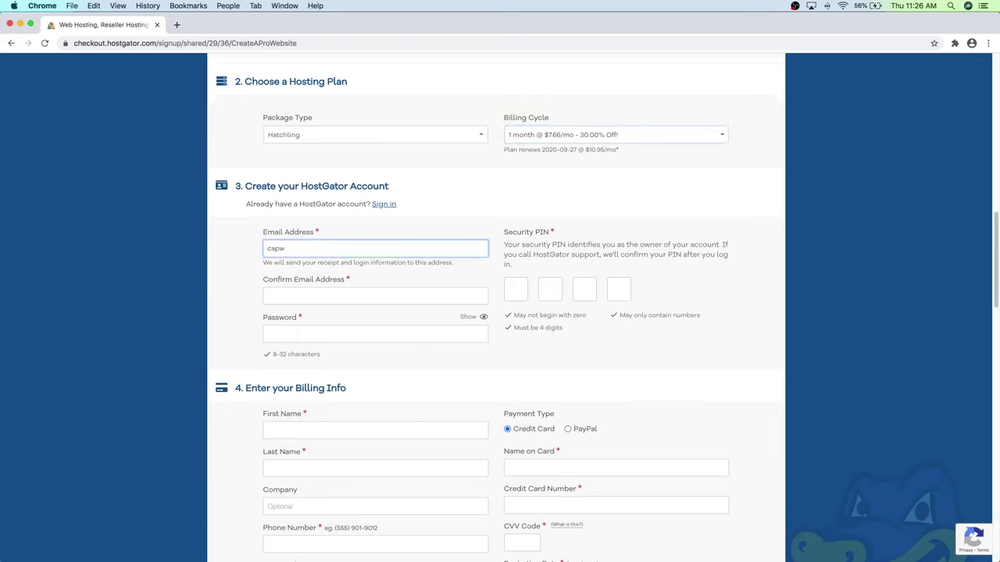
type("capws")
left_click(323, 298)
type("capw")
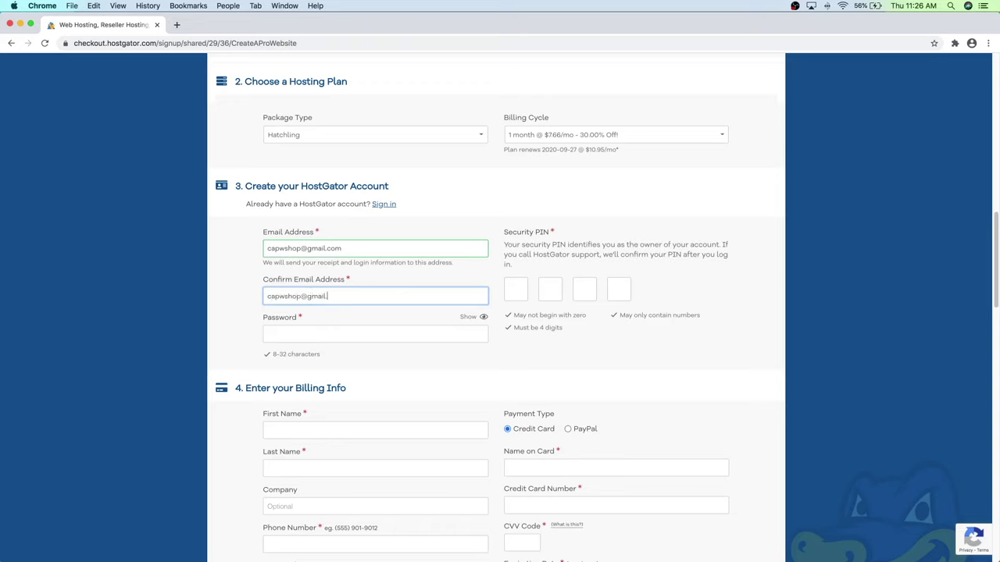
Set the account password and a four-digit security PIN
left_click(314, 337)
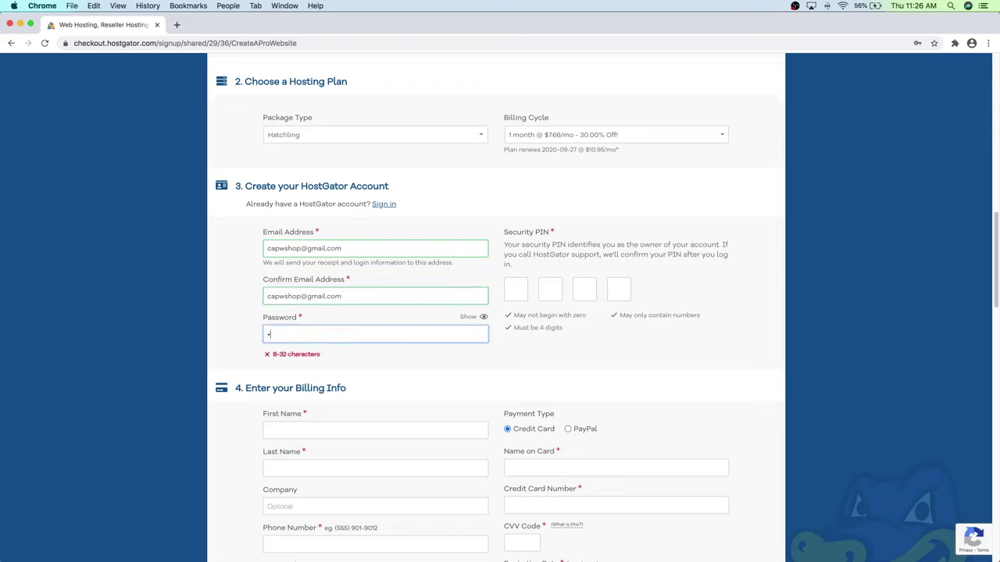
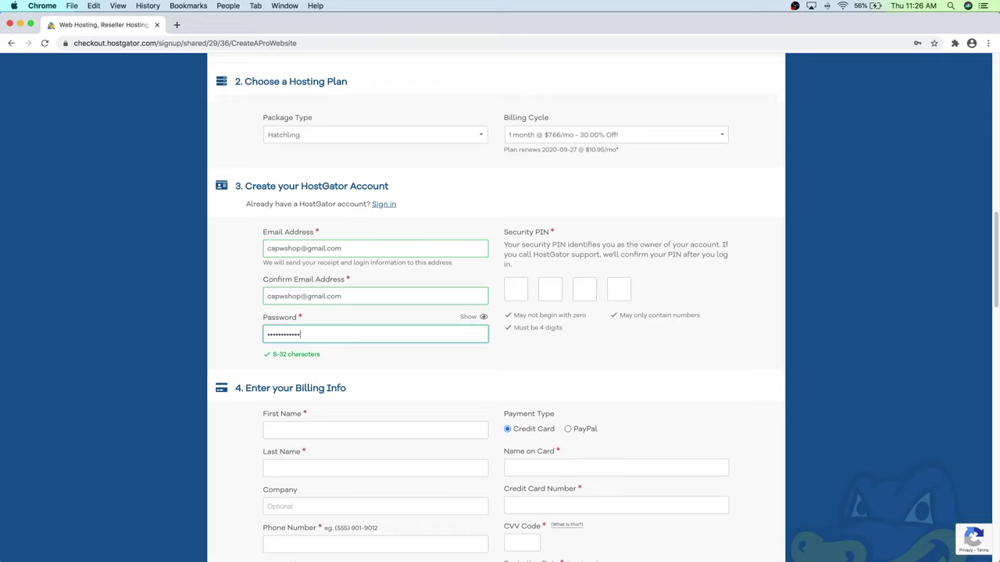
left_click(517, 287)
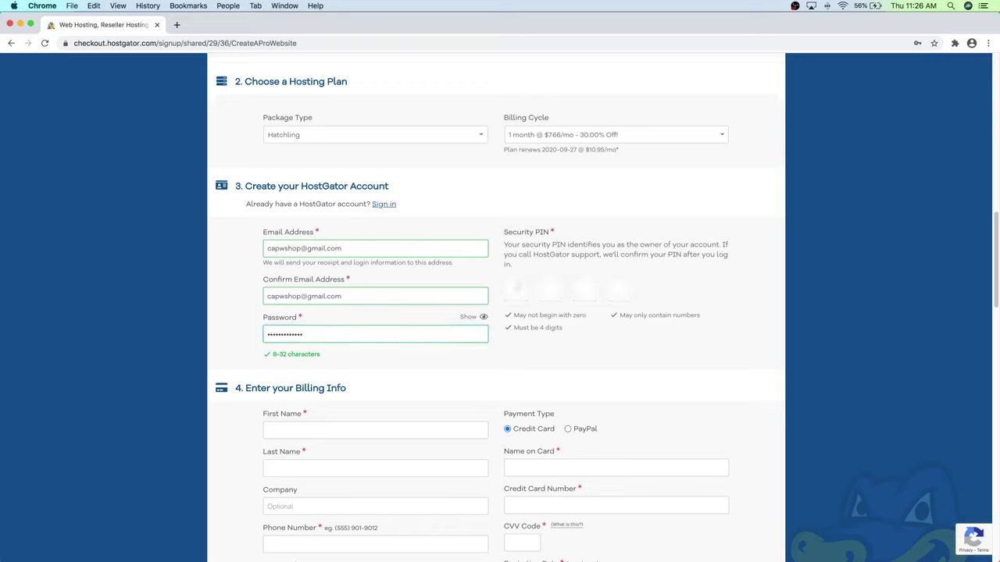
Uncheck the SiteLock Essentials and Site Backup add-ons under Additional Services
scroll(499, 357, "down", 2)
scroll(500, 357, "down", 5)
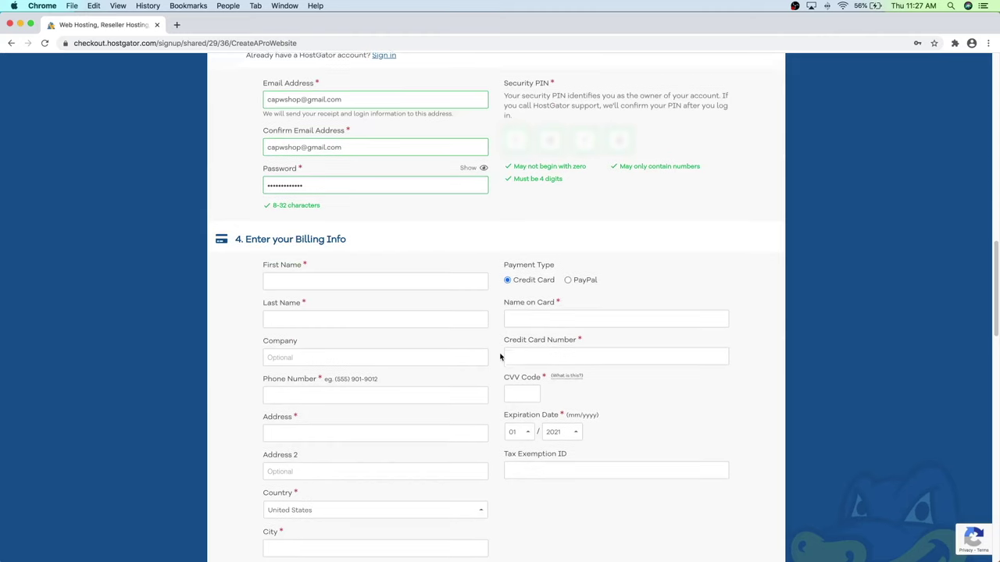
scroll(500, 357, "down", 1)
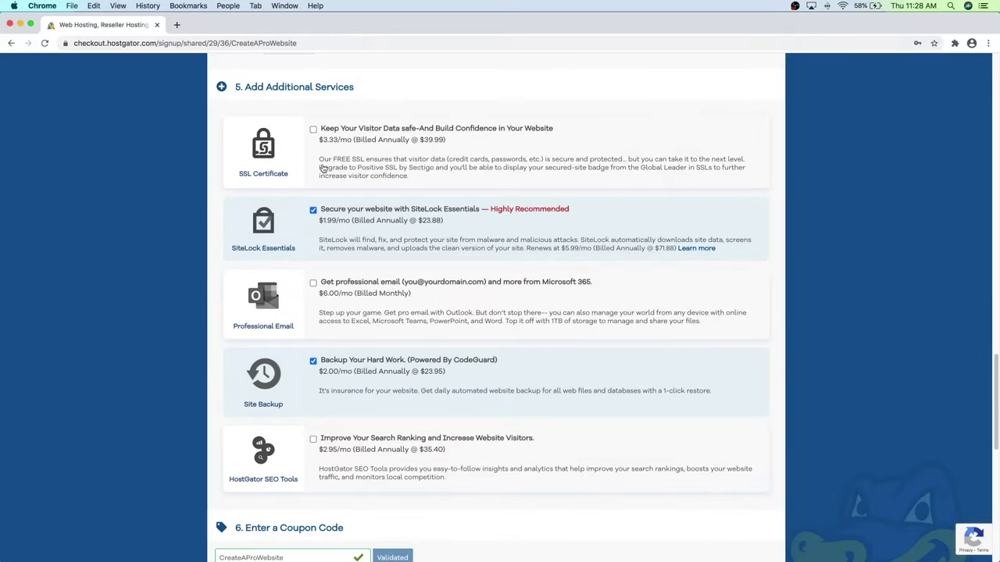
left_click(313, 211)
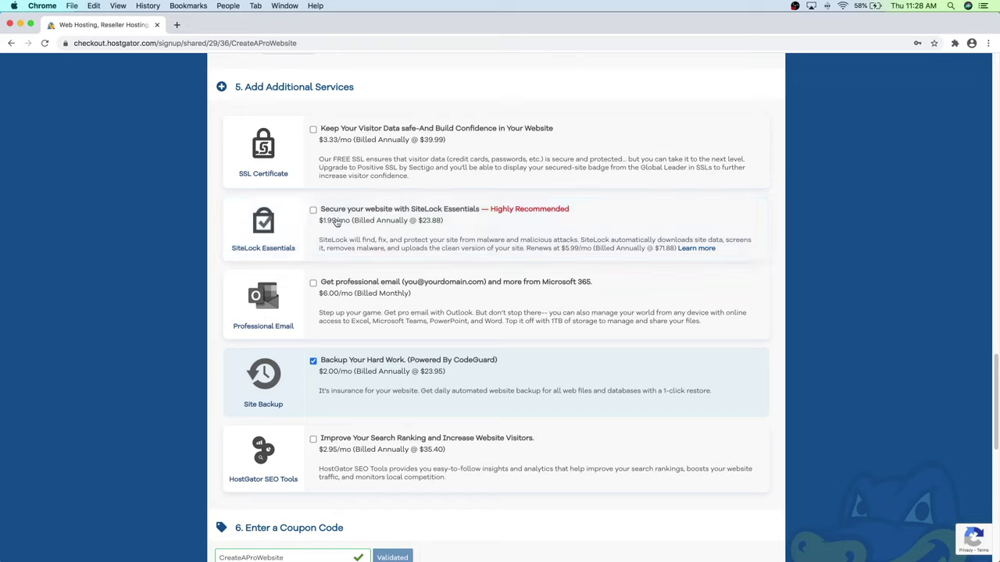
left_click(313, 362)
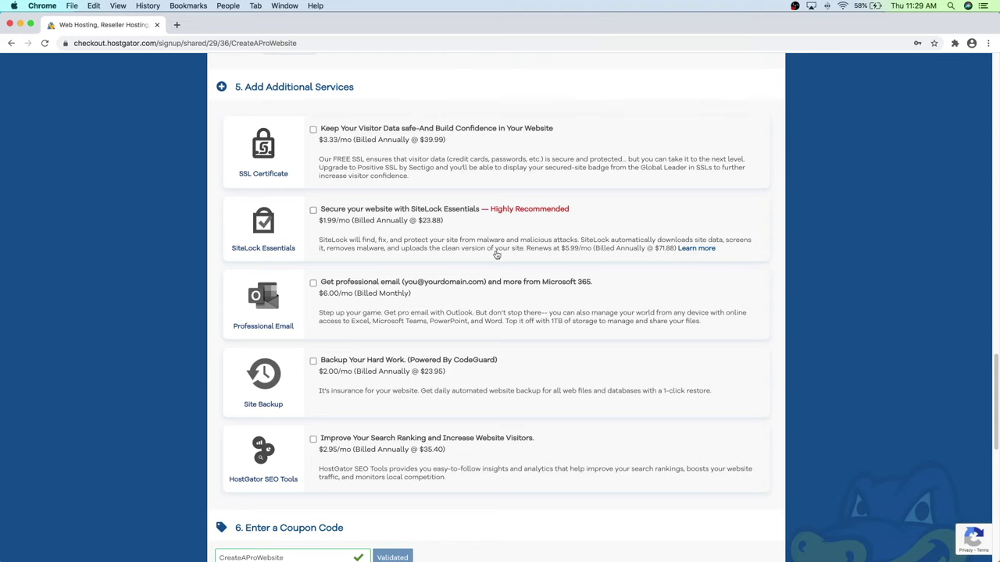
Tick the Auto Renewal Terms agreement on the $29.10 order review
scroll(497, 255, "down", 5)
scroll(523, 266, "down", 5)
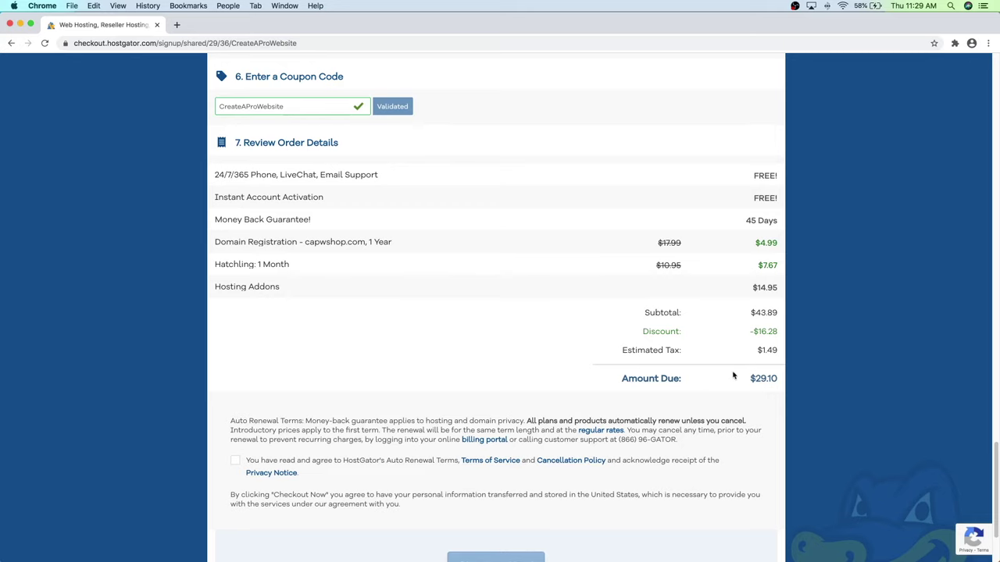
scroll(551, 279, "down", 3)
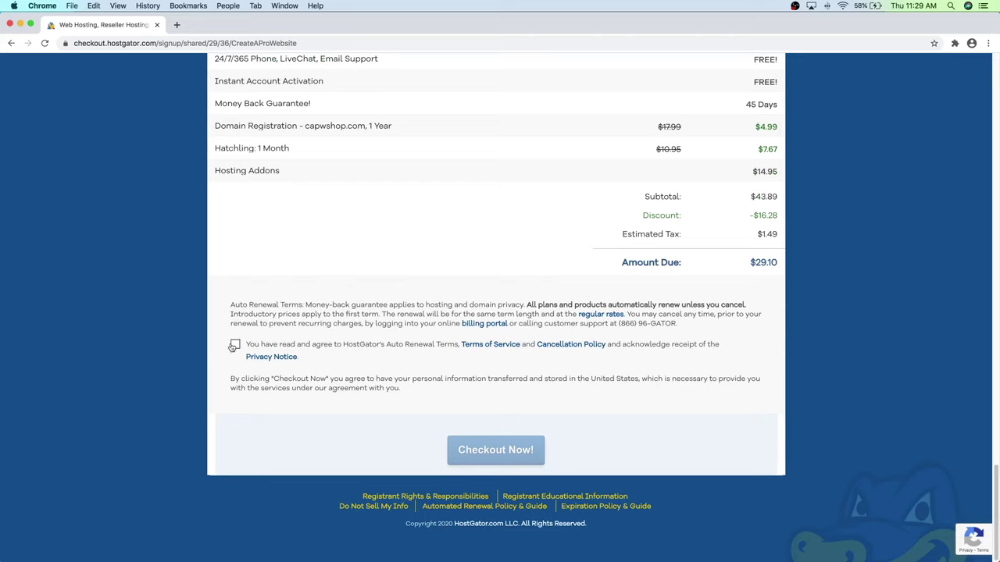
left_click(234, 346)
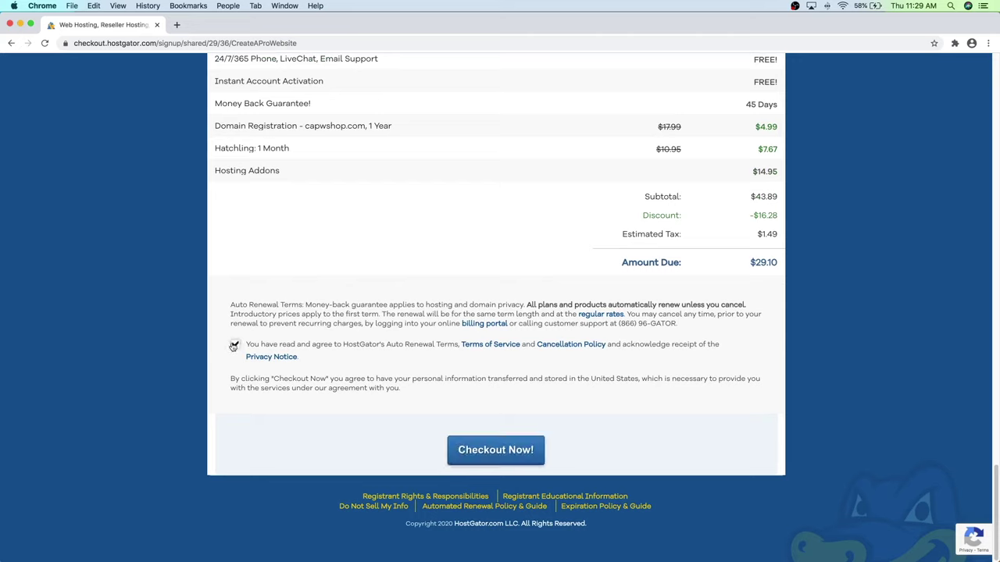
Submit the order with Checkout Now! and close the welcome goals survey
left_click(485, 457)
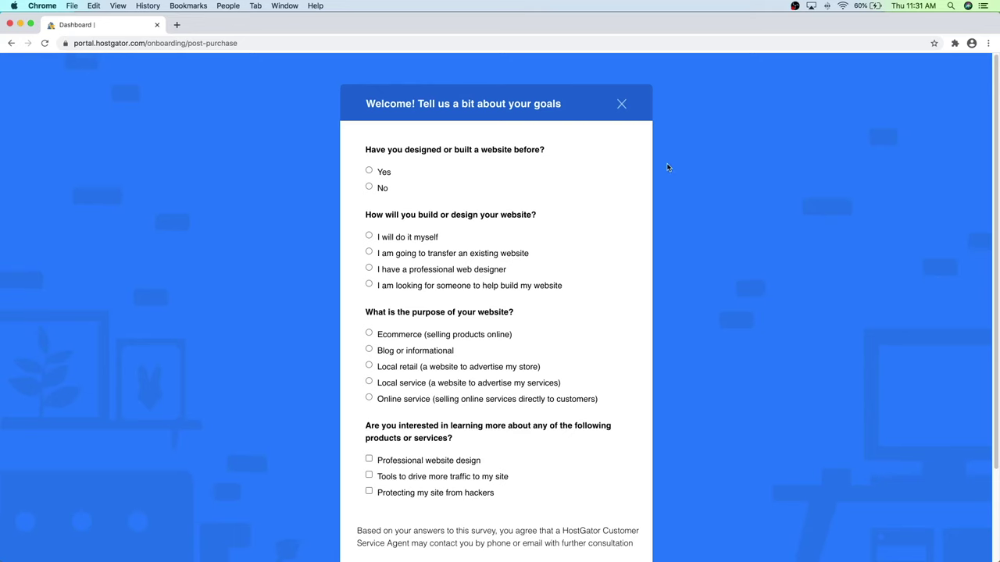
left_click(621, 105)
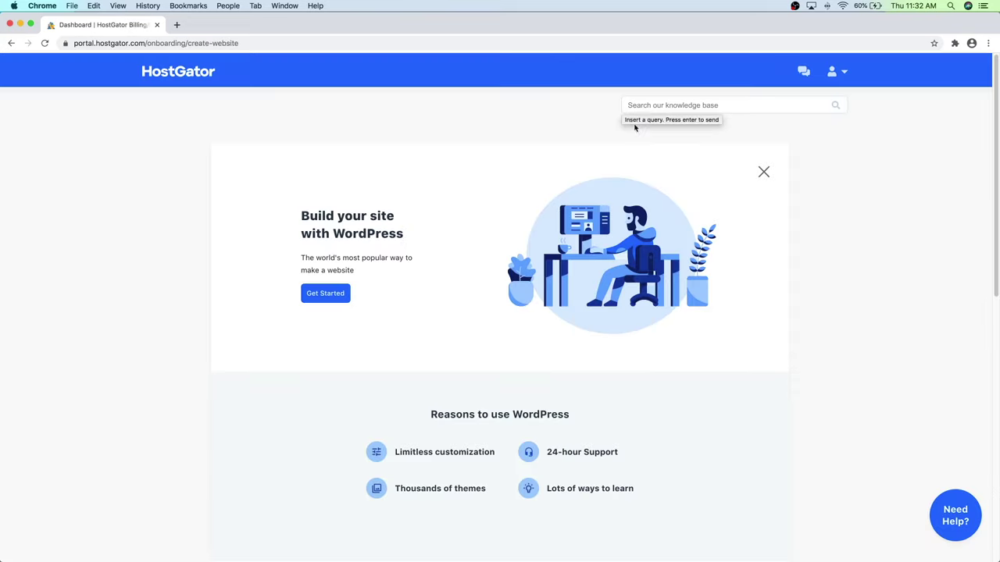
Close the 'Build your site with WordPress' banner to reach the account dashboard
left_click(763, 172)
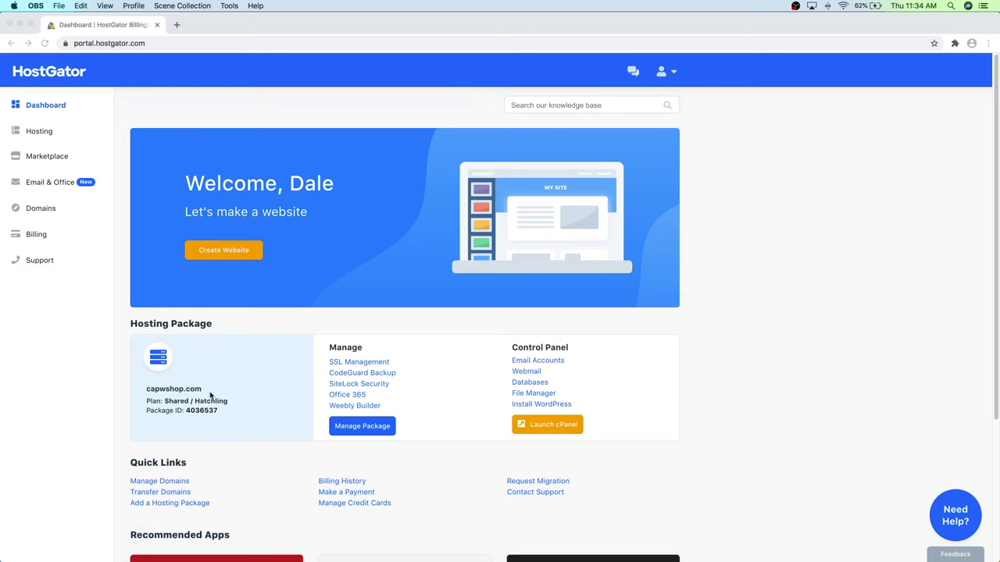
Open cPanel's WordPress Installer and continue with capwshop.com as the install domain
left_click(549, 427)
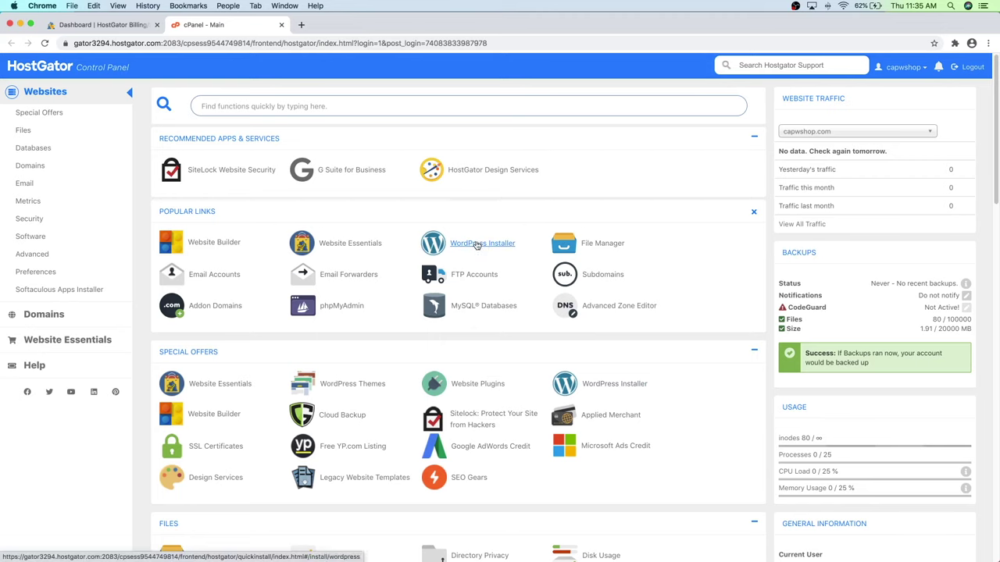
left_click(476, 245)
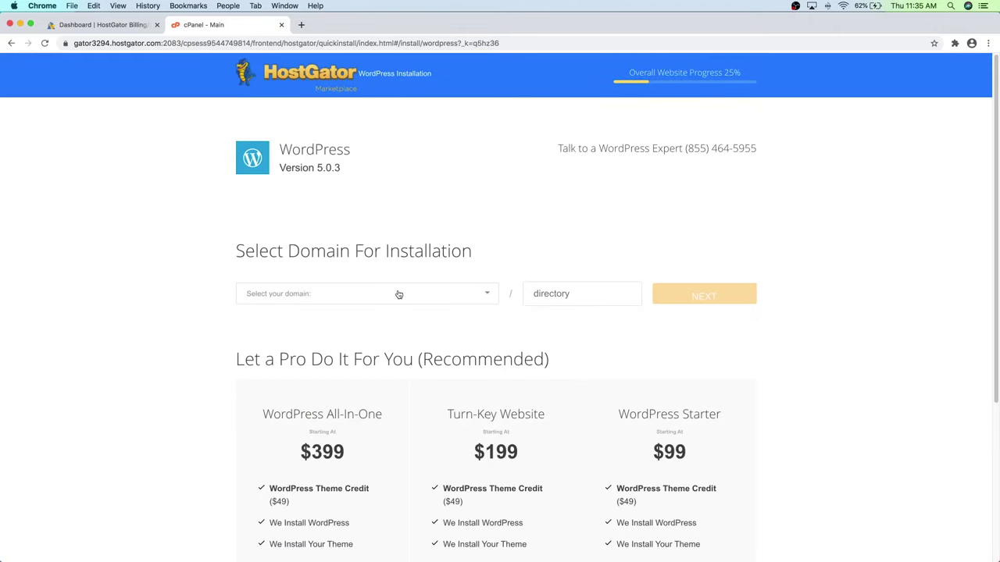
left_click(398, 295)
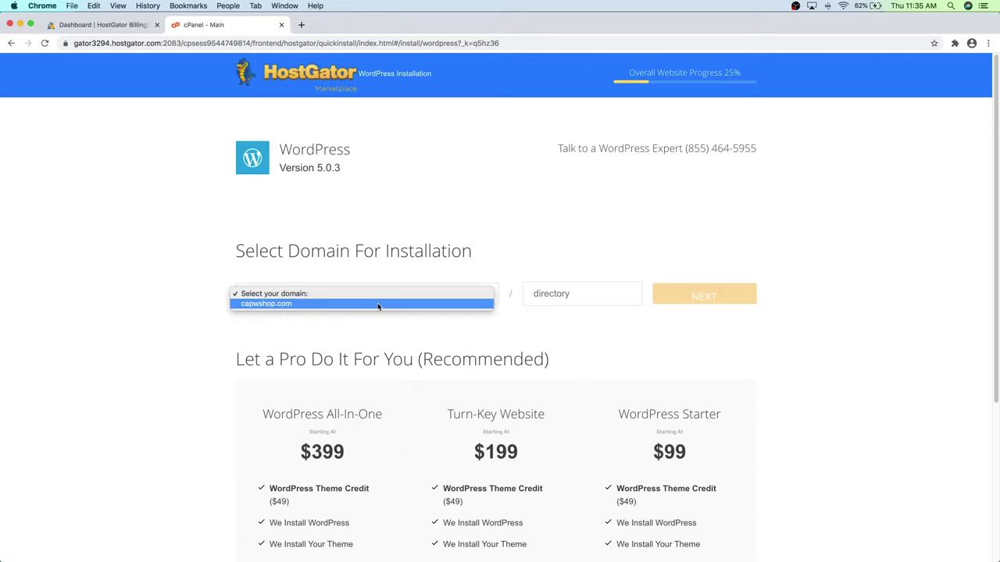
left_click(378, 305)
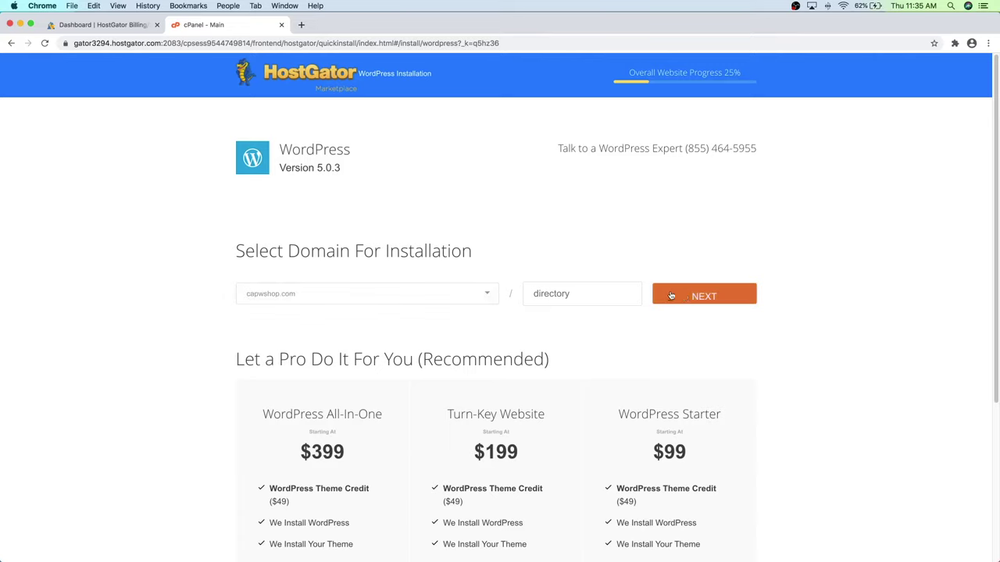
left_click(684, 297)
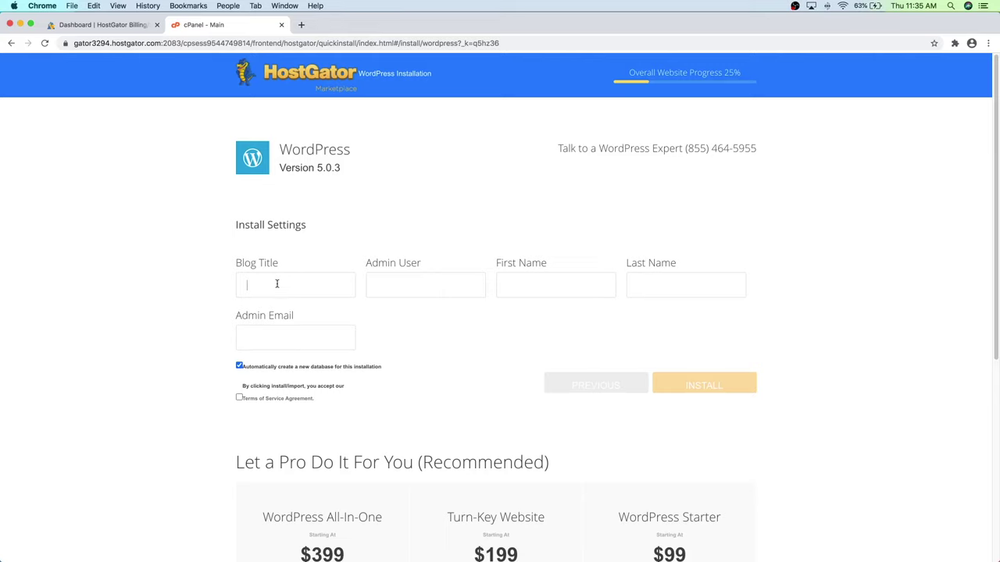
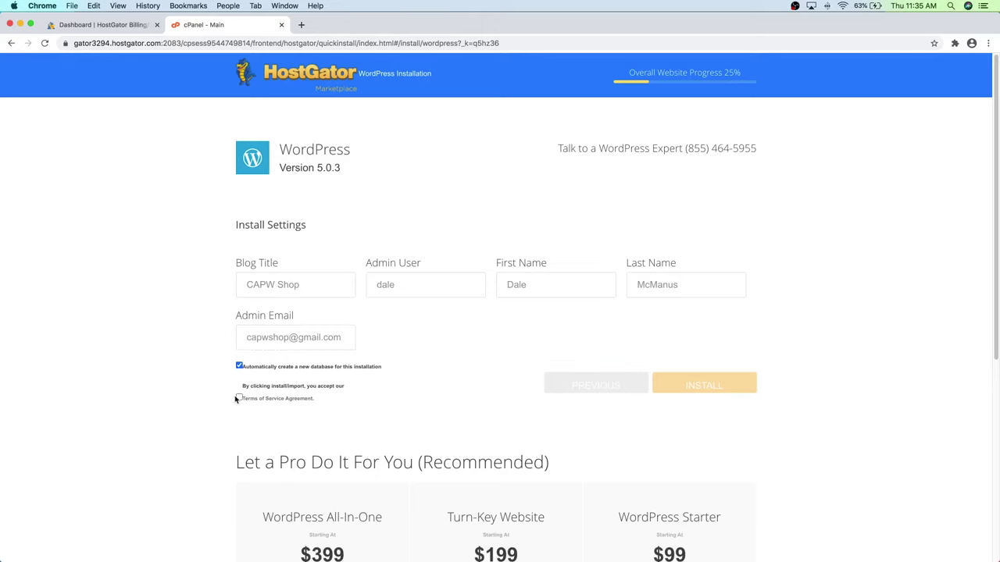
Enter blog title 'CAPW Shop' and the admin's name and e-mail, accept the terms, and install
left_click(239, 398)
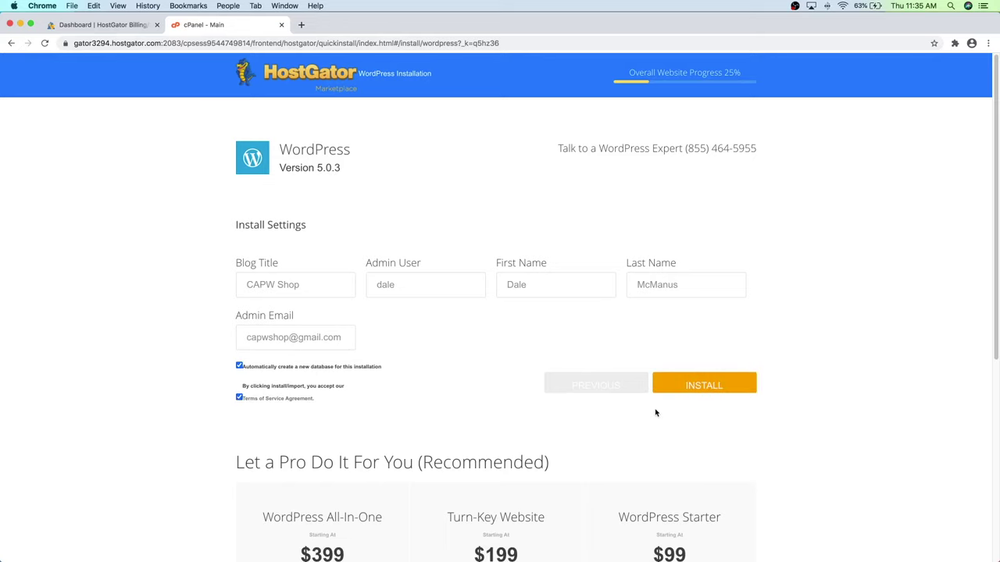
left_click(686, 388)
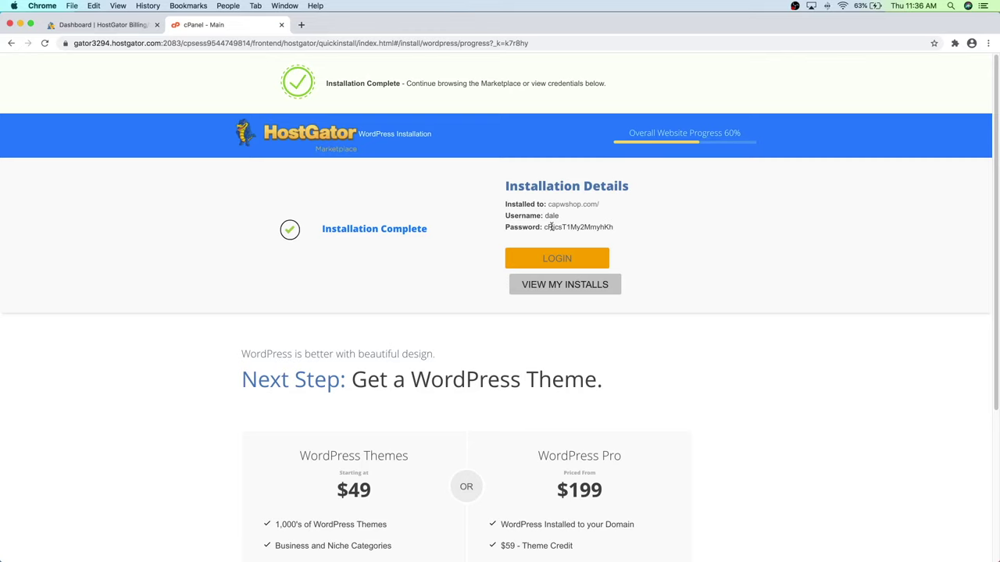
Select and copy the generated admin password from Installation Details
left_click_drag(544, 227, 617, 226)
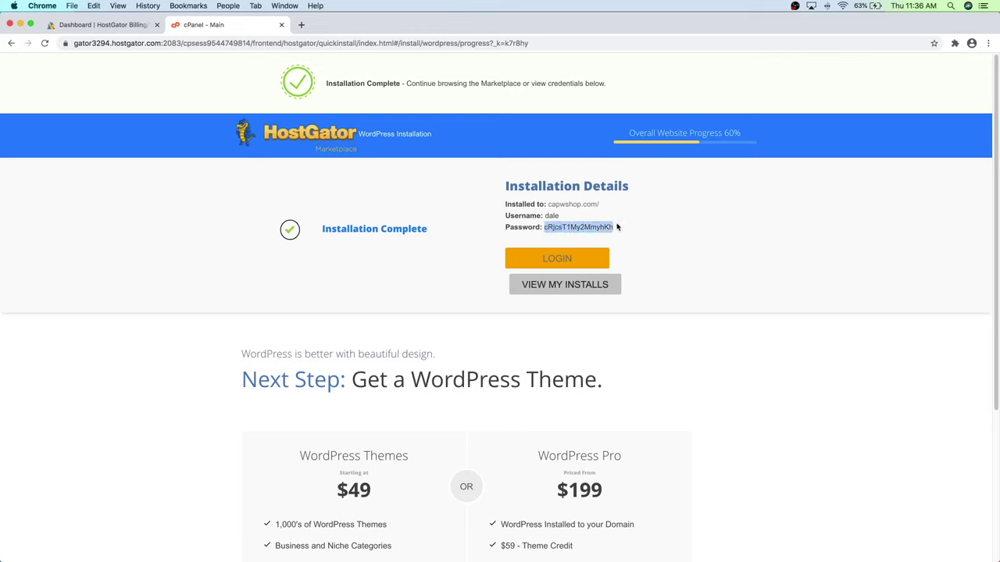
right_click(609, 226)
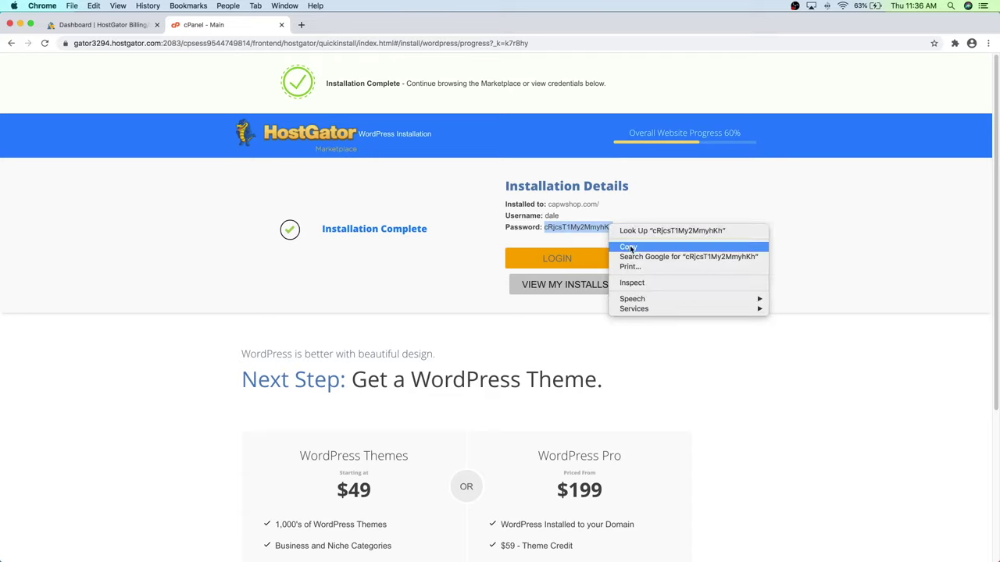
left_click(628, 248)
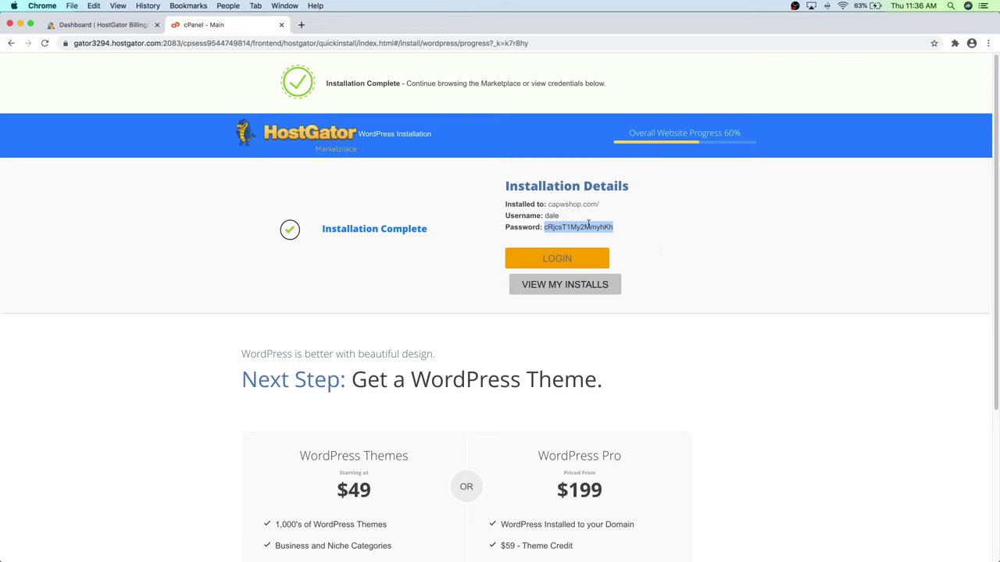
left_click(622, 248)
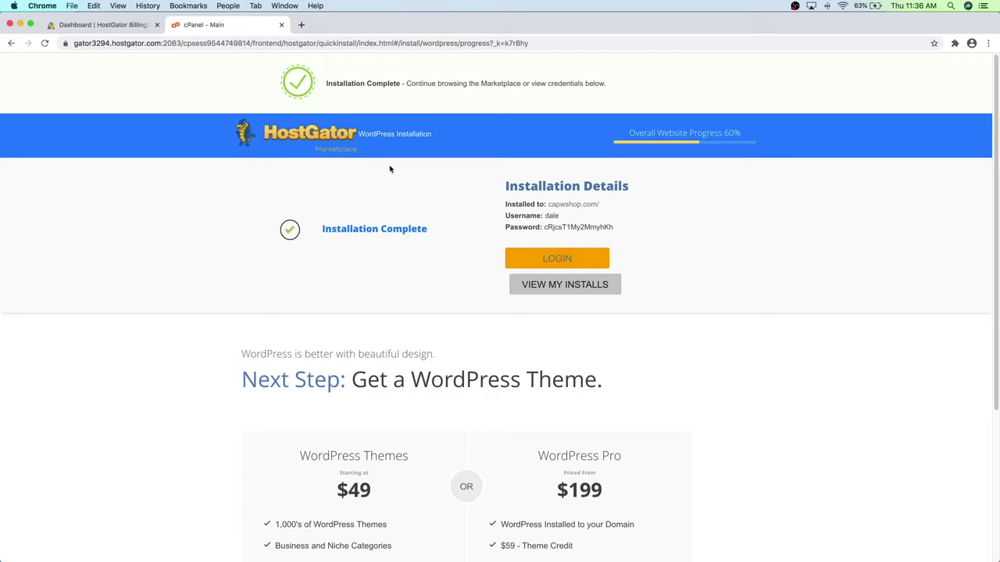
Go to capwshop.com/wp-admin in a new Chrome tab to reach the WordPress login
left_click(300, 25)
type("apw")
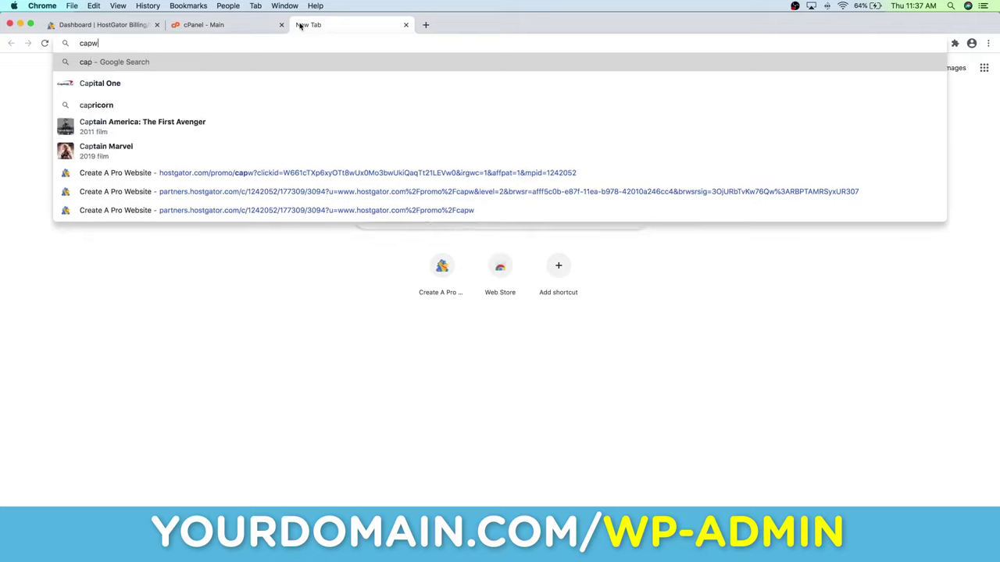
type("shop.com")
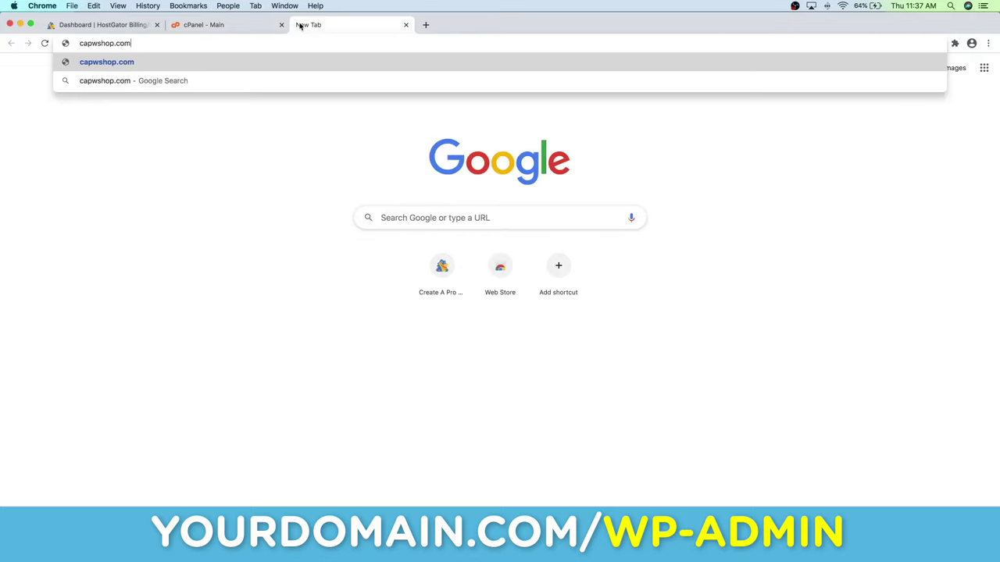
type("/")
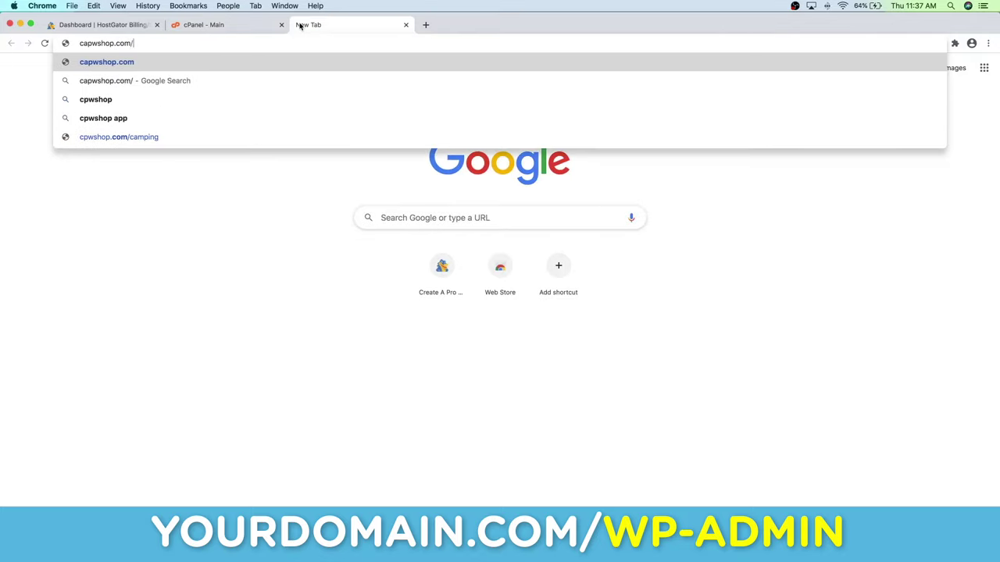
type("wp-admin")
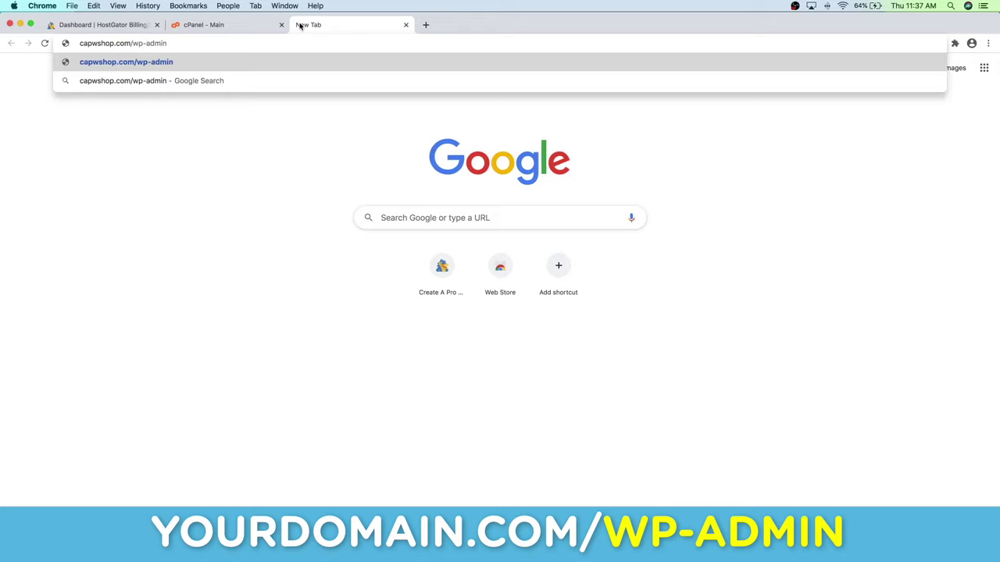
key("Return")
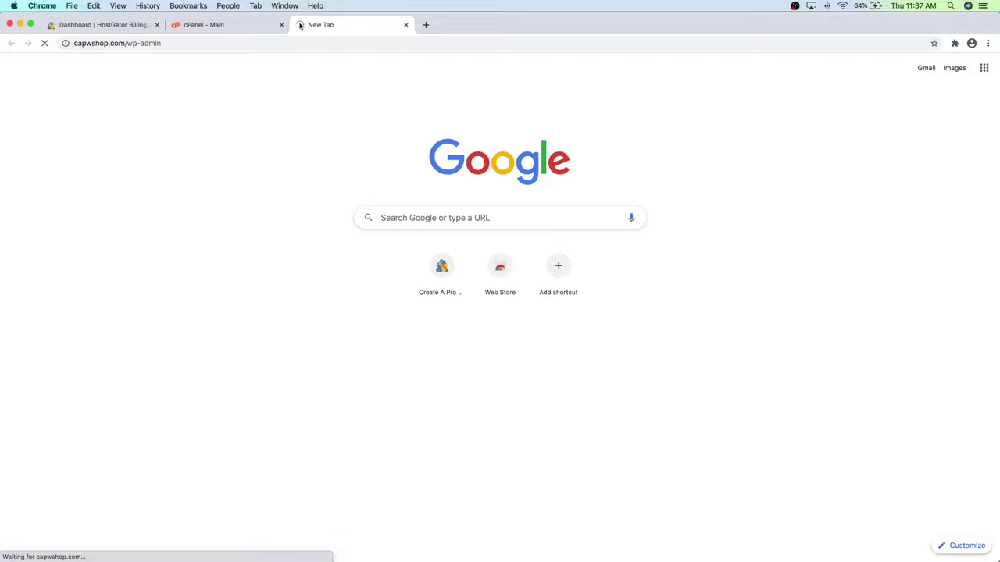
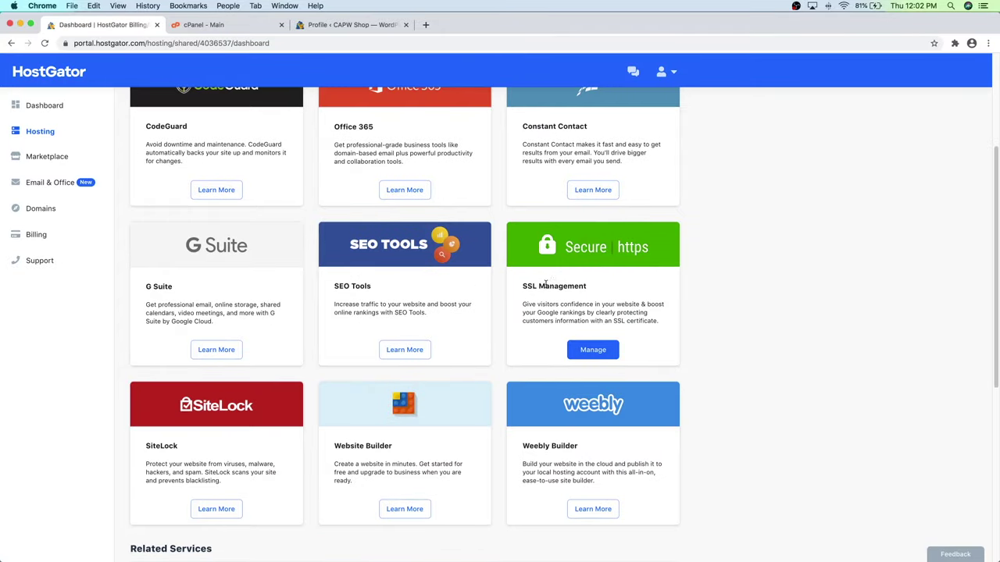
Leave the capwshop.com Let's Encrypt SSL pending with auto renew on, then return to the CAPW Shop WordPress admin
left_click(593, 353)
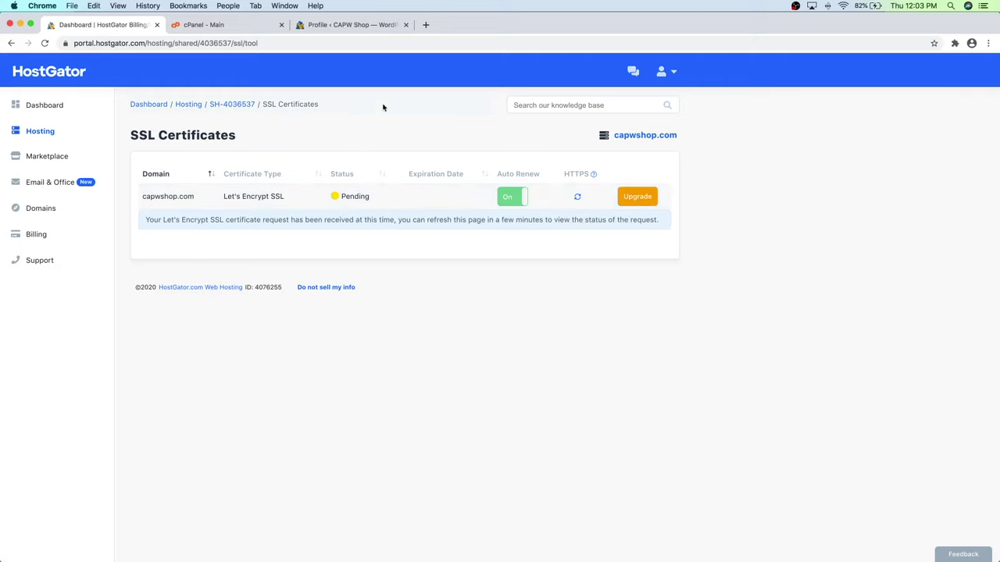
left_click(346, 25)
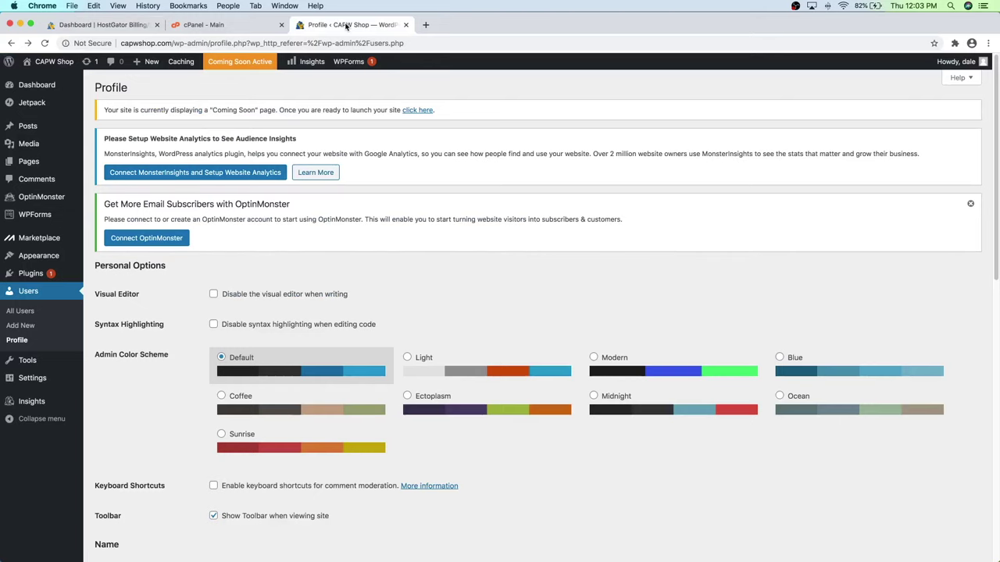
Search Plugins > Add New for Really Simple SSL, then install and activate it
mouse_move(69, 274)
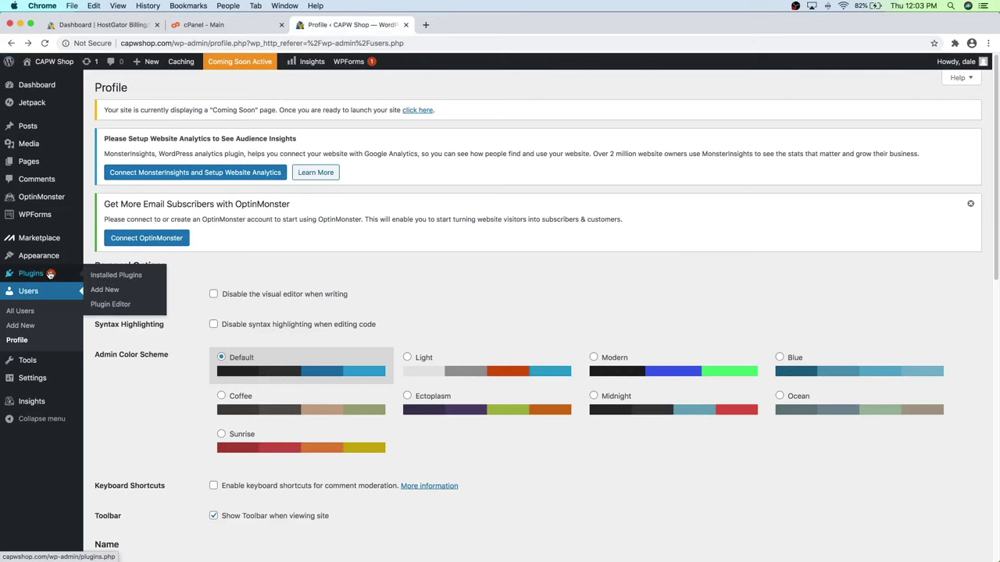
left_click(115, 294)
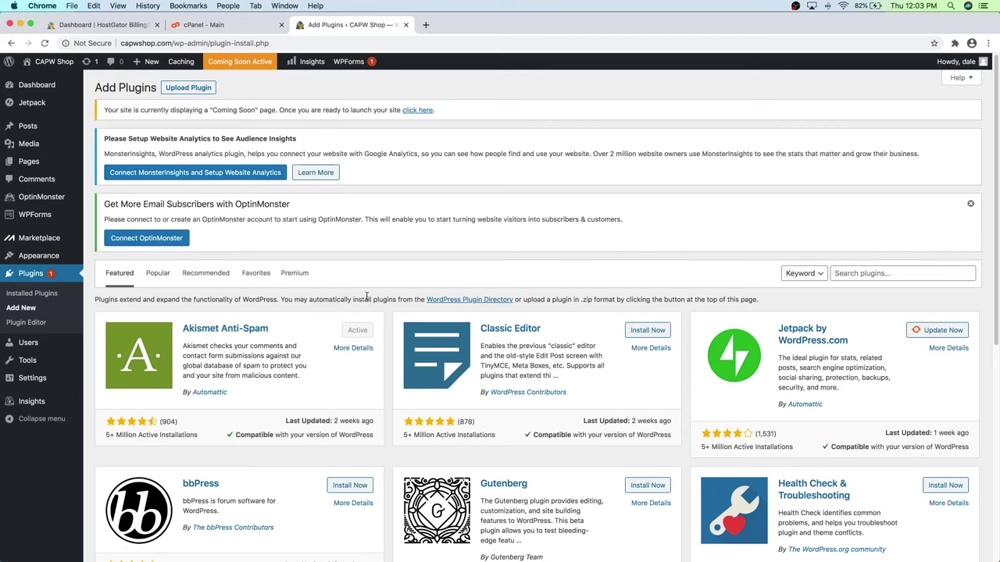
left_click(909, 270)
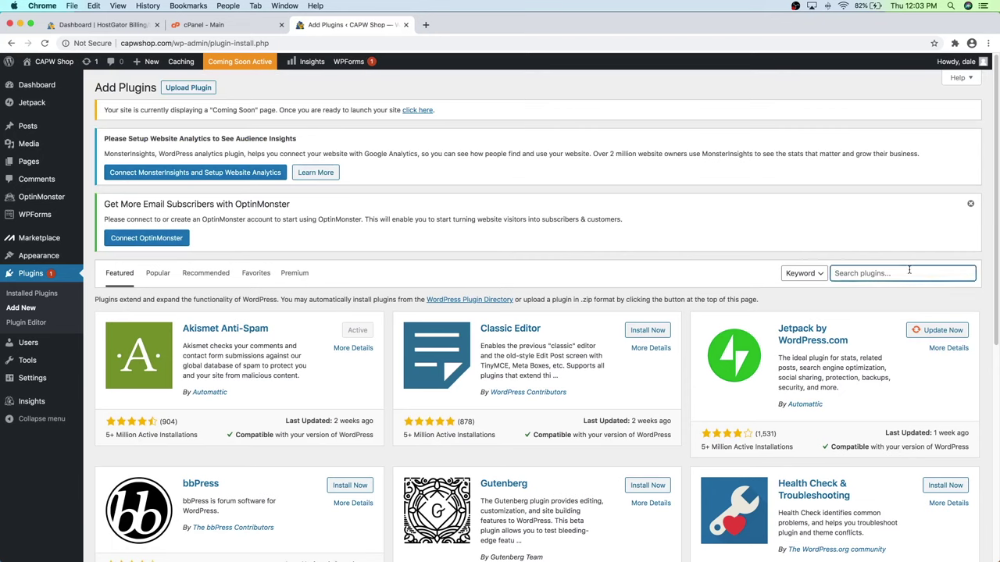
type("really simple ssl")
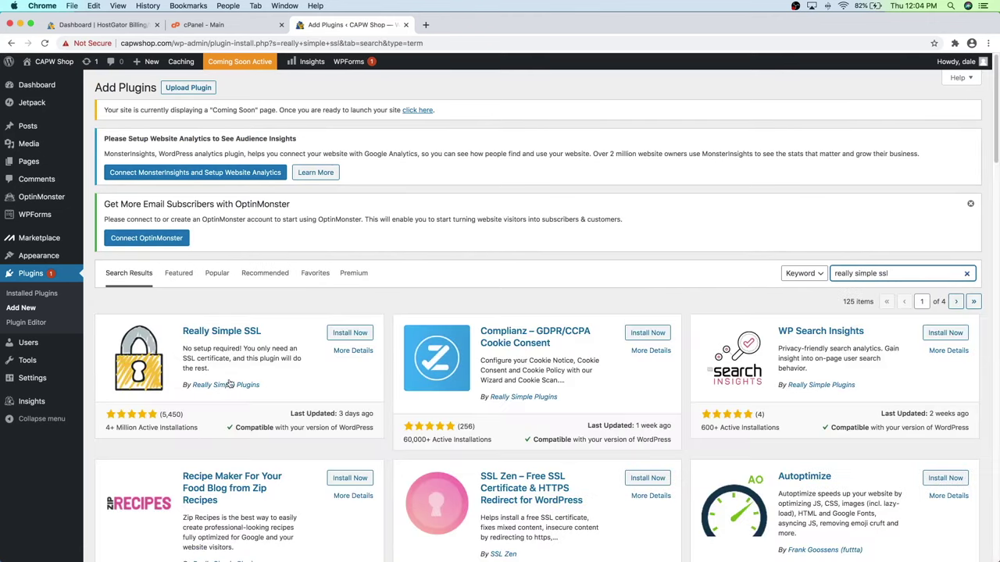
left_click(349, 336)
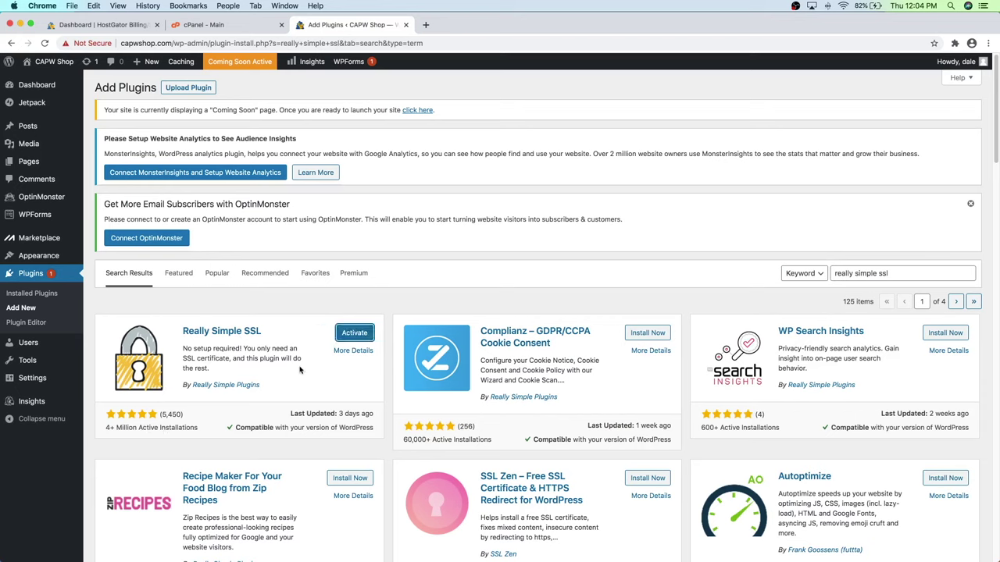
left_click(354, 334)
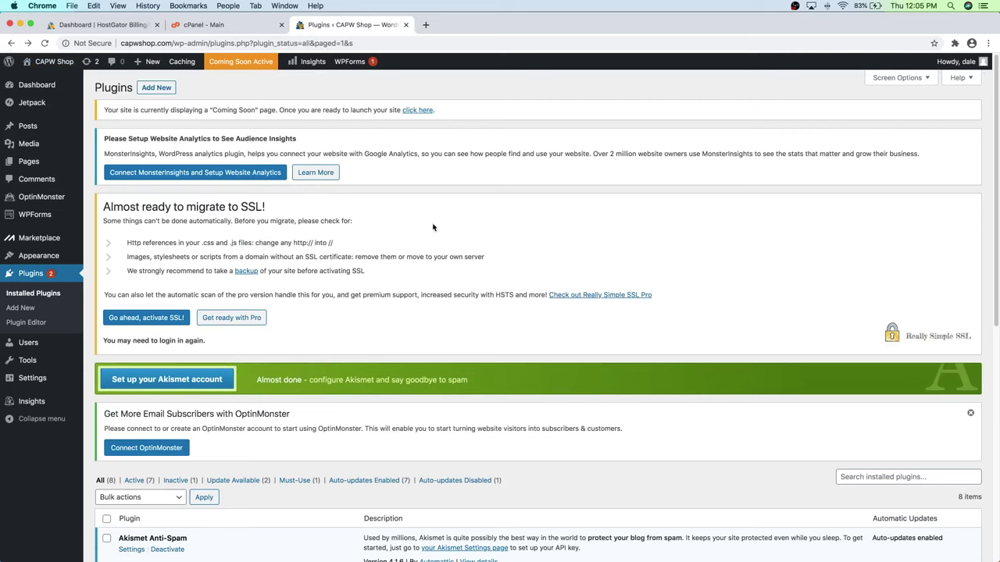
Activate SSL site-wide, log back in with the admin username and password, and confirm the administration email
left_click(148, 323)
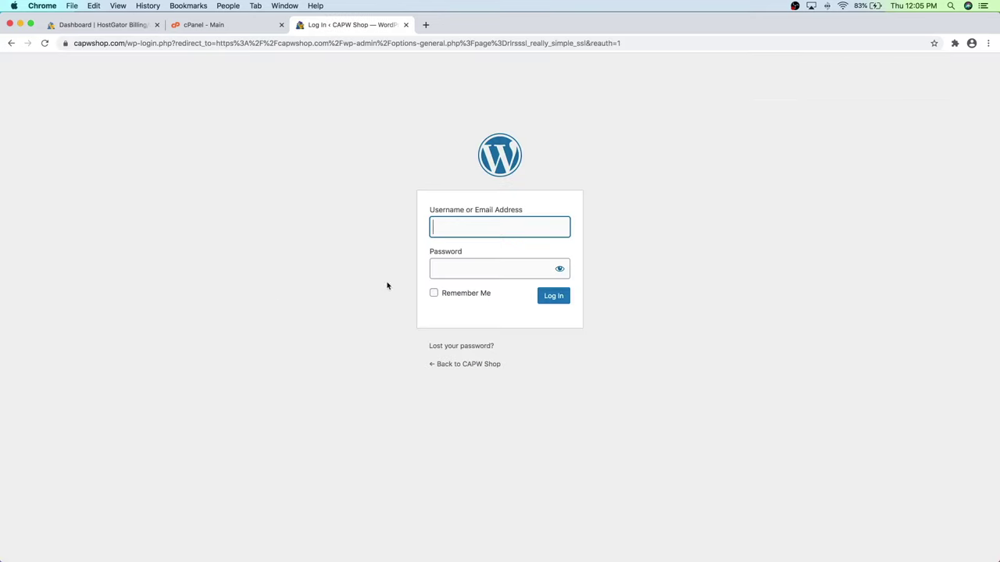
type("dale")
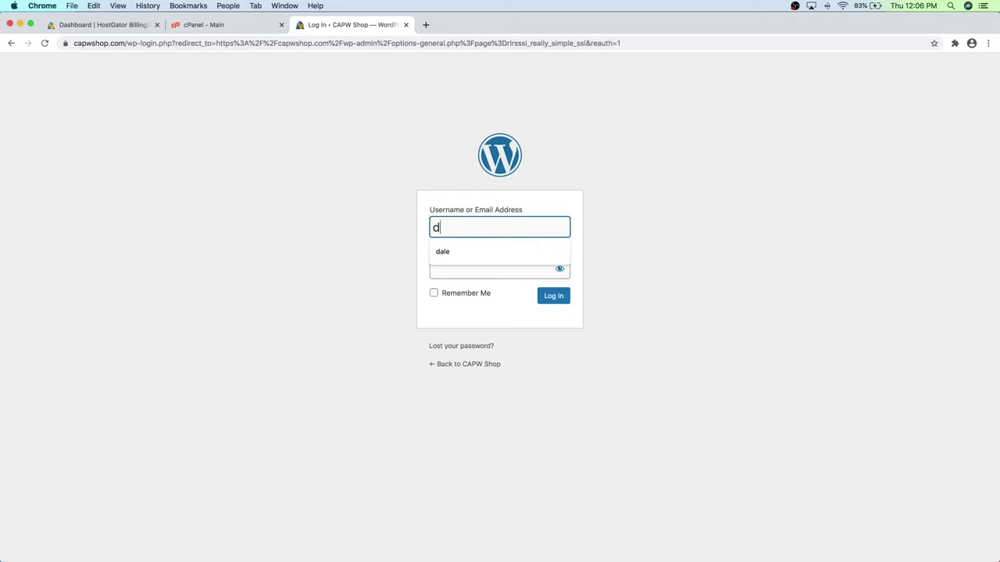
left_click(460, 265)
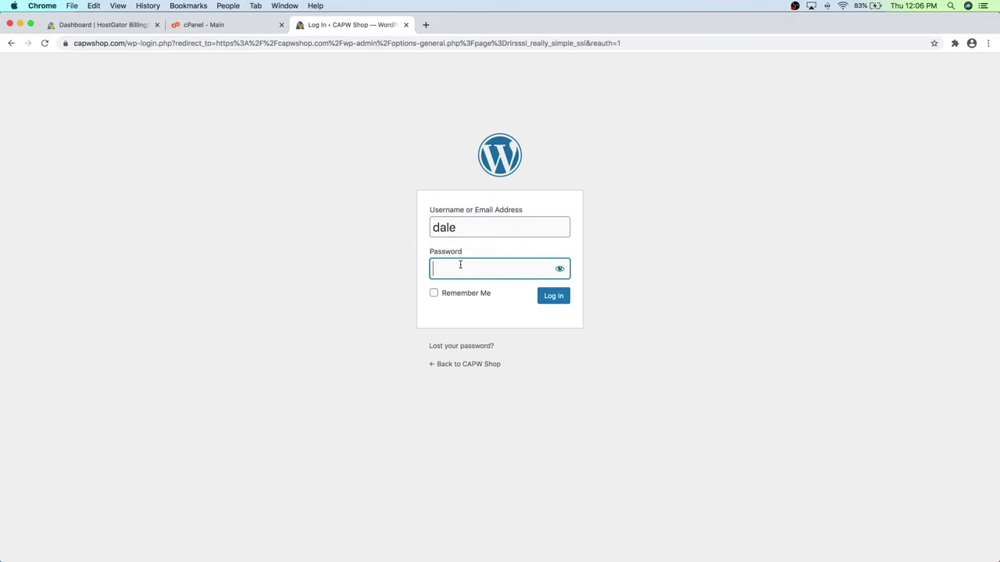
type("•••••••••••••")
key("Return")
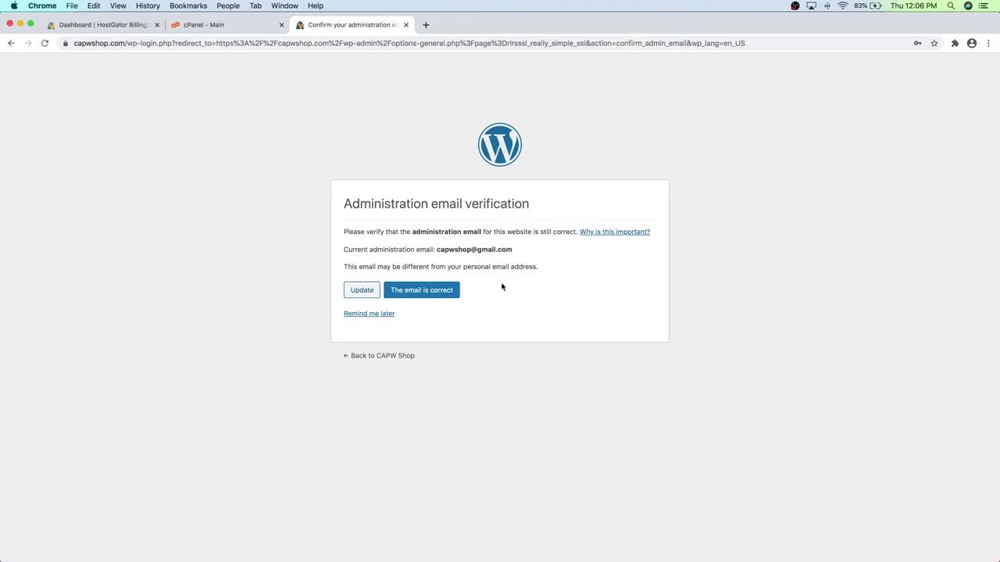
left_click(428, 293)
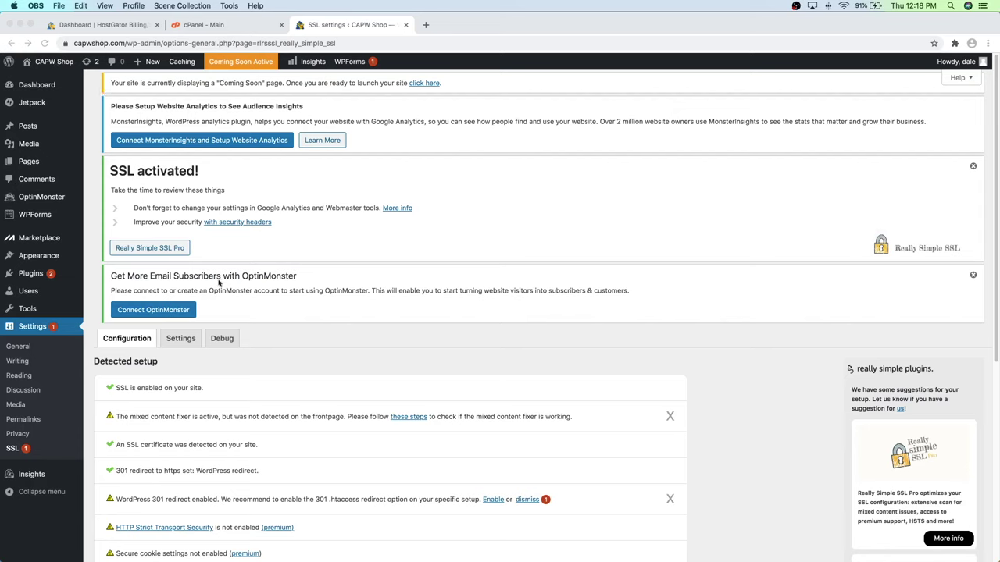
left_click(24, 351)
left_click(20, 350)
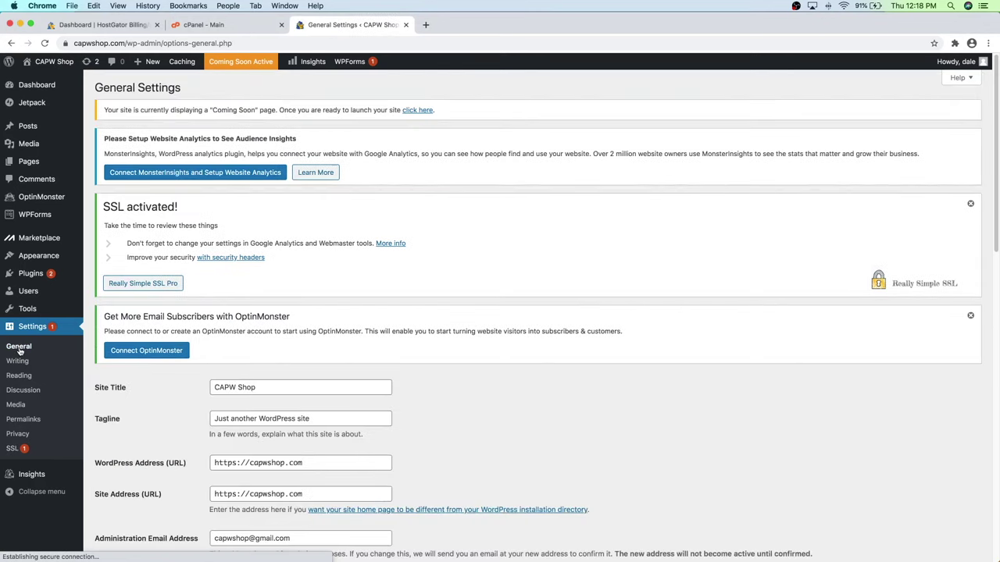
scroll(436, 337, "down", 5)
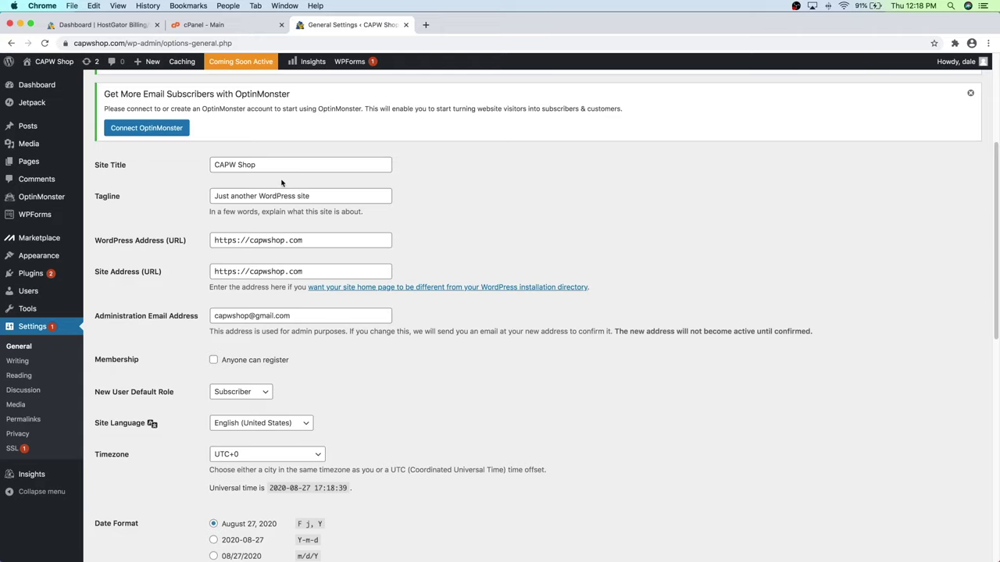
Google 'mens clothing' in a new tab and scroll through the results
left_click(426, 26)
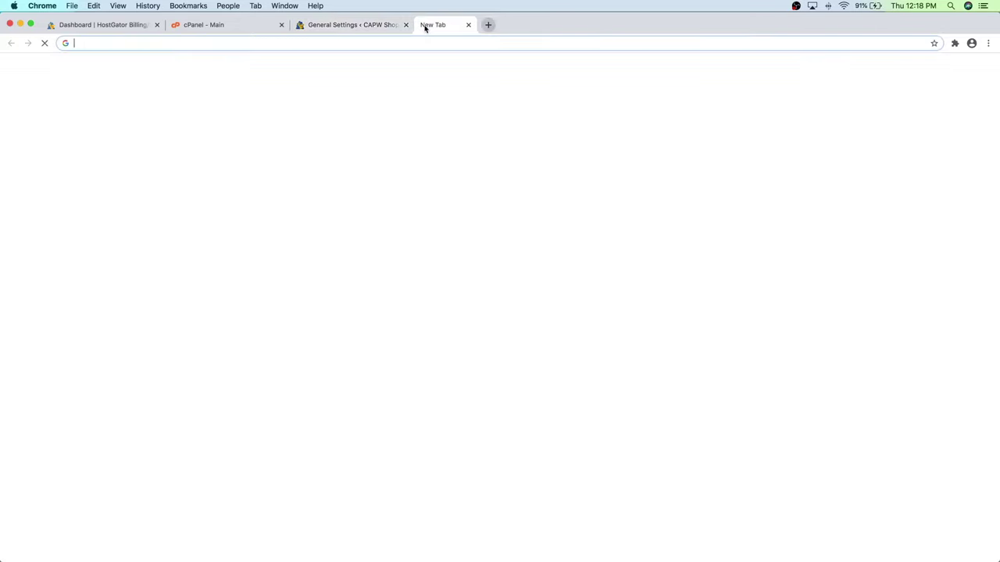
type("m")
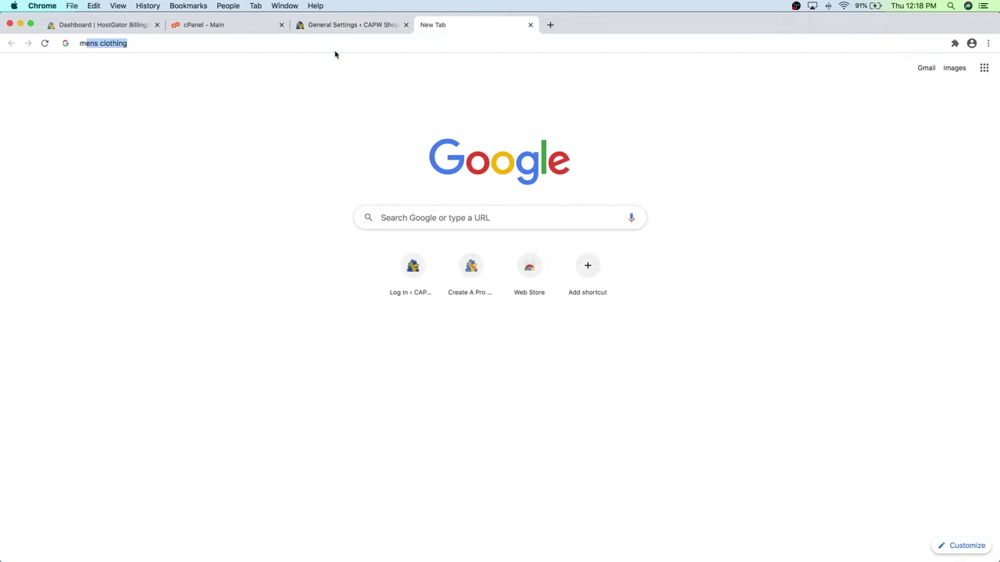
type("ens clothing")
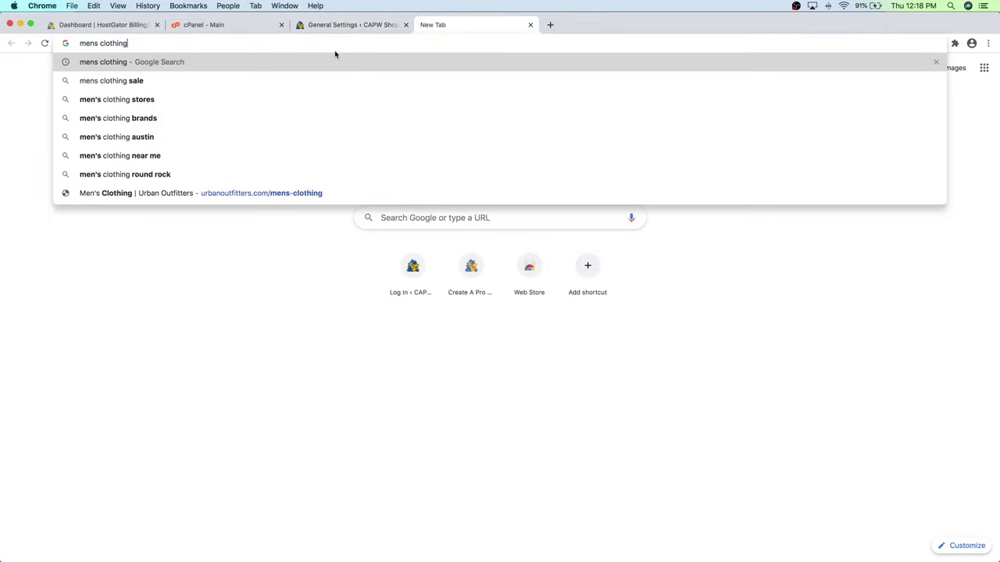
key("Return")
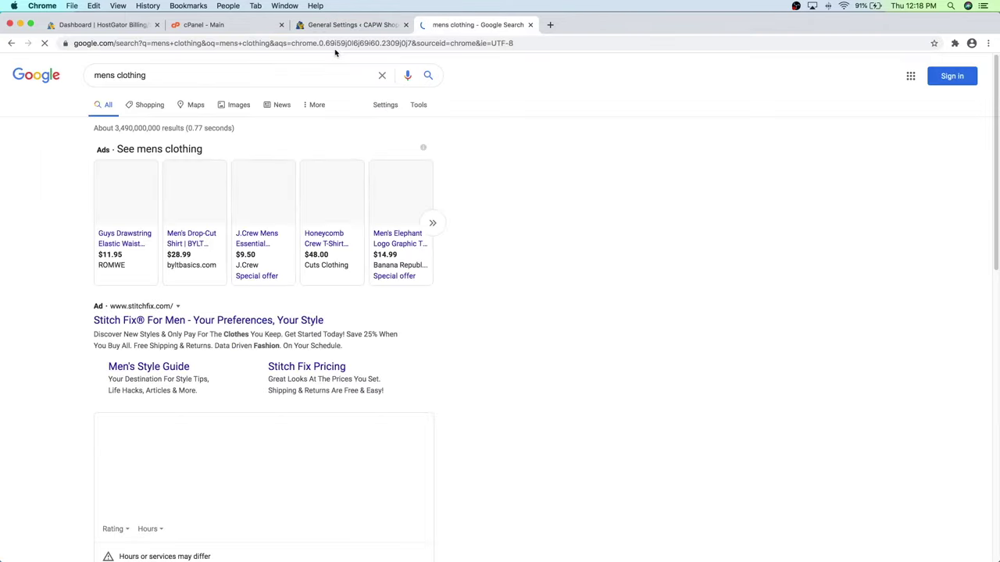
scroll(446, 201, "down", 5)
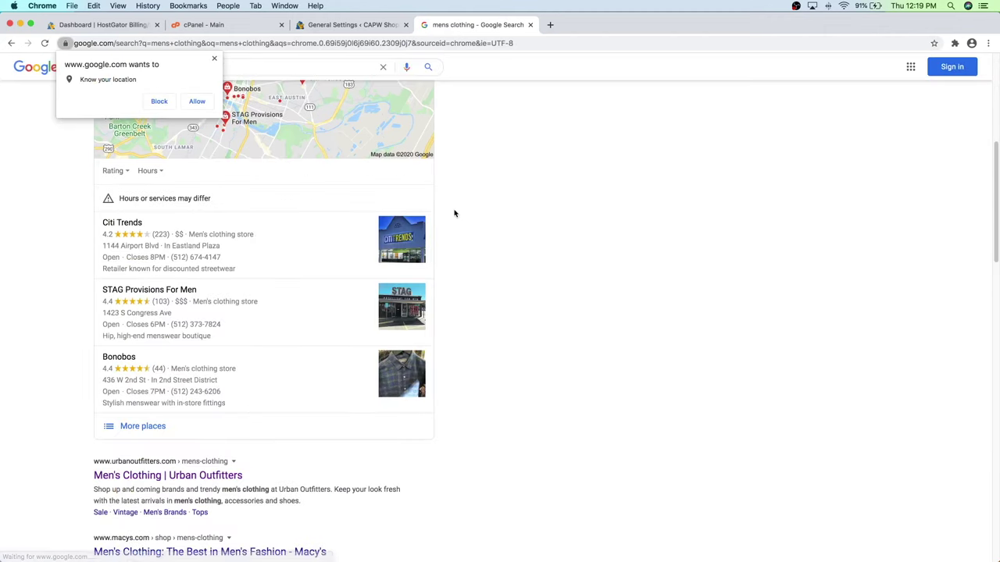
scroll(455, 213, "down", 4)
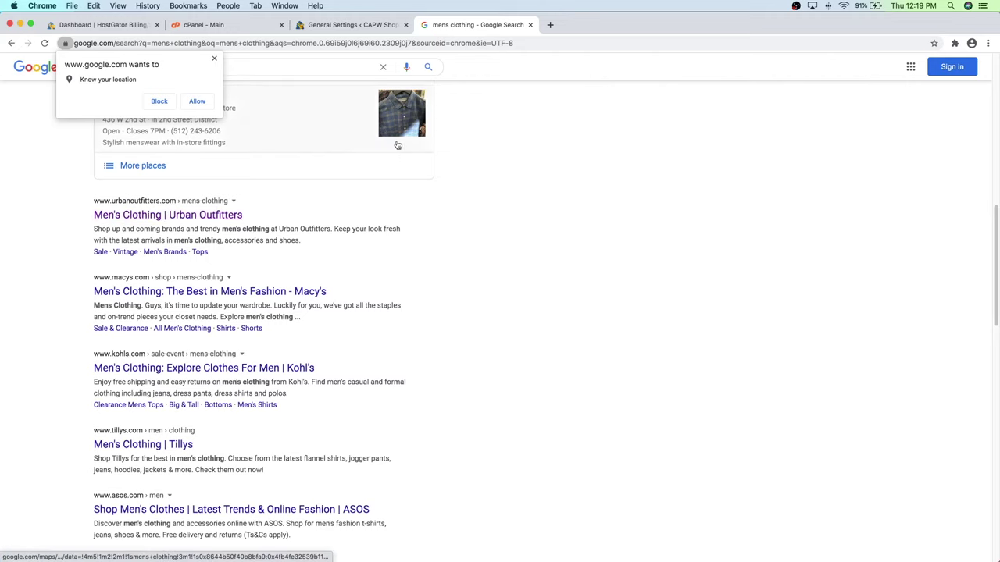
Change the site title to 'Create a Pro Website Shop | Premium Clothing'
left_click(361, 29)
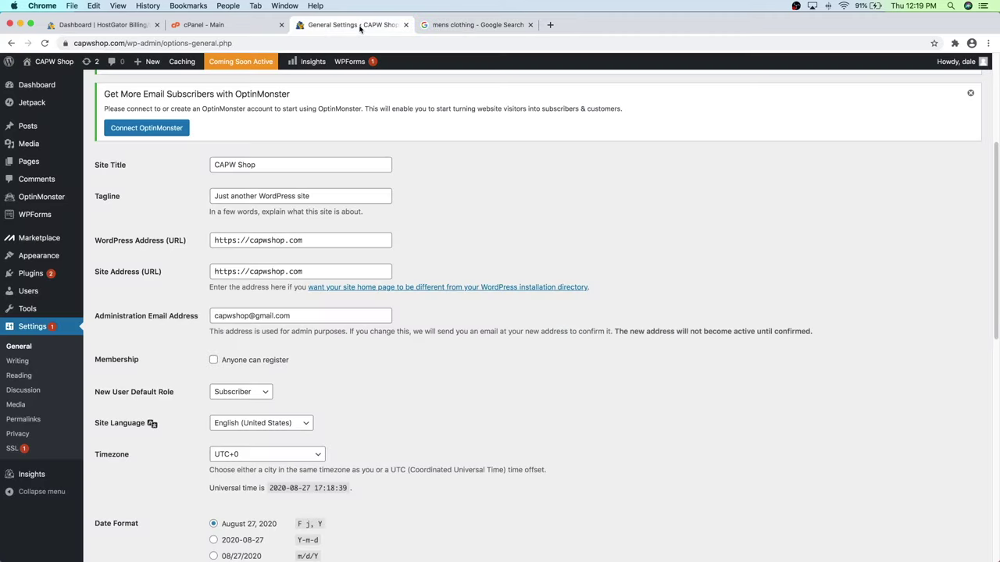
left_click(262, 165)
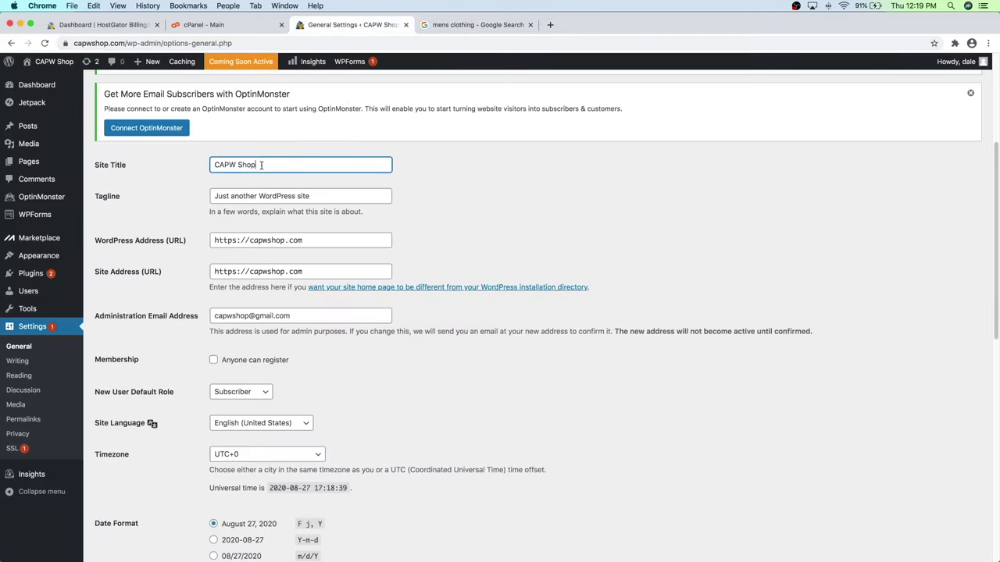
left_click_drag(260, 164, 212, 165)
type("Create a Pro")
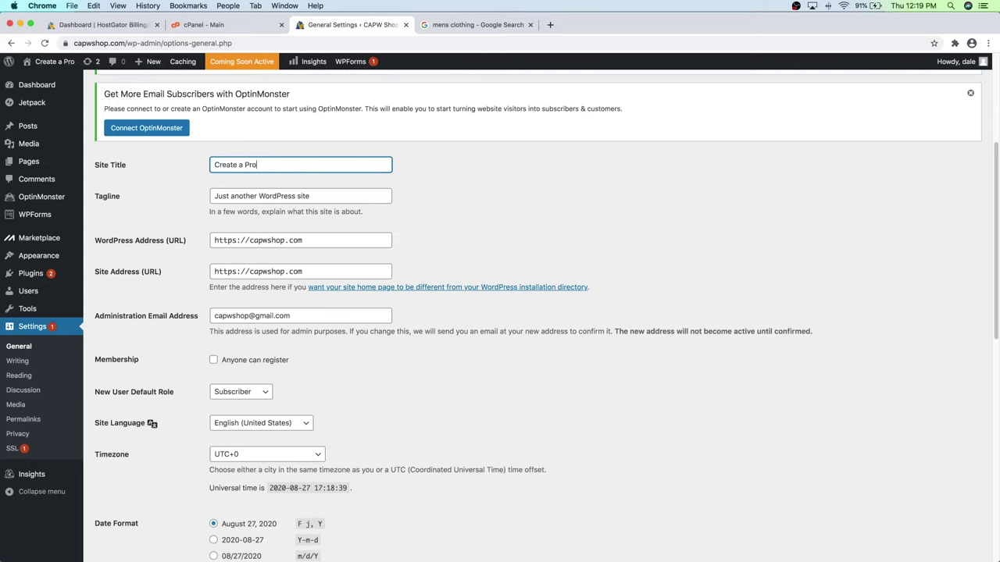
type(" Website")
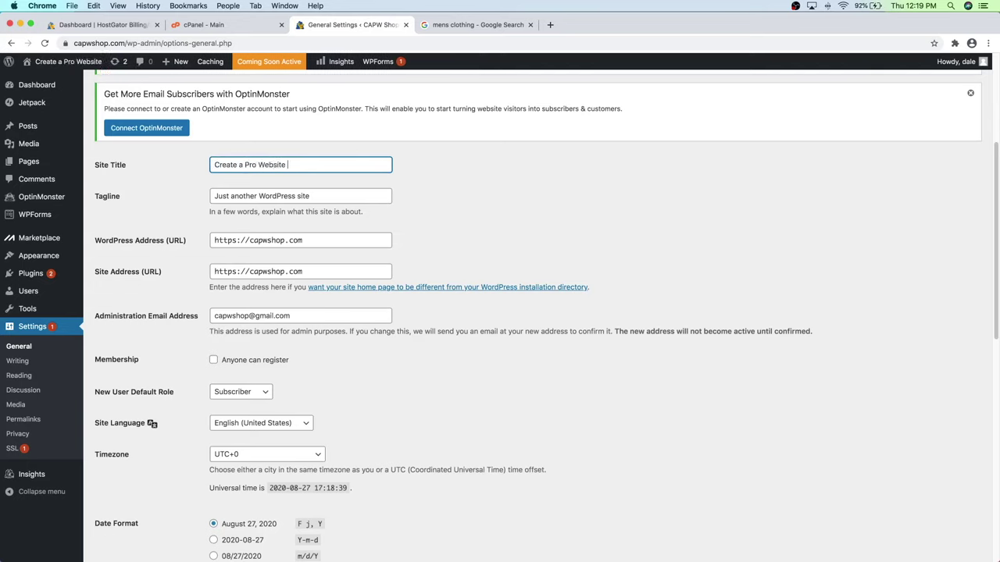
type(" Shop |")
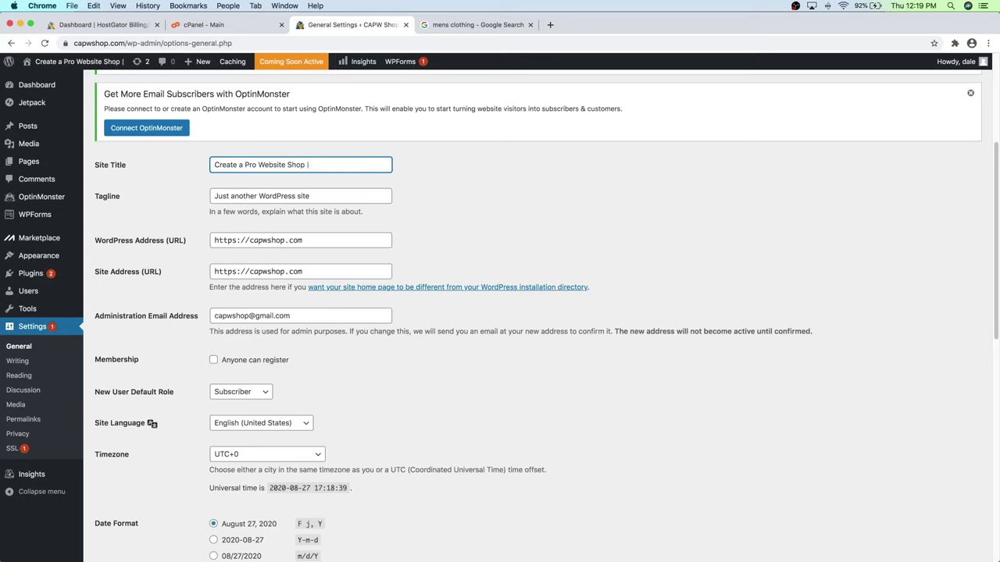
type(" Premium Clothing")
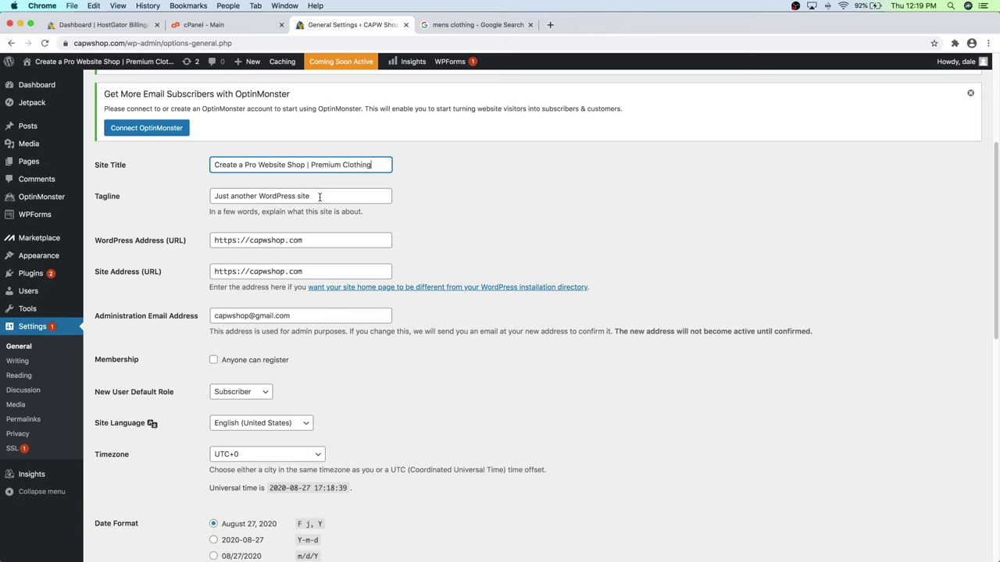
Replace the old tagline with 'Premium clothing for techies'
left_click_drag(319, 197, 213, 196)
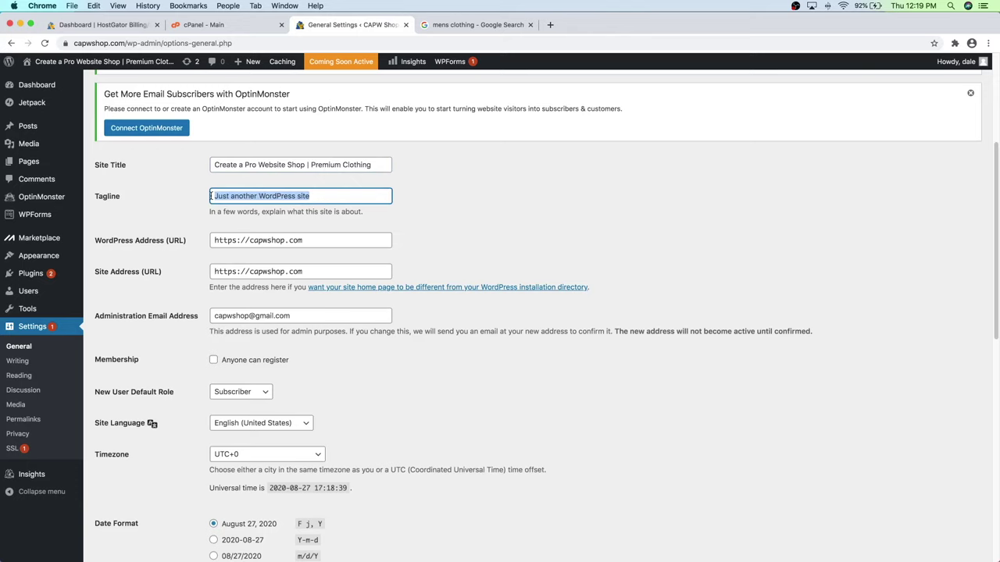
key("BackSpace")
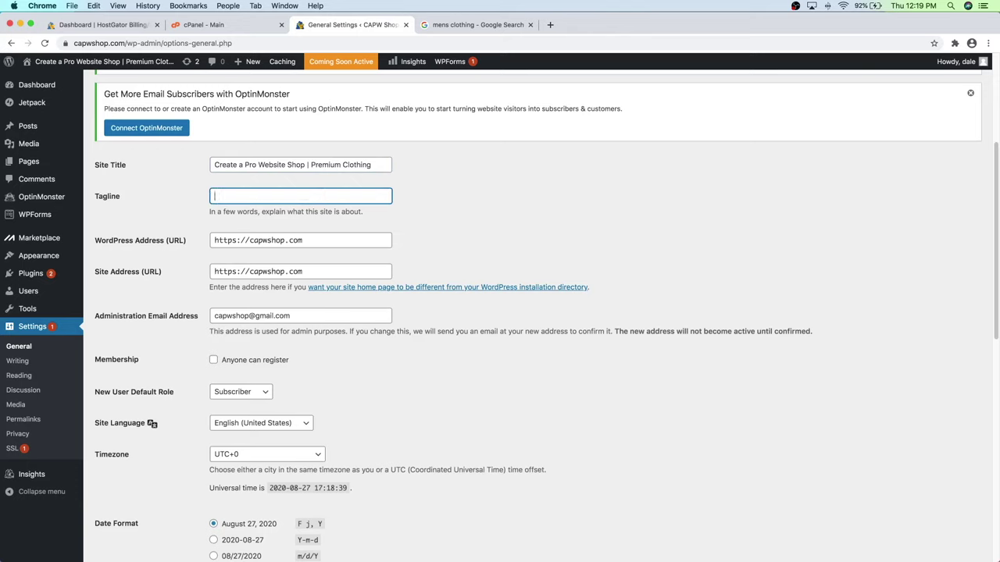
type("Premium clothing for techies")
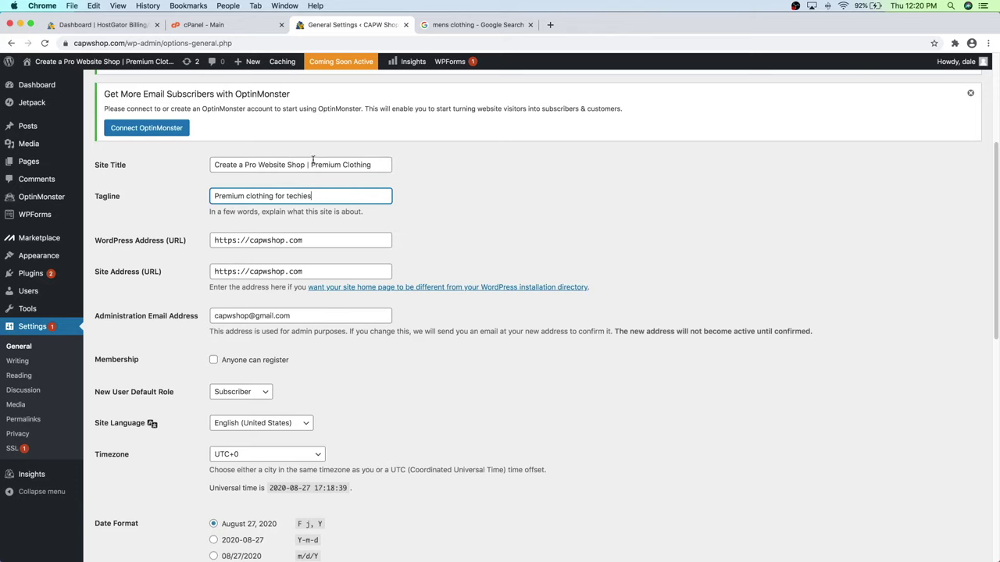
left_click_drag(311, 164, 337, 162)
left_click_drag(367, 164, 374, 164)
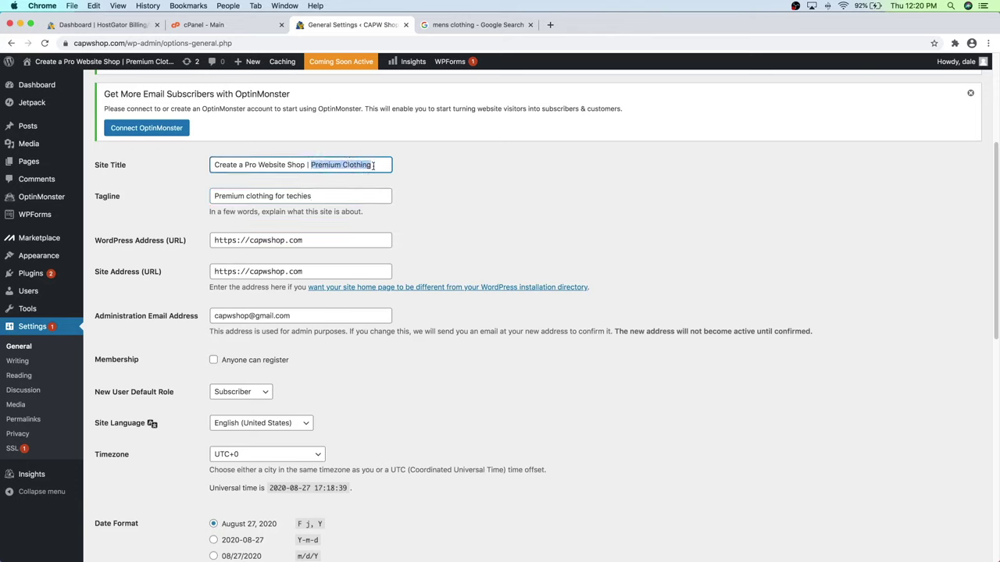
left_click_drag(214, 197, 278, 196)
left_click(329, 164)
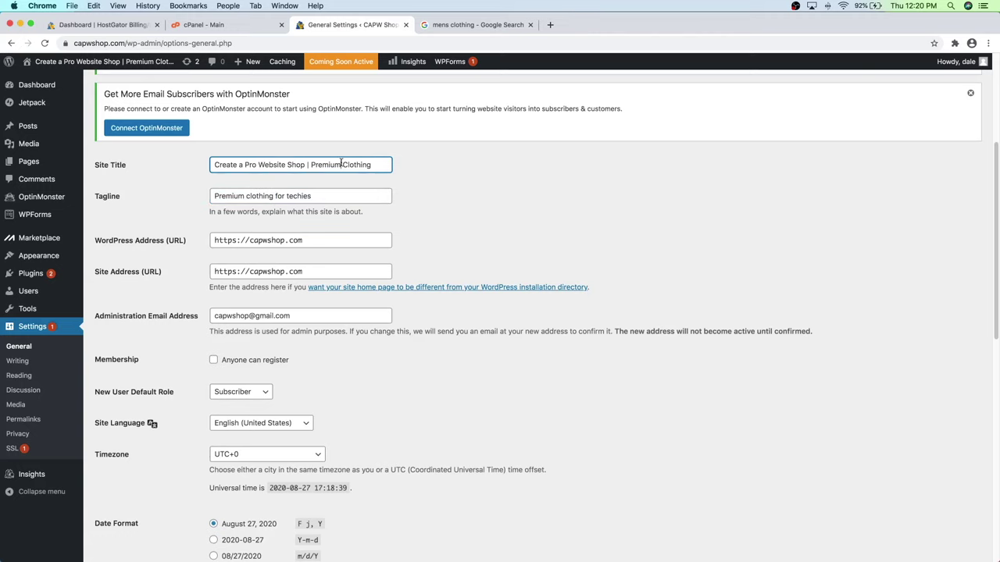
scroll(330, 168, "up", 1)
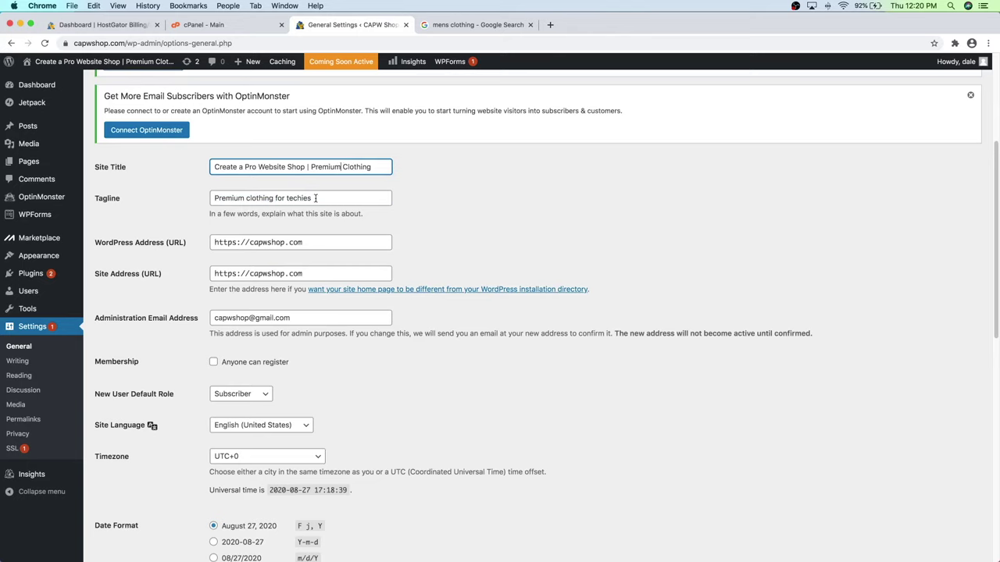
Capitalise the tagline so it reads 'Premium clothing For Techies'
left_click(288, 199)
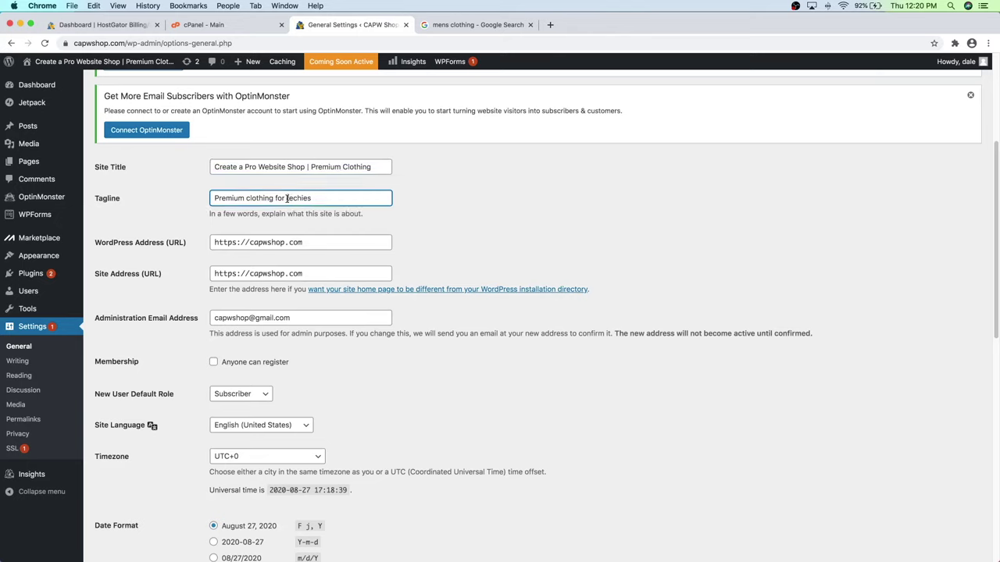
key("BackSpace")
type("T")
left_click(277, 197)
key("BackSpace")
type("F")
scroll(489, 249, "down", 15)
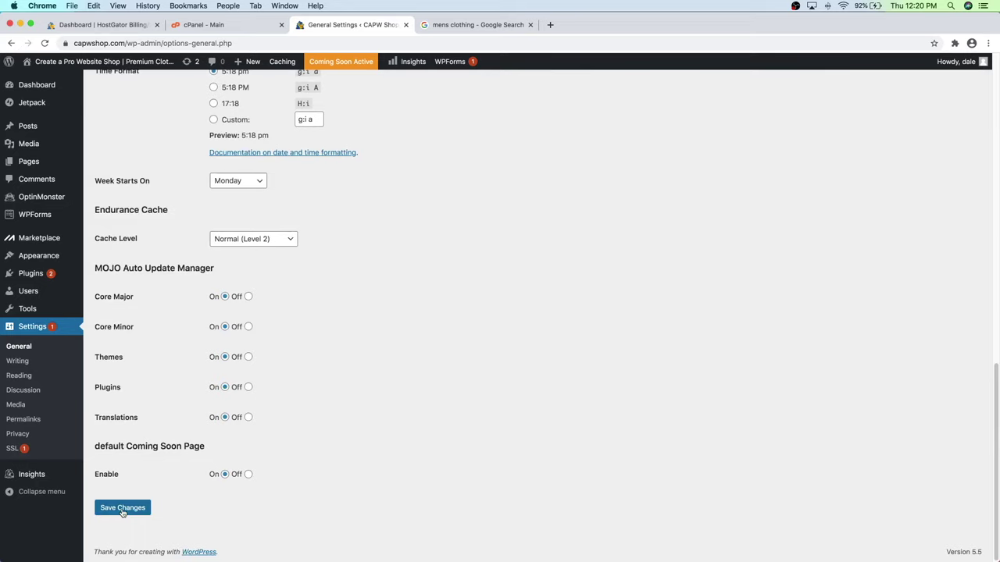
Save the settings, open the live site in a new tab, and close the mens clothing search tab
left_click(123, 510)
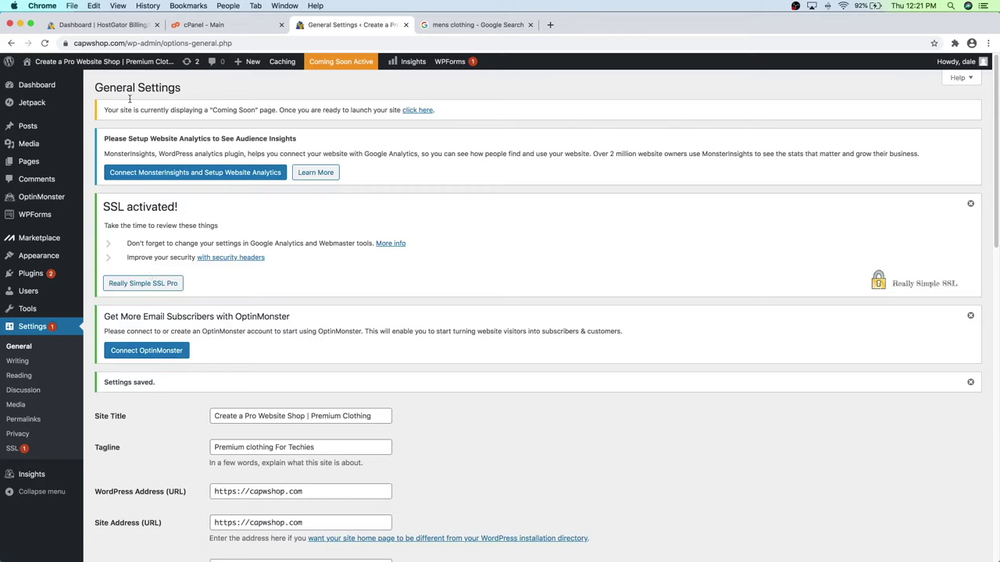
mouse_move(113, 64)
mouse_move(109, 65)
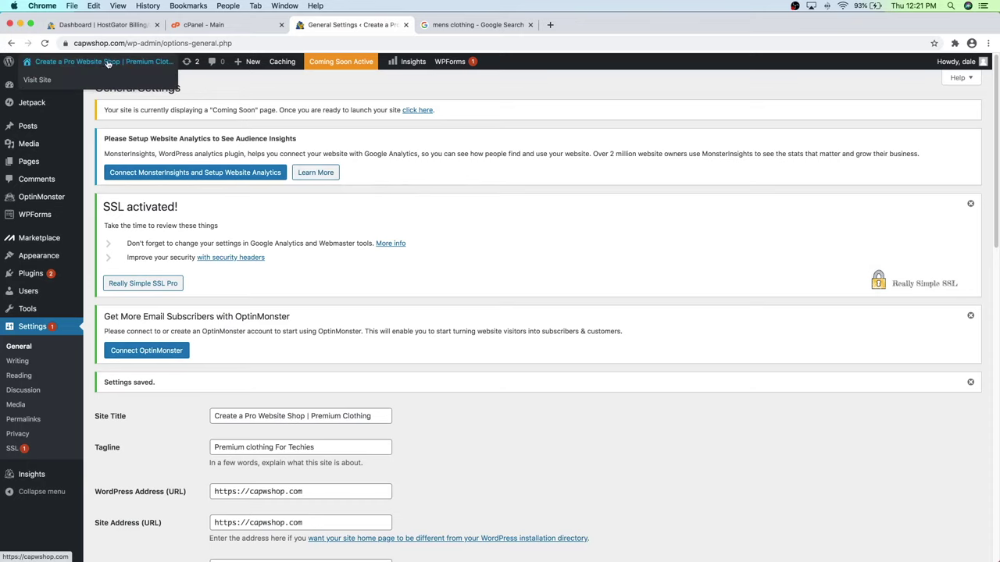
right_click(40, 82)
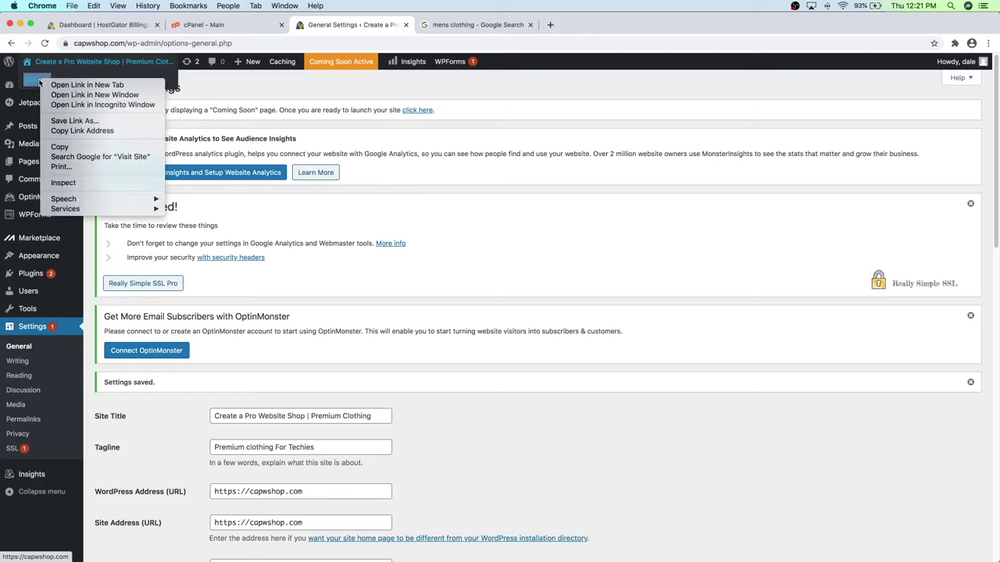
left_click(66, 85)
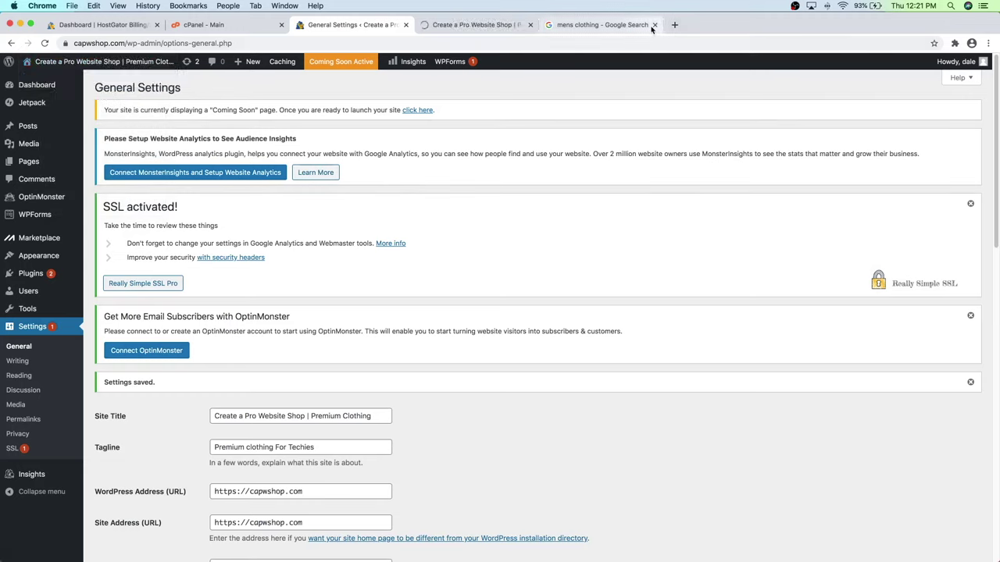
left_click(654, 24)
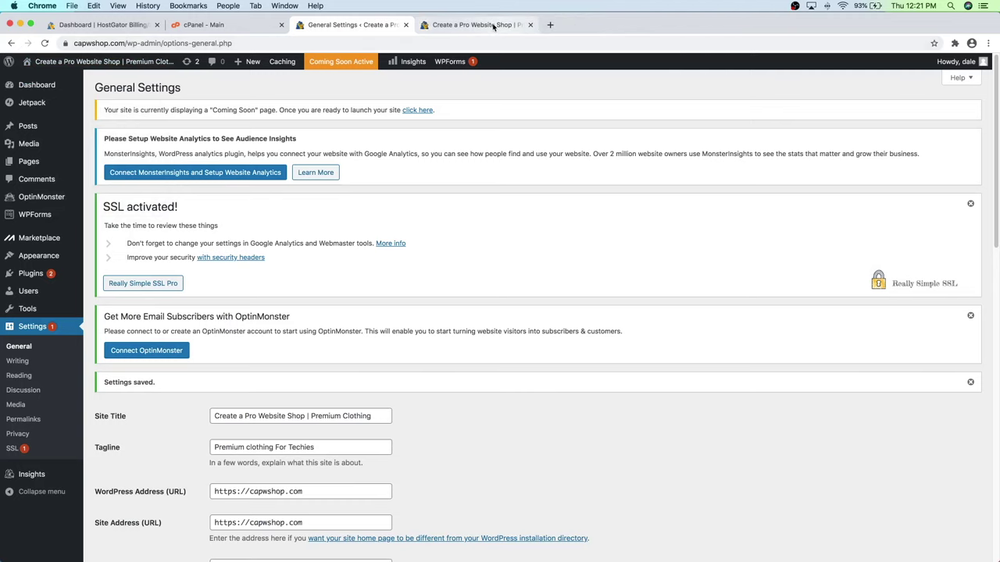
Switch to the capwshop.com tab and scroll the front page to check the new title and tagline
left_click(521, 24)
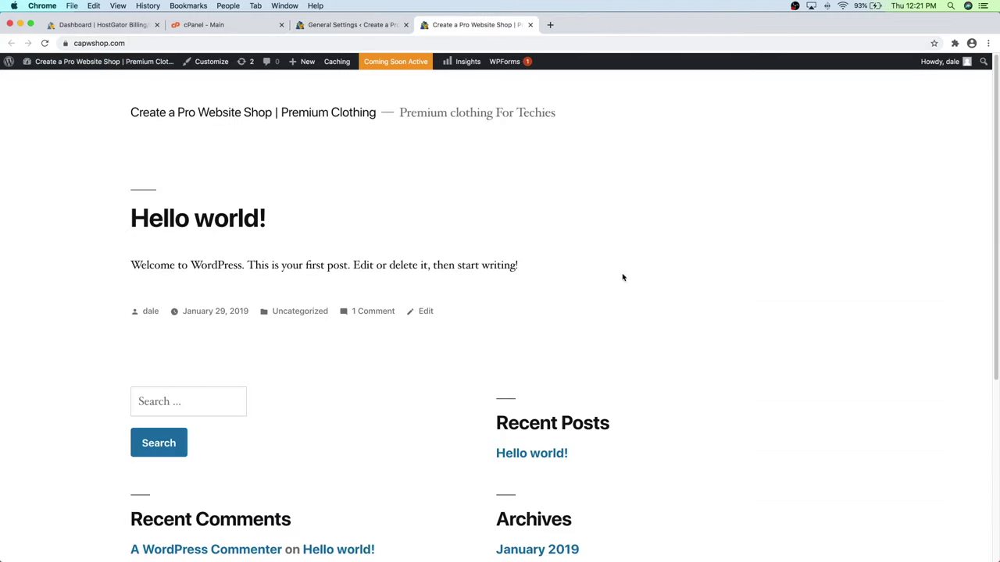
scroll(428, 214, "down", 5)
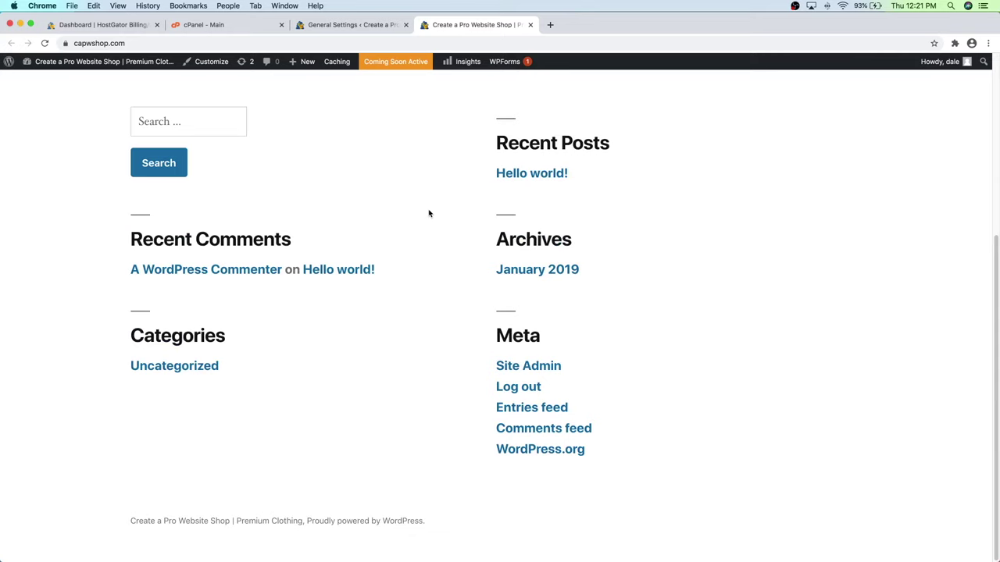
scroll(432, 218, "up", 5)
scroll(467, 232, "down", 3)
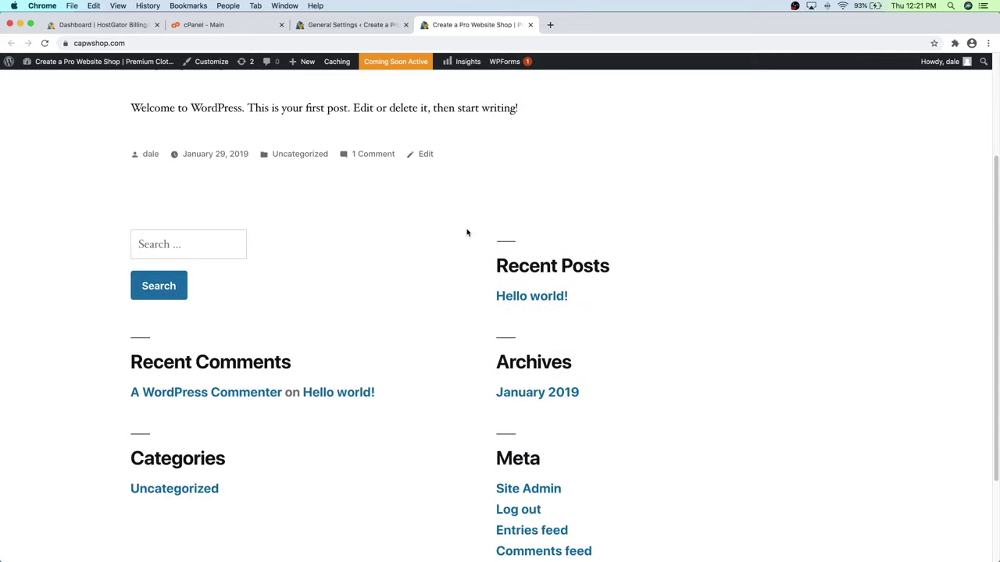
scroll(467, 232, "down", 2)
scroll(467, 232, "up", 5)
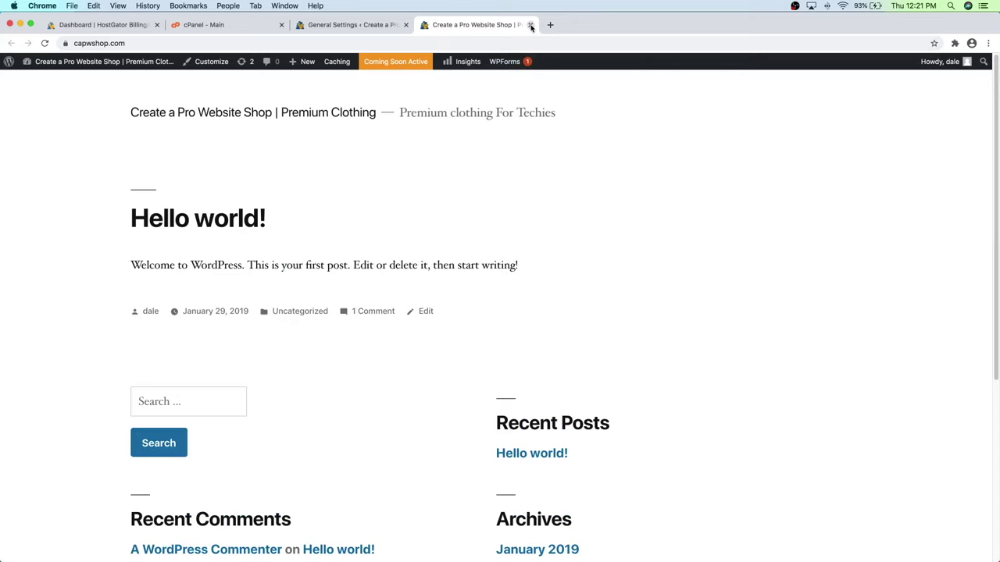
Close the live site tab and open Appearance > Themes, where Twenty Nineteen is active
left_click(530, 25)
mouse_move(452, 63)
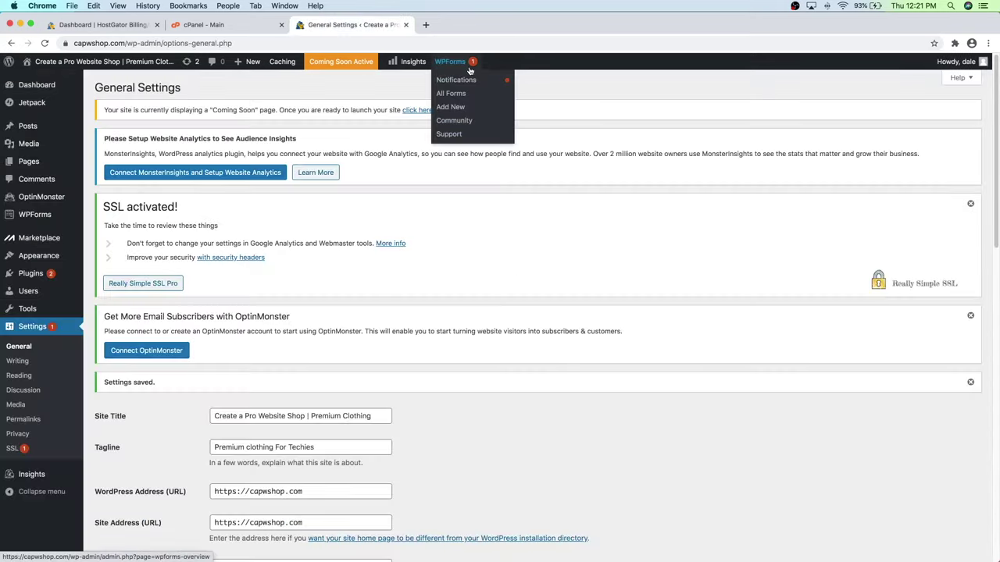
mouse_move(35, 259)
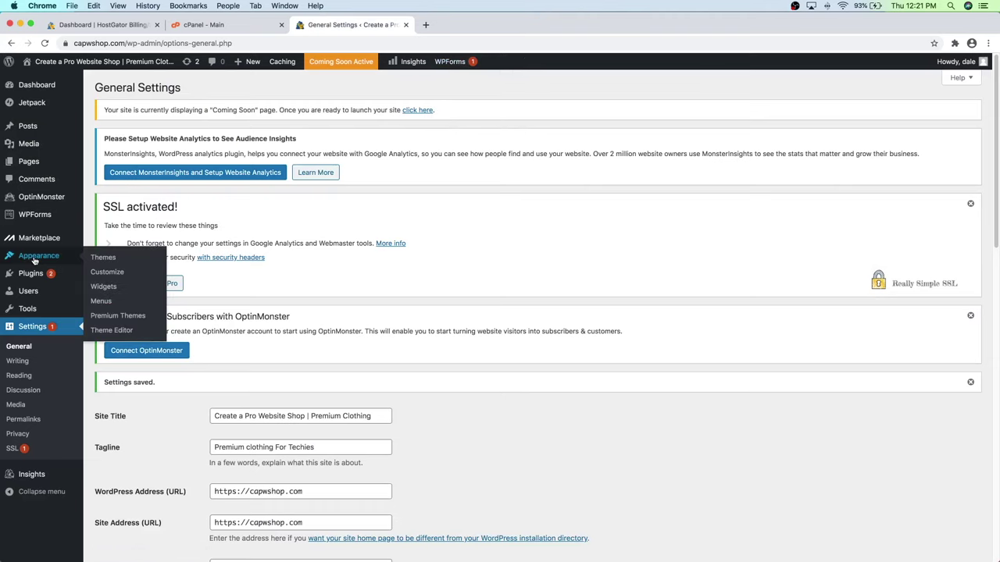
left_click(114, 264)
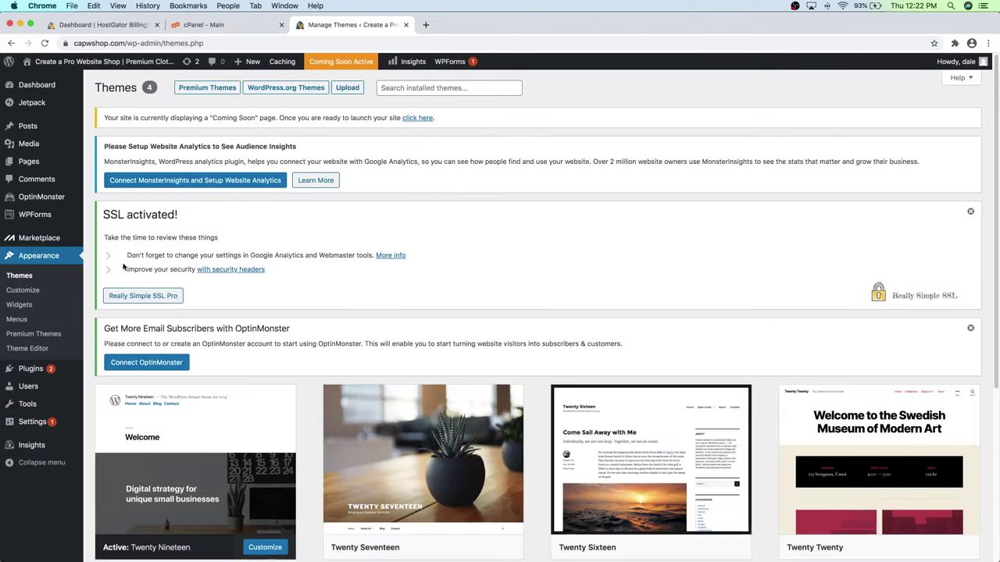
scroll(424, 308, "down", 5)
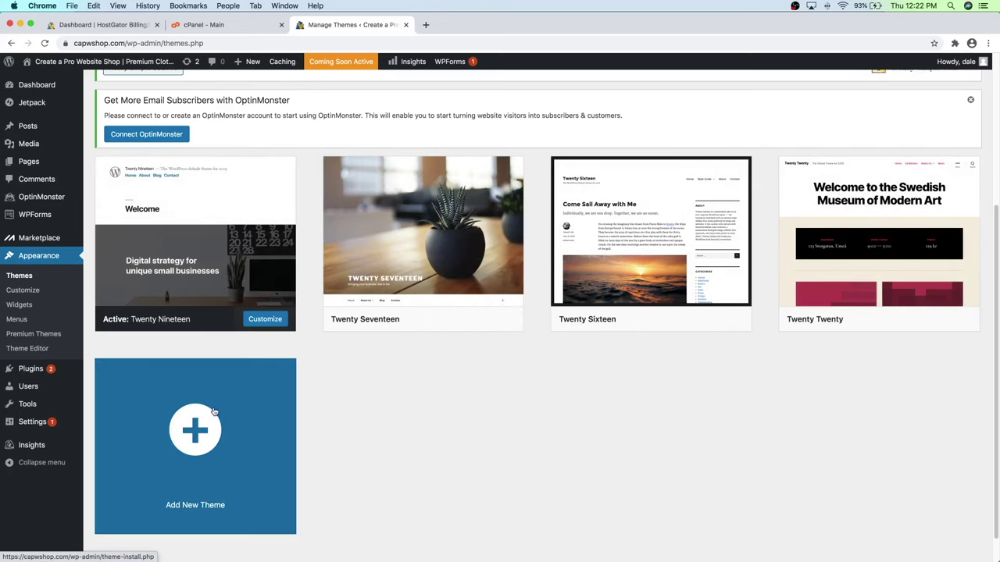
Search Add New Theme for 'Astra' and locate the Astra theme card among the results
left_click(196, 431)
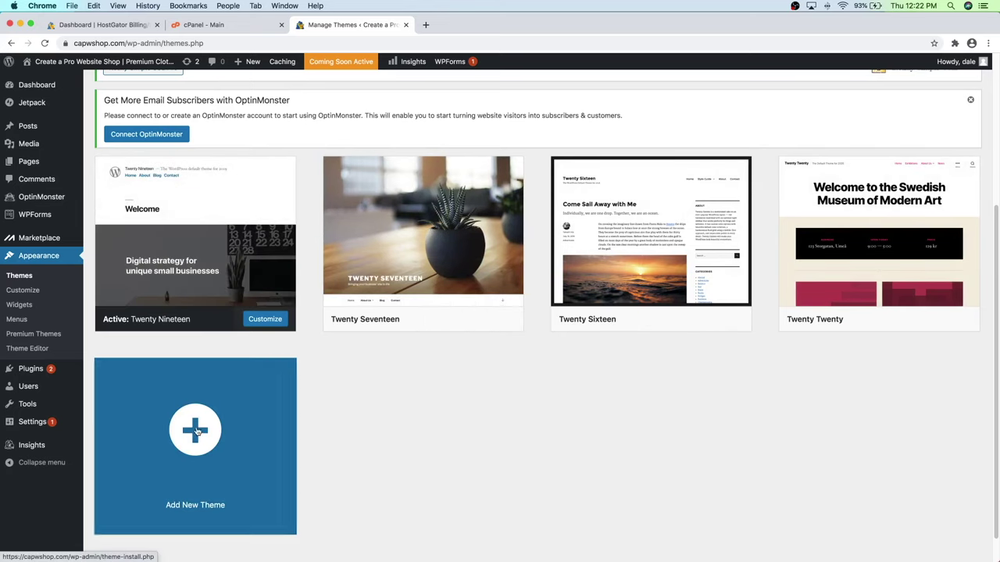
scroll(793, 382, "down", 5)
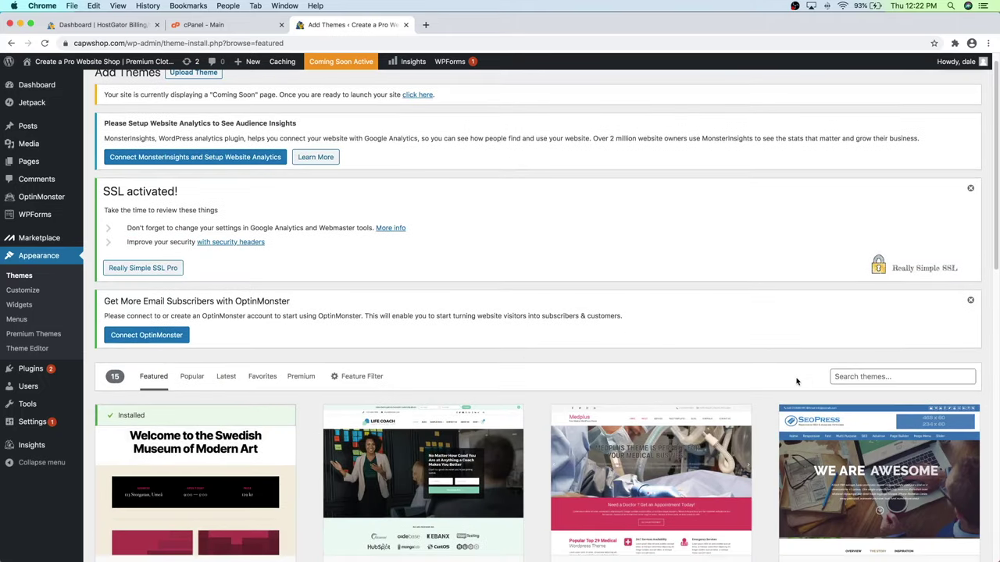
scroll(780, 388, "down", 1)
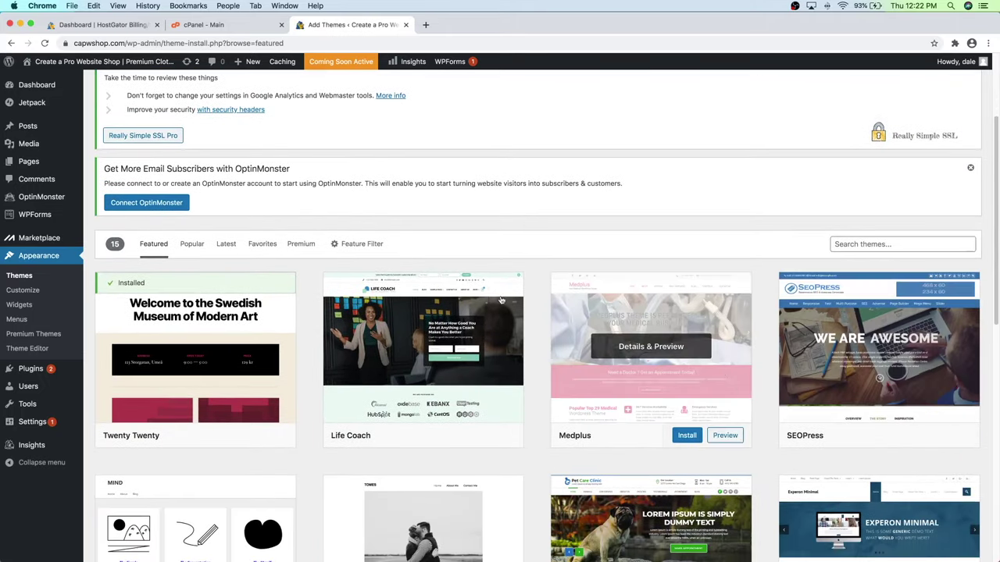
scroll(449, 264, "down", 3)
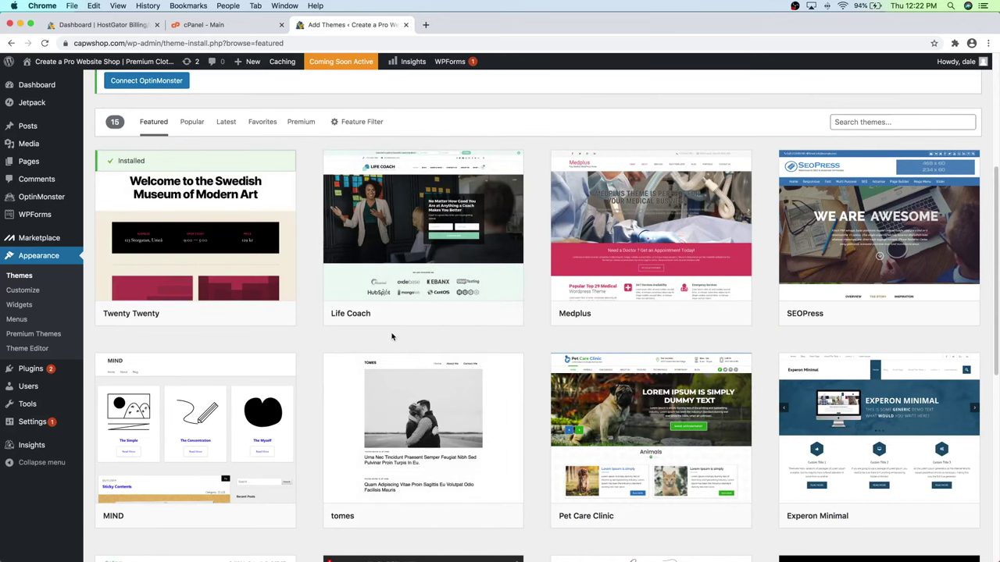
scroll(360, 332, "up", 1)
scroll(321, 326, "up", 4)
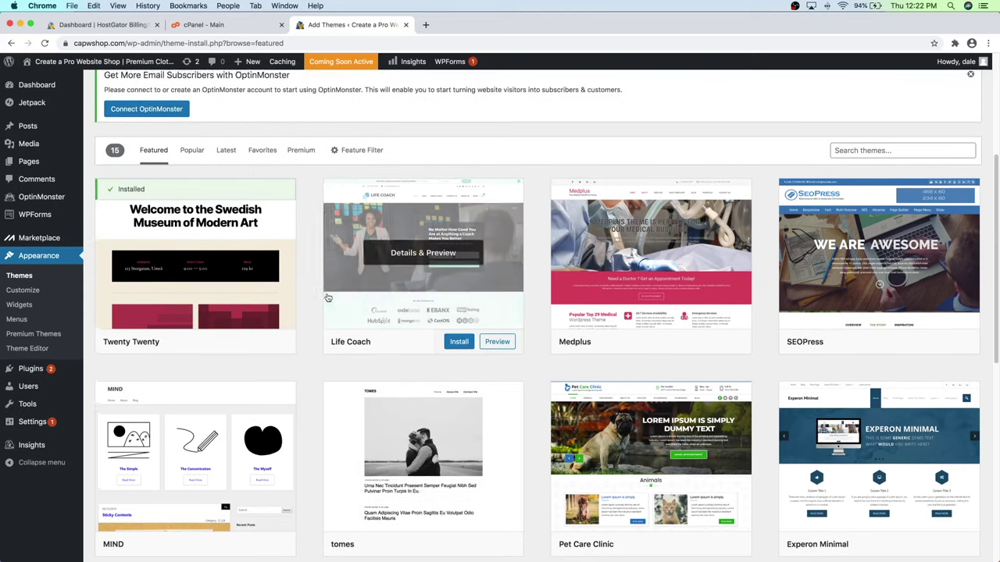
left_click(910, 254)
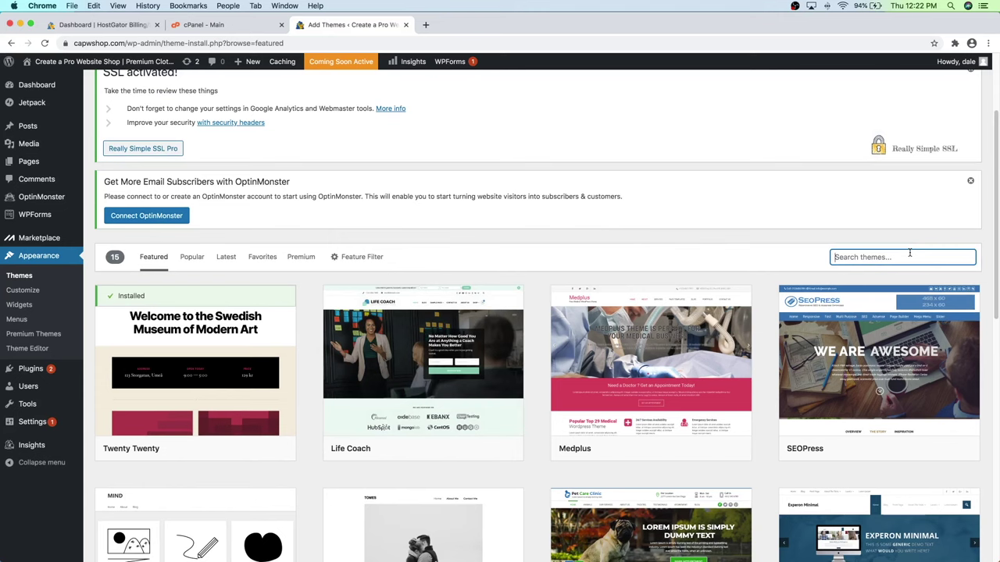
type("Astra")
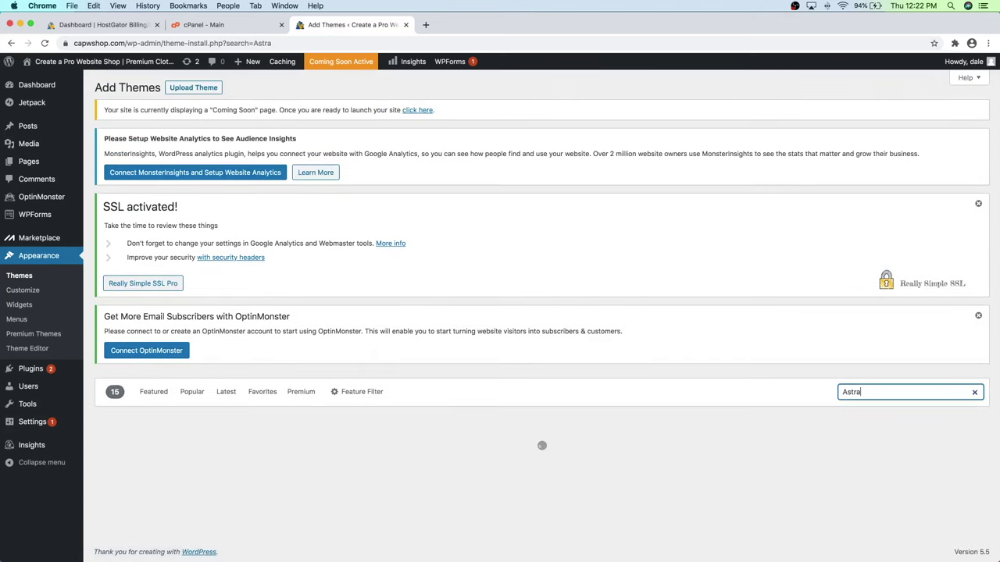
scroll(683, 252, "down", 3)
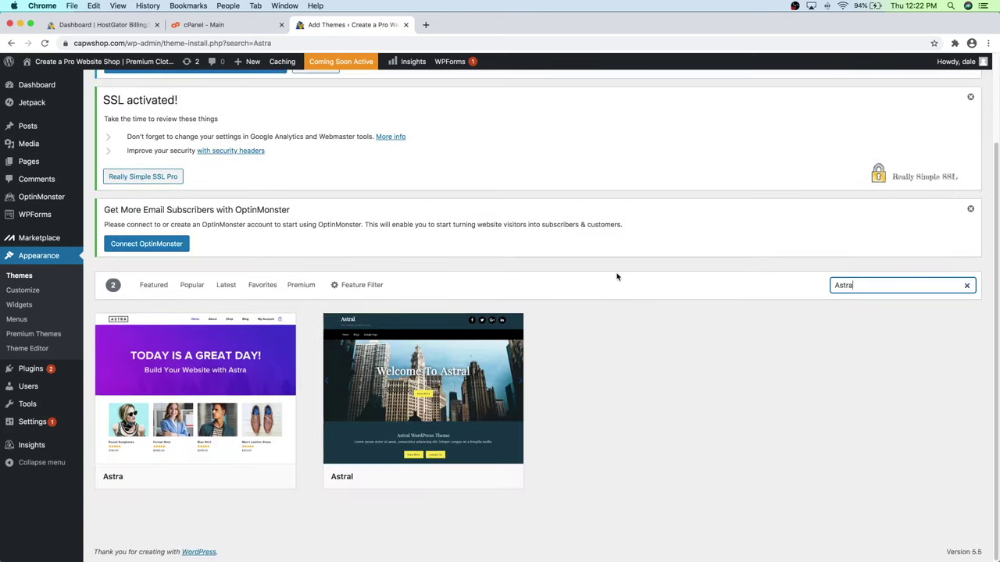
mouse_move(149, 383)
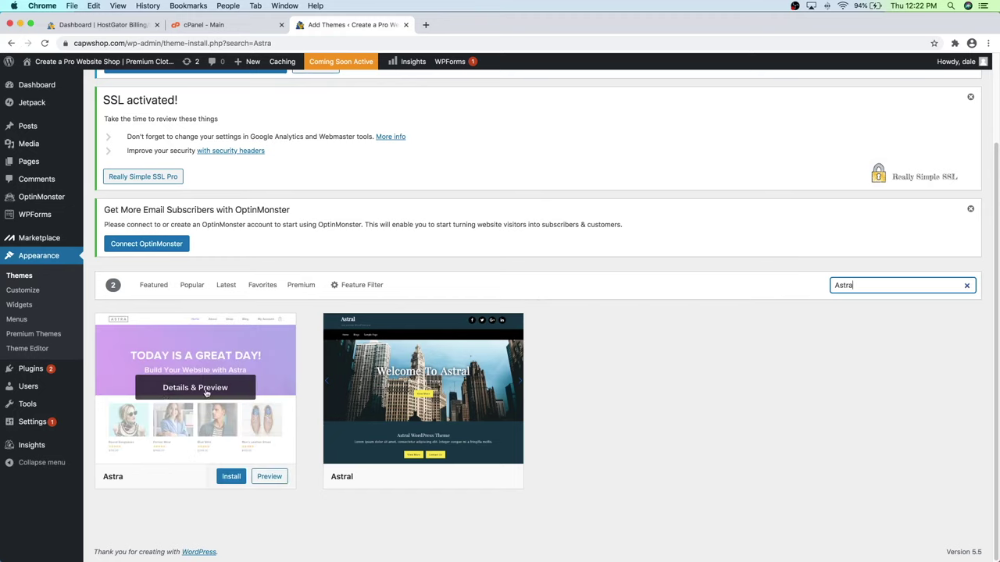
Install the Astra theme from the search results and activate it
left_click(230, 479)
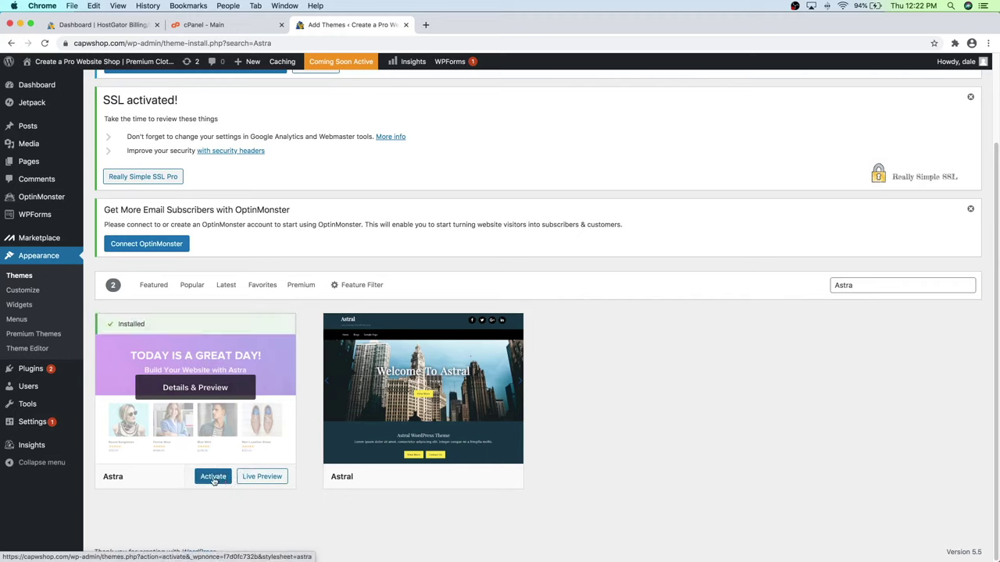
left_click(213, 478)
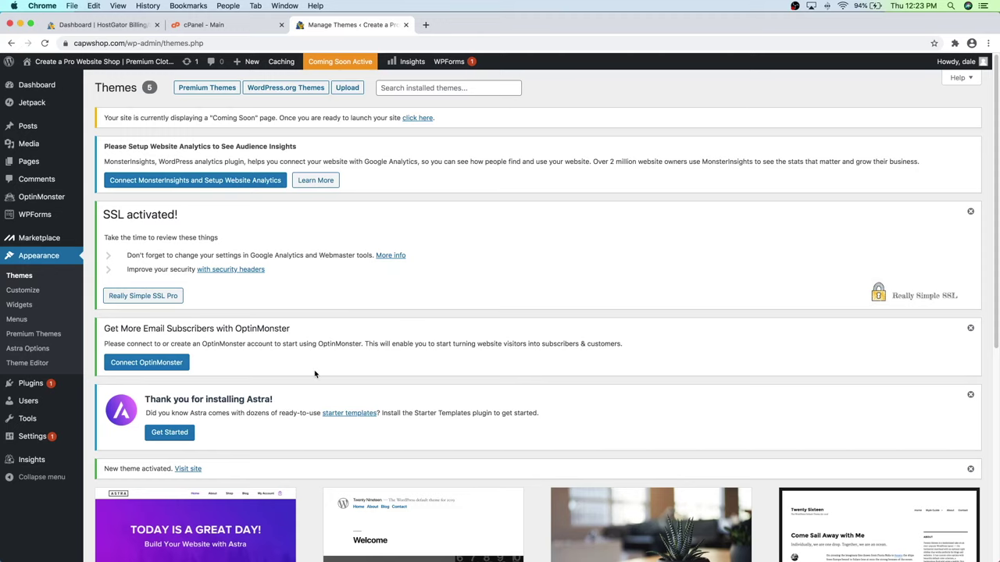
scroll(315, 374, "down", 2)
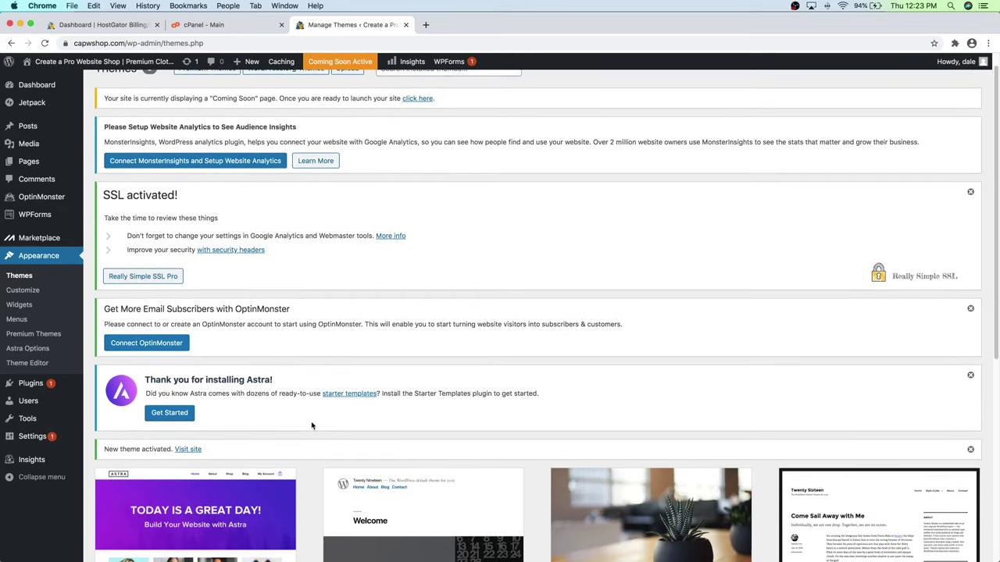
scroll(308, 431, "down", 3)
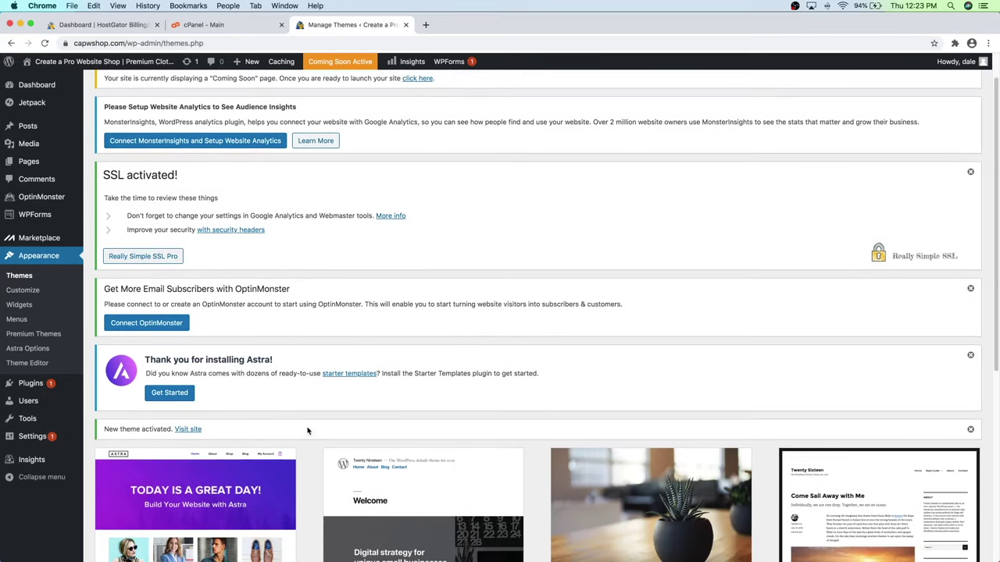
scroll(308, 431, "up", 3)
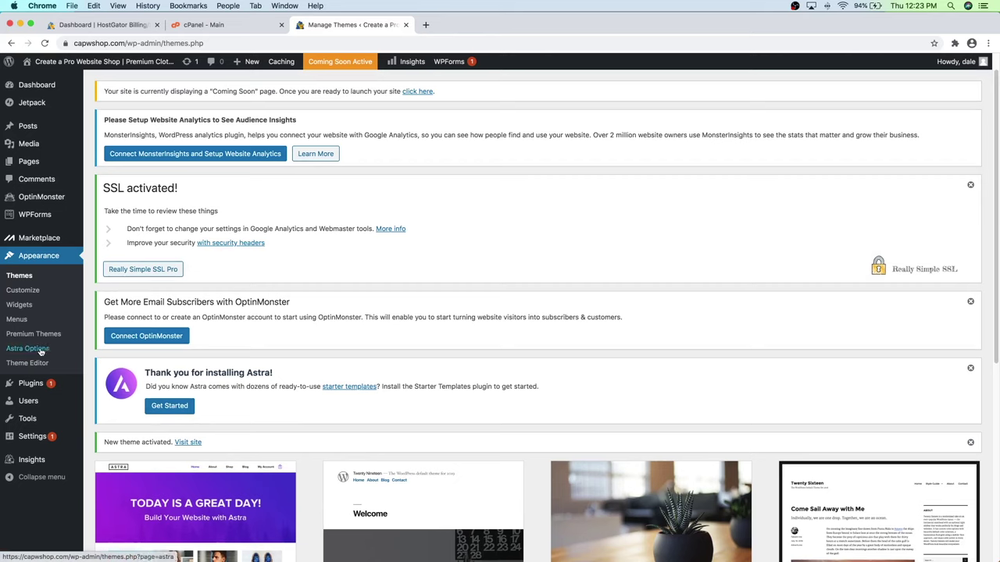
From Astra Options, install the Starter Templates importer plugin under Import Starter Template
left_click(28, 349)
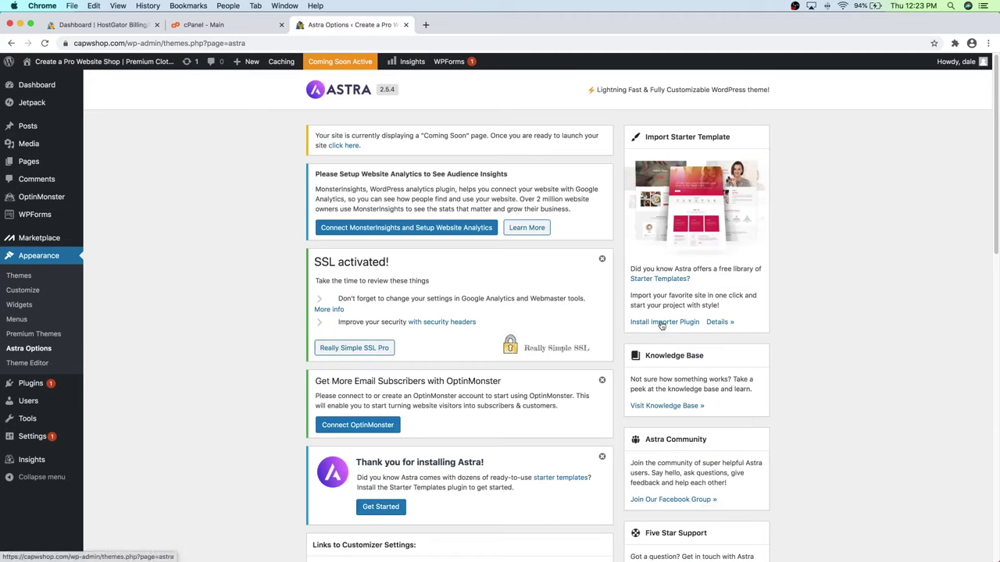
left_click(661, 323)
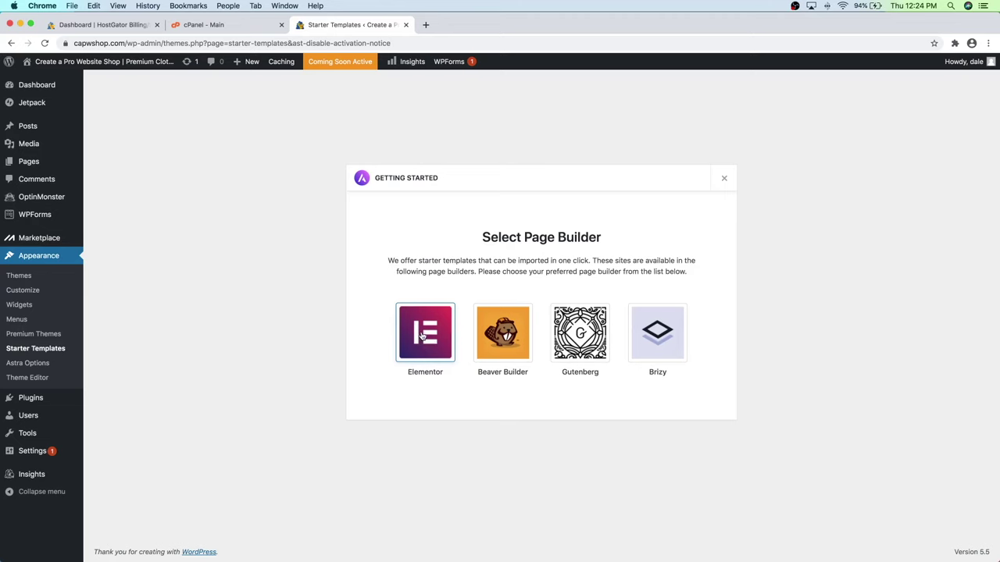
Choose Elementor as the page builder and browse the starter template library
left_click(422, 335)
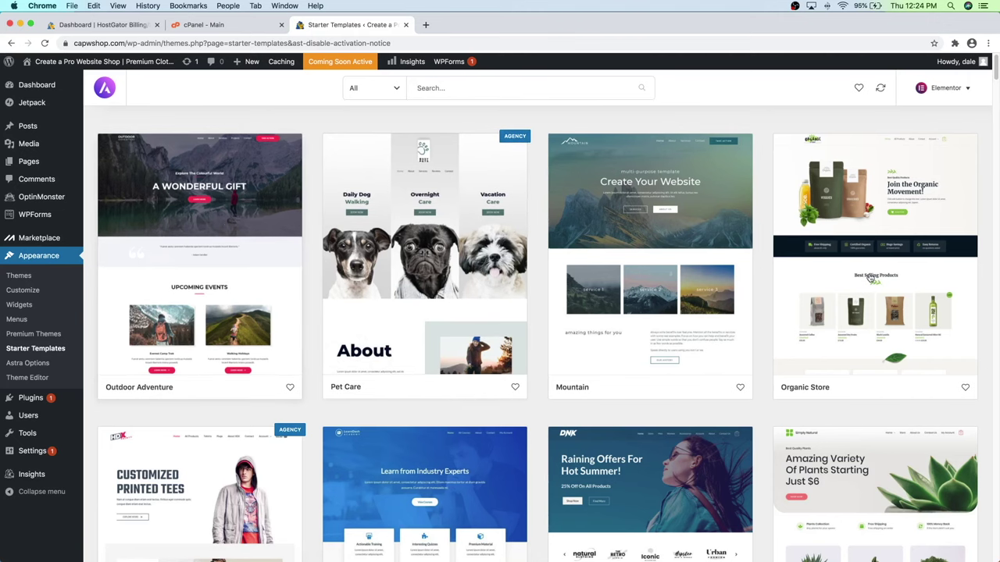
scroll(765, 302, "down", 3)
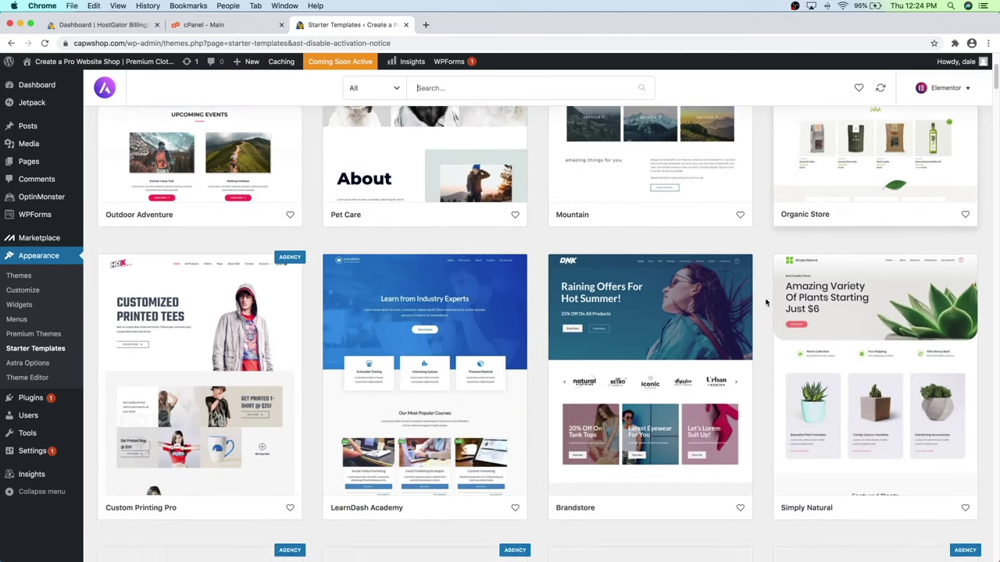
scroll(766, 302, "down", 1)
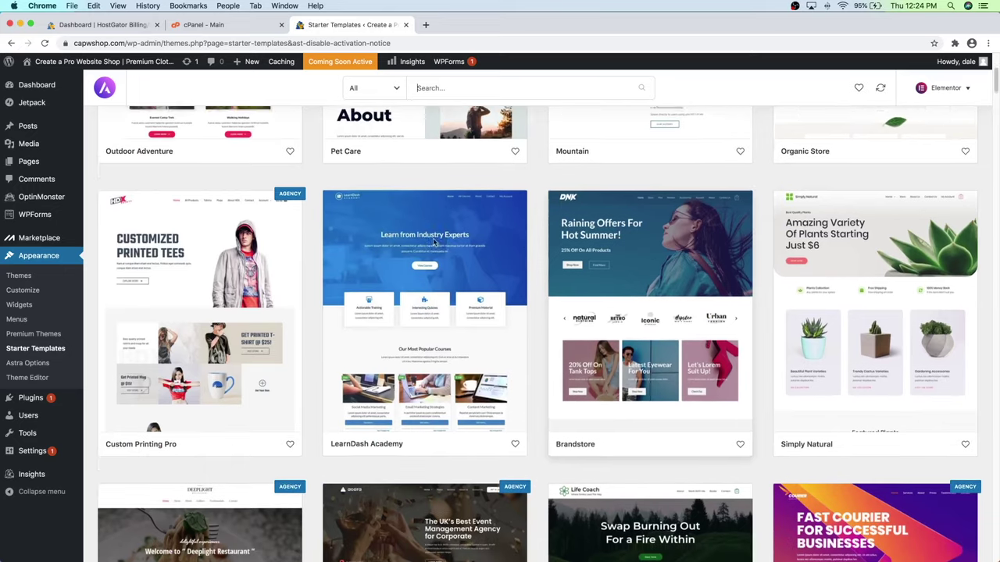
scroll(434, 243, "down", 1)
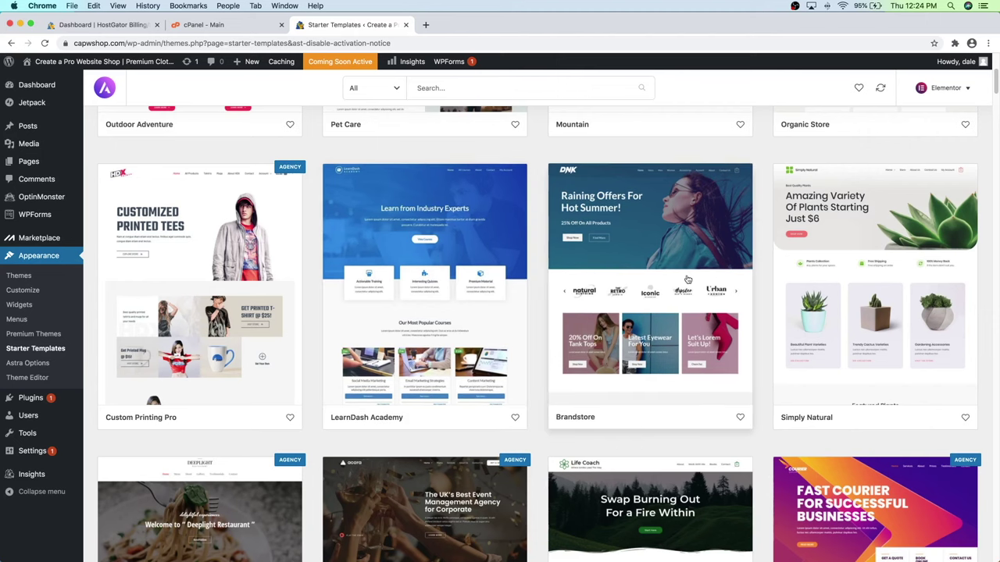
scroll(631, 303, "down", 5)
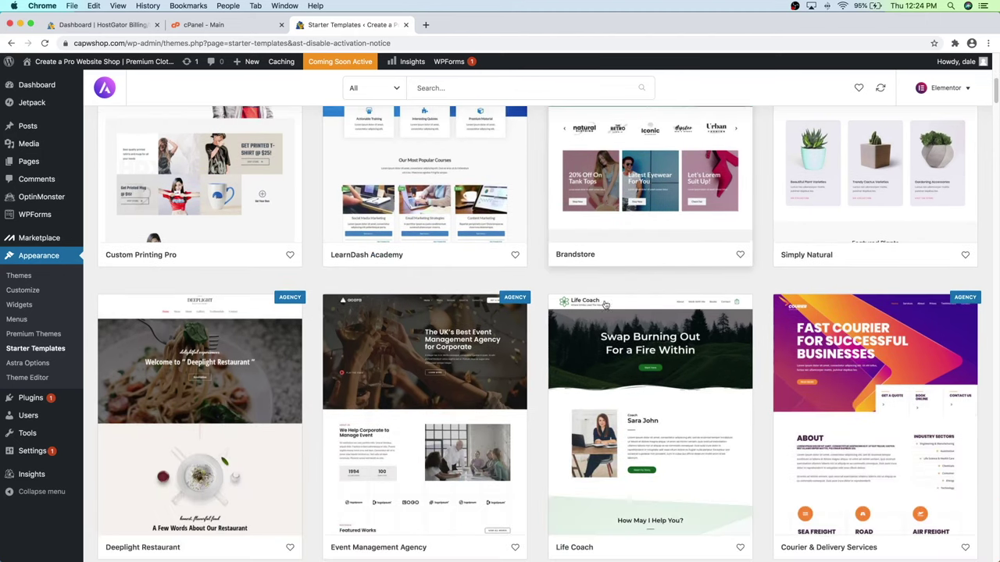
scroll(294, 297, "down", 2)
scroll(470, 327, "down", 1)
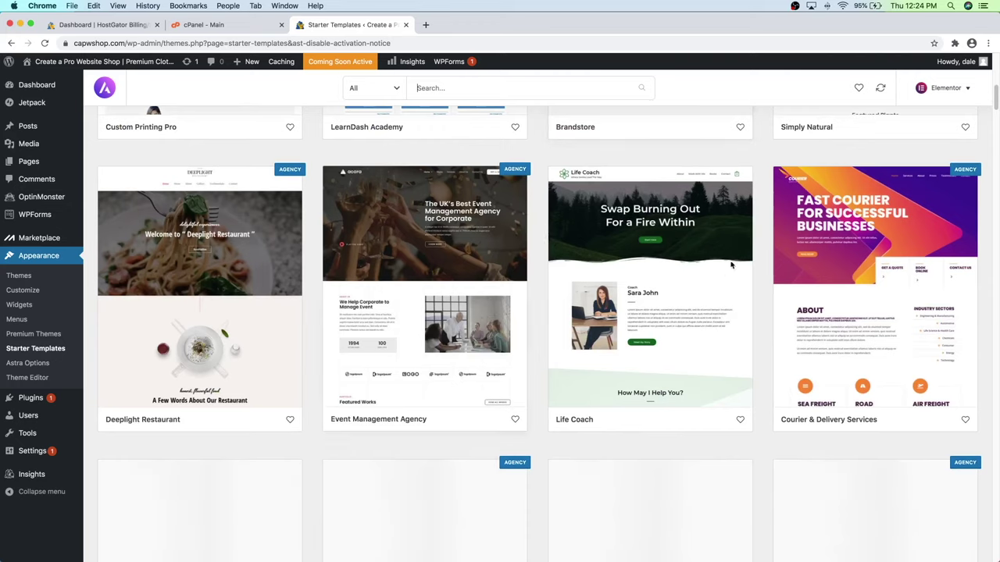
scroll(412, 260, "up", 4)
scroll(413, 260, "up", 4)
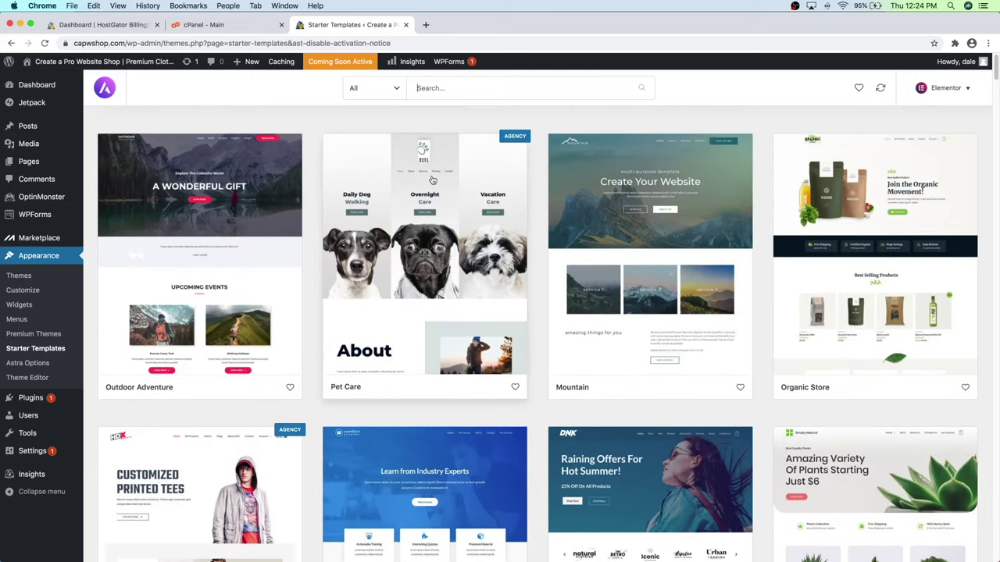
Filter the template library to the eCommerce category
left_click(395, 91)
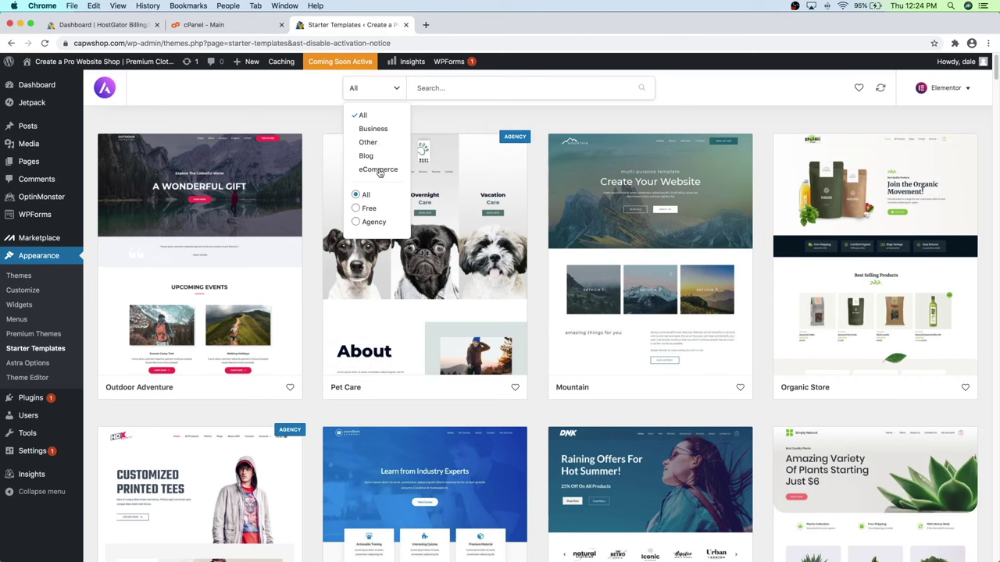
left_click(379, 171)
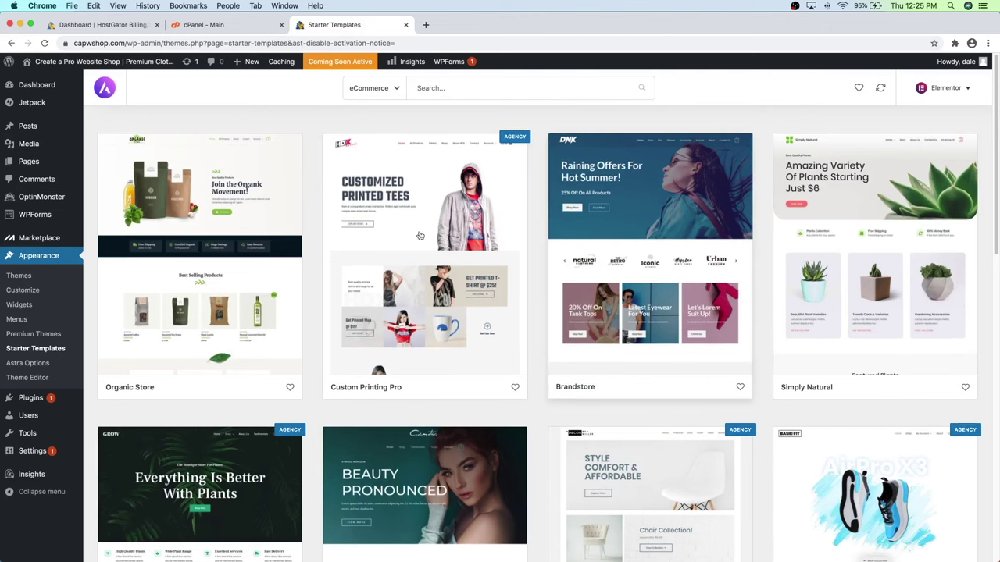
scroll(585, 391, "down", 3)
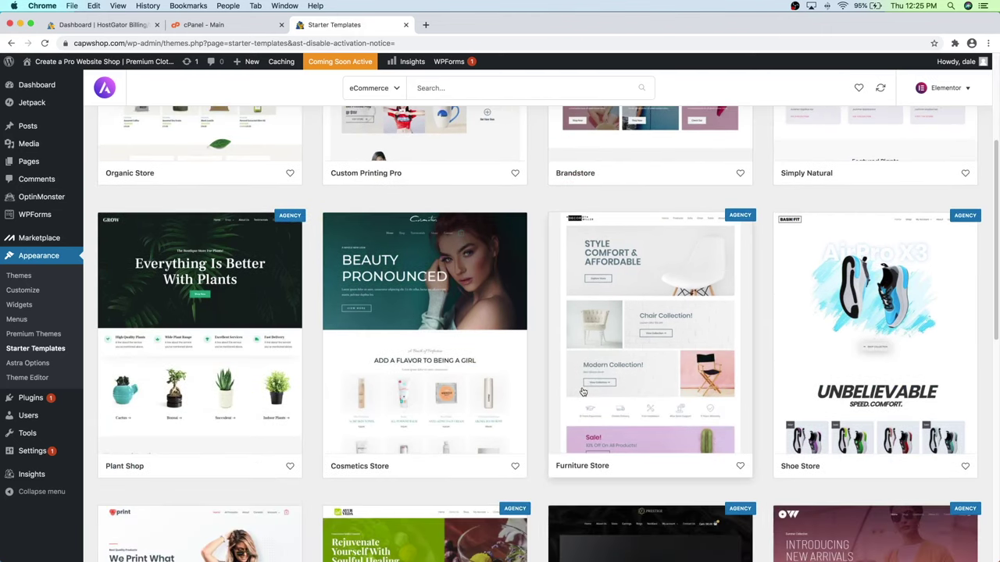
scroll(585, 393, "up", 4)
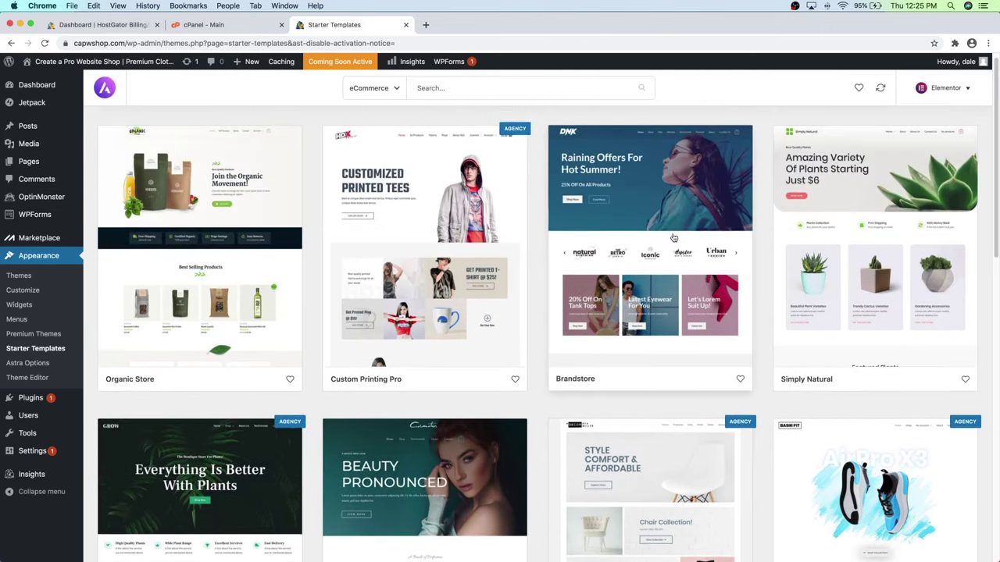
scroll(649, 242, "up", 1)
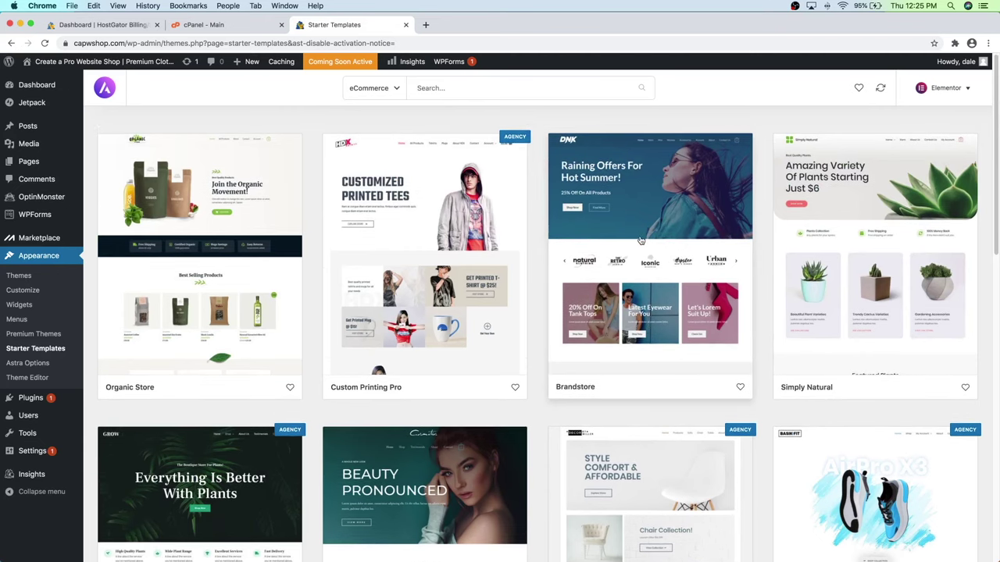
Preview the Brandstore template, then choose Import Complete Site
left_click(641, 240)
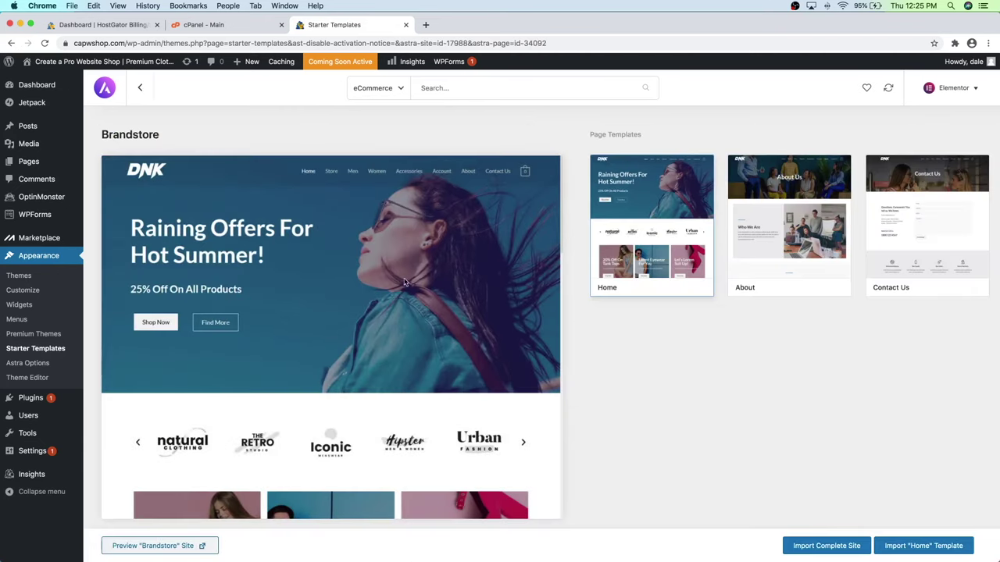
scroll(402, 284, "down", 2)
scroll(401, 284, "down", 6)
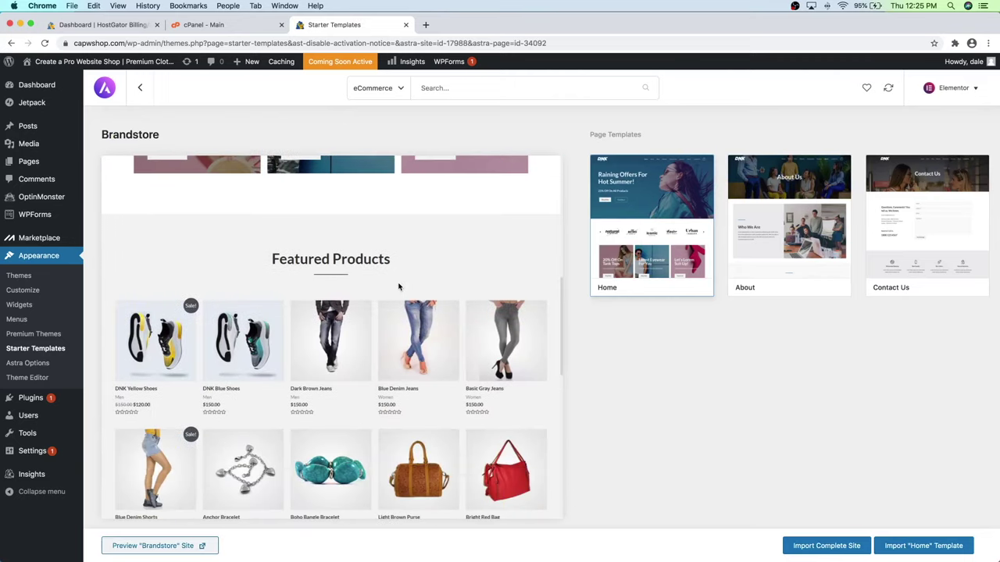
scroll(399, 287, "down", 2)
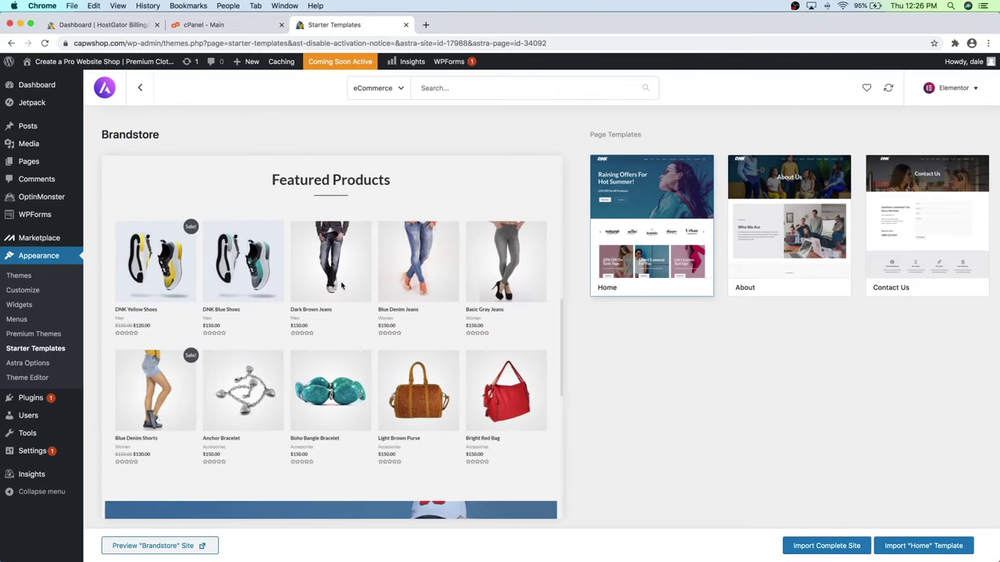
scroll(344, 288, "down", 10)
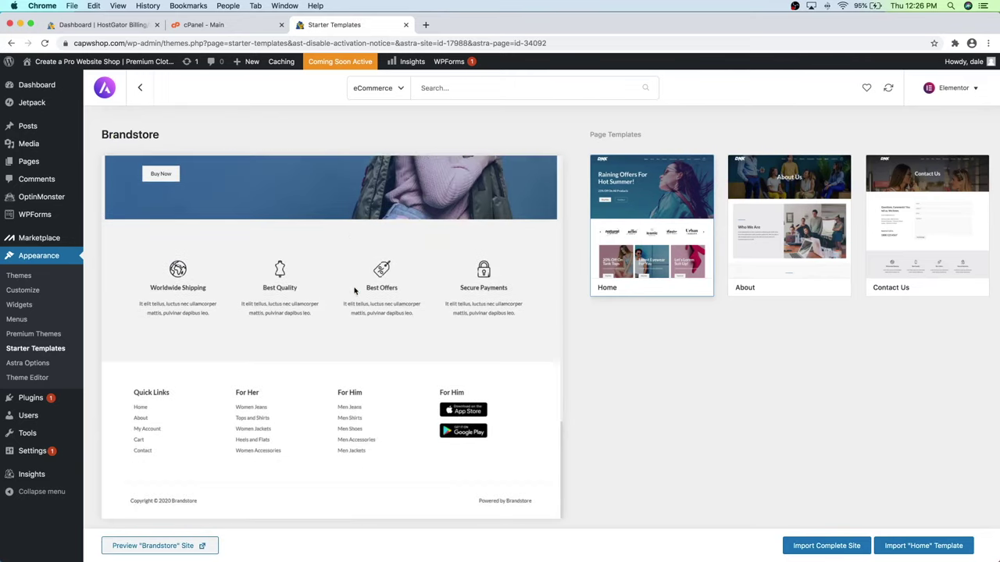
scroll(360, 287, "up", 15)
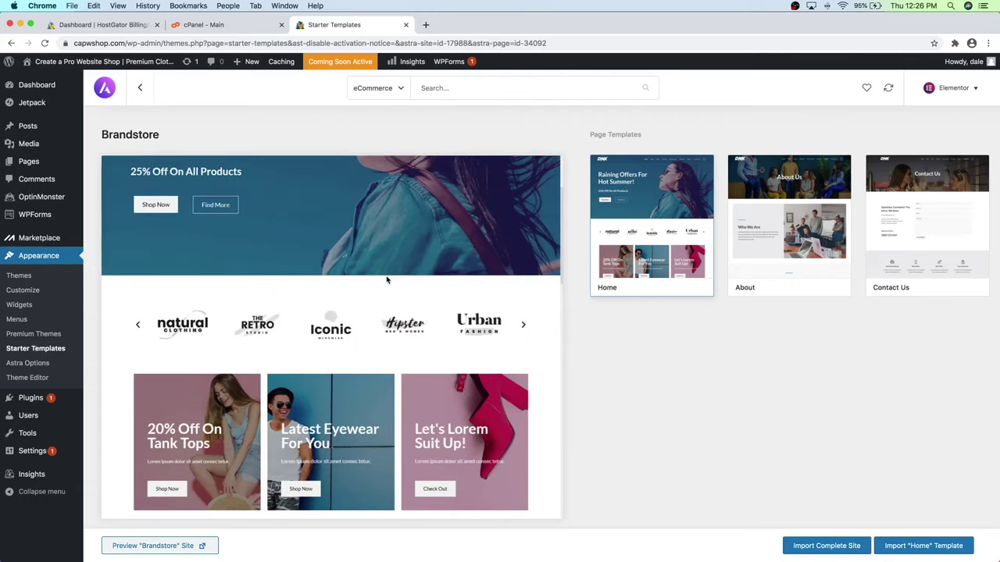
scroll(386, 280, "up", 3)
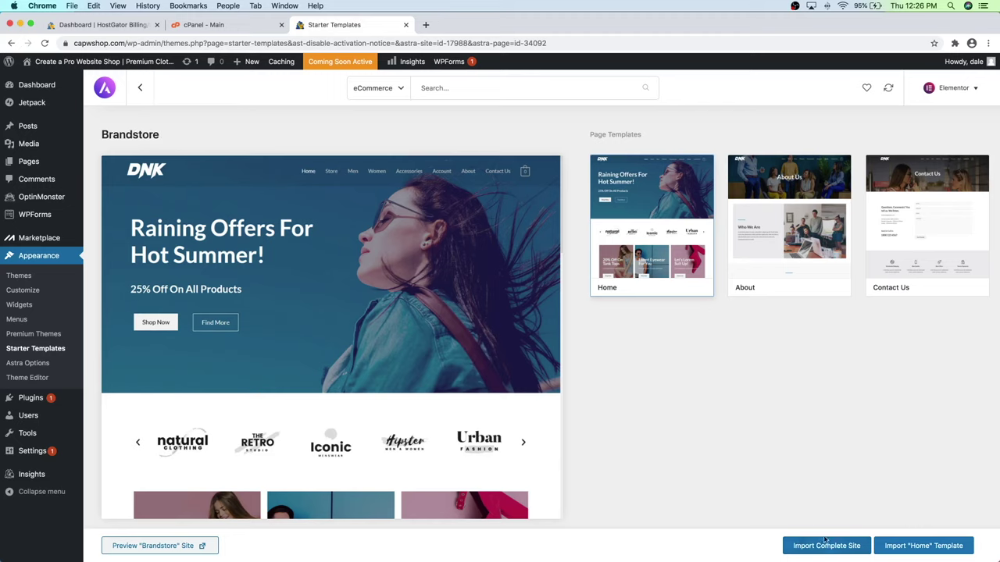
left_click(830, 547)
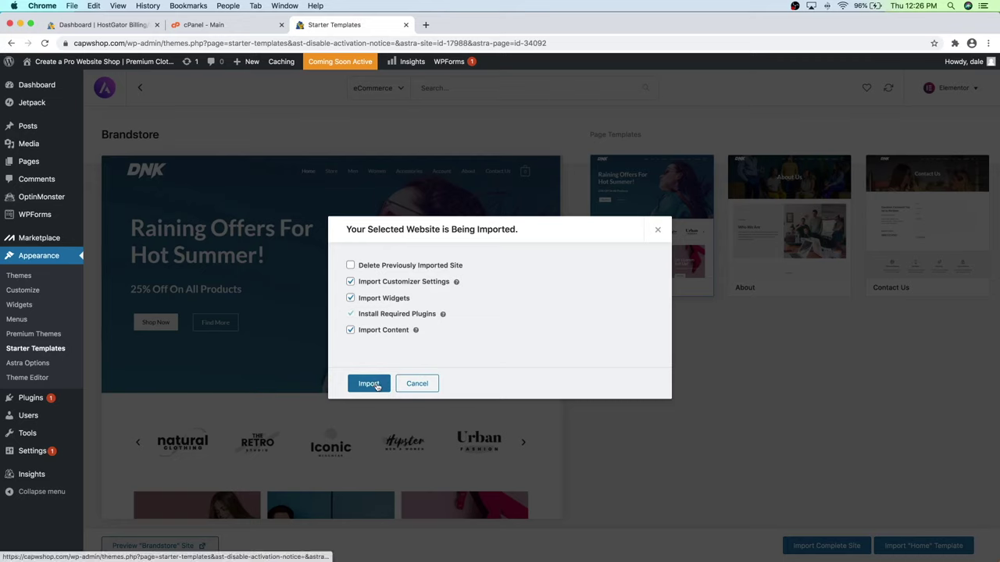
Import Brandstore with all default options and view the new live DNK storefront
left_click(369, 384)
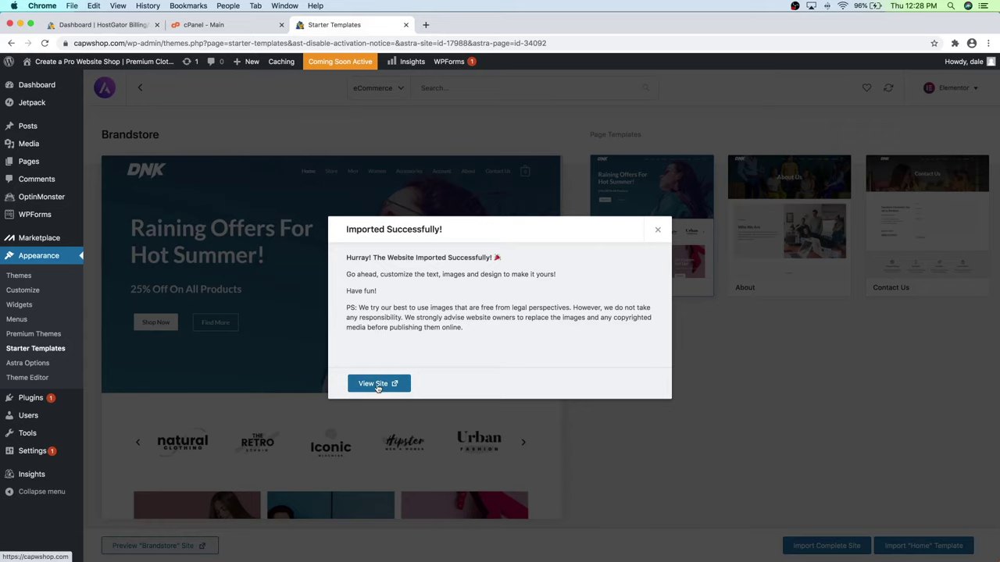
left_click(379, 385)
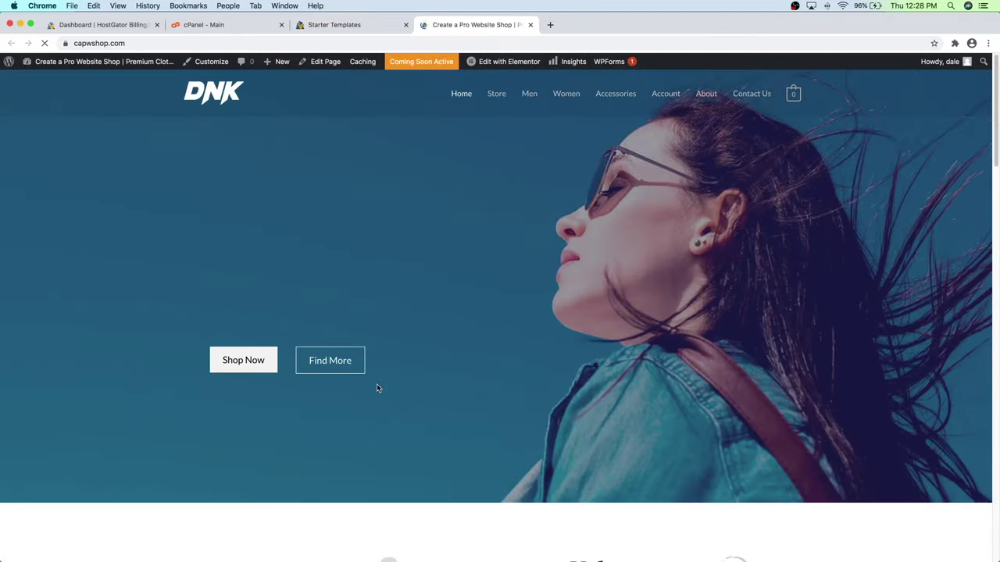
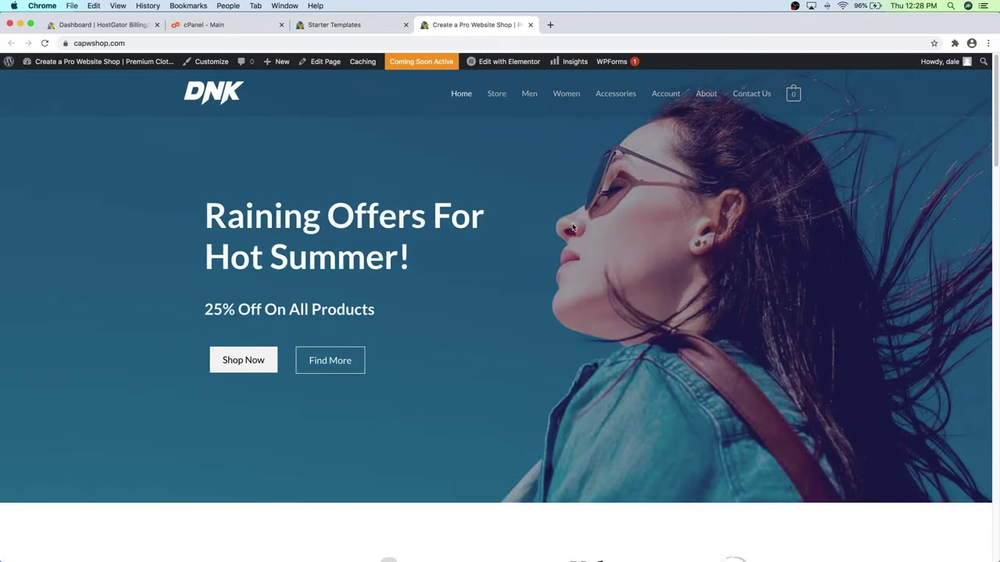
scroll(495, 265, "down", 5)
scroll(492, 269, "up", 1)
scroll(492, 268, "up", 3)
scroll(491, 265, "down", 1)
scroll(491, 266, "up", 1)
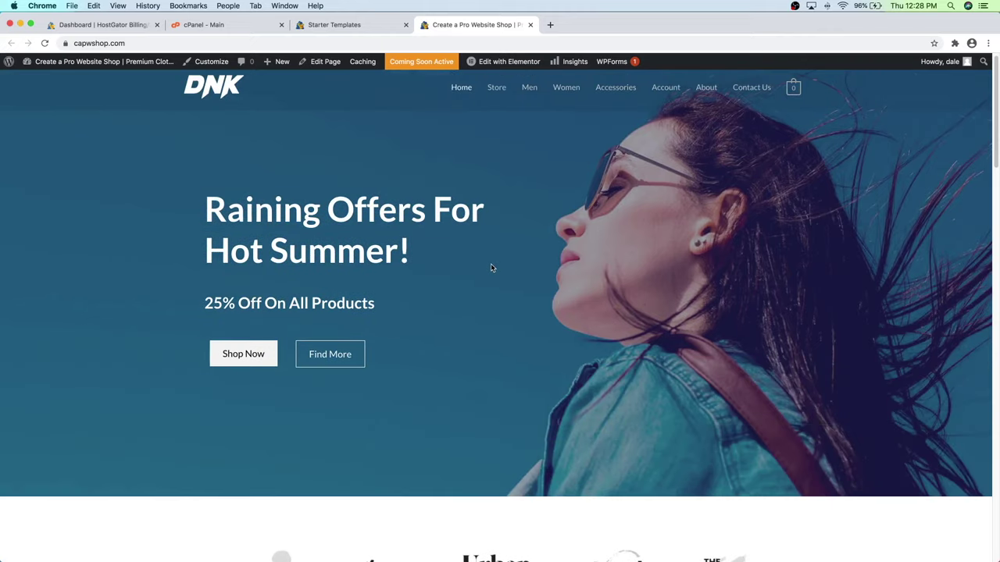
scroll(491, 265, "down", 2)
scroll(491, 269, "down", 1)
scroll(492, 268, "up", 3)
scroll(491, 269, "down", 5)
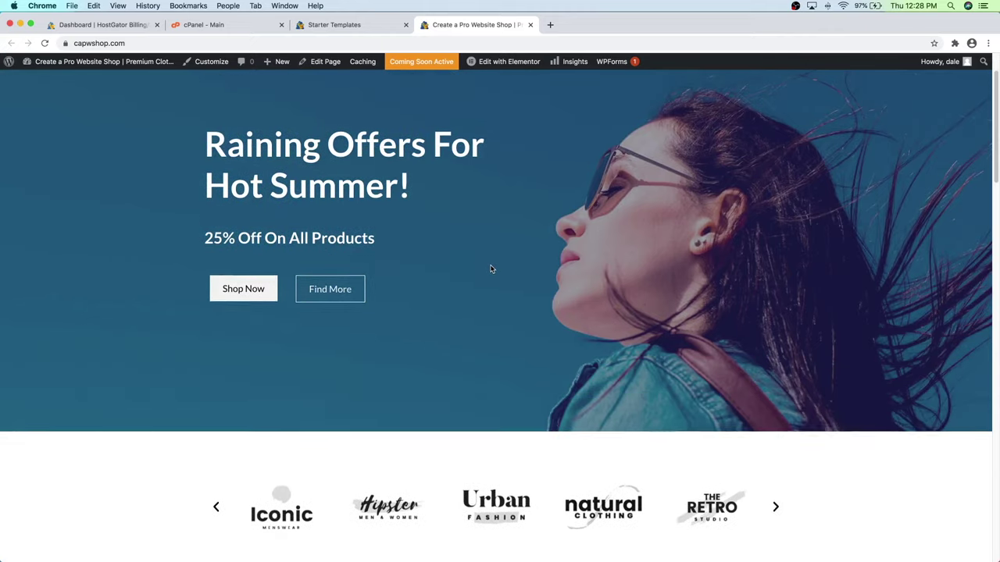
scroll(491, 269, "down", 2)
scroll(474, 264, "down", 1)
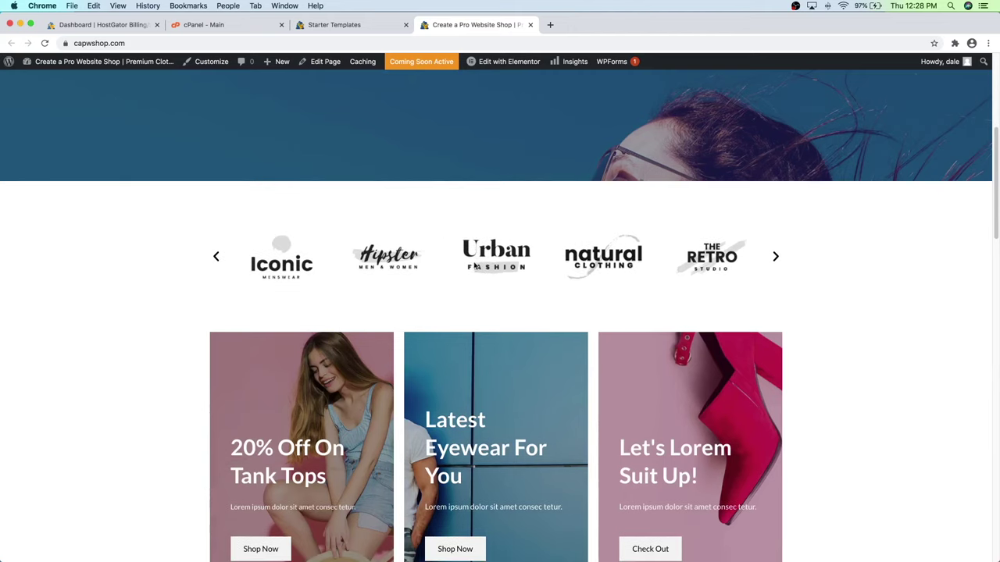
scroll(472, 266, "down", 7)
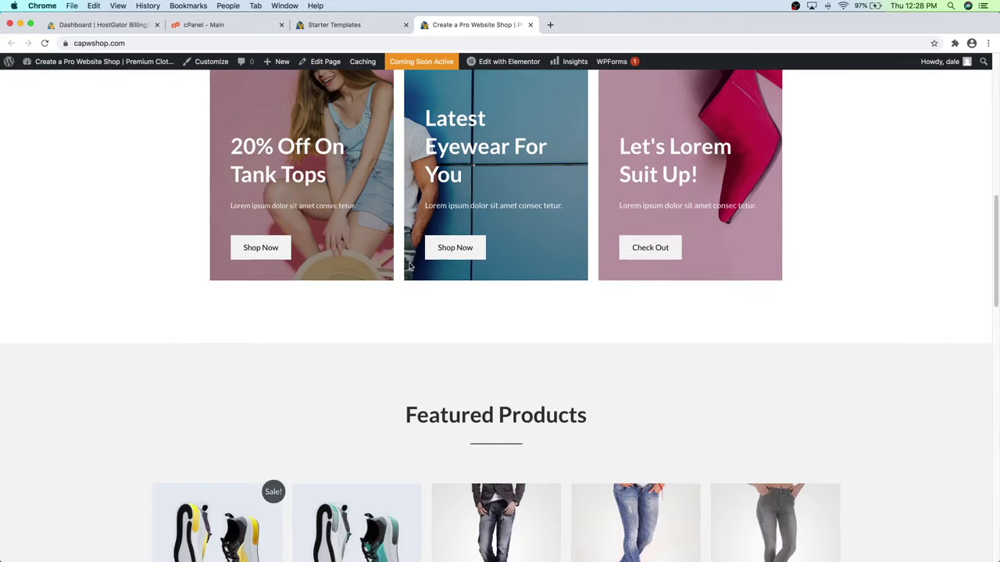
scroll(399, 223, "down", 2)
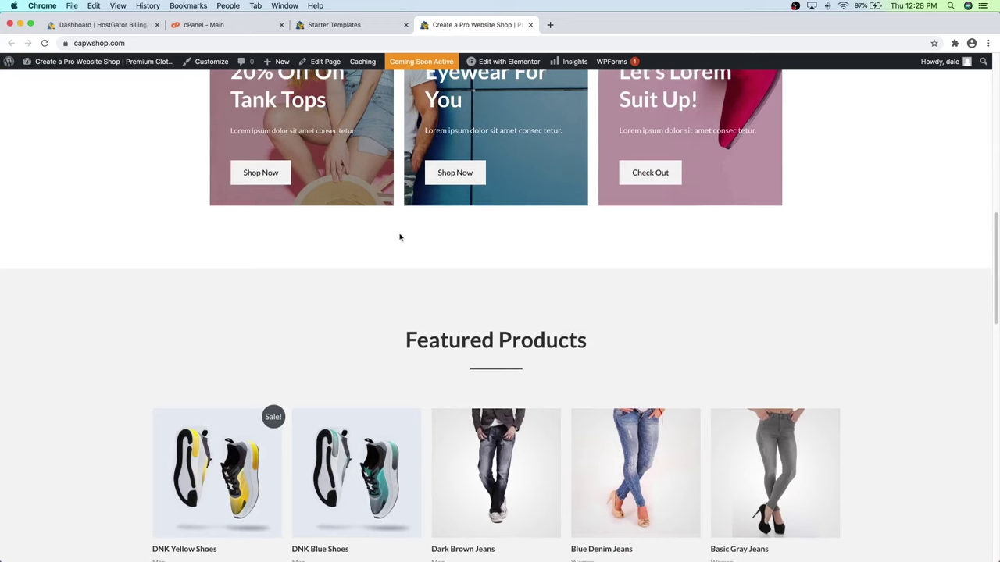
scroll(473, 203, "down", 13)
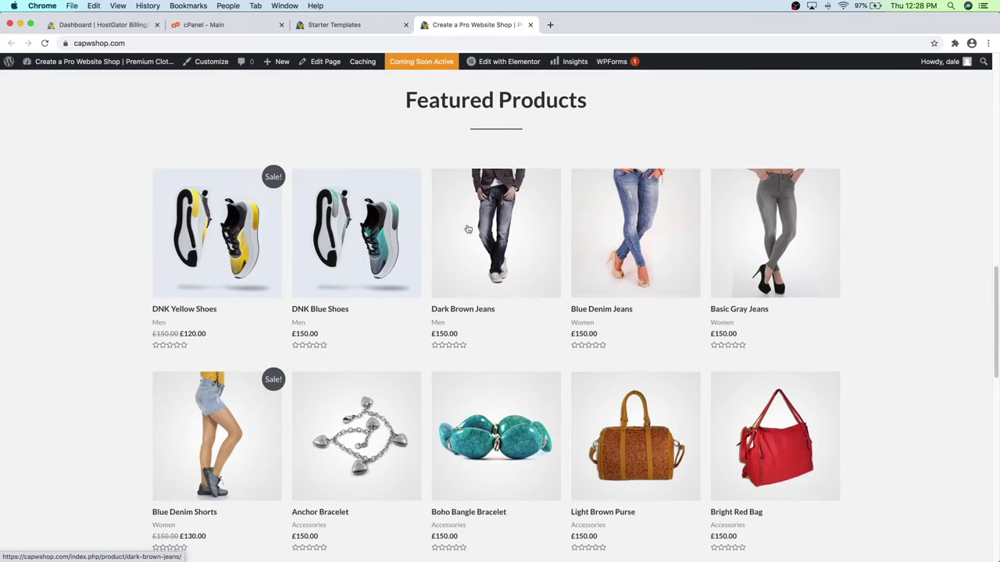
scroll(465, 225, "down", 6)
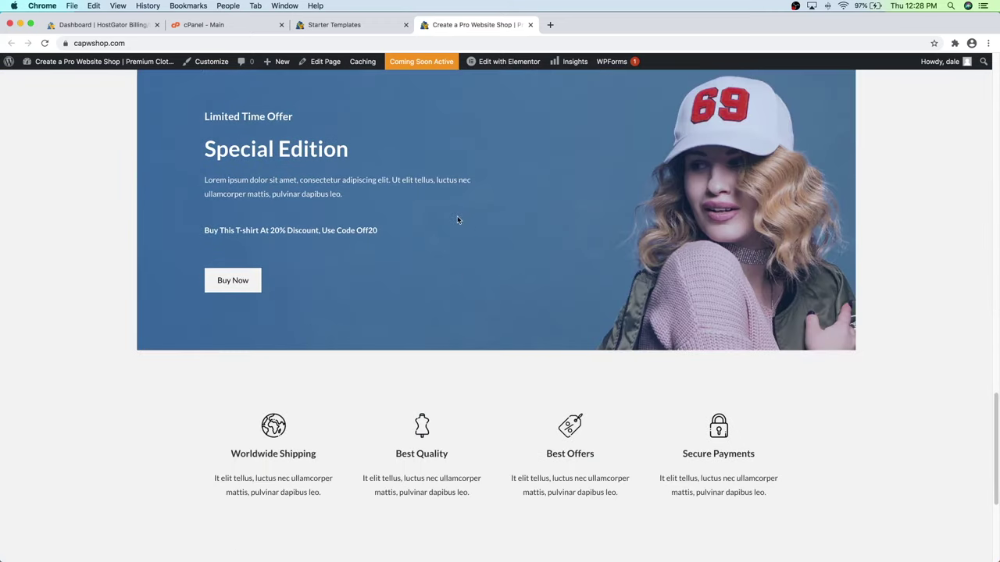
scroll(458, 220, "down", 4)
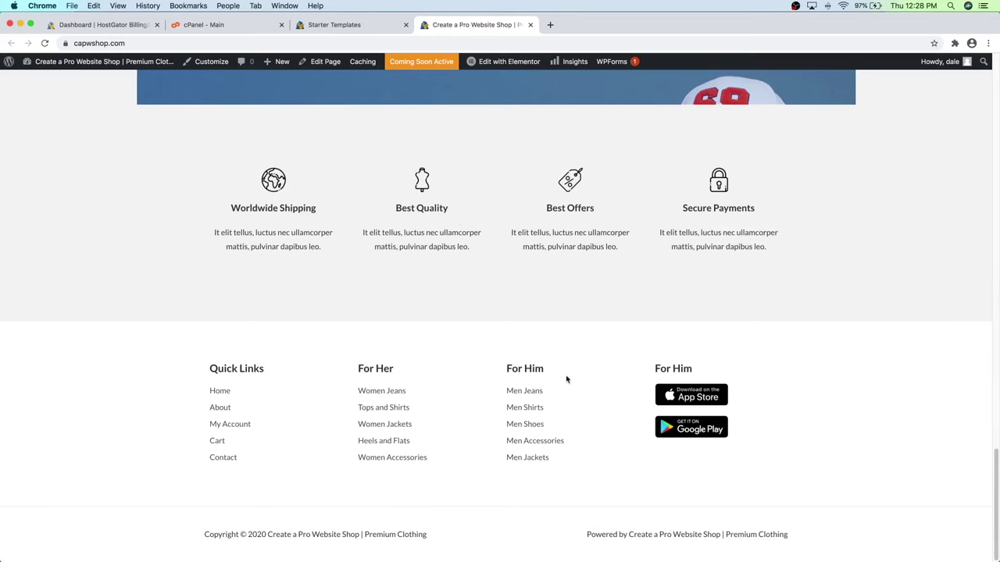
scroll(461, 336, "up", 20)
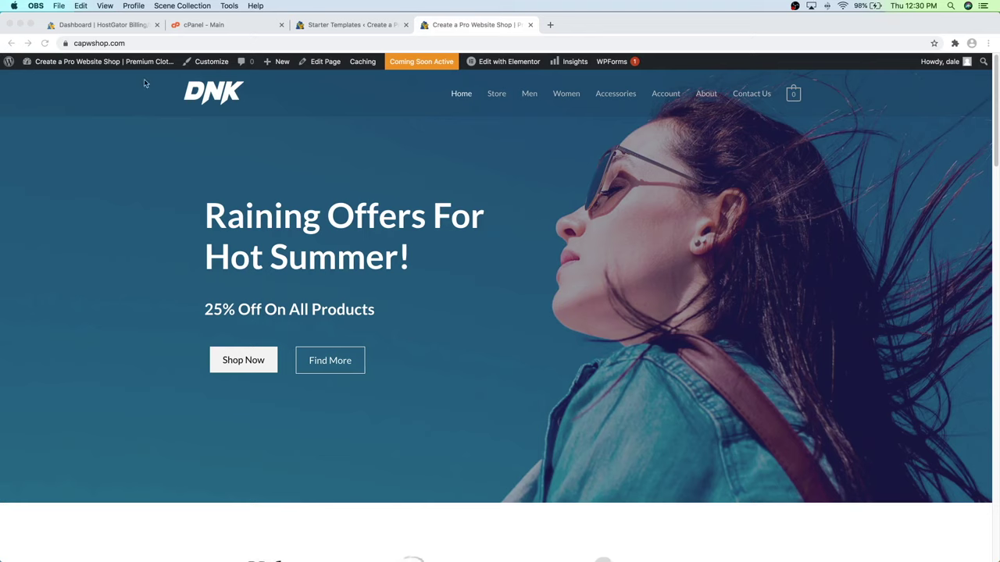
Bring the browser forward and go to the site's admin Dashboard from the admin bar
left_click(83, 63)
mouse_move(55, 69)
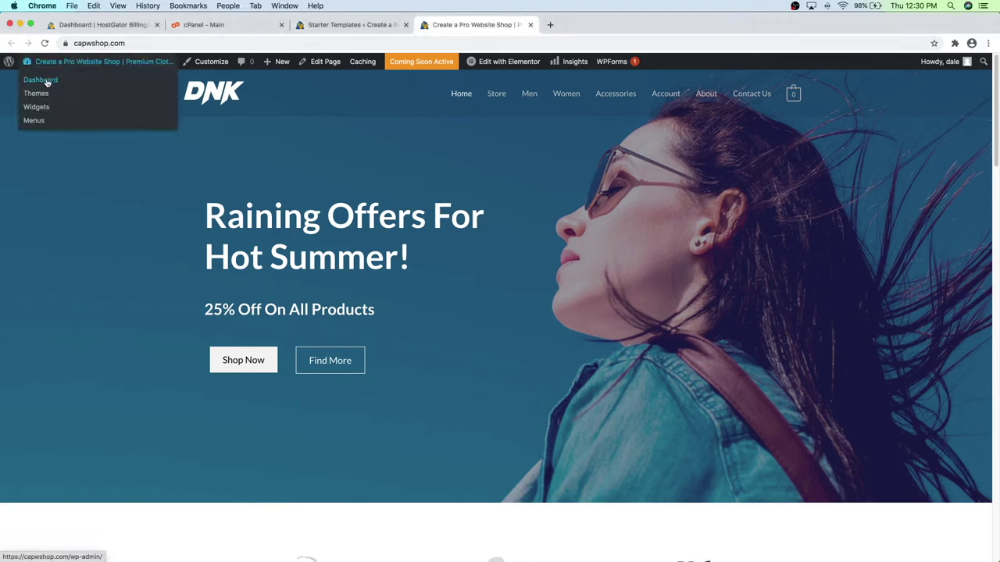
left_click(47, 82)
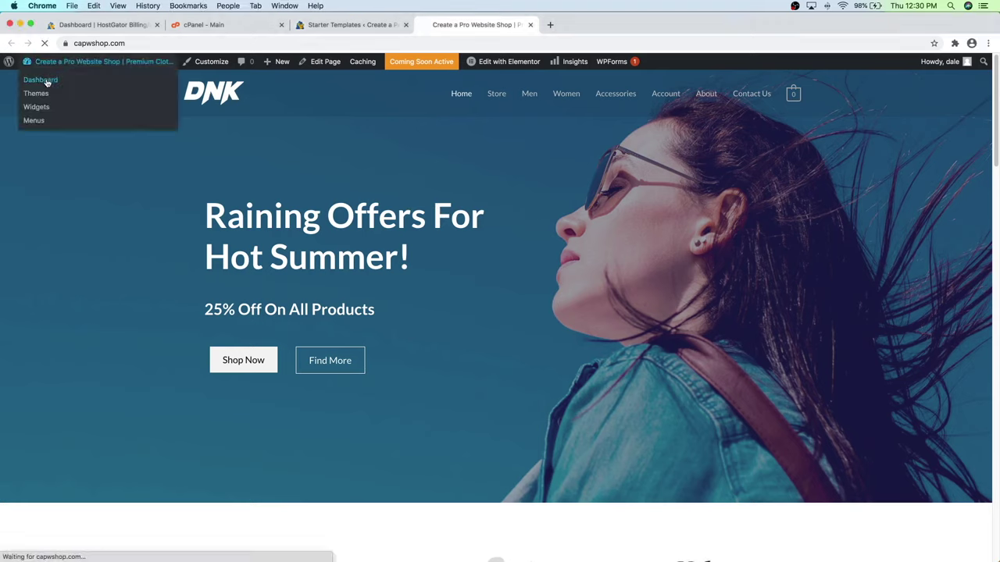
Close the Starter Templates, cPanel and hosting billing tabs, leaving only the Dashboard
left_click(406, 25)
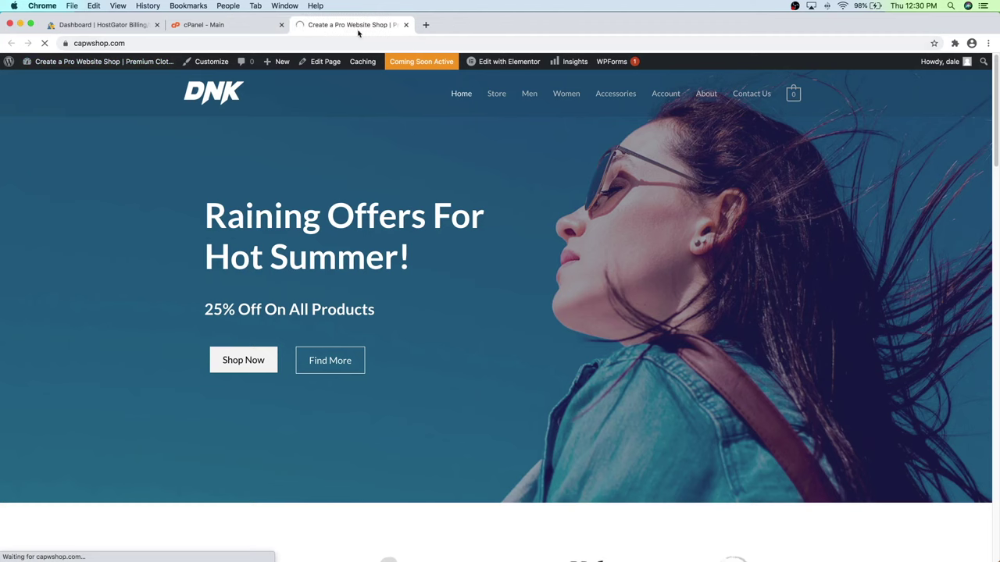
left_click(281, 25)
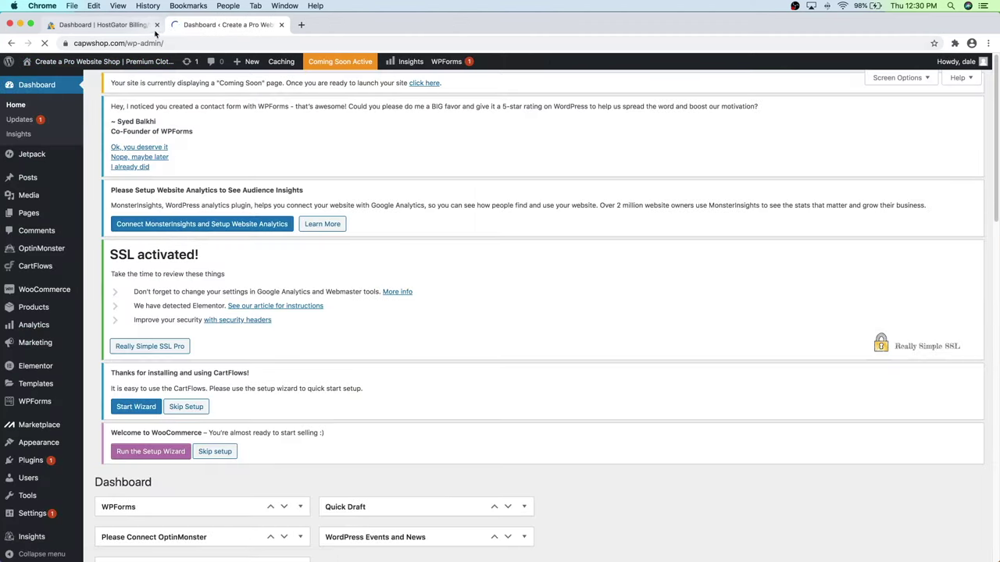
left_click(157, 25)
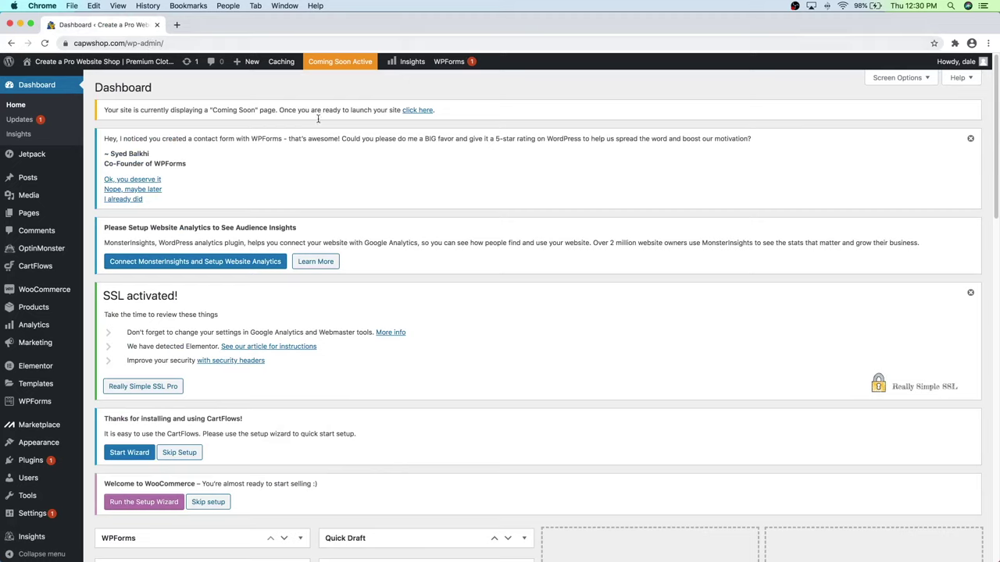
mouse_move(32, 293)
mouse_move(49, 462)
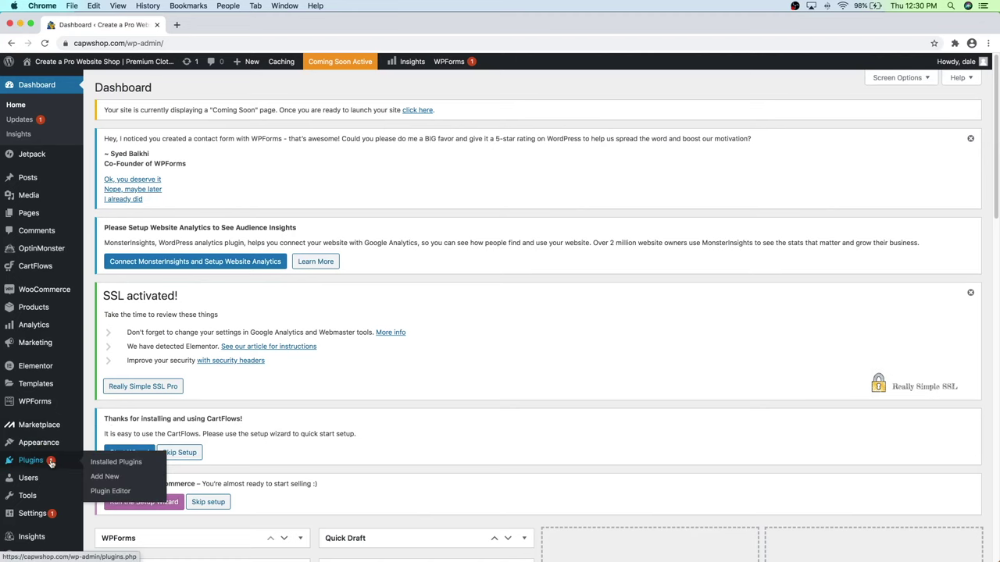
Search Plugins > Add New for 'woocomme' to check the WooCommerce plugin
left_click(105, 478)
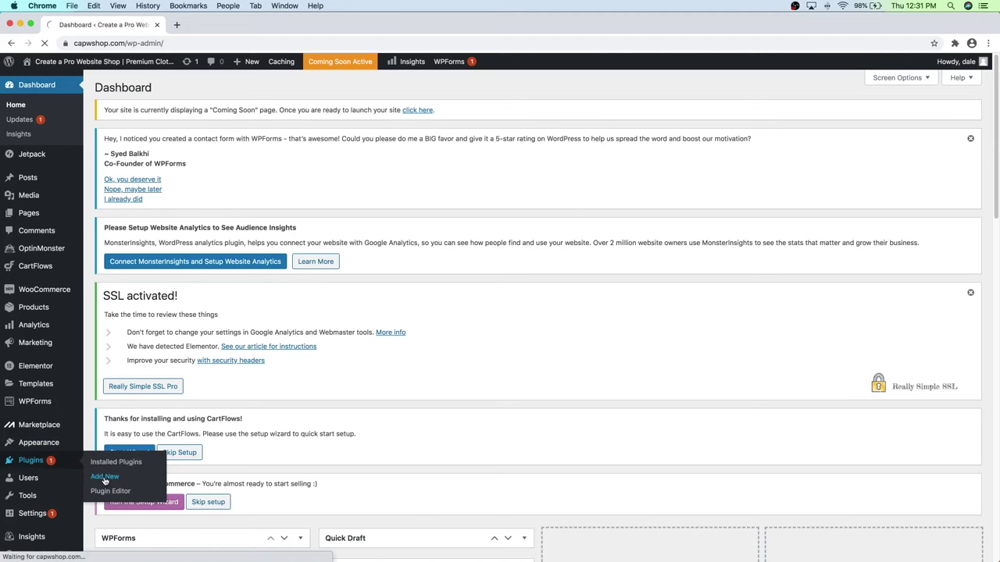
scroll(687, 318, "down", 3)
left_click(844, 305)
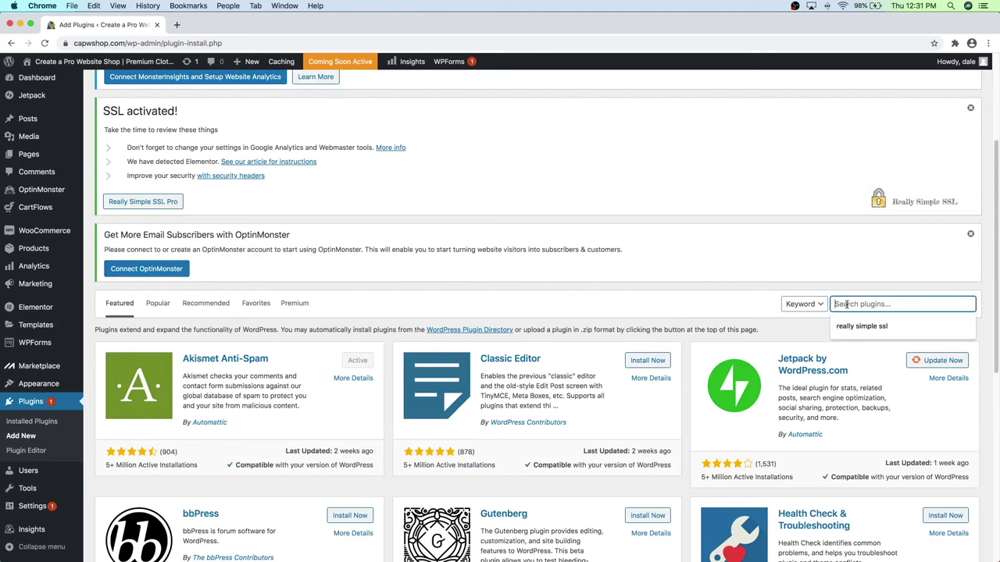
type("woocommerce")
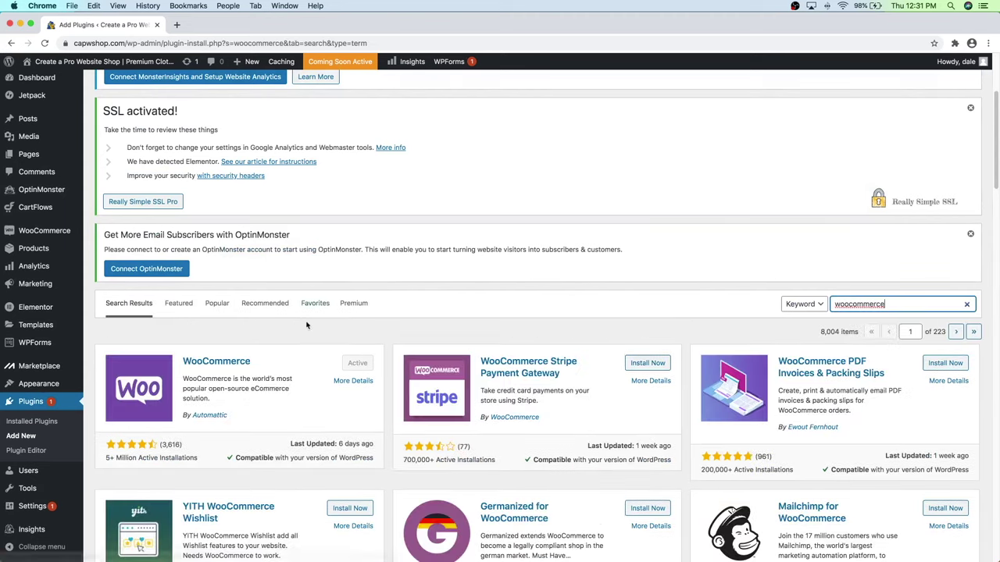
scroll(258, 355, "down", 1)
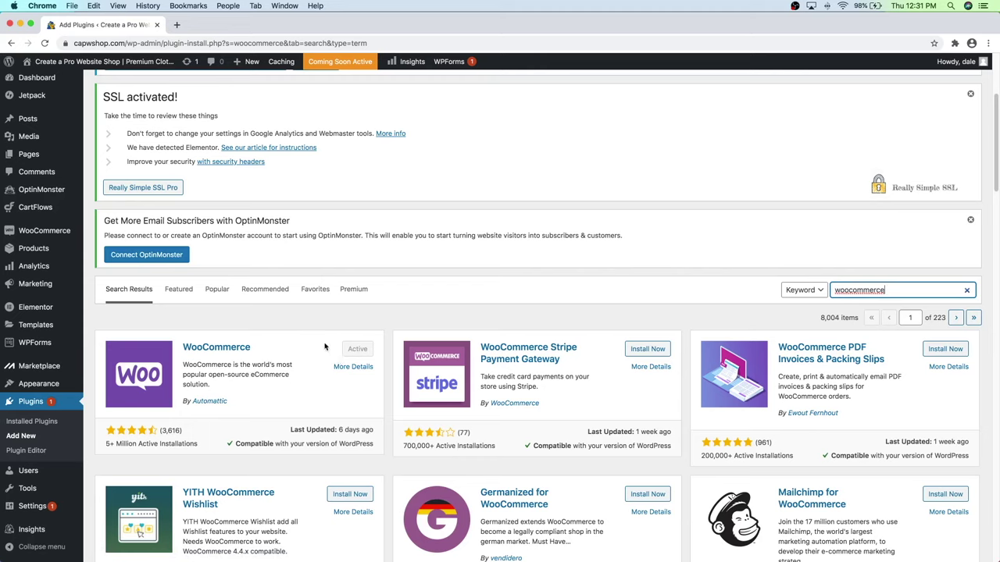
key("super+Tab")
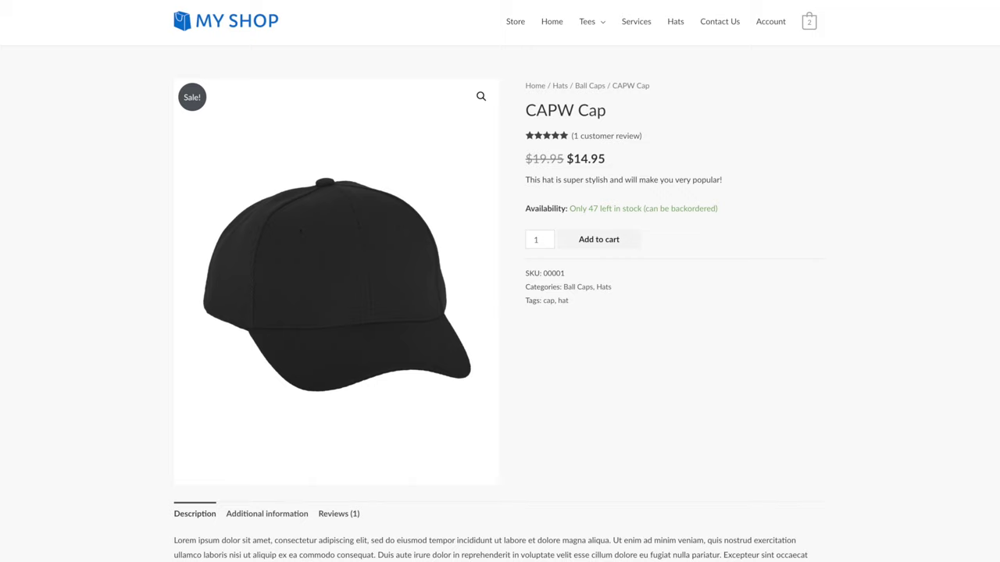
mouse_move(252, 266)
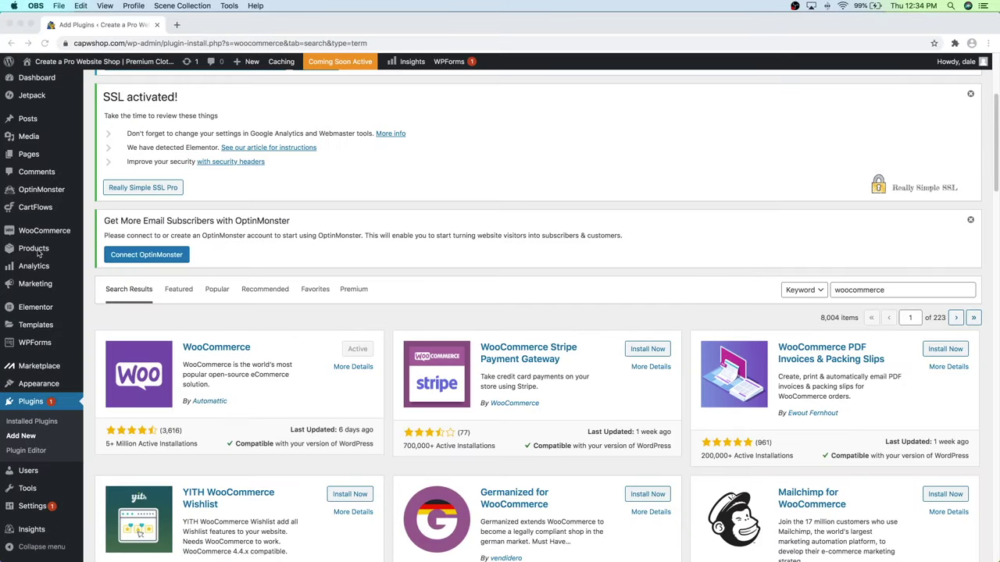
Open All Products and move the checked products to the Trash with Bulk actions
mouse_move(45, 248)
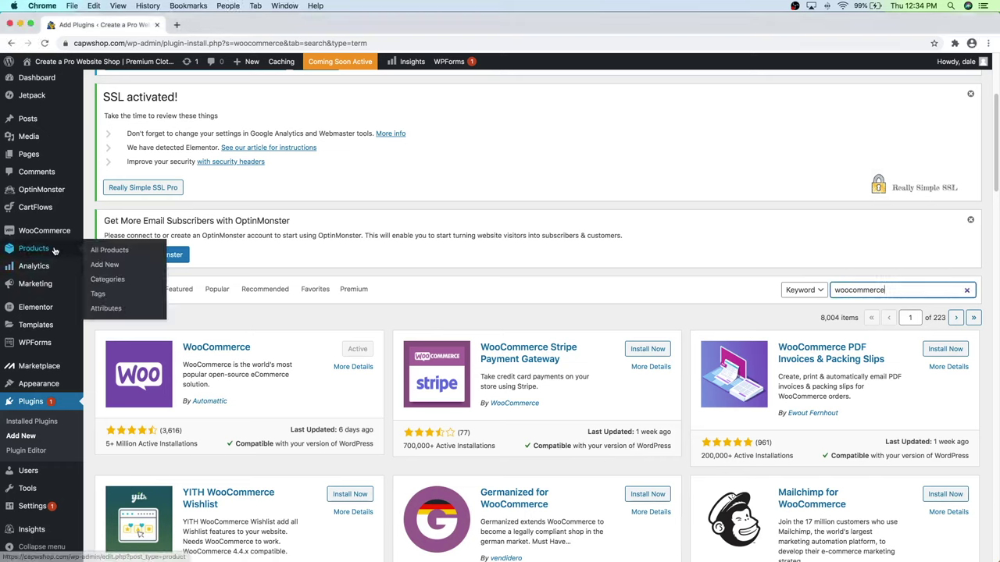
left_click(104, 251)
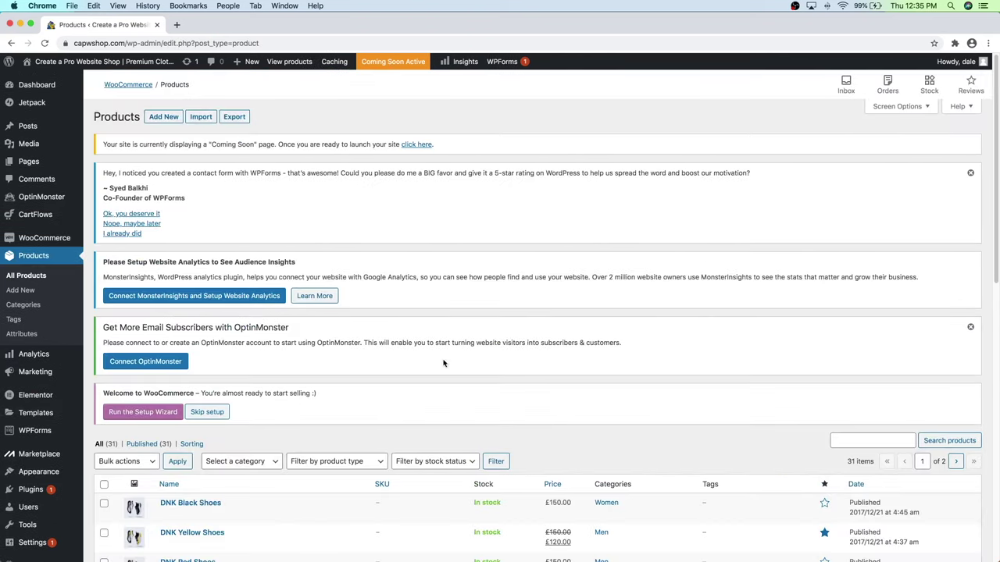
scroll(362, 361, "down", 3)
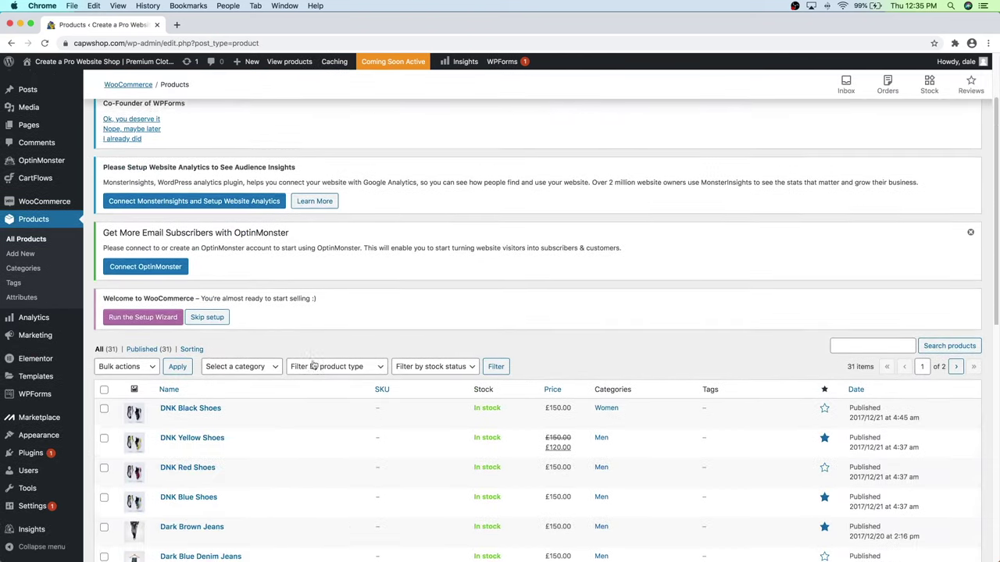
scroll(307, 361, "down", 5)
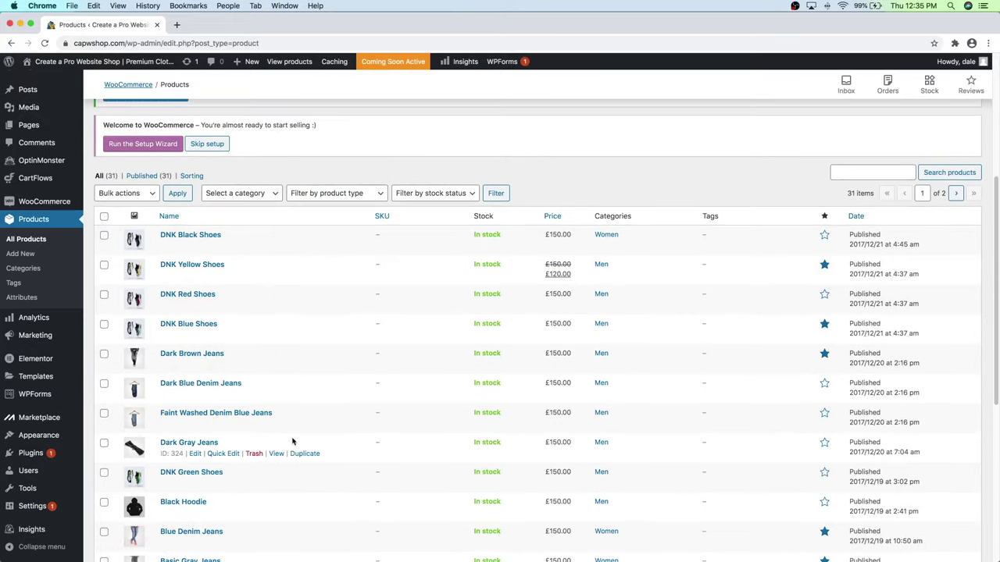
scroll(205, 344, "down", 6)
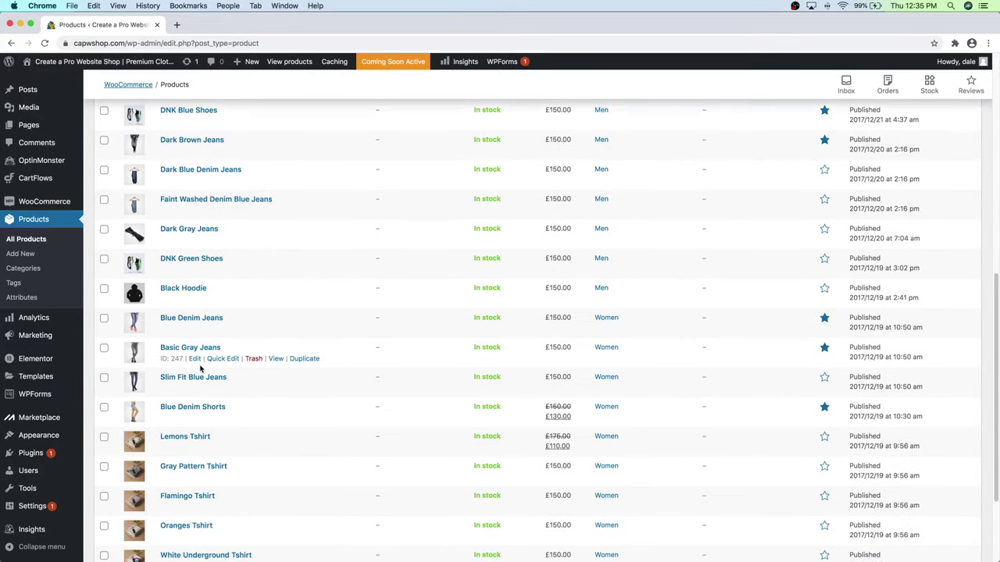
scroll(201, 369, "up", 7)
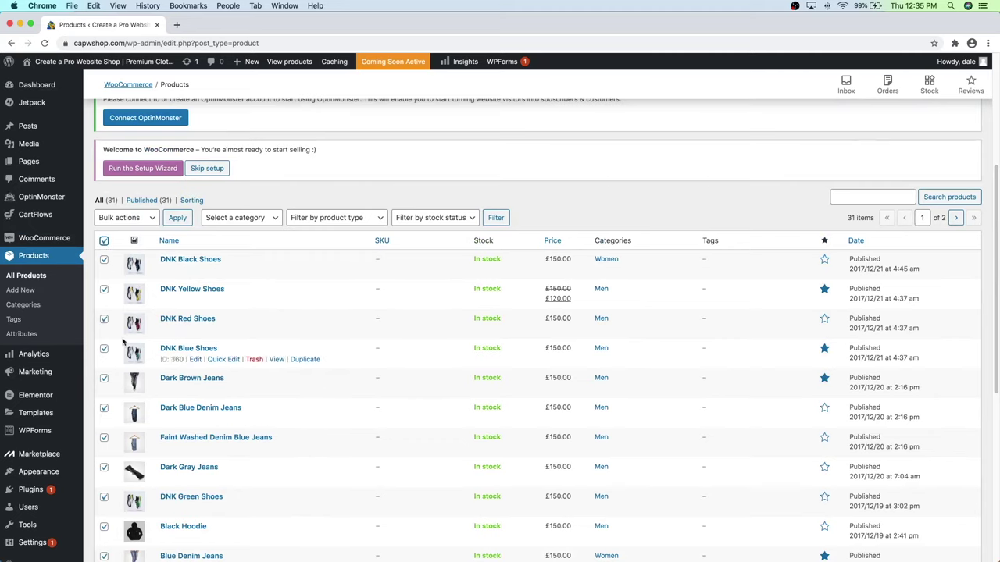
left_click(135, 219)
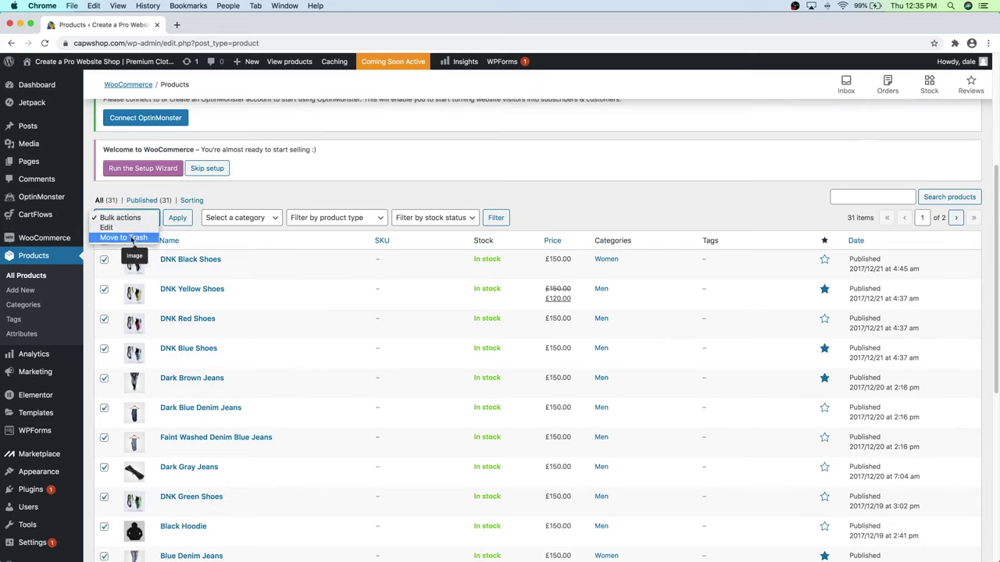
left_click(132, 238)
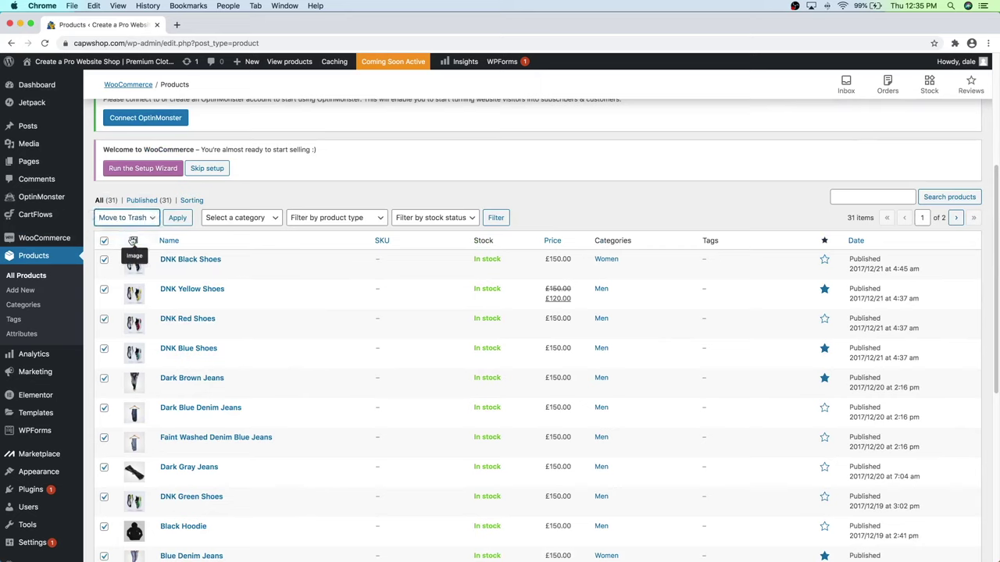
left_click(178, 219)
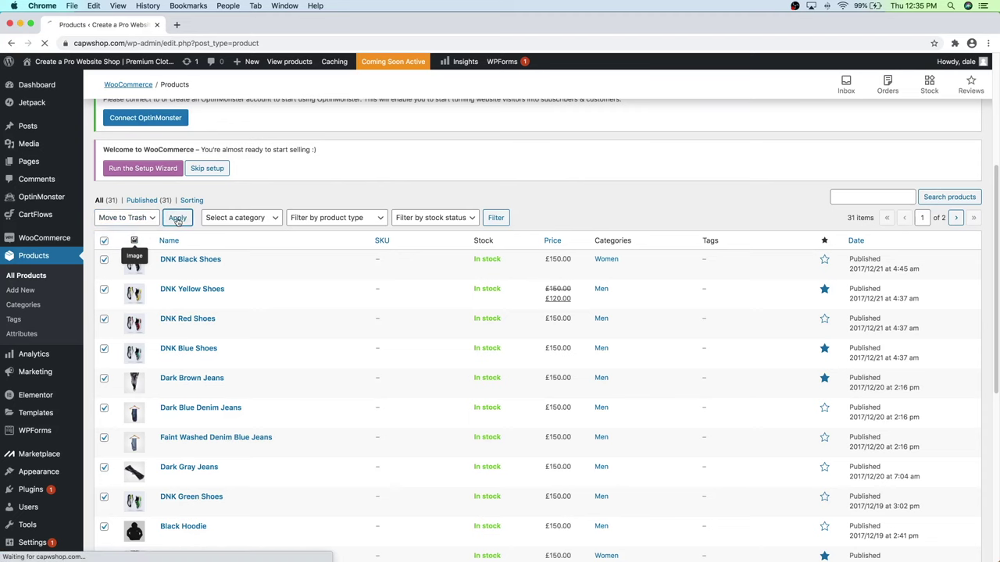
Trash the remaining eleven products the same way
scroll(195, 273, "down", 8)
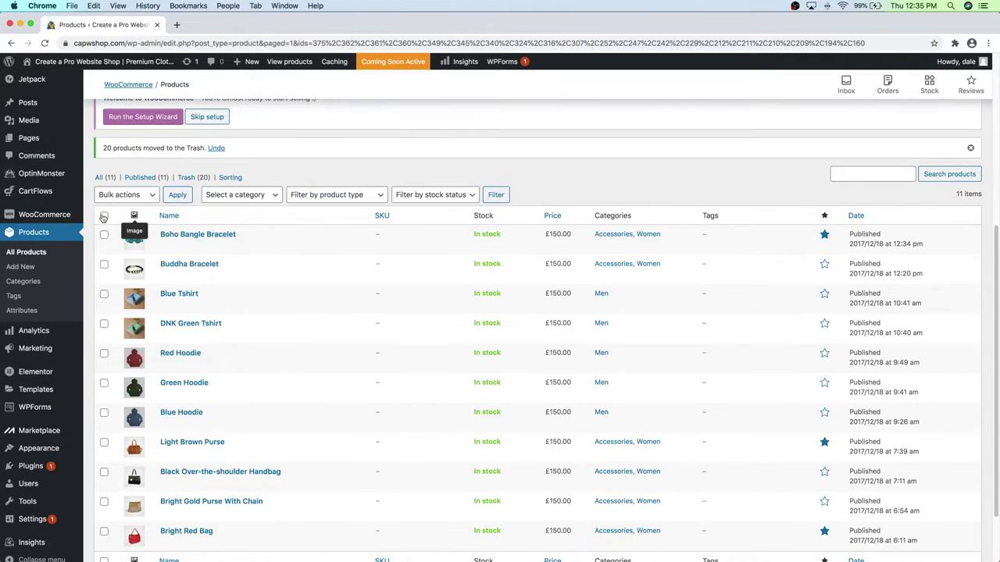
left_click(127, 195)
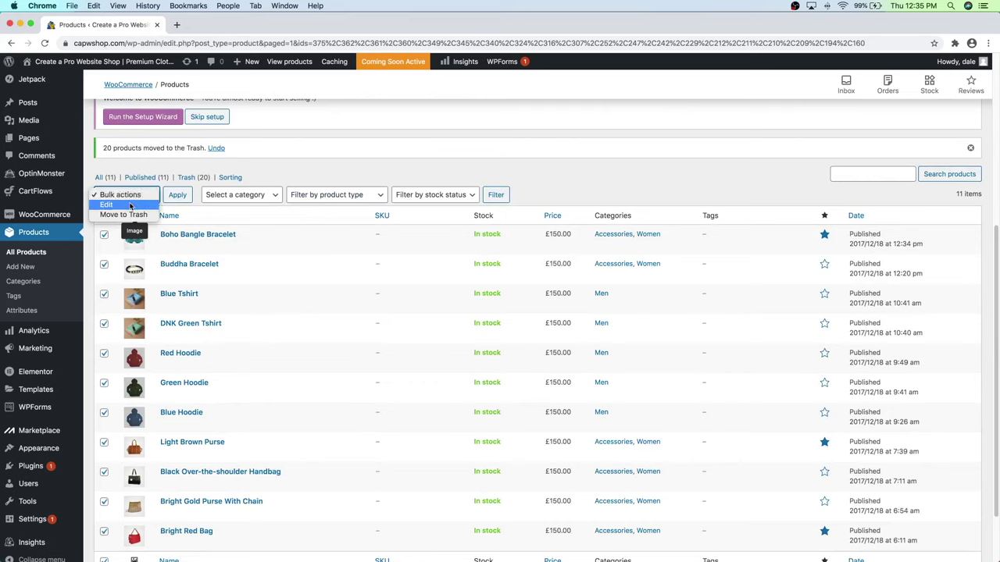
left_click(125, 214)
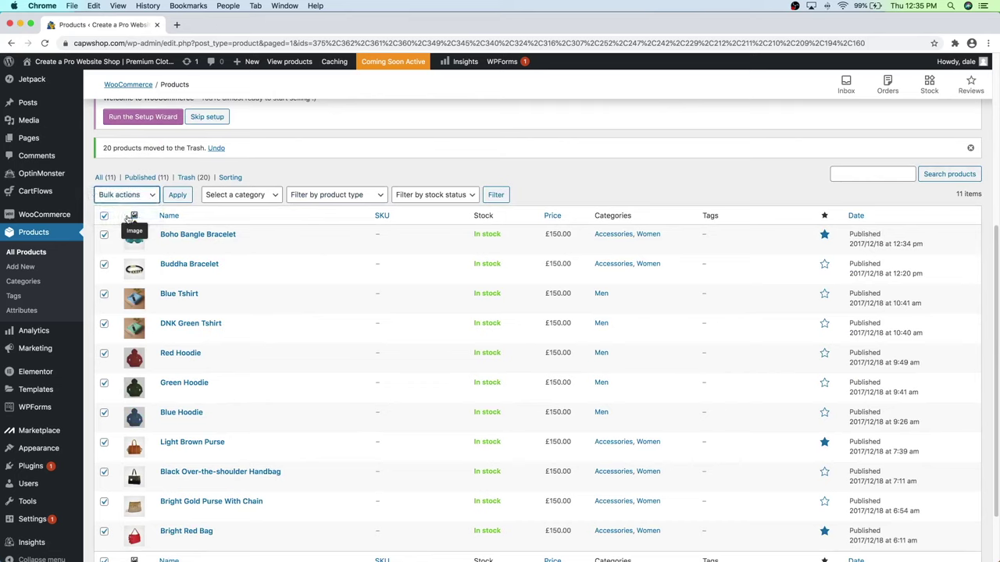
left_click(177, 195)
scroll(192, 274, "down", 1)
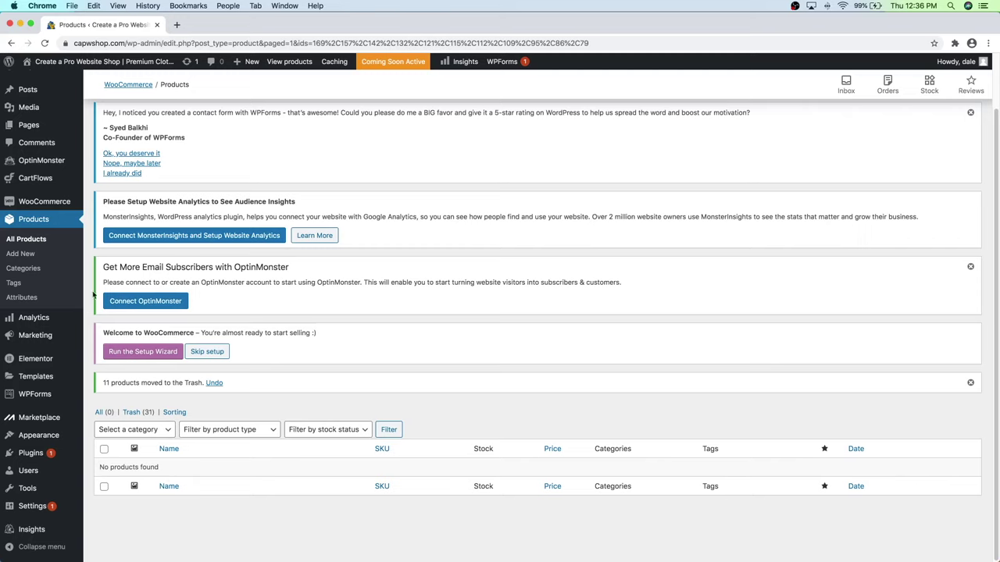
Start a new product named 'CAPW Cap' and open a blank browser tab
left_click(23, 255)
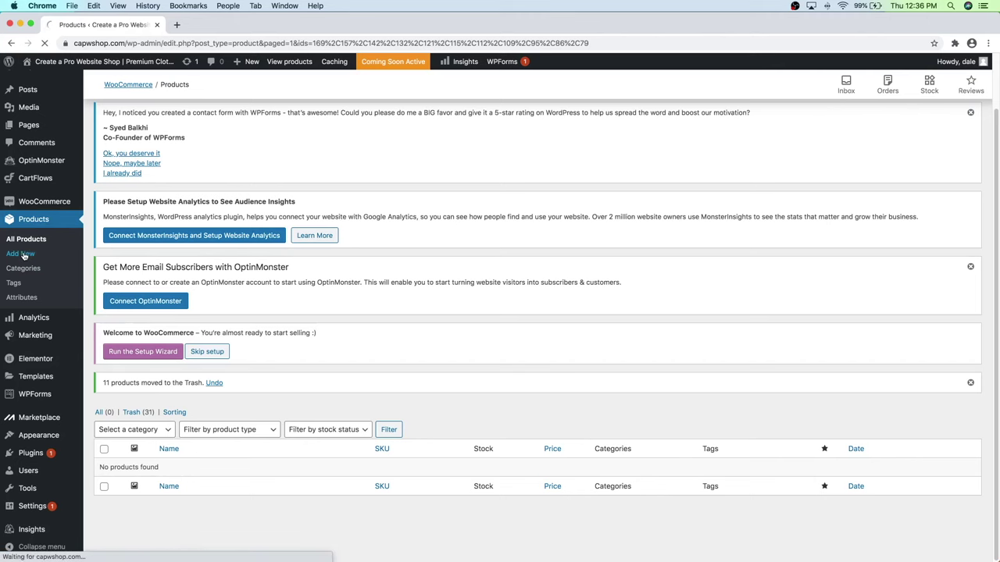
scroll(382, 363, "down", 3)
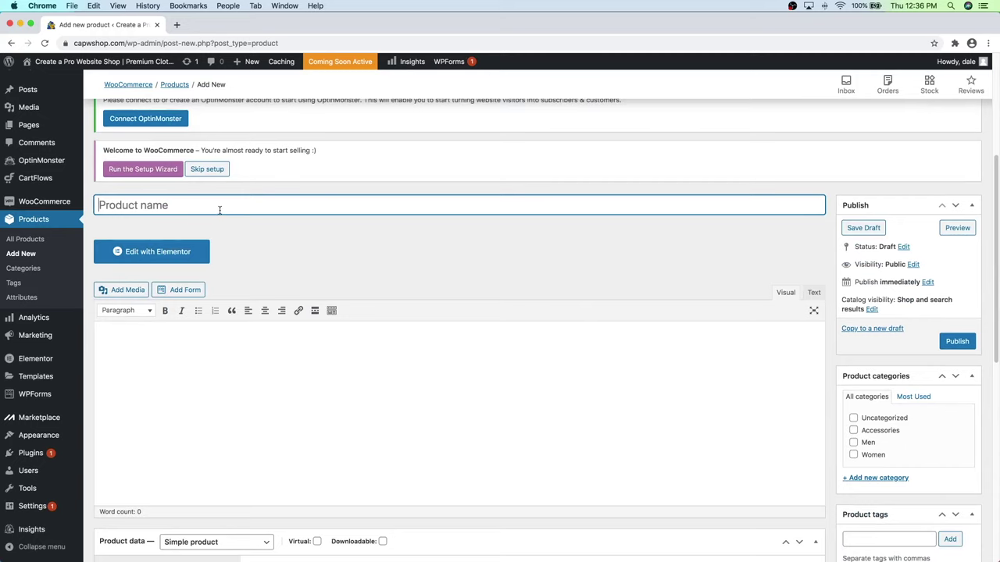
type("CAPW Cap")
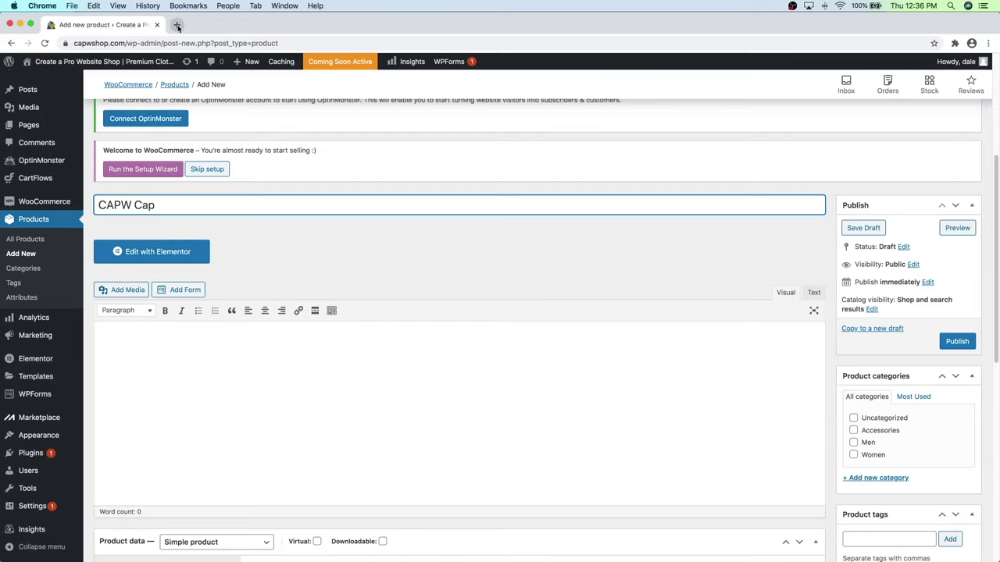
left_click(178, 26)
Search Google for 'dummy text', open lipsum.com and copy the standard Lorem Ipsum passage
type("d")
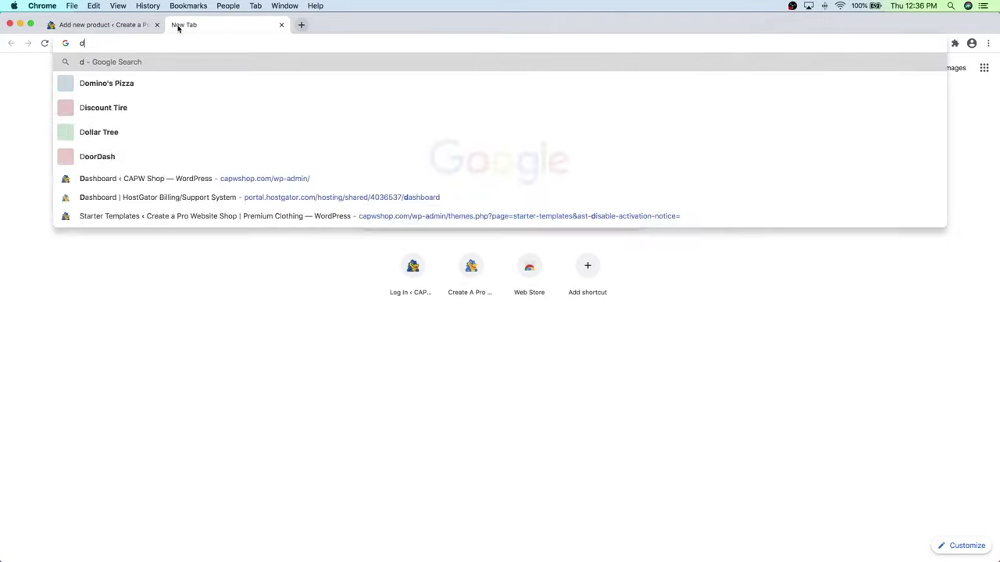
type("ummy text")
key("Return")
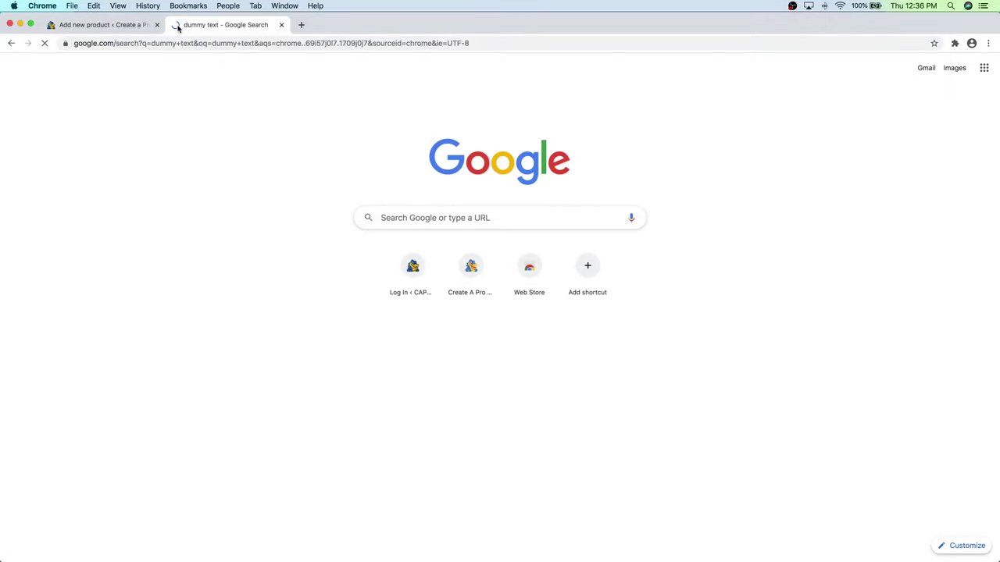
left_click(192, 163)
scroll(440, 286, "down", 5)
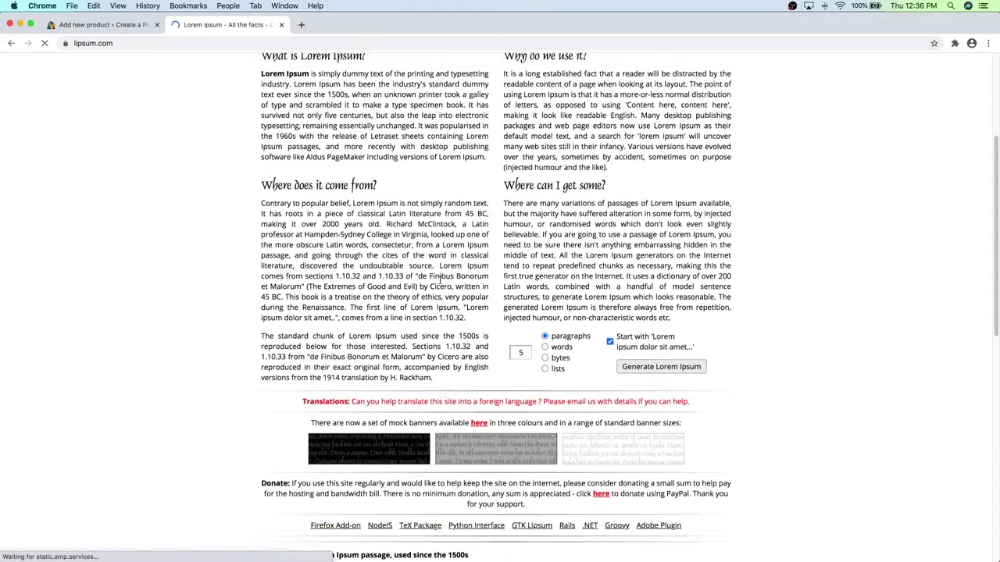
scroll(440, 286, "down", 3)
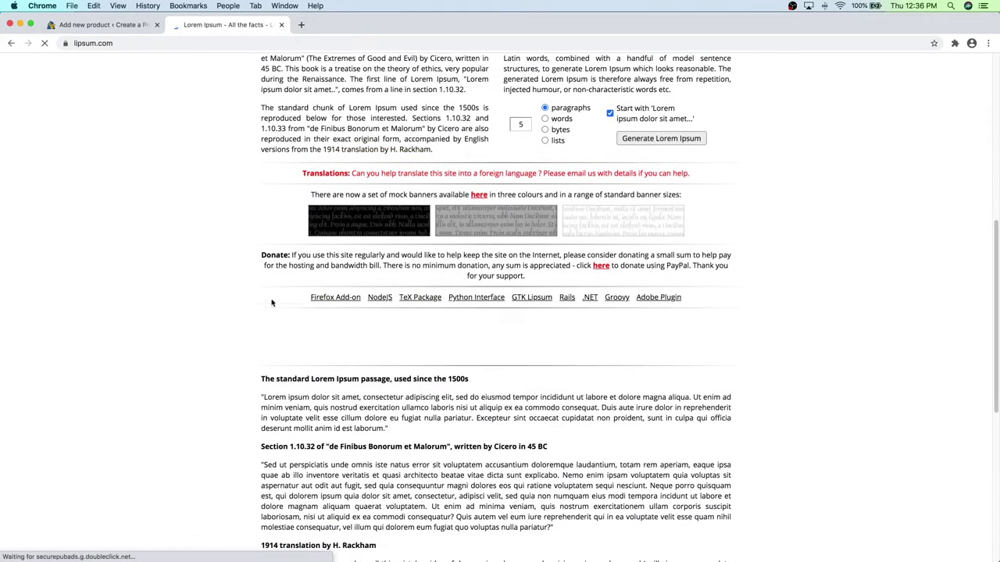
left_click_drag(263, 398, 386, 429)
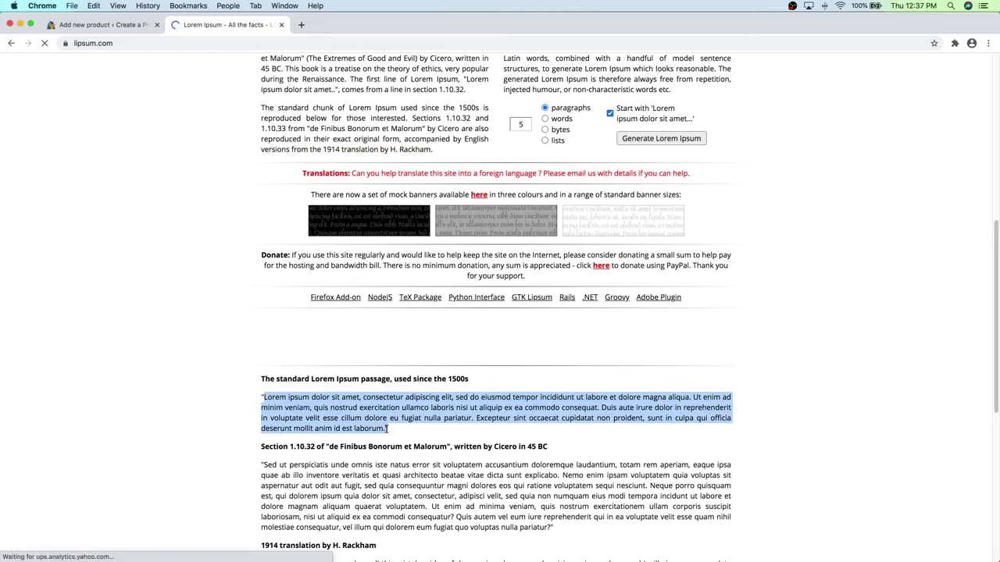
right_click(372, 415)
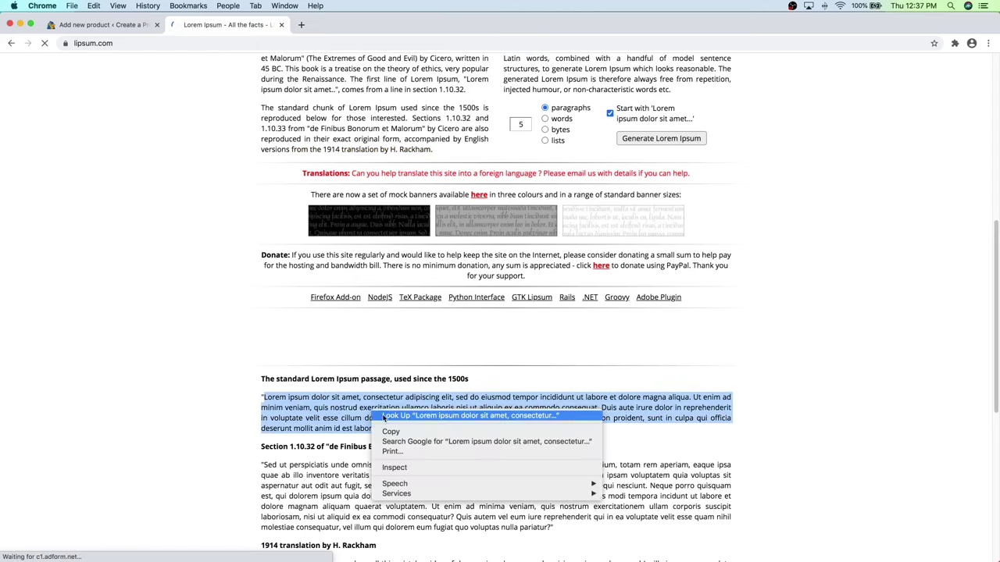
Paste the copied Lorem Ipsum passage into the CAPW Cap product description editor
left_click(105, 25)
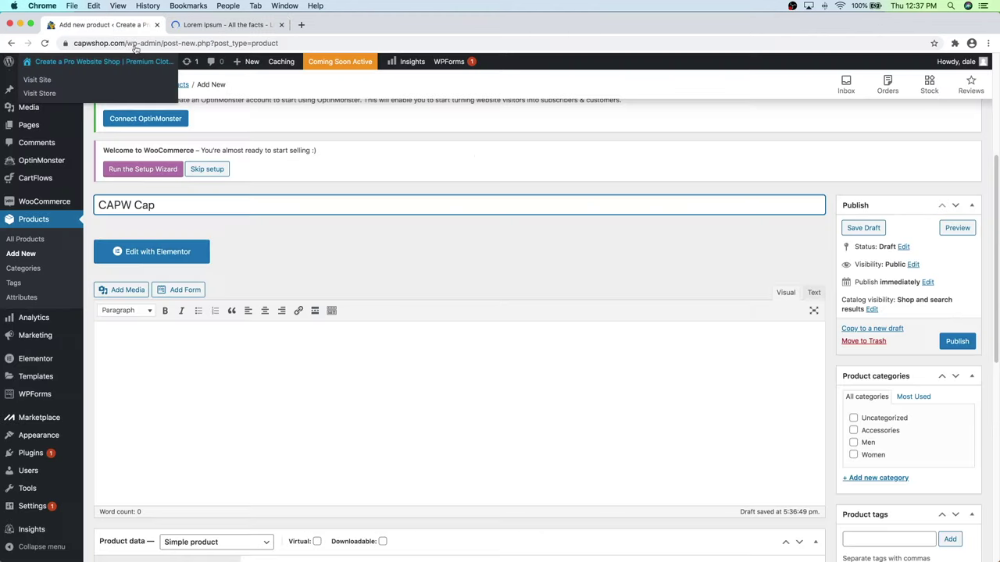
left_click(210, 373)
right_click(210, 377)
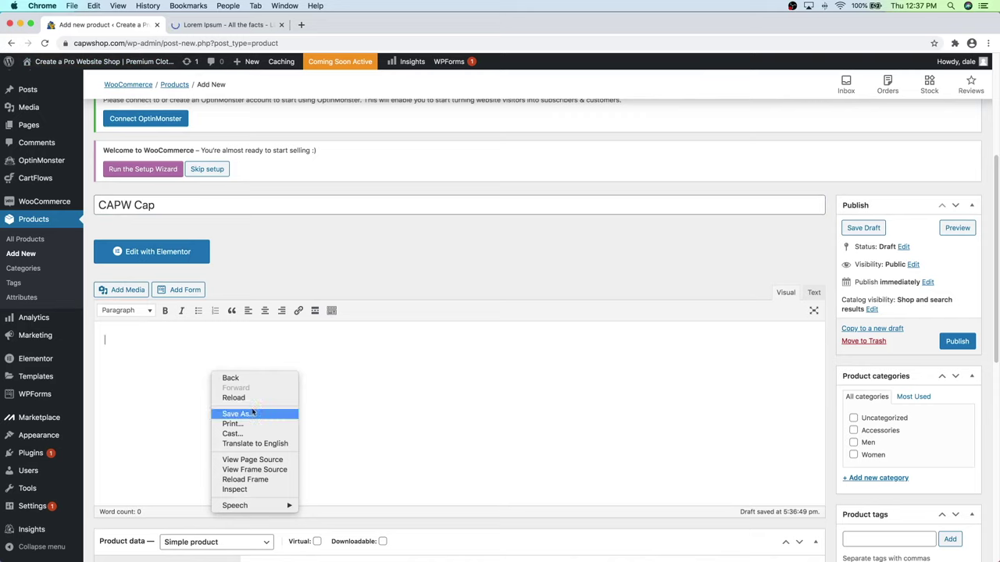
right_click(198, 383)
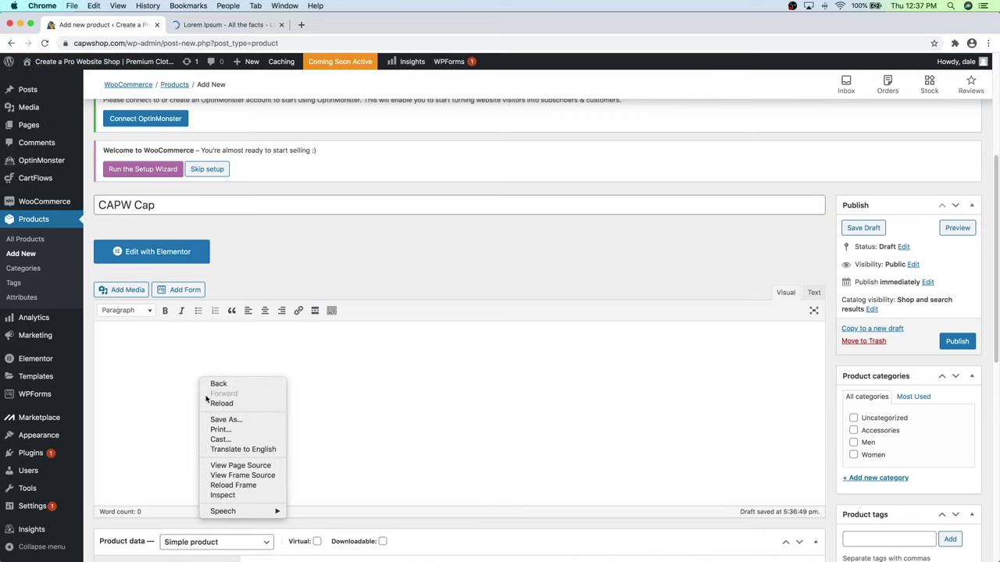
left_click(162, 381)
right_click(174, 360)
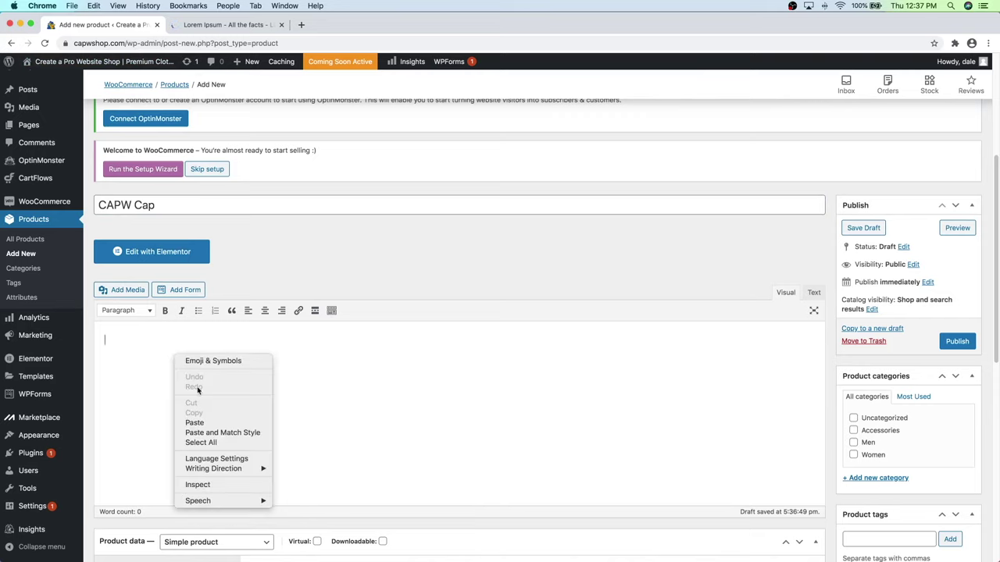
left_click(201, 424)
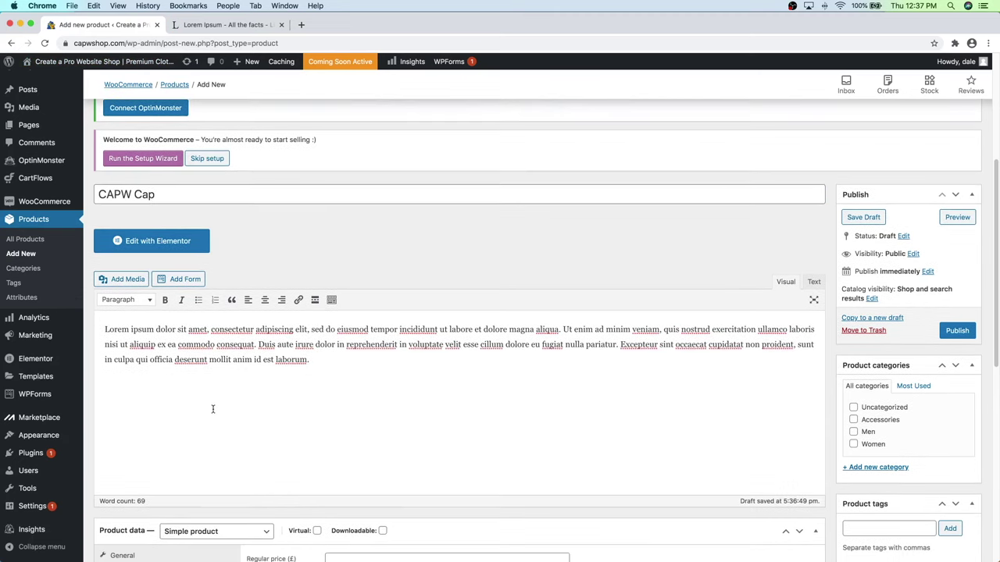
scroll(214, 410, "up", 6)
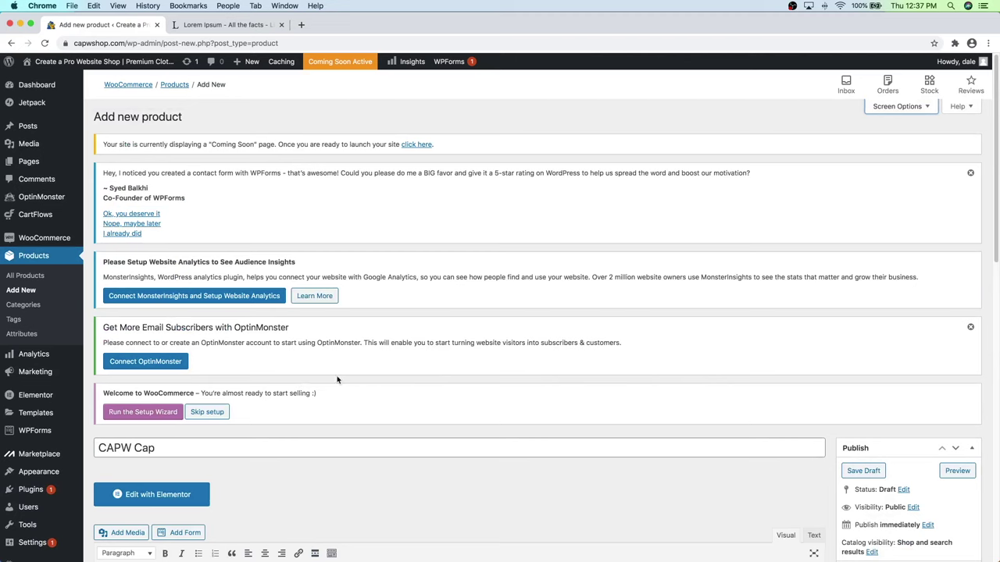
left_click(922, 110)
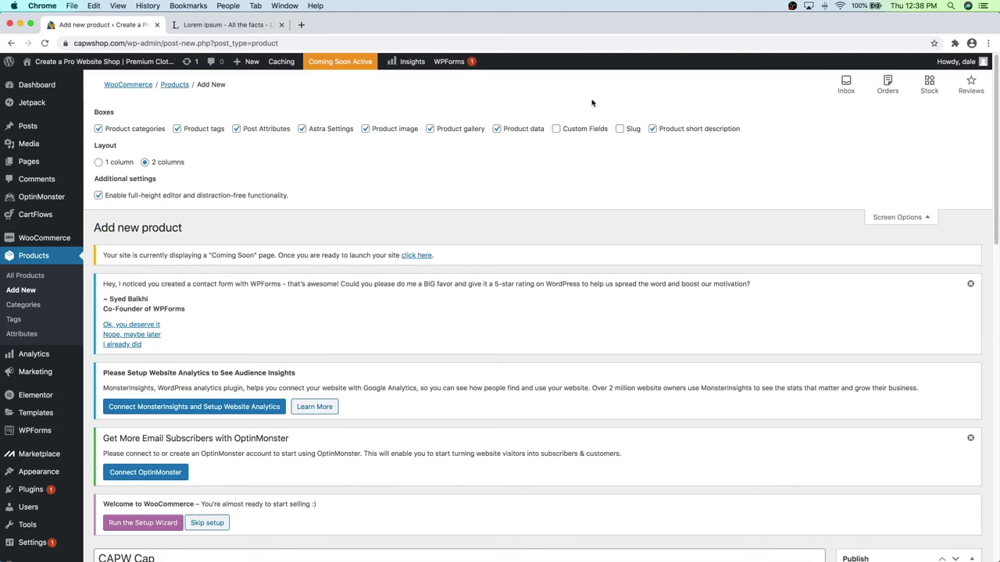
left_click(895, 220)
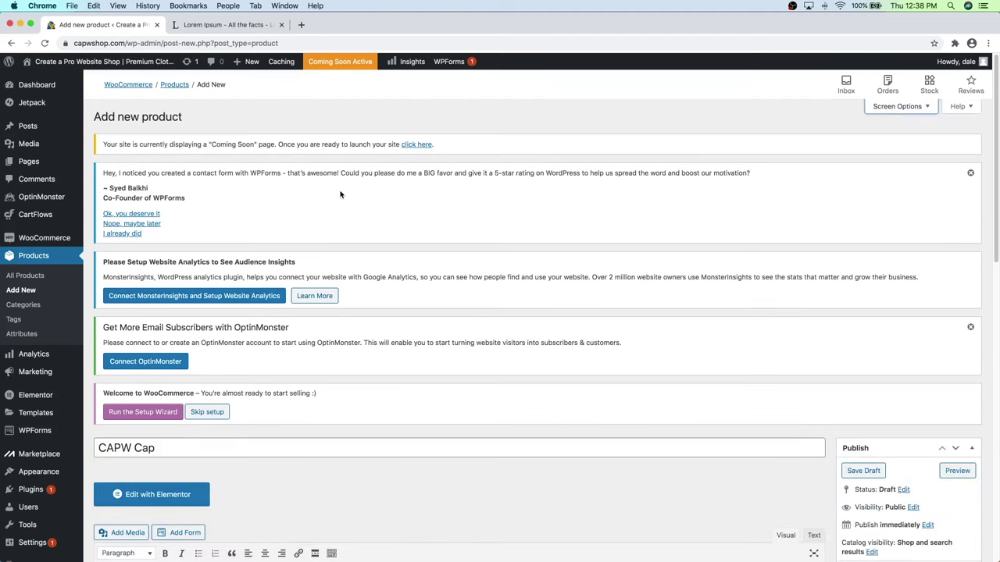
scroll(340, 199, "down", 12)
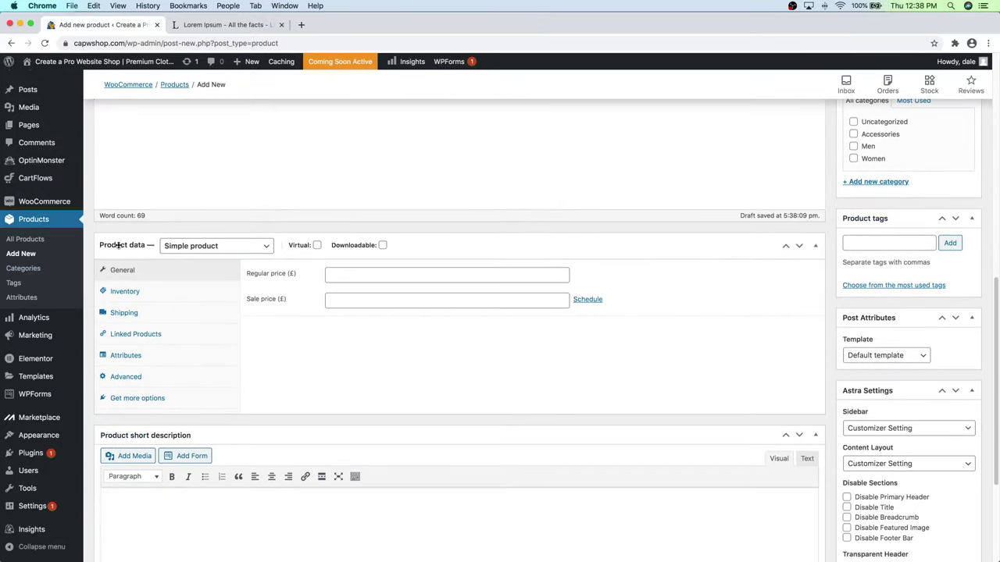
left_click(219, 248)
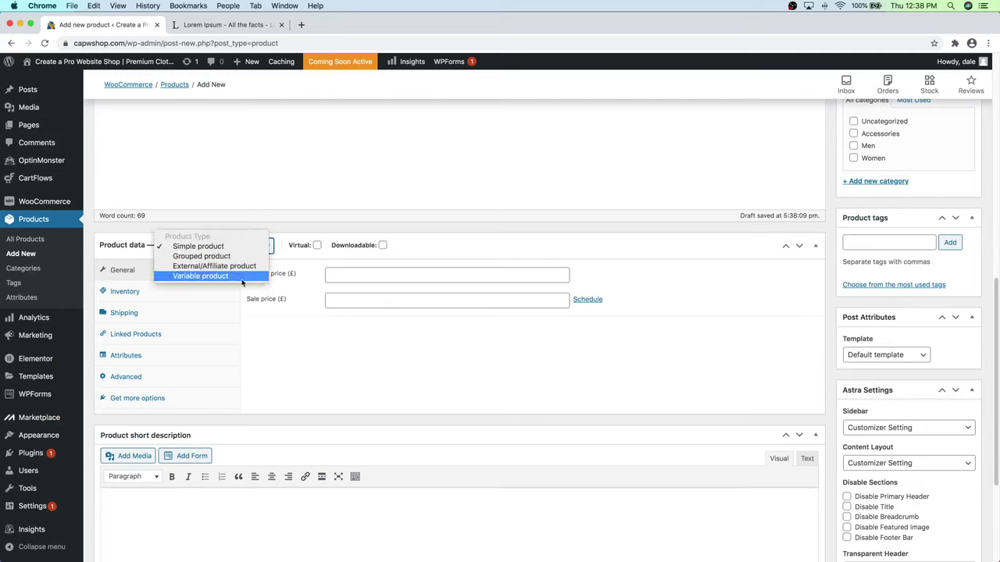
left_click(219, 247)
mouse_move(317, 244)
mouse_move(361, 245)
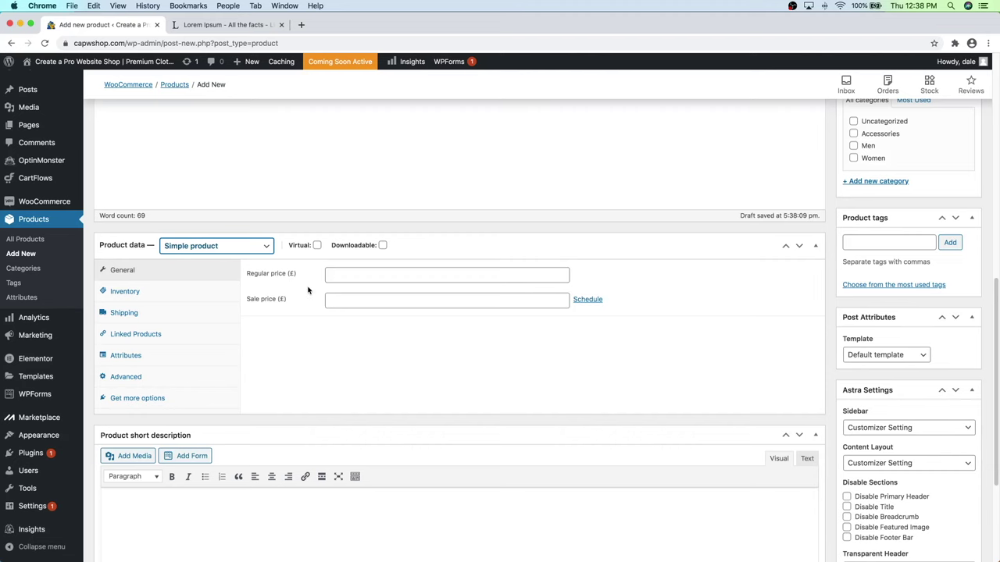
Publish the CAPW Cap product from its edit page's Publish box
scroll(308, 291, "down", 5)
scroll(305, 318, "up", 20)
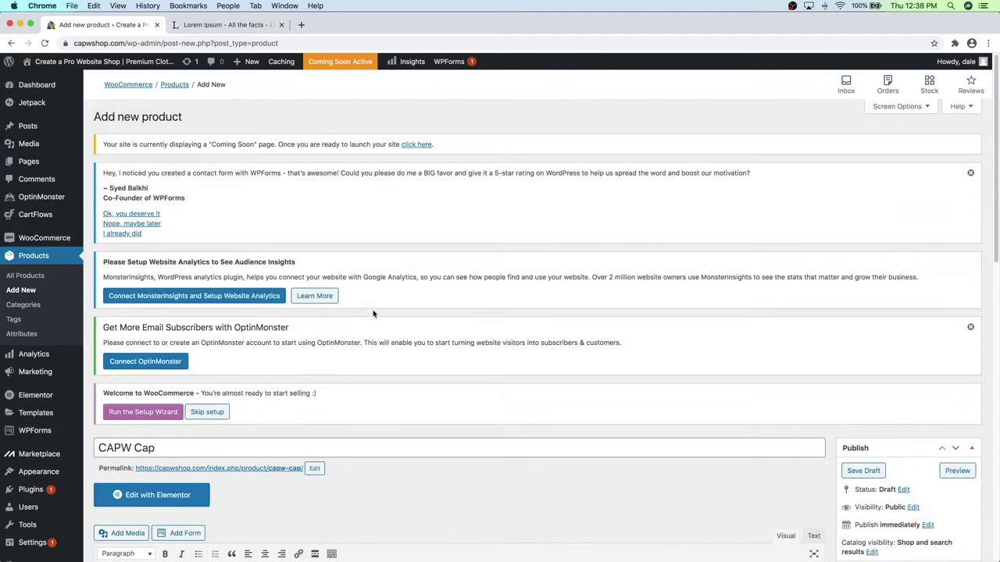
scroll(523, 308, "down", 4)
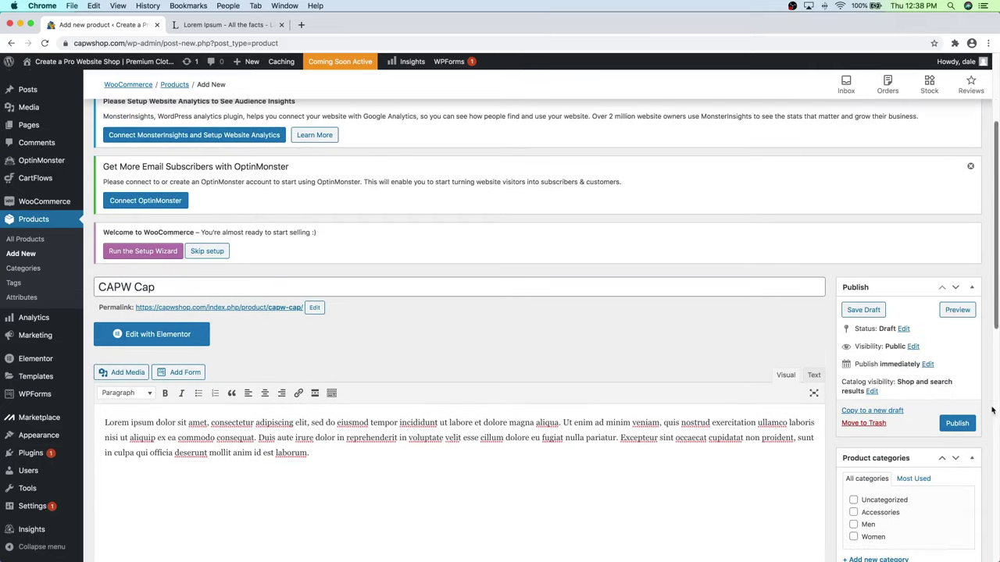
left_click(955, 424)
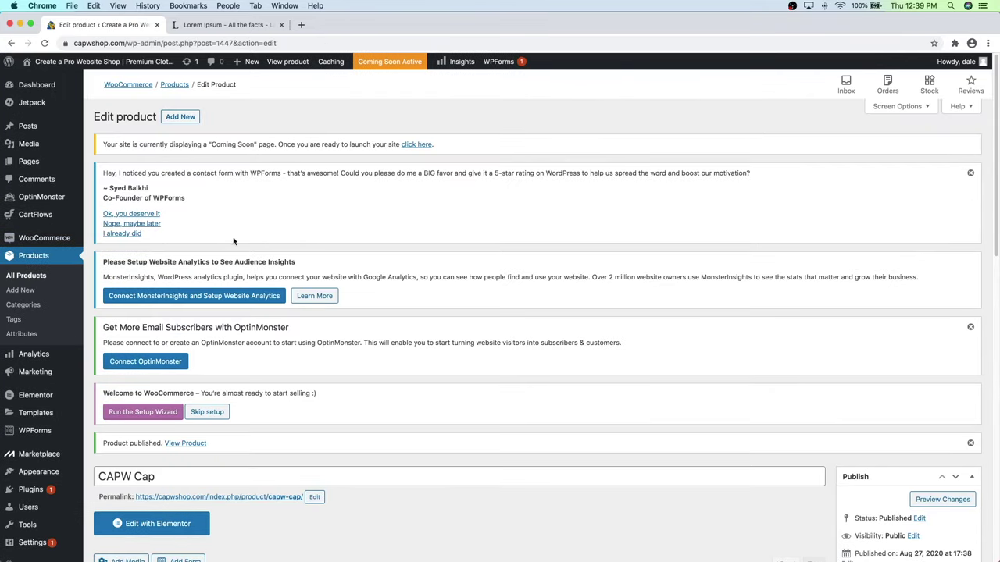
mouse_move(56, 238)
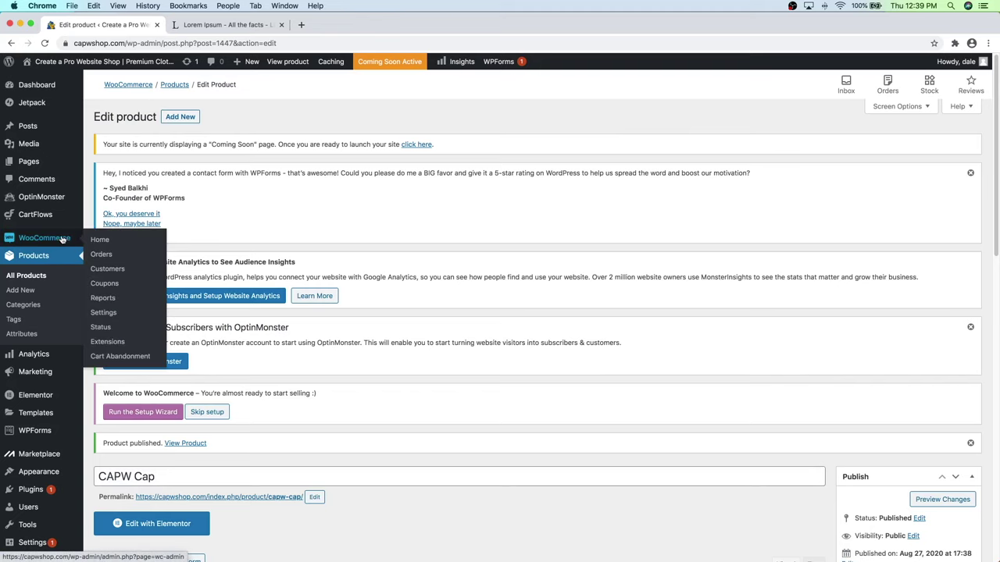
Open WooCommerce settings and dismiss the WPForms, SSL and OptinMonster notices
left_click(104, 314)
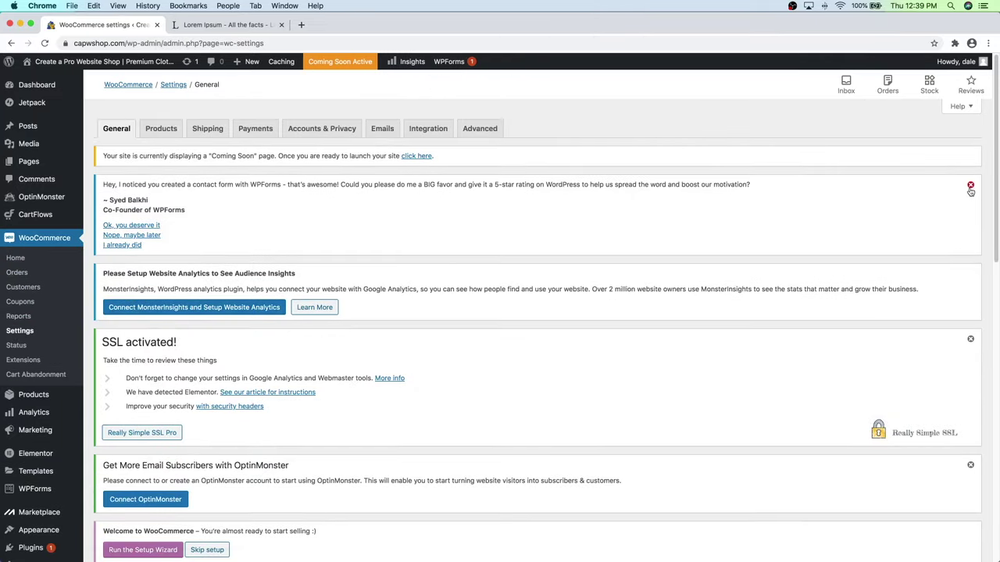
left_click(971, 185)
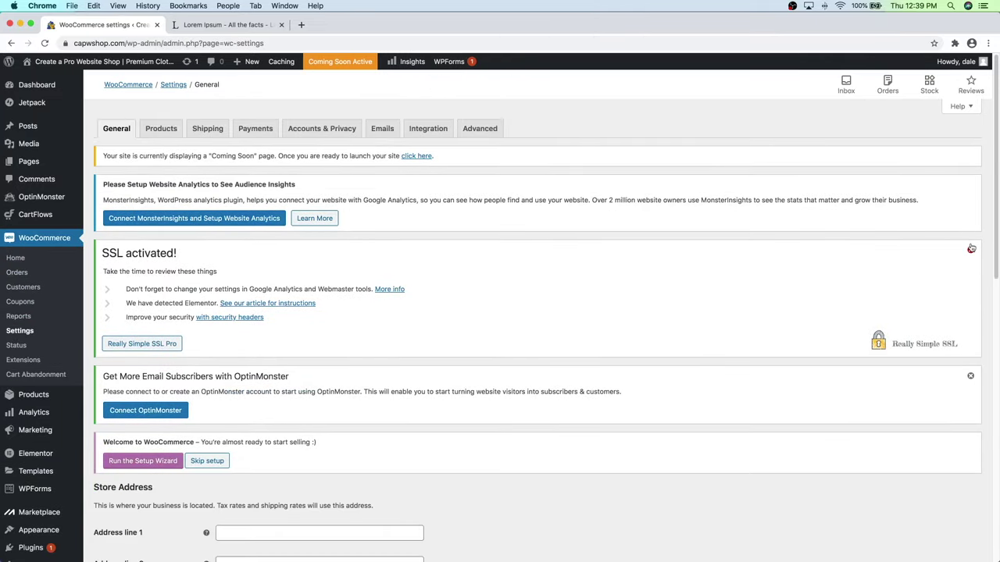
left_click(971, 248)
left_click(970, 252)
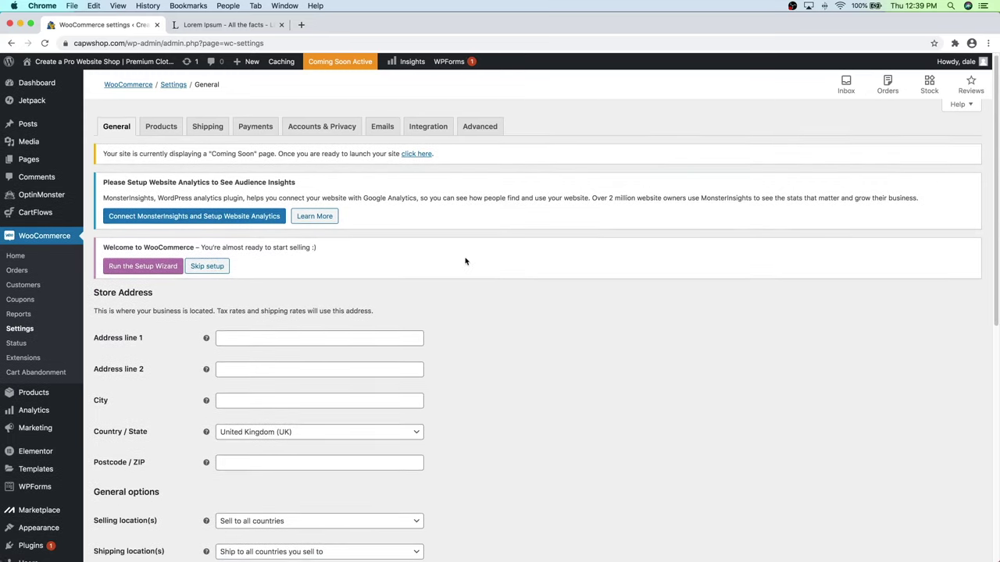
Set the store Country / State to United States (US) — Texas
scroll(466, 262, "down", 5)
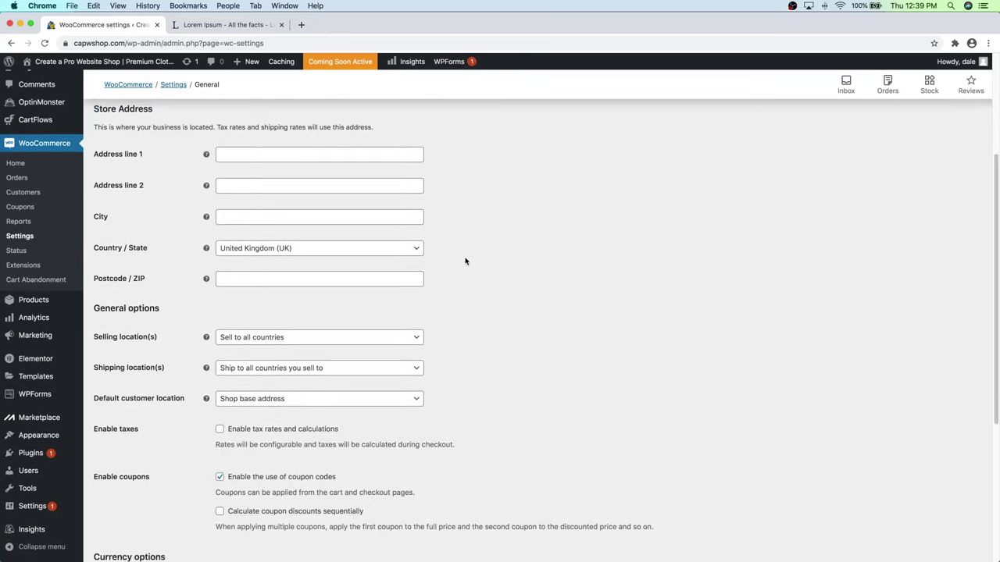
scroll(466, 262, "down", 1)
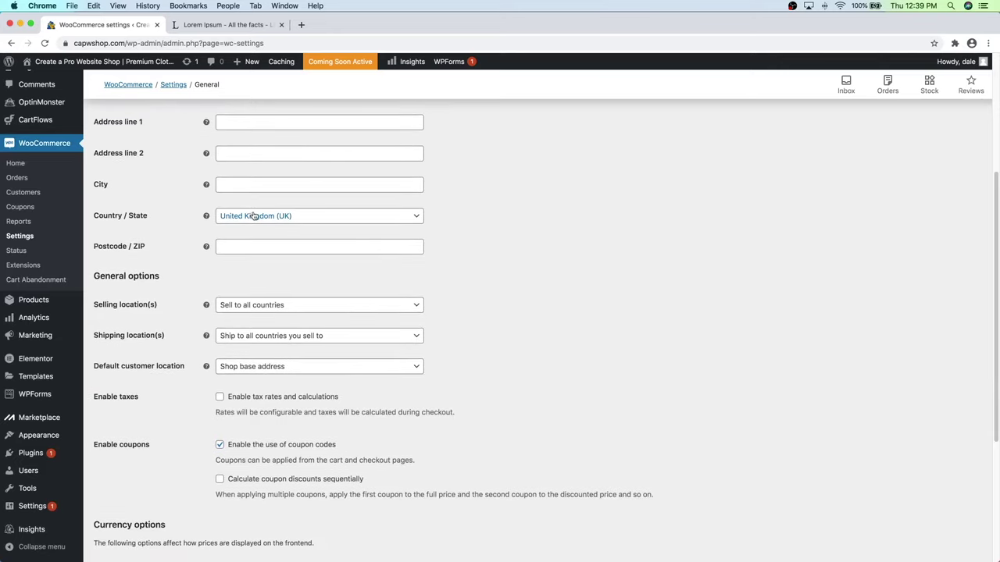
left_click(256, 217)
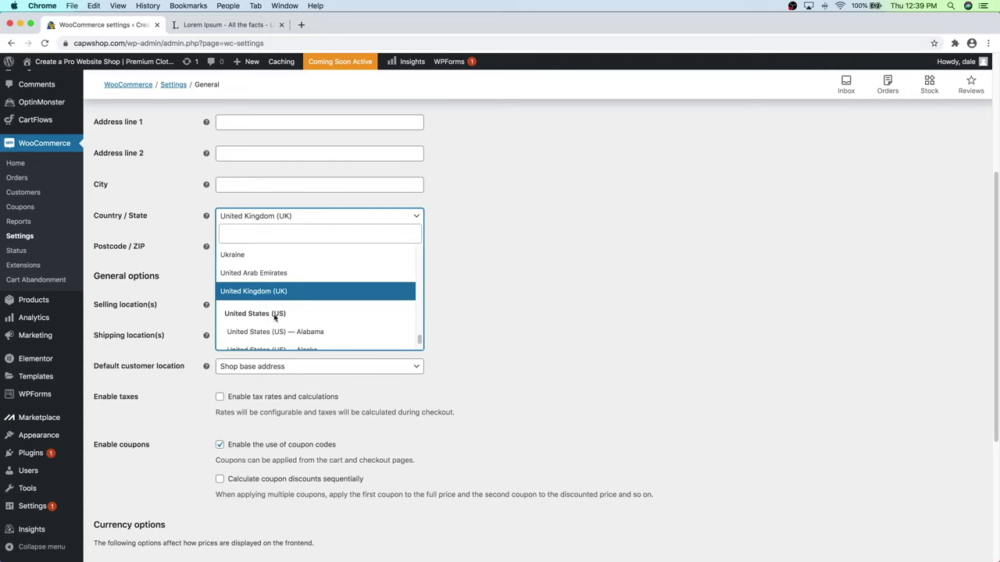
scroll(275, 332, "down", 3)
scroll(283, 304, "down", 3)
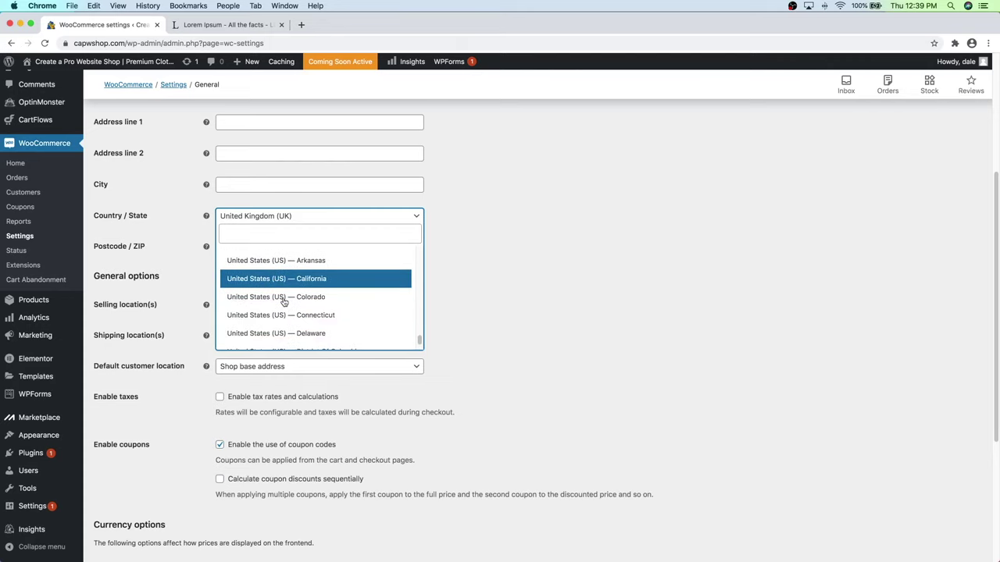
scroll(285, 302, "down", 4)
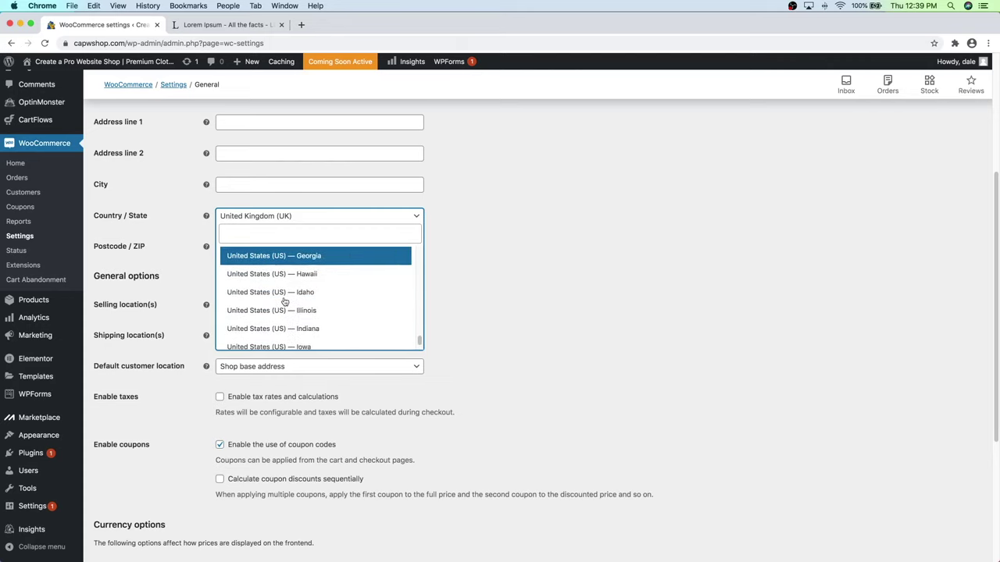
scroll(285, 303, "down", 5)
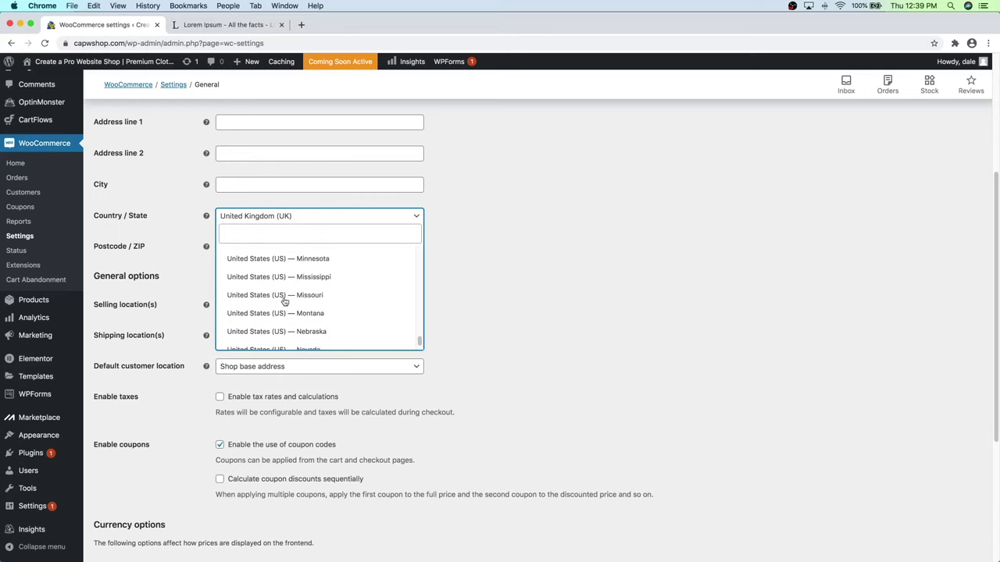
scroll(285, 302, "down", 4)
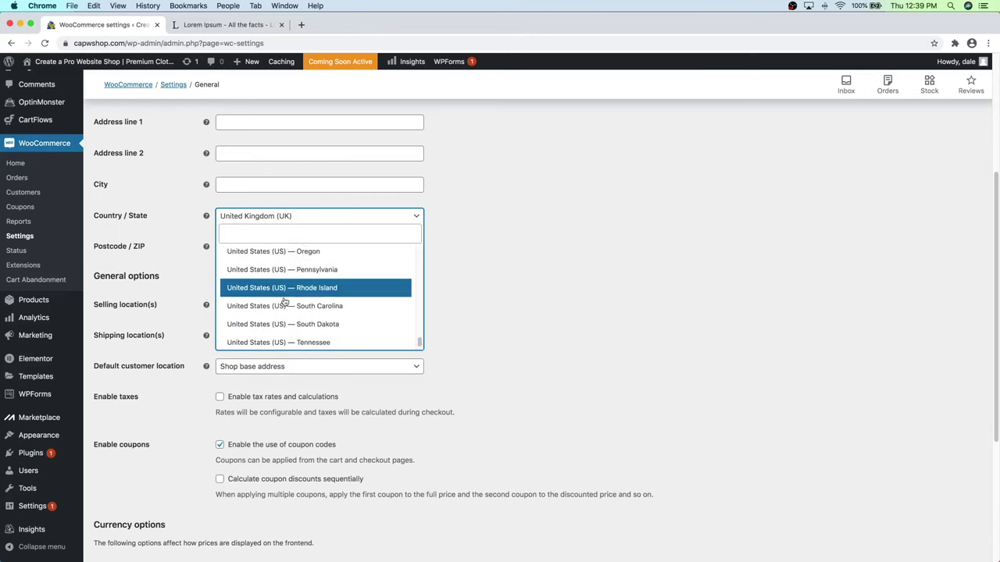
scroll(289, 289, "up", 2)
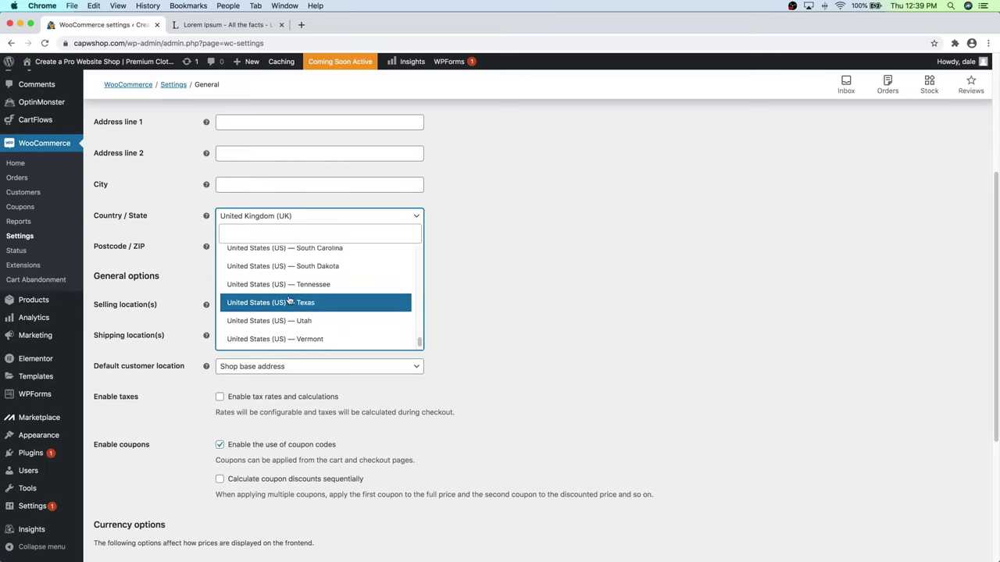
left_click(289, 302)
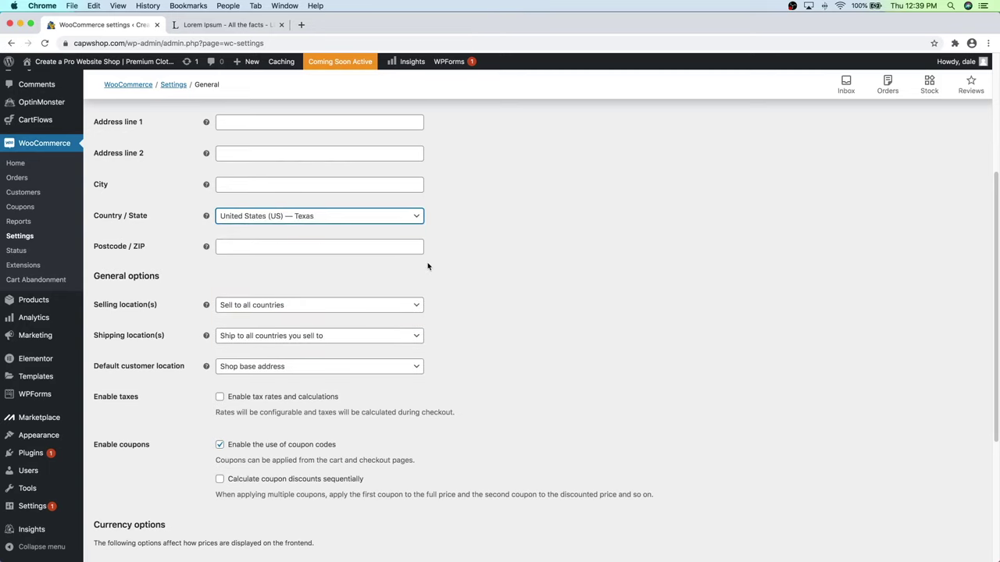
scroll(466, 277, "down", 6)
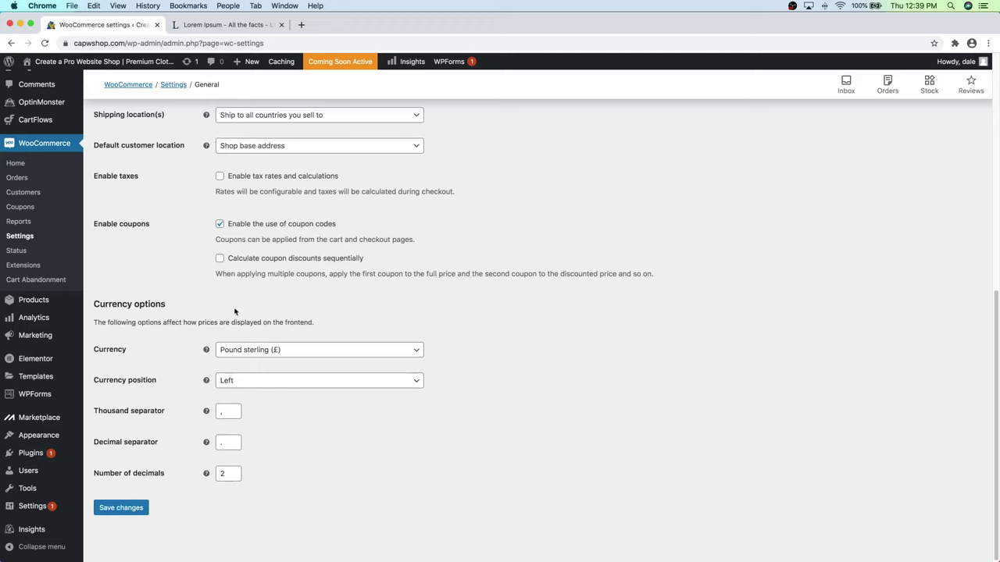
Find and select United States (US) dollar ($) in the currency list, then save changes
left_click(290, 351)
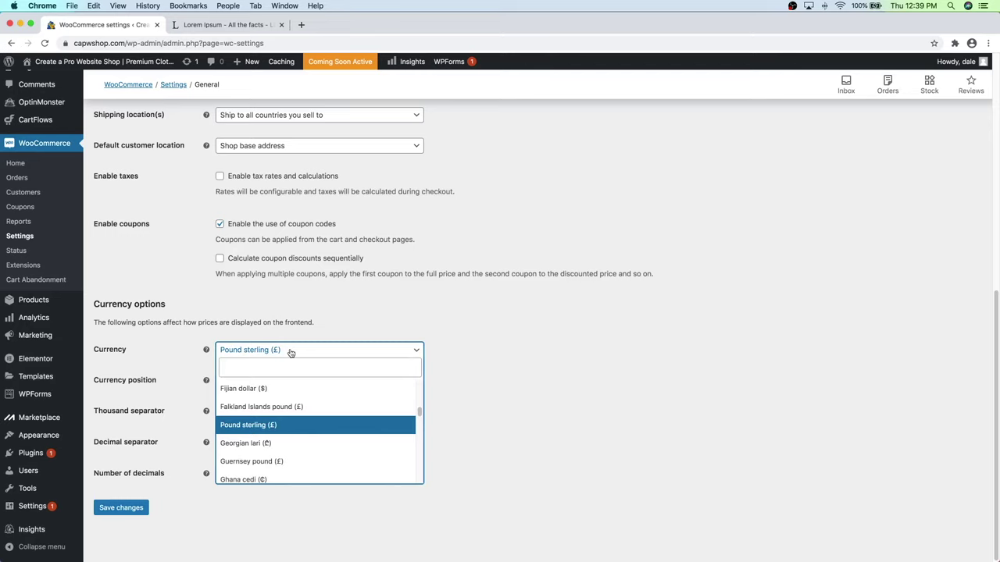
left_click(271, 364)
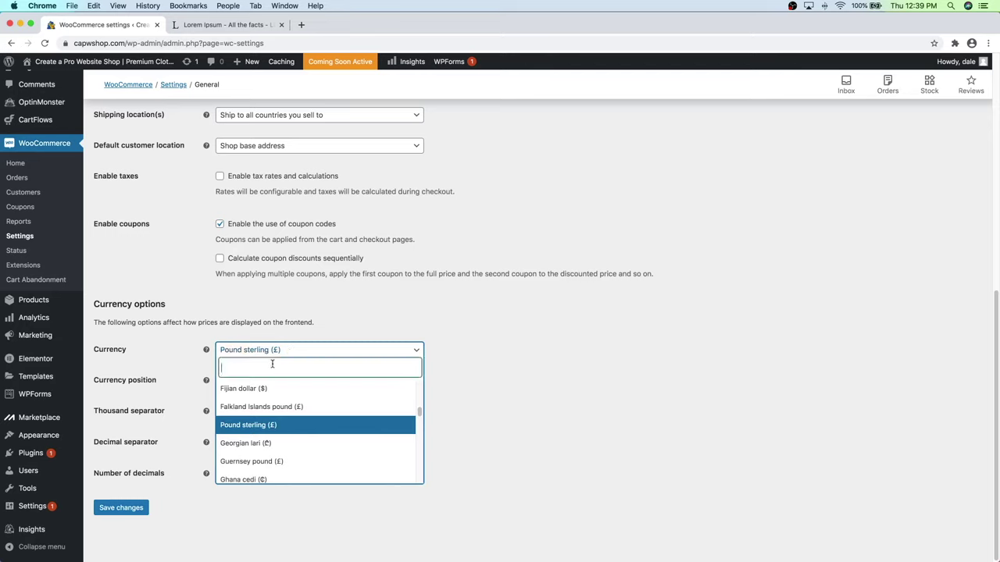
type("unites state")
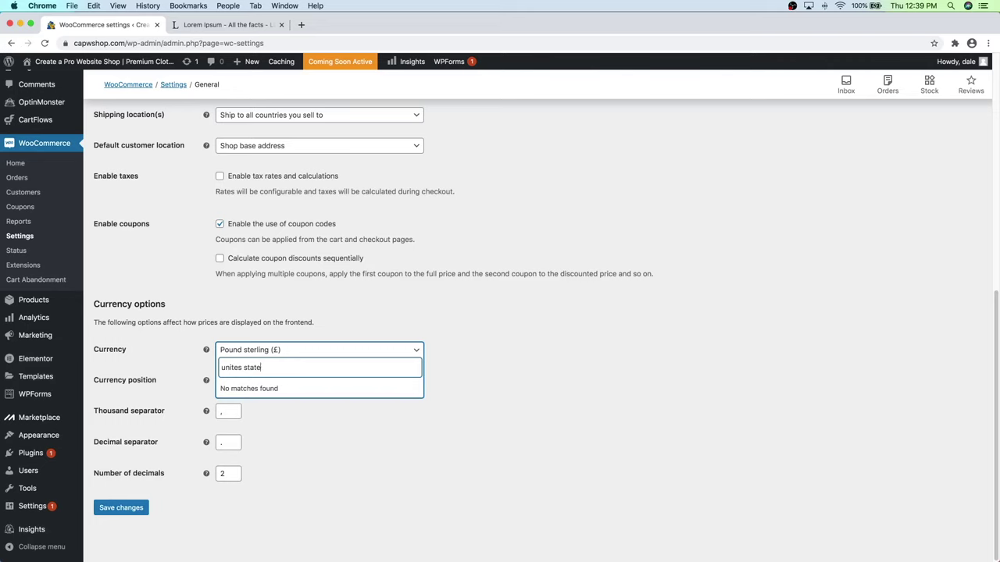
key("BackSpace")
key("BackSpace")
key("BackSpace")
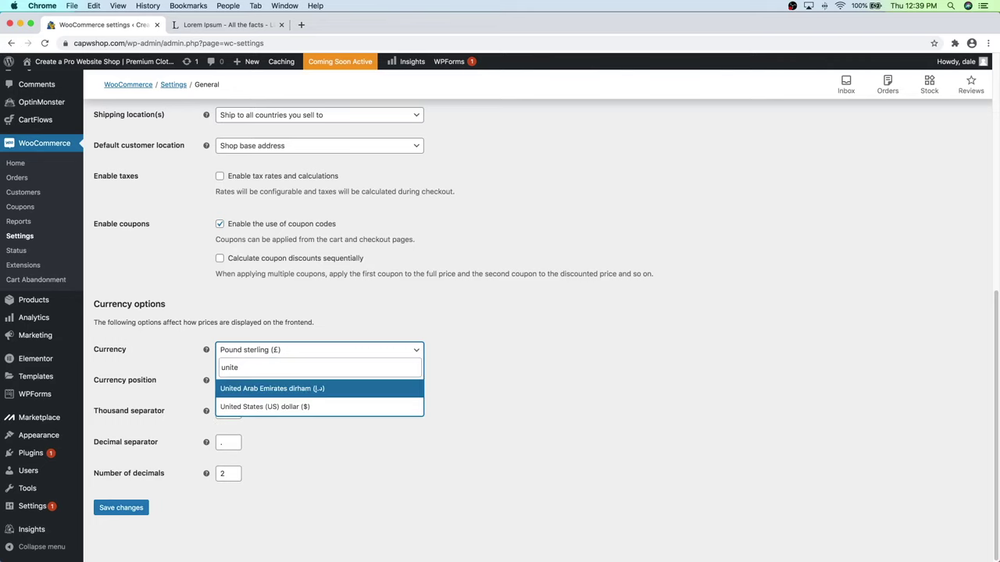
left_click(282, 411)
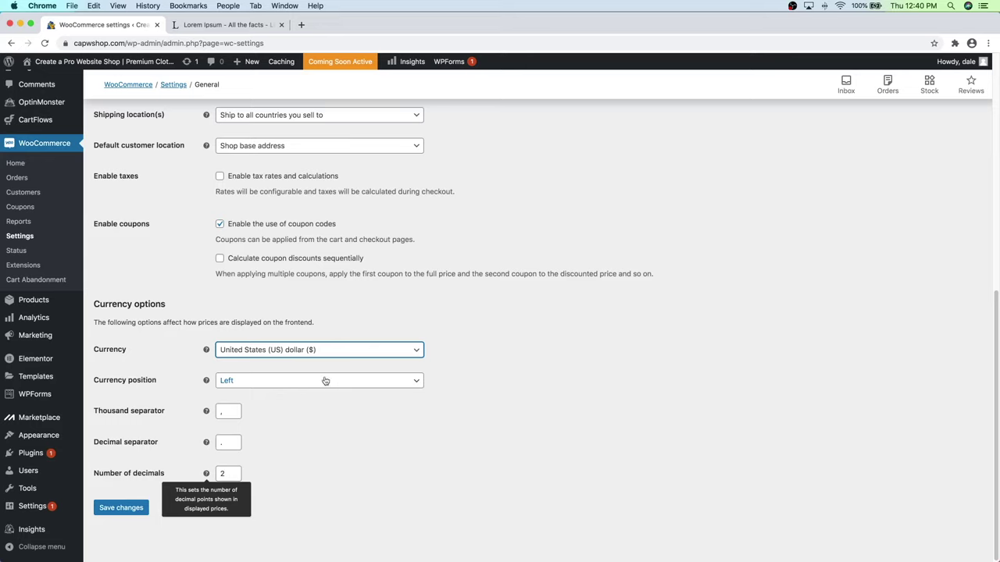
left_click(122, 510)
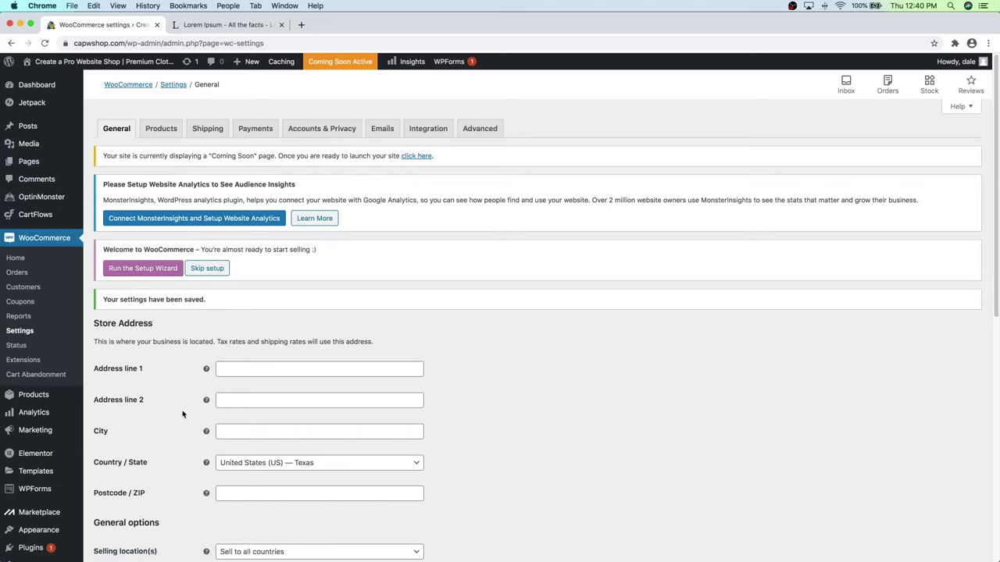
Open CAPW Cap from All Products and scroll to its empty Regular and Sale price fields
mouse_move(39, 395)
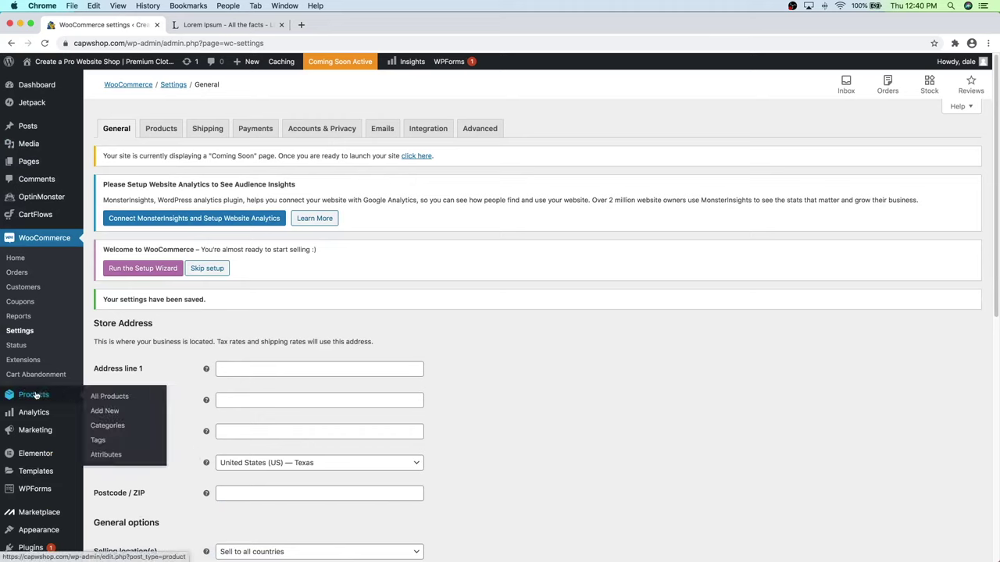
left_click(113, 397)
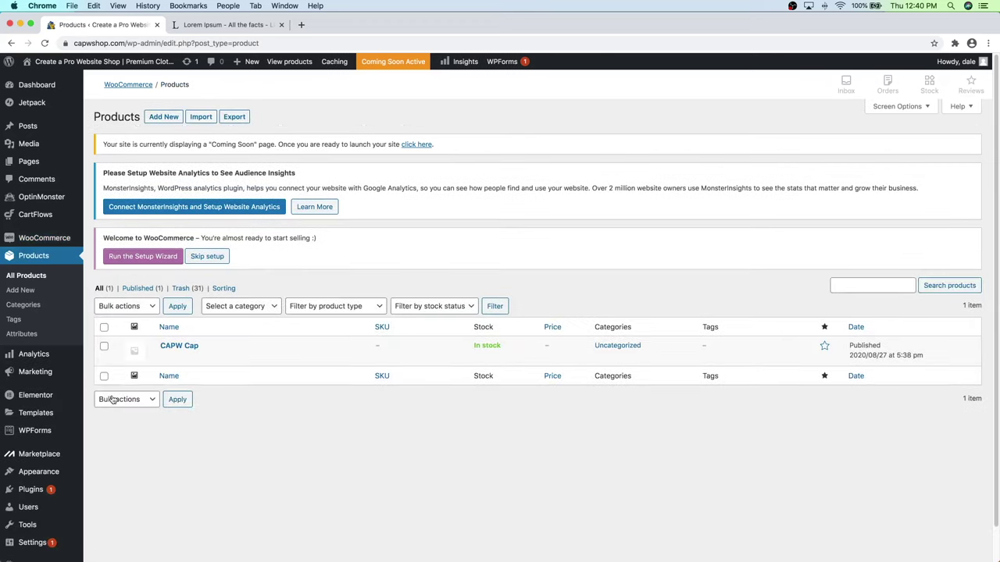
left_click(179, 346)
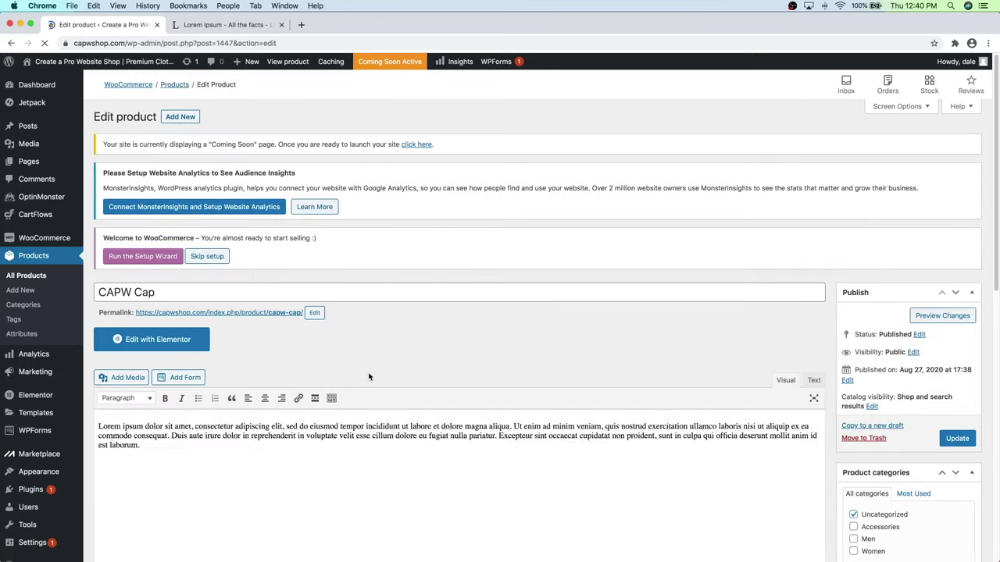
scroll(370, 375, "down", 2)
scroll(385, 380, "down", 5)
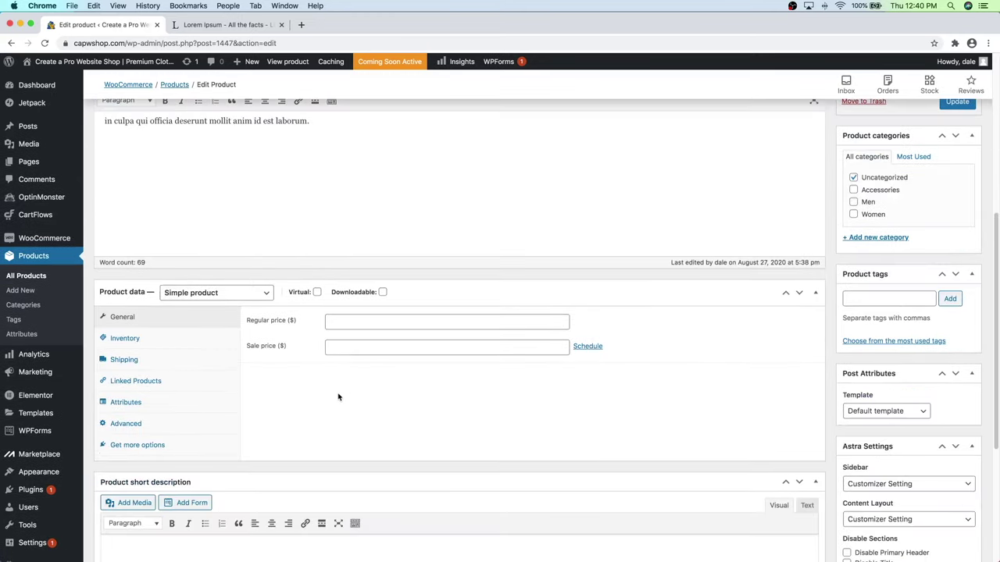
Price the CAPW Cap at 19.95 regular and 14.95 sale, leaving the sale dates unscheduled
left_click(346, 316)
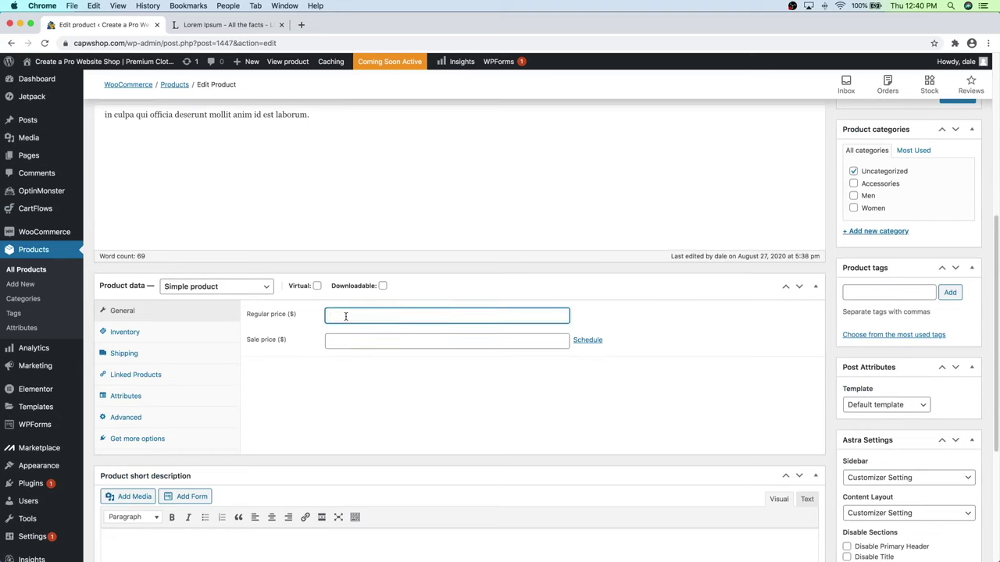
type("19.95")
left_click(336, 341)
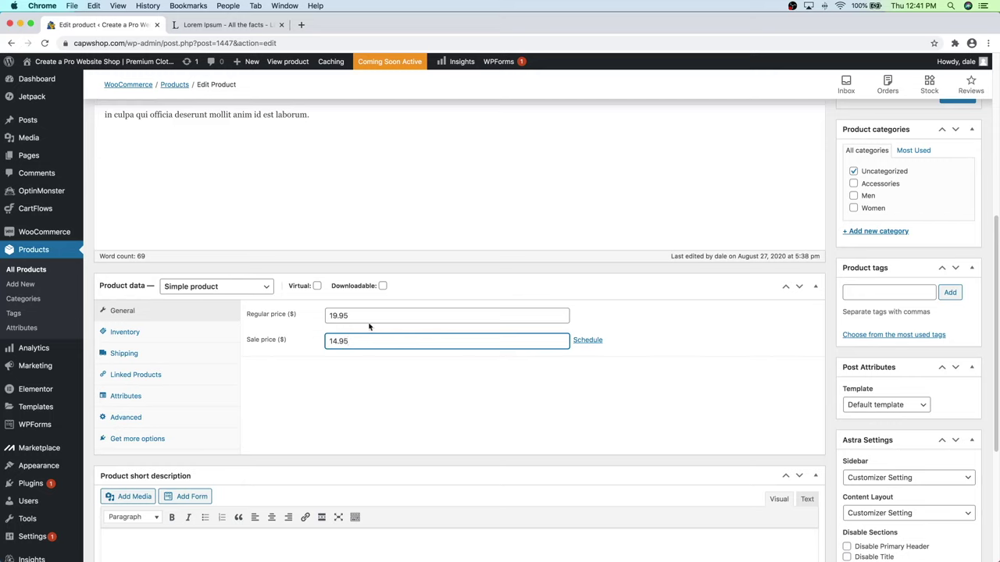
left_click(588, 341)
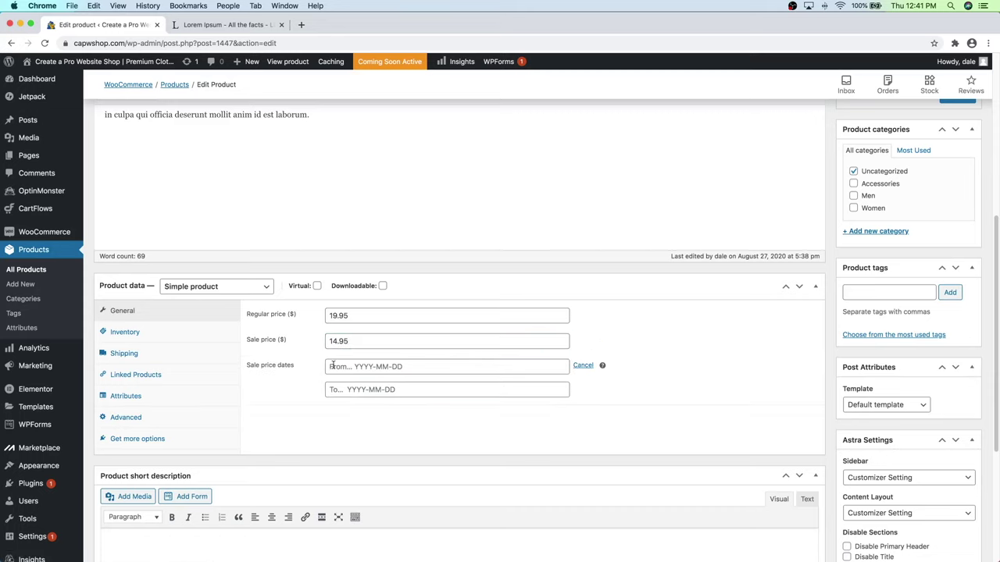
left_click(360, 366)
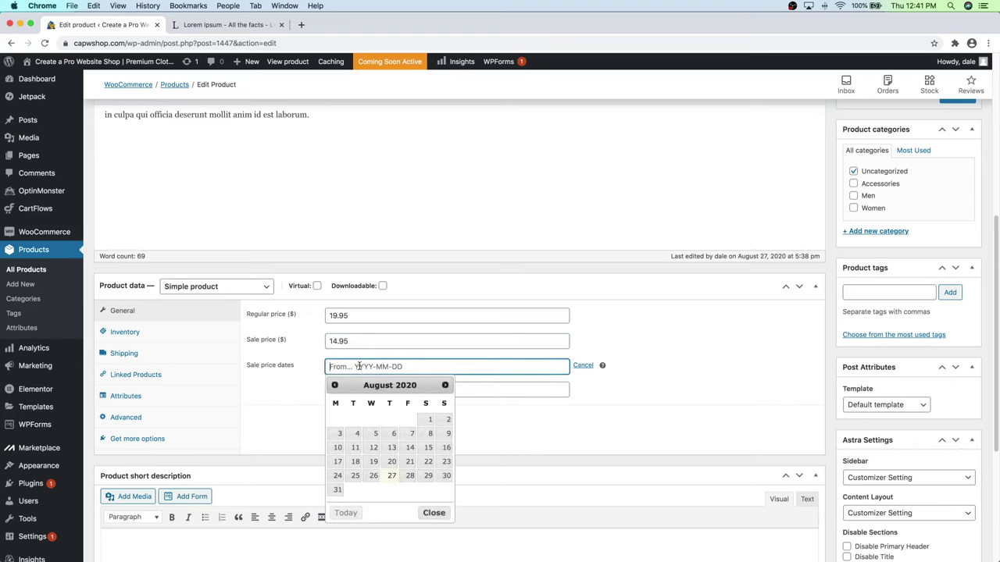
left_click(493, 389)
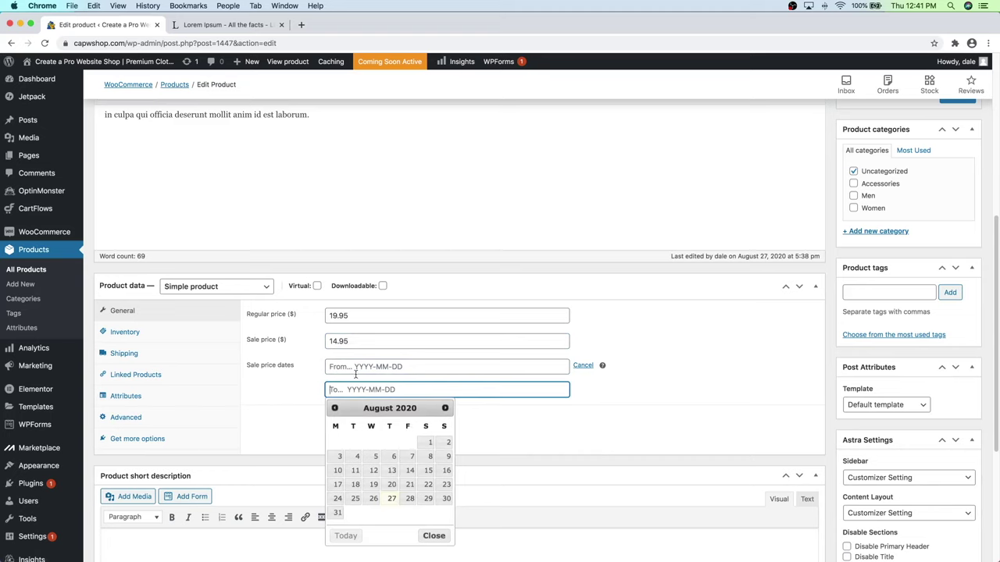
left_click(582, 366)
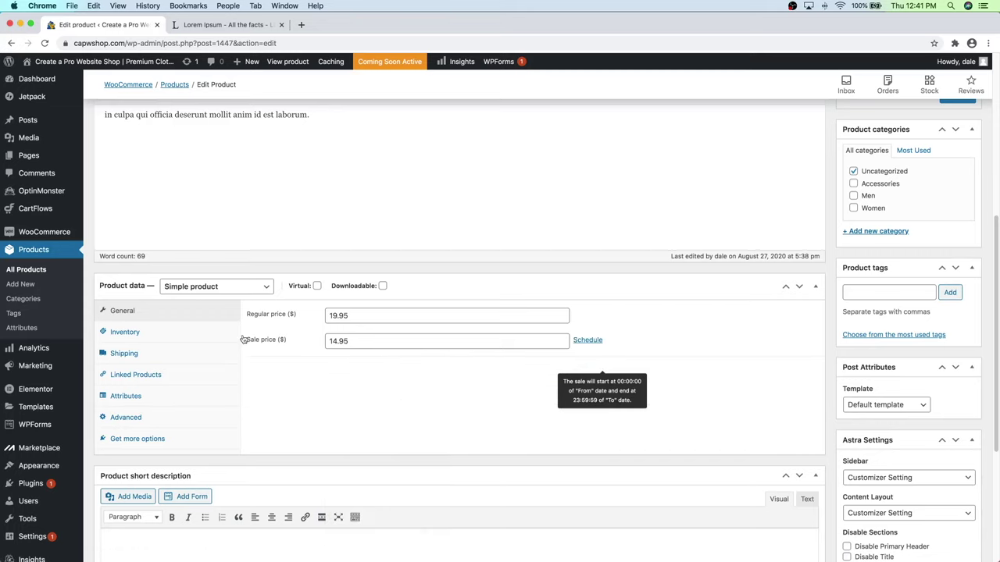
In Inventory, give the CAPW Cap SKU 00001 and turn on stock management
left_click(127, 333)
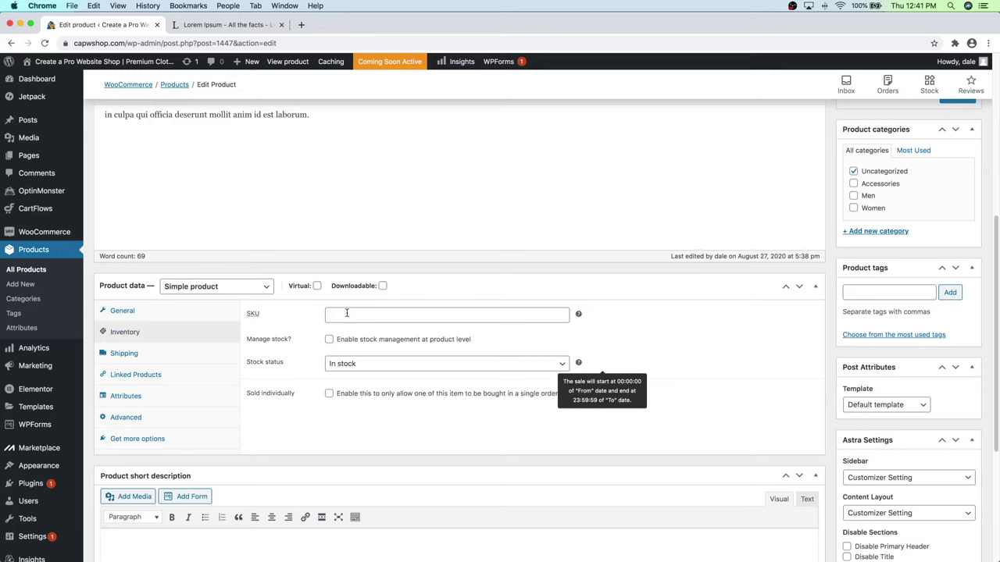
left_click(347, 313)
type("00001")
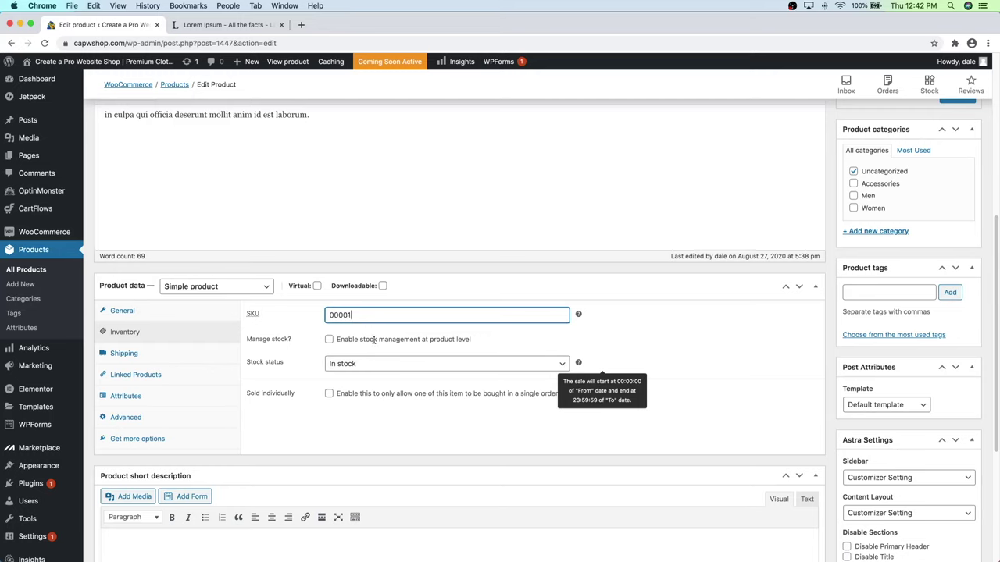
left_click(330, 341)
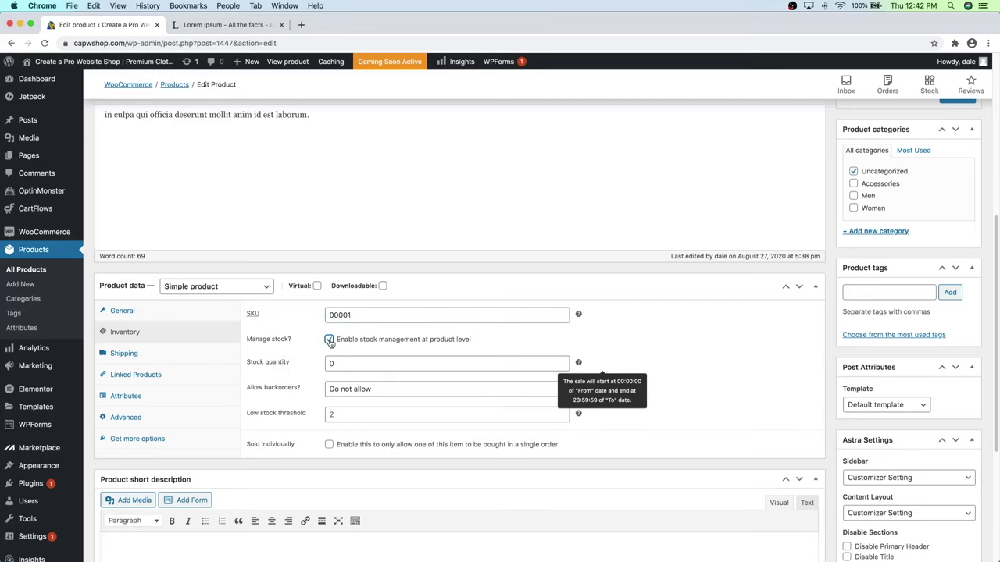
Set stock quantity 50, backorders 'Allow, but notify customer', and low-stock threshold 10
left_click(336, 363)
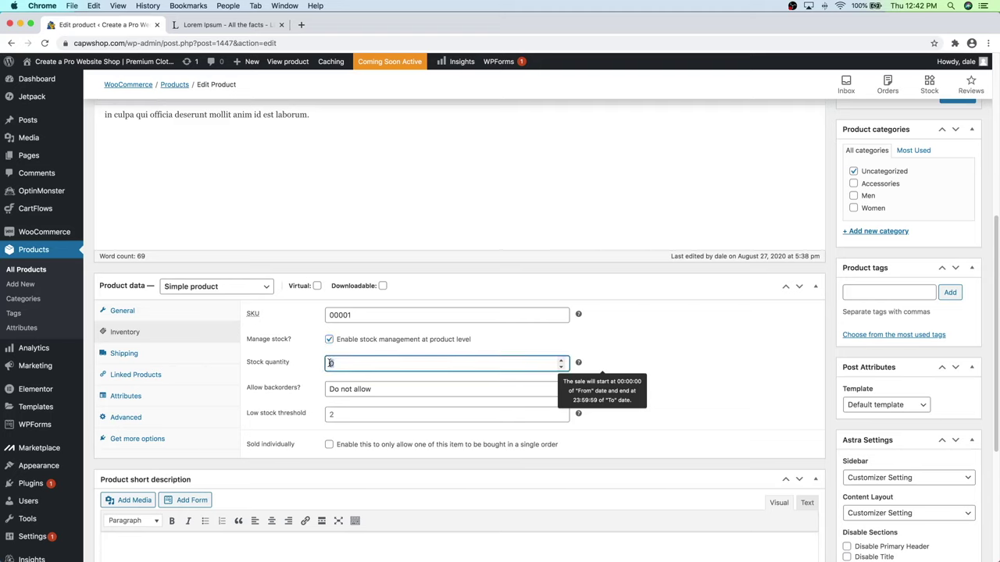
type("50")
left_click(379, 390)
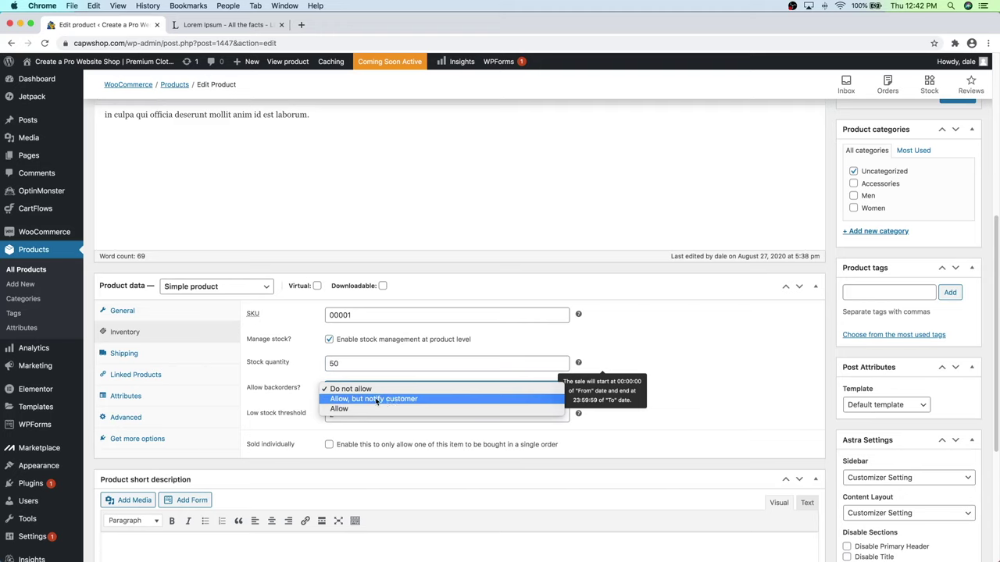
left_click(376, 400)
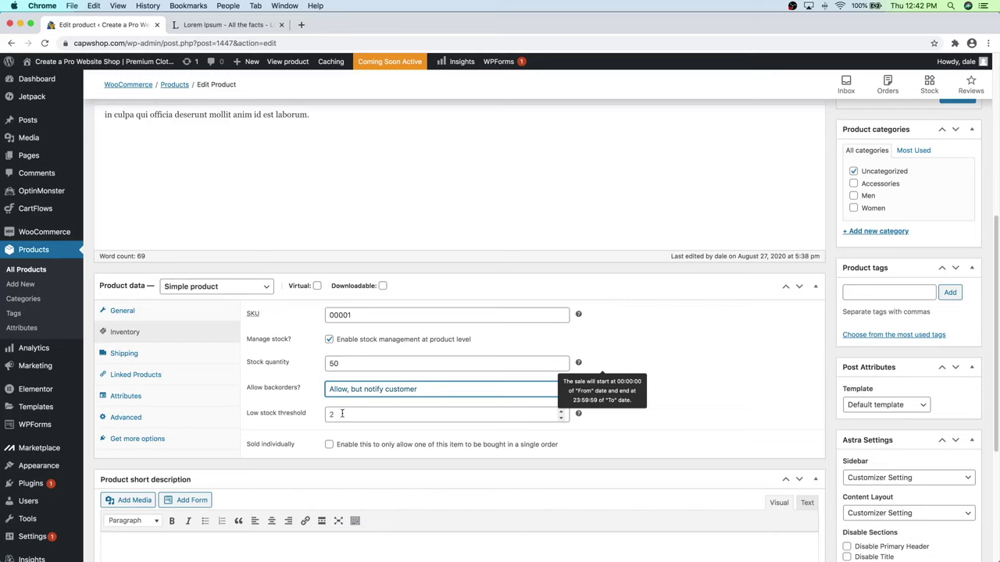
left_click(333, 414)
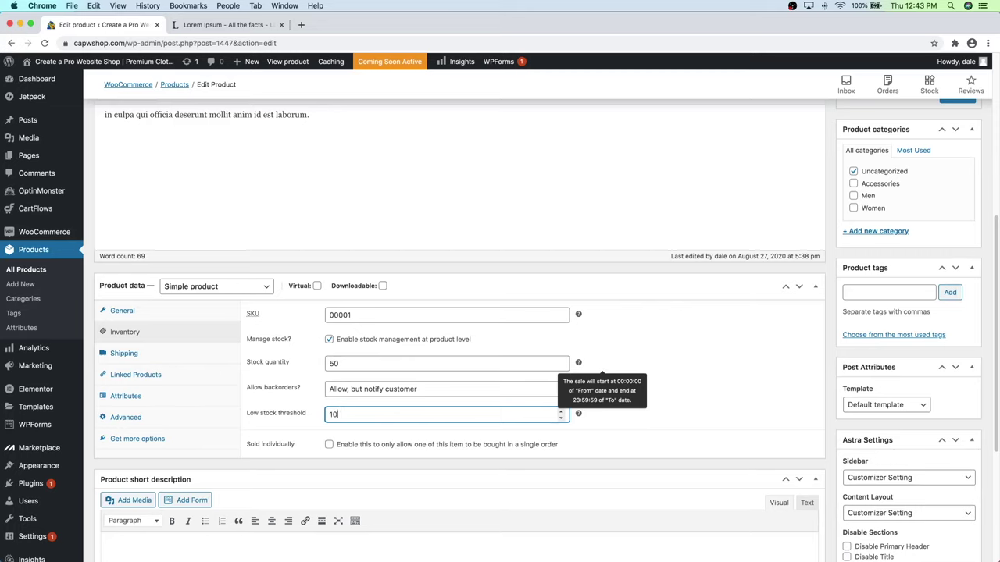
left_click(603, 428)
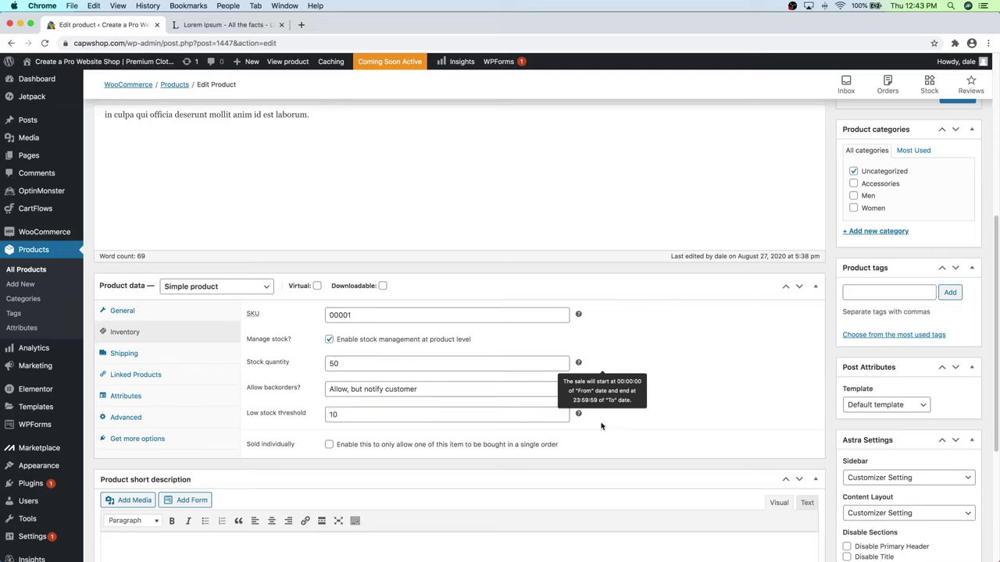
Update the CAPW Cap product so its new inventory settings are saved
left_click(131, 354)
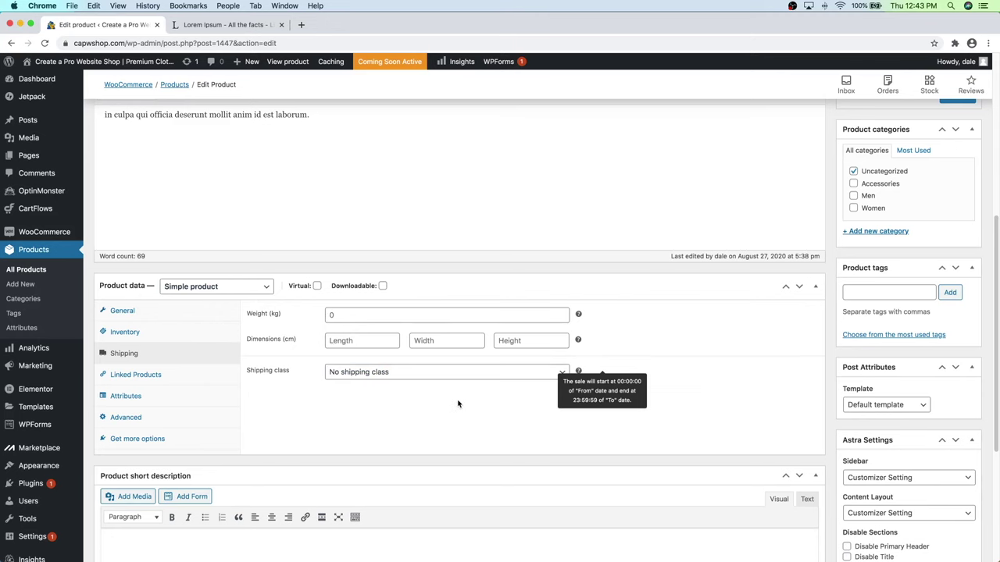
scroll(703, 390, "up", 1)
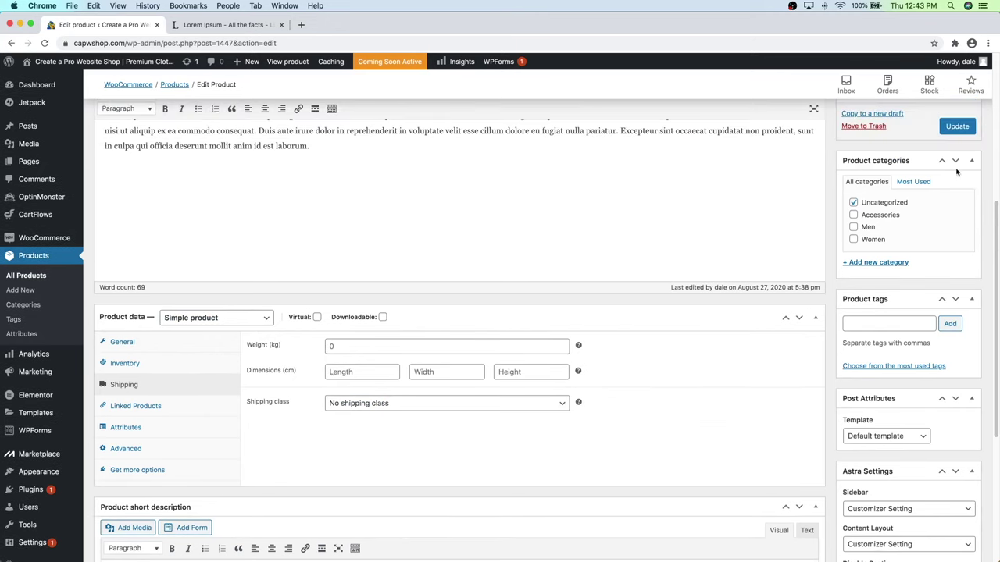
left_click(958, 127)
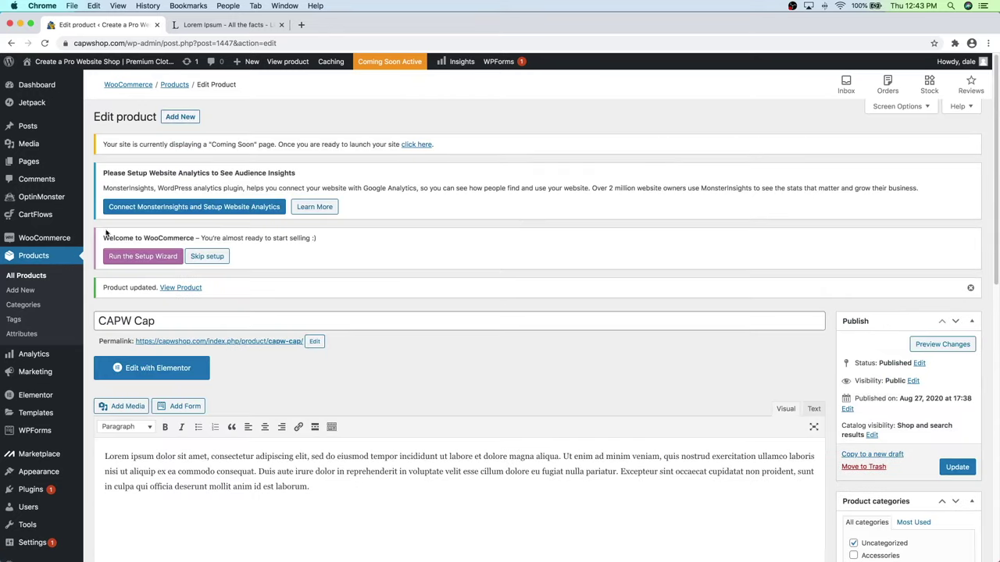
mouse_move(39, 241)
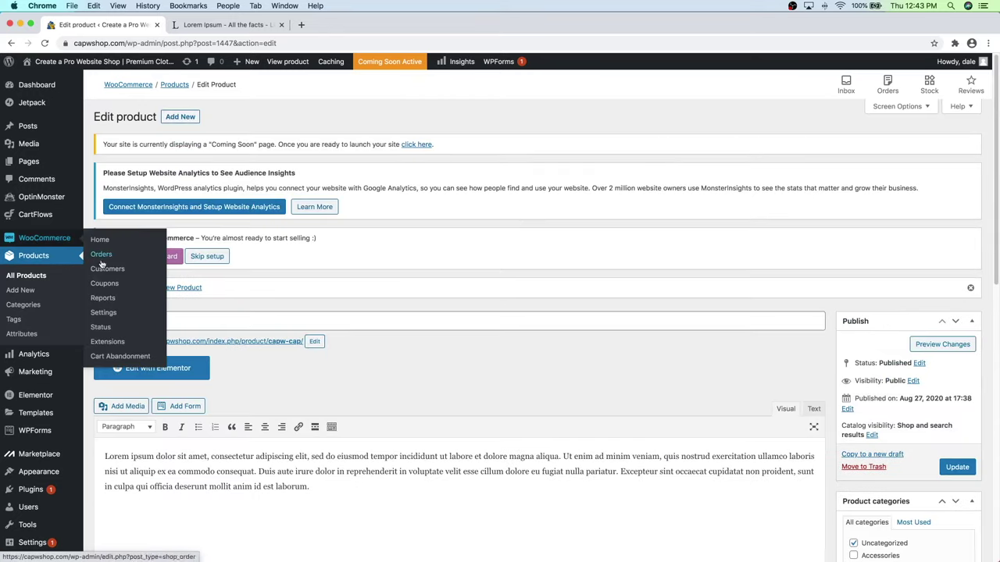
In WooCommerce Settings > Products, choose lbs for weight and in for dimensions, then save
left_click(108, 318)
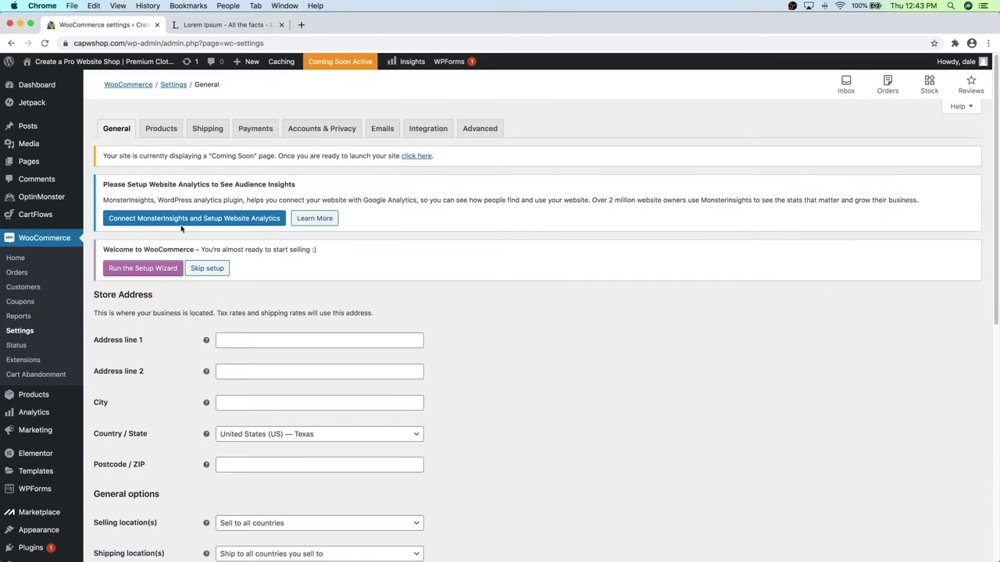
left_click(202, 135)
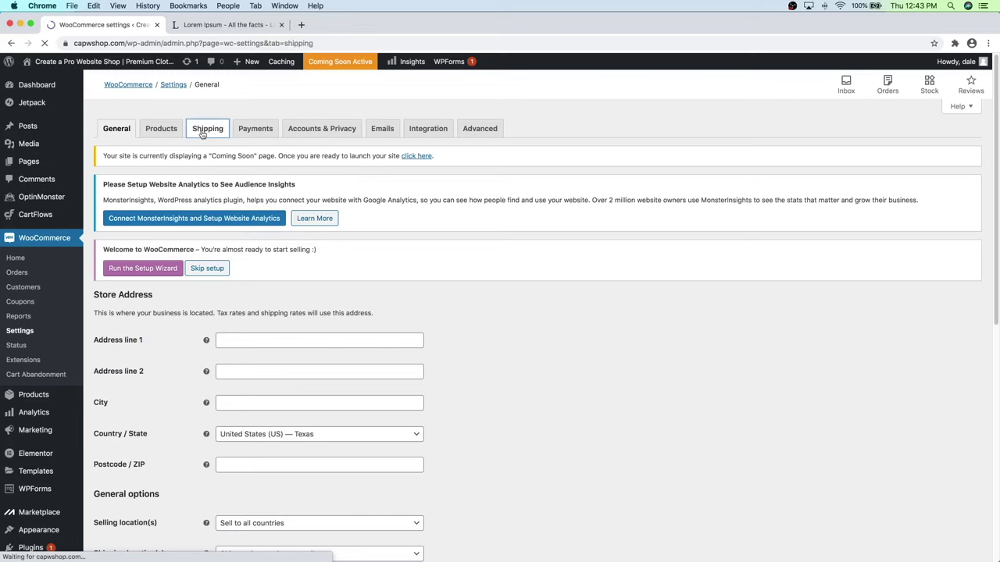
left_click(159, 132)
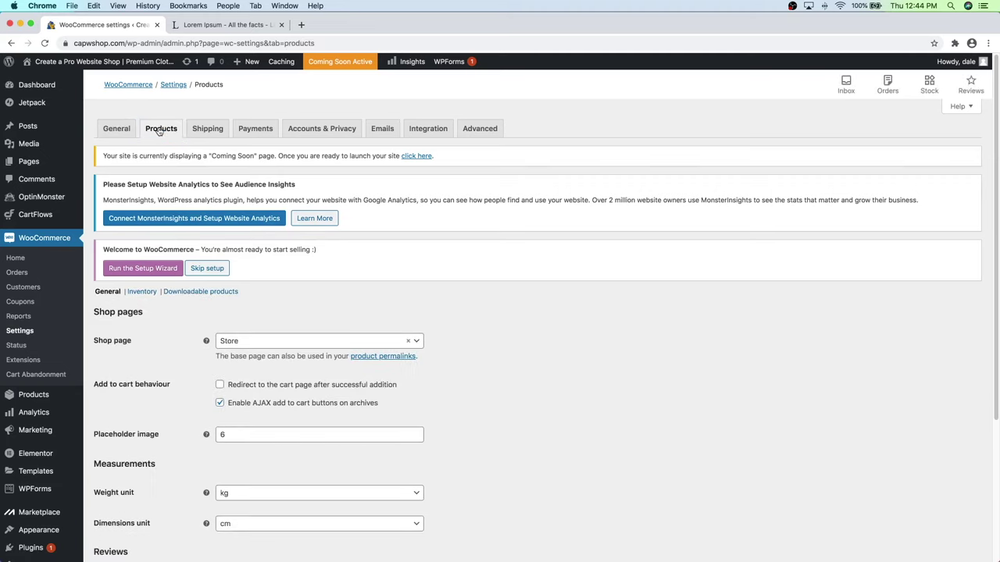
scroll(508, 329, "down", 5)
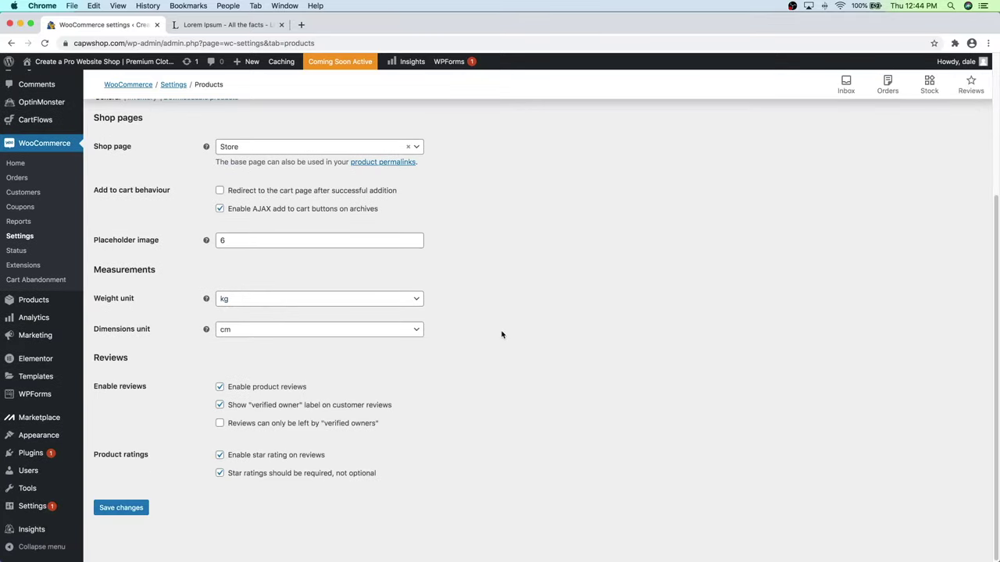
left_click(256, 302)
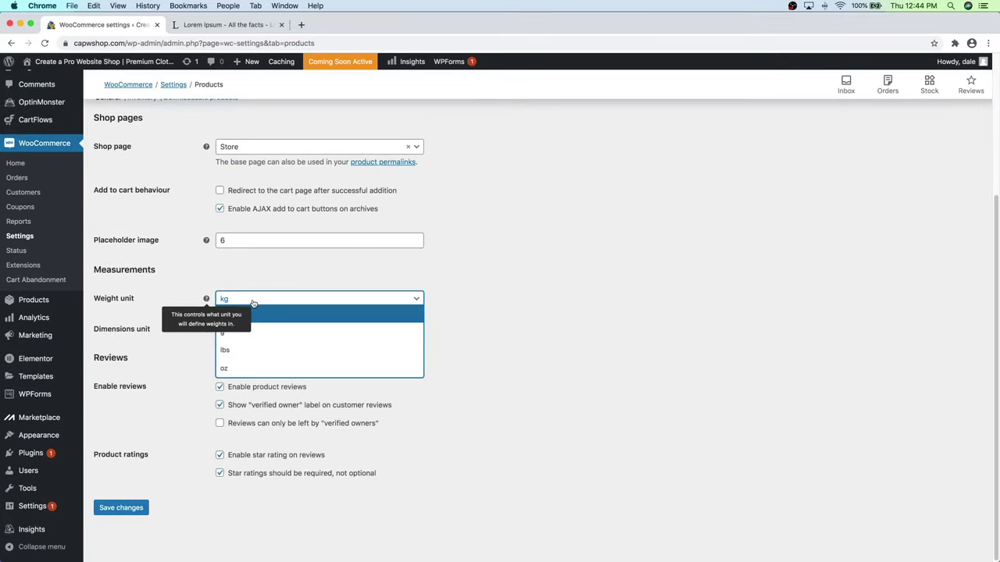
left_click(240, 353)
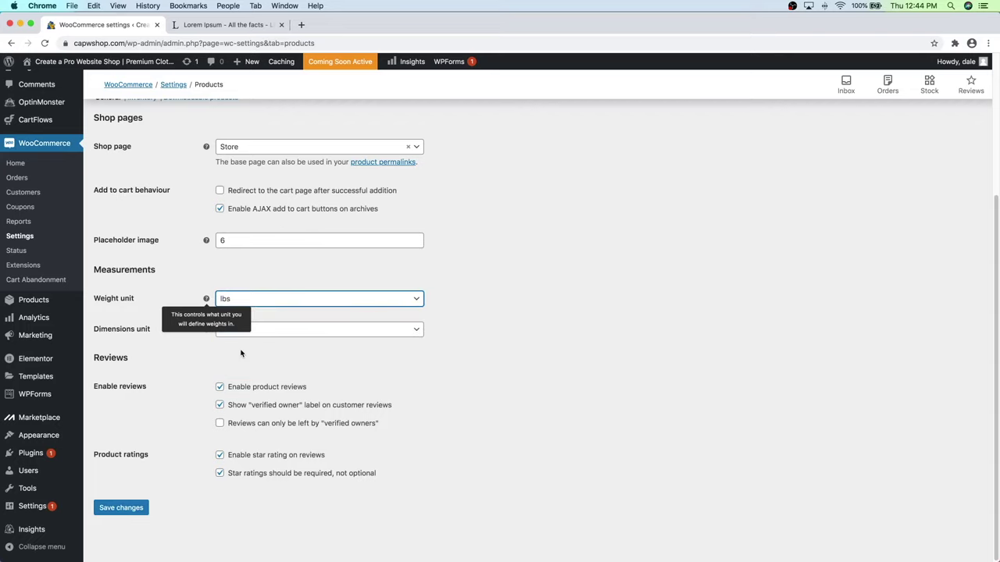
left_click(293, 335)
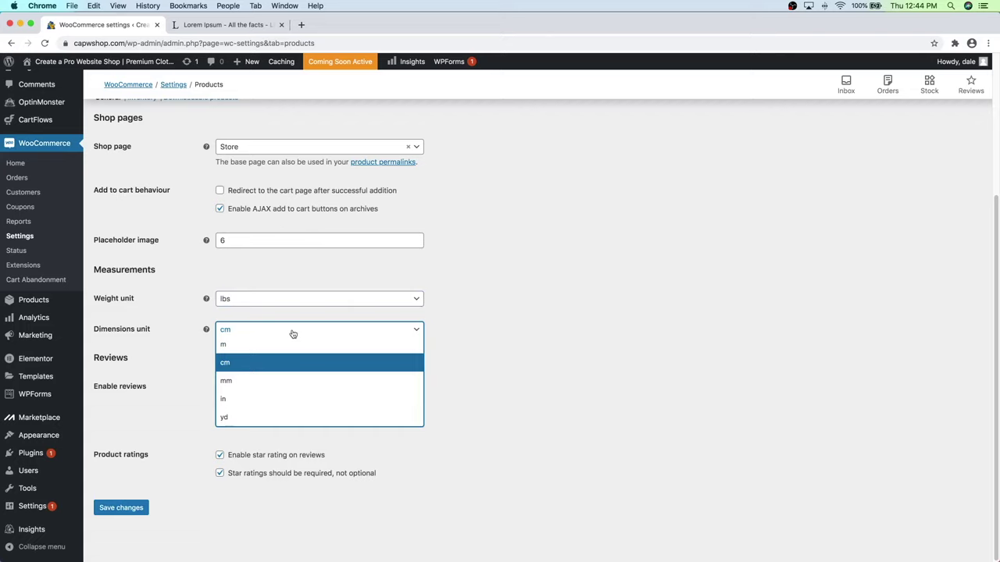
left_click(234, 402)
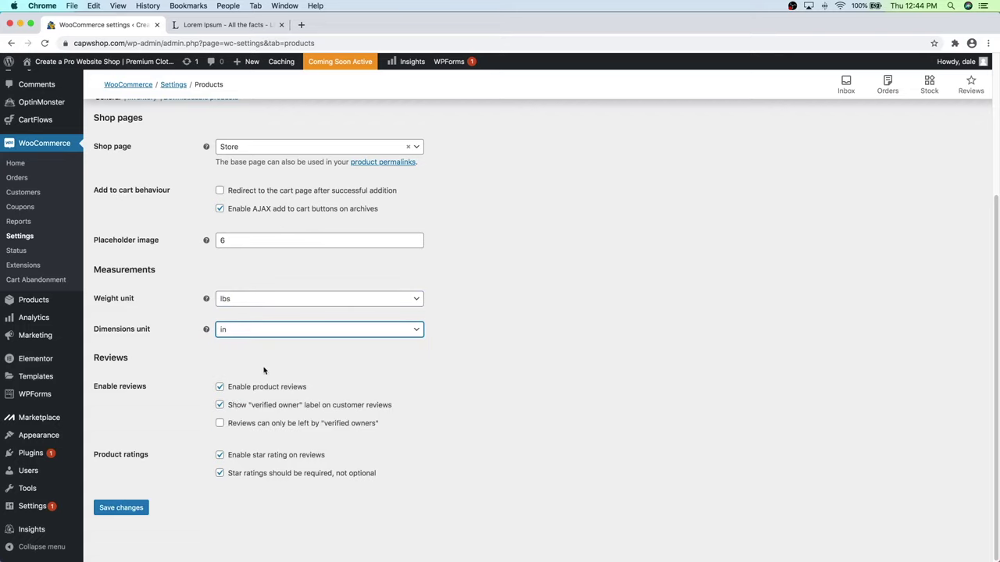
left_click(121, 508)
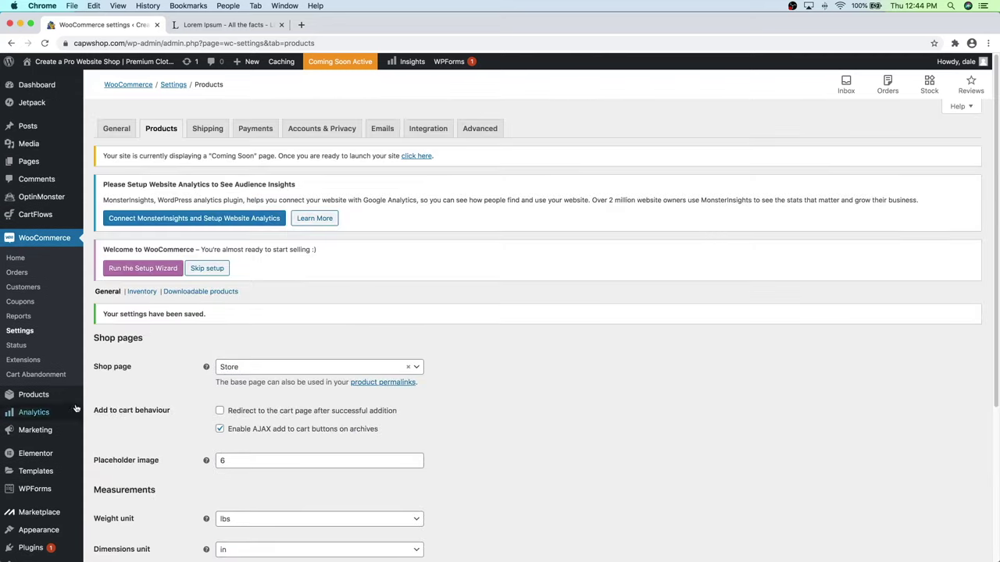
mouse_move(51, 398)
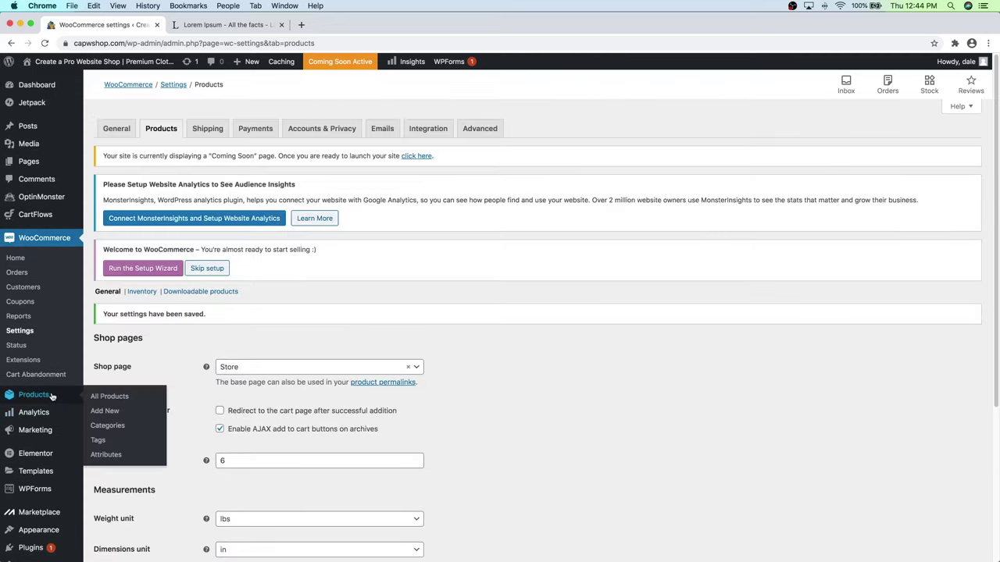
Open the CAPW Cap from All Products and show its Shipping settings
left_click(104, 400)
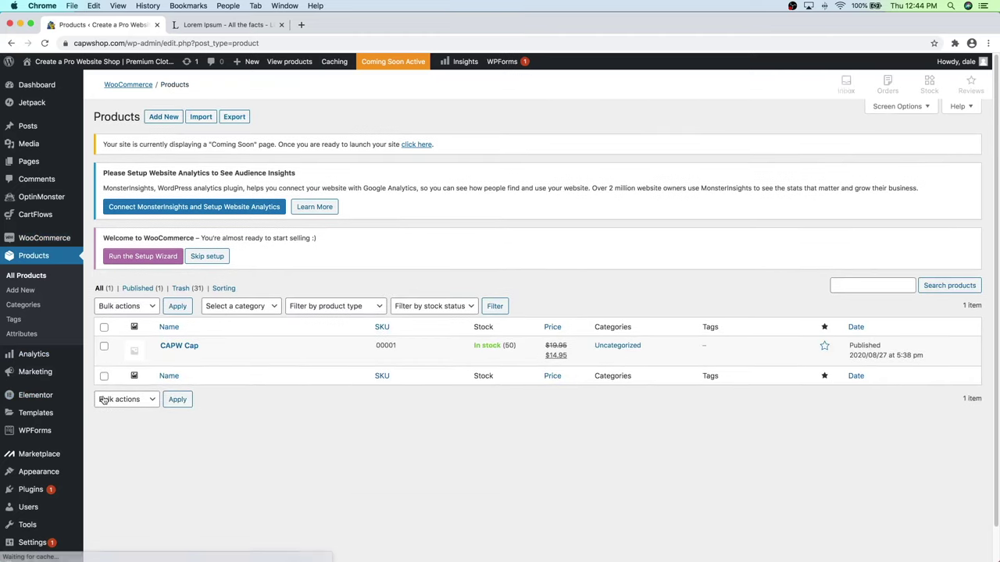
left_click(179, 348)
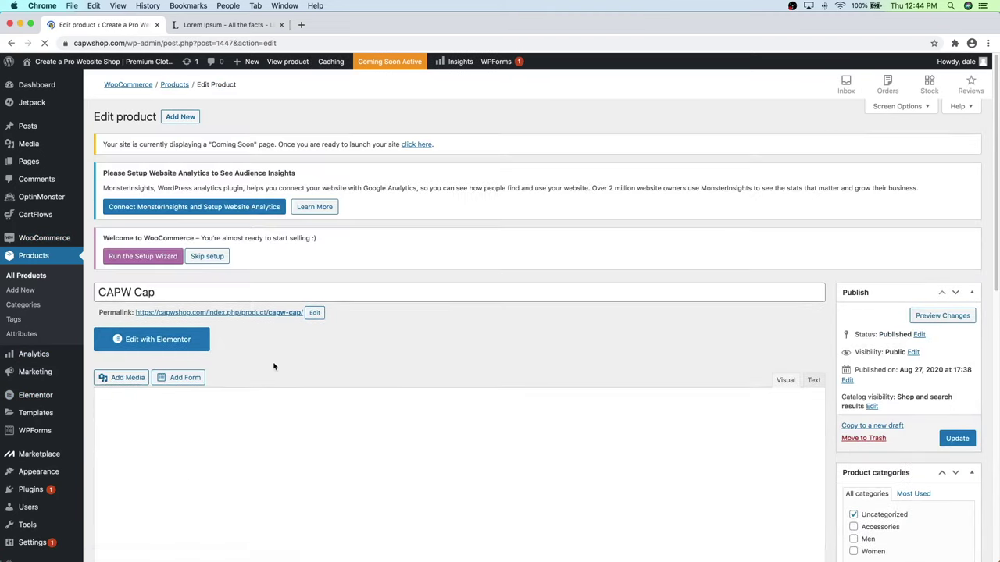
scroll(278, 375, "down", 10)
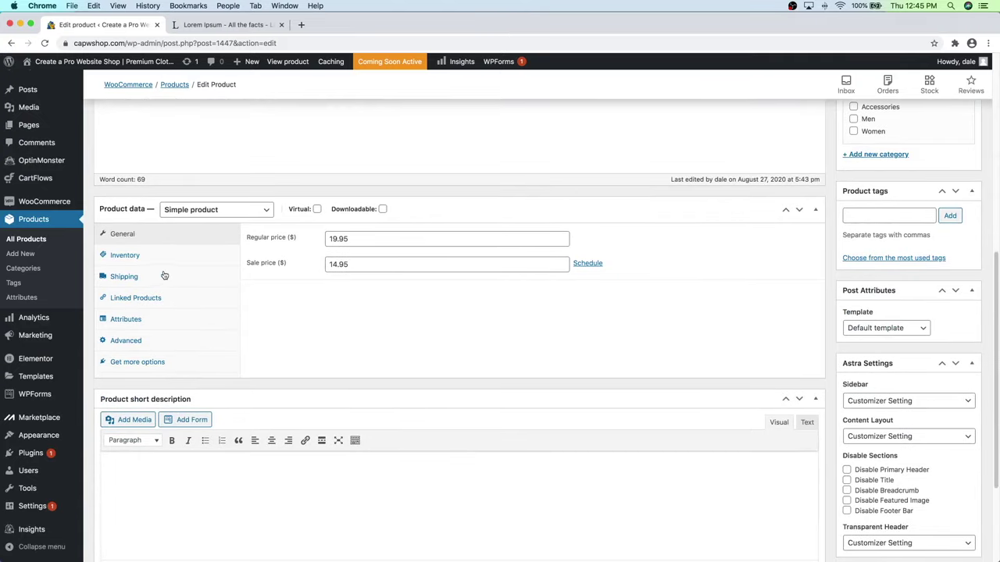
left_click(127, 278)
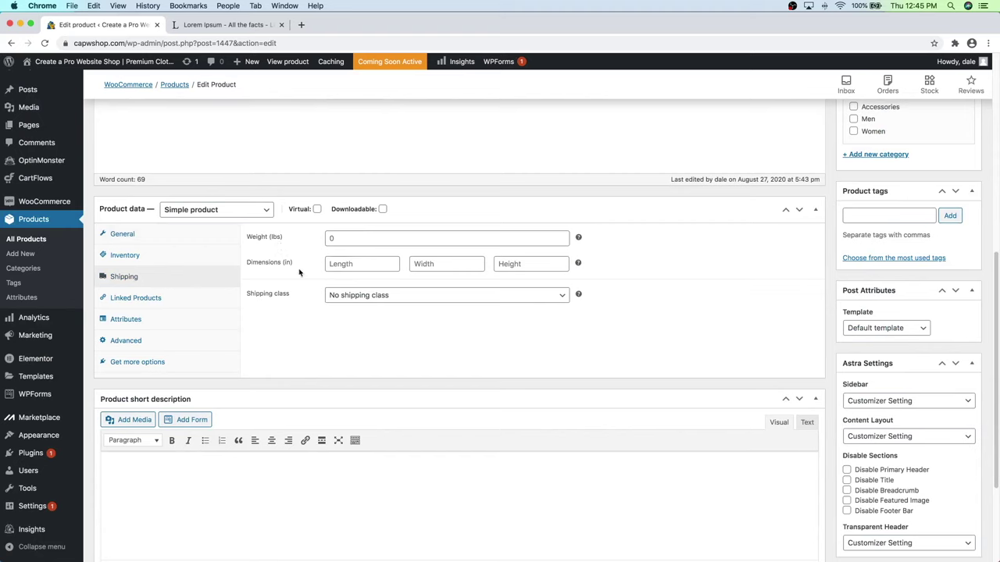
Enter shipping weight 1 lbs and dimensions 8 × 10 × 5 inches
left_click(341, 237)
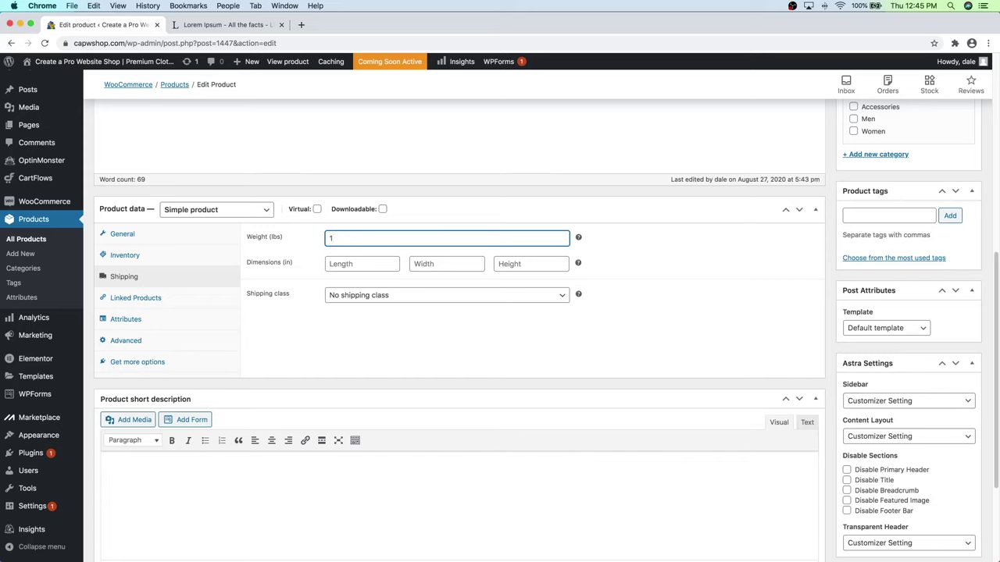
left_click(363, 264)
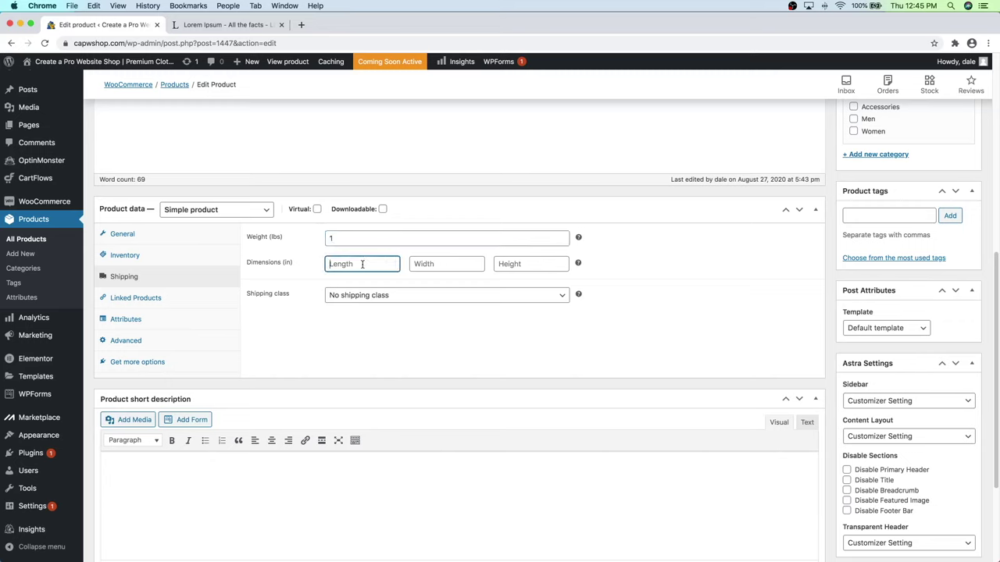
type("8")
left_click(451, 263)
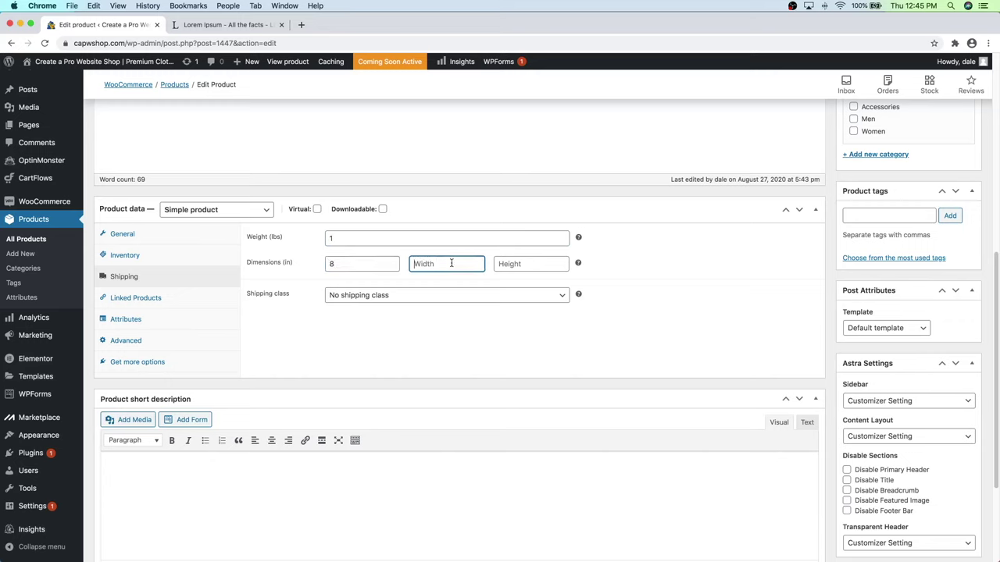
type("10")
left_click(511, 264)
type("5")
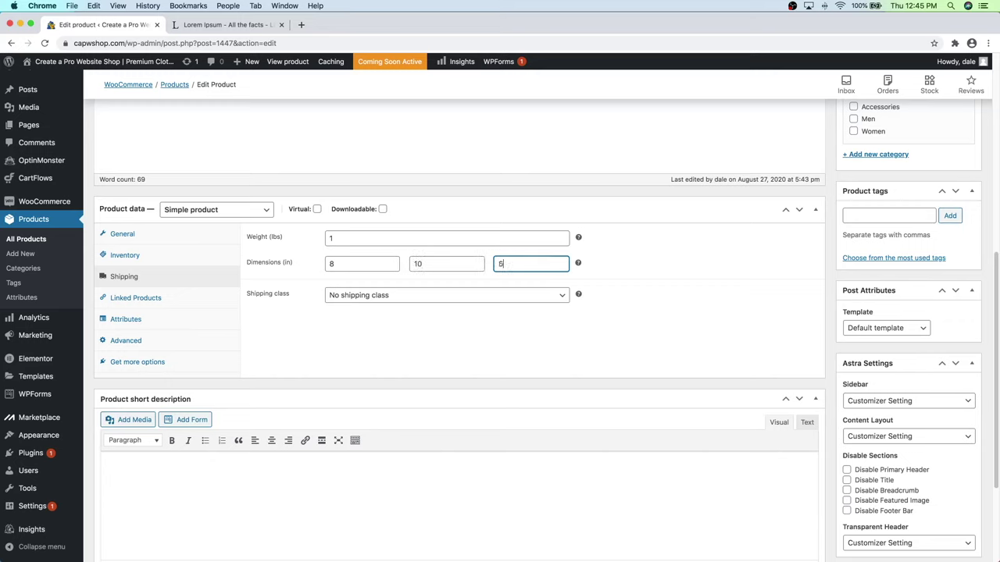
left_click(625, 272)
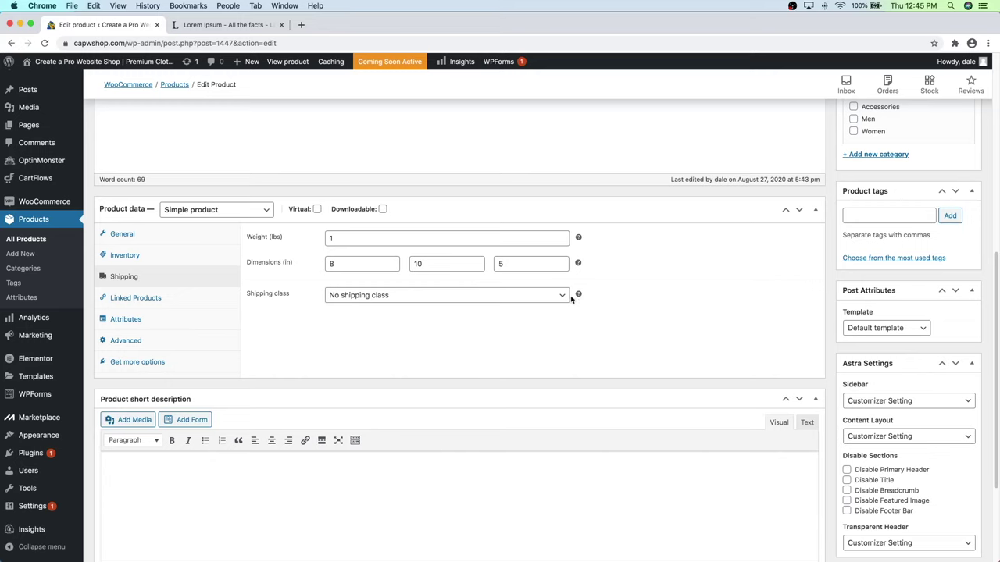
mouse_move(578, 294)
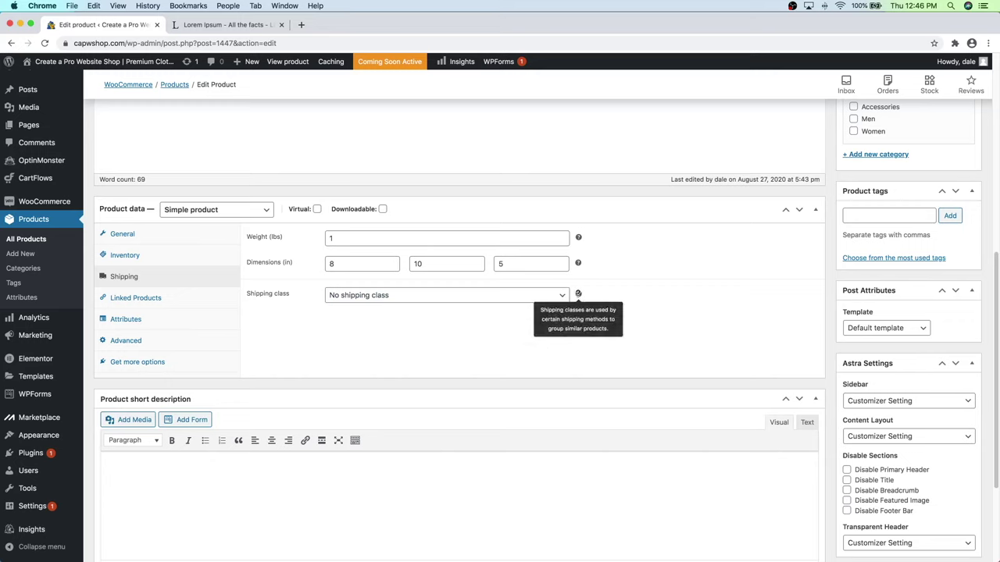
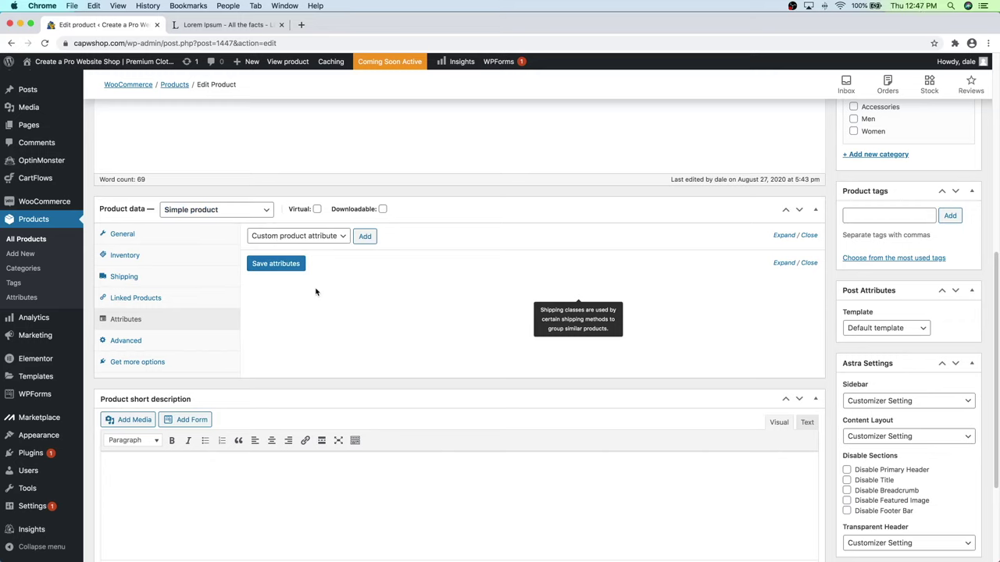
Enter the purchase note 'Thank you for purchasing this hat!' under Advanced product data
left_click(171, 343)
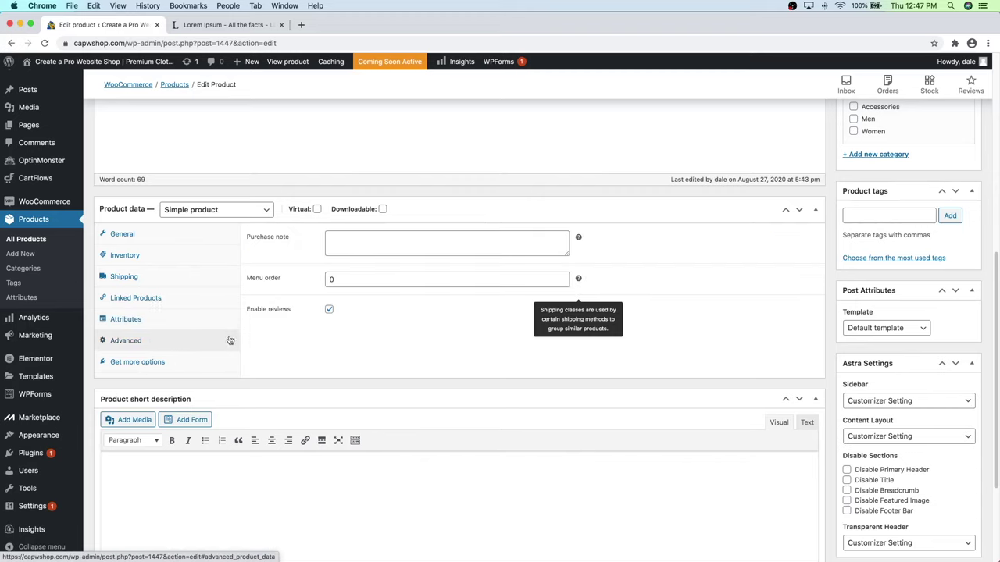
left_click(346, 237)
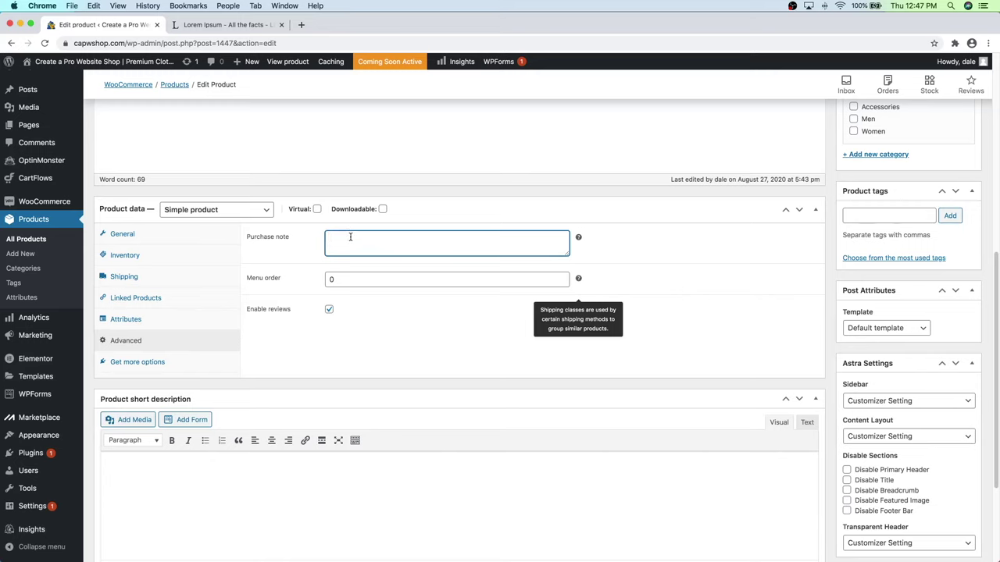
type("Thank you for purchasing this hat!")
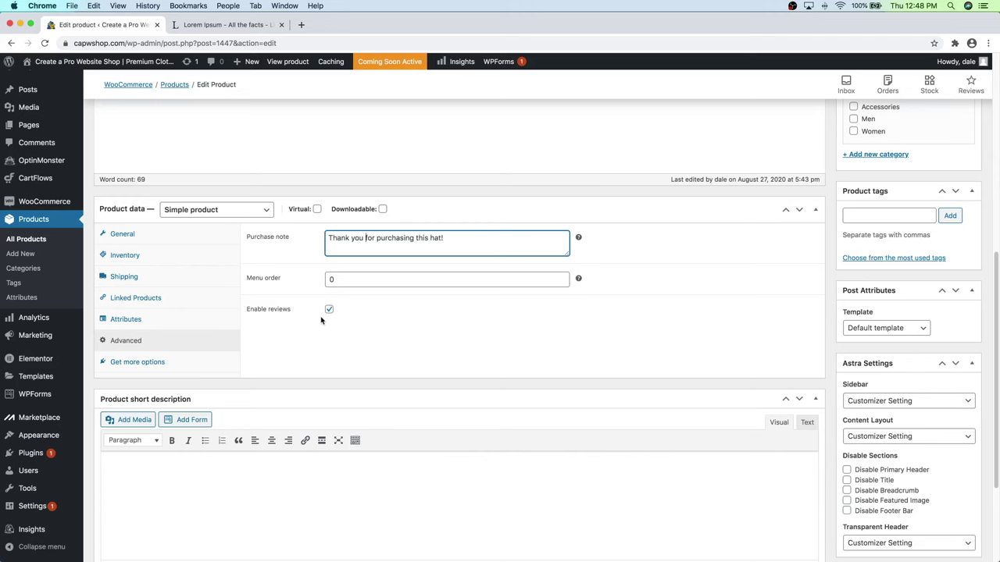
scroll(404, 346, "down", 3)
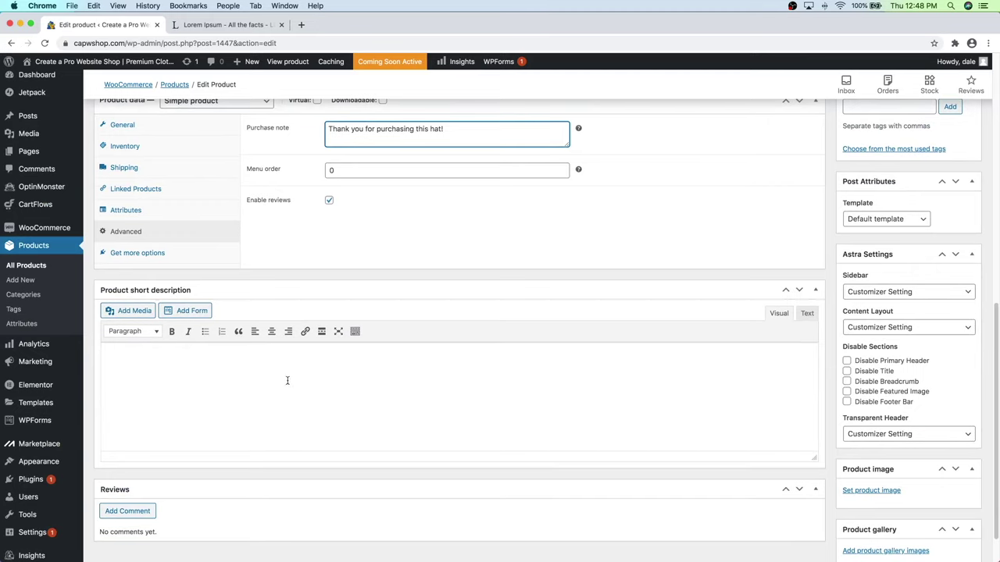
left_click(181, 358)
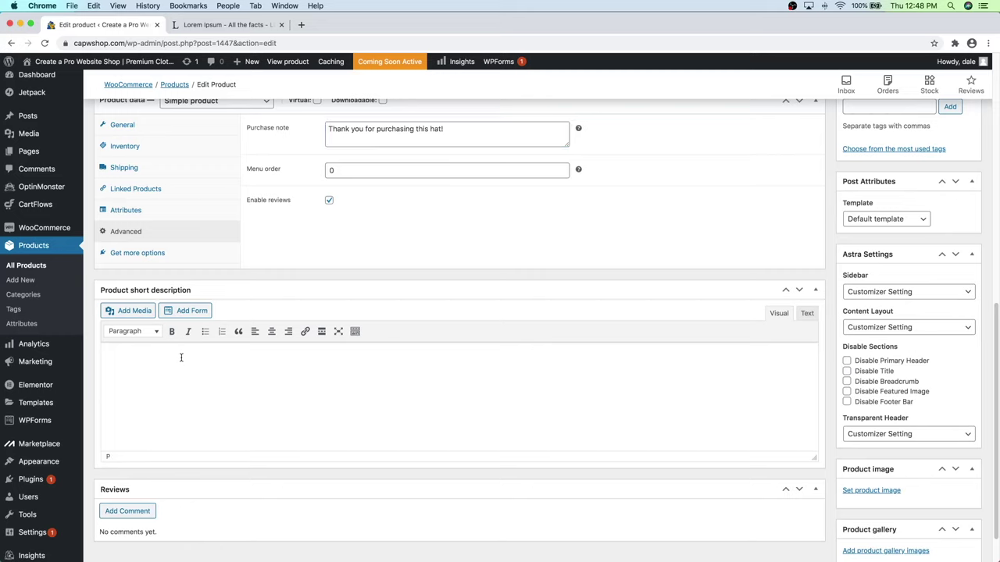
Type the short description 'This hat is super stylish and will make you very popular!'
type("This hat is super stylish and ")
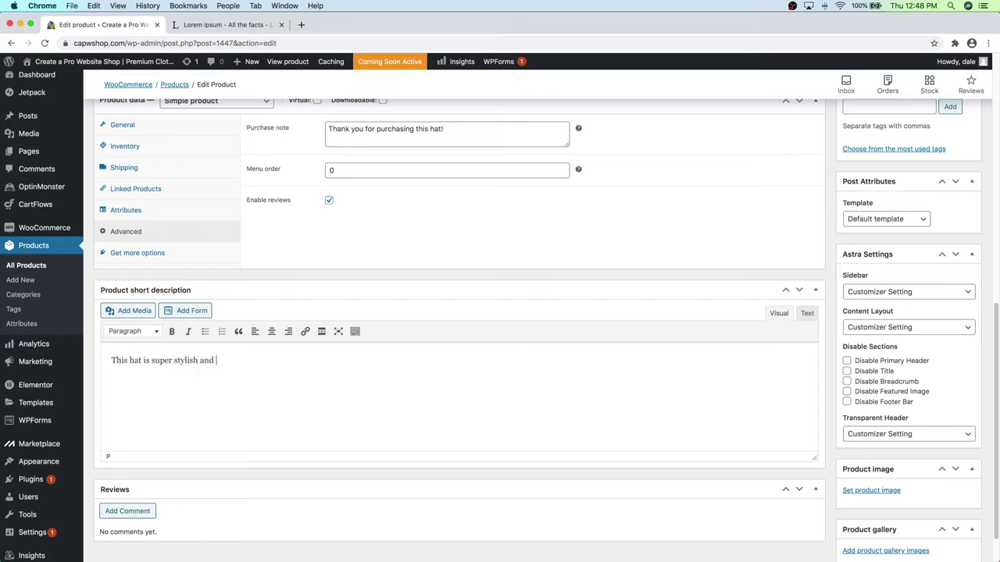
type("will make you very popular!")
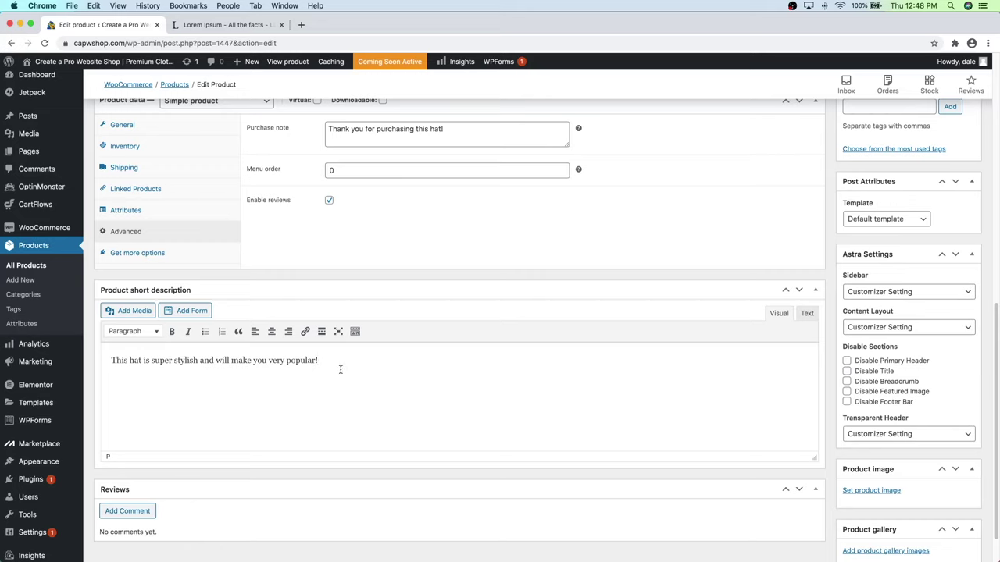
scroll(468, 367, "up", 1)
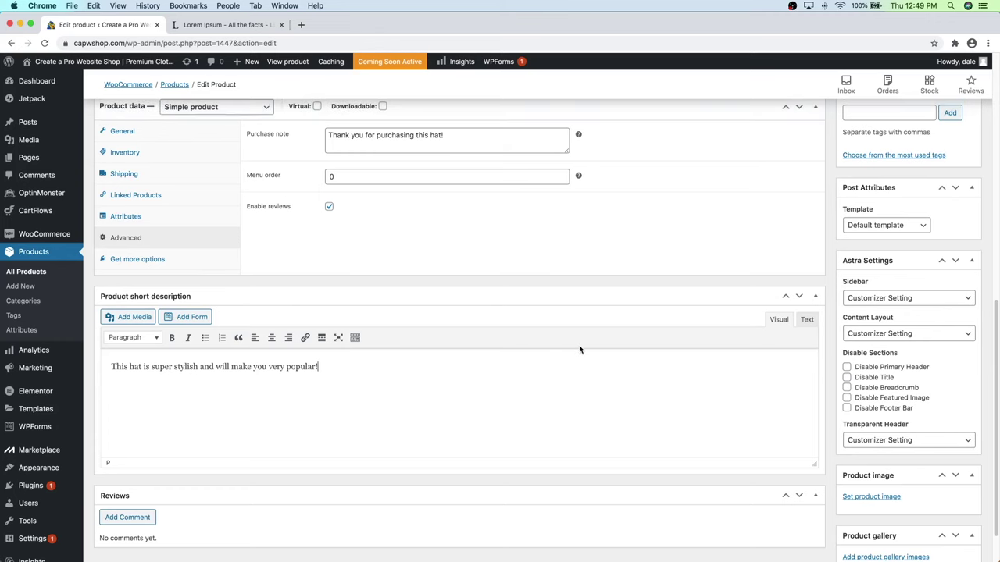
scroll(761, 344, "down", 2)
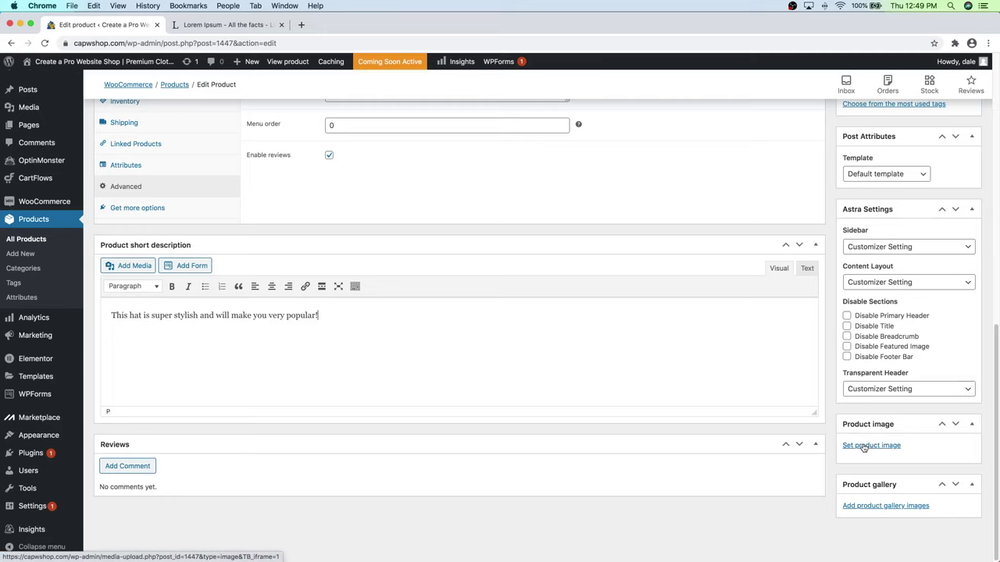
left_click(864, 447)
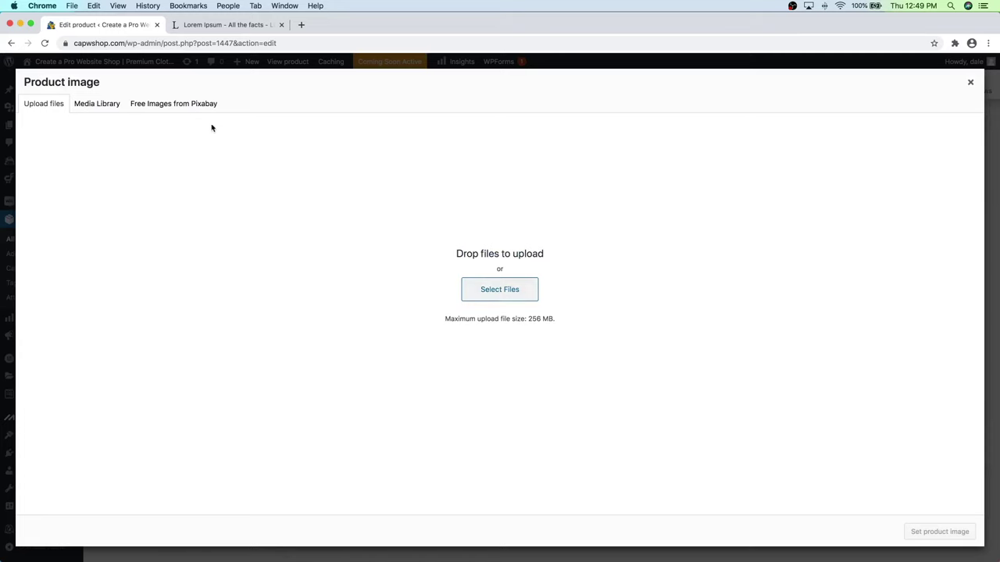
Upload Cap.jpg from Desktop > WooCommerce Tutorial > Products into the media library
left_click(196, 103)
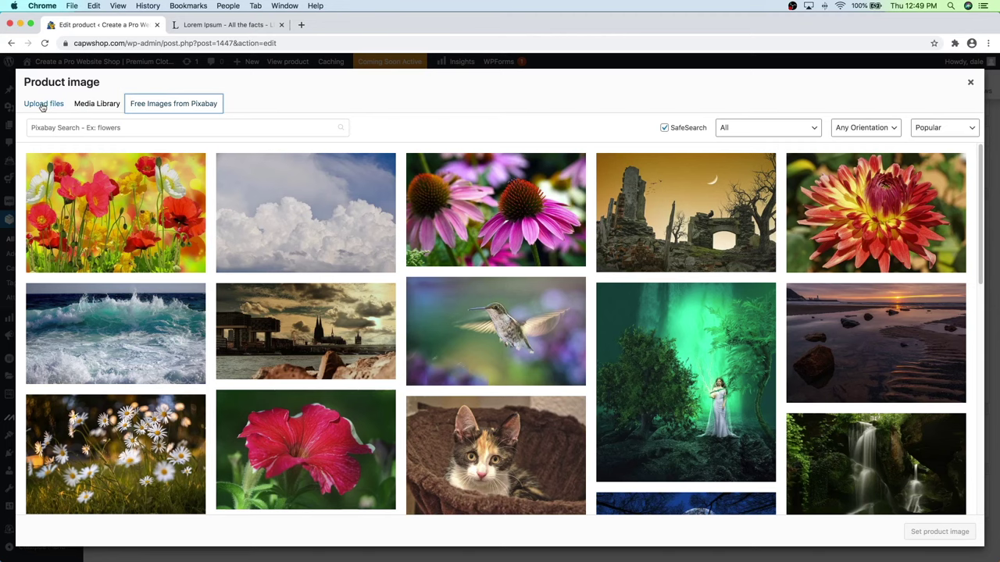
left_click(43, 107)
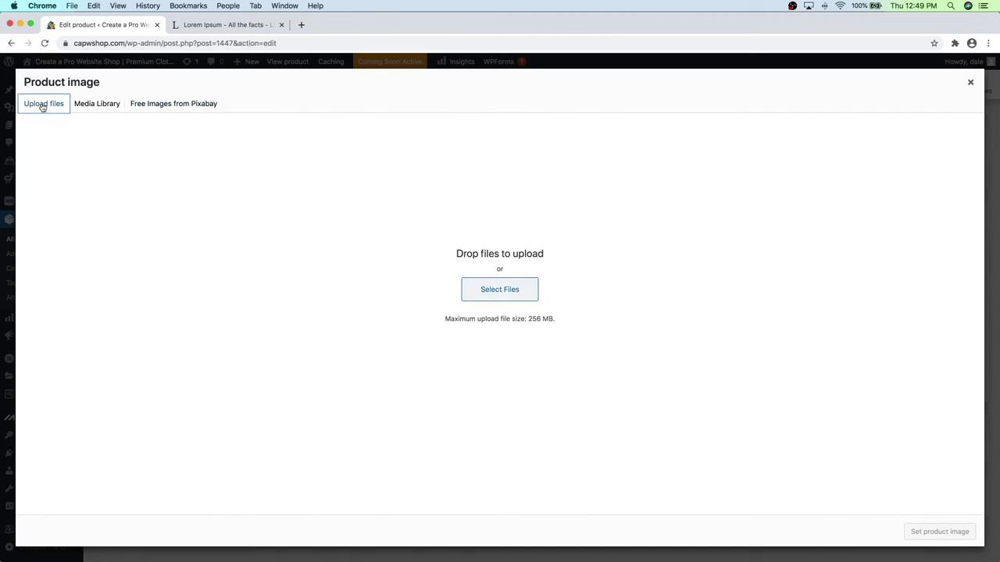
left_click(501, 298)
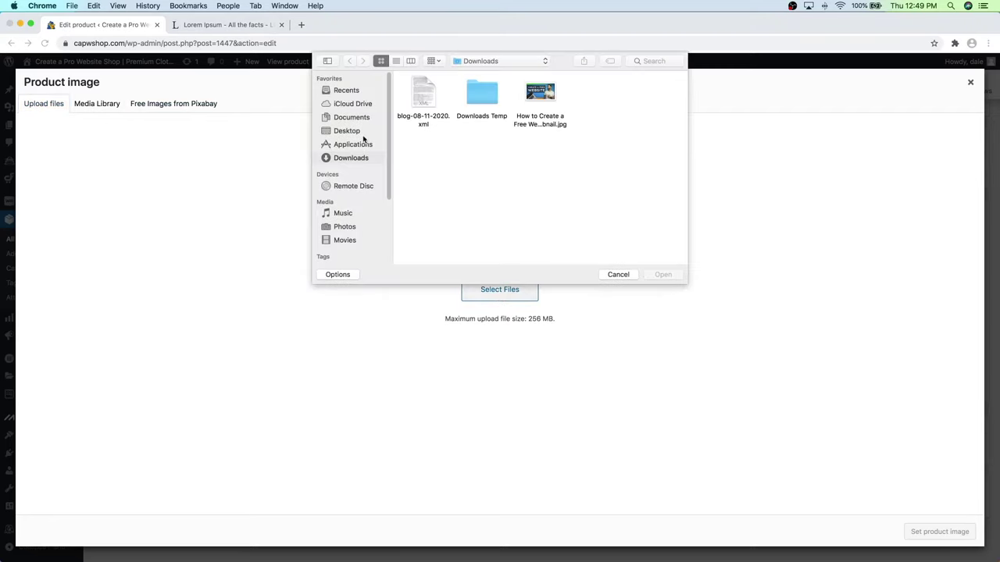
left_click(357, 132)
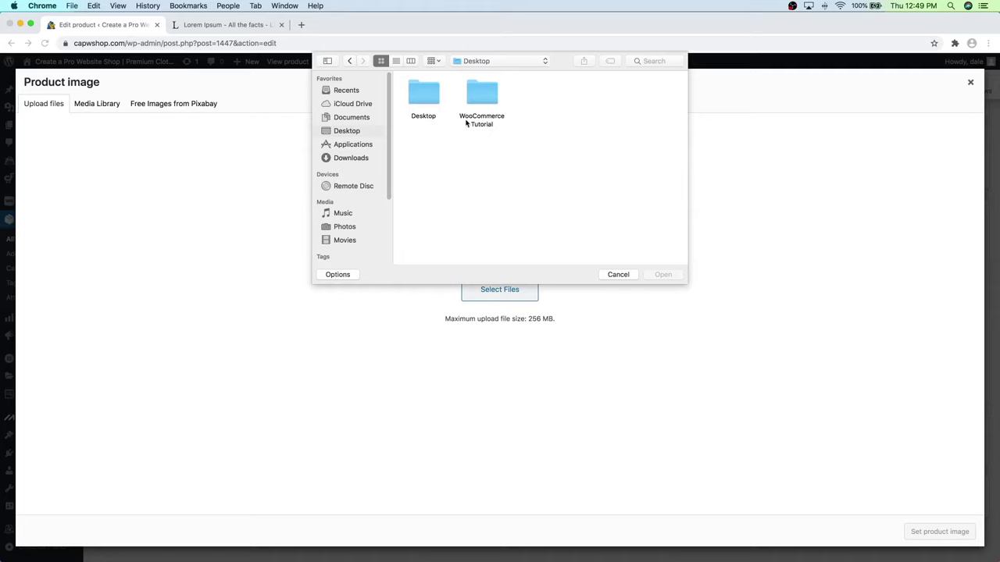
double_click(474, 93)
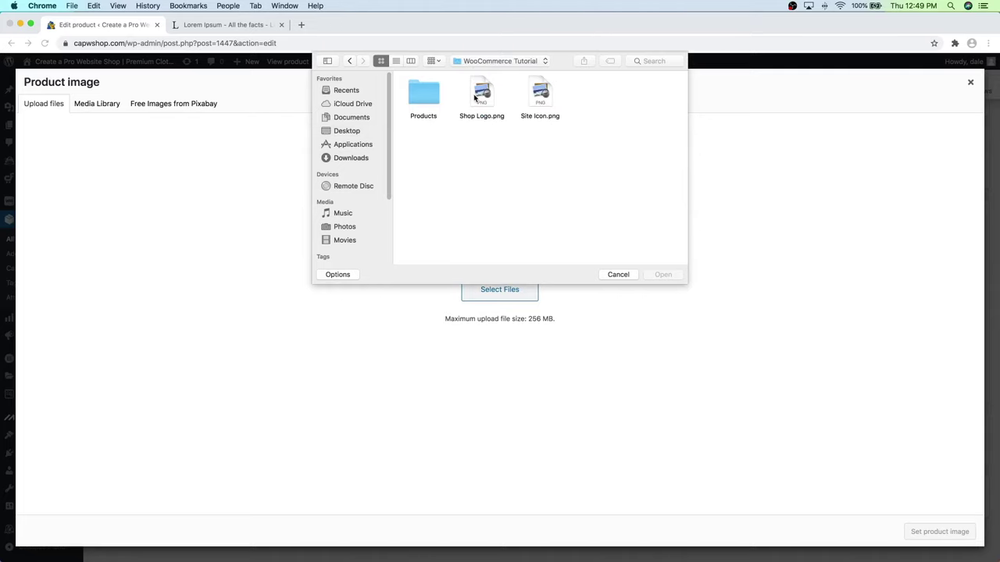
double_click(431, 98)
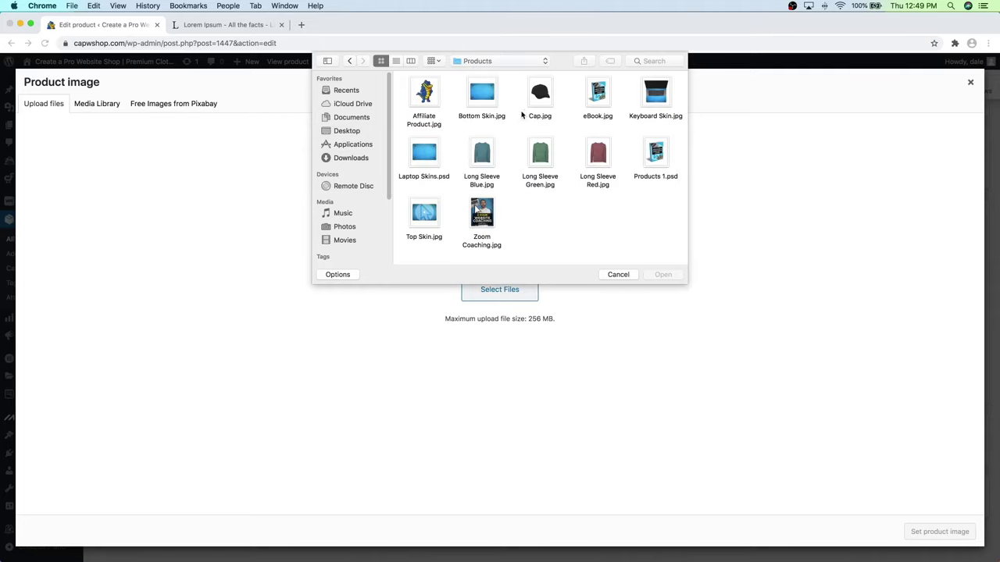
left_click(540, 94)
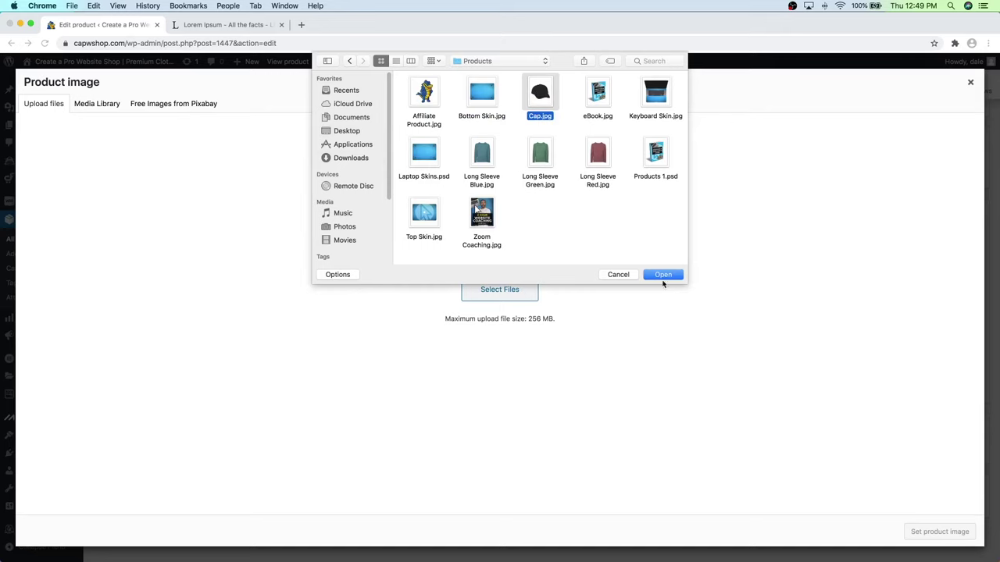
left_click(663, 275)
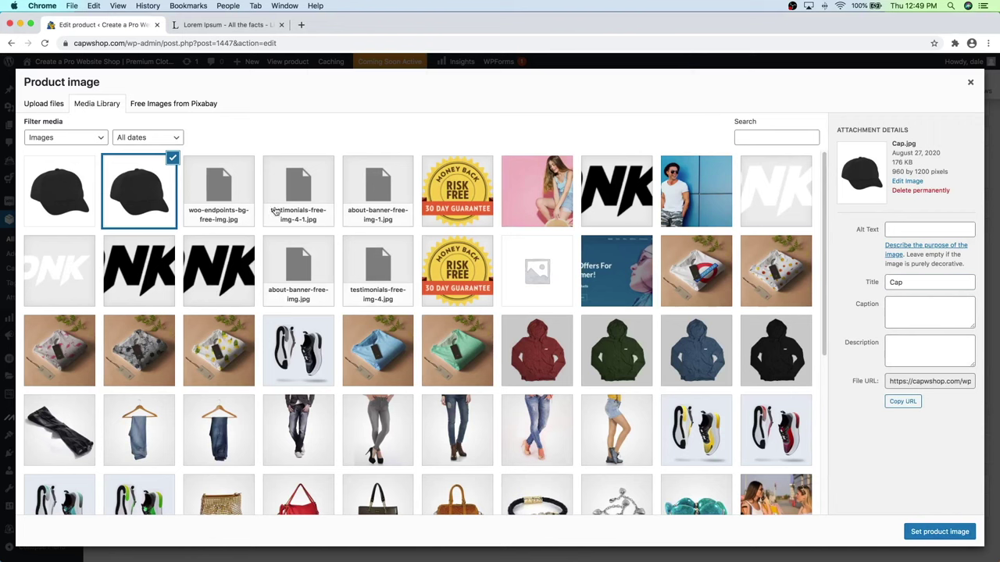
Give the cap image the alt text 'Cap' and set it as the product image
scroll(496, 307, "down", 1)
scroll(496, 308, "down", 8)
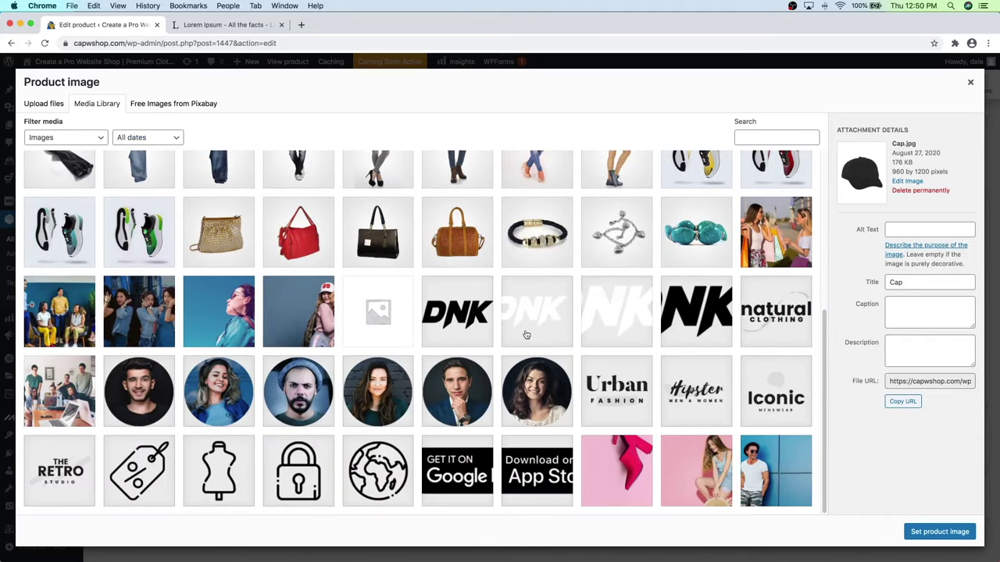
scroll(525, 334, "up", 8)
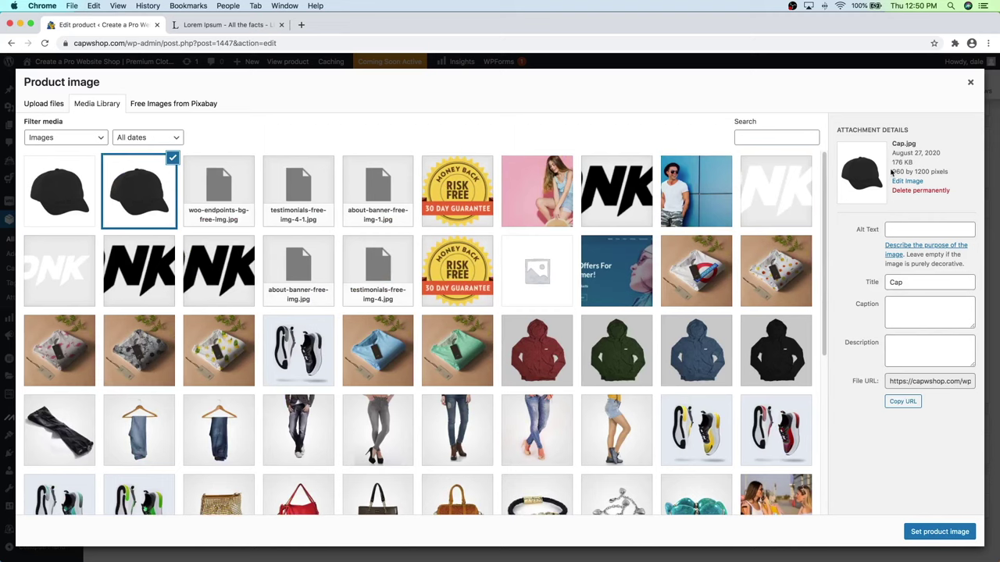
left_click_drag(894, 171, 927, 173)
left_click(929, 173)
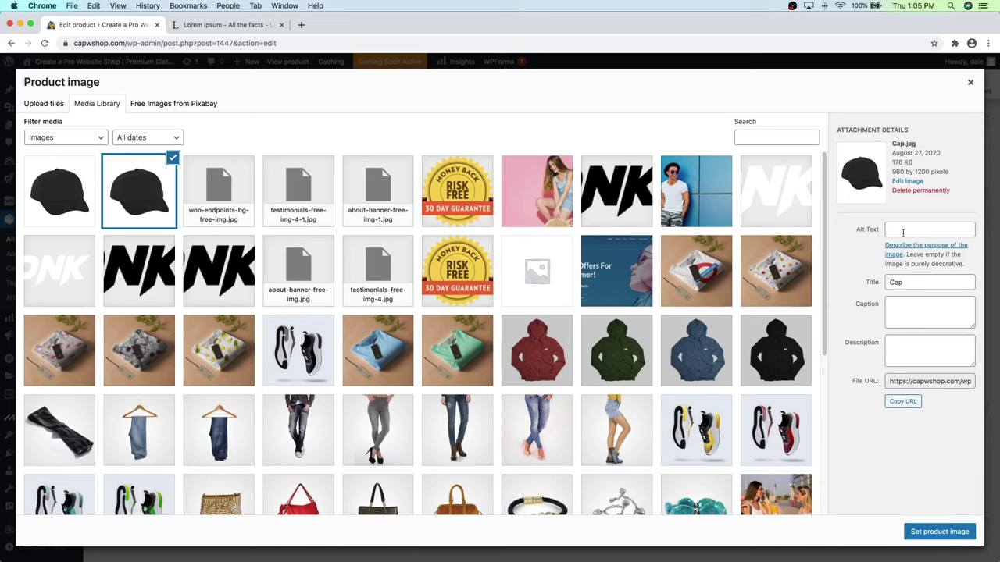
left_click(913, 229)
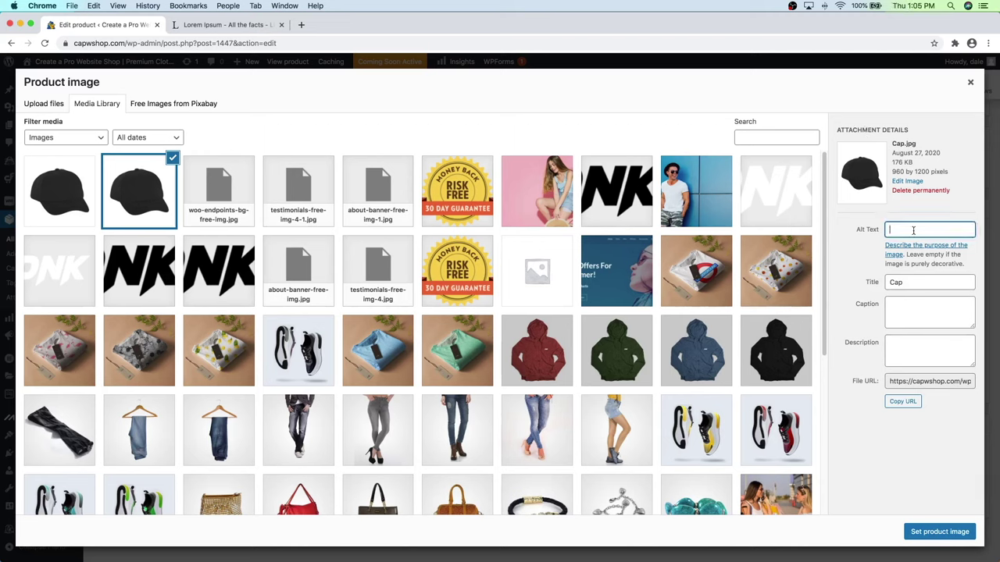
type("Cap")
left_click(940, 532)
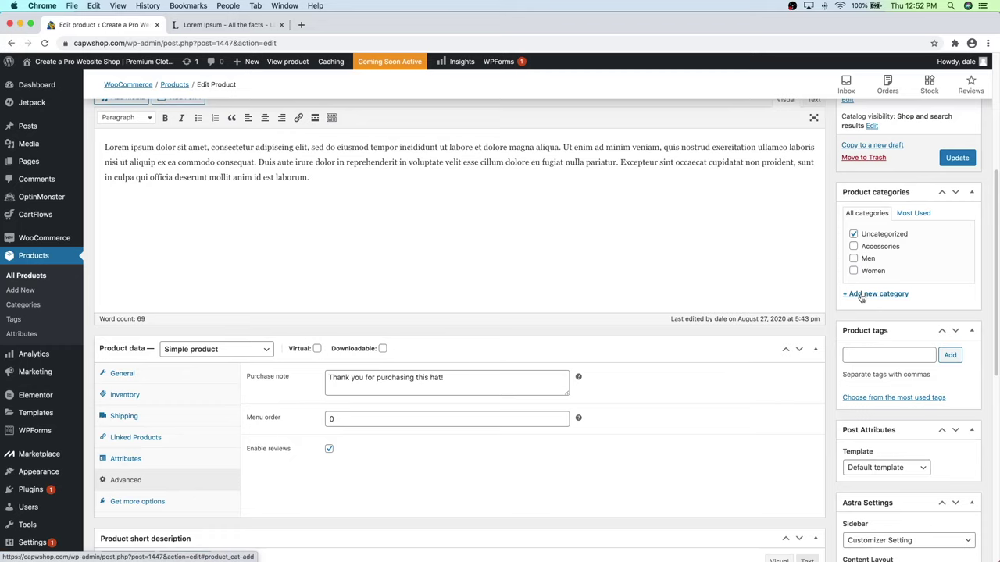
Add new Hats and Ball Caps categories to the hat and untick Uncategorized
left_click(861, 295)
type("Hats")
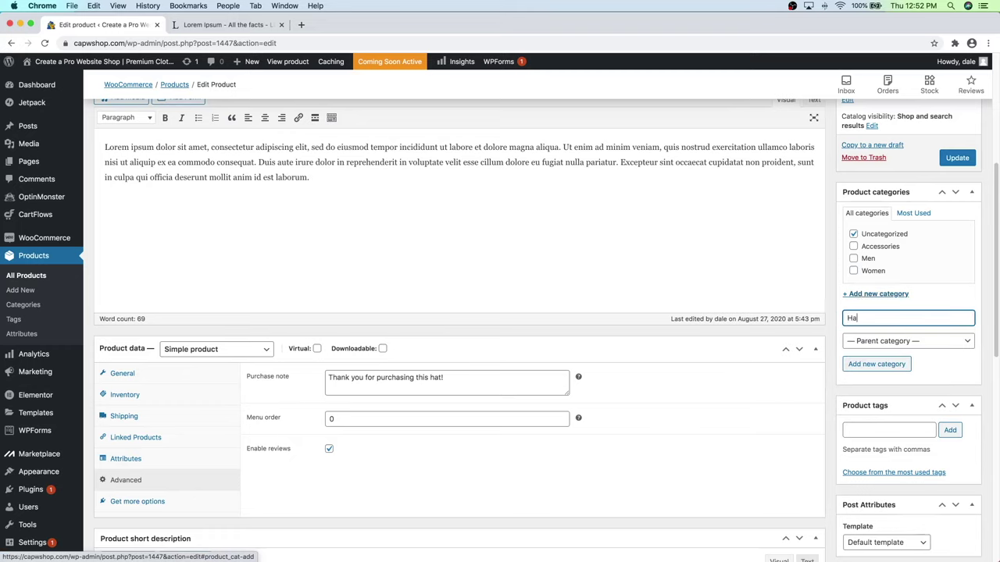
left_click(874, 366)
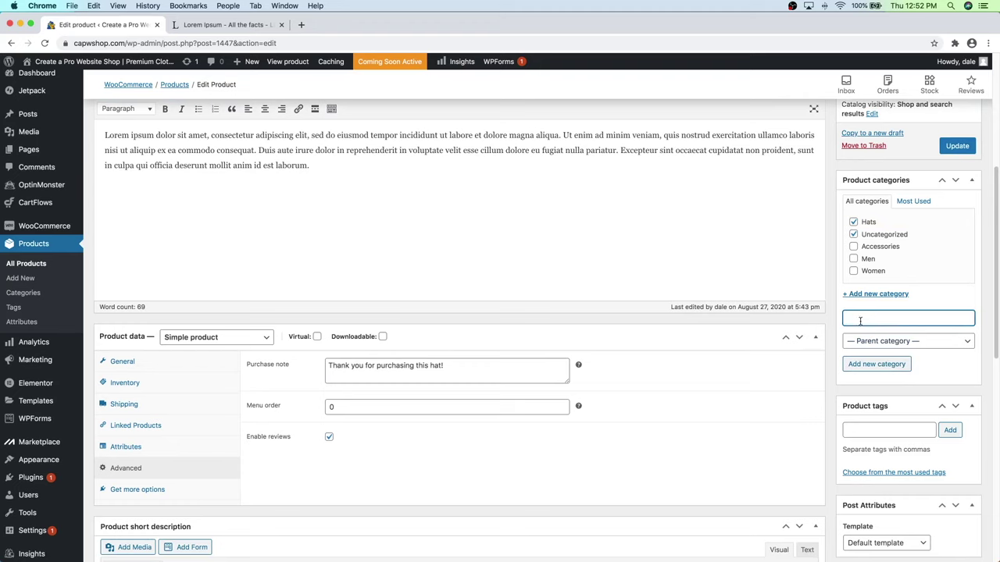
type("Ball Caps")
left_click(866, 365)
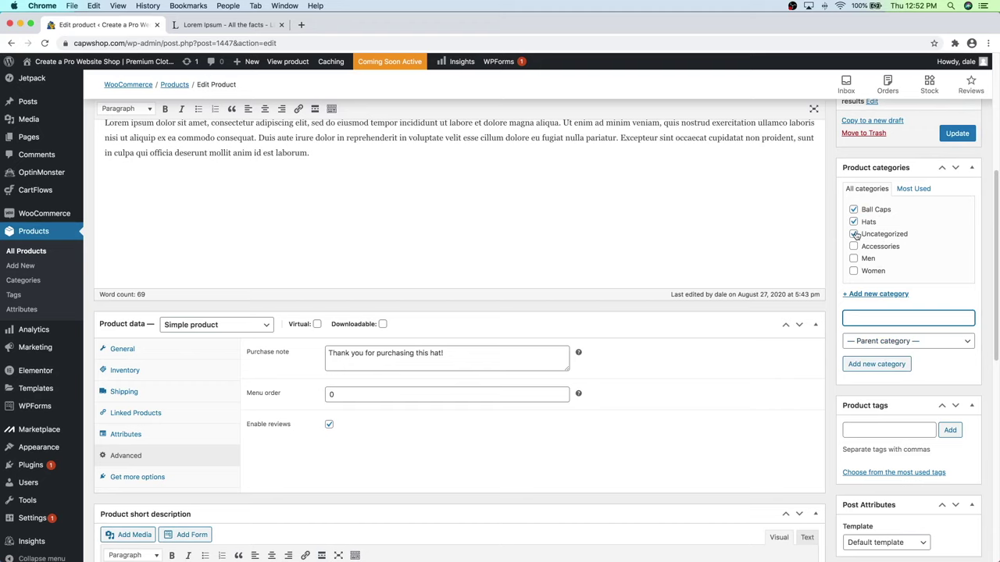
left_click(855, 234)
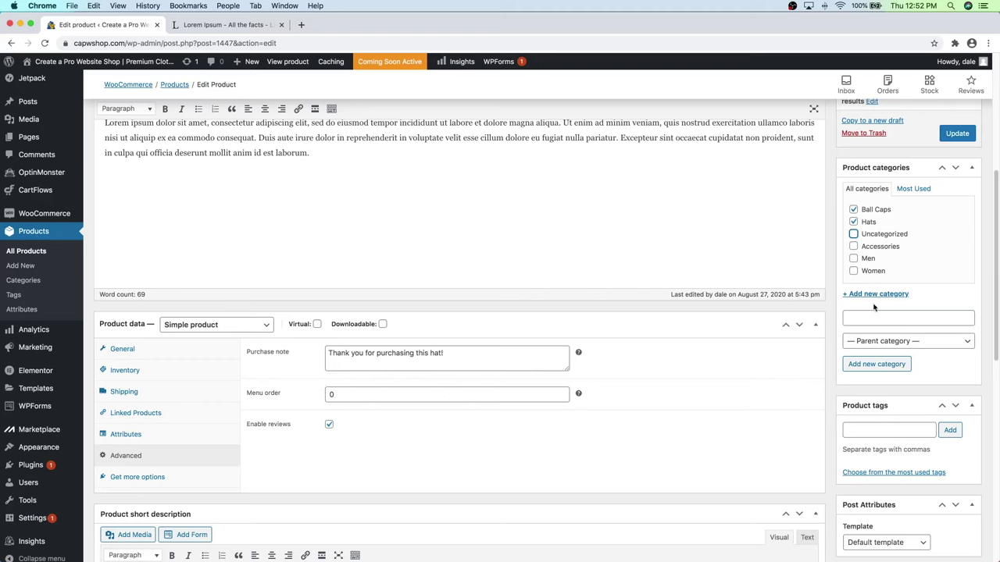
scroll(875, 305, "down", 2)
scroll(879, 345, "down", 3)
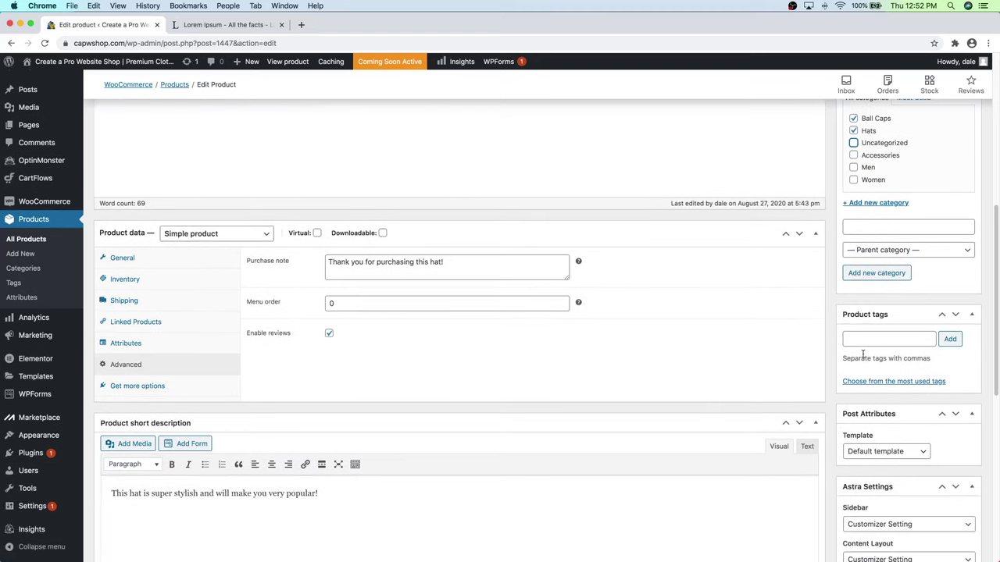
Tag the product with 'hat' and 'cap'
left_click(866, 336)
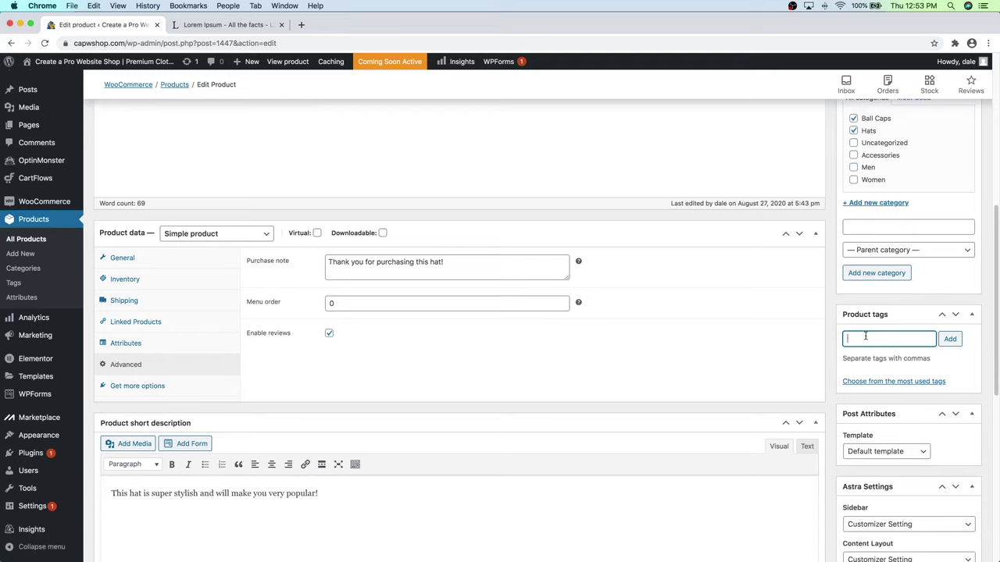
type("hat")
key("Return")
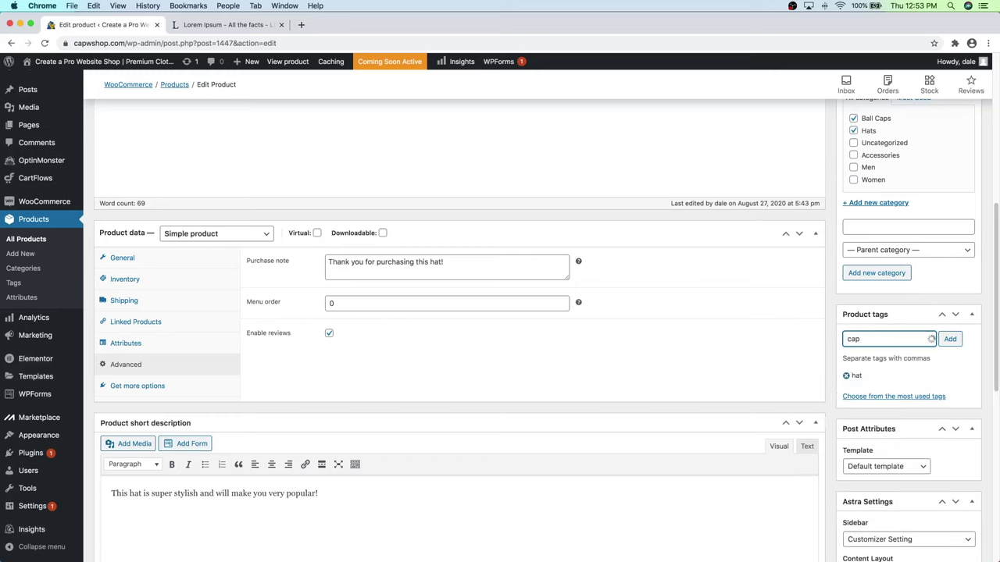
key("Return")
Save the CAPW Cap product with Update
scroll(831, 378, "up", 2)
scroll(831, 375, "up", 5)
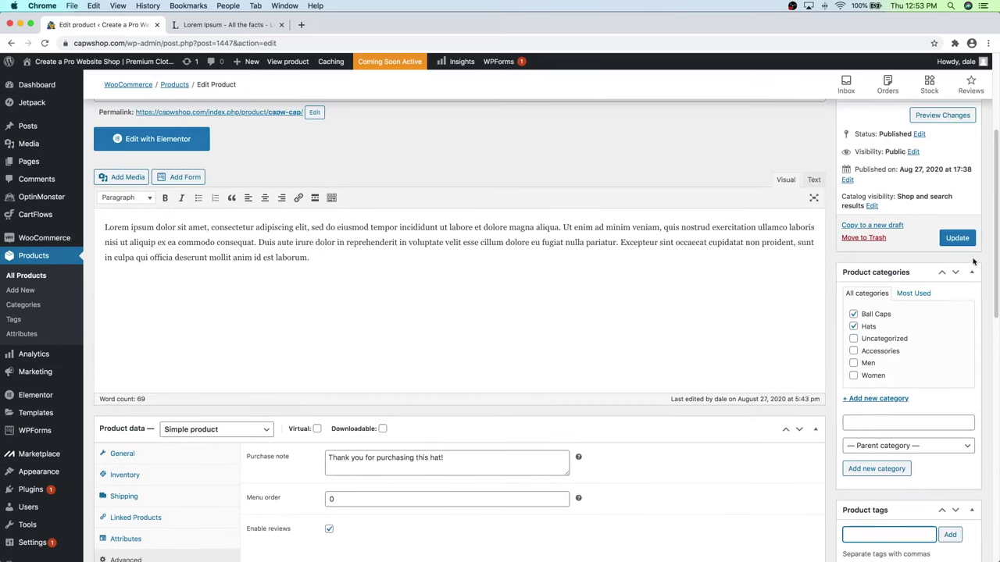
left_click(957, 239)
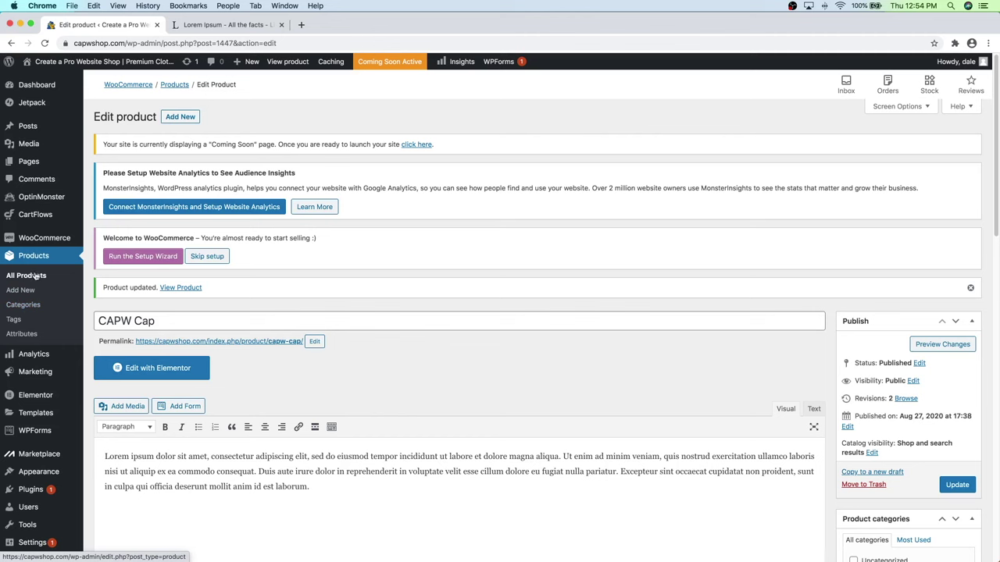
In Products > Categories, tick Men, Women and Accessories and apply the Delete bulk action
left_click(29, 307)
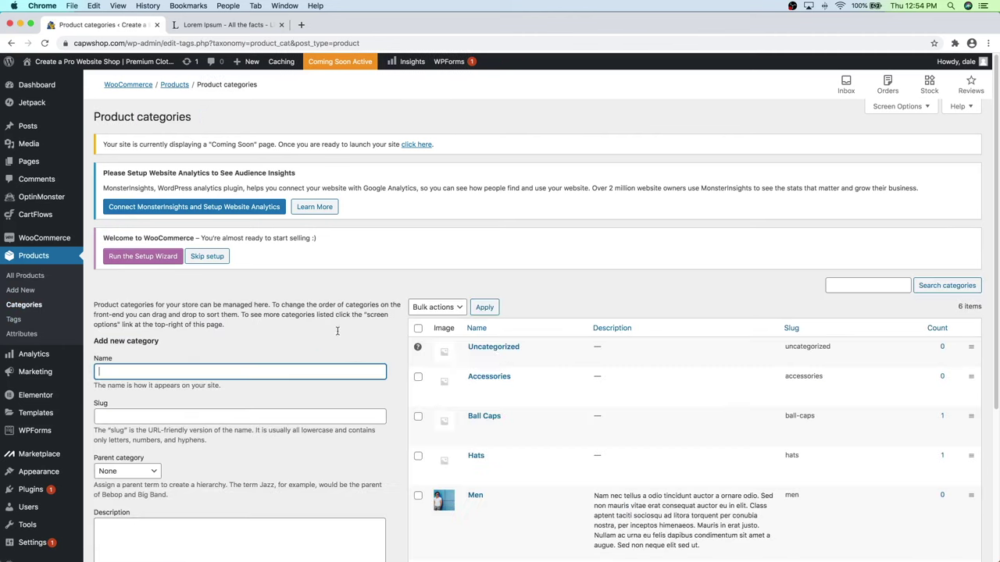
scroll(352, 328, "down", 1)
mouse_move(417, 320)
scroll(422, 320, "down", 4)
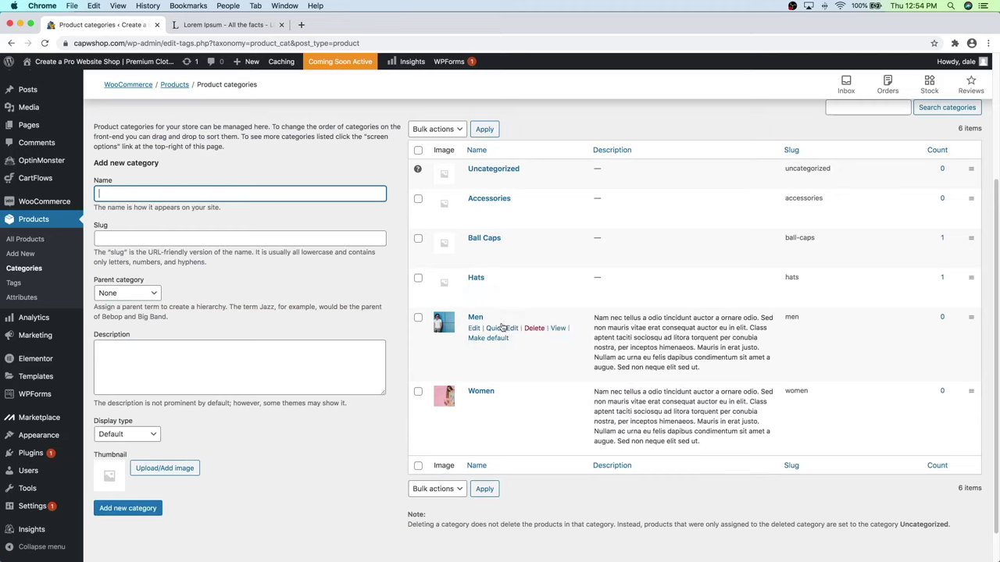
left_click(418, 318)
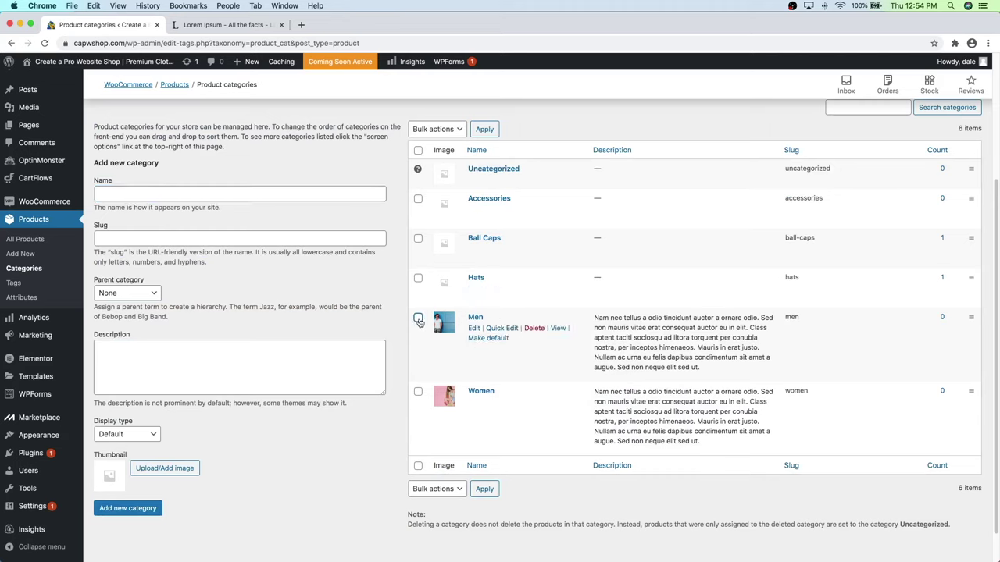
left_click(418, 394)
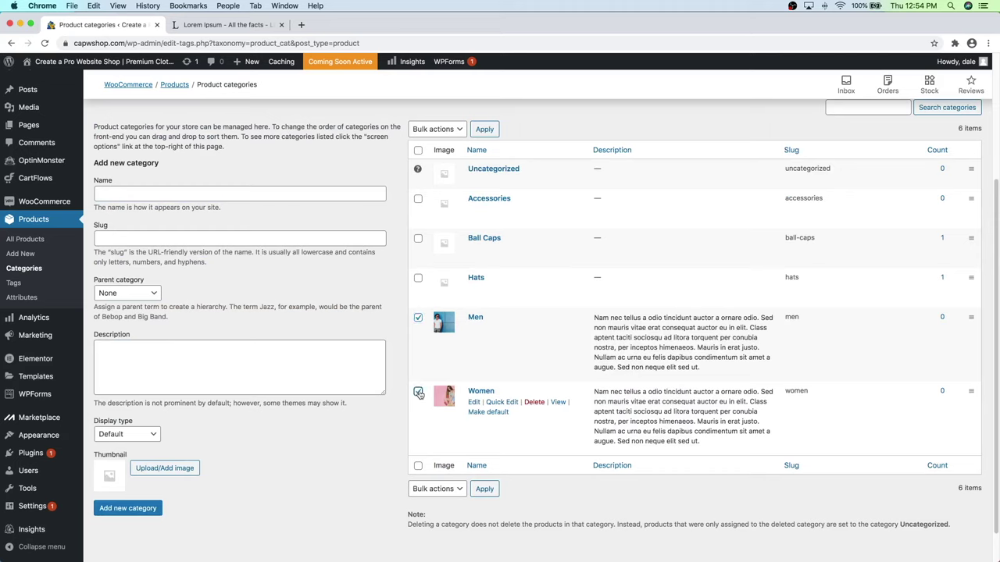
left_click(418, 200)
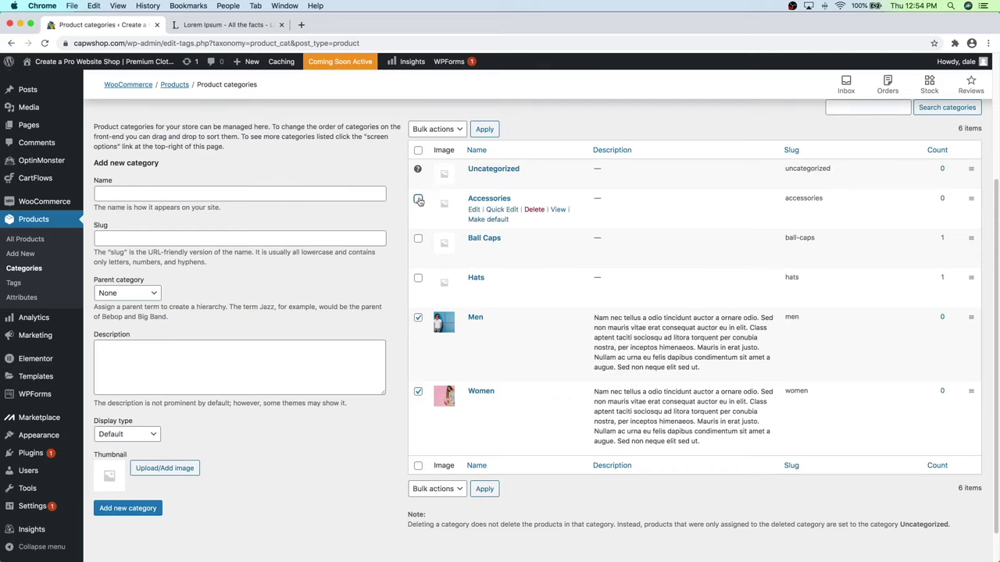
left_click(436, 129)
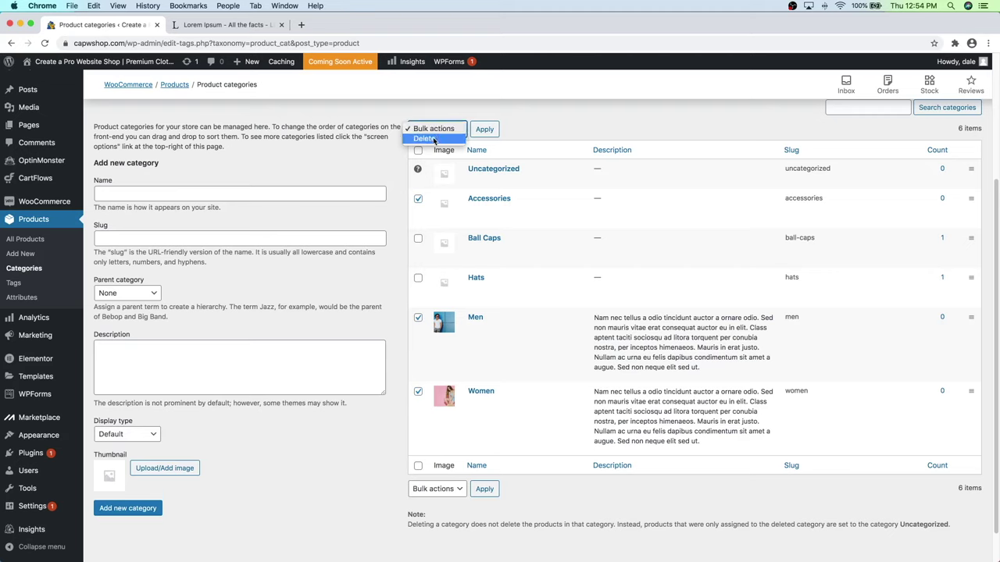
left_click(425, 139)
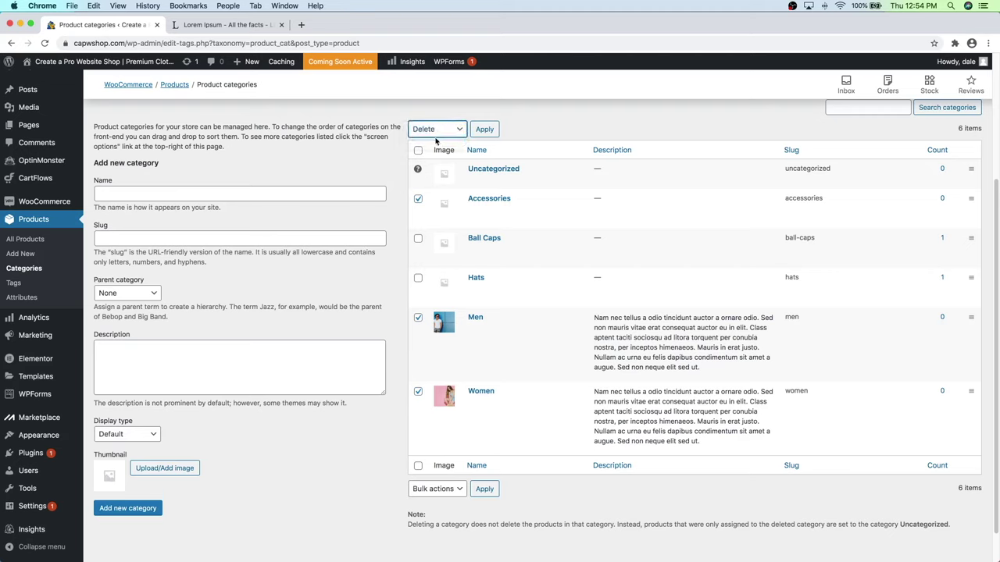
left_click(483, 130)
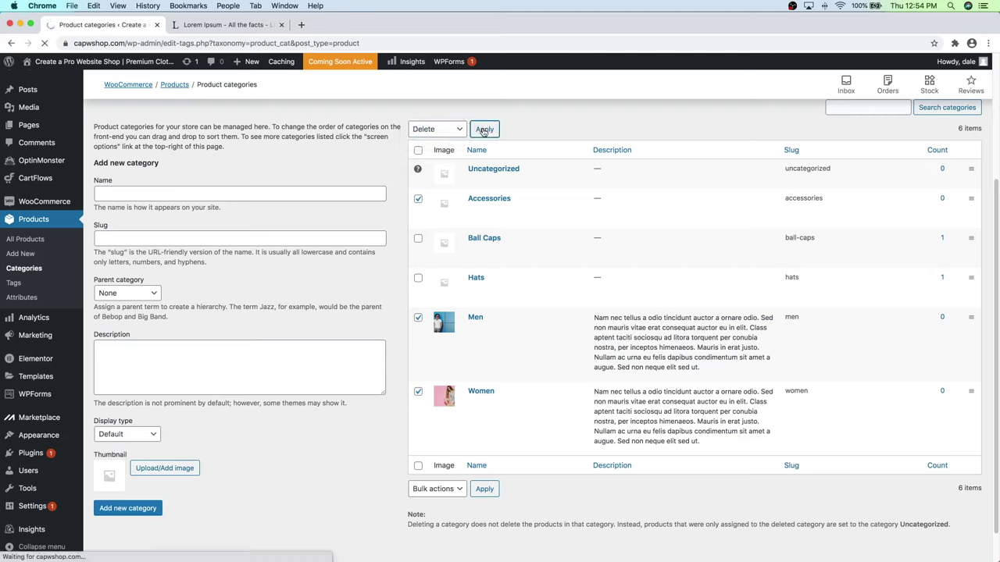
scroll(522, 223, "down", 3)
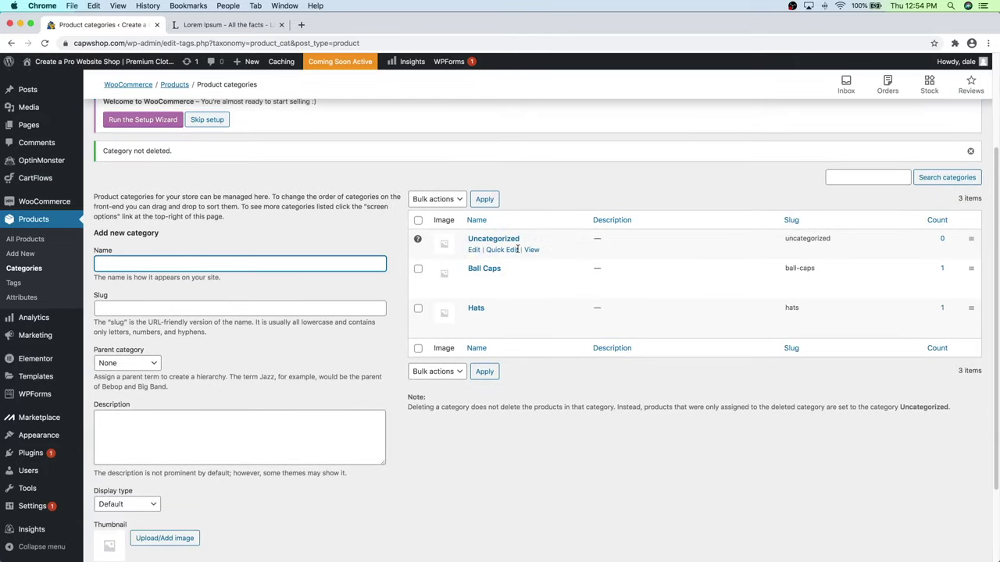
Set the Ball Caps category's parent to Hats
left_click(483, 270)
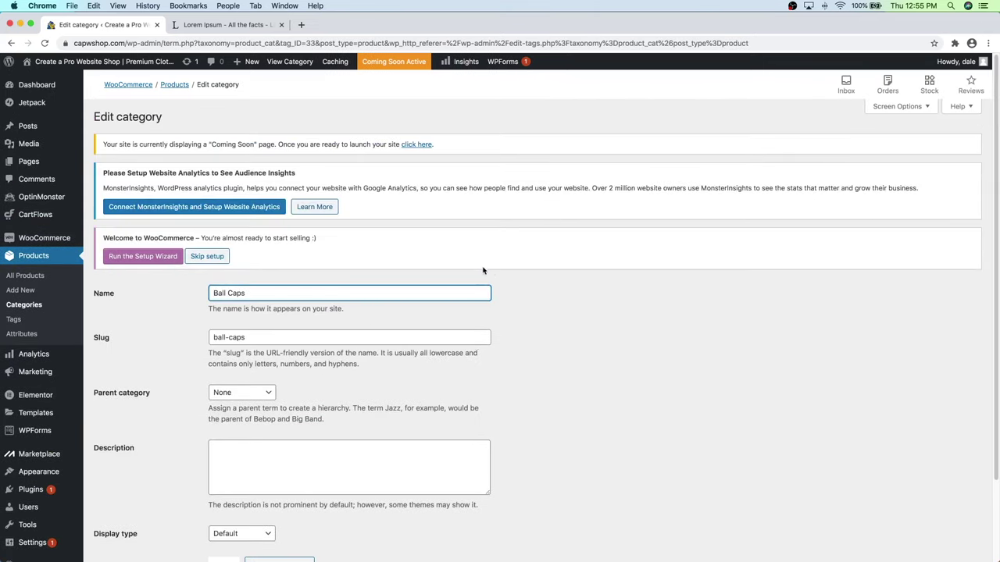
scroll(494, 270, "down", 3)
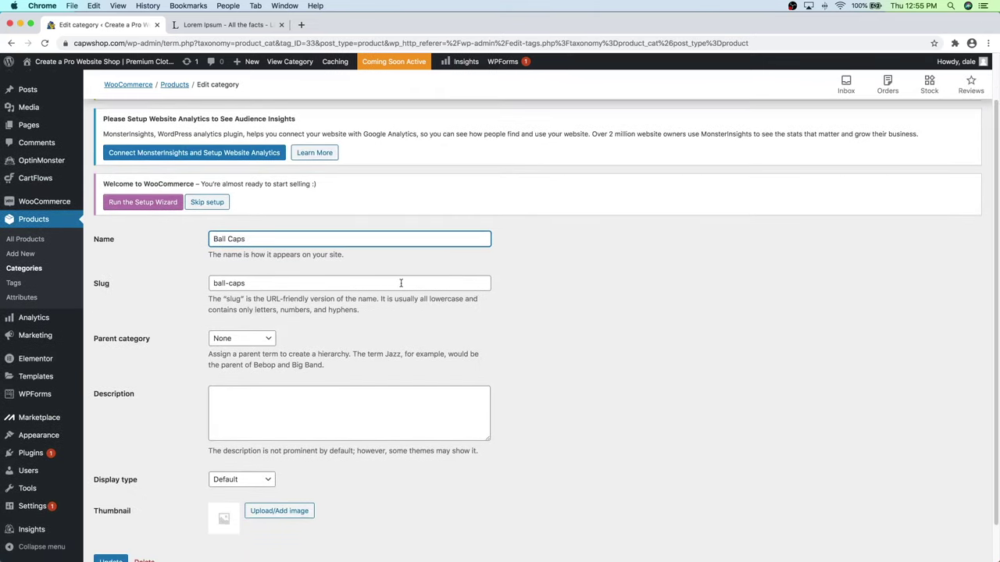
scroll(198, 324, "down", 1)
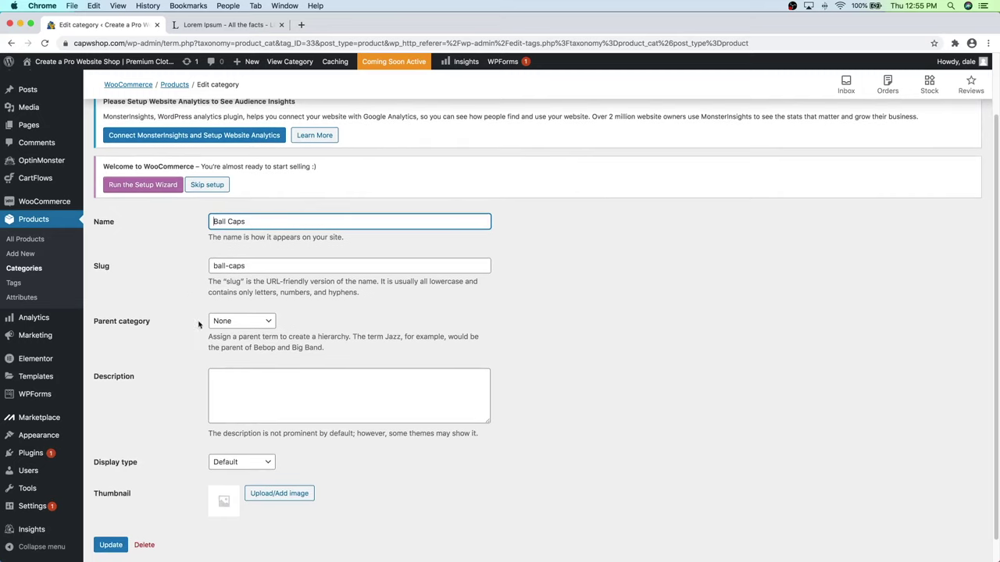
left_click(238, 322)
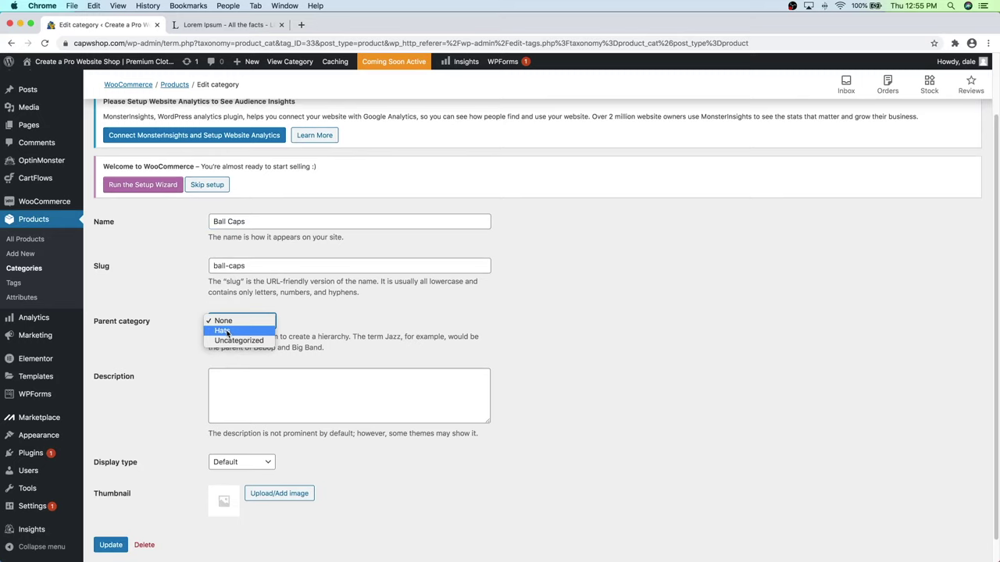
left_click(226, 332)
scroll(363, 340, "down", 2)
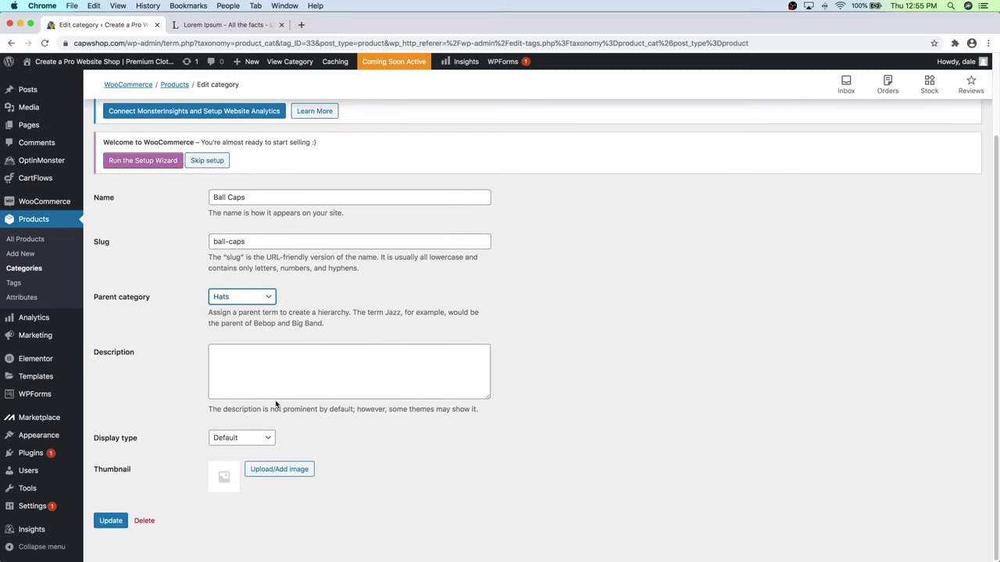
Give Ball Caps the Cap.jpg thumbnail, update it, and return to the categories list
left_click(260, 475)
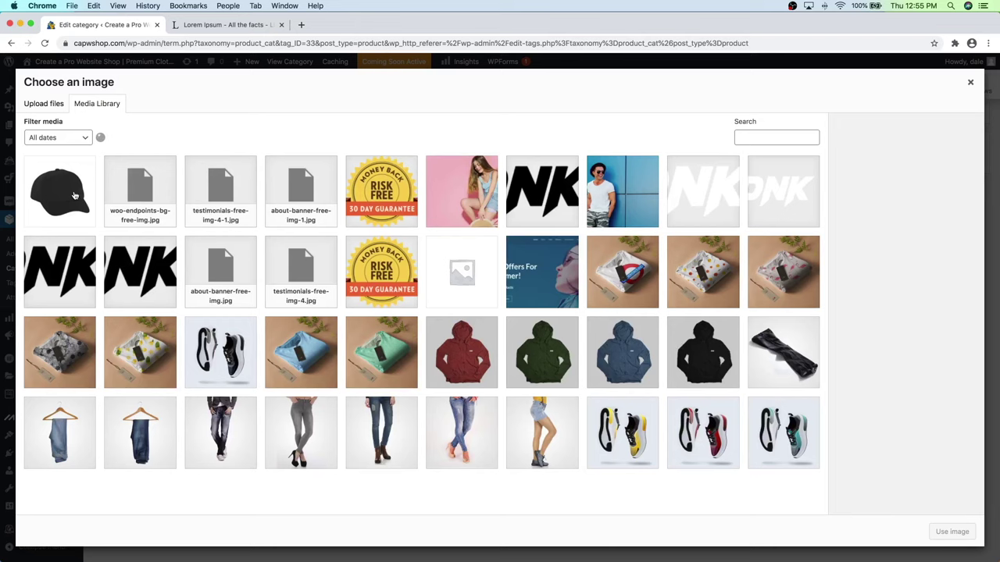
left_click(74, 195)
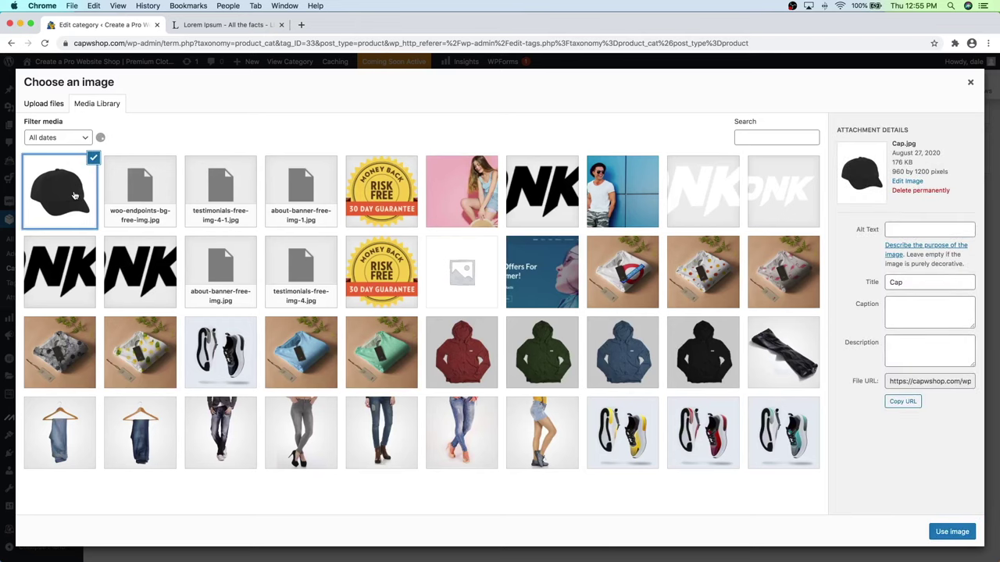
left_click(951, 532)
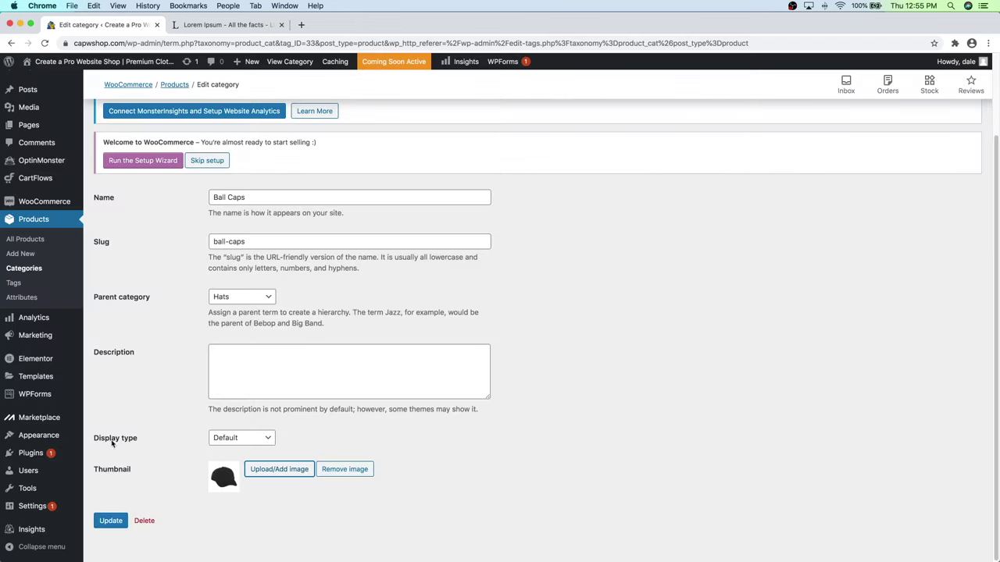
left_click(115, 525)
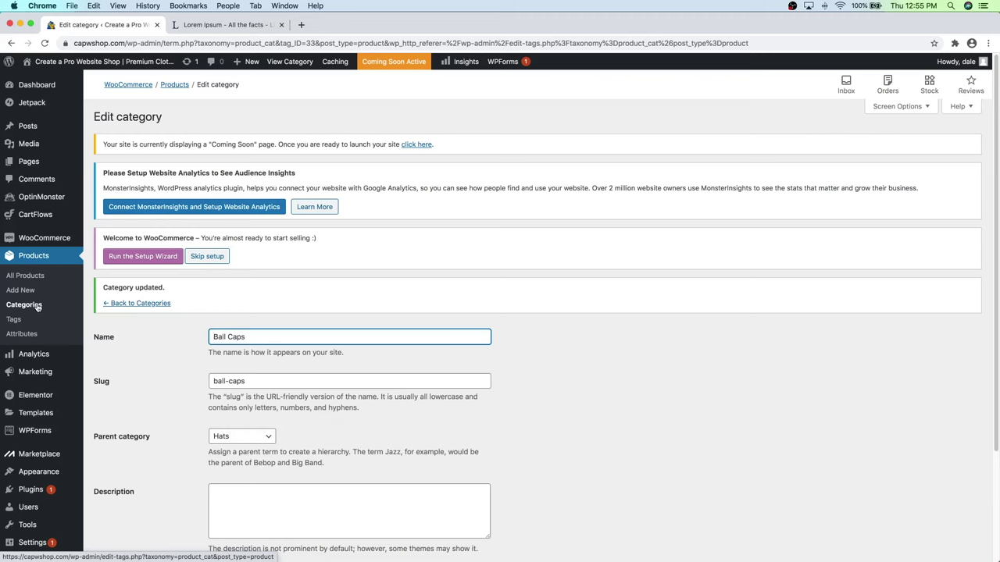
left_click(111, 305)
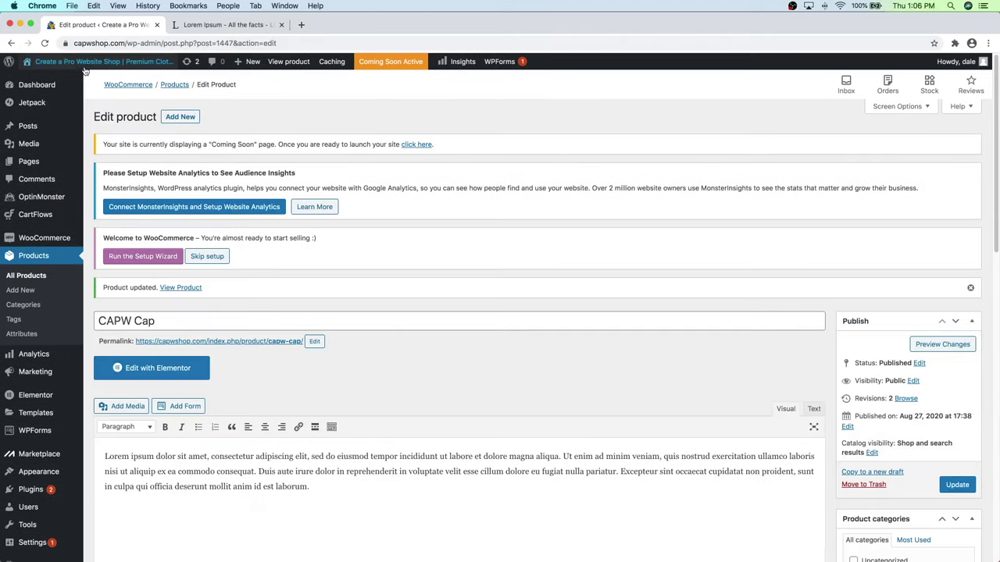
mouse_move(79, 62)
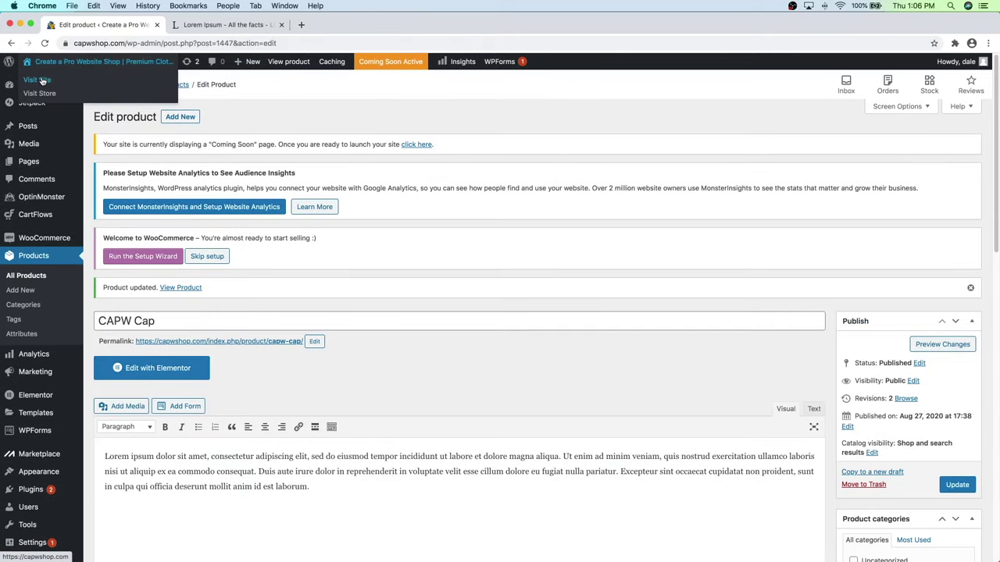
Open the live site in a new tab and go to its Store page
right_click(43, 81)
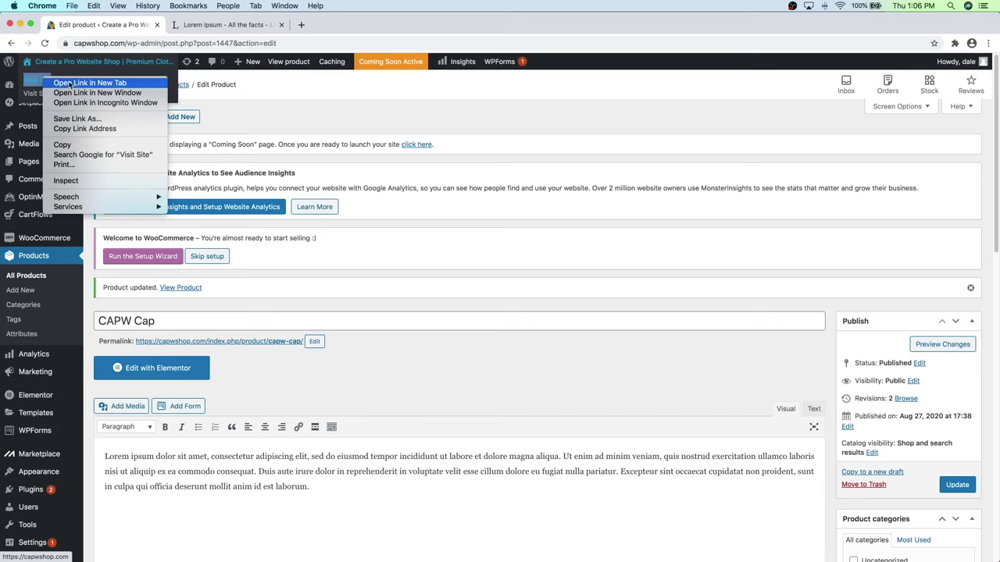
left_click(70, 83)
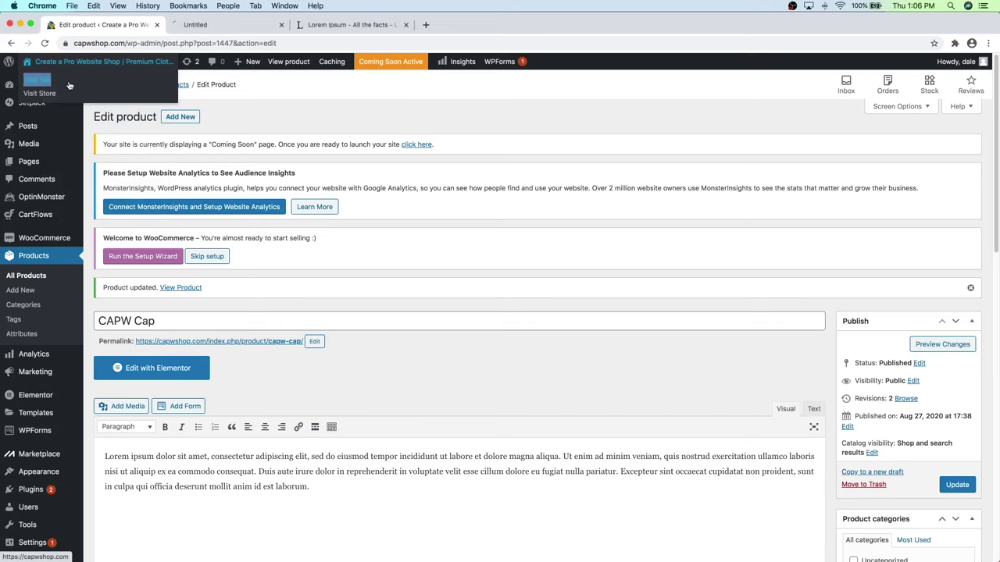
left_click(201, 26)
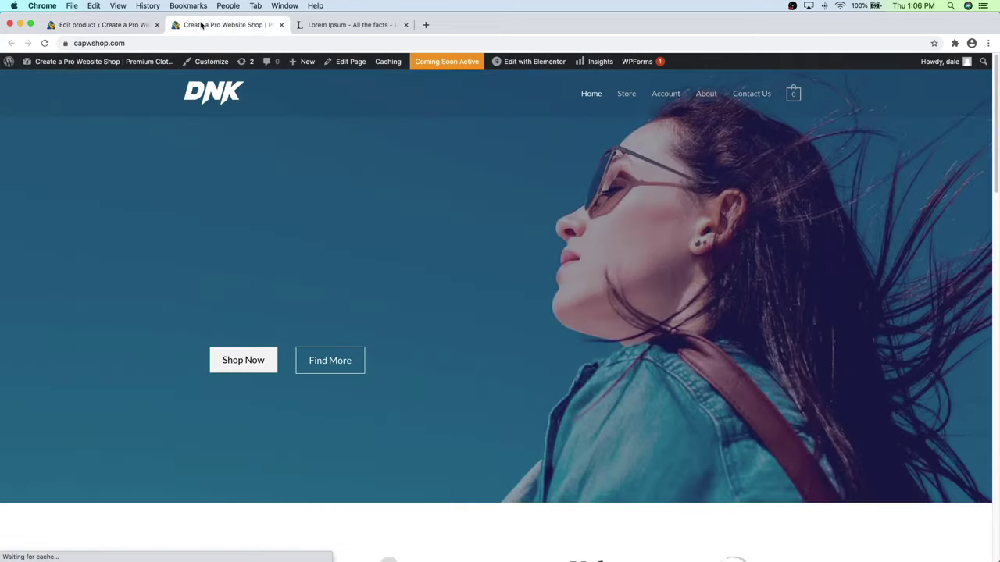
left_click(627, 94)
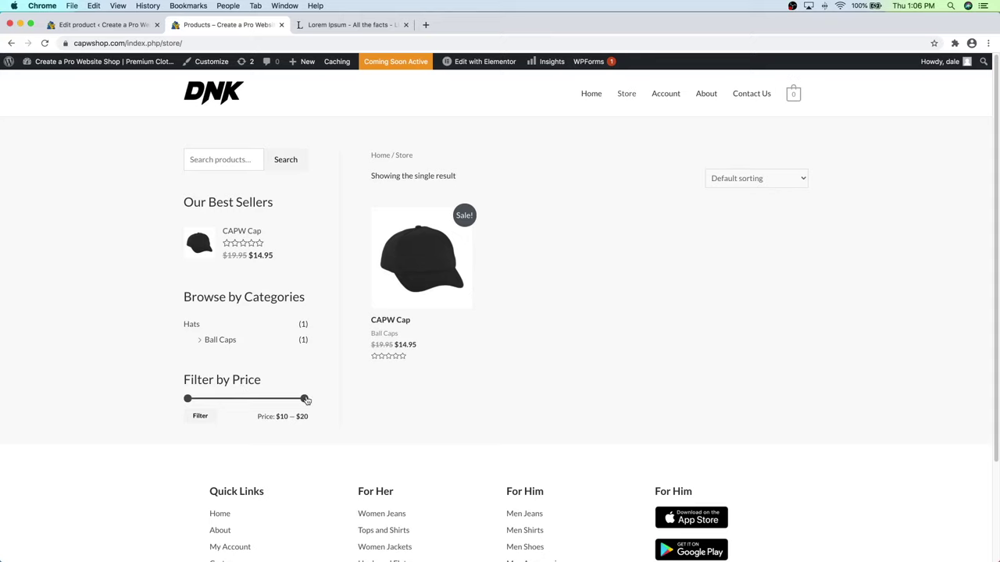
Try a $10 price filter, go back to Store, and open the Hats category
left_click_drag(305, 399, 189, 400)
left_click(206, 415)
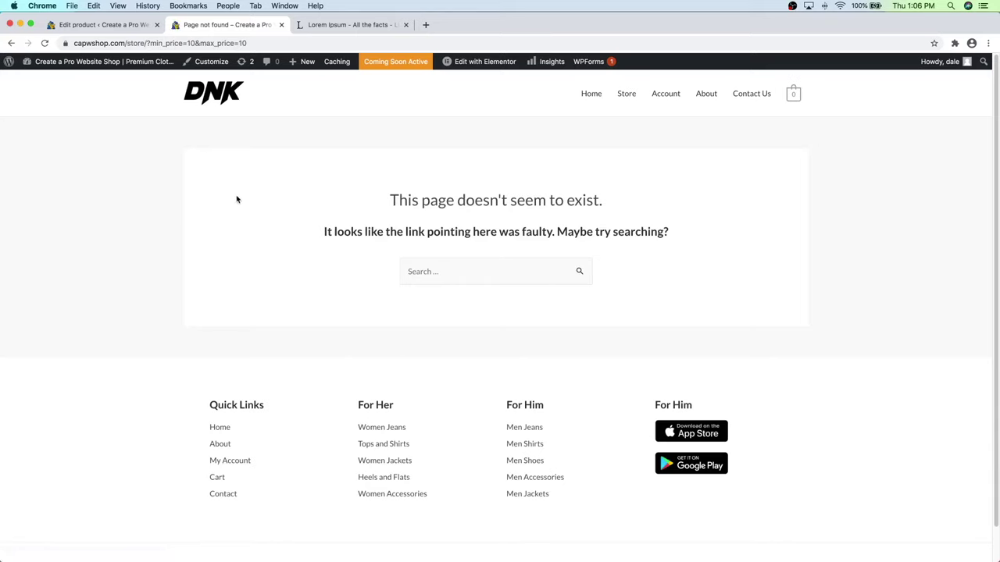
left_click(12, 44)
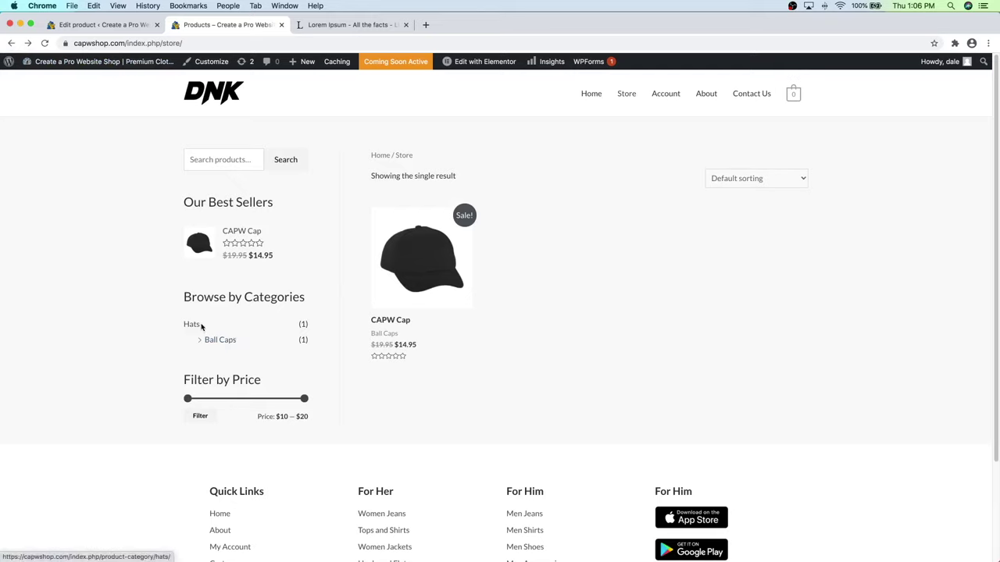
left_click(191, 325)
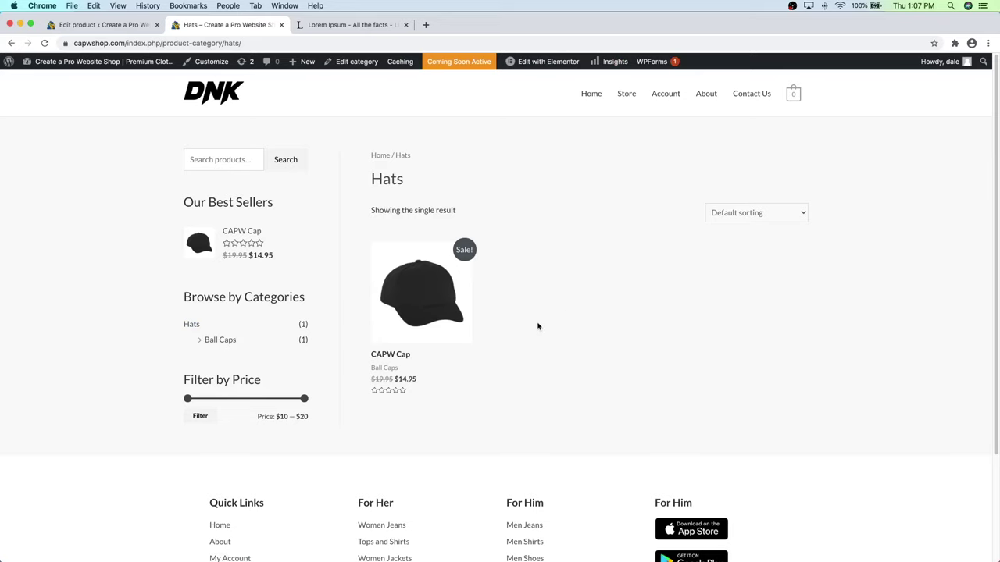
Open the CAPW Cap page and add 3 caps to the cart
scroll(536, 325, "down", 1)
left_click(431, 299)
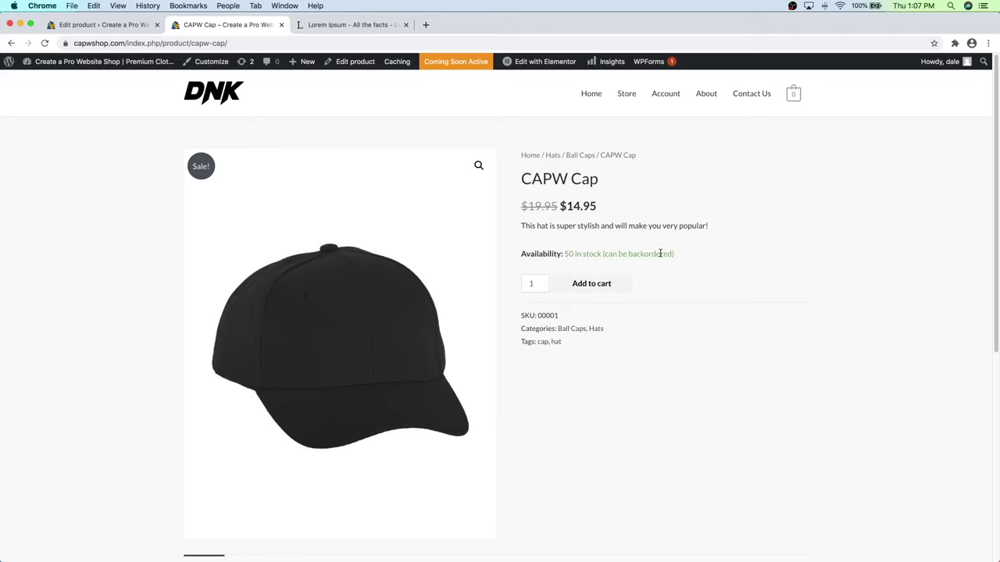
left_click(543, 281)
left_click_drag(550, 227, 563, 344)
left_click(550, 228)
left_click(591, 283)
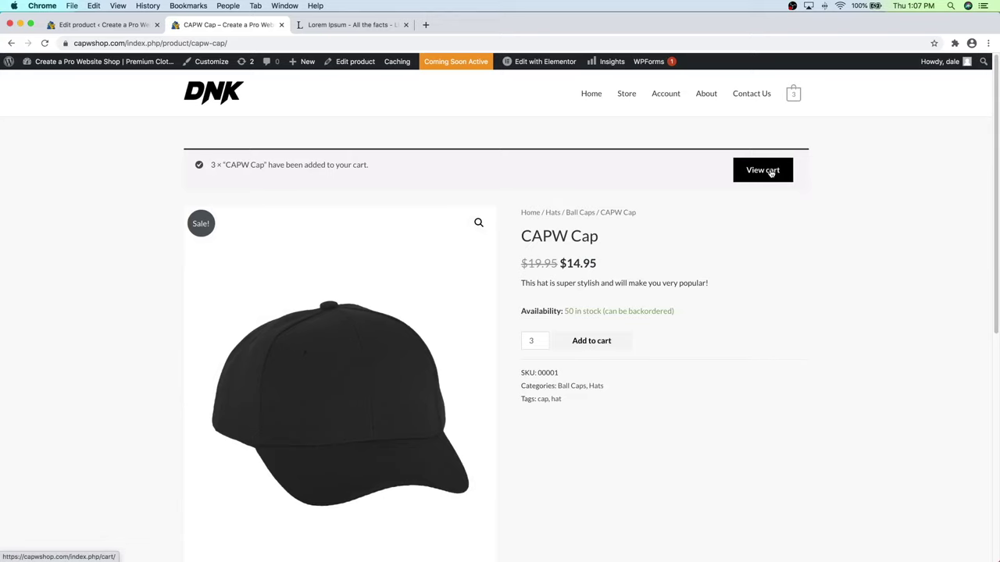
Check the cart, then view the cap's empty Reviews (0) tab
left_click(770, 172)
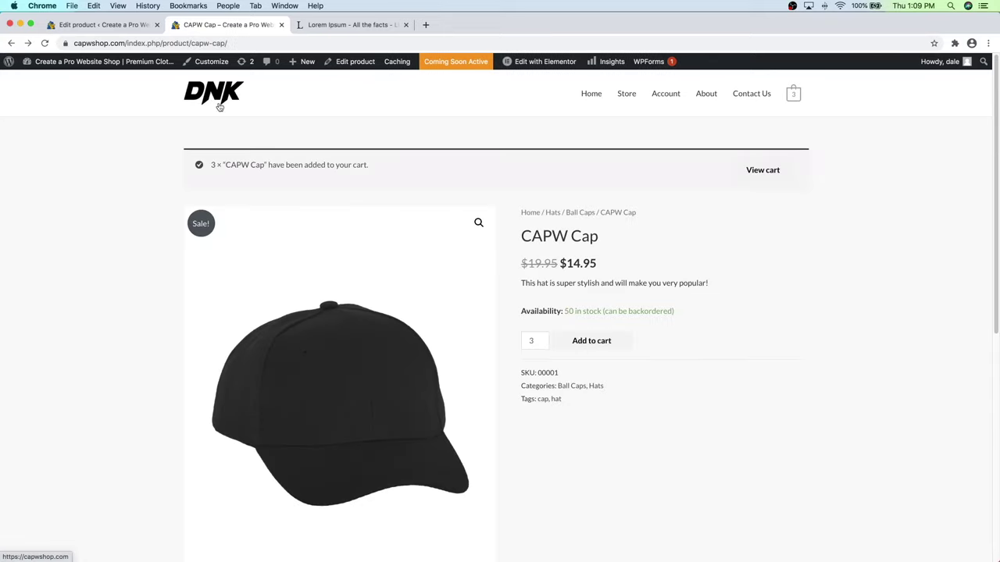
scroll(424, 232, "down", 5)
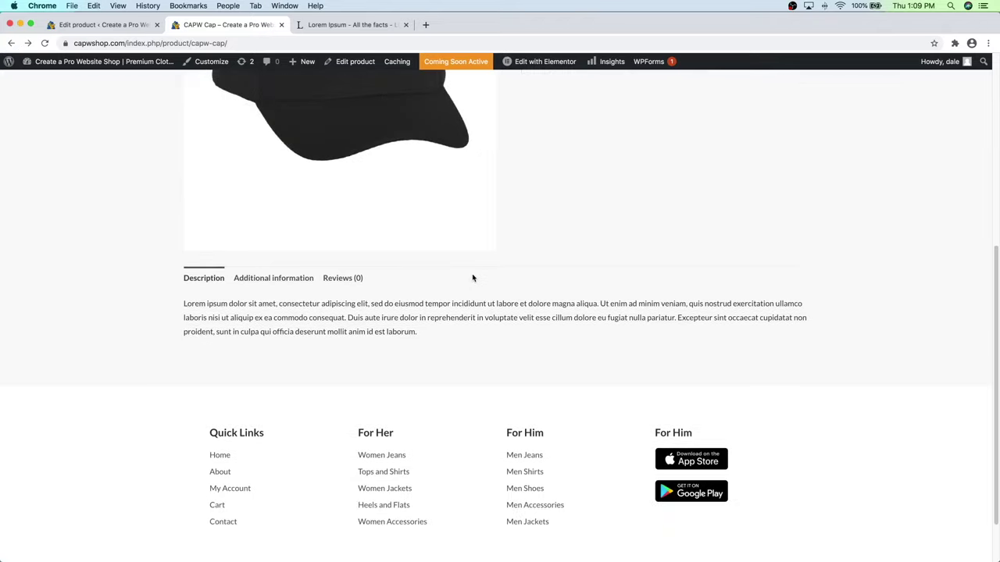
left_click(341, 280)
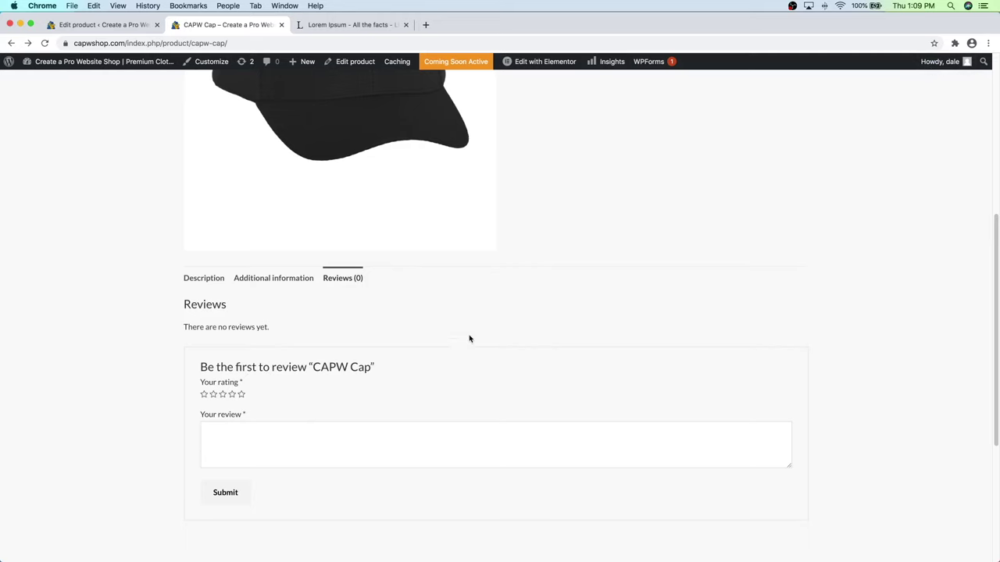
scroll(301, 349, "up", 1)
scroll(301, 349, "up", 5)
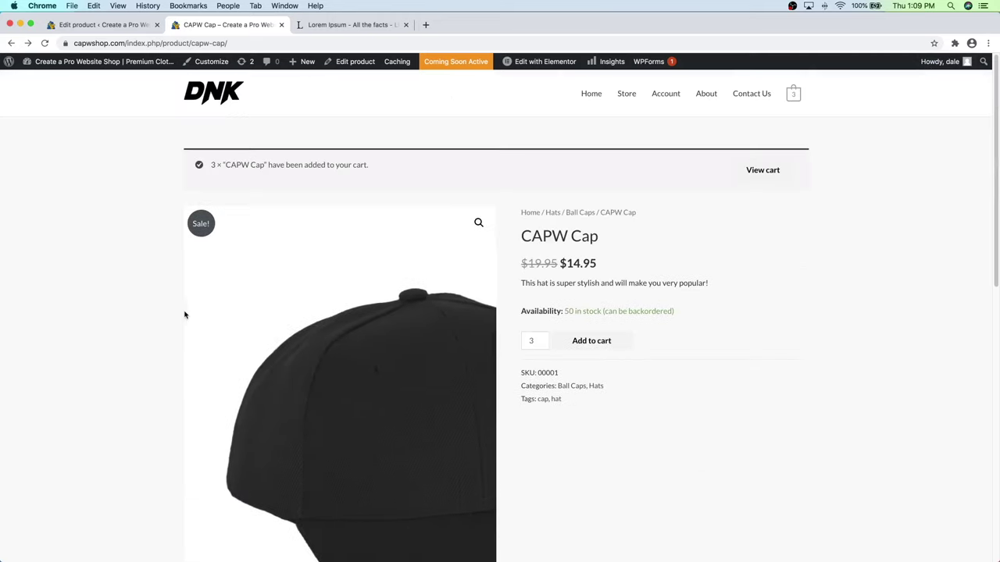
Return to the admin Dashboard and close the Edit product tab
mouse_move(112, 62)
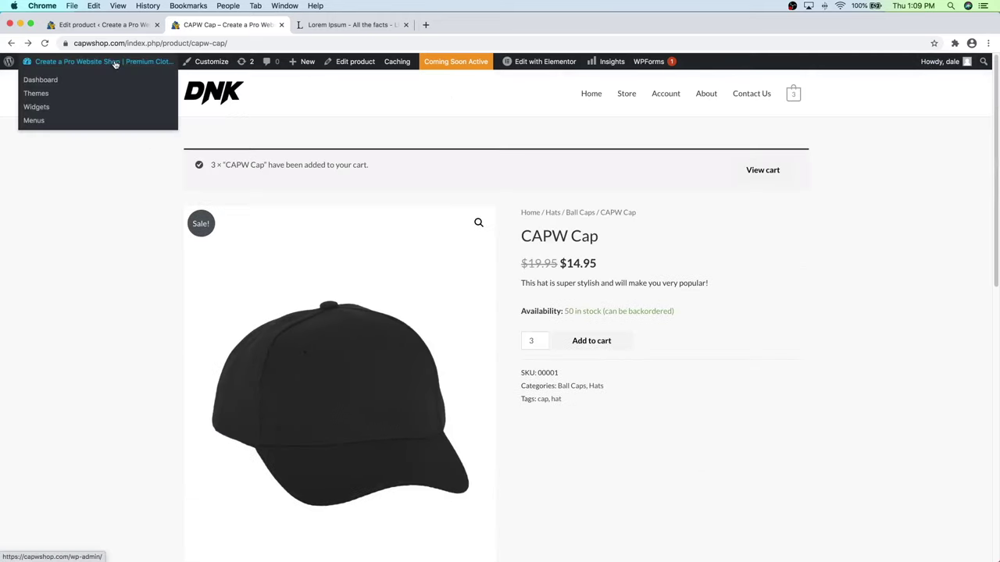
left_click(63, 82)
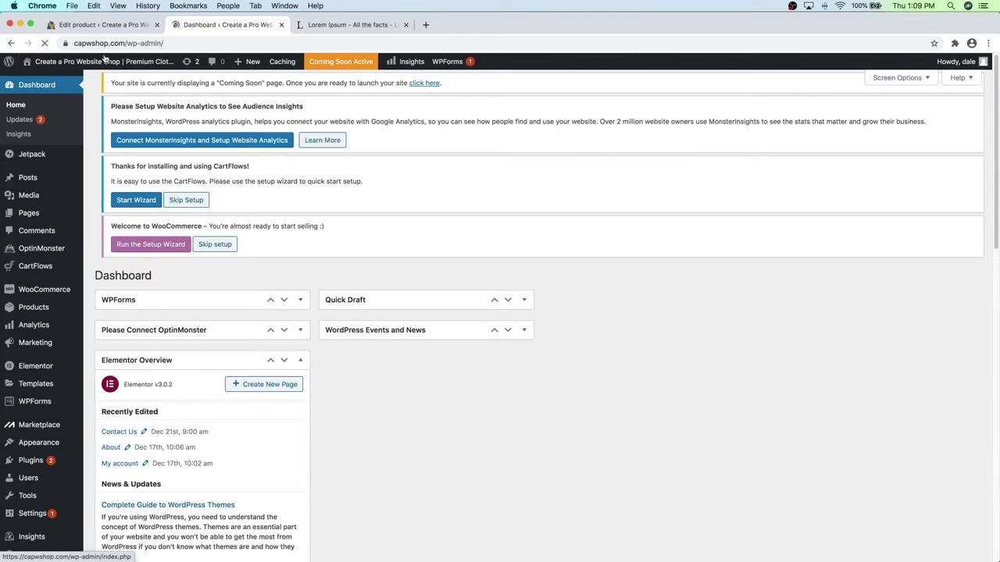
left_click(157, 25)
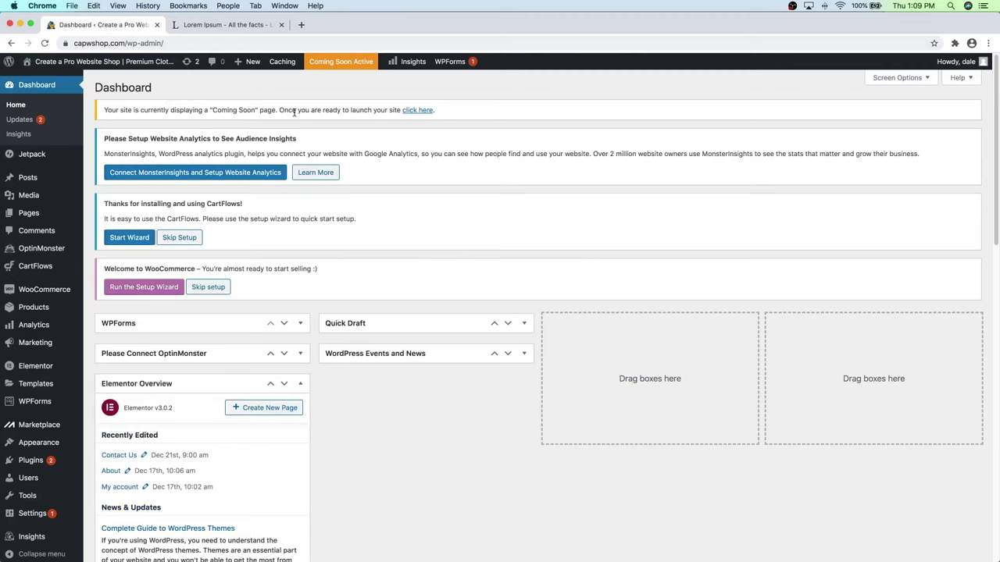
Launch the site out of Coming Soon mode from the Dashboard notice
left_click(417, 111)
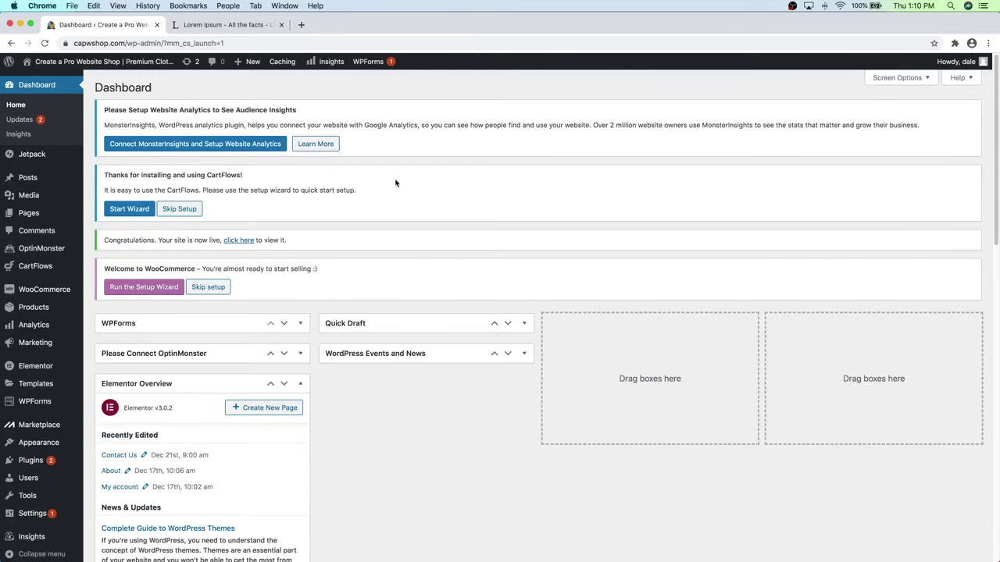
key("super+shift+n")
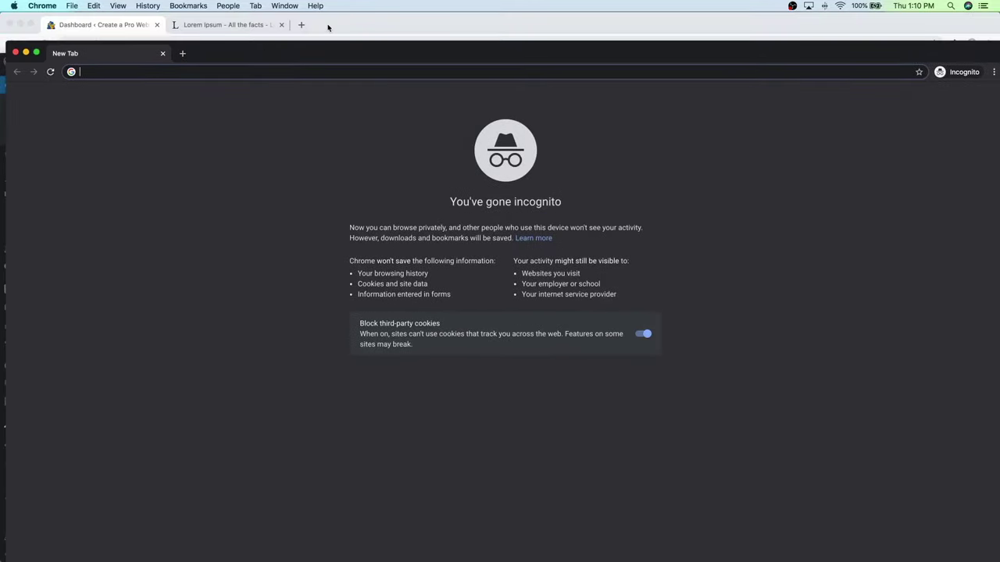
key("super+w")
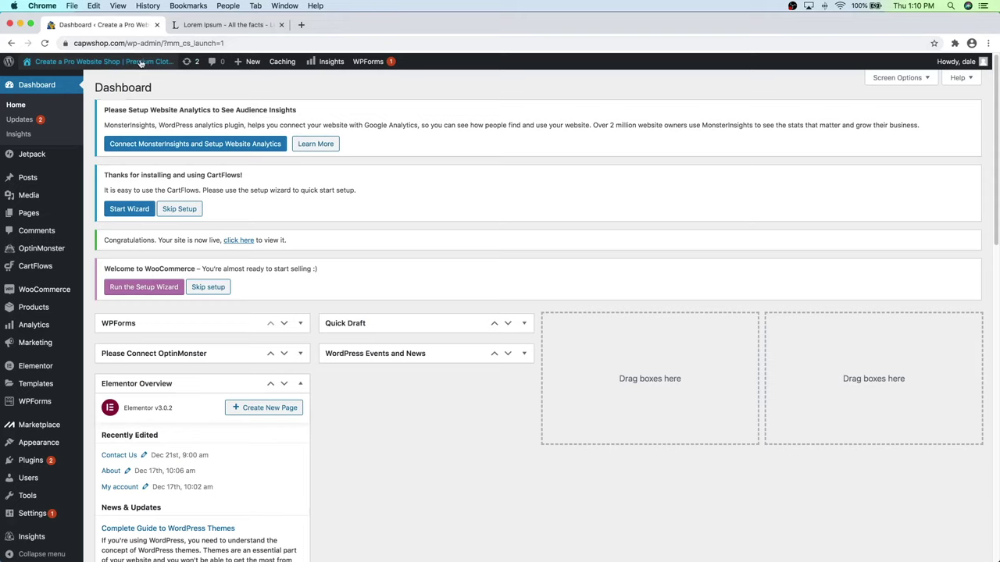
Visit the store and open the CAPW Cap product page
mouse_move(111, 71)
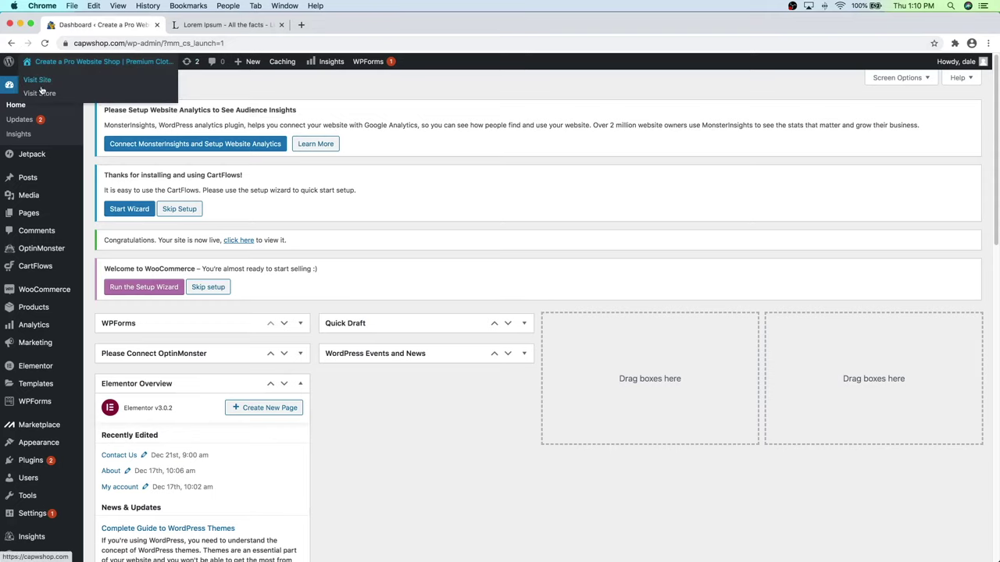
left_click(41, 93)
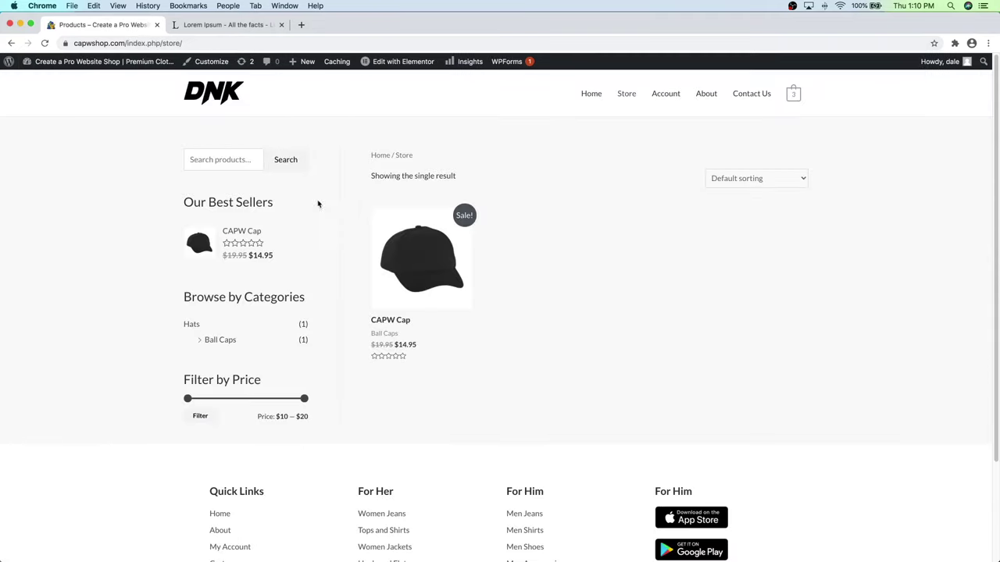
left_click(422, 250)
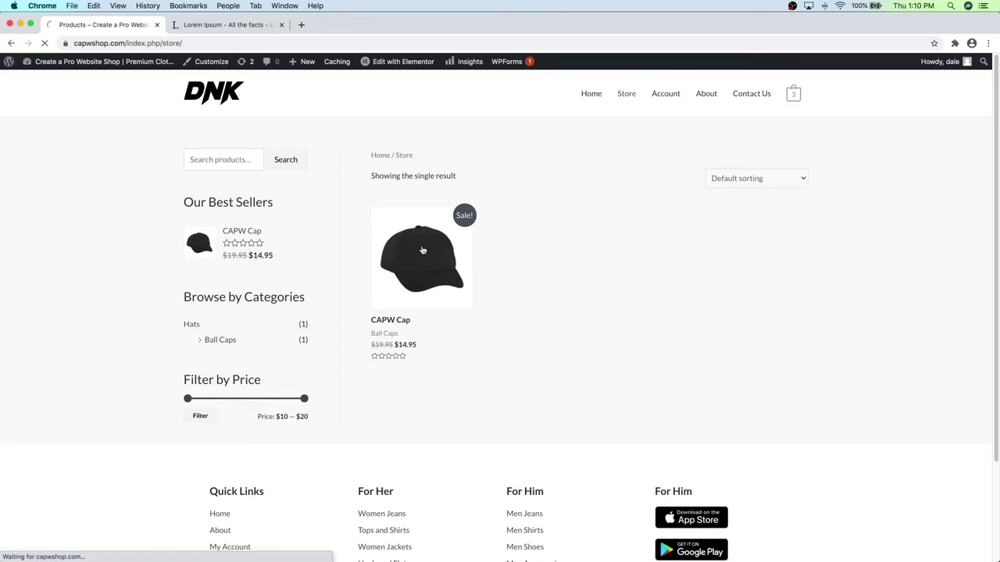
Copy the CAPW Cap page URL and load it in a new incognito window
left_click(196, 44)
key("super+c")
right_click(196, 43)
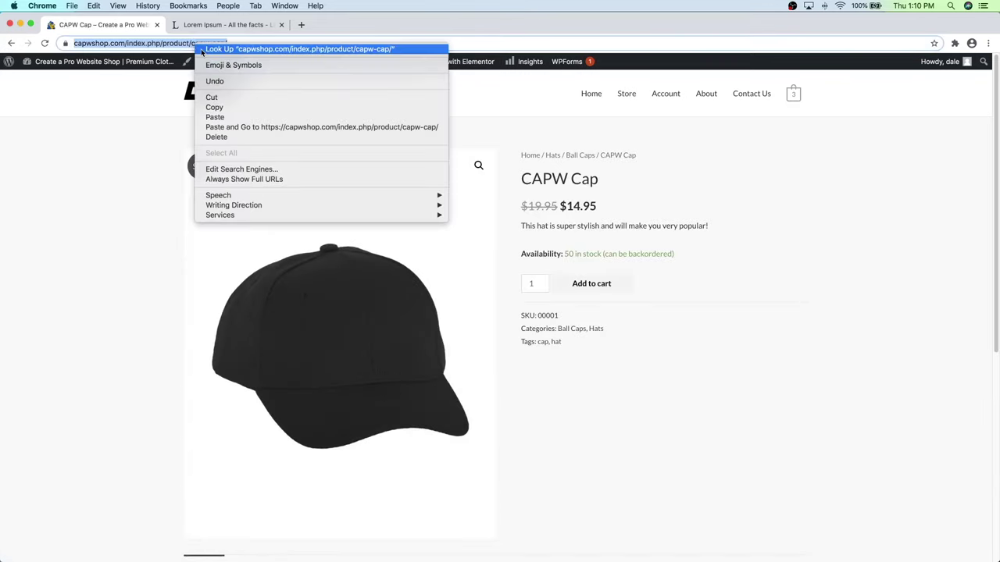
left_click(215, 107)
key("super+shift+n")
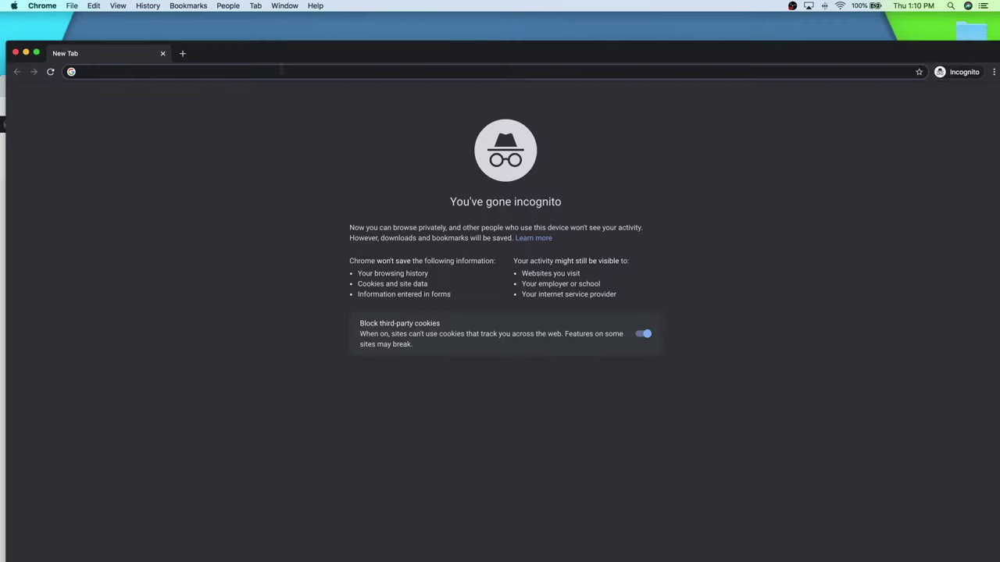
right_click(261, 74)
left_click(285, 130)
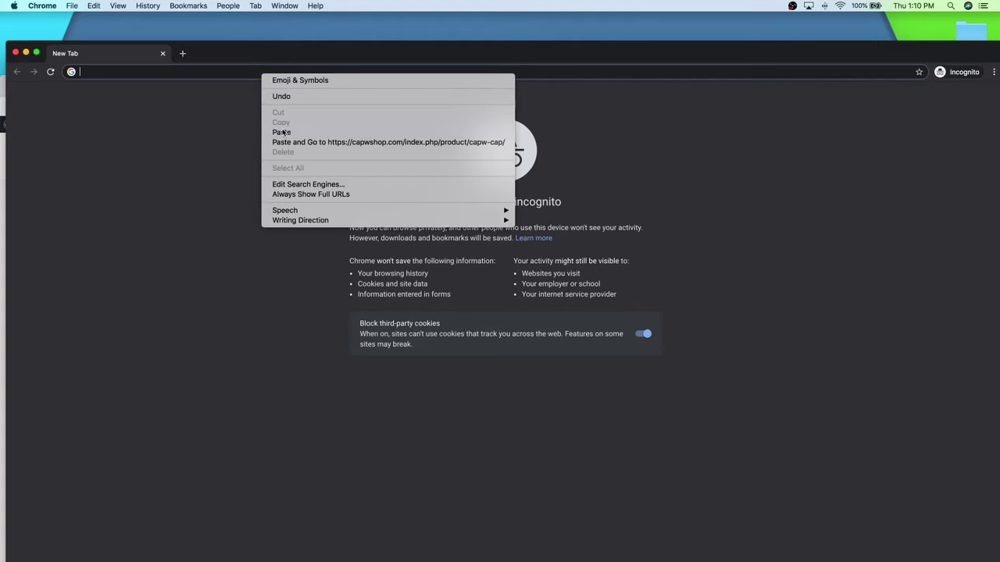
key("Return")
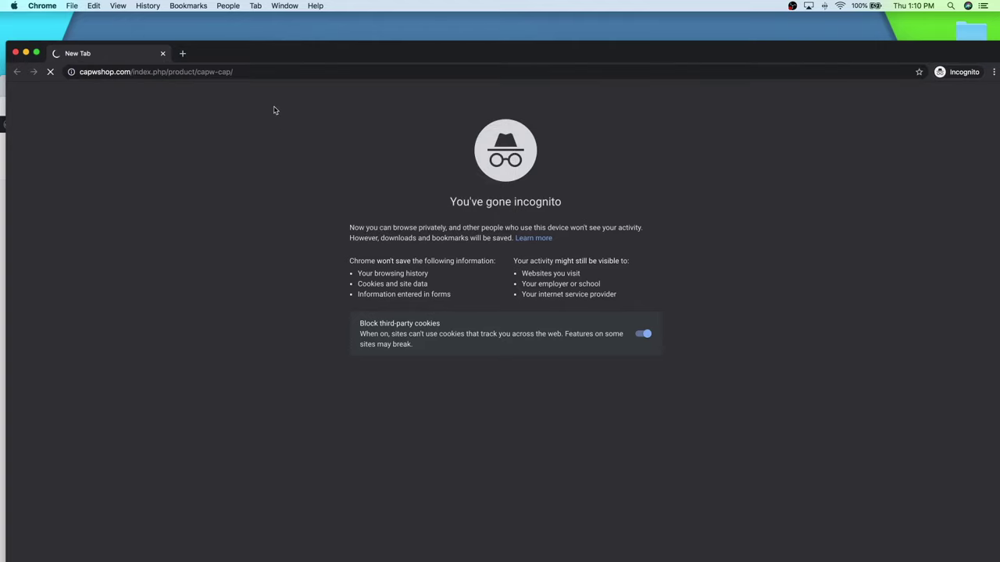
left_click_drag(273, 54, 271, 23)
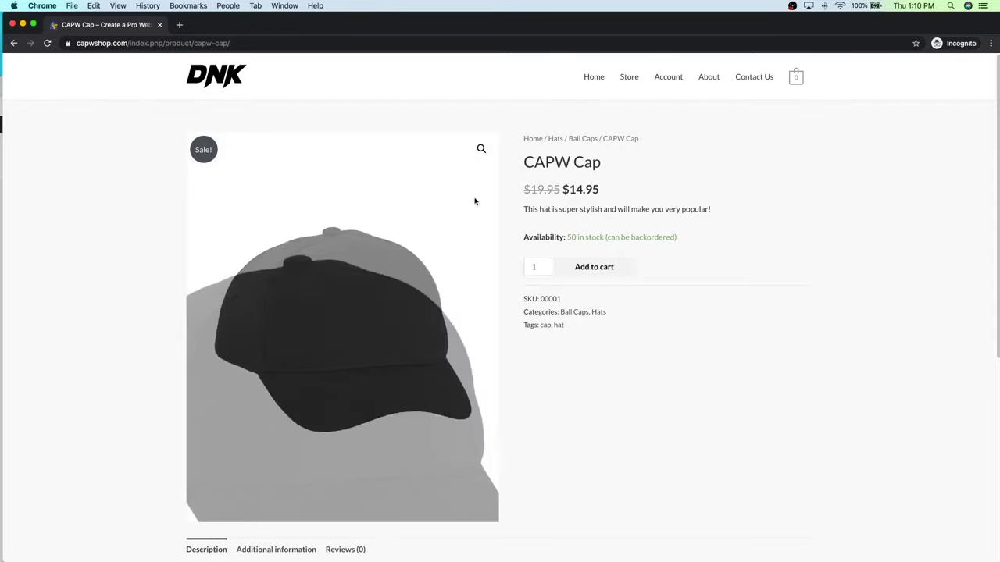
scroll(685, 326, "down", 5)
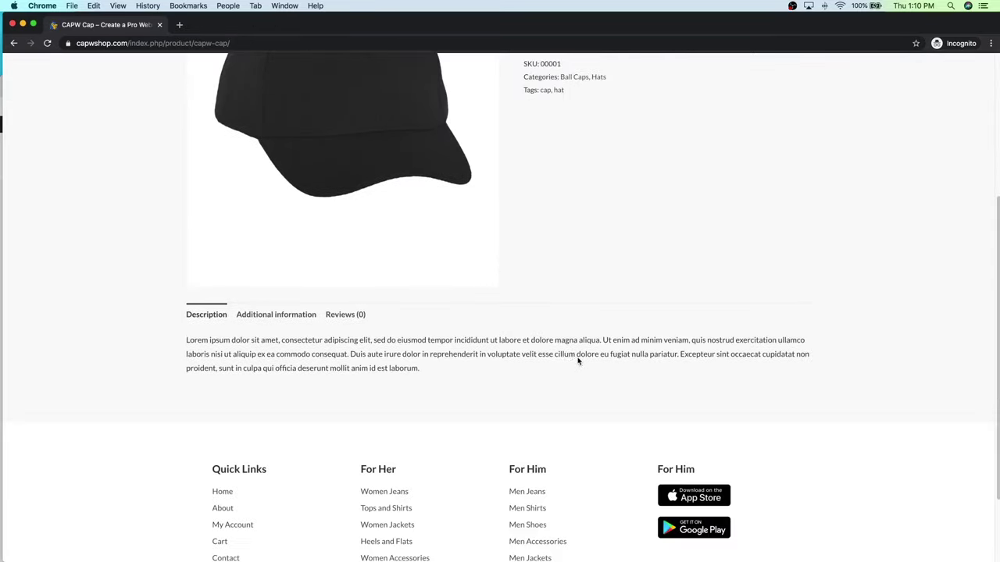
Rate the cap five stars and write 'This cap is really nice quality and I love it!'
left_click(351, 304)
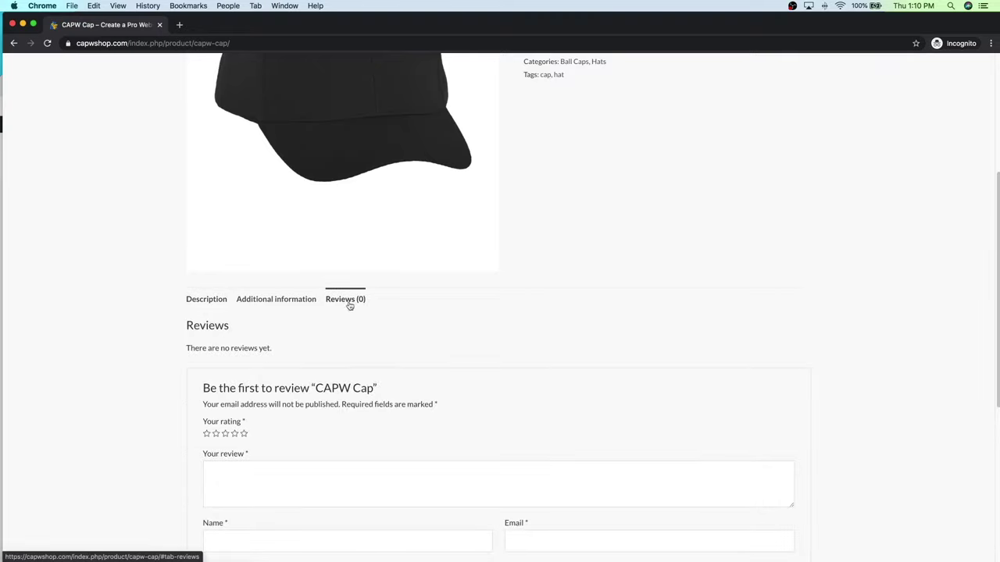
scroll(482, 344, "down", 3)
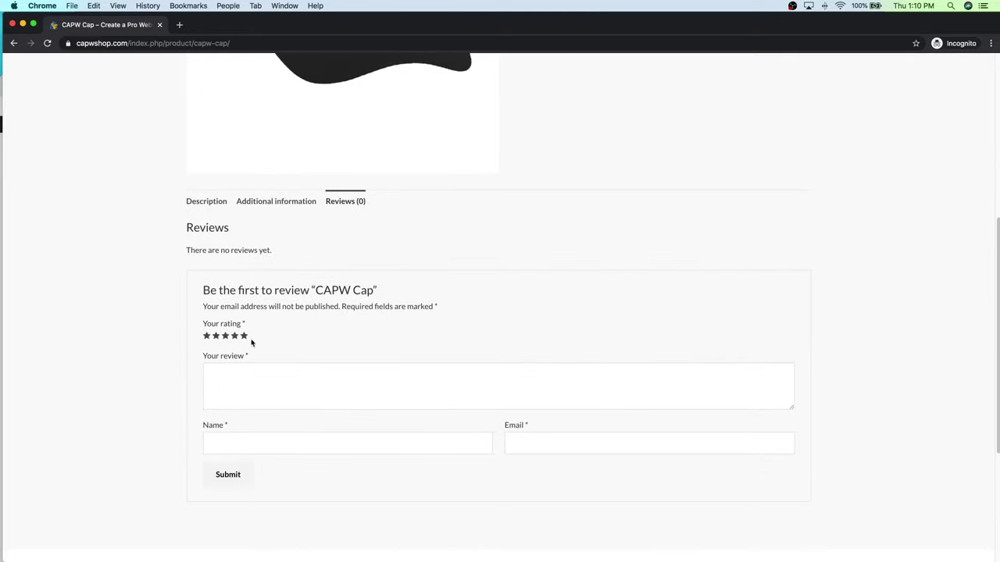
left_click(244, 336)
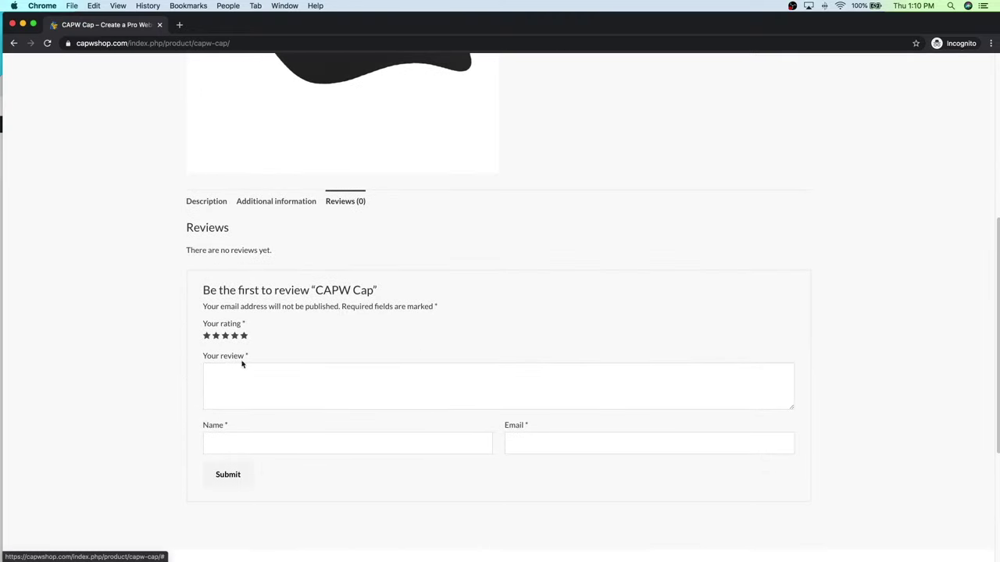
left_click(247, 387)
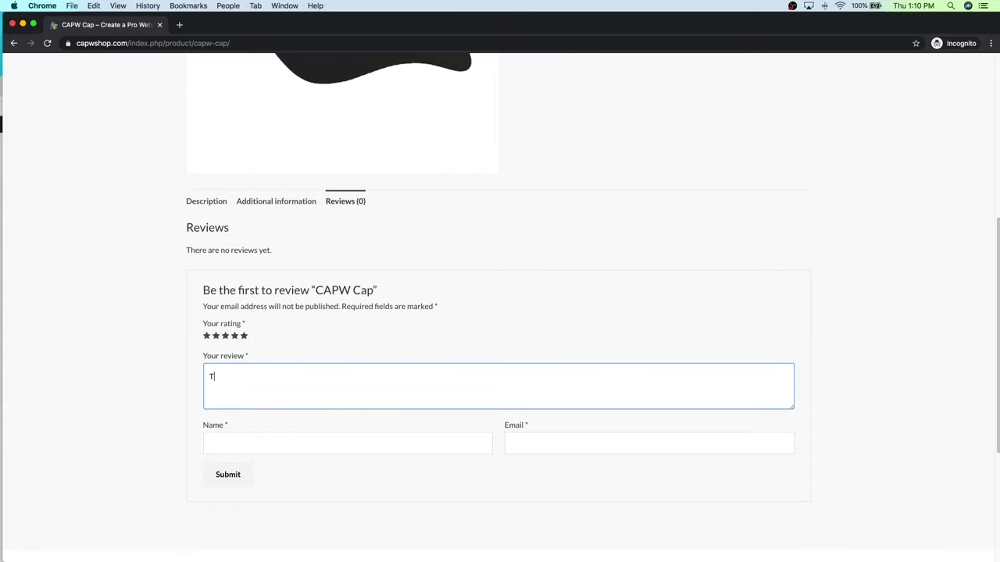
type("This cap is really nice quality and I lov")
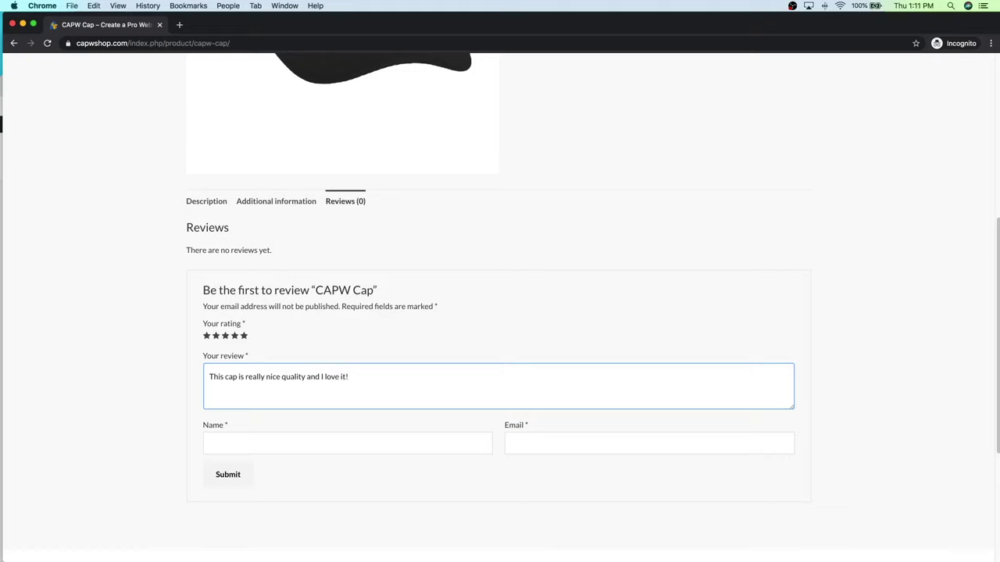
type("e it!")
Fill in the reviewer's name and e-mail and submit the review
left_click(252, 443)
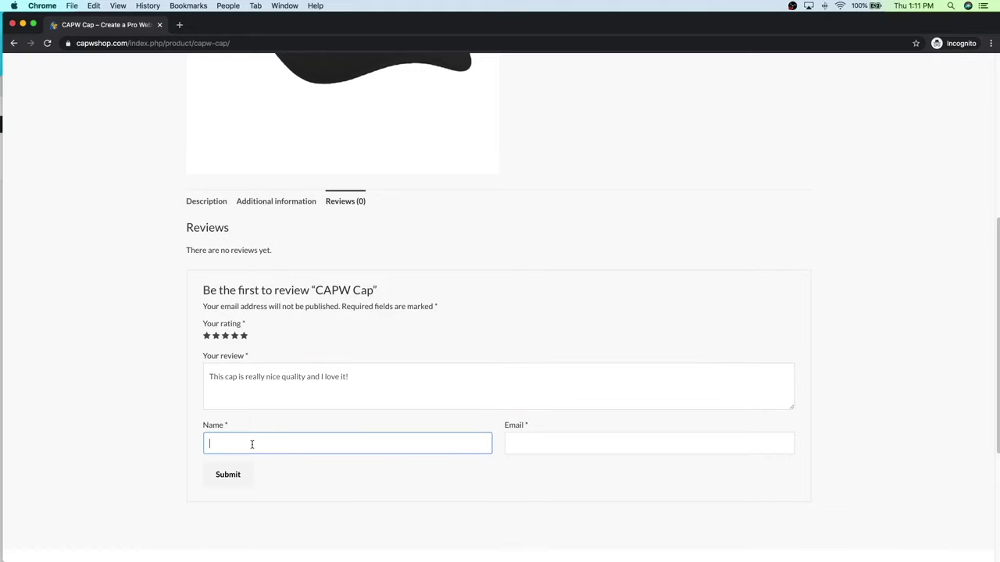
type("Dale")
left_click(530, 443)
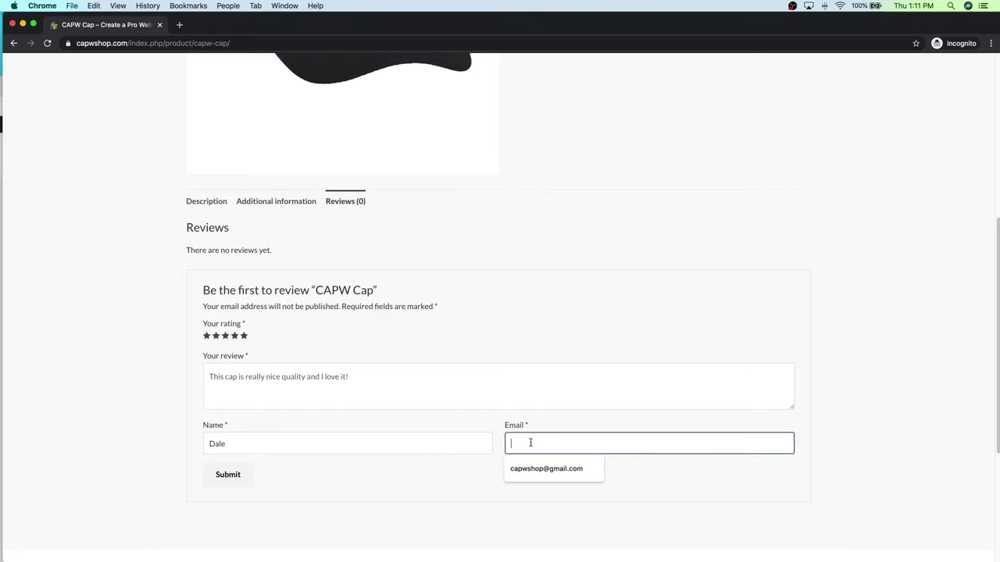
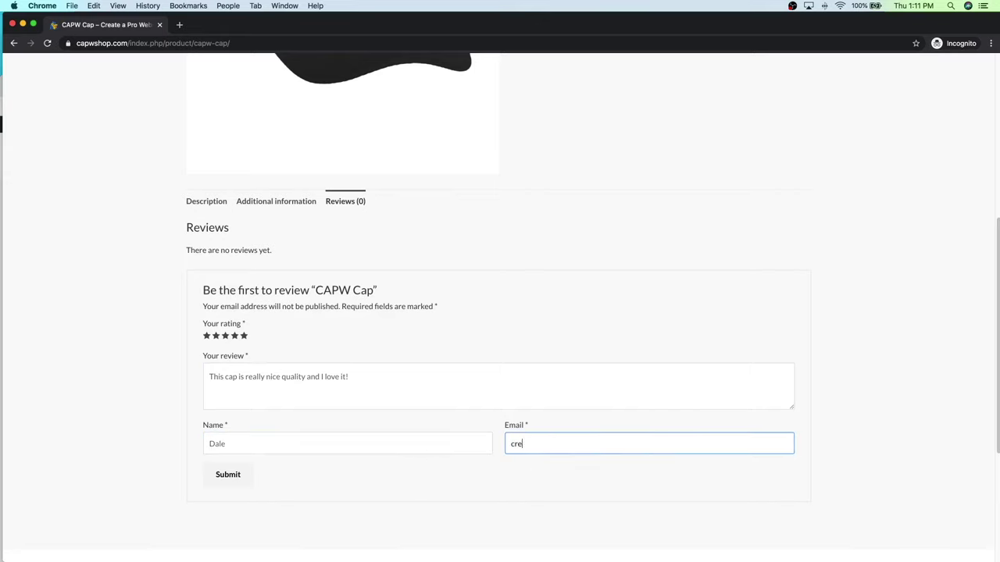
left_click(248, 477)
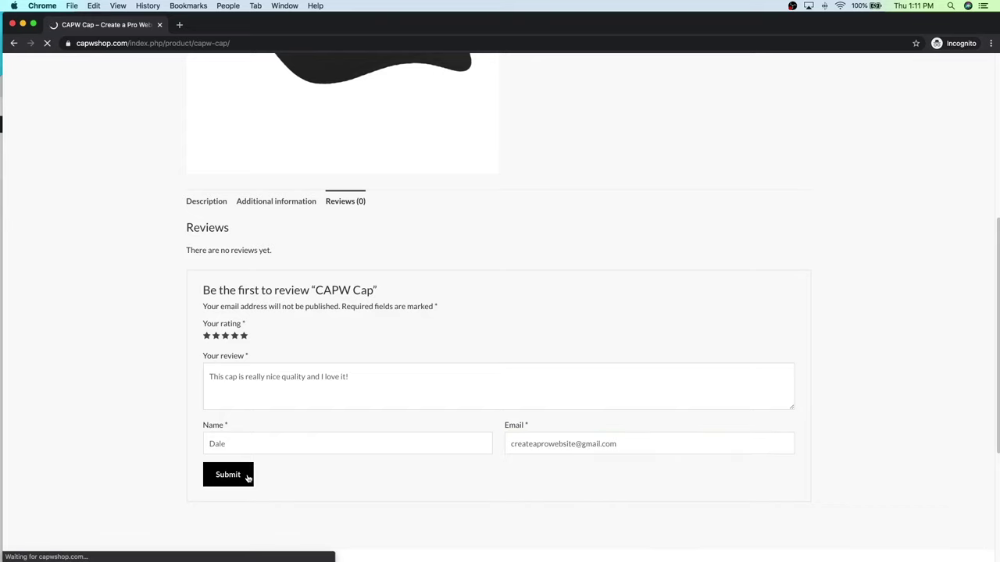
scroll(324, 440, "up", 3)
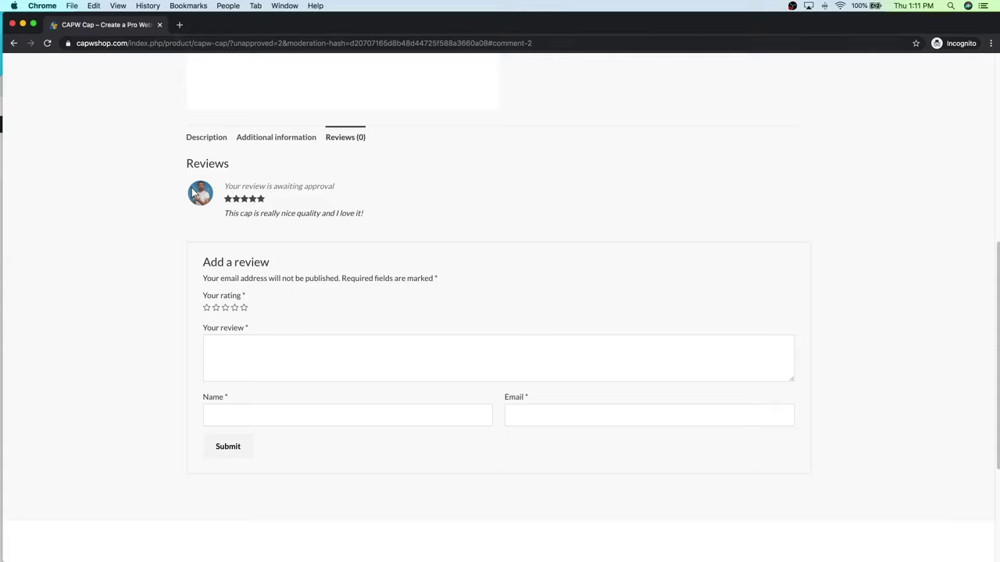
left_click(158, 25)
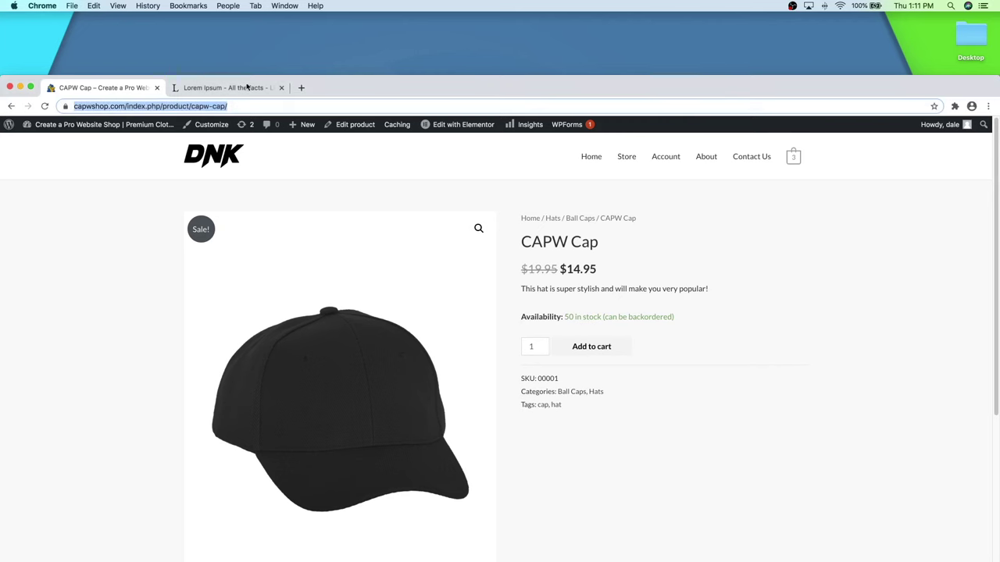
From the admin Dashboard's Comments list, approve the pending CAPW Cap review
left_click_drag(325, 86, 337, 18)
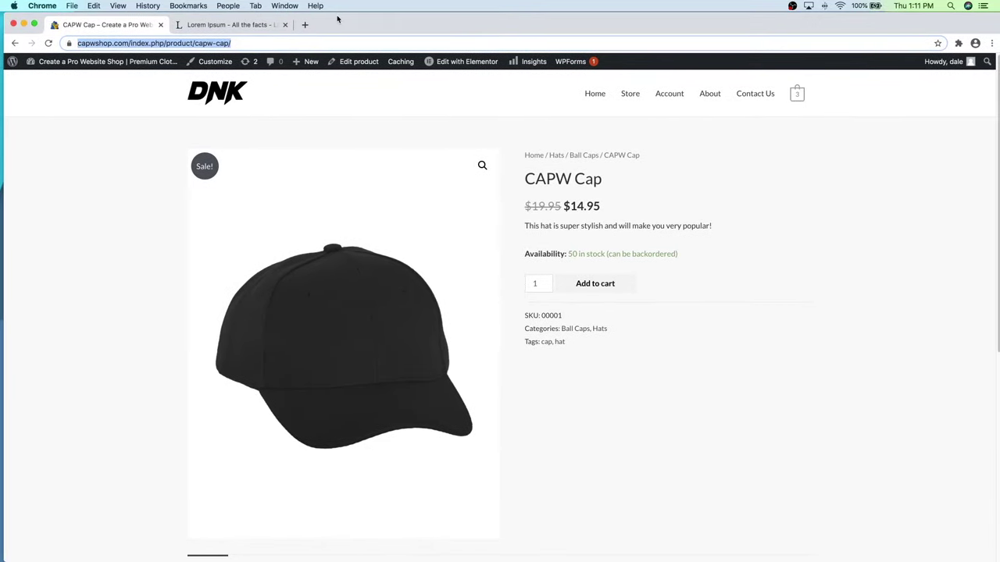
left_click(33, 24)
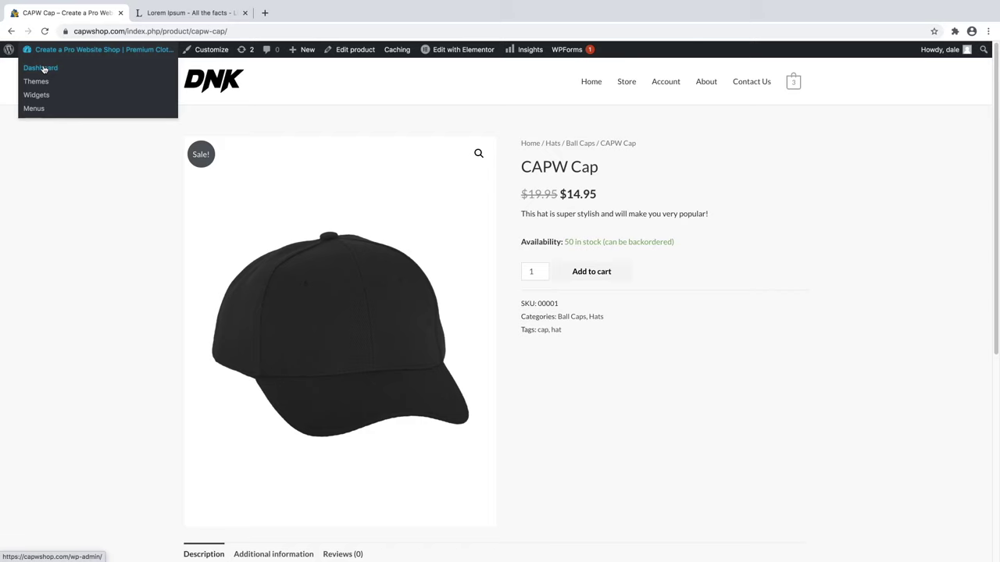
left_click(45, 69)
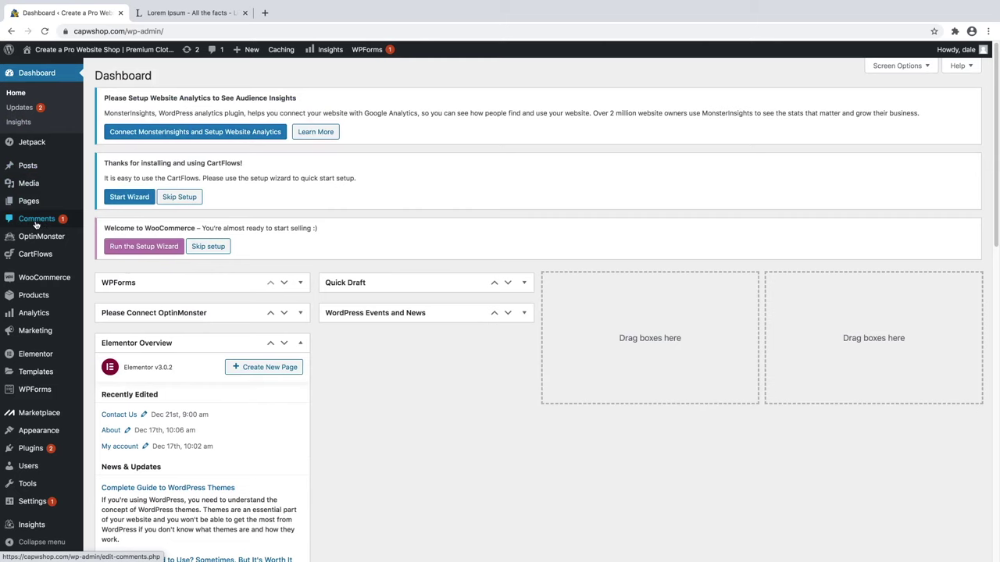
left_click(35, 225)
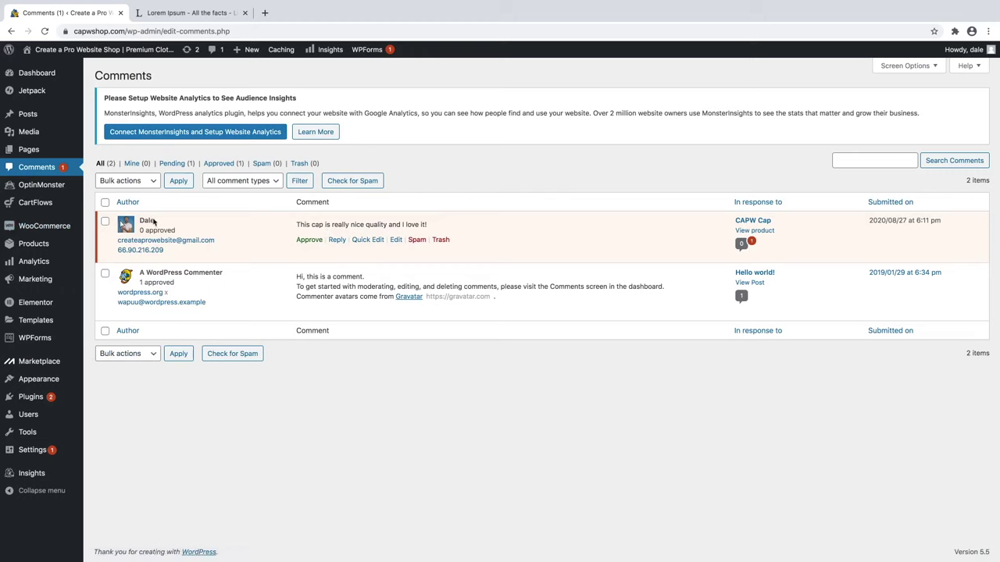
left_click(309, 240)
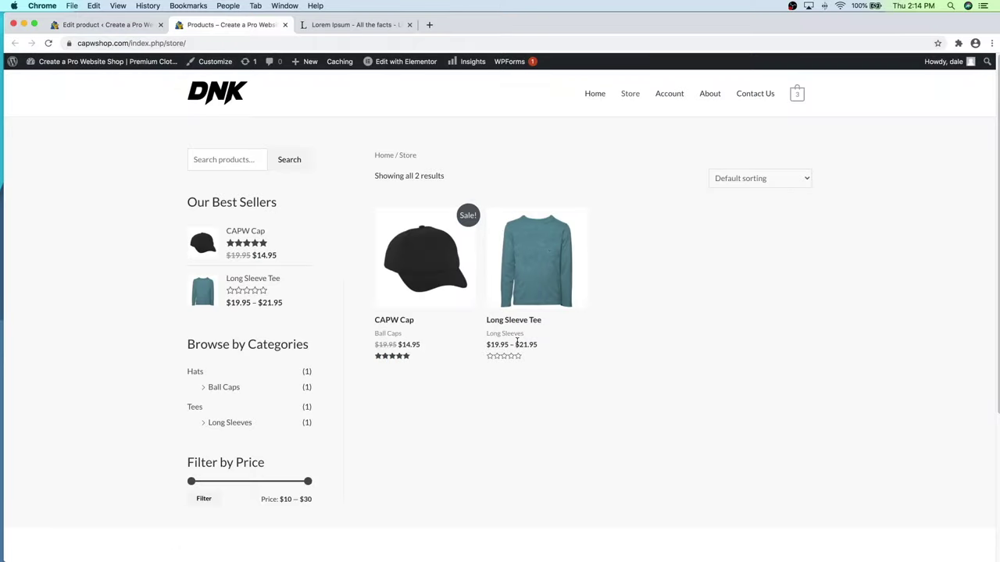
Open the Long Sleeve Tee, pick size M with Red, then switch the colour to Green
left_click(540, 283)
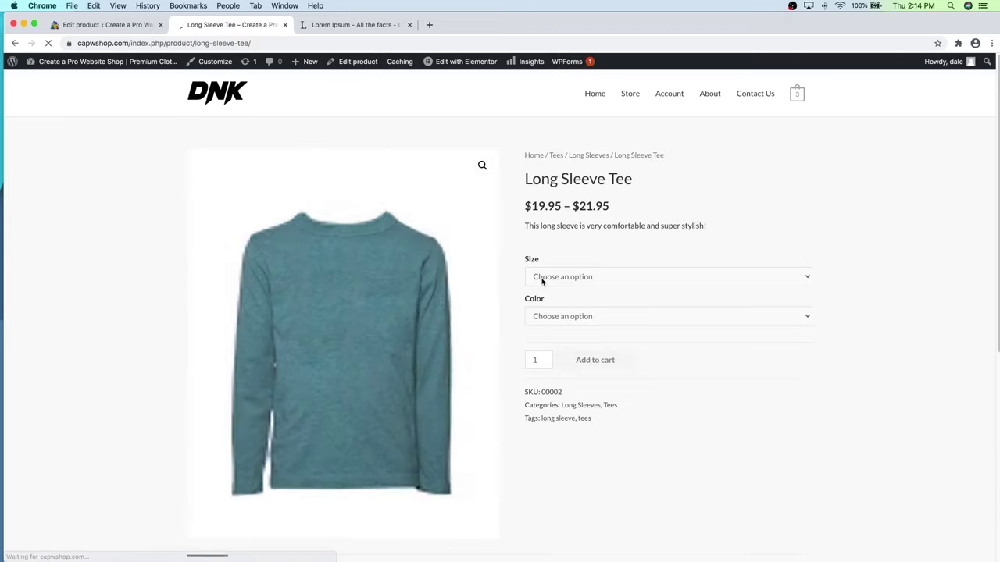
left_click(553, 278)
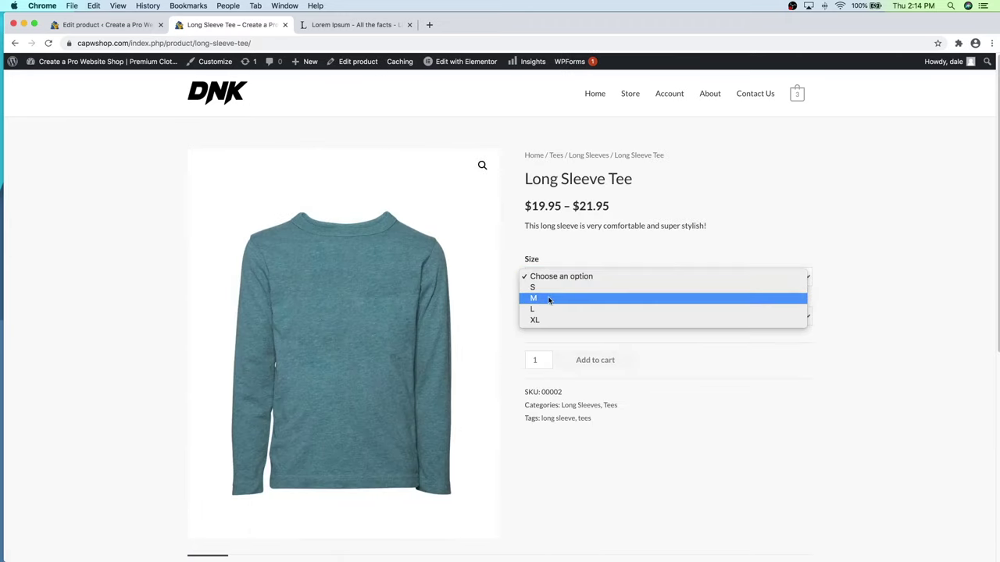
left_click(548, 298)
left_click(550, 316)
left_click(550, 337)
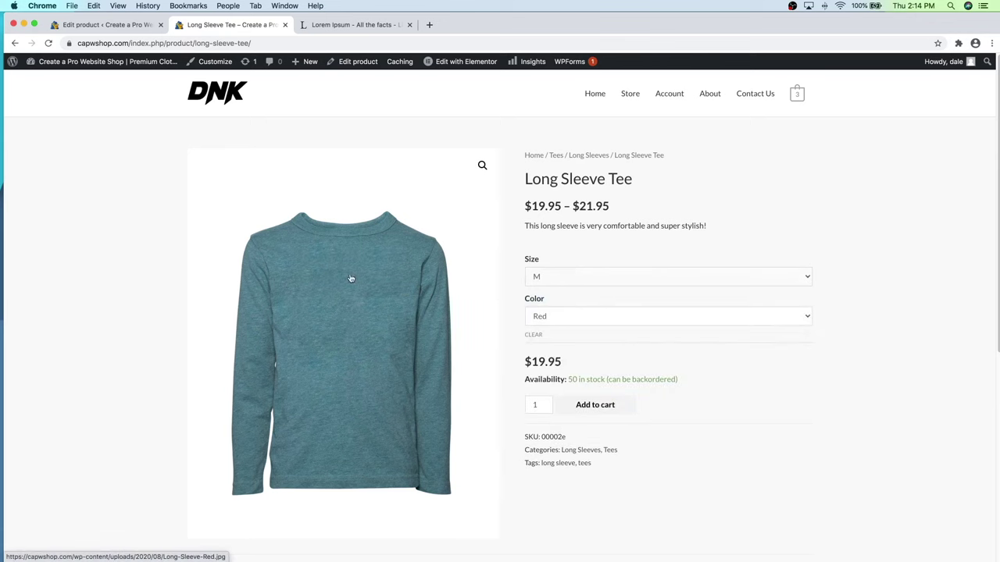
left_click(567, 323)
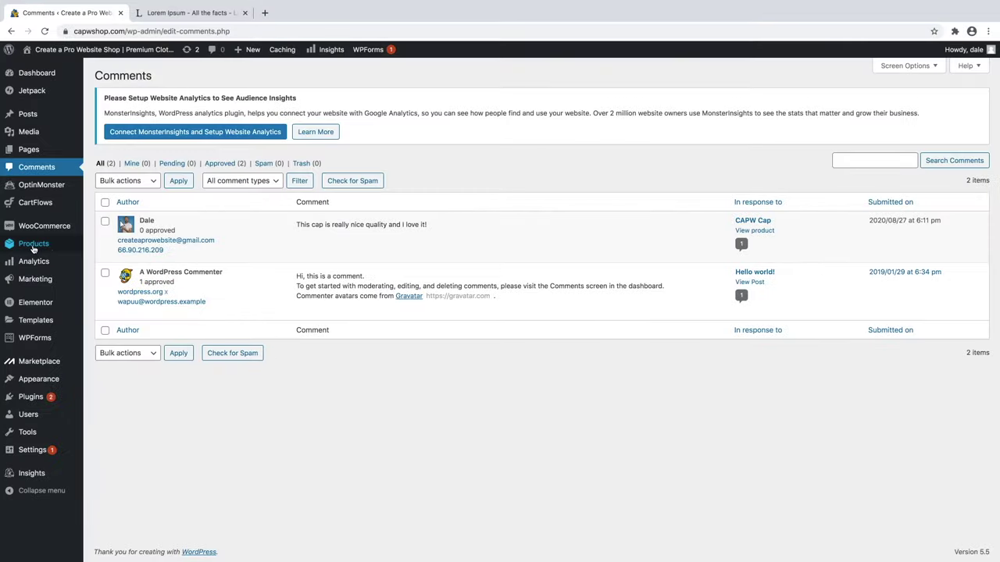
mouse_move(33, 247)
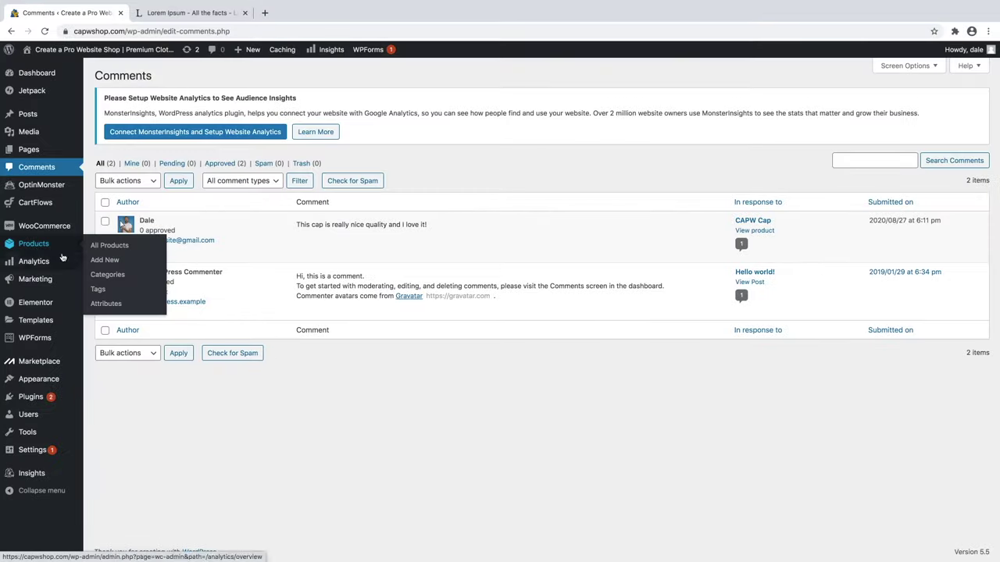
Add a new product named 'Long Sleeve Tee'
left_click(106, 260)
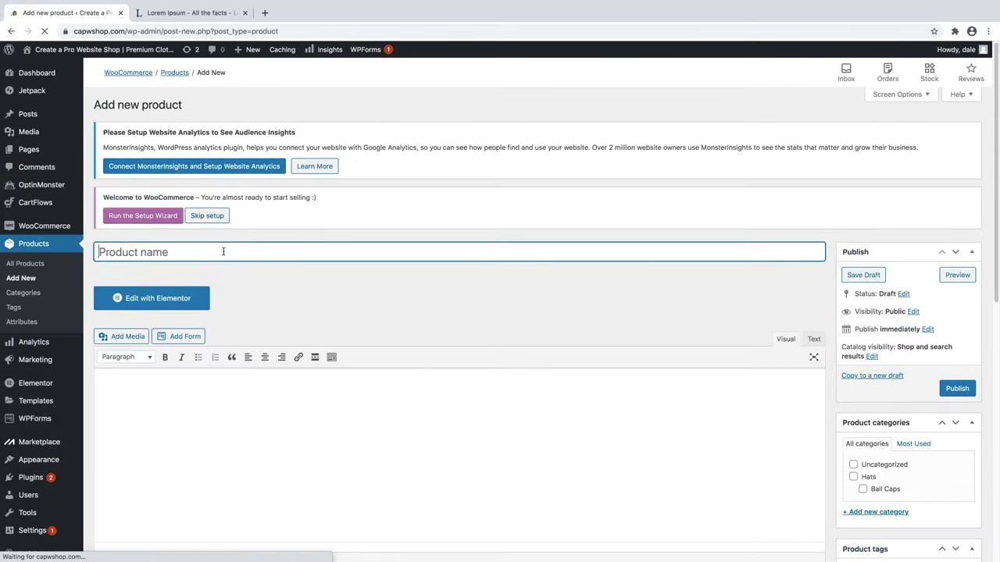
type("Lo")
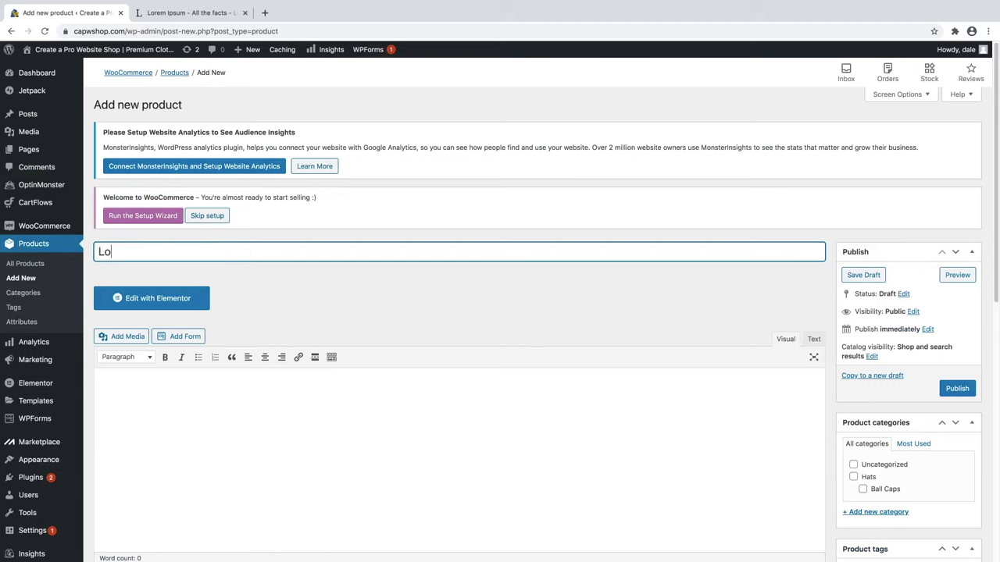
type("ng Sleeve Tee")
scroll(296, 271, "down", 1)
left_click(214, 373)
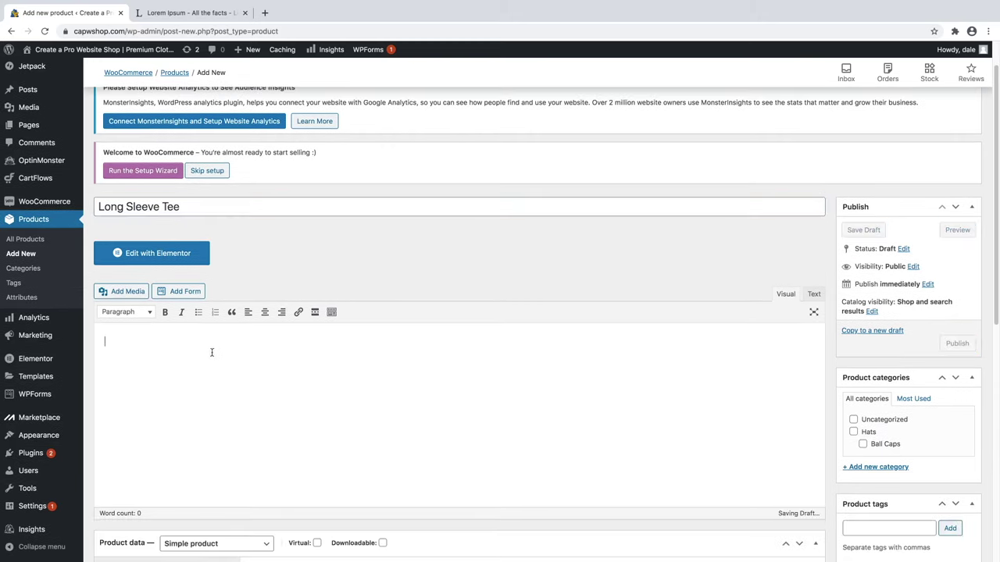
Paste a Lorem ipsum passage copied from lipsum.com into the product description
left_click(189, 12)
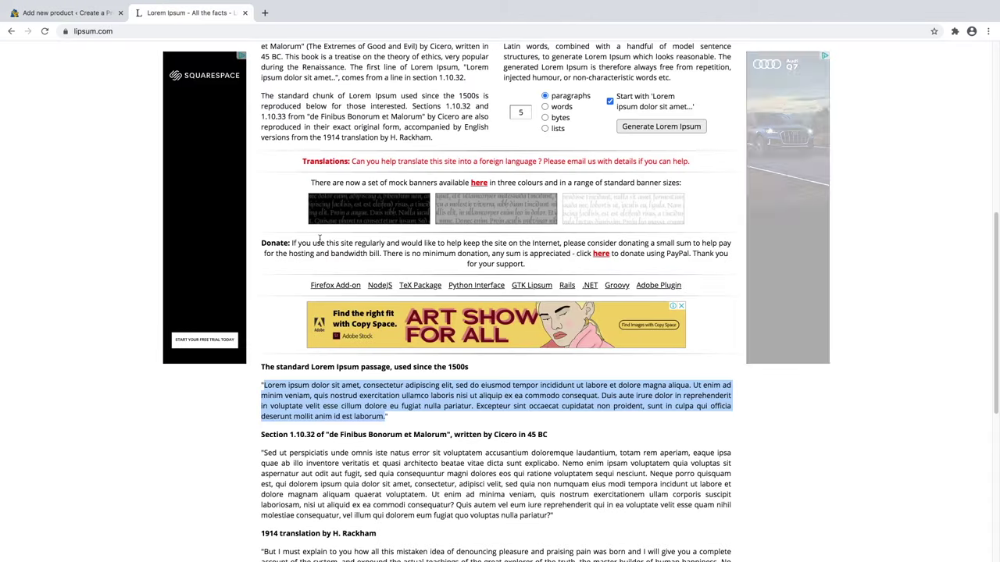
right_click(305, 391)
left_click(321, 410)
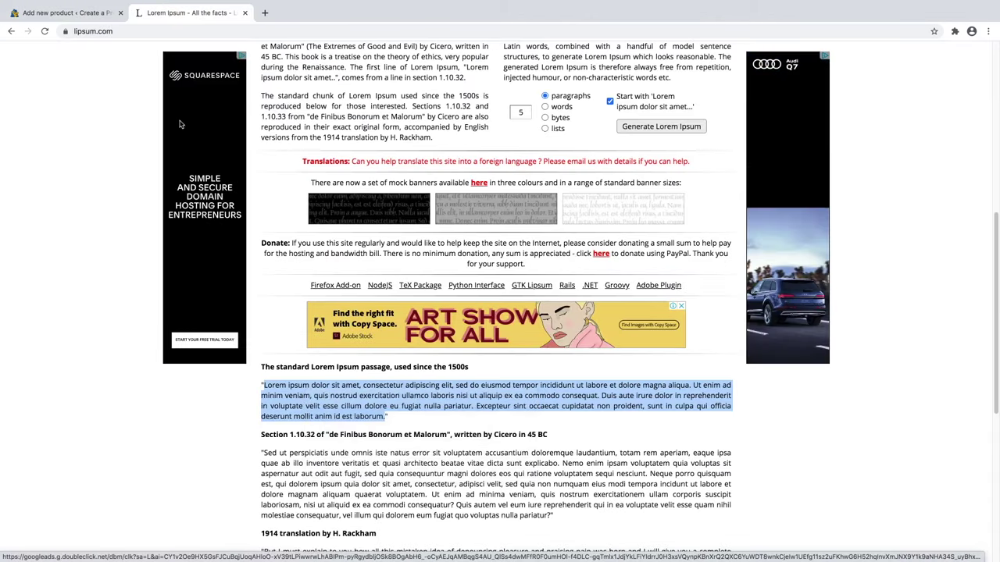
left_click(70, 13)
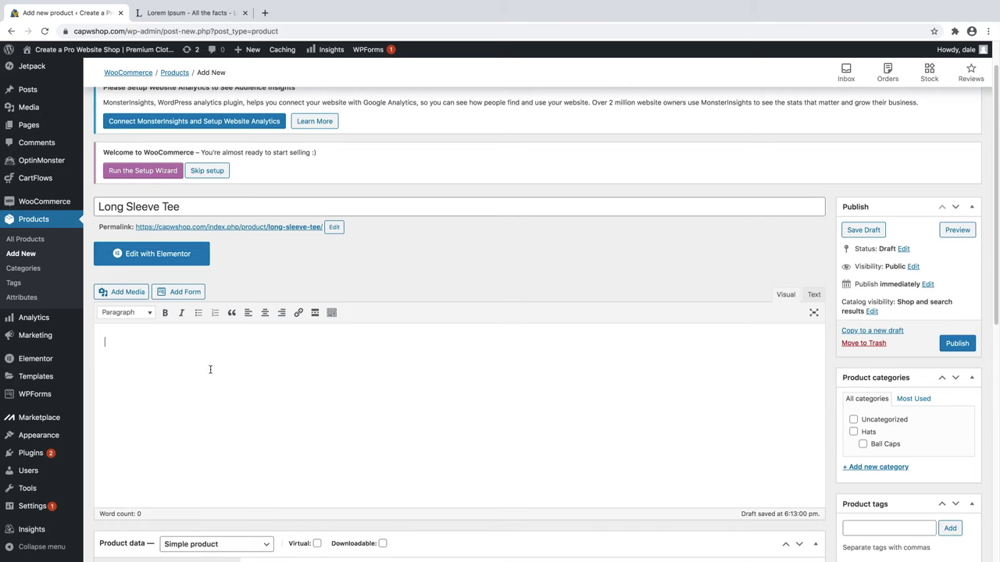
right_click(207, 343)
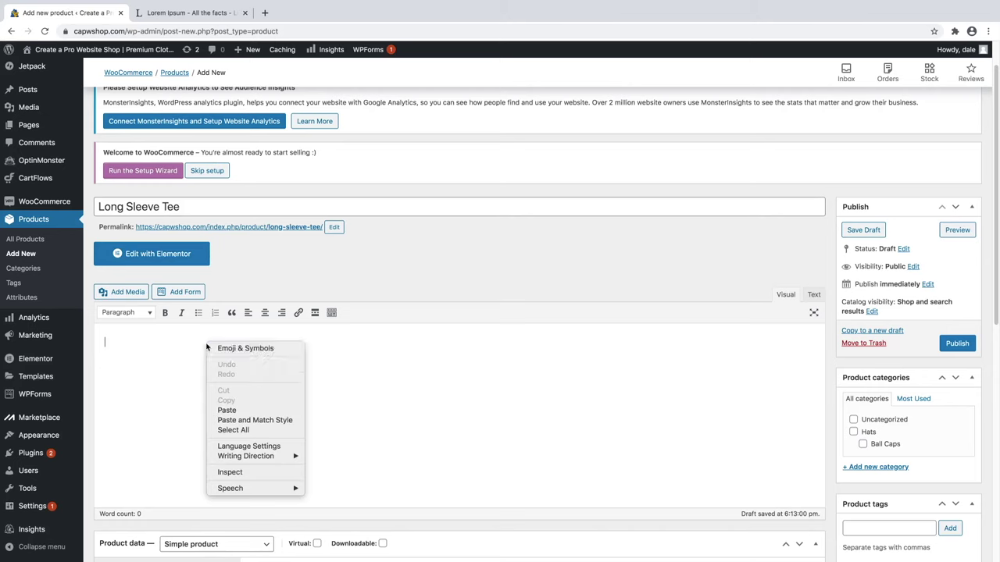
left_click(234, 413)
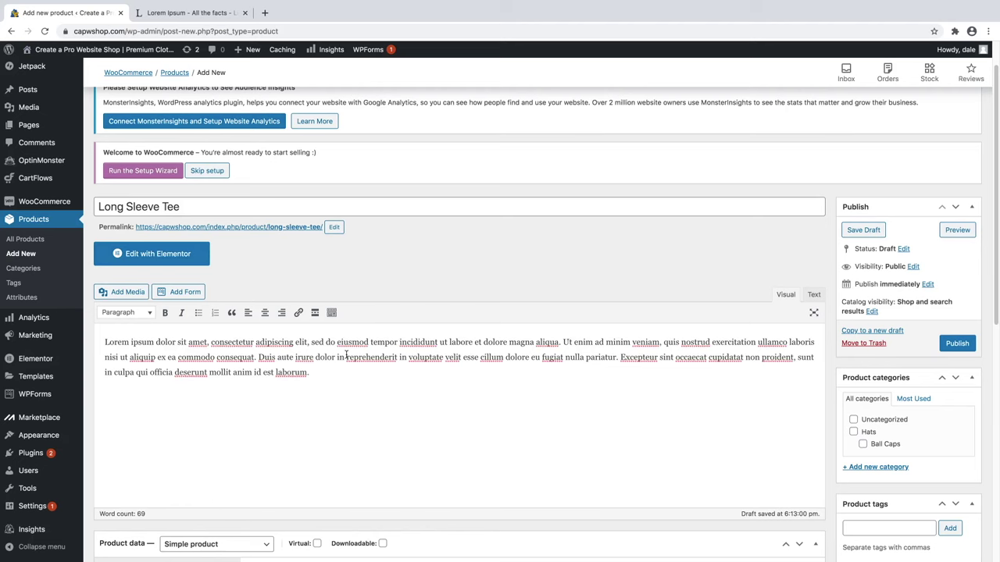
scroll(424, 301, "down", 5)
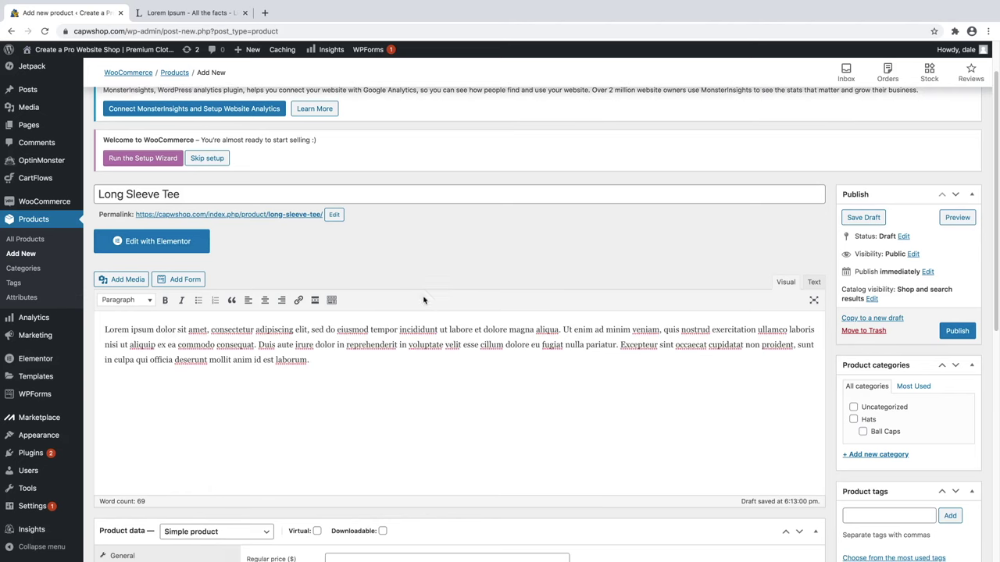
scroll(435, 351, "down", 1)
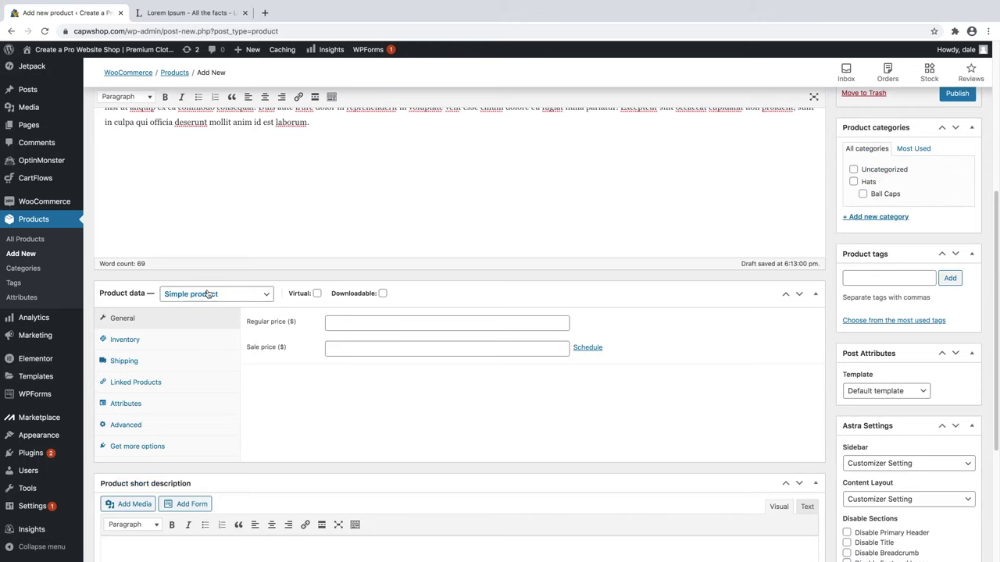
left_click(207, 295)
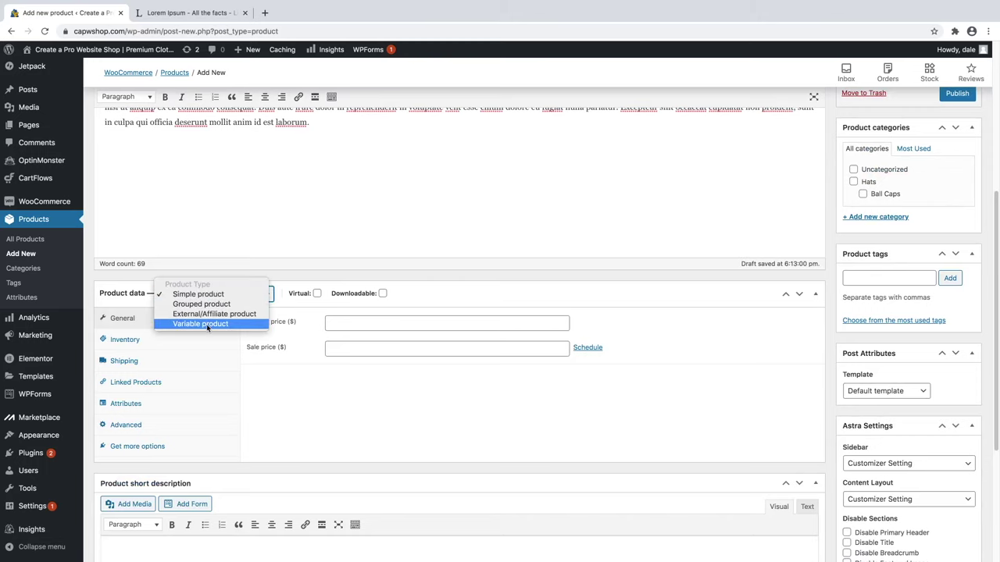
Make the product a Variable product with SKU 00002
left_click(207, 324)
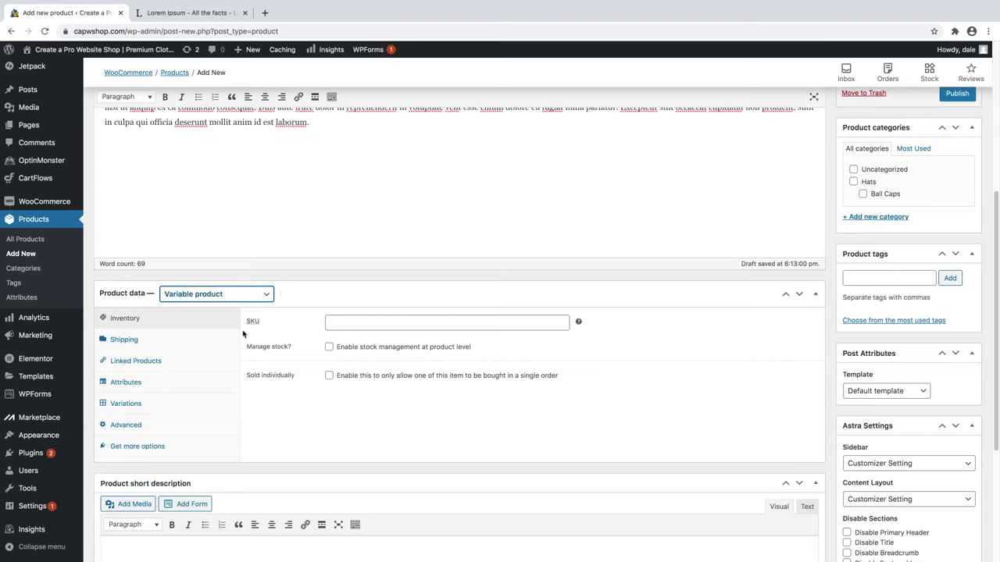
left_click(353, 321)
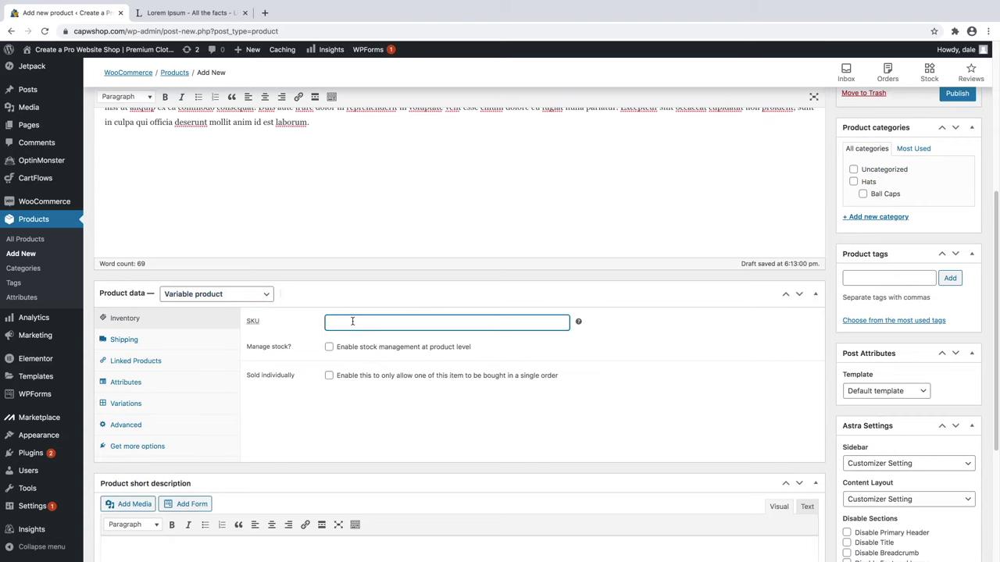
type("00002")
Manage stock at 50, allow backorders with notification, and set low-stock threshold 10
left_click(329, 348)
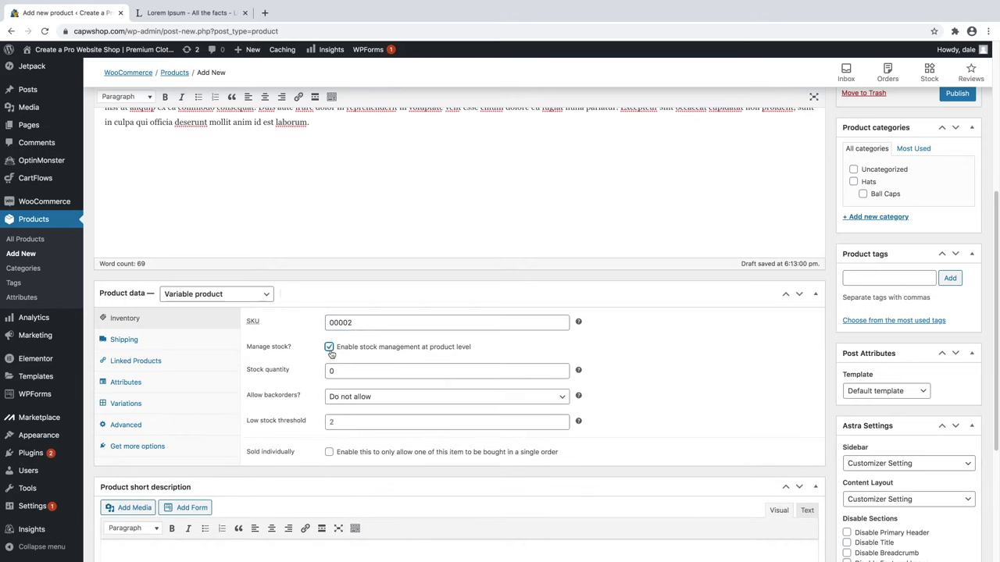
left_click(341, 368)
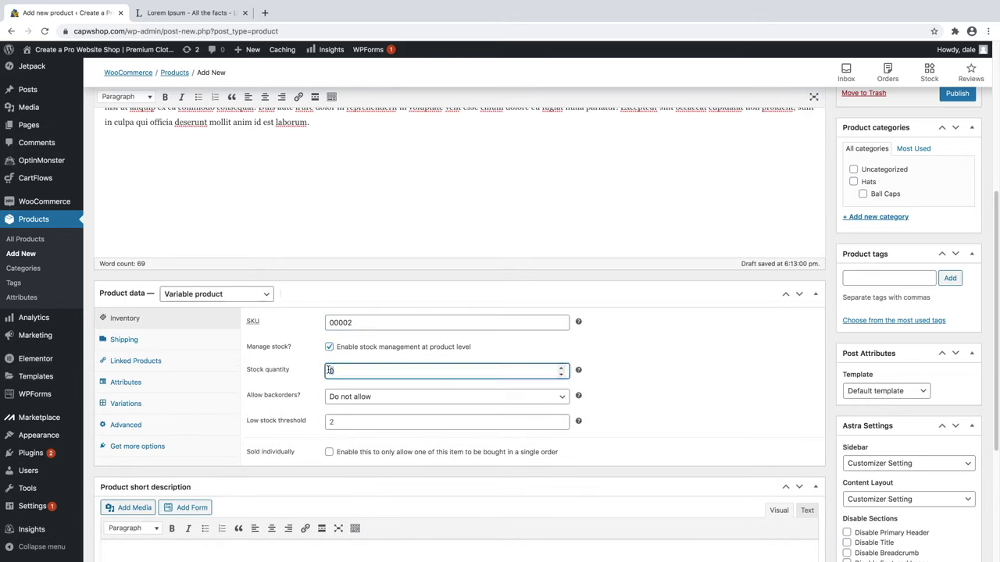
type("50")
left_click(356, 400)
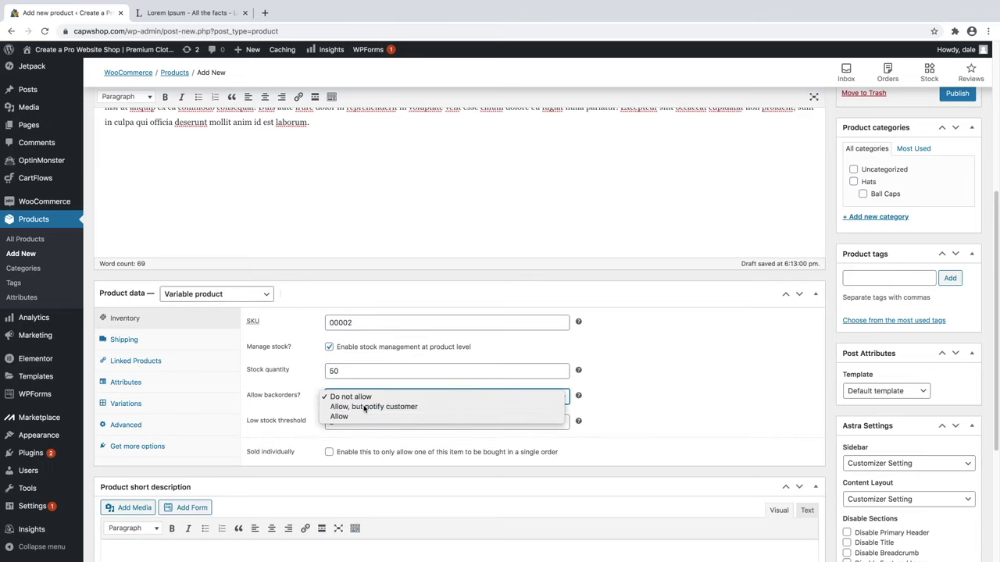
left_click(365, 407)
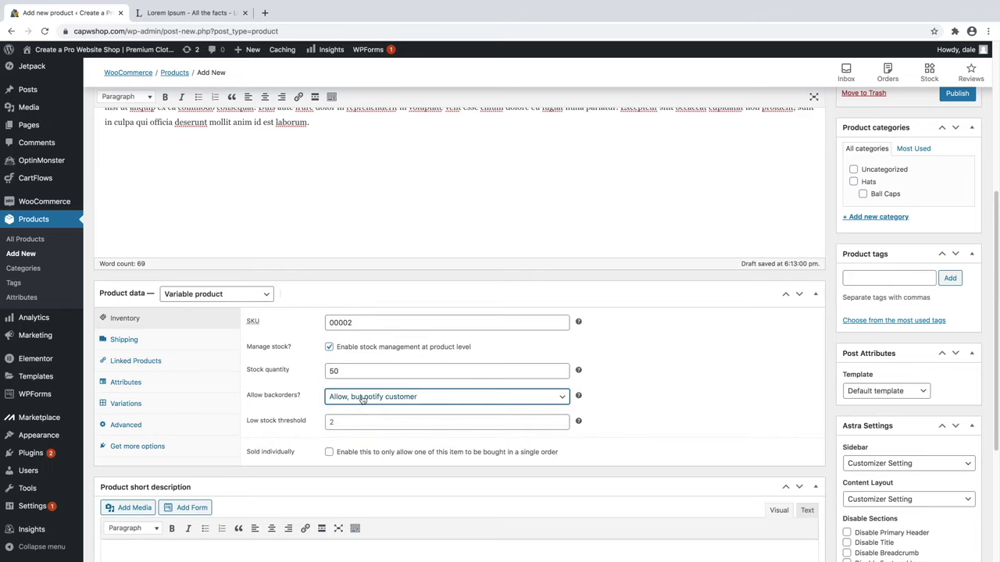
left_click(341, 423)
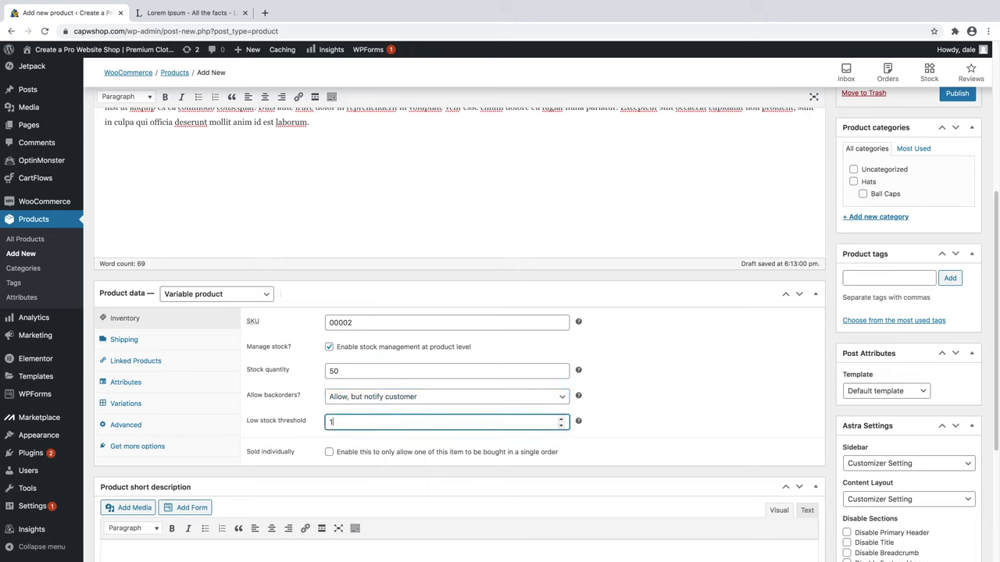
left_click(290, 435)
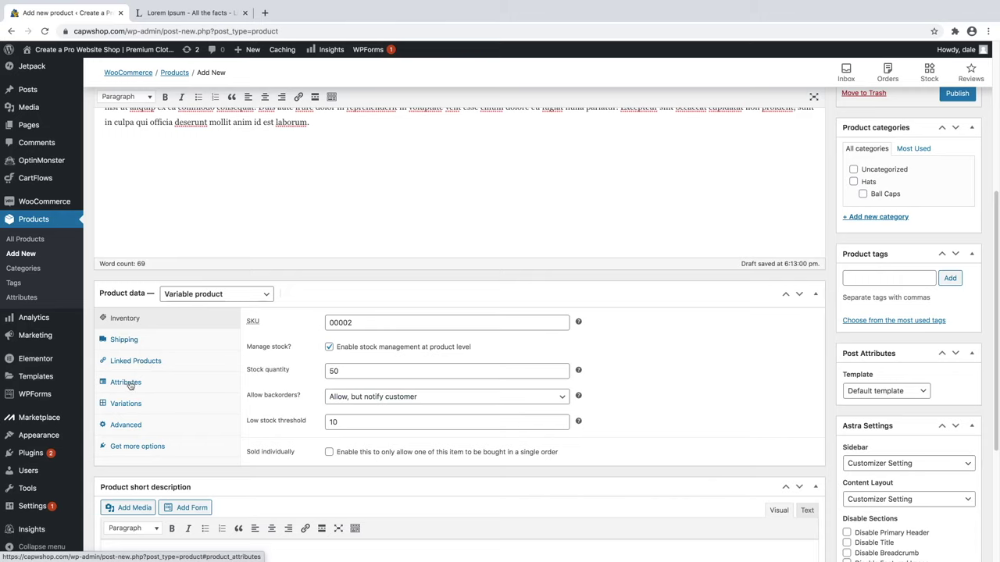
left_click(127, 383)
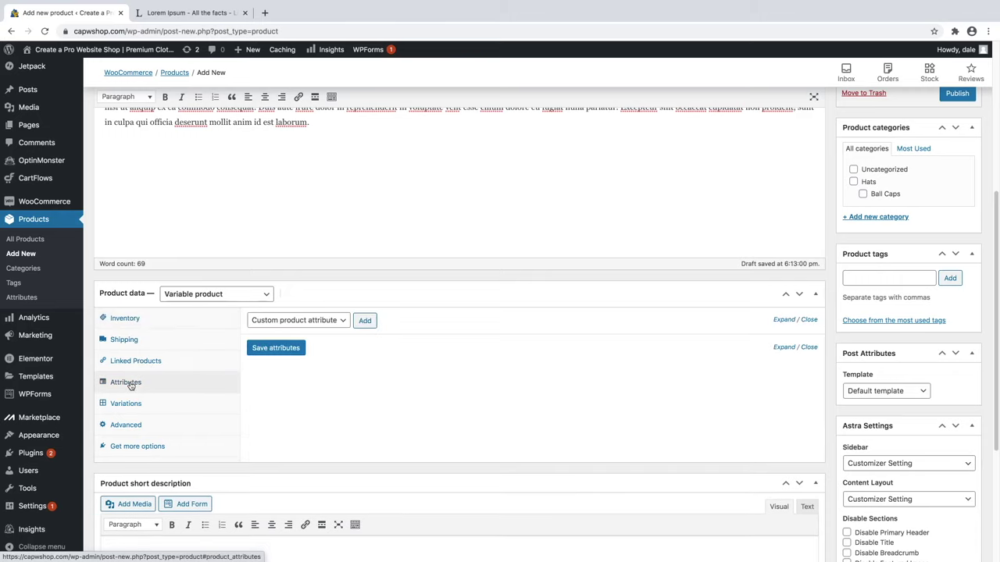
Add a custom Size attribute S | M | L | XL, enable Used for variations, and save
left_click(280, 322)
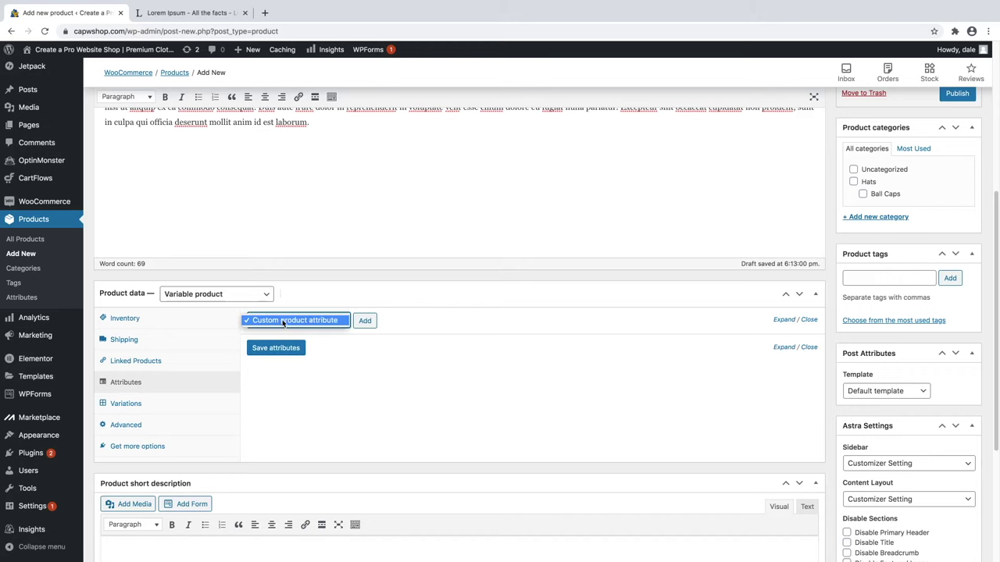
left_click(321, 321)
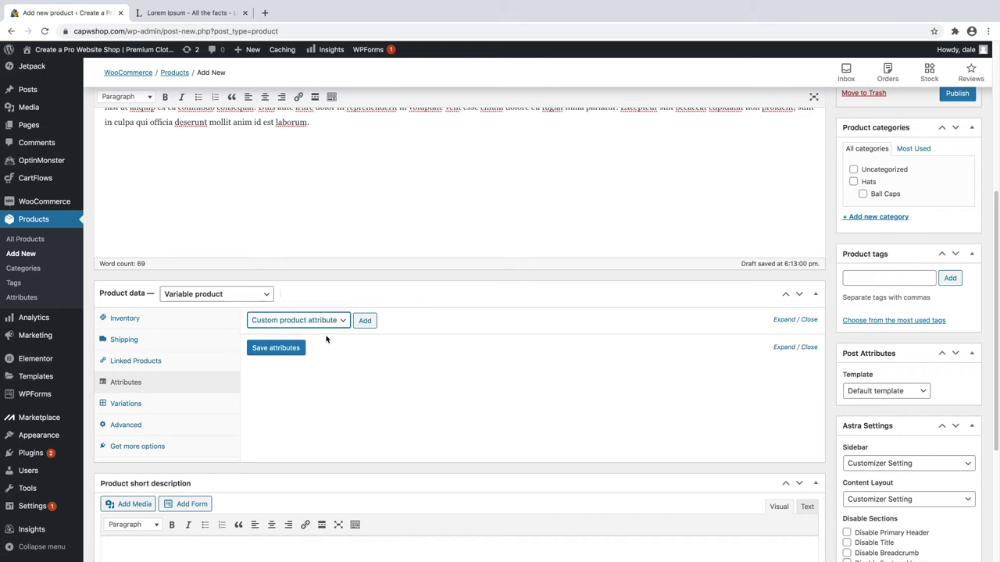
left_click(364, 321)
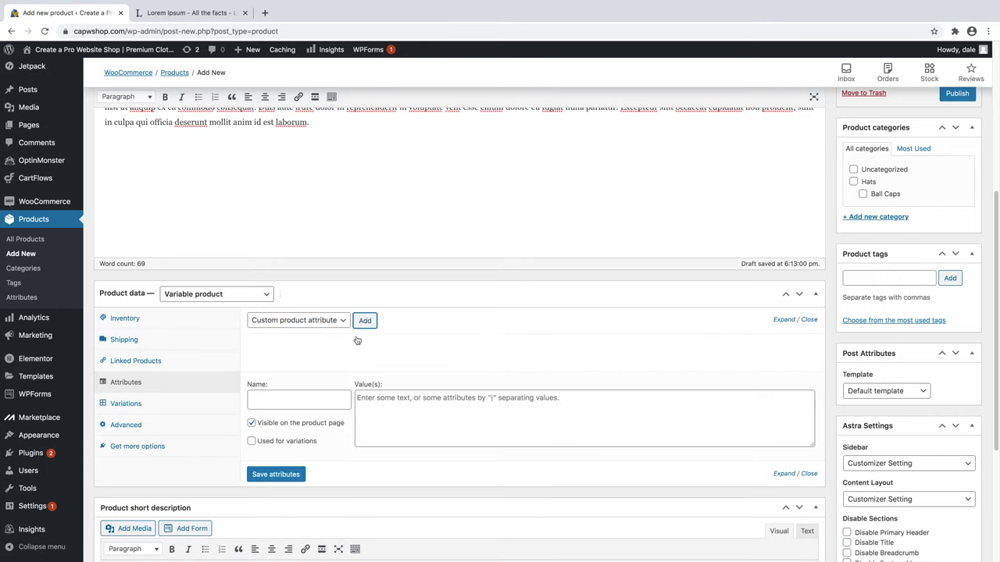
left_click(327, 398)
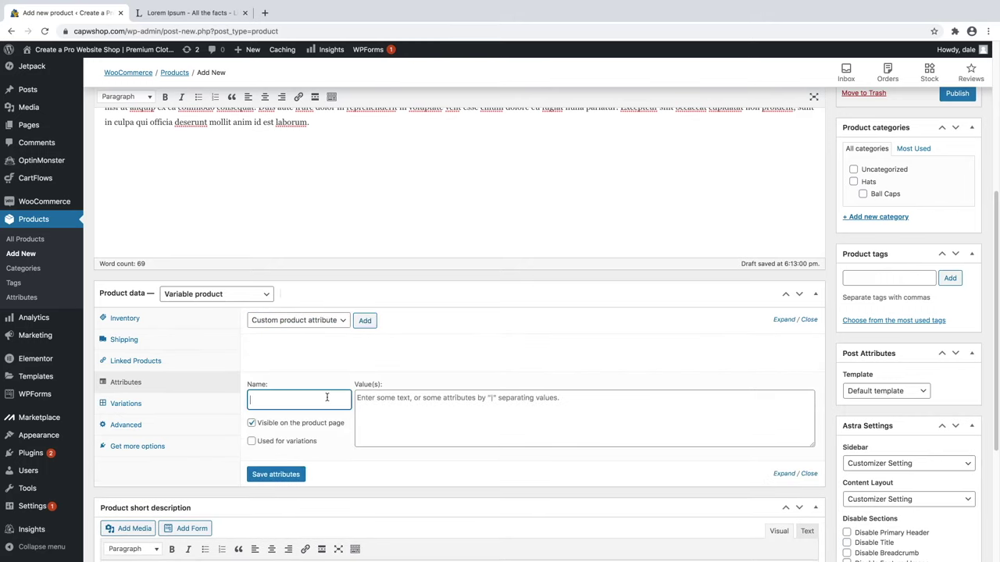
type("Size")
left_click(473, 402)
type("S")
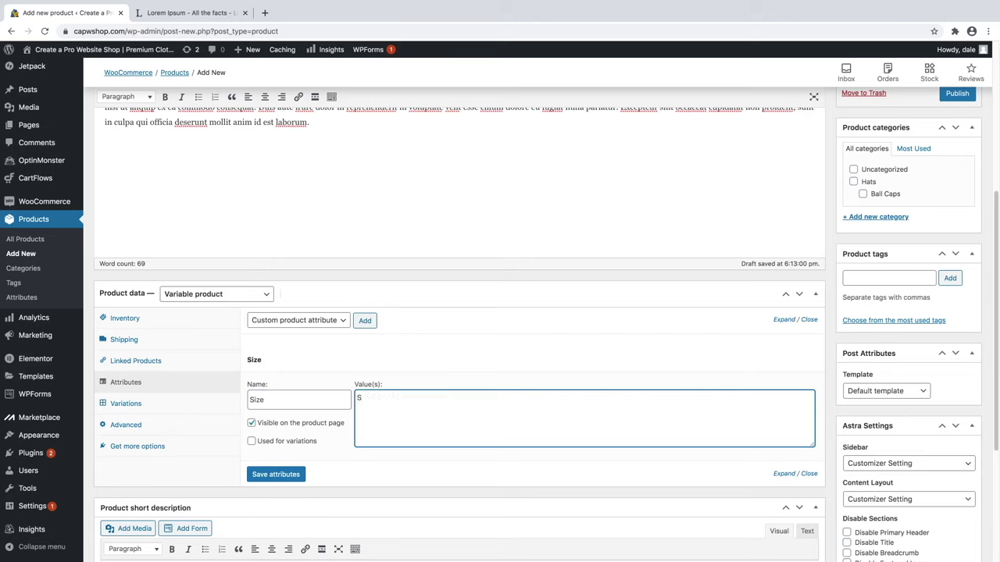
type(" | M | L | XL")
left_click(251, 442)
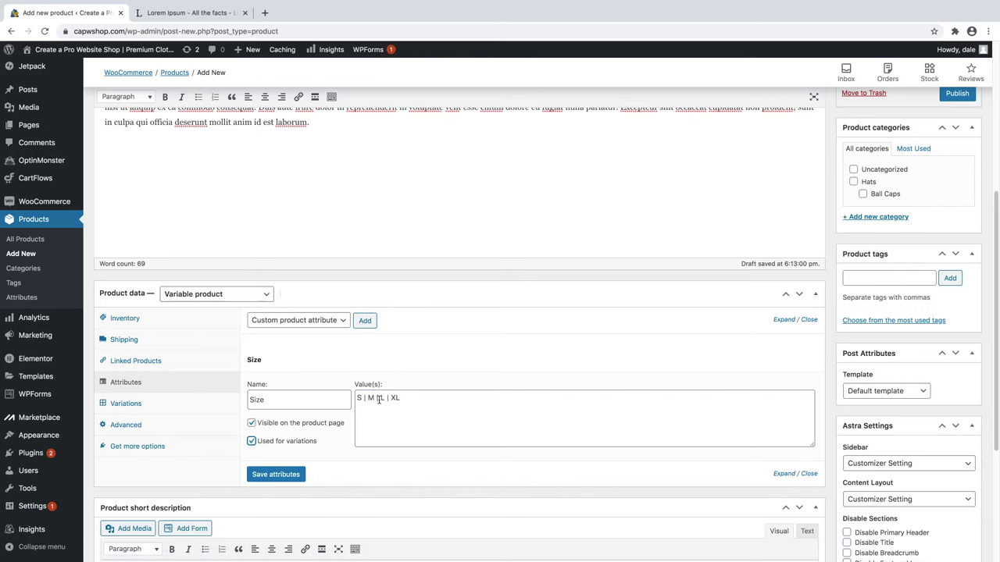
left_click(283, 475)
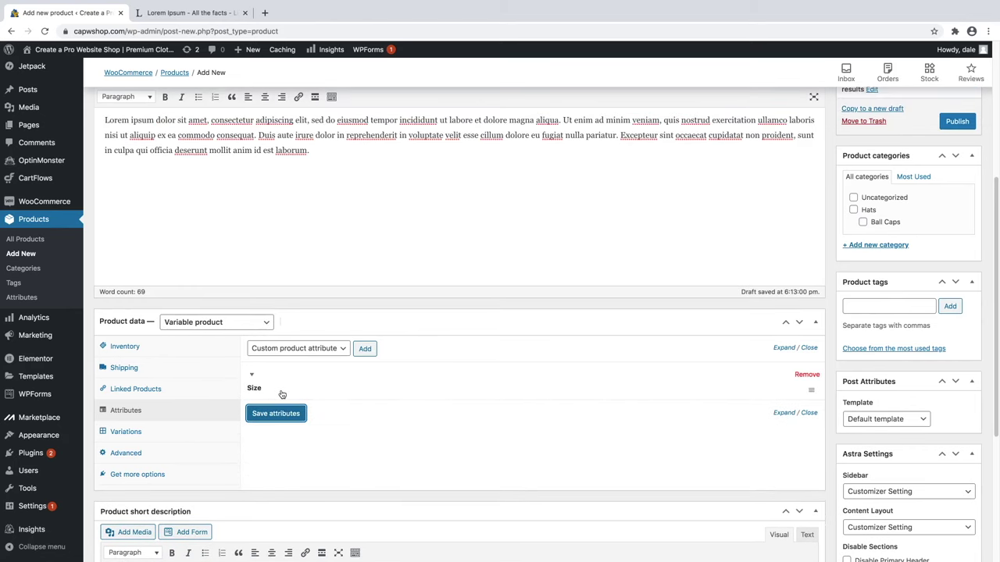
left_click(367, 349)
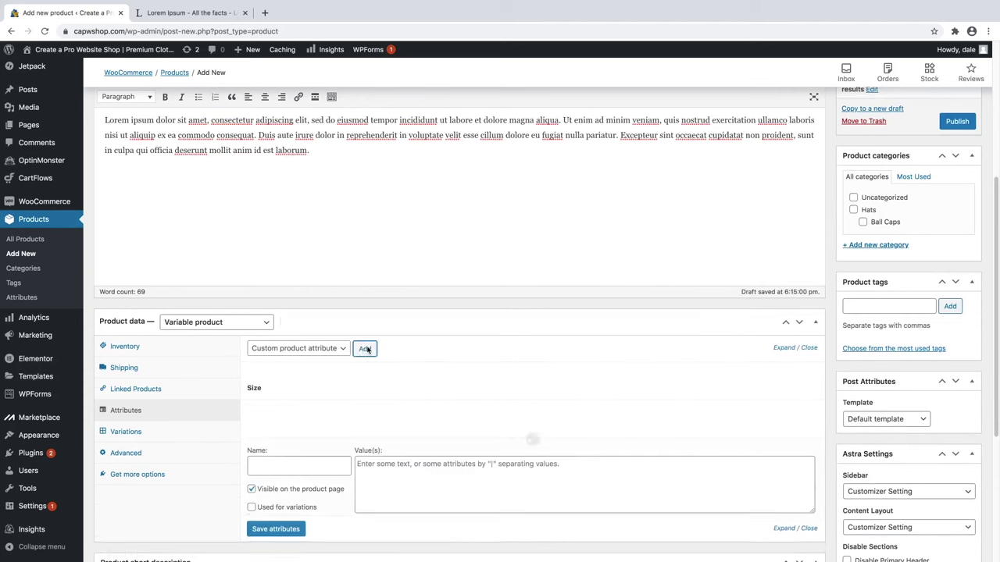
Name the second custom attribute Color with Blue | Red | Green, enable variations, and save
scroll(331, 457, "down", 1)
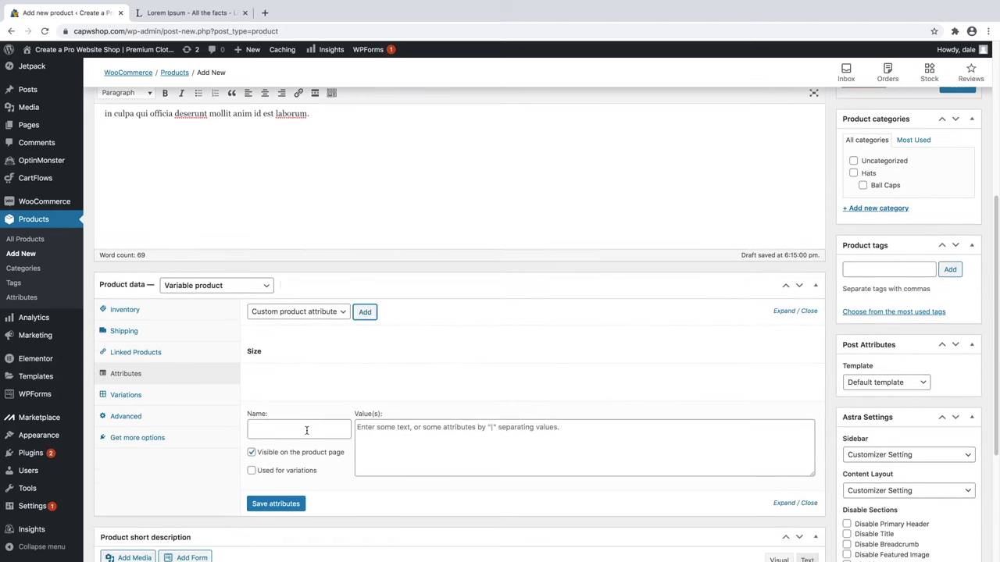
left_click(307, 430)
type("Co")
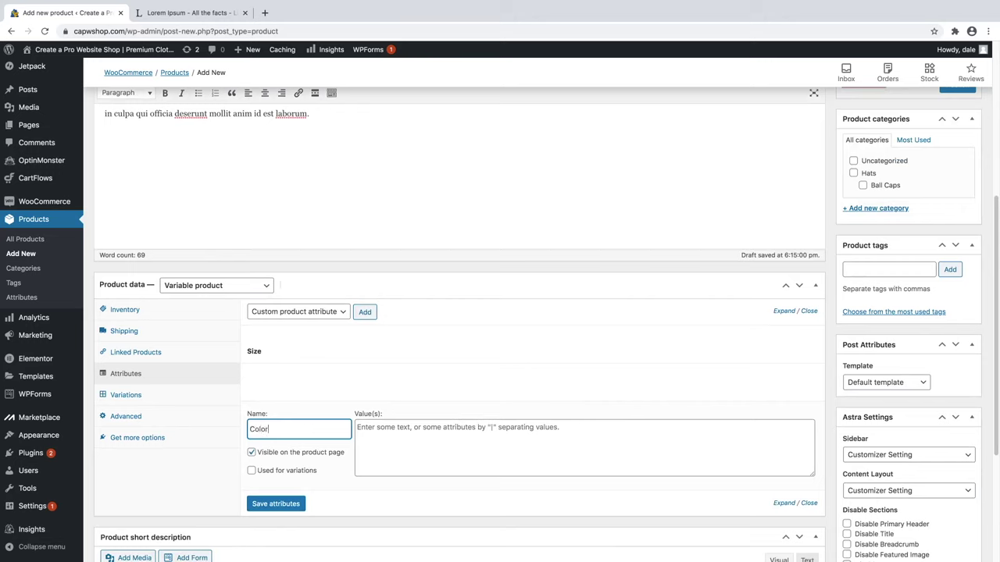
type("lor")
left_click(381, 434)
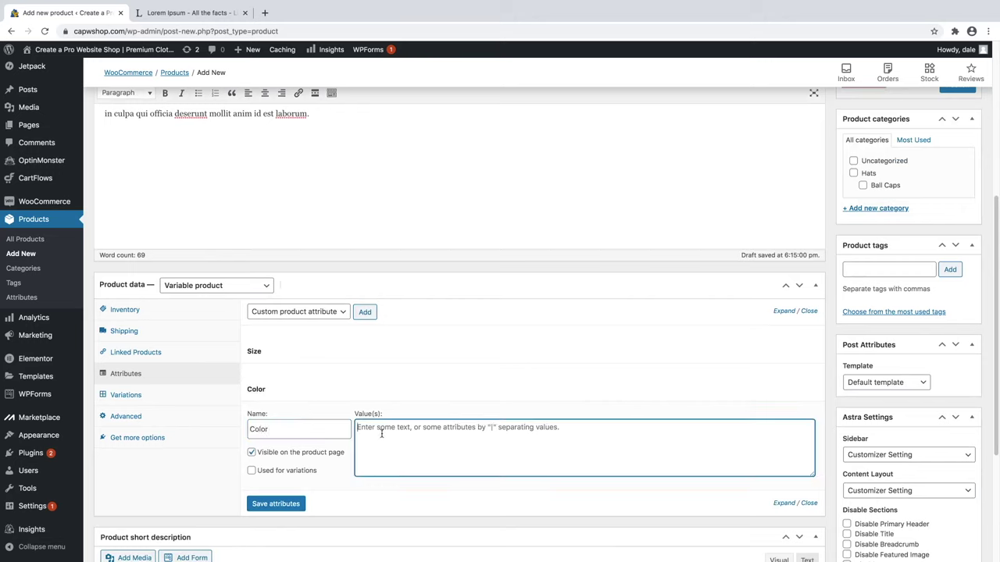
type("Blue ")
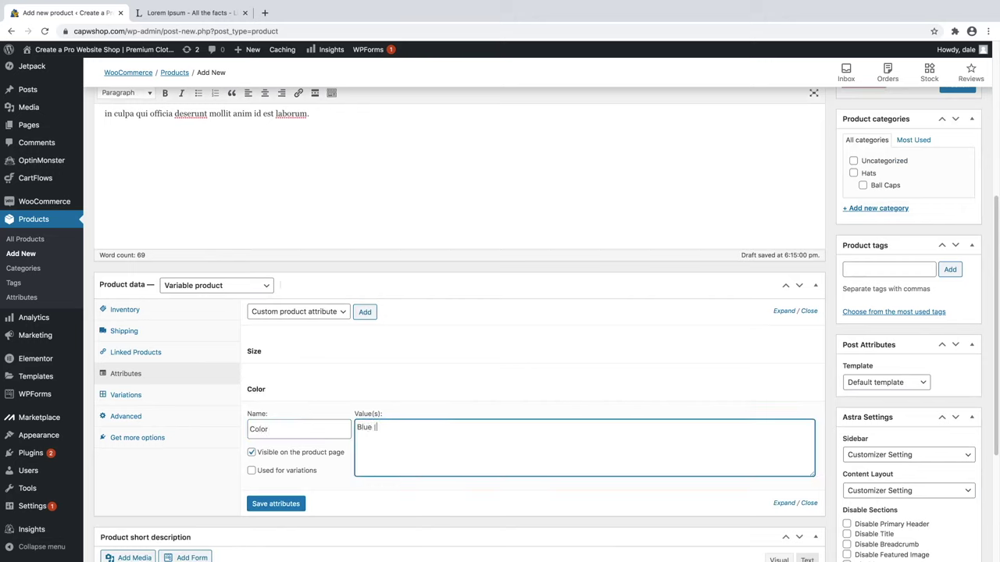
type("| Red | Green")
left_click(251, 472)
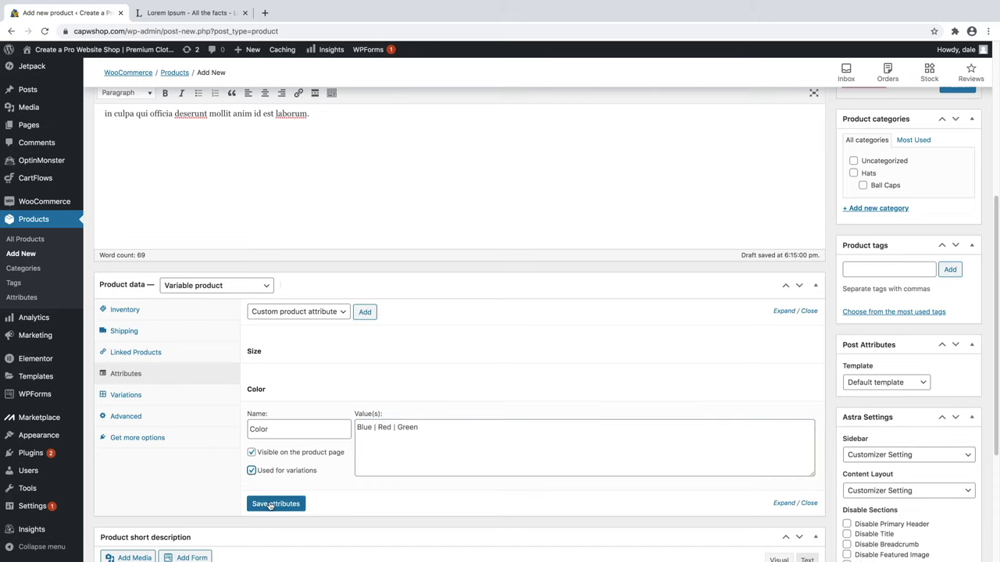
left_click(270, 504)
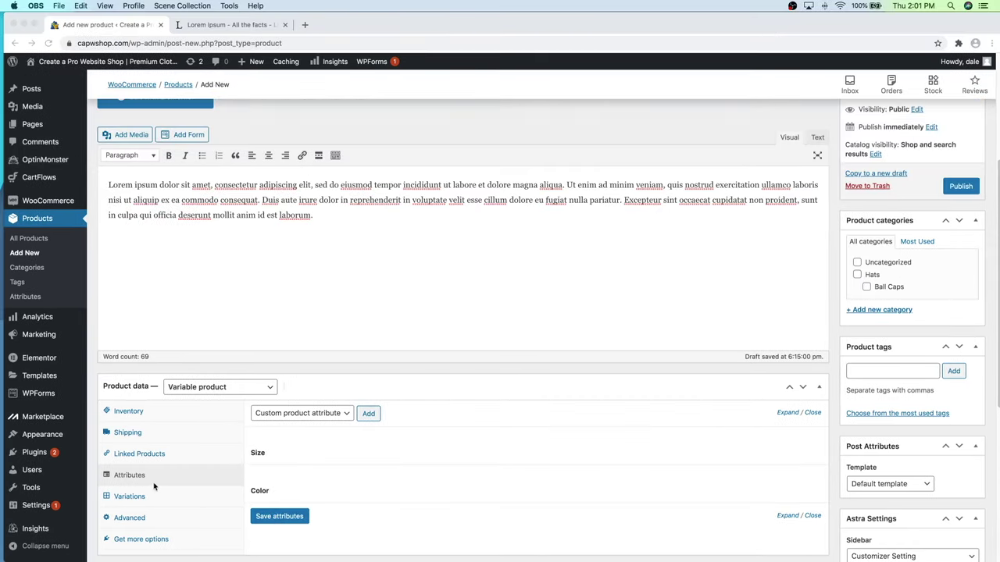
left_click(120, 500)
Create variations from all attributes, confirming the 12 Size–Color combinations
left_click(125, 498)
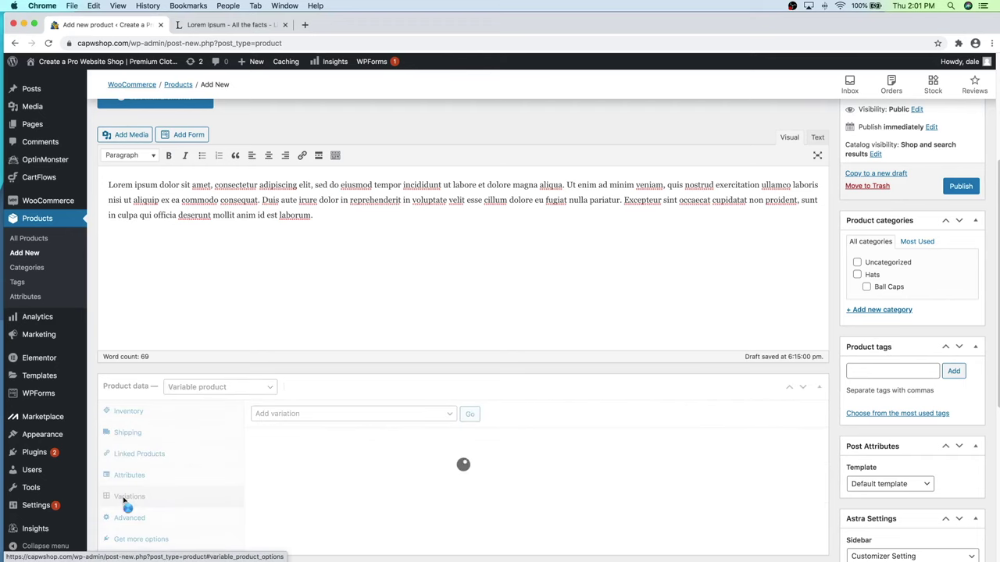
scroll(359, 473, "down", 3)
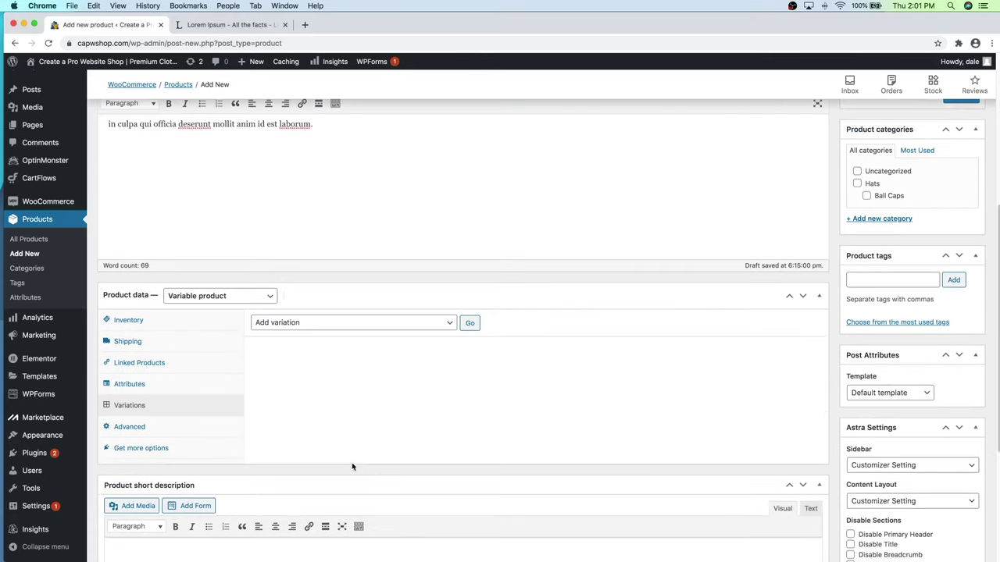
left_click(332, 325)
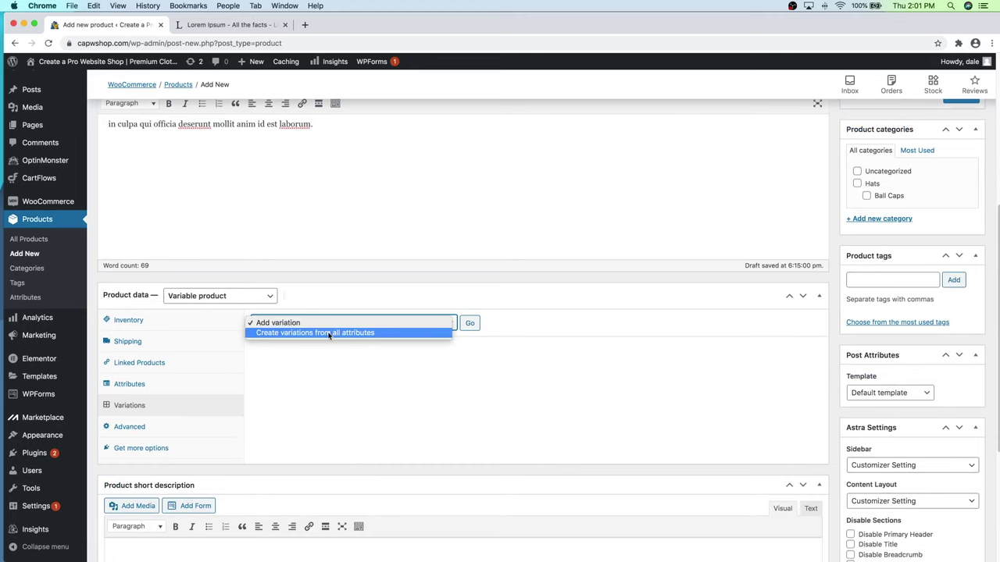
left_click(331, 334)
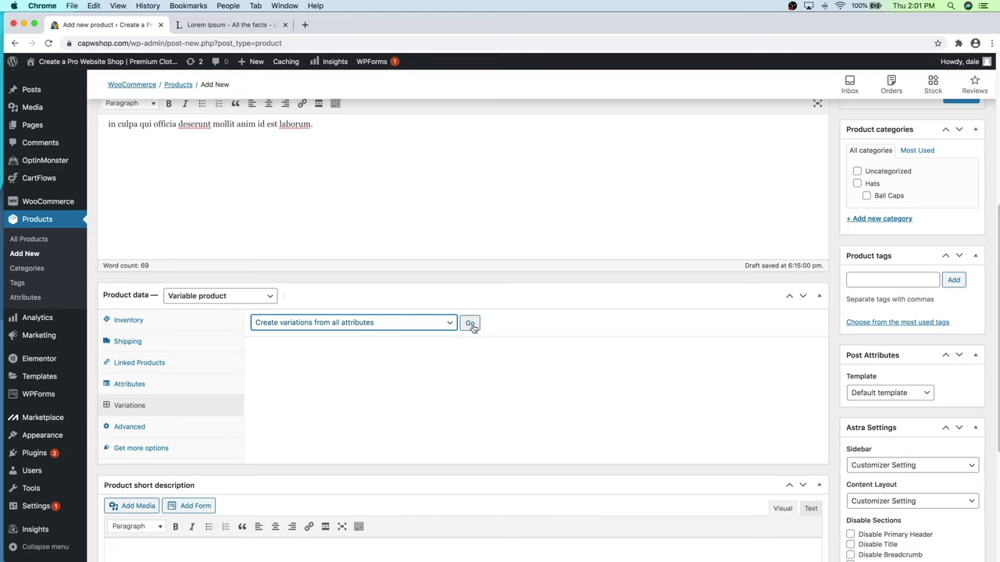
left_click(470, 325)
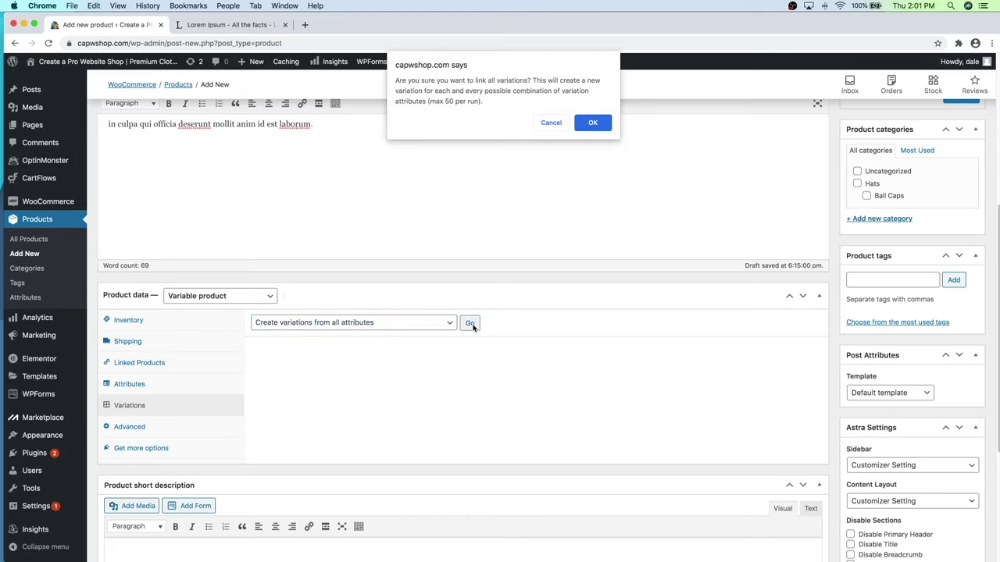
left_click(591, 123)
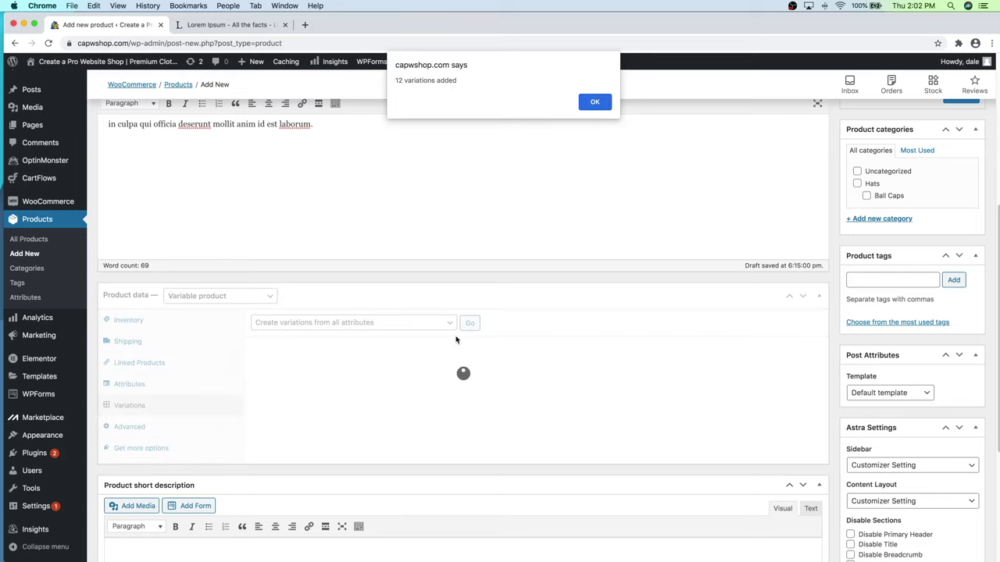
left_click(594, 104)
scroll(446, 385, "down", 3)
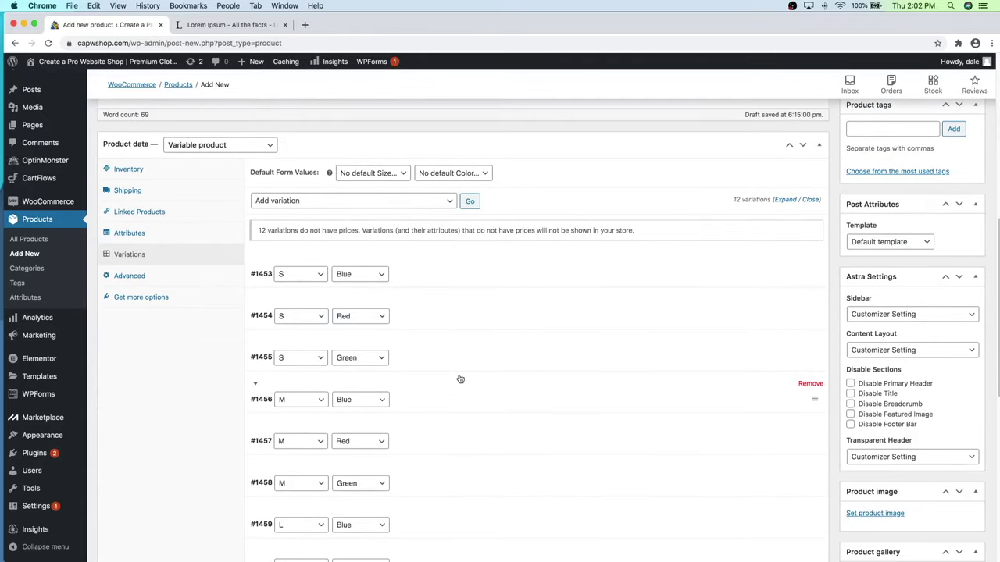
left_click(784, 200)
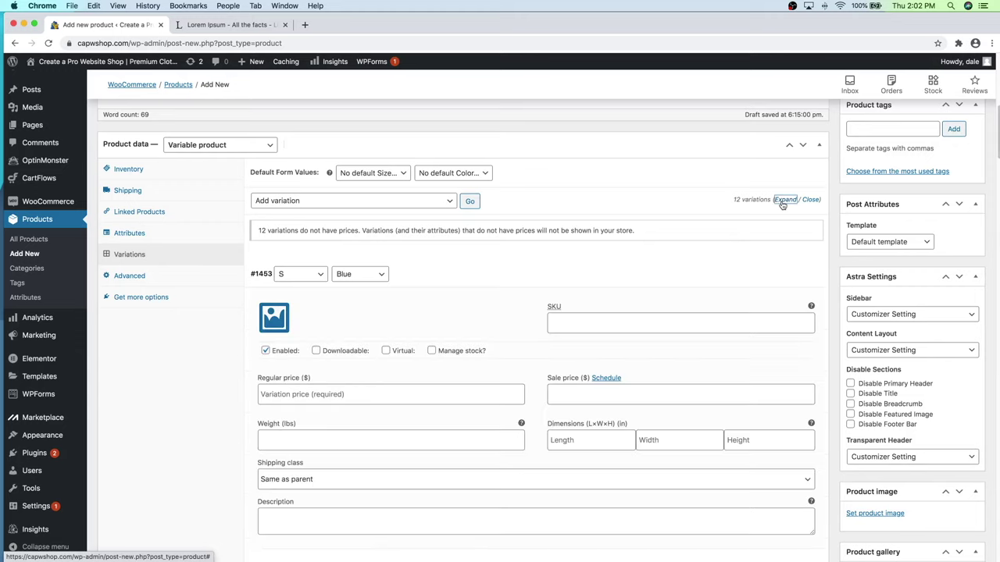
Enter SKUs 00002a and 00002b onward into the SKU fields of variations #1453–#1455
left_click(569, 322)
type("0000")
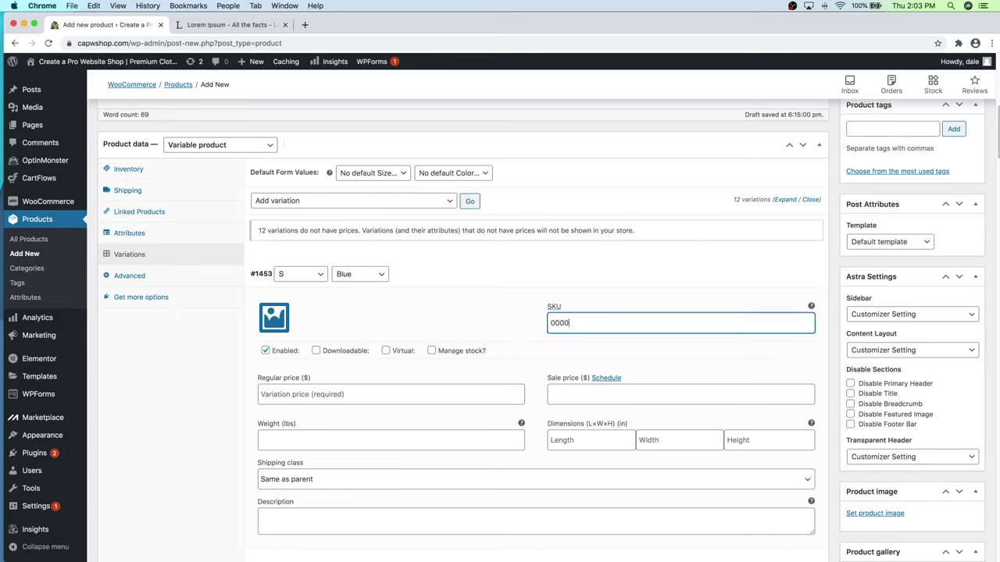
type("2a")
scroll(536, 324, "down", 7)
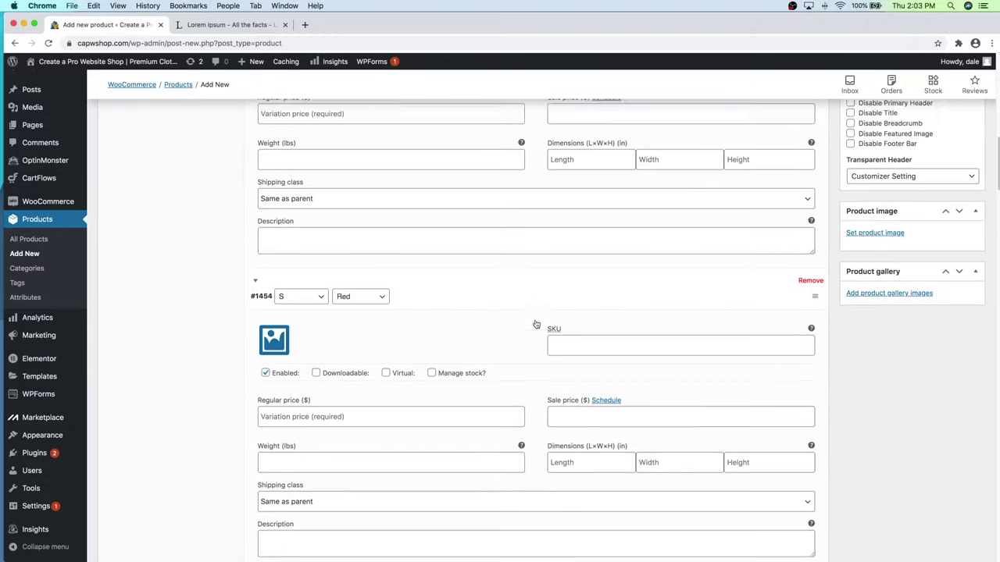
scroll(535, 324, "down", 2)
left_click(577, 281)
type("000026")
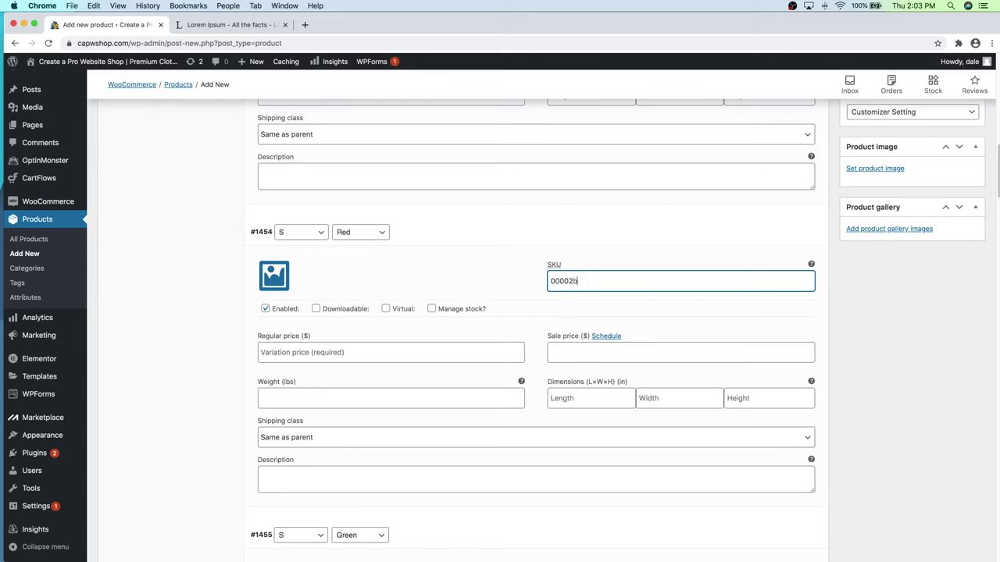
scroll(563, 340, "down", 7)
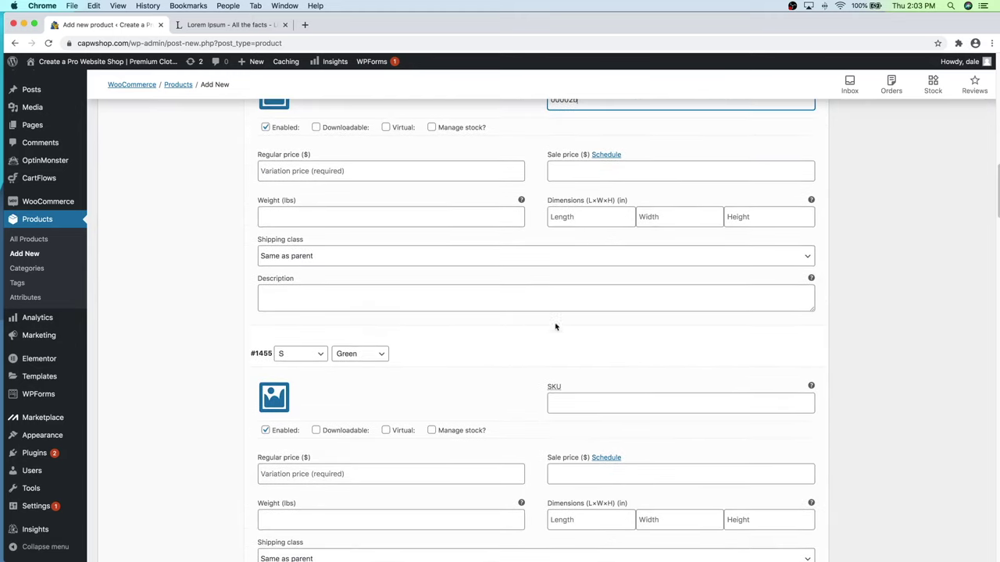
left_click(565, 308)
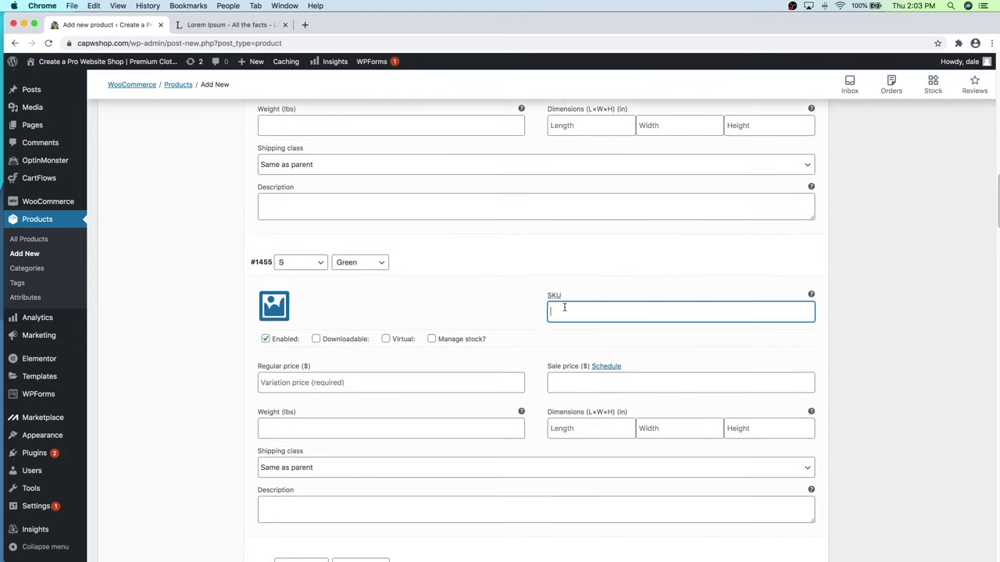
type("00002a")
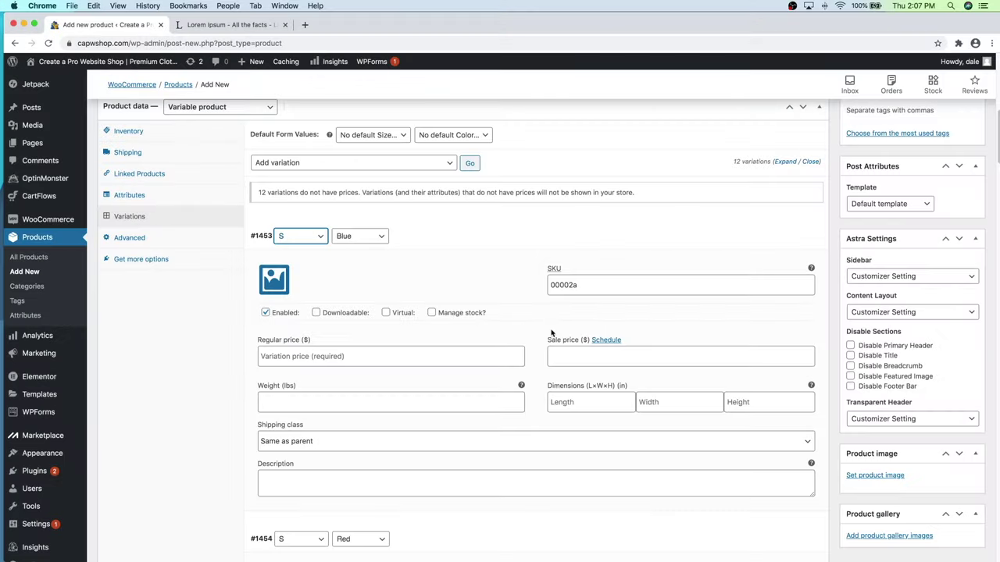
Give variation #1453 a regular price of 19.95 and copy that value
left_click(322, 356)
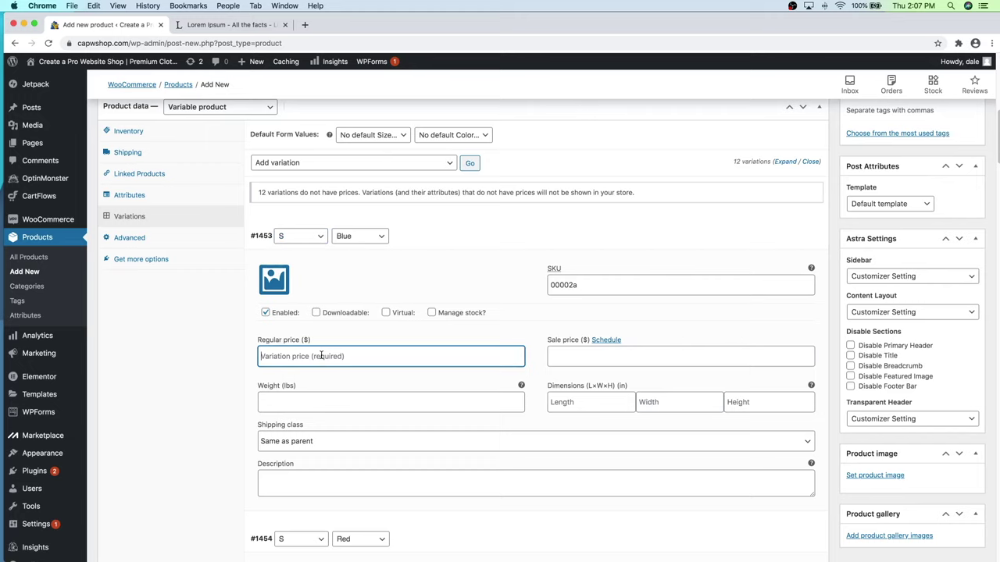
type("19.95")
double_click(264, 358)
right_click(264, 358)
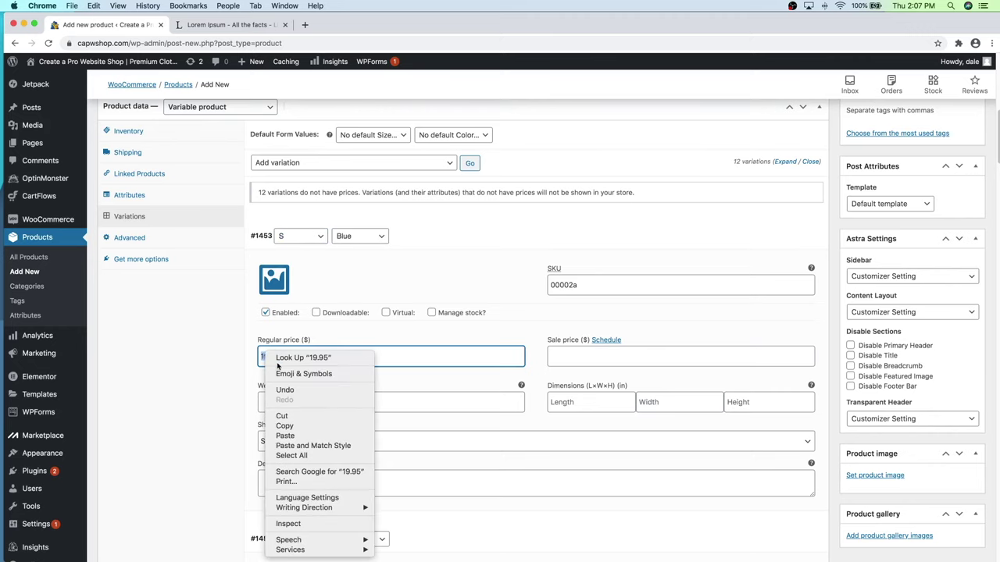
left_click(287, 426)
Paste 19.95 as the regular price of variations #1454 through #1457
scroll(347, 346, "down", 3)
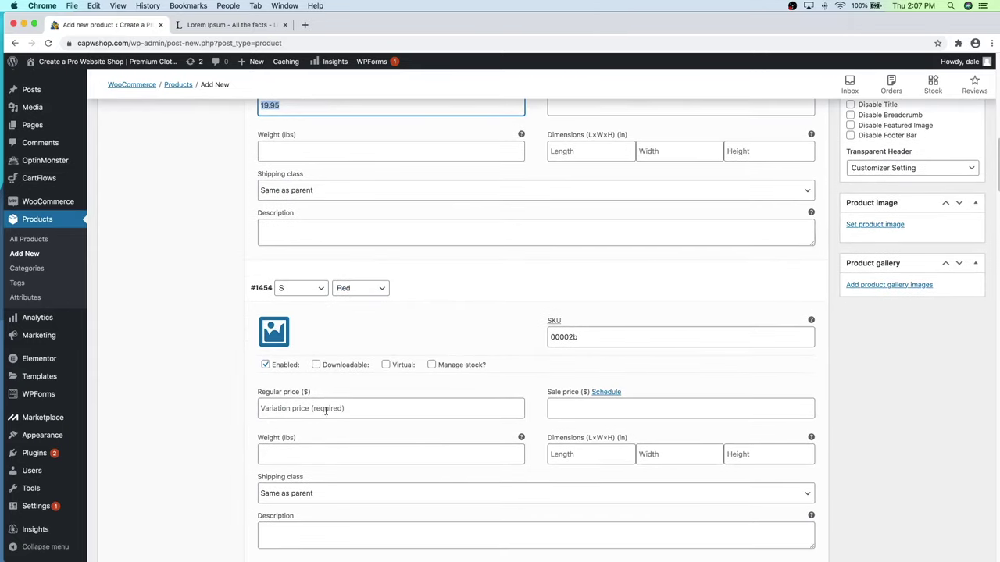
left_click(326, 409)
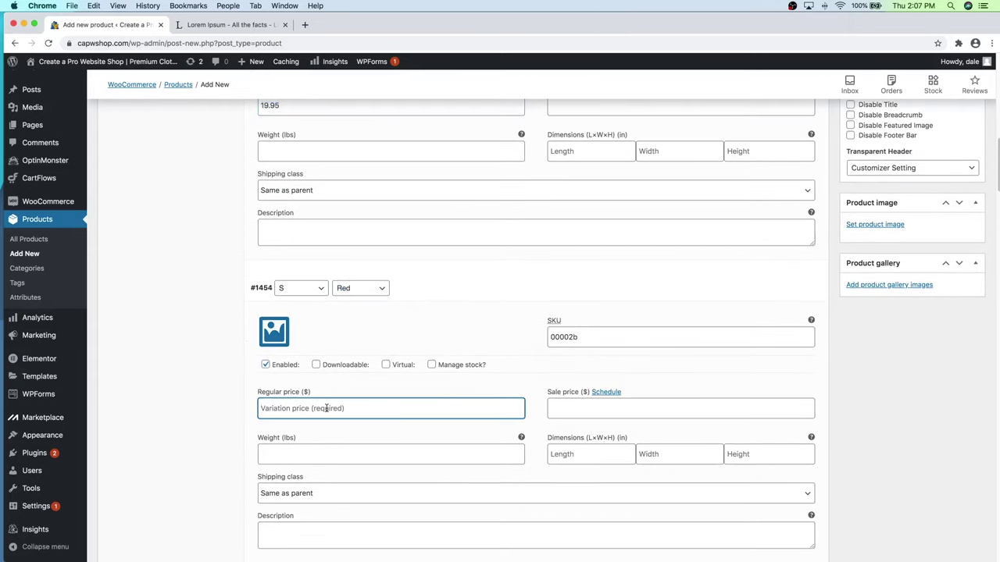
right_click(326, 409)
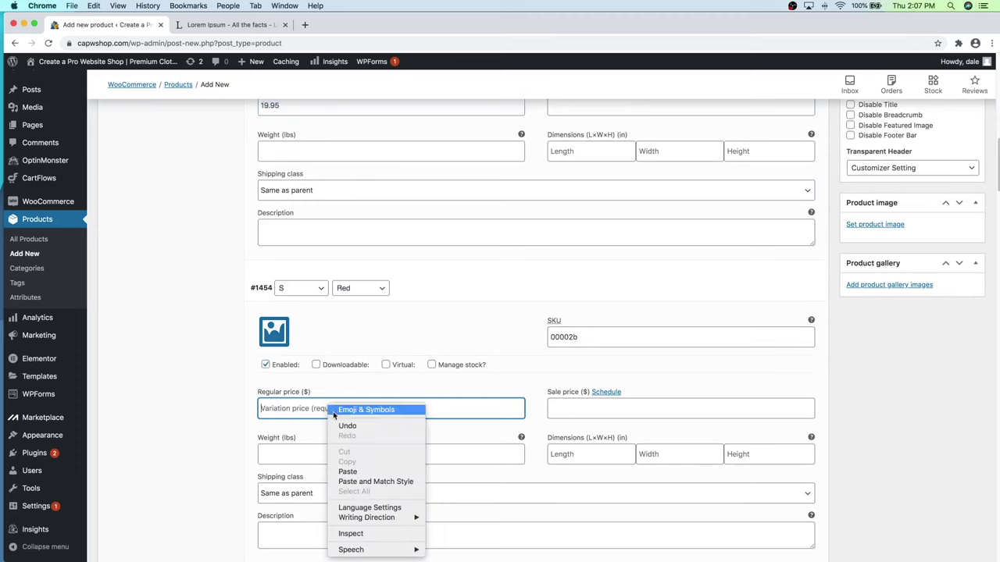
left_click(353, 471)
scroll(384, 412, "down", 5)
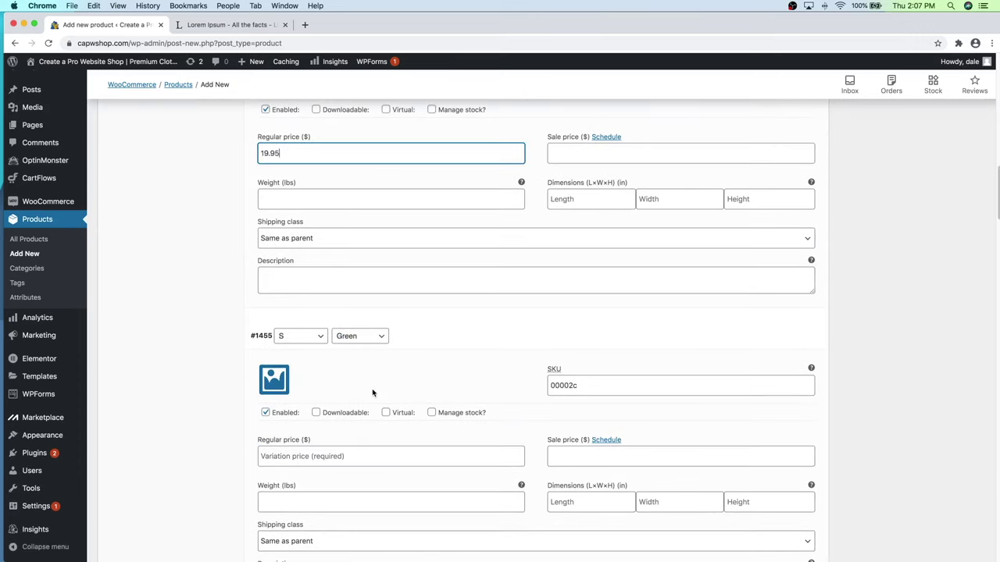
left_click(360, 379)
right_click(357, 379)
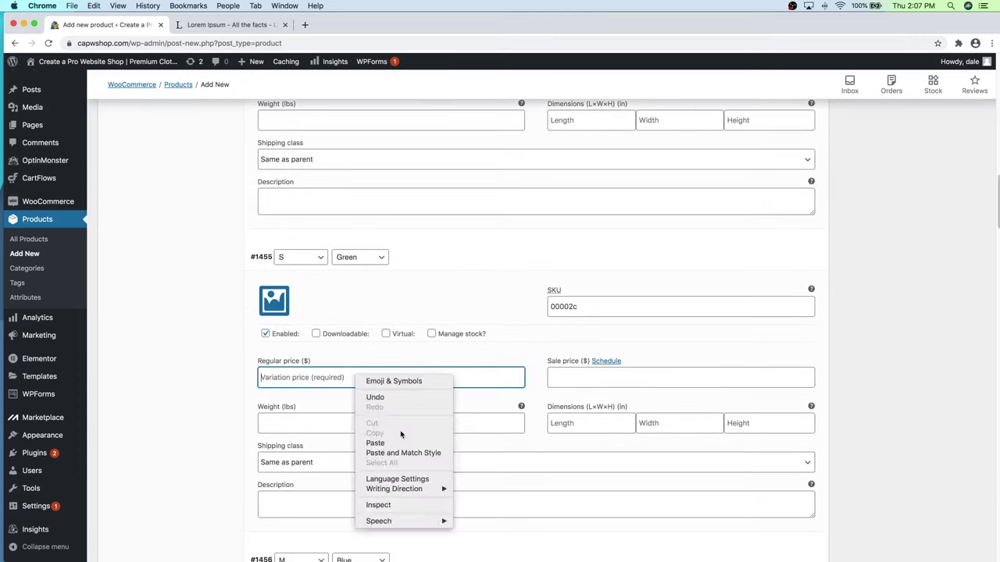
left_click(380, 440)
scroll(391, 375, "down", 4)
right_click(391, 368)
left_click(425, 431)
scroll(351, 406, "down", 4)
left_click(346, 435)
scroll(346, 435, "down", 15)
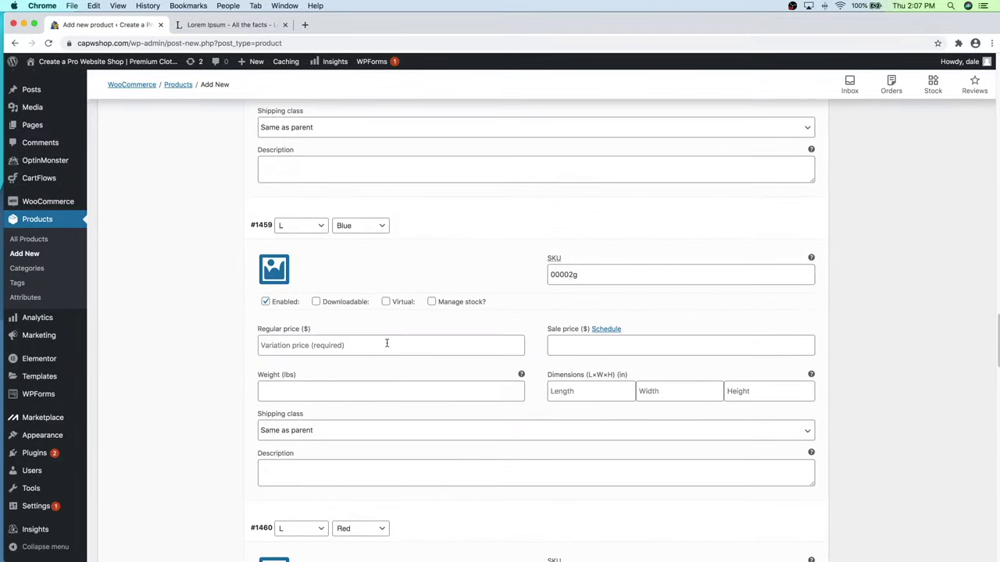
scroll(332, 363, "down", 3)
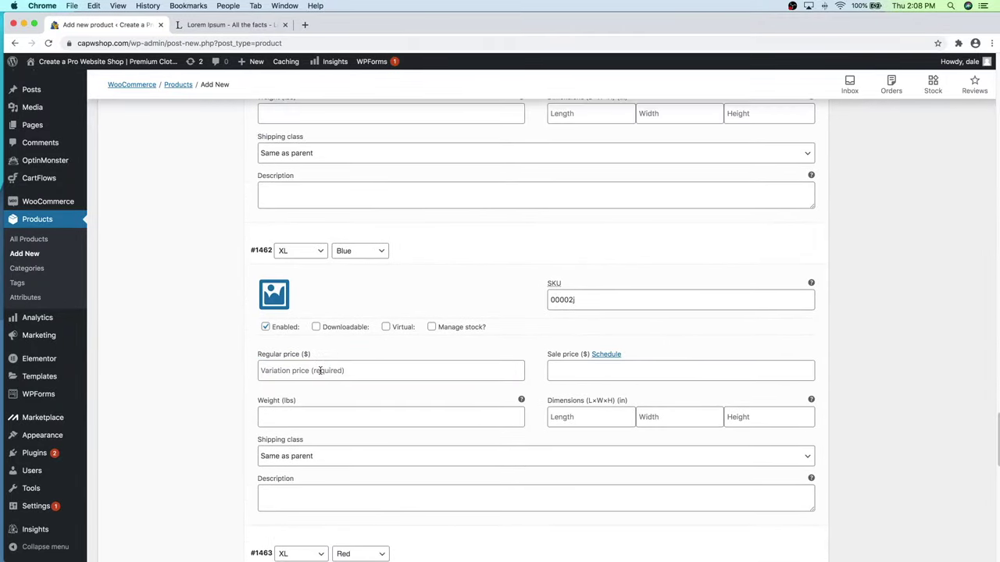
Set the XL Blue variation's regular price to 21.95 and copy it
left_click(320, 371)
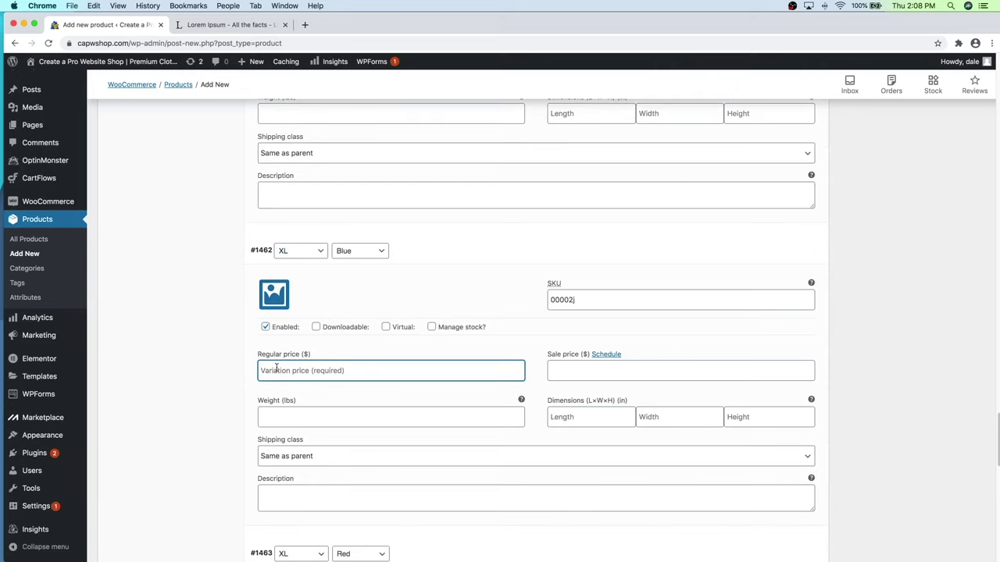
type("21.95")
double_click(272, 370)
right_click(271, 370)
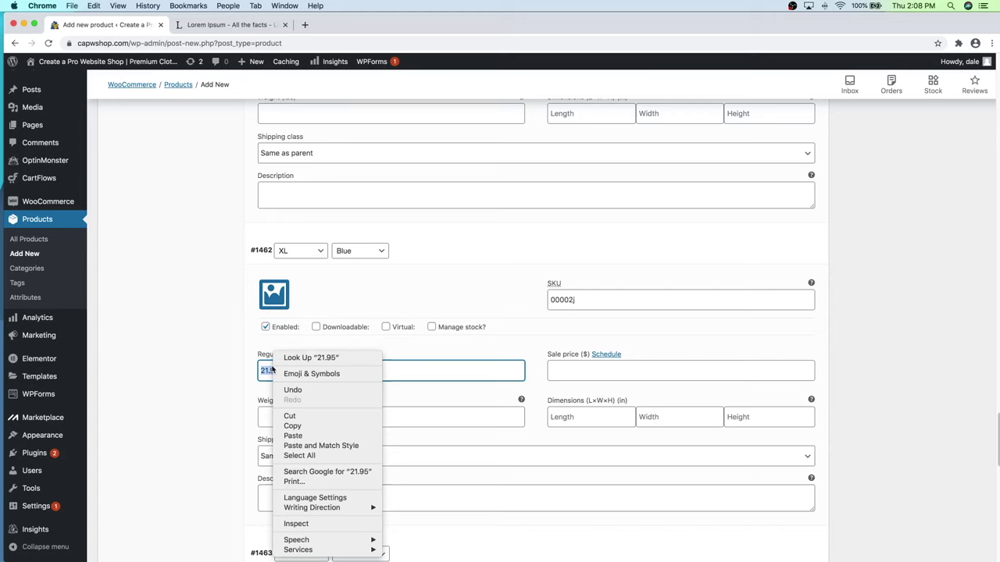
left_click(293, 427)
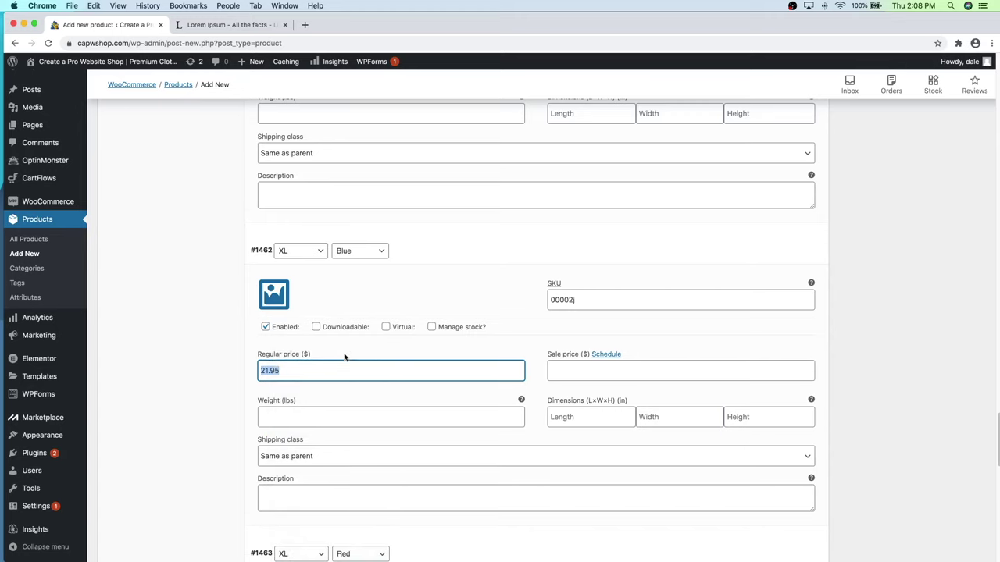
Paste 21.95 into the XL Red and XL Green variations' regular prices
scroll(342, 357, "down", 5)
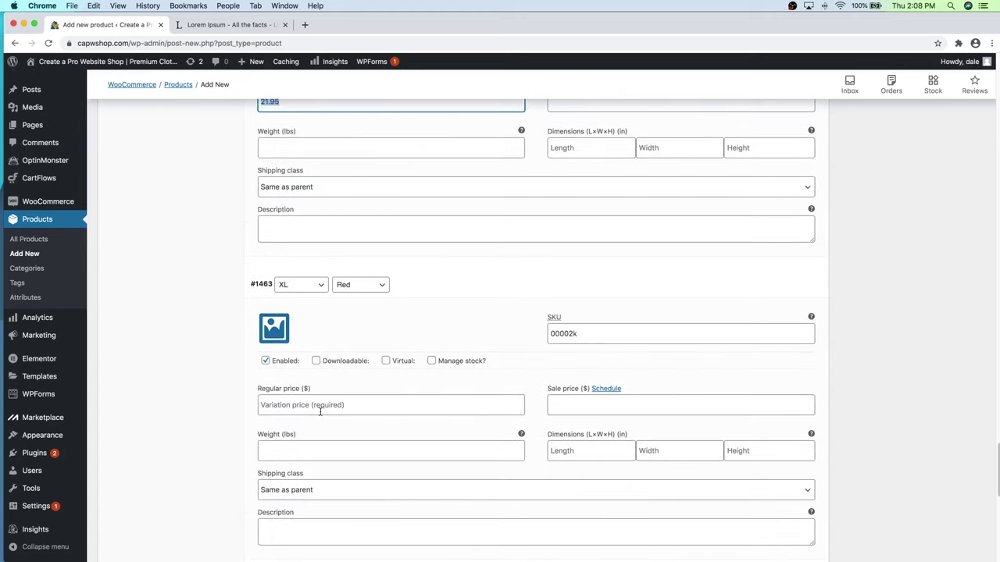
left_click(320, 406)
right_click(321, 405)
left_click(342, 472)
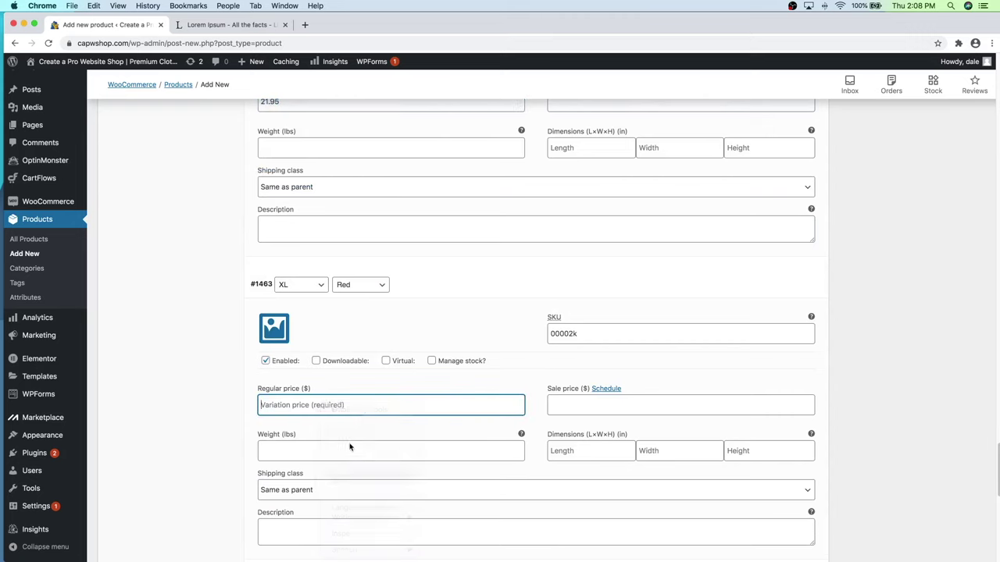
scroll(356, 430, "down", 8)
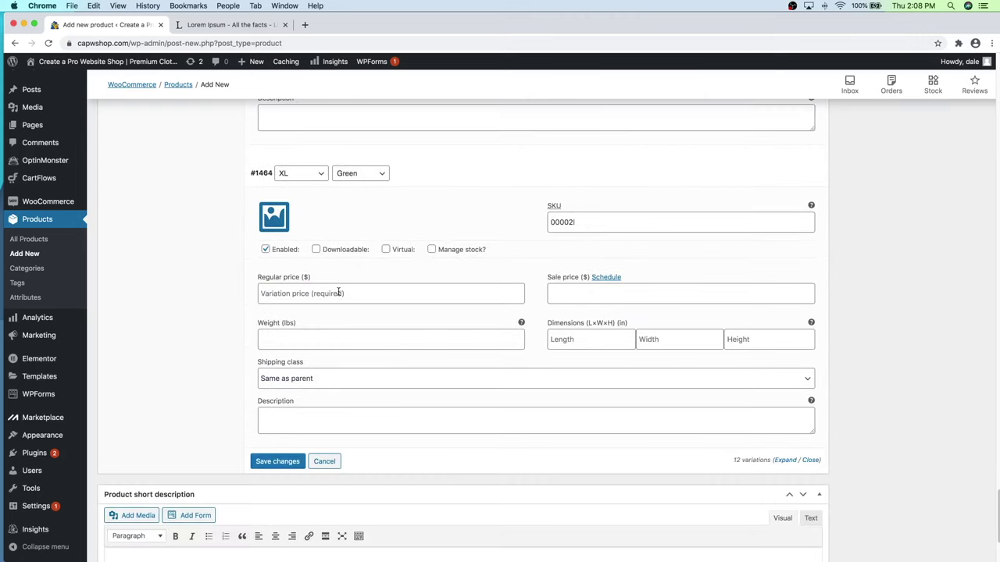
left_click(336, 289)
right_click(337, 292)
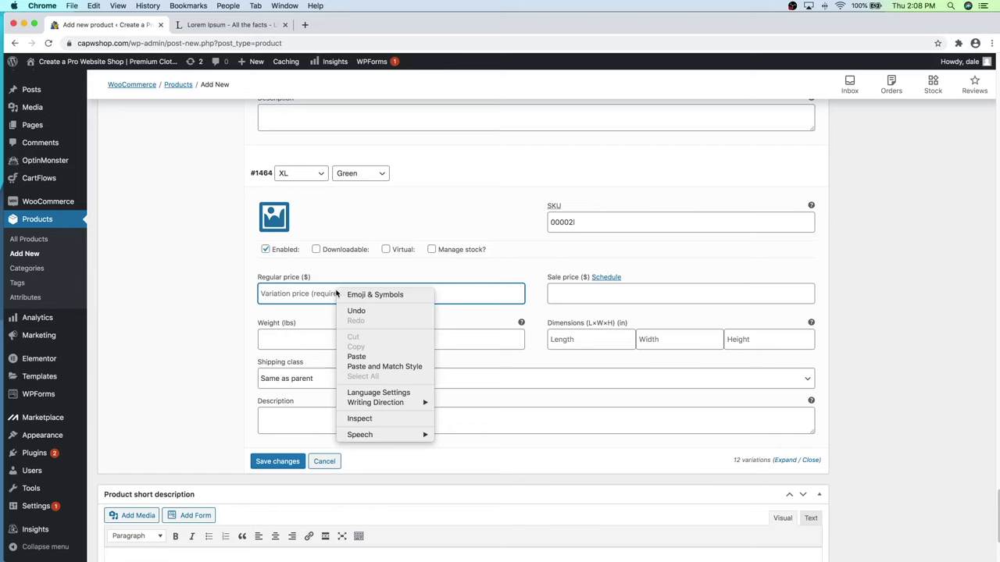
left_click(360, 356)
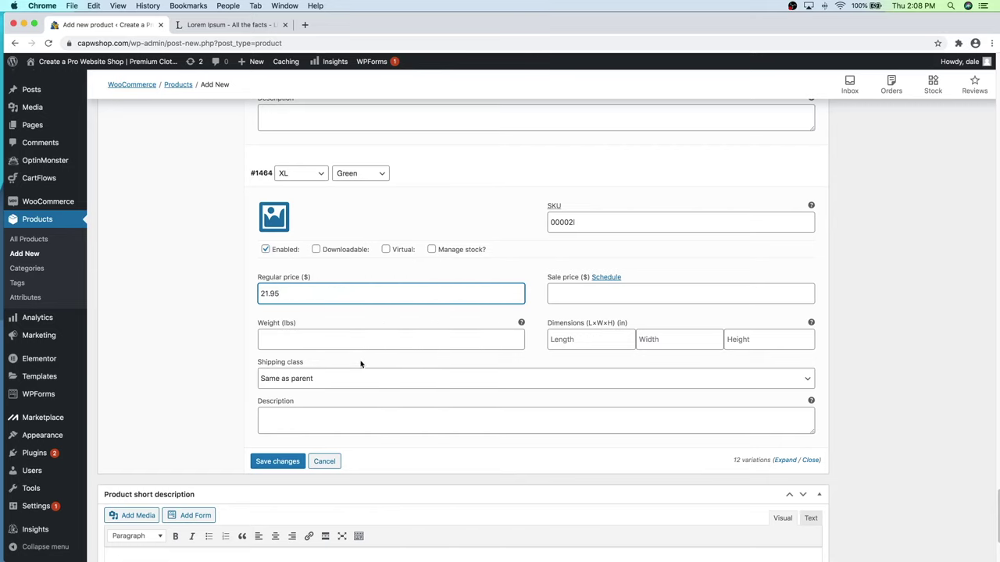
scroll(859, 269, "up", 15)
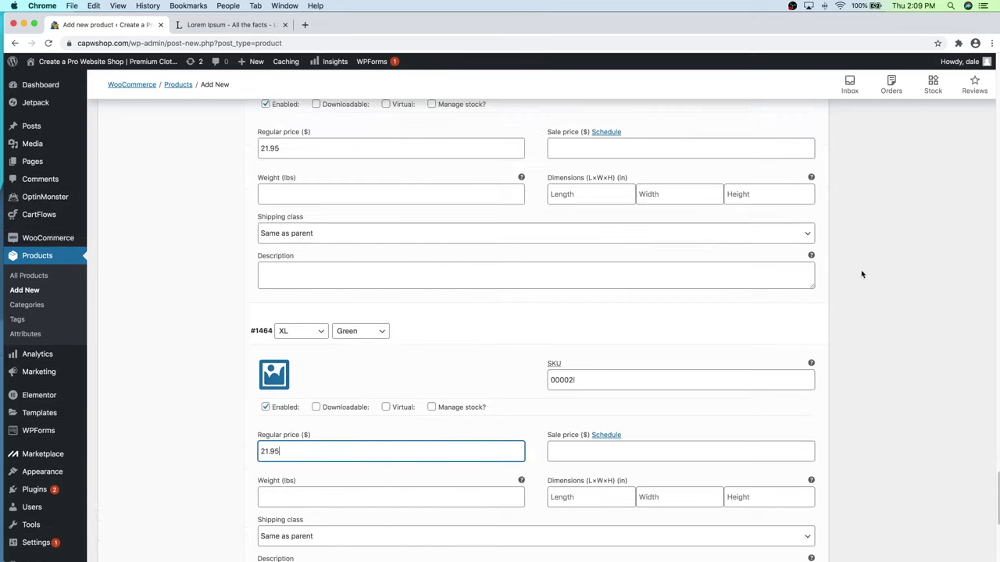
scroll(863, 273, "up", 15)
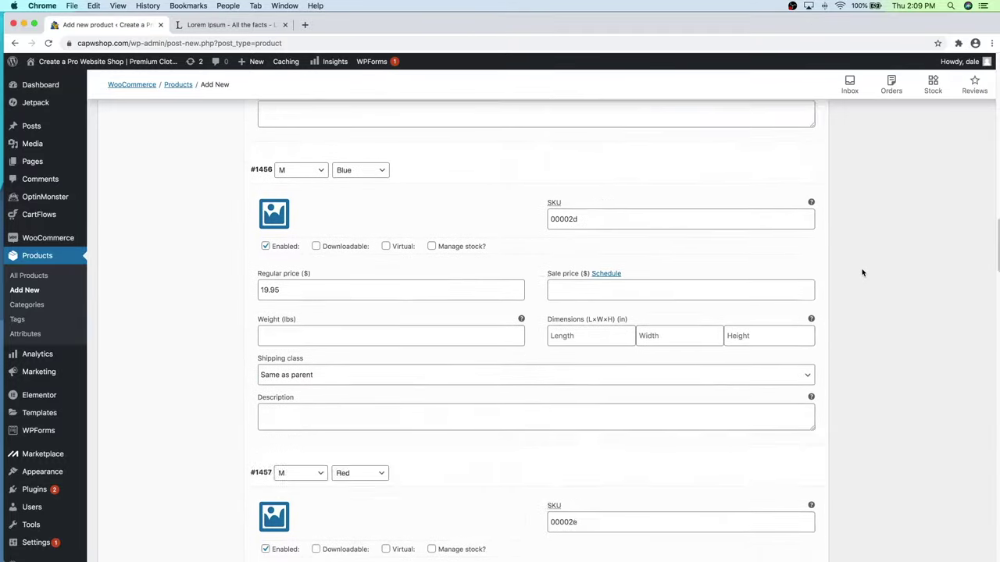
scroll(864, 268, "up", 10)
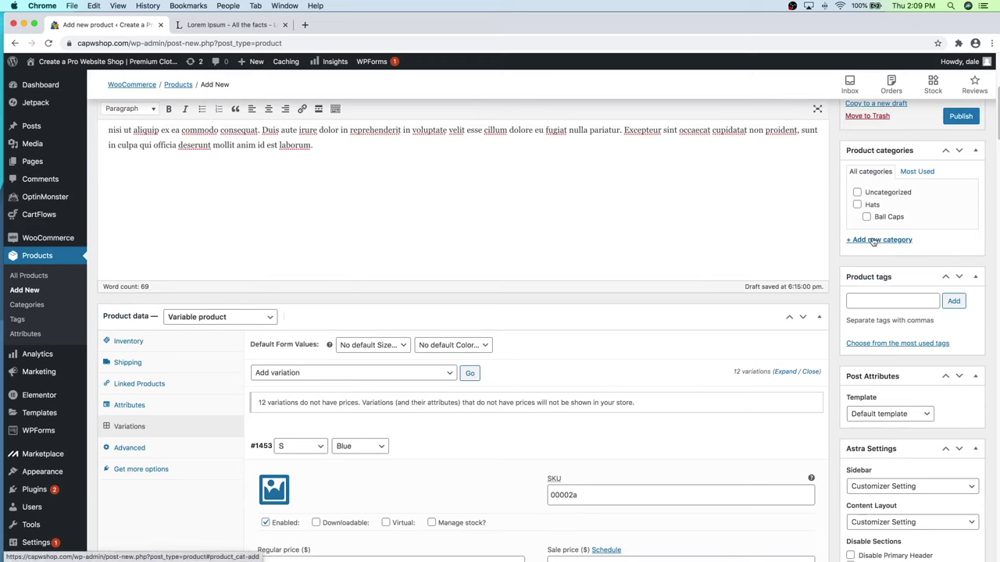
Add a Tees product category and a Long Sleeves subcategory with Tees as parent
left_click(873, 241)
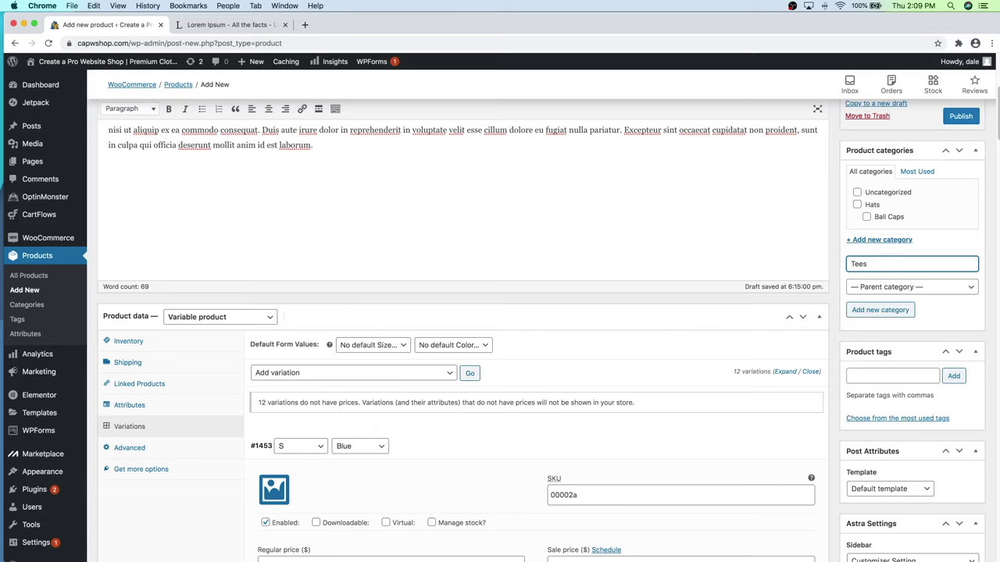
left_click(872, 310)
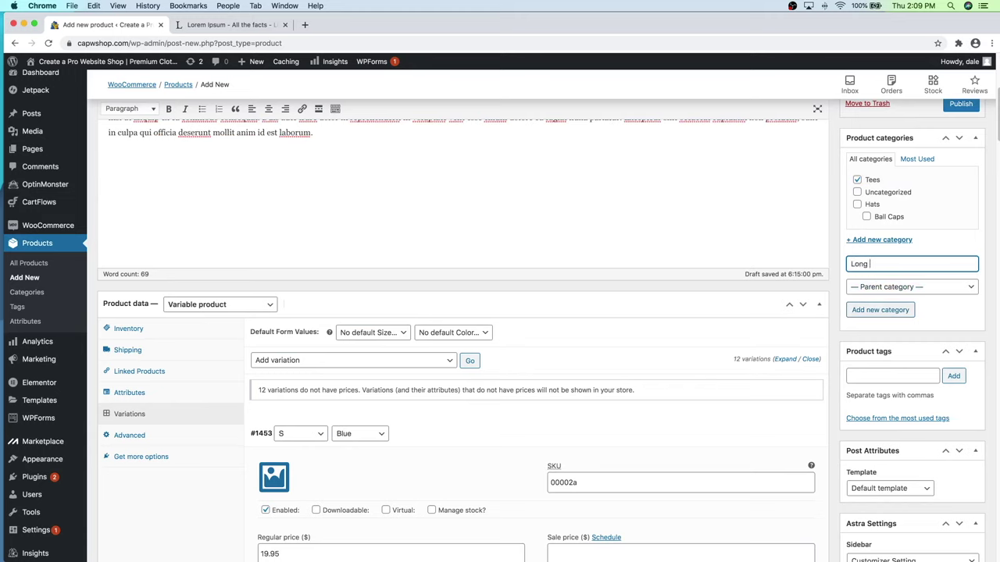
left_click(868, 286)
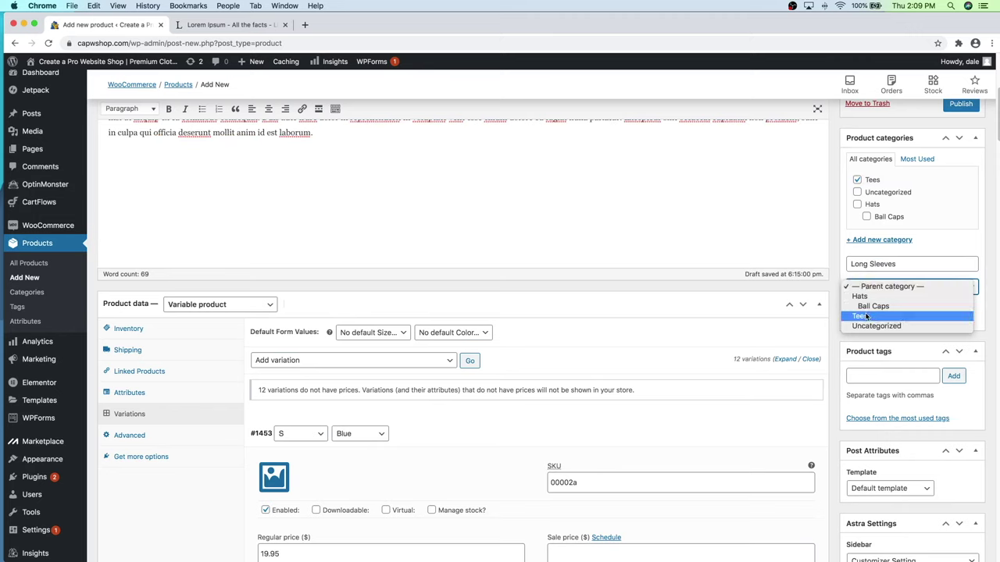
left_click(866, 316)
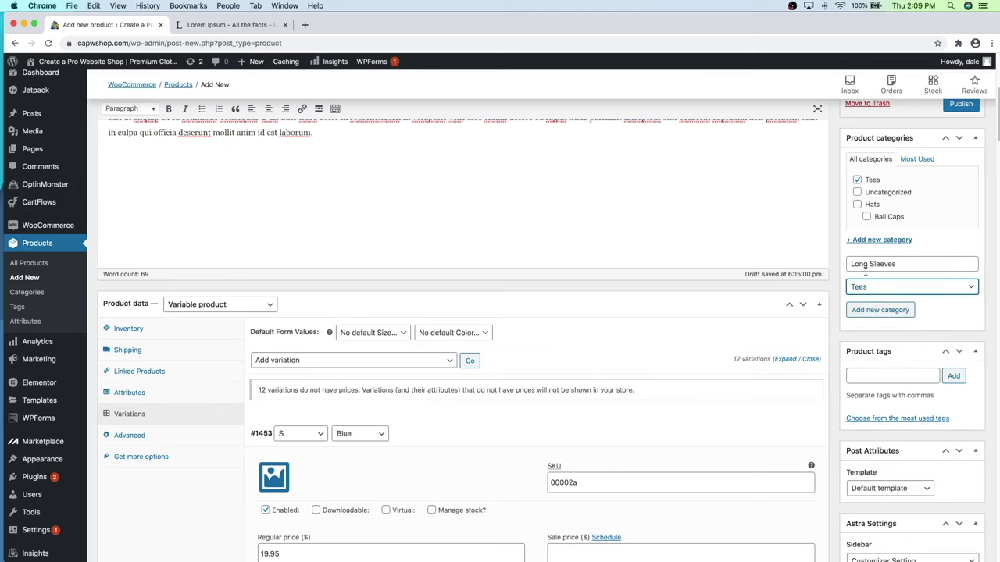
left_click(874, 311)
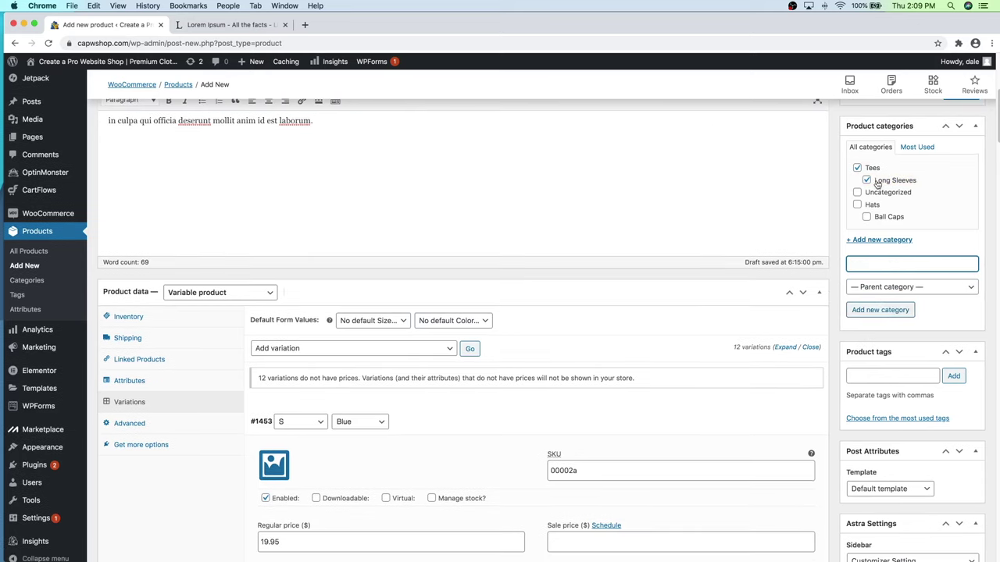
left_click(862, 375)
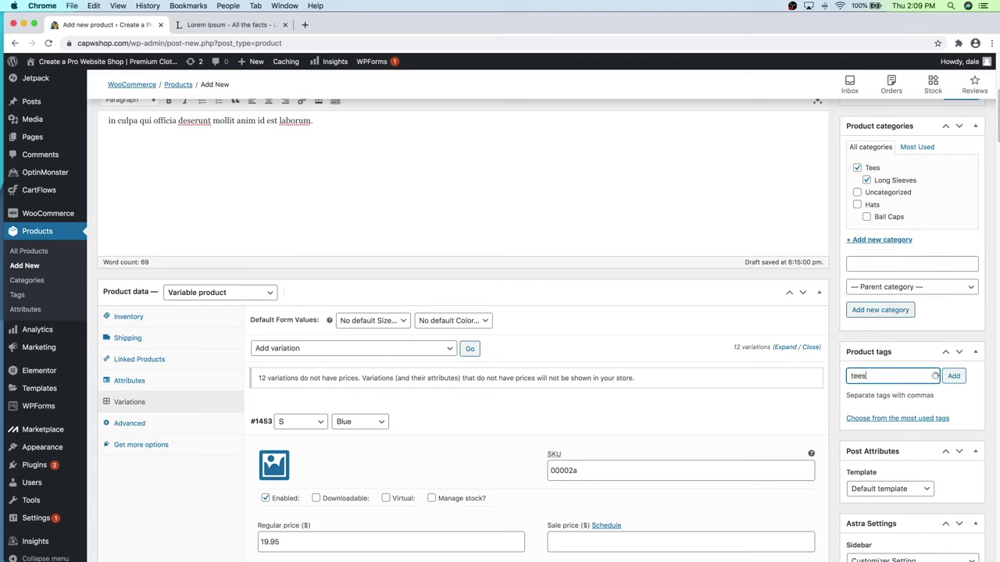
Add the product tags 'tees' and 'long sleeve'
type("tees")
key("Return")
type("long")
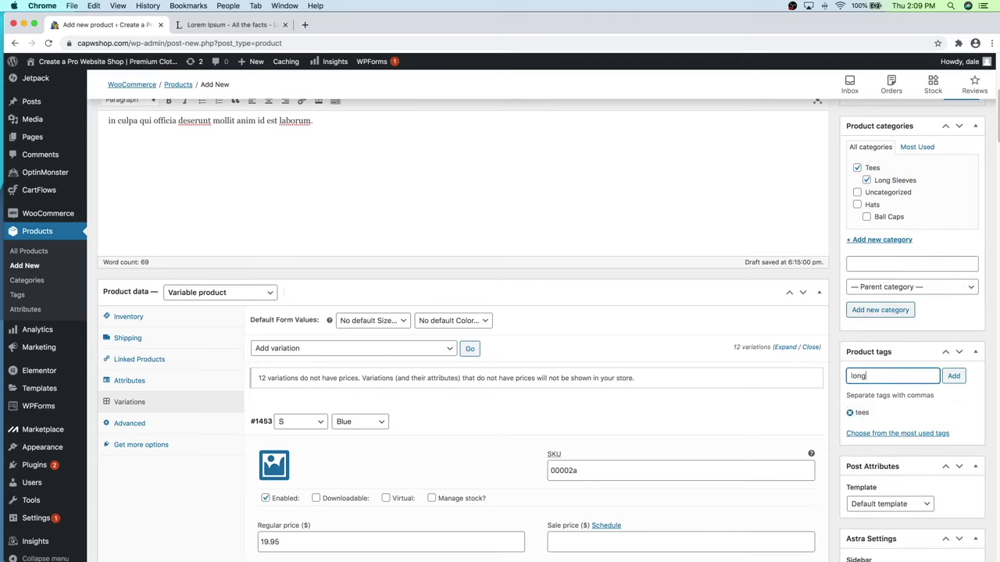
type(" sleeve")
key("Return")
scroll(832, 320, "down", 10)
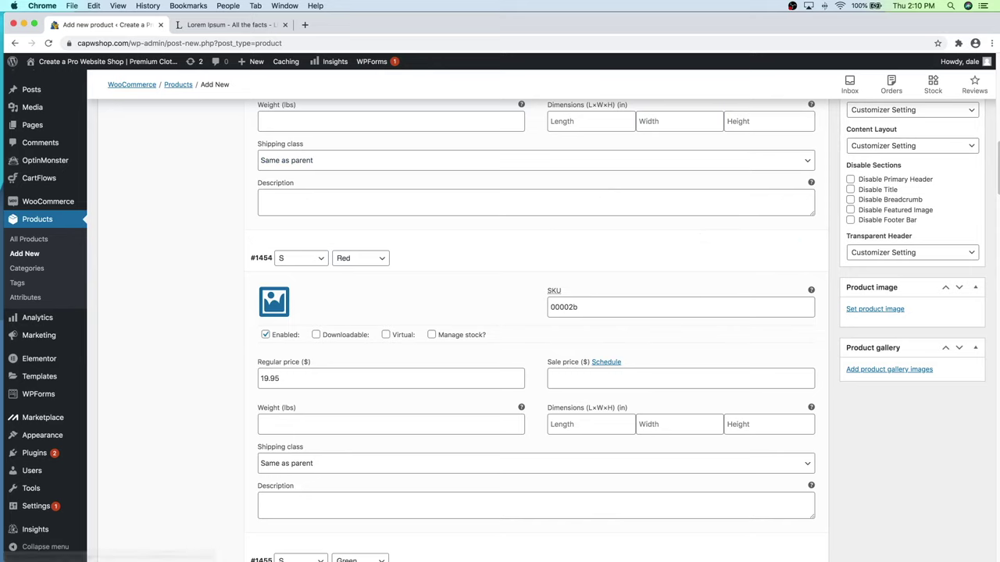
Upload the Long Sleeve Blue, Red and Green shirt images to the media library
left_click(870, 310)
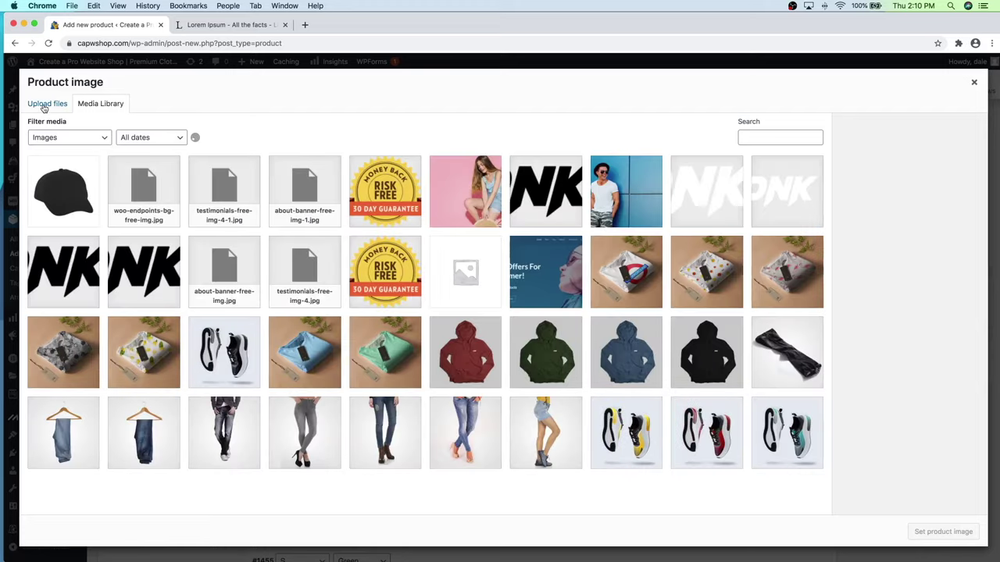
left_click(44, 106)
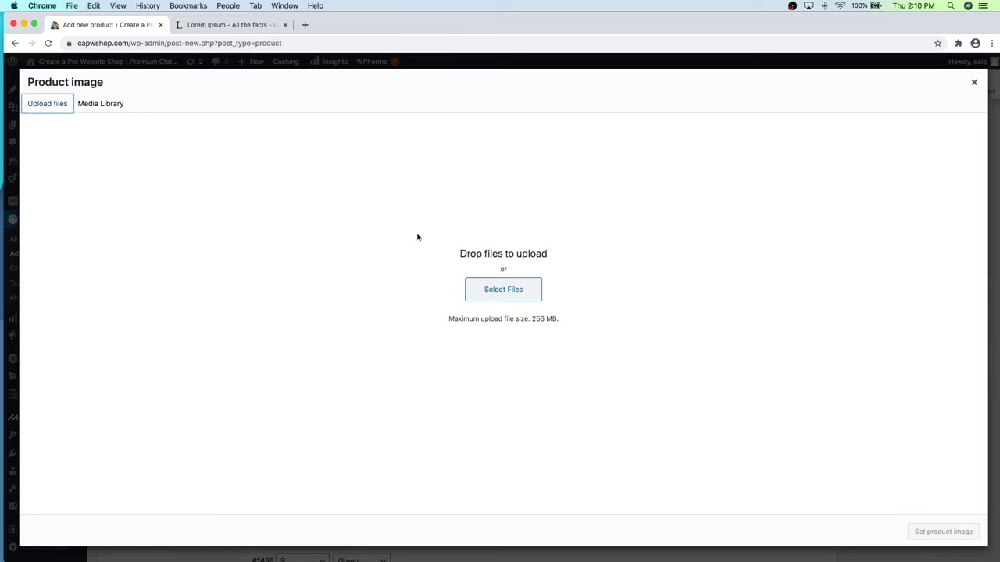
left_click(503, 289)
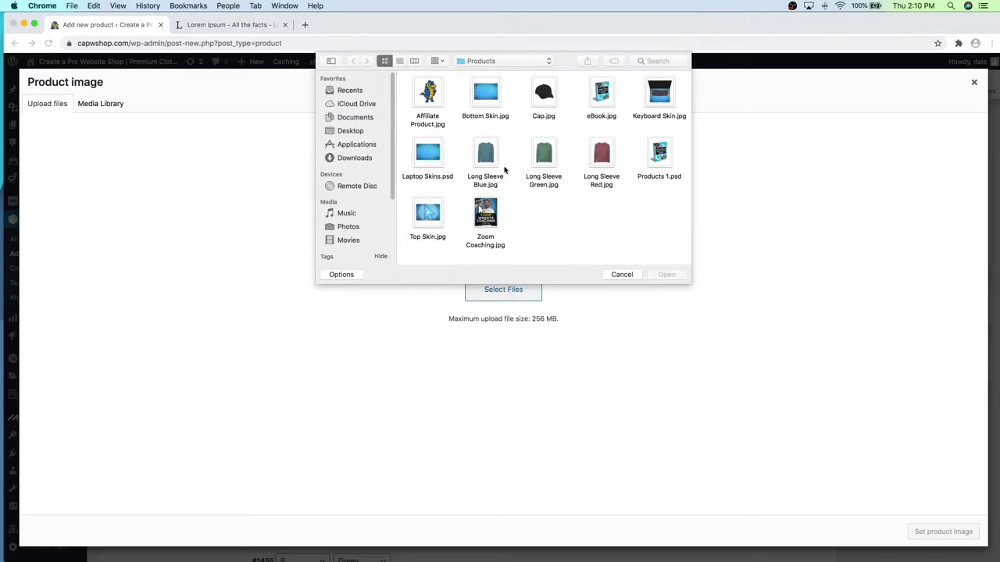
left_click(485, 162)
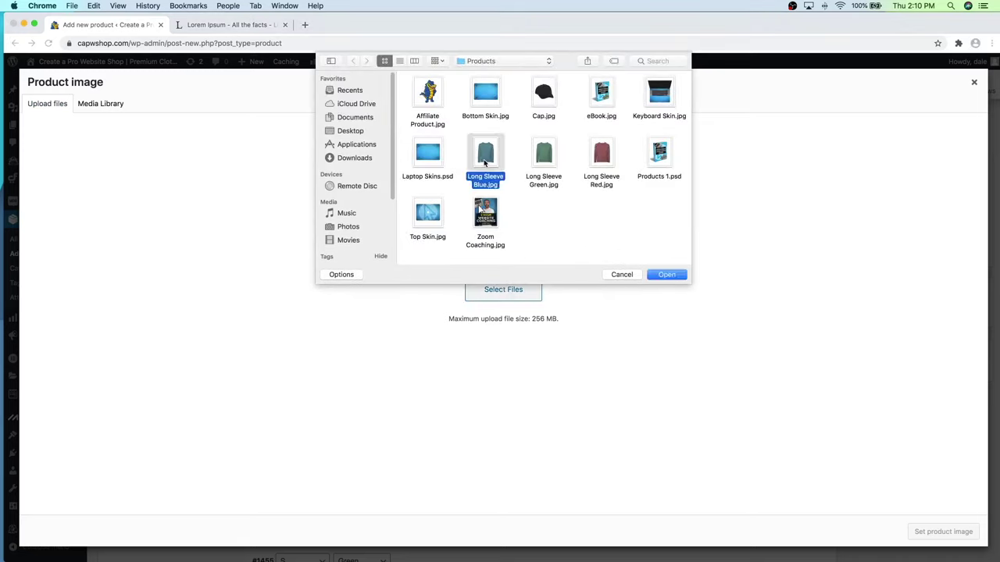
left_click(604, 155, "super")
left_click(551, 155, "super")
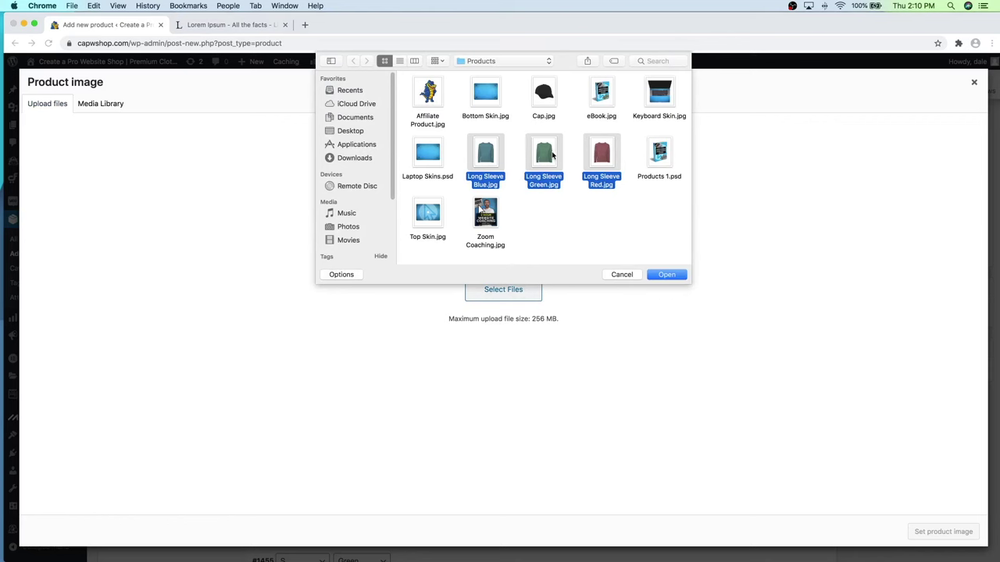
left_click(666, 275)
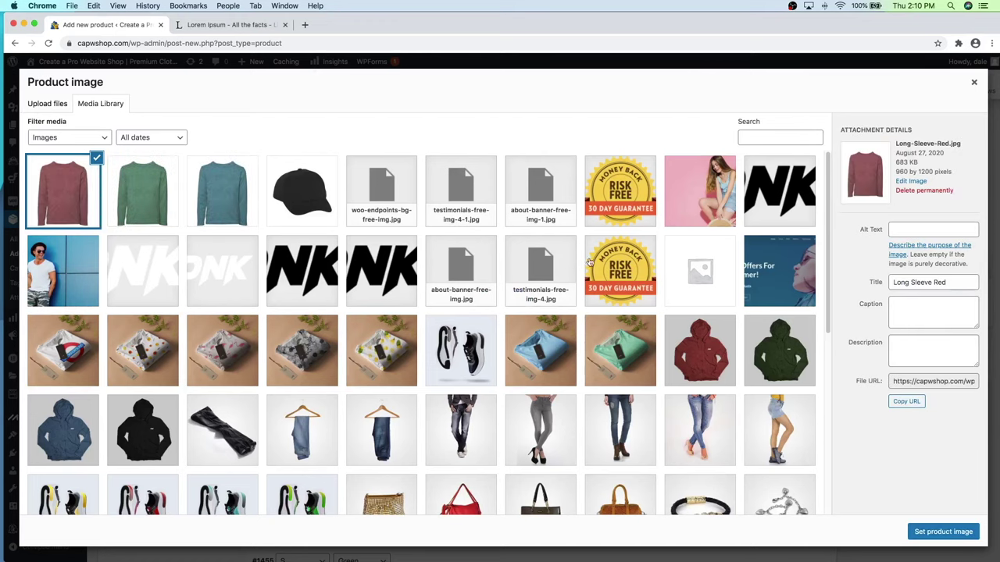
Set Long-Sleeve-Blue.jpg with alt text 'Long Sleeve' as the product image
left_click(240, 194)
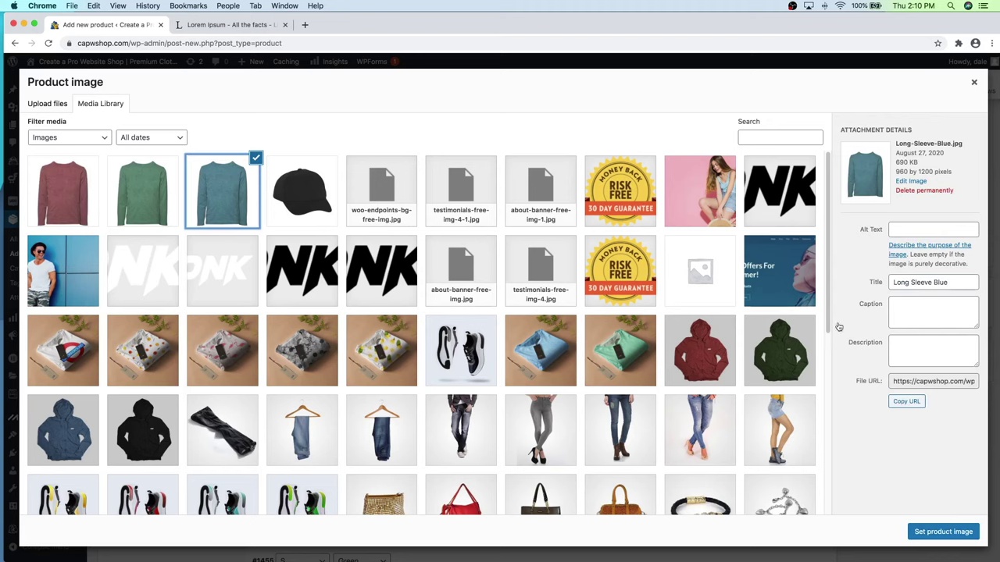
left_click(902, 226)
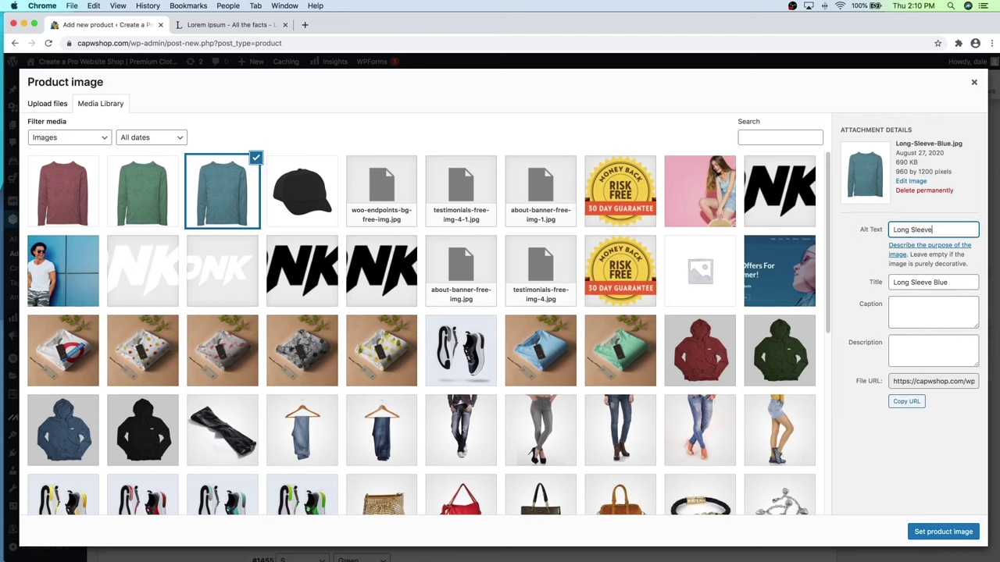
left_click(967, 532)
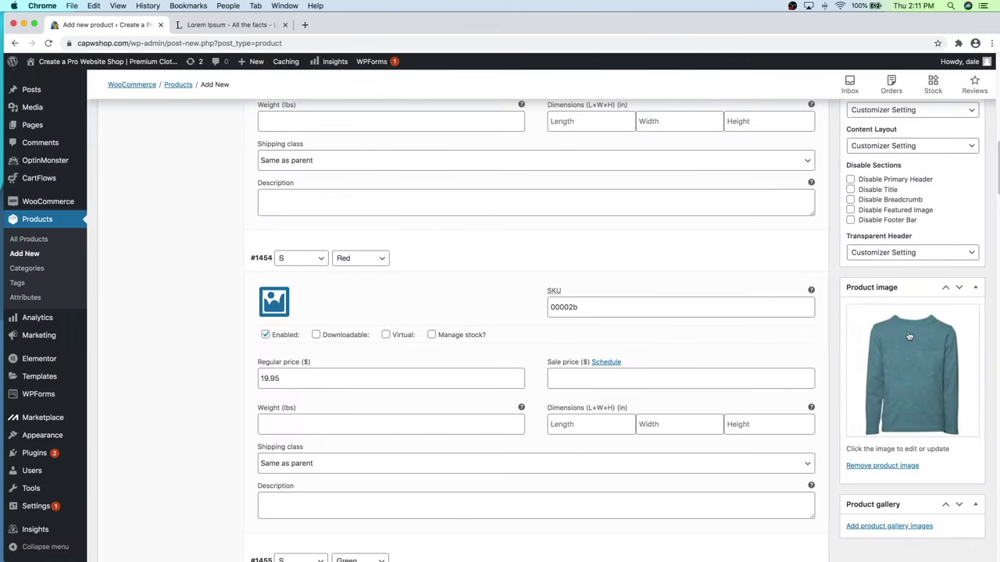
Assign the blue shirt image to variation #1453 and the red one to #1454
scroll(402, 297, "up", 5)
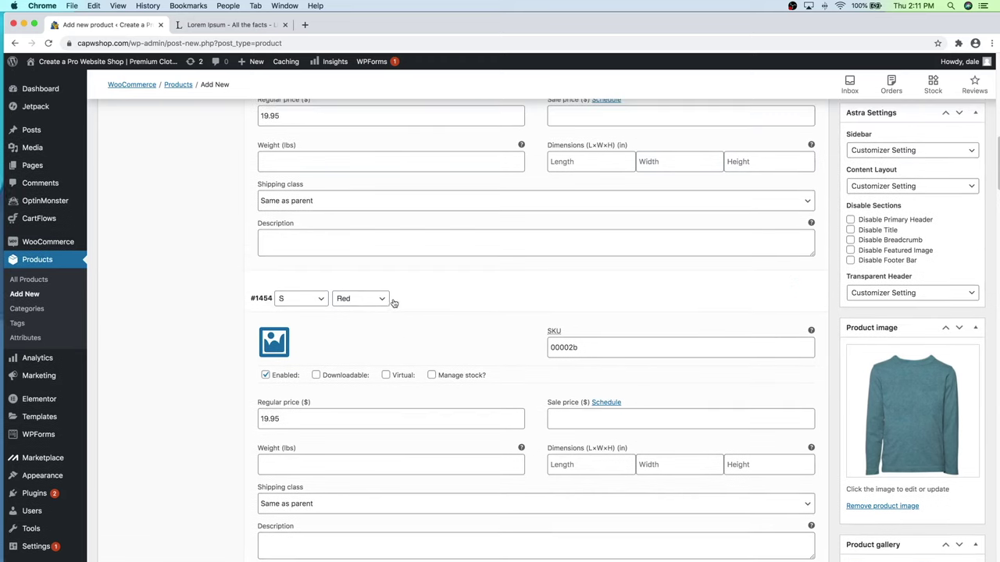
scroll(437, 293, "up", 4)
scroll(436, 290, "down", 2)
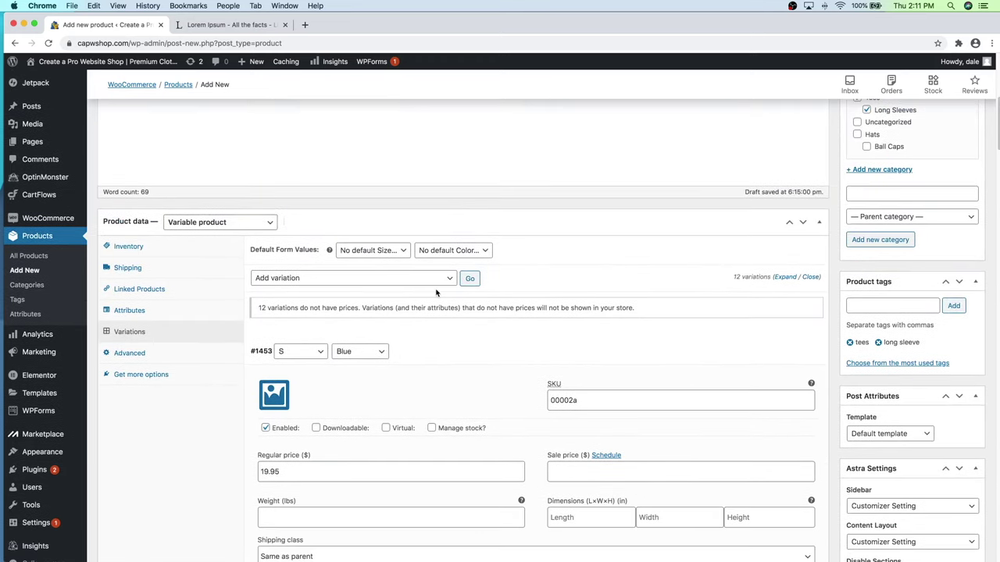
scroll(432, 291, "down", 2)
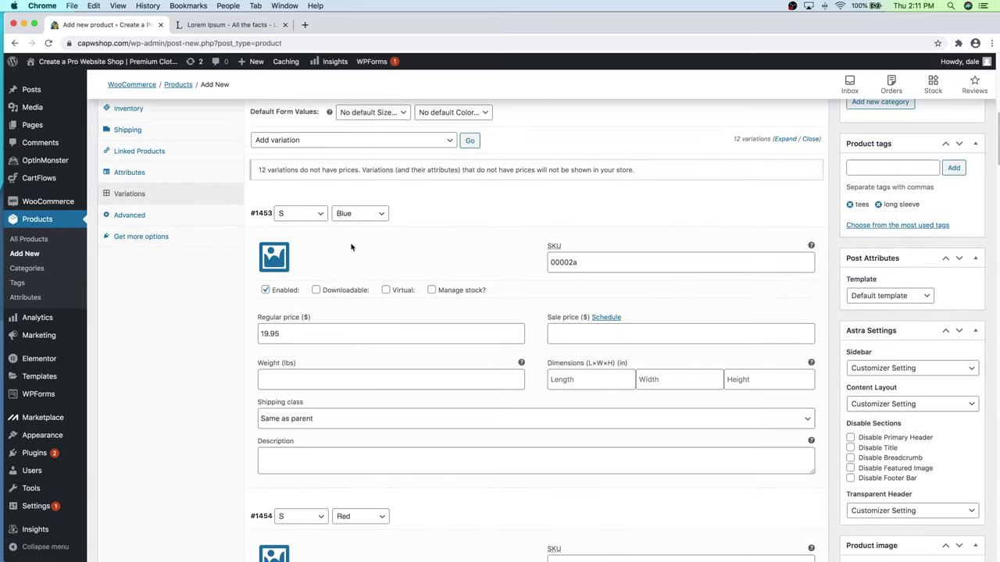
left_click(269, 261)
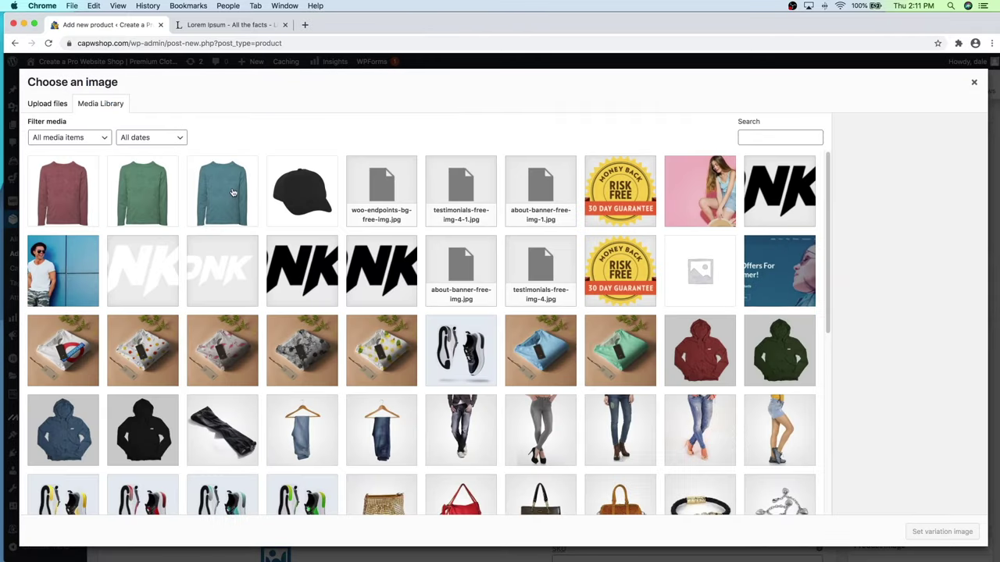
left_click(232, 192)
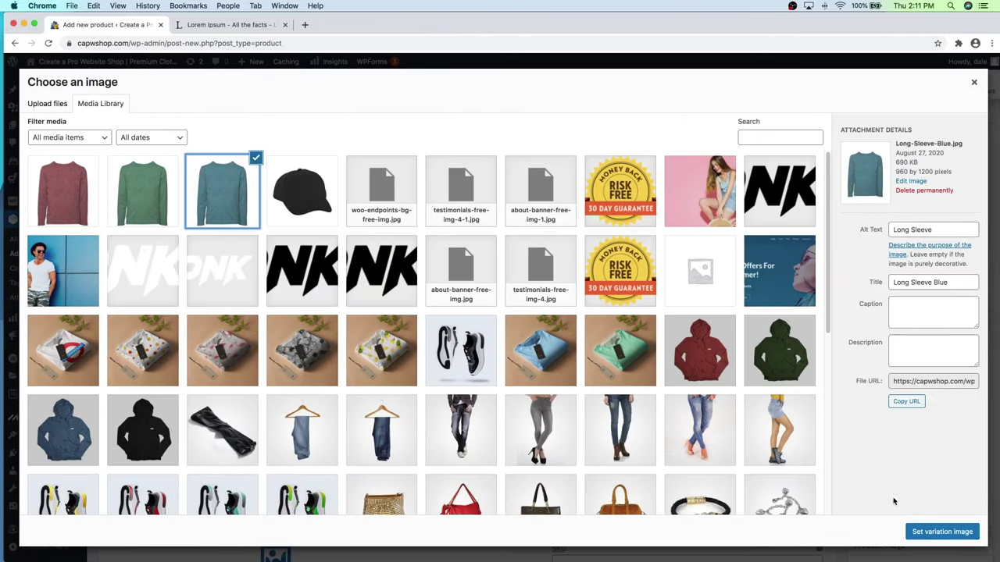
left_click(915, 530)
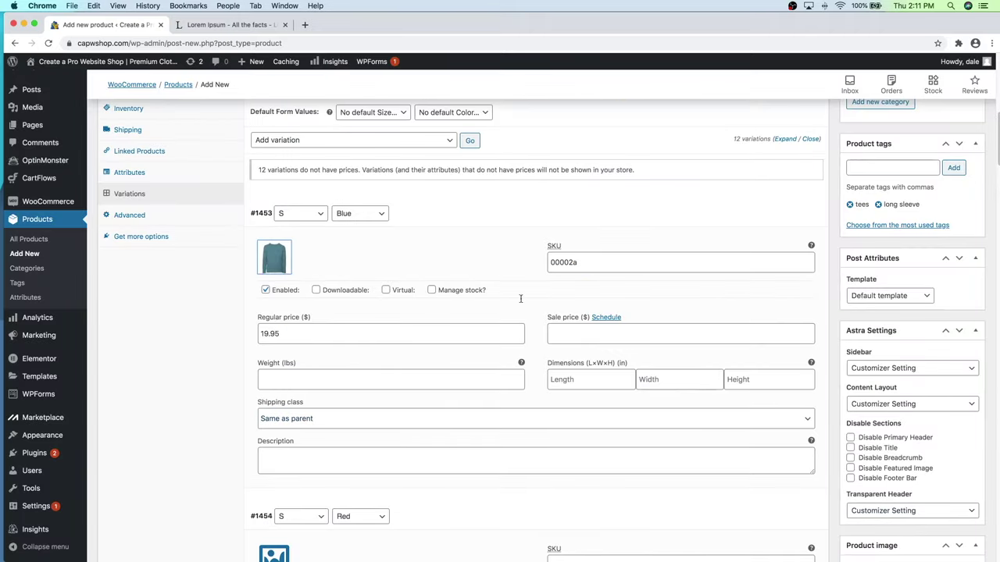
scroll(361, 243, "down", 5)
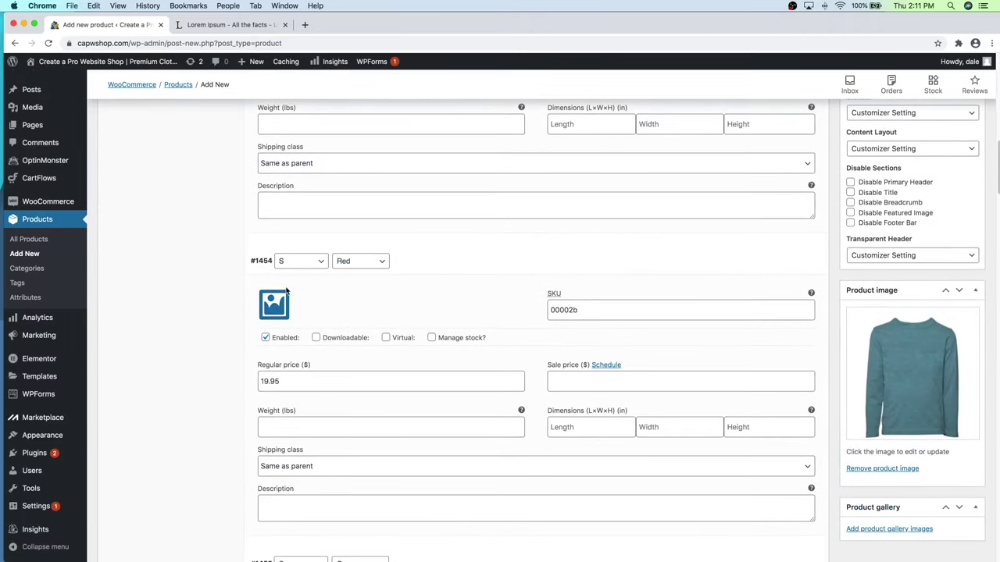
left_click(275, 286)
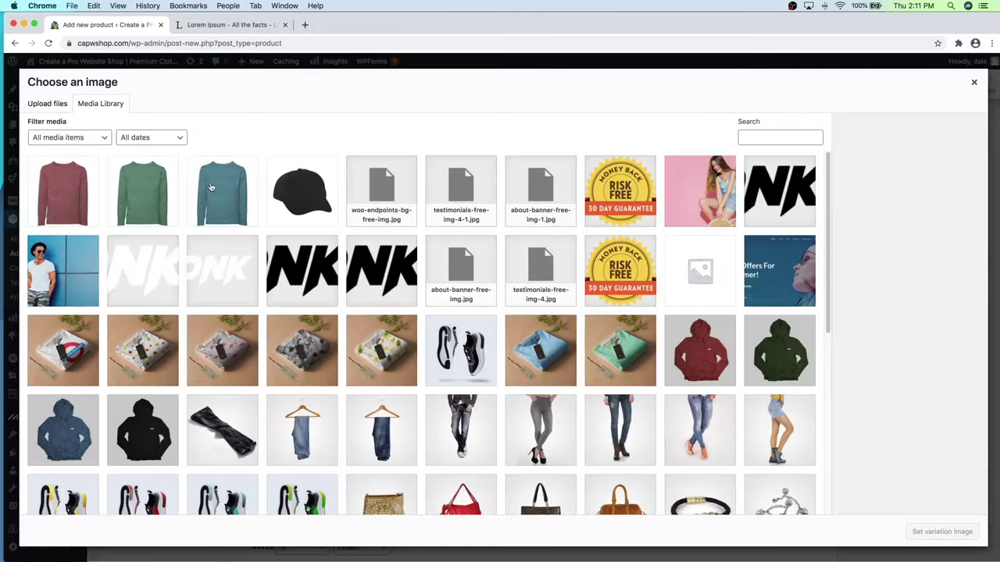
left_click(87, 192)
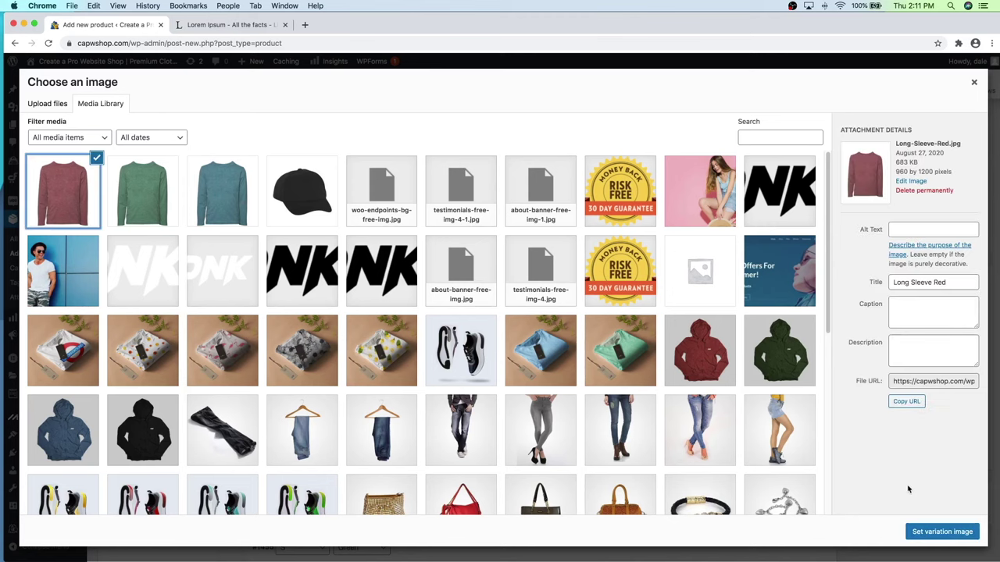
left_click(911, 531)
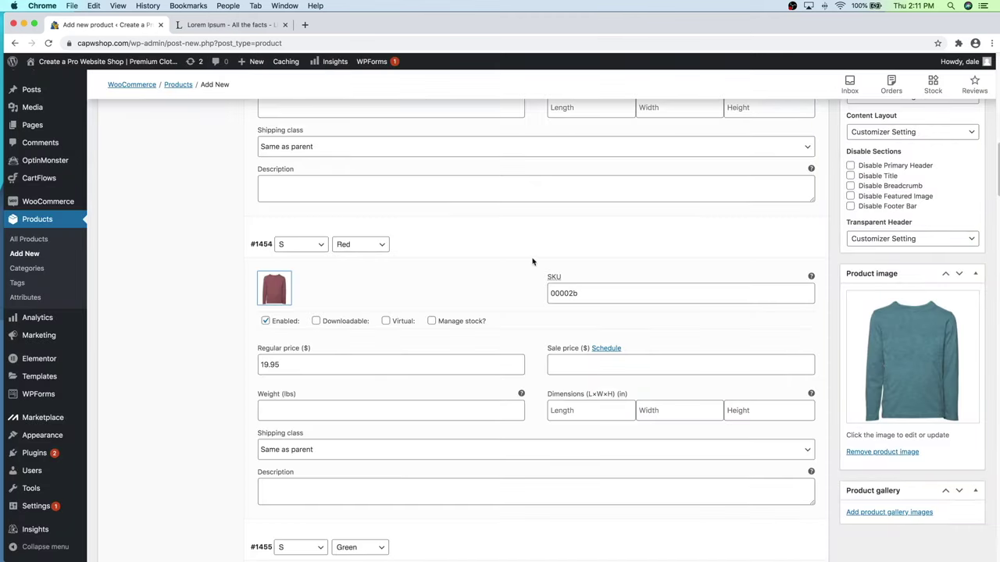
Assign green to variation #1455 and blue to #1456, then save the variations
scroll(533, 262, "down", 6)
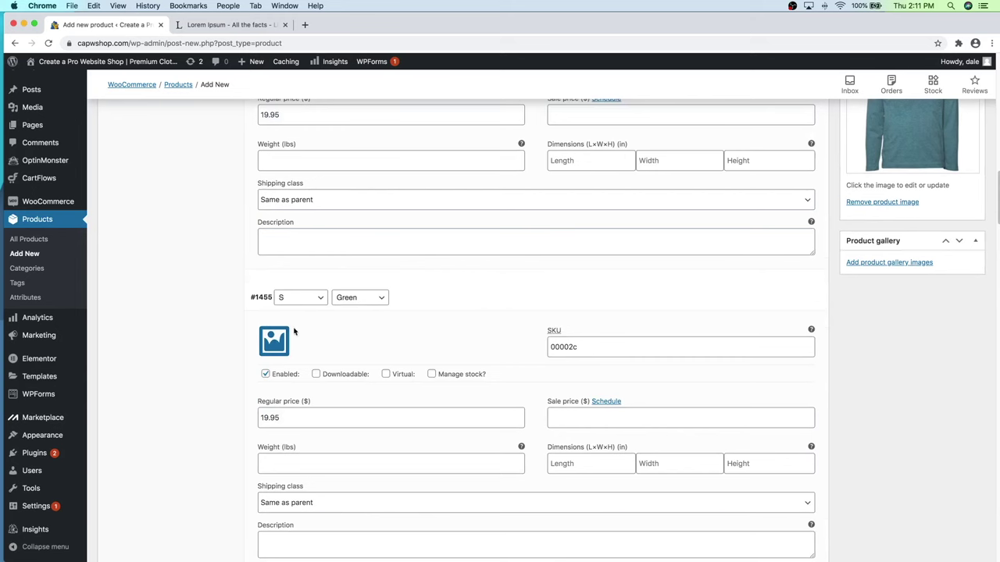
left_click(273, 341)
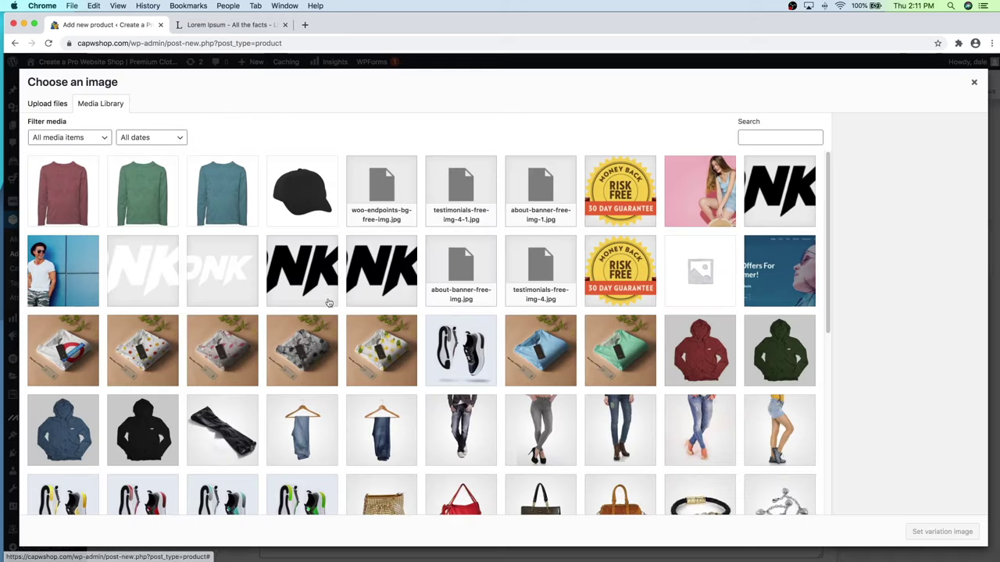
left_click(121, 176)
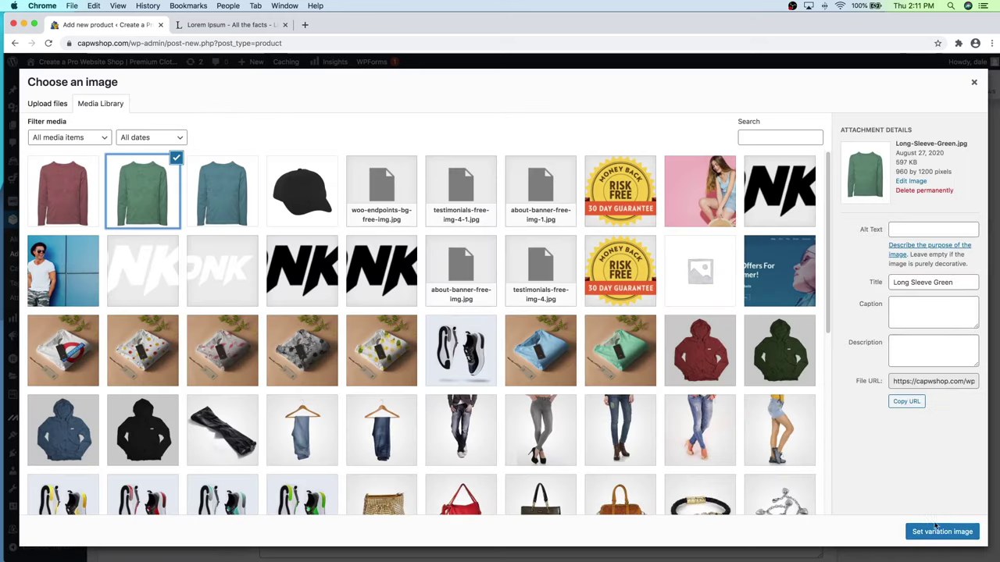
left_click(940, 532)
scroll(402, 364, "down", 8)
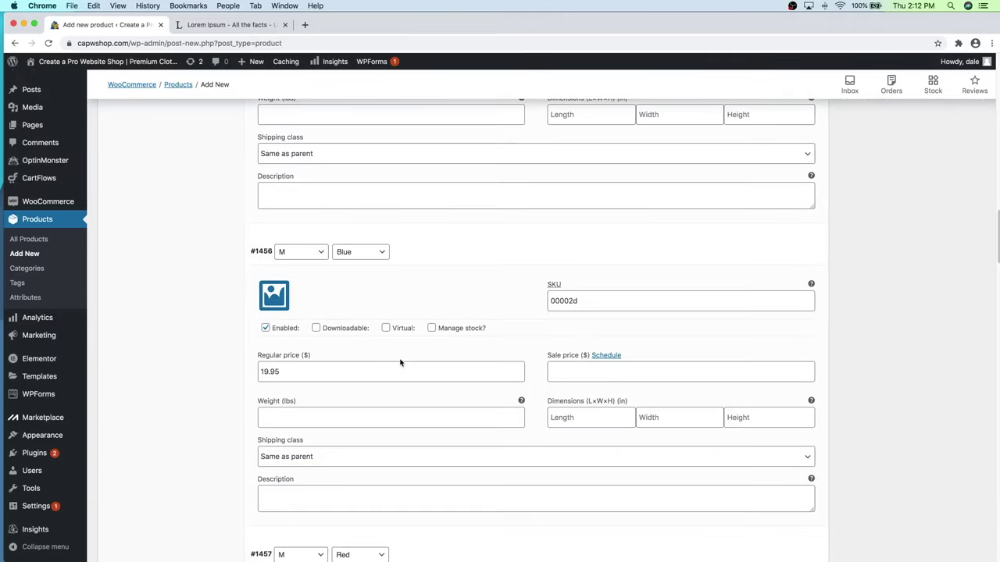
scroll(400, 363, "down", 2)
left_click(288, 221)
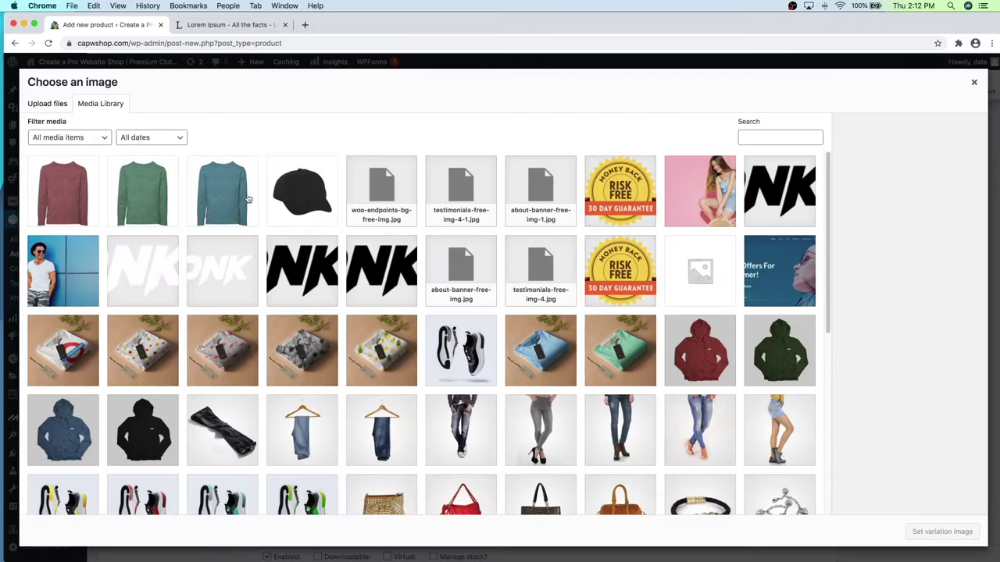
left_click(247, 200)
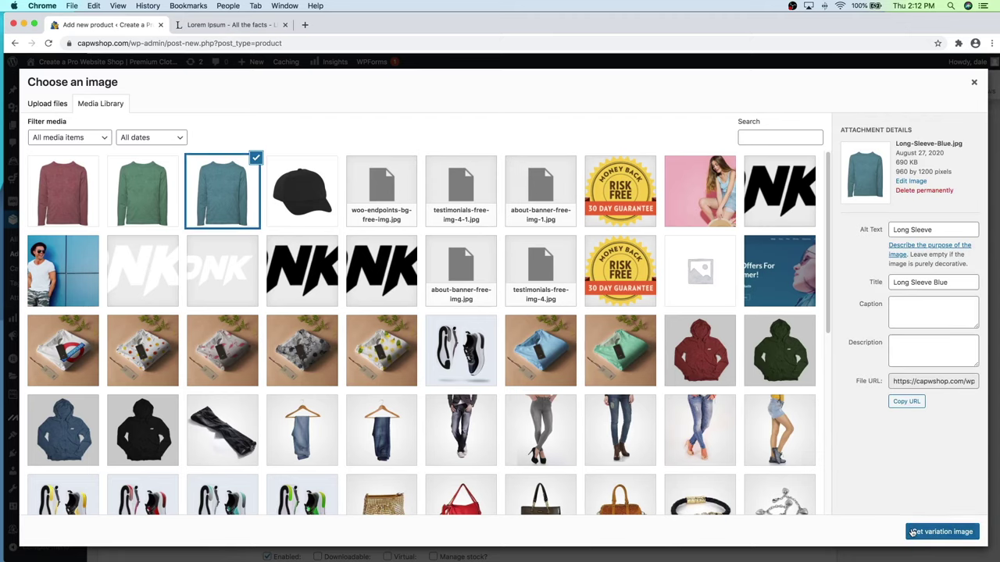
left_click(912, 532)
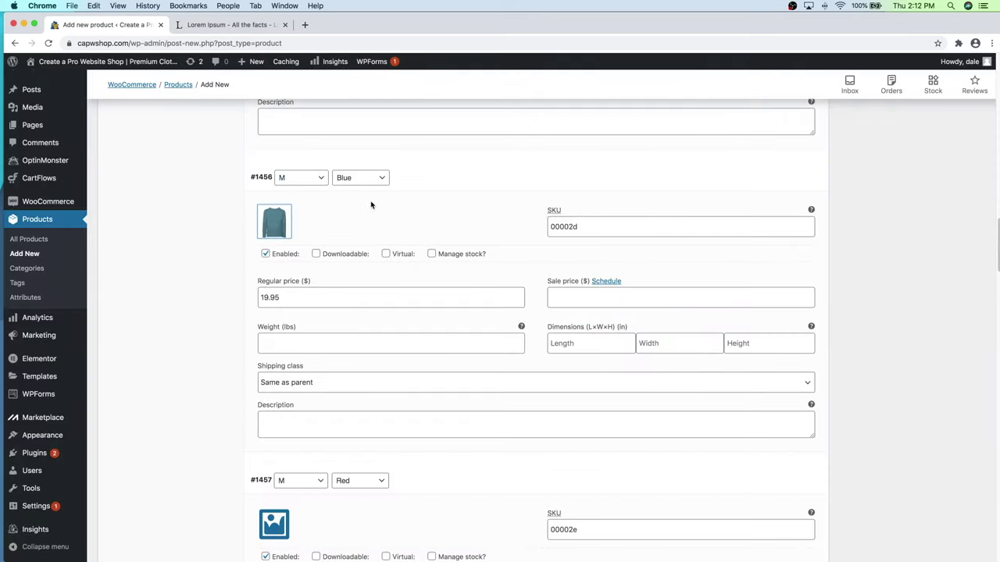
scroll(371, 206, "down", 5)
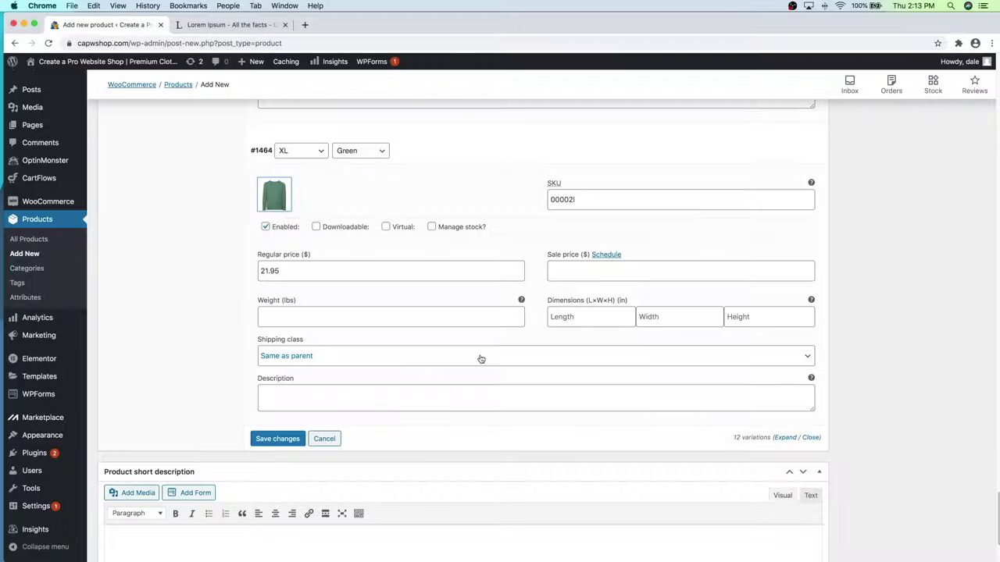
left_click(290, 443)
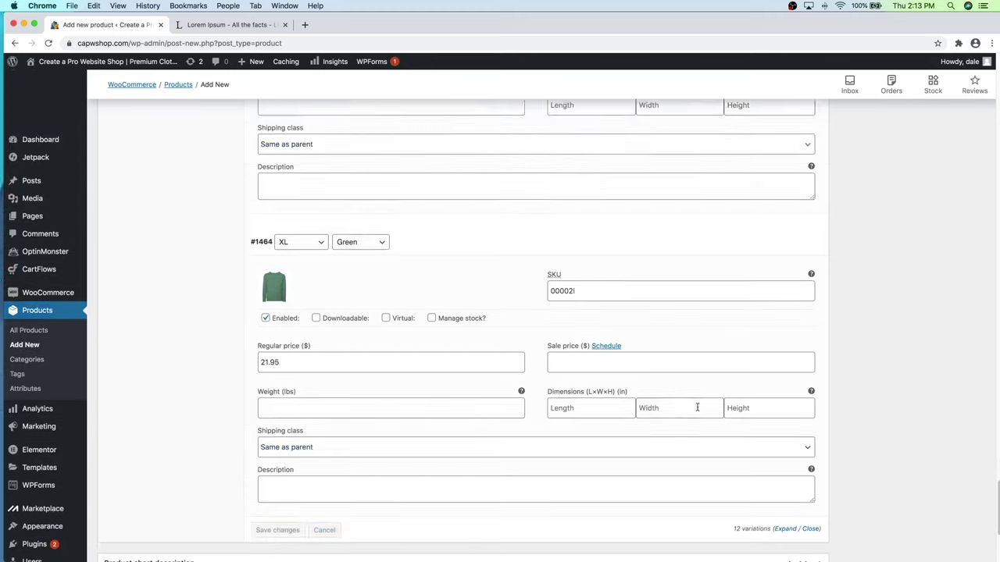
scroll(776, 390, "down", 4)
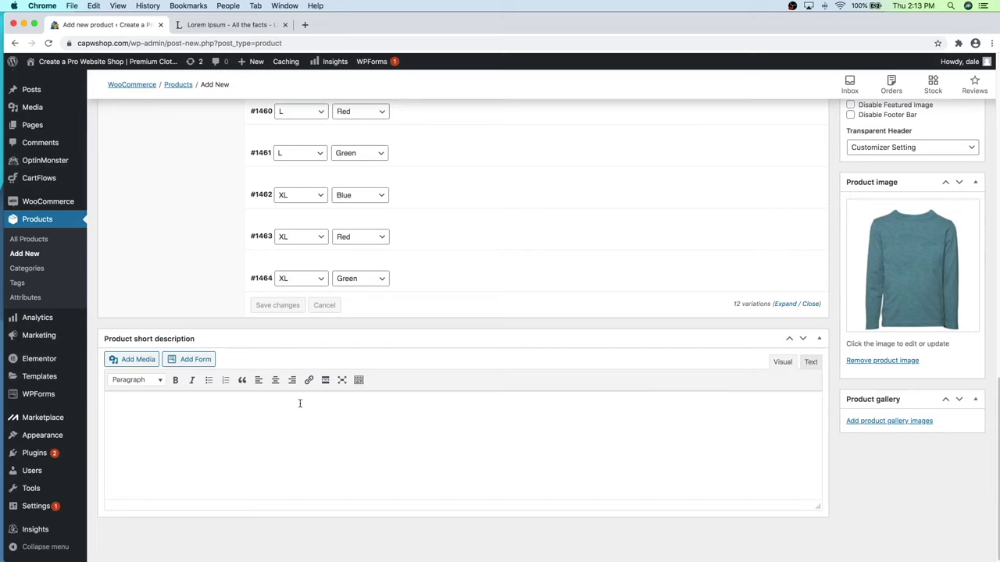
Write a short description beginning 'This long sleeve is very comfortable' and publish the tee
left_click(222, 412)
type("This long sleeve is very comfort")
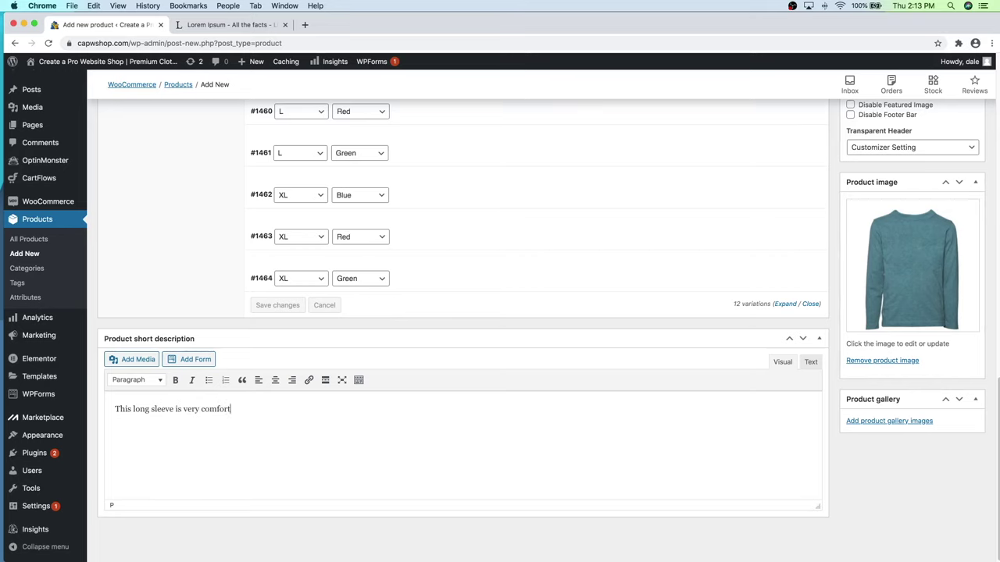
type("able and super stylish!")
scroll(558, 320, "up", 20)
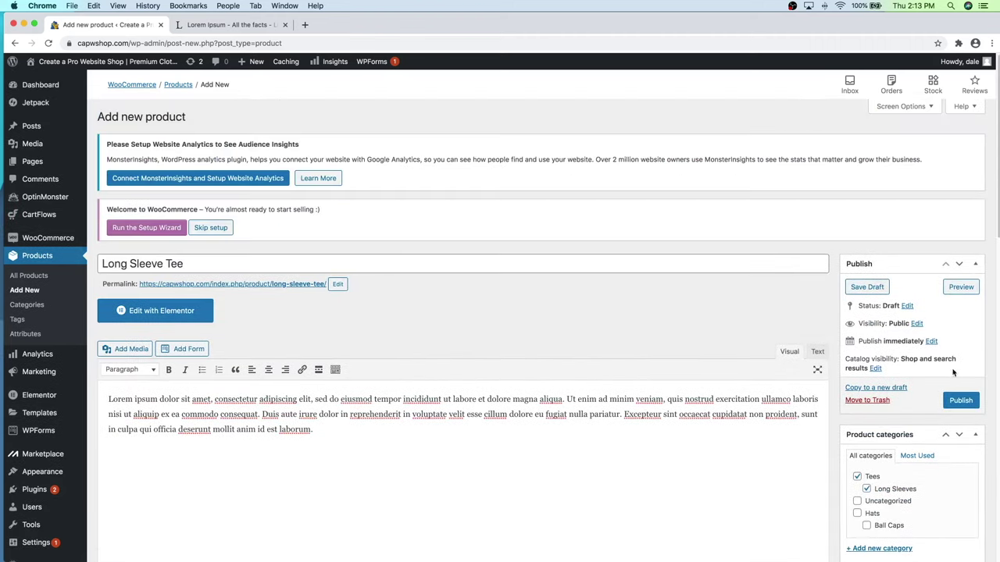
left_click(961, 401)
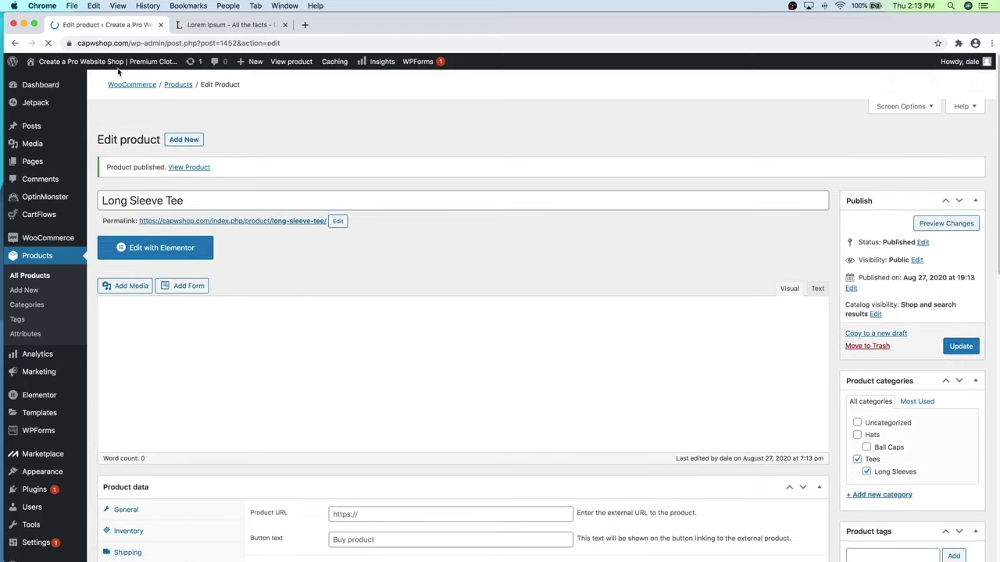
mouse_move(110, 62)
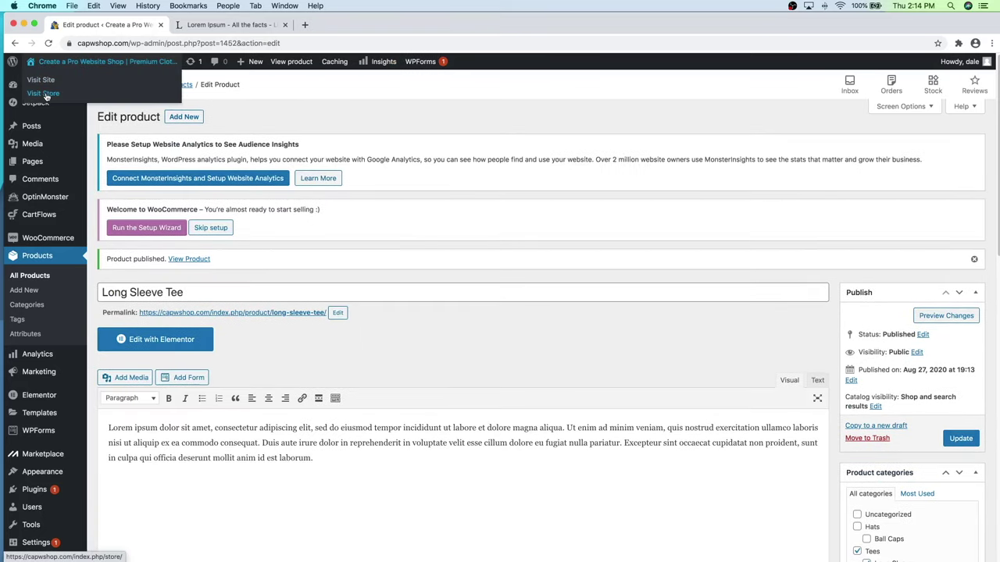
right_click(46, 93)
Open the store in a new tab and go to the Long Sleeve Tee page
left_click(69, 99)
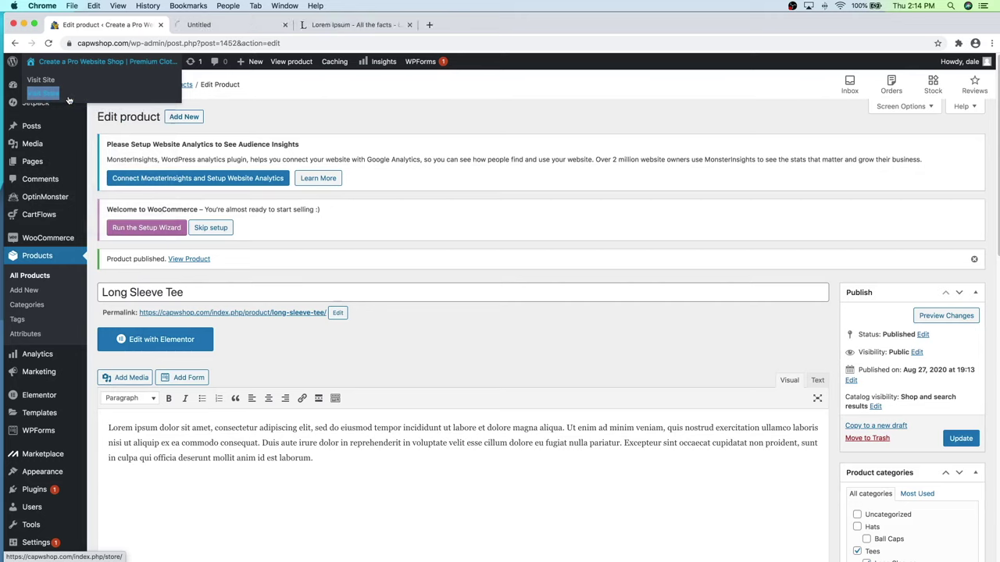
left_click(183, 26)
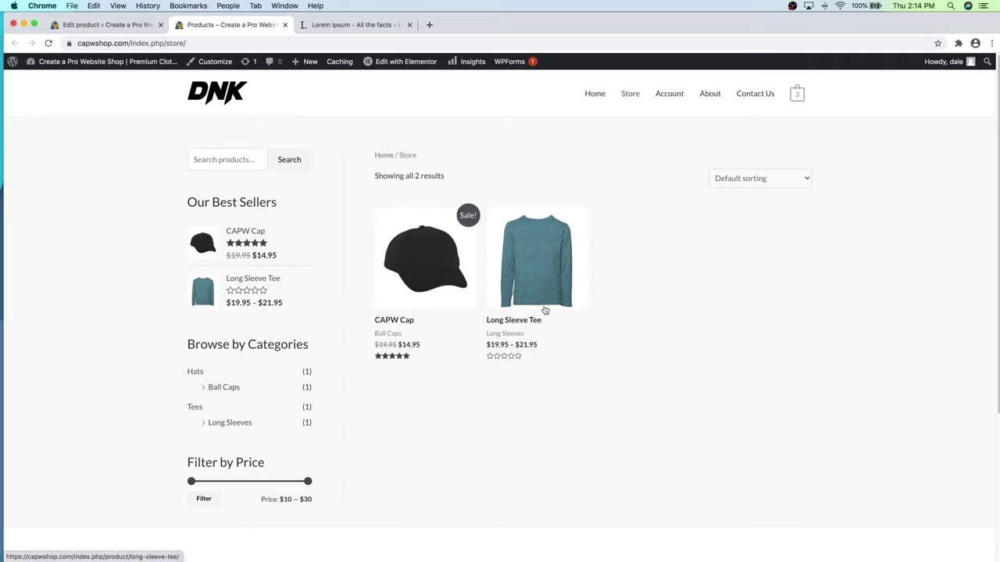
left_click(539, 280)
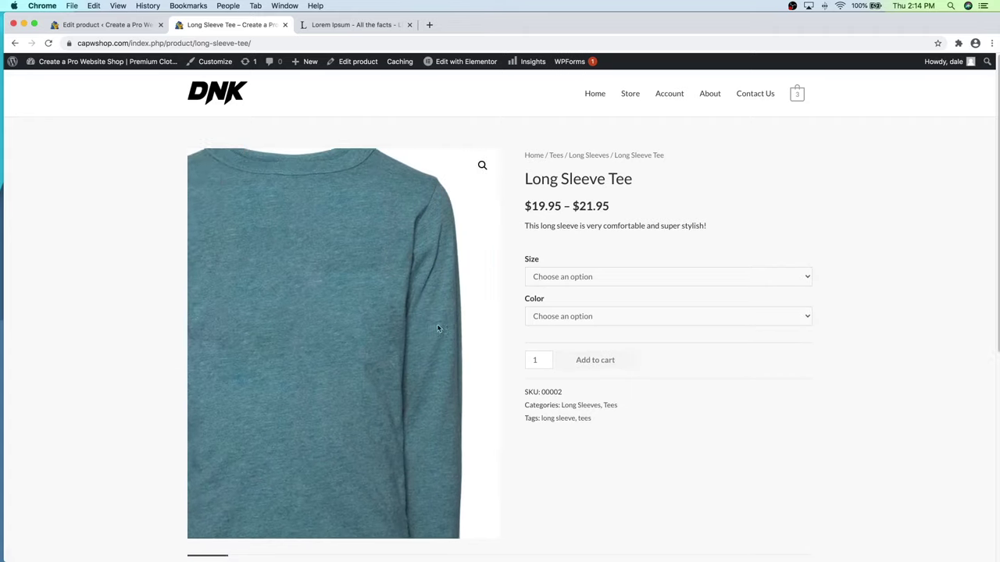
Choose size M, preview Red, Green and Blue, and add the blue tee to the cart
left_click(558, 277)
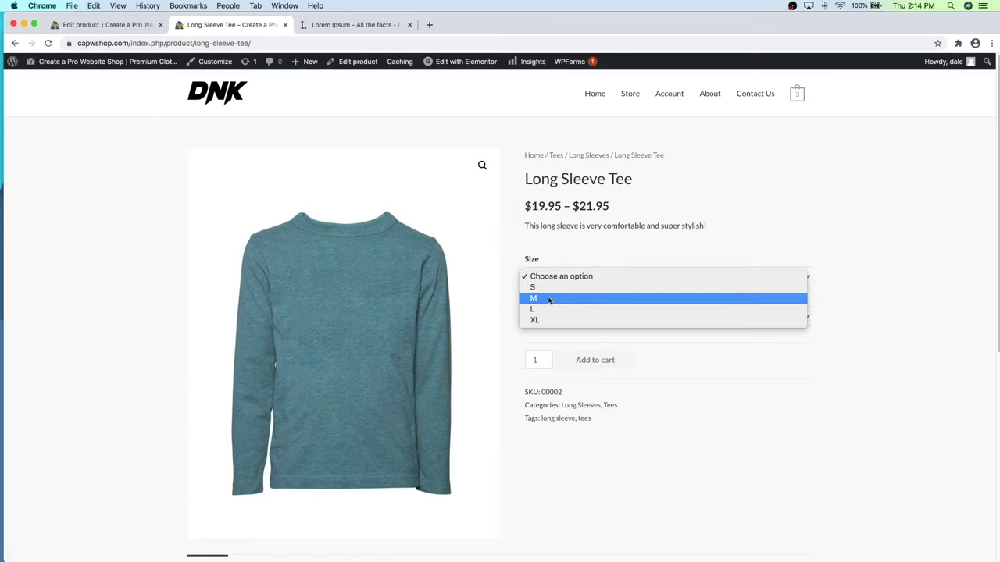
left_click(548, 300)
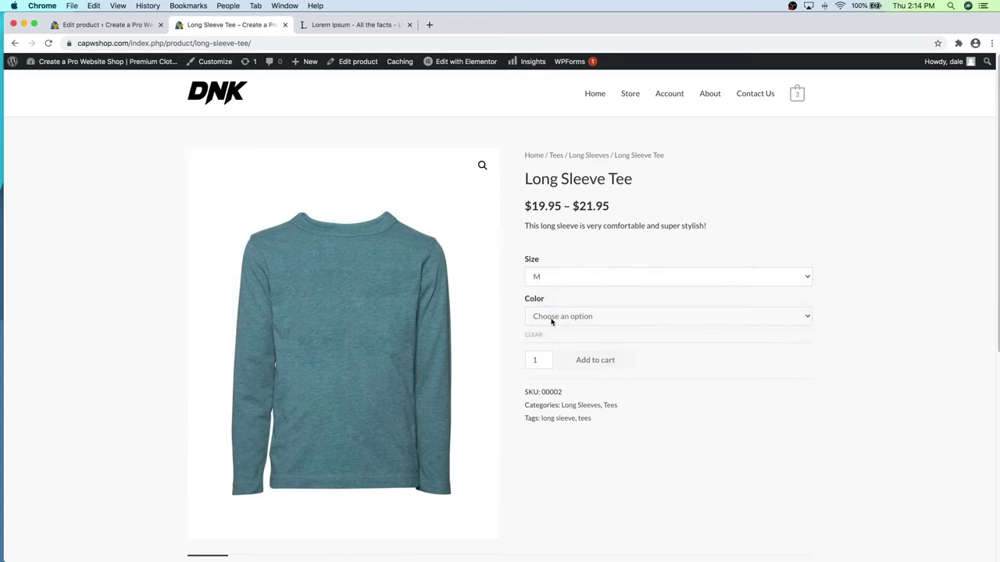
left_click(552, 319)
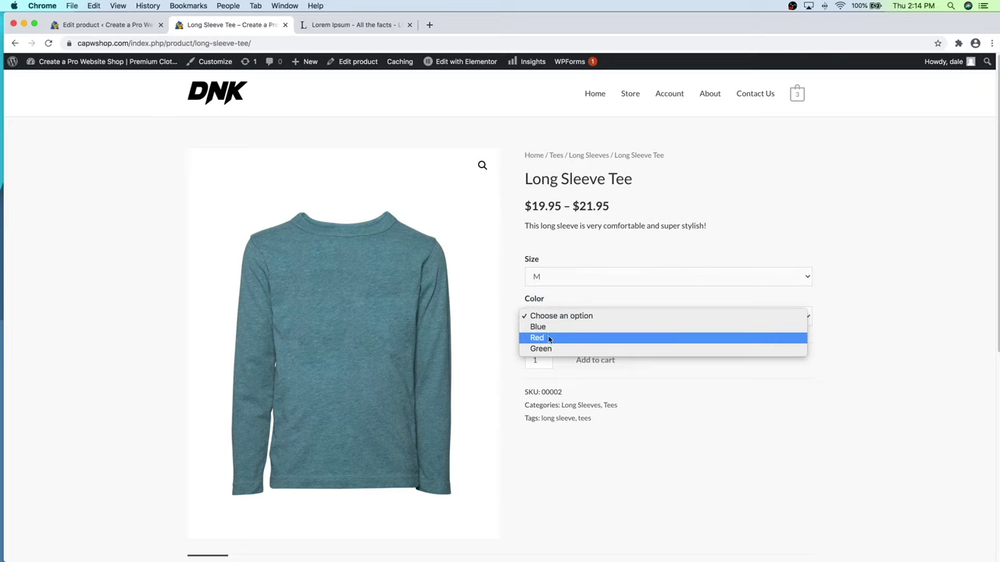
left_click(549, 338)
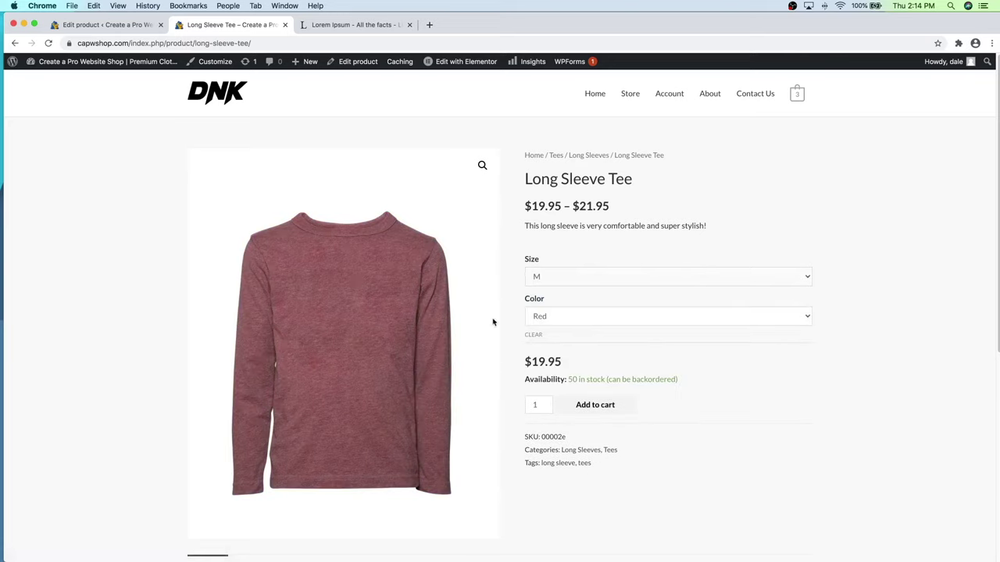
left_click(586, 319)
left_click(565, 329)
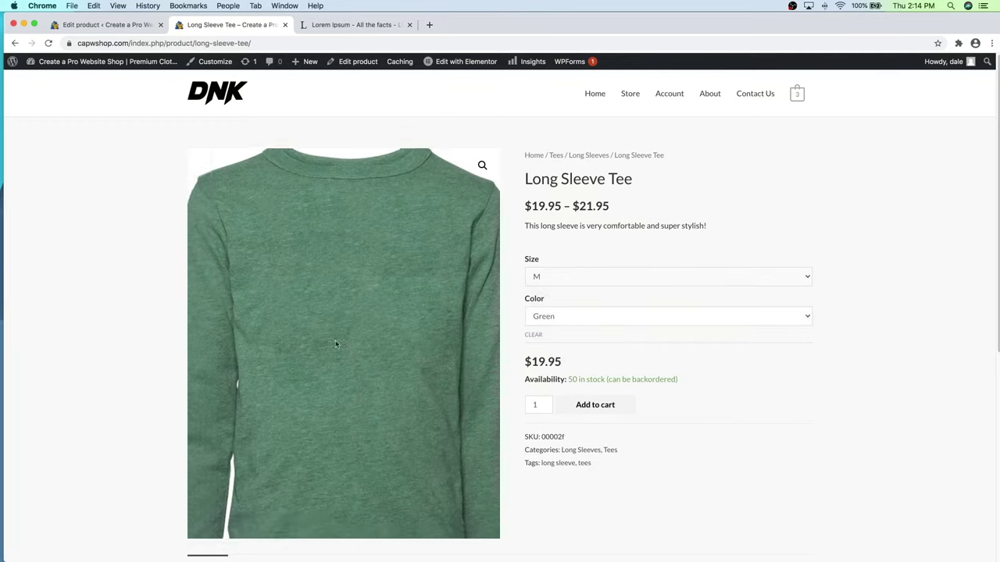
left_click(572, 316)
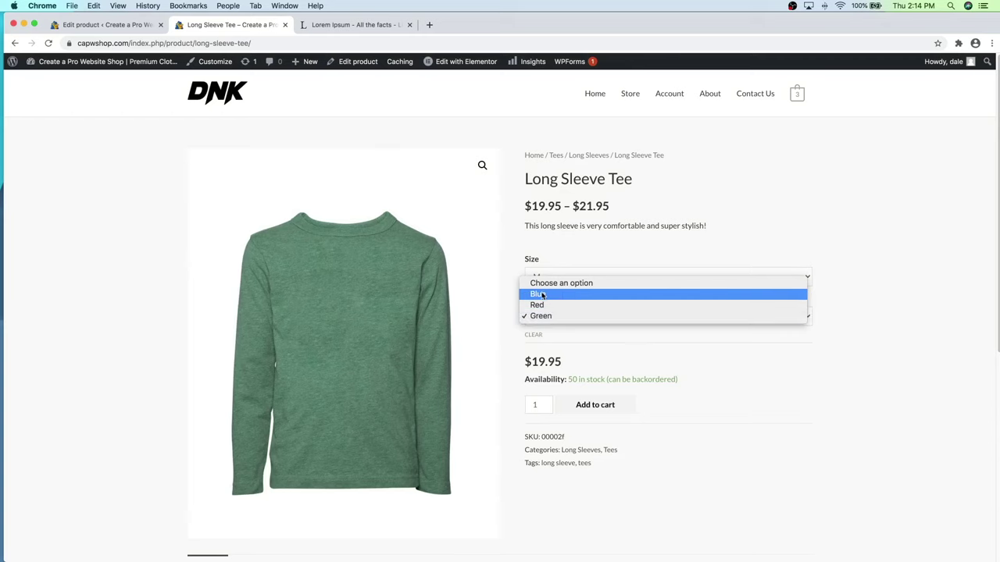
left_click(542, 295)
scroll(641, 351, "down", 1)
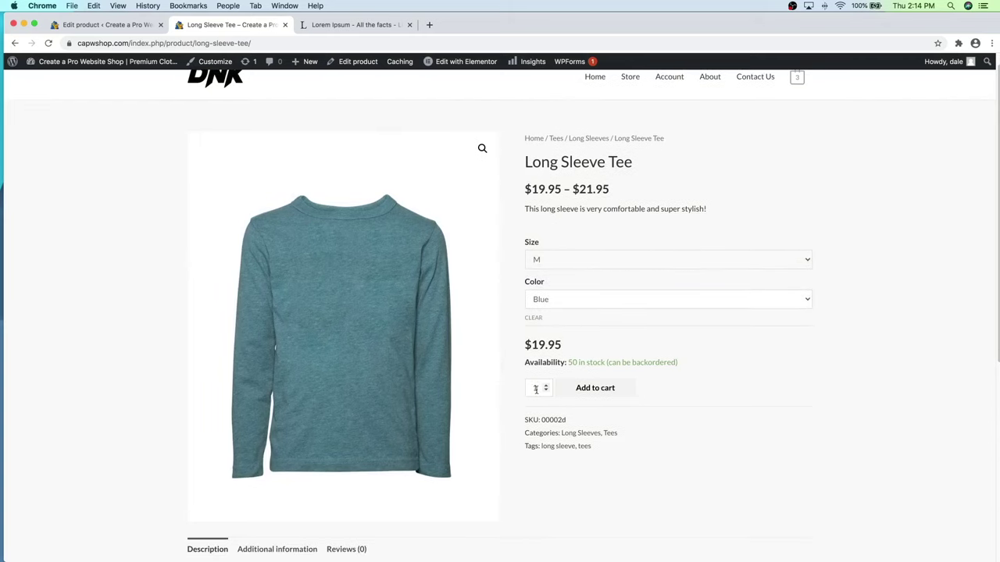
left_click(593, 391)
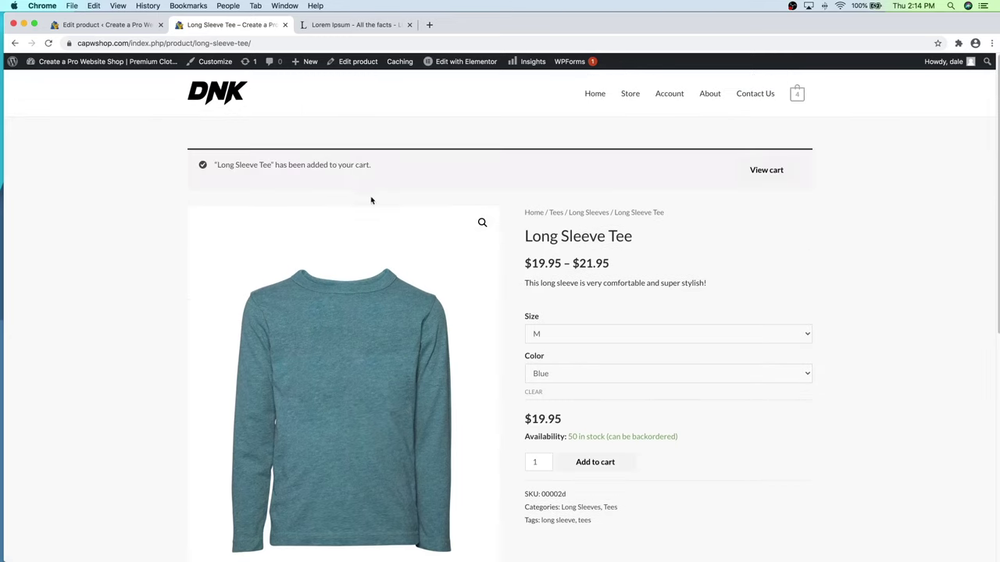
scroll(469, 226, "down", 2)
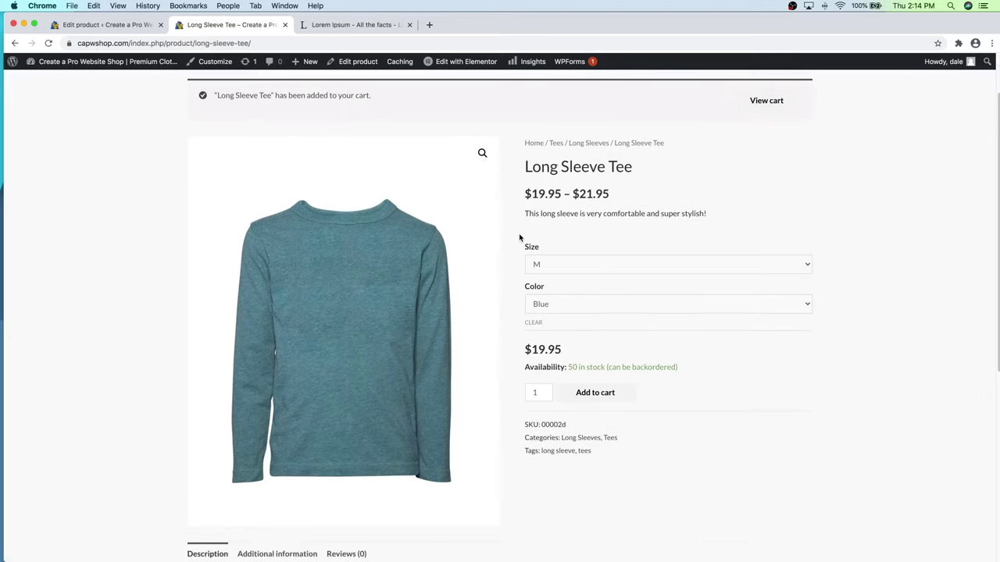
Close the storefront tab to return to the Long Sleeve Tee edit page
left_click(285, 25)
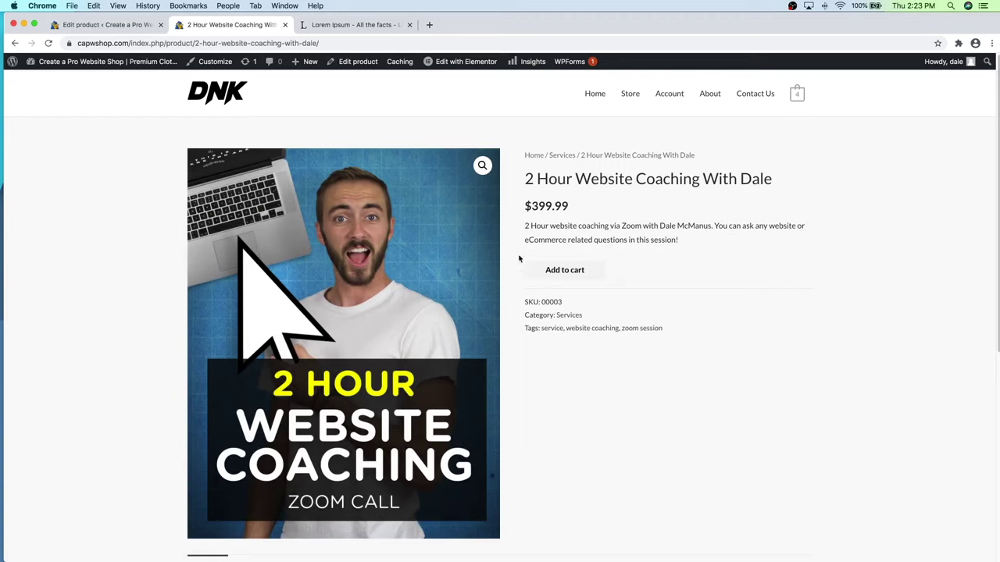
scroll(468, 242, "down", 2)
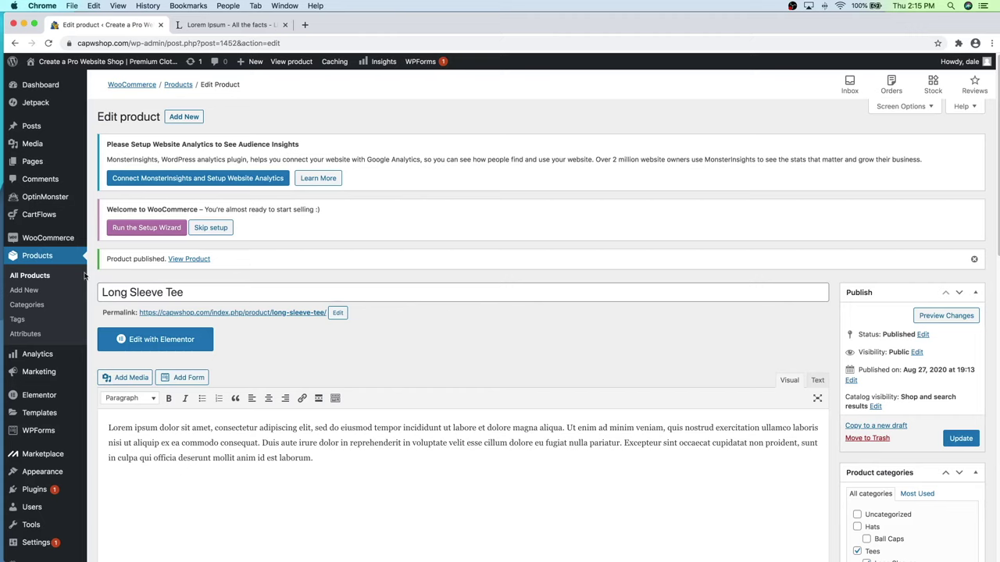
Start a new product titled '2 Hour Website Coaching With' plus the coach's name
left_click(25, 290)
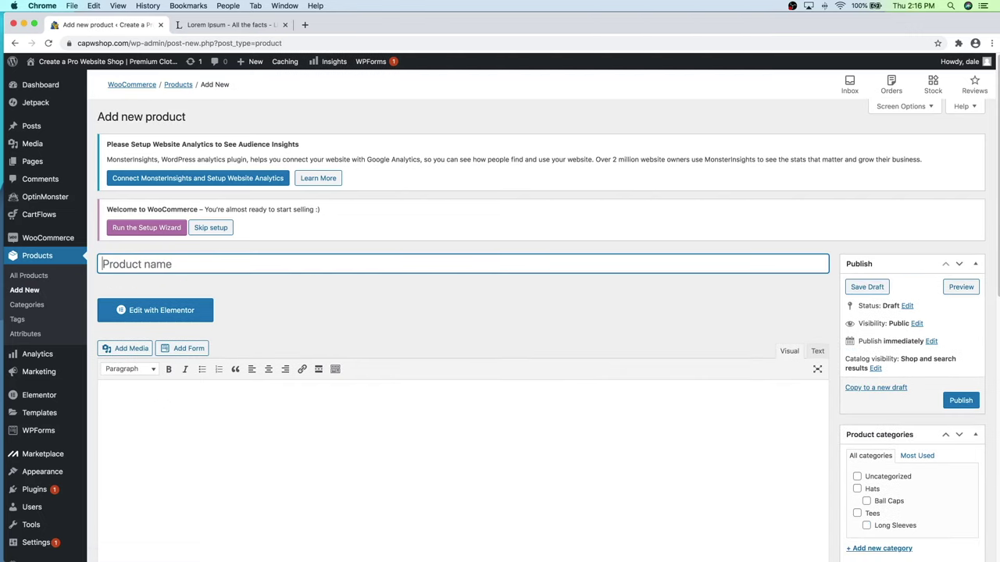
type("2 Hour Website Co")
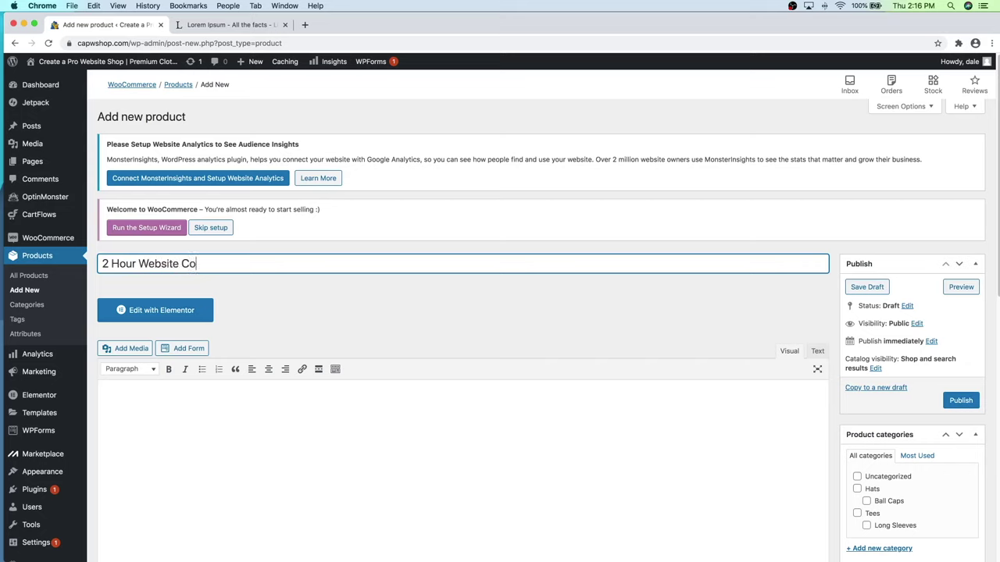
type("aching With Dale")
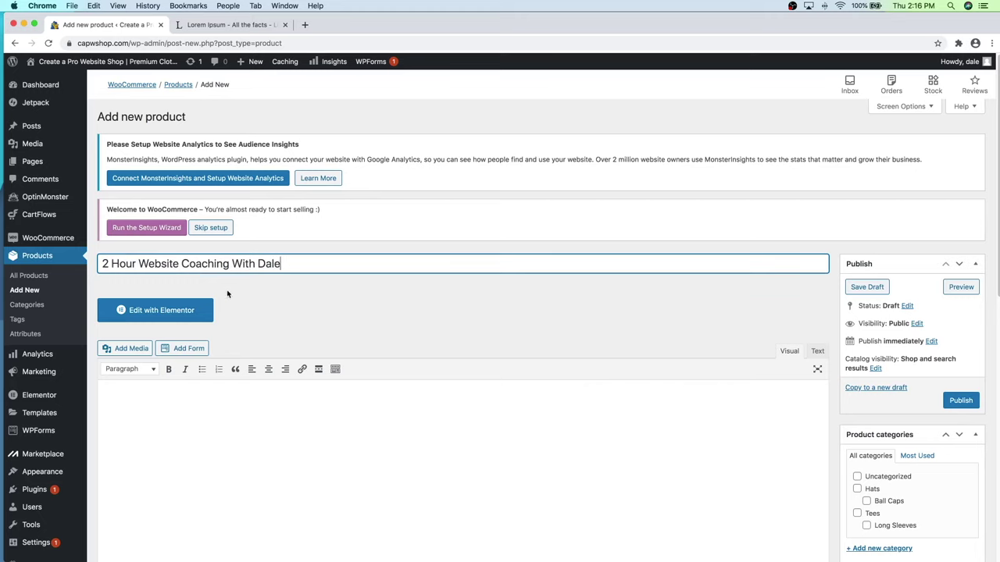
scroll(398, 316, "down", 2)
left_click(274, 345)
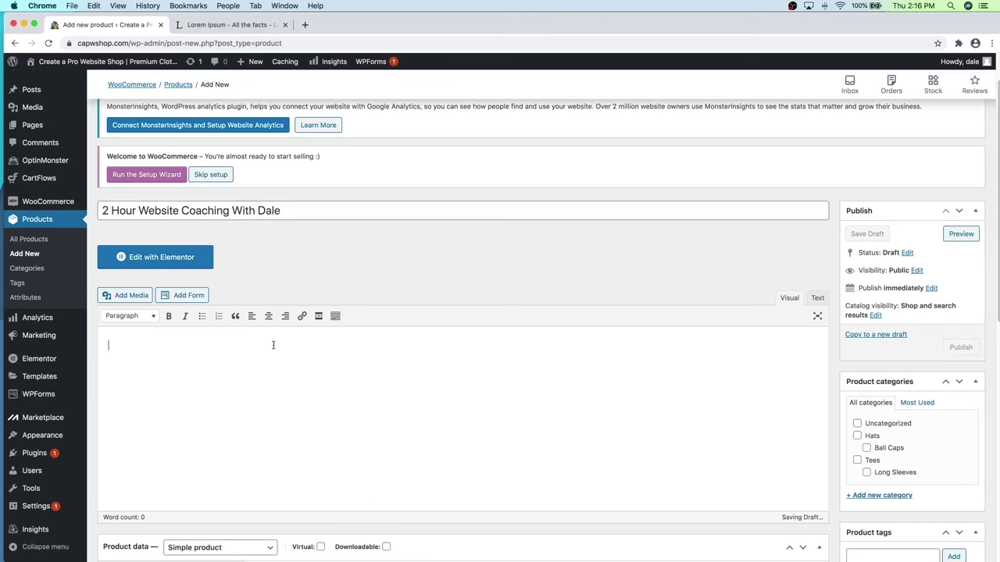
Copy the selected Lorem Ipsum passage from lipsum.com for the description
left_click(209, 25)
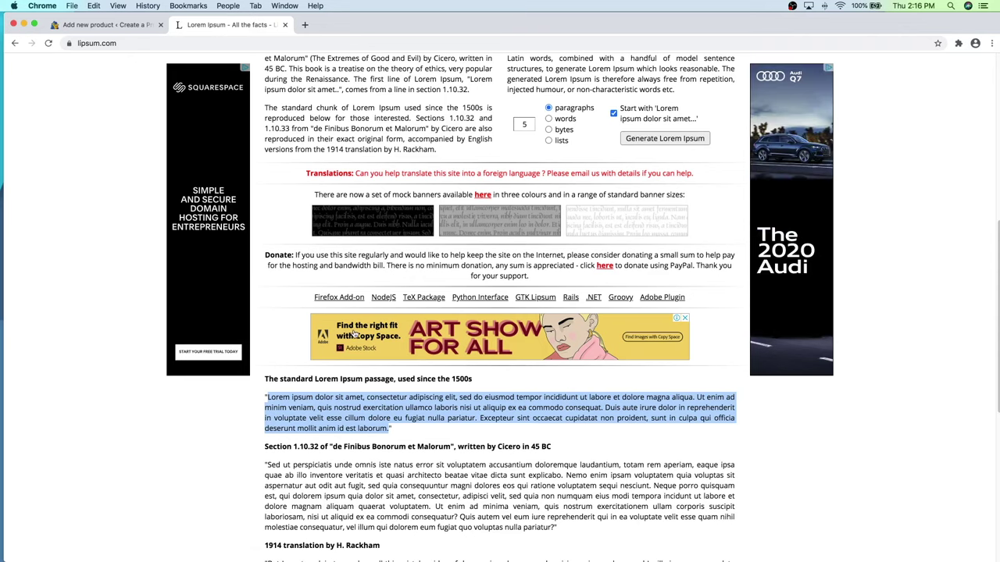
right_click(349, 418)
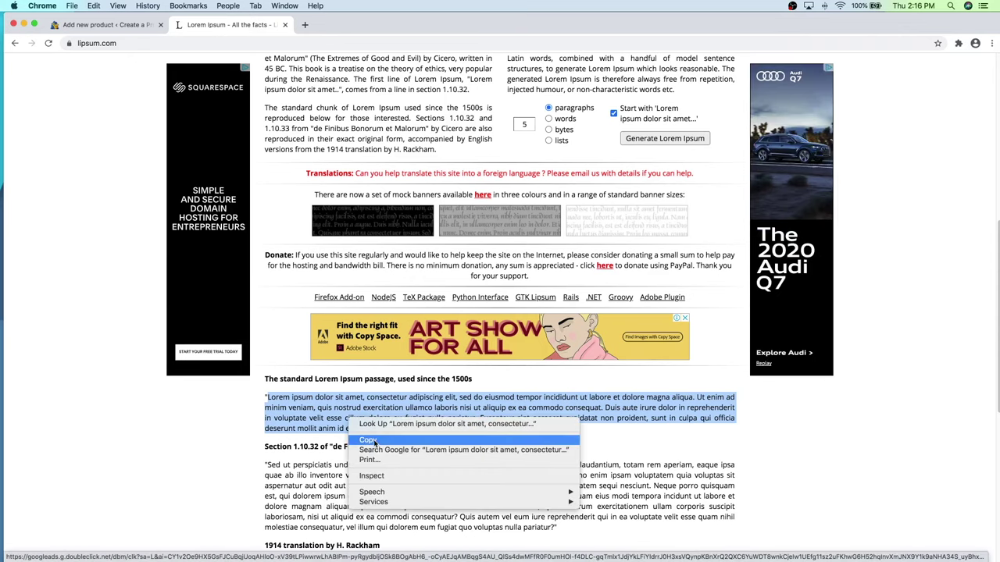
left_click(369, 441)
left_click(82, 24)
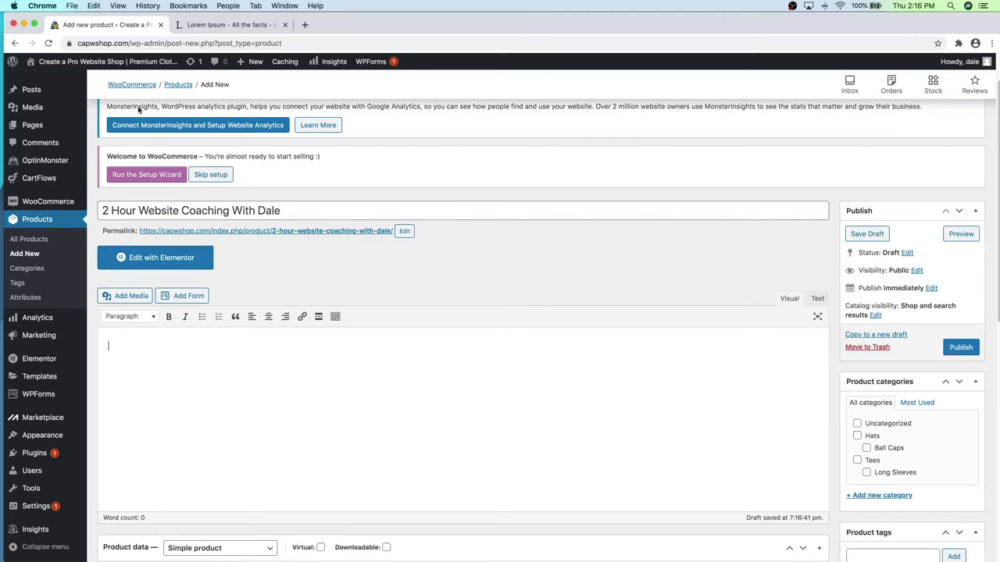
Paste the Lorem ipsum passage into the coaching product's description editor
right_click(277, 371)
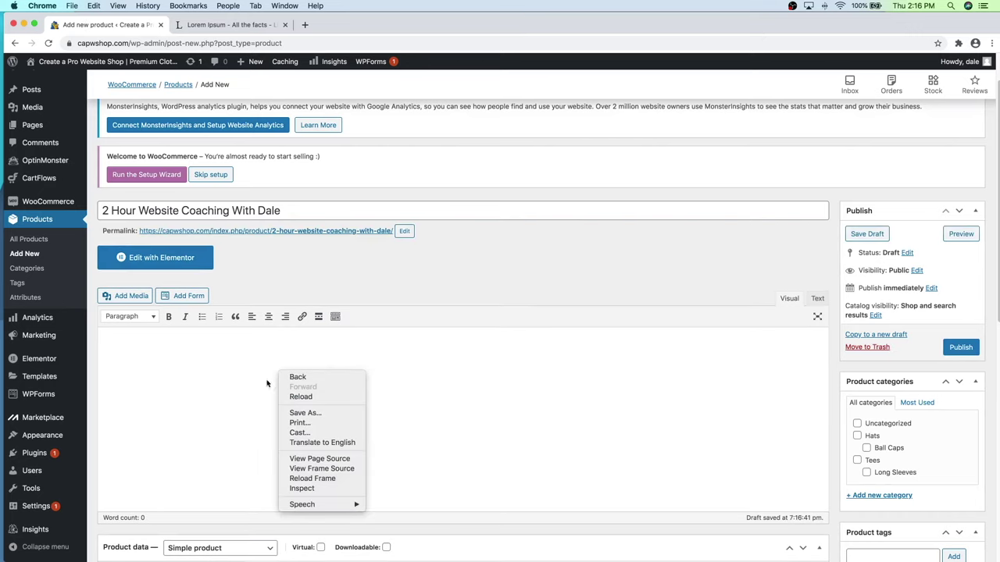
left_click(243, 362)
right_click(242, 360)
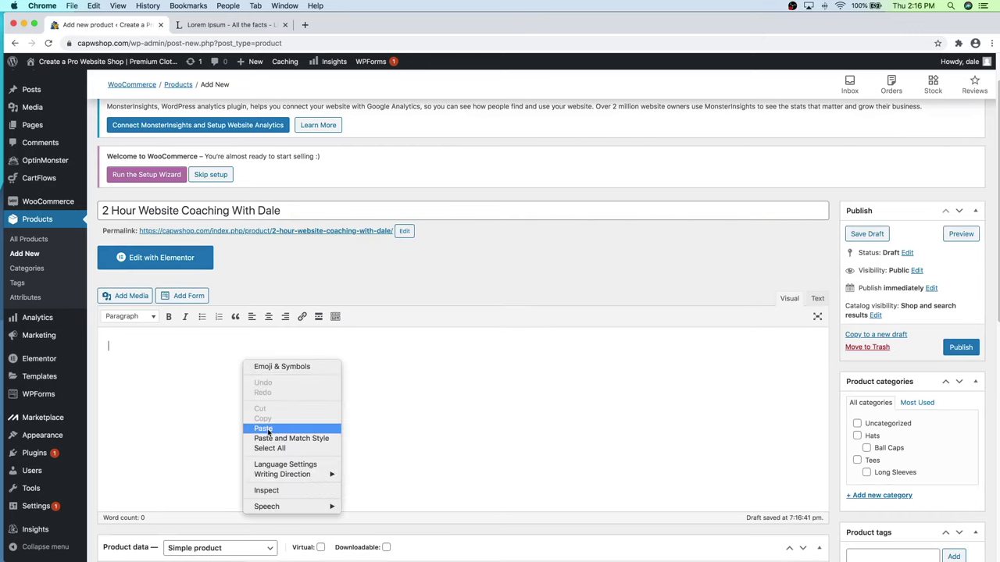
left_click(268, 426)
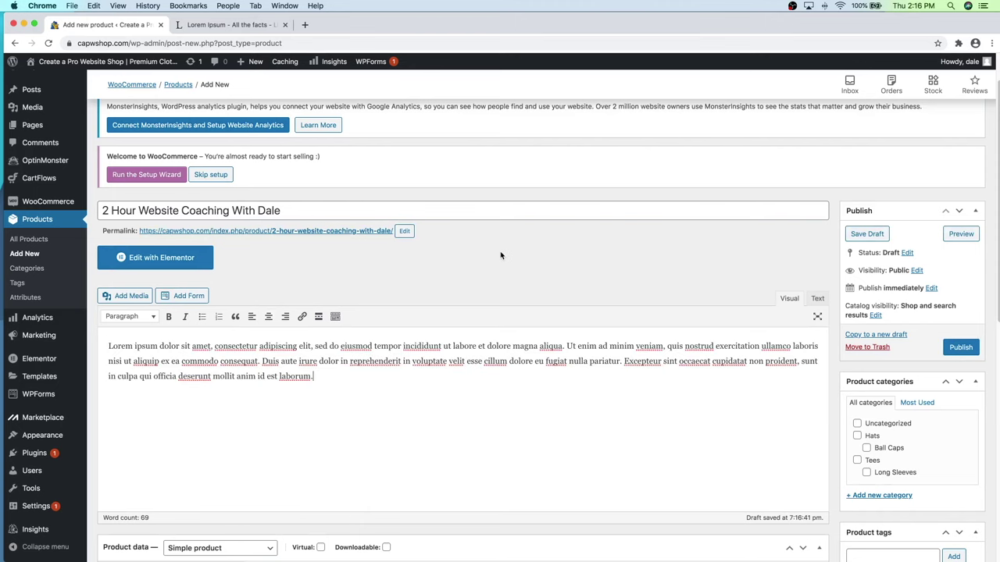
Mark the product as Virtual and enter 399 as its regular price
scroll(504, 254, "down", 6)
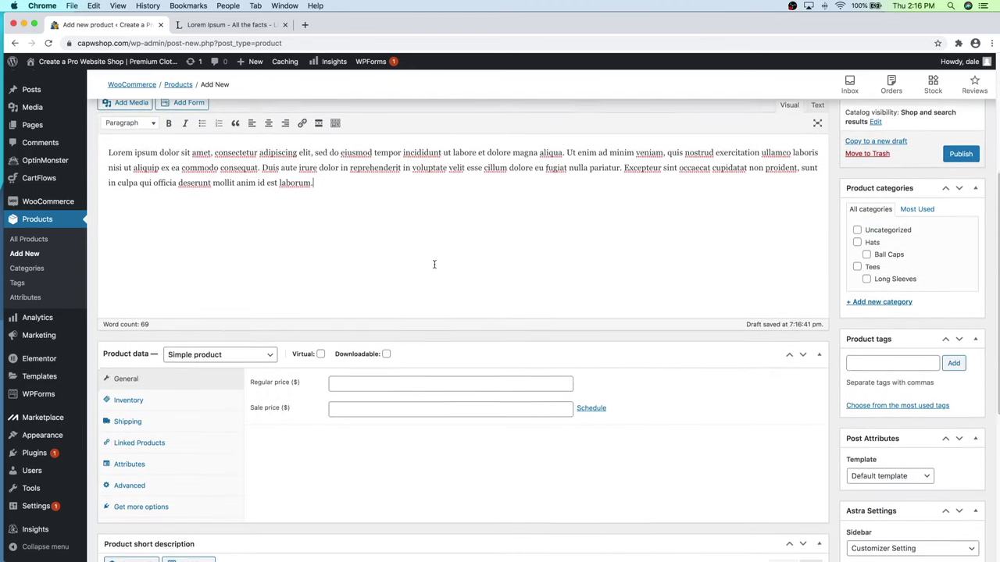
scroll(429, 267, "down", 1)
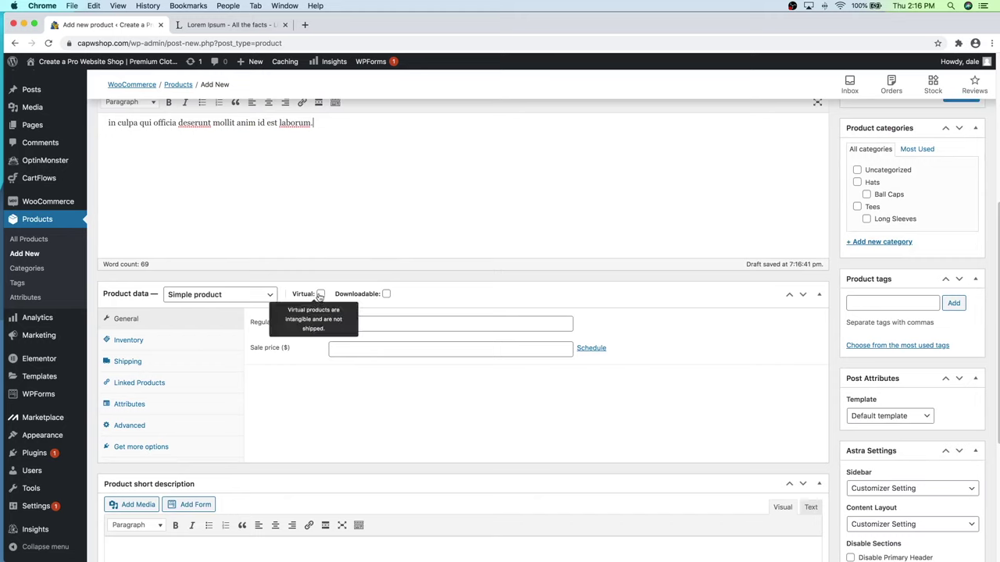
left_click(321, 295)
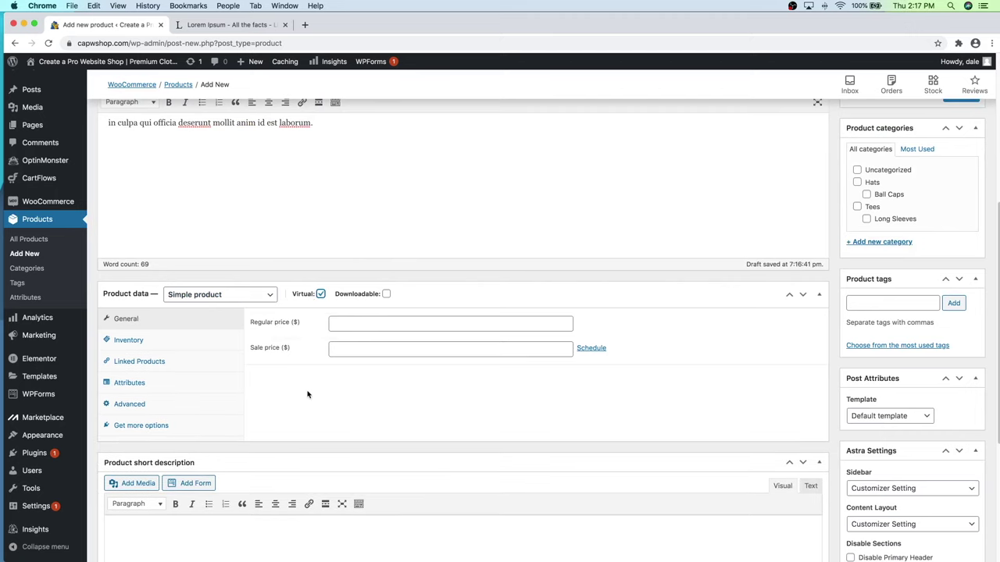
left_click(345, 322)
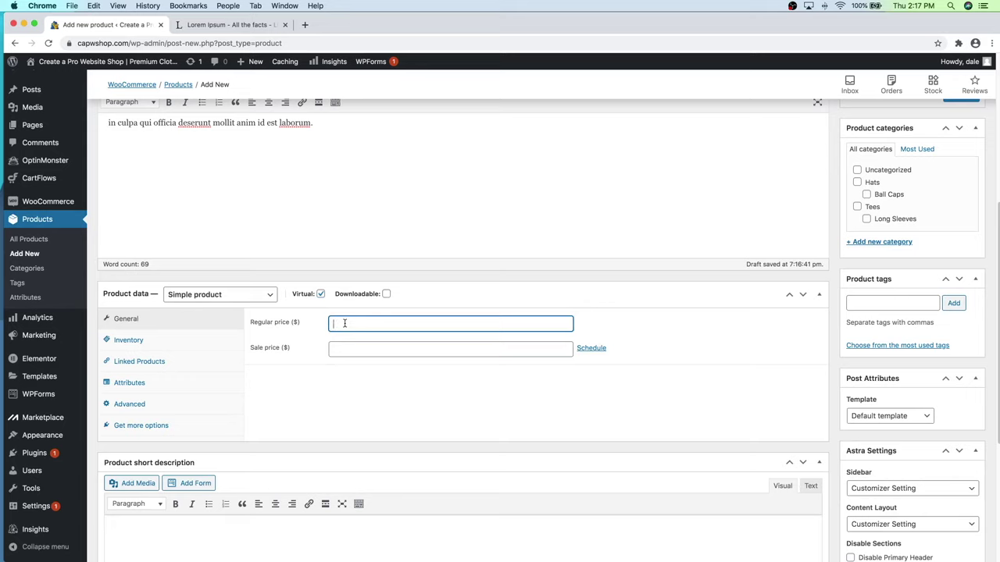
type("399.99")
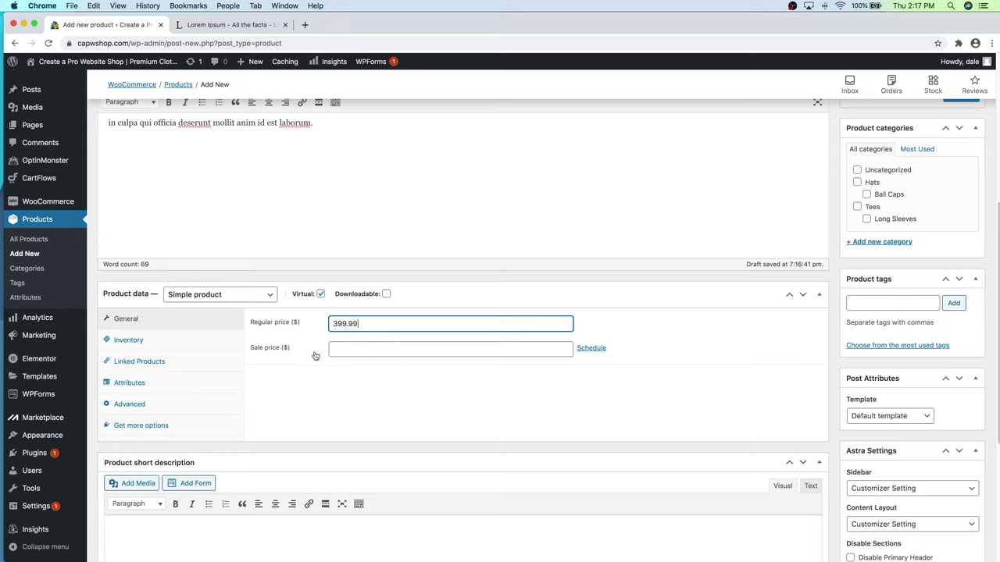
Enter SKU 00003 in Inventory and mark the product as sold individually
left_click(138, 344)
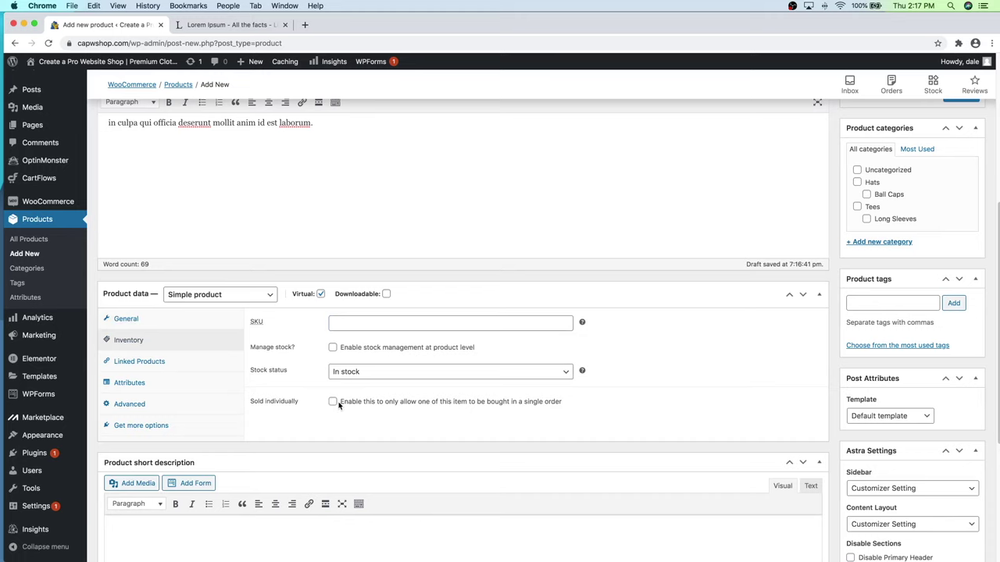
left_click(333, 402)
left_click(359, 323)
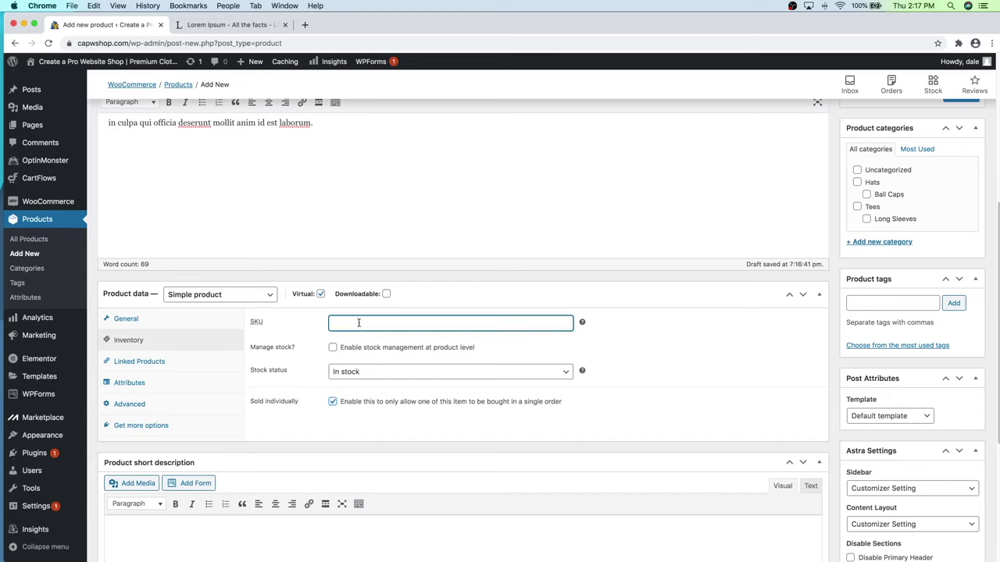
type("00003")
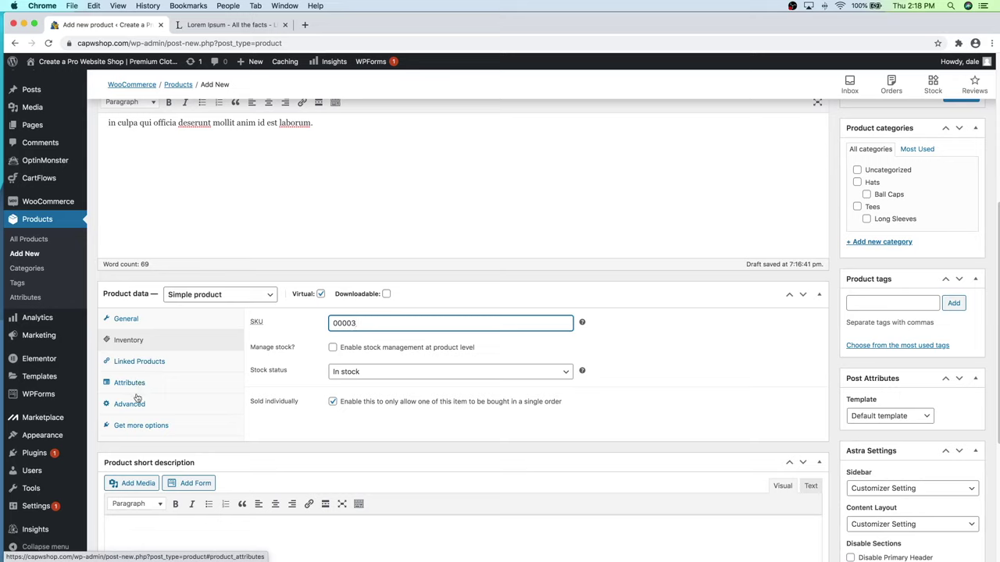
Add the purchase note 'Thank you for purchasing this 2 Hour coaching via Zoom!'
left_click(134, 404)
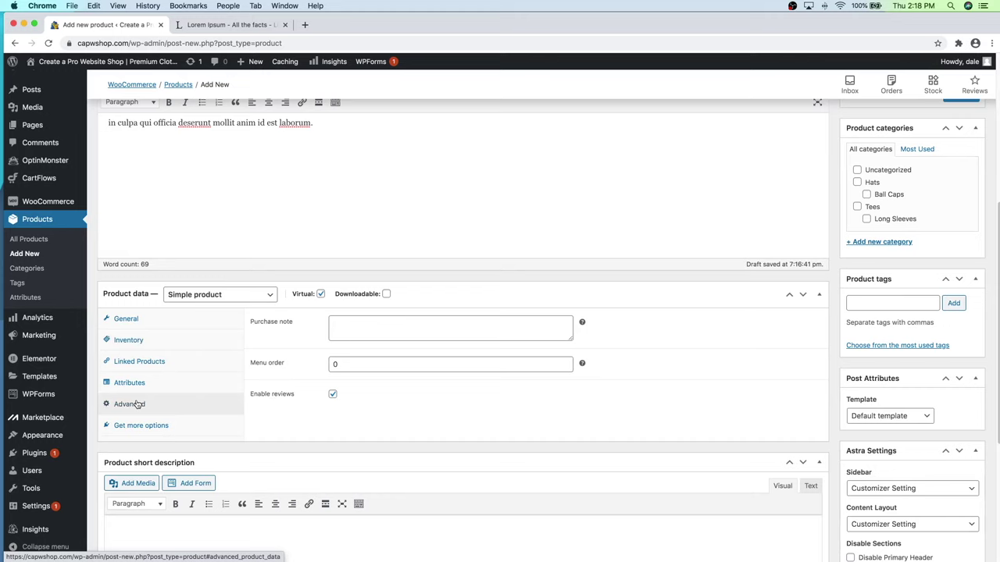
left_click(374, 324)
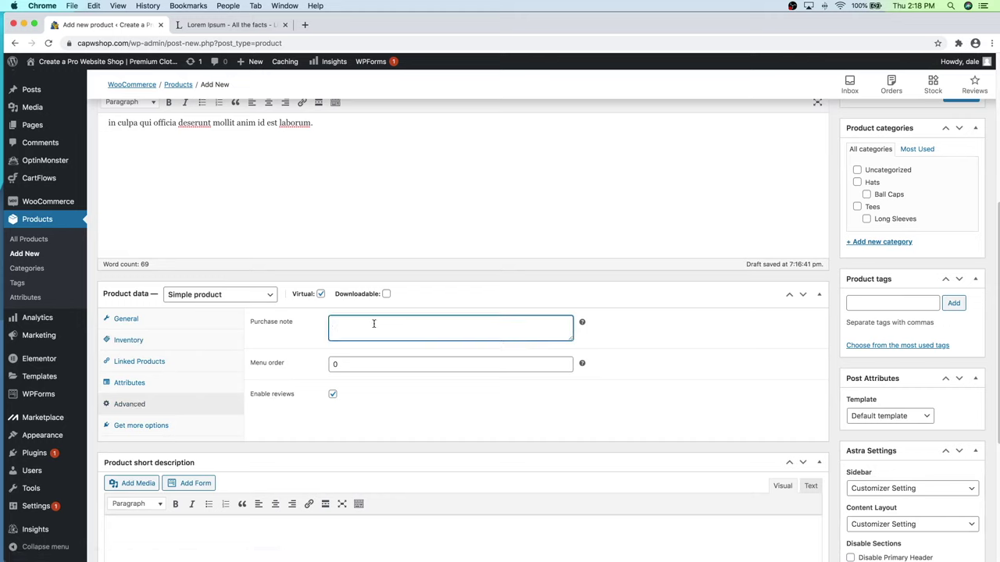
type("Thank you for purchasing th")
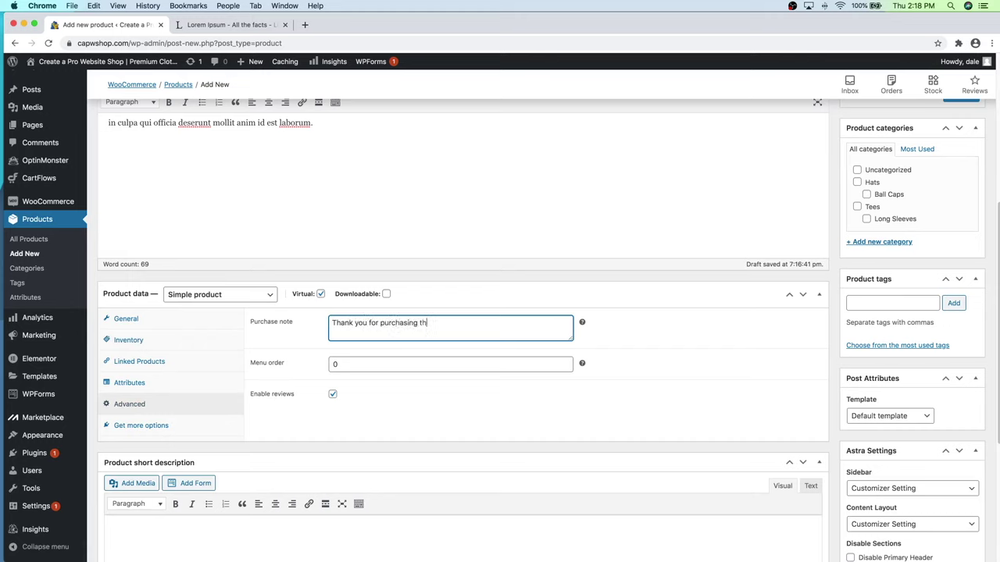
type("is 2 Hour coaching via Zoom!")
scroll(383, 344, "down", 5)
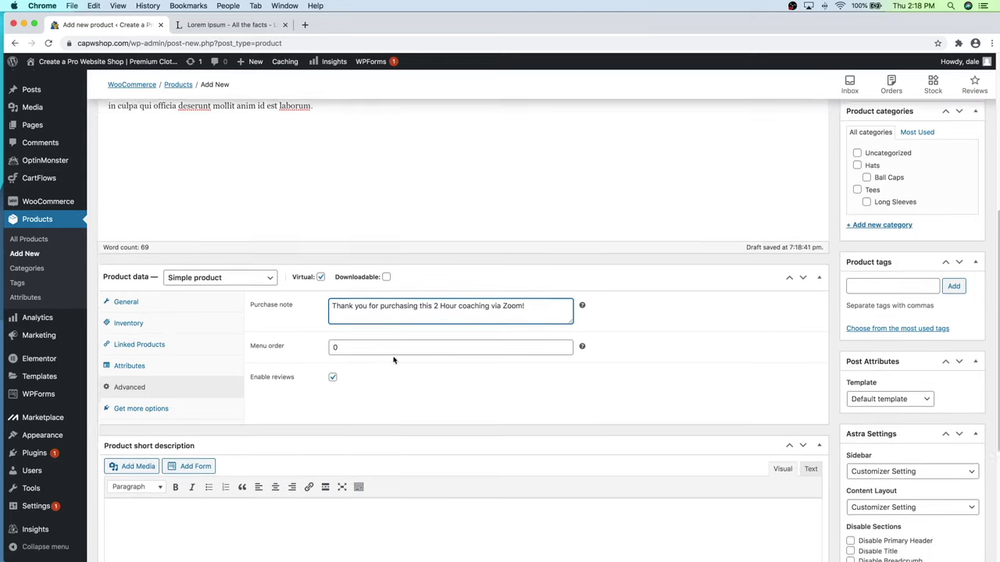
left_click(329, 314)
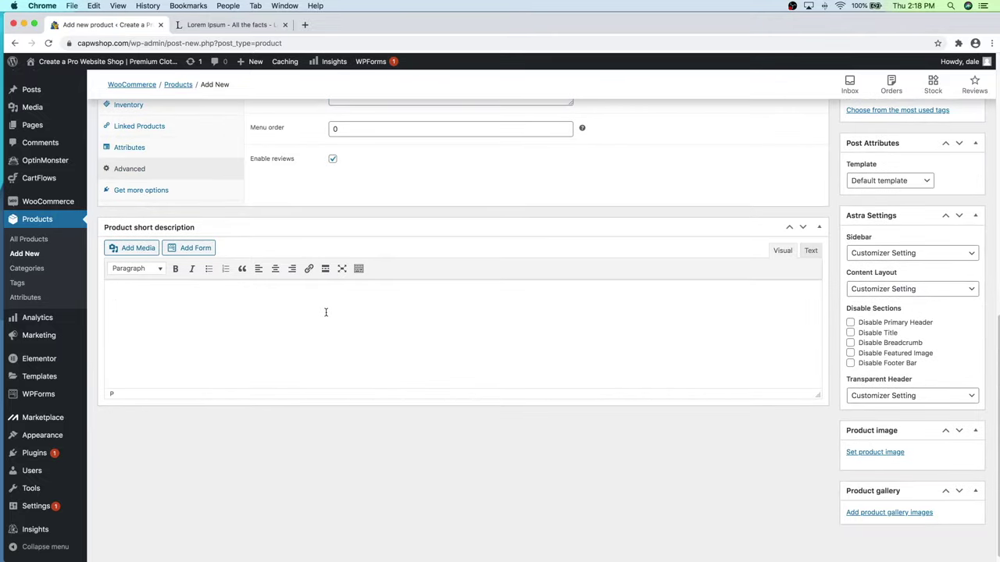
Write the short description '2 Hour website coaching via Zoom with' the coach, inviting website or eCommerce questions
type("2 Hour website coaching via")
type("Zoo")
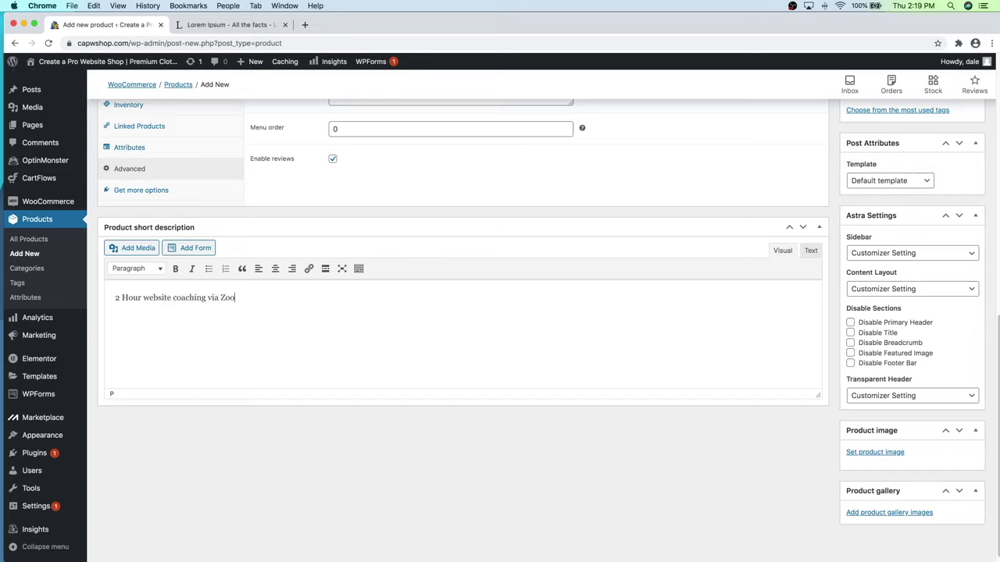
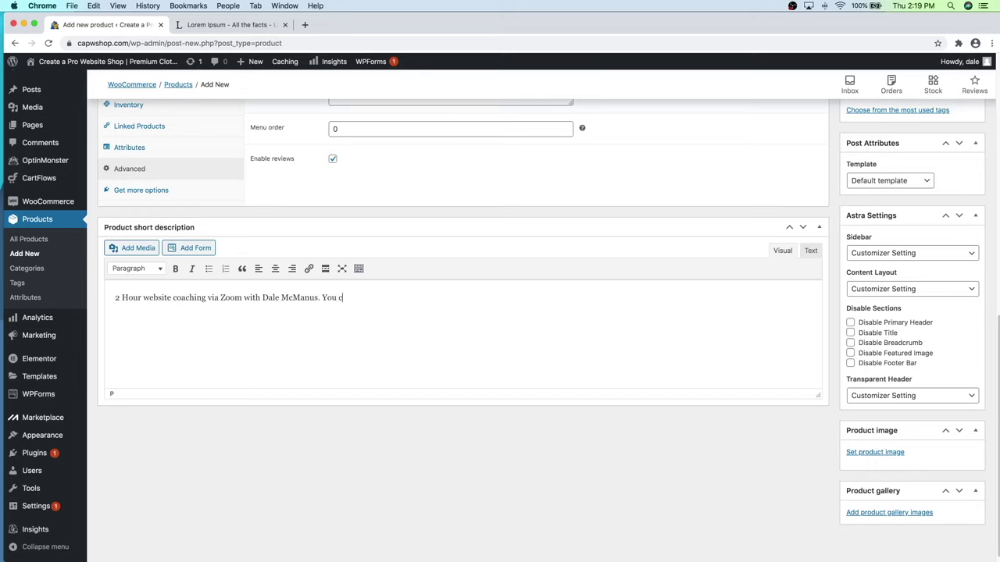
type("an ask any website or eCommerc")
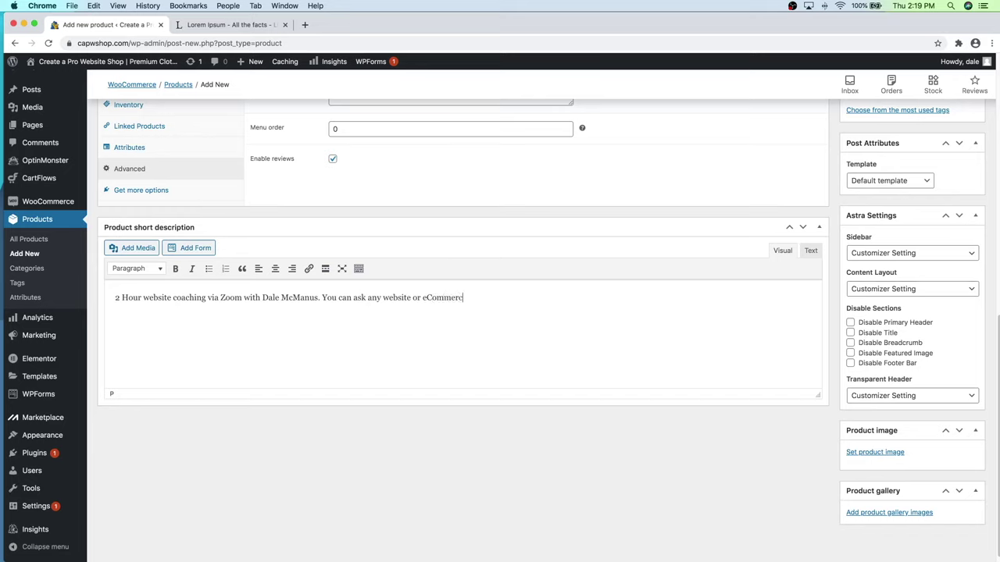
type("e related questions in this")
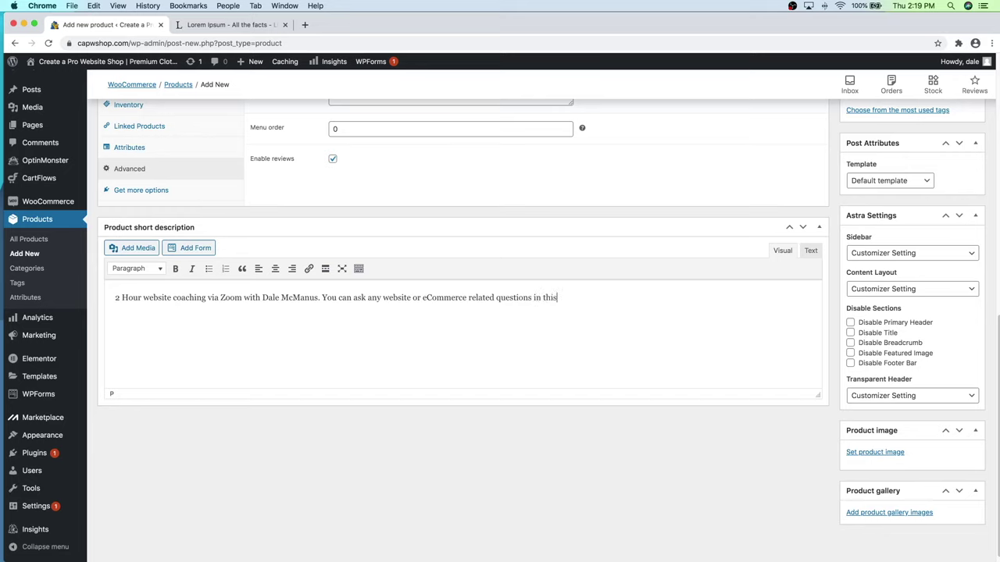
type(" session!")
scroll(937, 284, "up", 6)
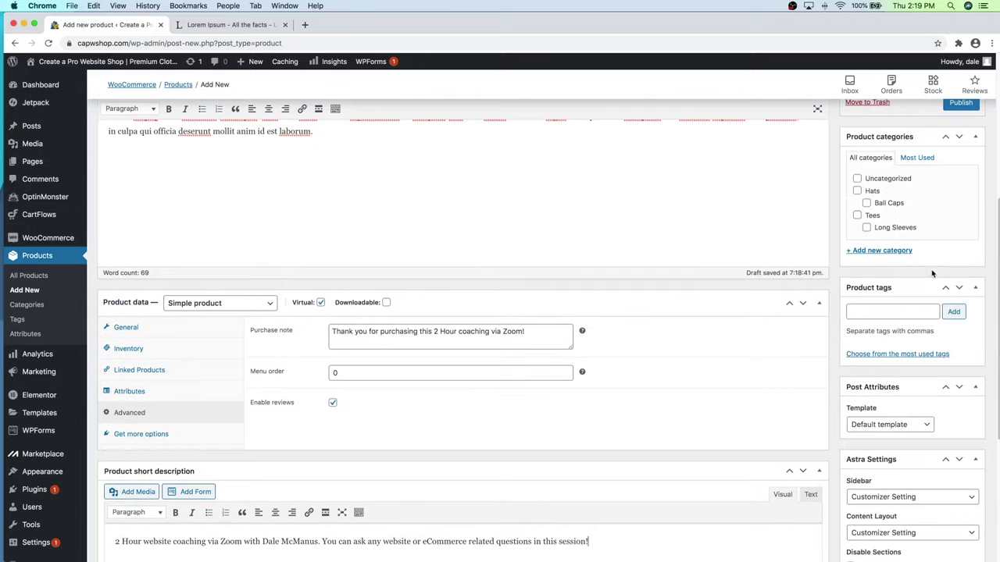
scroll(932, 274, "up", 2)
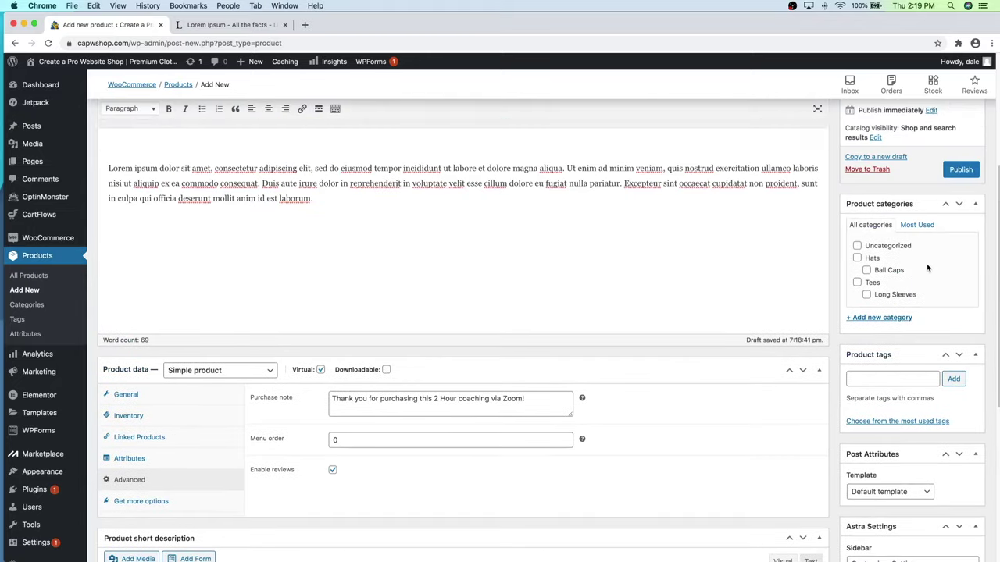
Create and assign a new Services product category
left_click(866, 320)
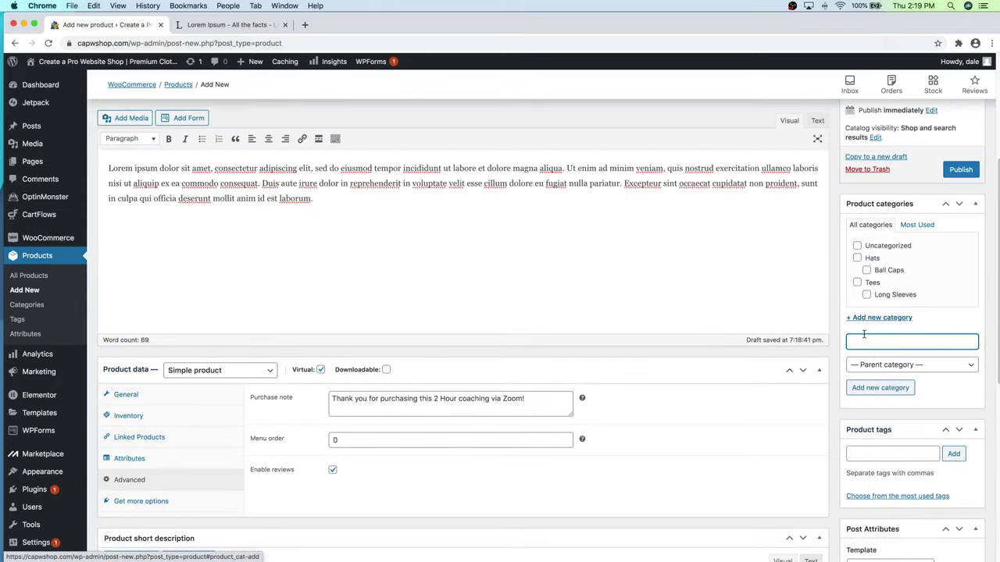
type("Services")
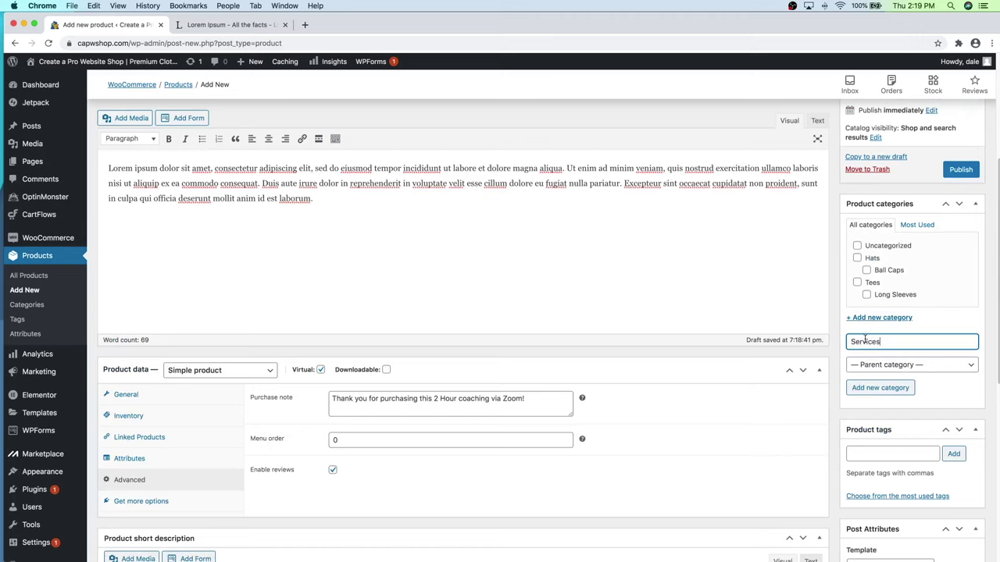
left_click(884, 391)
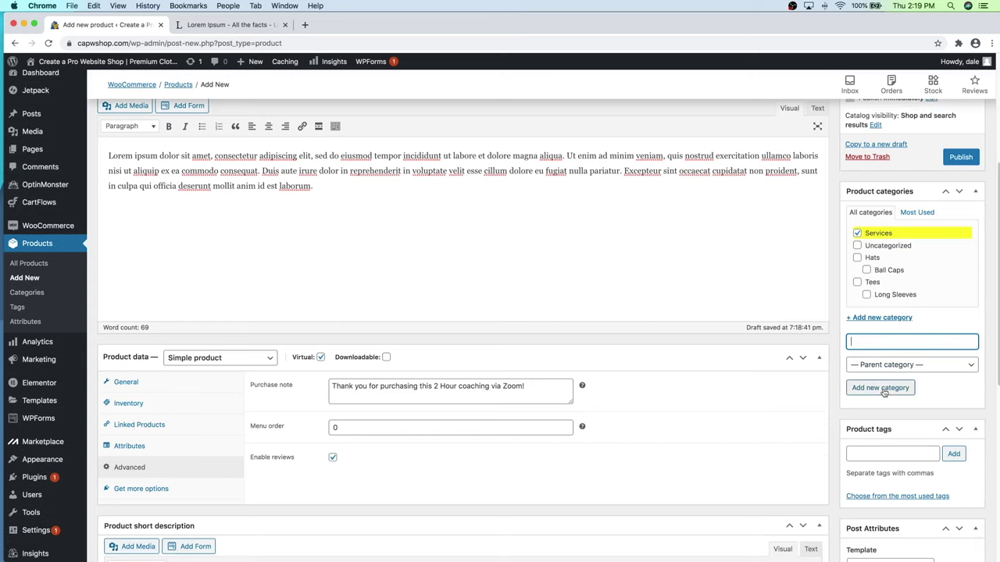
scroll(891, 359, "down", 2)
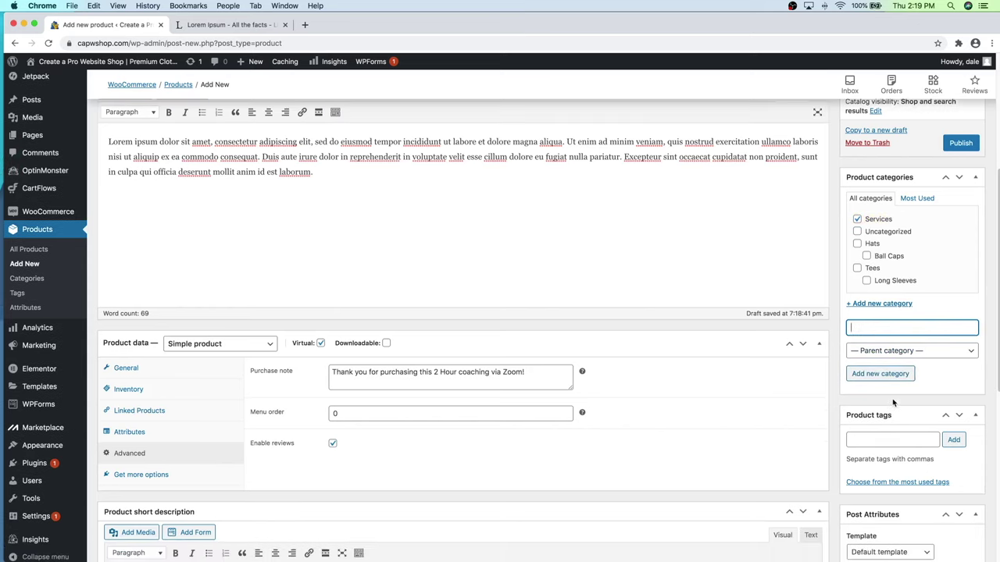
Tag the product website coaching, service and zoom session
left_click(873, 411)
type("w")
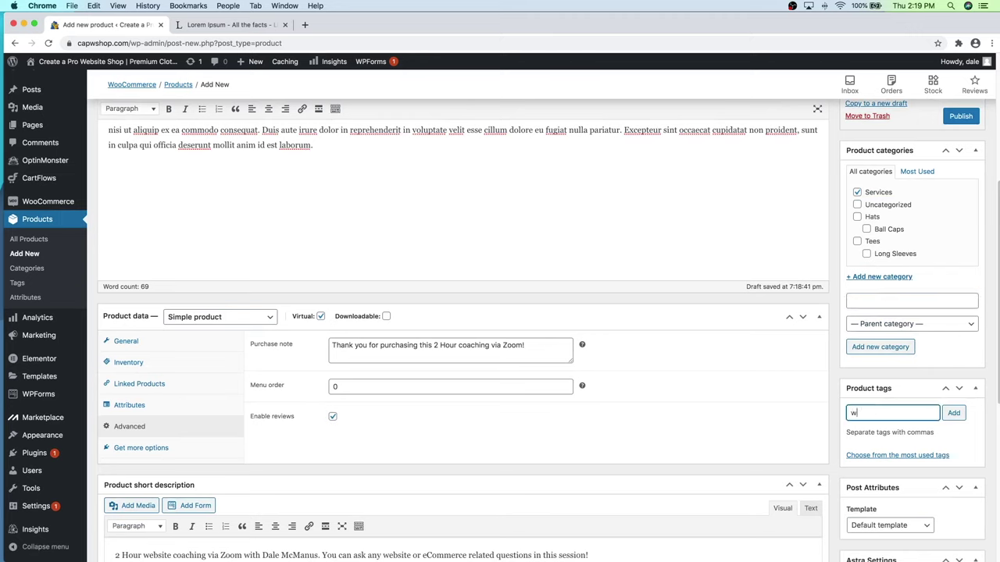
type("ebsite coaching")
key("Return")
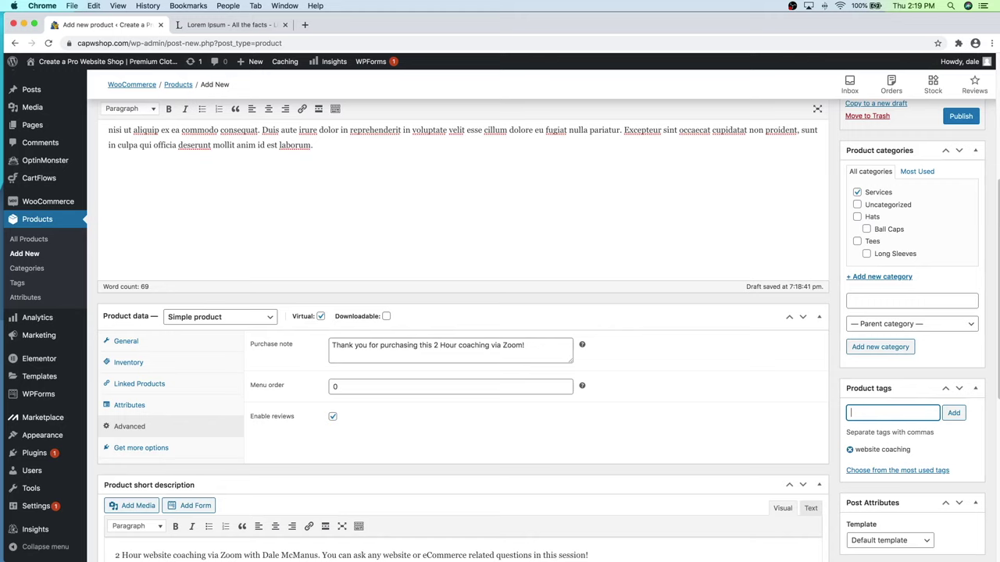
type("service")
key("Return")
type("zoom session")
key("Return")
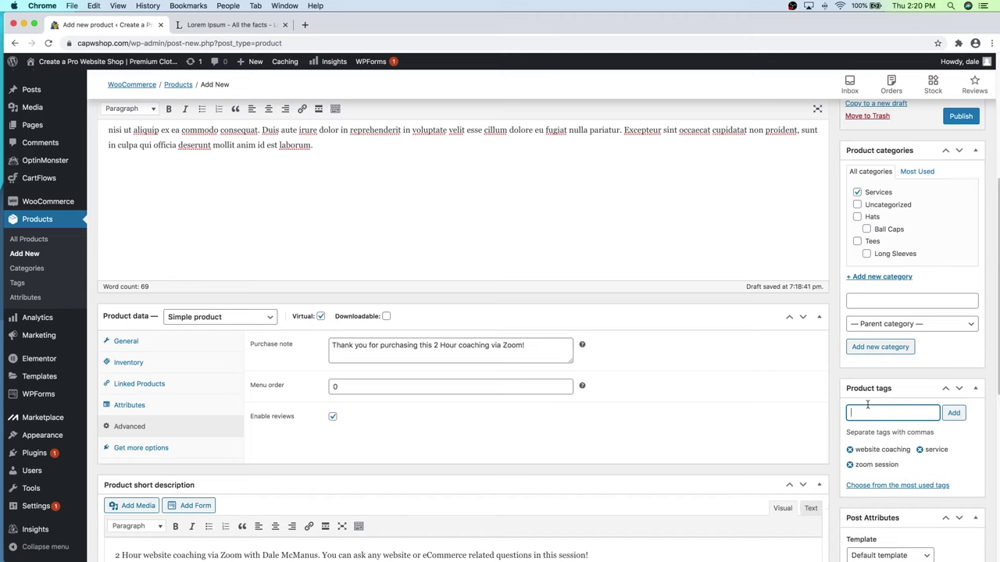
scroll(838, 375, "down", 5)
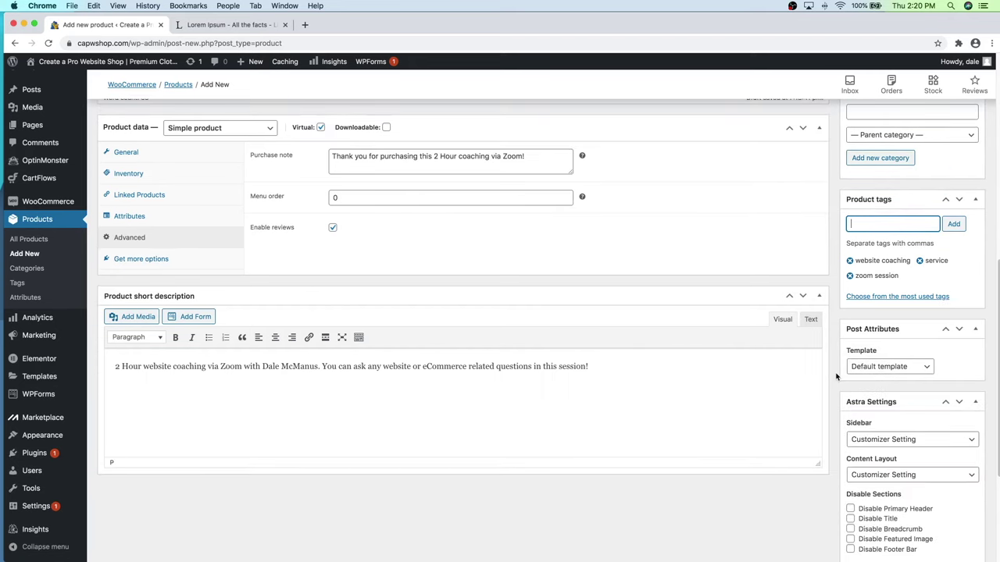
scroll(836, 378, "down", 3)
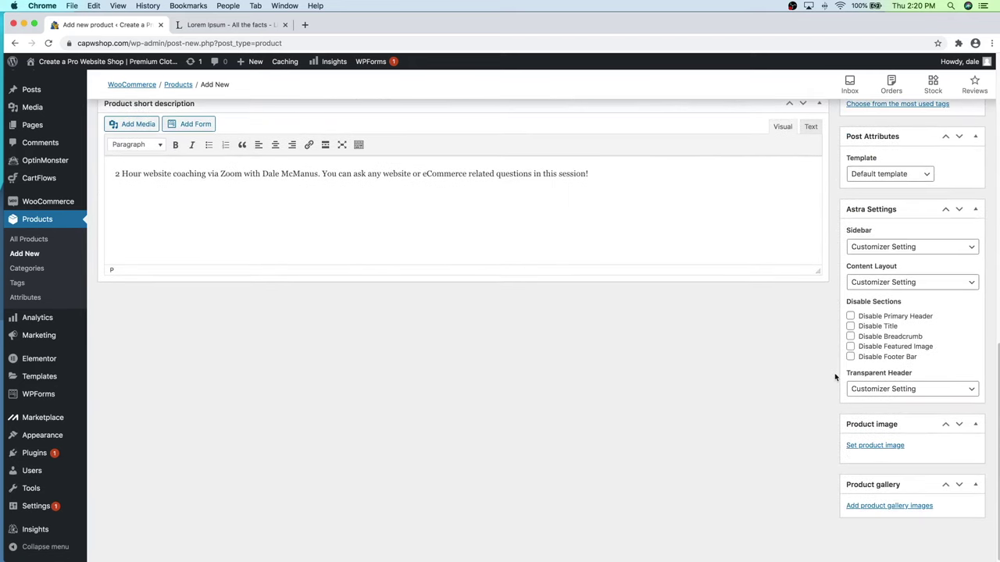
Upload Zoom Coaching.jpg and set it as the product image
left_click(871, 447)
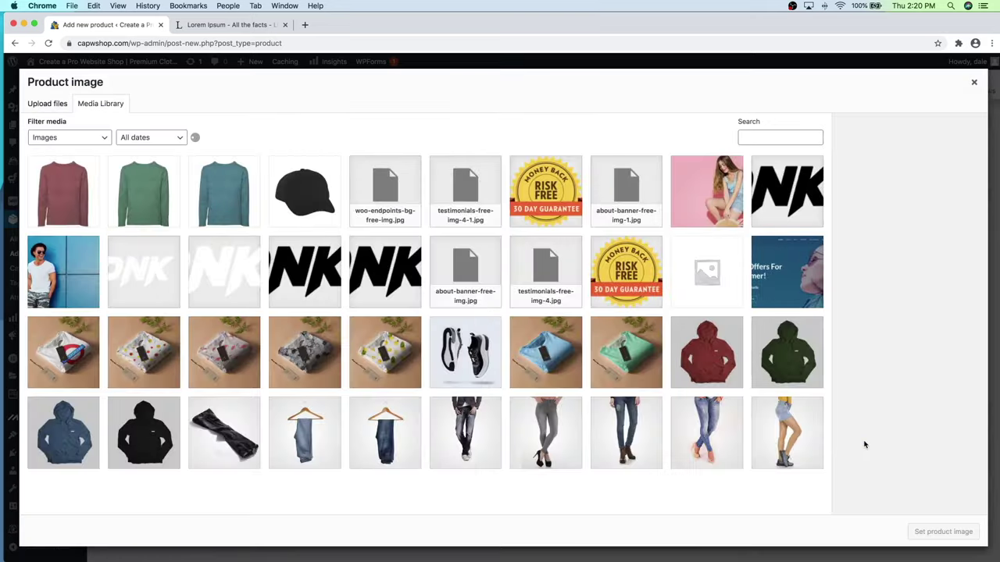
left_click(56, 107)
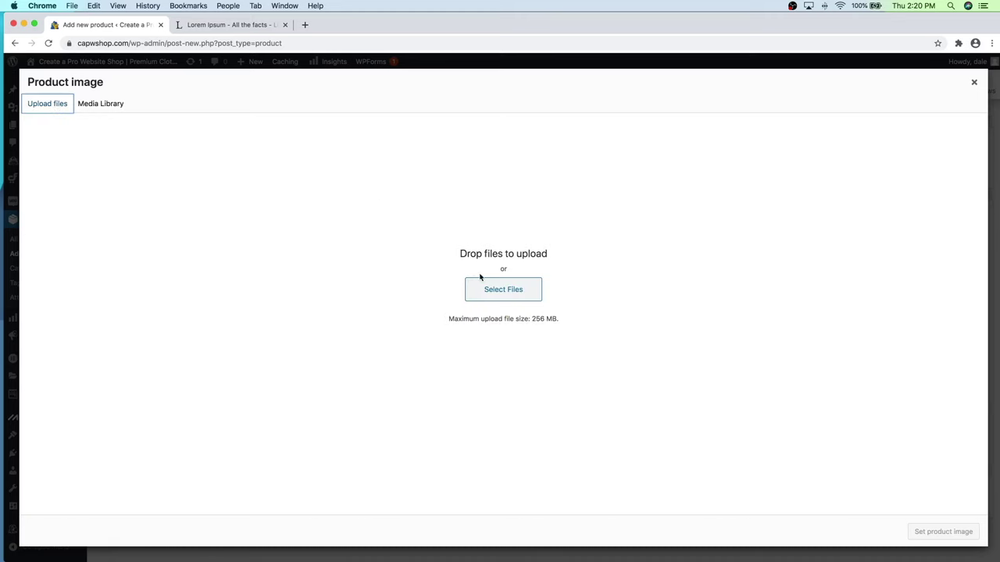
left_click(495, 291)
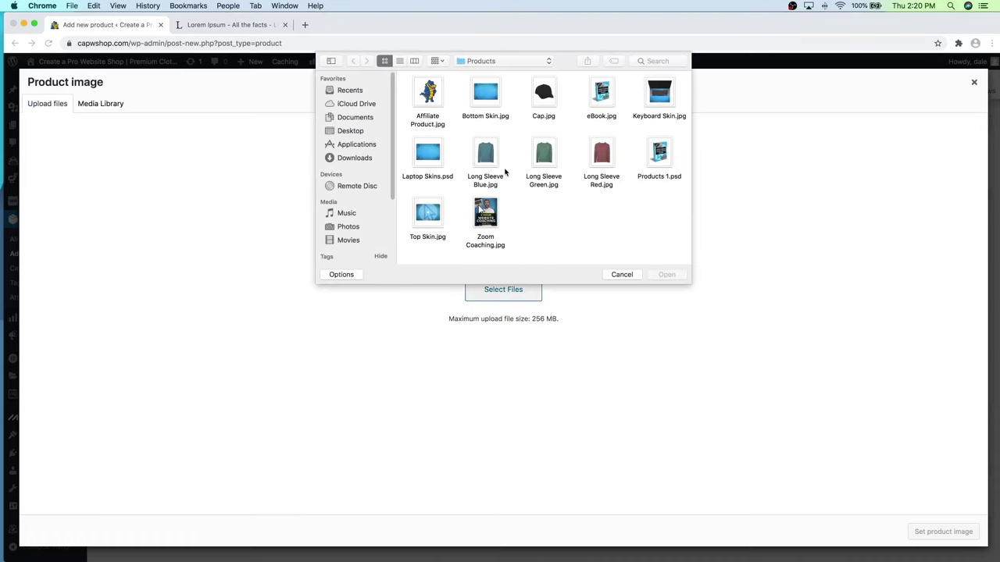
left_click(490, 205)
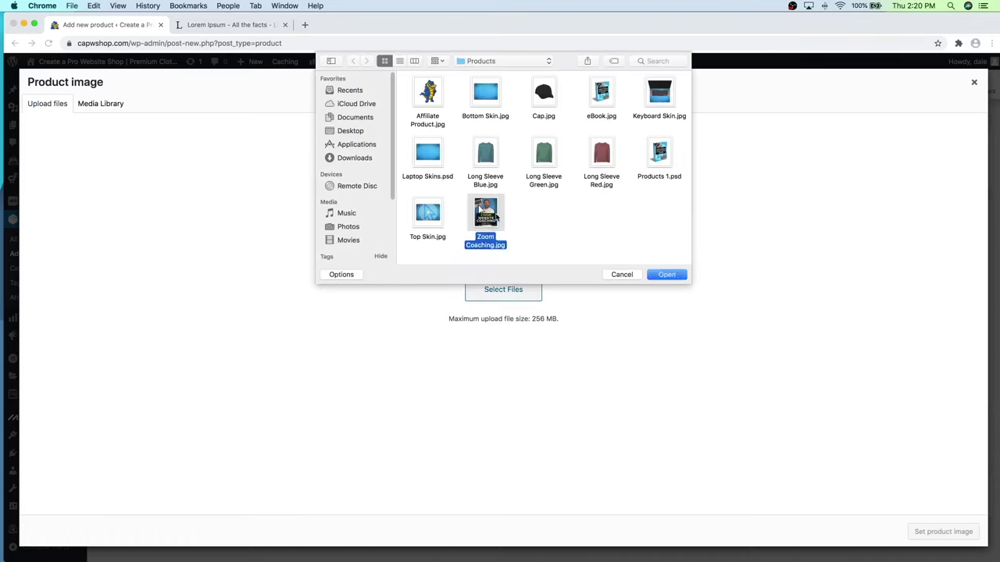
left_click(682, 275)
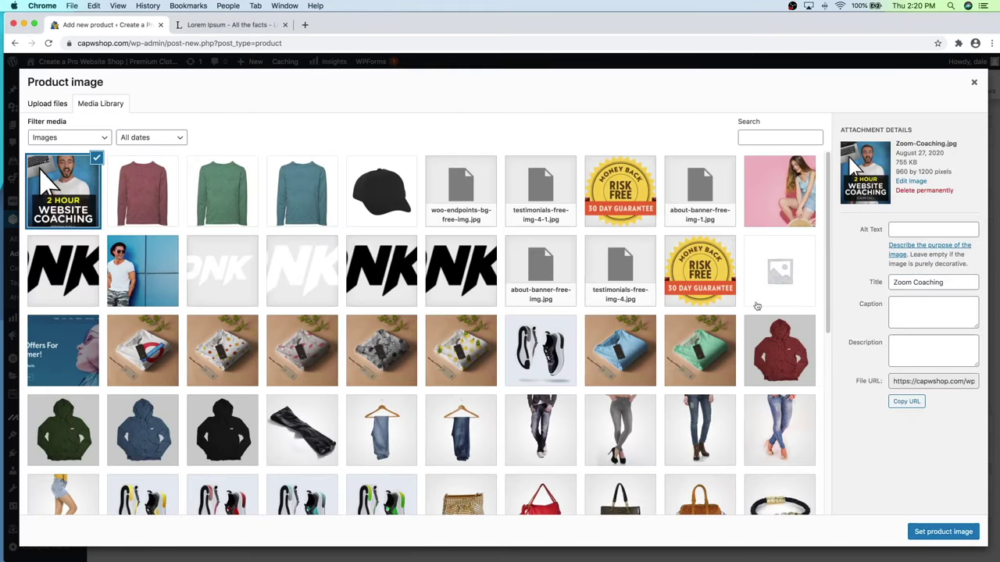
left_click(927, 533)
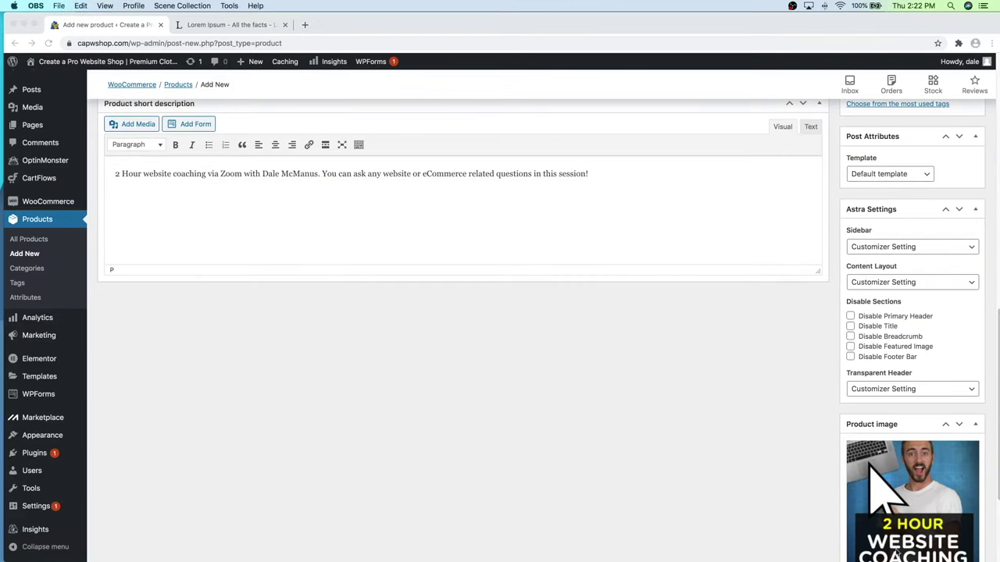
scroll(693, 336, "up", 5)
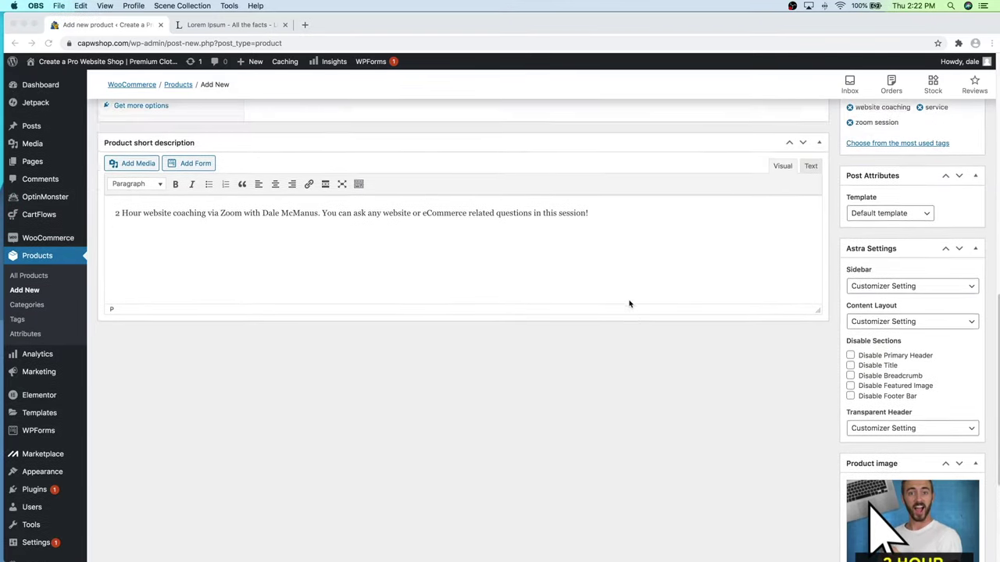
Replace the purchase note with a promise to email a zoom time and link within 24 hours, then publish
scroll(575, 283, "up", 5)
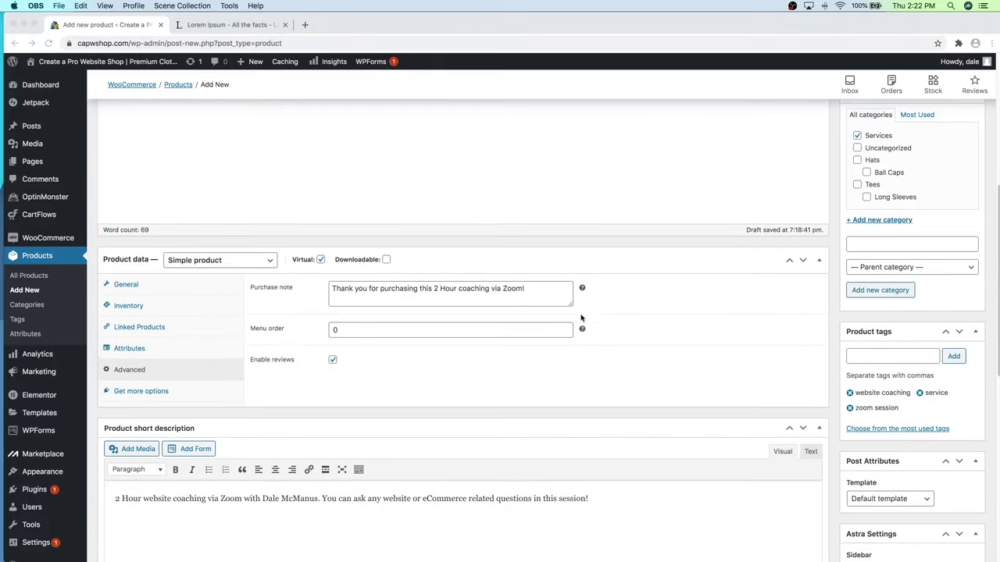
scroll(619, 318, "up", 2)
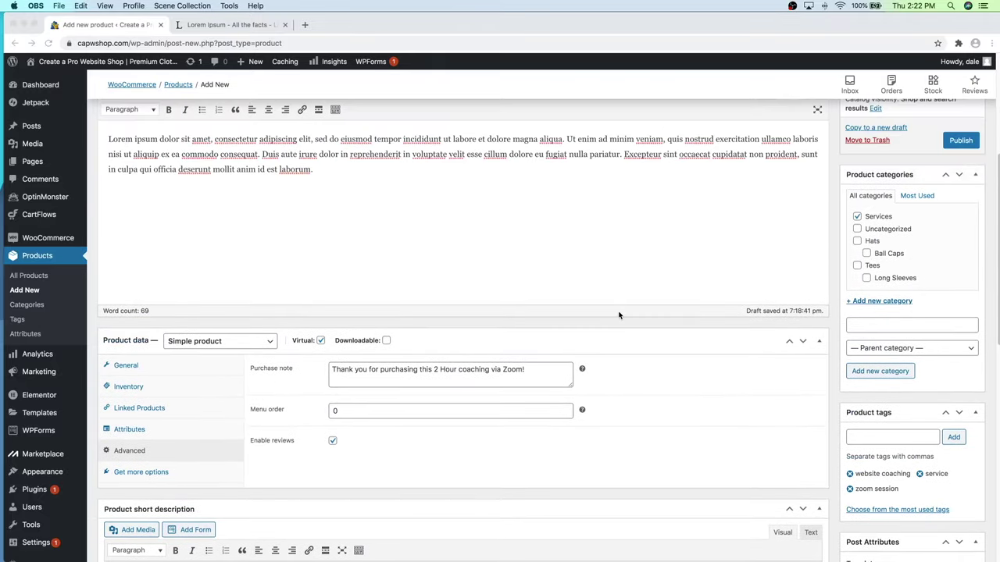
scroll(533, 258, "up", 1)
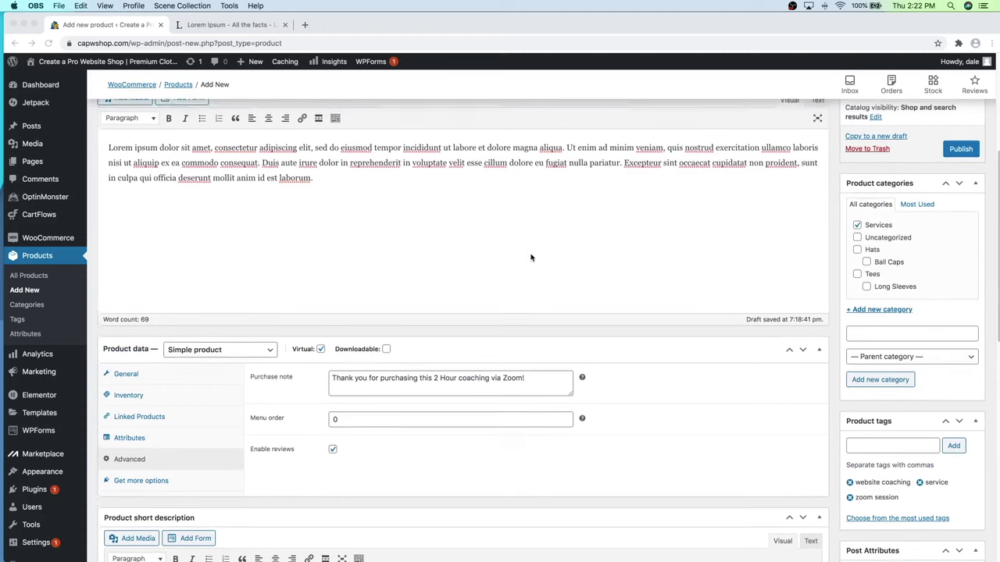
scroll(532, 259, "up", 2)
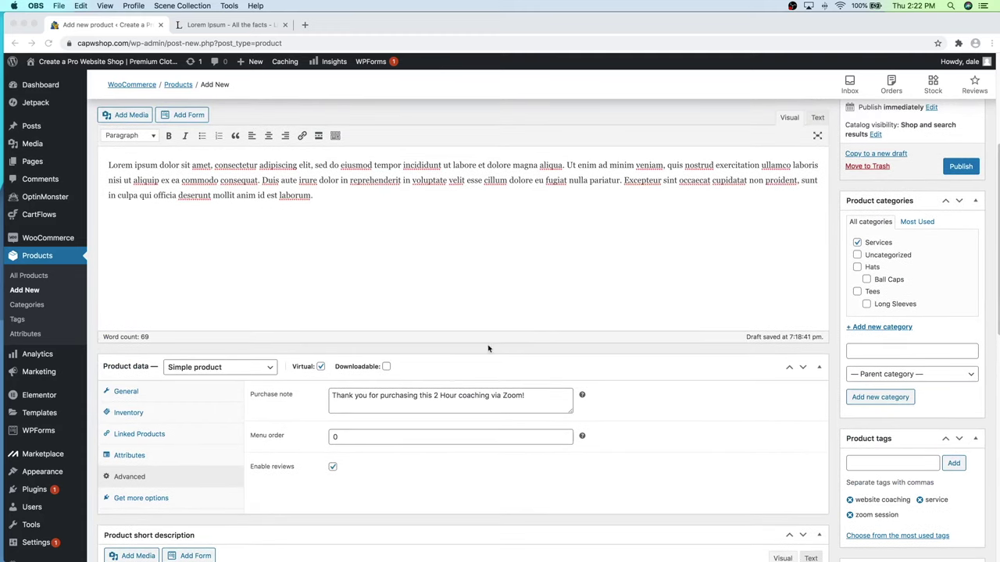
left_click(418, 403)
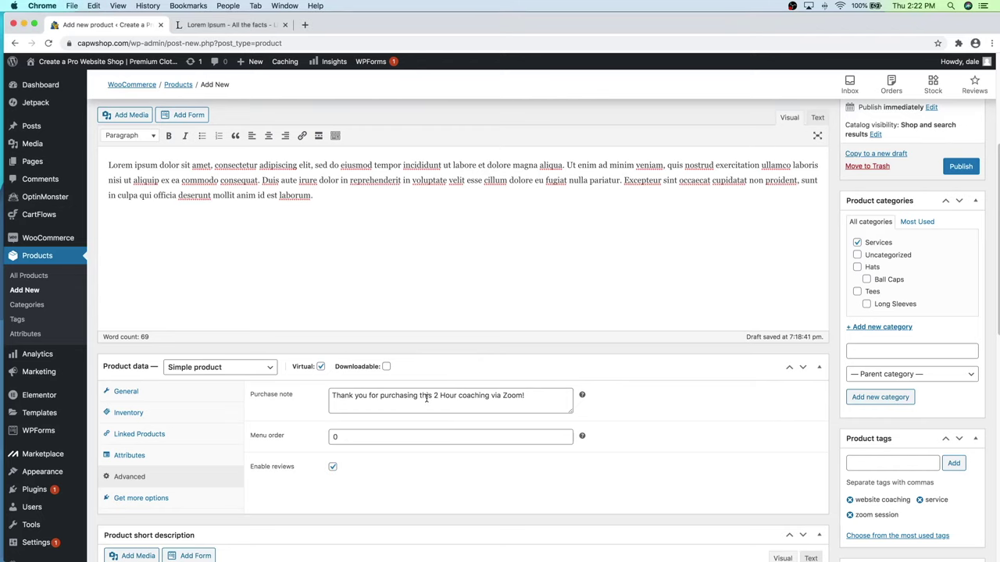
triple_click(426, 397)
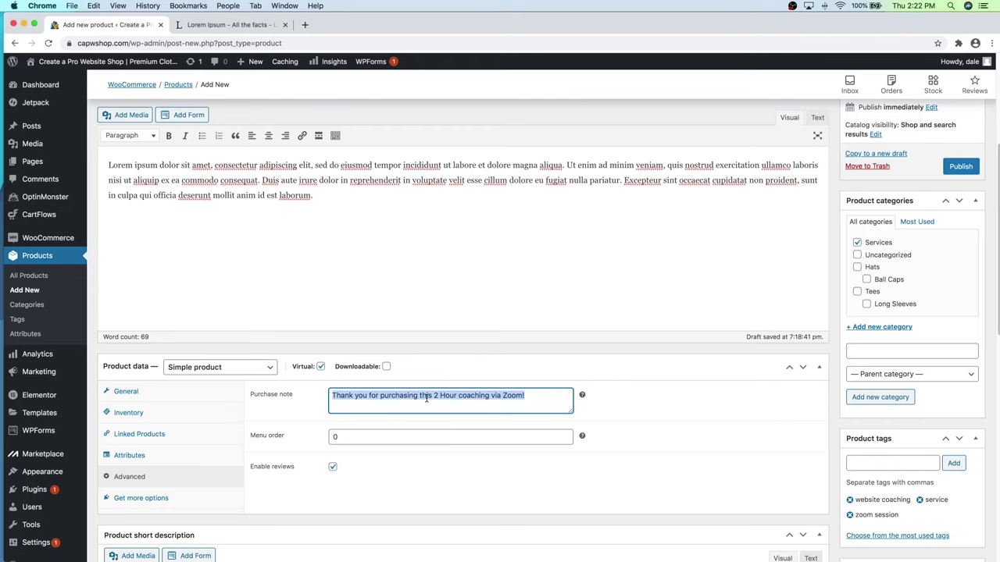
key("BackSpace")
type("I will ")
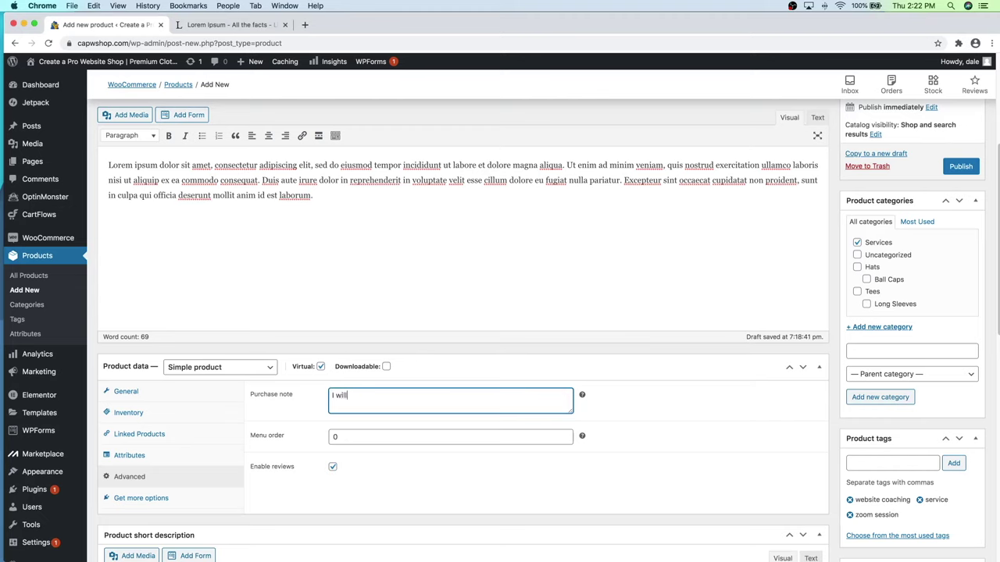
type("email")
type(" you within 24 Ho")
type("hour")
type("s with a zoom time and link.")
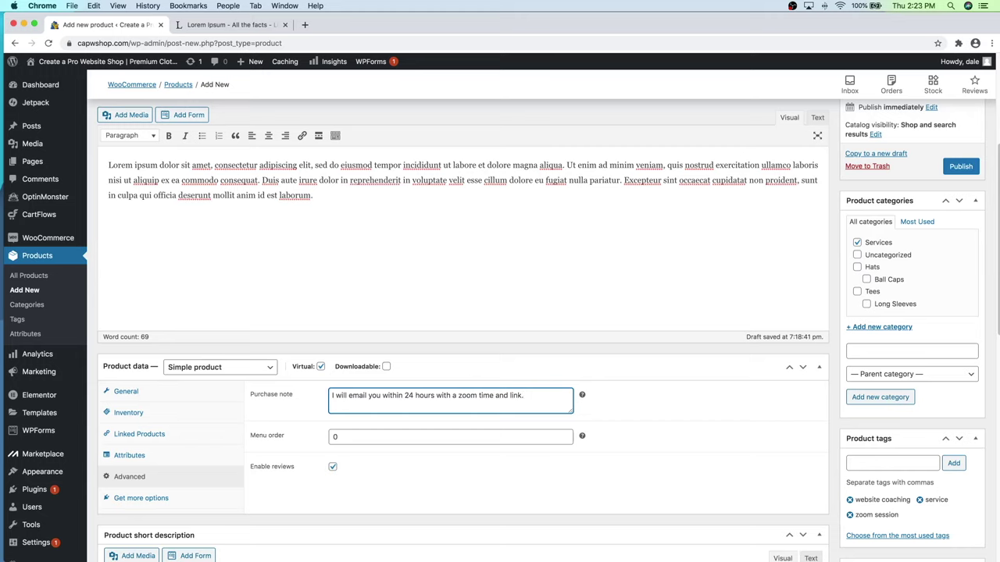
left_click(960, 167)
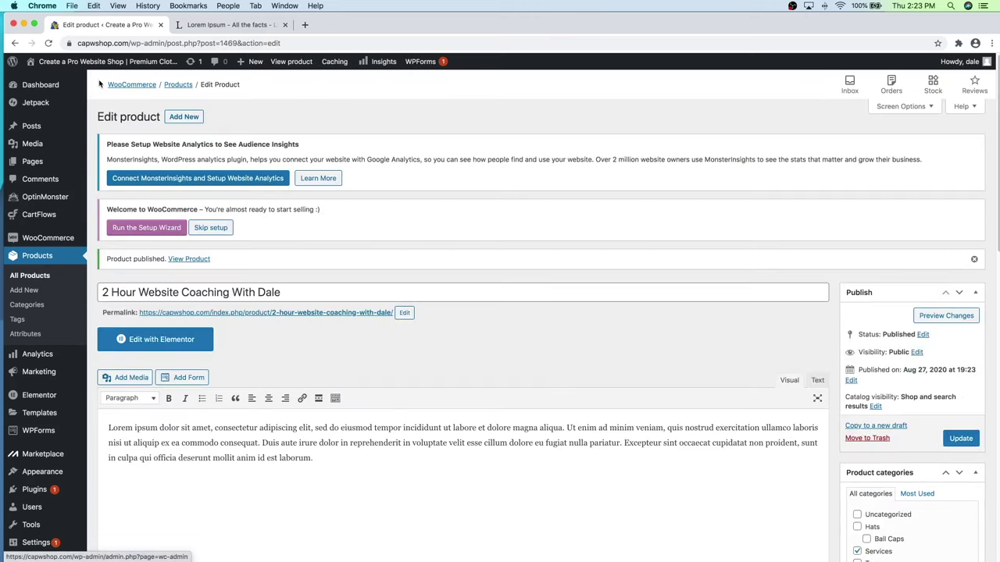
Open the store in a new tab and go to the 2 Hour Website Coaching product page
mouse_move(82, 65)
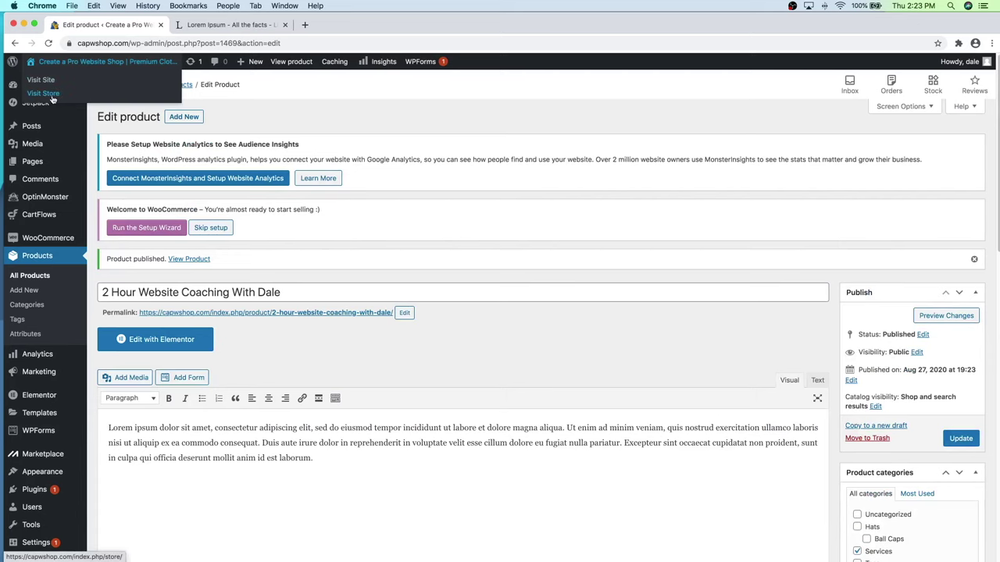
right_click(53, 98)
left_click(82, 101)
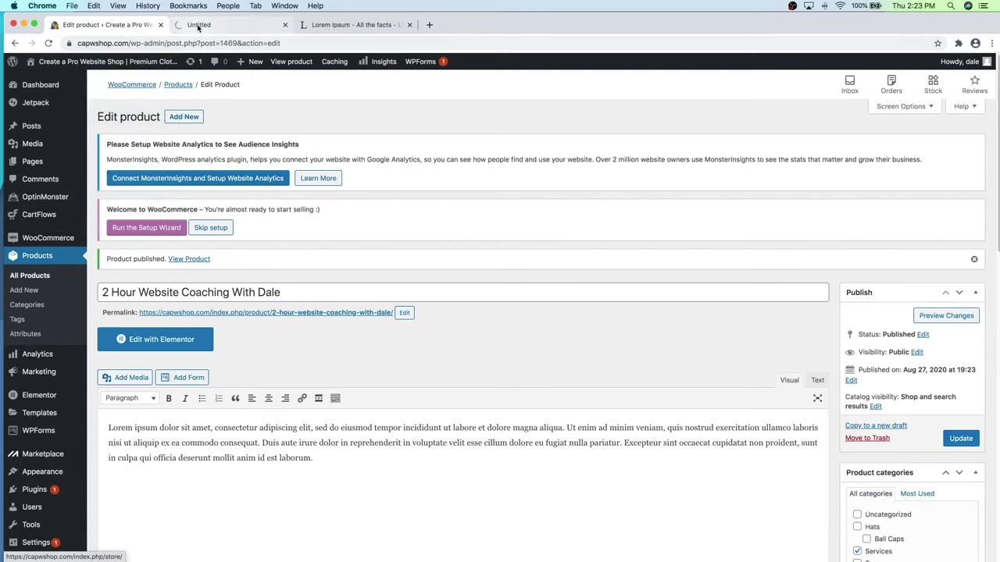
left_click(197, 25)
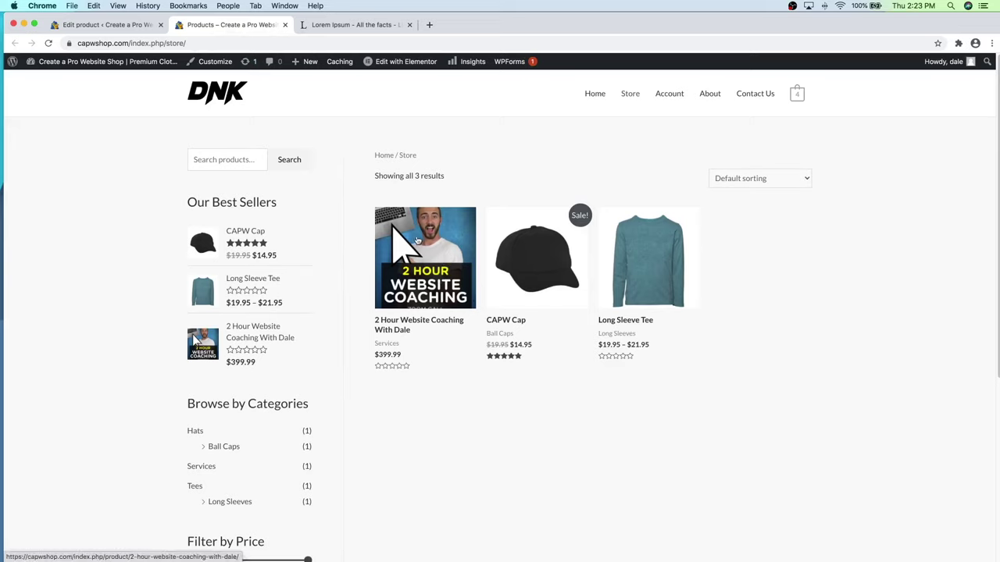
left_click(416, 242)
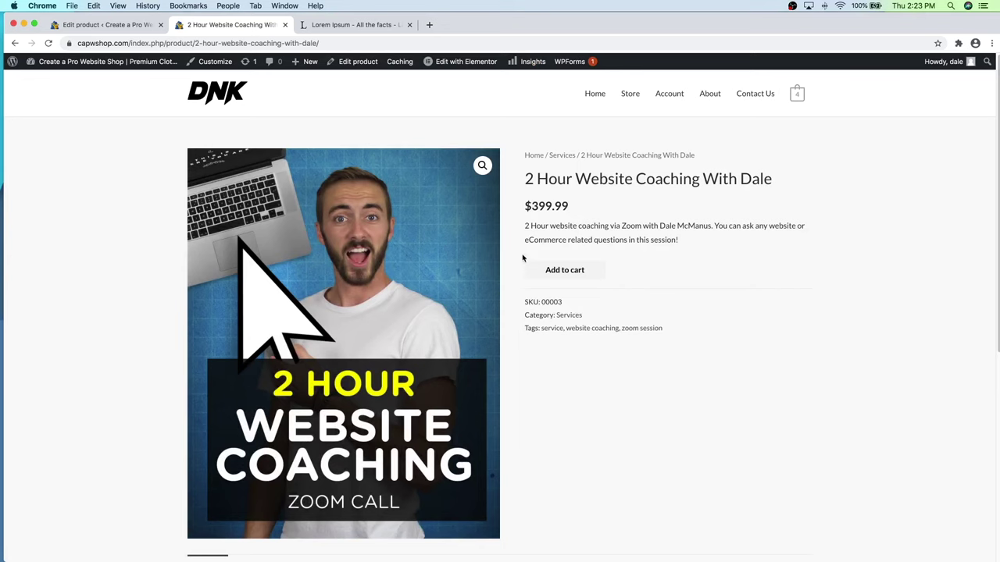
Review the published coaching product page and its short description
scroll(438, 251, "down", 2)
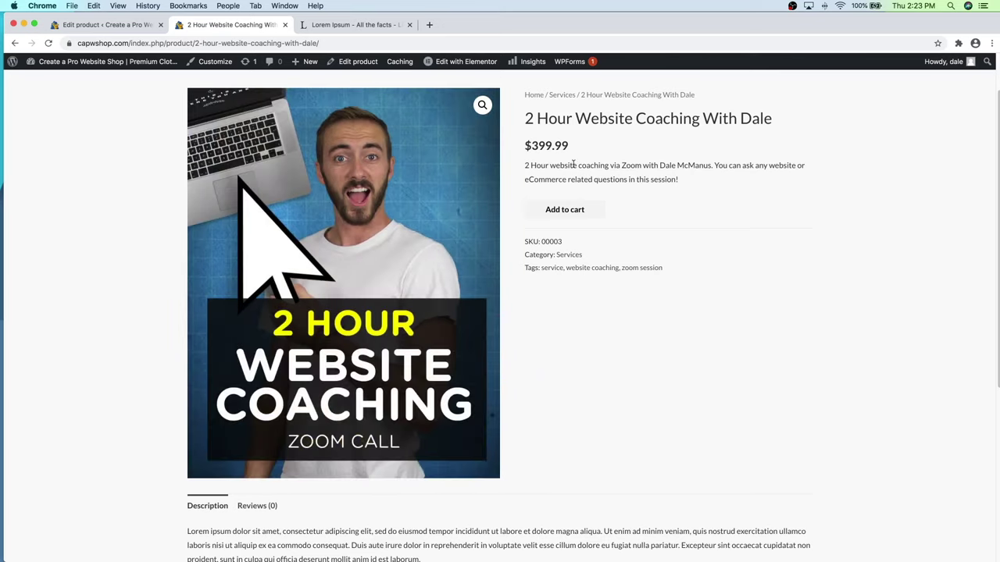
scroll(645, 349, "down", 5)
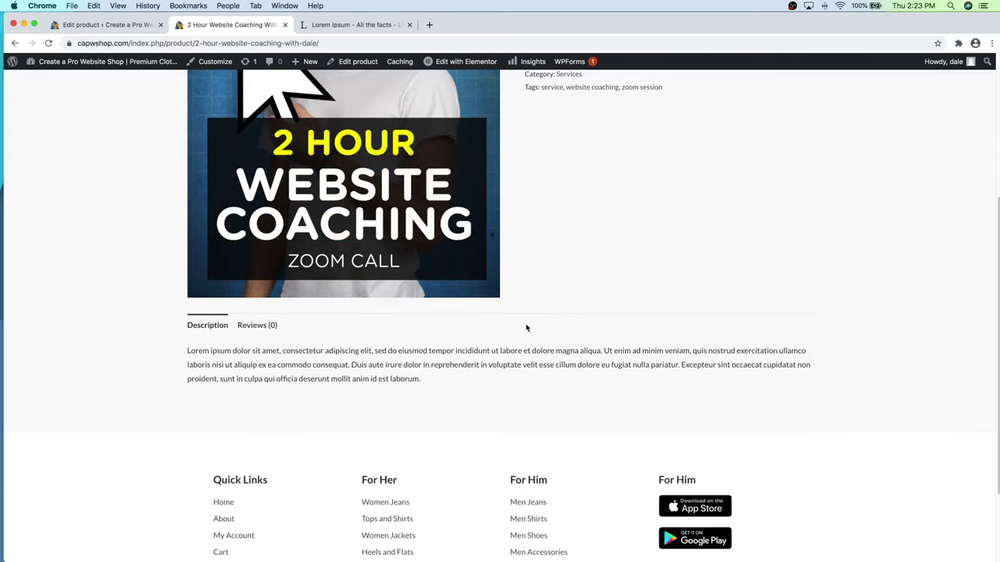
scroll(569, 383, "up", 6)
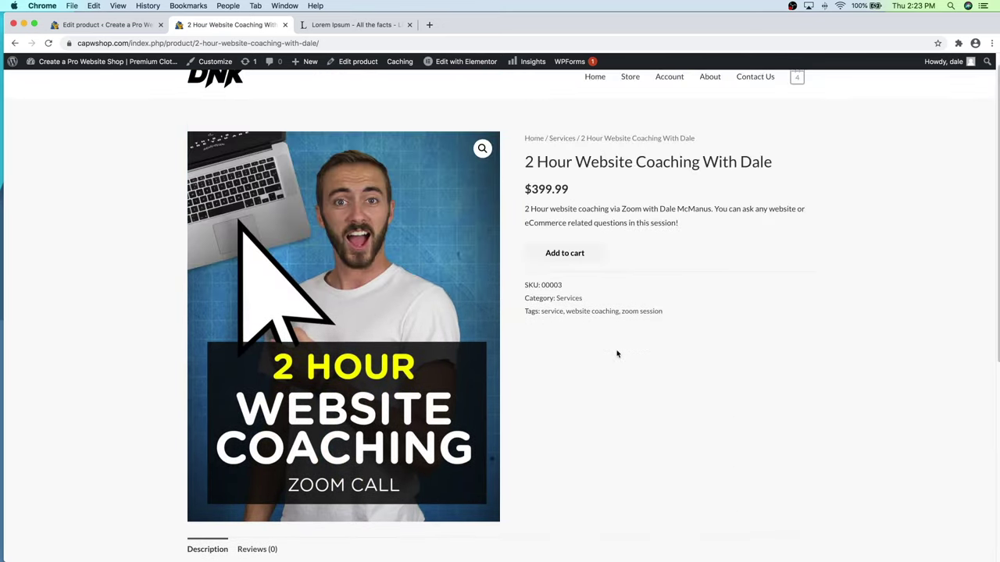
left_click_drag(525, 225, 683, 237)
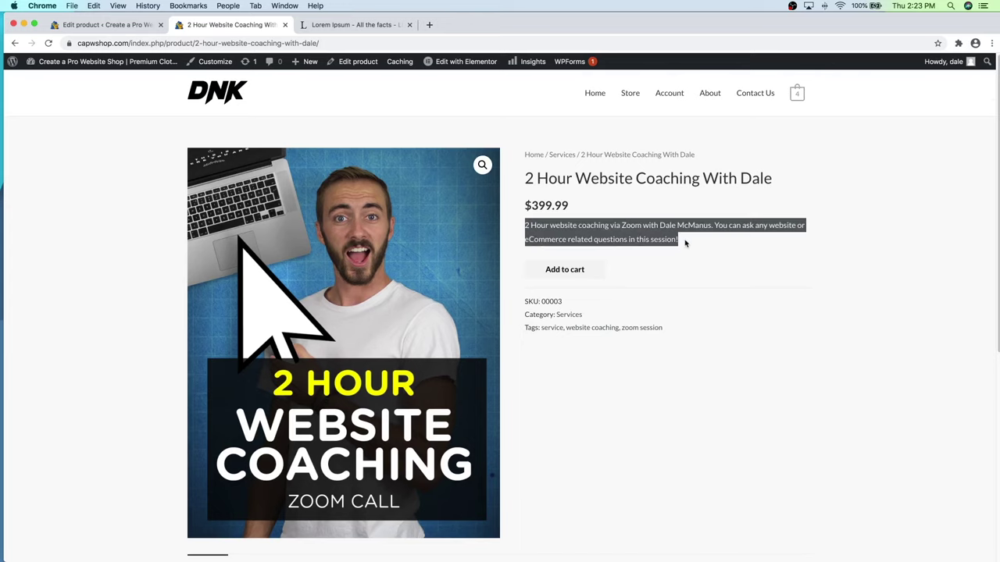
left_click(688, 243)
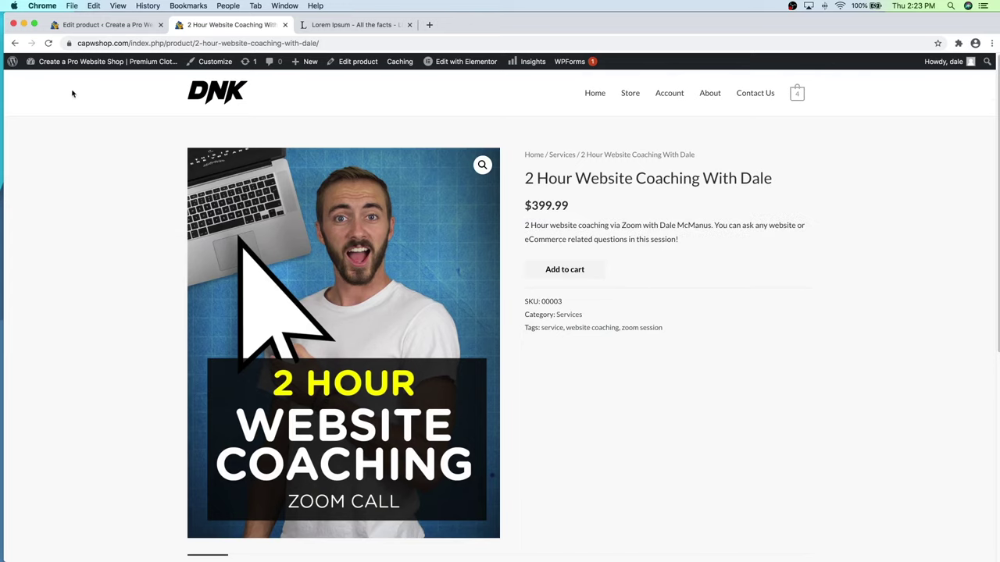
Return to the store listing, close the store tab, and add the eBook to the cart
left_click(17, 43)
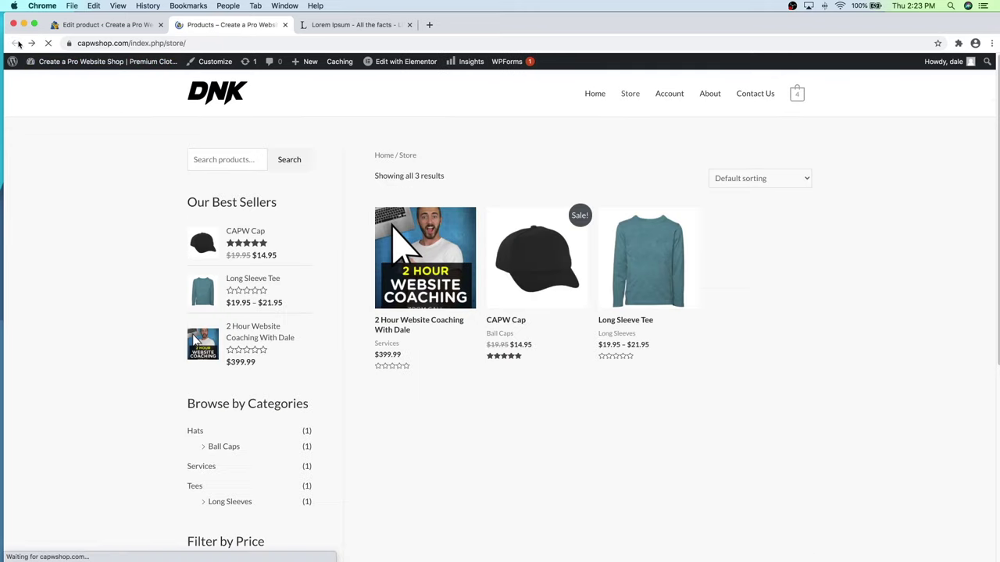
left_click(285, 25)
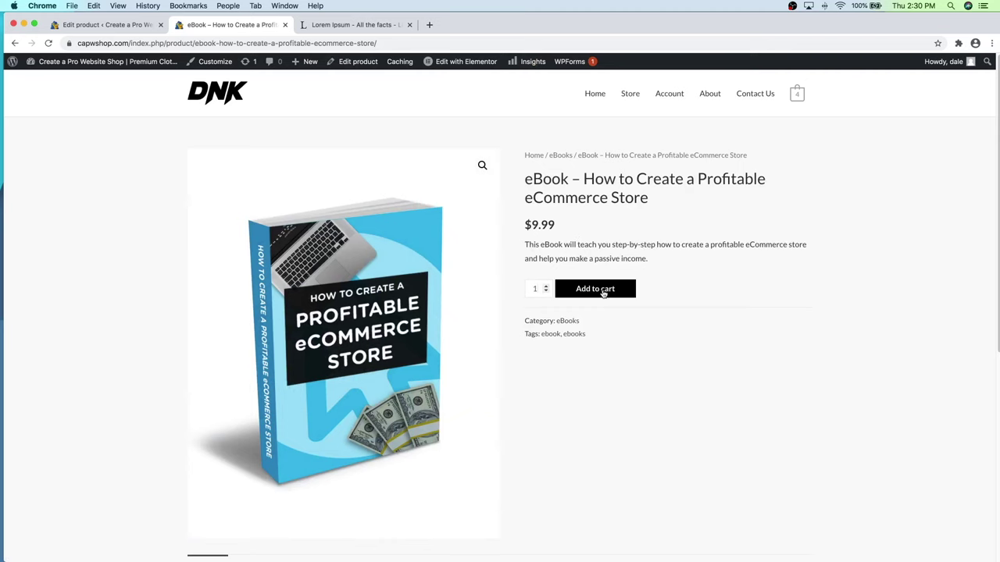
left_click(603, 294)
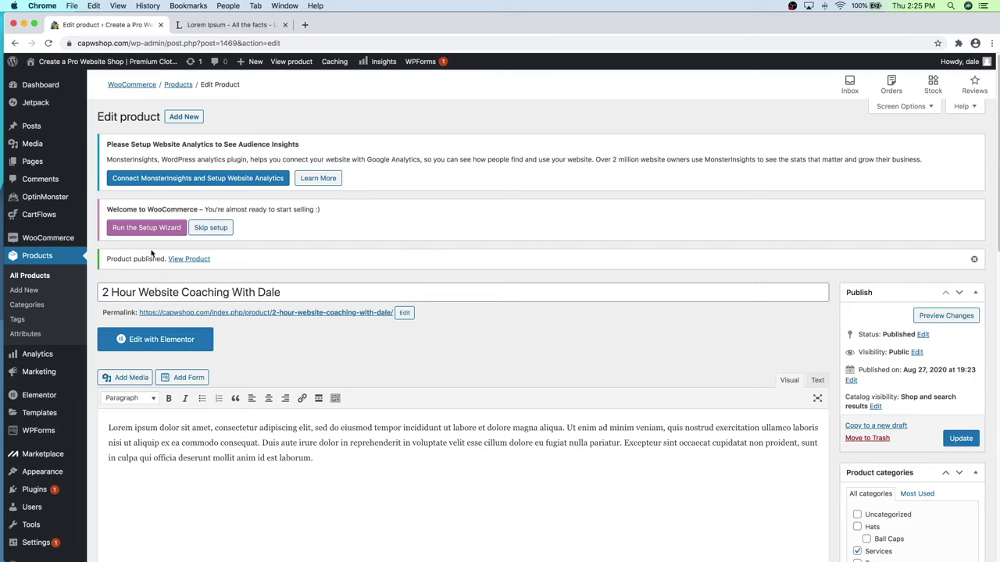
Create product 'eBook - How to Create a Profitable eCommerce Store' with a pasted Lorem Ipsum description
left_click(26, 292)
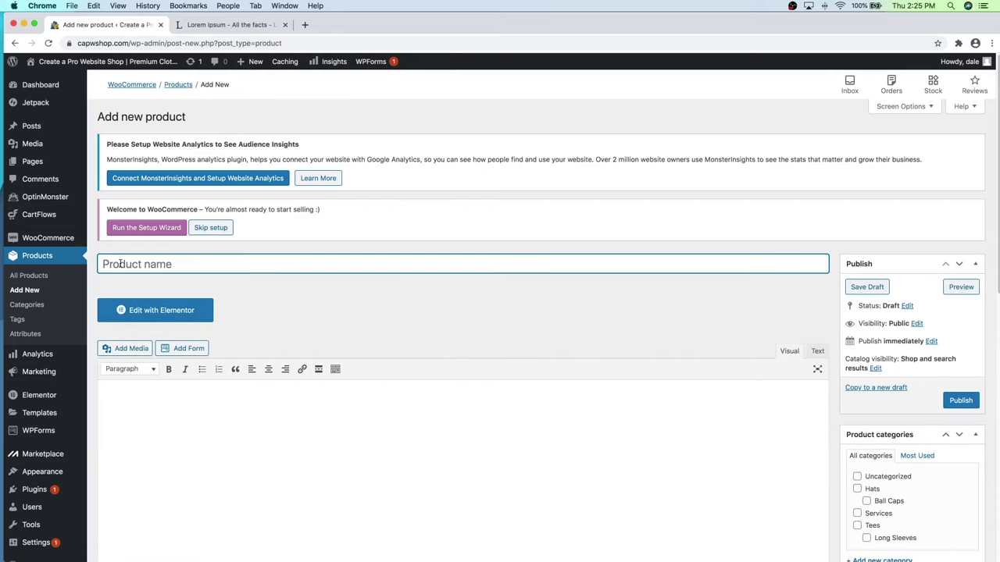
type("eBook - How to Create a")
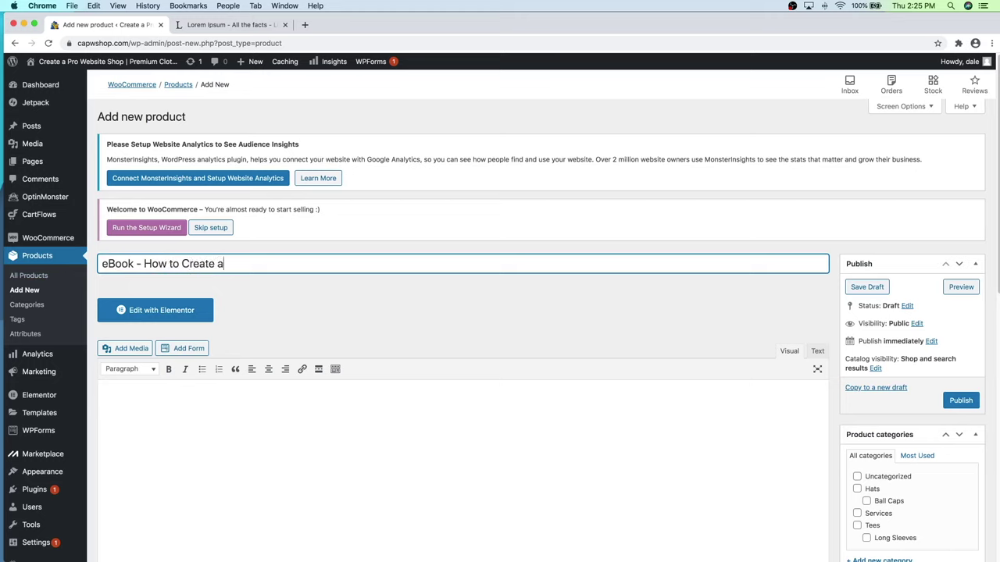
type(" Profitable eCom")
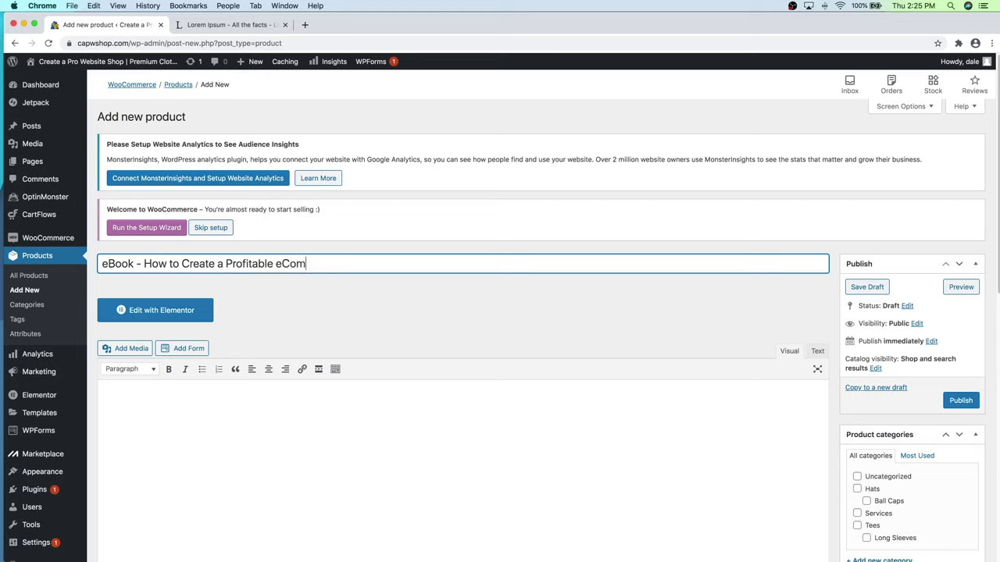
type("merce Store")
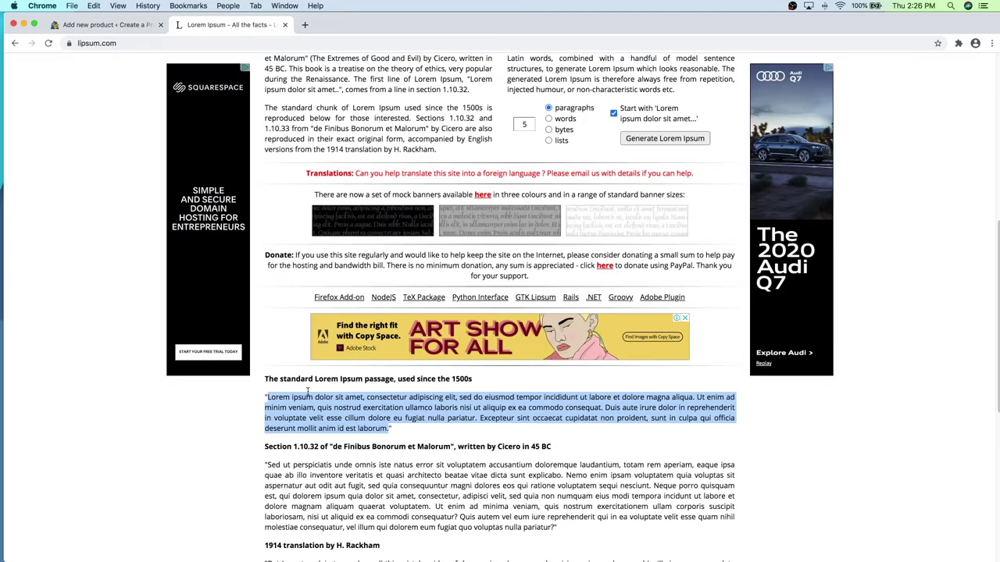
right_click(312, 407)
left_click(332, 426)
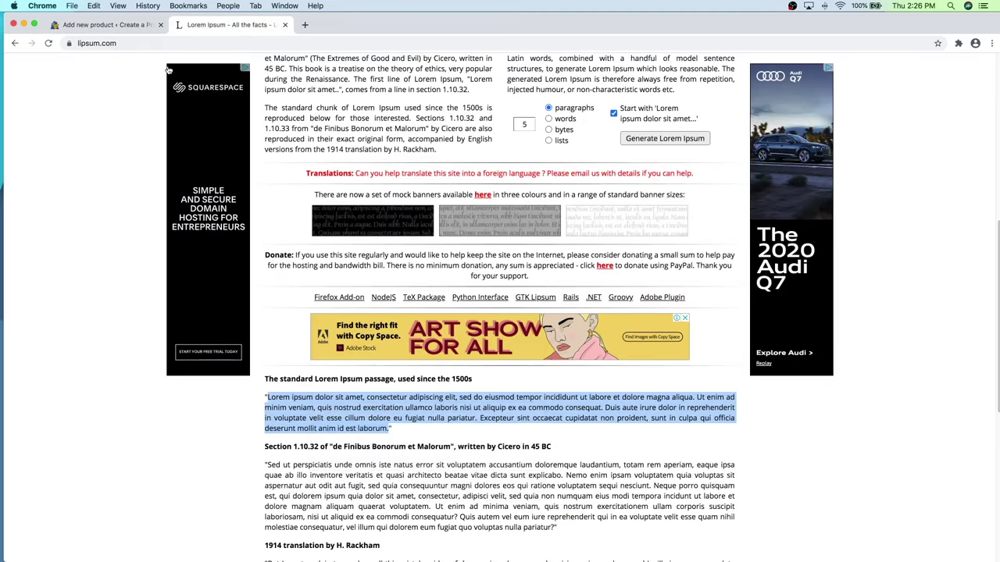
left_click(109, 24)
left_click(181, 392)
right_click(181, 392)
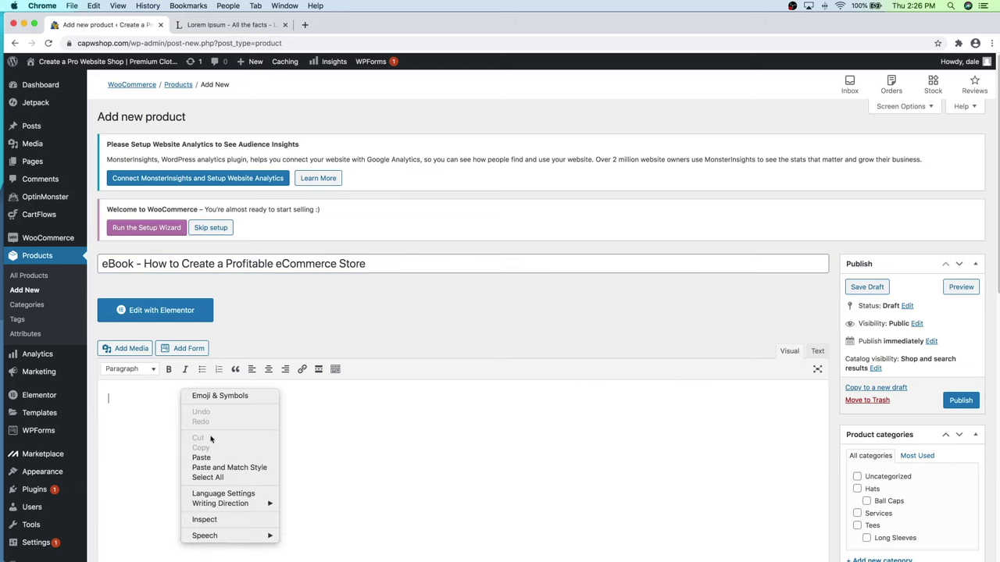
left_click(210, 458)
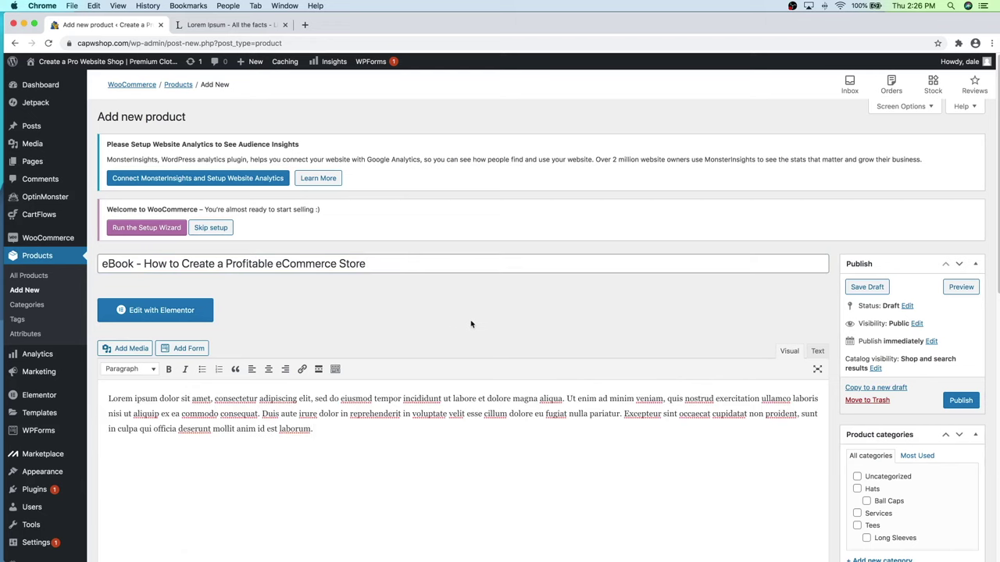
scroll(471, 325, "down", 10)
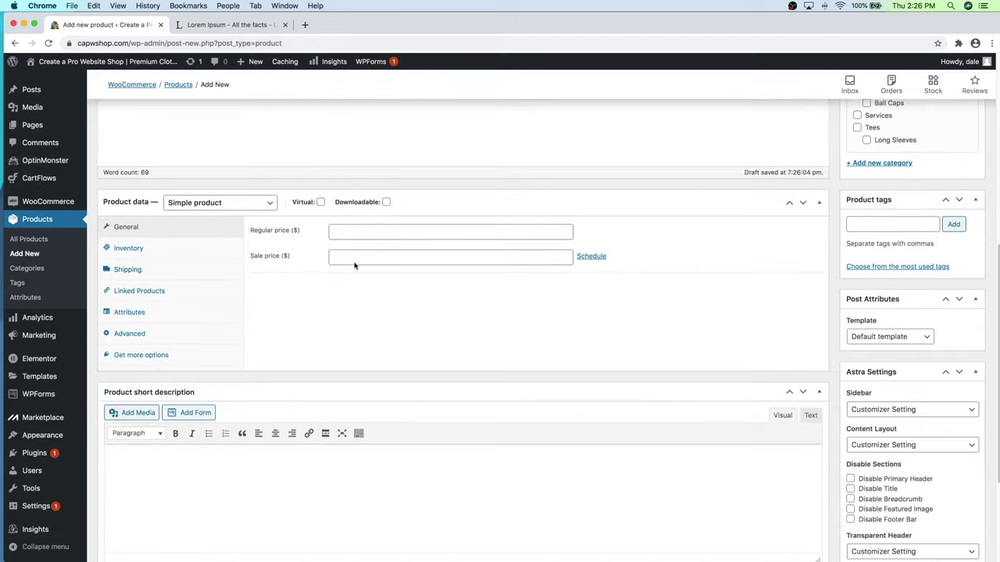
Make the eBook virtual and downloadable with a regular price of 9.99
left_click(321, 202)
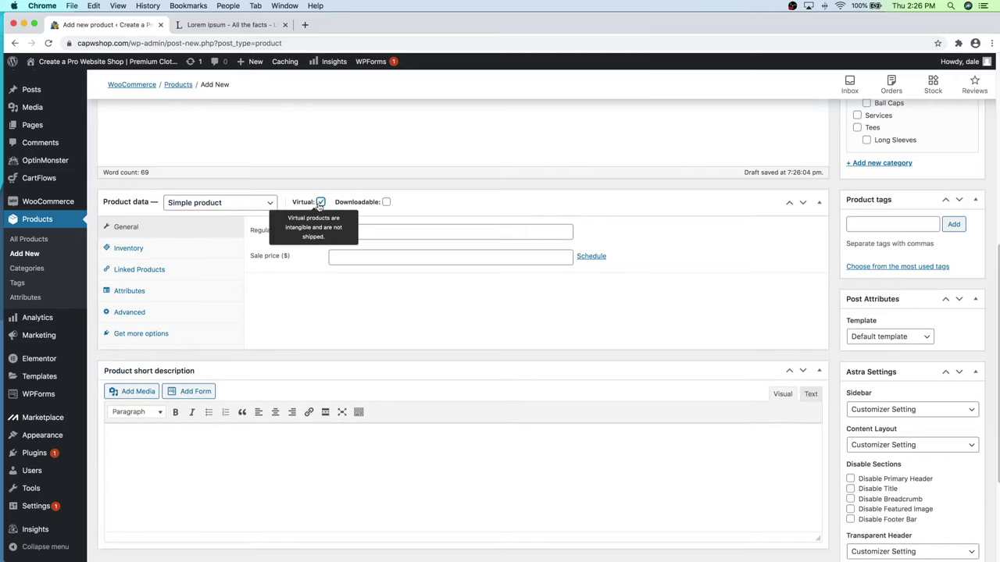
left_click(386, 203)
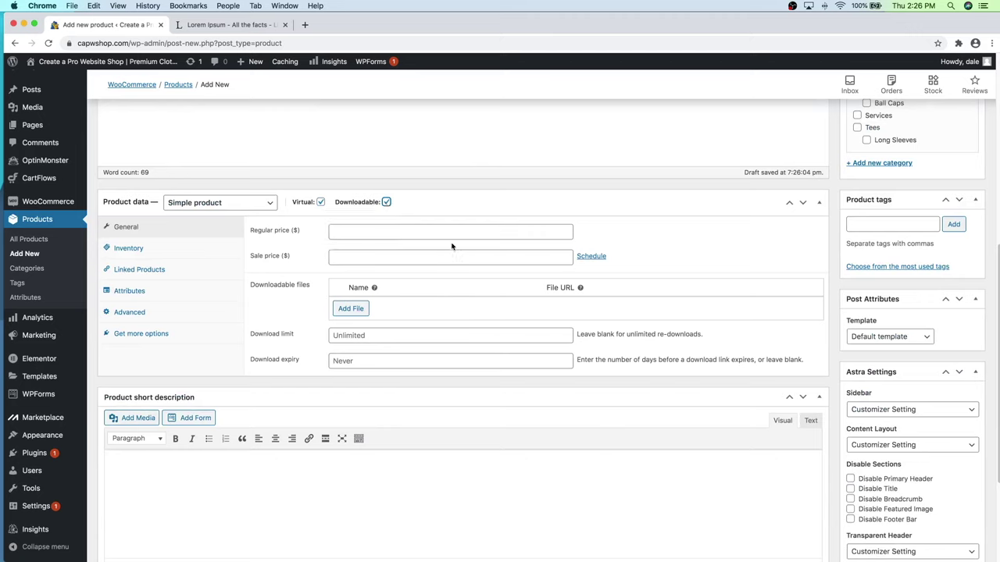
left_click(425, 232)
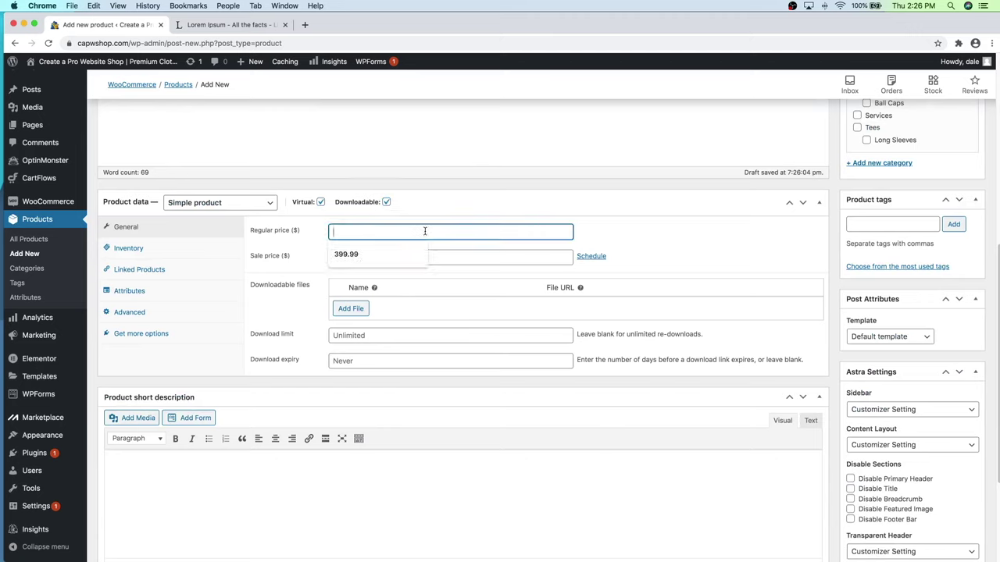
type("9")
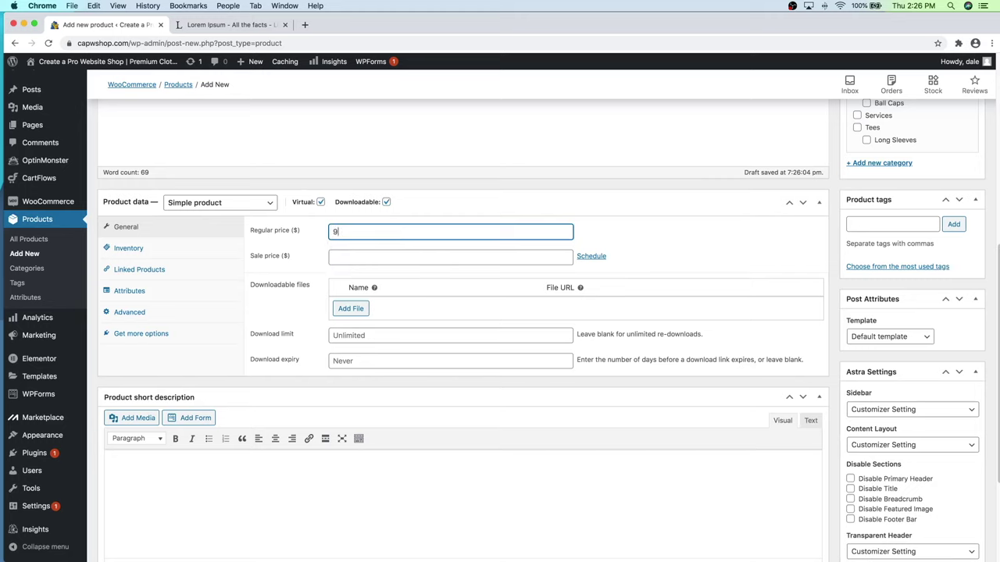
type(".99")
left_click(350, 309)
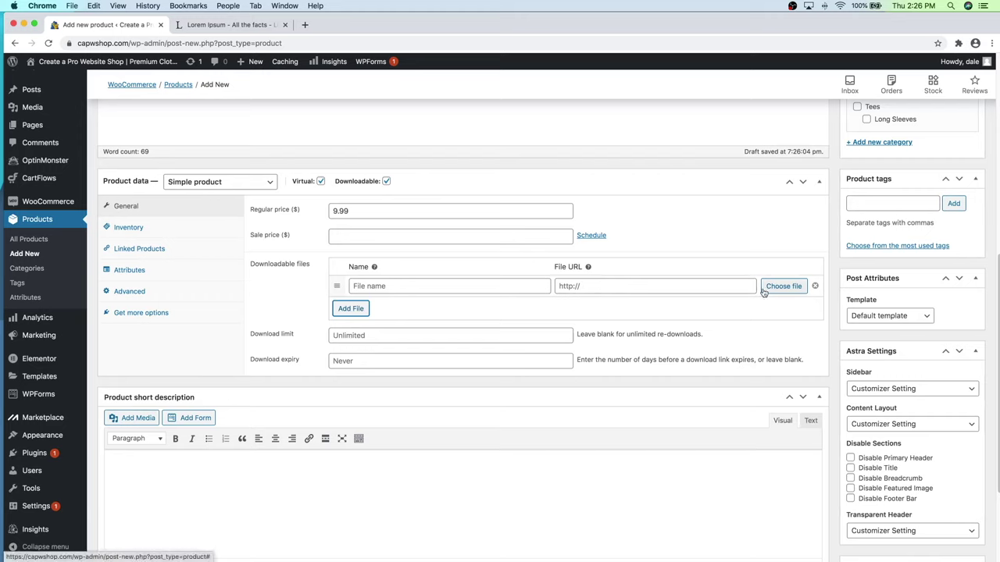
mouse_move(587, 267)
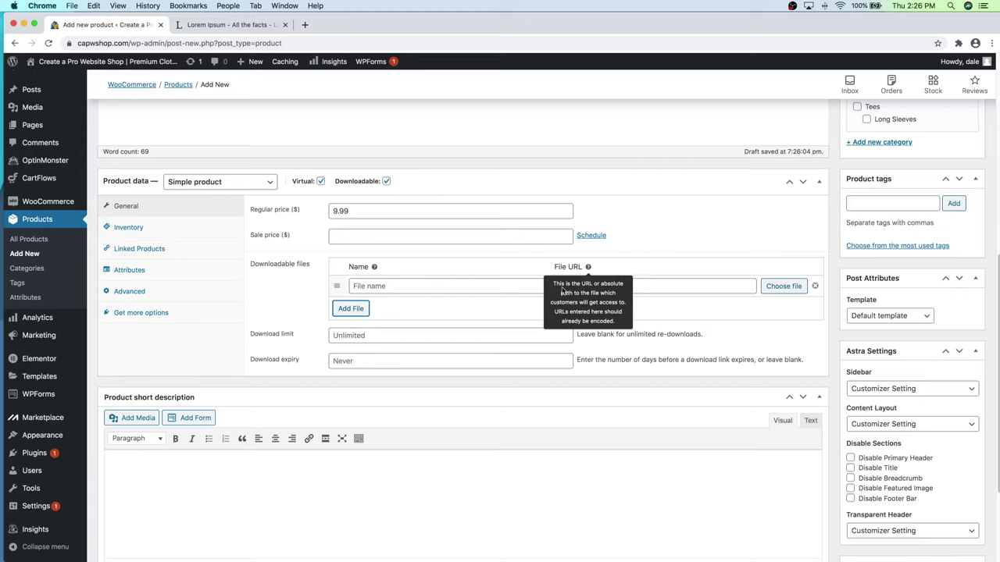
left_click(639, 286)
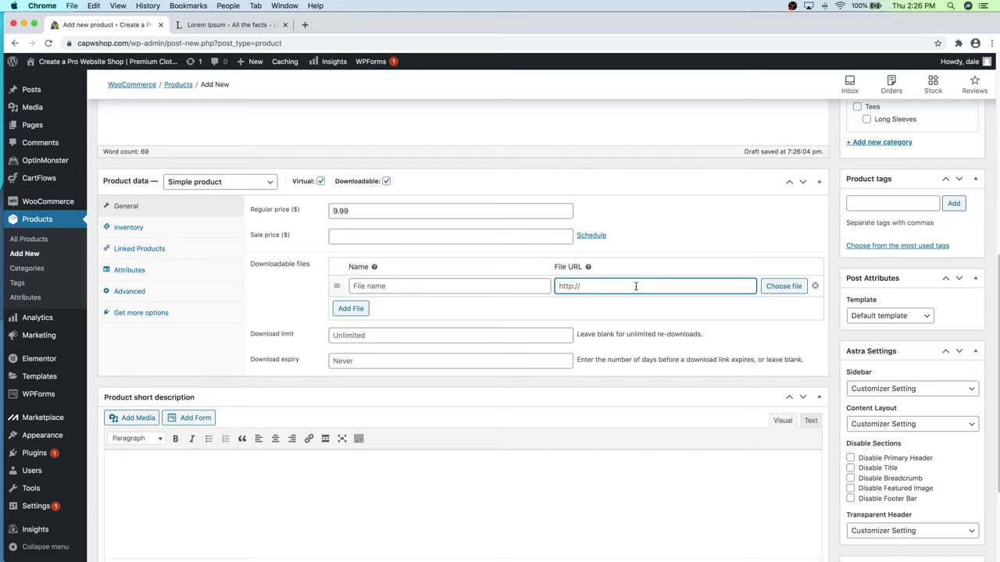
type("https://crea")
type("teaprowebsite.com")
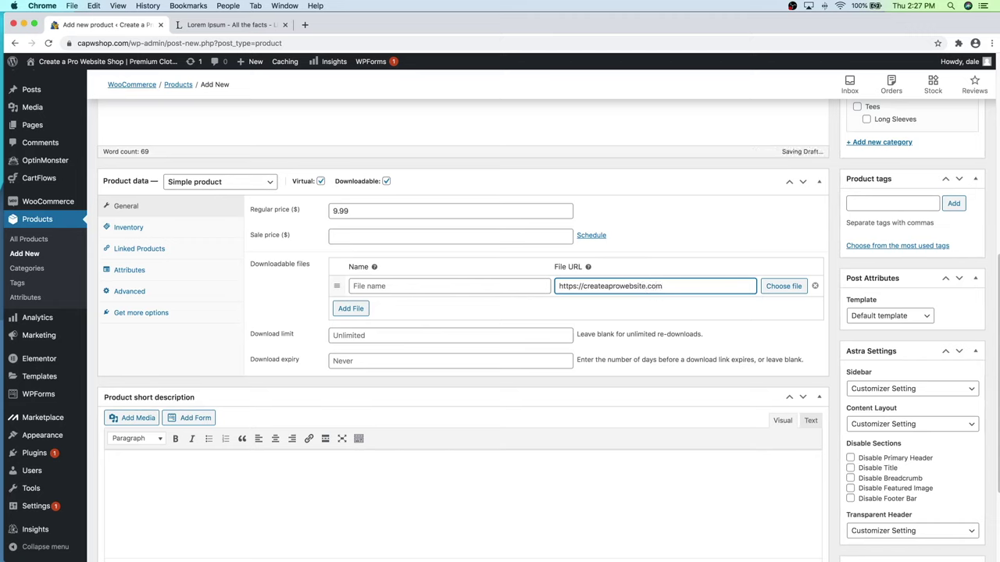
mouse_move(585, 267)
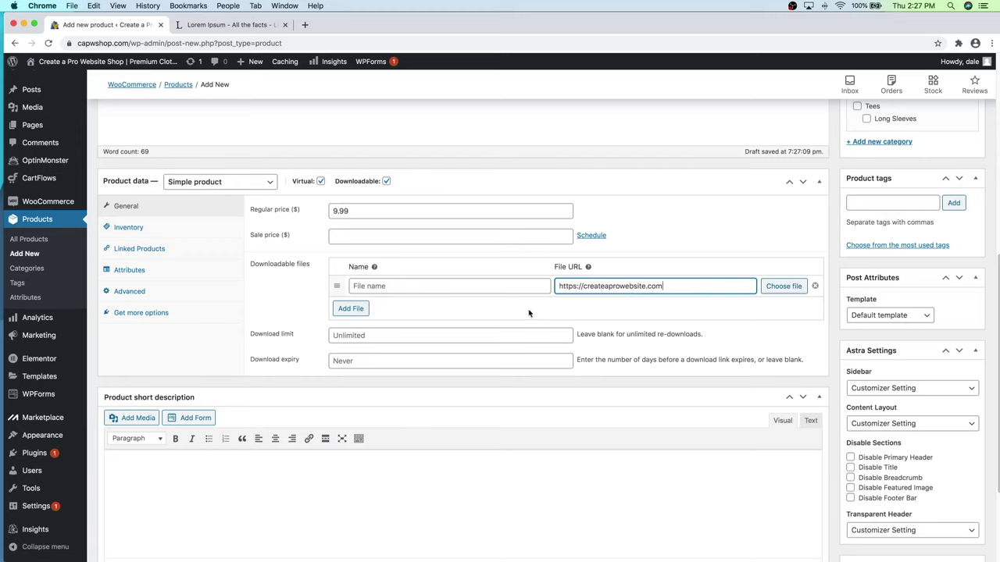
left_click(352, 335)
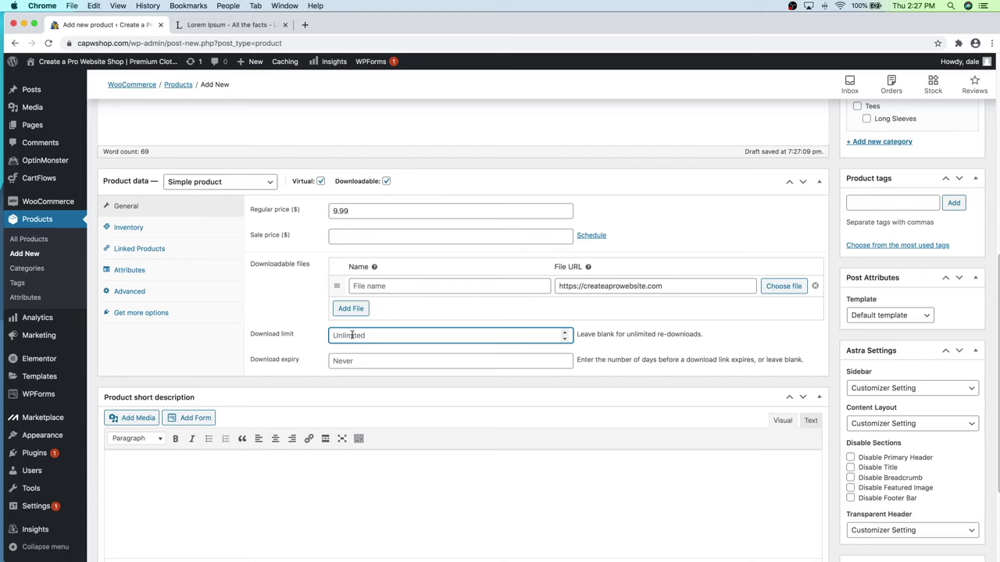
Set the download limit to 2 and leave download expiry blank so it stays Never
type("2")
left_click(363, 359)
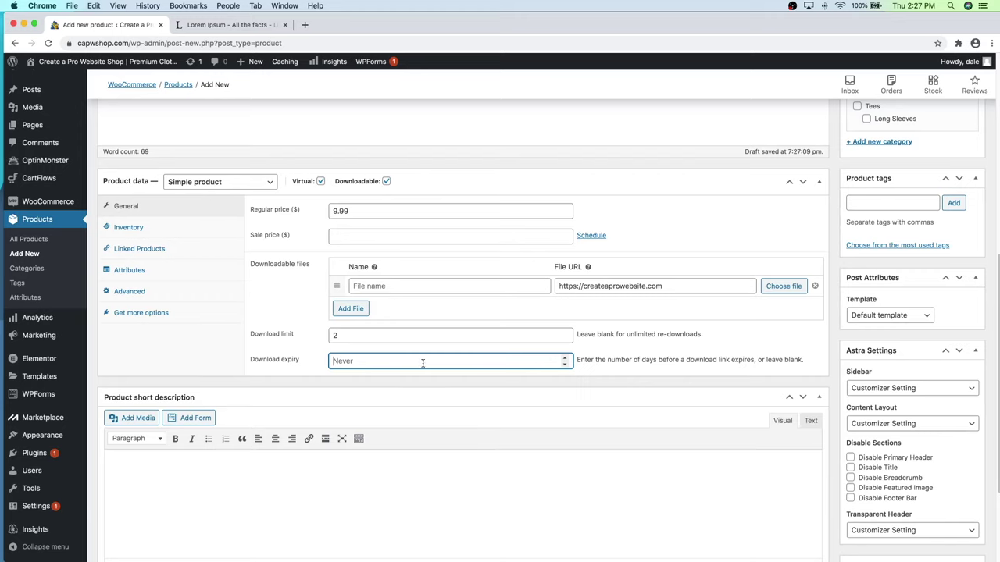
type("30")
left_click(750, 342)
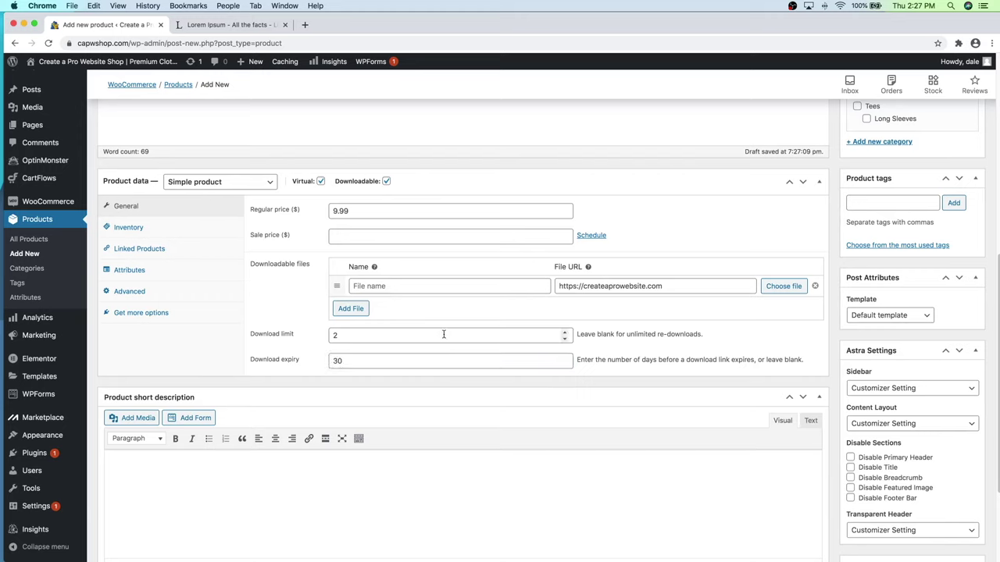
left_click(362, 361)
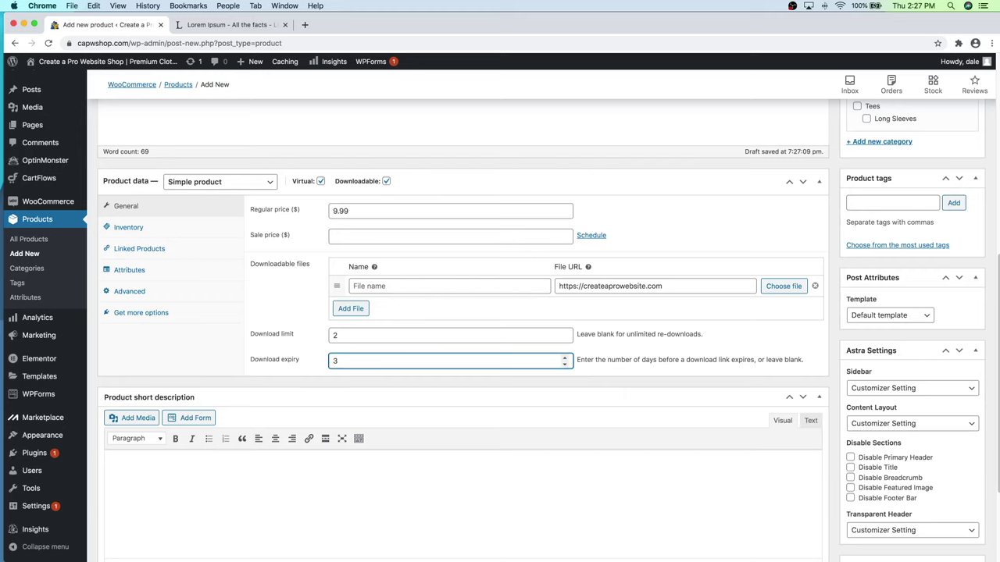
key("BackSpace")
left_click(640, 348)
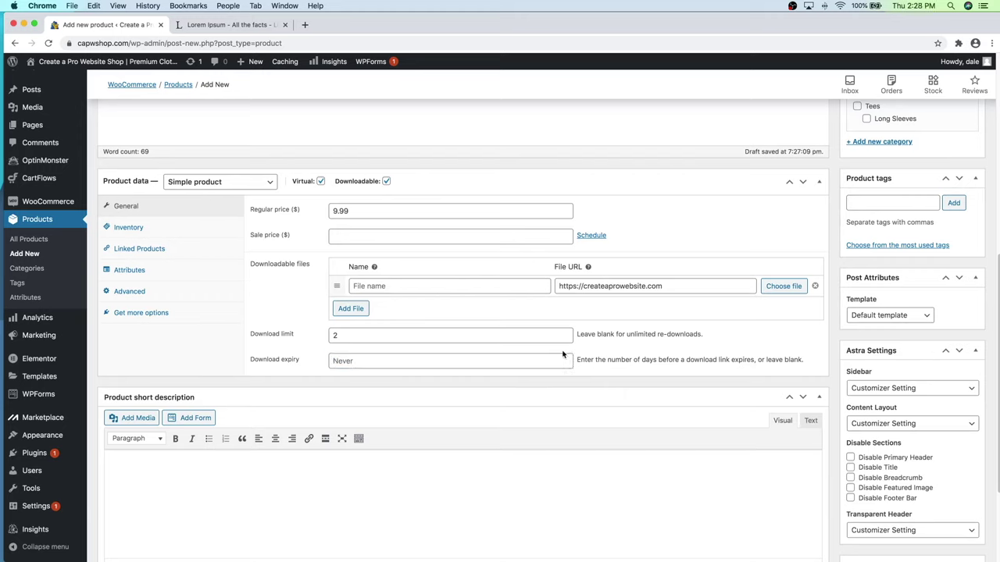
scroll(563, 355, "down", 5)
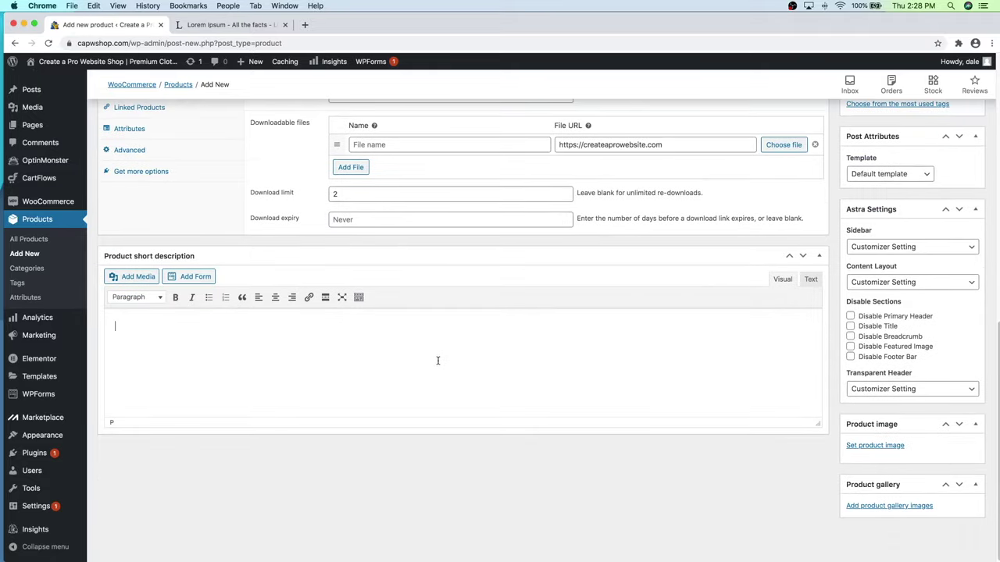
Write a short description saying the eBook teaches step-by-step building a profitable eCommerce store for passive income
type("This eBook will teach you step")
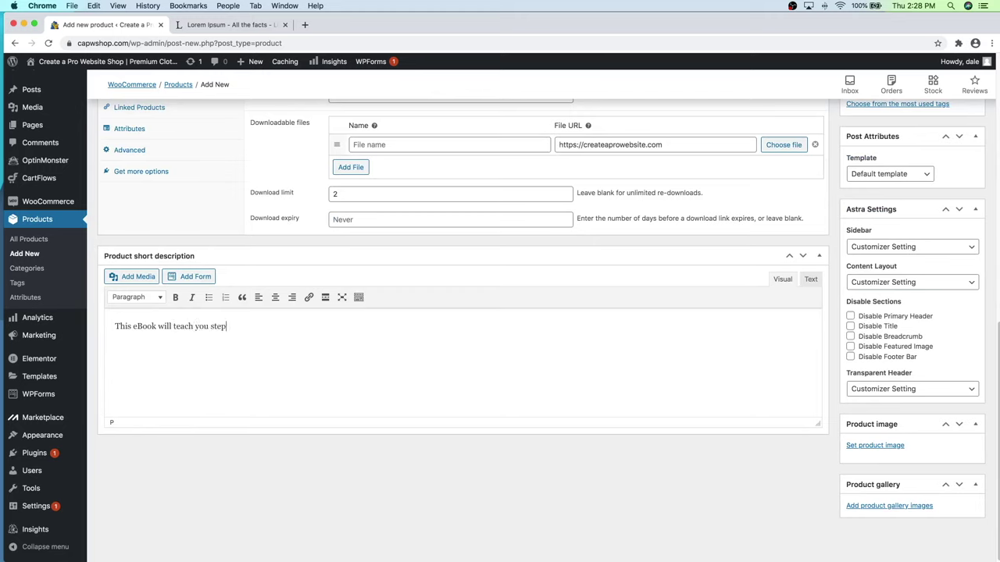
type("-by-step how to create a profitab")
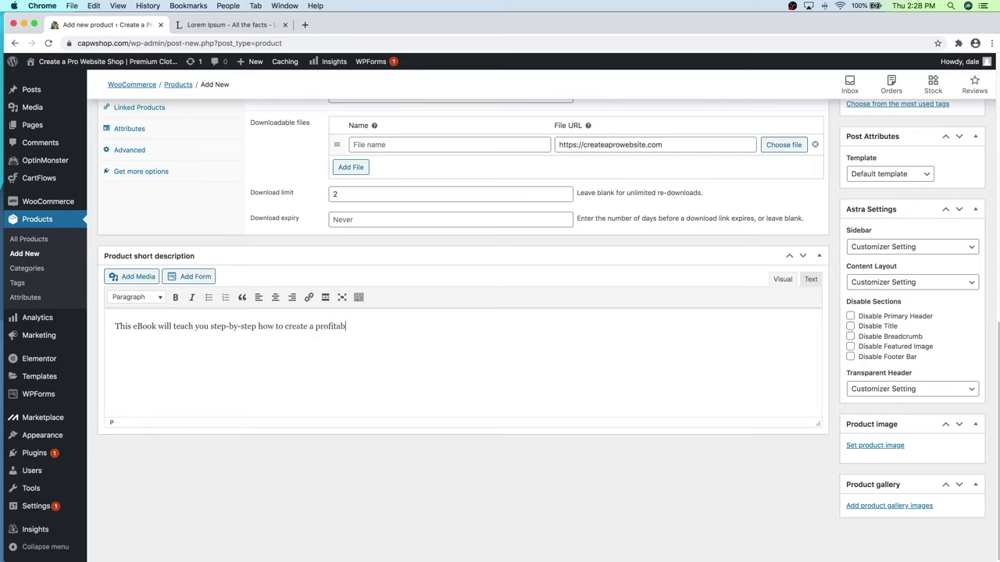
type("le eCommerce store and help you make ")
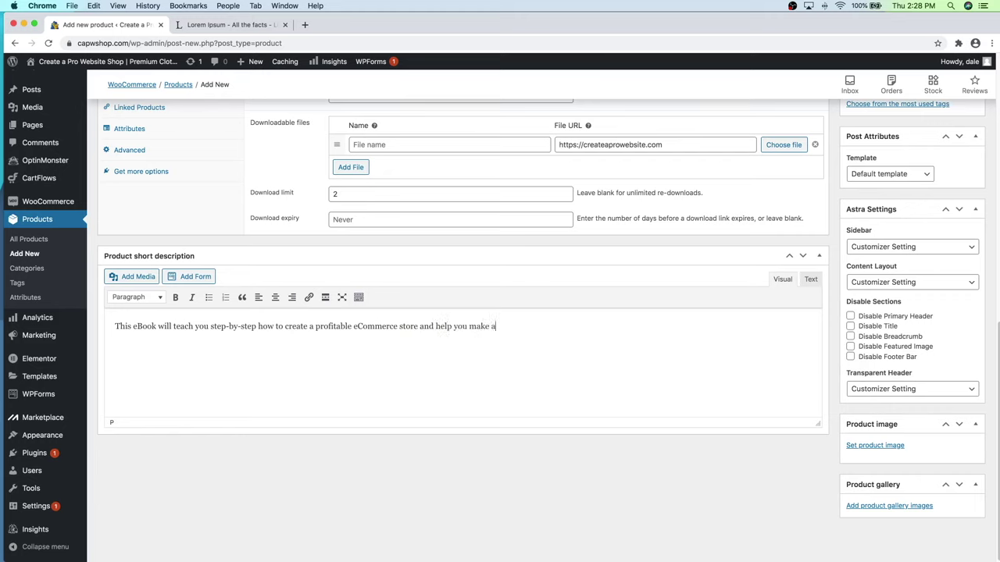
type("a passive income.")
scroll(853, 376, "up", 6)
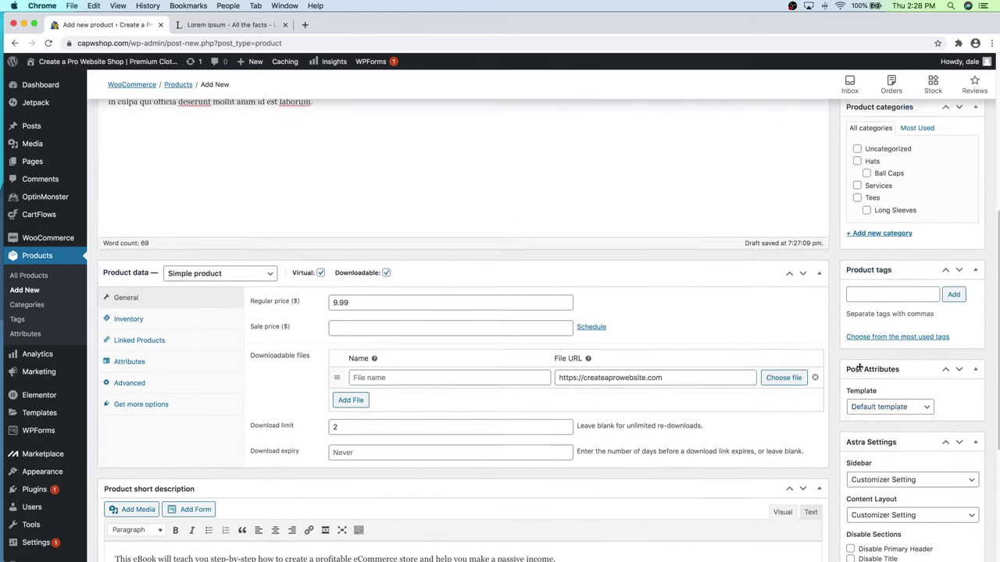
scroll(859, 369, "up", 2)
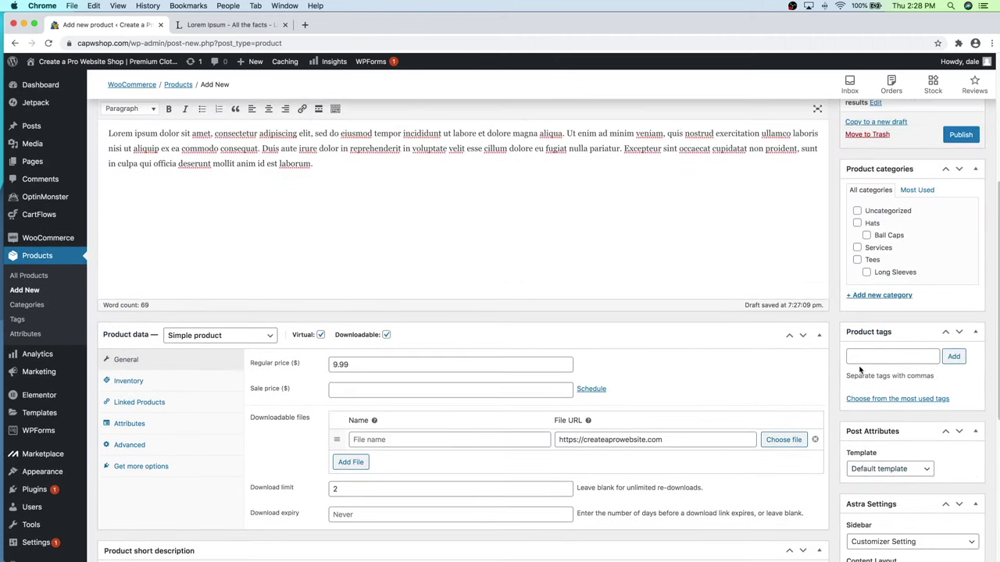
Create a new eBooks product category and assign the product to it
left_click(869, 296)
type("eBooks")
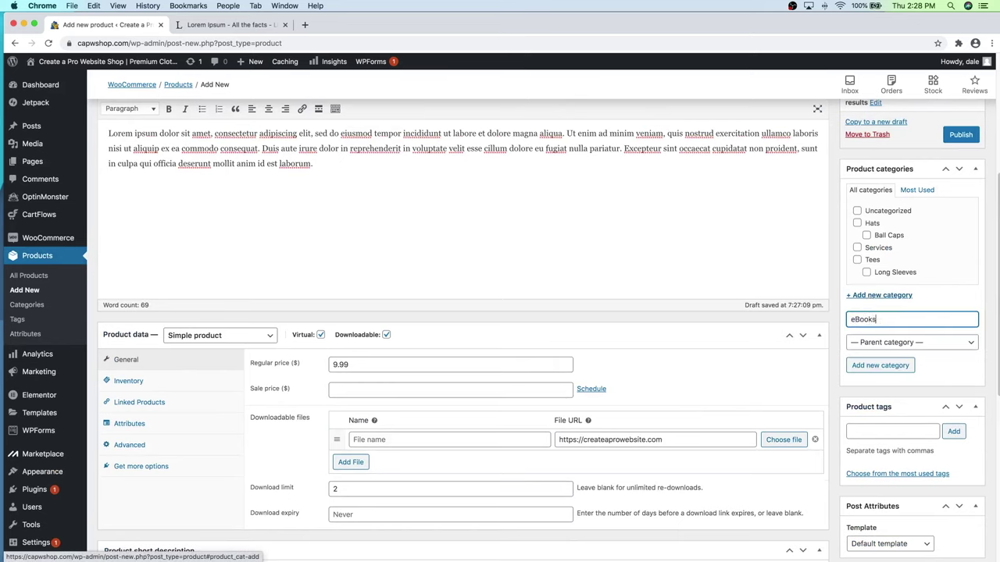
left_click(883, 367)
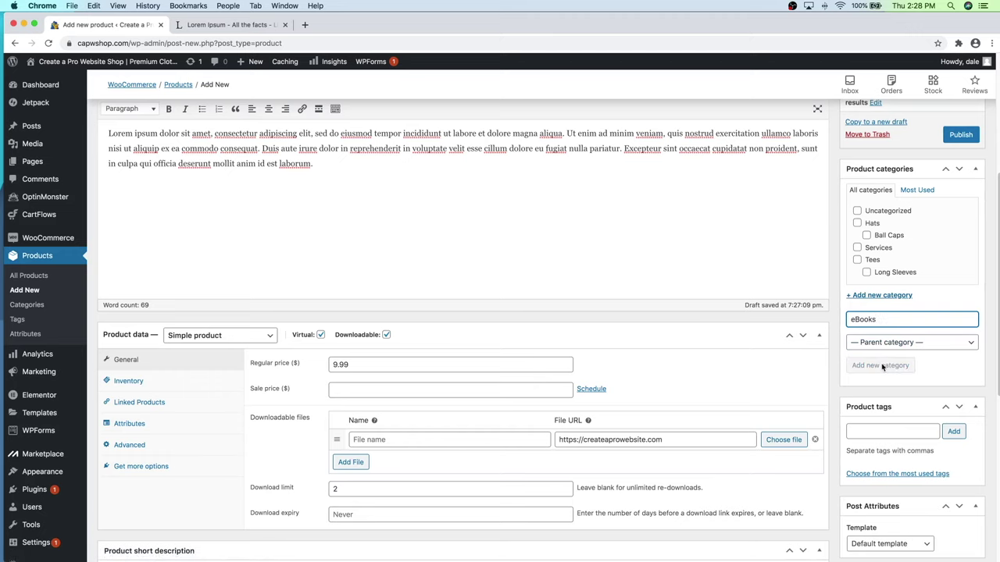
Tag the product with 'ebooks' and 'ebook'
scroll(883, 367, "down", 2)
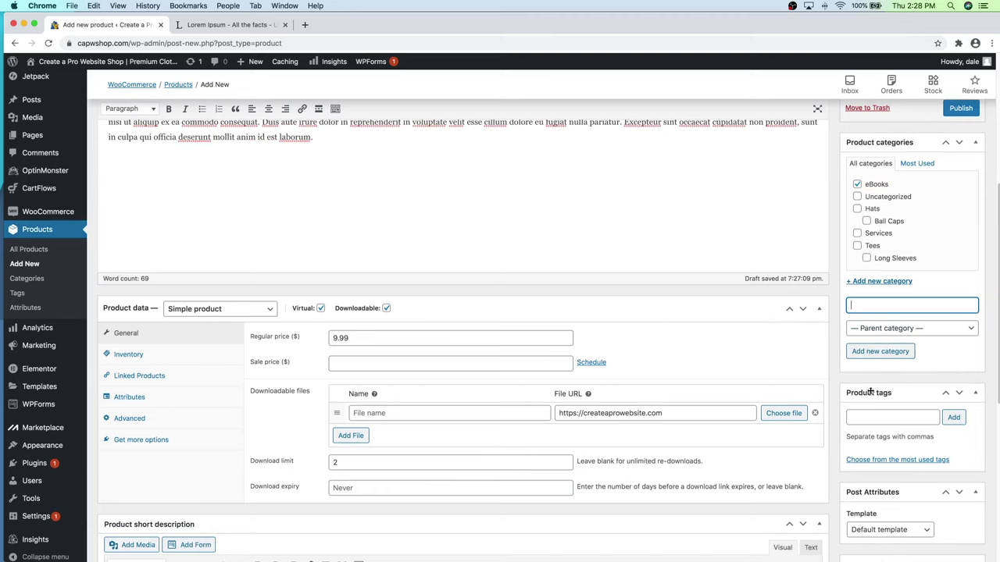
left_click(864, 419)
type("eb")
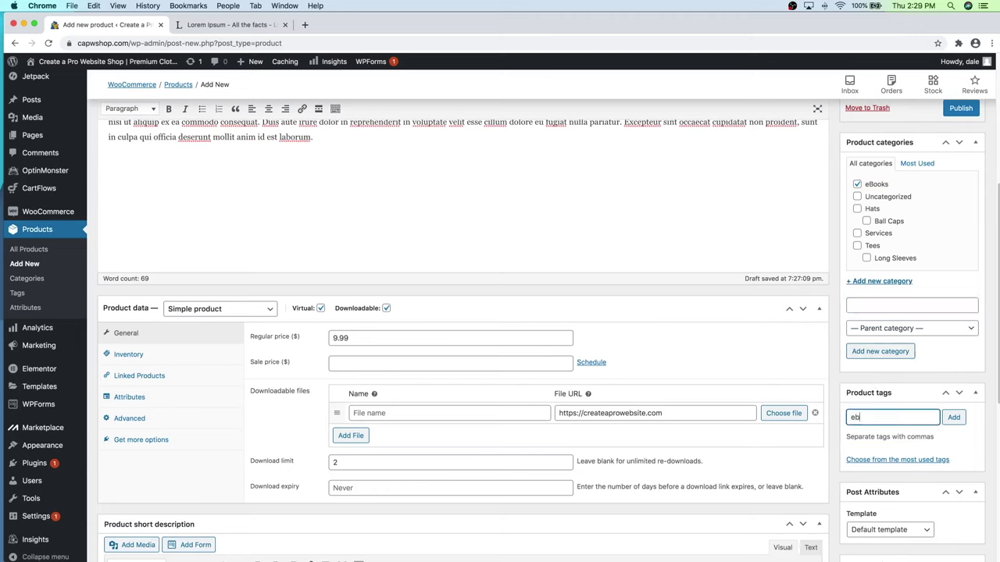
type("ooks")
key("Return")
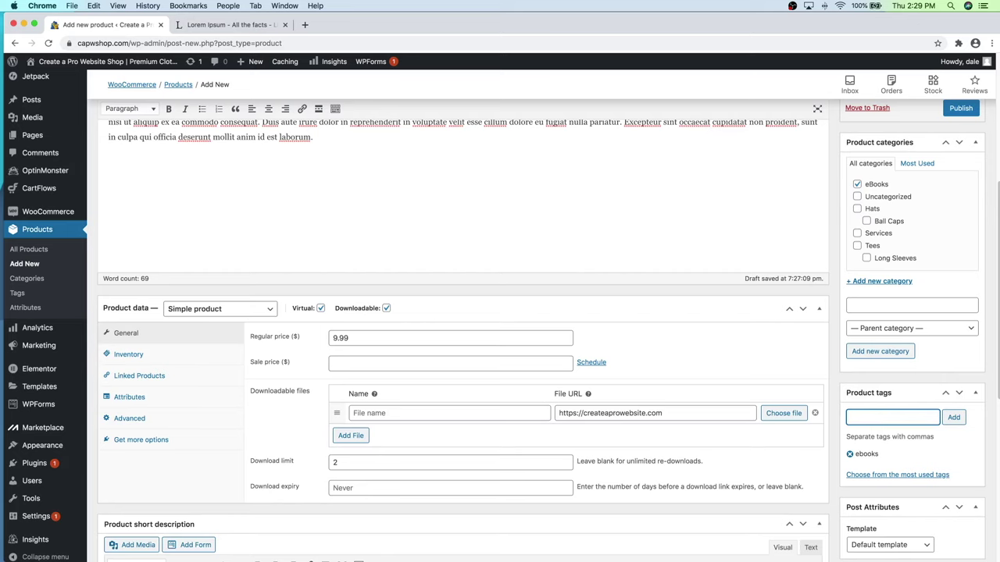
type("ebook")
key("Return")
scroll(842, 418, "down", 5)
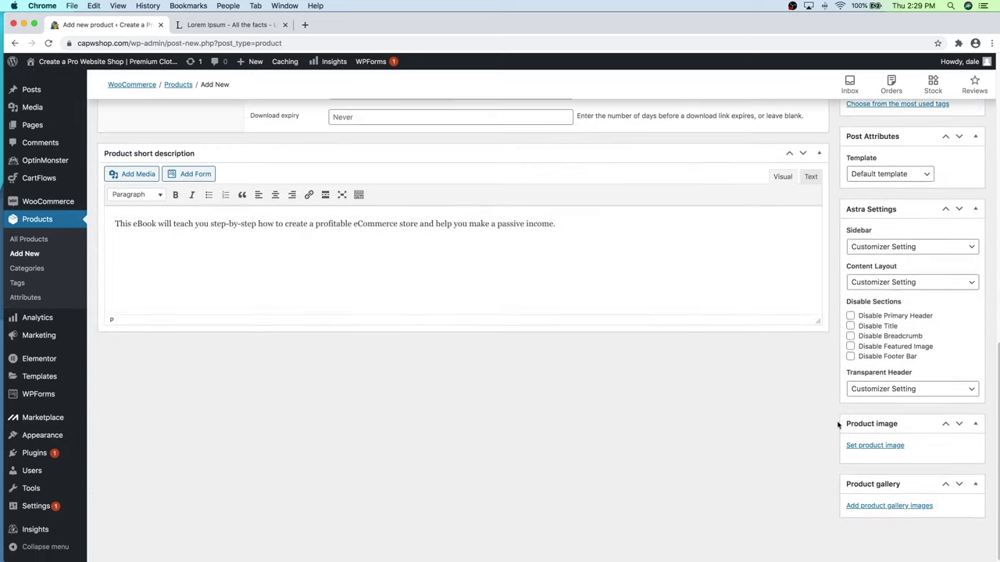
Upload eBook.jpg and set it as the product image
left_click(866, 446)
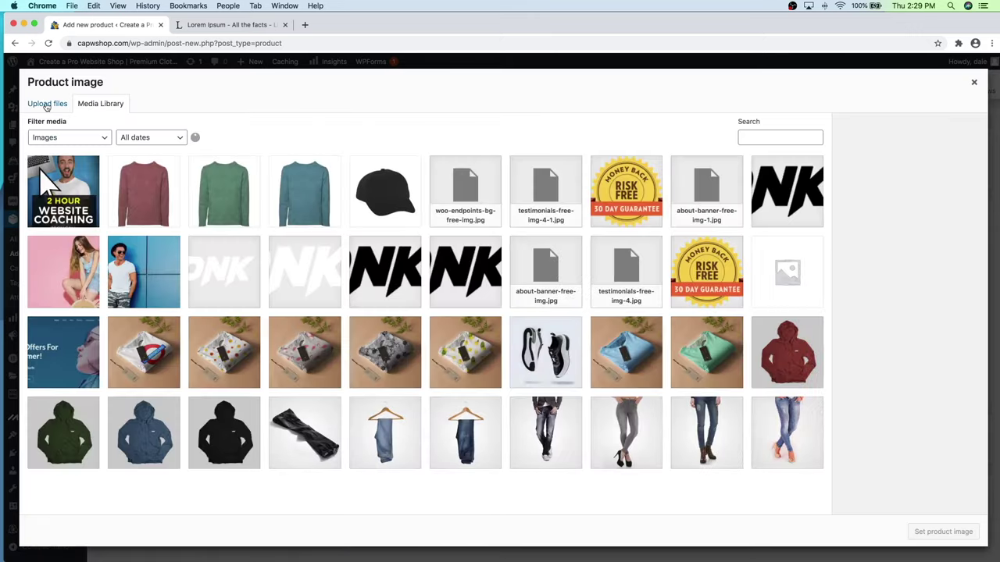
left_click(50, 108)
left_click(481, 294)
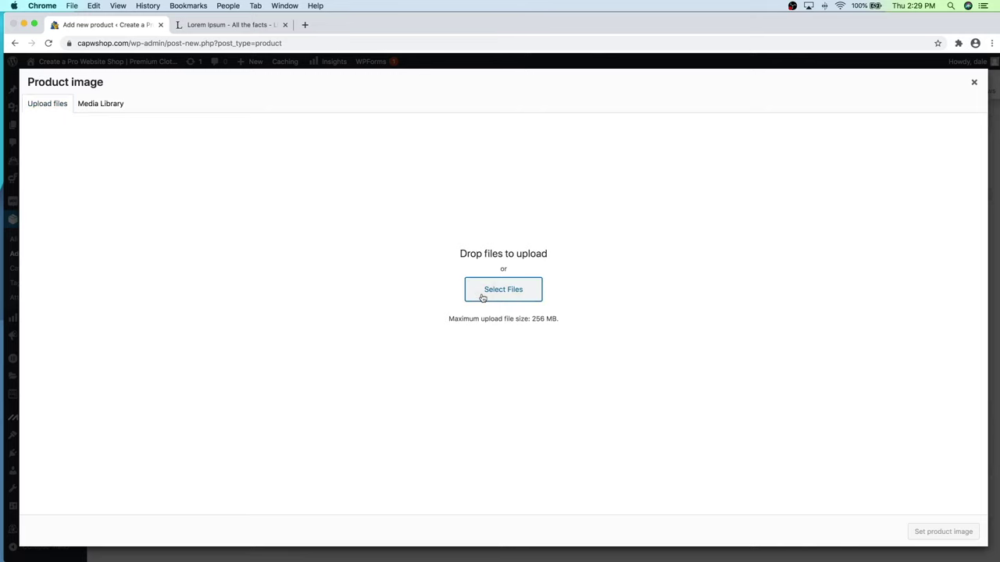
left_click(599, 99)
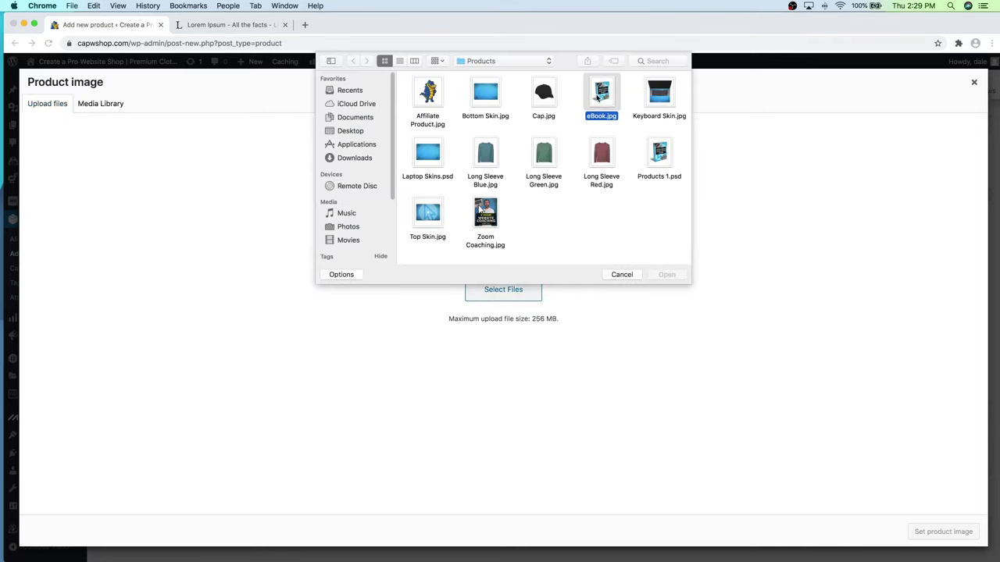
left_click(667, 275)
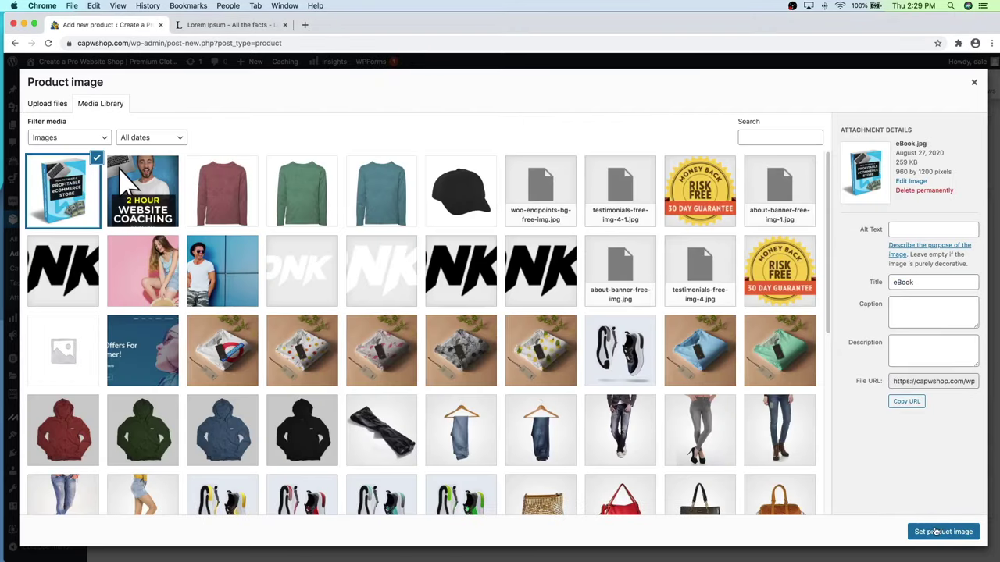
left_click(936, 532)
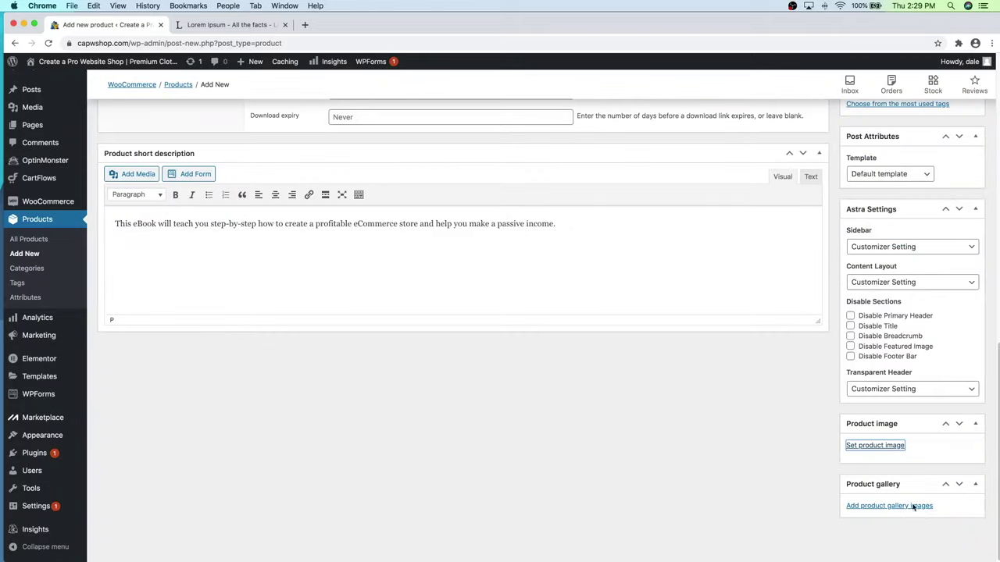
Publish the product and open the storefront in a new tab
scroll(832, 423, "down", 3)
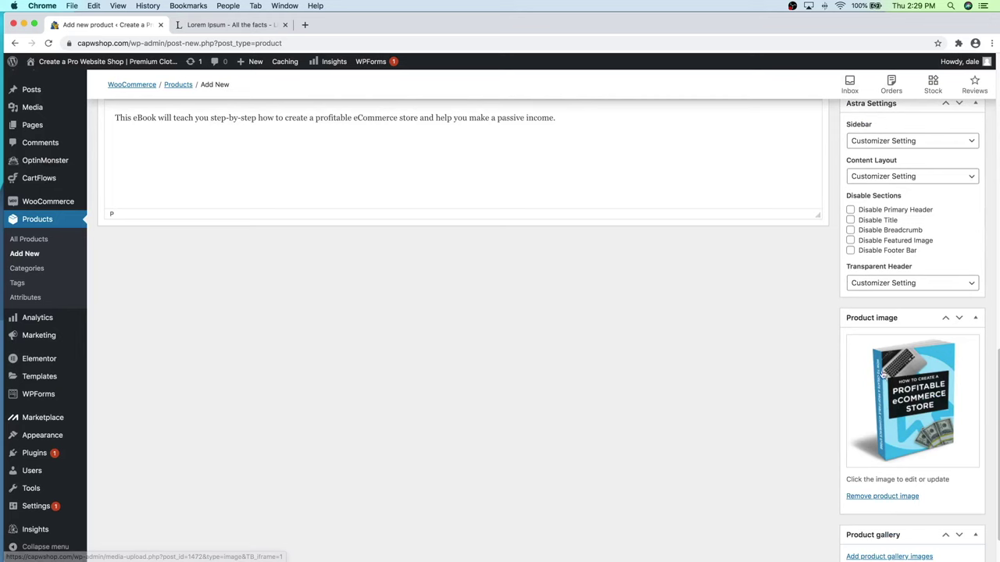
scroll(680, 341, "up", 15)
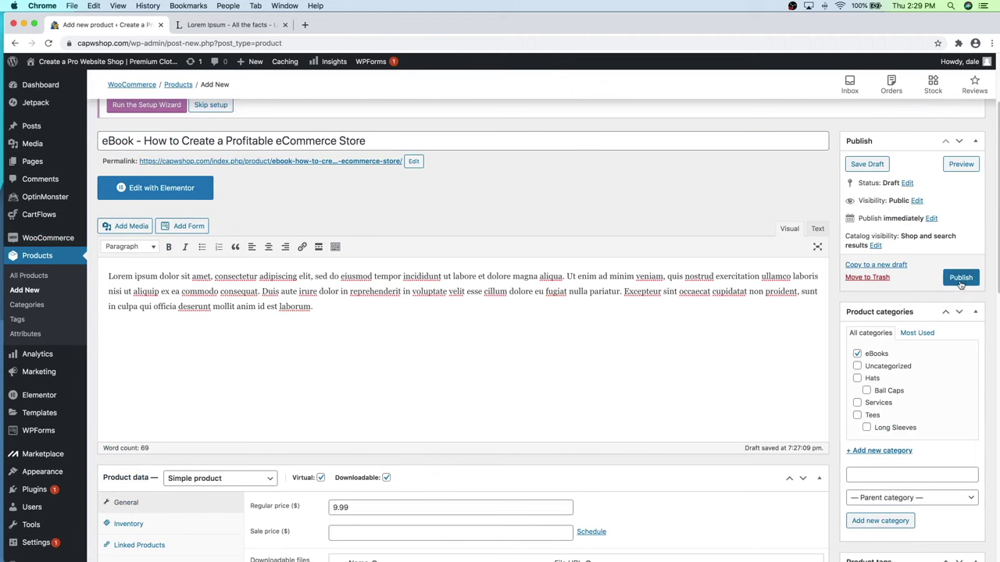
left_click(961, 276)
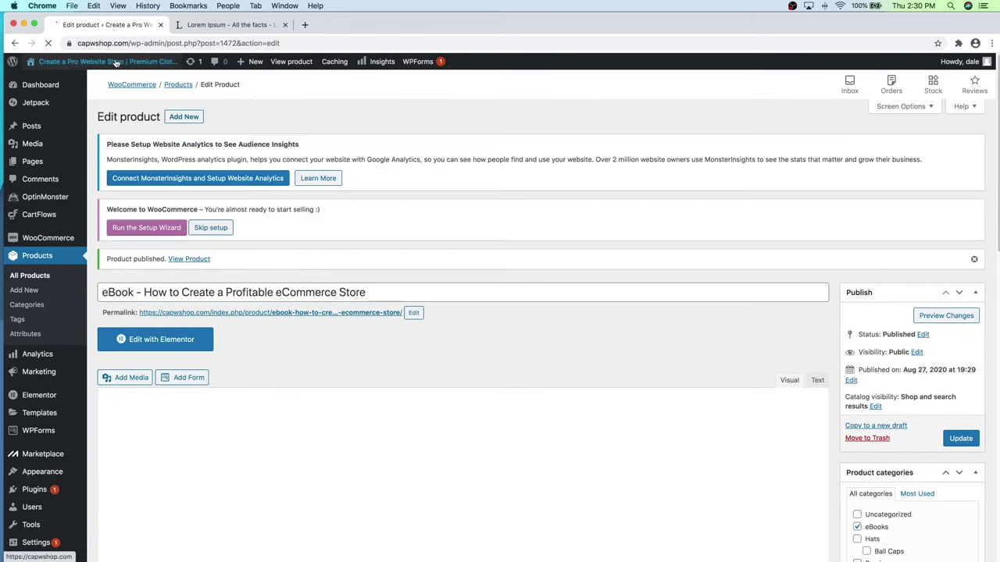
mouse_move(70, 79)
right_click(50, 93)
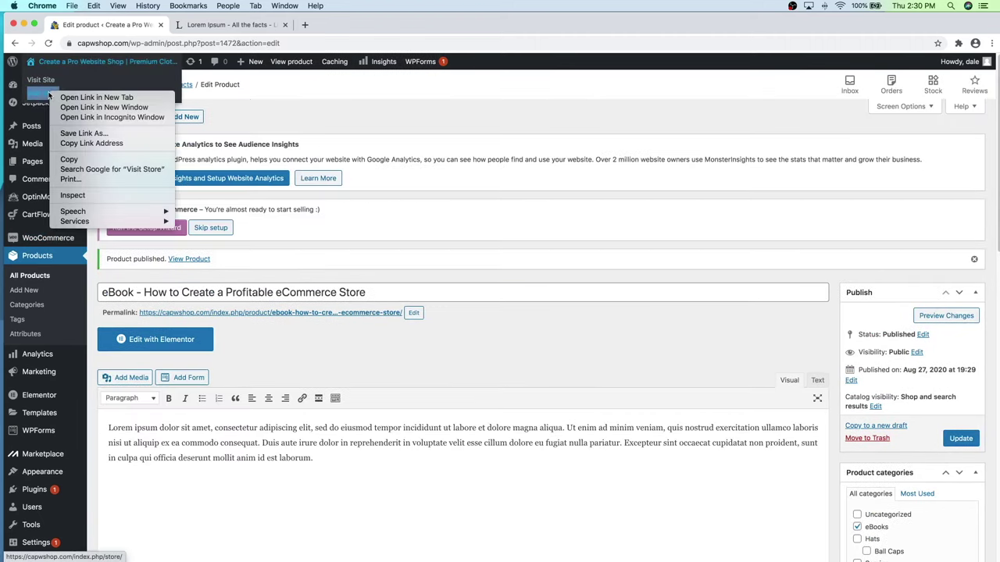
left_click(74, 97)
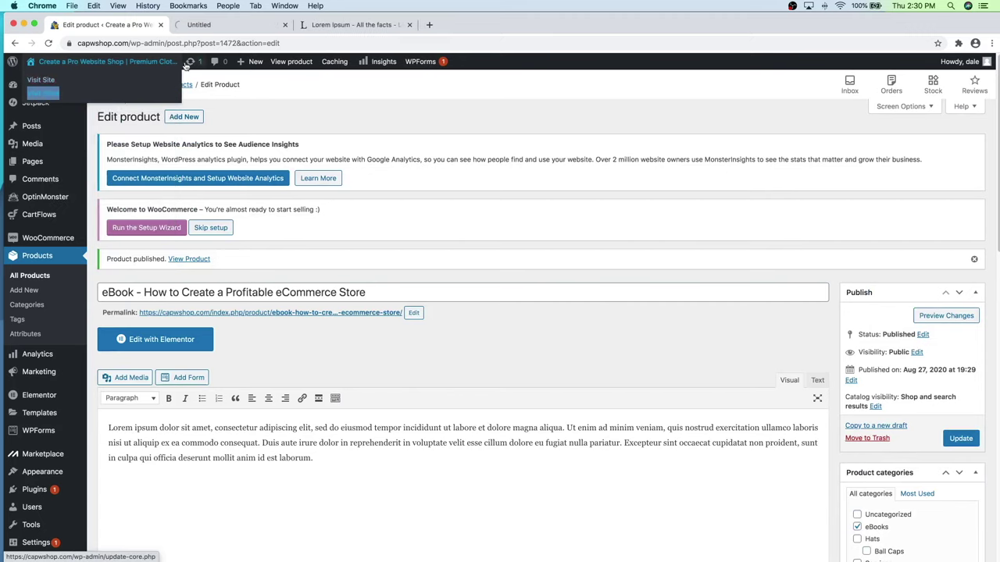
Open the eBook's store page and add one copy to the cart
left_click(196, 29)
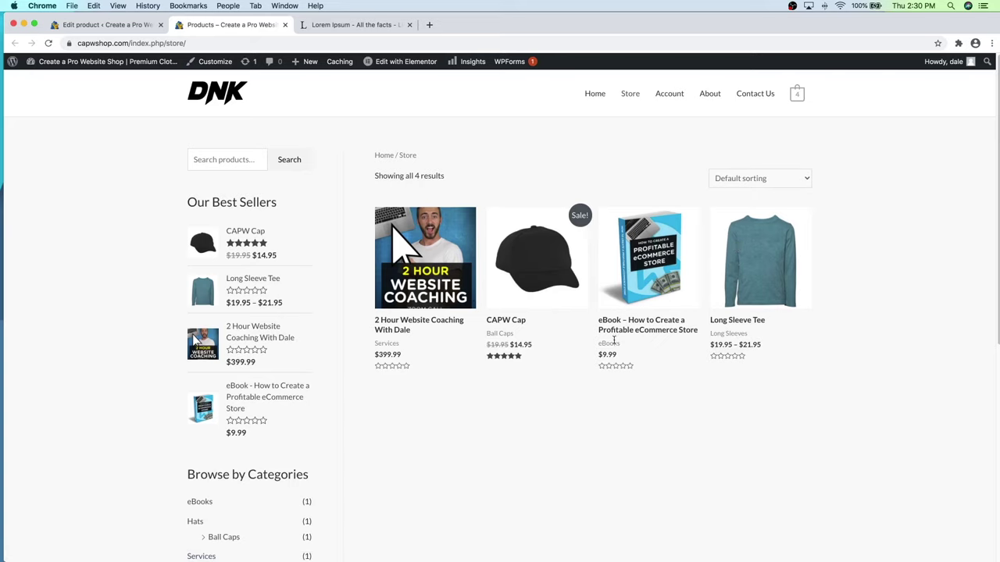
left_click(651, 251)
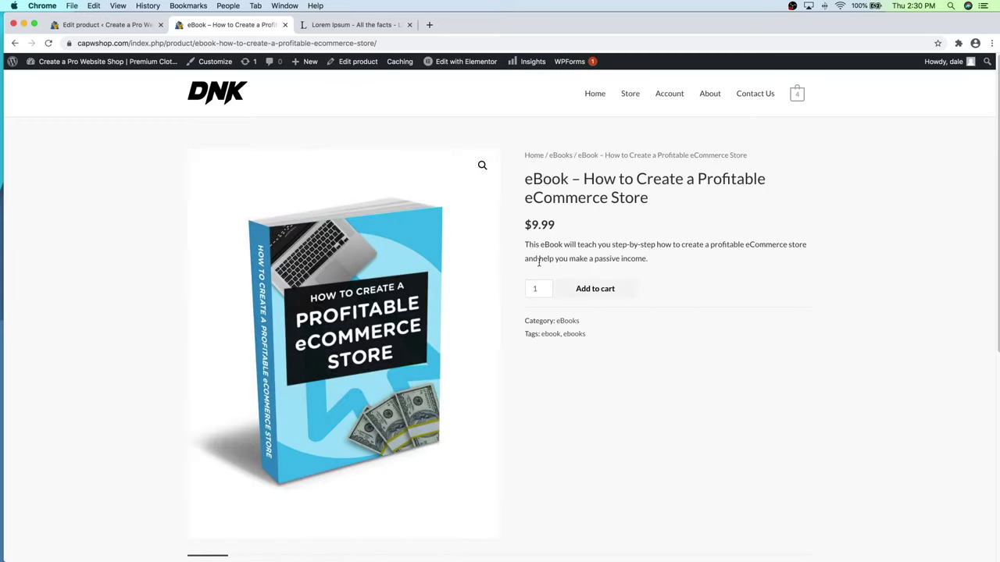
left_click(546, 287)
left_click(546, 292)
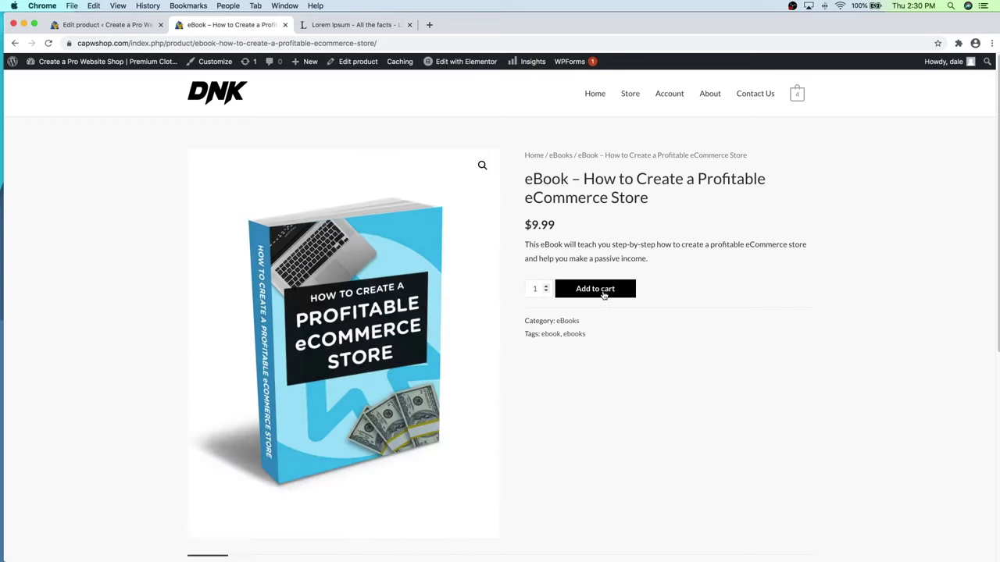
left_click(603, 290)
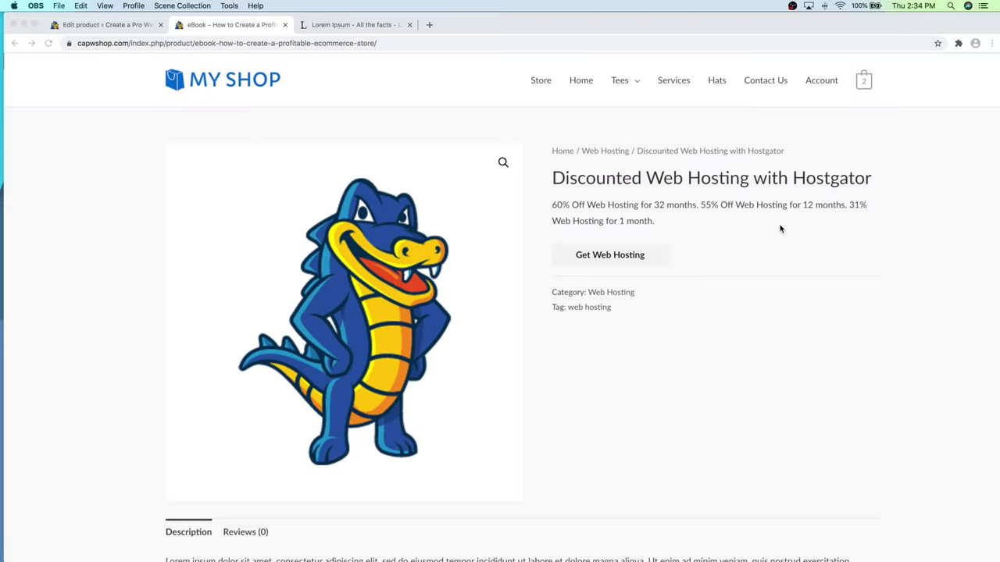
Follow the hosting offer's link, then close the store tab and start a new product
left_click(595, 258)
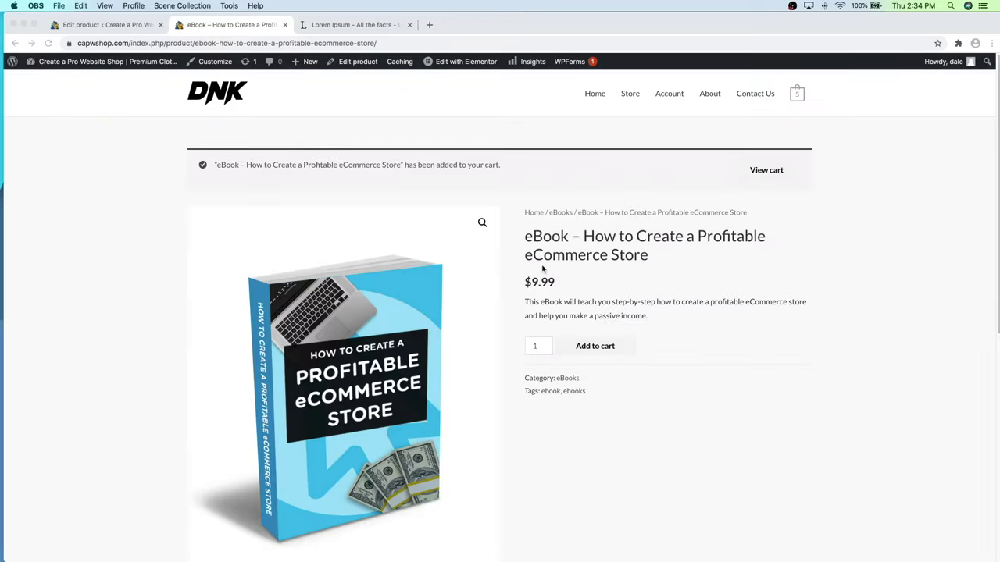
left_click(285, 24)
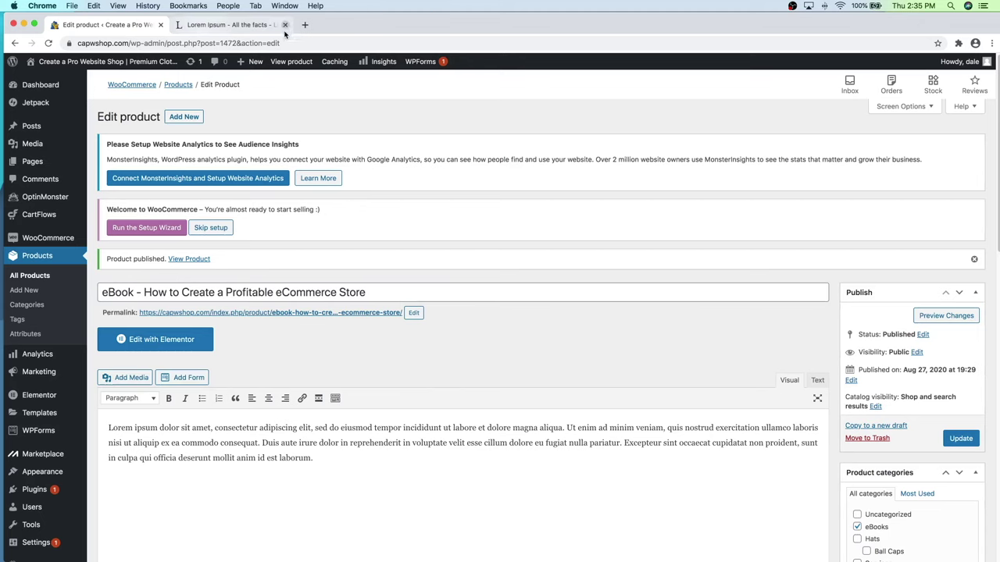
left_click(31, 292)
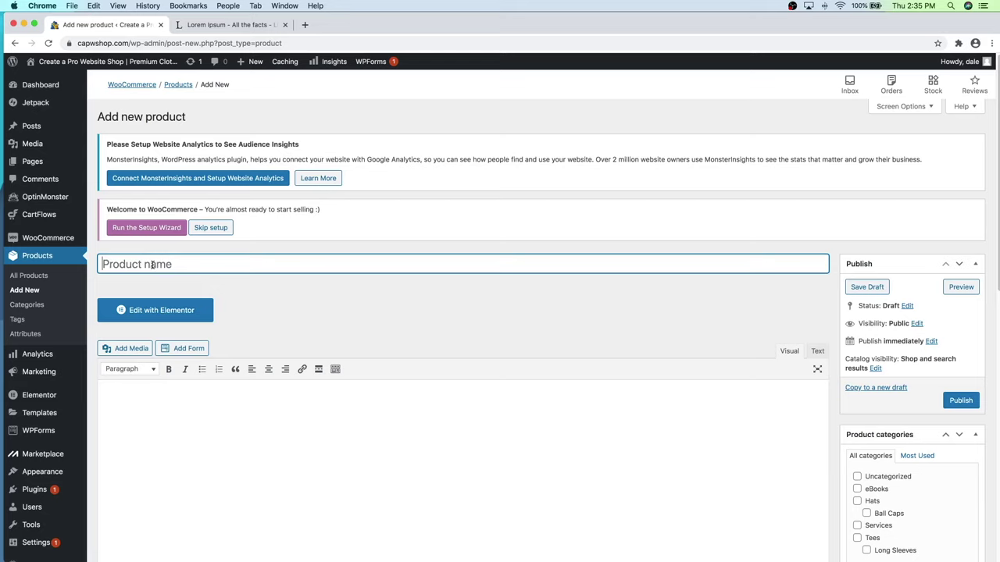
Title the product 'Discounted Web Hosting with Hostgator' and paste the Lorem Ipsum passage as its description
type("Discounted Web ")
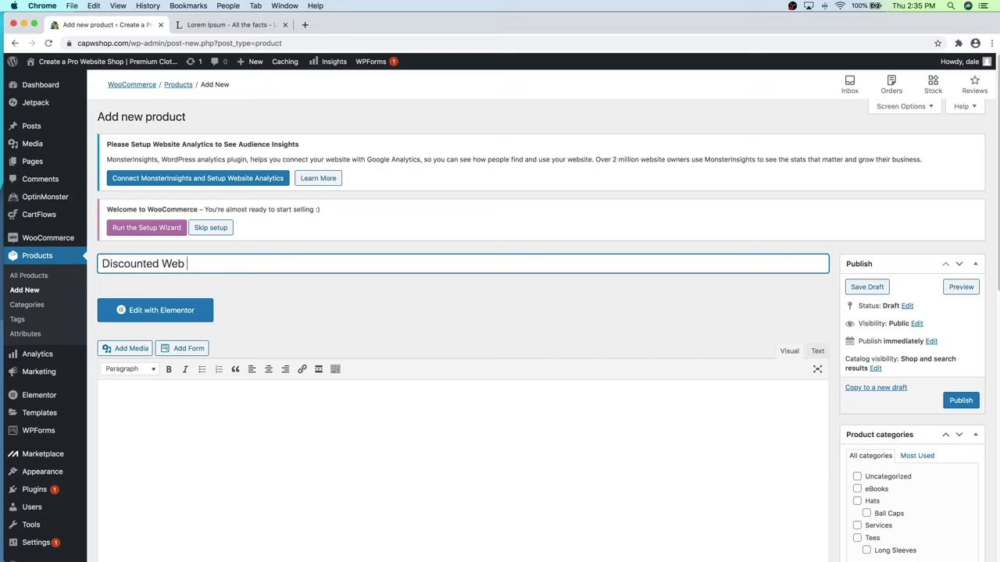
type("Hosting with Hostg")
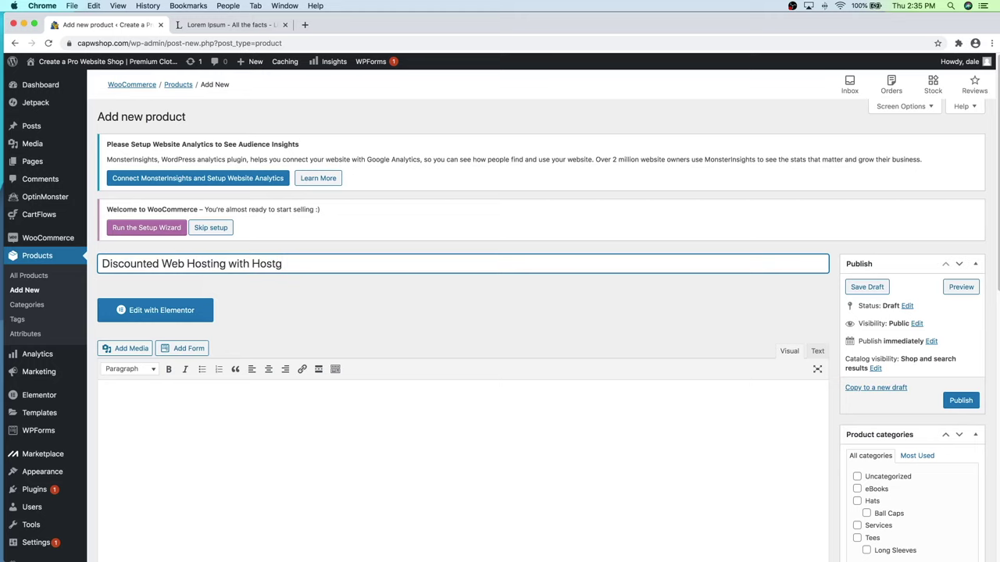
type("ator")
scroll(258, 312, "down", 1)
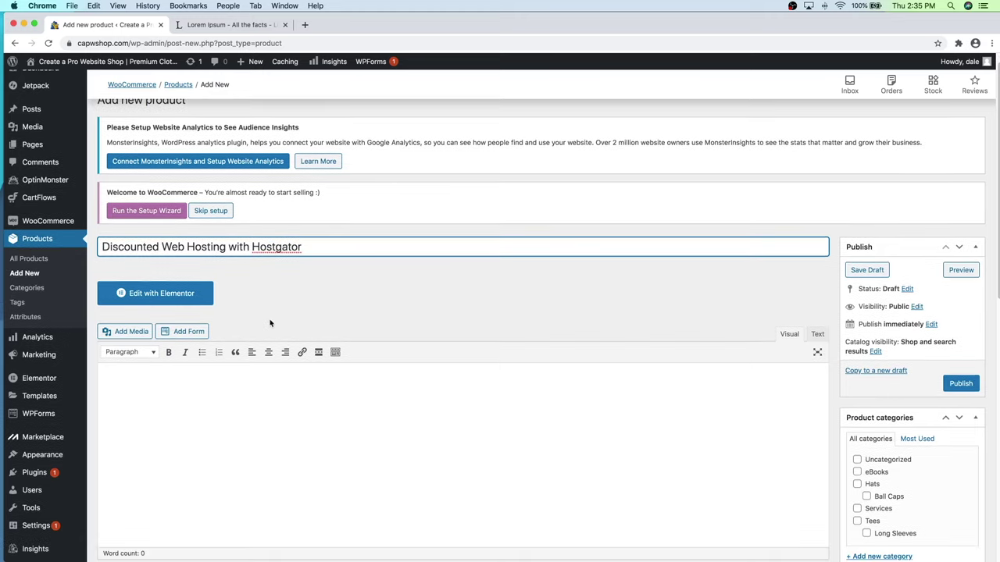
left_click(226, 24)
right_click(319, 403)
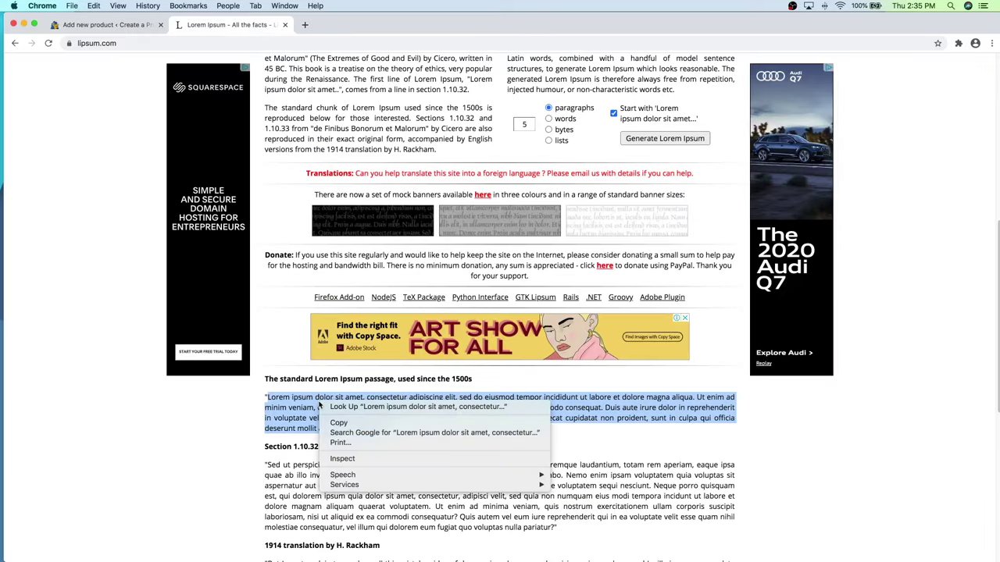
left_click(338, 422)
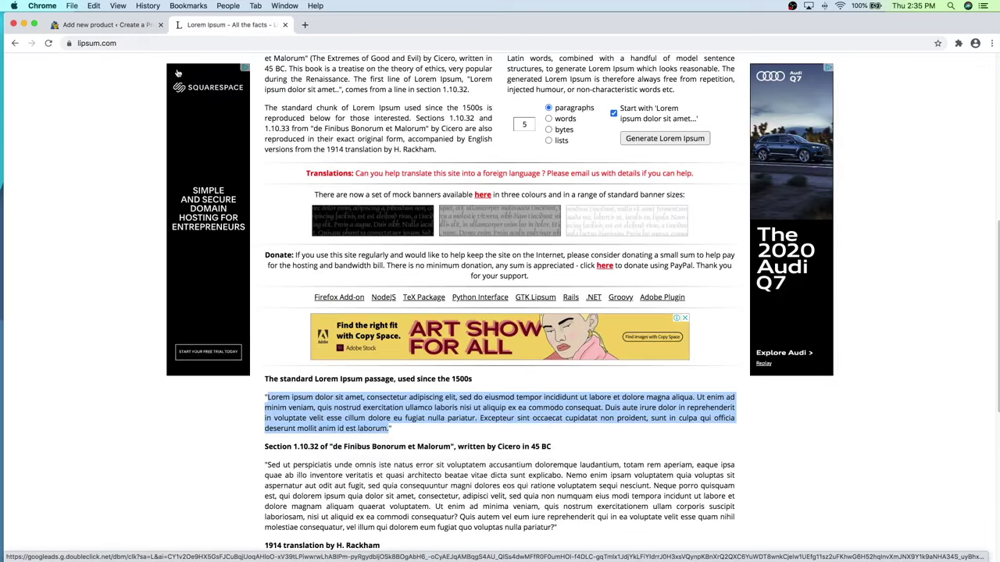
left_click(123, 26)
right_click(154, 381)
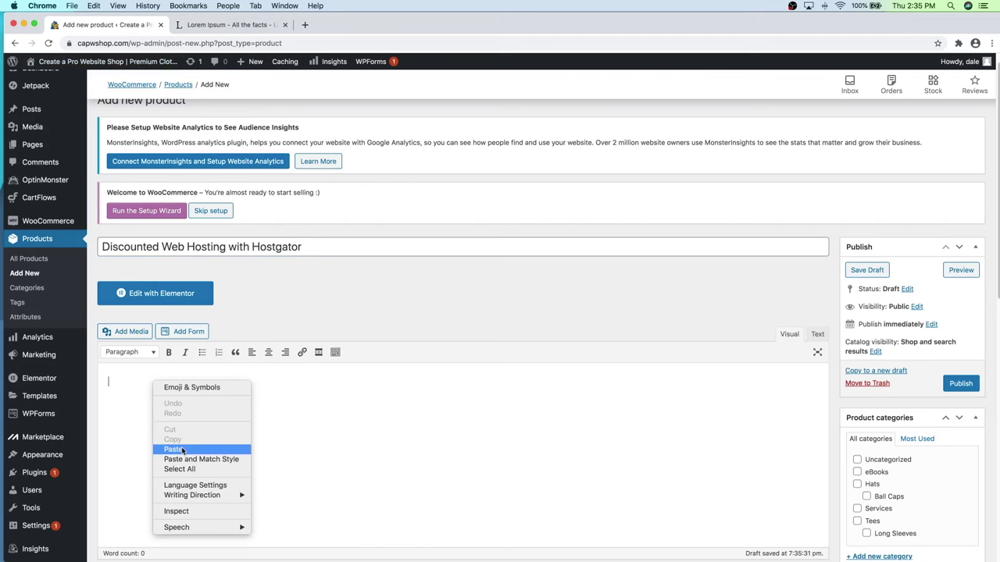
left_click(182, 451)
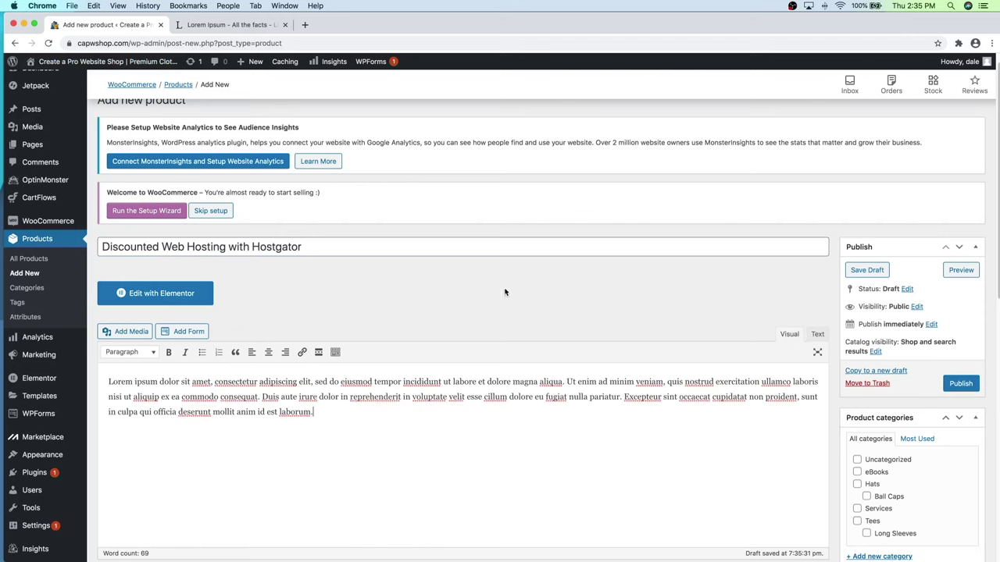
scroll(505, 292, "down", 8)
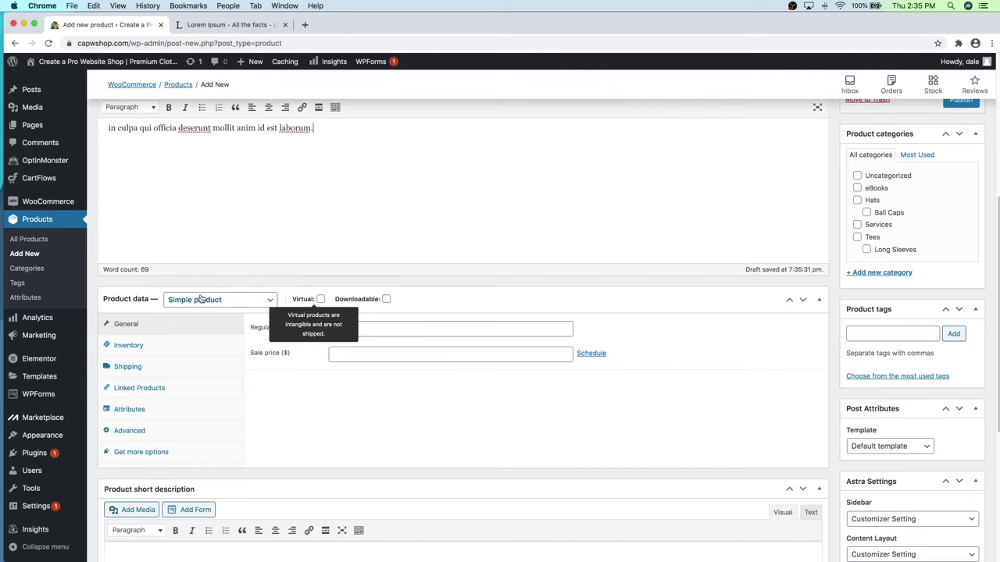
left_click(227, 303)
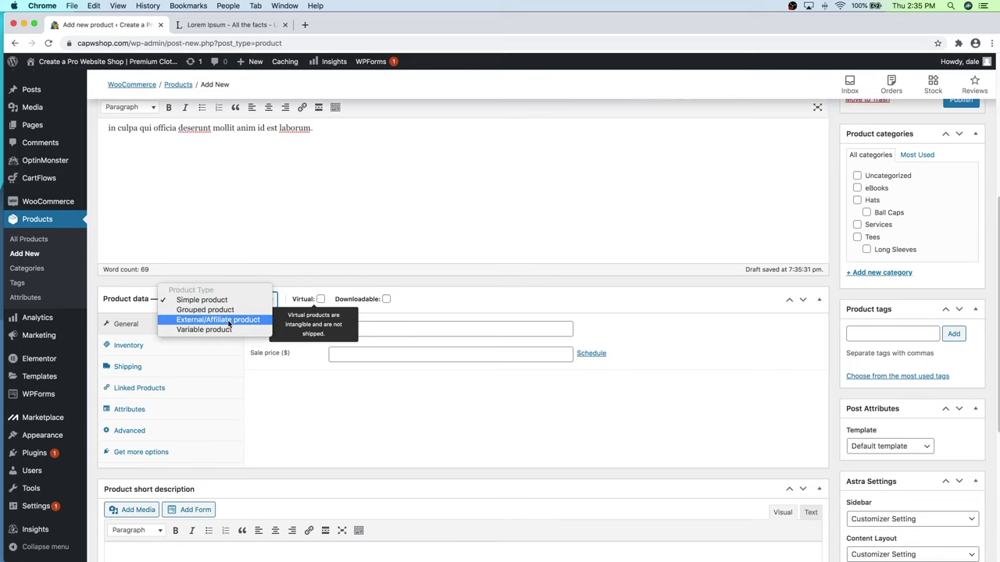
left_click(229, 320)
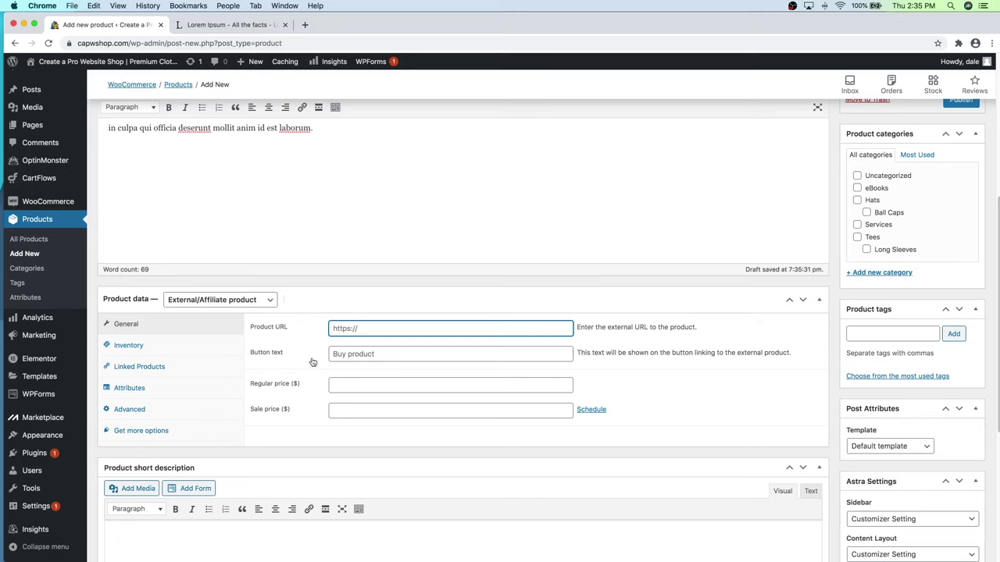
type("https://createaprowebsite.com")
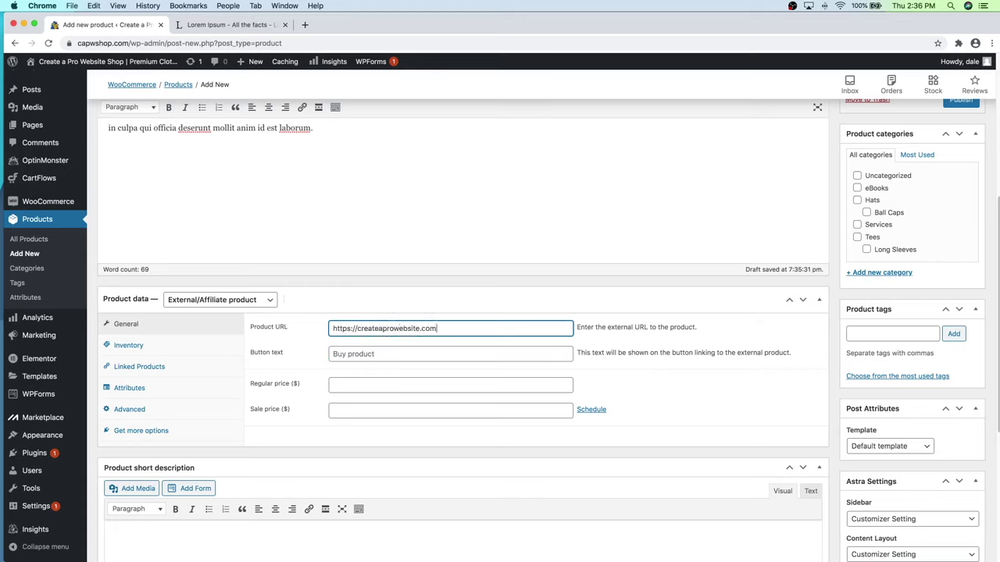
type("/hosting")
left_click(389, 353)
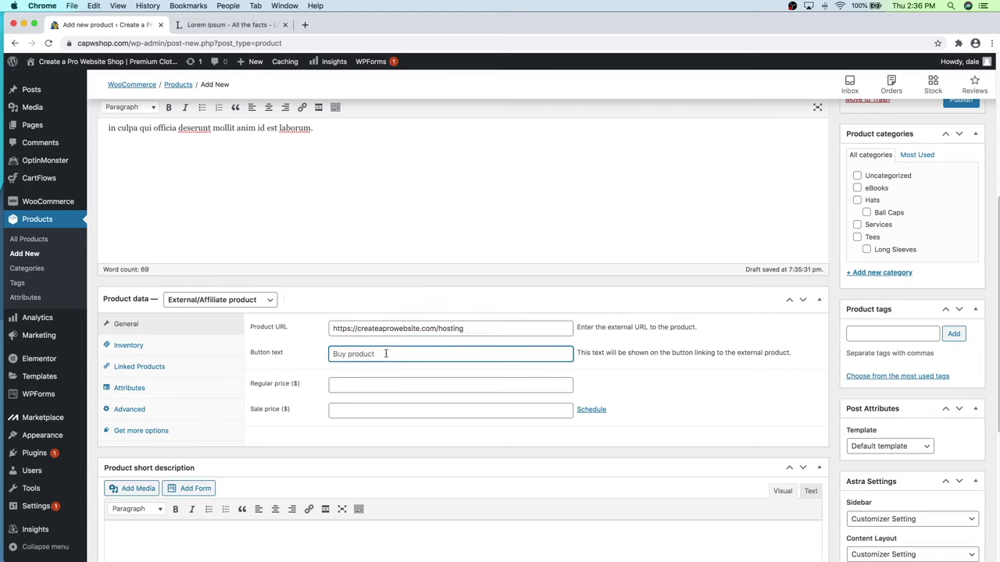
type("Get Web Hosting")
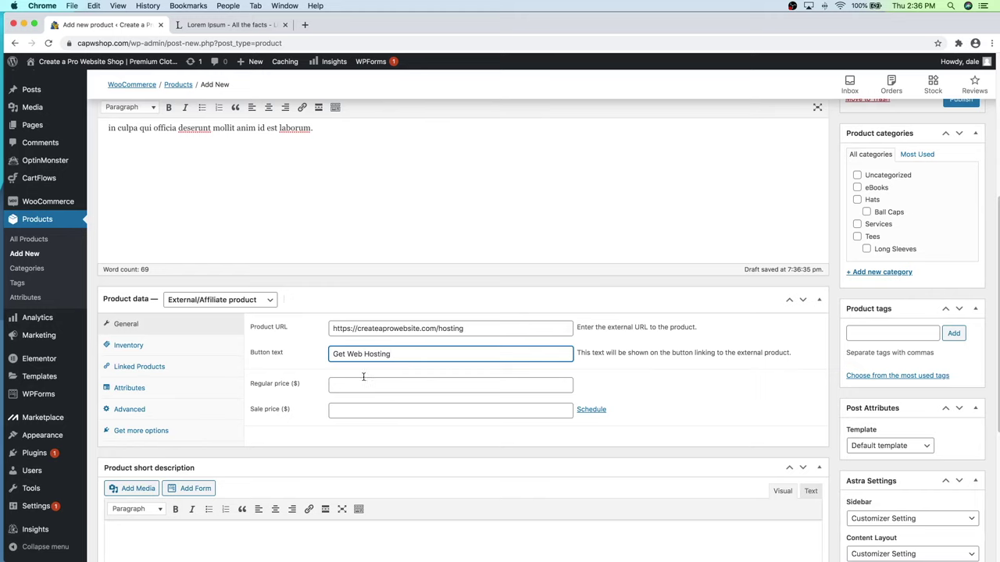
left_click(363, 381)
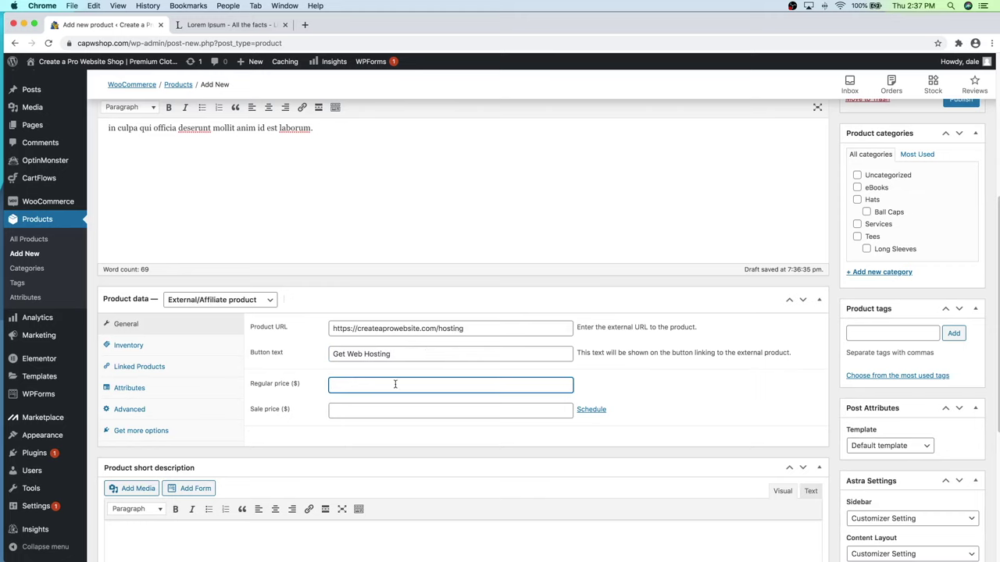
scroll(397, 420, "down", 5)
Type '60% Off Web Hosting for 32 months. 55% Off Web Hosting for 12 months' as the short description
left_click(293, 333)
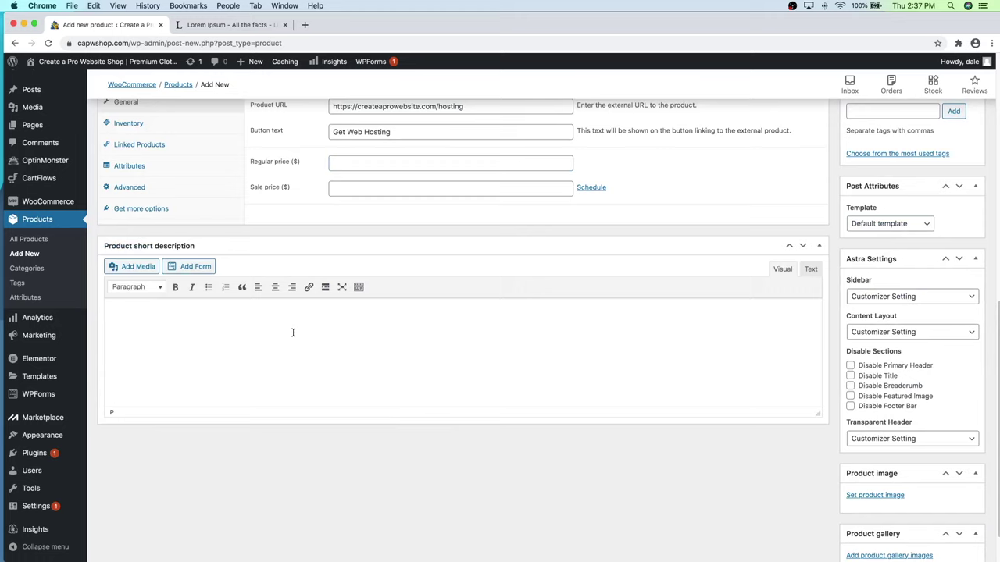
type("60% Off Web Hosting for ")
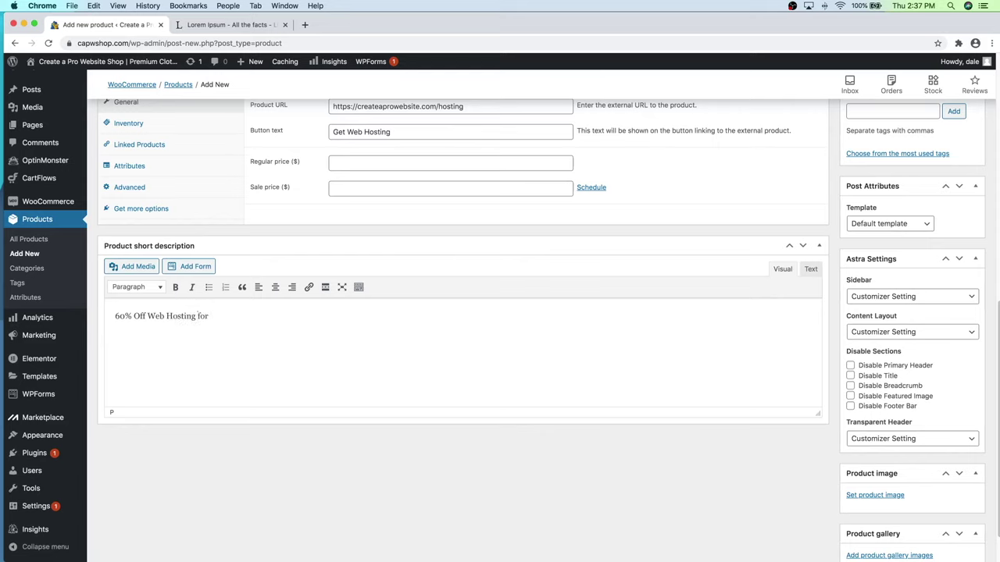
type("32 mOnths. 55% Off Web Hosting for 1")
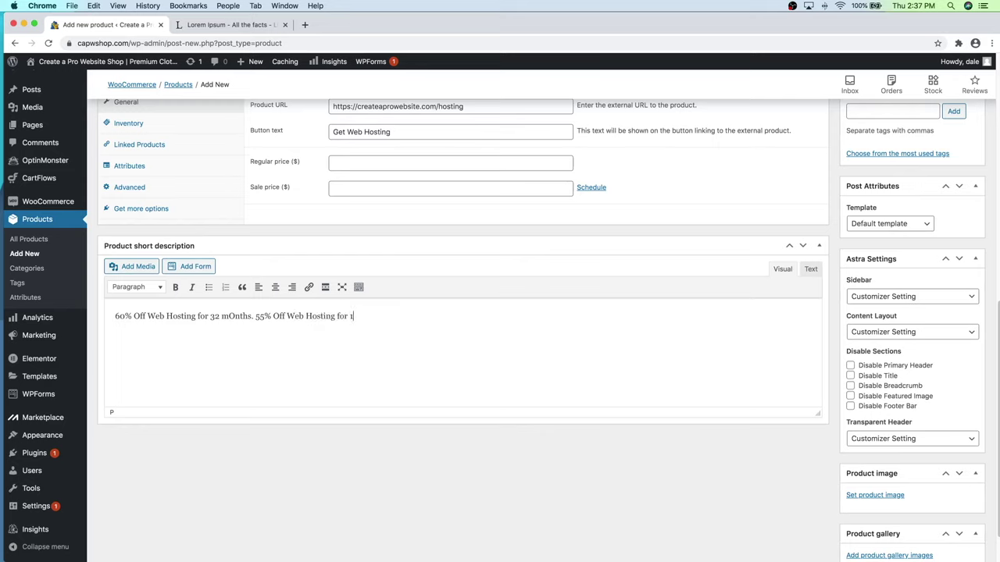
type("2 months. 31% Web Hosting f")
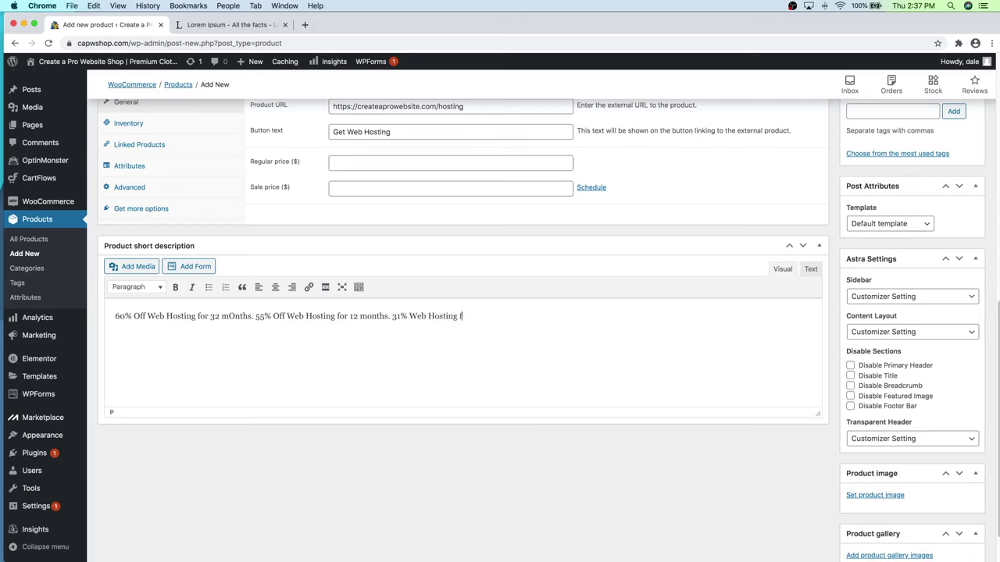
Append '. 31% Web Hosting for 1 month' and fix the capital O in 'mOnths'
type("or 1 Month")
key("BackSpace")
key("BackSpace")
key("BackSpace")
key("BackSpace")
key("BackSpace")
type("month")
left_click_drag(228, 316, 233, 316)
type("o")
key("End")
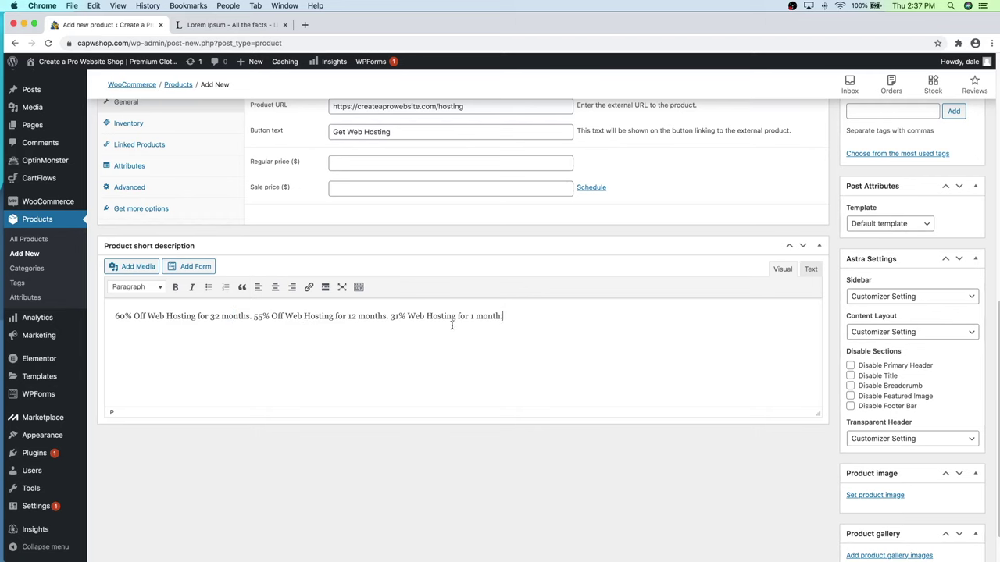
scroll(859, 342, "up", 1)
scroll(859, 342, "up", 5)
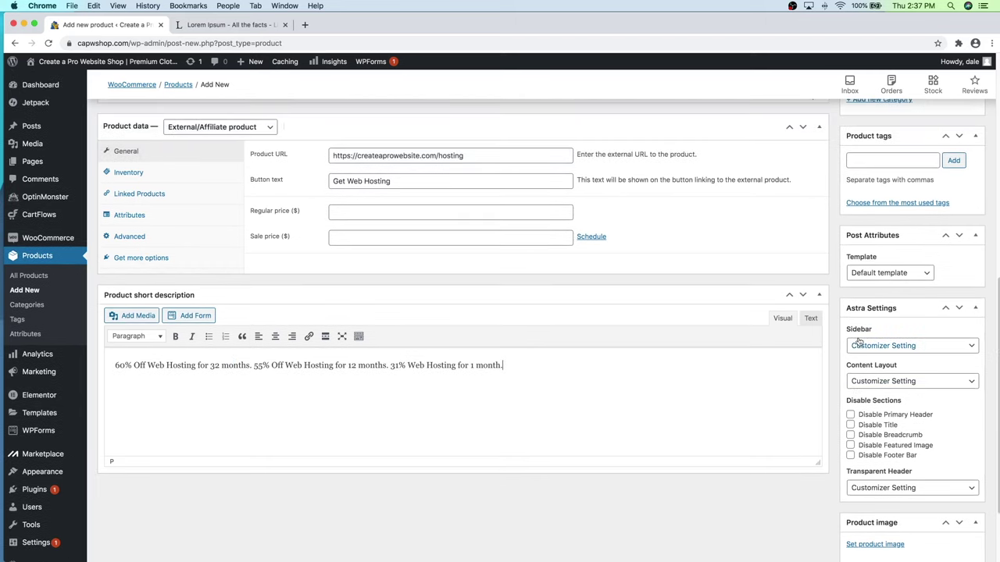
Create a new Web Hosting product category and assign the product to it
scroll(843, 344, "up", 1)
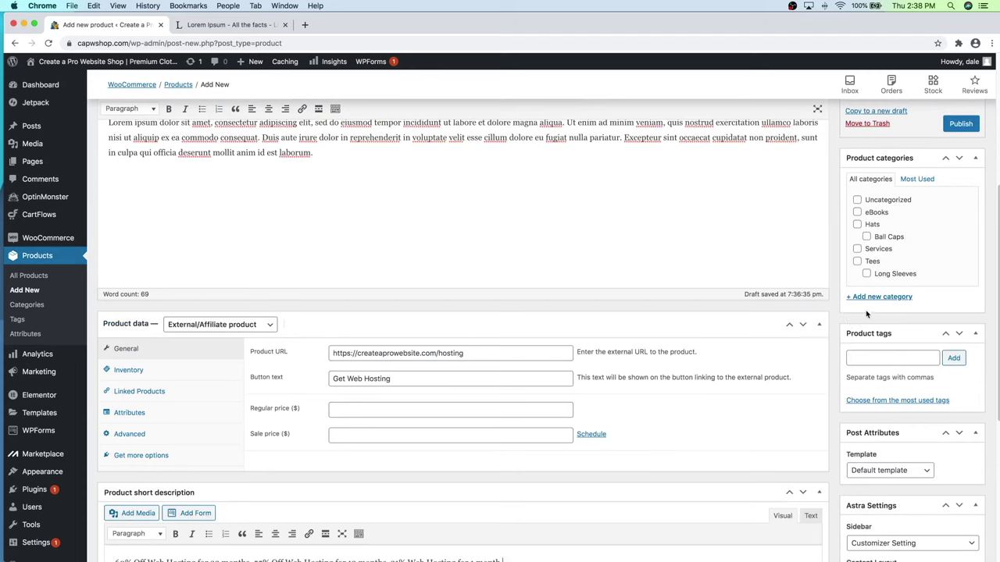
left_click(870, 298)
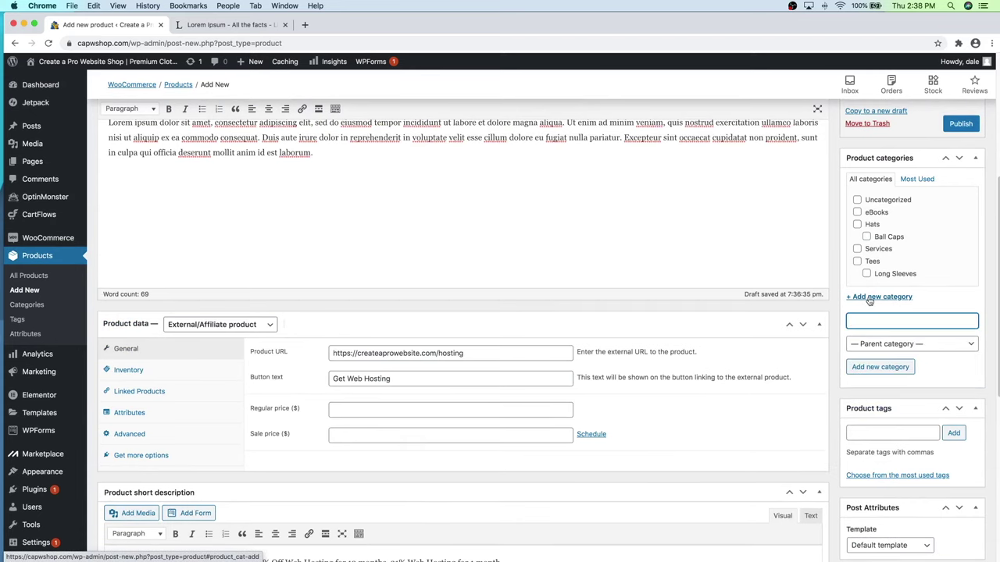
type("Affi")
key("BackSpace")
key("BackSpace")
key("BackSpace")
key("BackSpace")
key("BackSpace")
key("BackSpace")
type("Web Hosting")
left_click(880, 367)
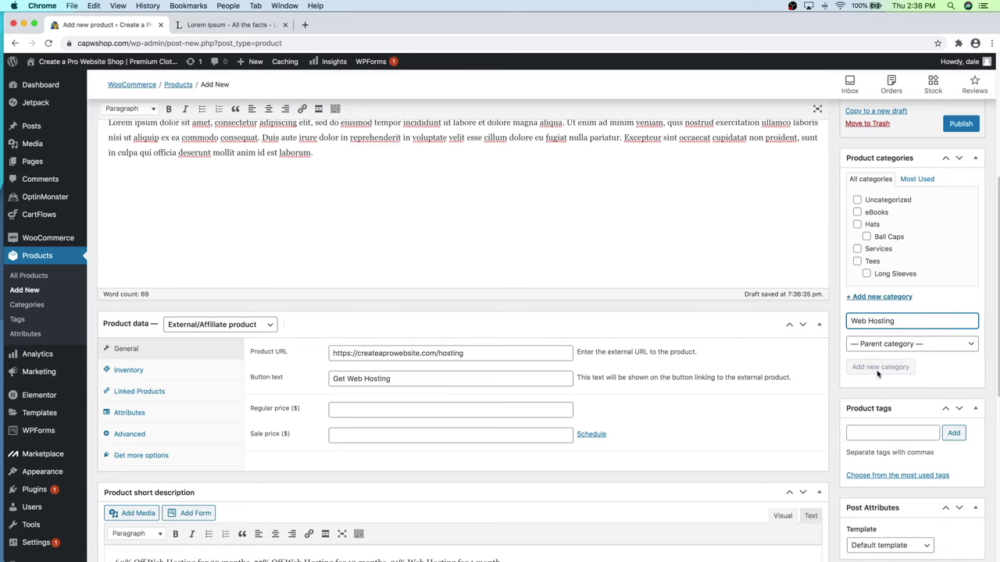
Add the product tag 'web hosting'
scroll(875, 378, "down", 1)
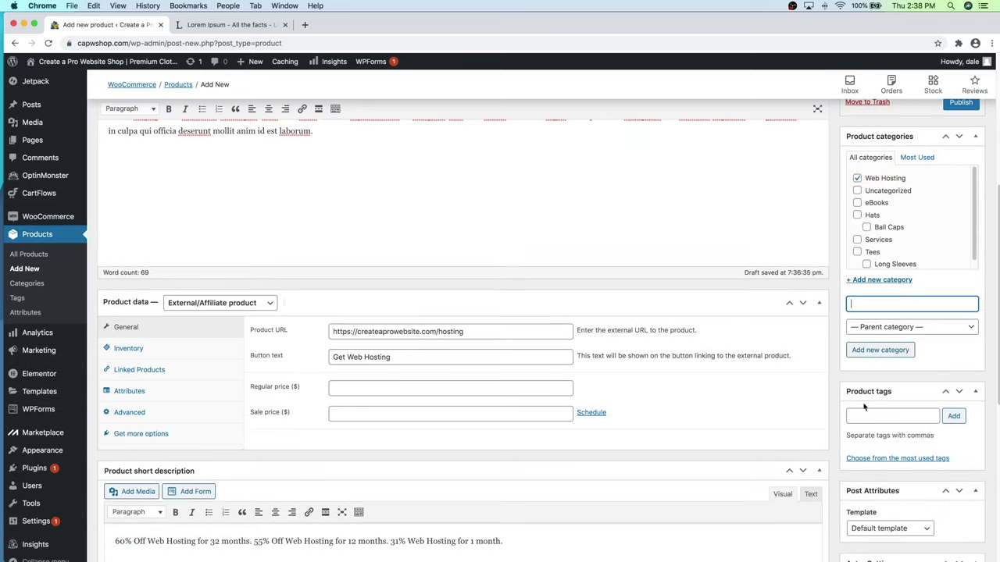
left_click(861, 417)
type("web hos")
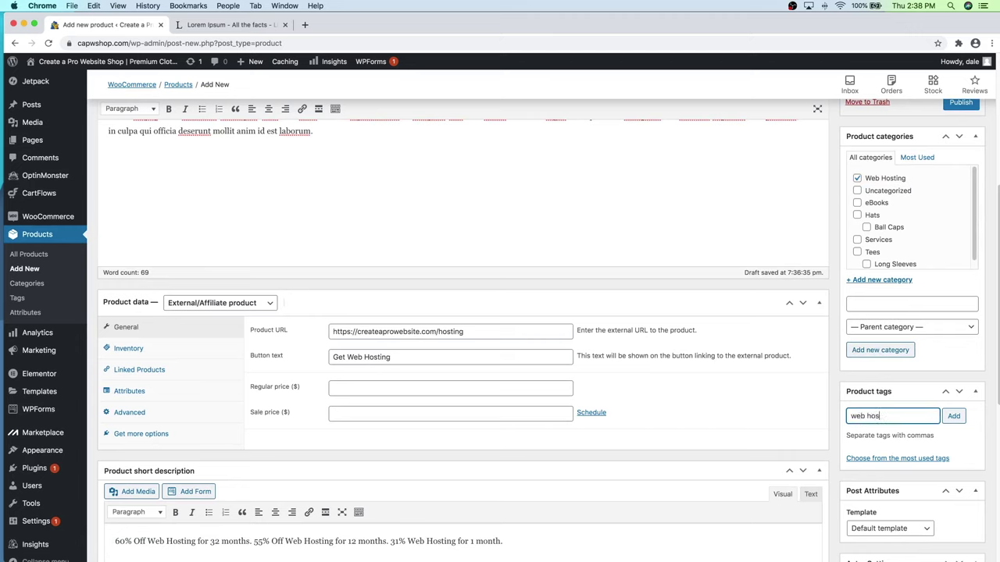
type("ting")
left_click(954, 418)
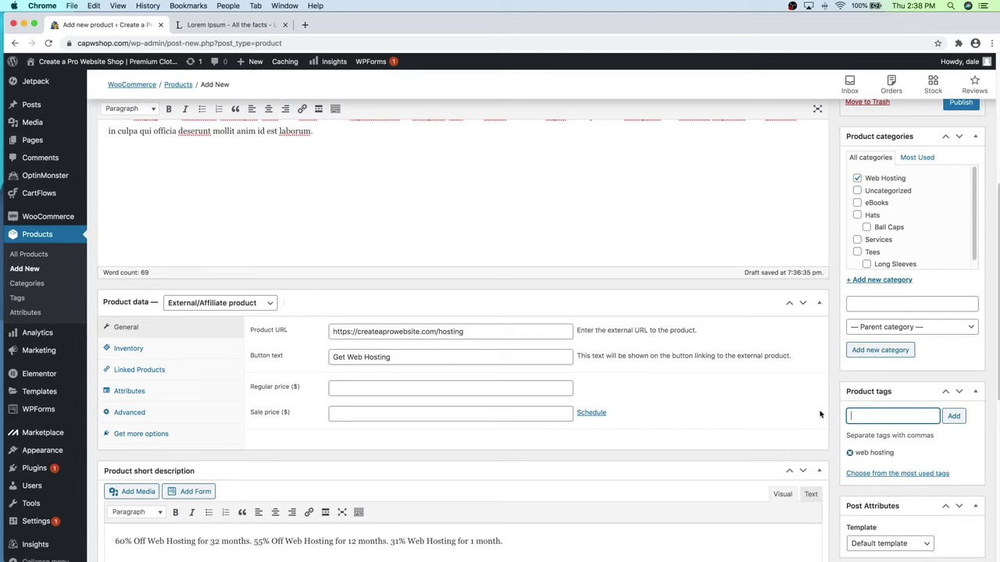
scroll(829, 420, "down", 5)
scroll(830, 420, "down", 2)
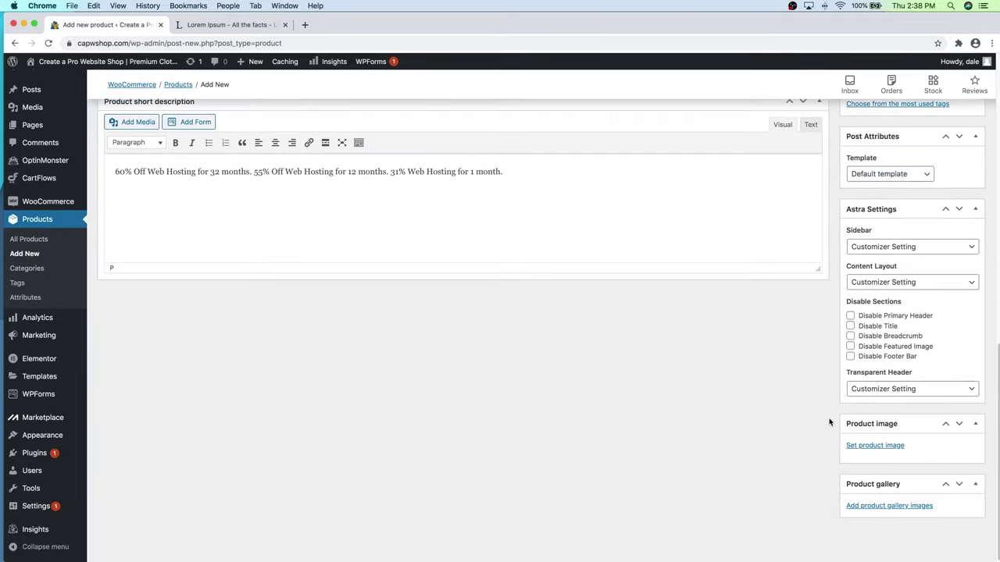
left_click(867, 446)
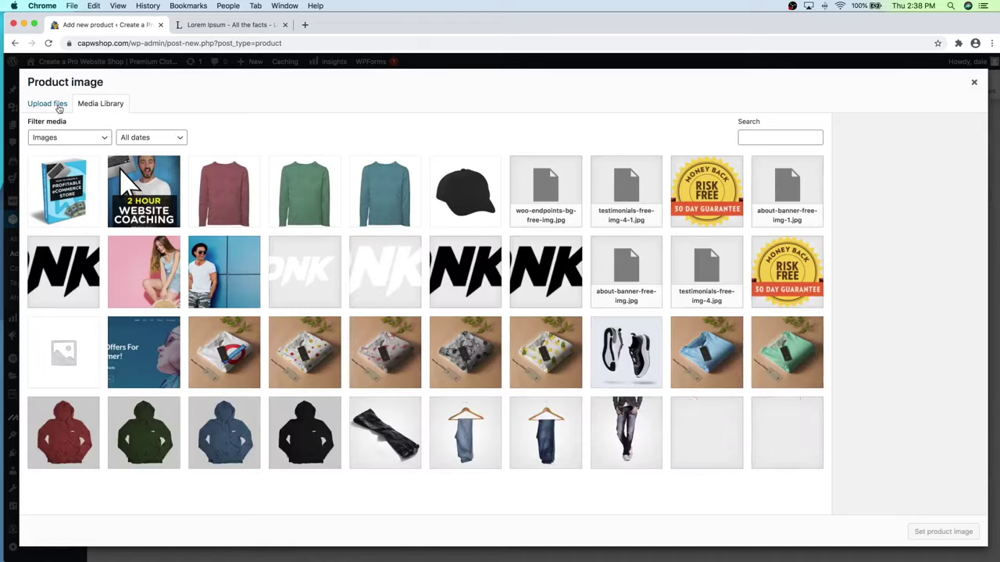
Upload Affiliate Product.jpg and set it as the product image
left_click(59, 106)
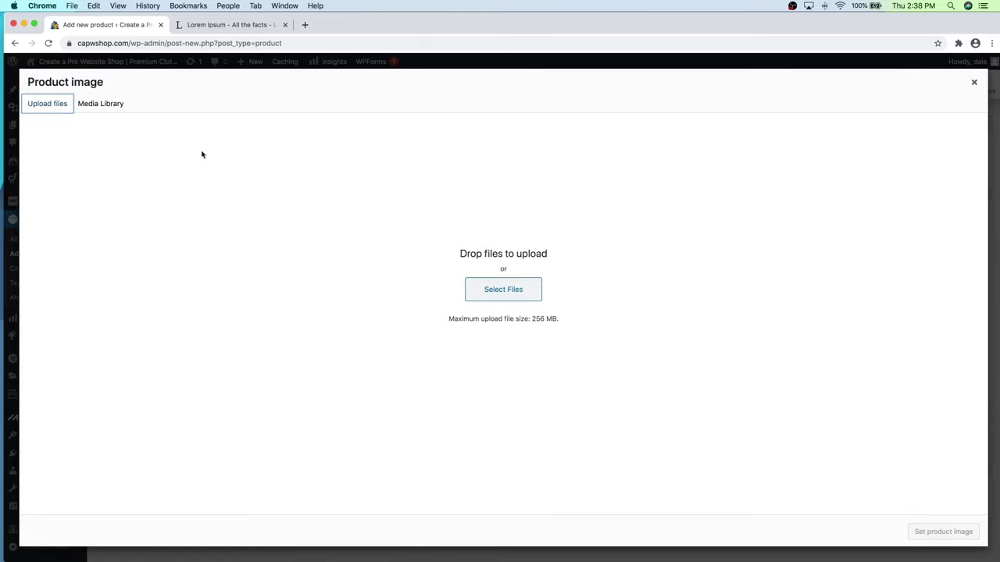
left_click(503, 298)
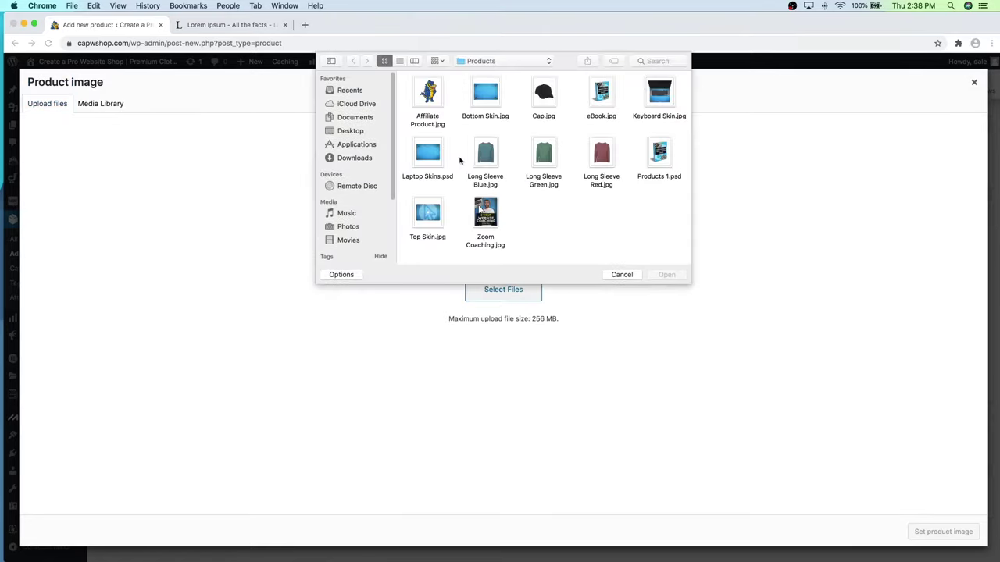
left_click(429, 94)
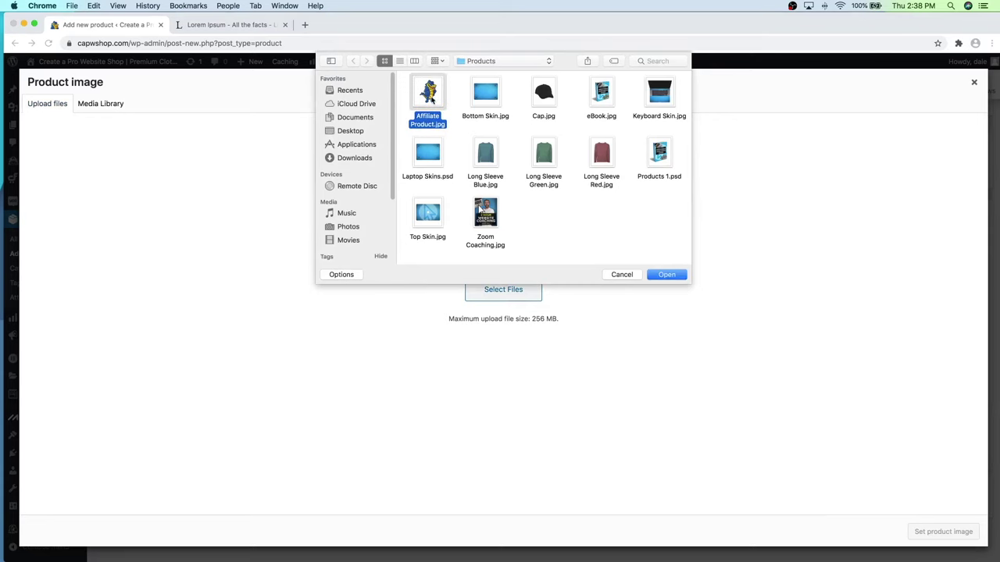
left_click(679, 276)
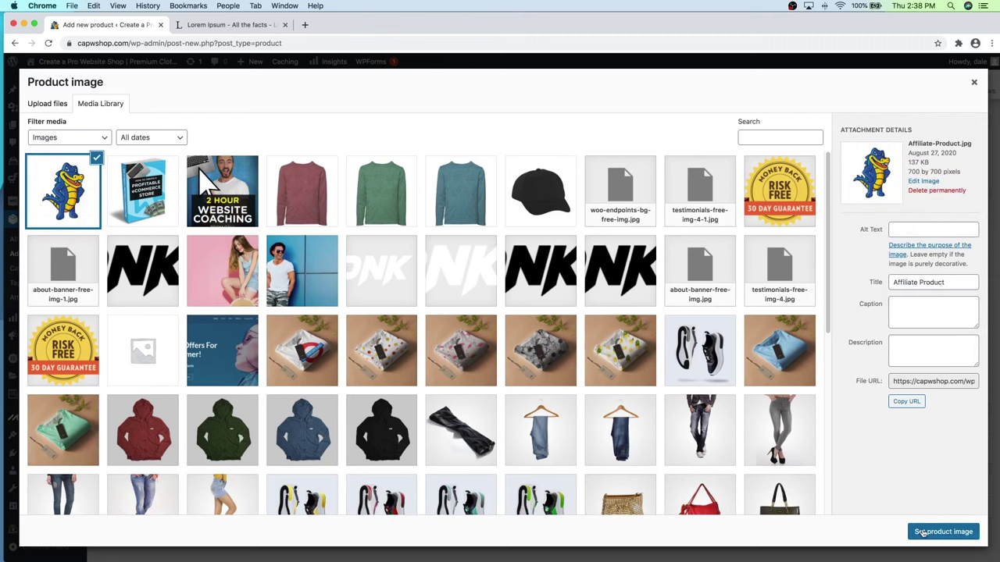
left_click(923, 532)
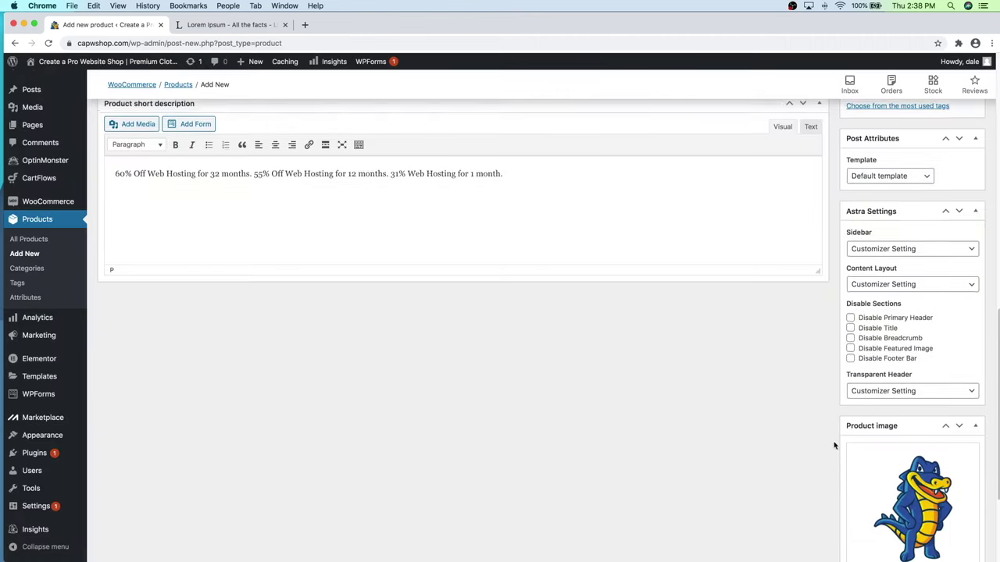
Publish the Discounted Web Hosting with Hostgator product
scroll(834, 444, "up", 5)
scroll(834, 444, "up", 5)
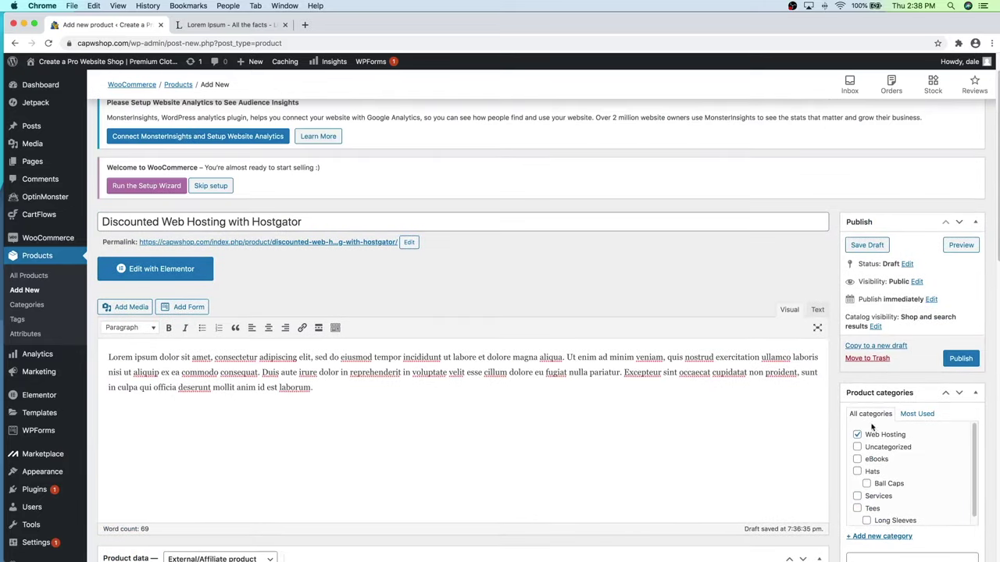
left_click(960, 359)
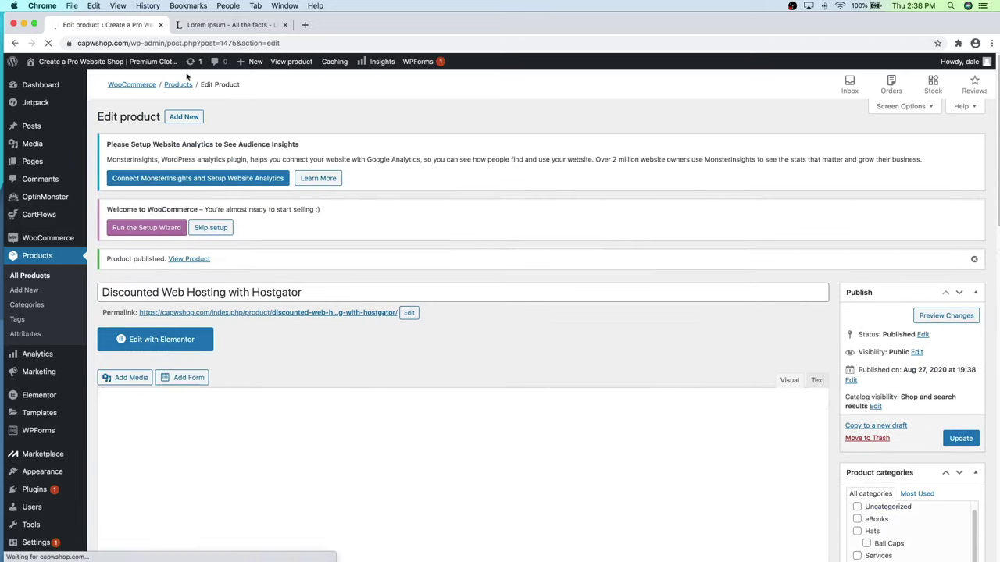
Open the storefront in a new browser tab
mouse_move(107, 74)
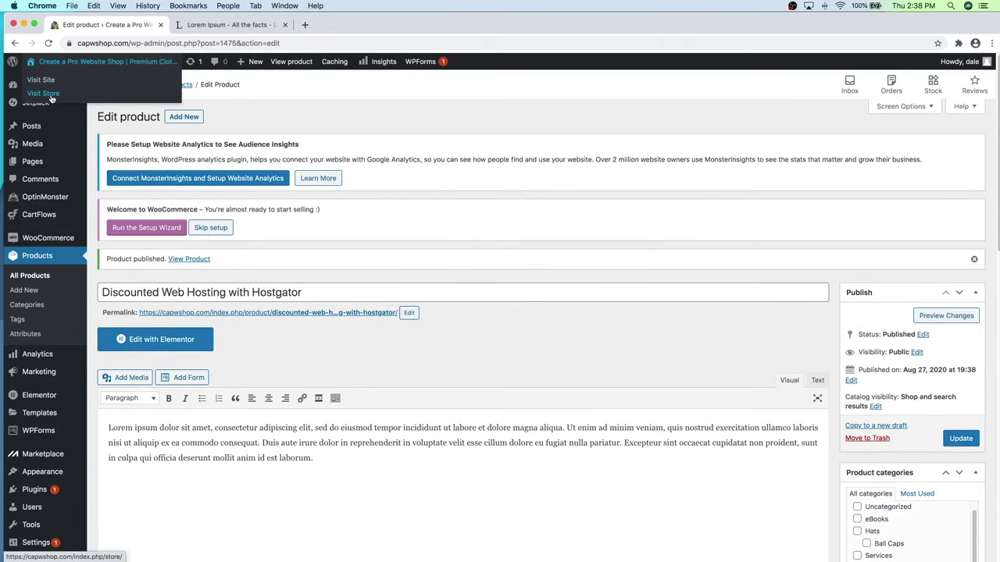
right_click(52, 95)
left_click(86, 100)
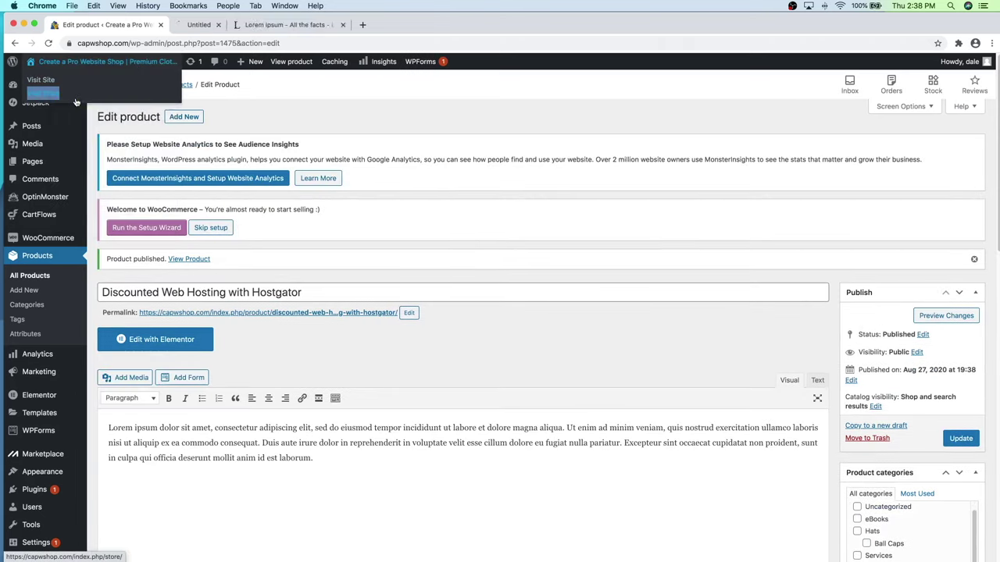
left_click(235, 28)
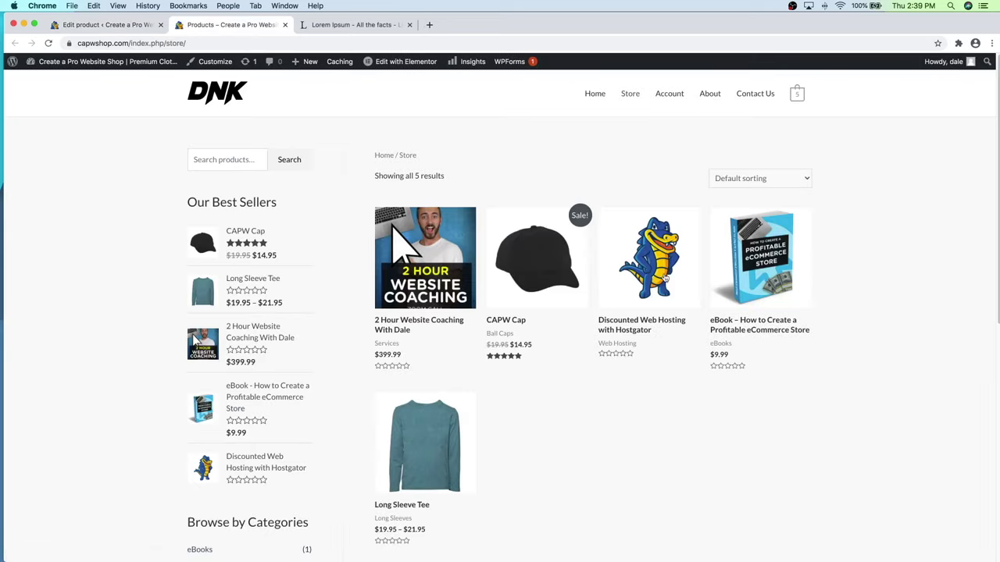
Open the Discounted Web Hosting with Hostgator product, test its Get Web Hosting link, and close that page
left_click(652, 267)
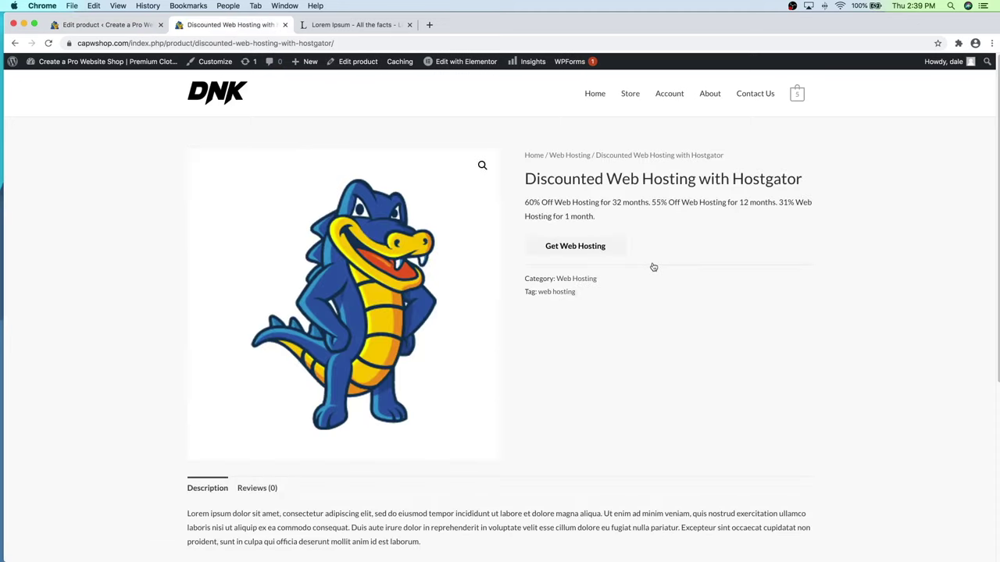
left_click(594, 249)
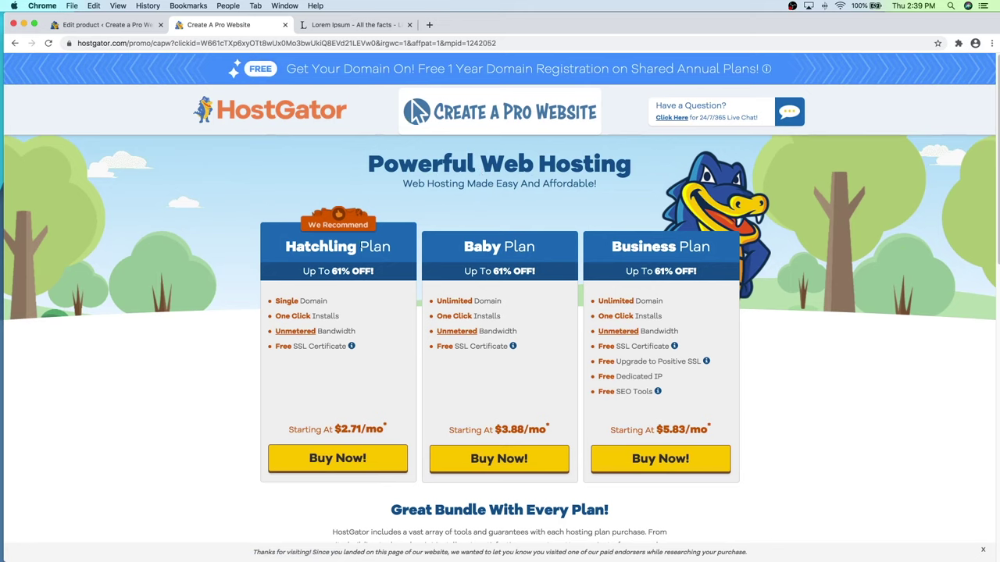
left_click(285, 25)
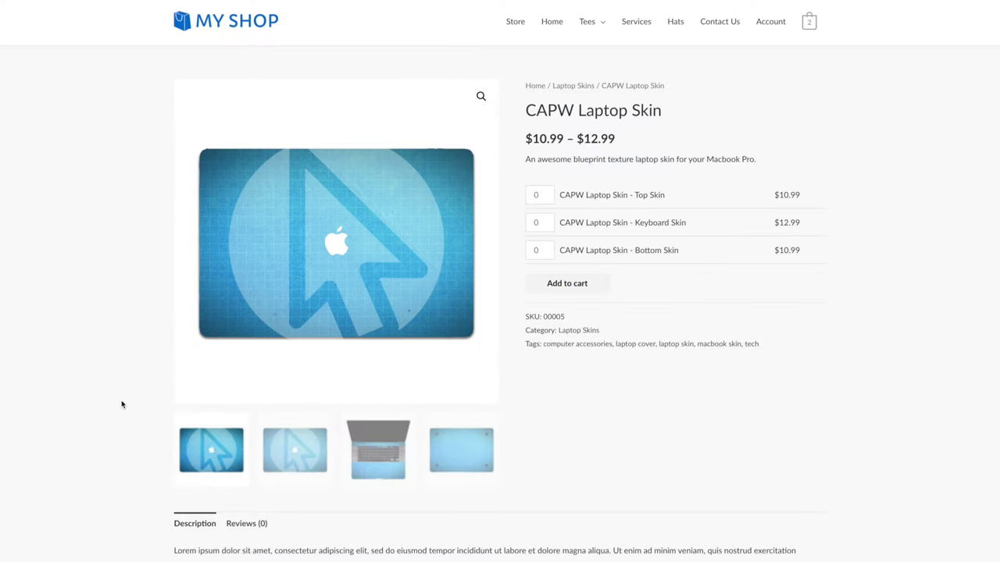
View the keyboard and bottom skin gallery images, then set Top, Keyboard and Bottom skin quantities to 1
left_click(371, 474)
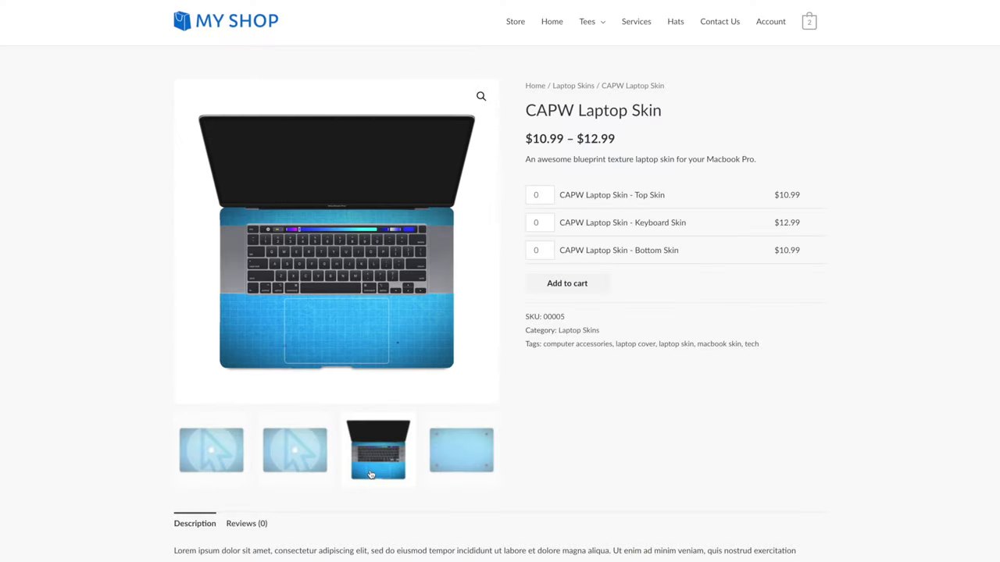
left_click(435, 470)
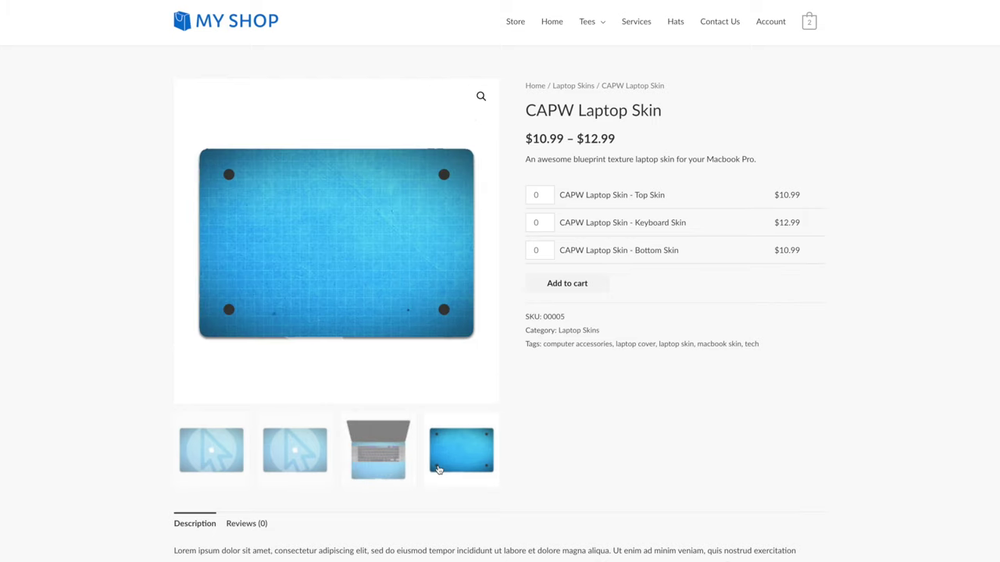
left_click(548, 192)
left_click(547, 220)
left_click(548, 247)
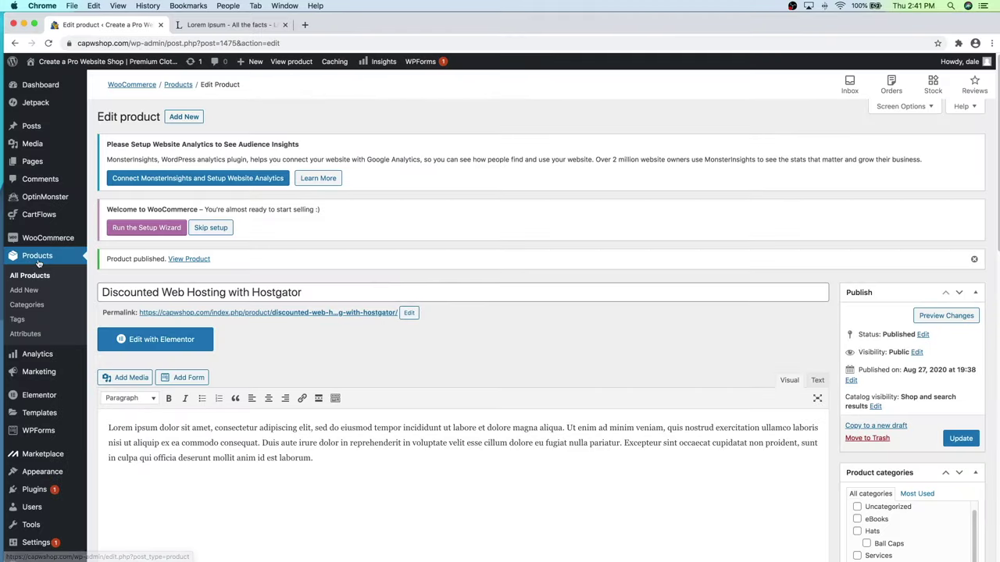
left_click(25, 291)
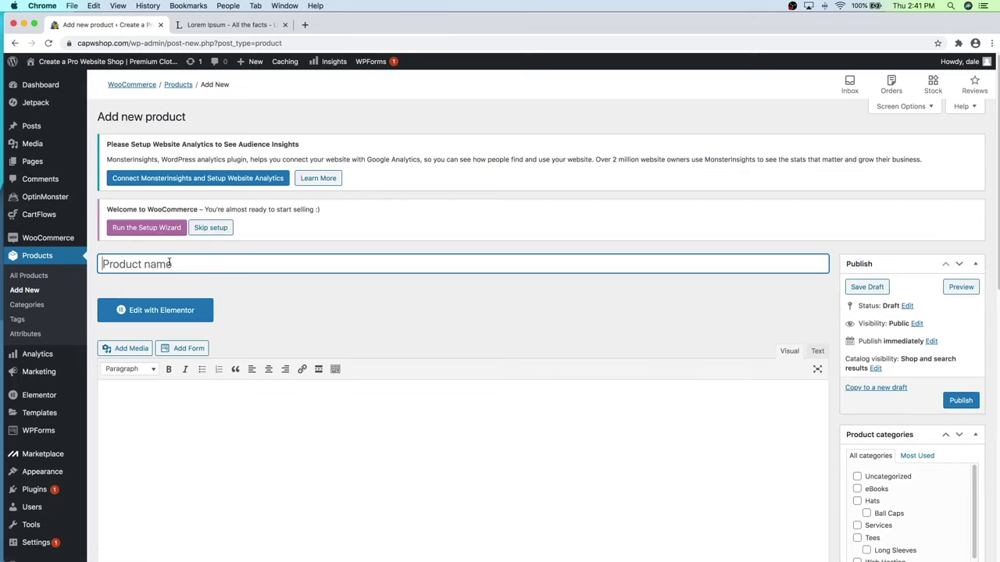
Name the new product 'CAPW Laptop Skin'
type("CAPW Laptop ")
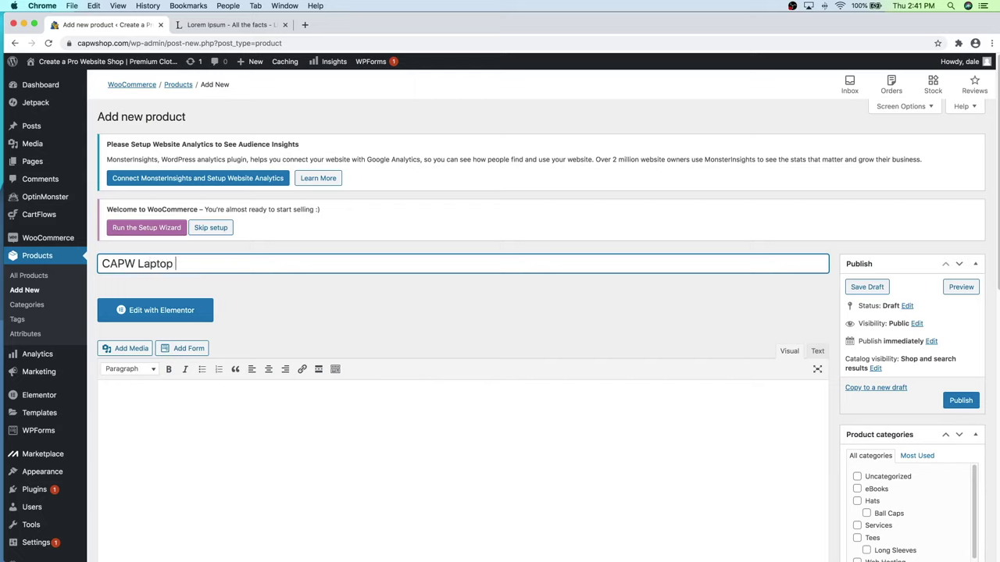
type("Skin")
scroll(258, 292, "down", 3)
scroll(258, 286, "down", 1)
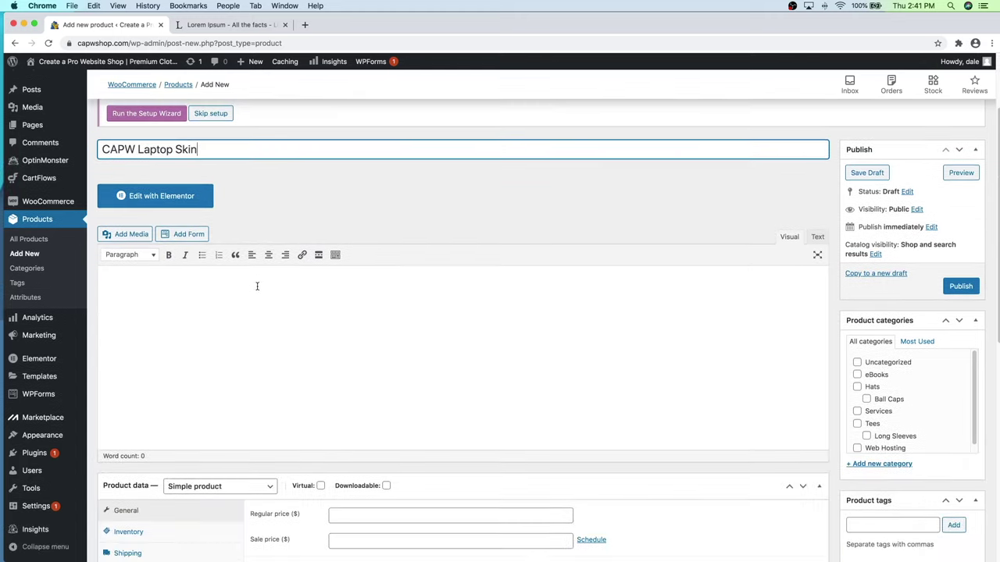
Copy the Lorem ipsum paragraph from the other tab and paste it as the product description
left_click(210, 25)
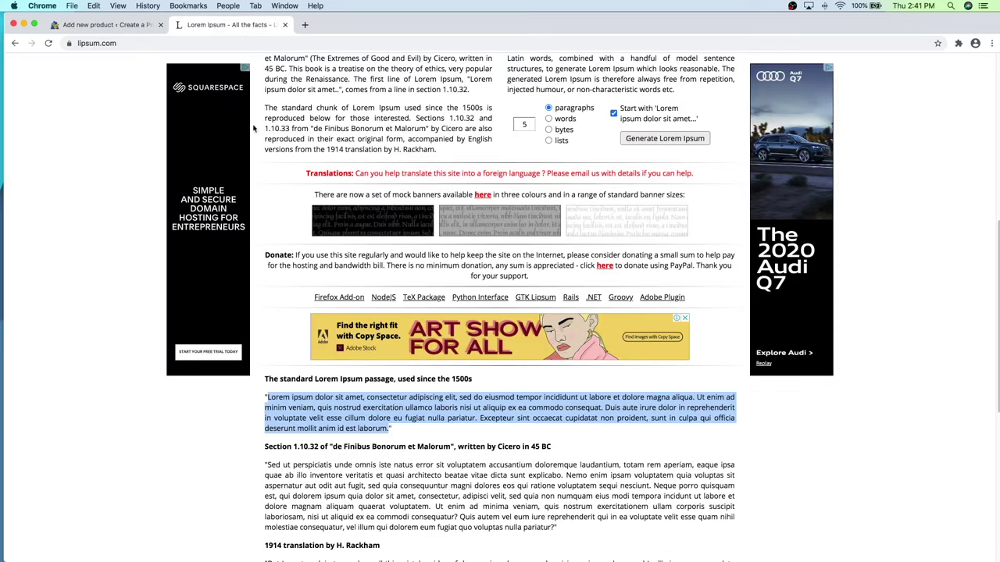
right_click(309, 407)
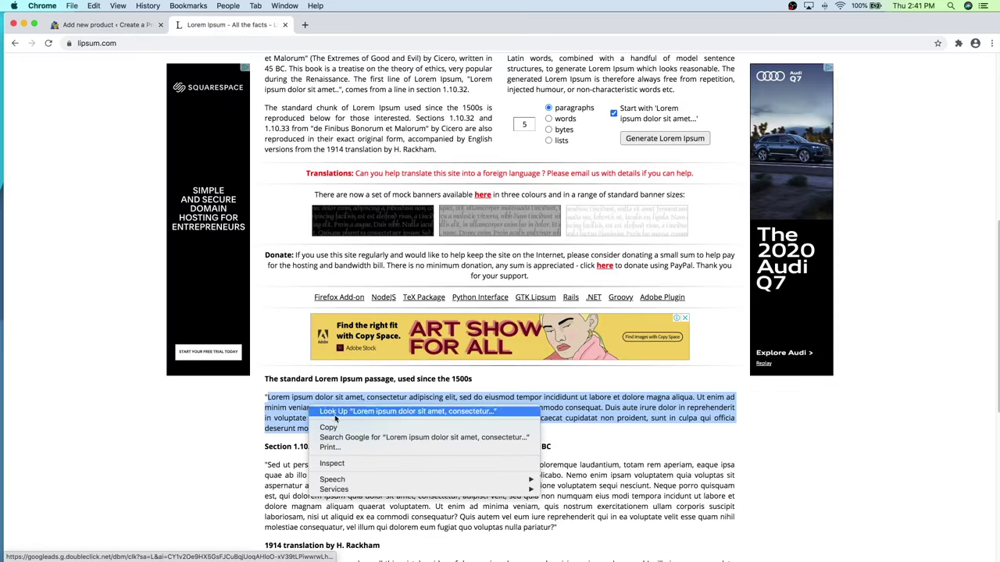
left_click(329, 428)
left_click(125, 25)
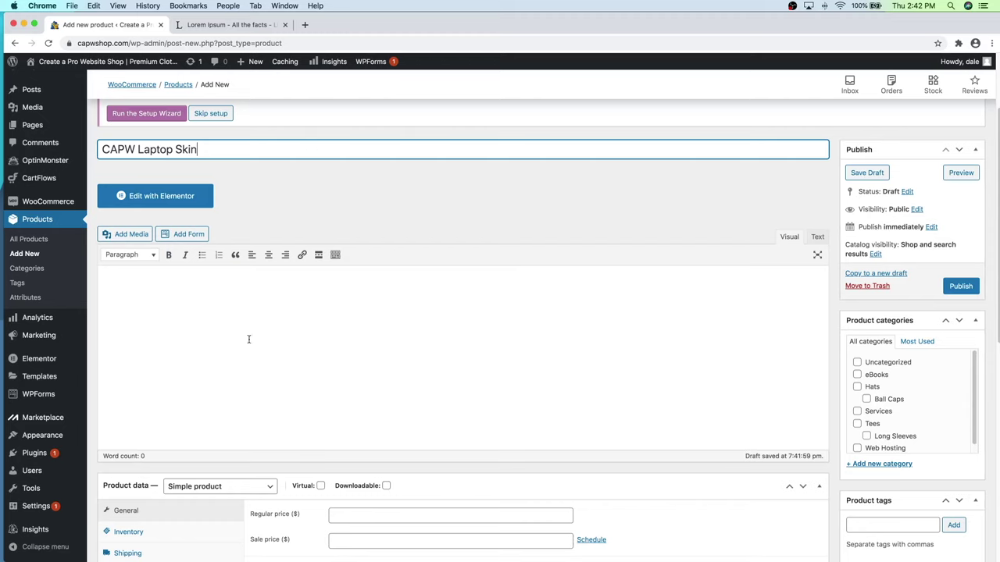
left_click(237, 331)
right_click(135, 285)
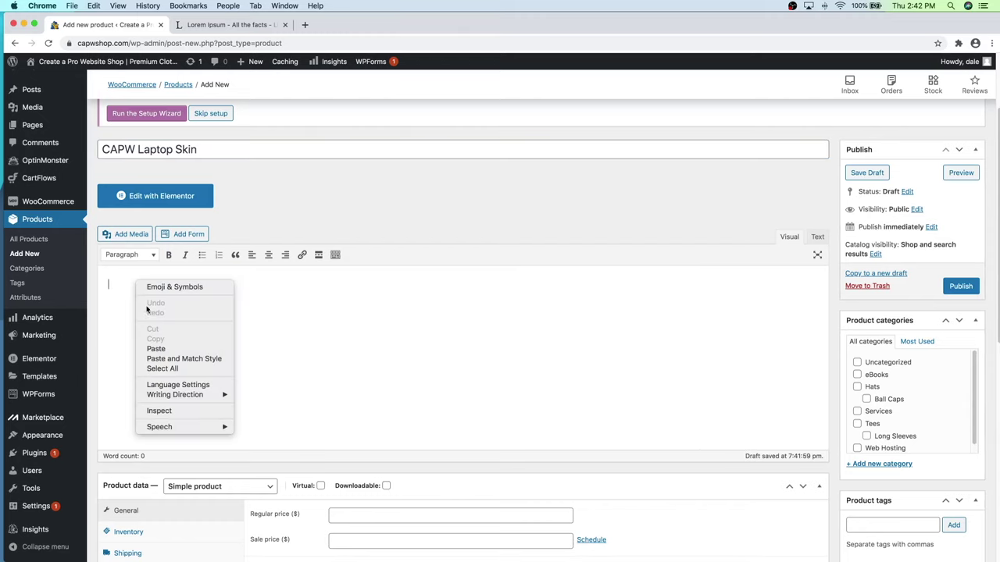
left_click(158, 349)
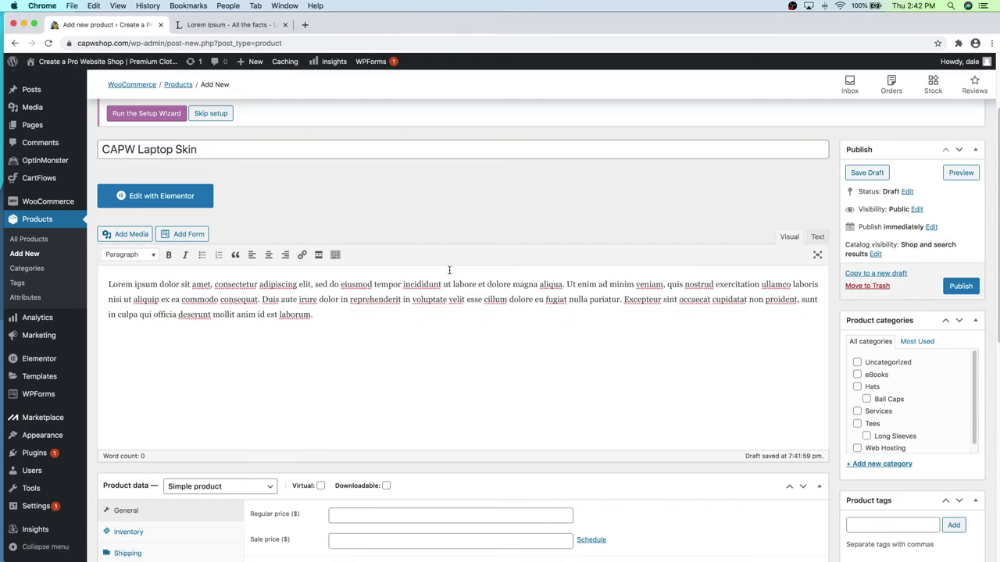
scroll(437, 271, "down", 5)
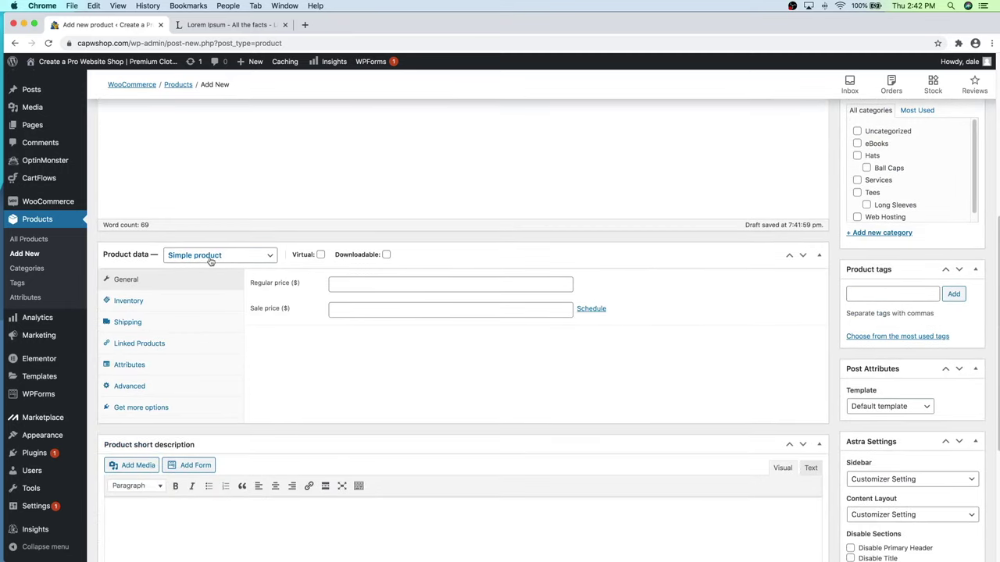
Make the product a Grouped product with SKU 00005
left_click(227, 258)
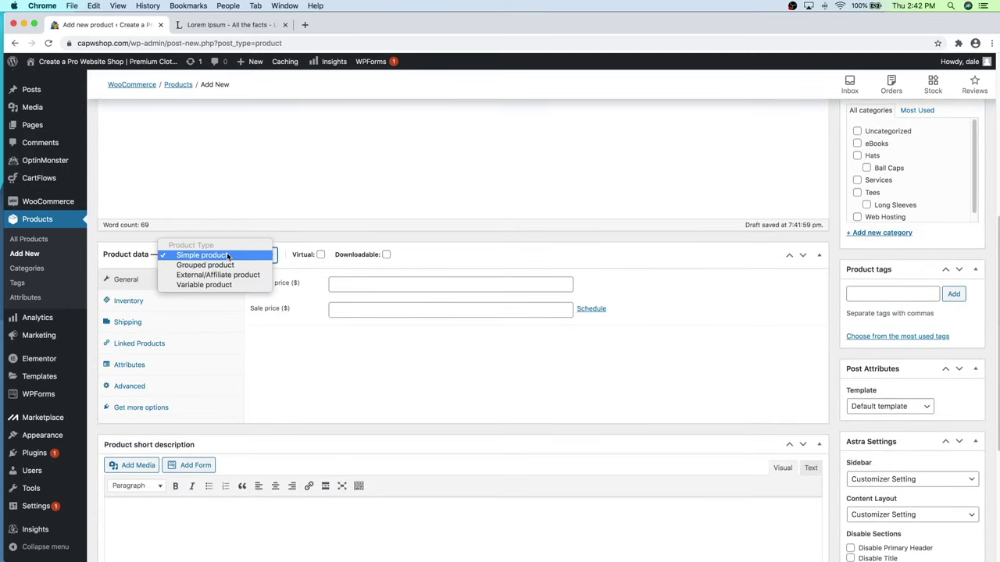
left_click(227, 265)
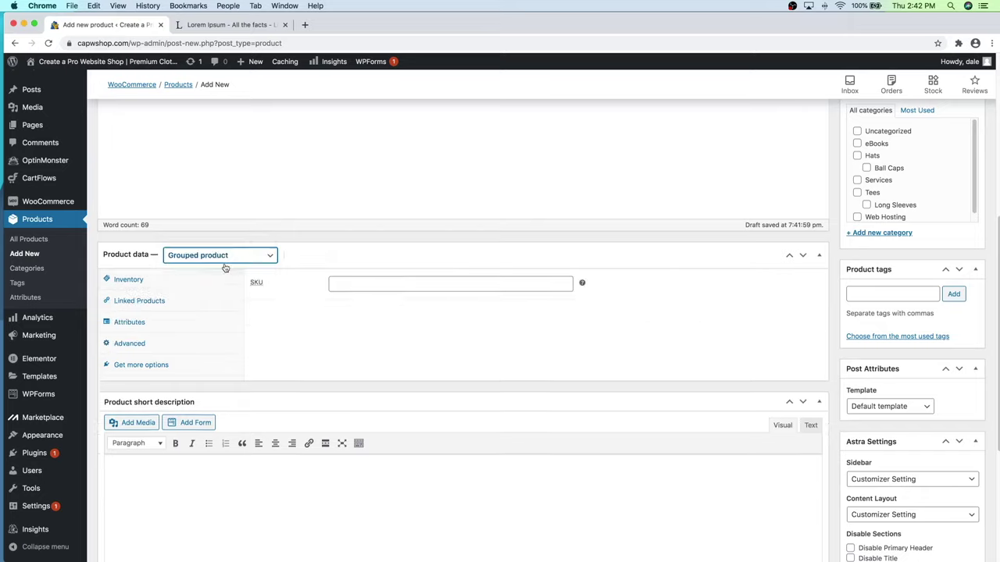
left_click(354, 281)
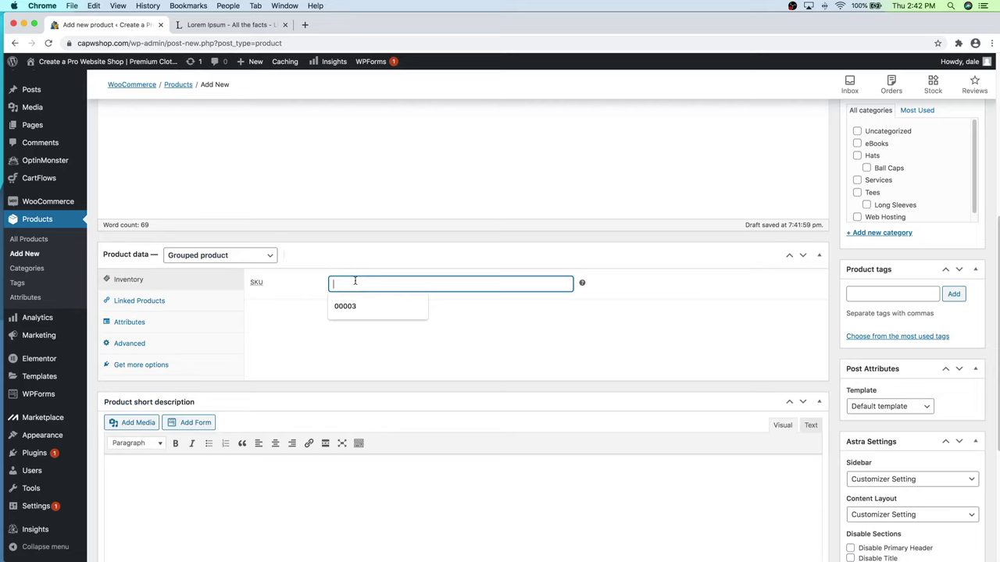
type("00005")
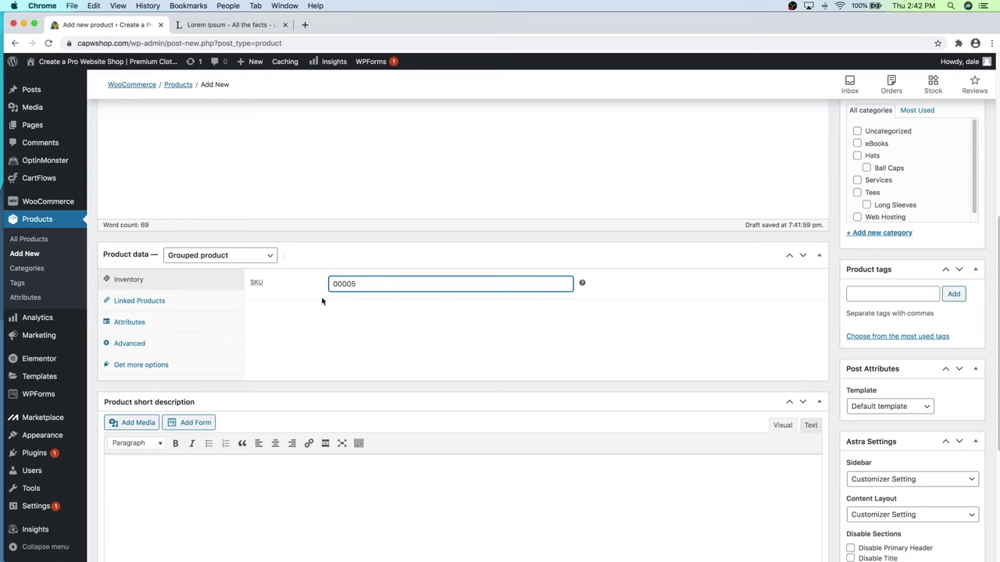
left_click(319, 318)
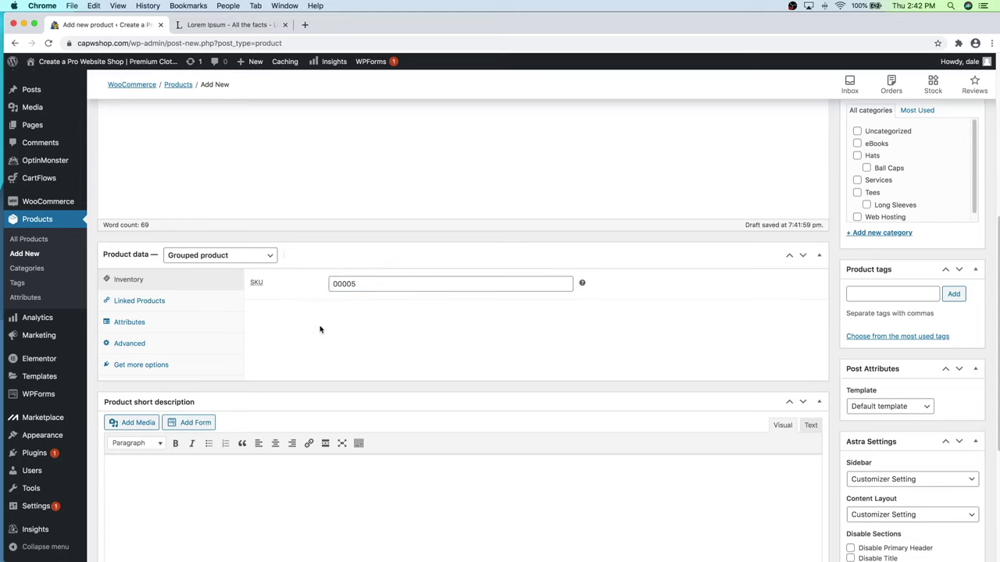
Write the short description 'An awesome blueprint texture laptop skin for your Macbook Pro.'
scroll(319, 328, "down", 3)
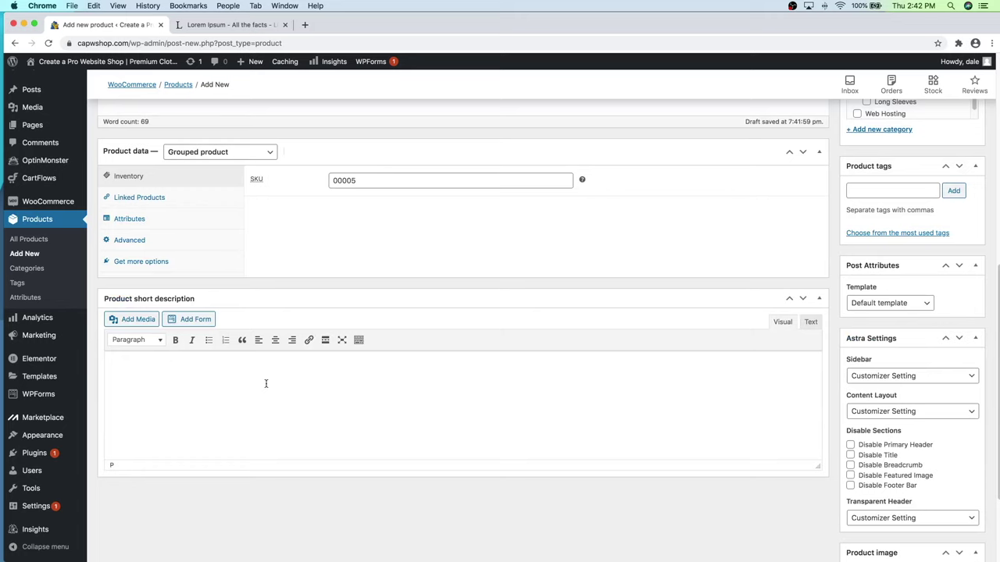
type("An awesome blueprint texture laptop ")
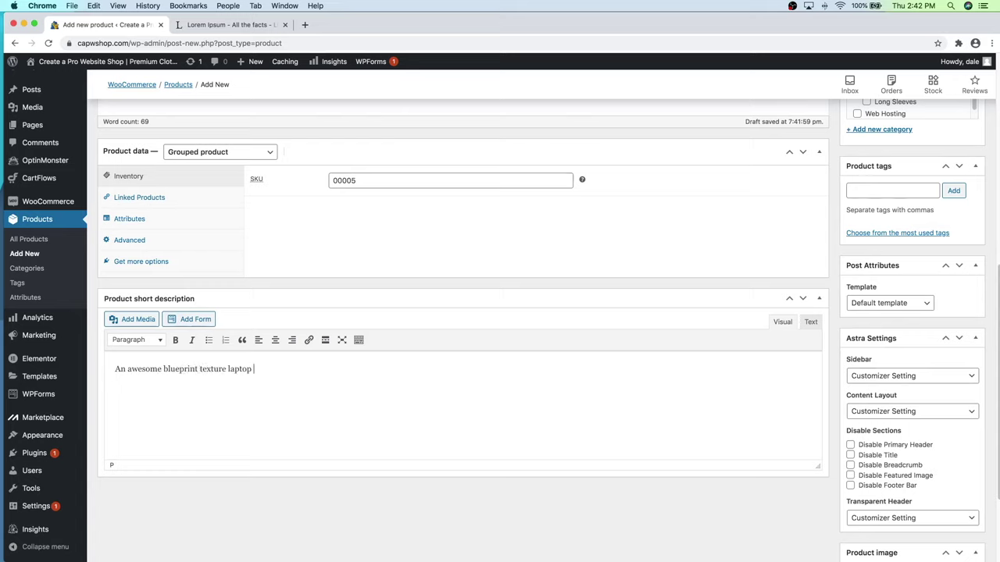
type("skin for your Macnook Pro")
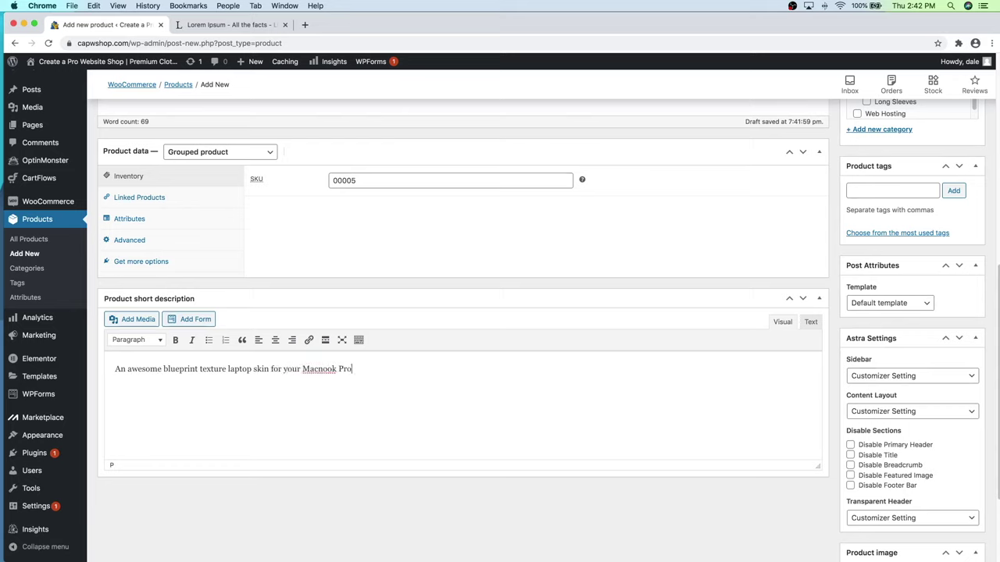
key("BackSpace")
key("BackSpace")
key("BackSpace")
key("BackSpace")
key("BackSpace")
key("BackSpace")
key("BackSpace")
key("BackSpace")
type("book")
key("BackSpace")
type("k Pro.")
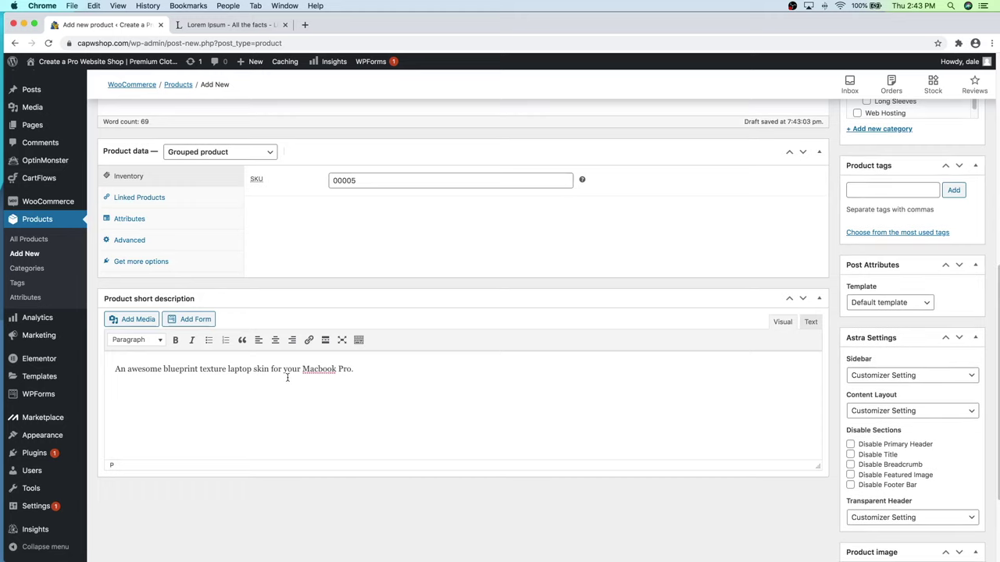
scroll(961, 242, "up", 5)
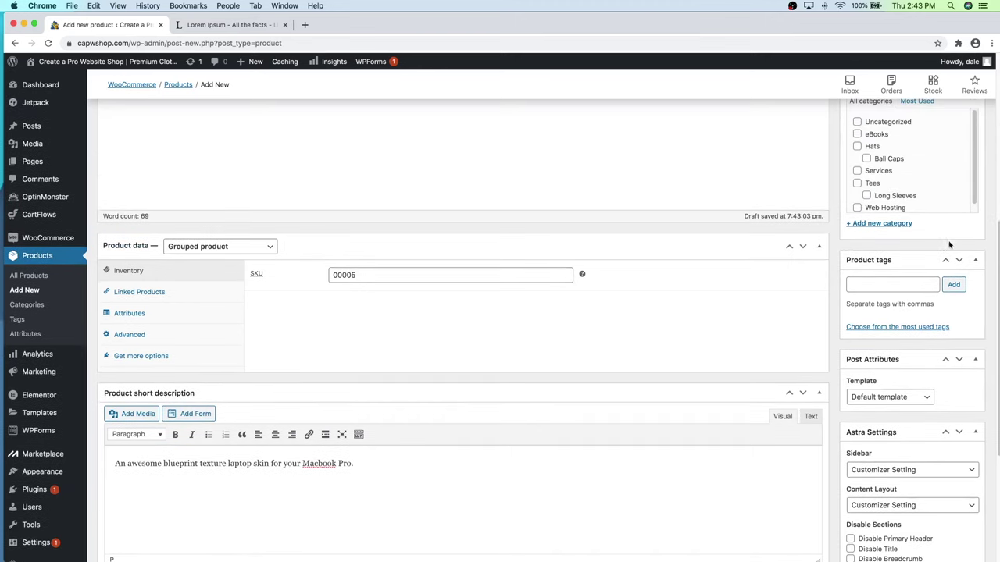
Create a new 'Laptop Skins' product category for the product
left_click(873, 279)
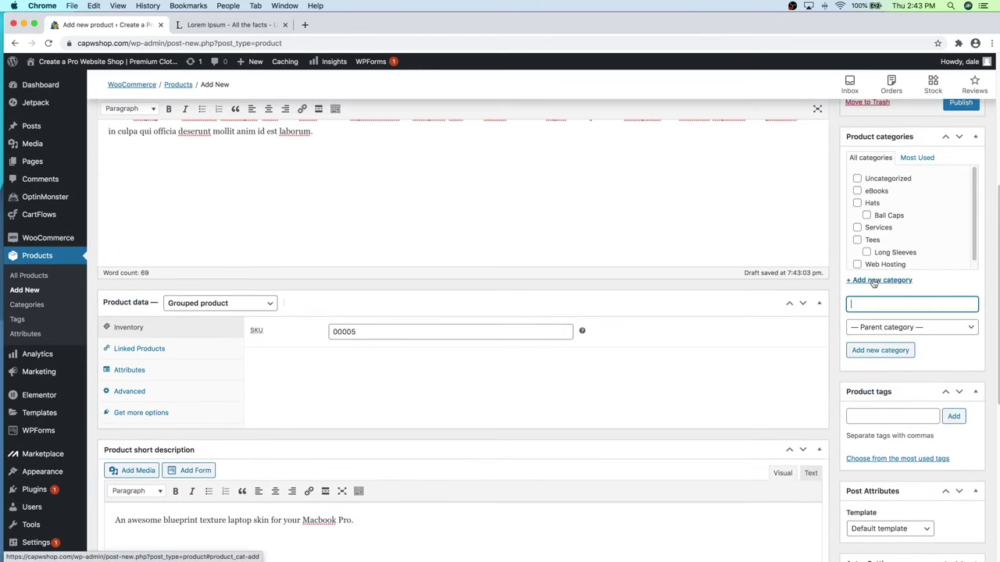
type("Laptop")
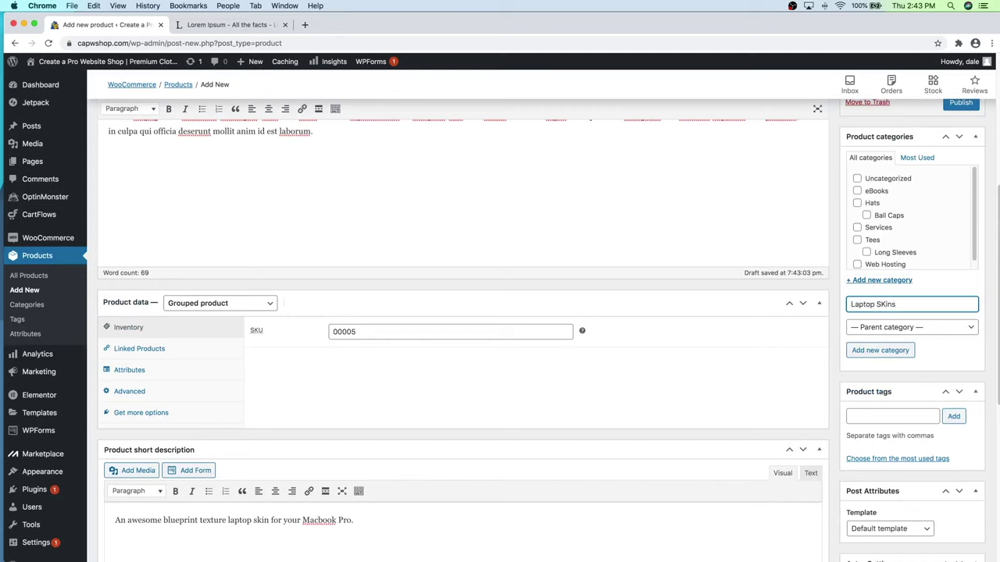
type("SKins")
left_click(885, 305)
key("BackSpace")
type("k")
left_click(882, 351)
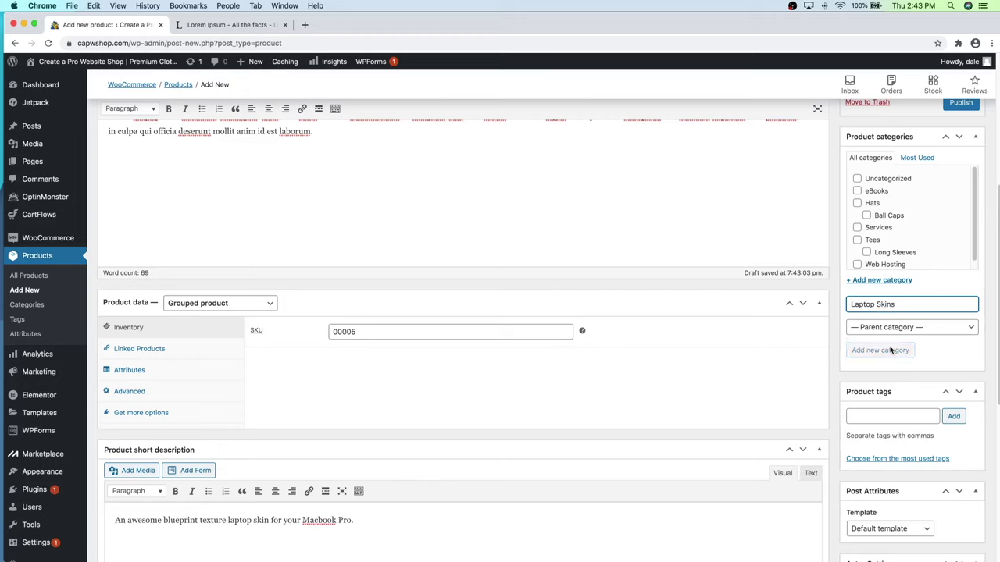
Add the tags laptop skin, laptop cover, macbook skin, tech and computer accessories
left_click(881, 416)
type("laptop ")
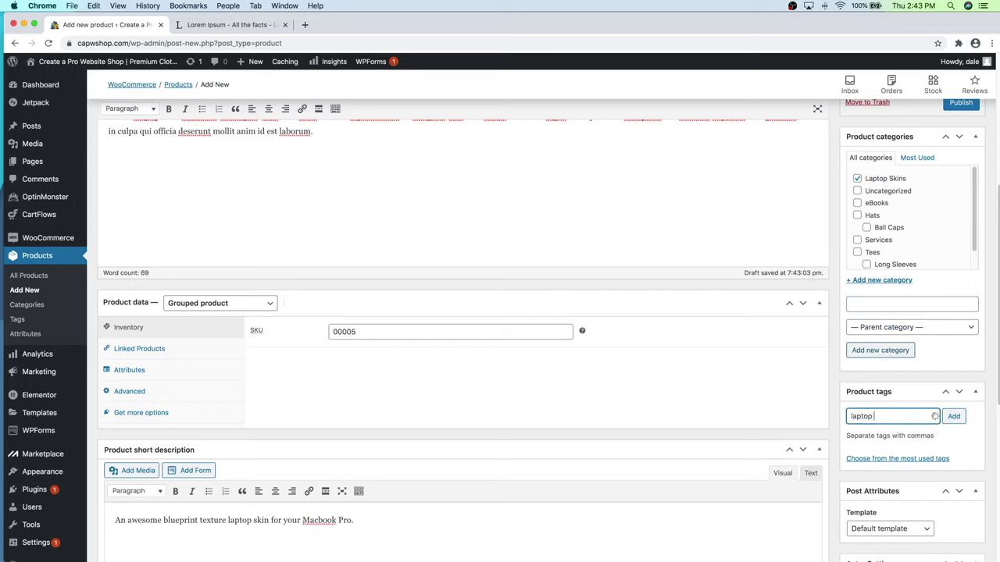
type("skin")
key("Return")
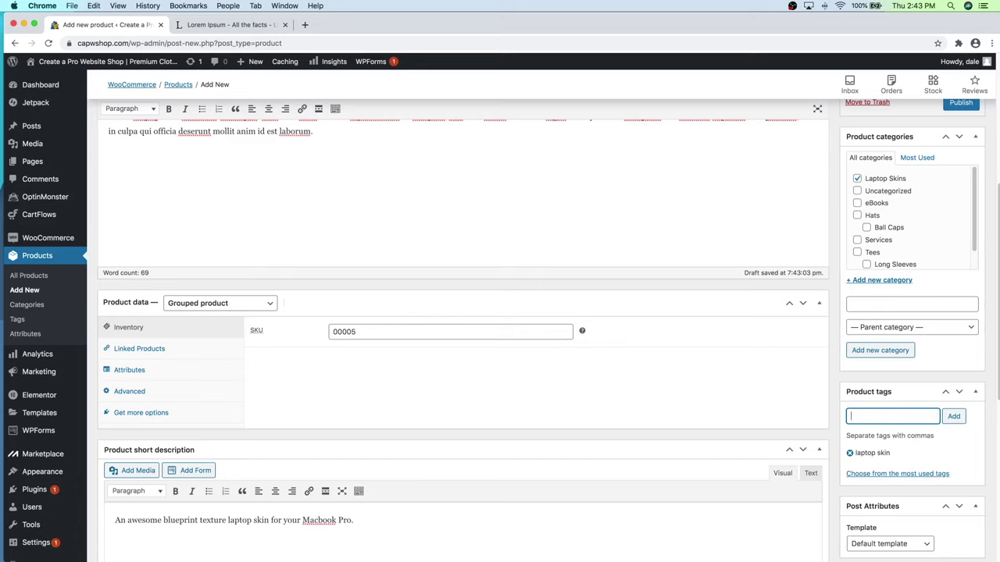
type("laptop cover")
key("Return")
type("macbook skin")
key("Return")
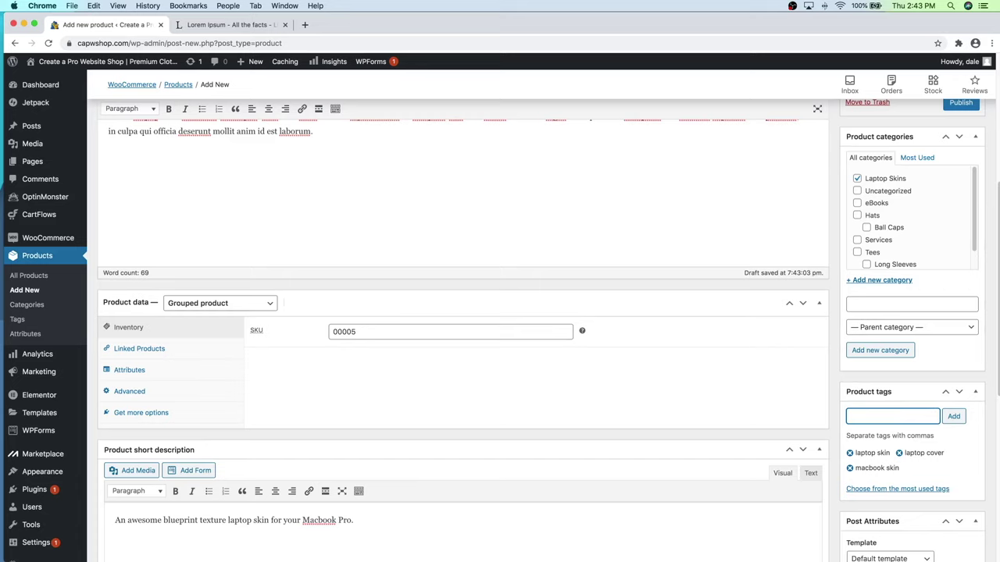
type("tech")
key("Return")
type("acce")
type("computer")
left_click(950, 419)
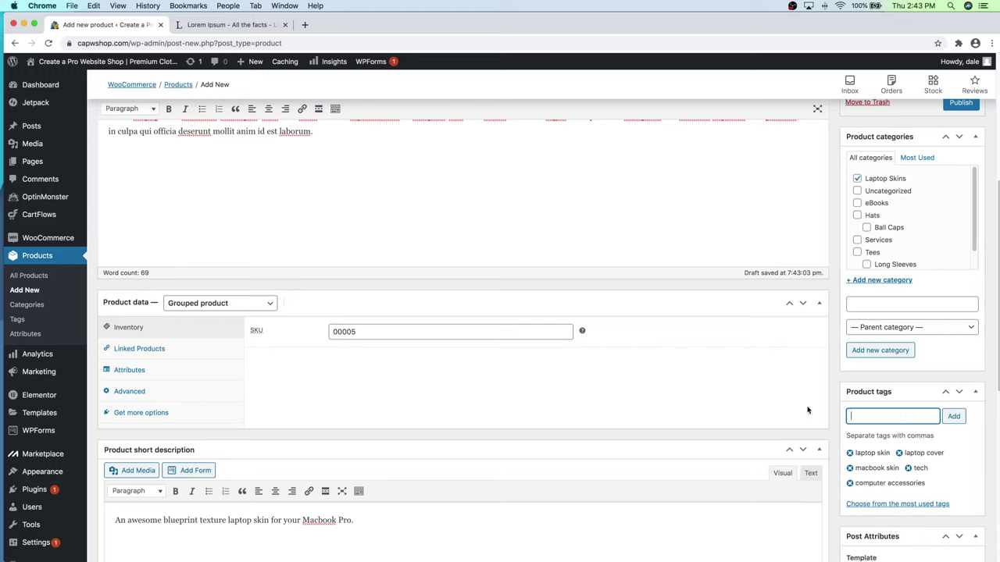
scroll(838, 422, "down", 10)
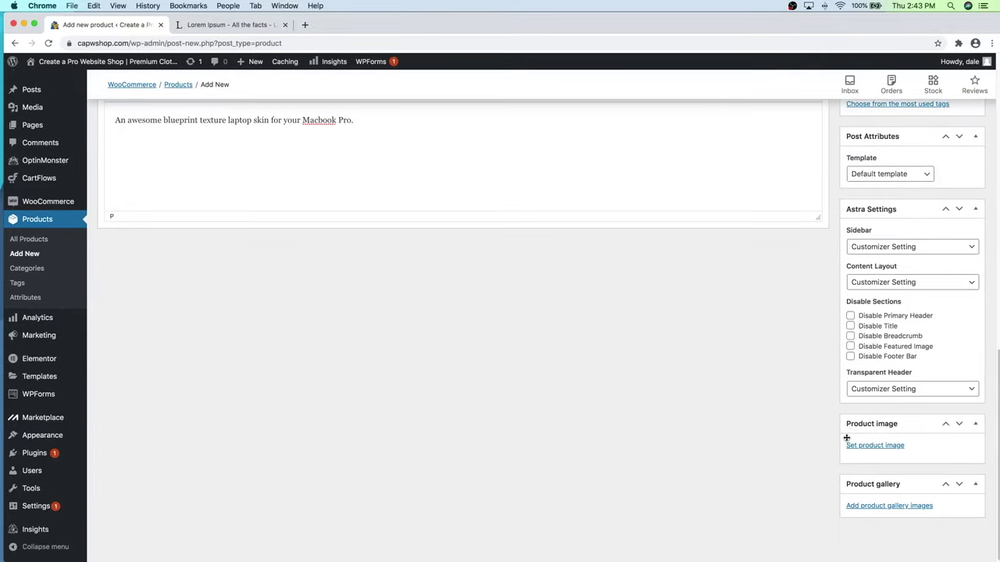
Upload Top Skin.jpg and set it as the CAPW Laptop Skin product image
left_click(867, 449)
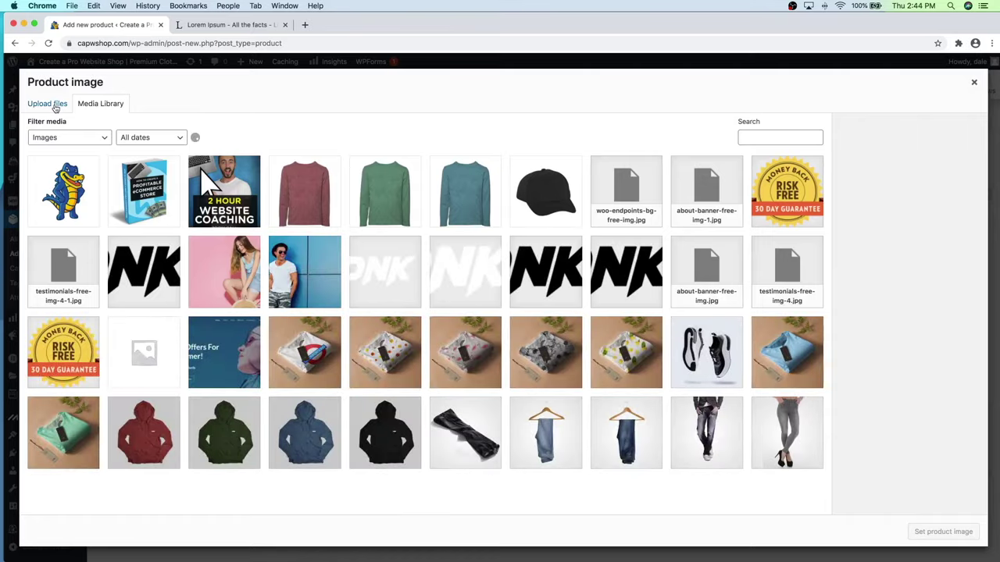
left_click(56, 105)
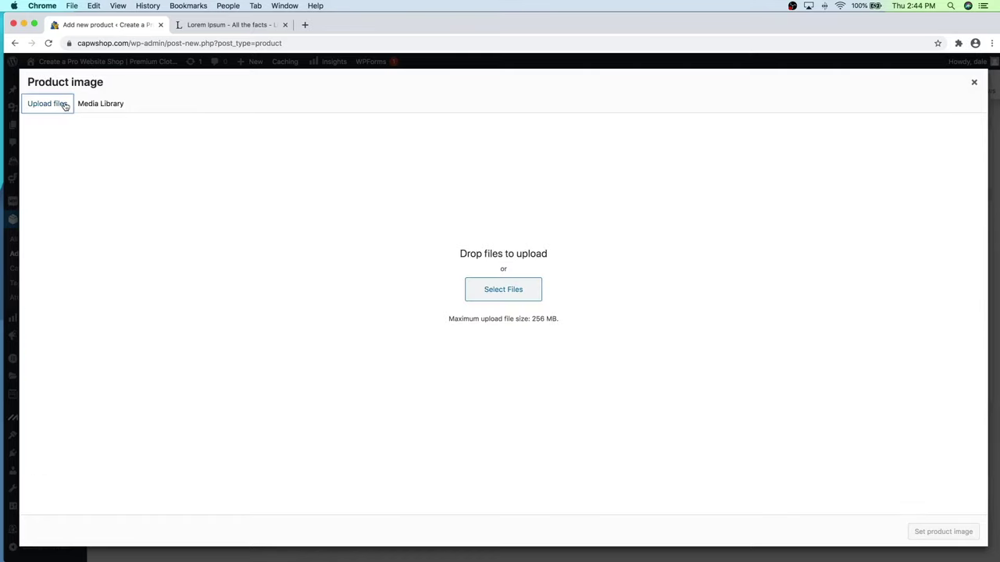
left_click(490, 293)
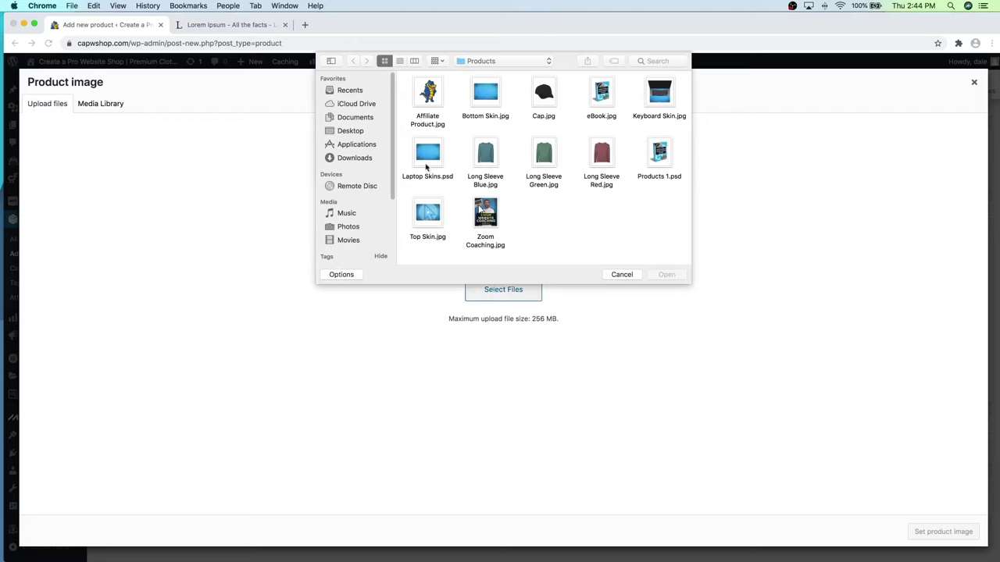
left_click(435, 213)
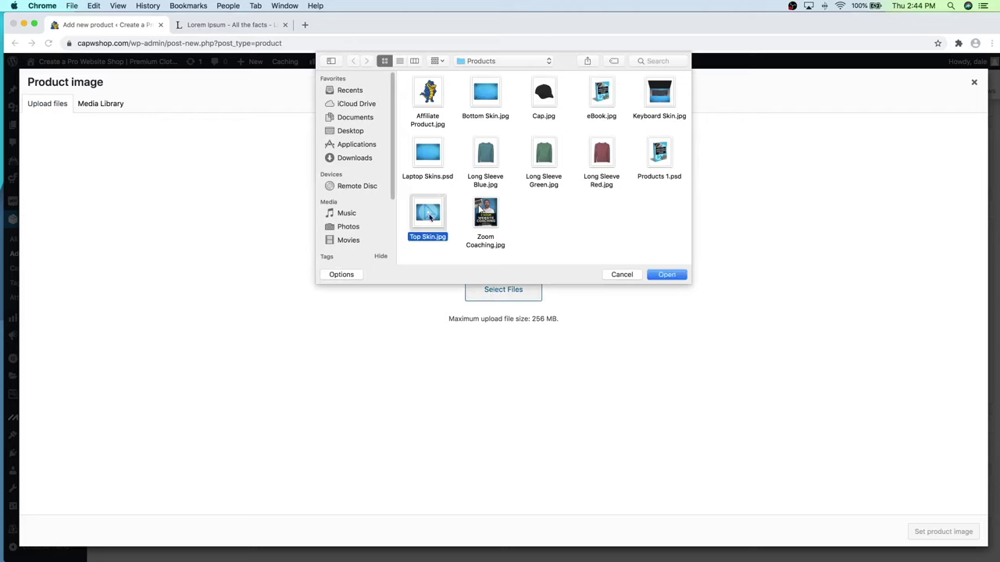
left_click(680, 277)
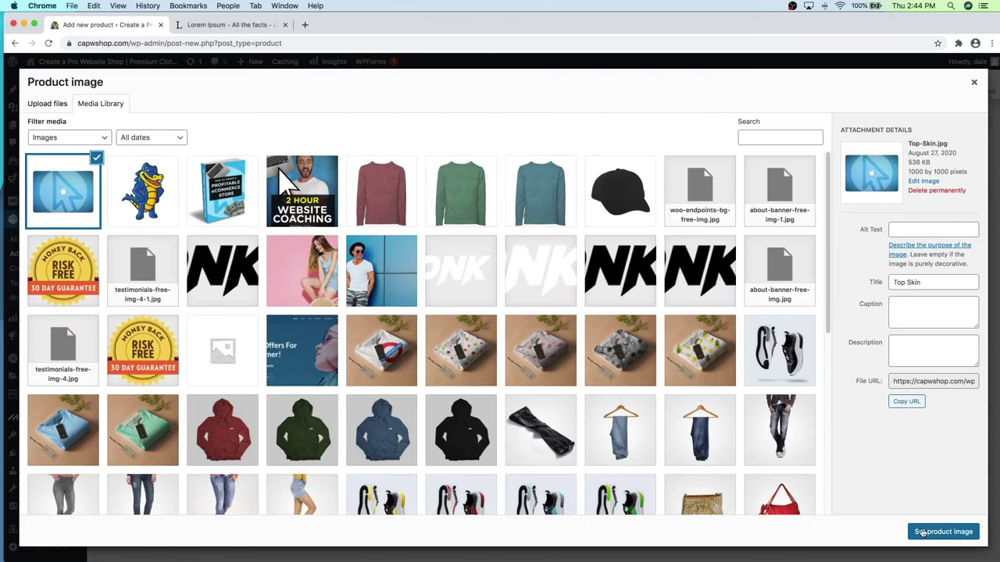
left_click(923, 532)
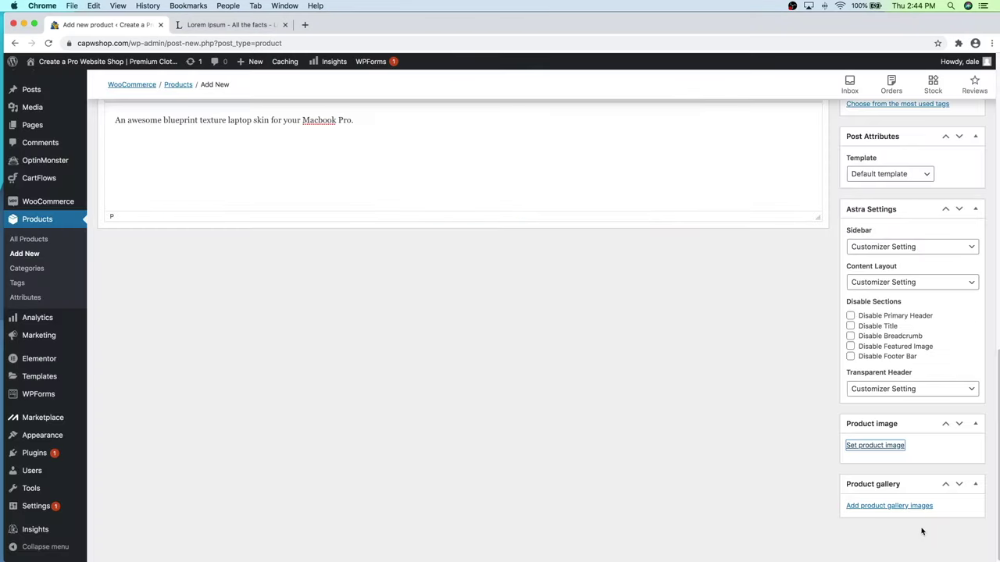
scroll(810, 391, "down", 3)
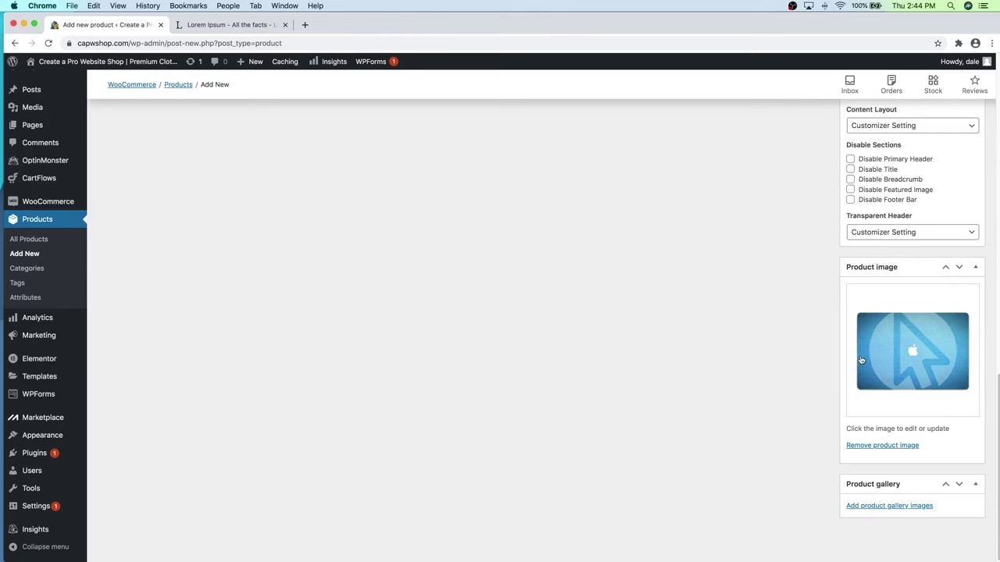
scroll(834, 358, "up", 10)
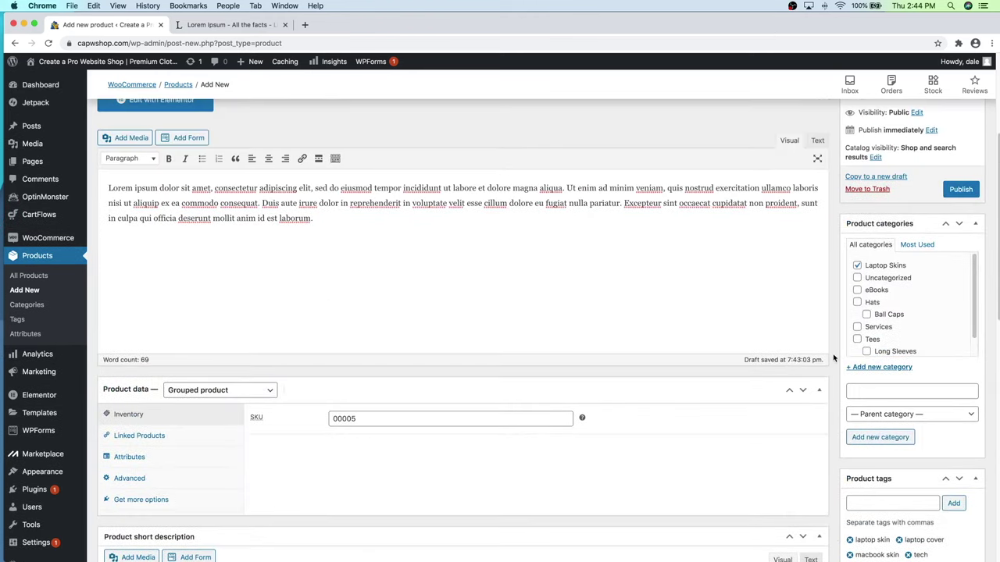
scroll(834, 358, "up", 3)
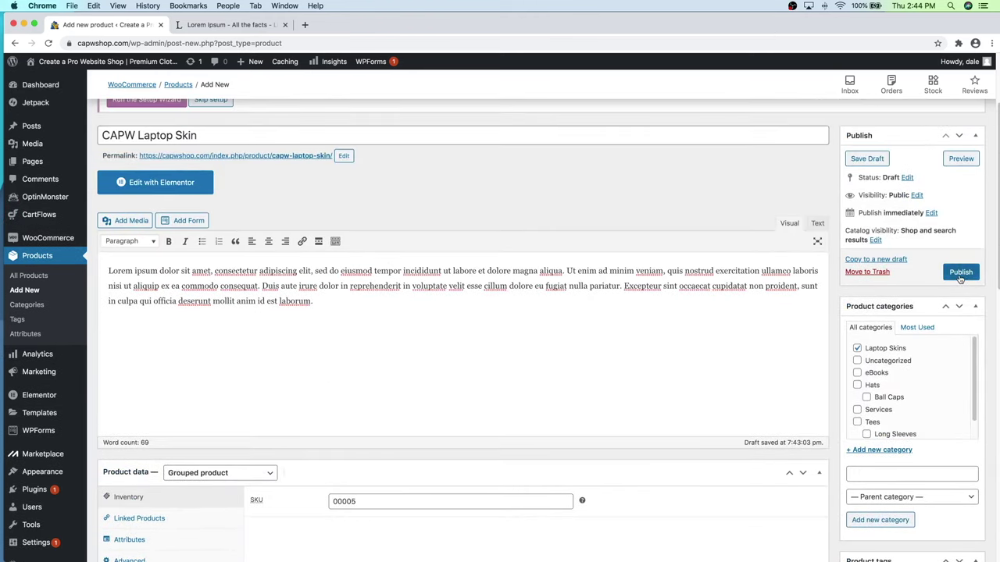
Publish CAPW Laptop Skin, then open the storefront in a new tab and view its product page
left_click(960, 274)
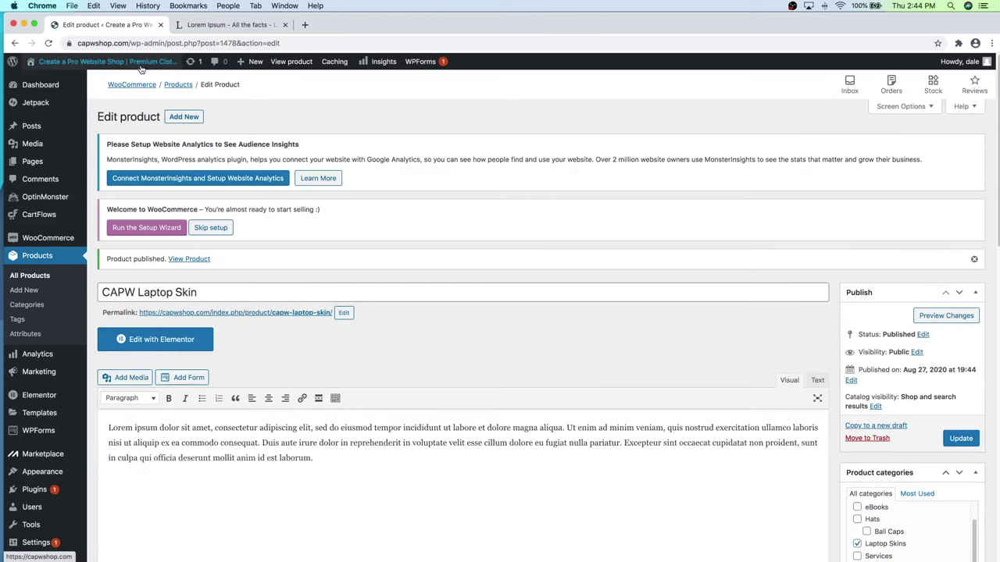
mouse_move(139, 69)
right_click(51, 93)
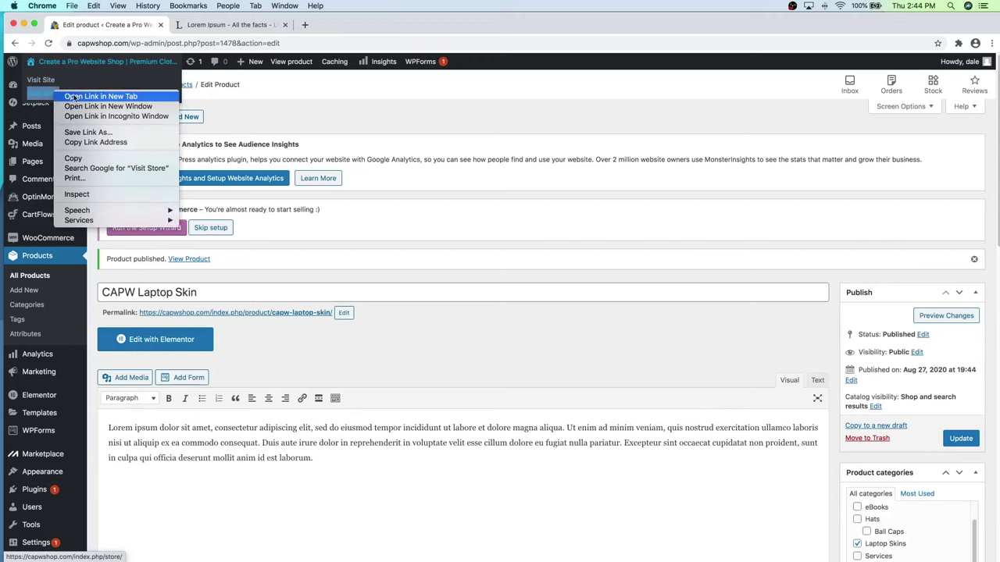
left_click(76, 96)
left_click(206, 26)
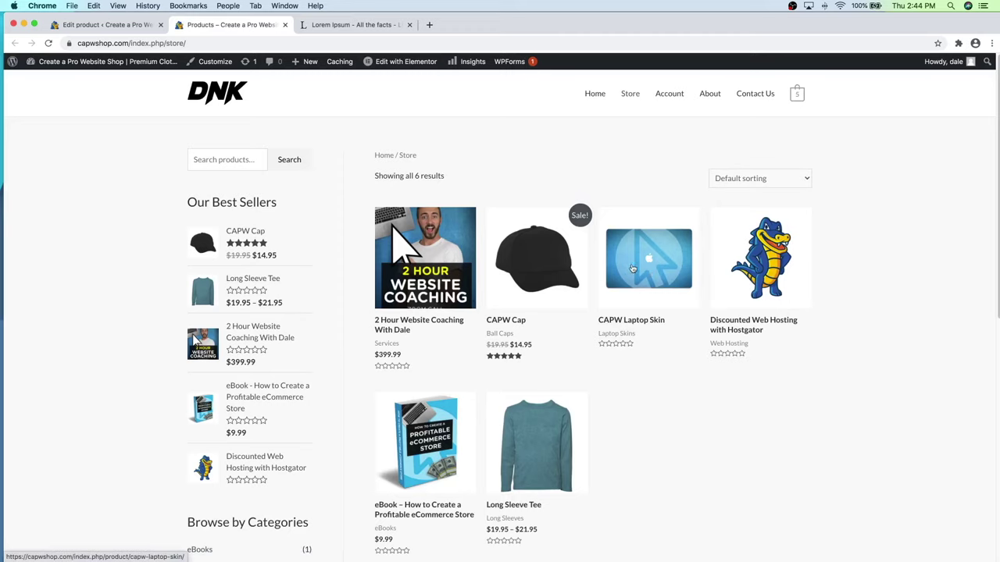
left_click(653, 280)
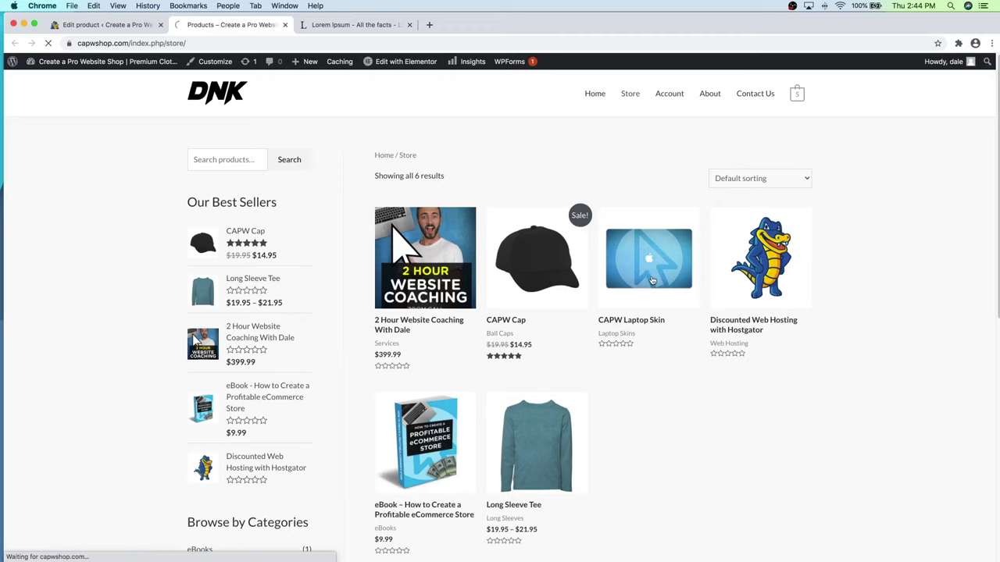
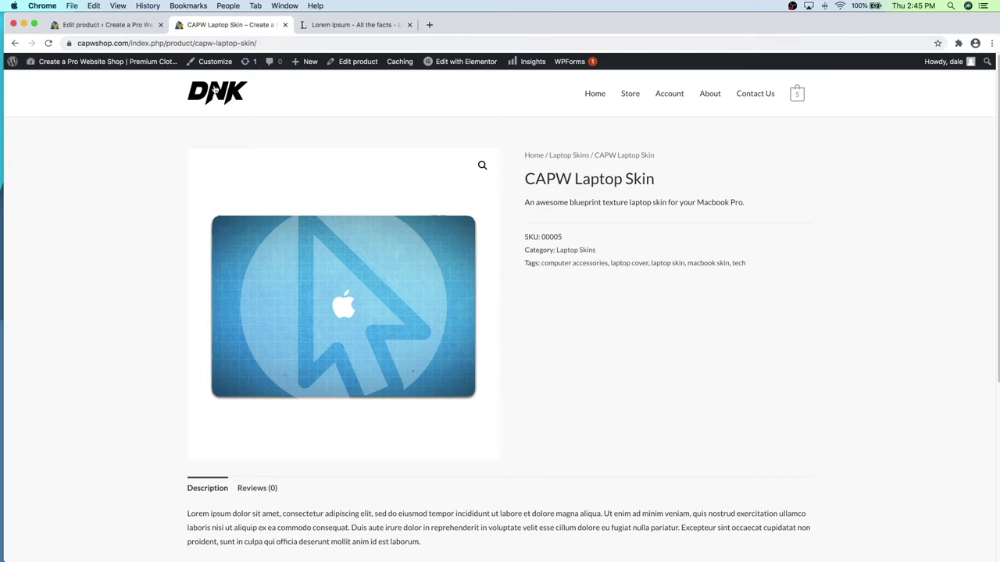
Start a new product titled 'CAPW Laptop Skin - Top Skin'
left_click(135, 26)
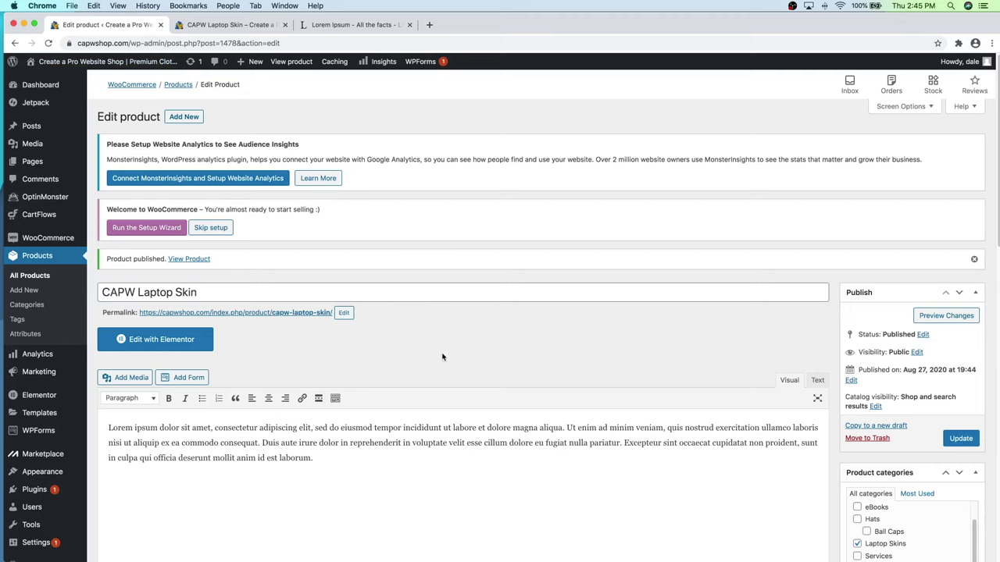
left_click(27, 292)
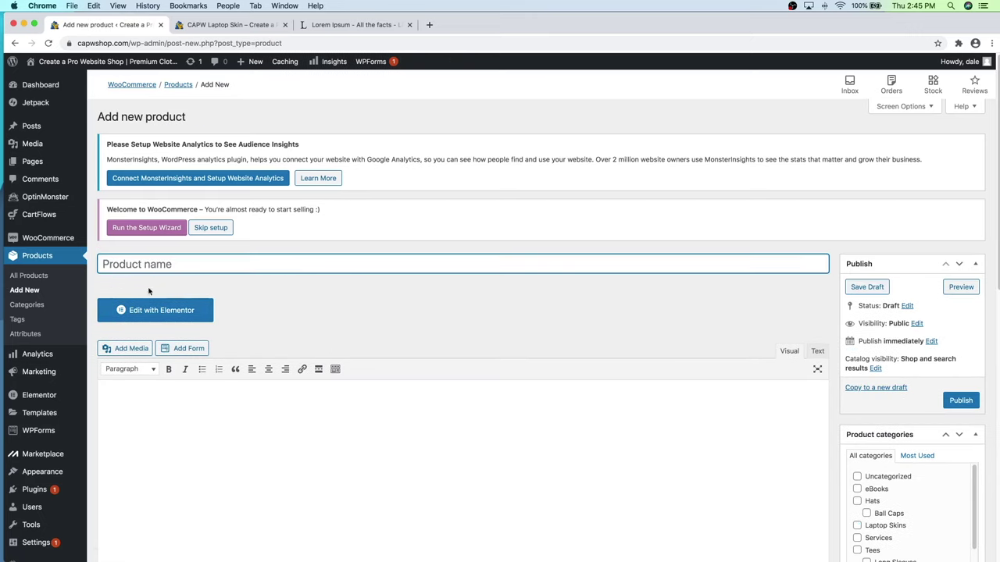
type("CAPW L")
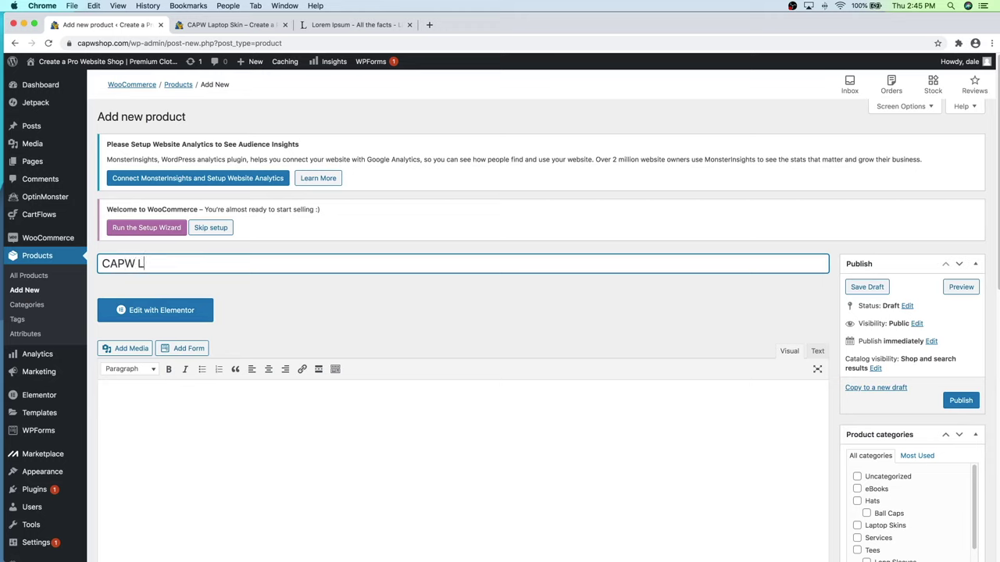
type("aptop Top K")
key("BackSpace")
type("Skin")
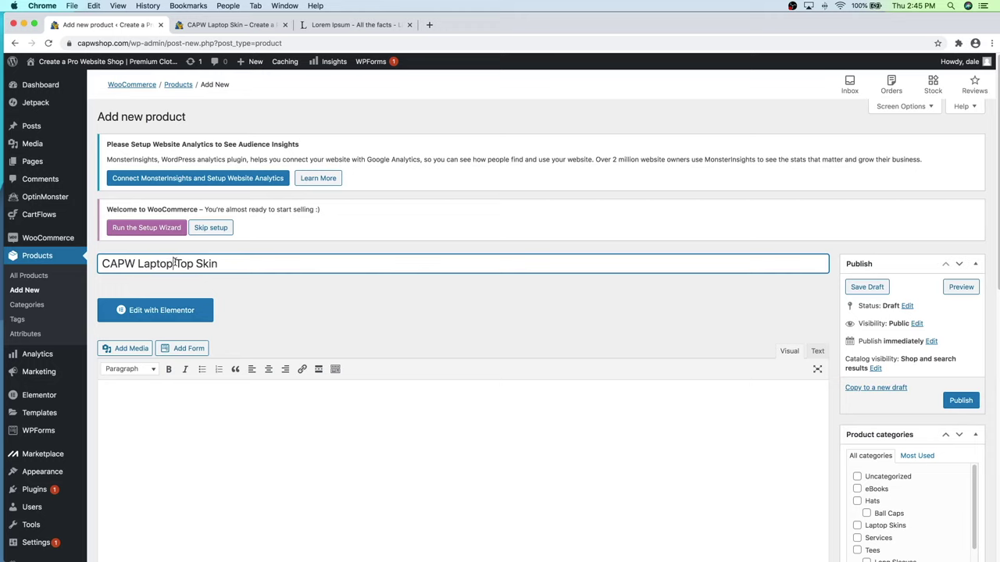
left_click(173, 263)
type("-  SKin")
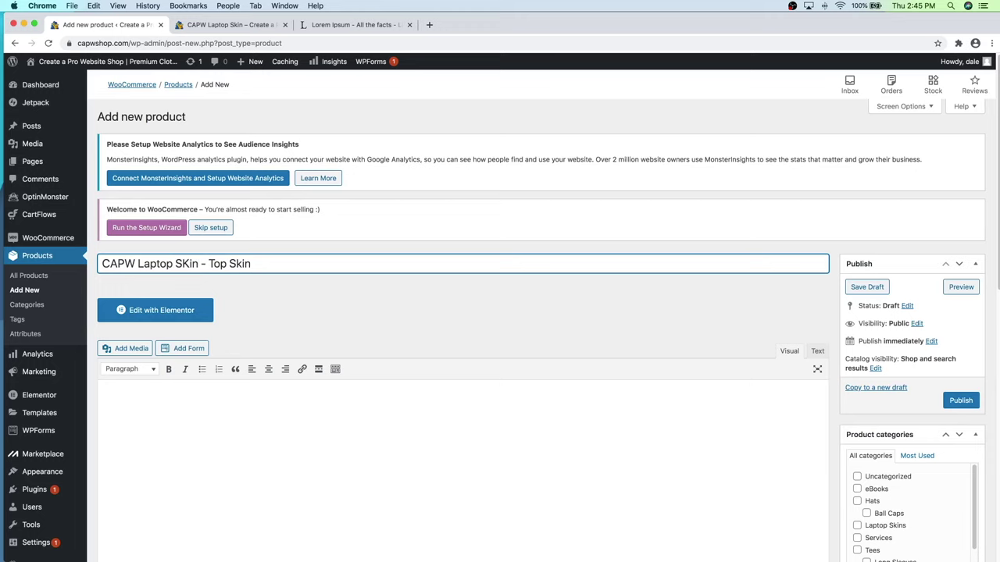
key("BackSpace")
key("BackSpace")
key("BackSpace")
type("kin")
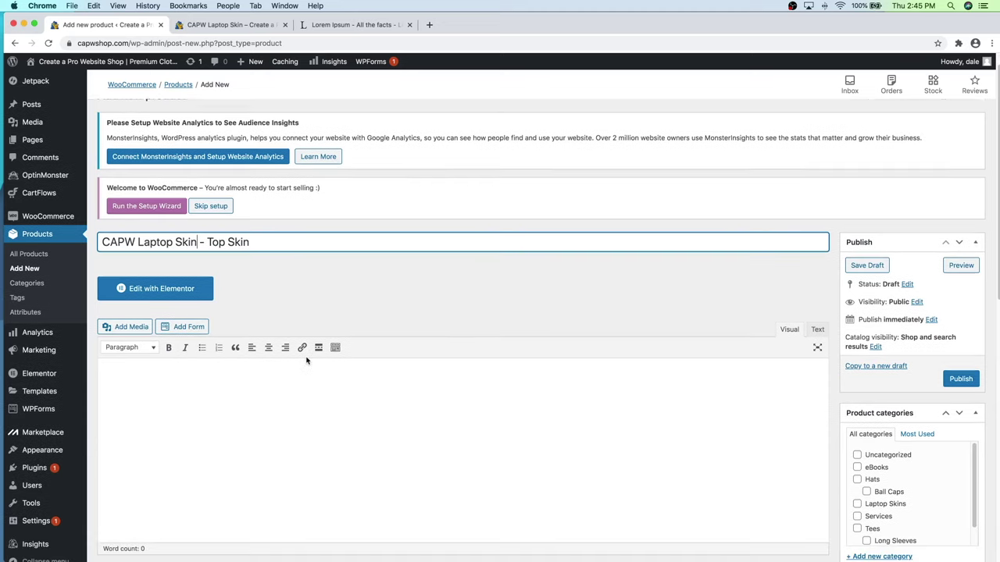
Paste Lorem ipsum text as the description and set catalog visibility to Hidden
scroll(297, 329, "down", 1)
left_click(269, 393)
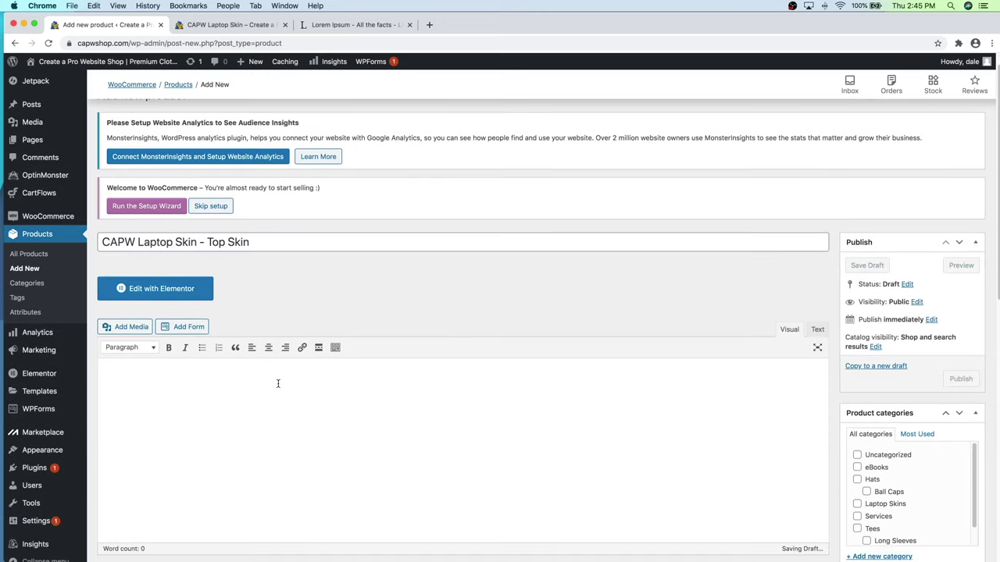
right_click(278, 384)
right_click(222, 381)
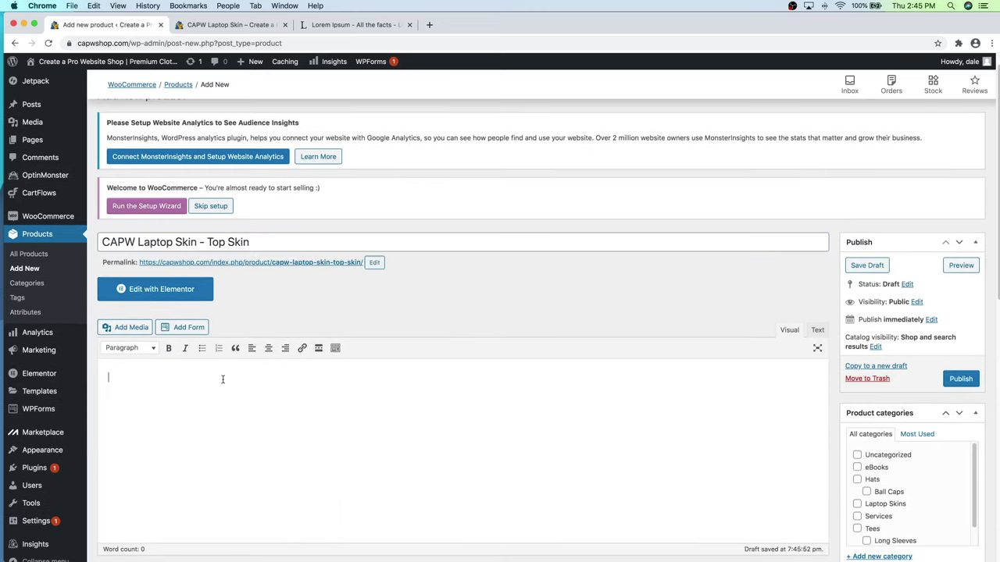
right_click(224, 383)
left_click(246, 446)
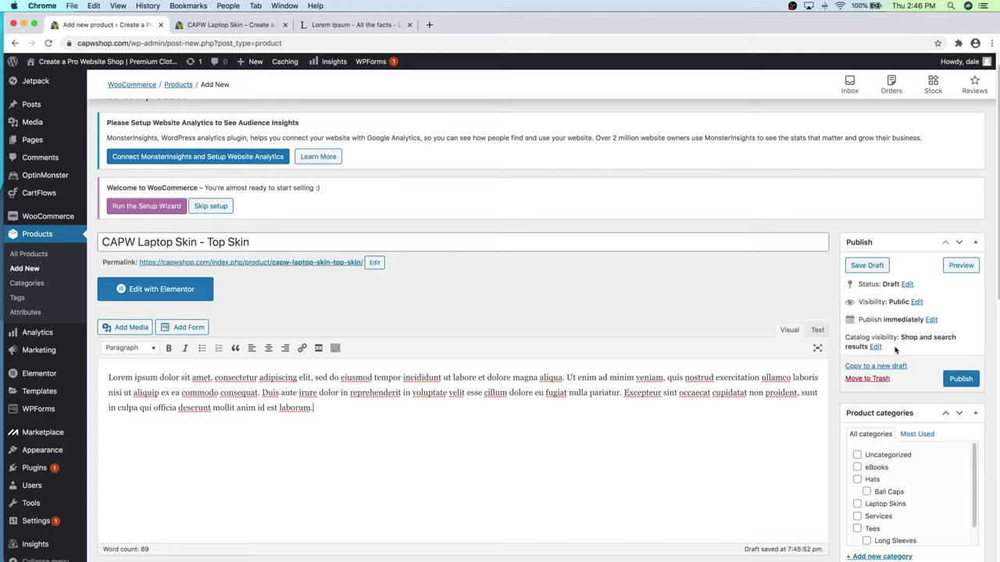
left_click(876, 347)
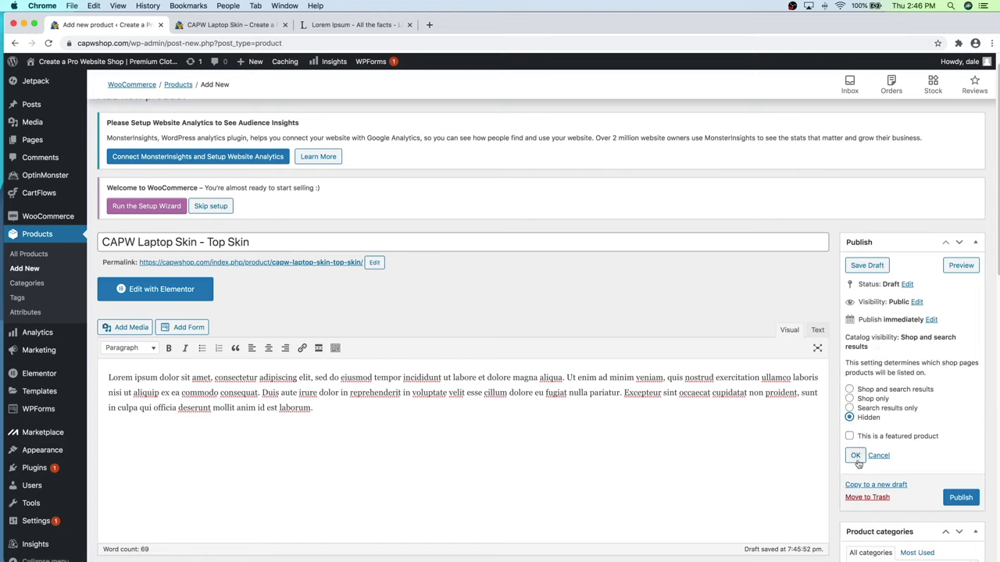
left_click(855, 456)
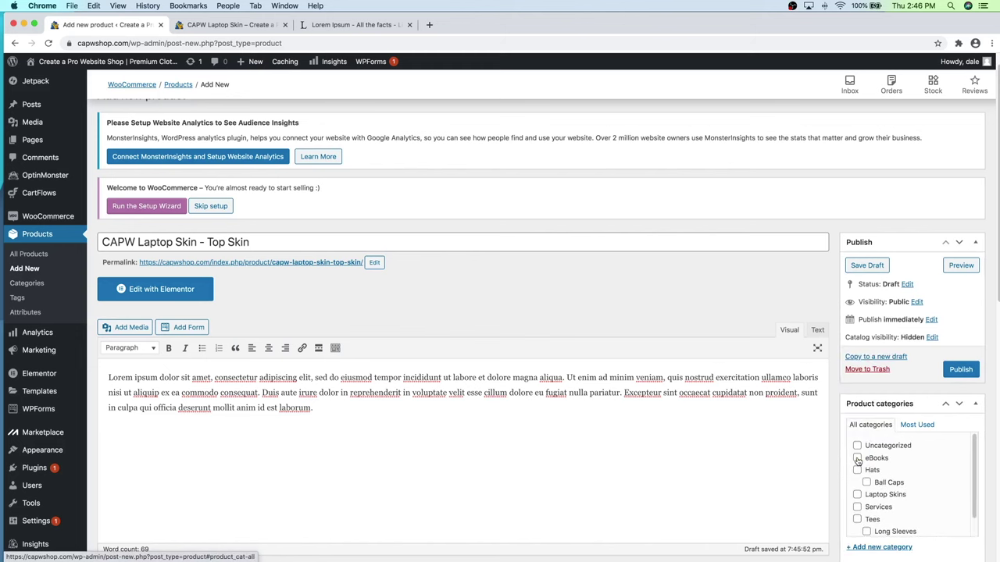
Put the product in Laptop Skins, tag it 'top skin' and 'laptop skins', and price it 10.99
scroll(817, 336, "down", 4)
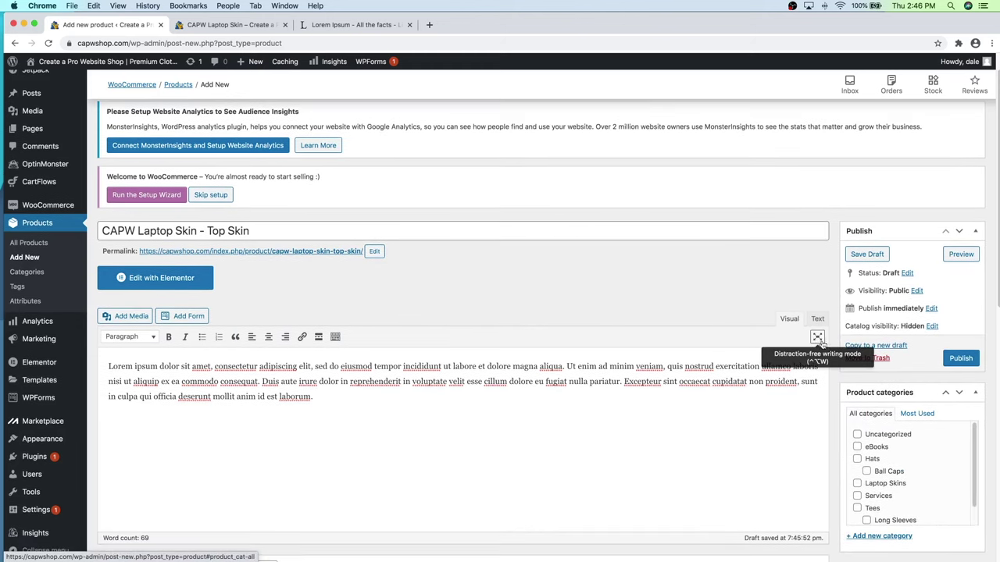
scroll(826, 356, "down", 4)
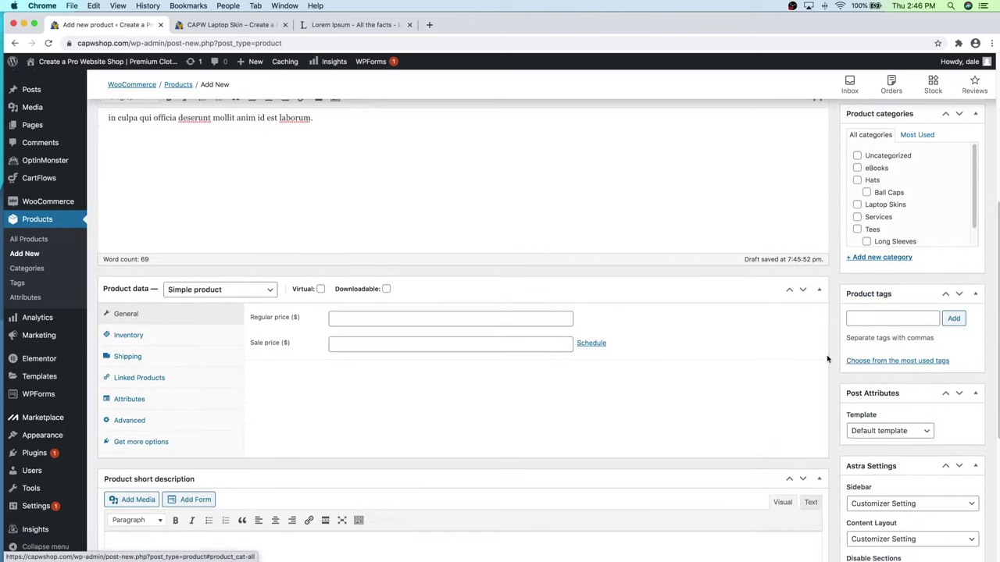
left_click(857, 204)
left_click(868, 319)
type("top")
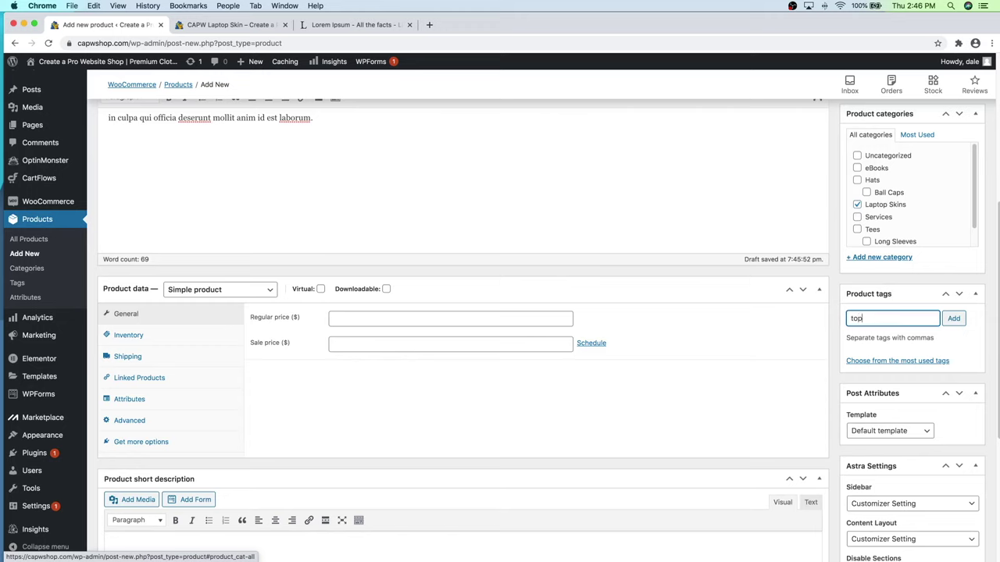
type(" skin")
key("Return")
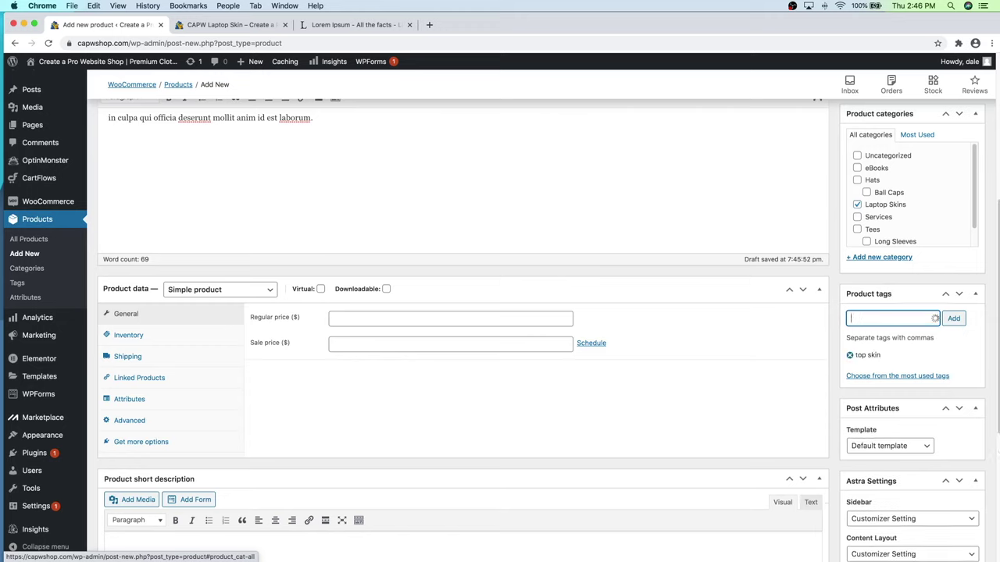
type("laptop skins")
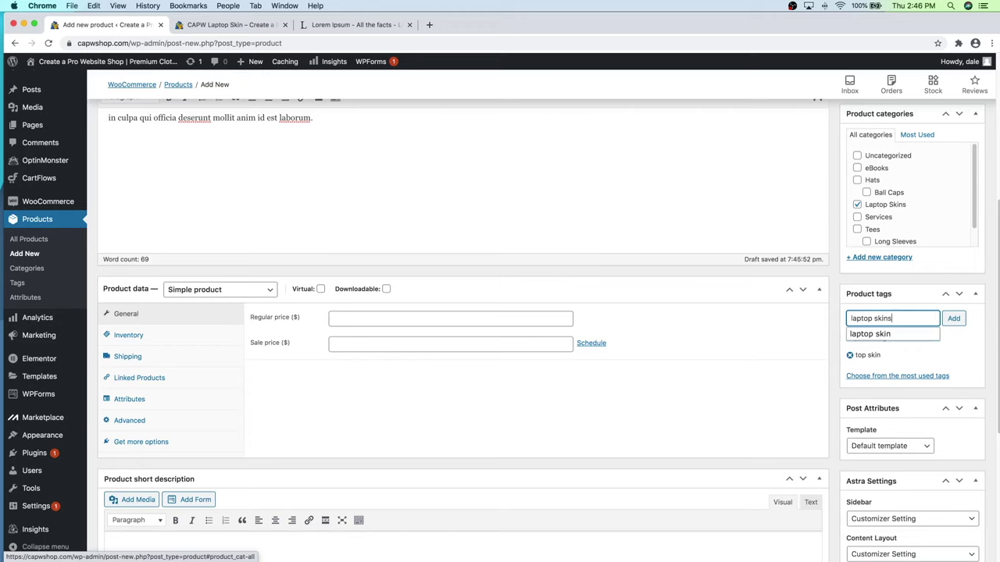
key("Return")
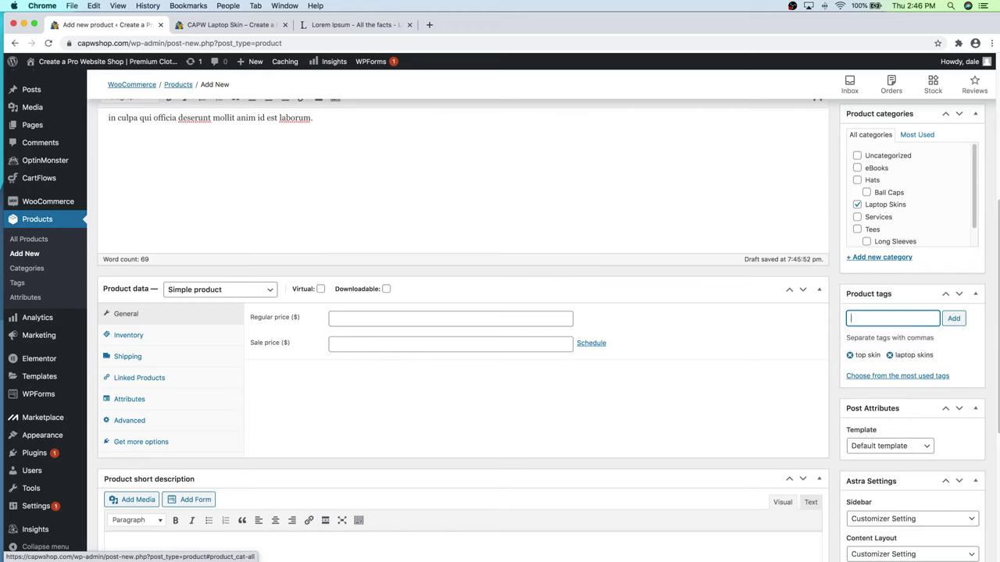
left_click(355, 315)
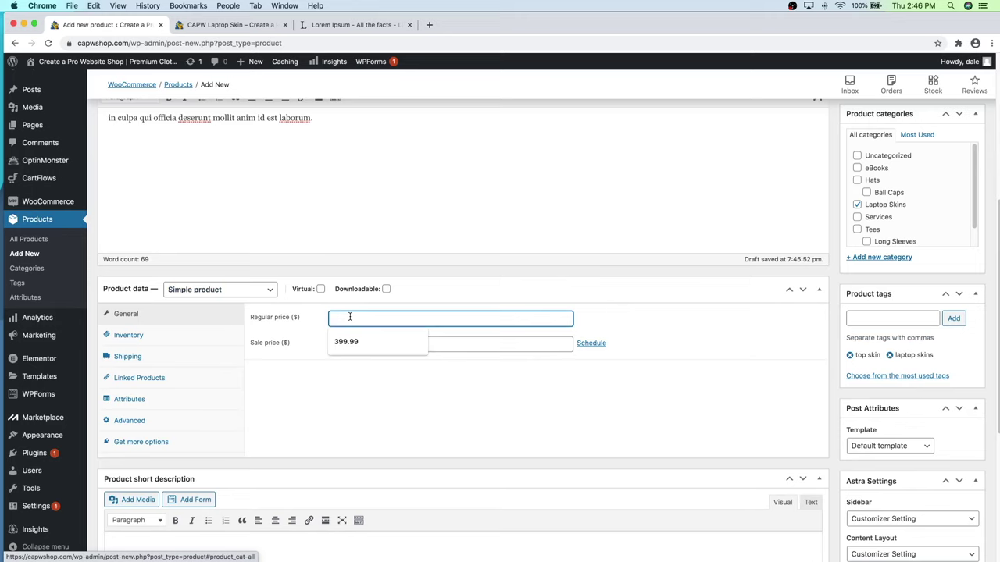
type("10.99")
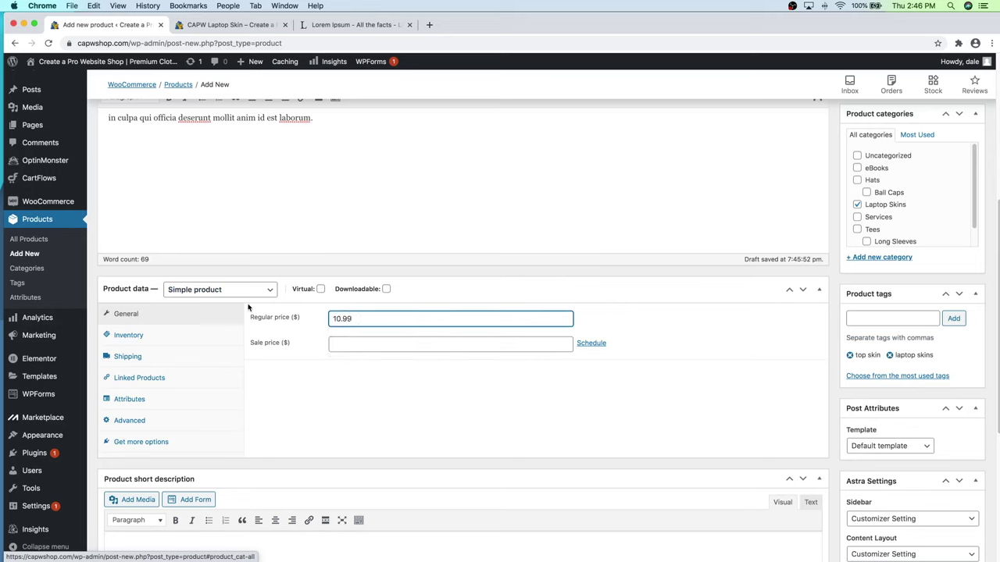
left_click(290, 373)
Set the Top Skin image as the product image and publish the product
scroll(937, 395, "down", 5)
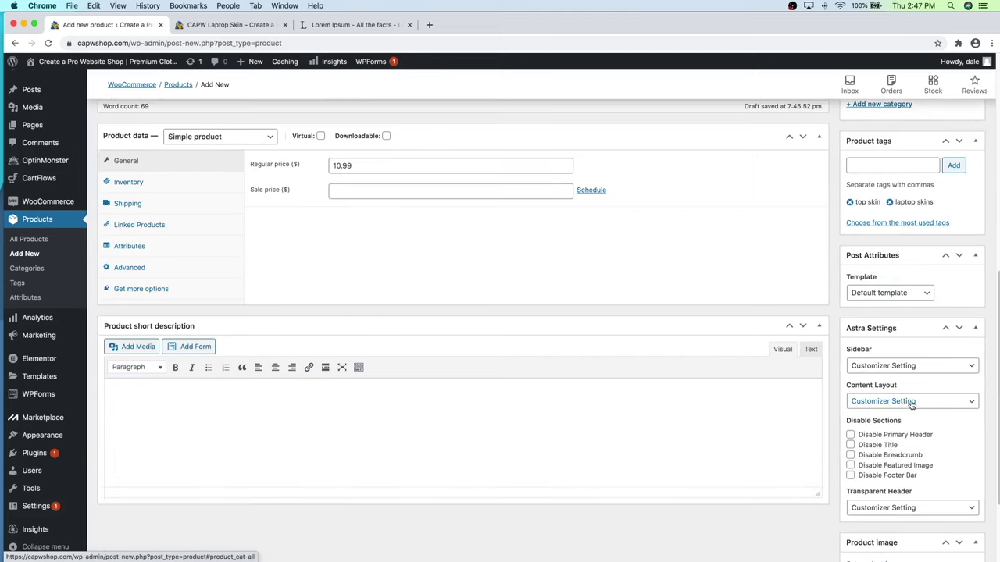
left_click(873, 457)
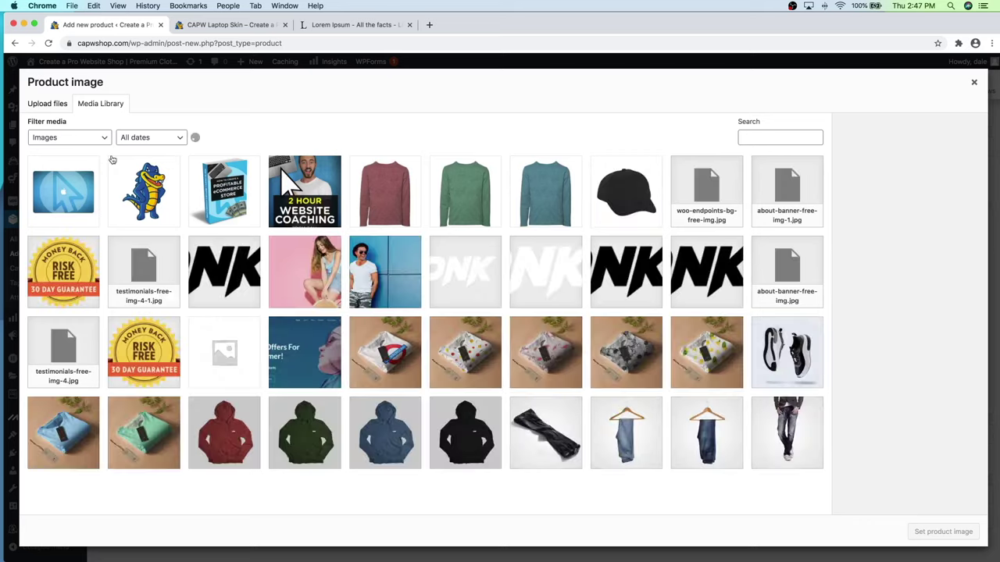
left_click(81, 189)
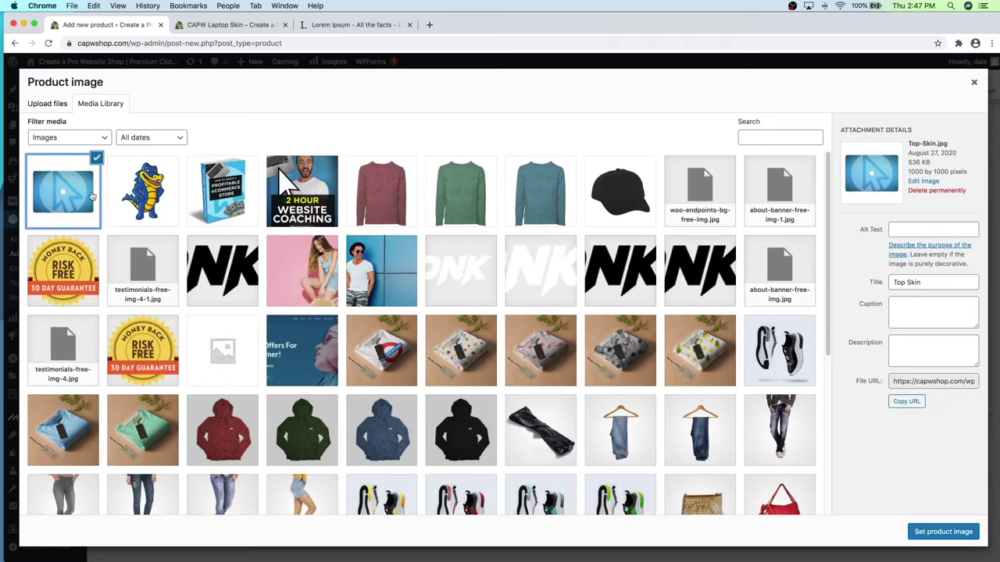
left_click(919, 533)
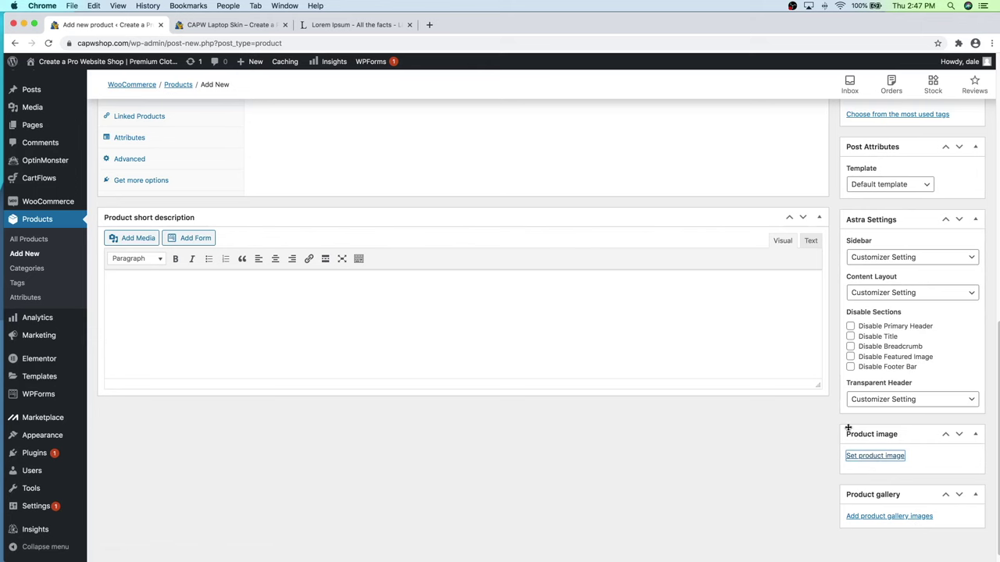
scroll(839, 418, "up", 15)
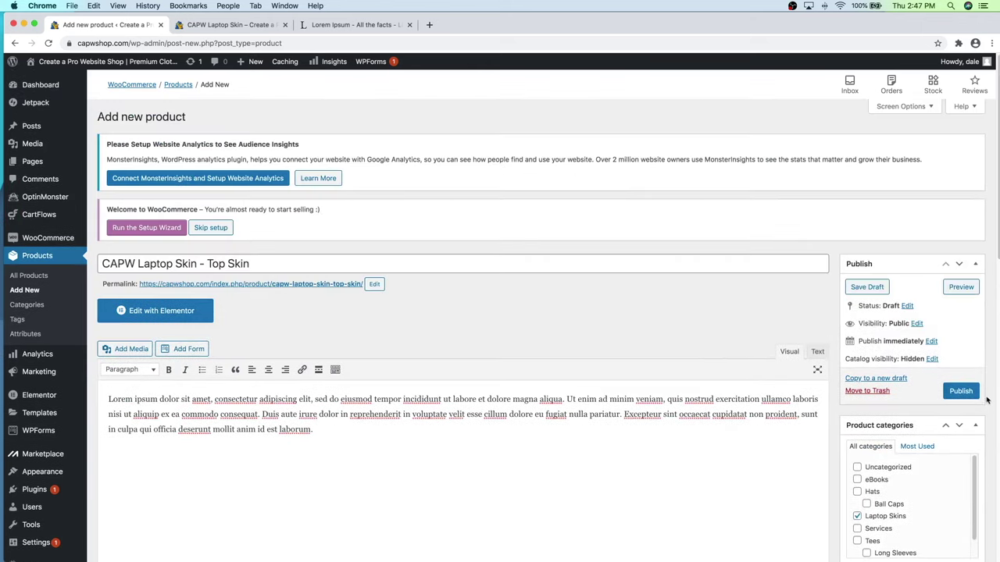
left_click(962, 391)
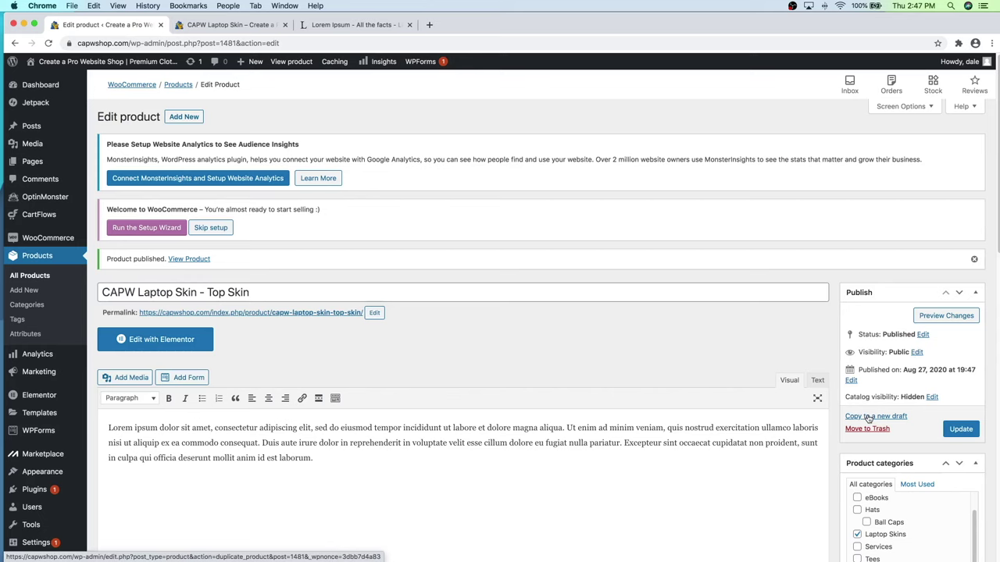
Duplicate the product as a new draft and retitle it 'CAPW Laptop Skin - Keyboard Skin'
left_click(869, 417)
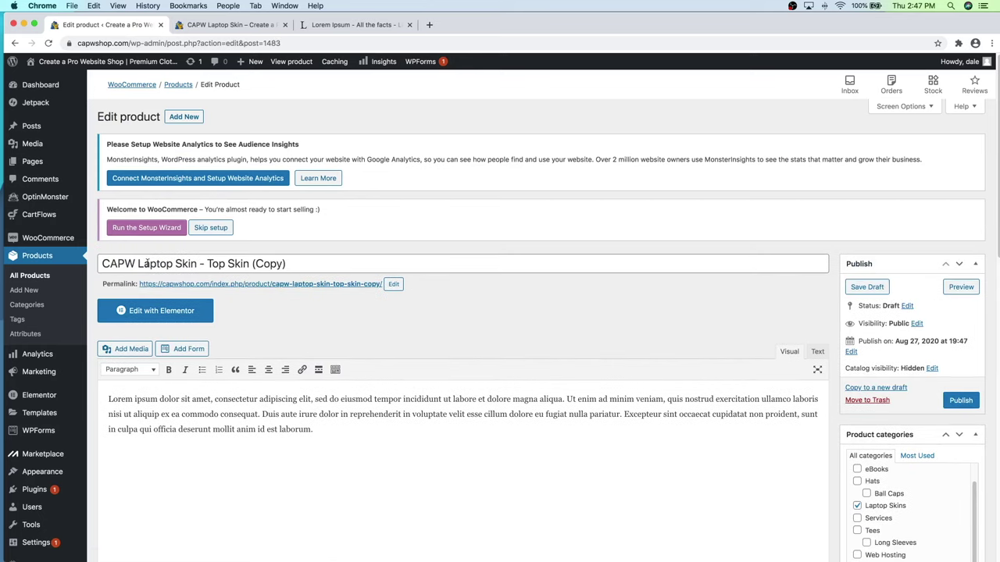
left_click(288, 264)
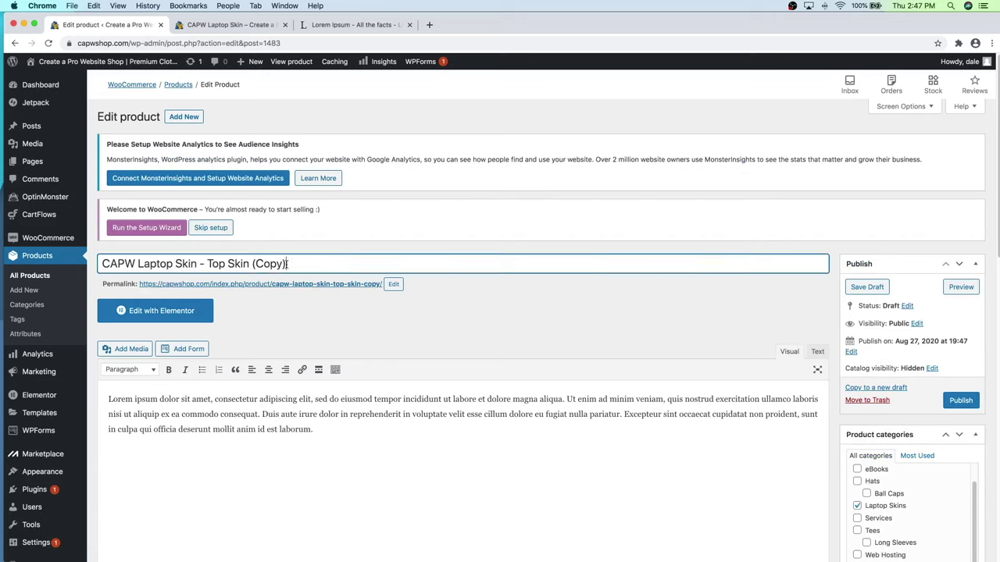
left_click_drag(292, 264, 207, 264)
type("K")
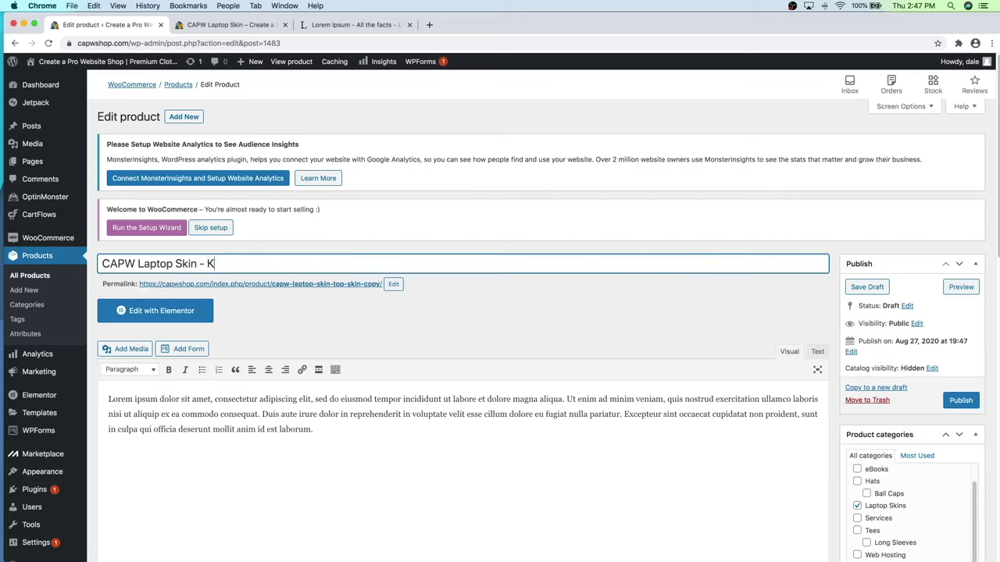
type("eyboard Skin")
Edit the regular price and add the product tag 'keyboard skin'
scroll(498, 323, "down", 6)
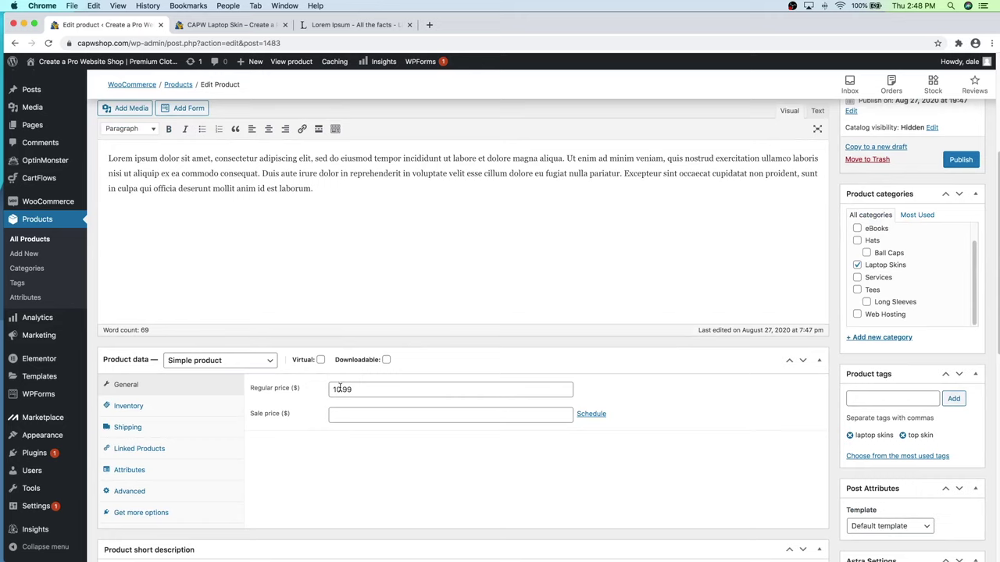
left_click(338, 388)
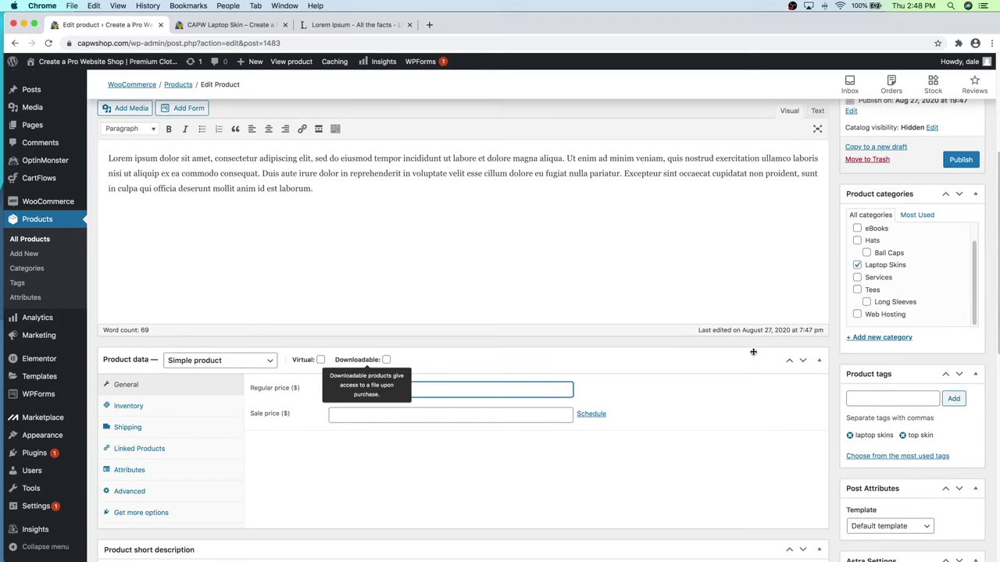
scroll(796, 400, "down", 3)
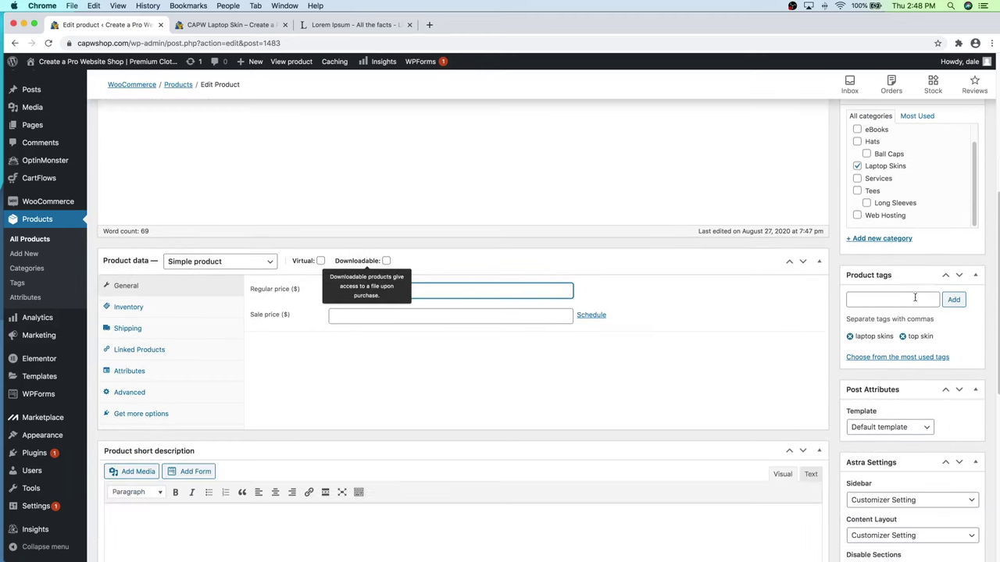
left_click(889, 300)
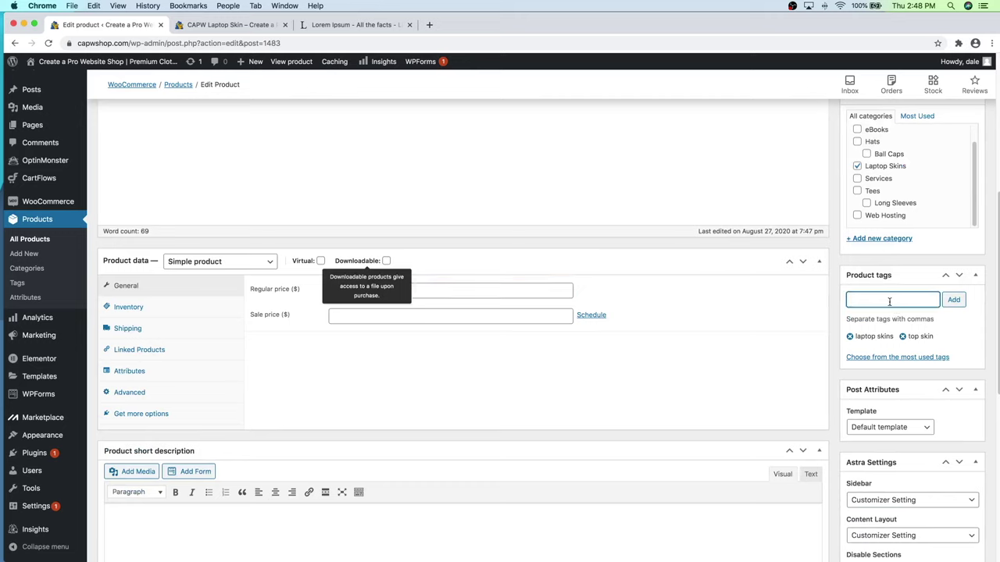
type("keyboard skin")
left_click(954, 300)
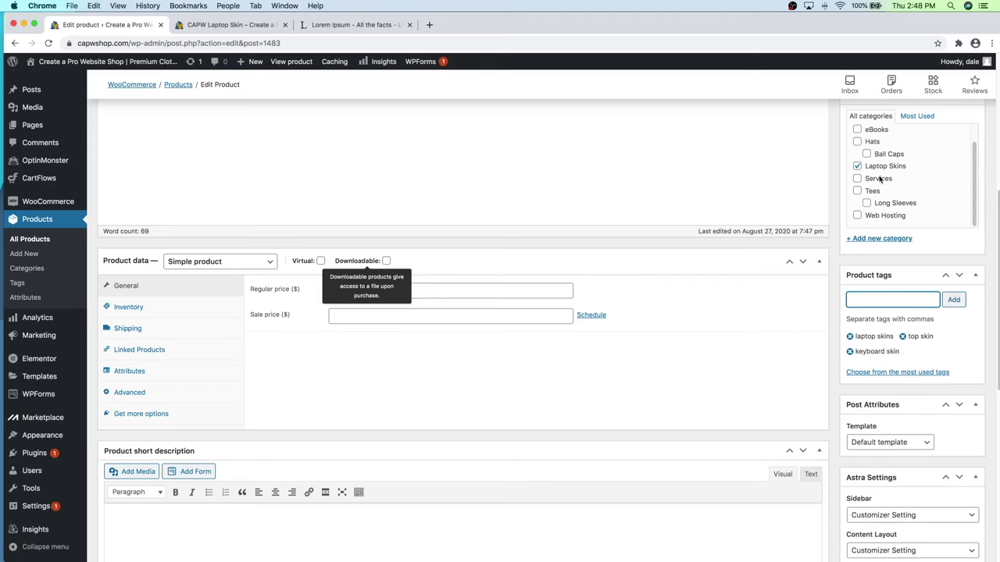
scroll(827, 317, "down", 5)
scroll(831, 336, "down", 4)
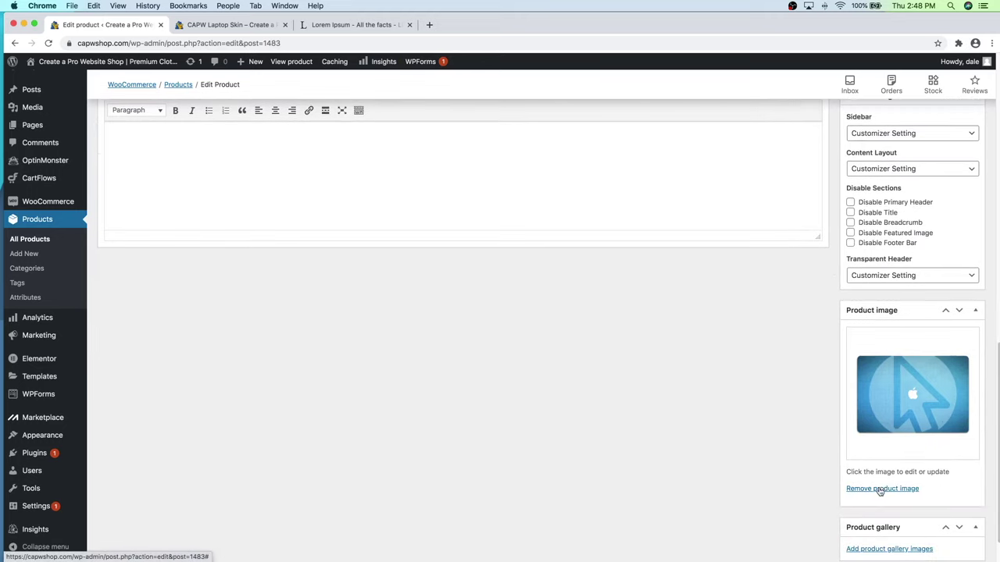
Remove the old image, upload Keyboard Skin.jpg and Bottom Skin.jpg, and use Keyboard Skin as the product image
left_click(881, 489)
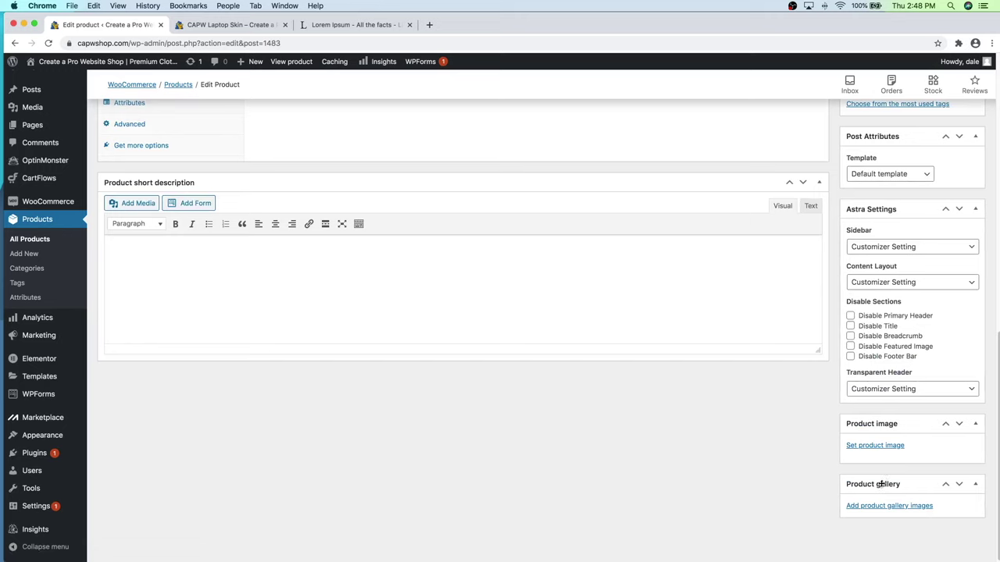
left_click(876, 446)
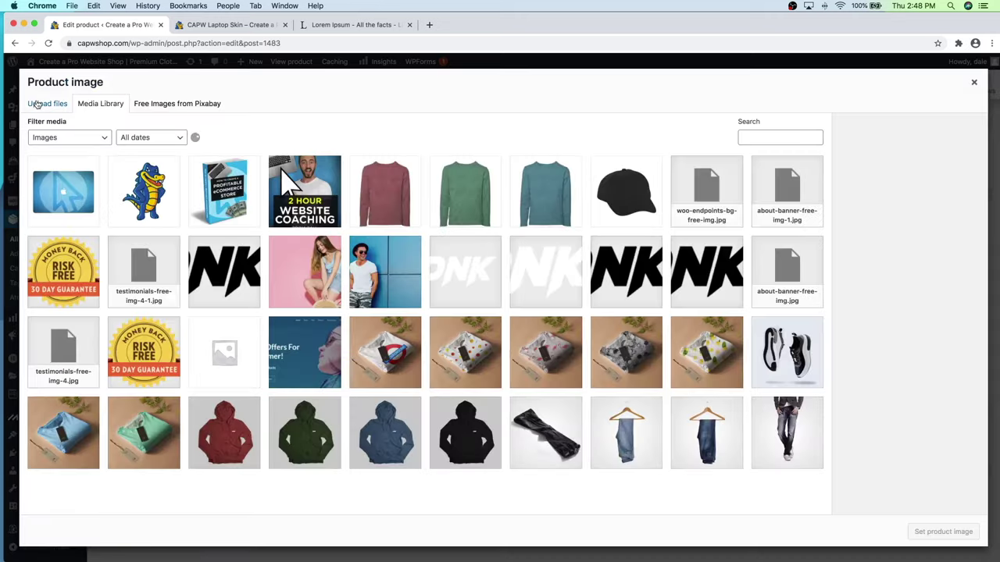
left_click(44, 105)
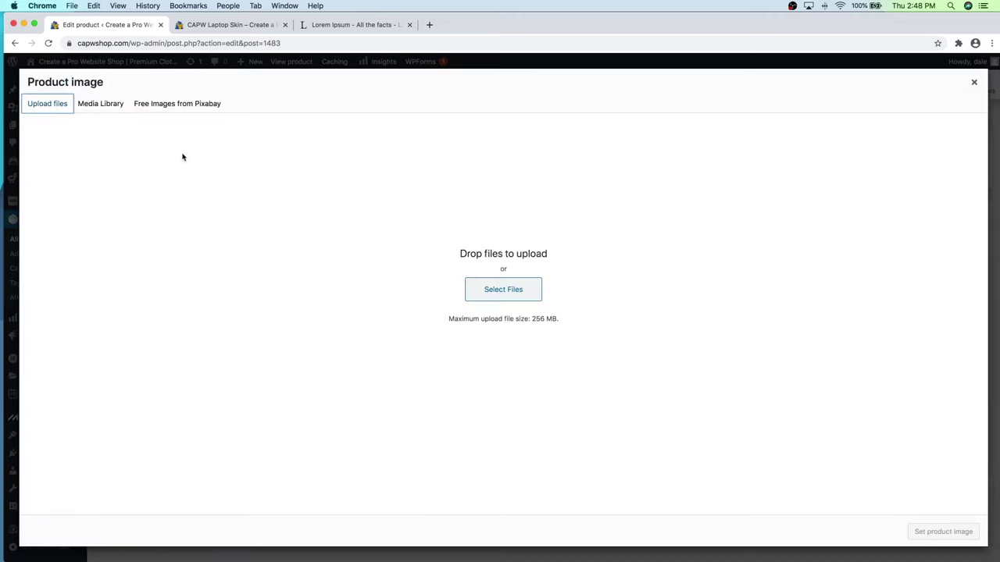
left_click(480, 294)
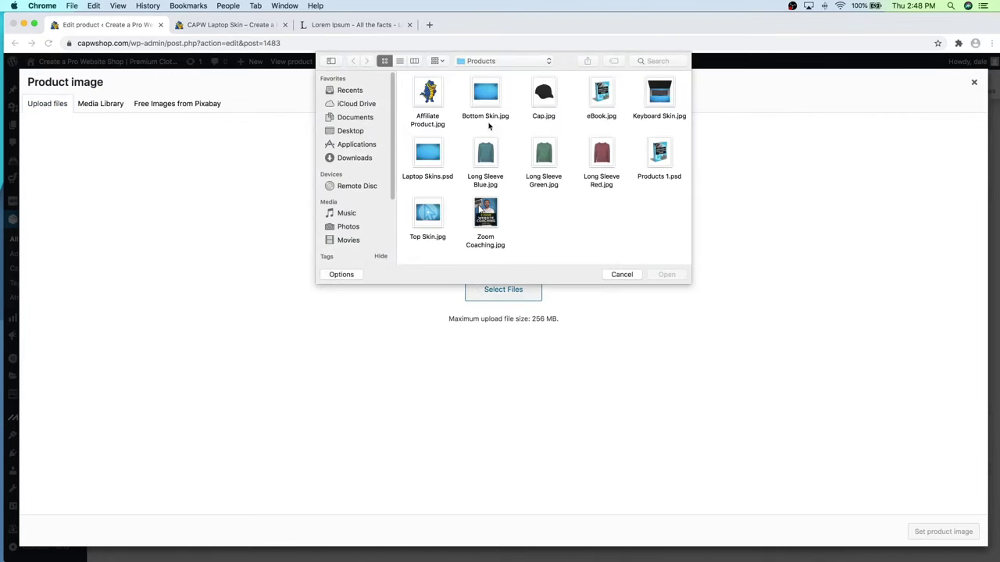
left_click(649, 104)
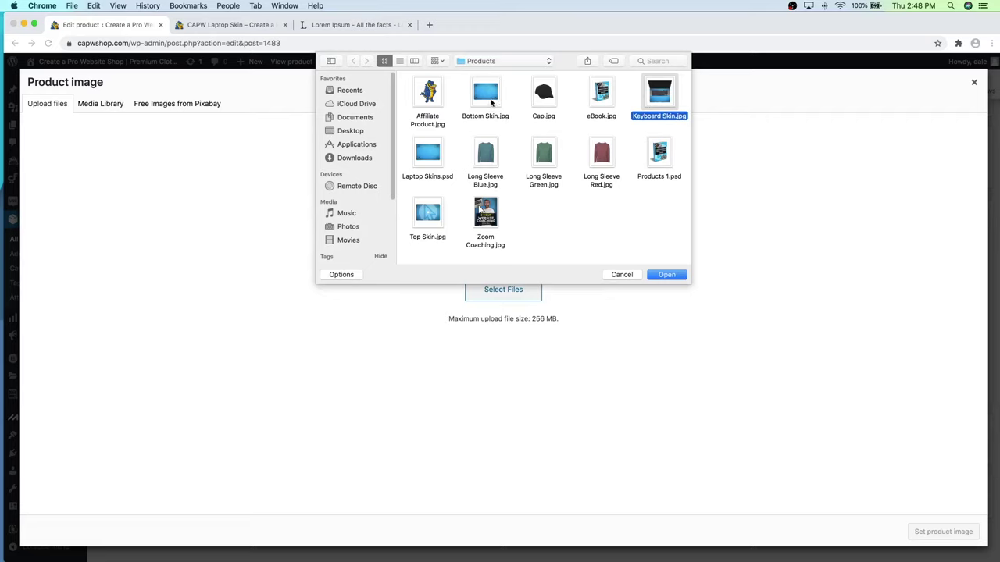
left_click(489, 102, "super")
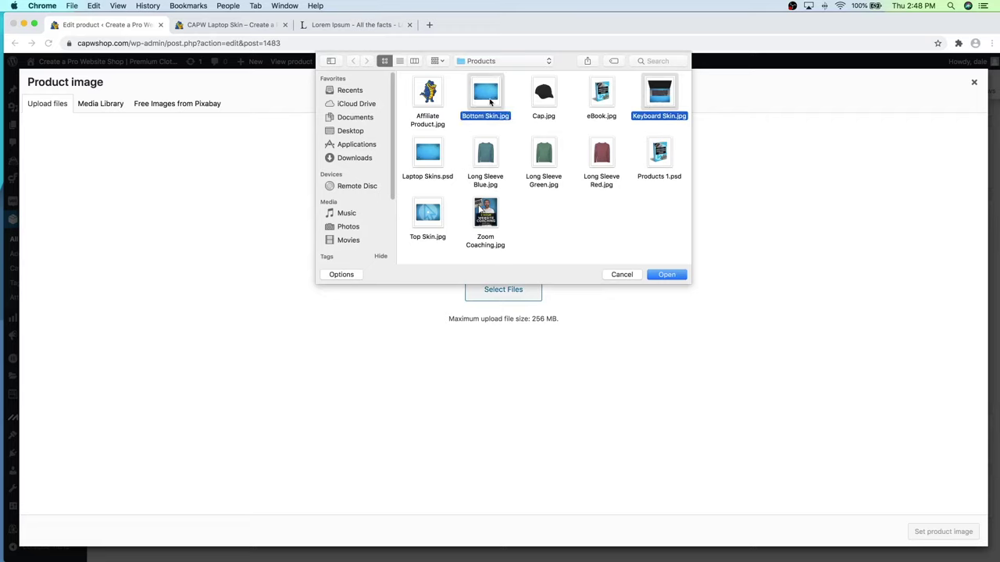
left_click(667, 275)
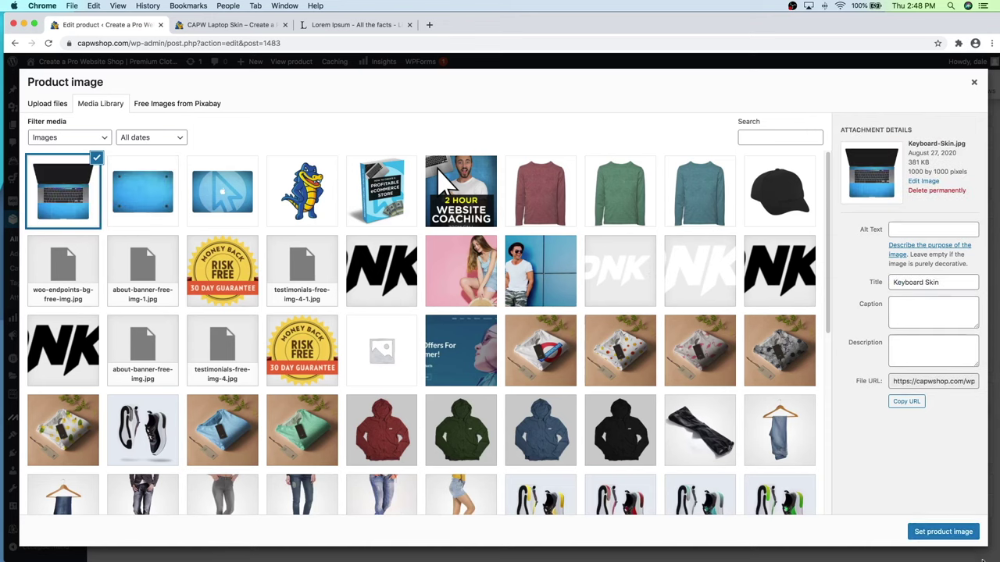
left_click(952, 534)
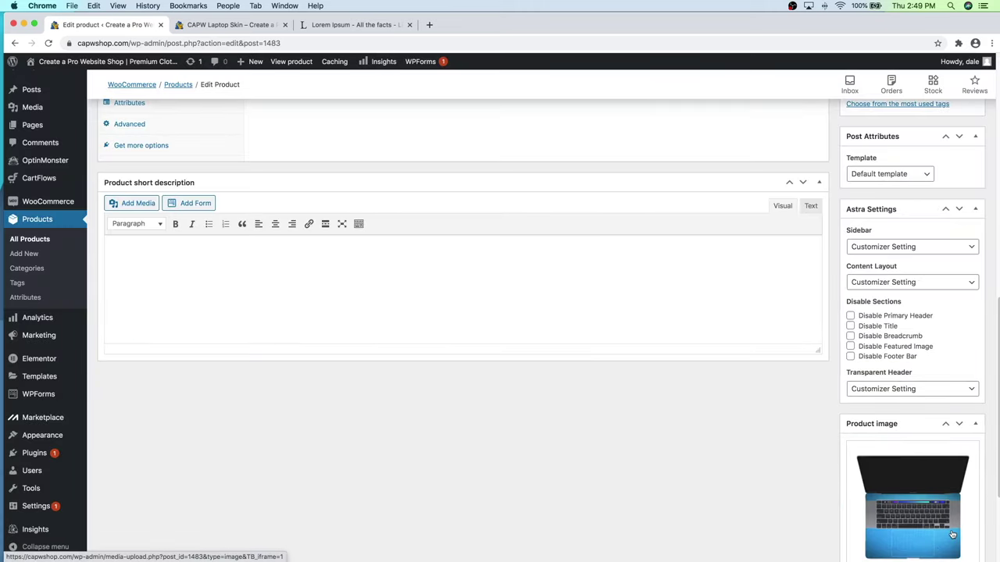
Change the slug ending to keyboard-skin, publish the product, and copy it to a new draft
scroll(761, 445, "up", 10)
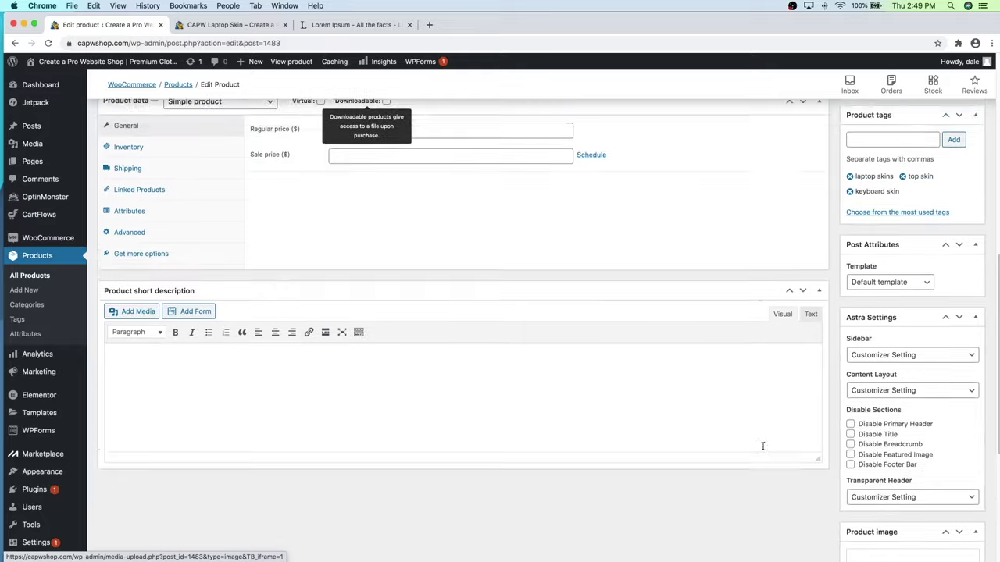
scroll(765, 447, "up", 3)
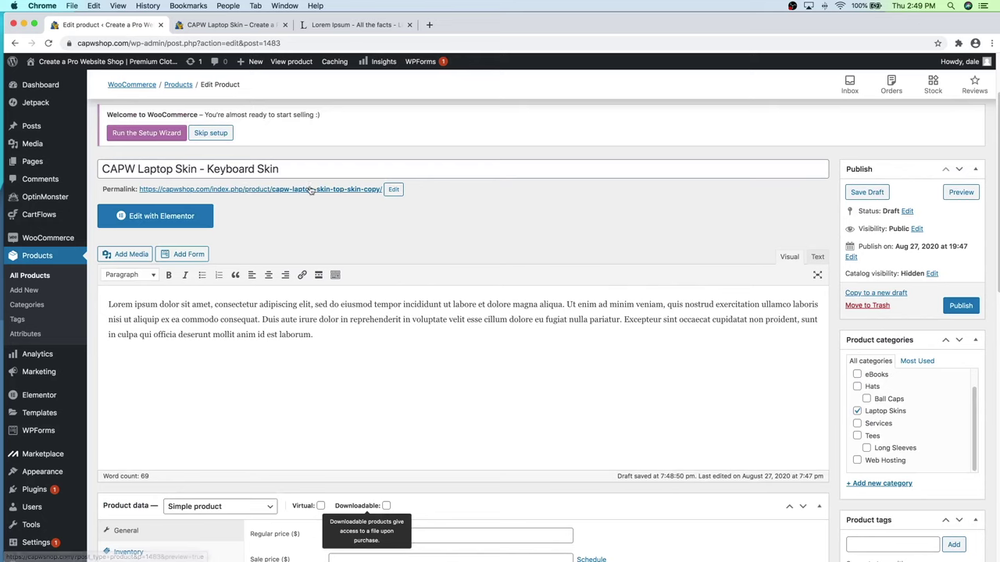
left_click(393, 189)
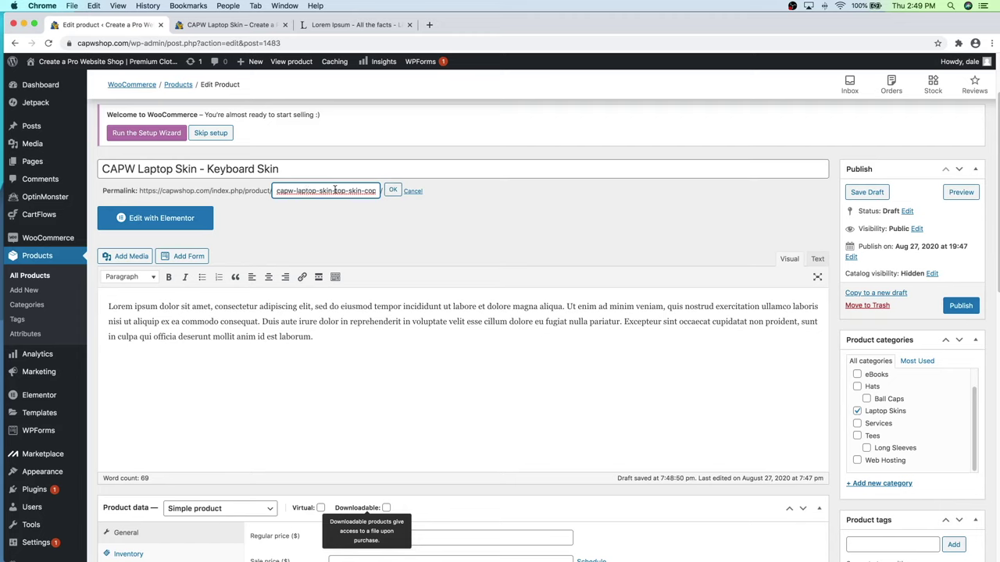
left_click_drag(339, 190, 384, 193)
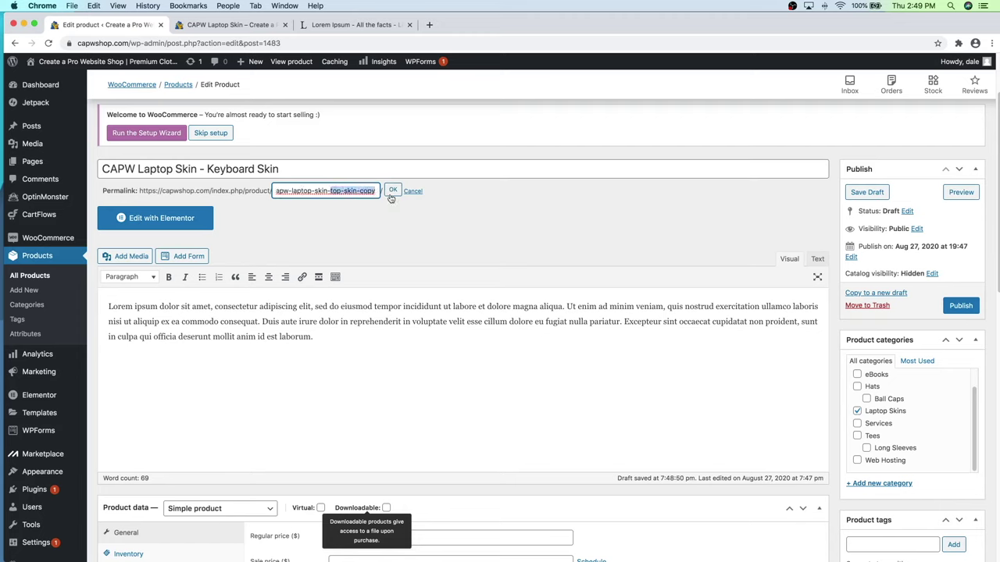
type("keyboa")
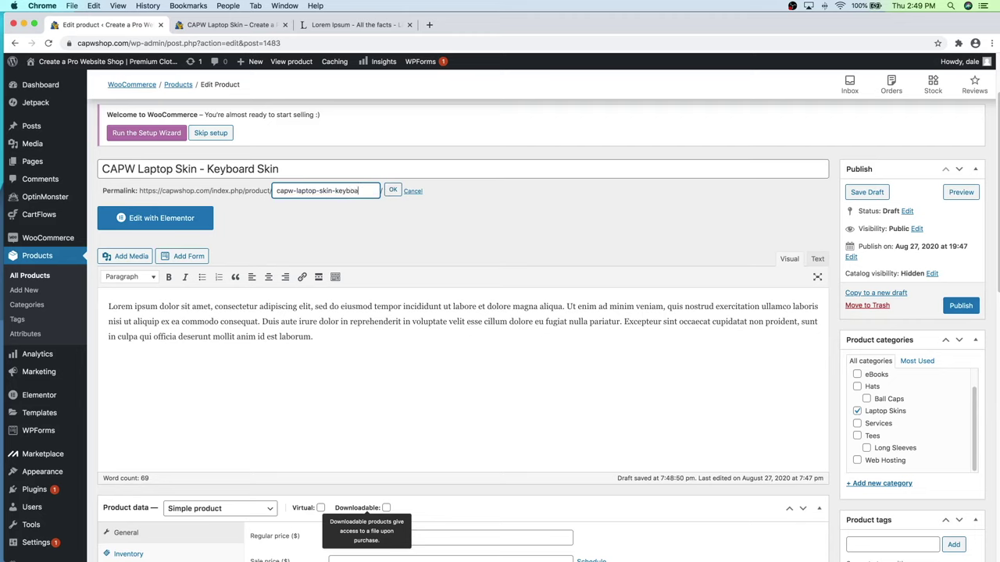
type("rd-skin")
left_click(393, 190)
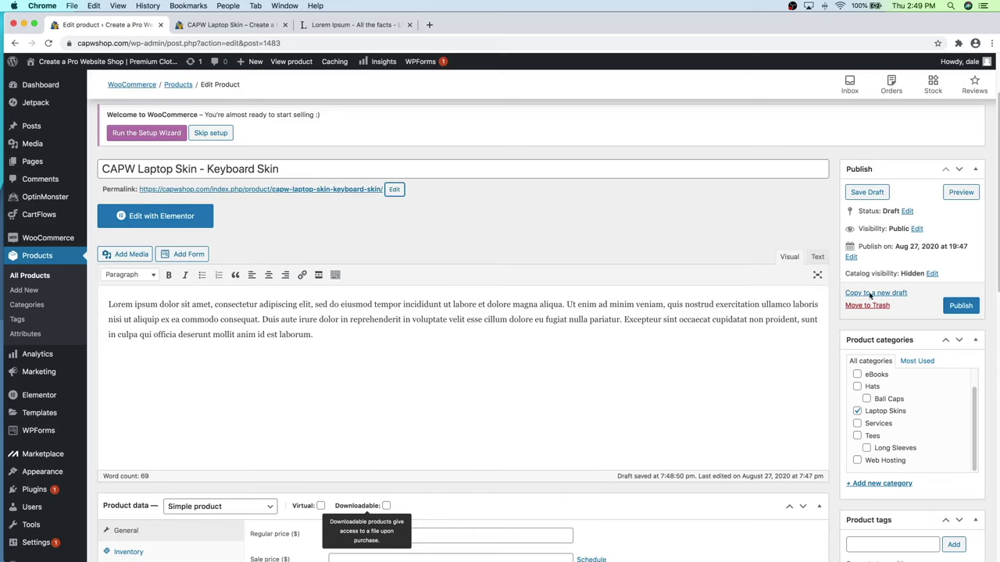
left_click(954, 306)
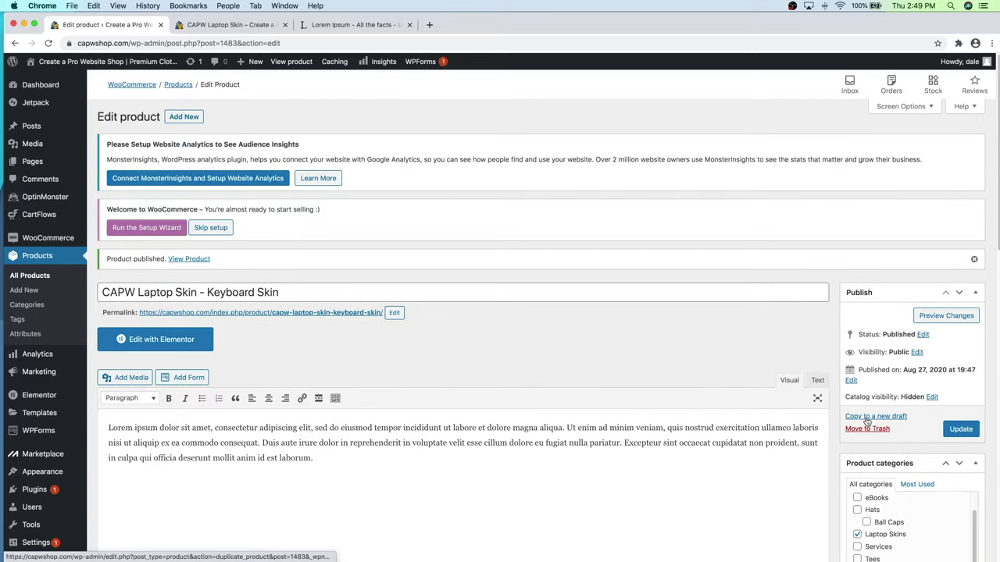
left_click(867, 420)
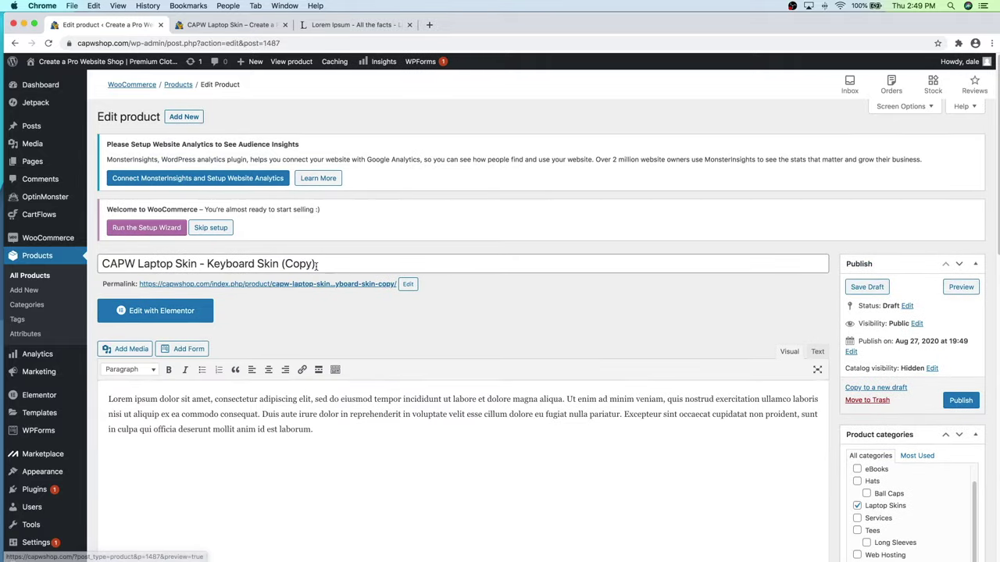
Retitle the copy 'CAPW Laptop Skin - Bottom Skin' and set its regular price to 10.99
left_click(322, 264)
left_click_drag(322, 264, 204, 264)
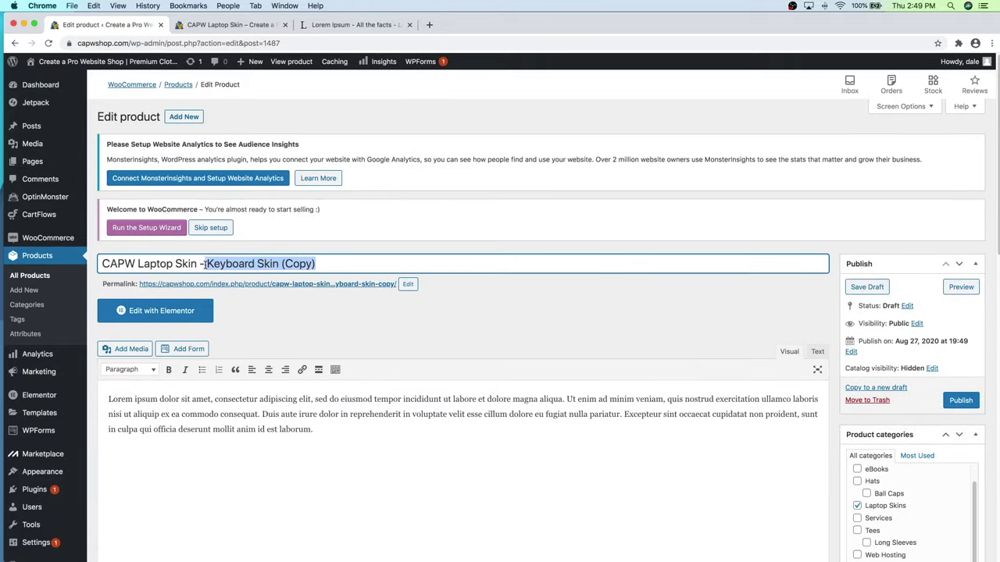
type("Bottom Skin")
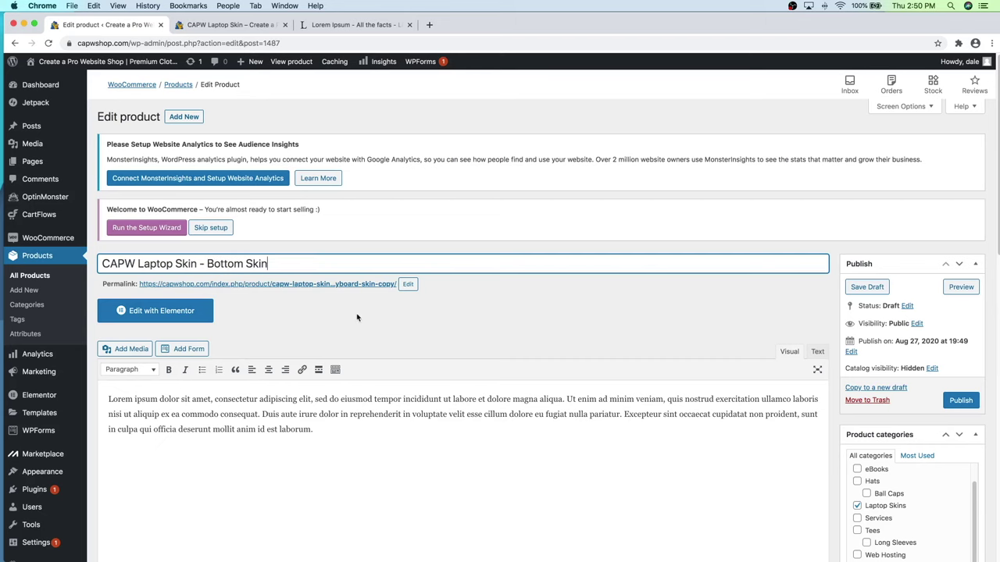
scroll(592, 317, "down", 5)
scroll(685, 353, "down", 8)
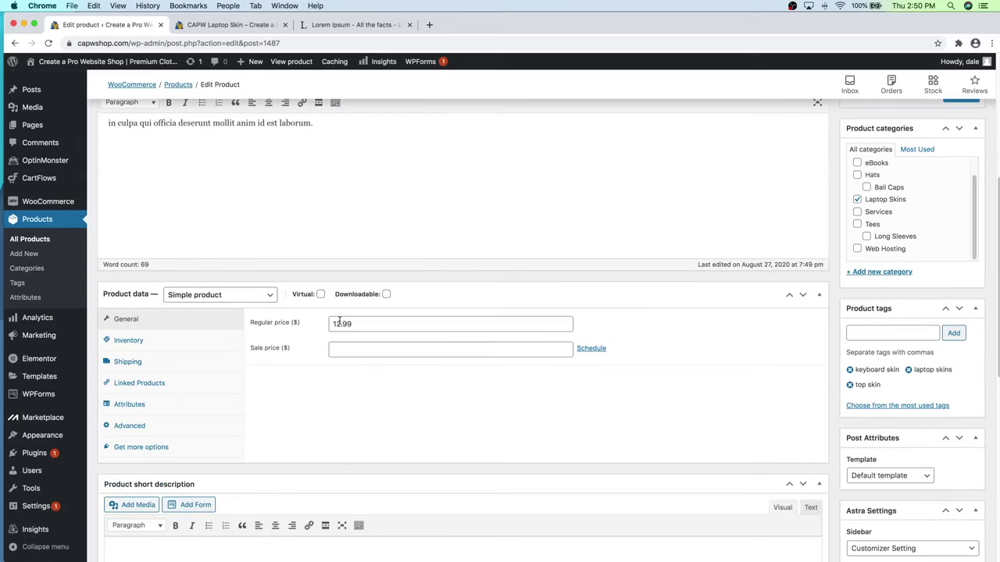
left_click(336, 323)
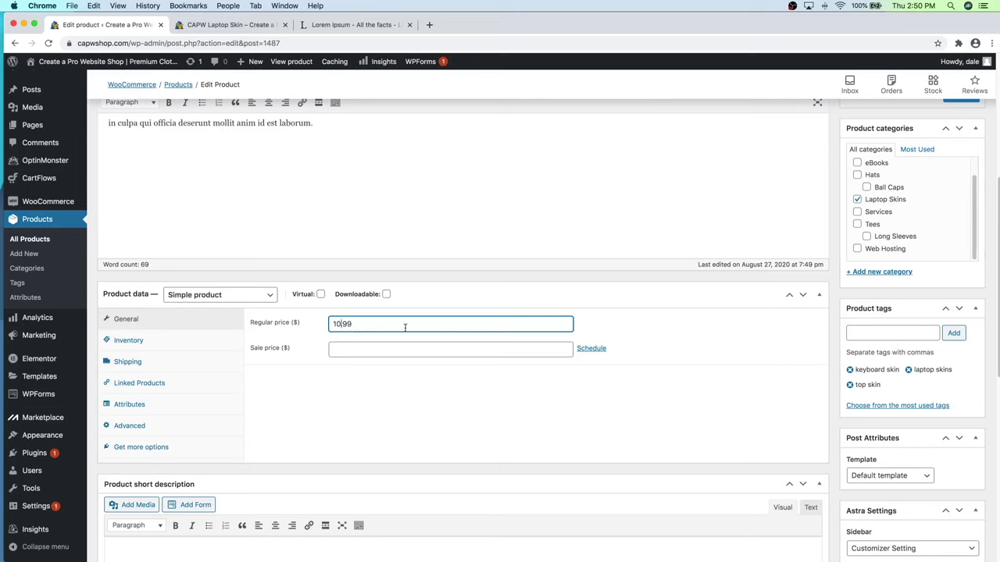
Add the product tag 'bottom skin' and remove the copied Keyboard Skin image
left_click(917, 334)
type("bott")
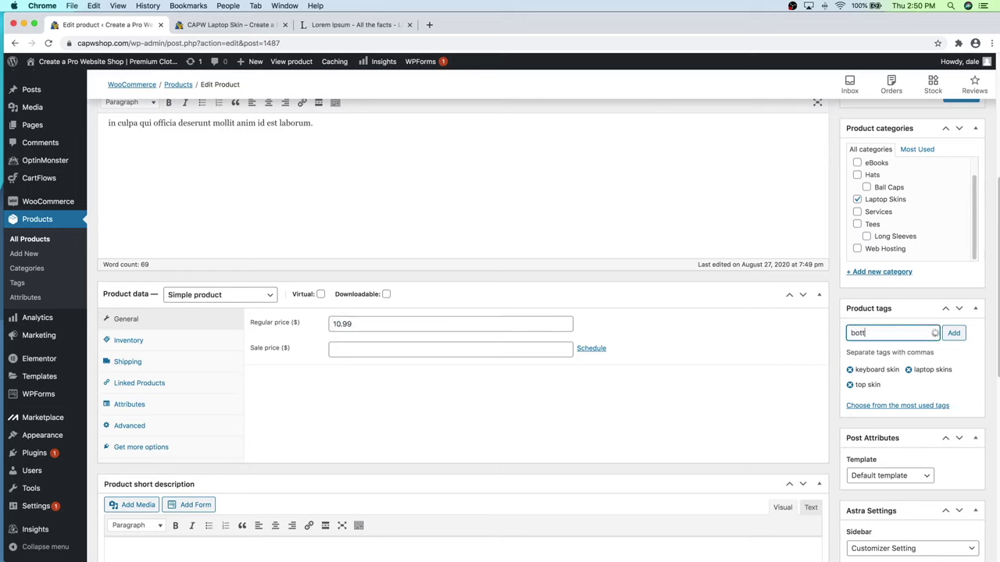
type("om skin")
key("Return")
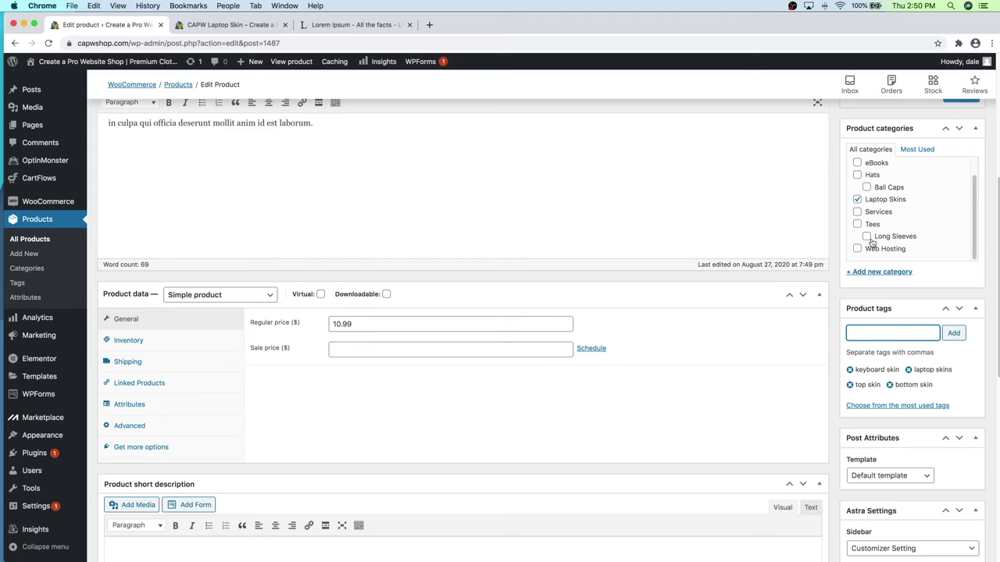
scroll(856, 266, "down", 2)
scroll(828, 309, "down", 5)
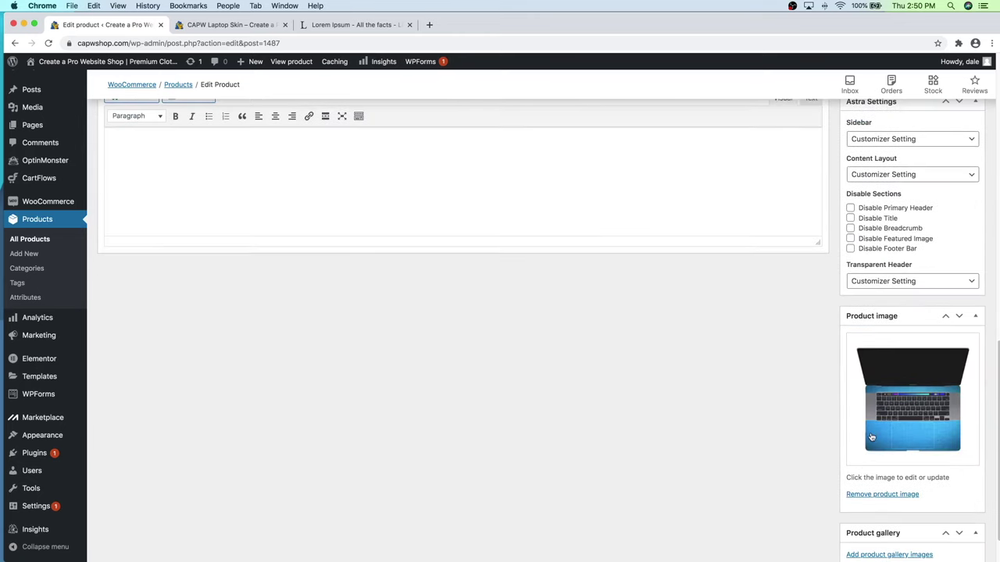
left_click(873, 495)
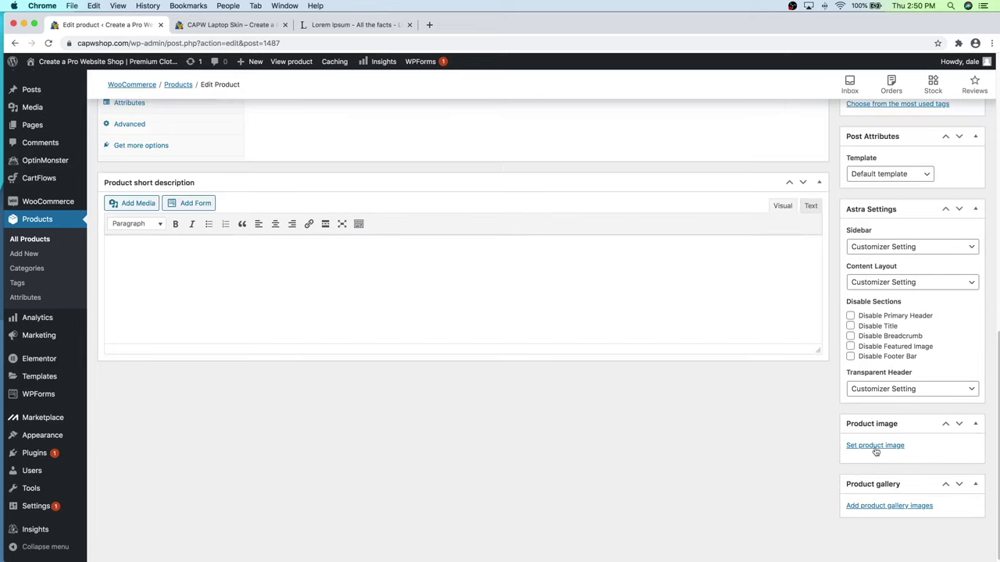
Choose the blue Bottom Skin picture in the Media Library as the product image
left_click(875, 446)
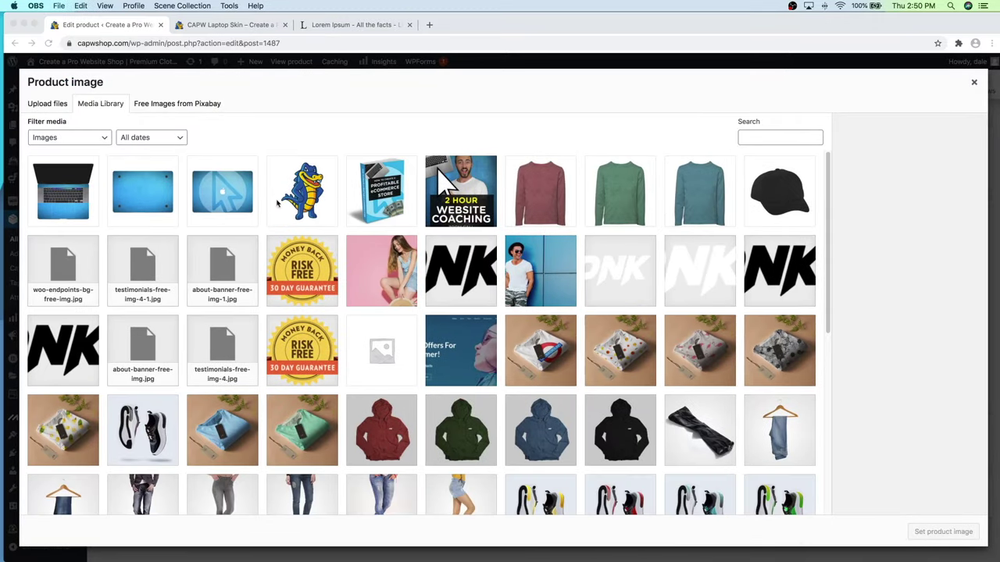
left_click(148, 186)
left_click(137, 188)
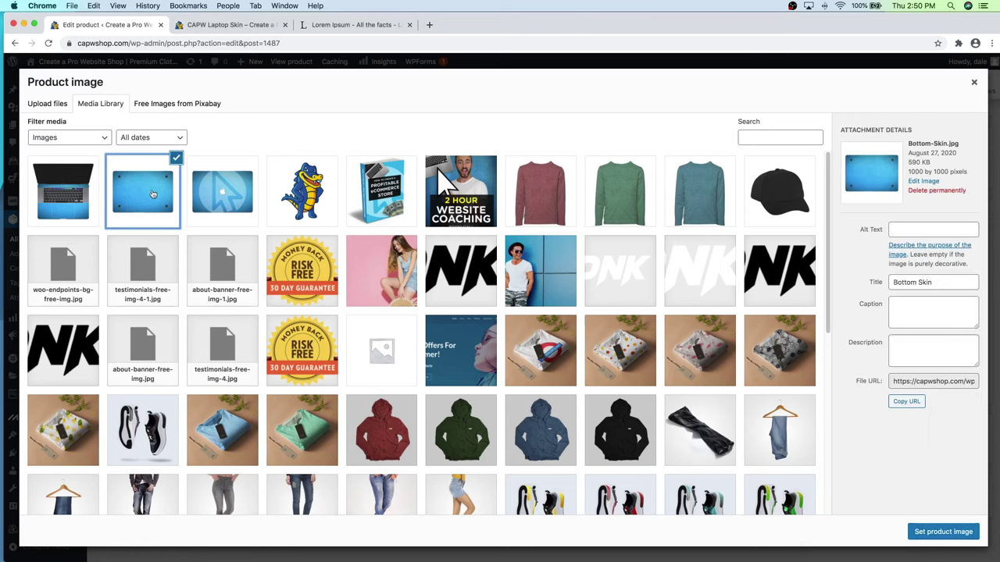
left_click(919, 535)
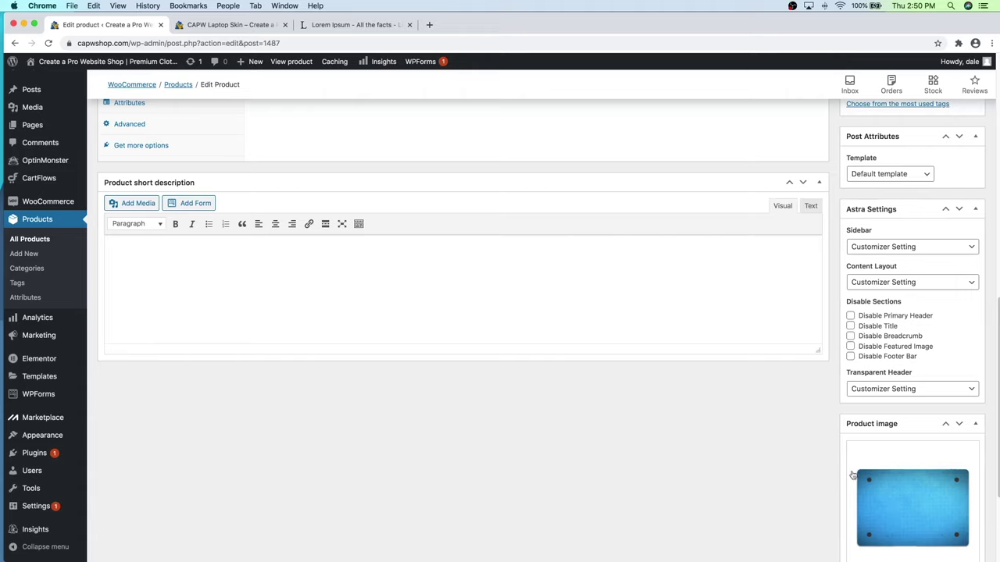
scroll(899, 469, "down", 2)
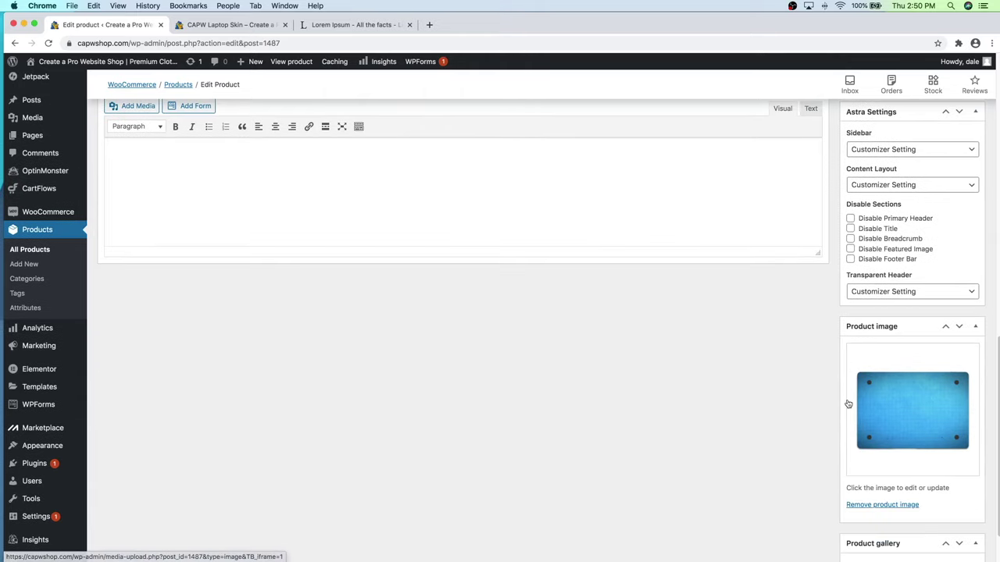
scroll(844, 399, "up", 5)
scroll(846, 404, "up", 4)
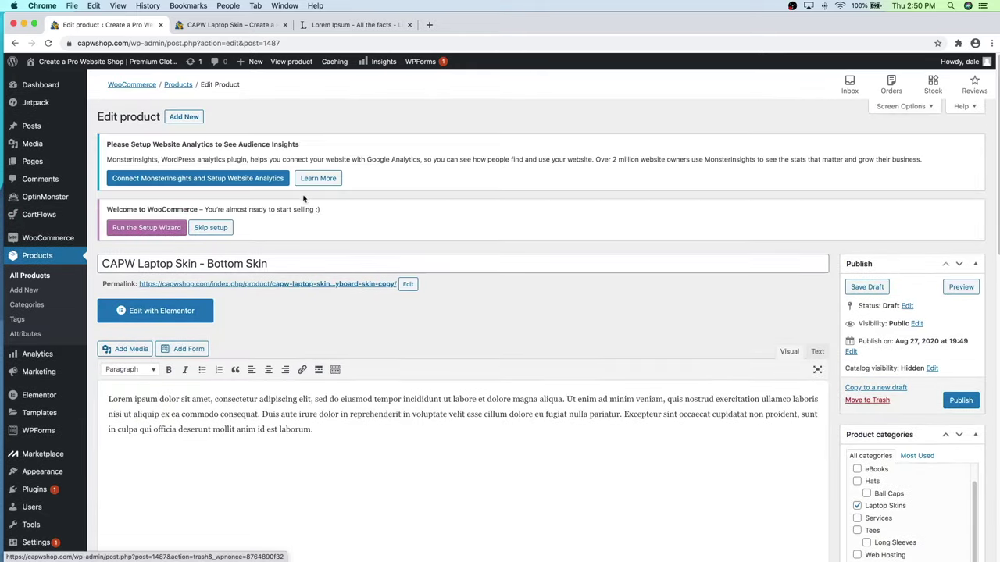
left_click(407, 285)
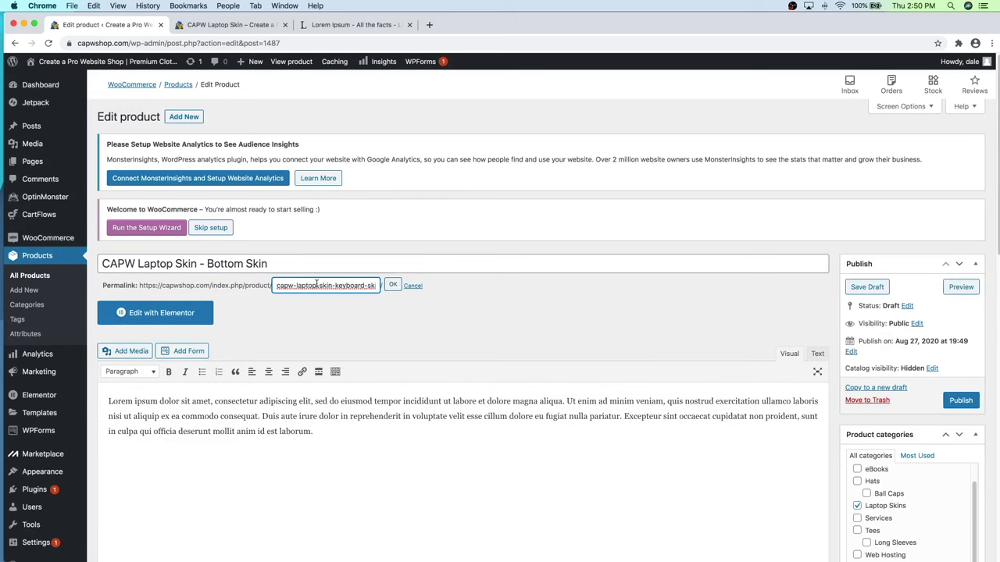
Rename the slug to capw-laptop-skin-bottom-skin and publish the Bottom Skin product
left_click_drag(337, 286, 393, 290)
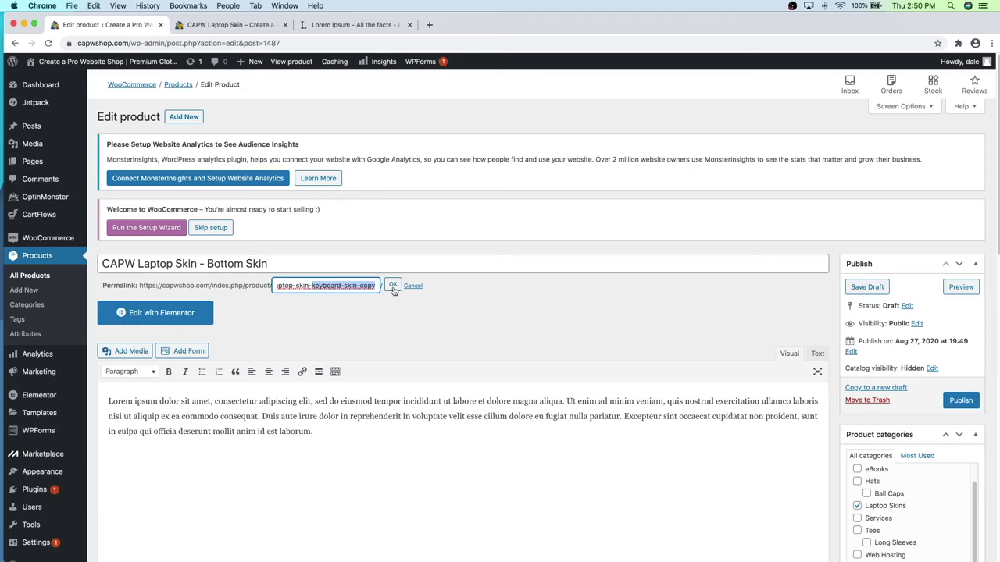
type("bottom")
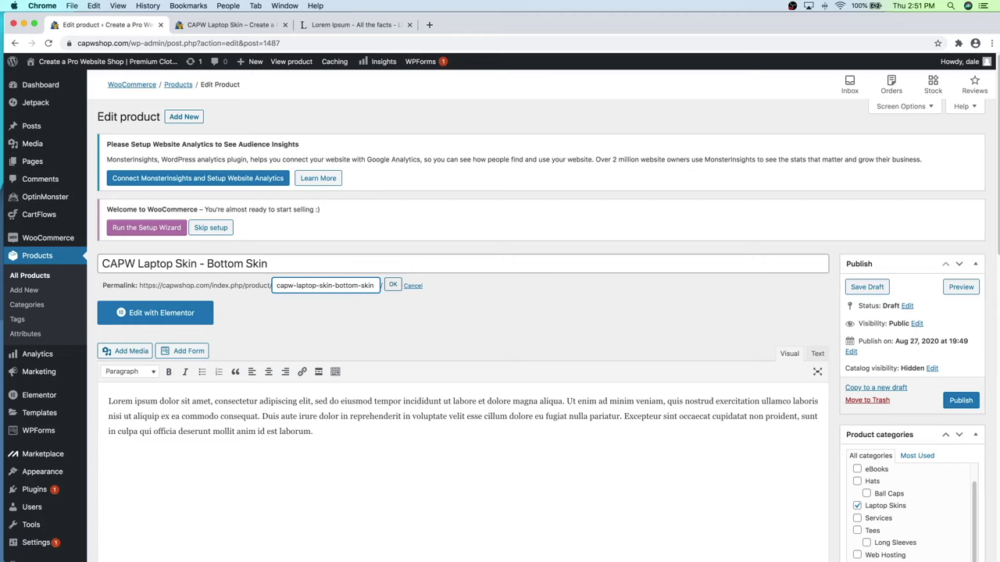
left_click(394, 286)
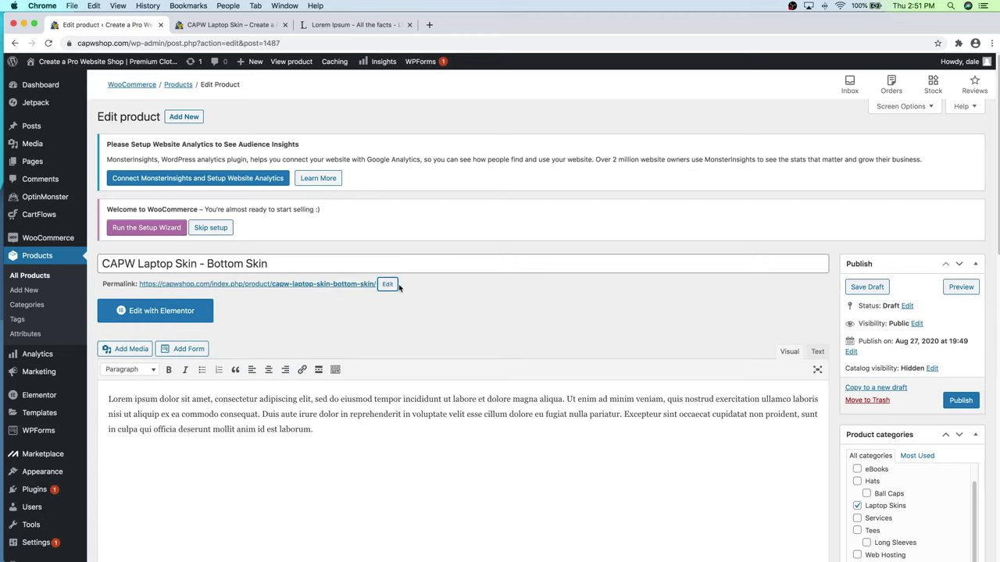
left_click(959, 402)
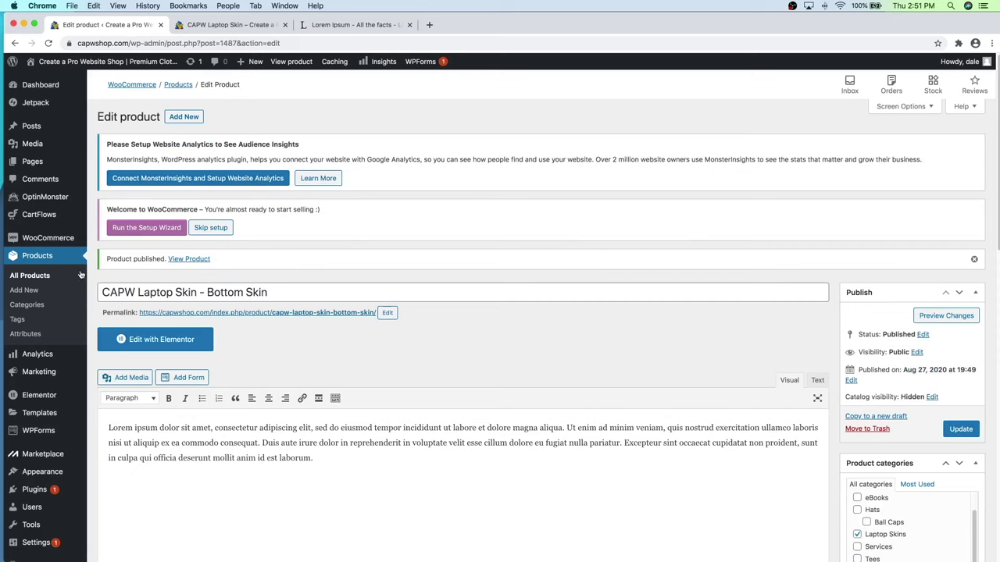
Open the CAPW Laptop Skin product from All Products and show its Linked Products settings
left_click(34, 276)
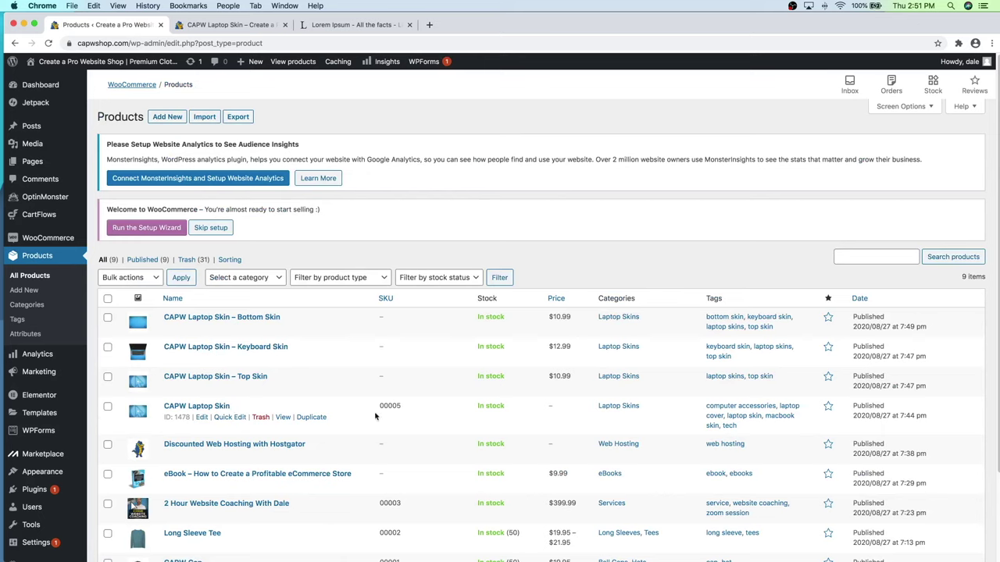
left_click(214, 407)
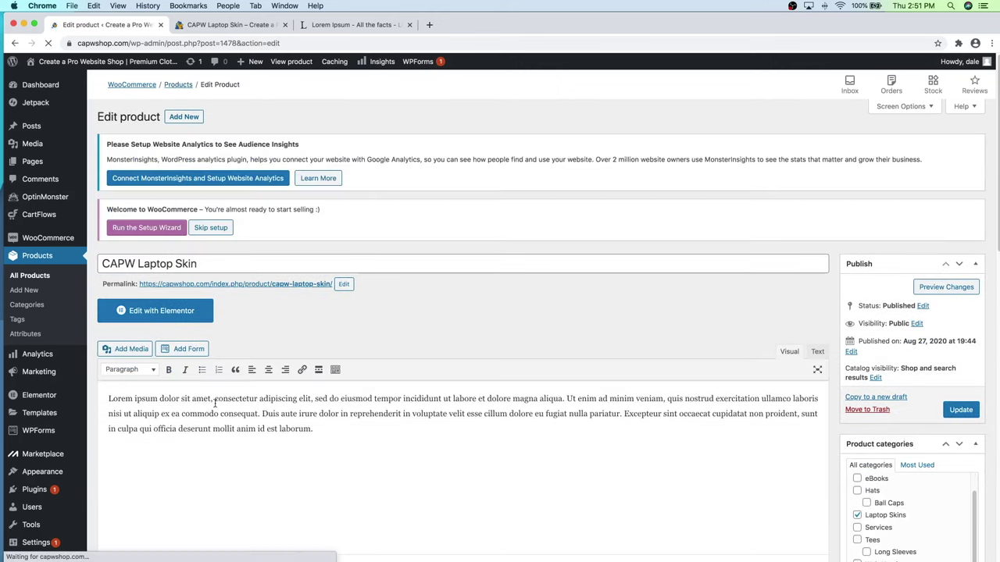
scroll(395, 338, "down", 5)
scroll(402, 337, "down", 4)
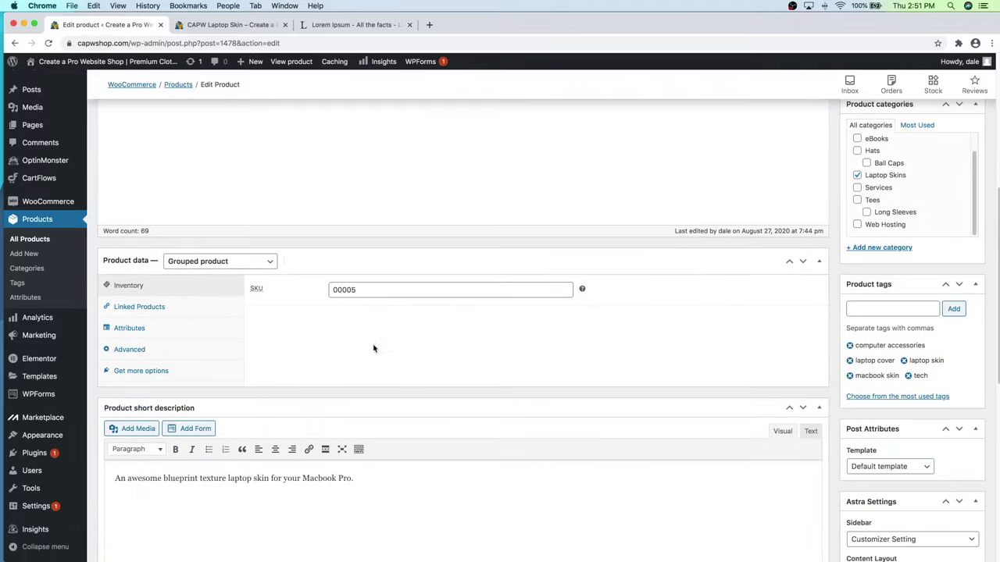
left_click(157, 308)
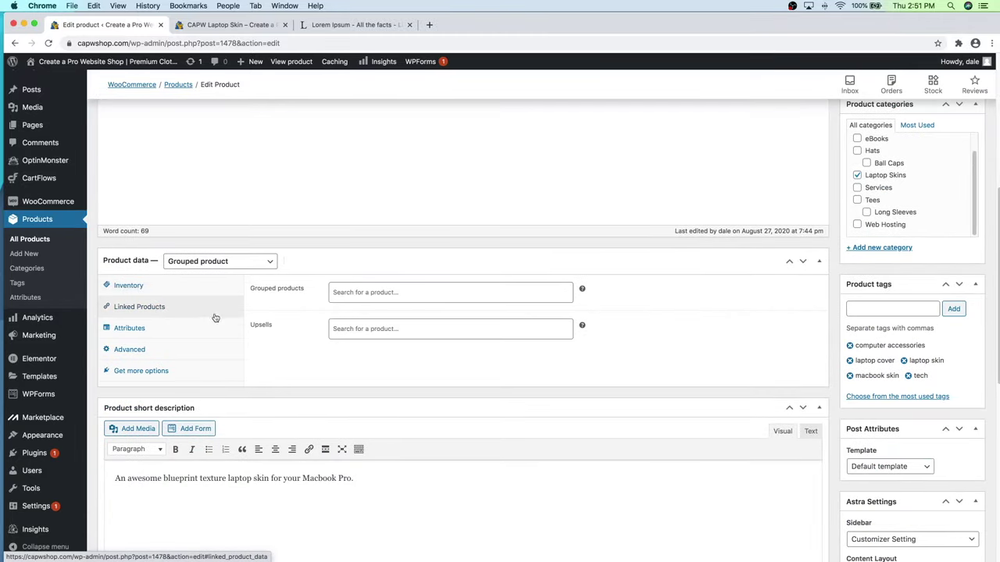
Add Top, Keyboard and Bottom Skin as grouped products, update, and view the storefront page
left_click(347, 291)
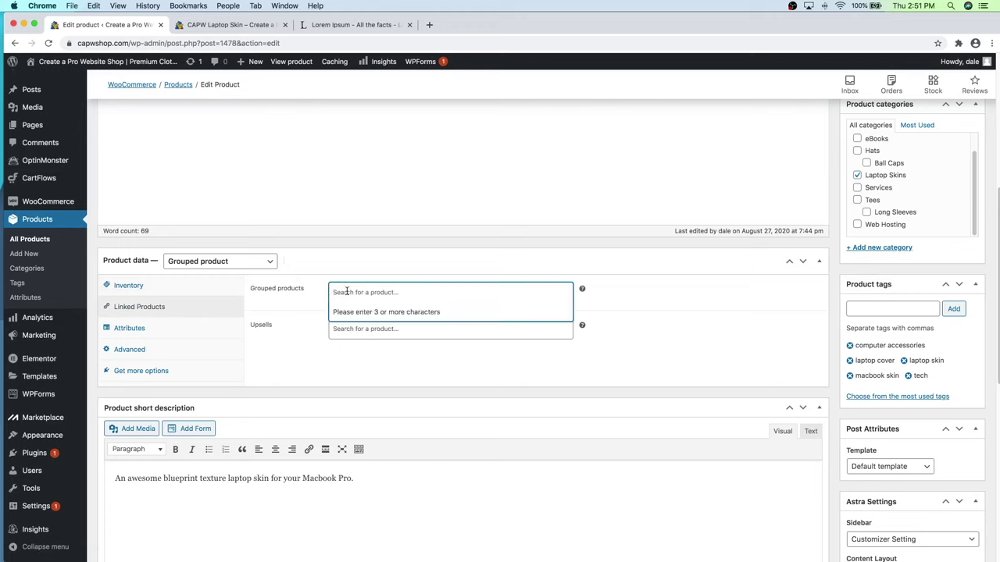
type("top")
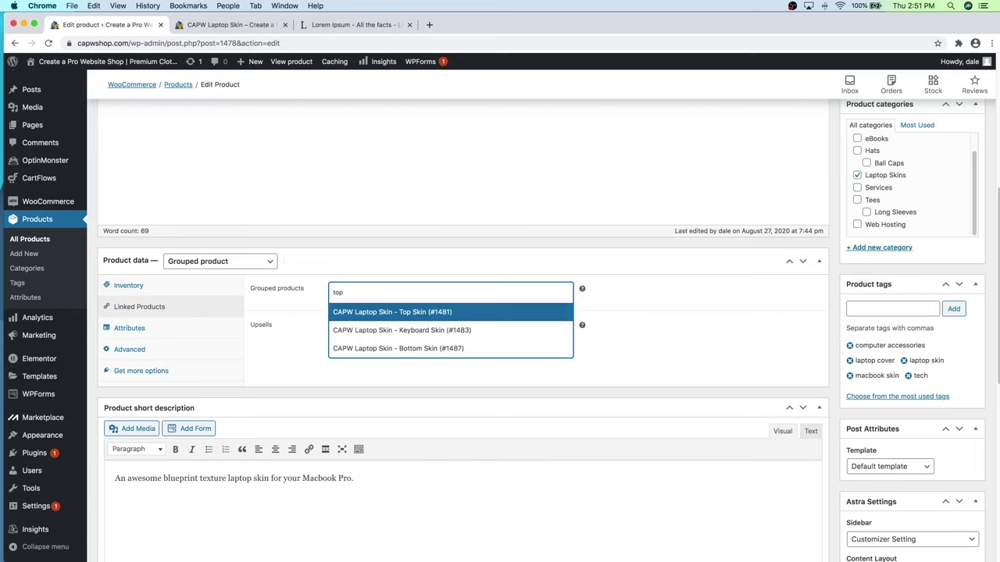
left_click(416, 313)
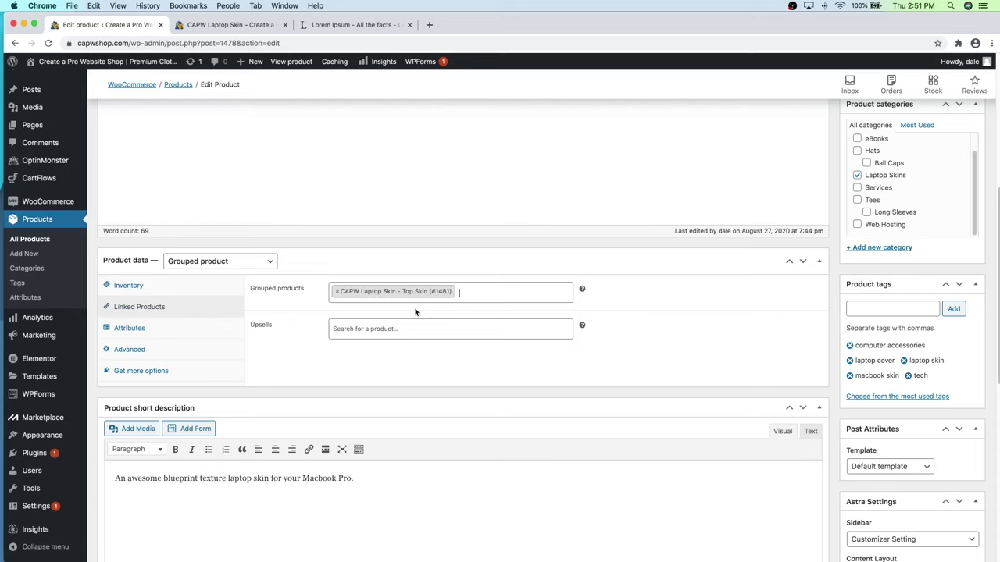
type("keyboard")
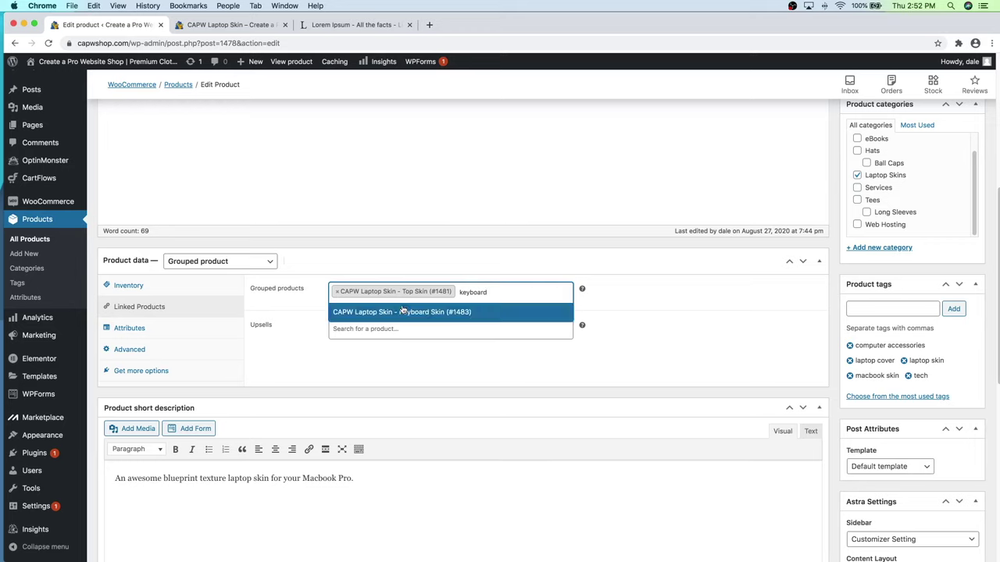
left_click(402, 313)
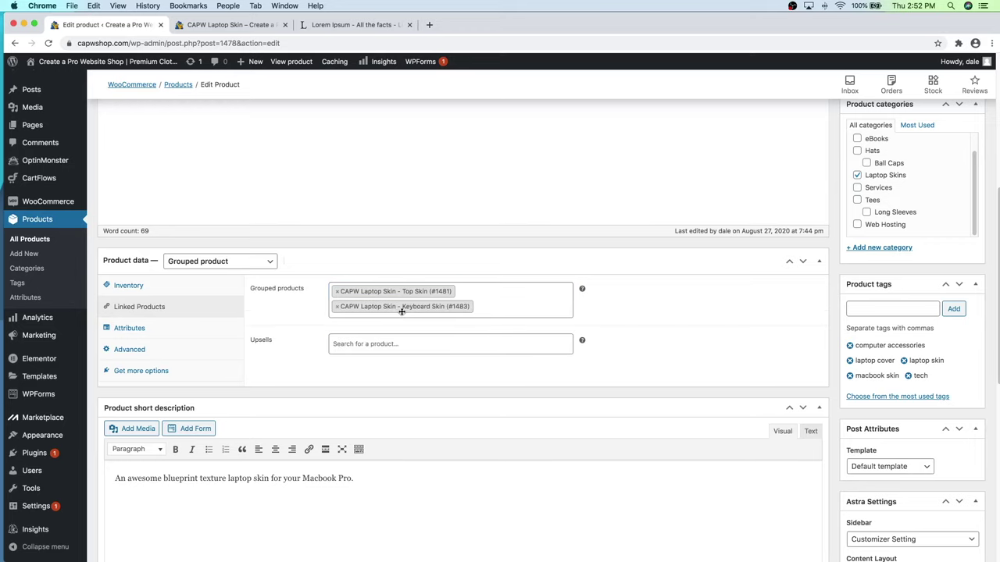
type("bottom")
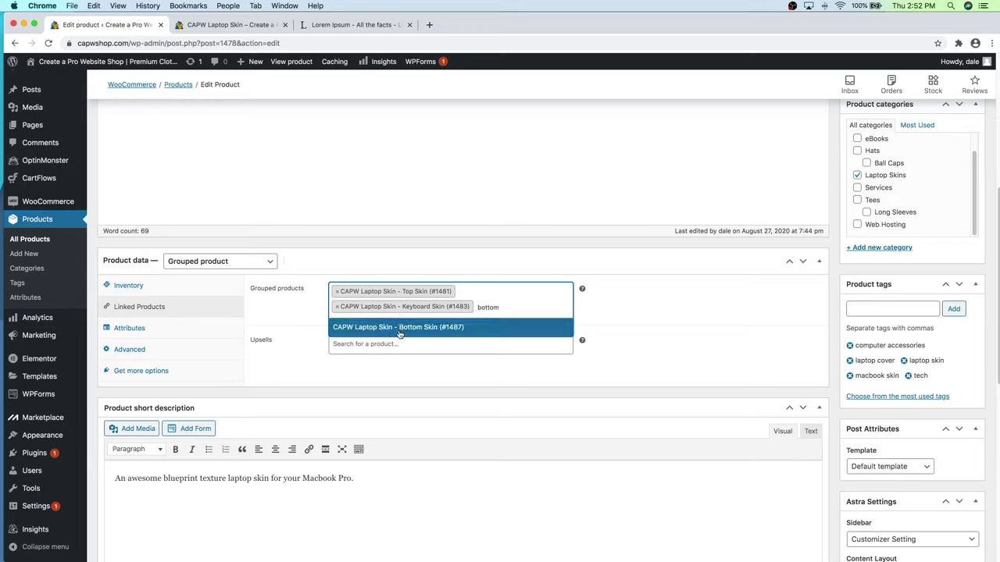
left_click(398, 327)
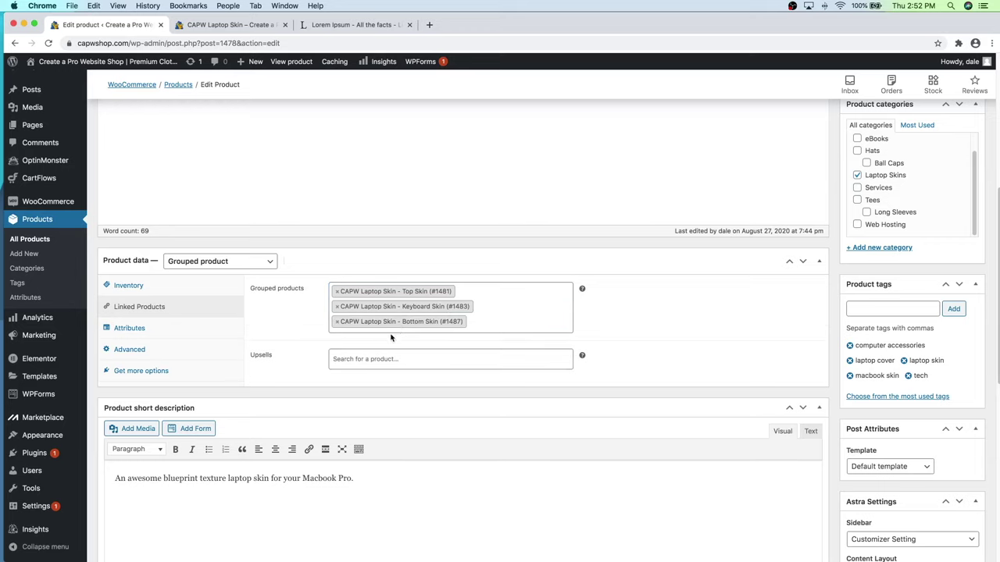
scroll(825, 342, "up", 5)
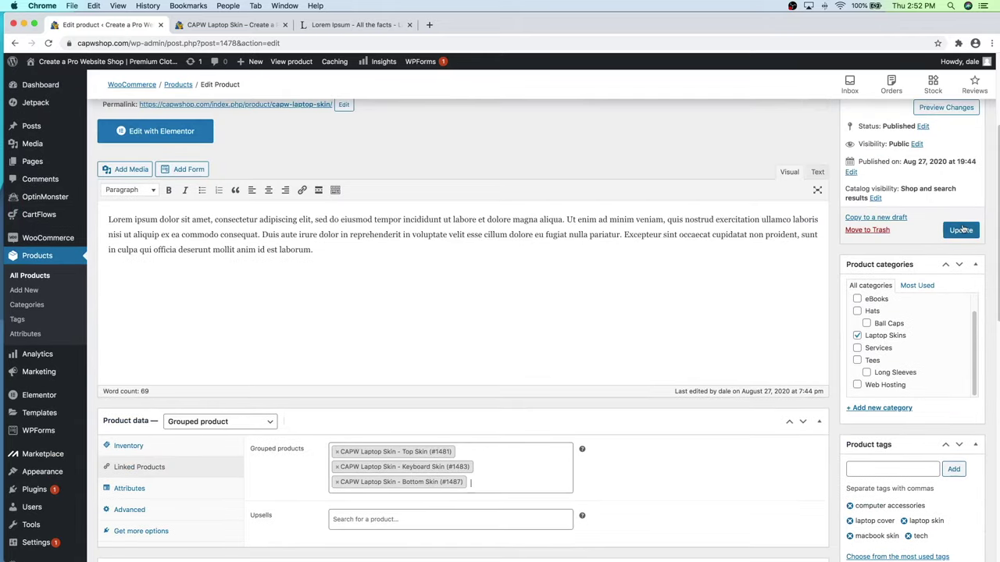
left_click(961, 230)
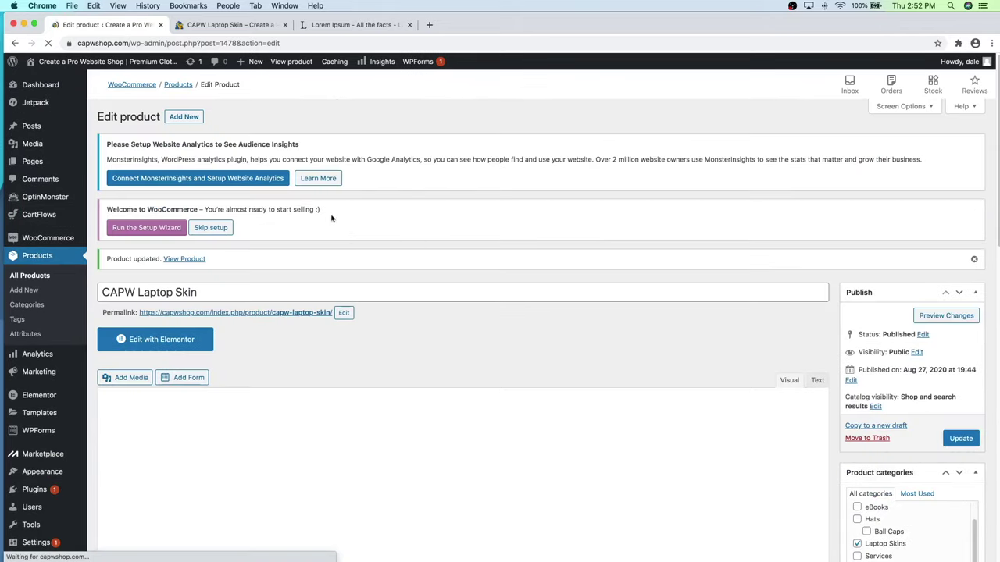
mouse_move(86, 62)
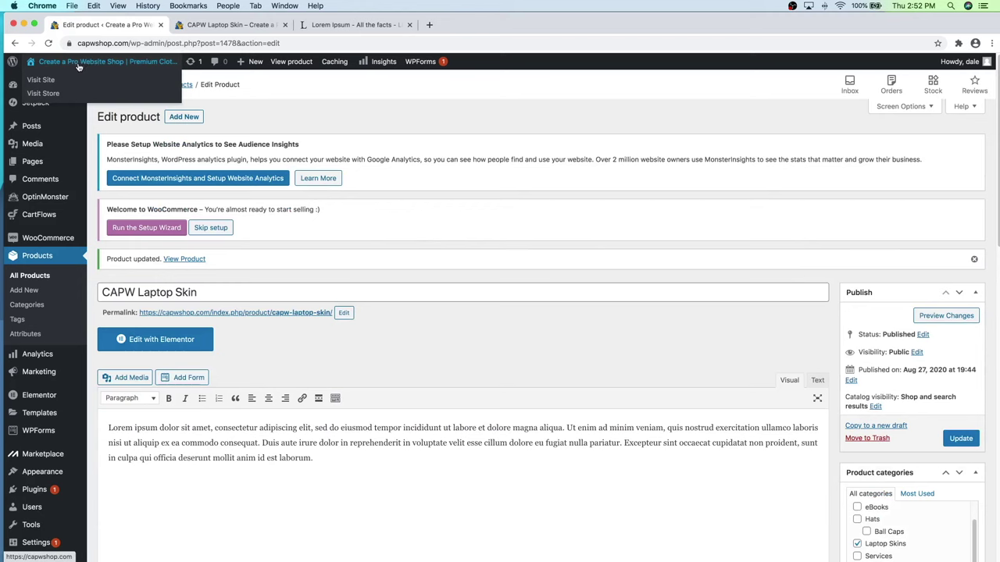
left_click(198, 26)
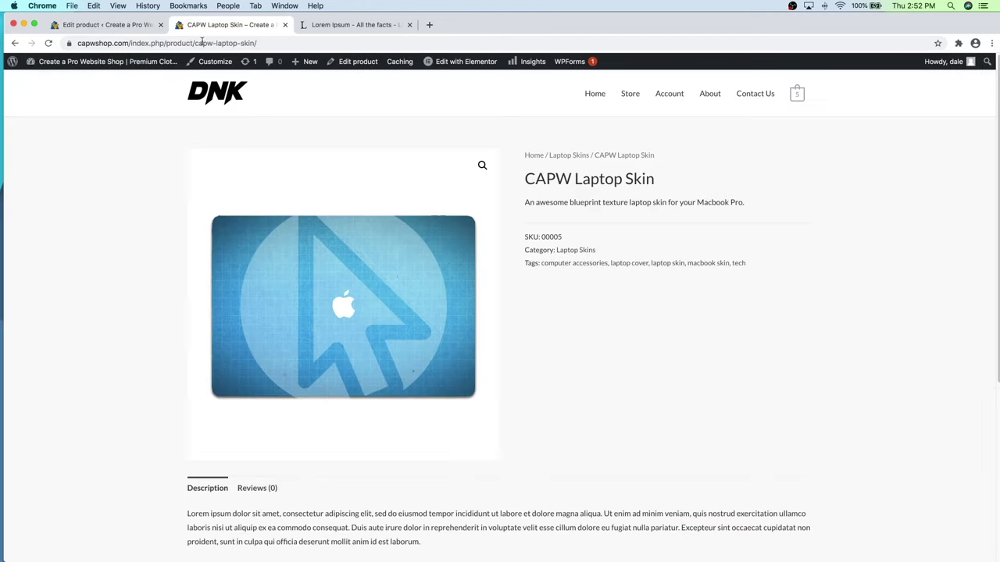
On the refreshed storefront page, add 1 Top Skin and 1 Bottom Skin to the cart, then return to the editor
left_click(48, 44)
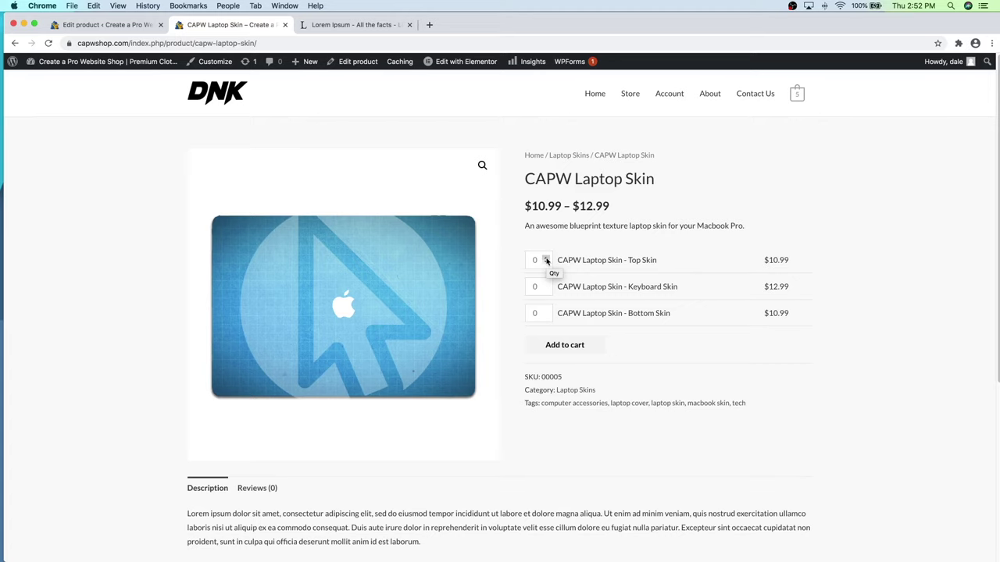
left_click(546, 259)
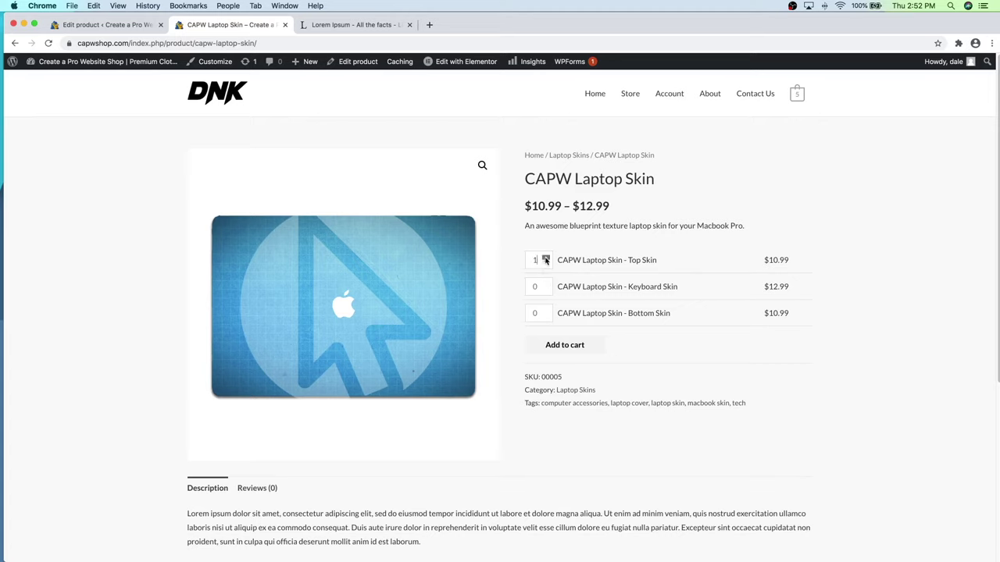
left_click(546, 311)
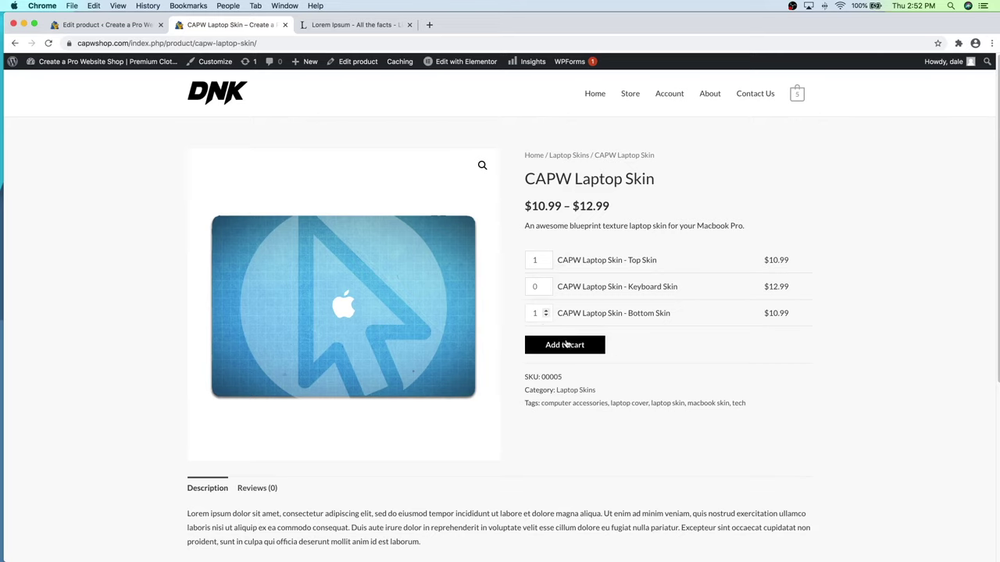
left_click(573, 351)
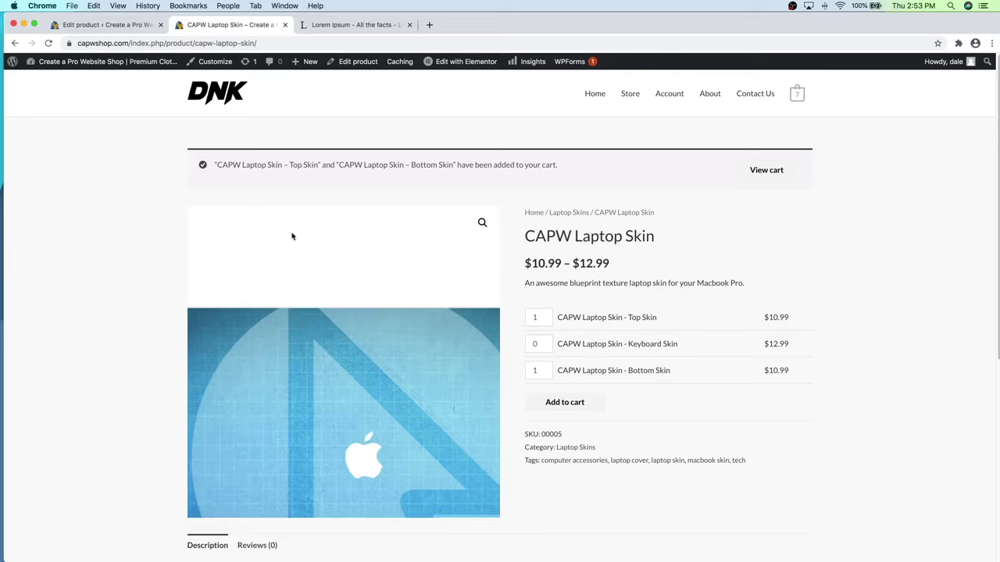
scroll(148, 348, "down", 1)
scroll(164, 344, "up", 1)
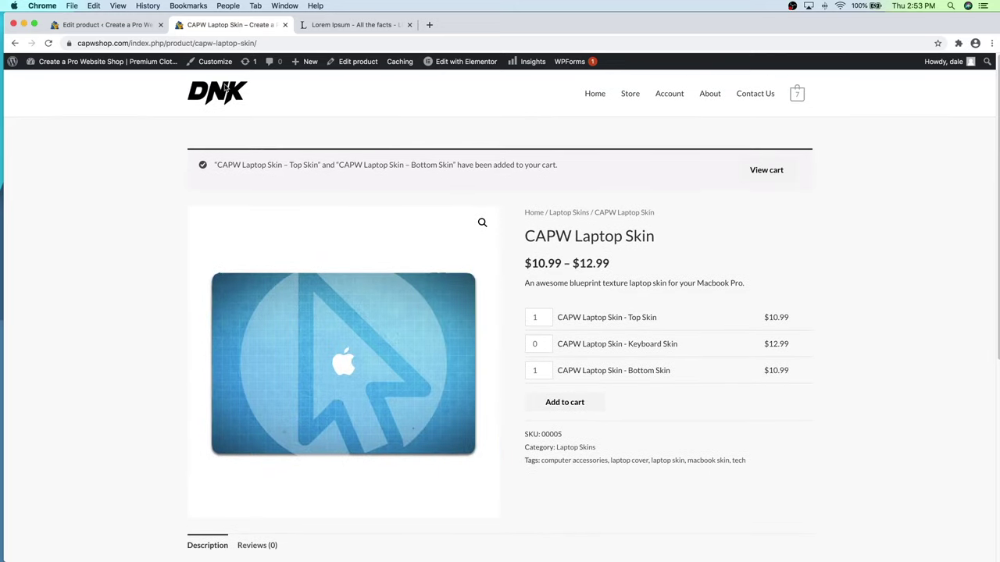
left_click(109, 24)
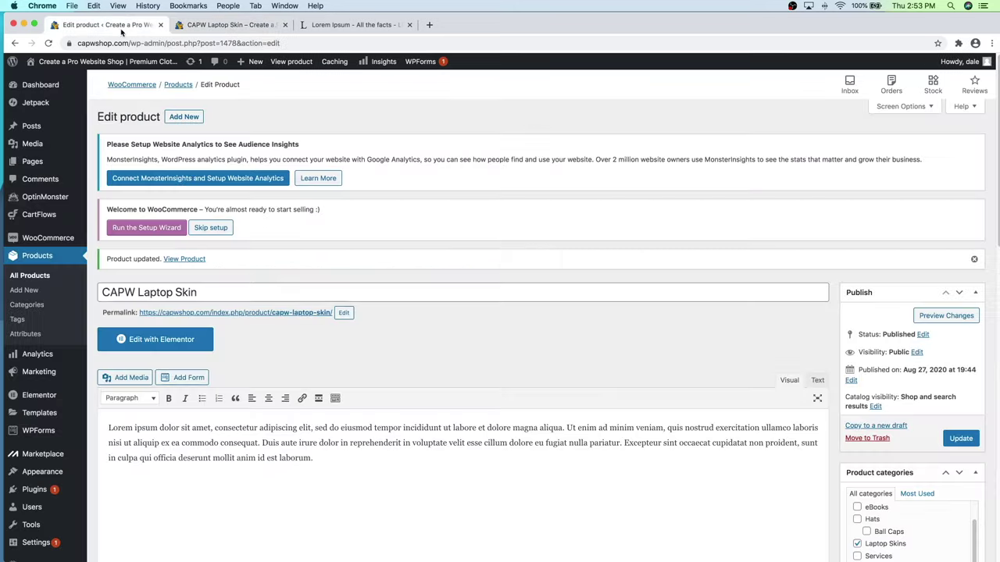
Add the Top Skin, Keyboard Skin and Bottom Skin images to the CAPW Laptop Skin gallery
scroll(843, 354, "down", 5)
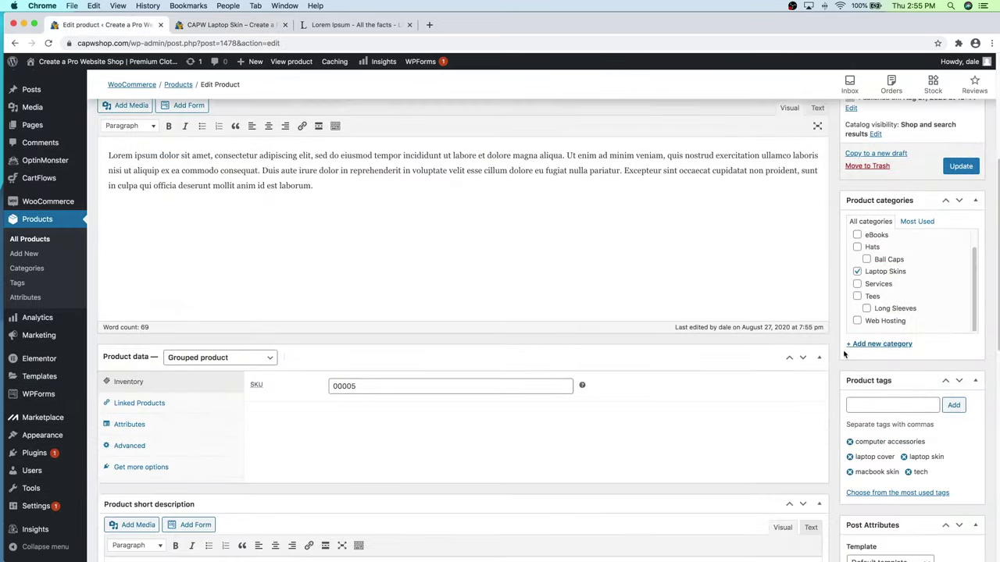
scroll(844, 354, "down", 10)
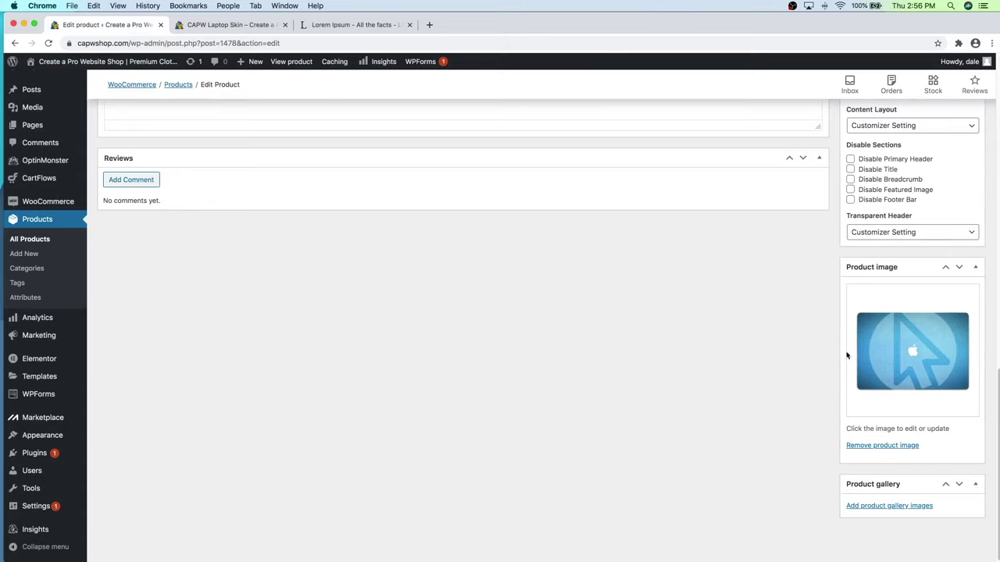
left_click(882, 507)
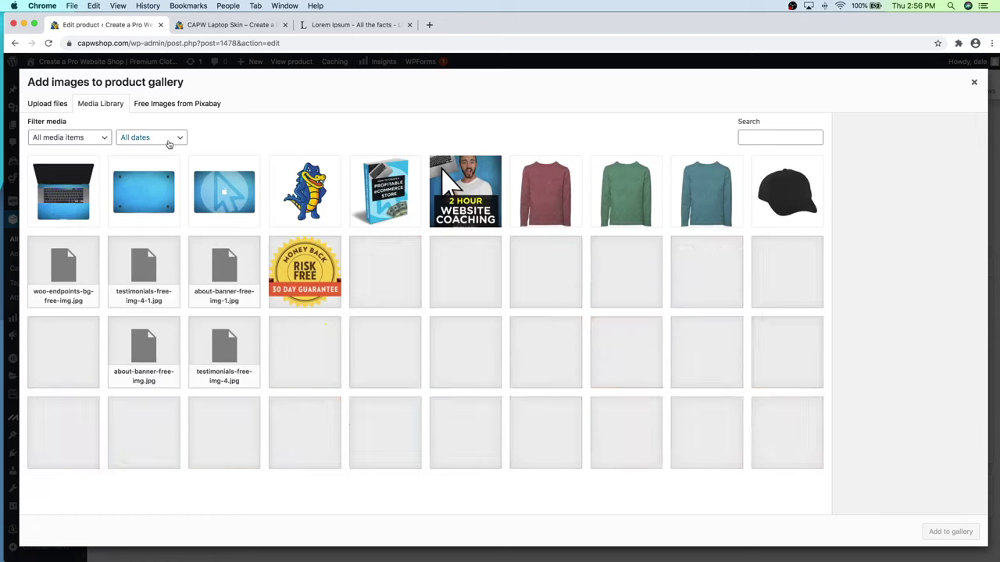
left_click(209, 192)
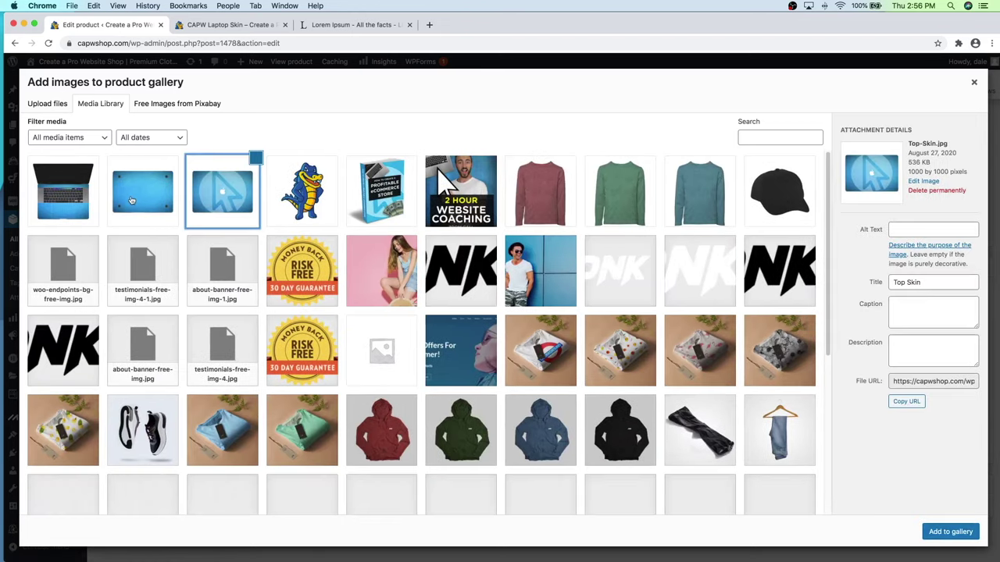
left_click(80, 197, "shift")
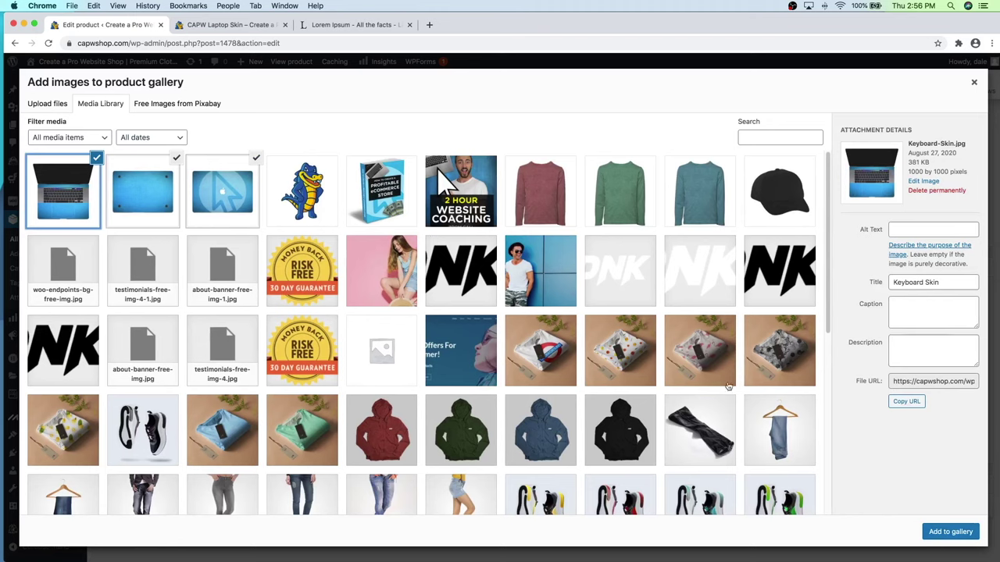
left_click(950, 532)
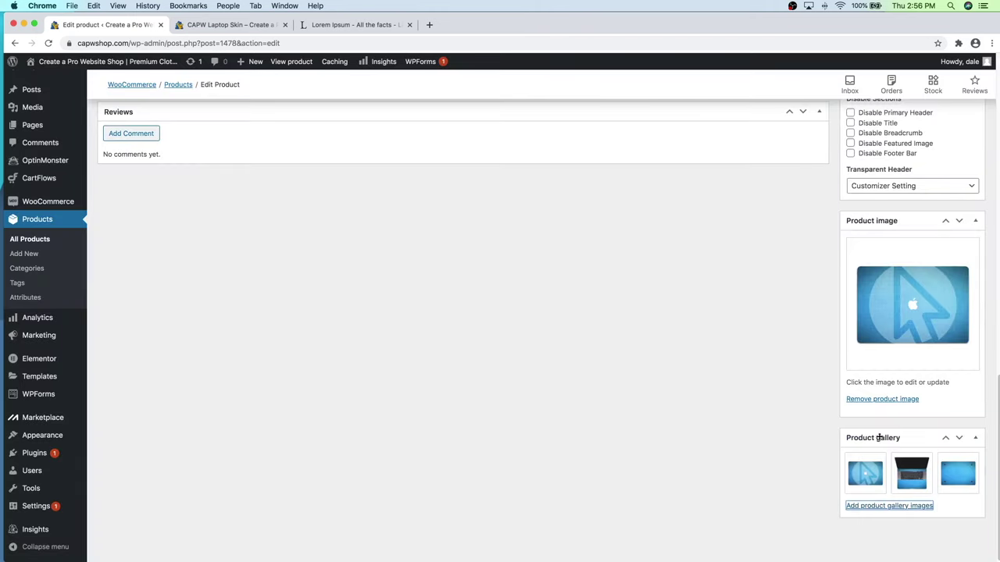
scroll(816, 437, "up", 10)
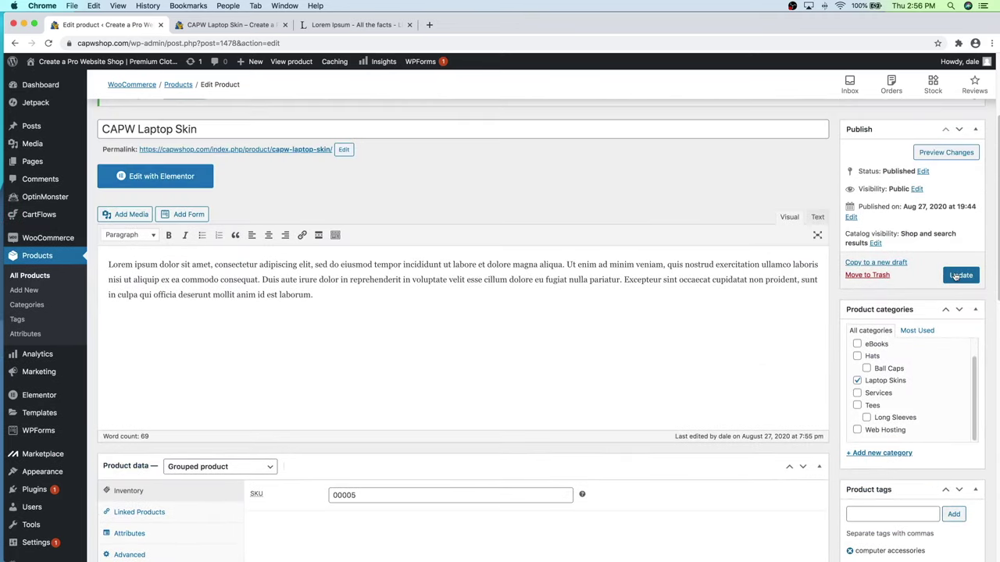
Update CAPW Laptop Skin and reload its live product page
left_click(955, 276)
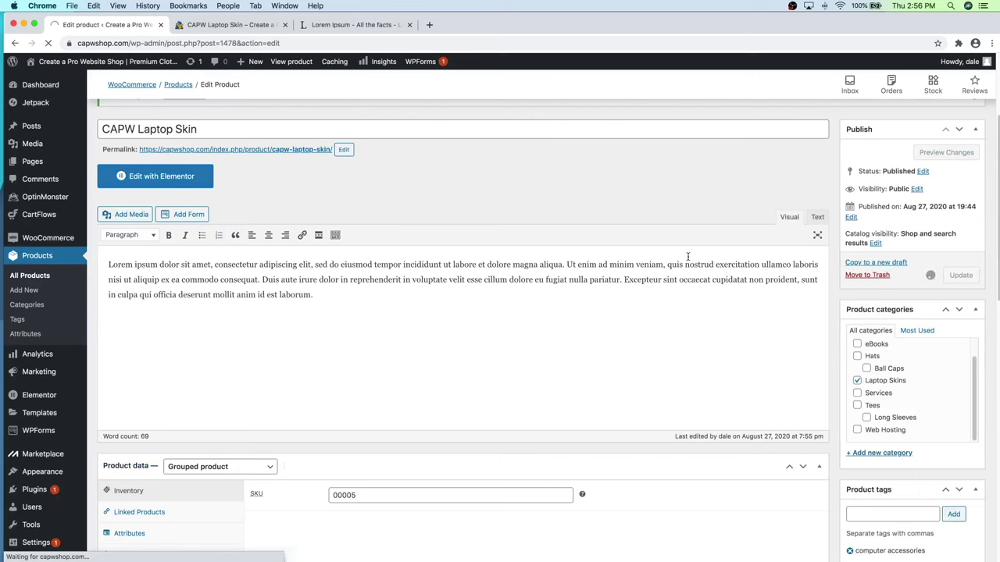
left_click(247, 30)
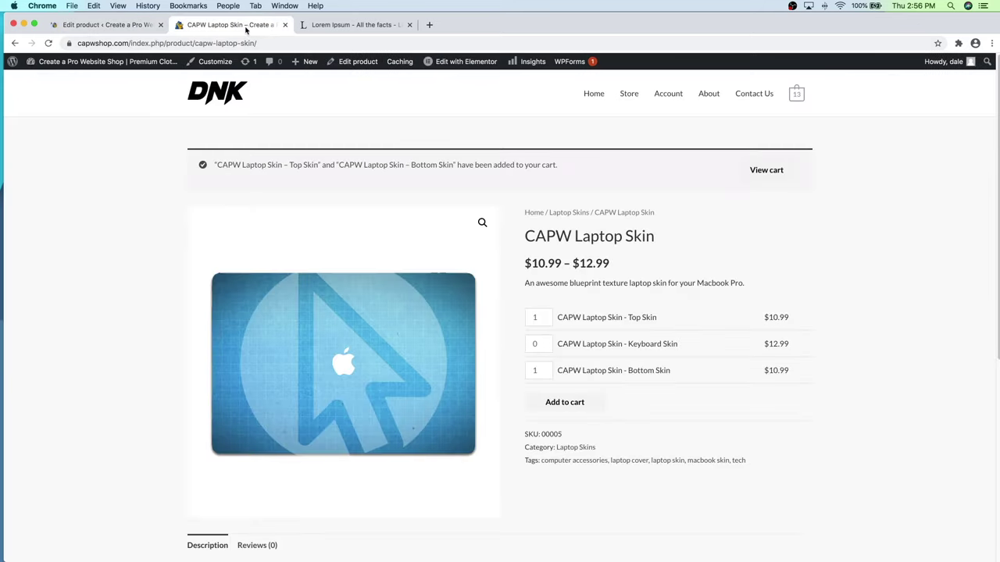
left_click(48, 43)
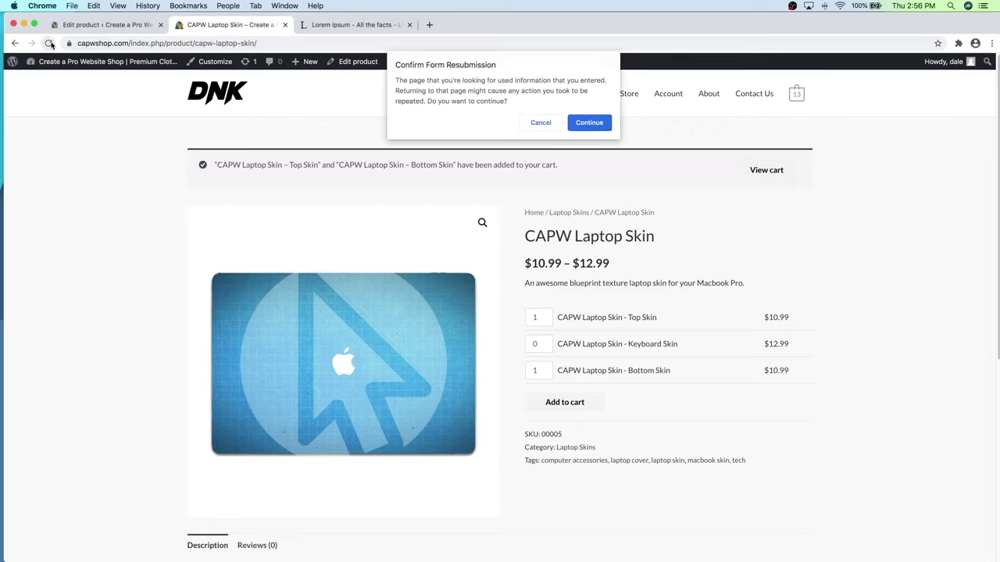
left_click(590, 124)
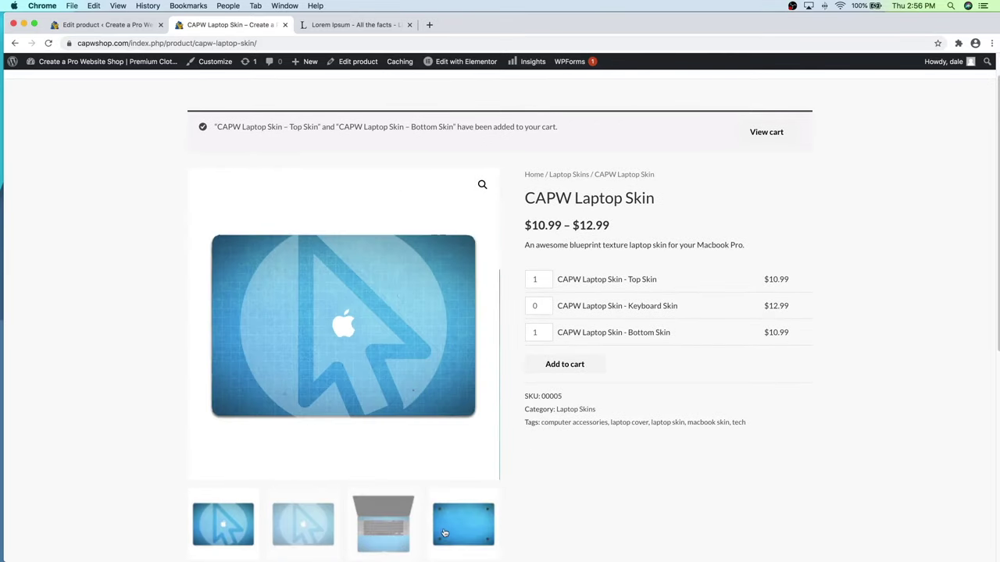
Preview the laptop, bottom skin and top skin images through the gallery thumbnails
left_click(378, 530)
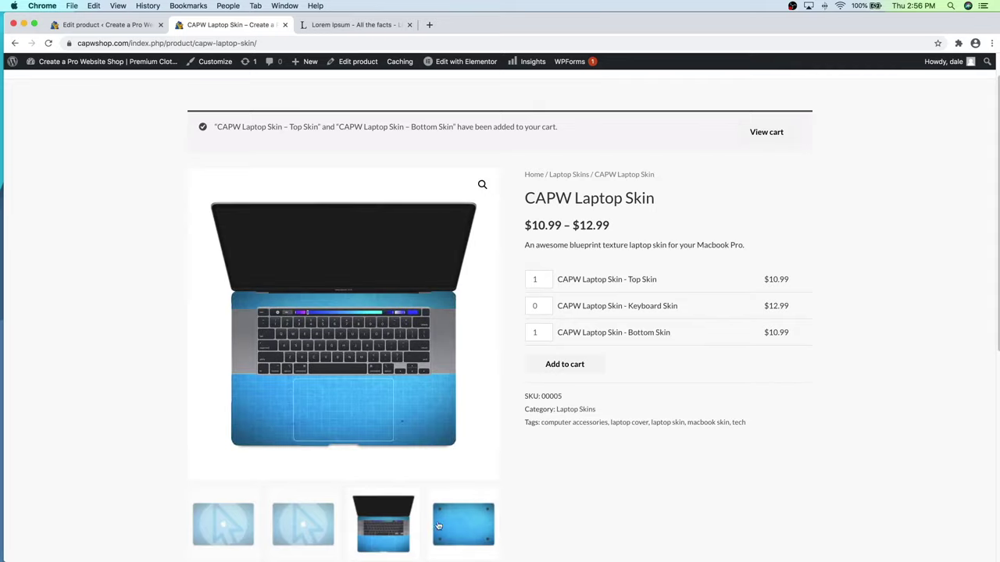
left_click(457, 534)
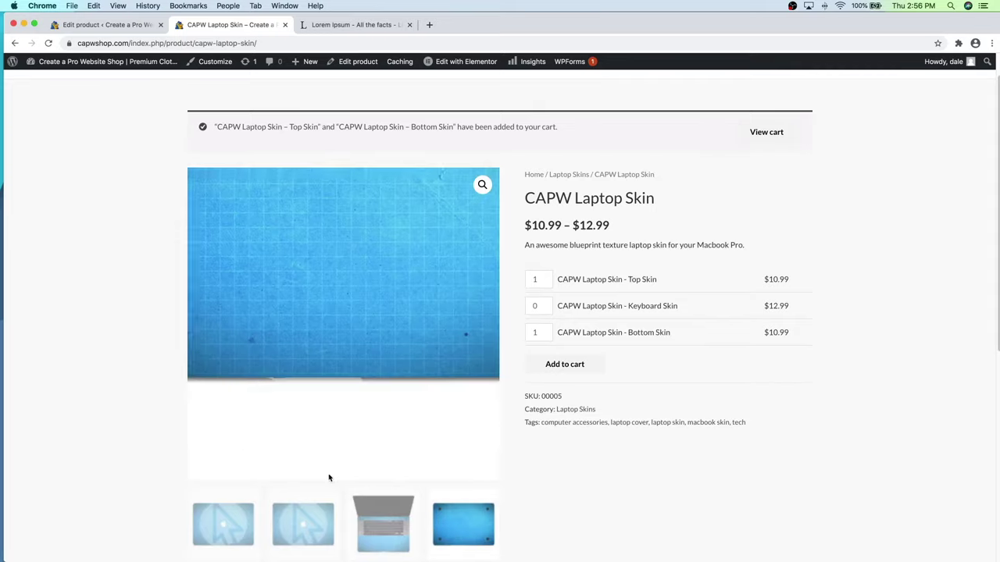
left_click(301, 517)
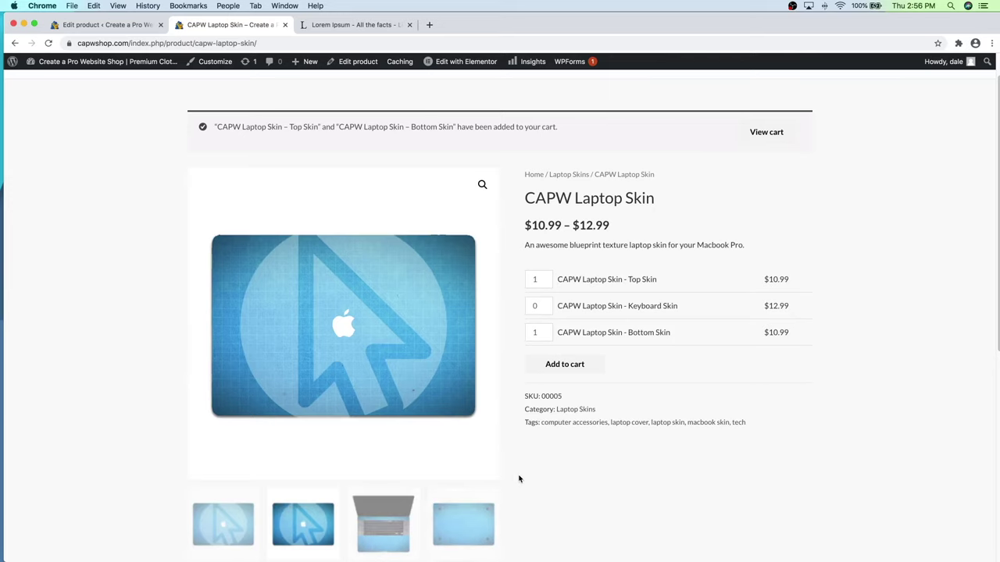
scroll(673, 429, "down", 1)
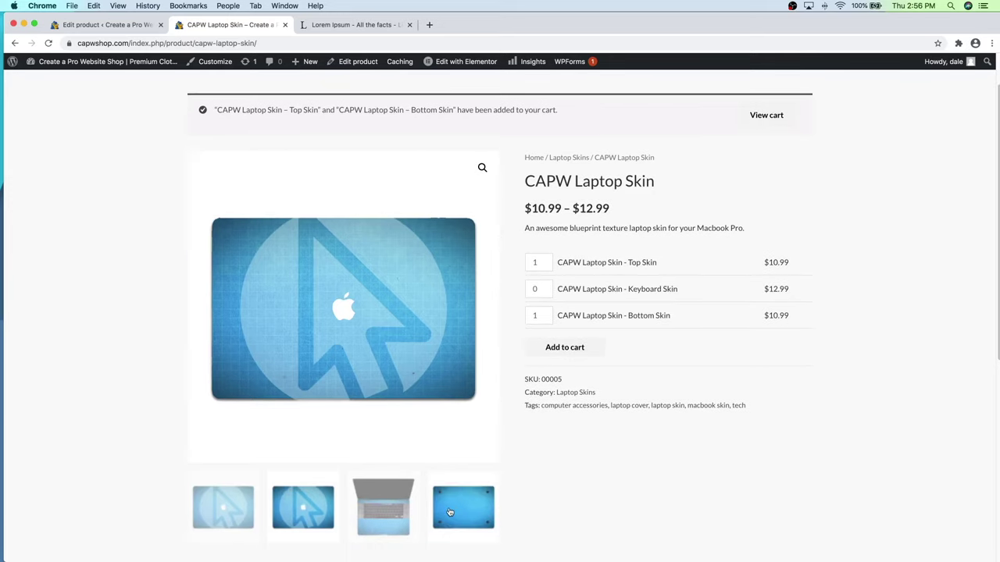
left_click(464, 511)
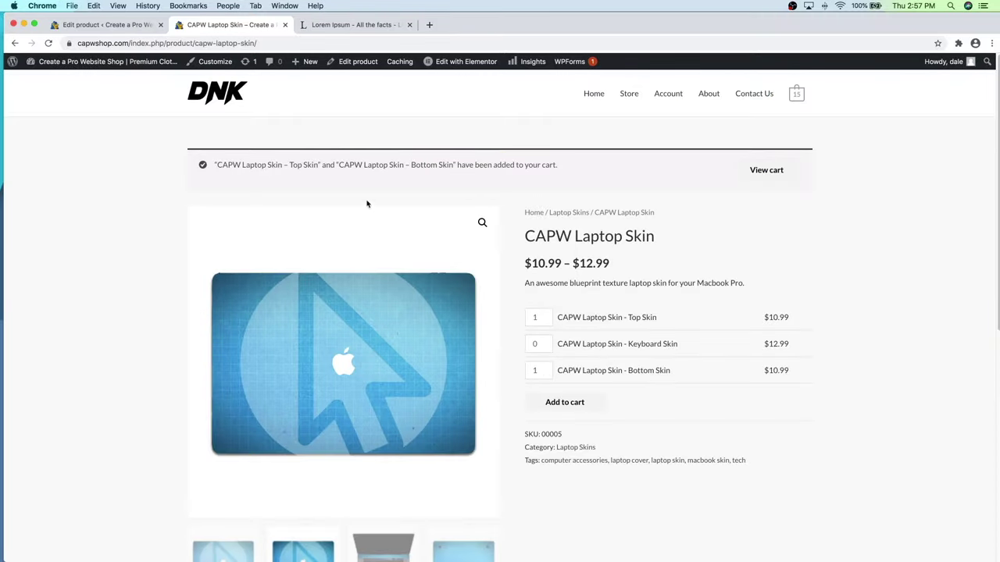
scroll(511, 334, "down", 3)
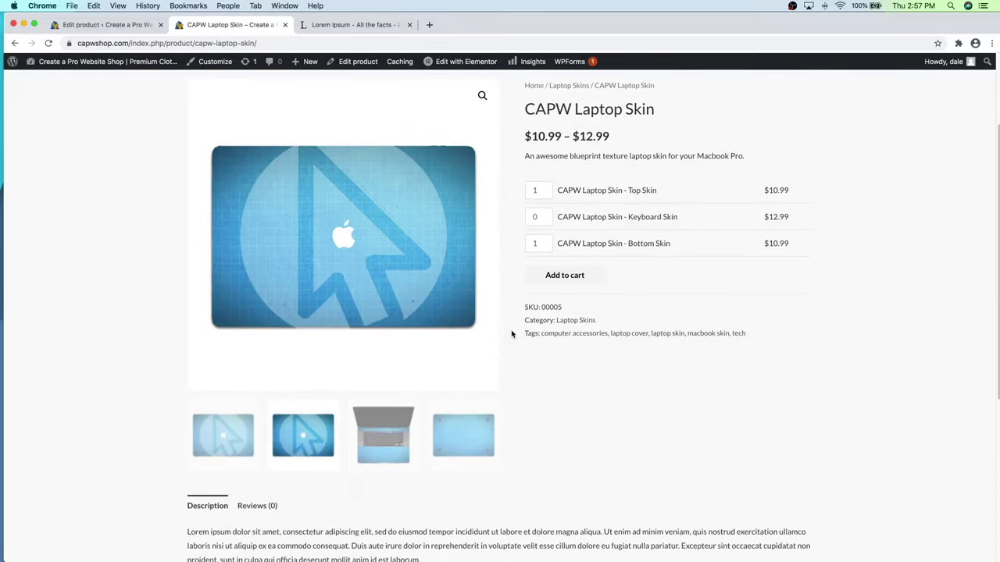
scroll(516, 332, "down", 1)
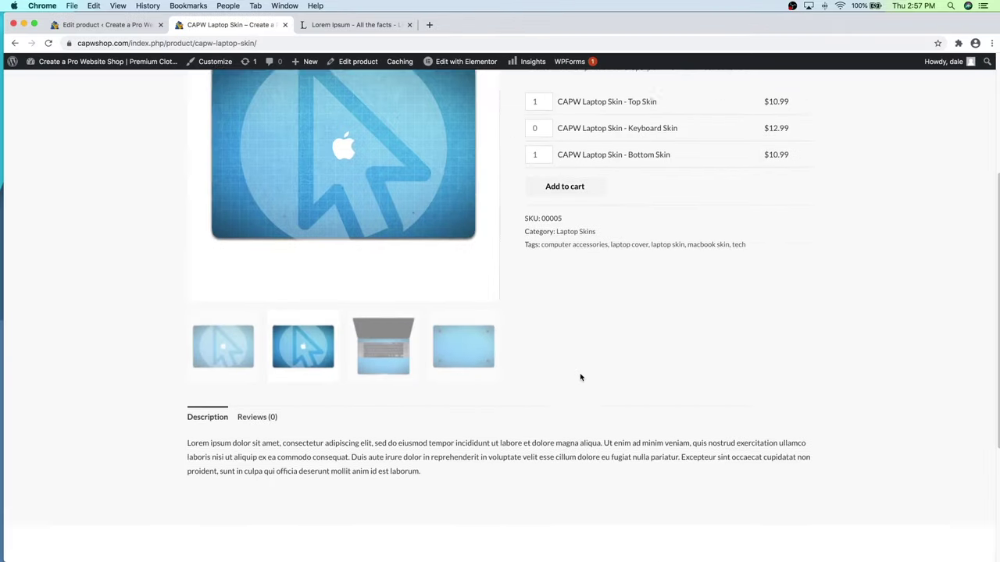
scroll(580, 378, "up", 5)
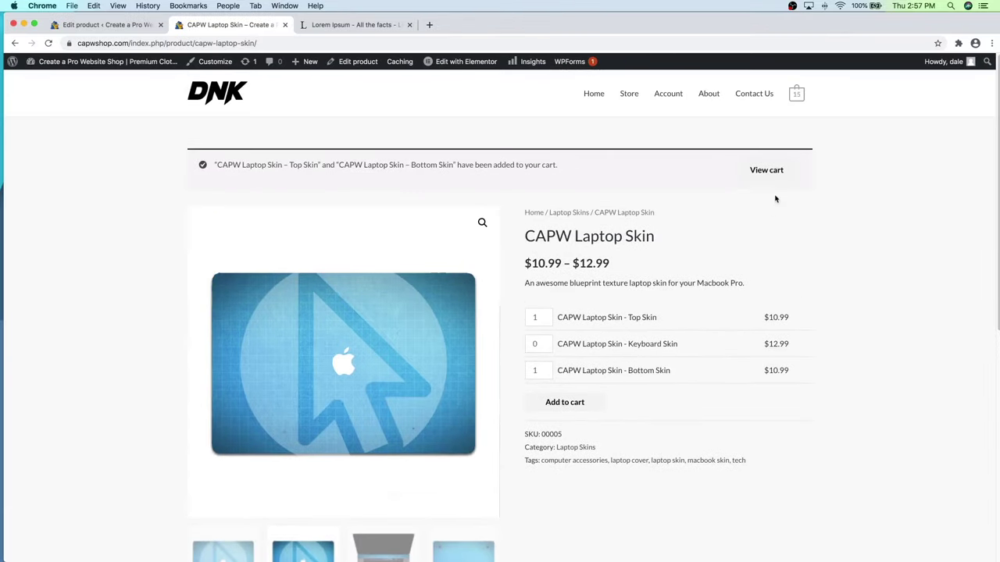
left_click(771, 171)
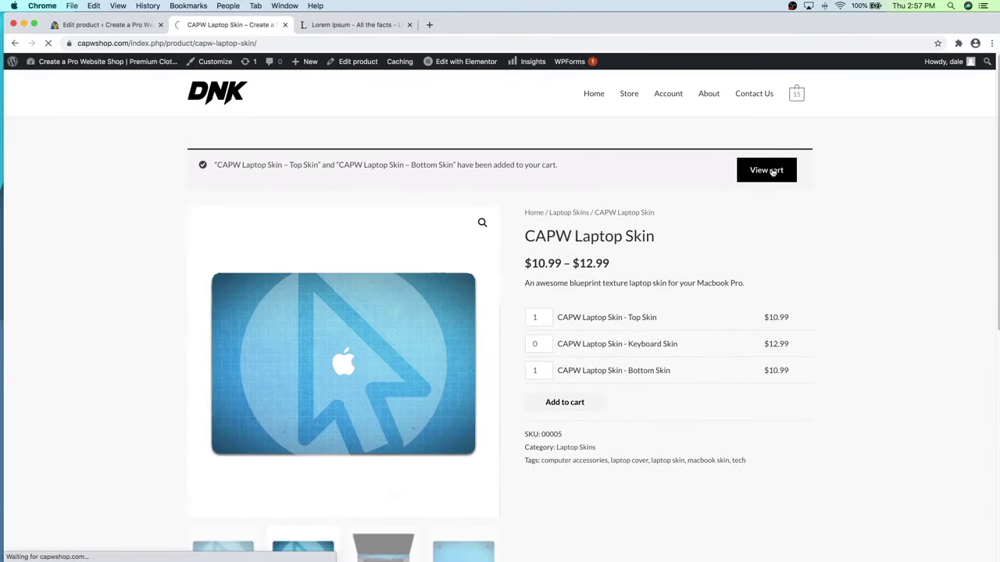
Review the cart's five items and $184.69 total, then return to the product editor
scroll(367, 461, "down", 3)
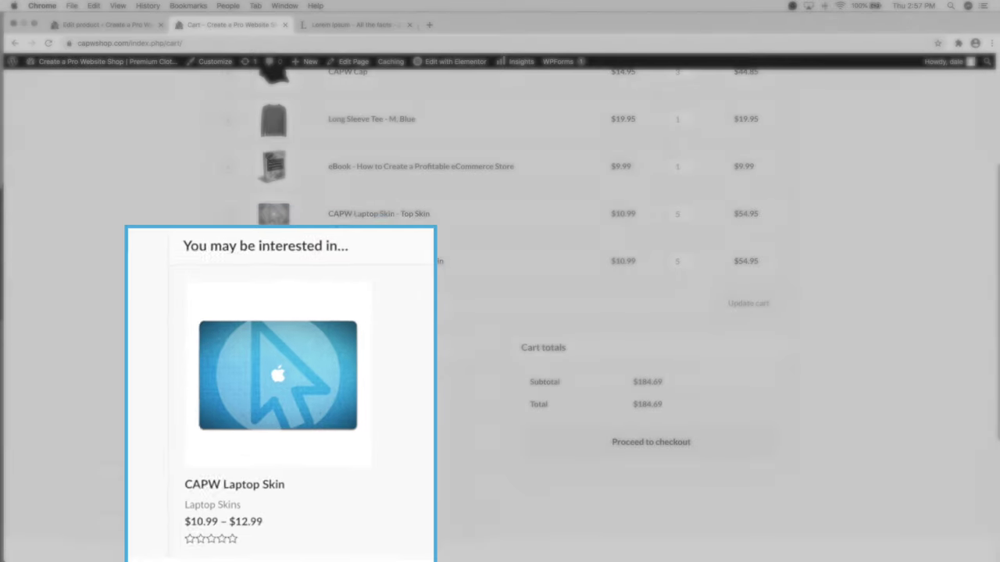
scroll(233, 428, "up", 2)
scroll(211, 428, "up", 1)
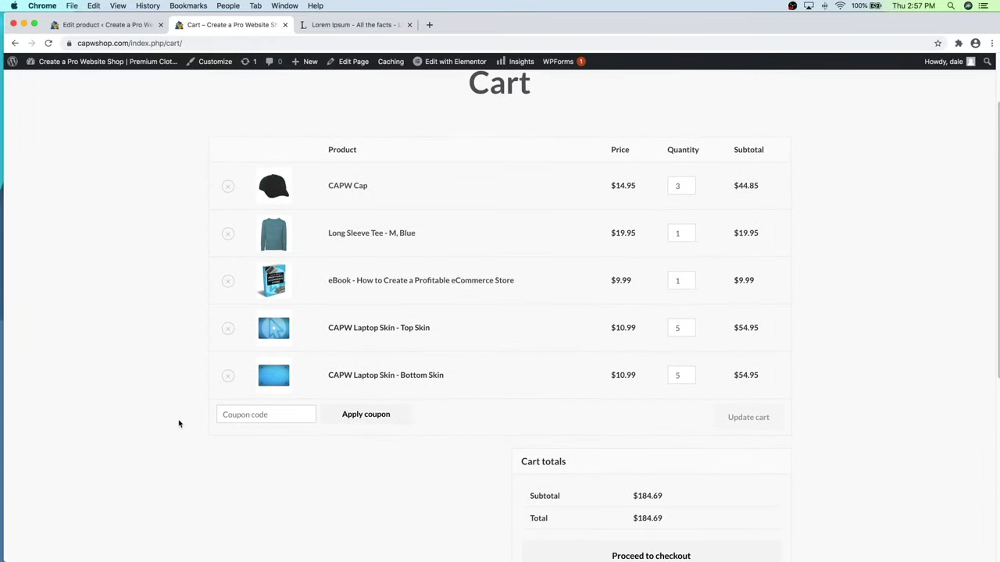
scroll(179, 423, "up", 2)
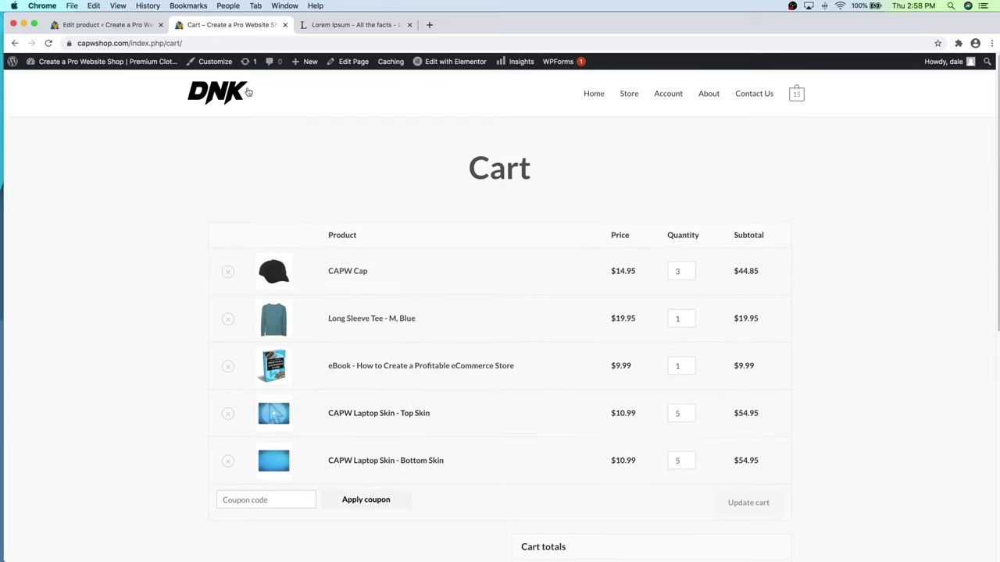
left_click(89, 26)
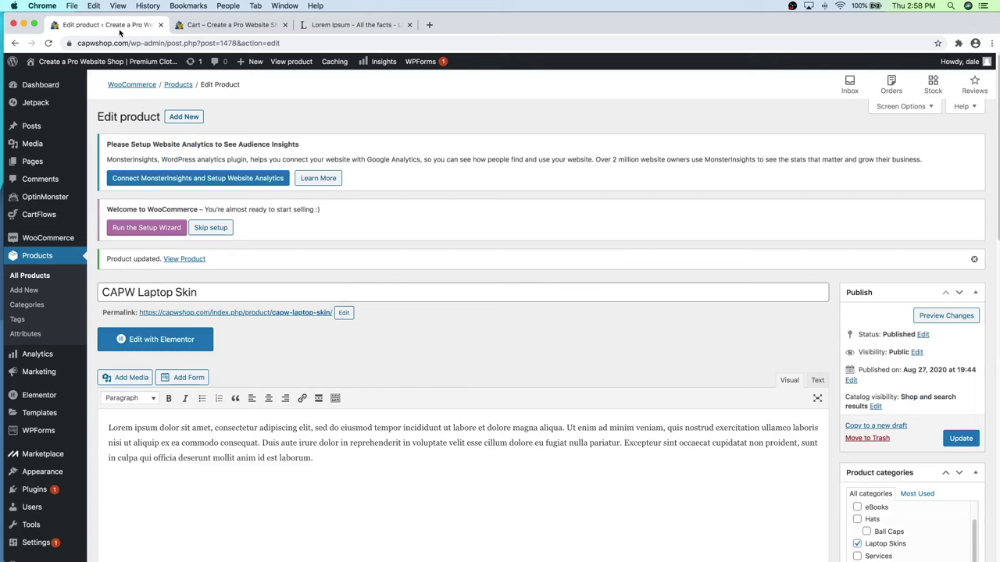
Open CAPW Cap from the products list and show its Linked Products settings
left_click(44, 276)
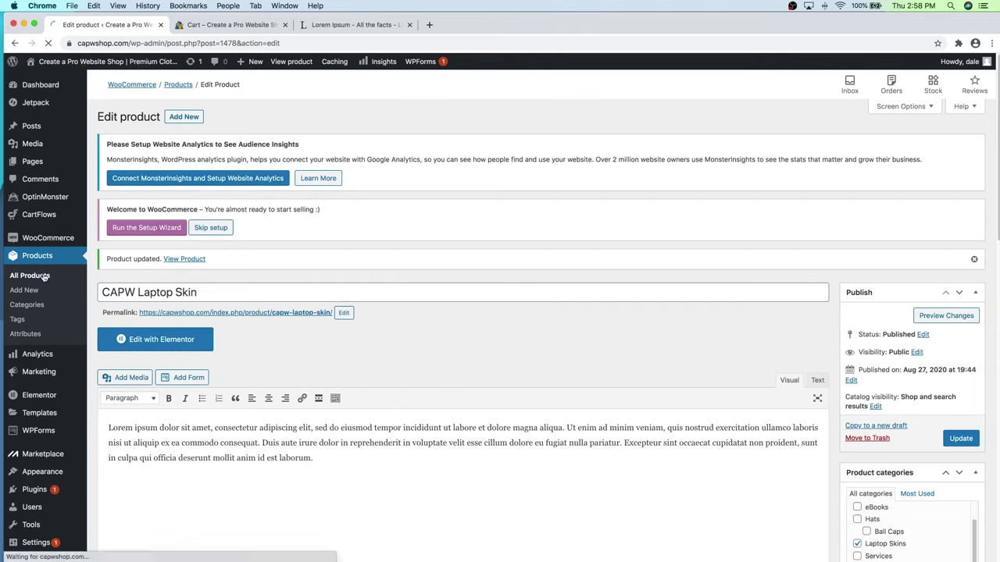
scroll(287, 337, "down", 3)
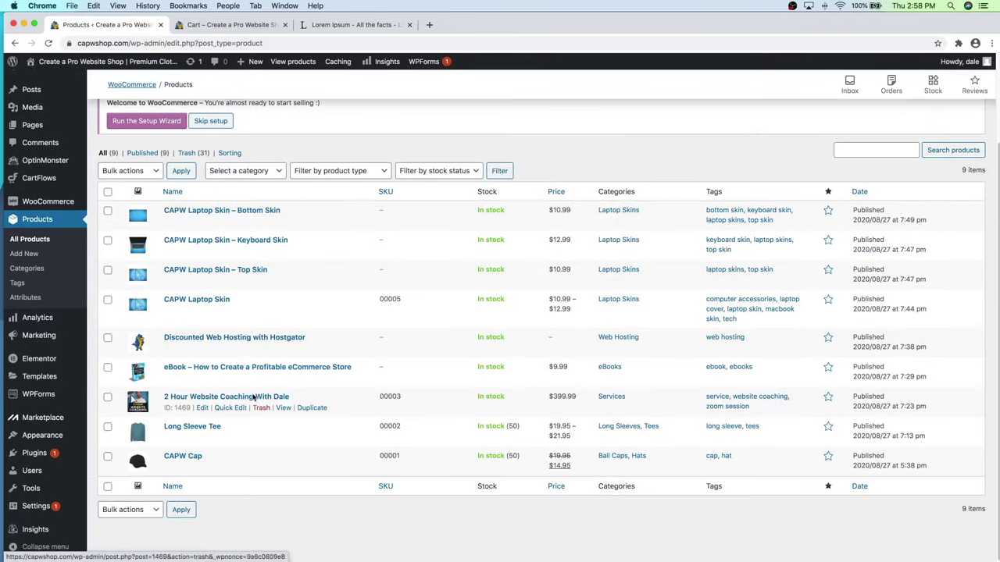
left_click(191, 459)
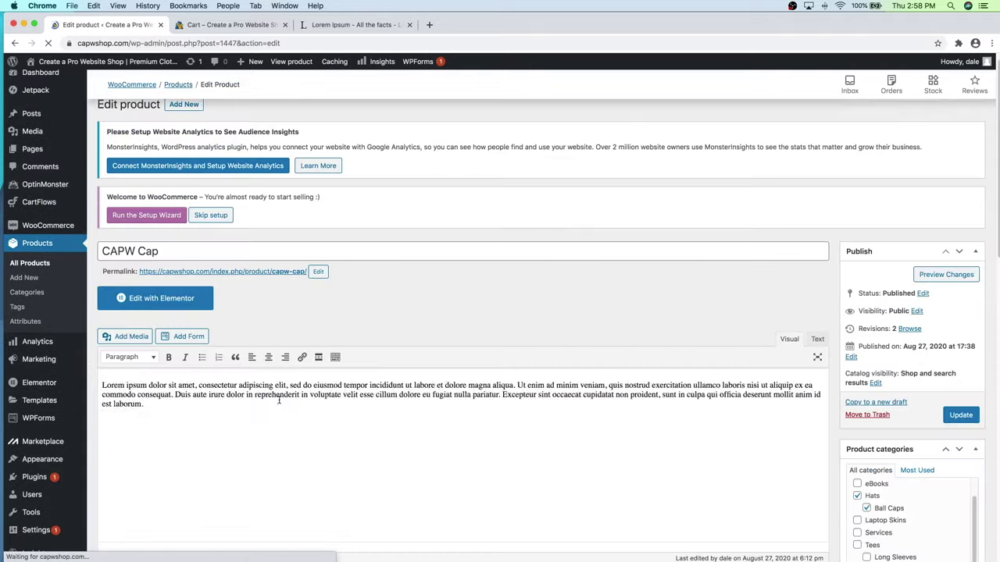
scroll(279, 403, "down", 8)
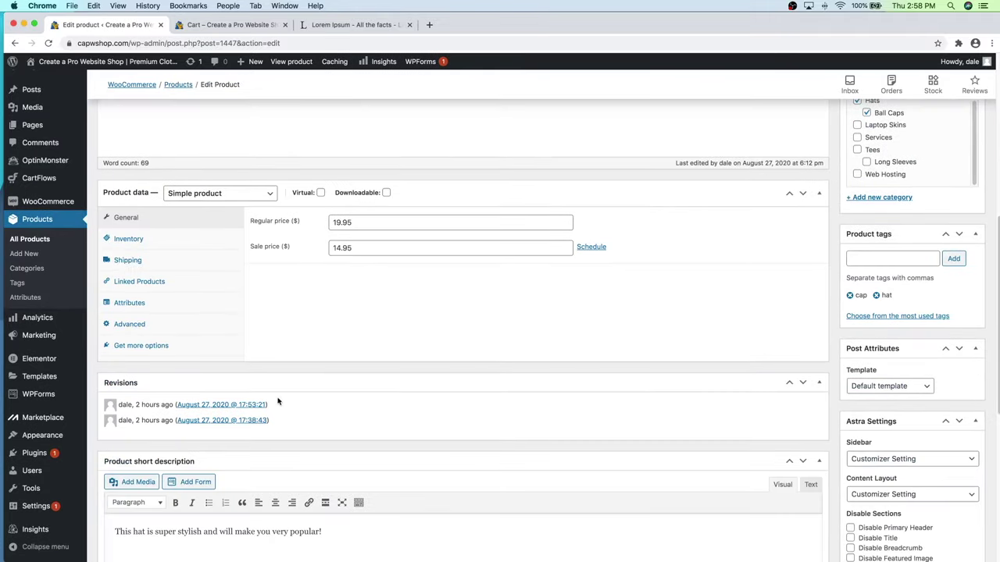
left_click(152, 284)
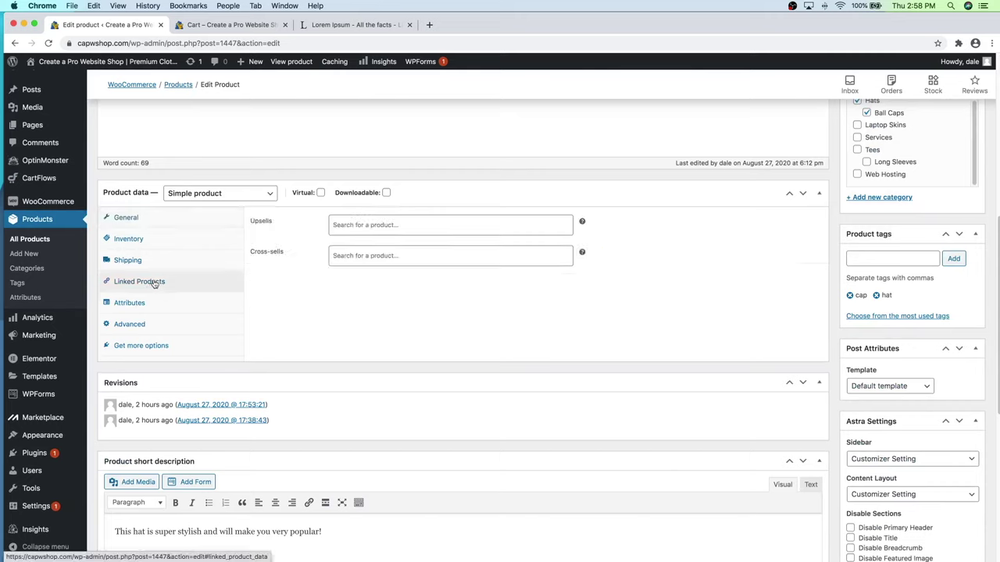
Add Long Sleeve Tee and 2 Hour Website Coaching as CAPW Cap upsells
left_click(372, 224)
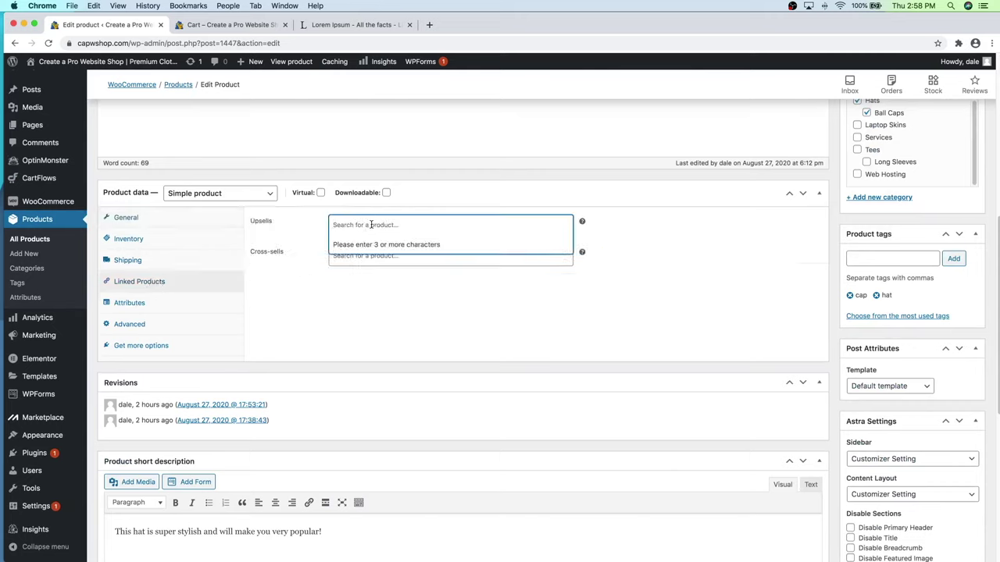
type("lon")
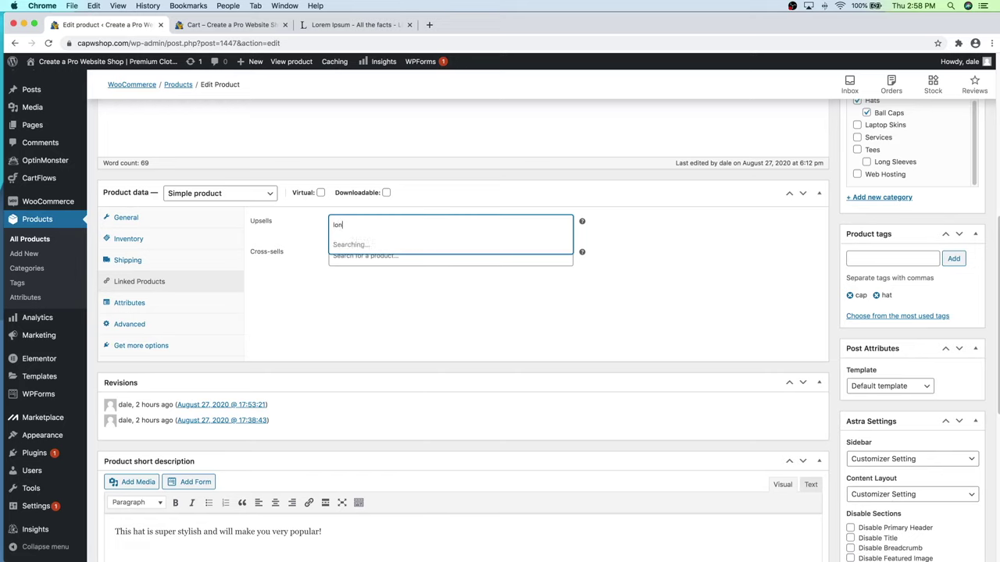
type("g sleeve")
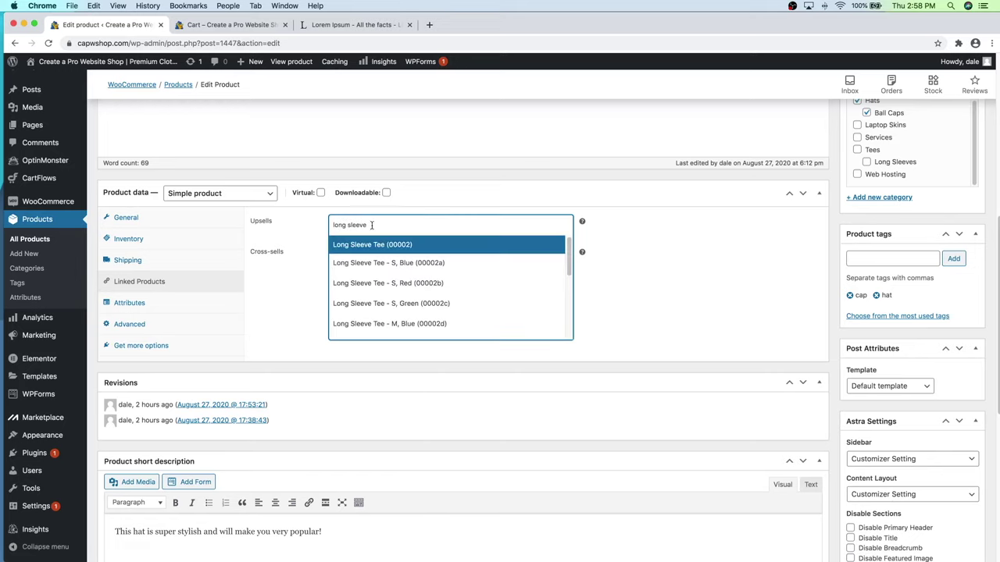
left_click(418, 247)
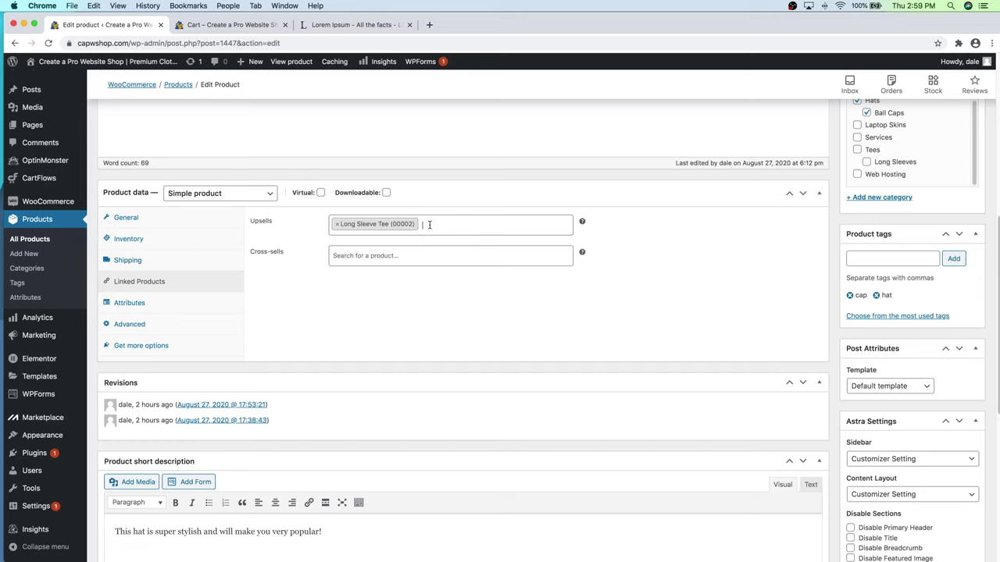
left_click(429, 225)
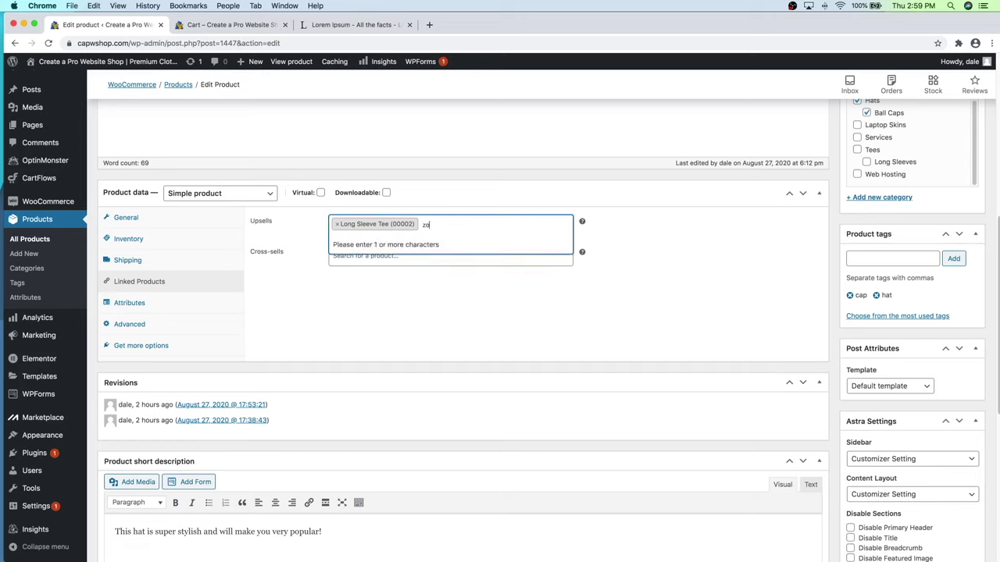
type("zoom")
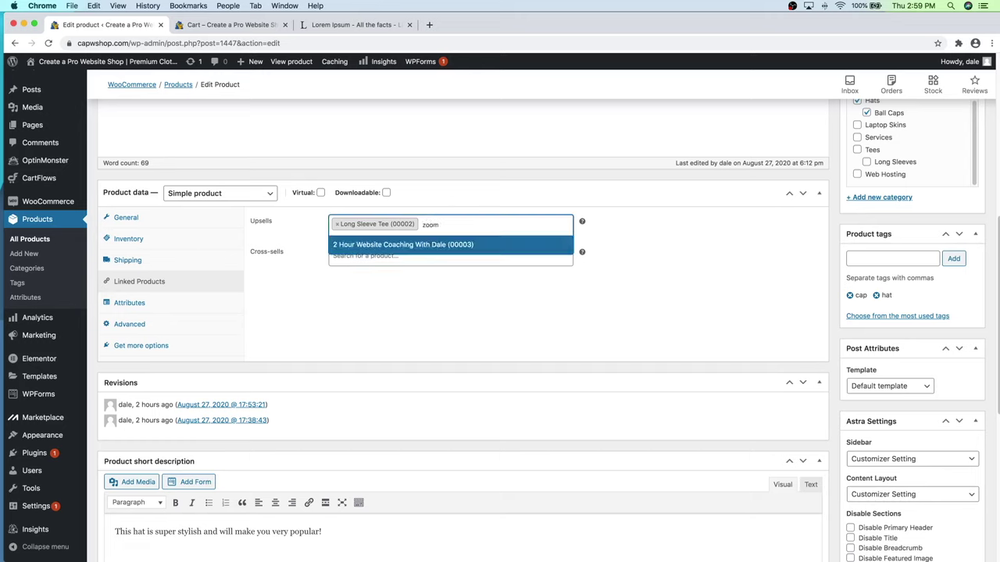
left_click(418, 245)
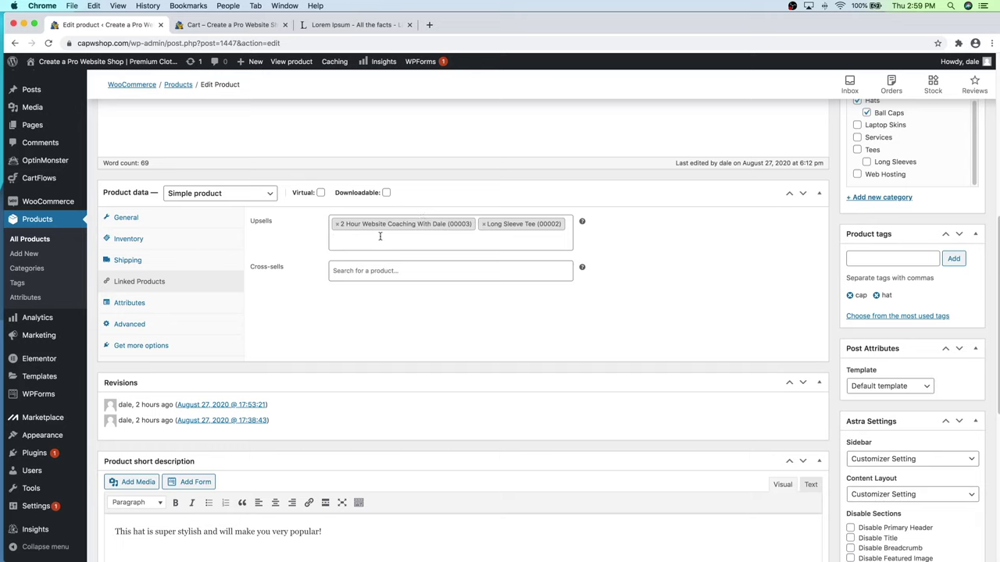
Add CAPW Laptop Skin as a cross-sell and update the product
left_click(369, 272)
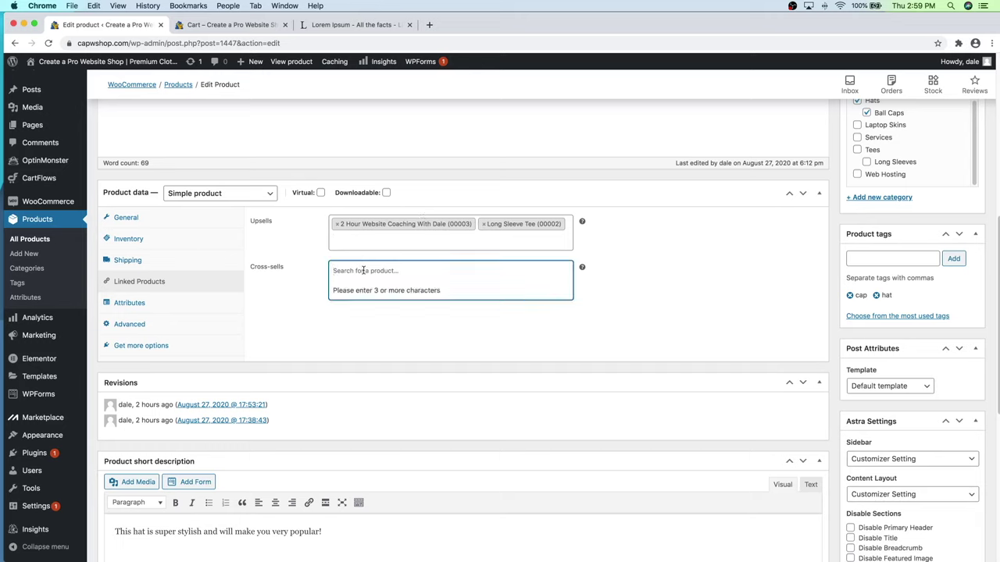
type("laptop")
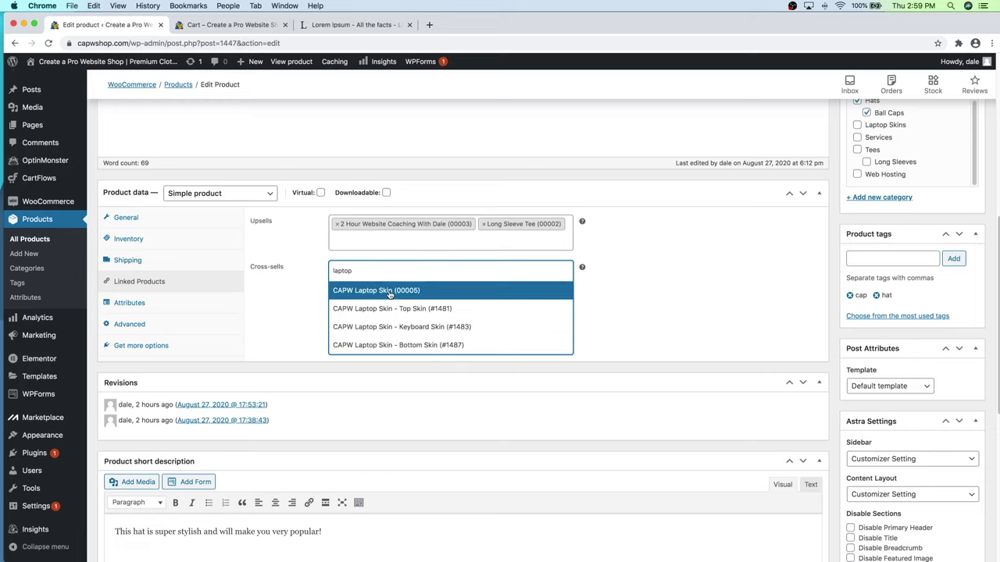
left_click(390, 292)
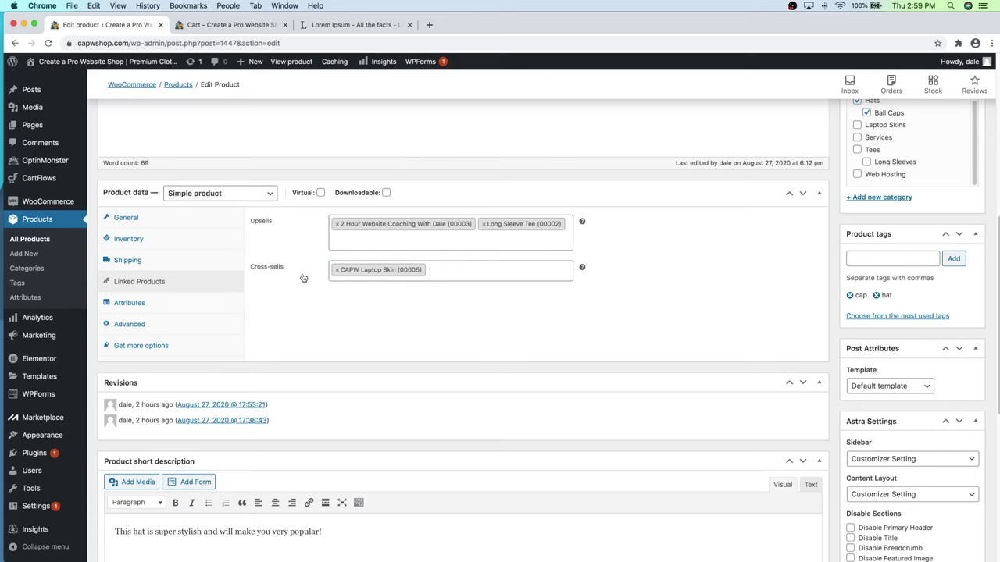
scroll(896, 317, "up", 4)
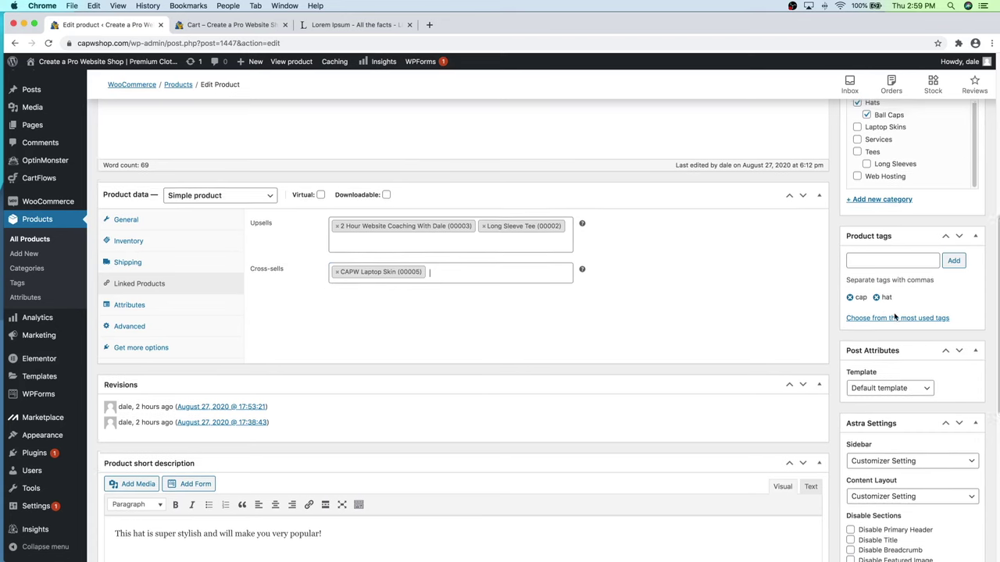
scroll(899, 313, "up", 2)
left_click(959, 182)
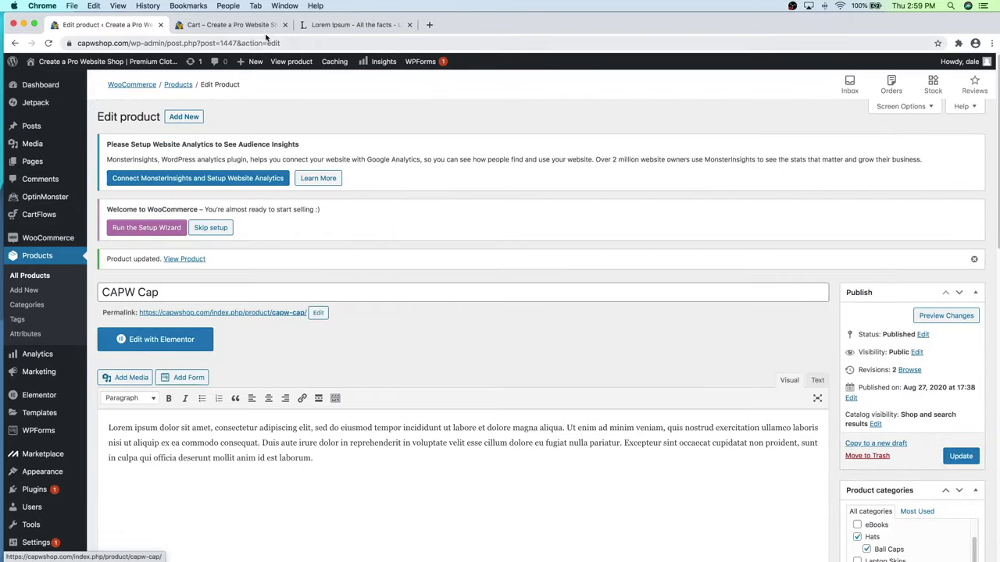
Open the live CAPW Cap product page from the store listing
left_click(249, 25)
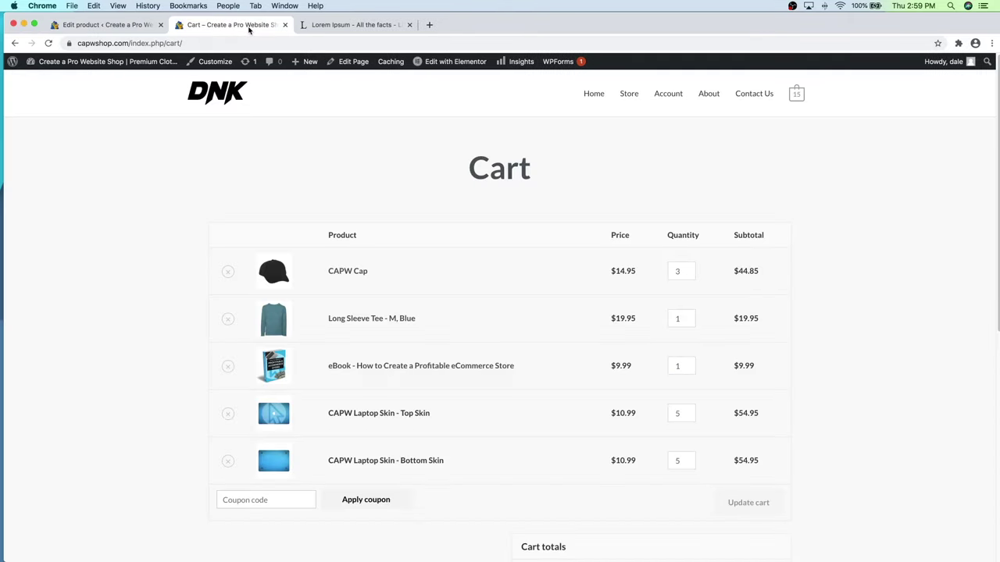
left_click(631, 94)
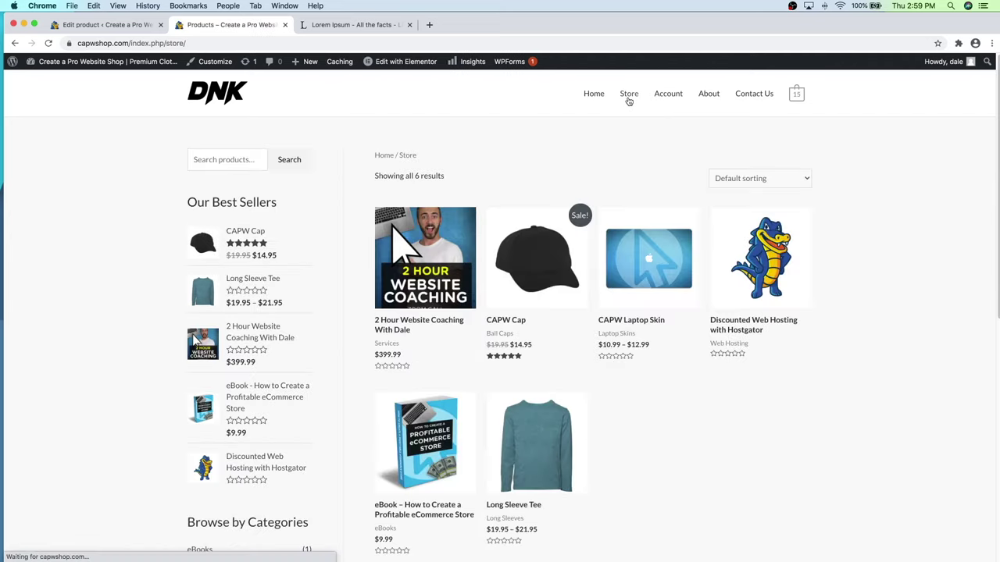
left_click(543, 245)
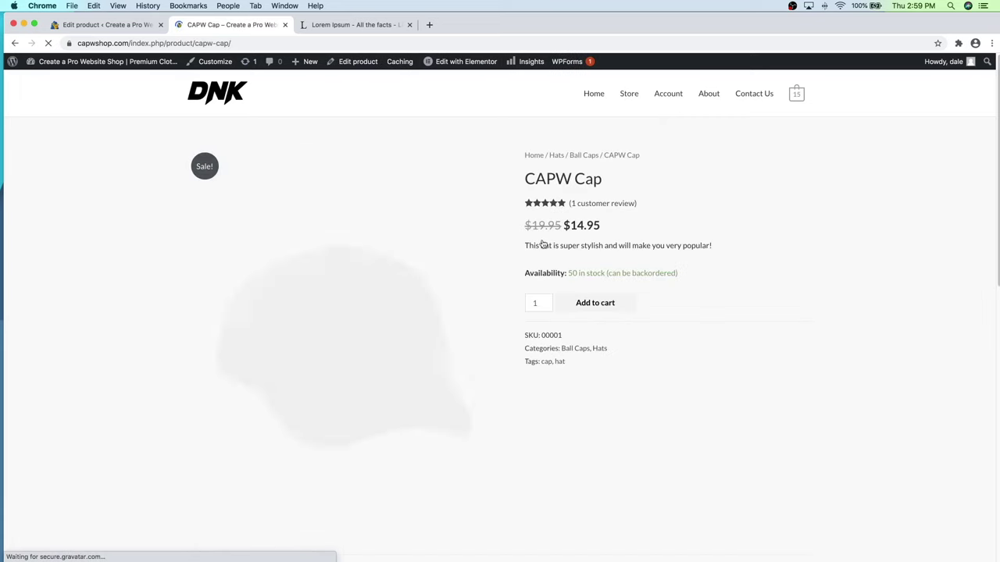
Check the 'You may also like' upsells and the $184.69 mini-cart
scroll(525, 239, "down", 1)
scroll(525, 240, "down", 5)
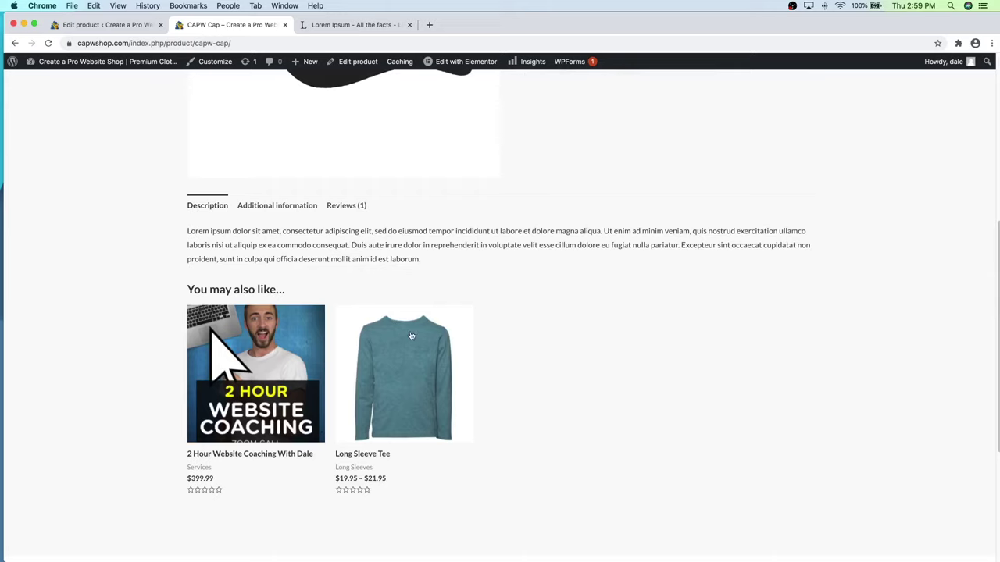
scroll(456, 187, "up", 1)
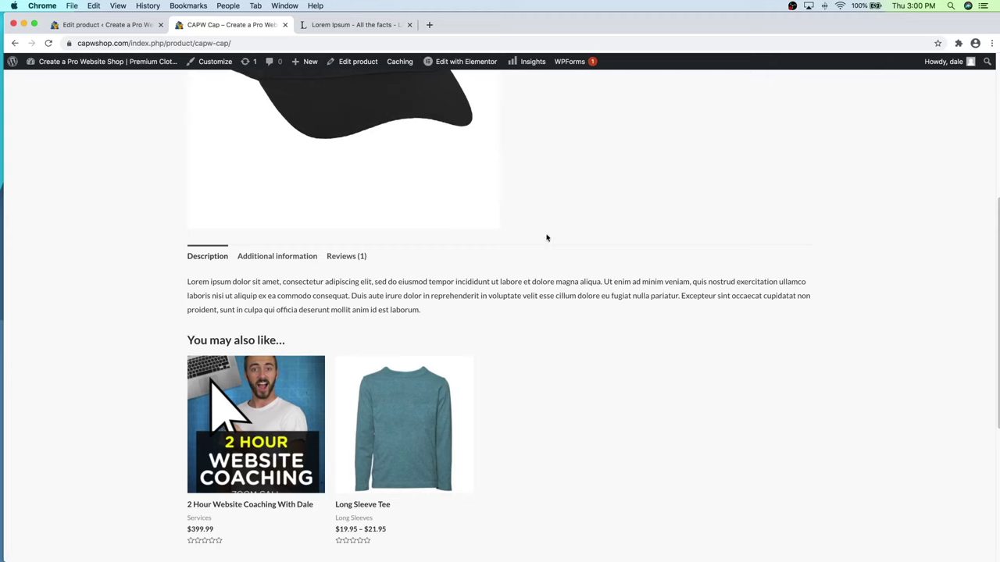
scroll(521, 231, "up", 5)
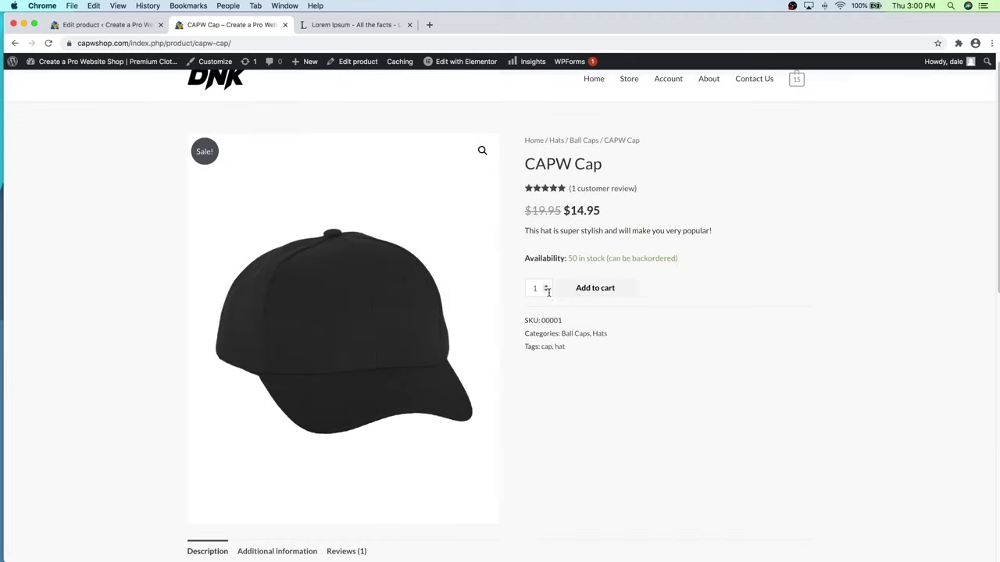
scroll(547, 290, "down", 7)
scroll(553, 296, "up", 5)
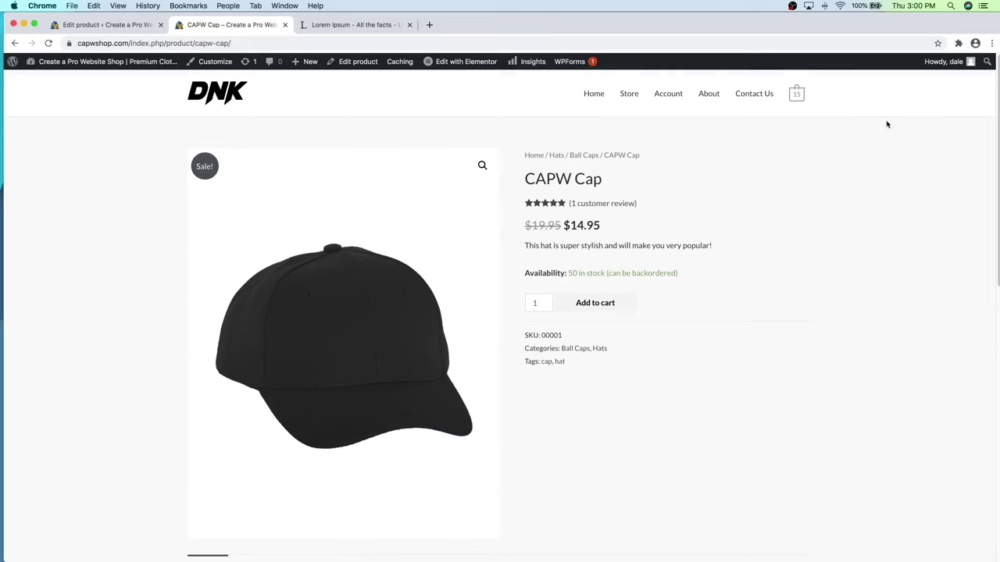
mouse_move(797, 95)
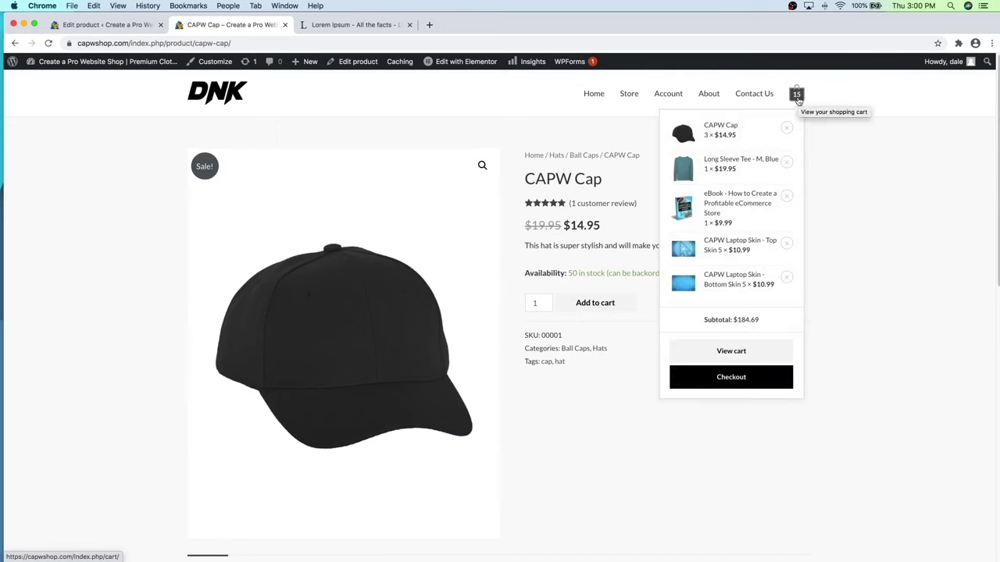
left_click(736, 352)
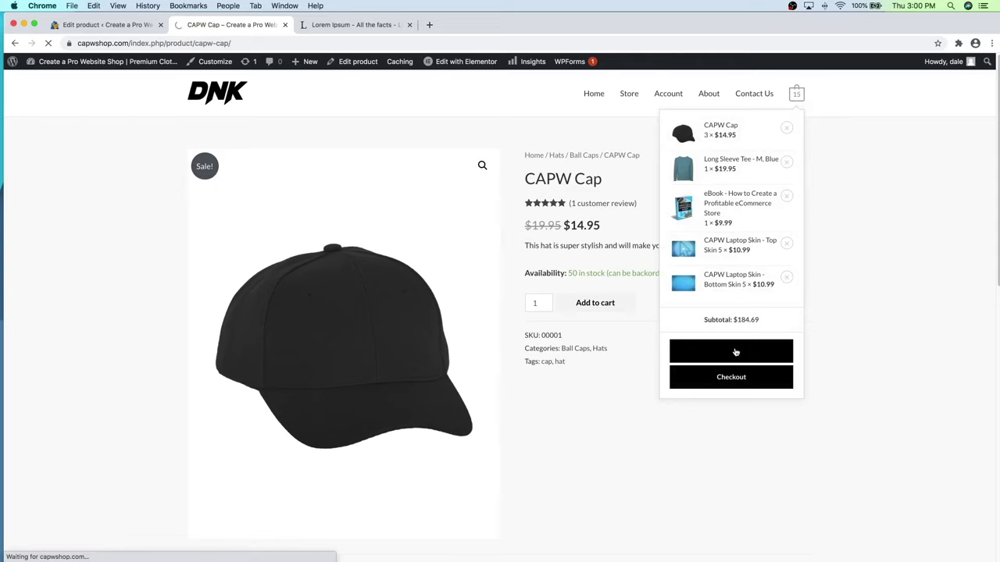
Find CAPW Laptop Skin in the cart's 'You may be interested in' section
scroll(591, 223, "down", 5)
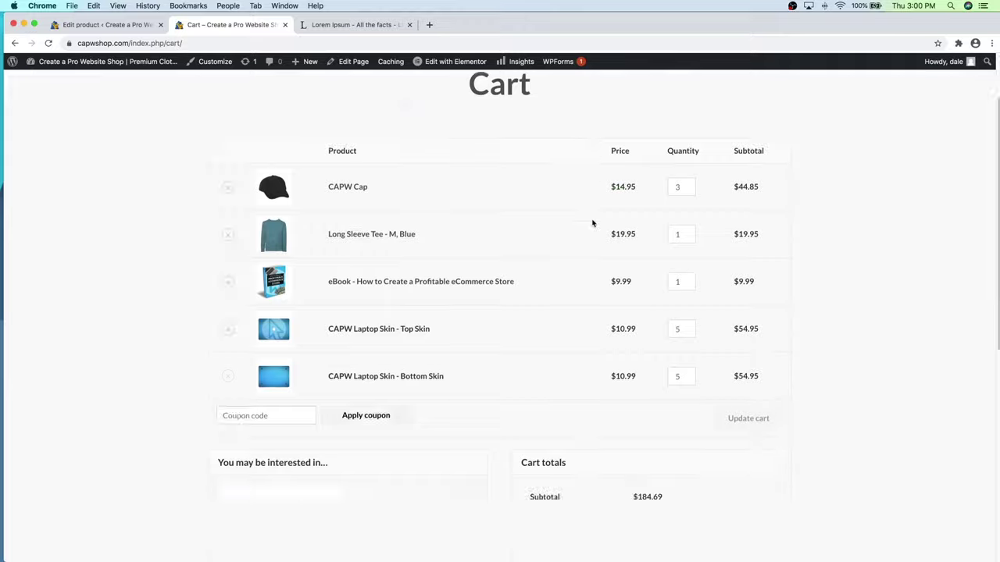
scroll(585, 227, "up", 2)
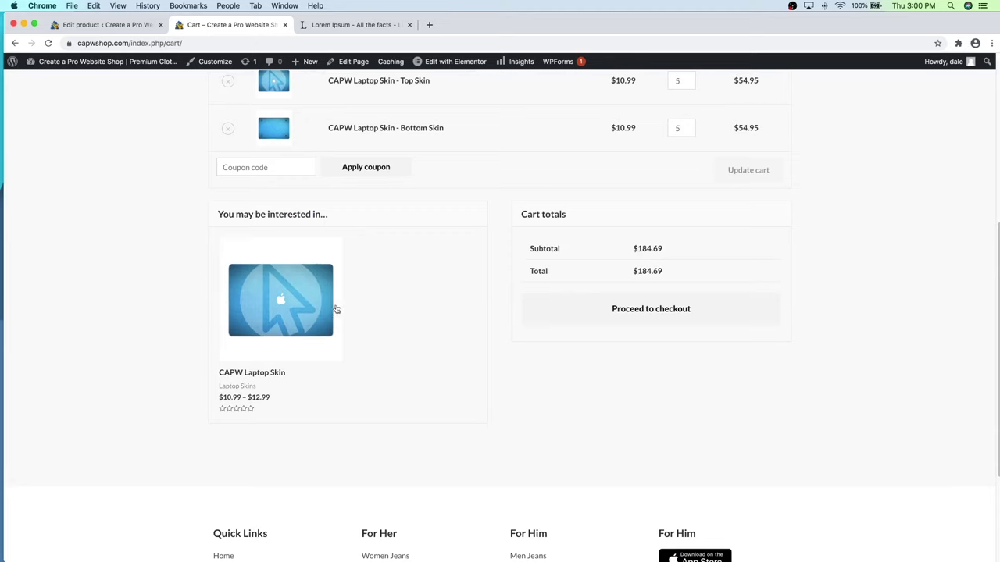
scroll(475, 302, "up", 4)
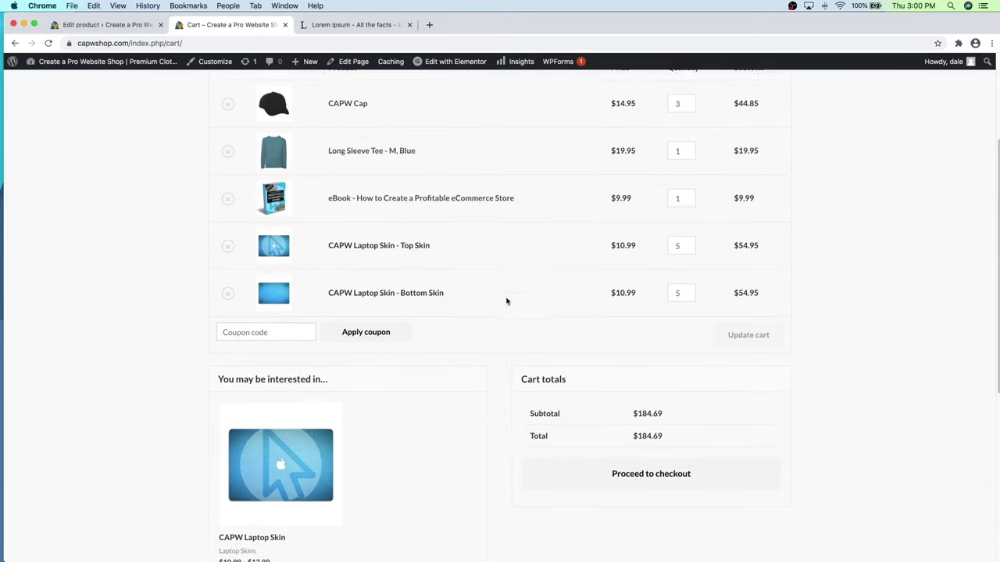
scroll(507, 302, "up", 3)
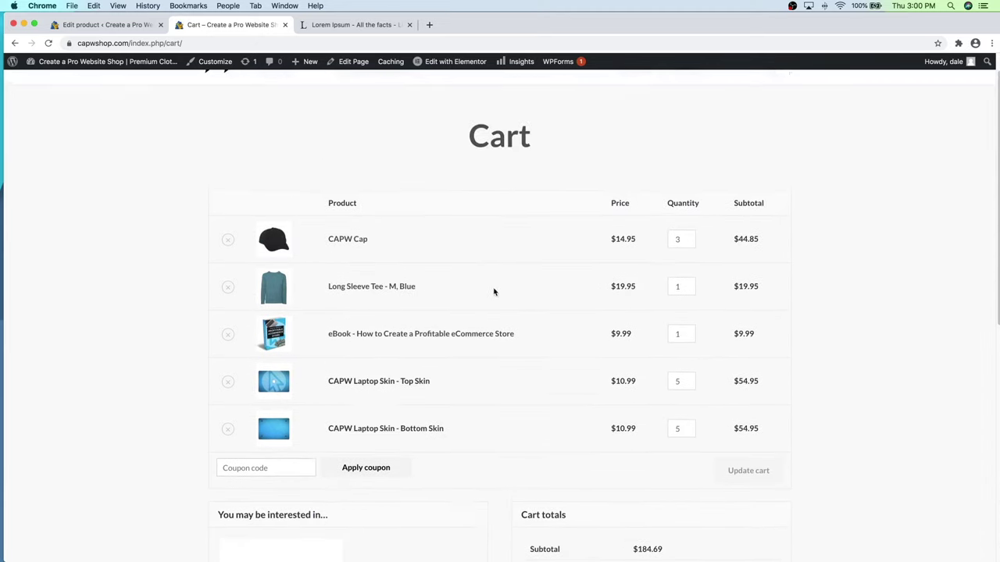
scroll(493, 293, "up", 1)
scroll(428, 228, "down", 2)
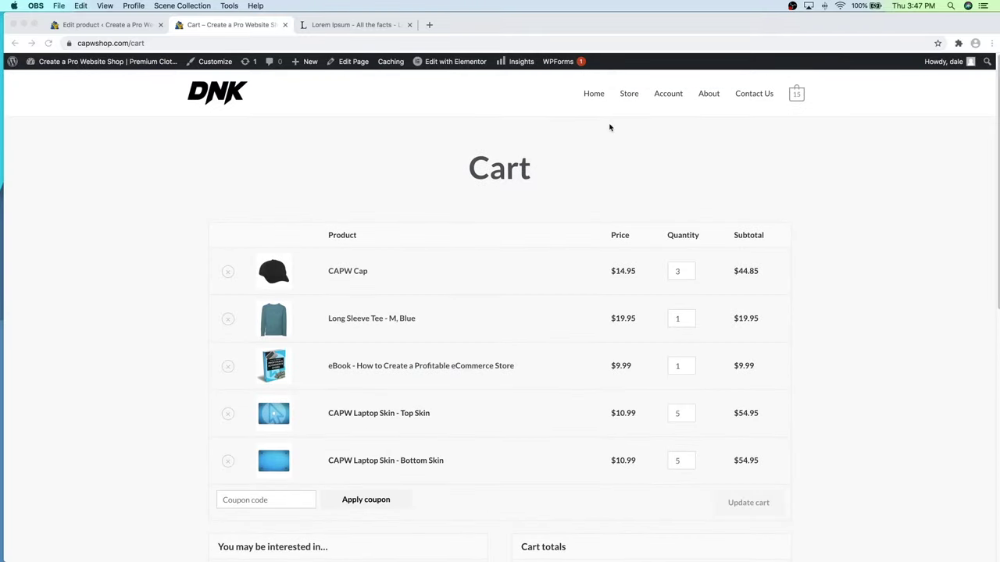
left_click(632, 96)
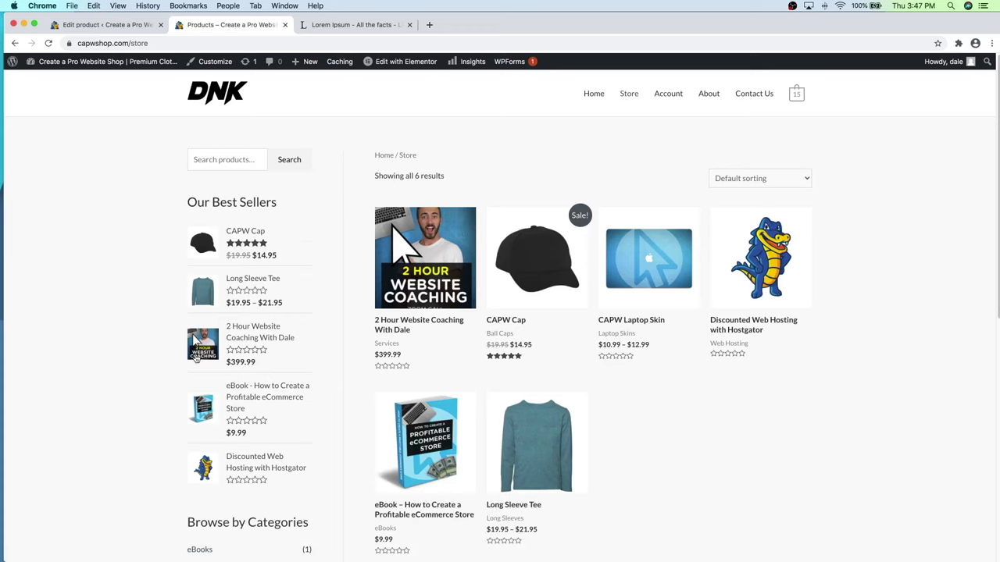
Review the store's category list and price filter, then return to the CAPW Cap editor
scroll(321, 266, "down", 3)
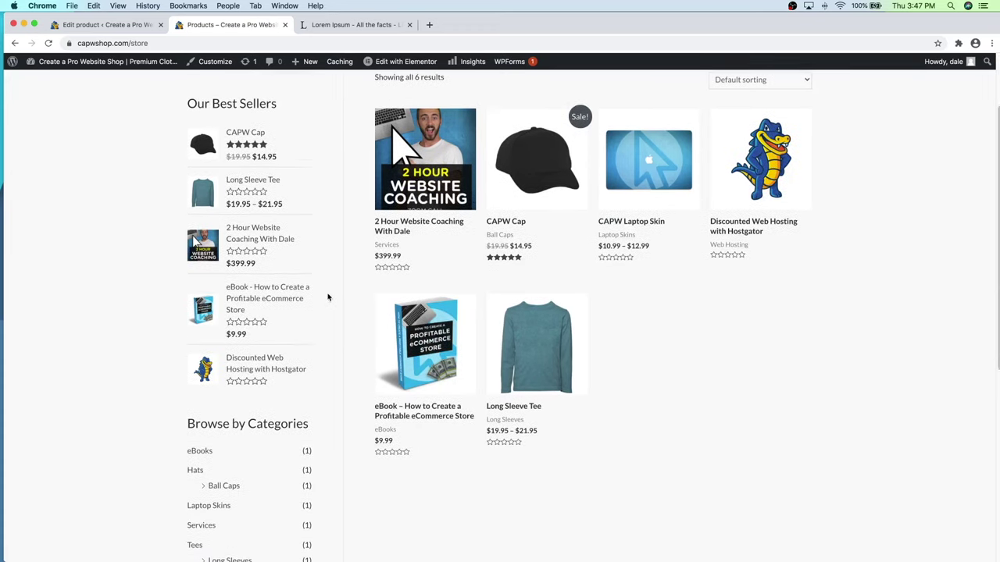
scroll(287, 238, "down", 6)
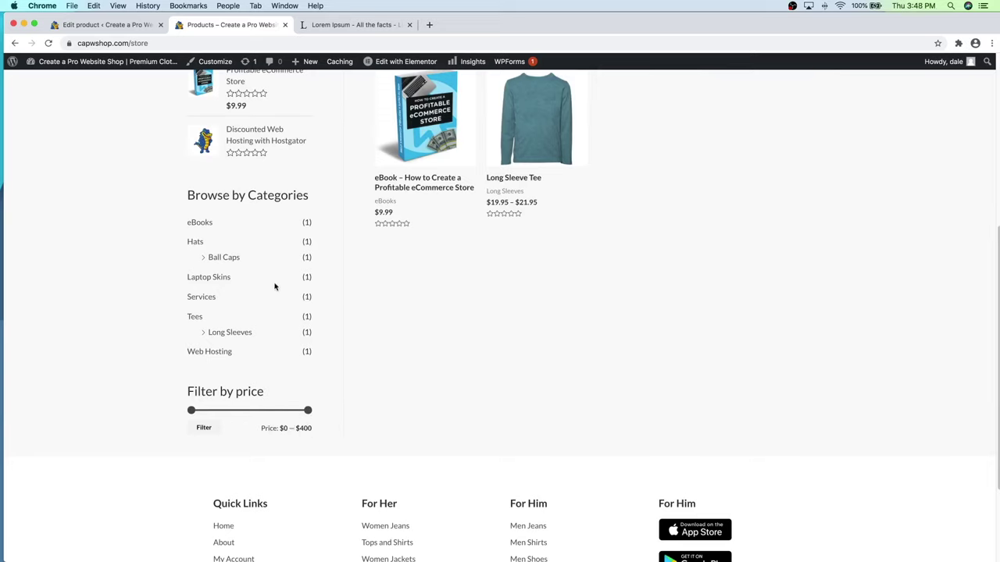
left_click(137, 30)
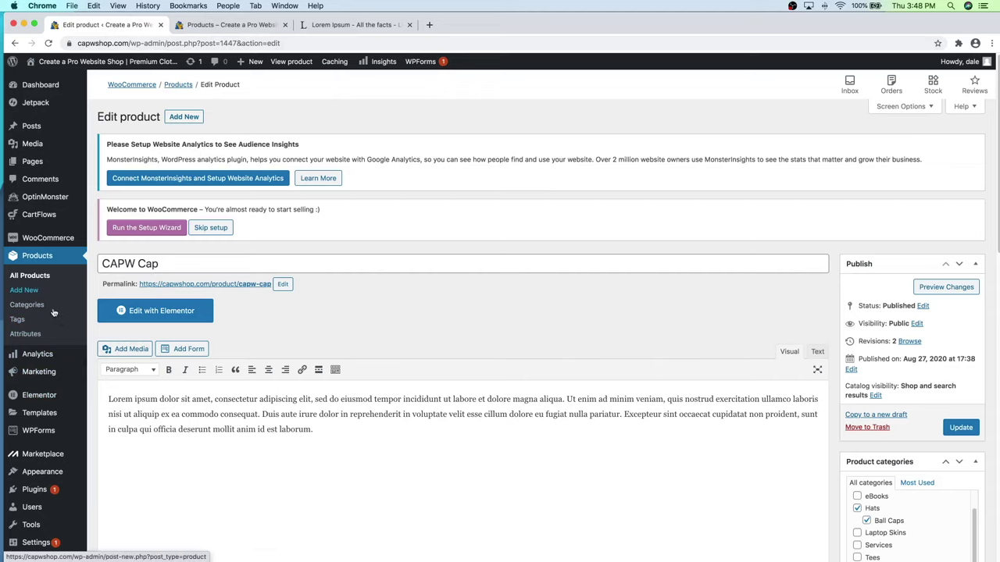
scroll(55, 328, "down", 2)
Save permalinks with the Post name structure and reload the store page
mouse_move(35, 506)
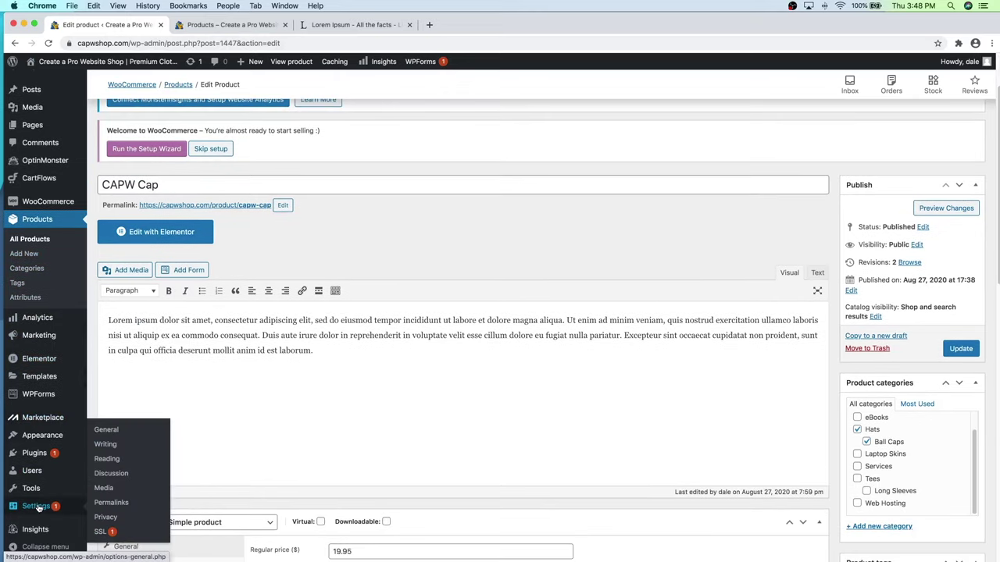
left_click(111, 504)
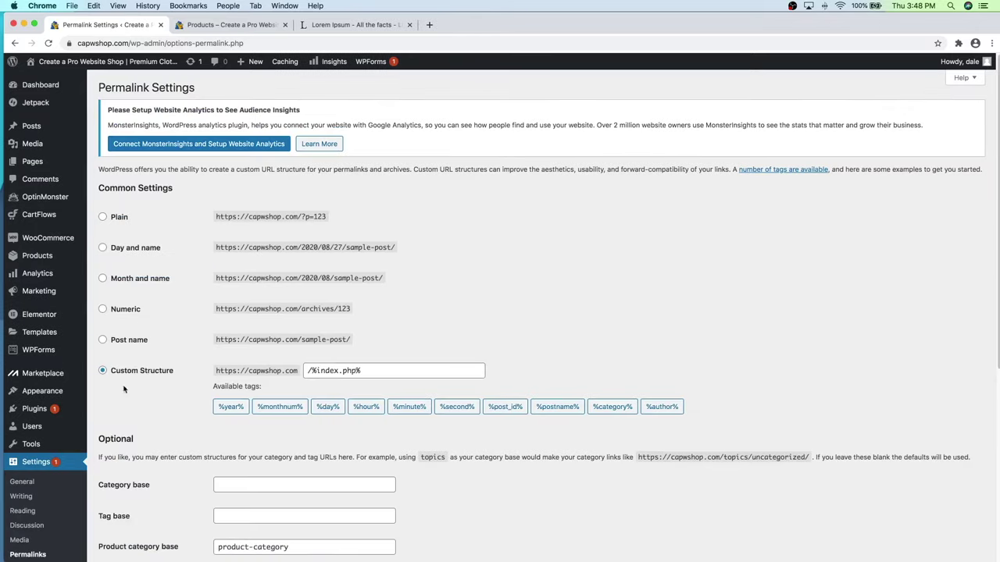
left_click(103, 340)
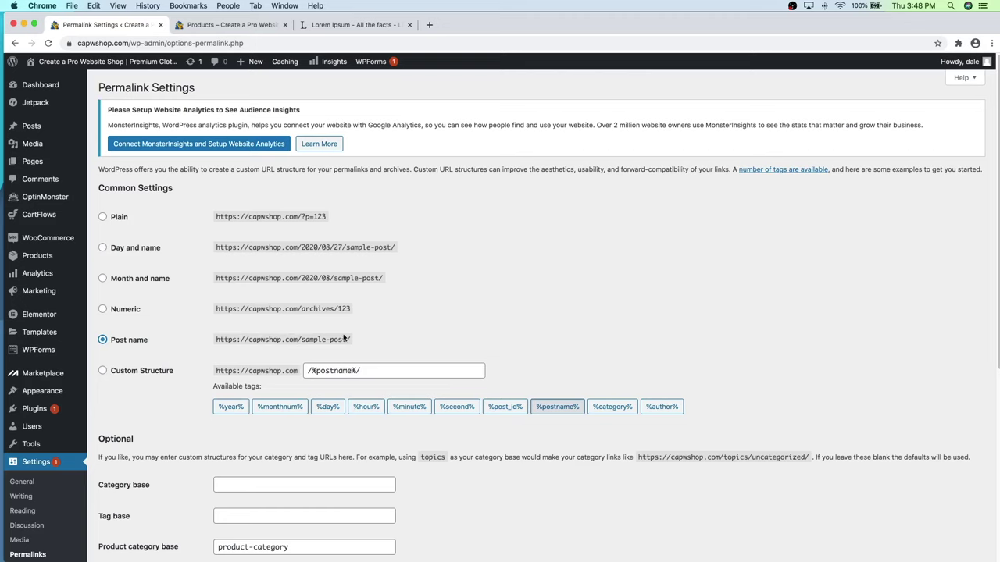
scroll(167, 331, "down", 5)
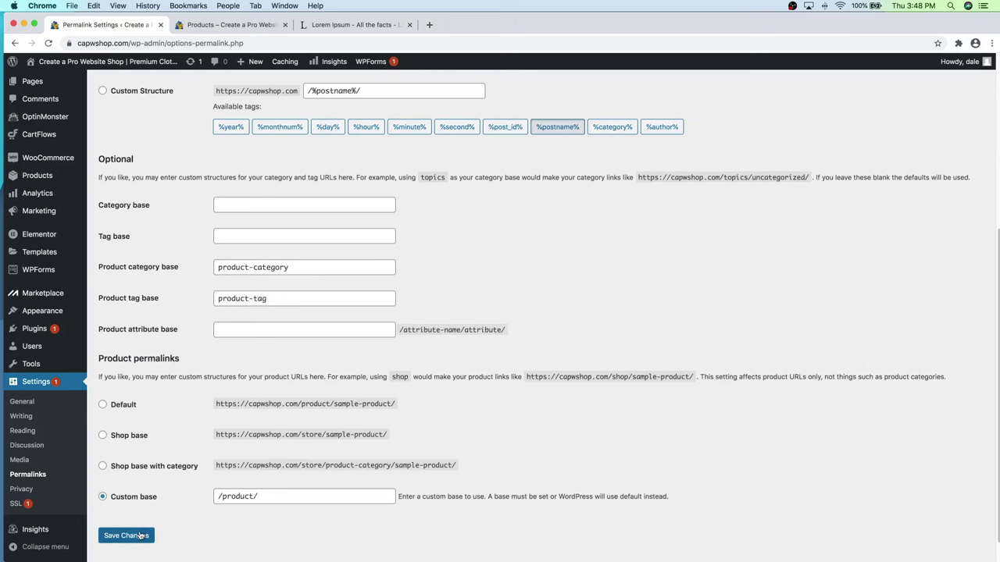
left_click(127, 536)
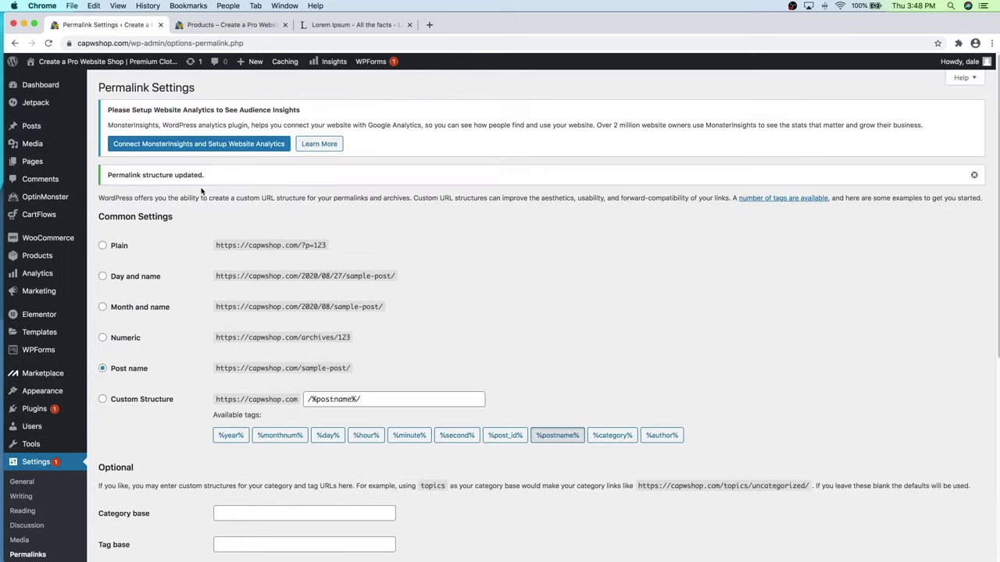
left_click(205, 28)
left_click(49, 43)
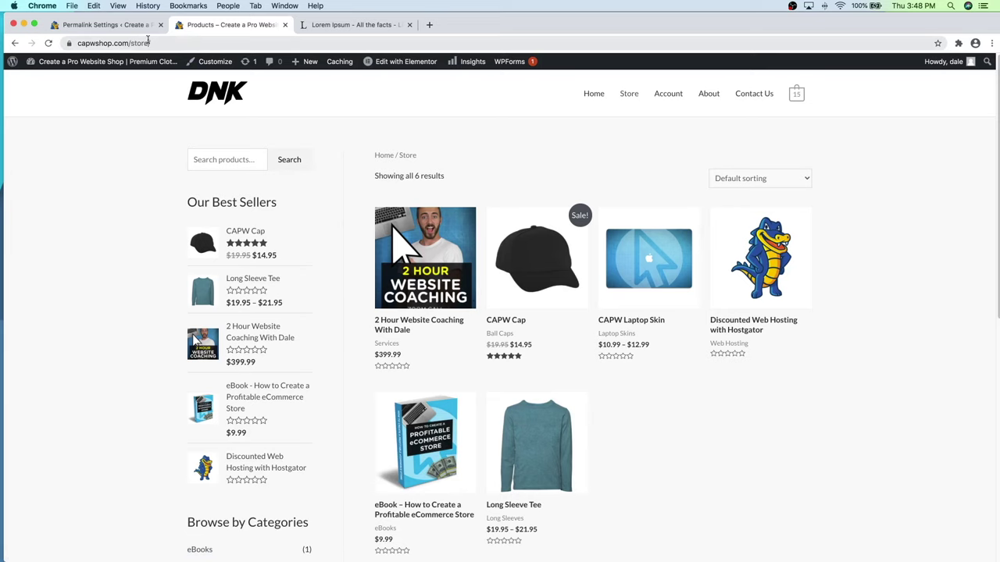
Narrow the store's price filter to $0–$10 so only two products show
scroll(346, 235, "down", 2)
scroll(257, 140, "up", 1)
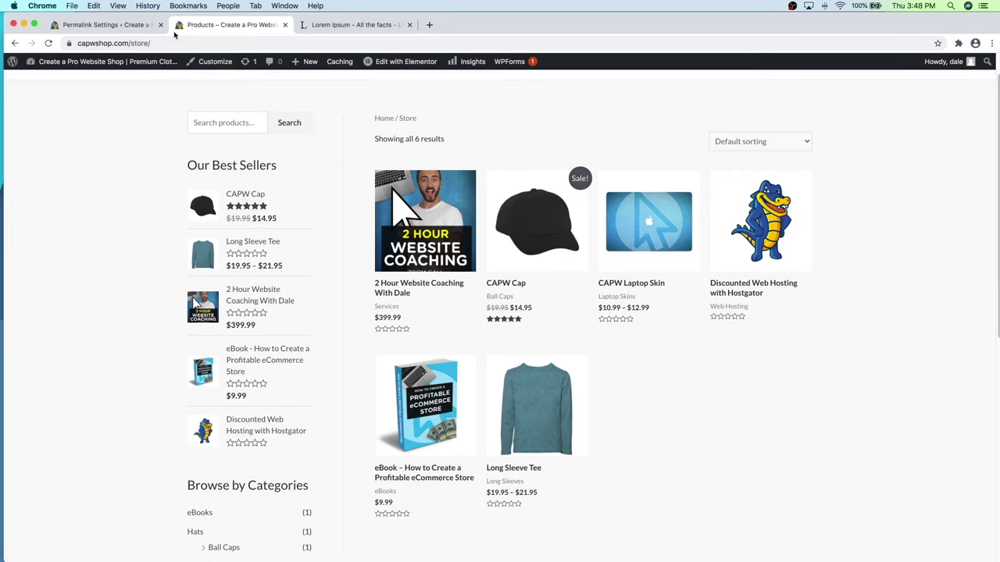
scroll(373, 234, "down", 5)
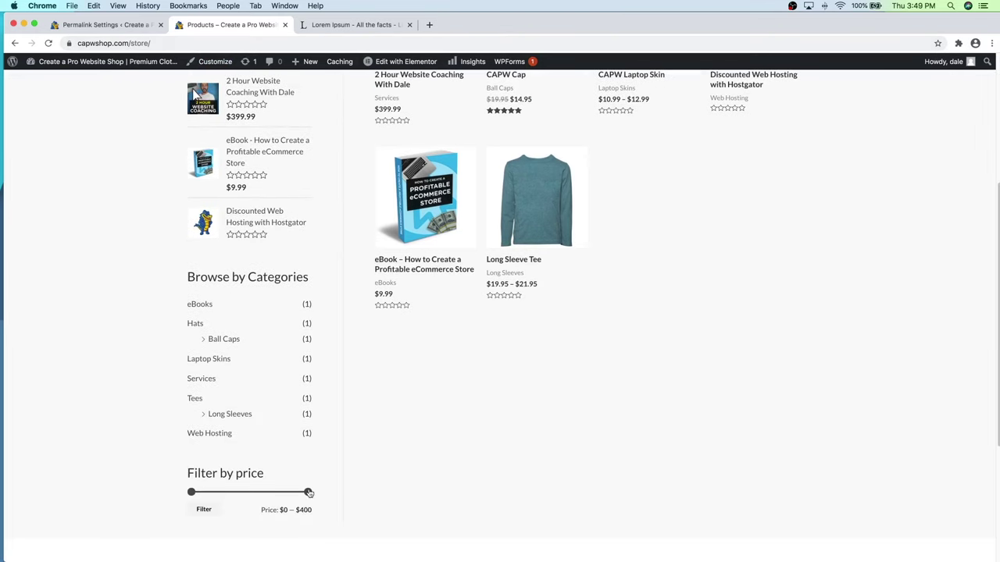
left_click_drag(308, 492, 193, 494)
left_click(201, 515)
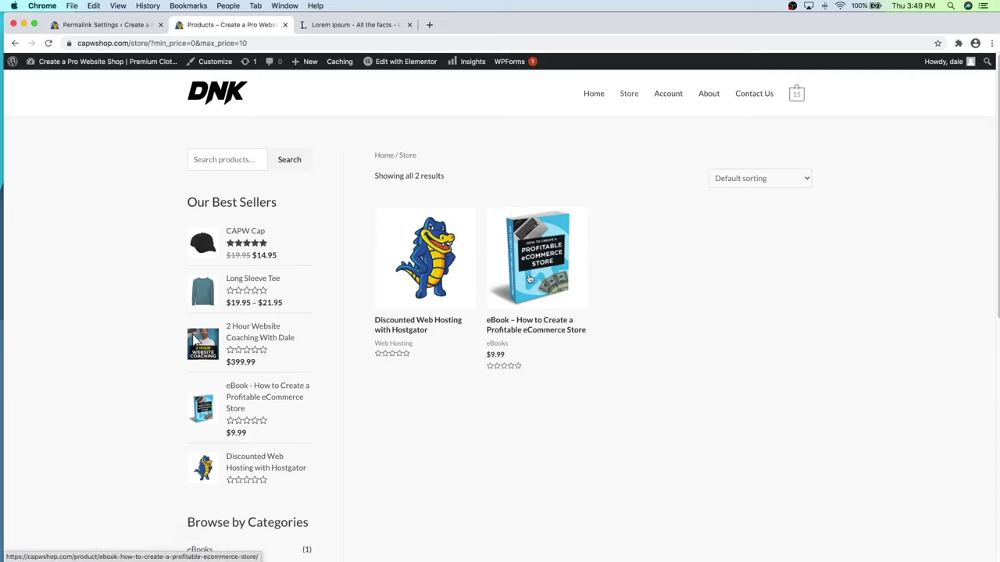
scroll(377, 283, "down", 3)
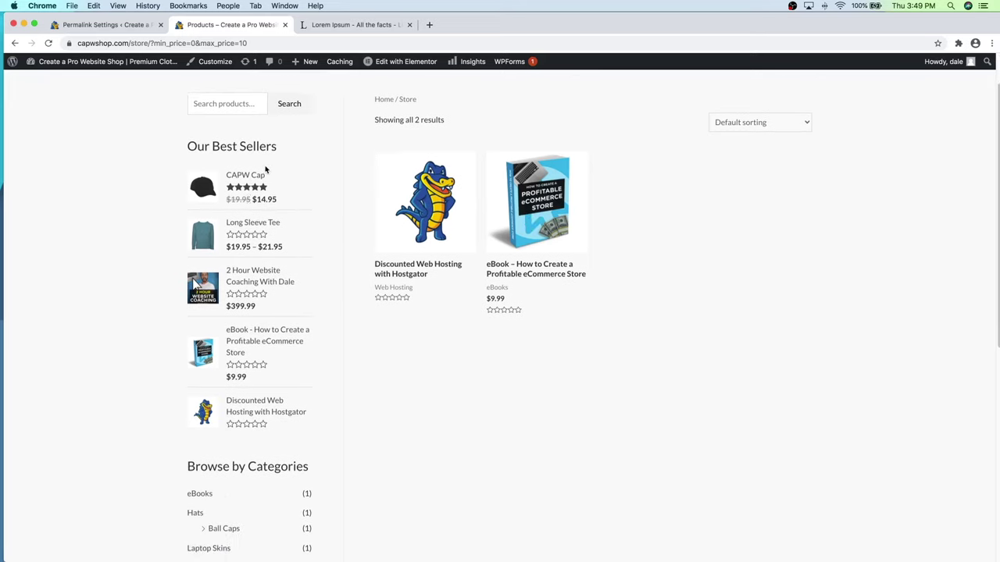
scroll(289, 439, "down", 5)
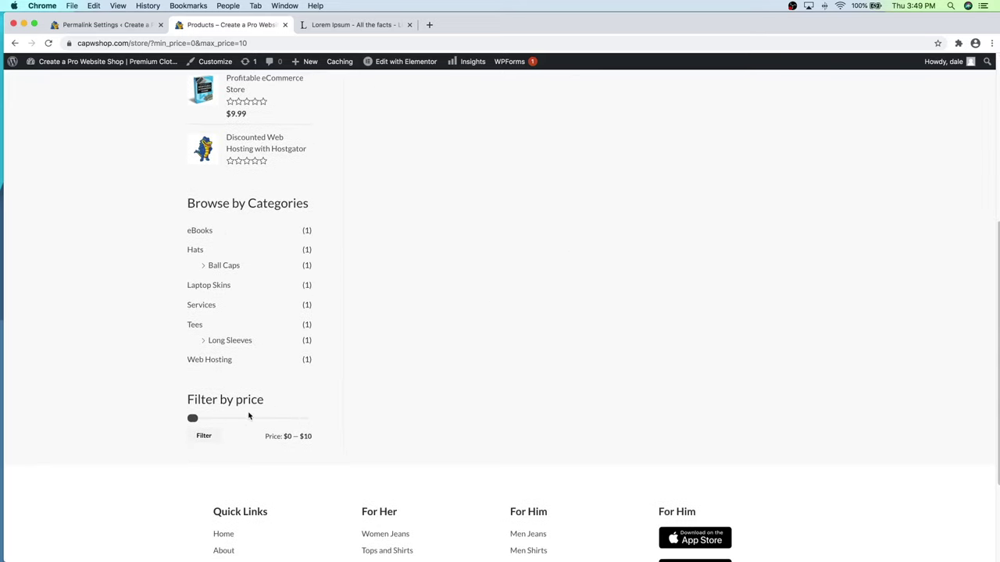
scroll(257, 410, "up", 6)
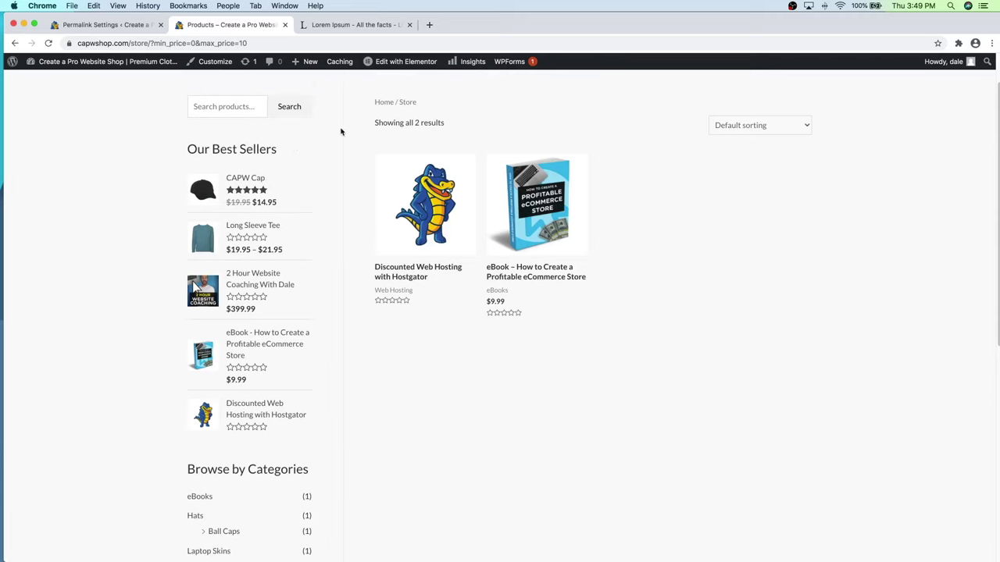
left_click(208, 63)
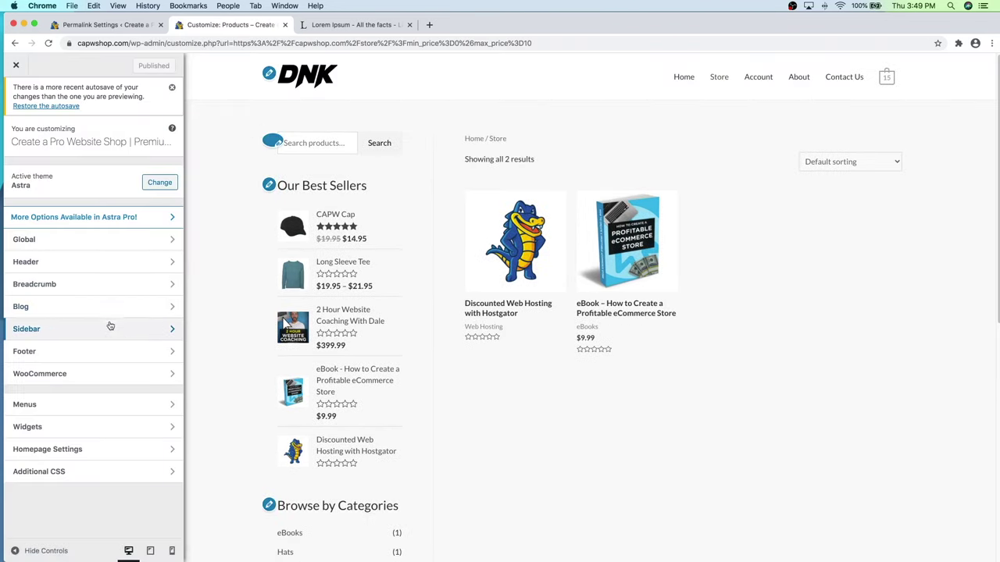
Publish Right Sidebar as the Astra WooCommerce sidebar layout and close the Customizer
left_click(91, 330)
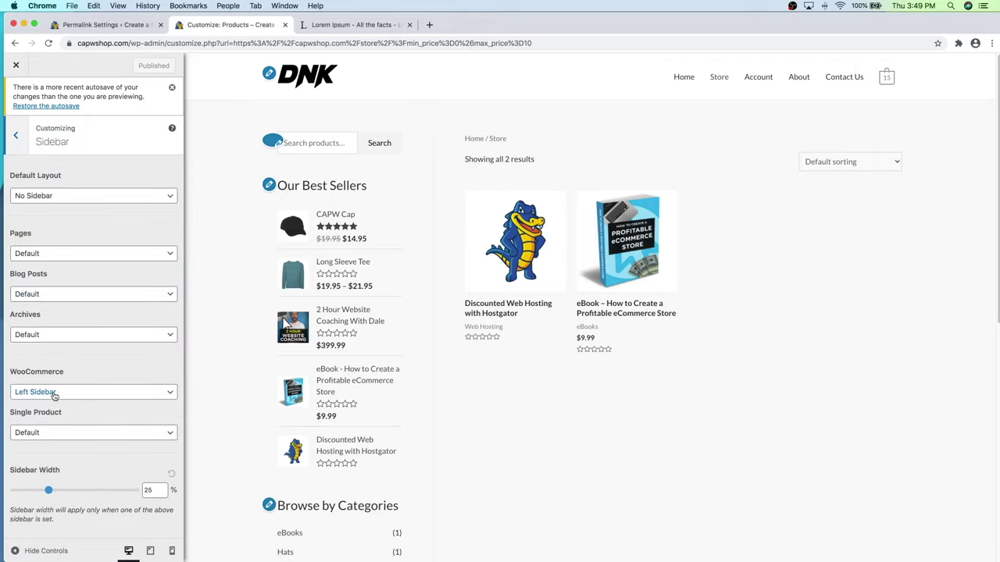
left_click(53, 395)
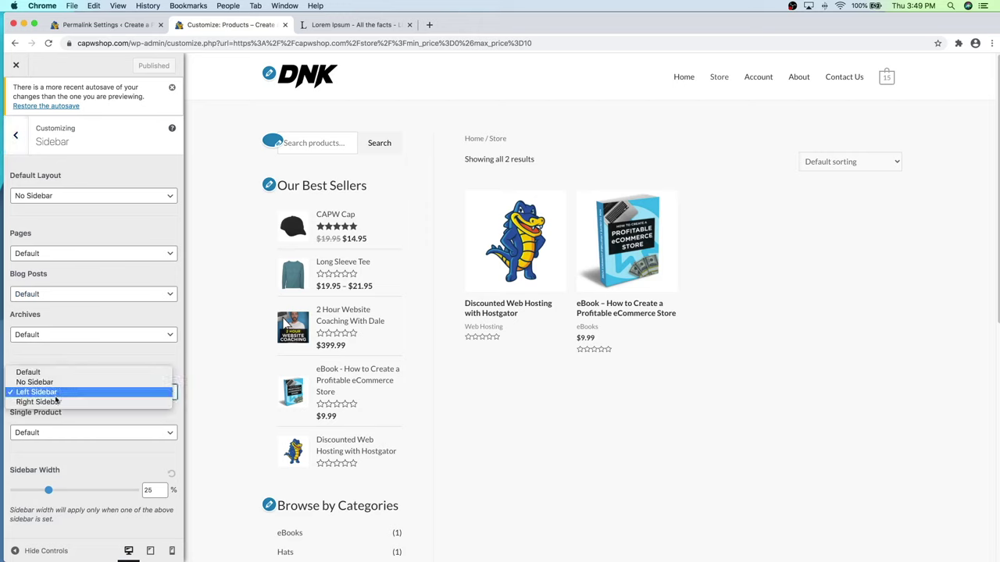
left_click(55, 404)
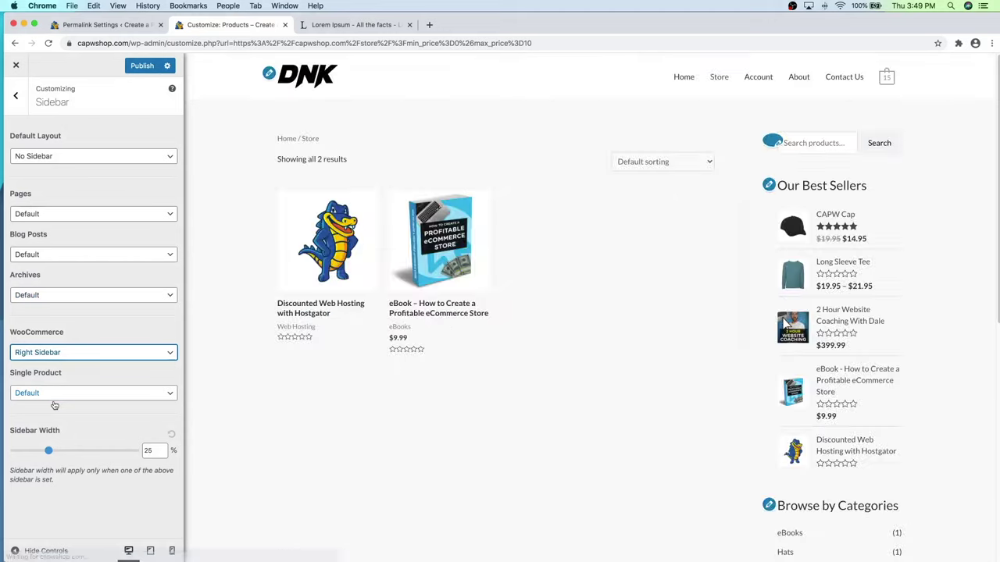
scroll(899, 297, "down", 10)
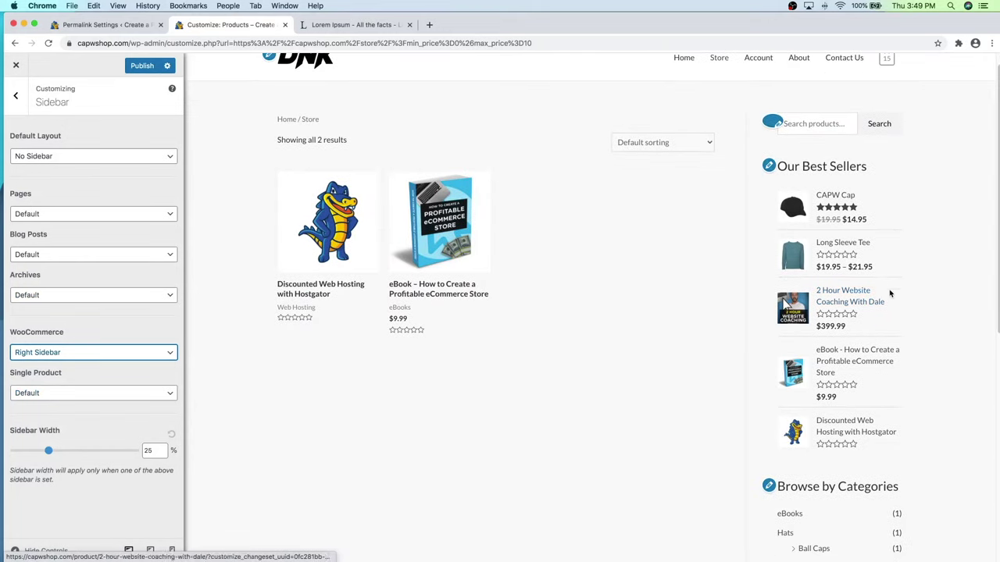
scroll(869, 337, "up", 10)
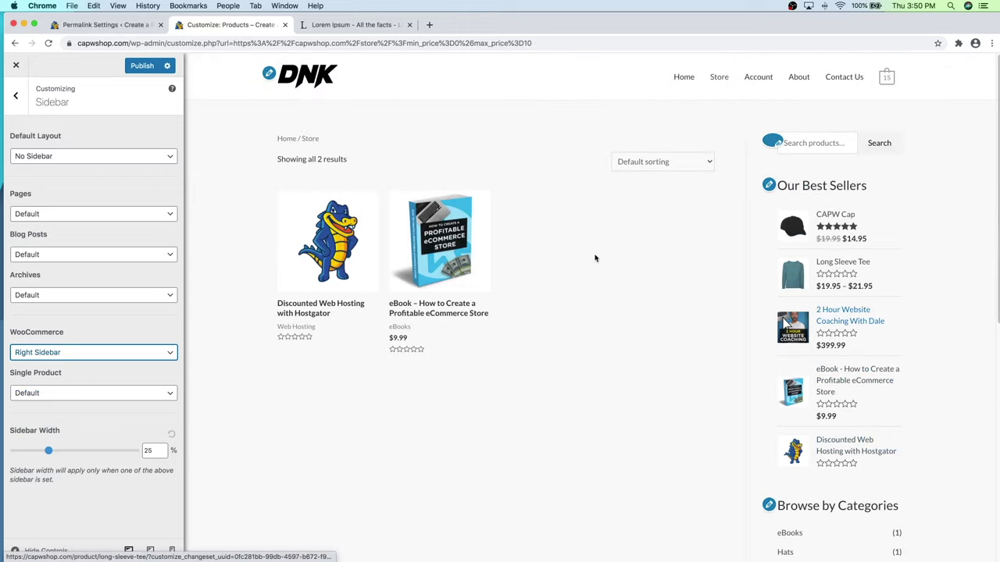
left_click(141, 66)
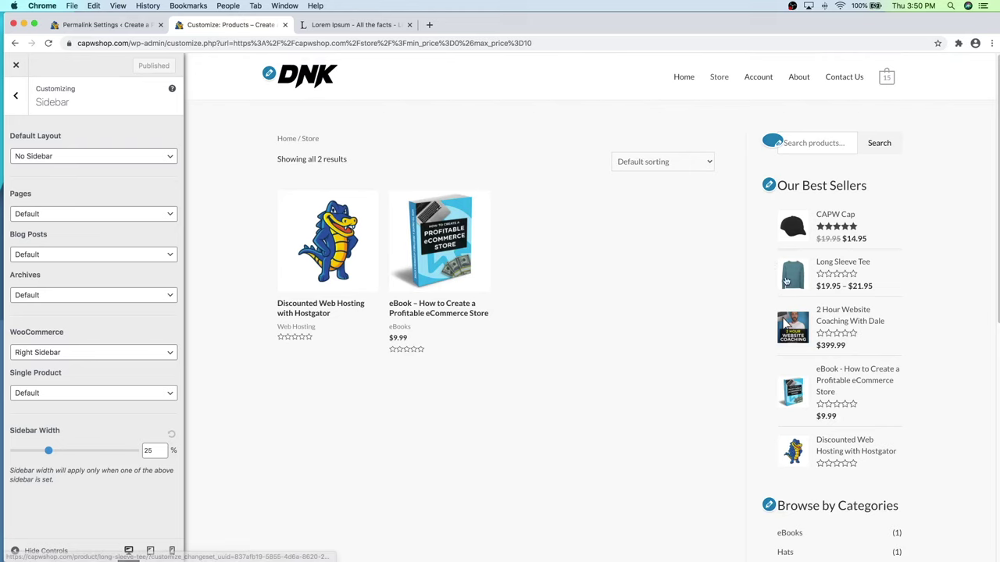
scroll(943, 344, "down", 1)
scroll(944, 344, "down", 5)
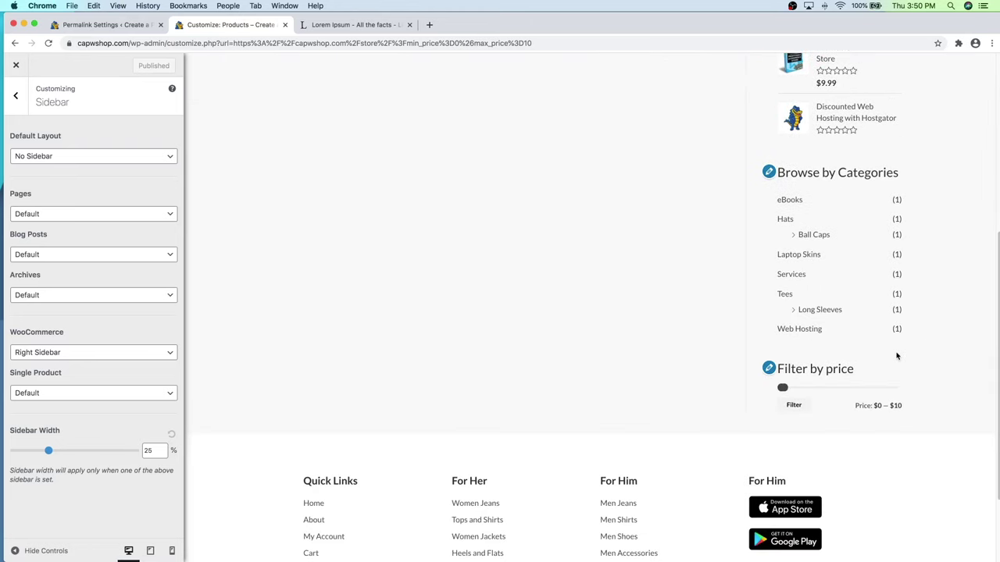
scroll(893, 357, "up", 7)
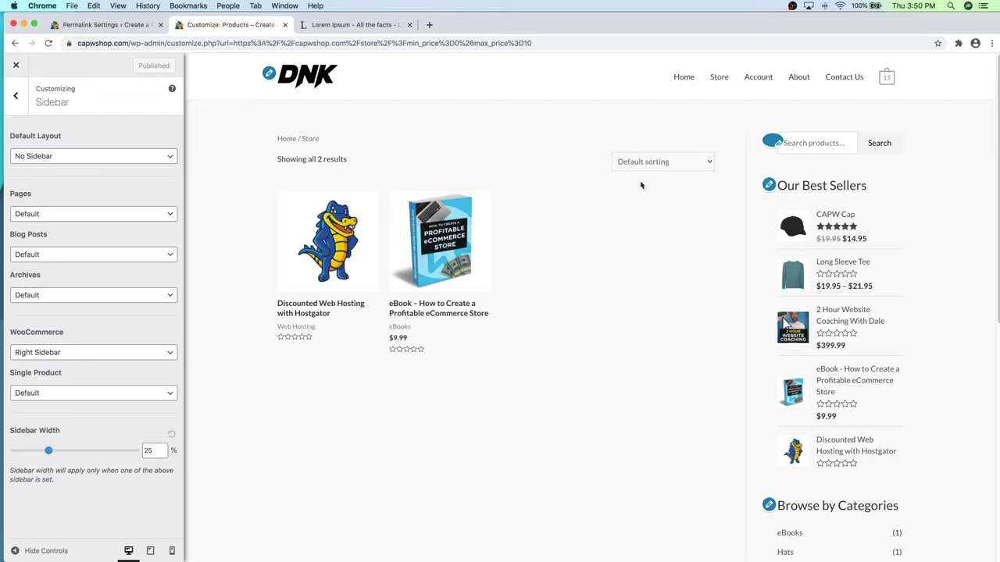
left_click(17, 69)
mouse_move(71, 67)
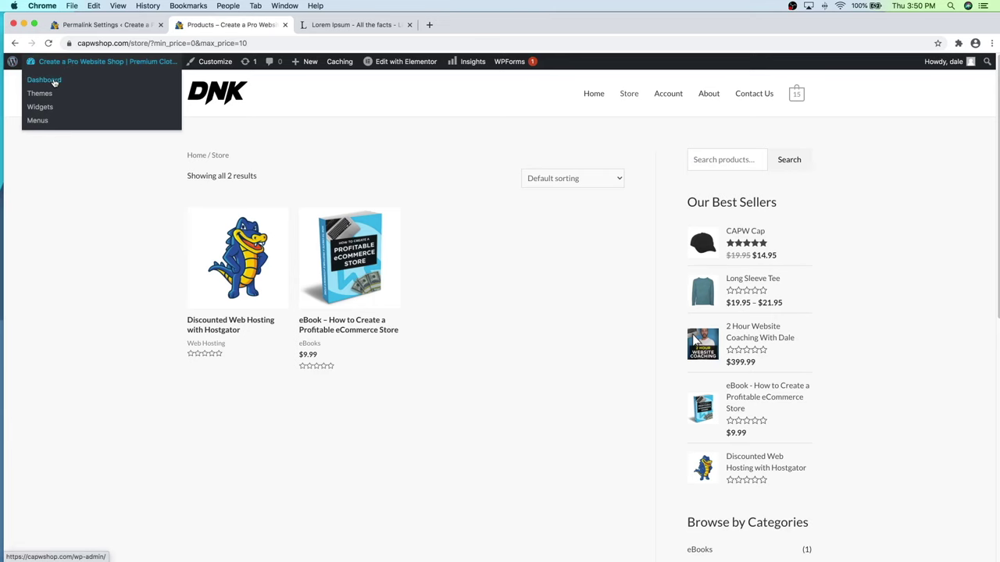
On the Widgets page, drag Filter Products by Price to the top of the WooCommerce Sidebar
left_click(45, 80)
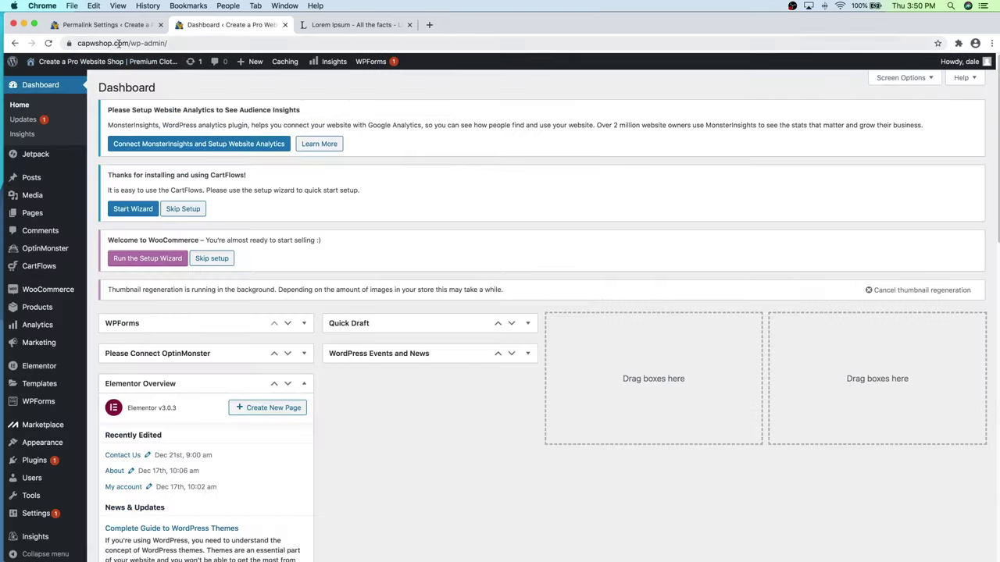
left_click(159, 25)
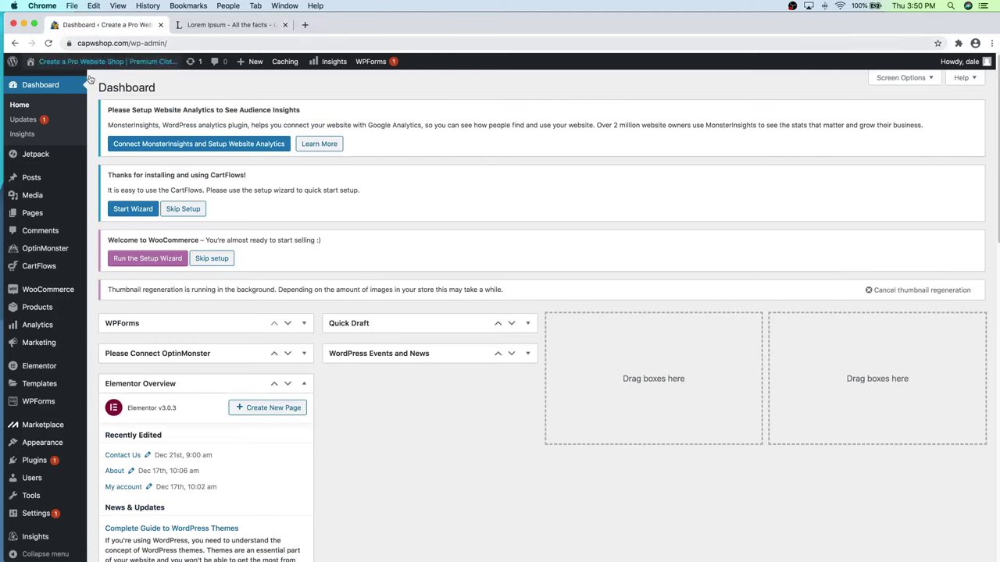
mouse_move(85, 248)
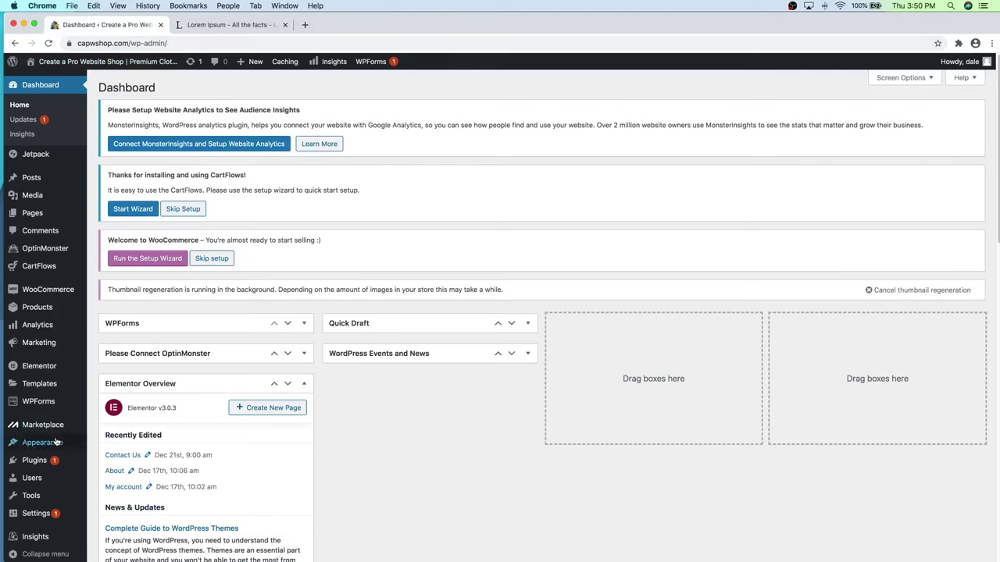
mouse_move(56, 445)
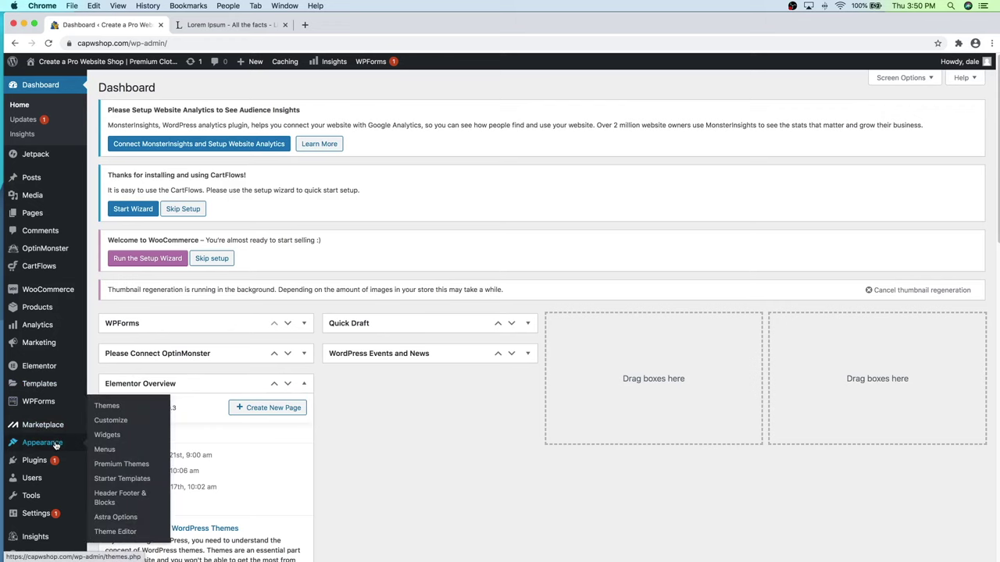
left_click(111, 439)
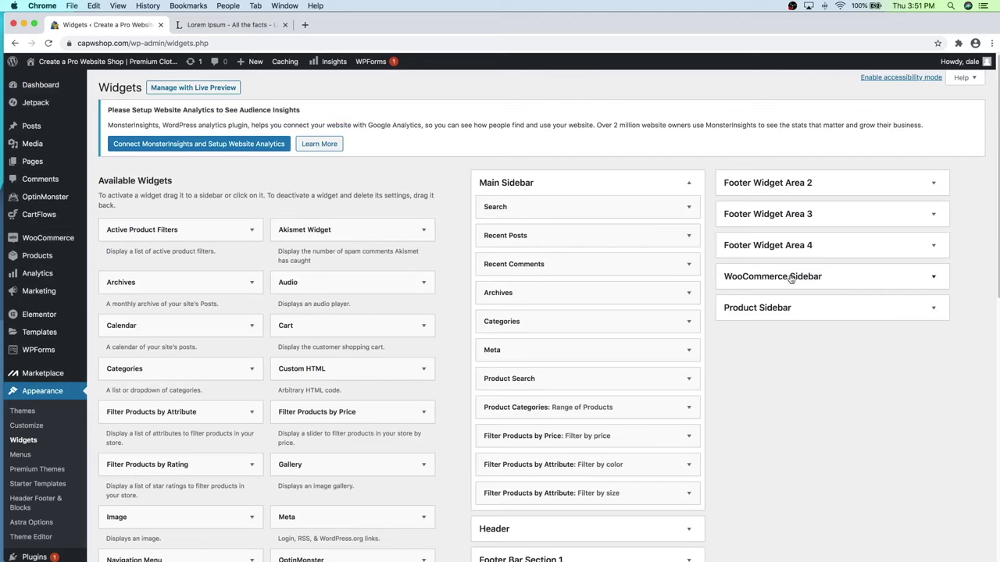
left_click(791, 279)
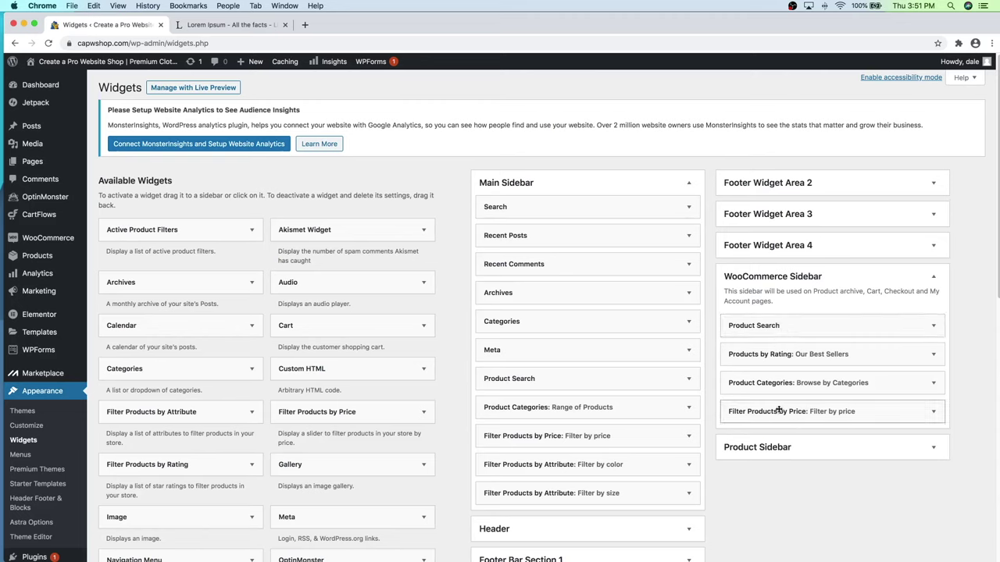
left_click_drag(786, 414, 787, 328)
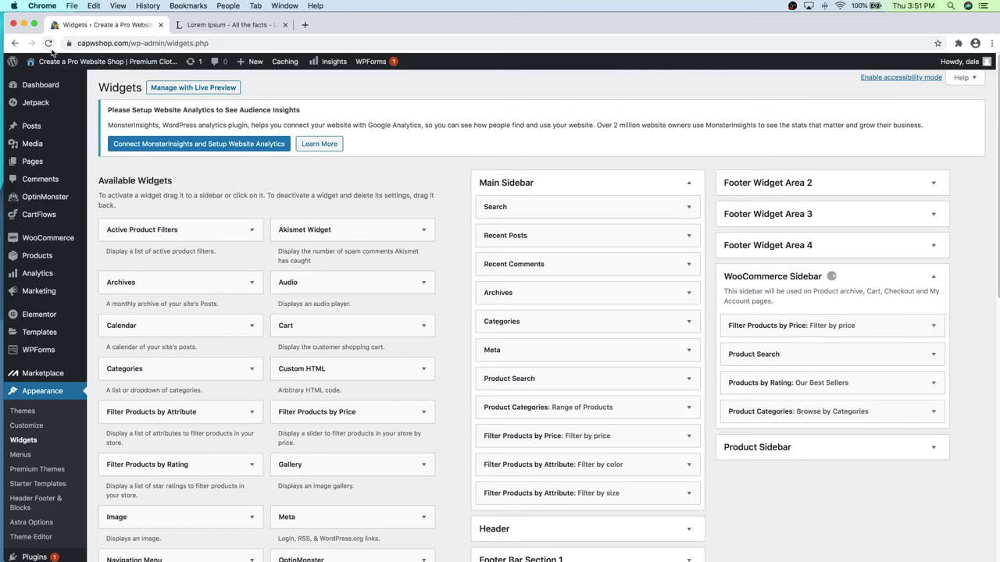
Open the storefront in a new tab from the admin bar's Visit Store link, then return to Widgets
mouse_move(47, 65)
right_click(46, 91)
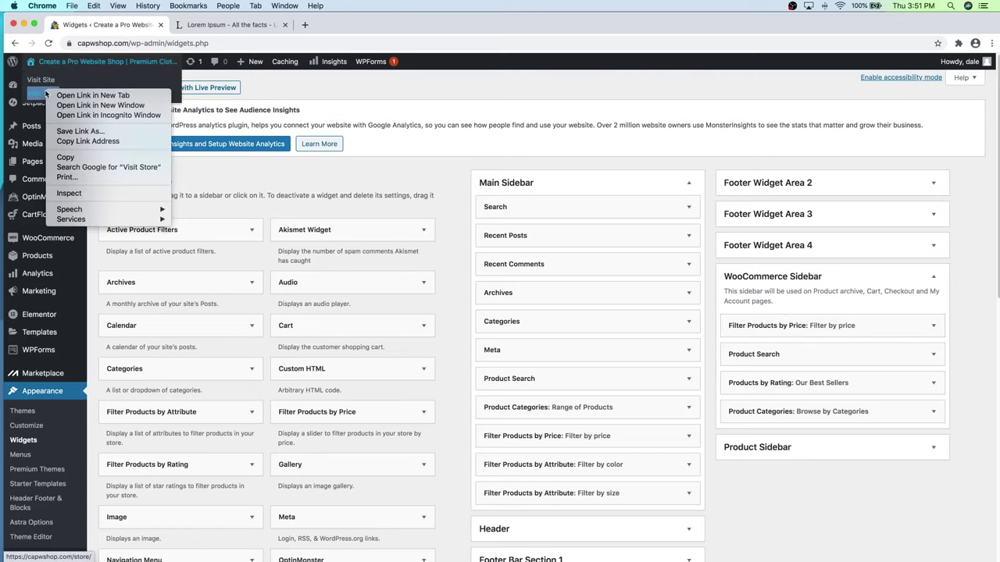
left_click(69, 98)
left_click(197, 26)
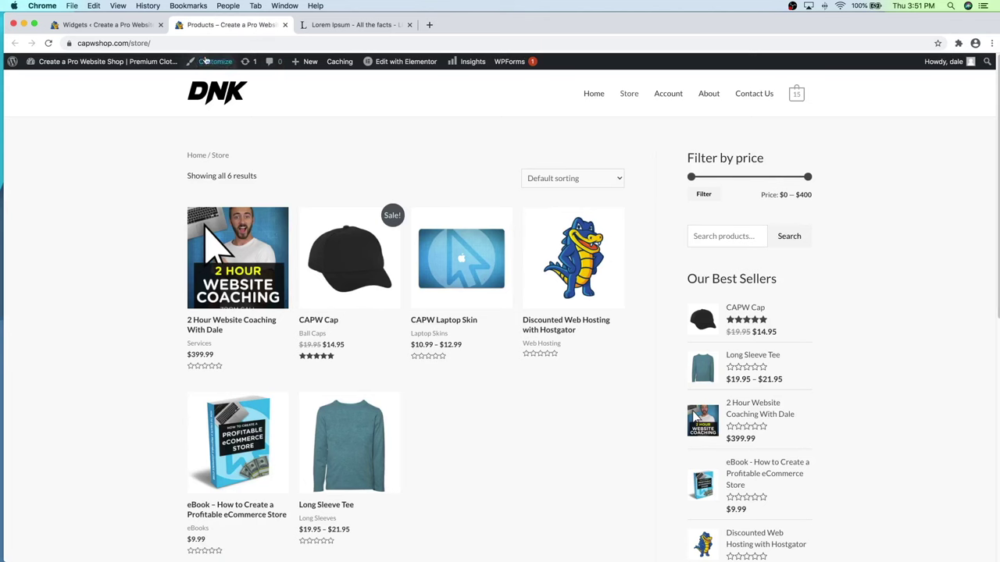
left_click(110, 27)
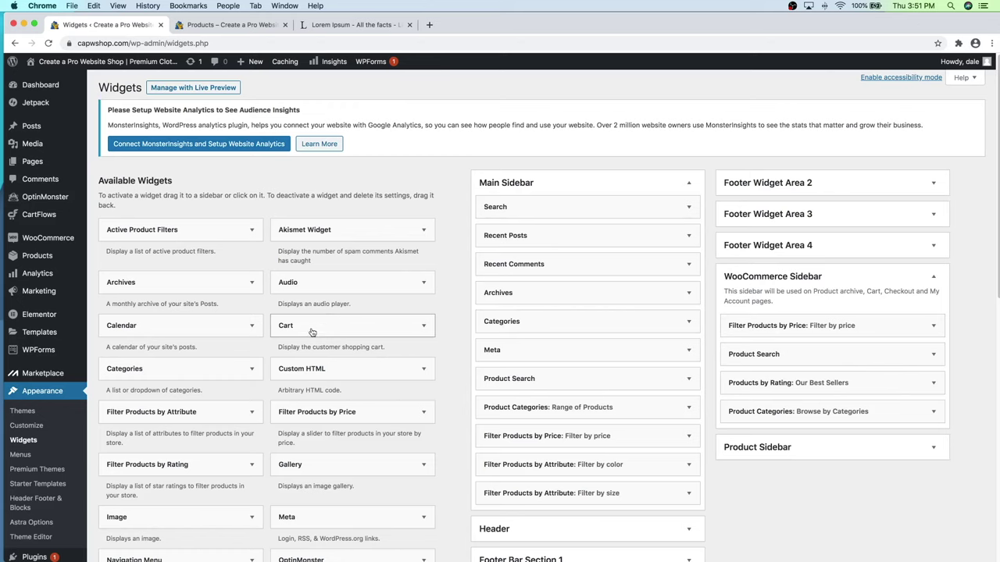
Add a Cart widget below Product Categories and confirm the $184.69 cart shows in the store sidebar
left_click_drag(307, 331, 758, 444)
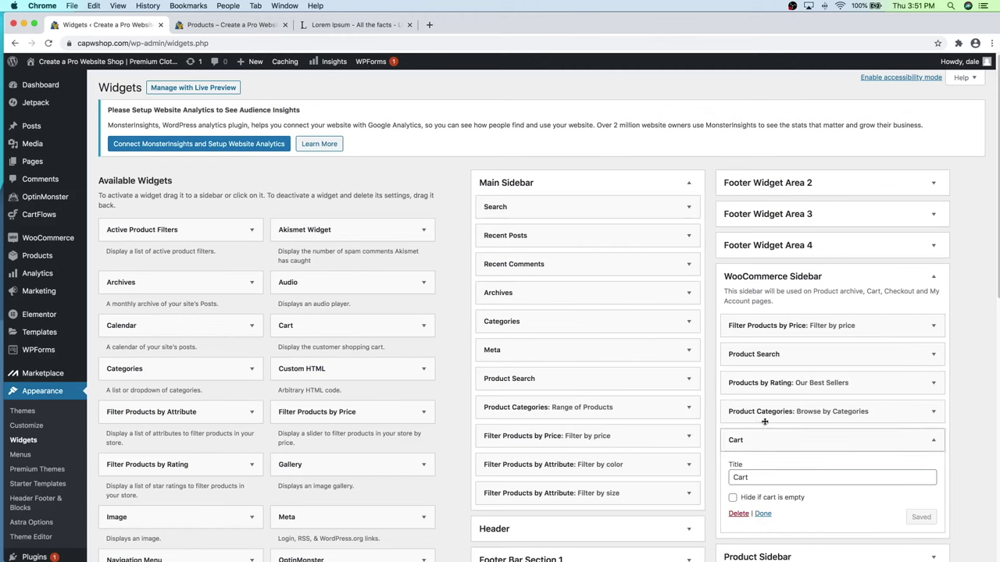
left_click(235, 25)
left_click(48, 43)
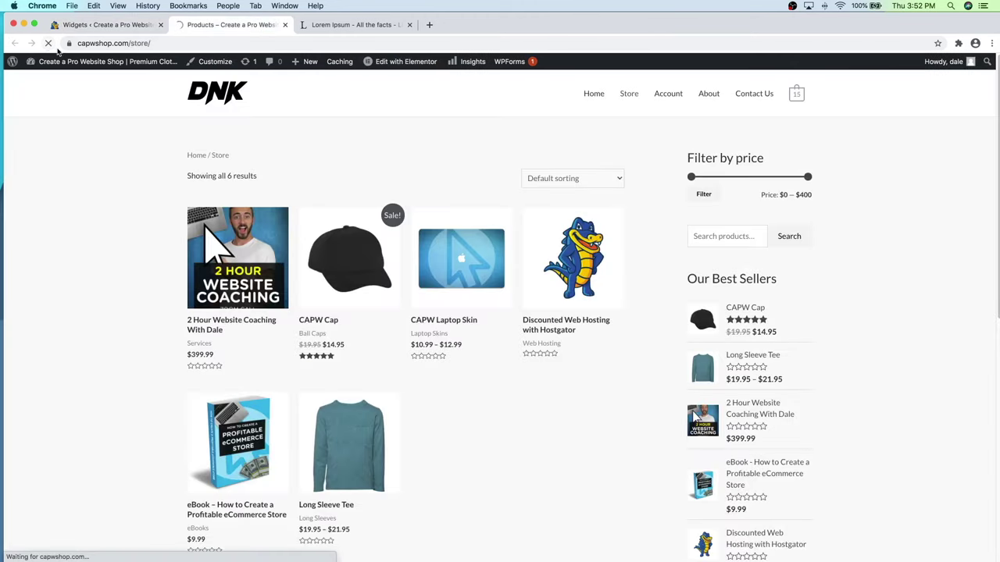
scroll(861, 396, "down", 5)
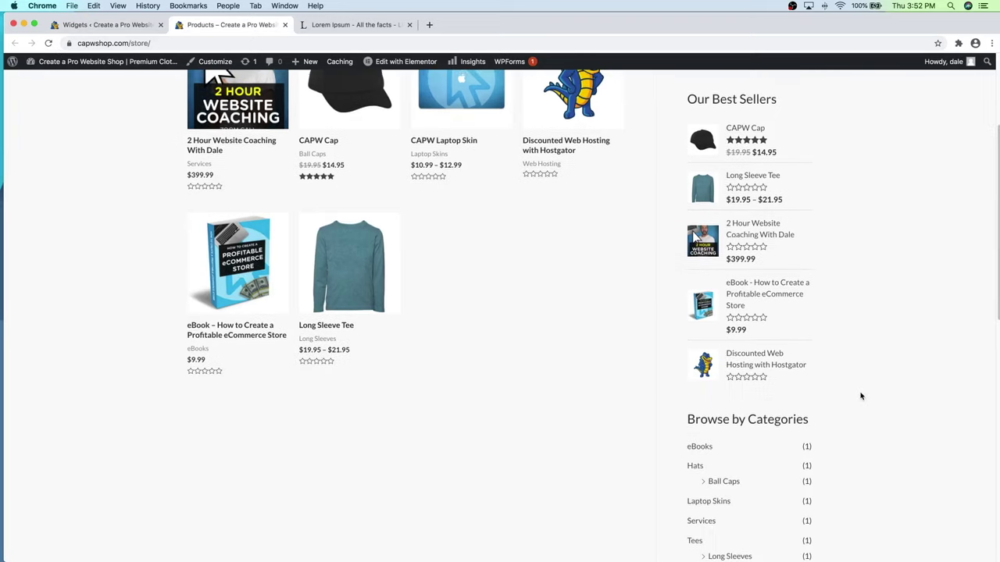
scroll(856, 396, "down", 10)
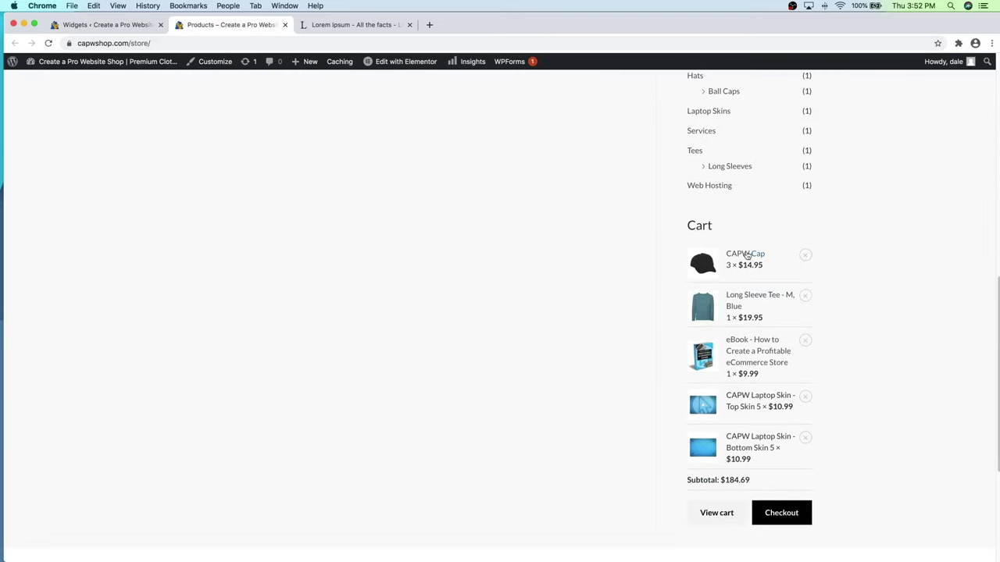
scroll(773, 344, "up", 8)
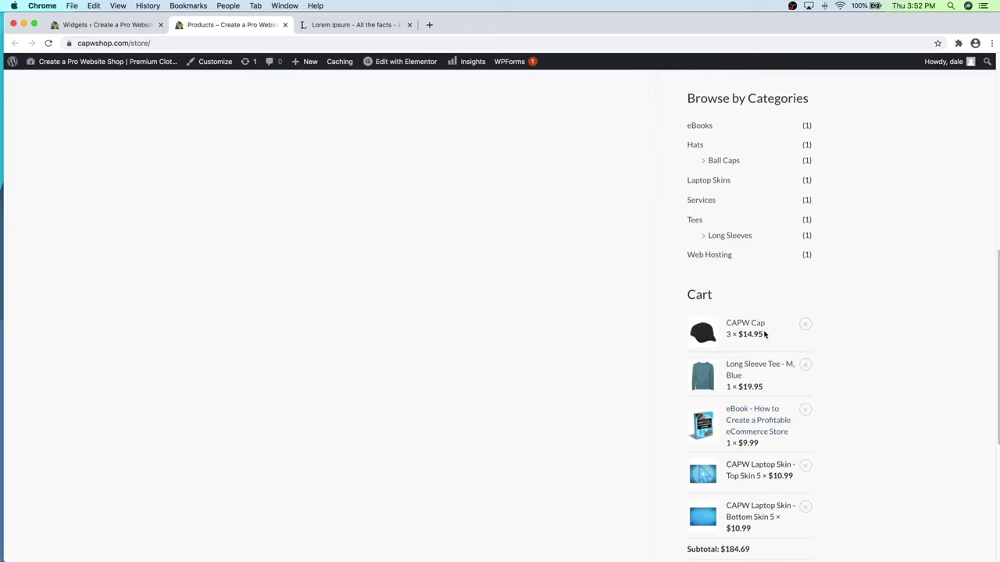
scroll(762, 341, "up", 8)
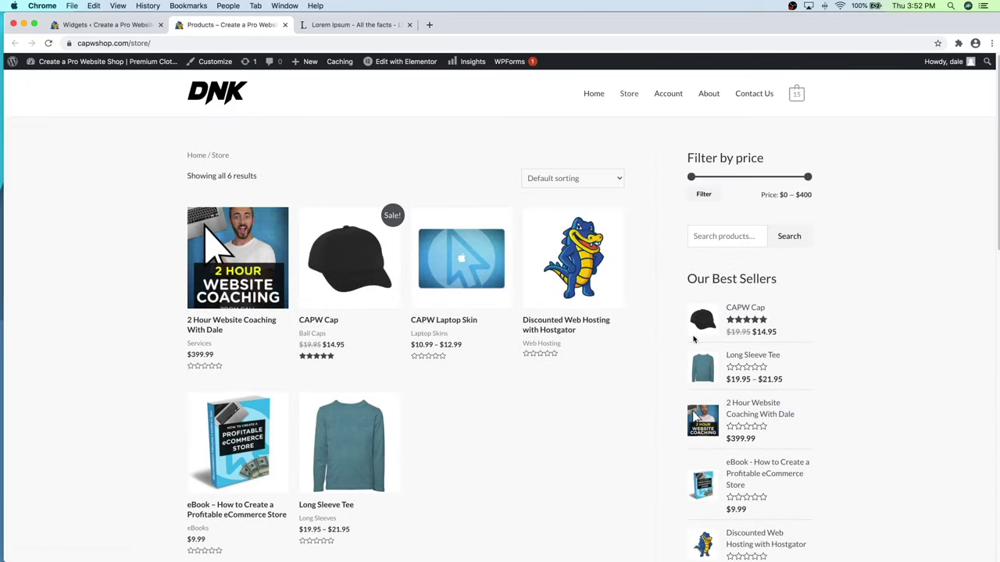
left_click(119, 26)
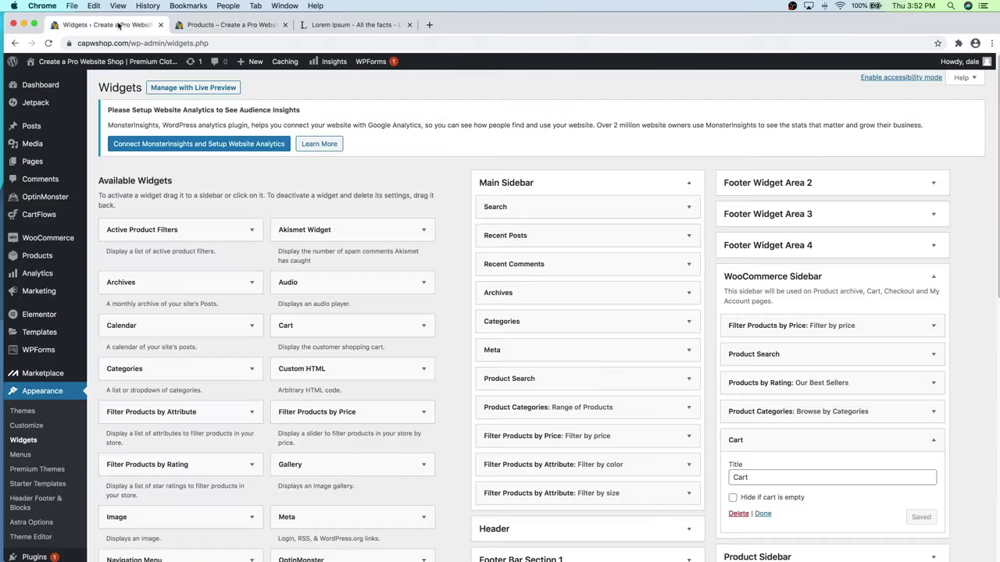
Delete the Product Search widget and reload the store to confirm the search box is gone
left_click(840, 353)
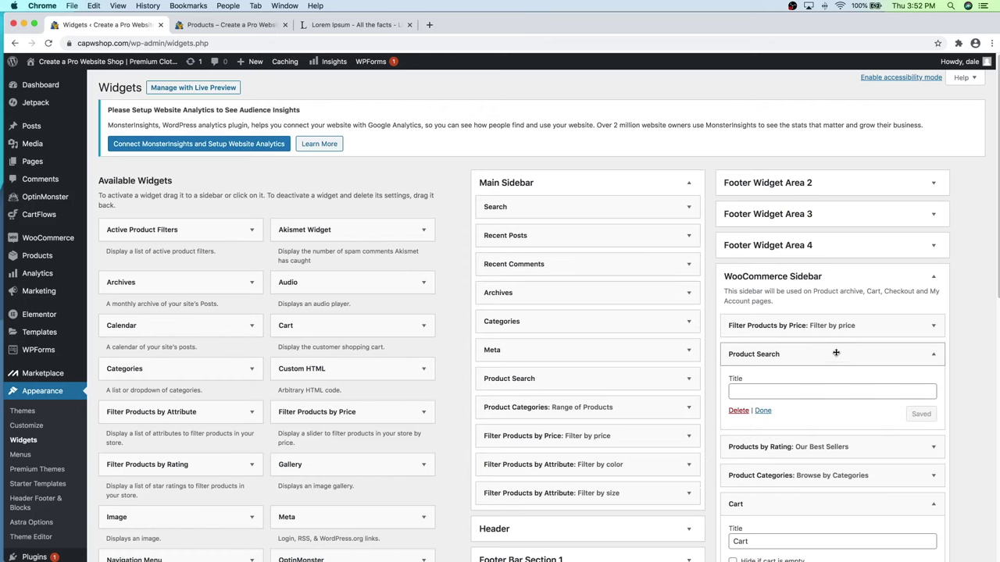
left_click(738, 411)
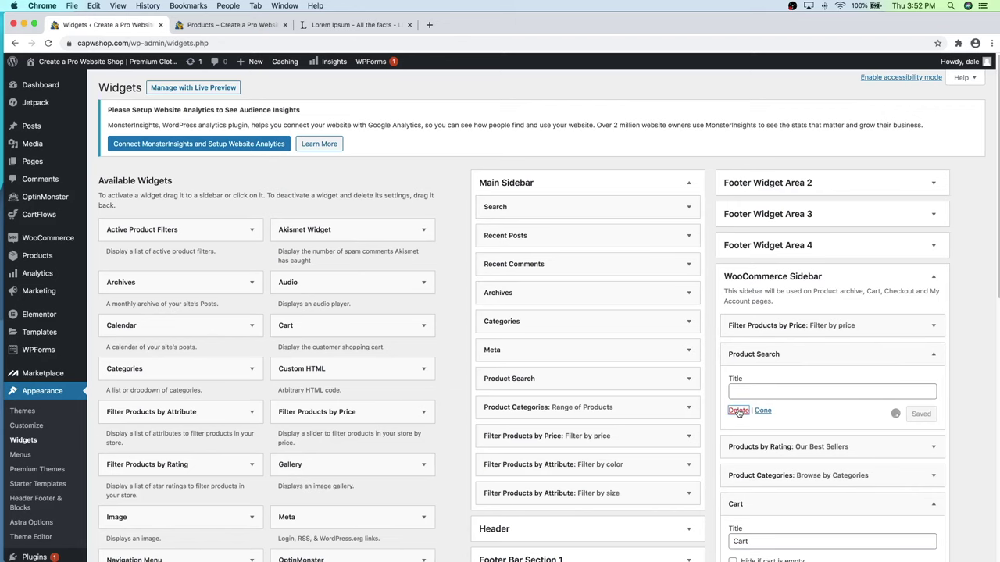
left_click(231, 24)
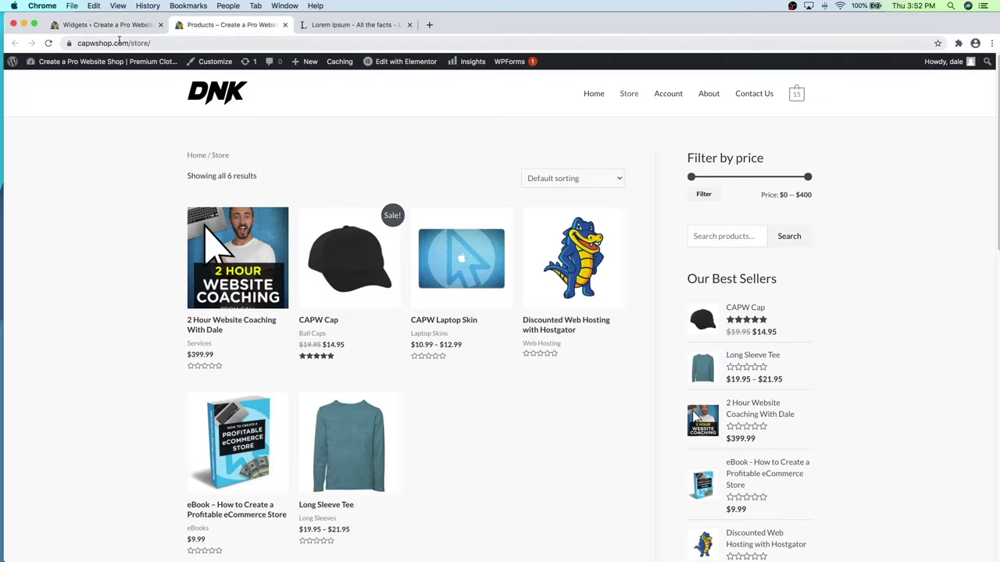
left_click(49, 44)
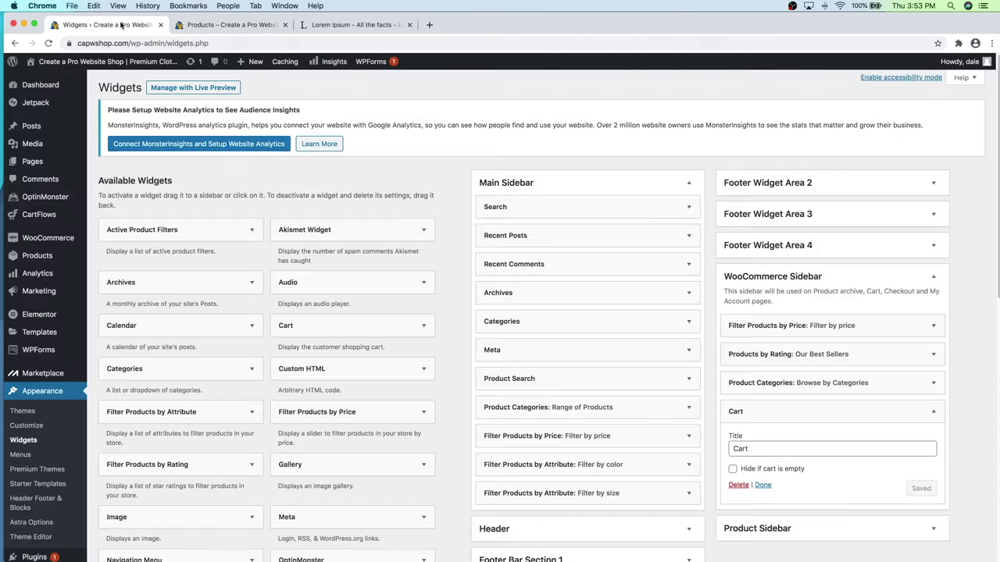
Drag Product Search from Available Widgets back in directly below Filter Products by Price
left_click(124, 25)
scroll(454, 276, "down", 3)
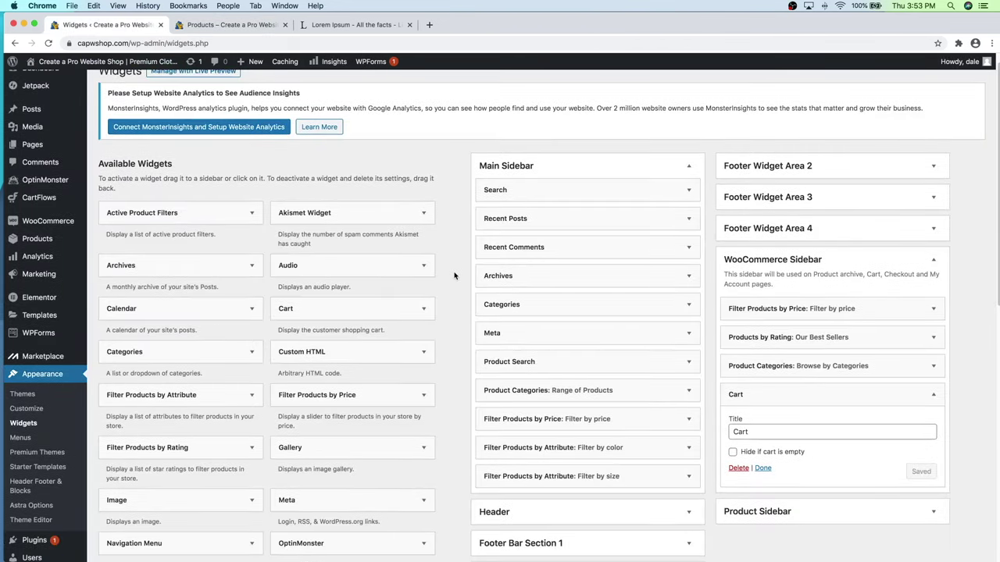
scroll(454, 276, "down", 5)
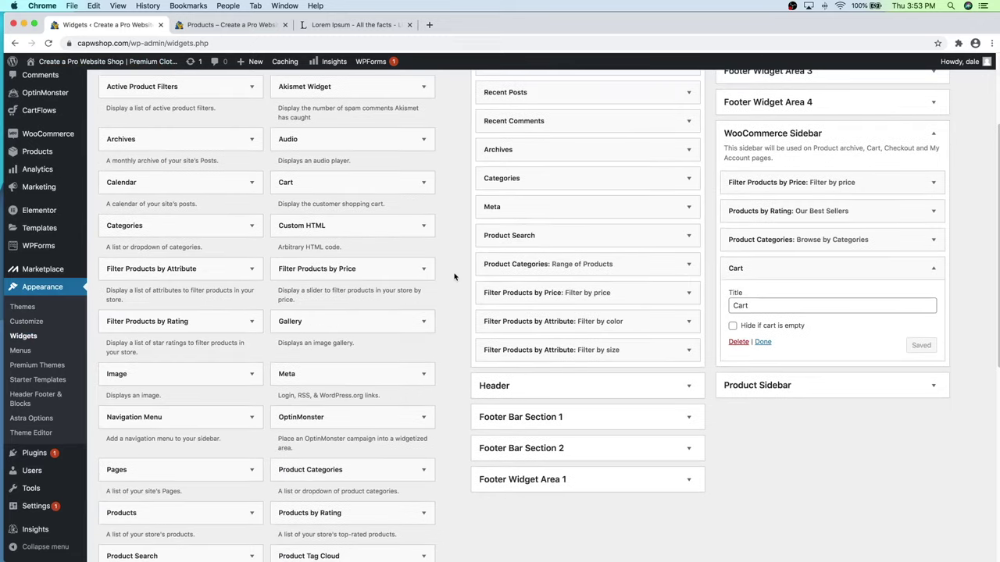
scroll(454, 277, "down", 1)
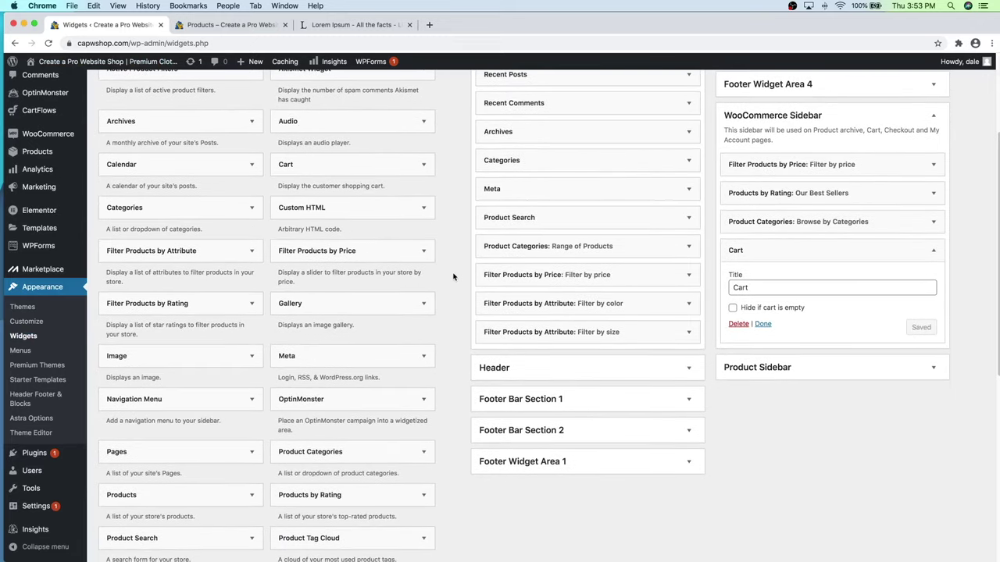
scroll(454, 276, "down", 5)
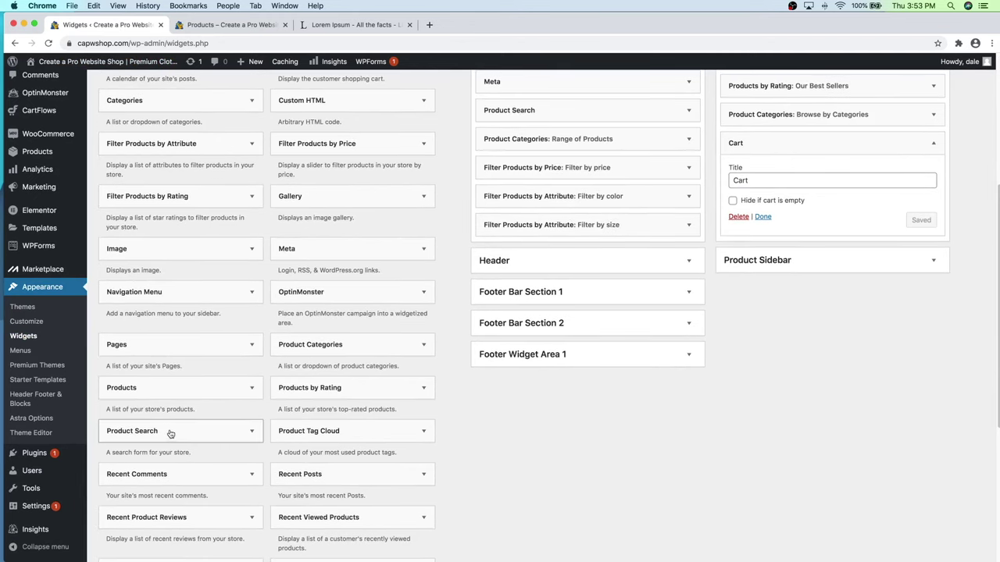
left_click_drag(170, 434, 802, 81)
scroll(786, 218, "up", 2)
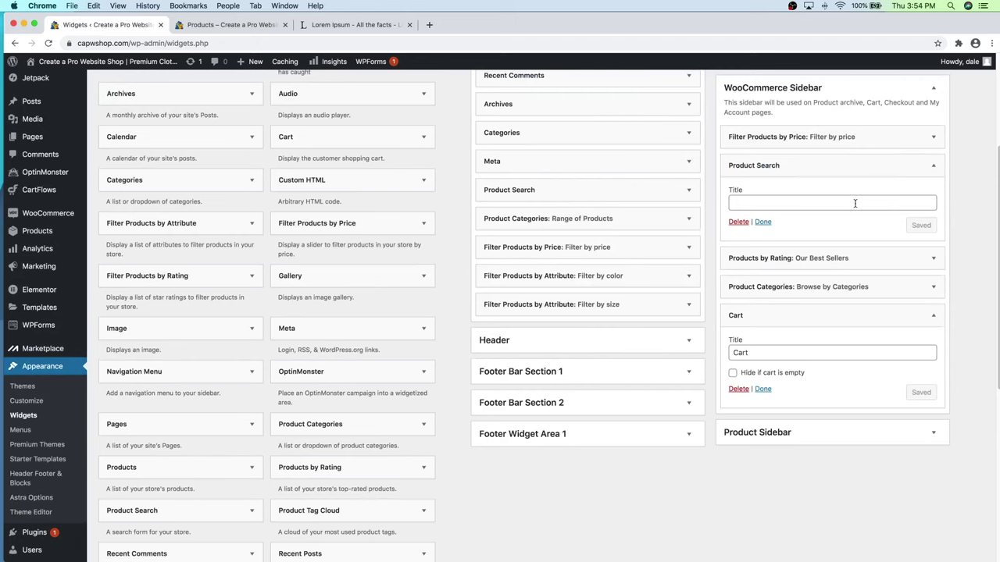
left_click(230, 25)
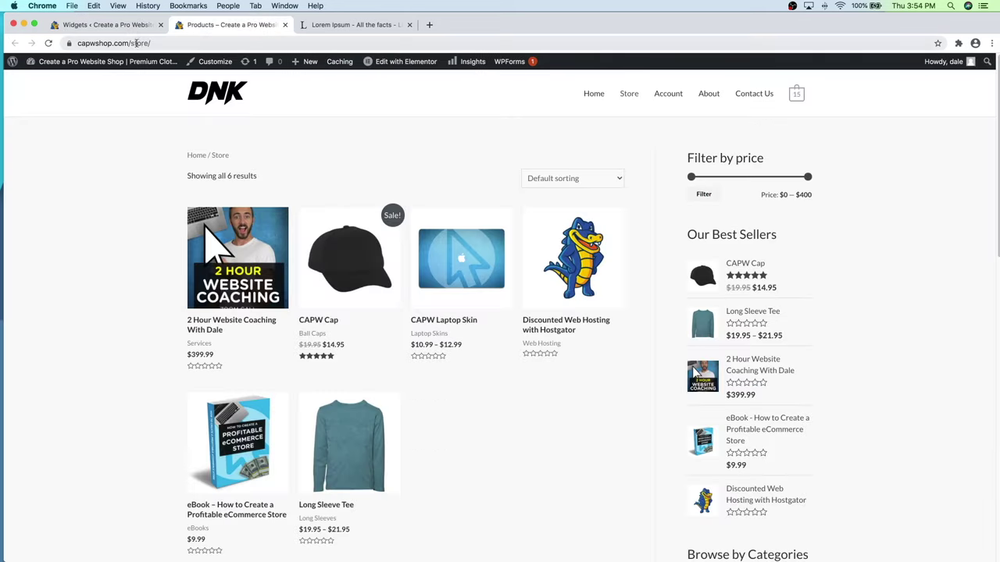
Reload the store with search restored, launch the Customizer, close the Widgets tab, and open Global settings
left_click(50, 43)
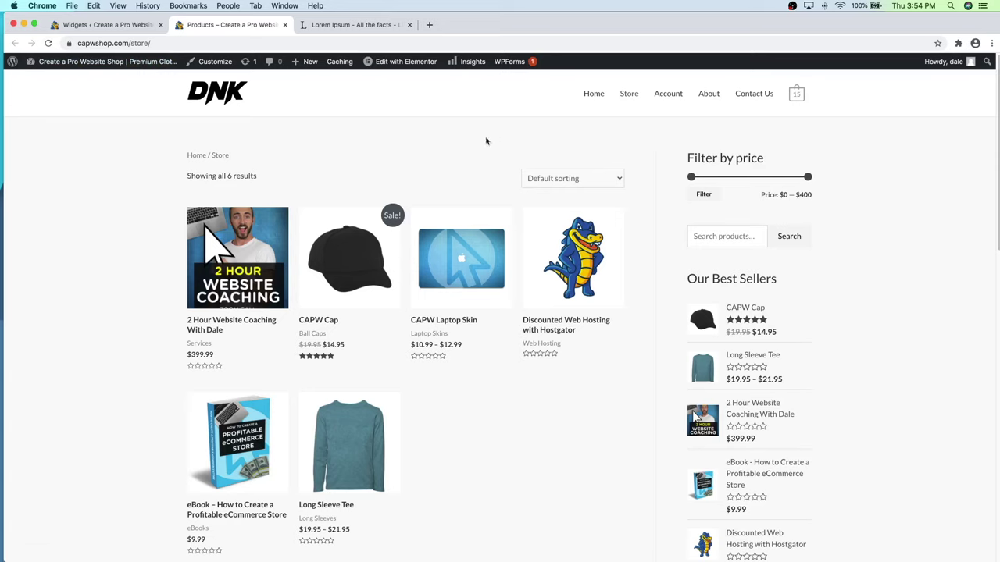
left_click(216, 62)
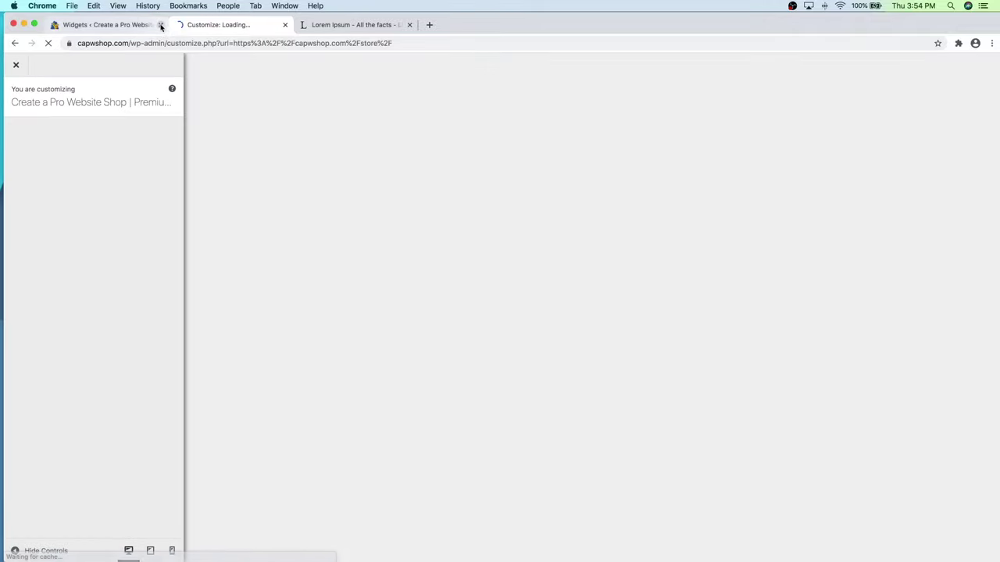
left_click(161, 25)
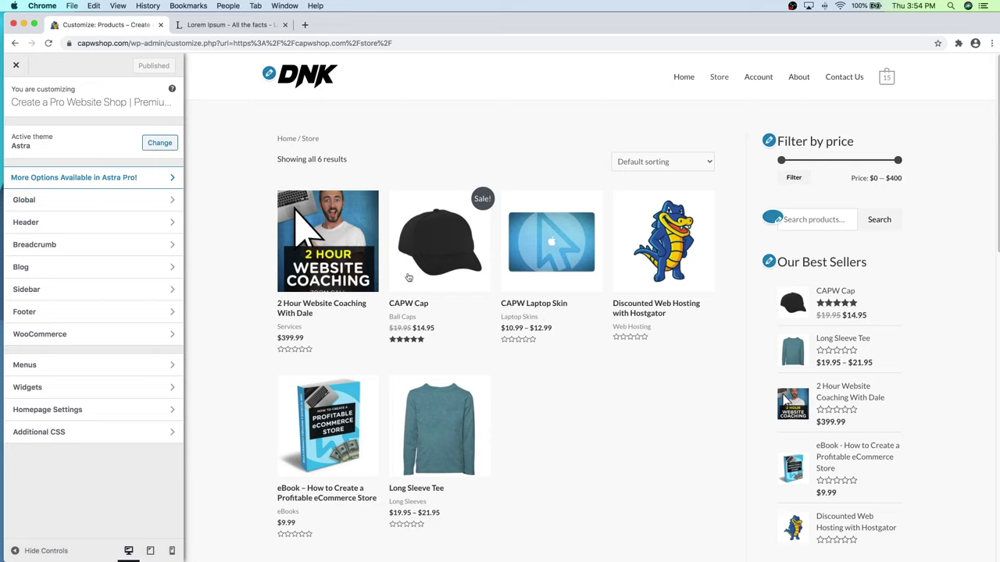
left_click(53, 200)
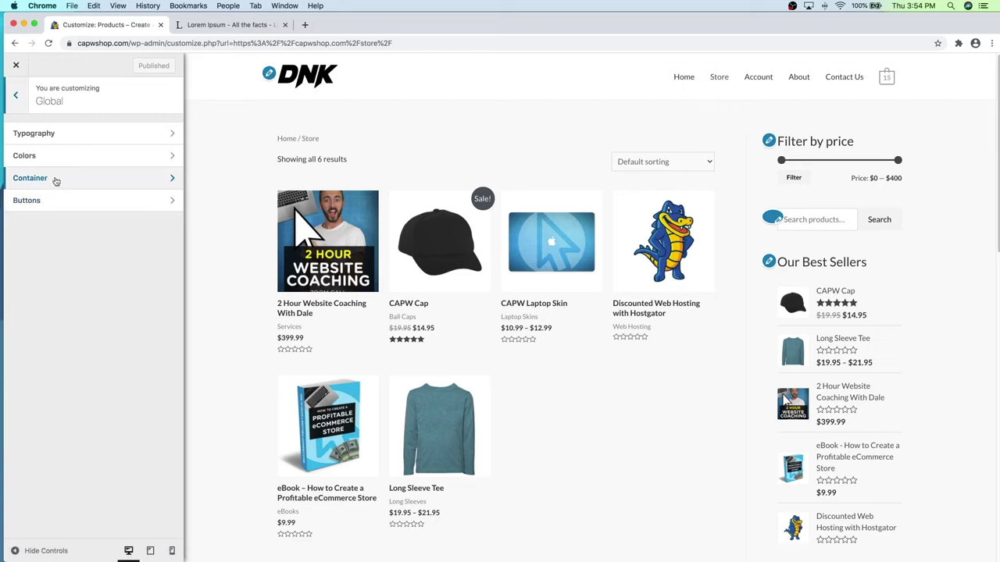
Try Full Width / Stretched and Boxed, then settle the Container's WooCommerce Layout on Full Width / Contained
left_click(55, 180)
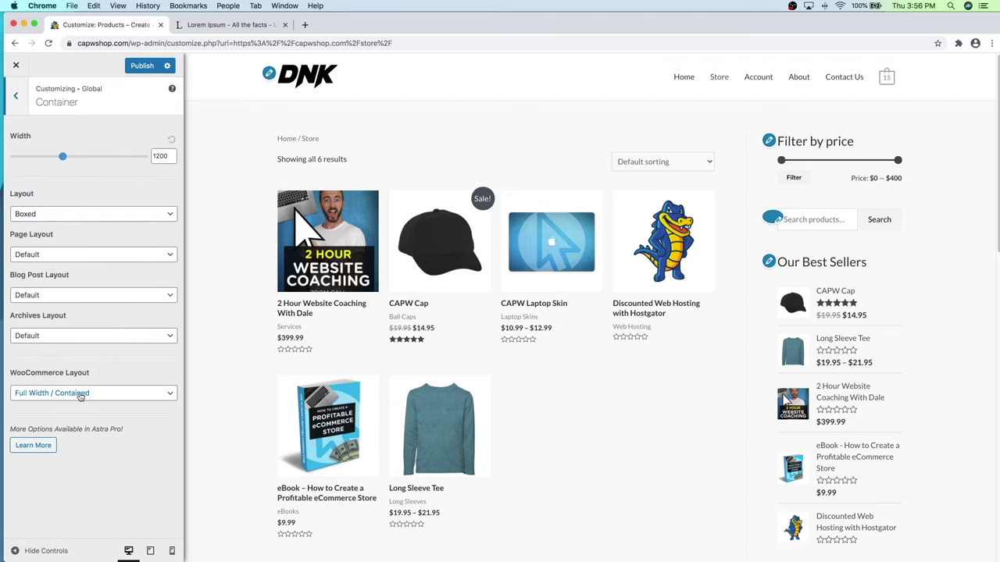
left_click(80, 397)
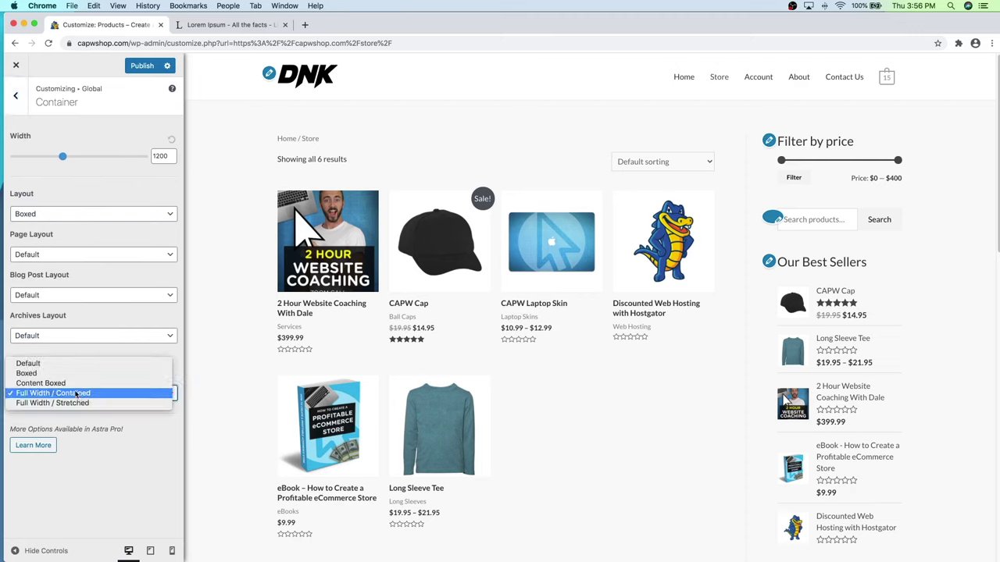
left_click(73, 404)
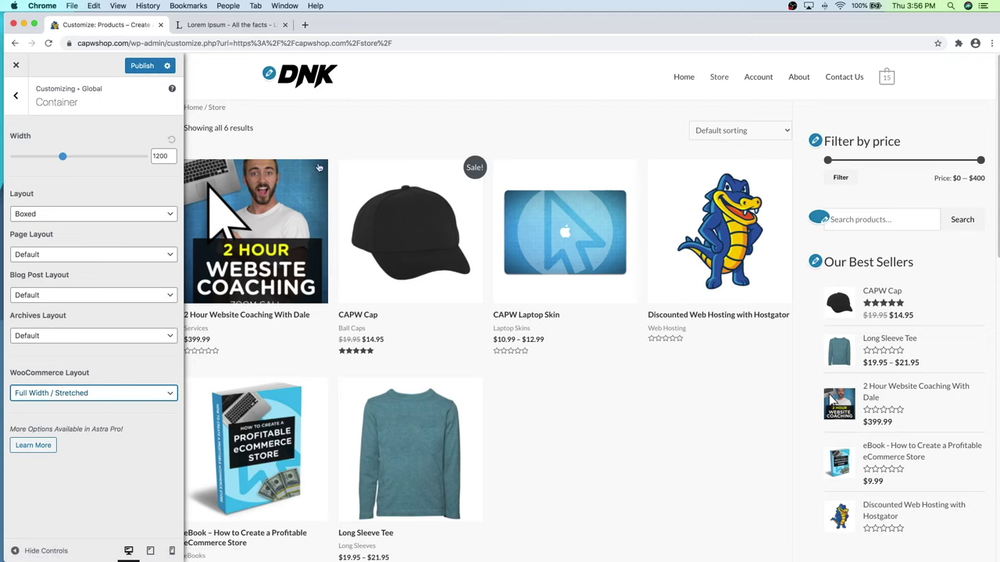
left_click(65, 396)
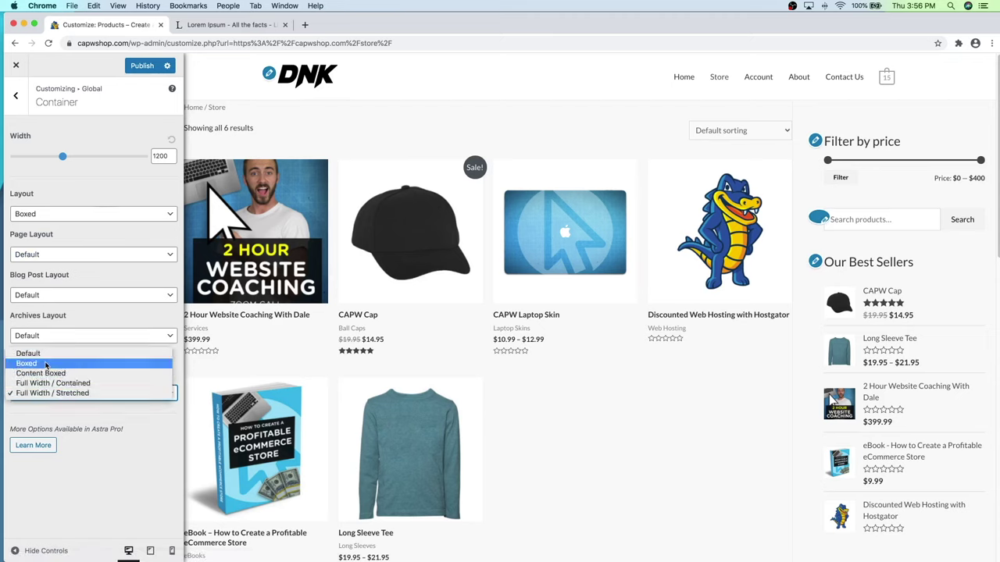
left_click(46, 364)
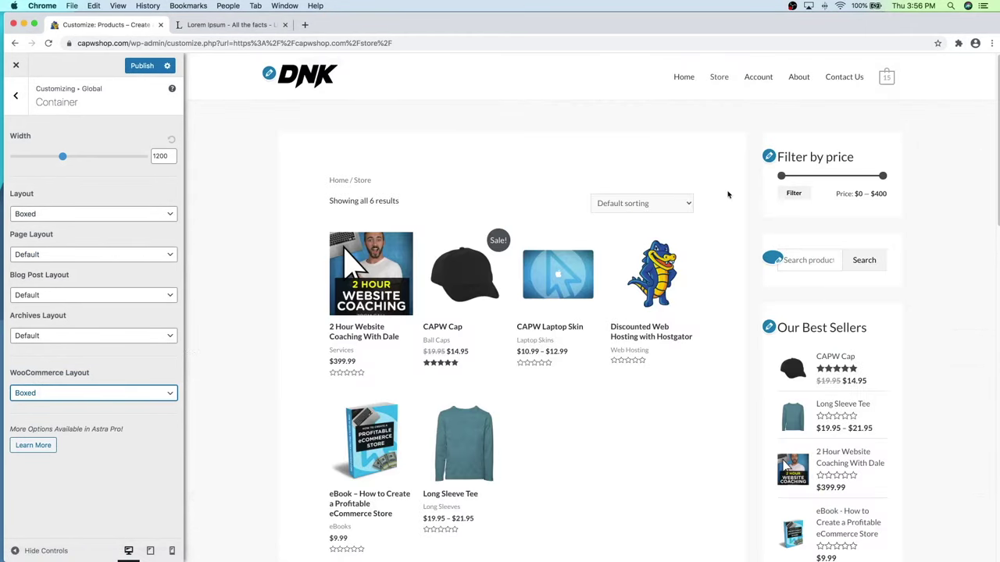
left_click(114, 394)
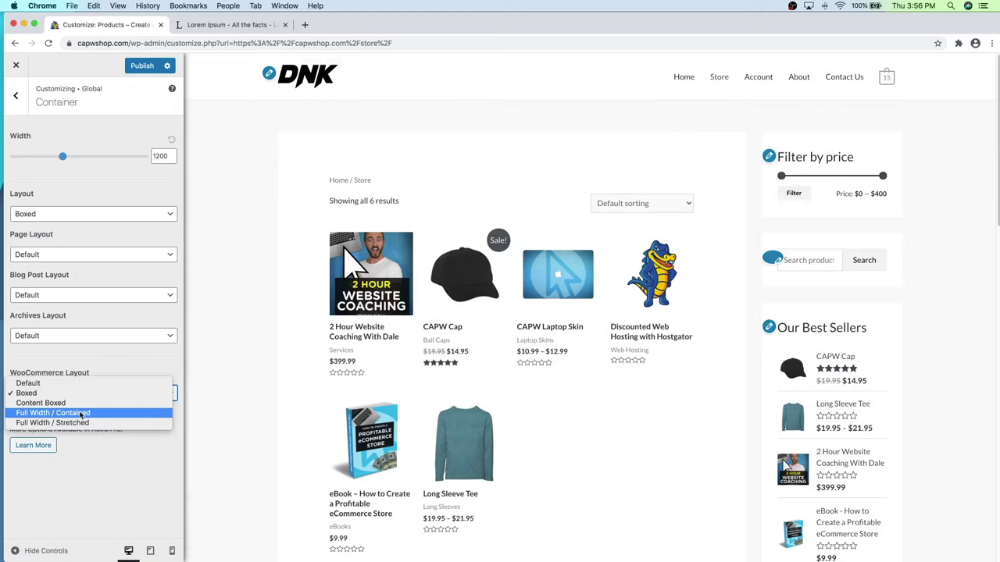
left_click(81, 414)
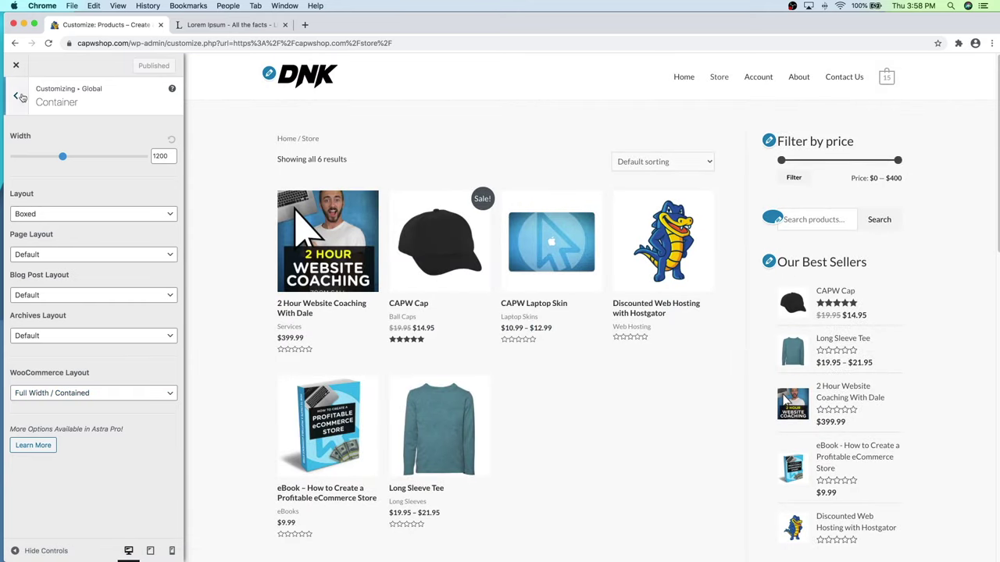
left_click(17, 96)
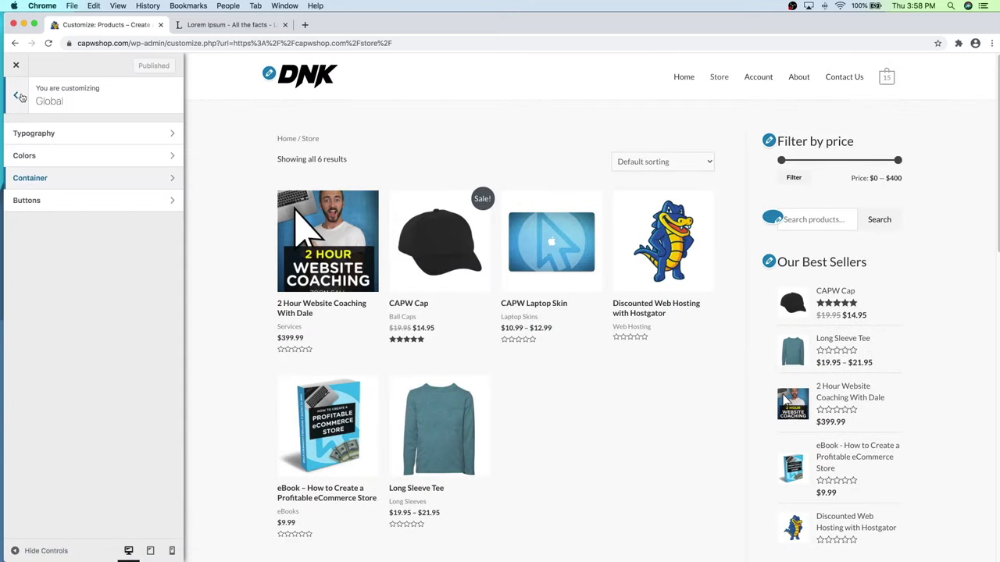
Under WooCommerce > Store Notice, enable the store notice to preview it, then disable it again
left_click(19, 96)
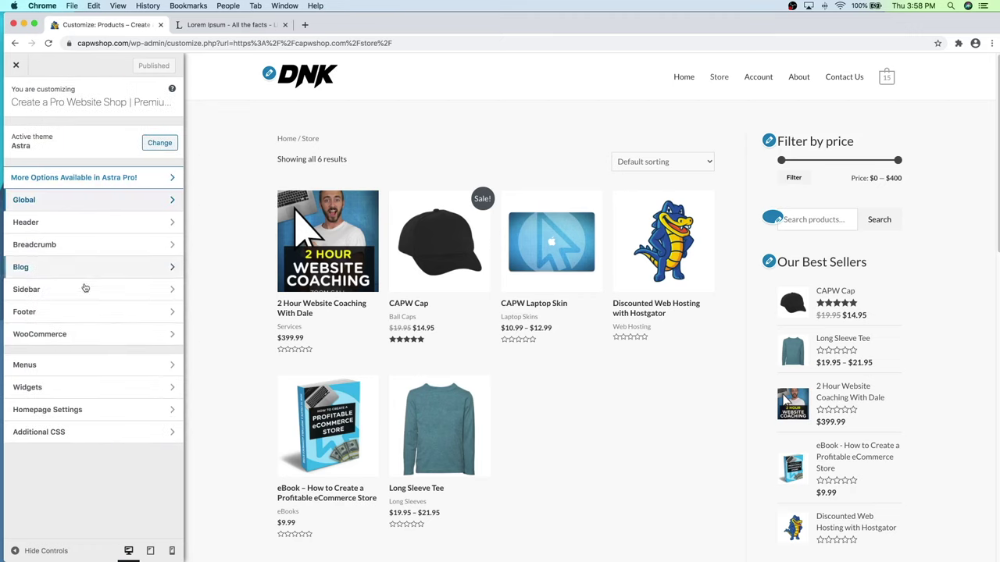
left_click(72, 334)
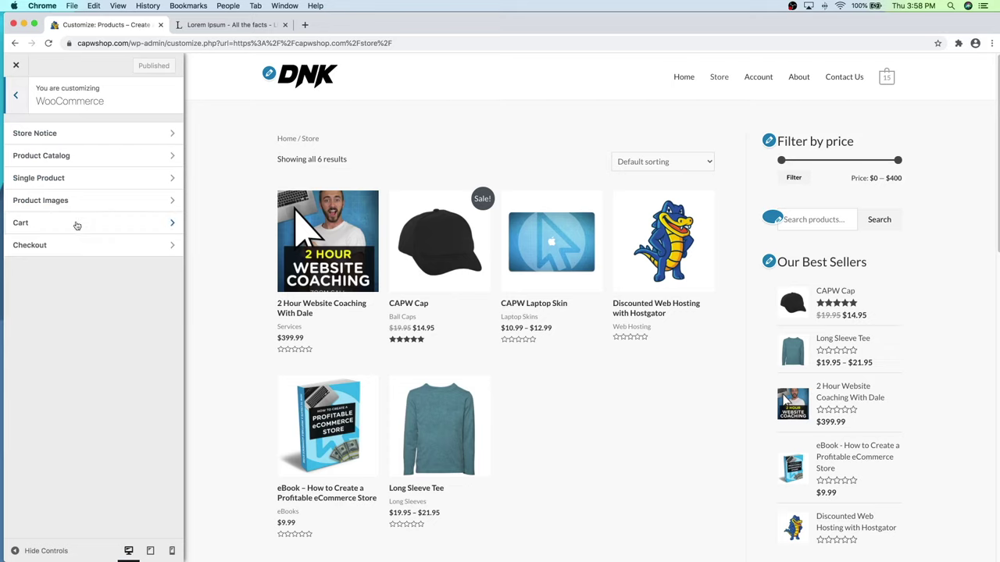
left_click(74, 134)
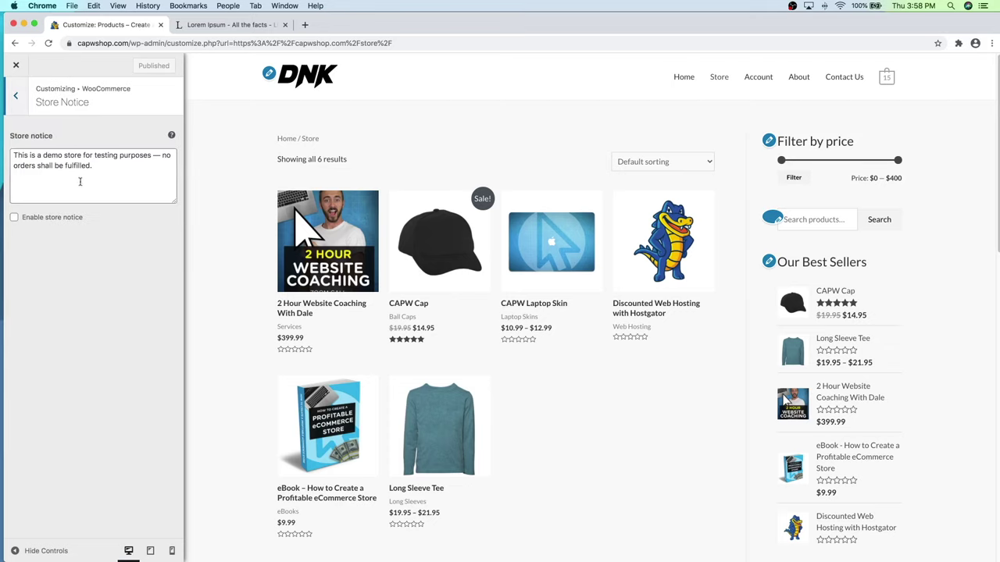
left_click(15, 218)
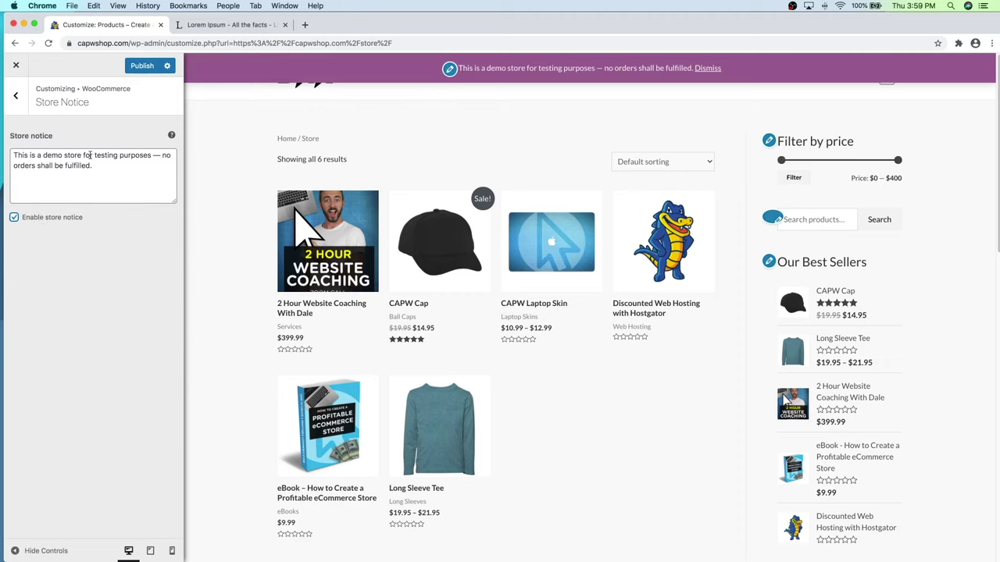
left_click(14, 218)
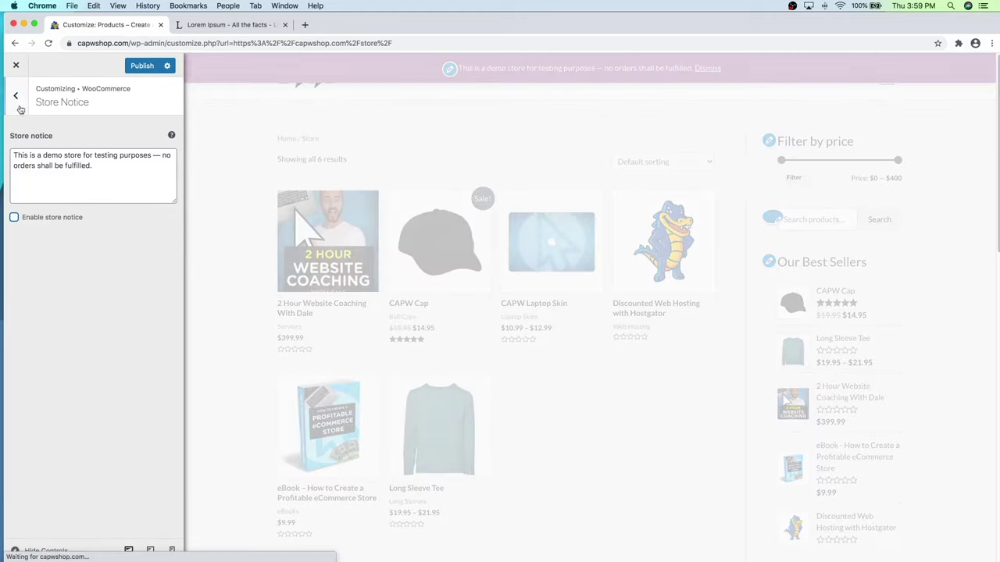
left_click(20, 105)
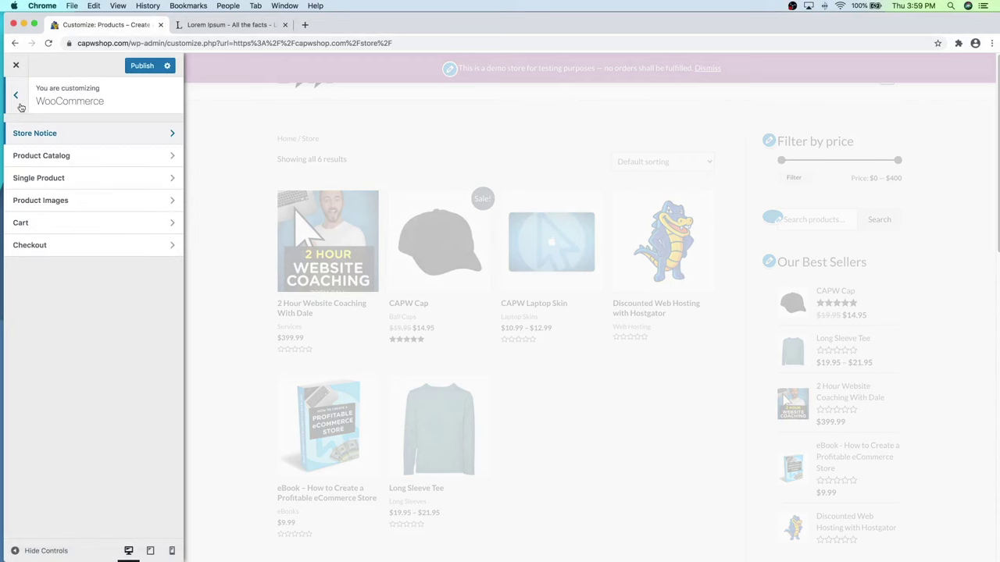
left_click(70, 156)
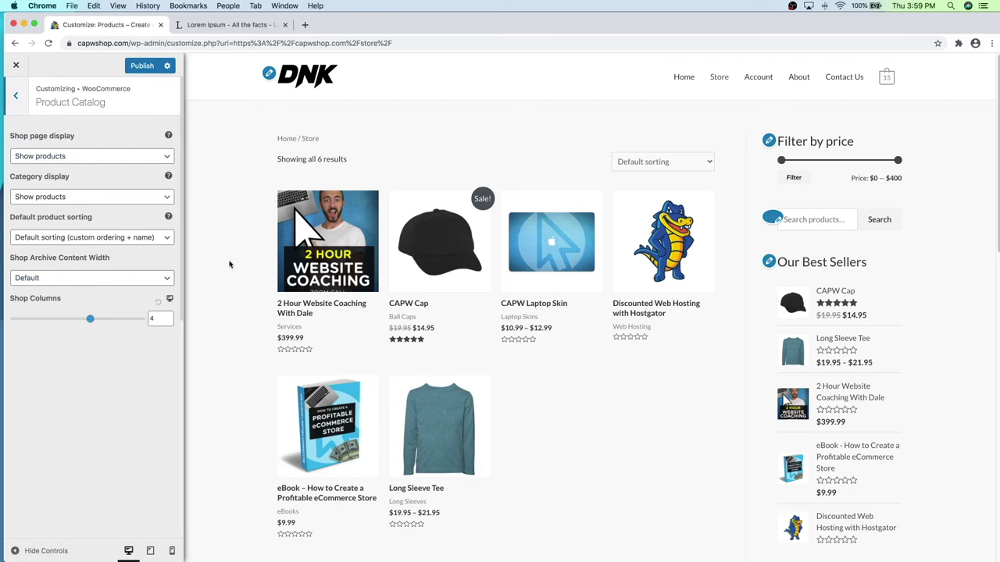
Try 2 shop columns, restore 4, and keep category display as Show products
left_click_drag(91, 319, 51, 320)
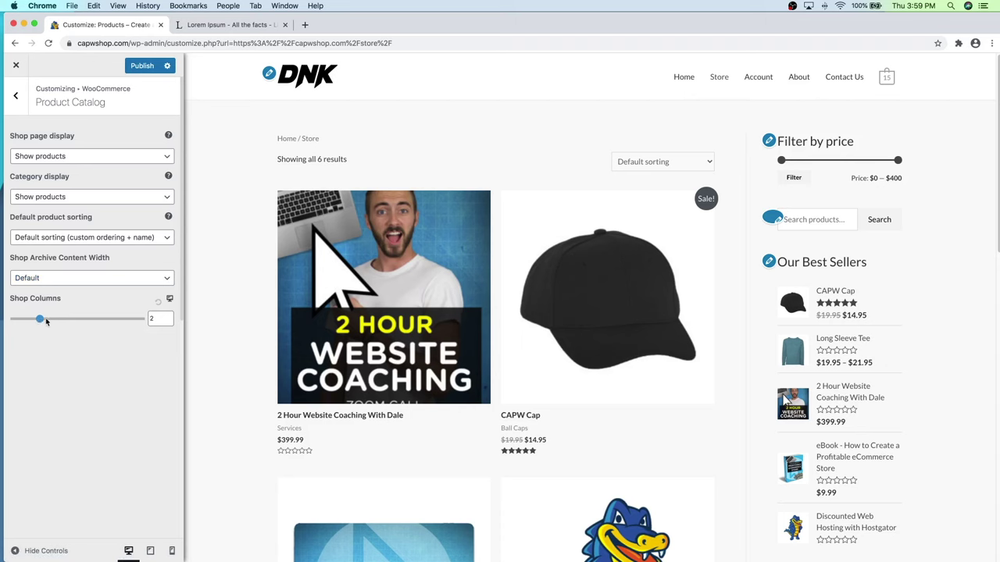
left_click_drag(46, 321, 85, 320)
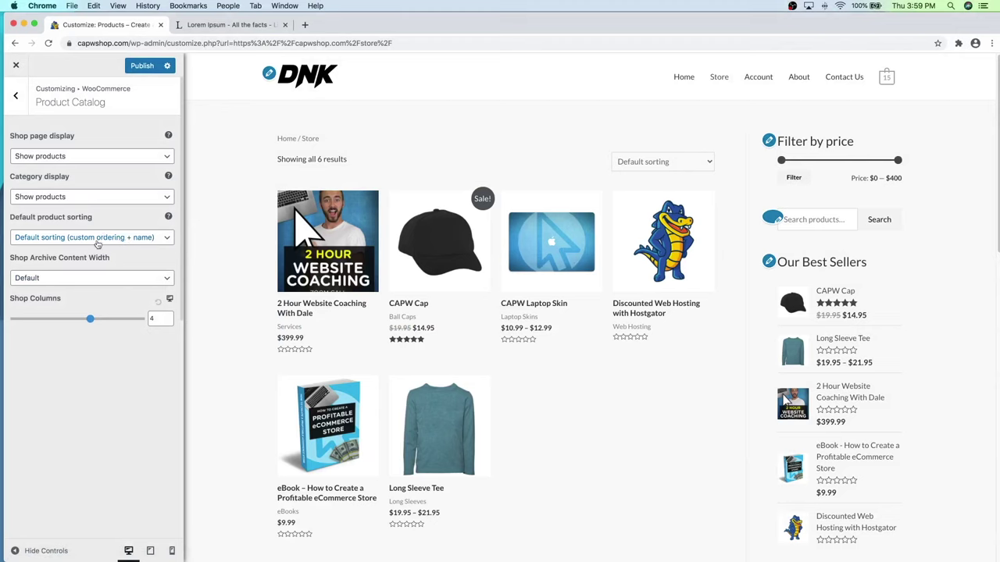
left_click(69, 200)
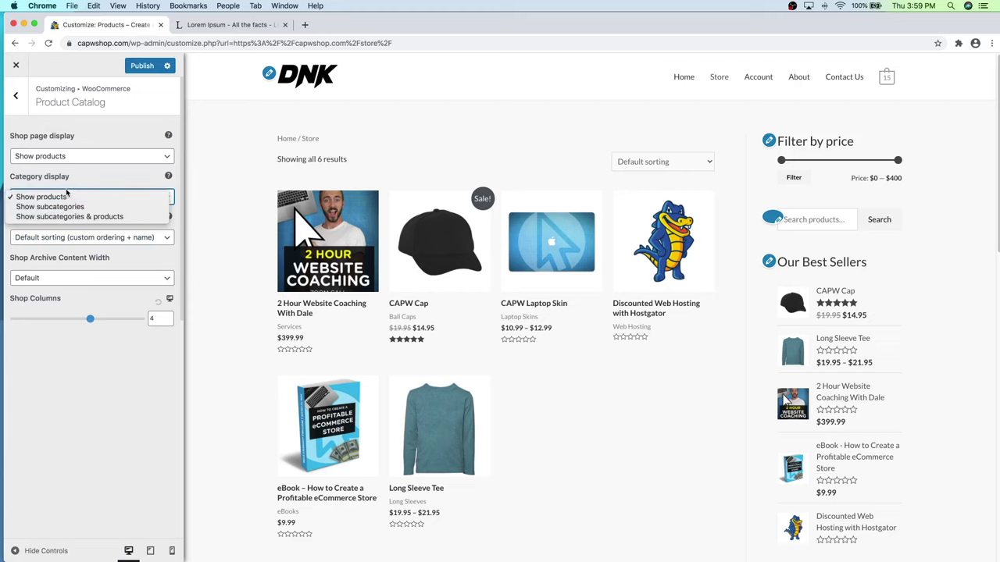
left_click(68, 197)
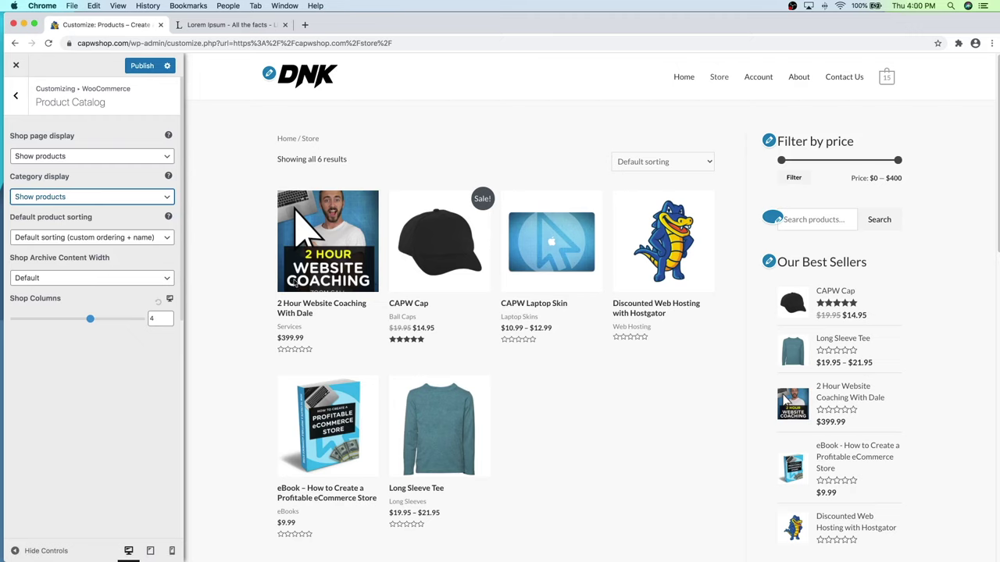
Switch Shop page display to Show categories, then back to Show products
left_click(51, 157)
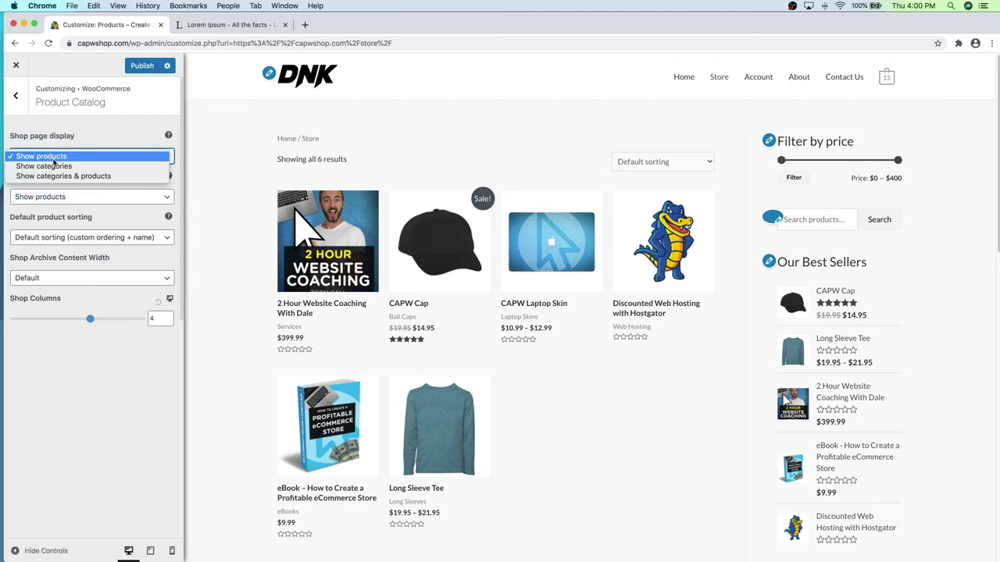
left_click(51, 166)
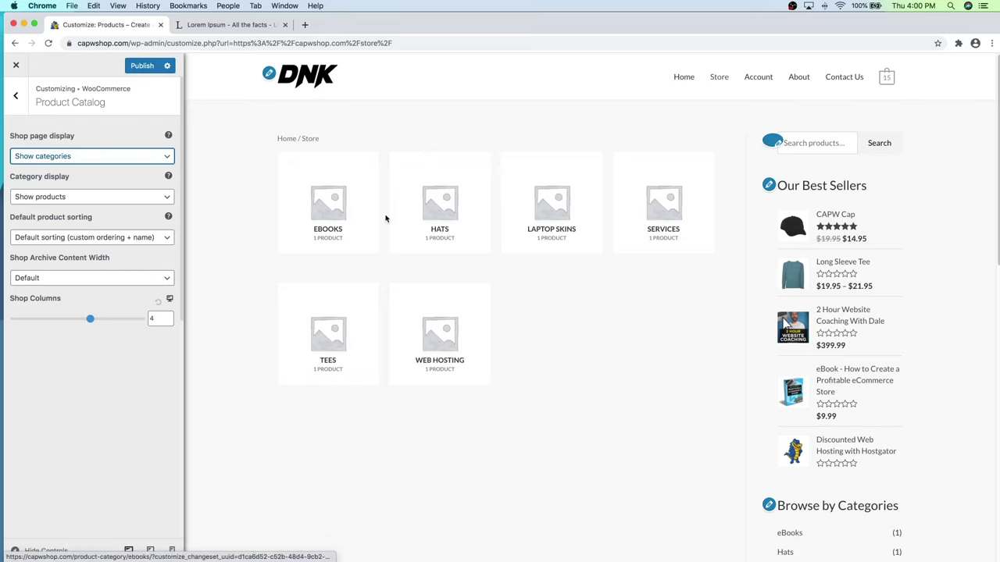
left_click(127, 157)
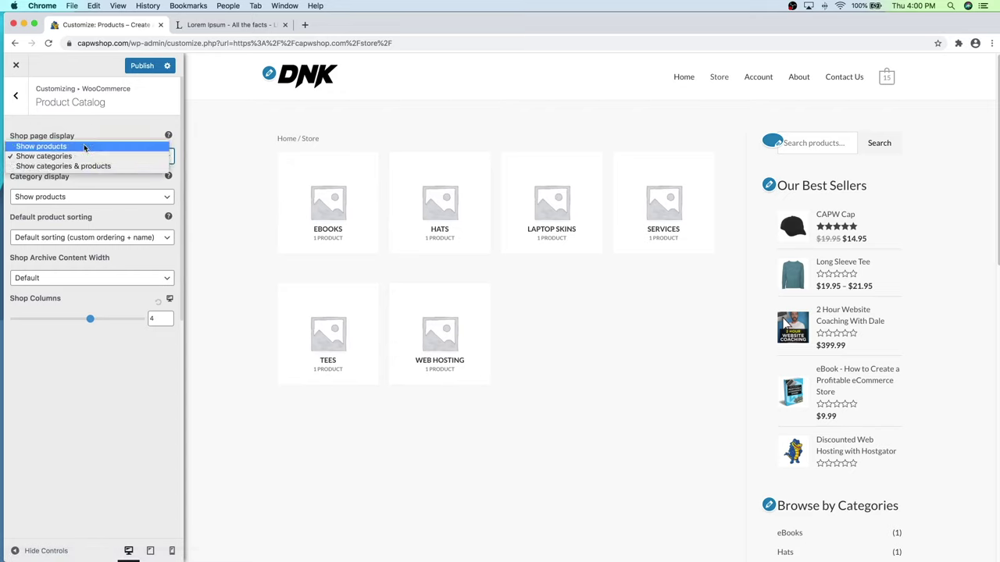
left_click(85, 147)
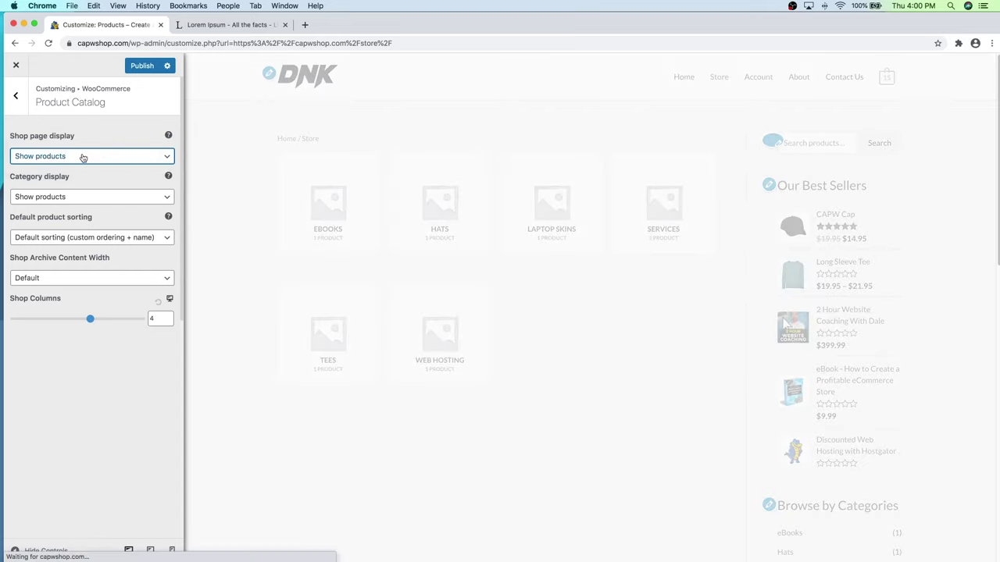
left_click(17, 97)
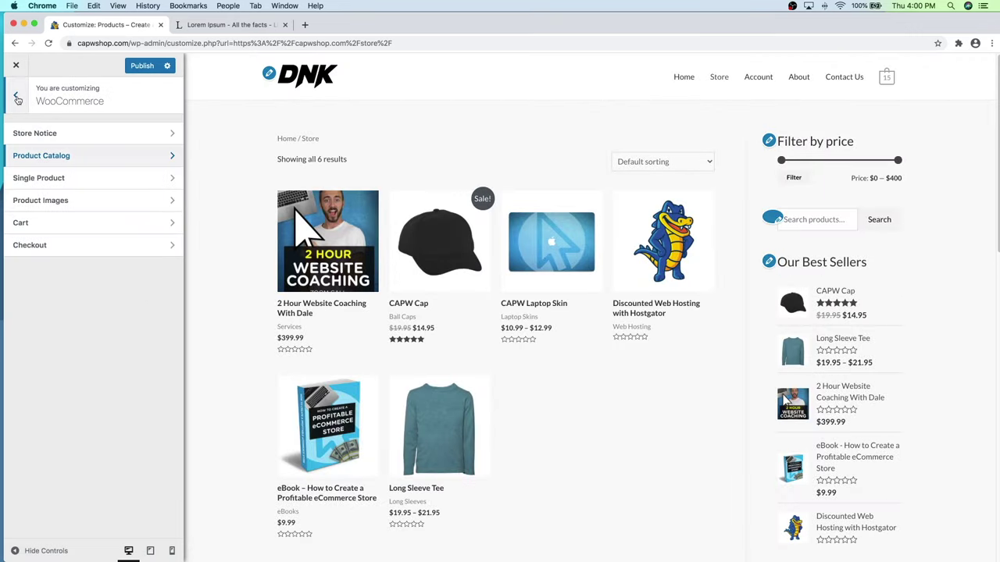
Preview 4:3 custom thumbnail cropping, return to square 1:1, and publish the changes
left_click(63, 202)
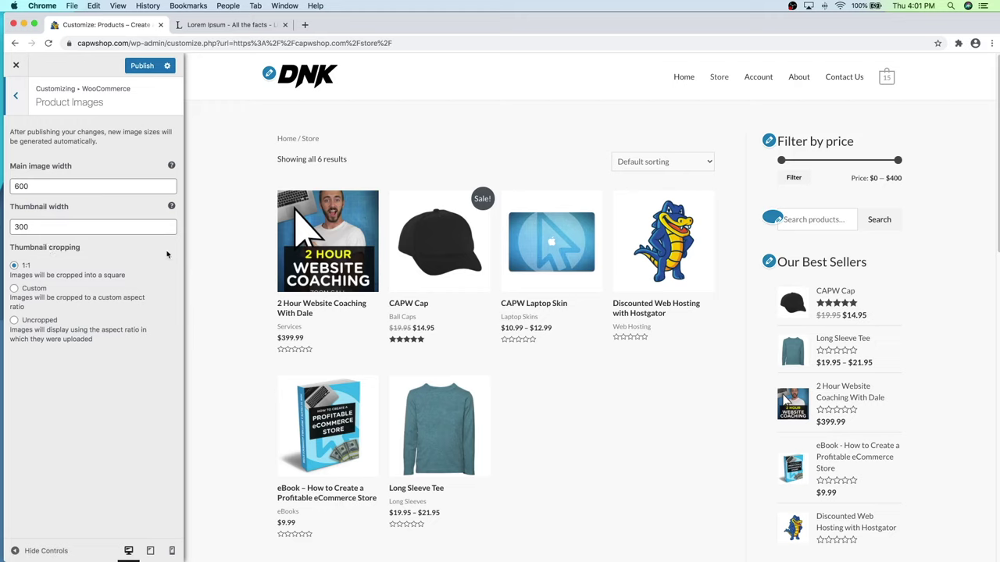
left_click(15, 289)
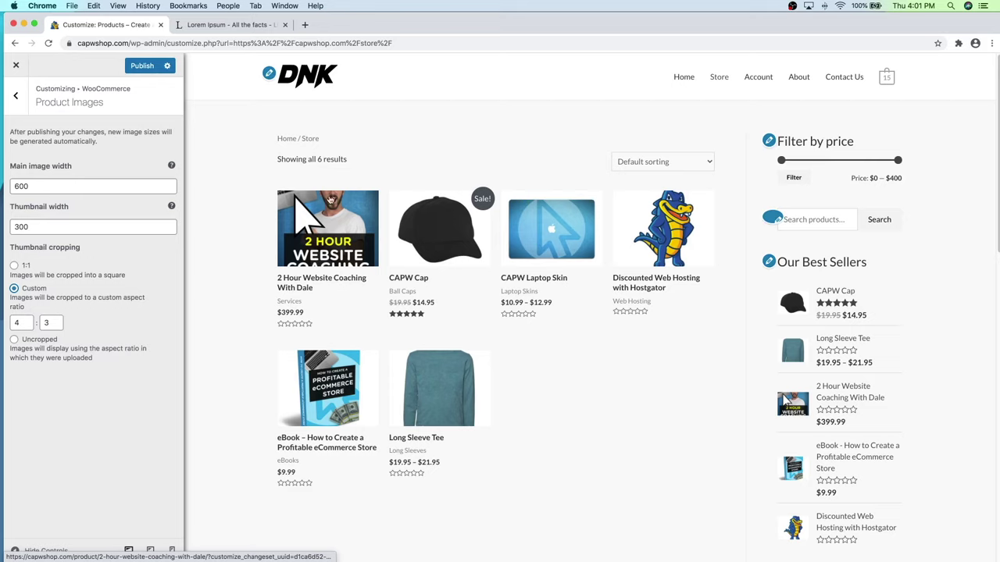
left_click(15, 266)
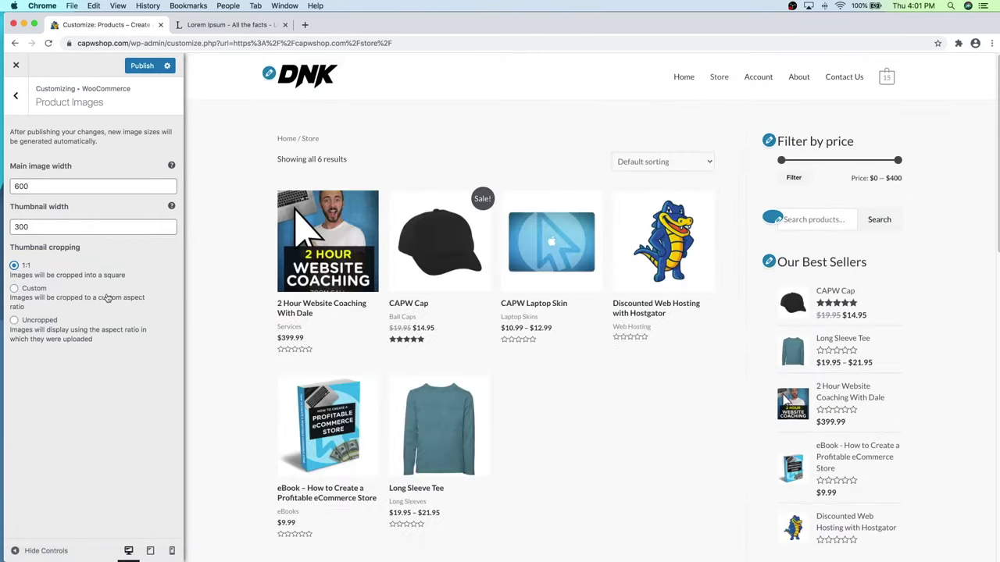
left_click(137, 69)
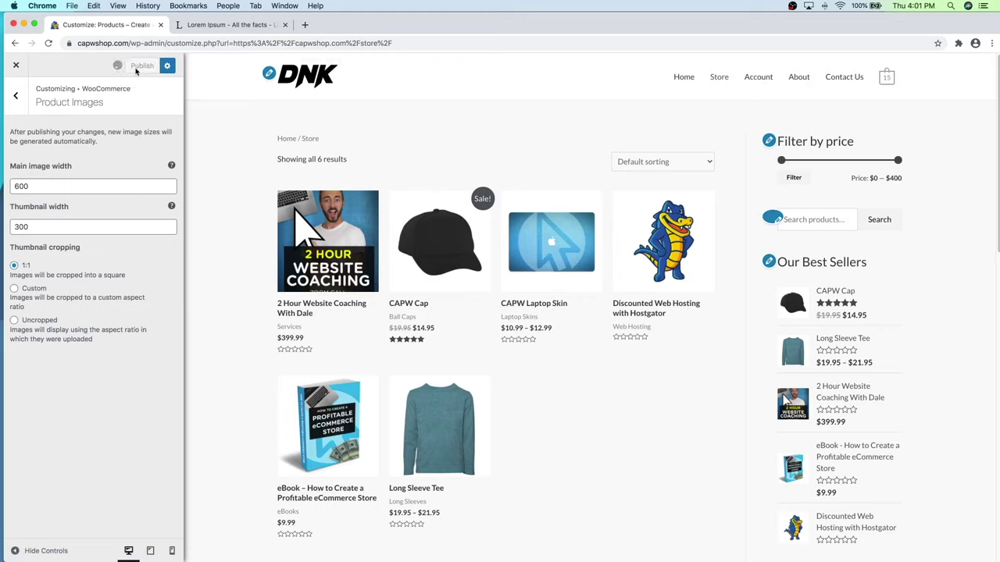
left_click(15, 101)
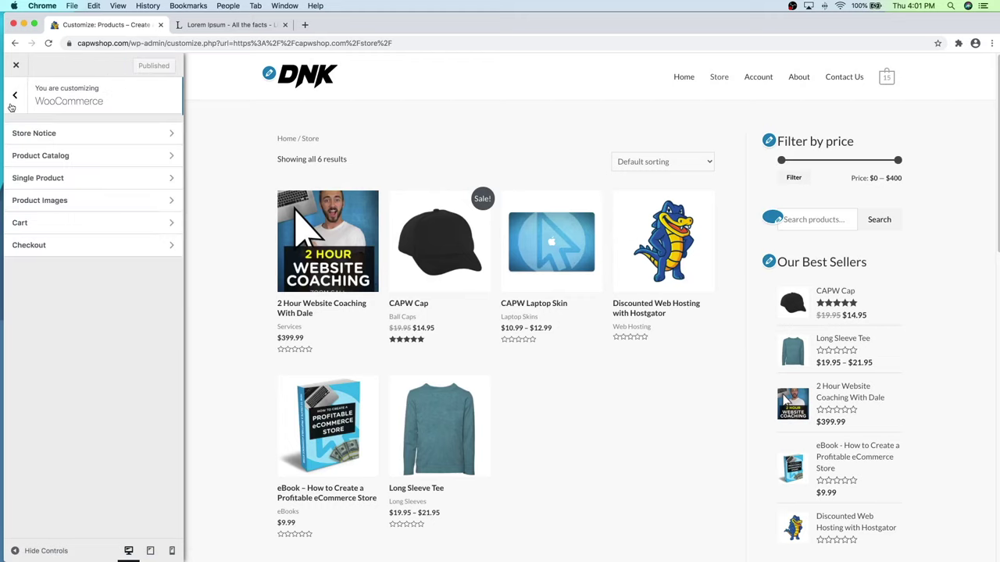
left_click(54, 224)
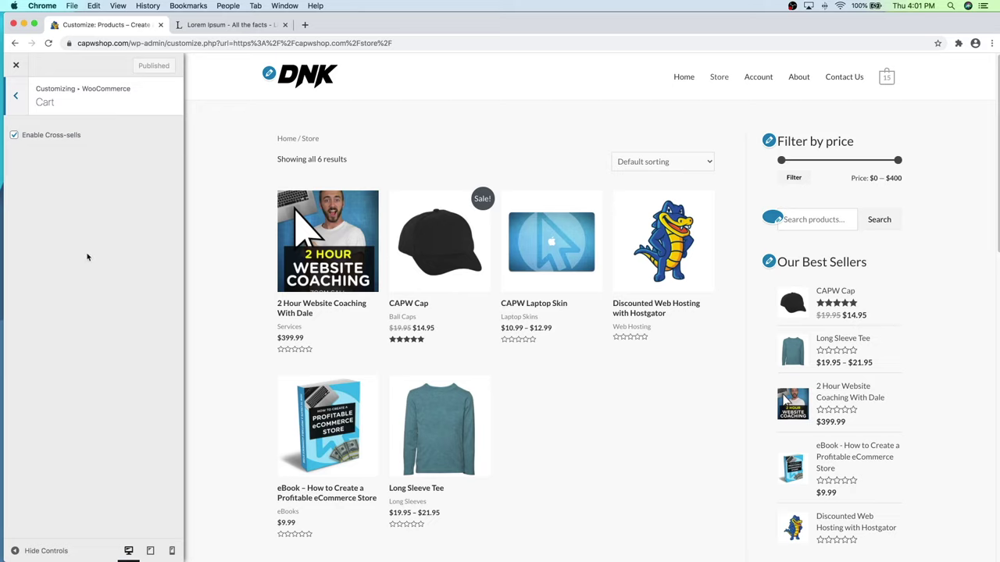
Leave the Cart settings and open Checkout, previewing the $184.69 Checkout page
left_click(24, 104)
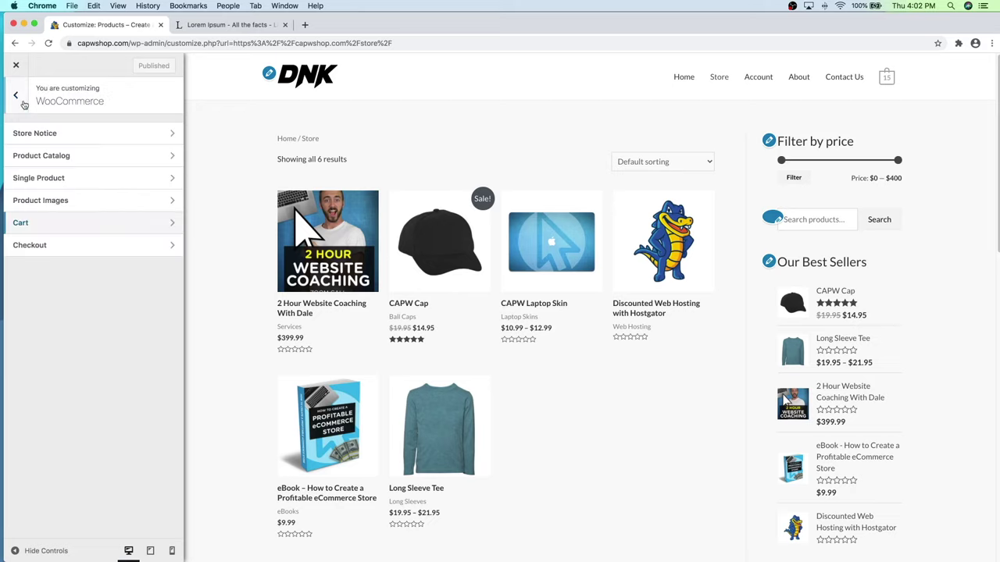
left_click(63, 250)
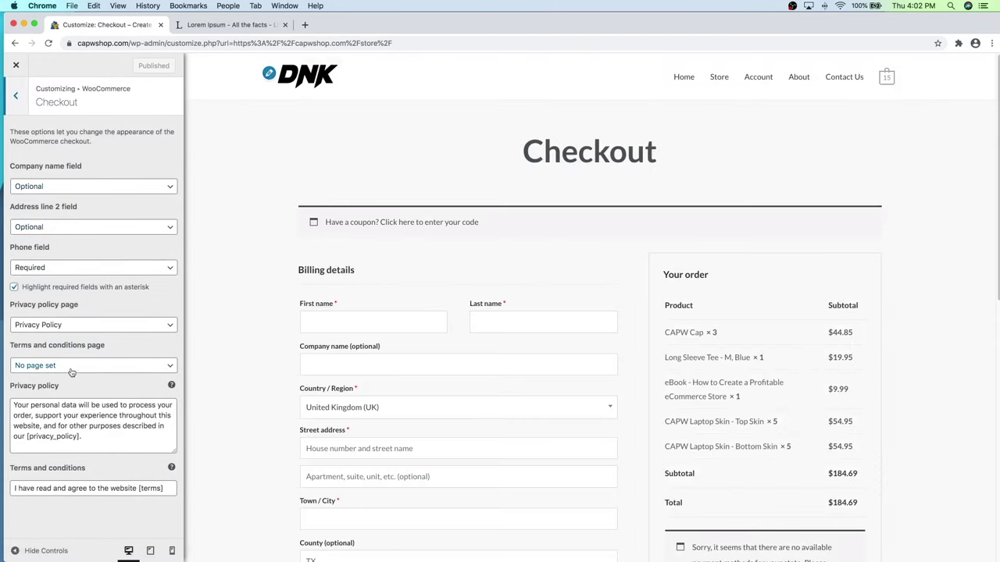
scroll(281, 288, "down", 1)
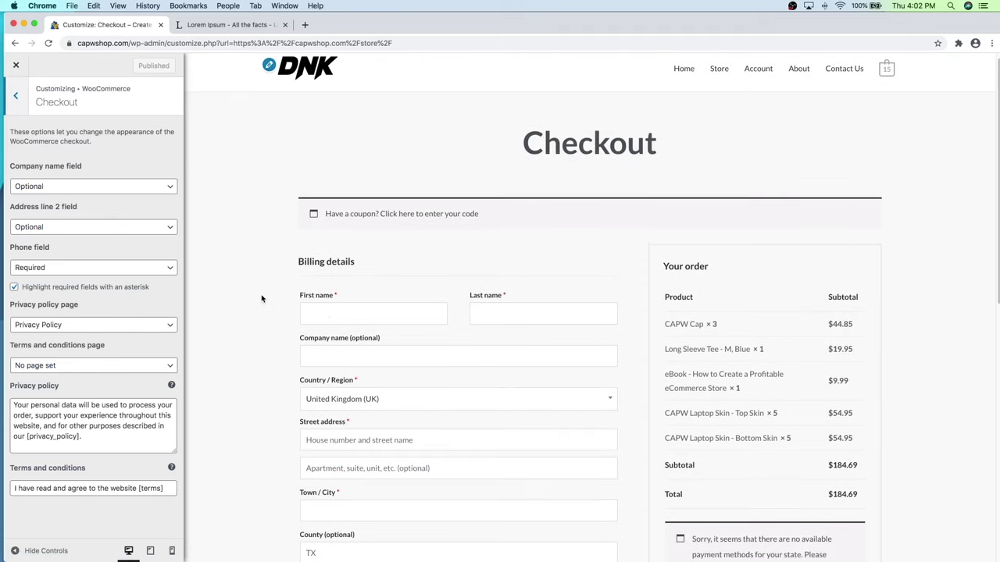
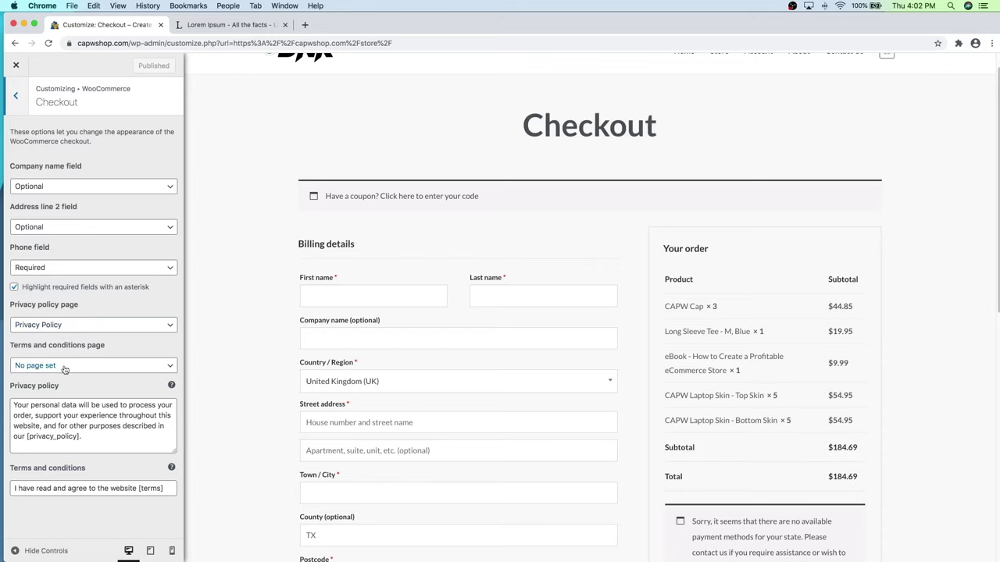
Leave the checkout Terms and conditions page unset and exit the Customizer
left_click(65, 370)
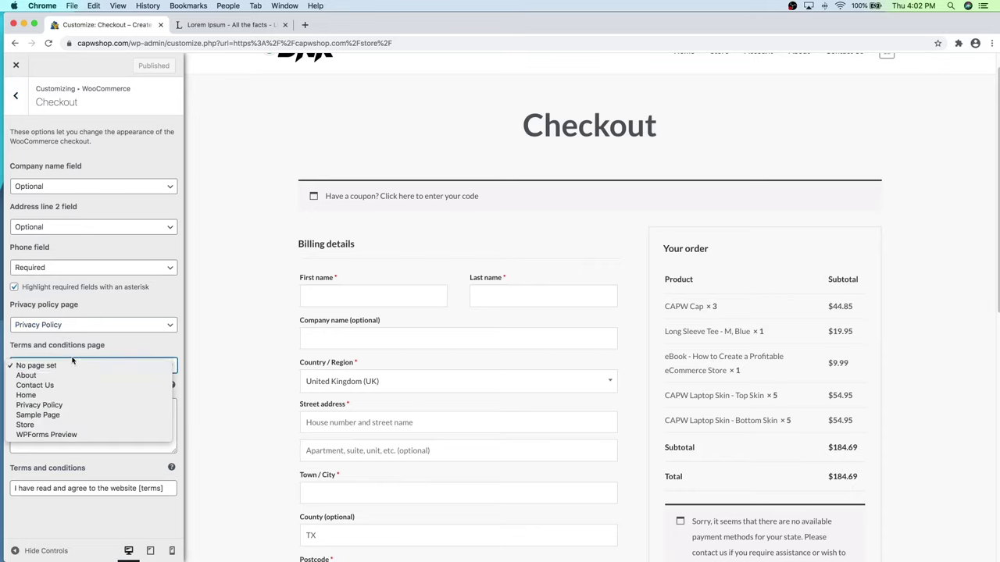
left_click(76, 362)
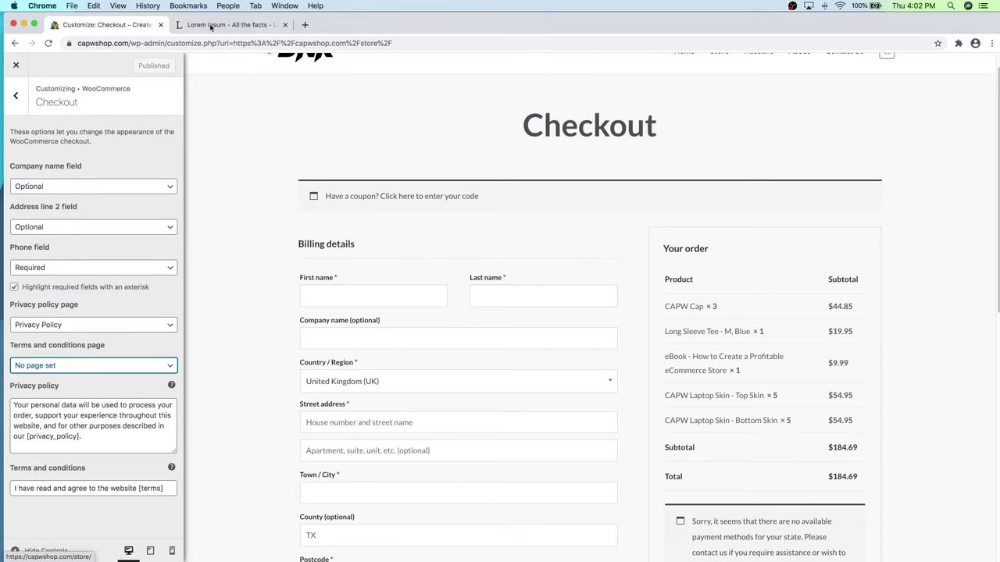
left_click(14, 70)
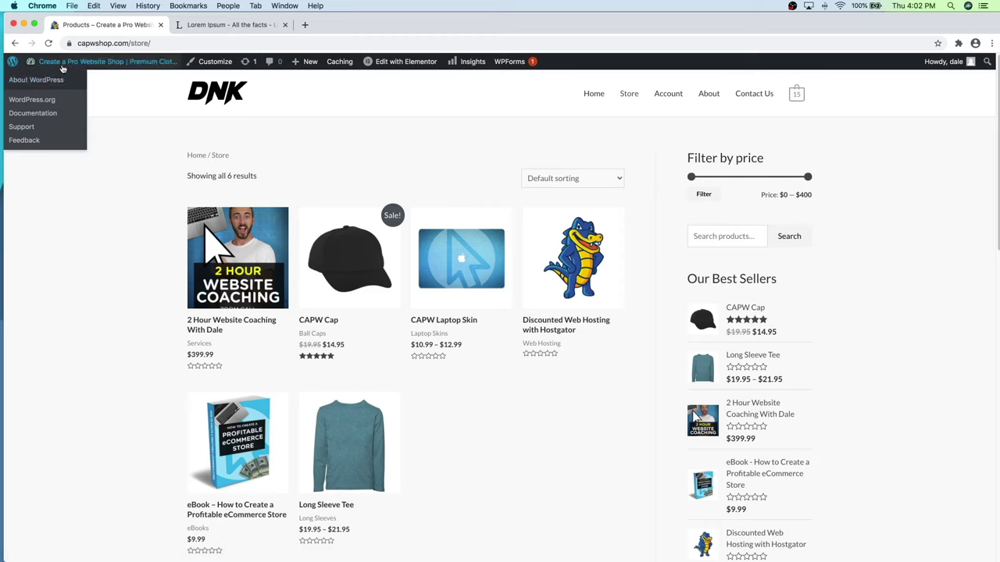
Start a new page from the Dashboard's Pages menu
mouse_move(63, 64)
left_click(44, 80)
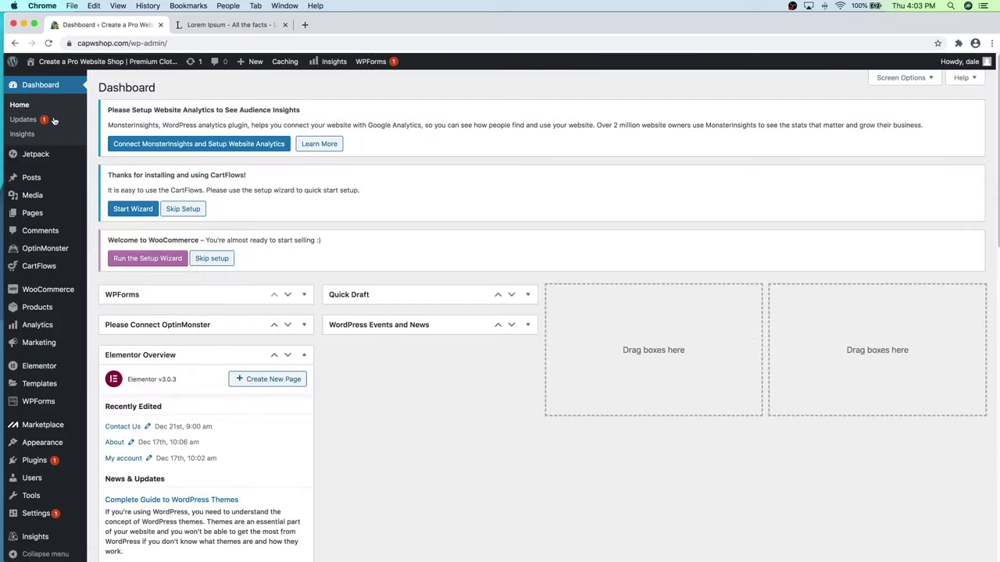
mouse_move(41, 216)
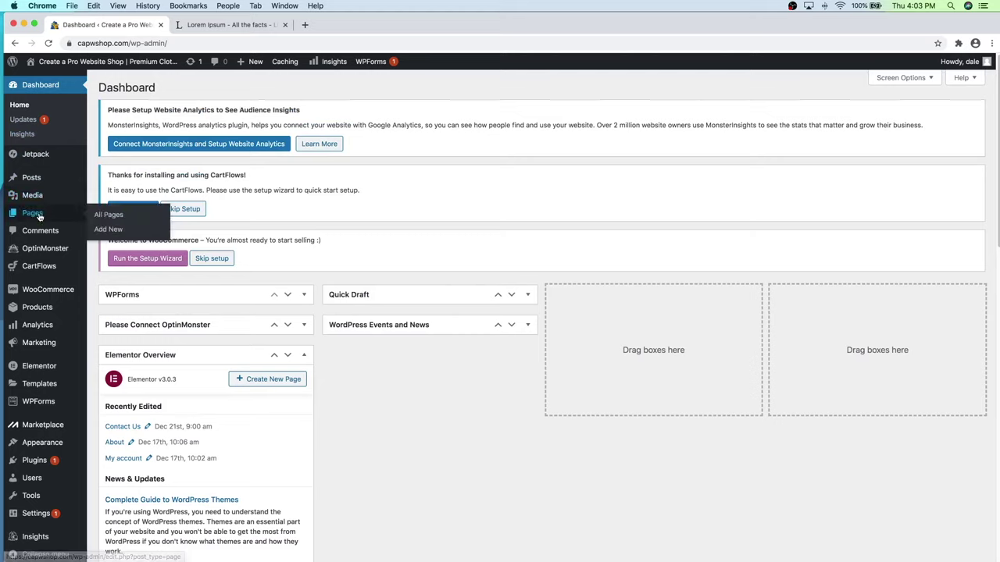
left_click(109, 230)
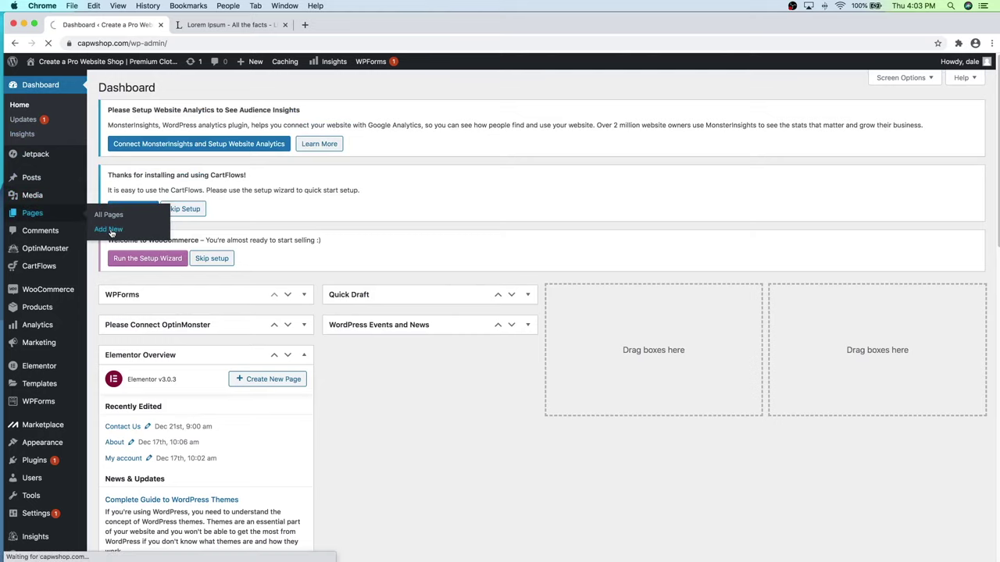
Title the page 'Terms & Conditions' with slug terms-conditions, publish it, and view all pages
type("T")
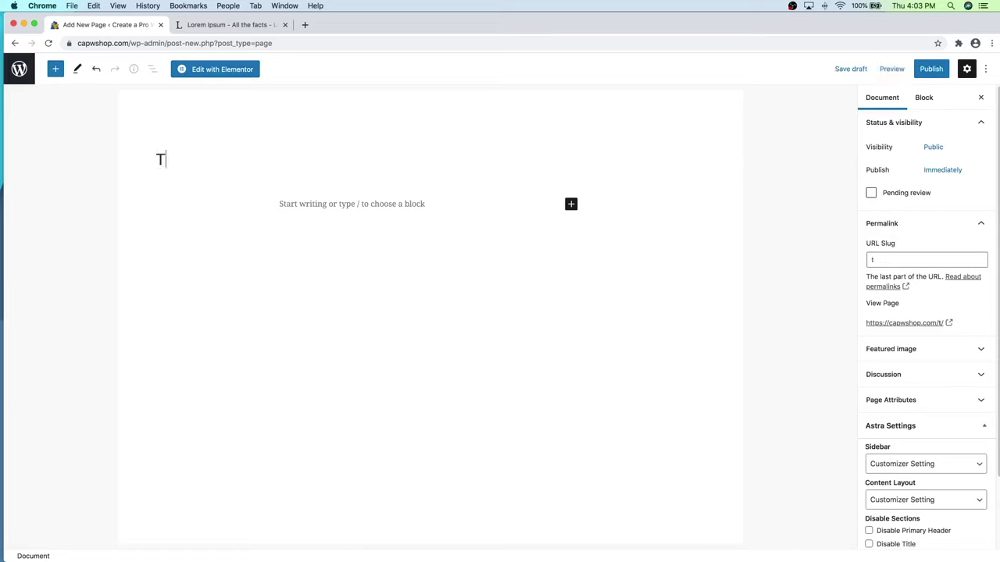
type("erms & Conditions")
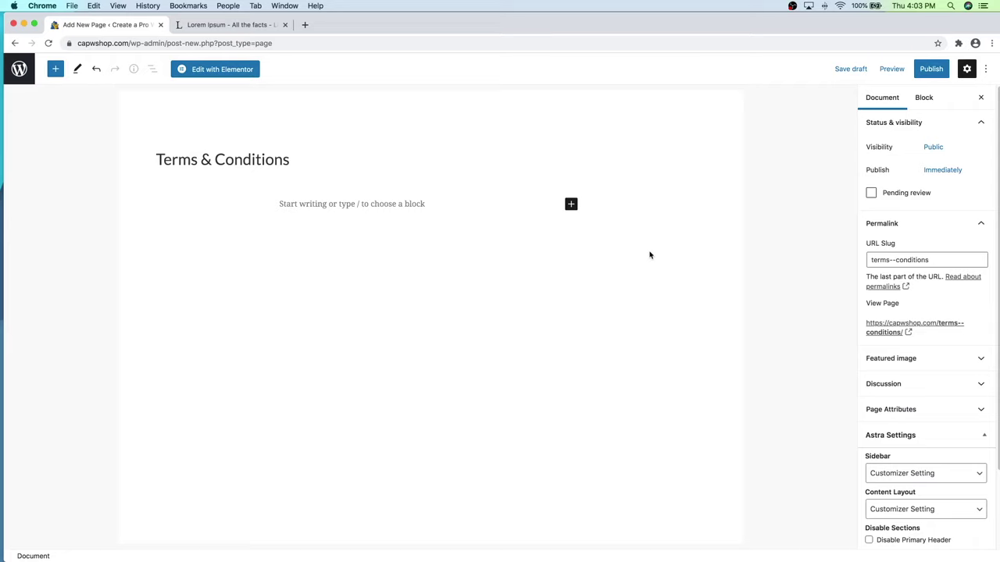
left_click(895, 260)
key("BackSpace")
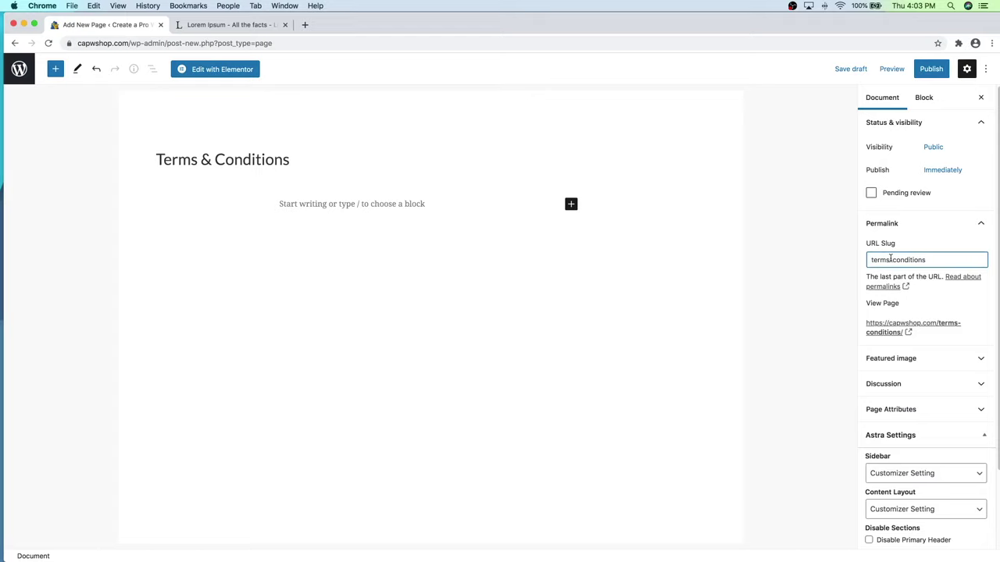
left_click(929, 69)
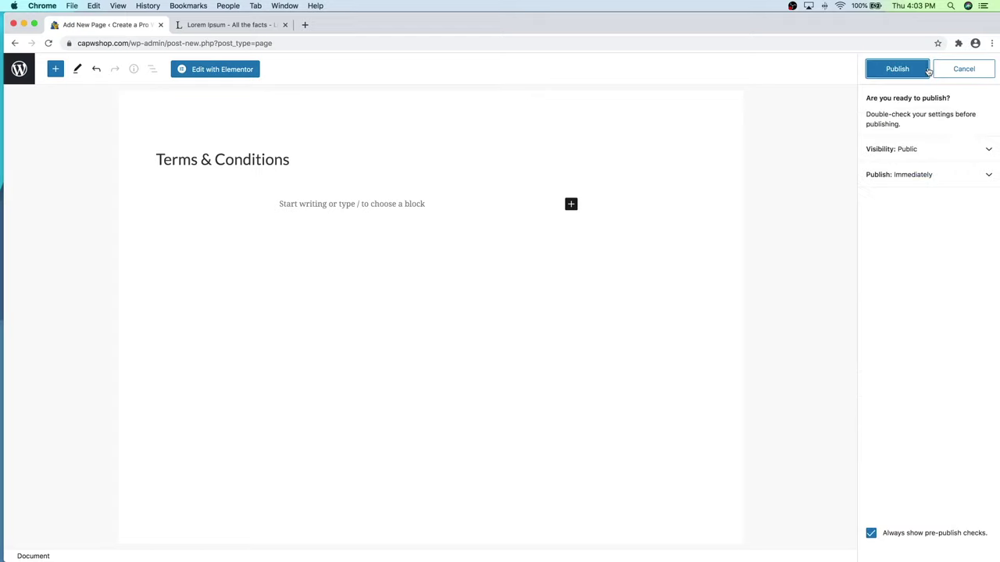
left_click(908, 70)
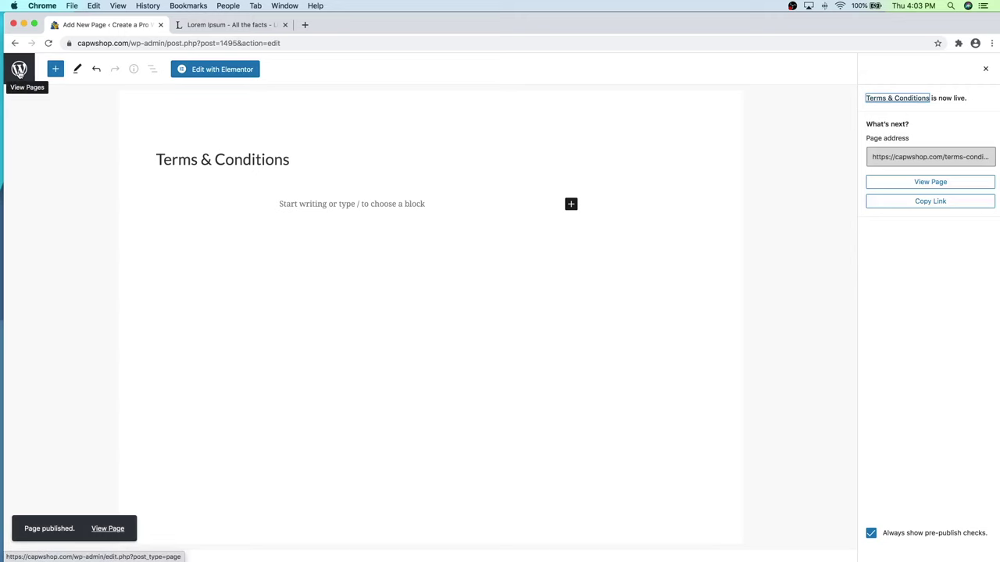
left_click(19, 72)
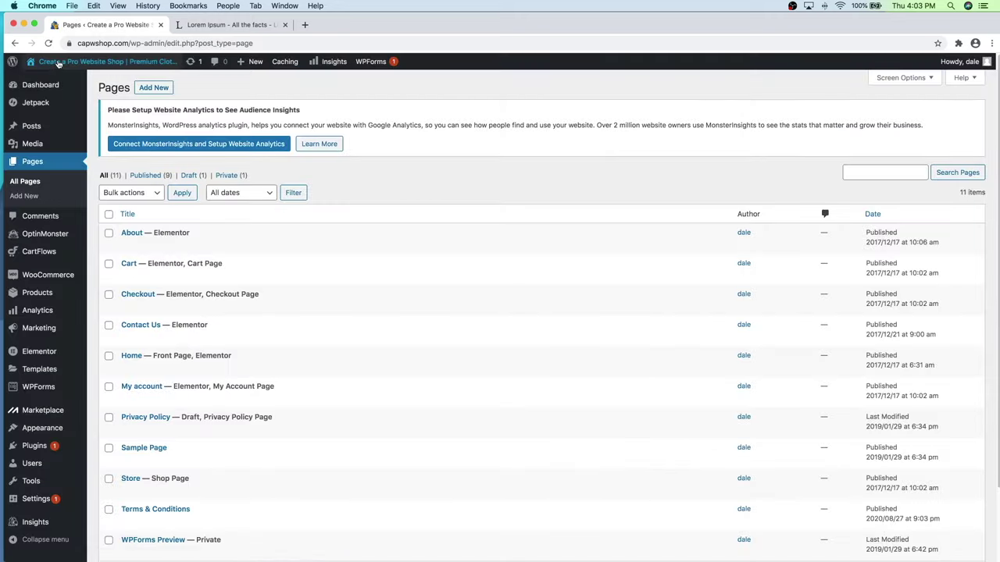
Open the Store in a new tab and launch the Customizer there
mouse_move(54, 63)
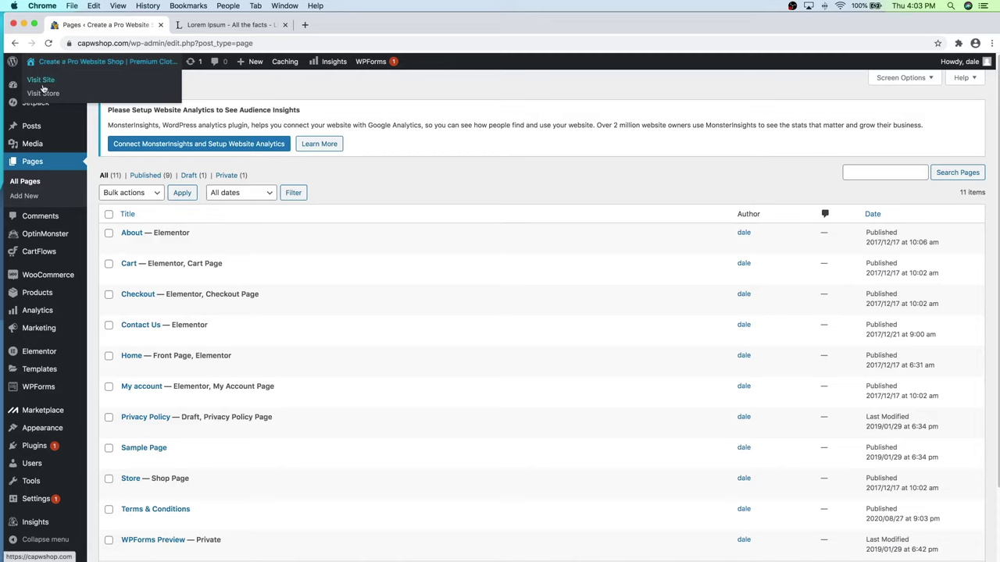
right_click(45, 95)
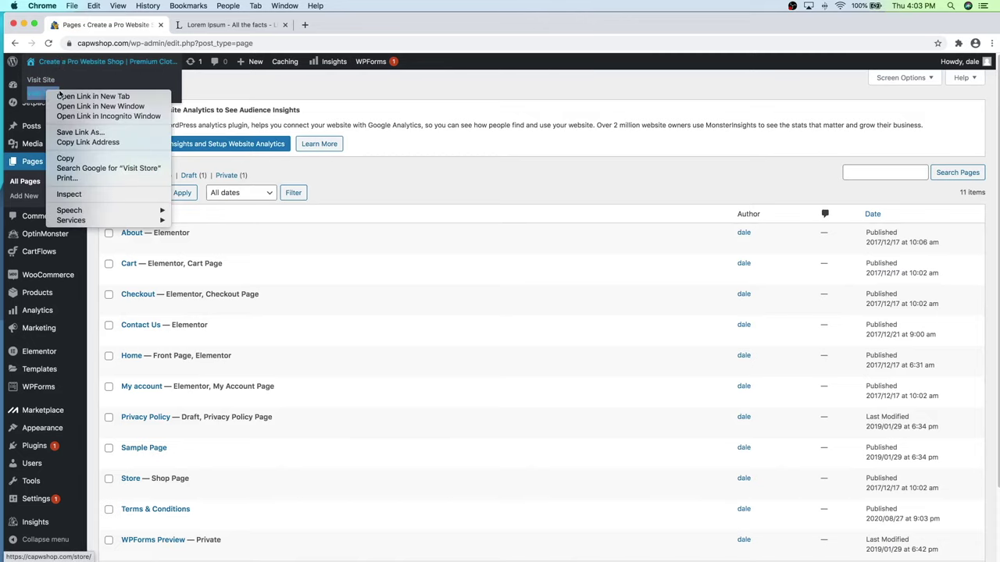
left_click(78, 96)
left_click(194, 26)
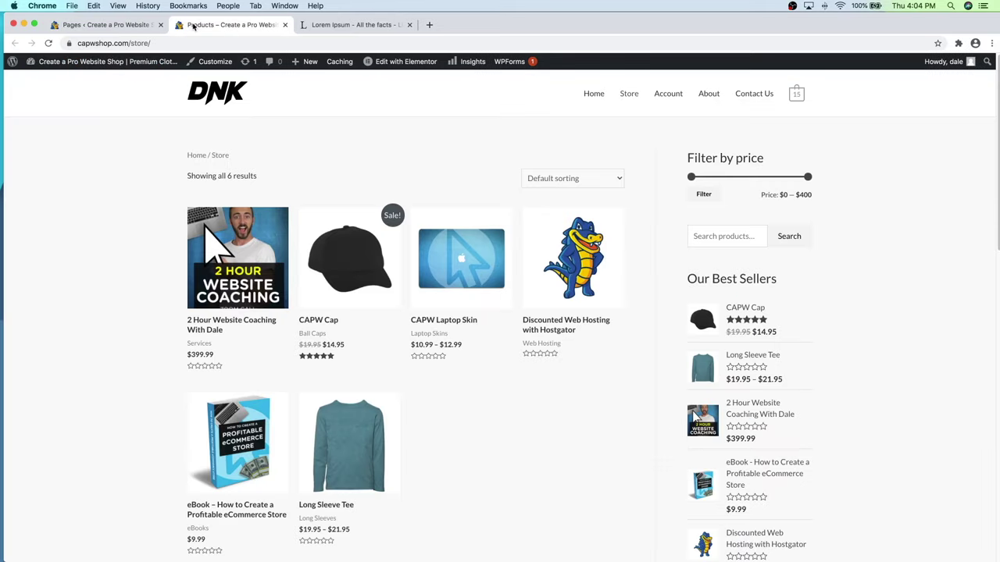
left_click(213, 64)
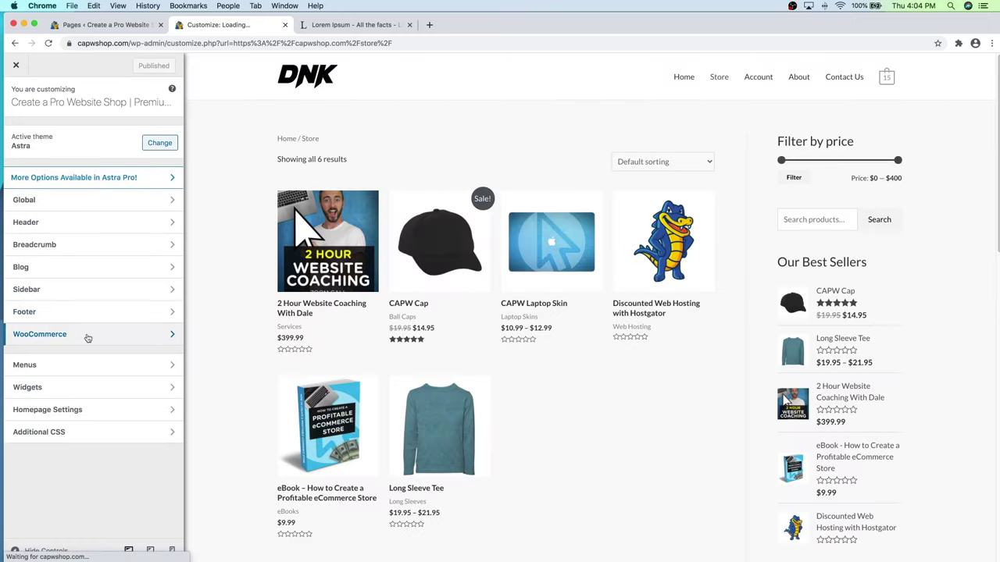
Set the WooCommerce checkout terms page to Terms & Conditions, publish, and open the logo settings
left_click(86, 335)
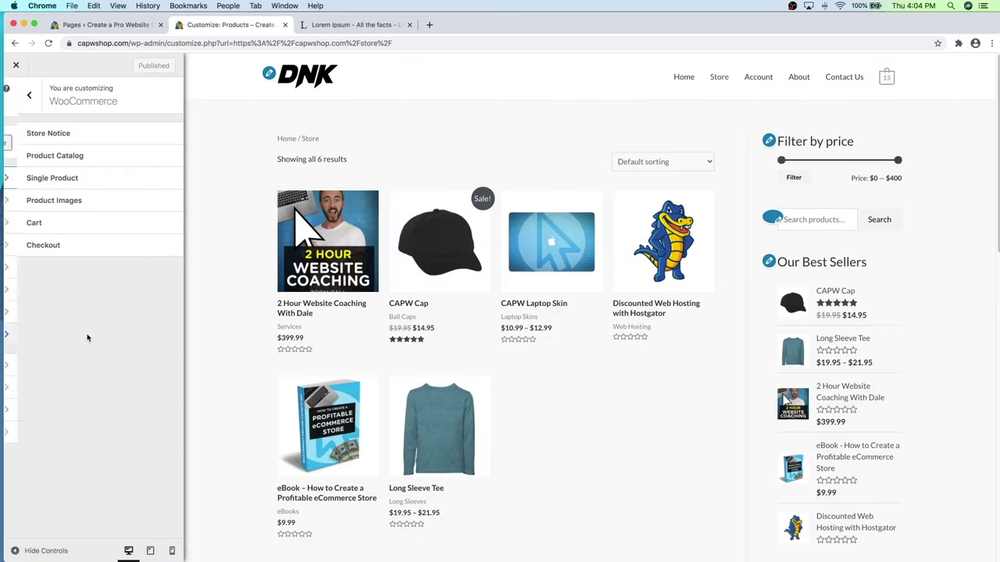
left_click(75, 251)
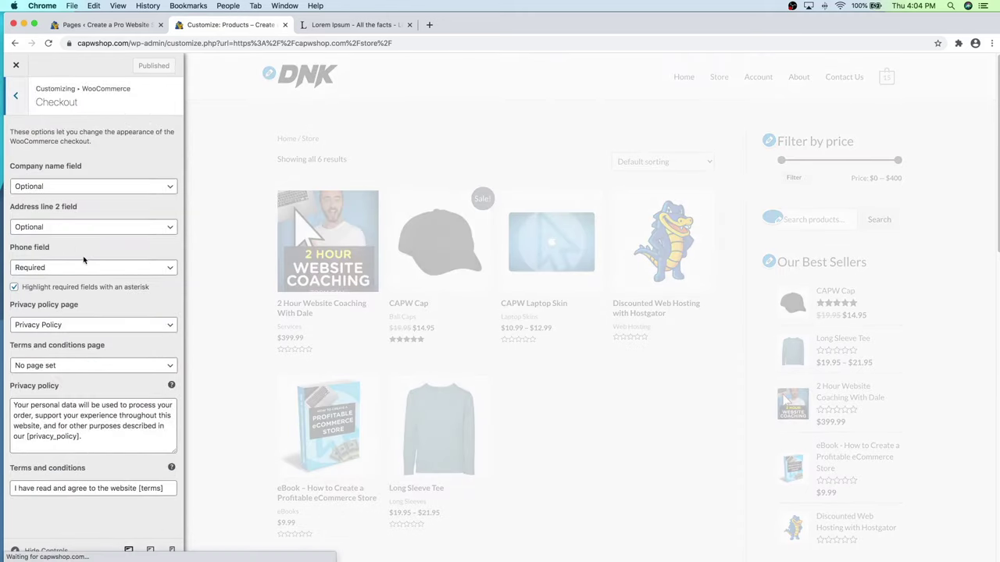
left_click(75, 367)
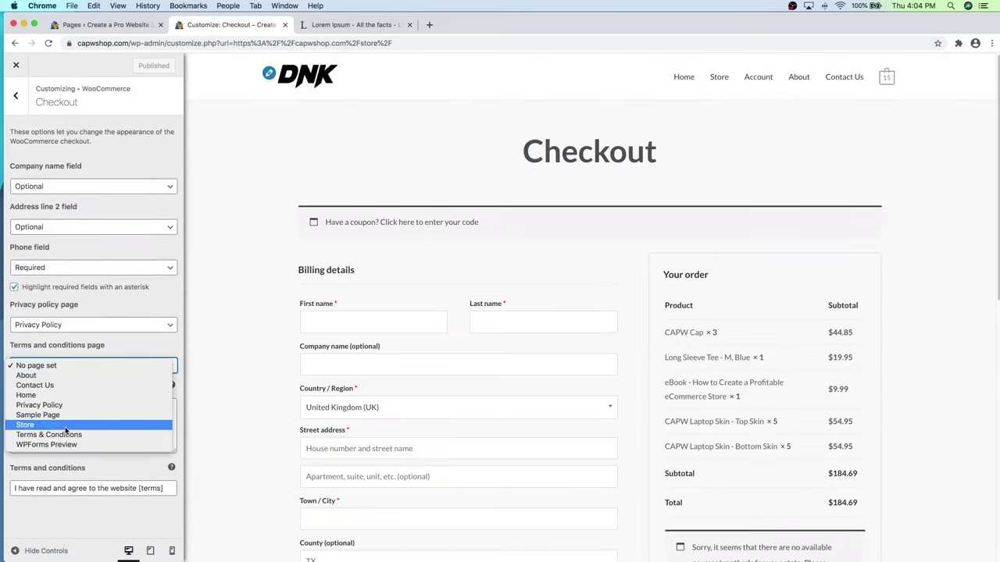
left_click(49, 435)
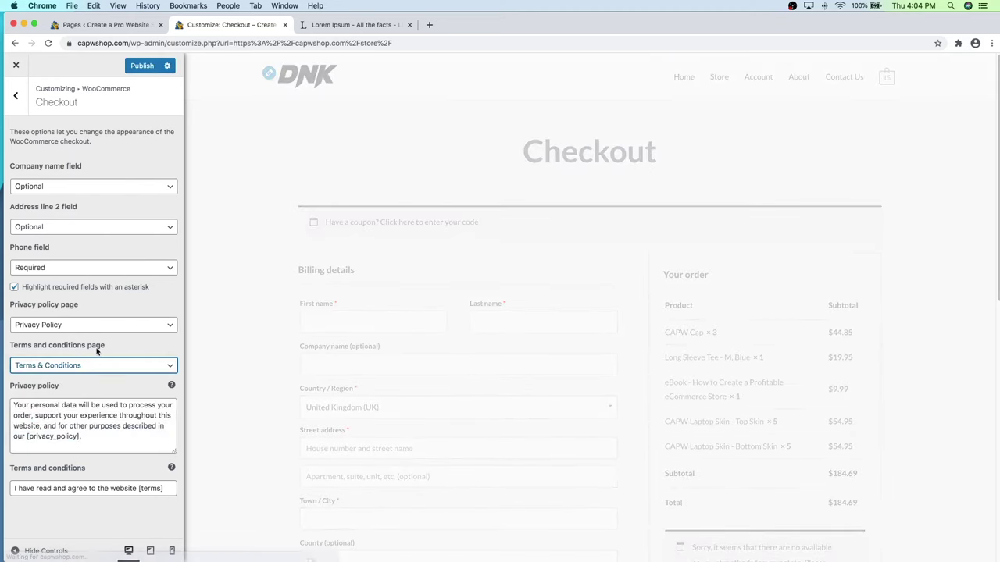
left_click(142, 65)
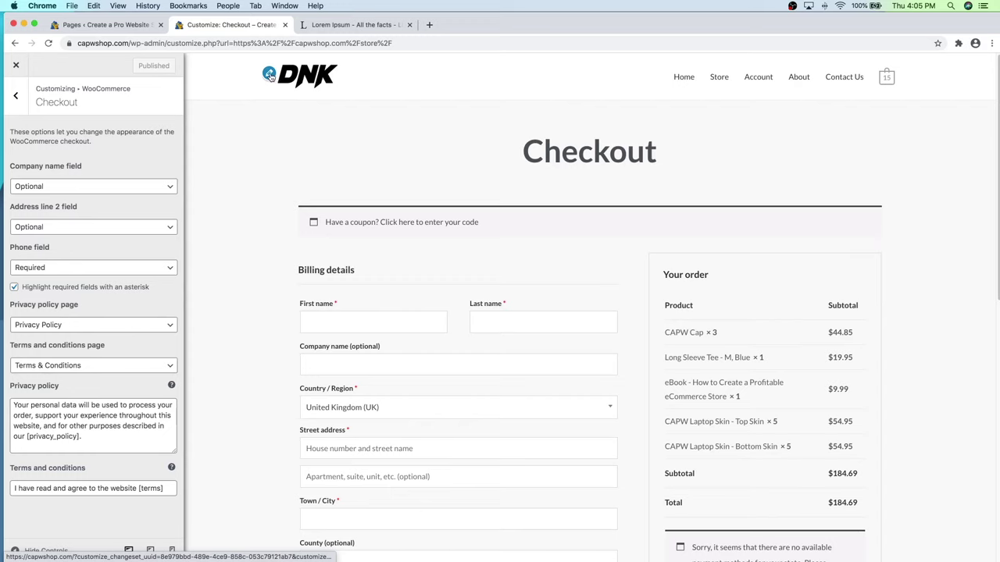
left_click(270, 75, "shift")
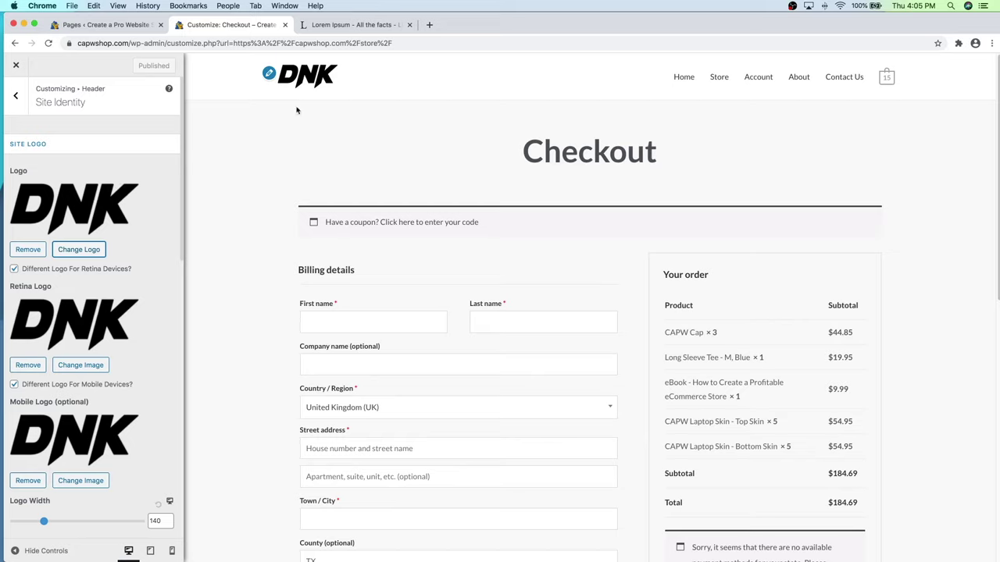
left_click(429, 26)
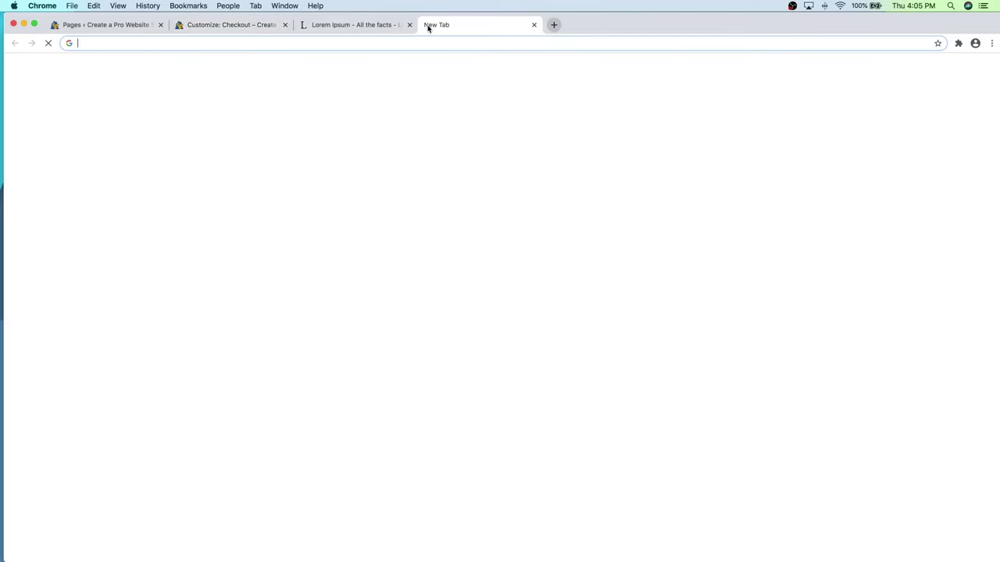
Load logomakr.com in the new tab and dismiss the intro video
type("logomakr.com")
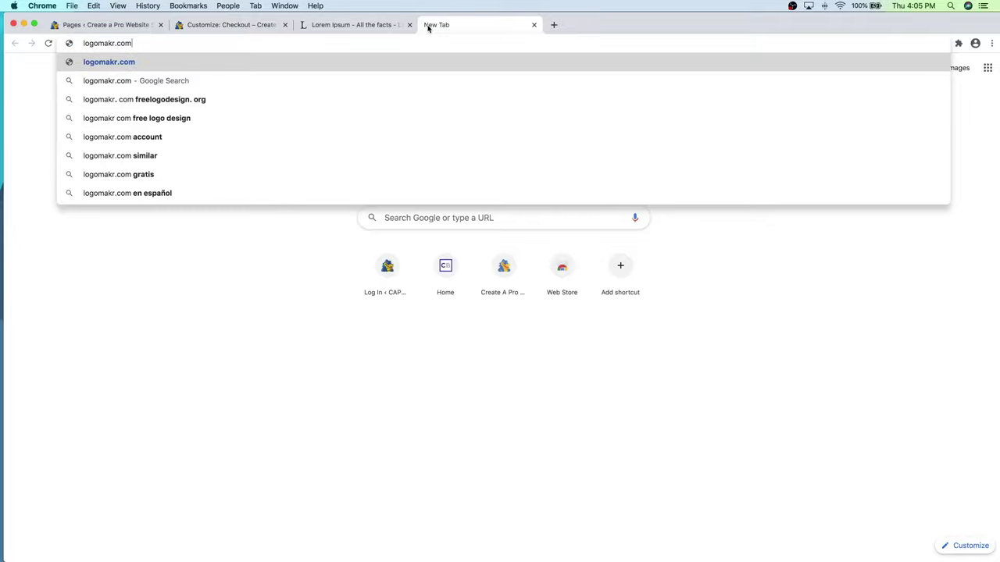
key("Return")
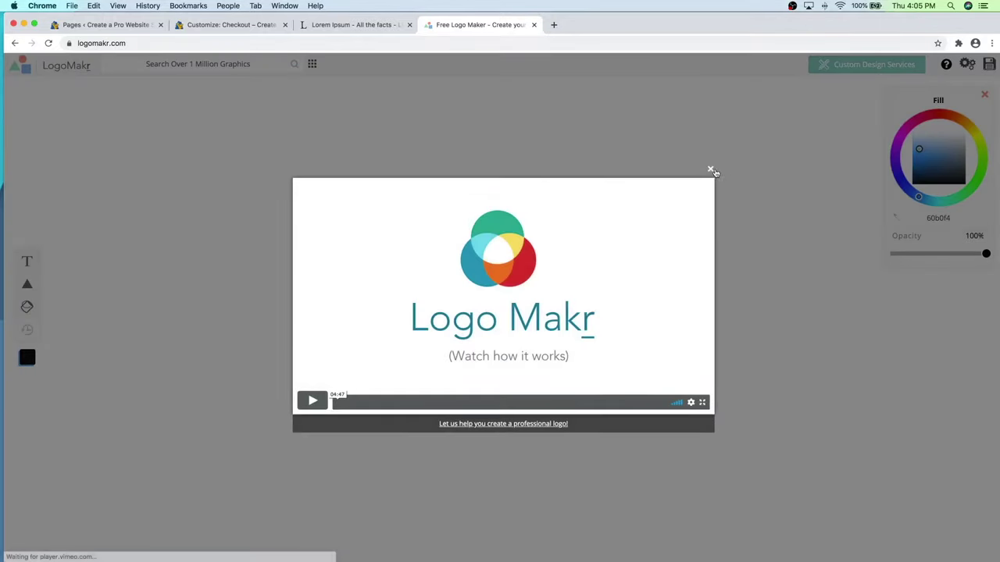
left_click(711, 171)
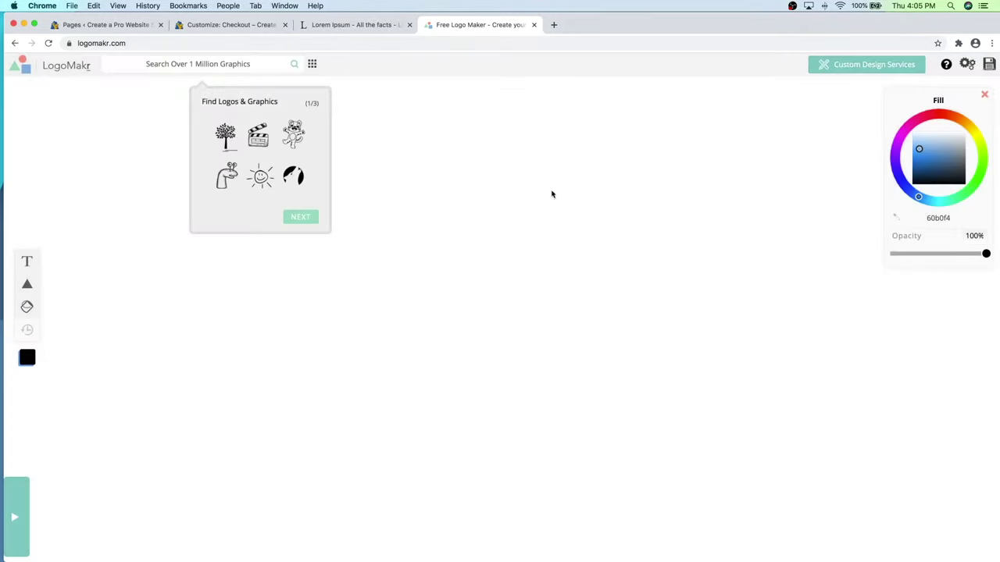
Search LogoMakr graphics for 'shopping bag', browse the results, and place a bag icon on the canvas
left_click(228, 62)
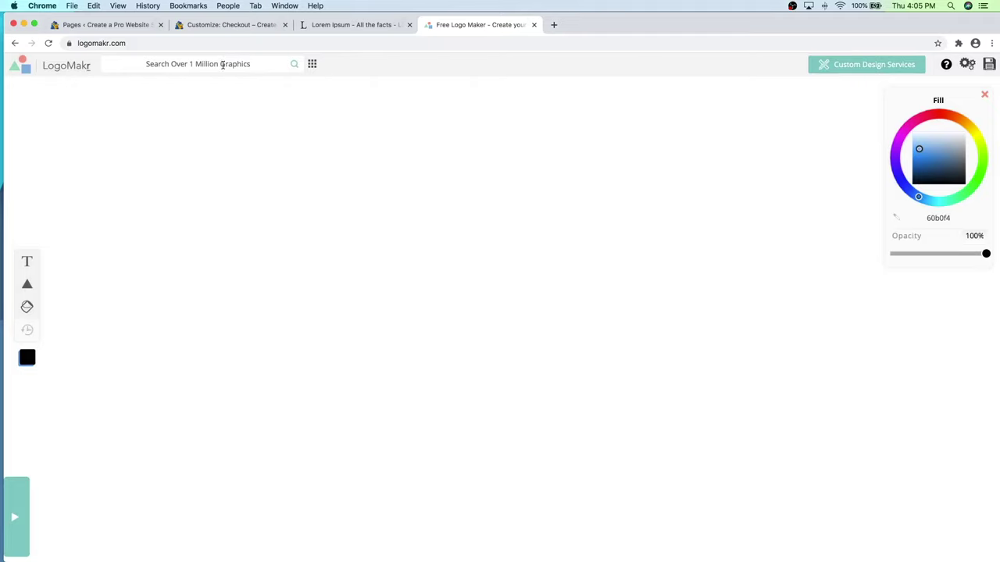
left_click(222, 65)
type("shopping bag")
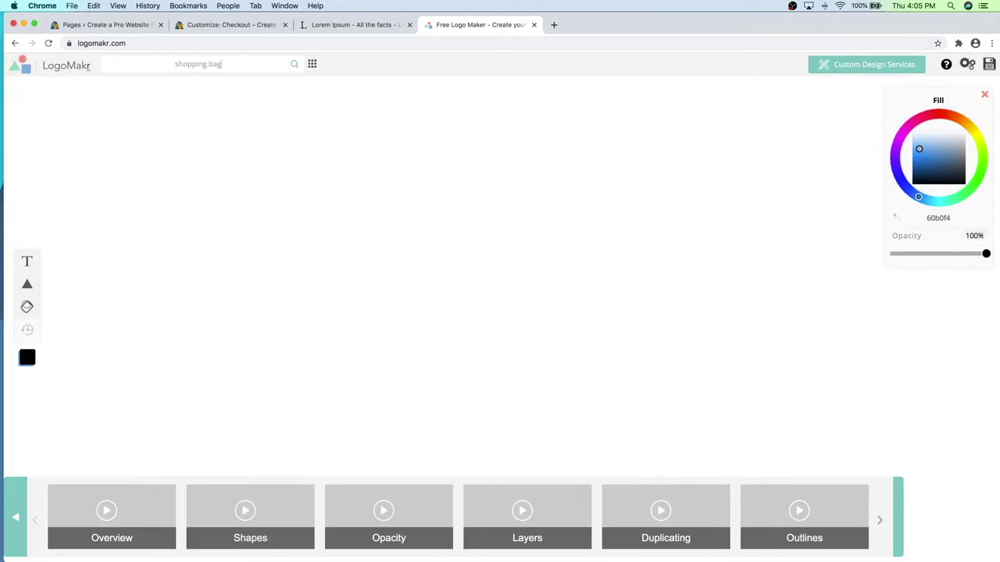
key("Return")
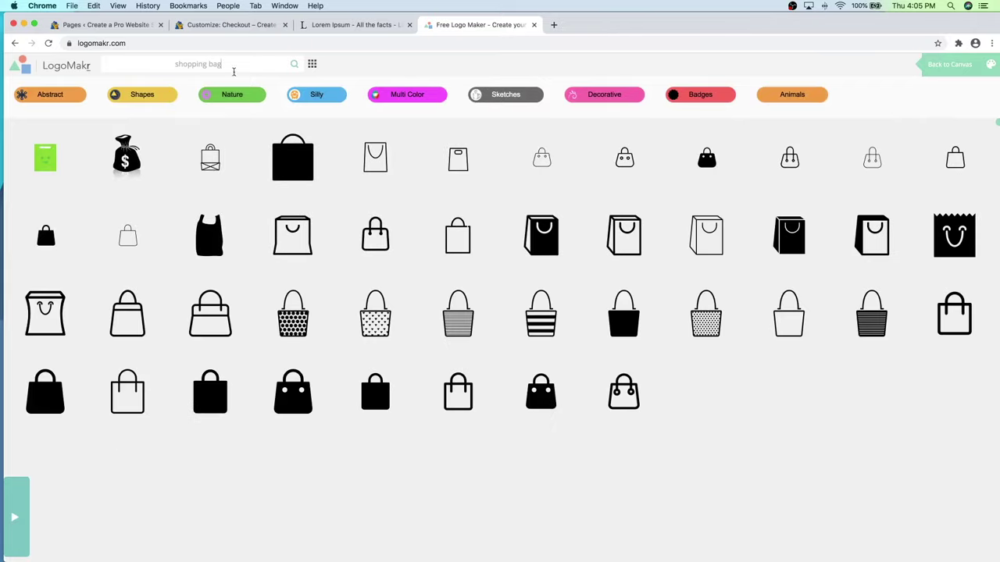
scroll(529, 196, "down", 2)
scroll(530, 200, "down", 5)
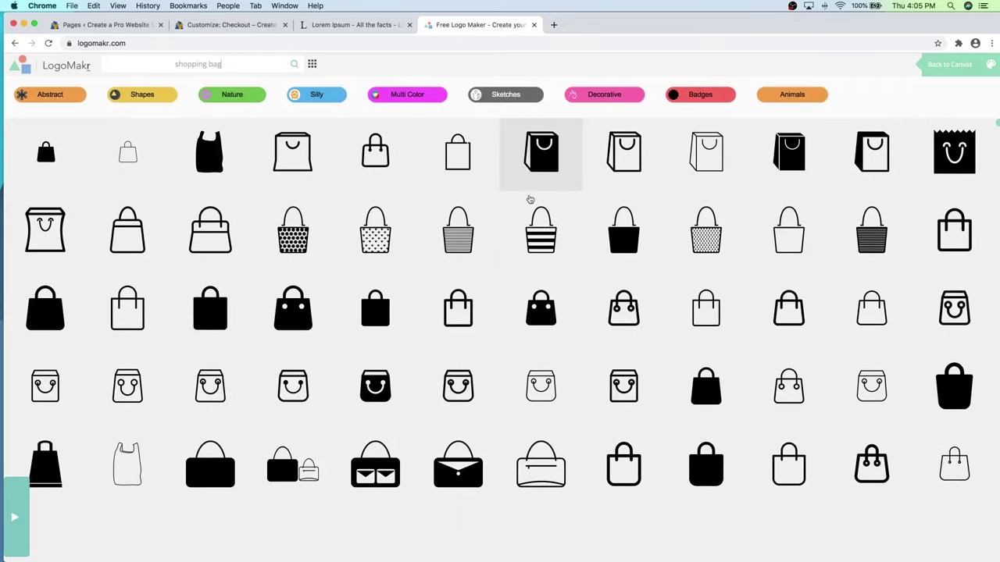
scroll(528, 201, "down", 8)
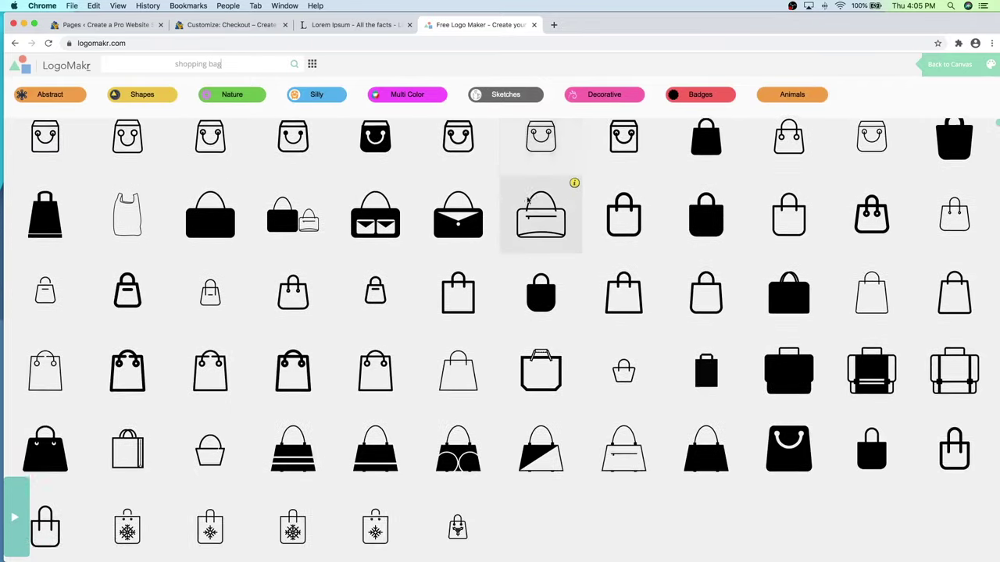
scroll(529, 201, "down", 8)
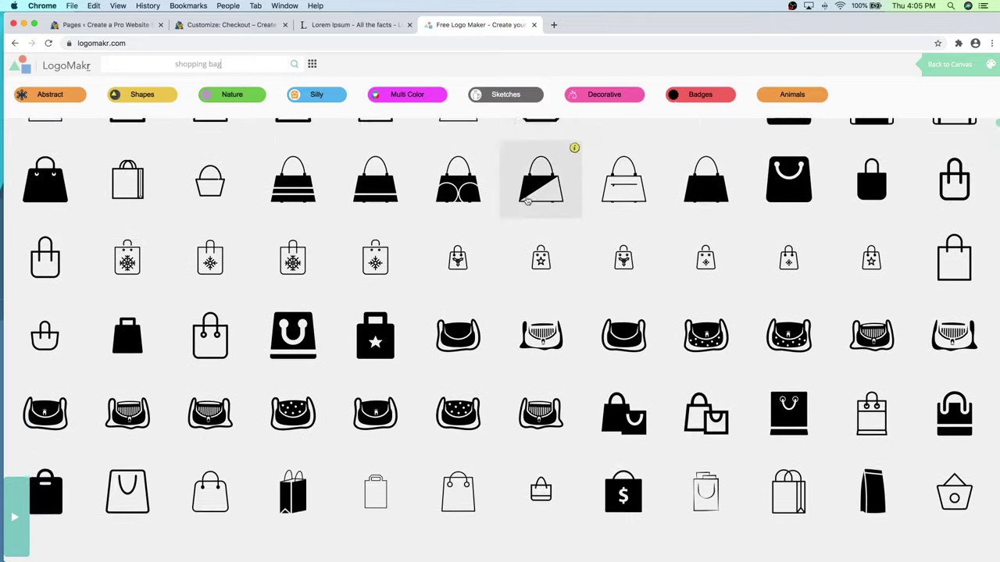
scroll(528, 201, "down", 7)
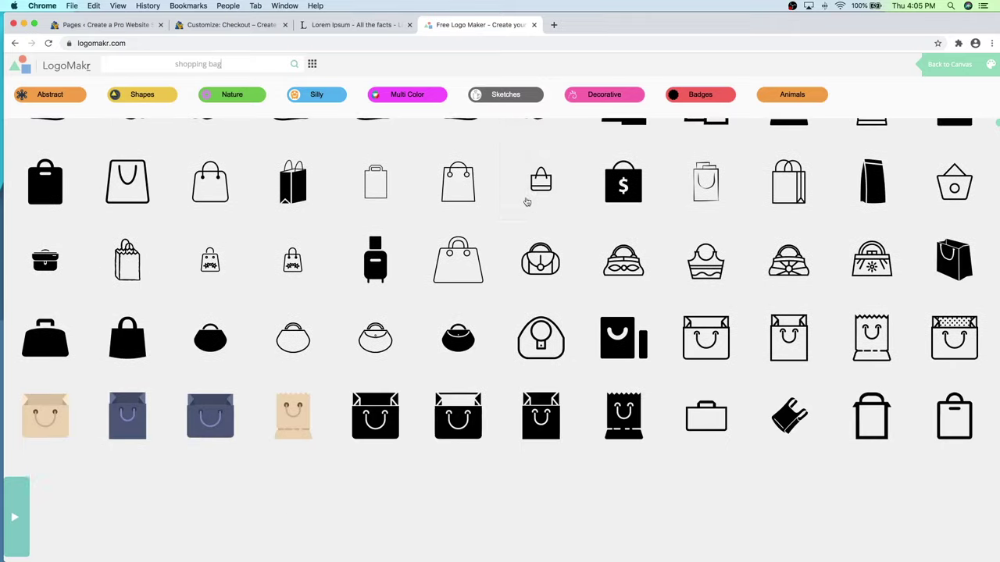
scroll(527, 226, "down", 3)
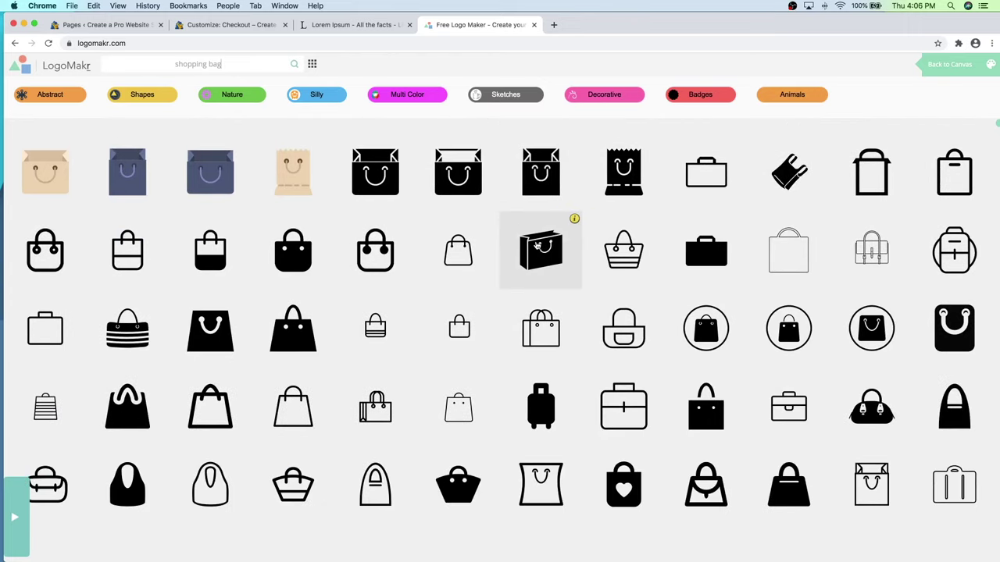
left_click(537, 245)
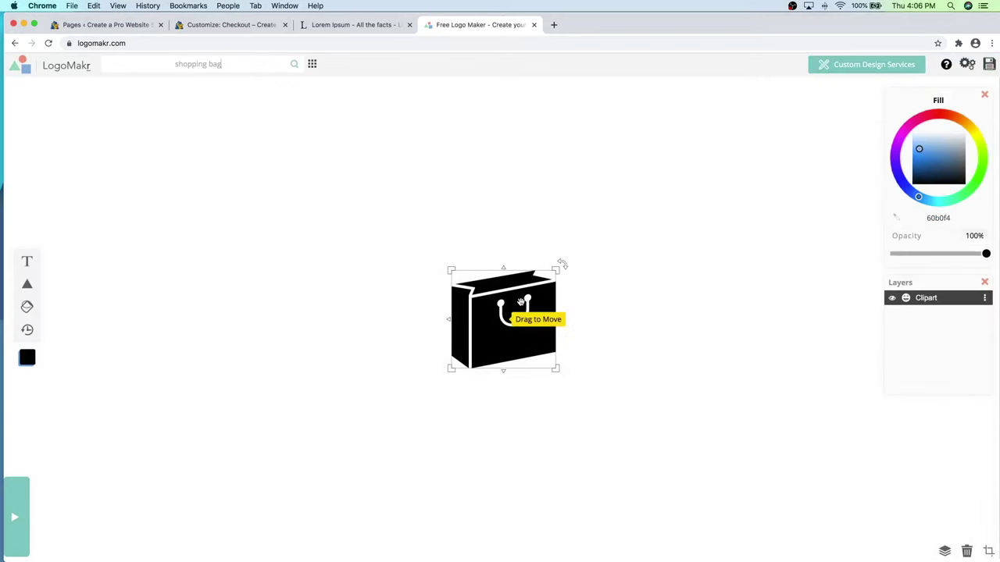
Enlarge the shopping bag and shift it to the left of the canvas
left_click_drag(521, 301, 315, 277)
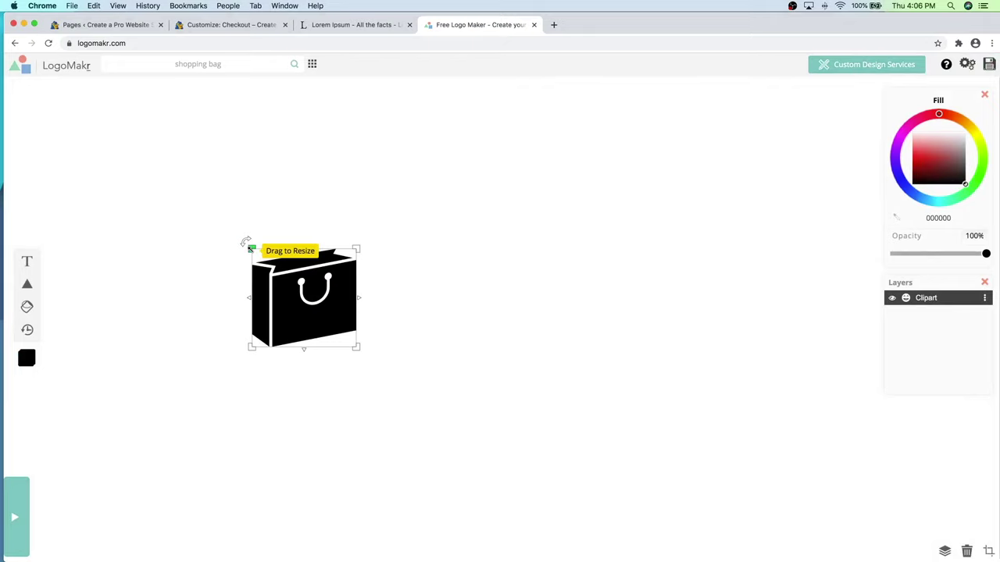
left_click_drag(247, 243, 228, 227)
left_click_drag(311, 278, 262, 284)
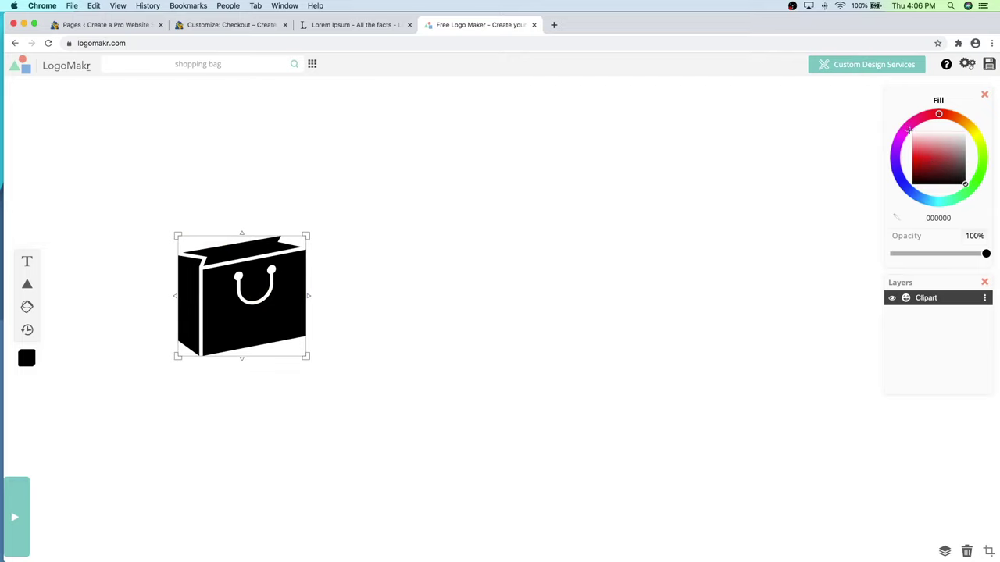
Colour the bag blue (008fc1) and add a new text element to the logo
mouse_move(908, 130)
left_mouse_down()
mouse_move(896, 156)
mouse_move(908, 192)
mouse_move(937, 205)
mouse_move(981, 198)
mouse_move(923, 214)
left_mouse_up()
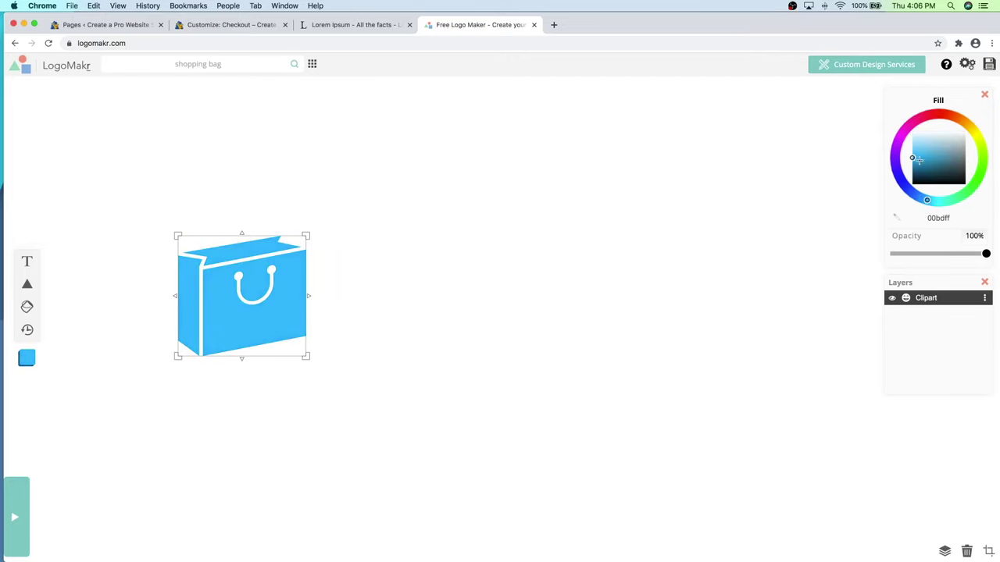
mouse_move(919, 159)
left_mouse_down()
mouse_move(914, 145)
mouse_move(917, 180)
mouse_move(923, 146)
mouse_move(909, 164)
left_mouse_up()
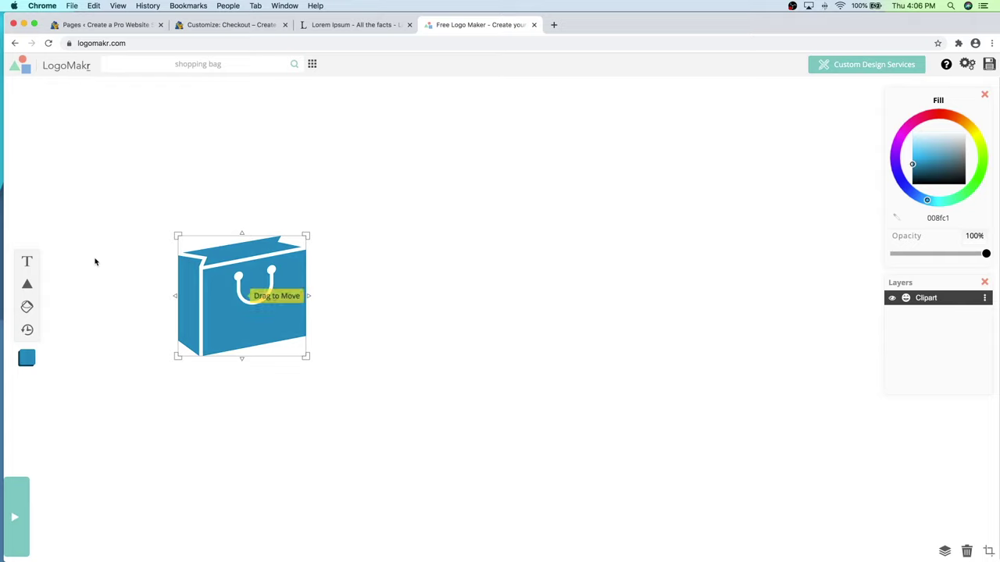
left_click(26, 264)
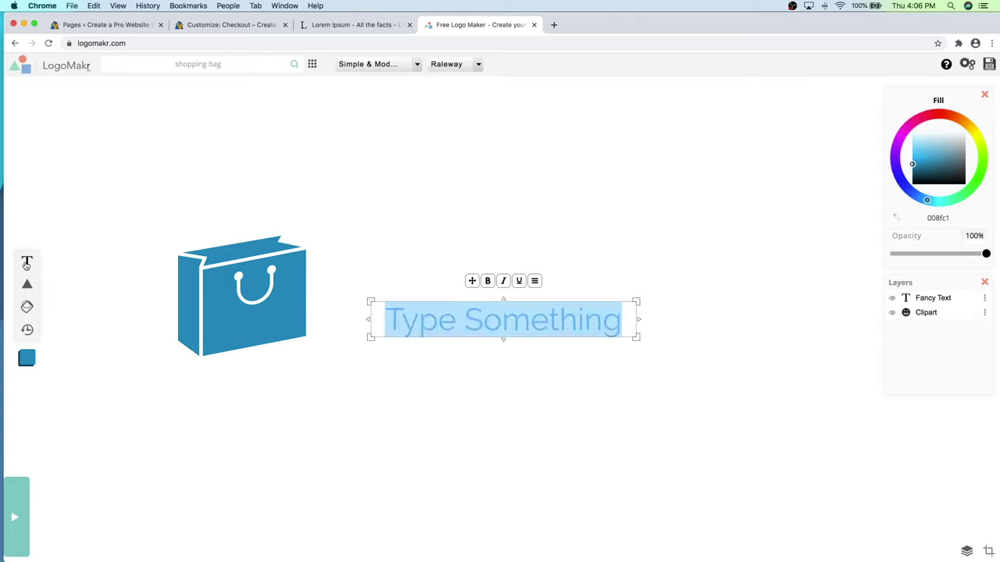
Make the text read 'MY SHOP' in the Capriola font and enlarge it beside the bag
type("My")
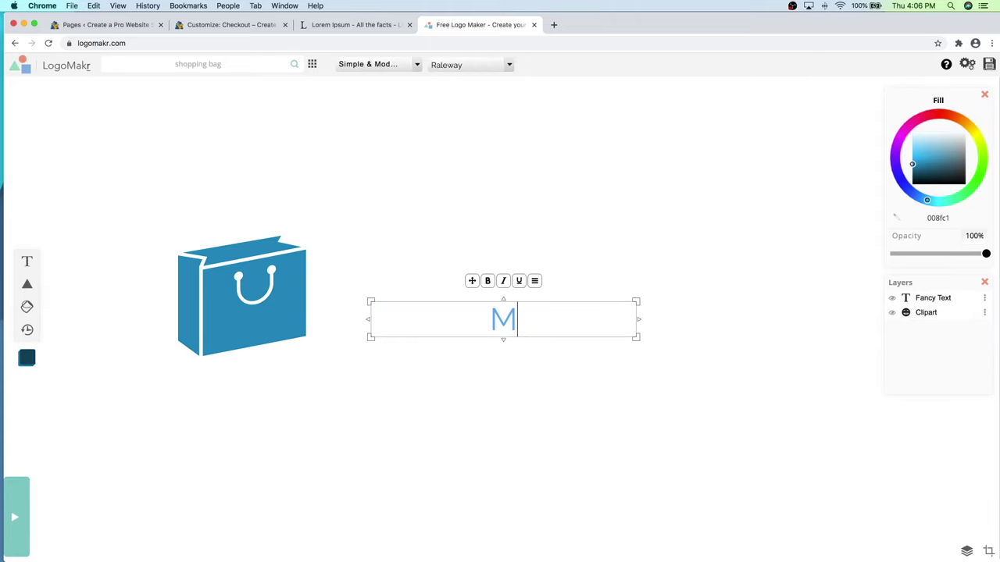
key("BackSpace")
key("BackSpace")
type("Y SHOP")
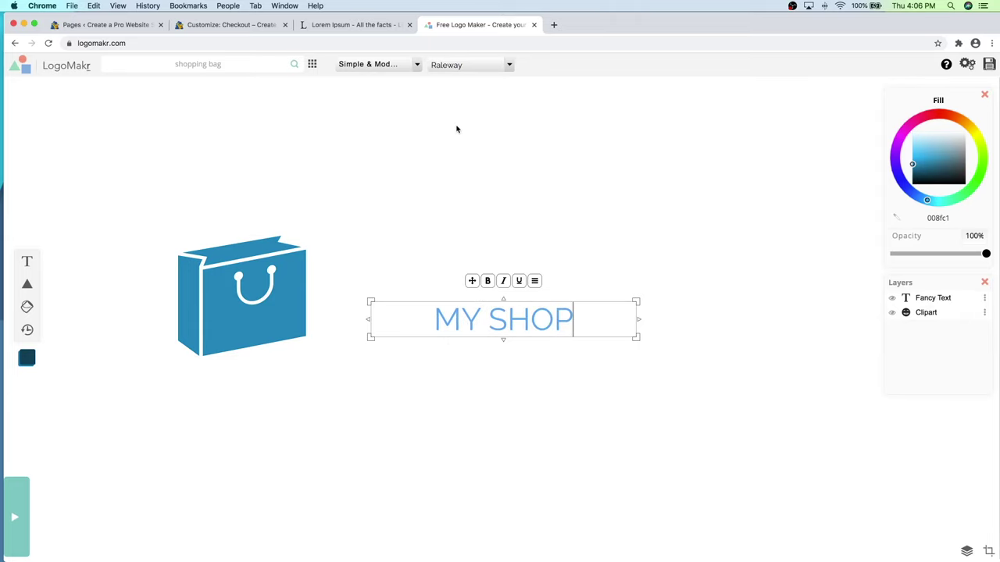
left_click(418, 65)
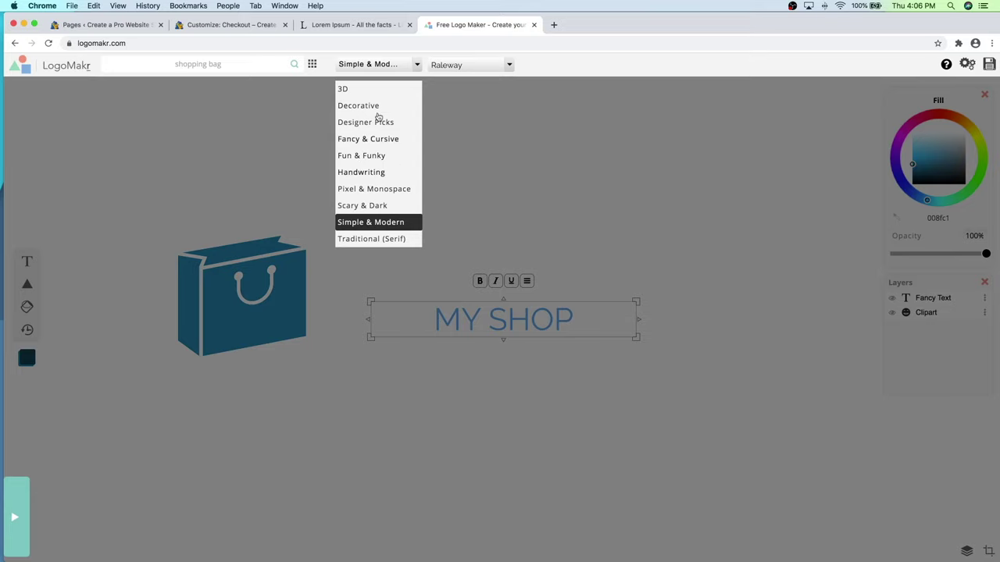
left_click(486, 67)
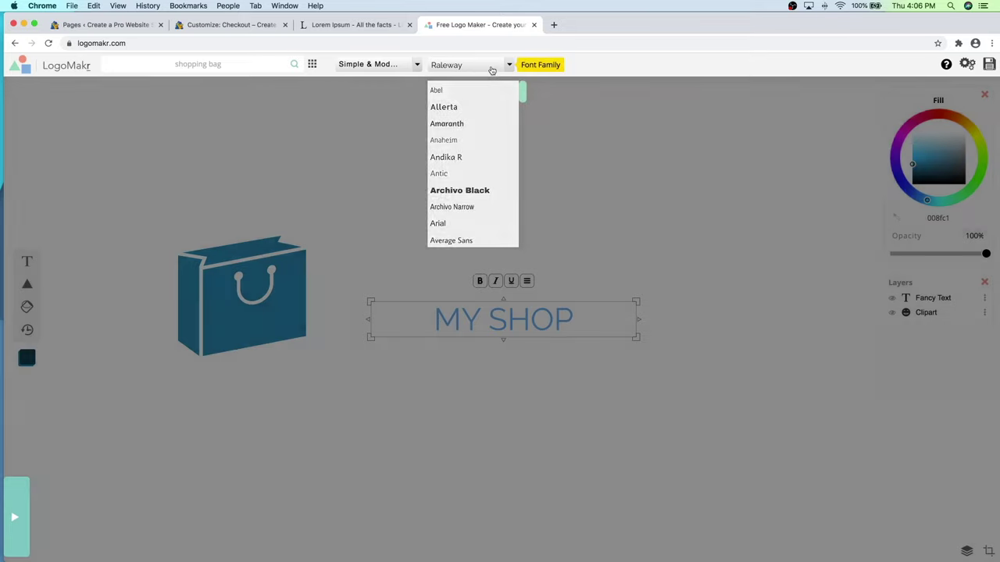
scroll(472, 156, "down", 4)
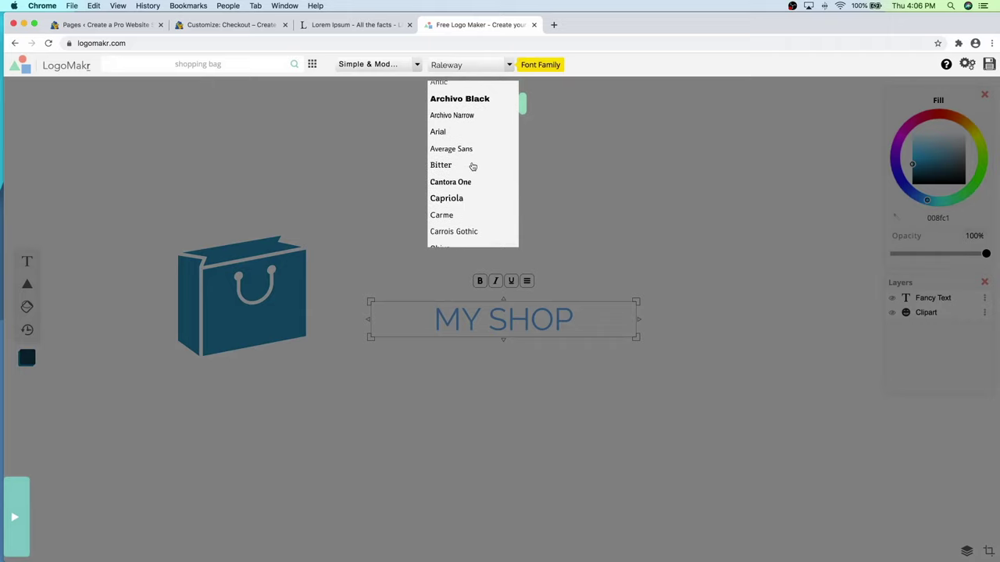
scroll(469, 166, "down", 1)
left_click(449, 182)
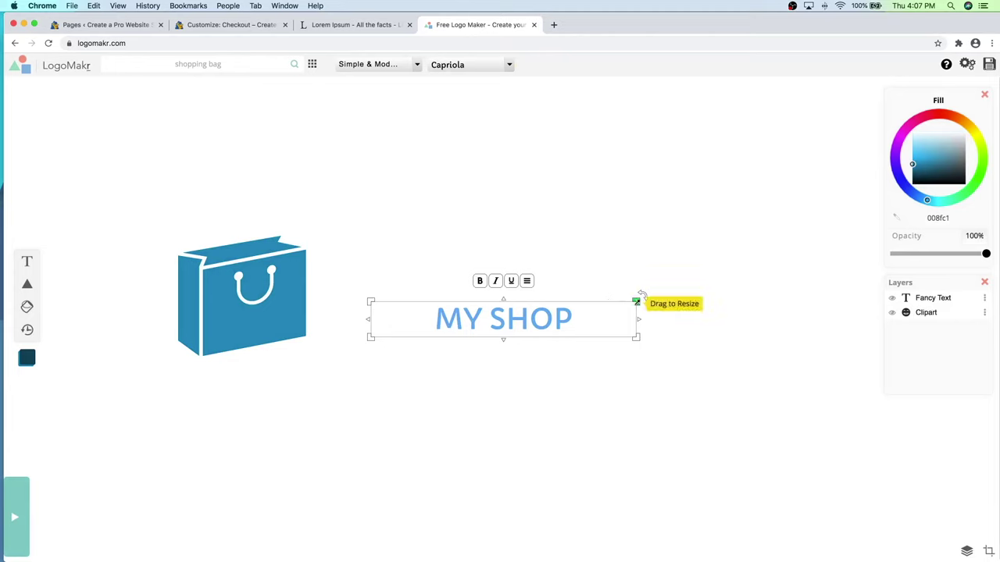
left_click_drag(637, 300, 603, 301)
Shrink the bag and align it with MY SHOP, then eyedrop the bag's blue (008fc1) onto the text
left_click(257, 297)
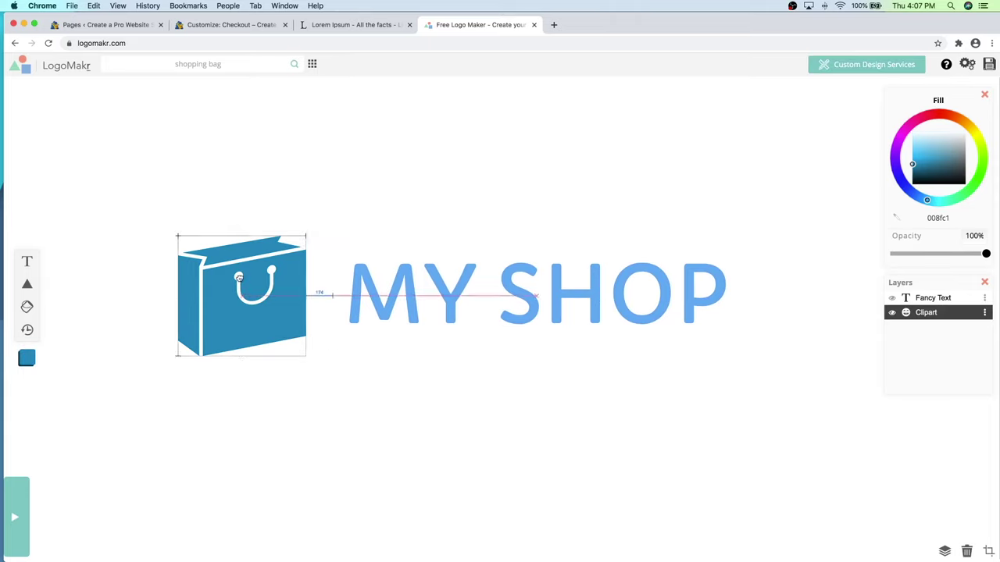
left_click_drag(172, 229, 190, 270)
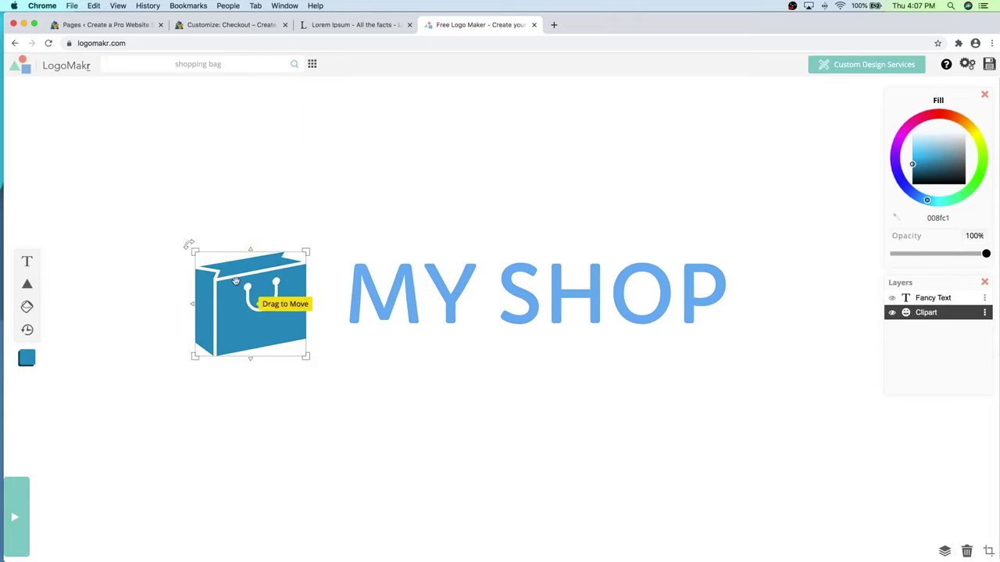
left_click_drag(250, 295, 254, 274)
left_click(424, 285)
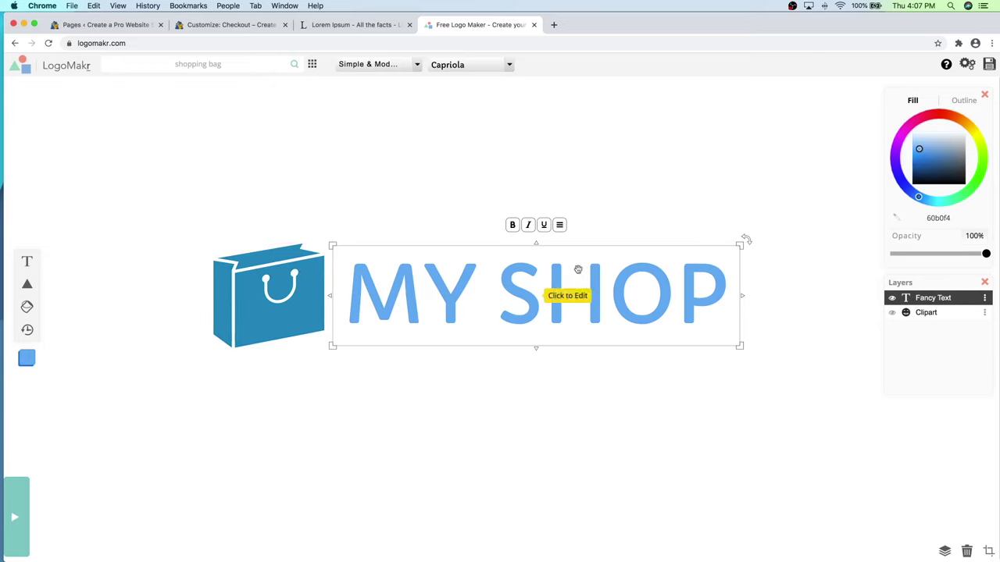
left_click(898, 222)
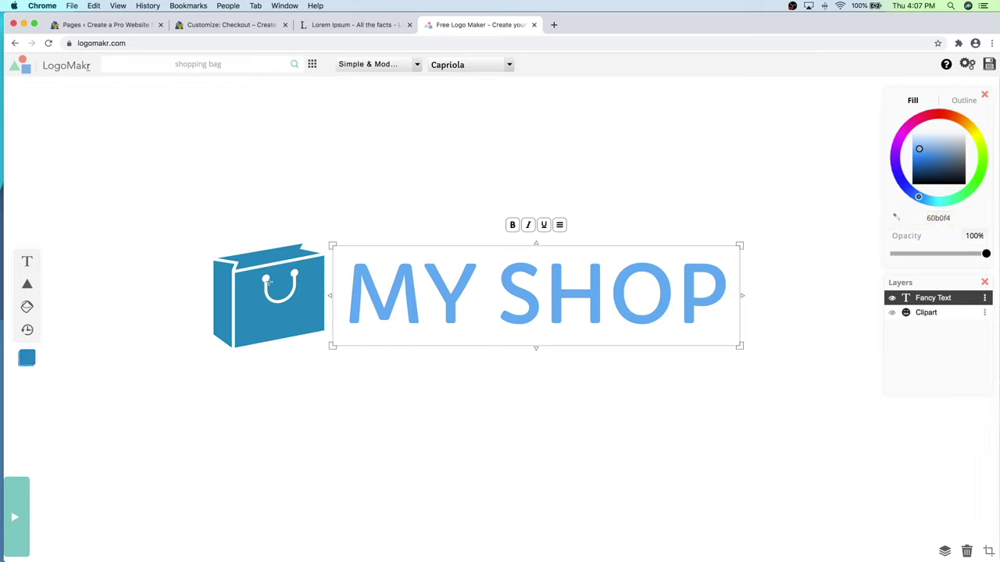
left_click(259, 315)
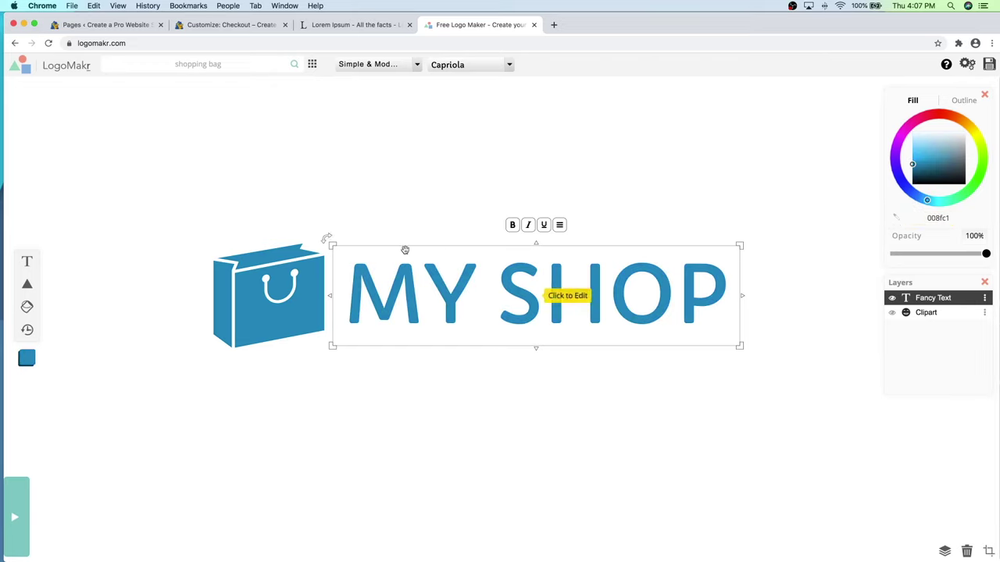
left_click(701, 384)
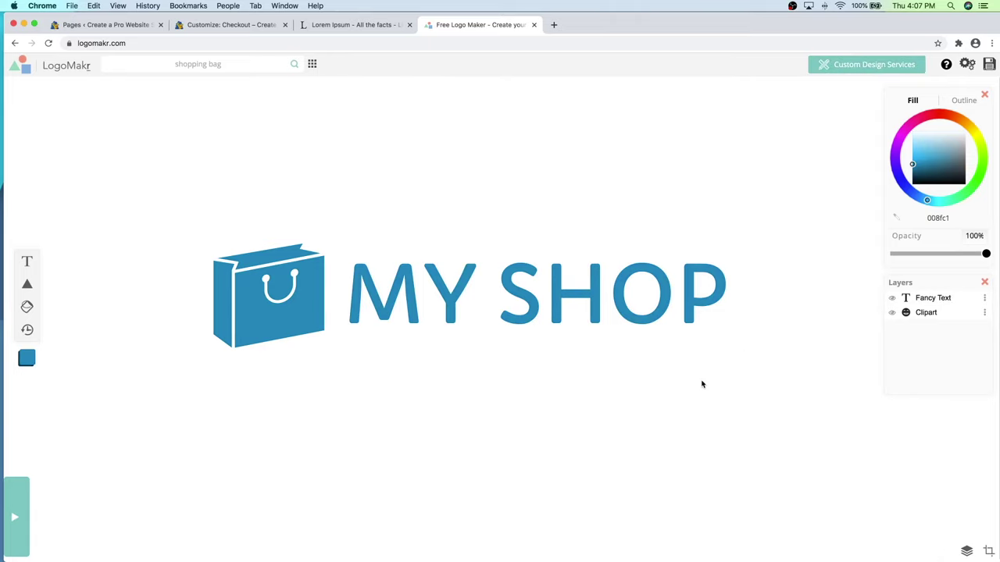
Save the logo and download the free low-resolution PNG file
left_click(988, 66)
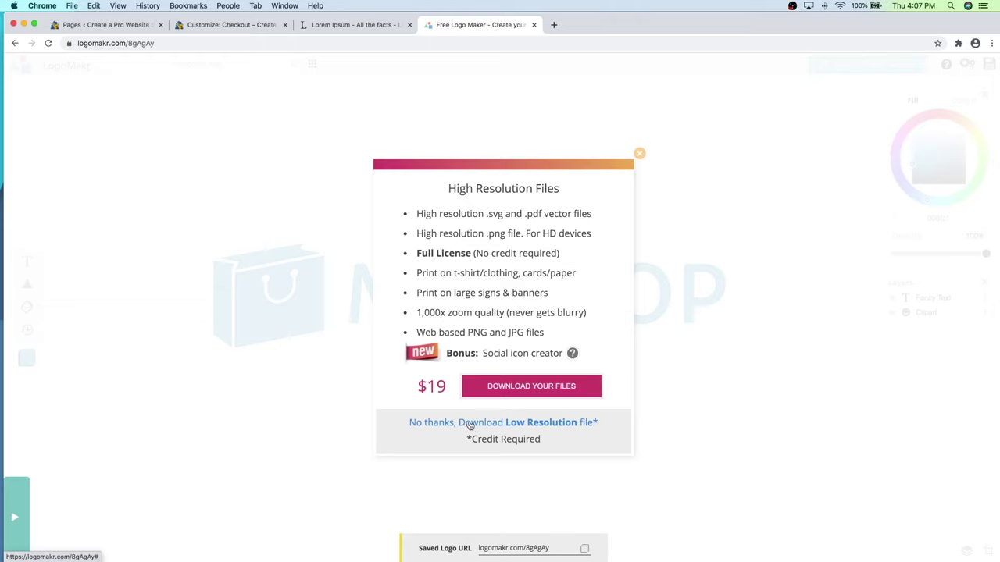
left_click(470, 423)
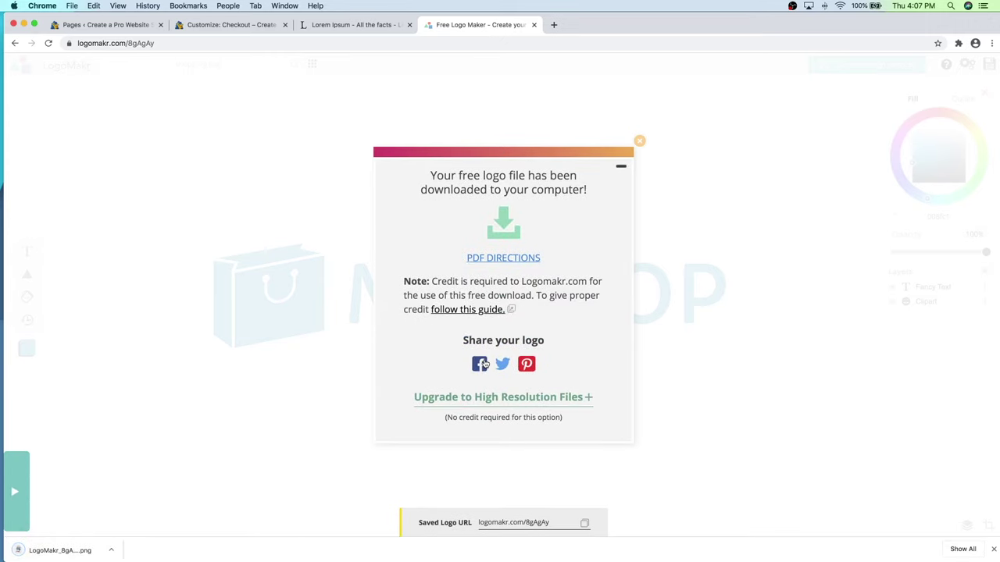
left_click(639, 143)
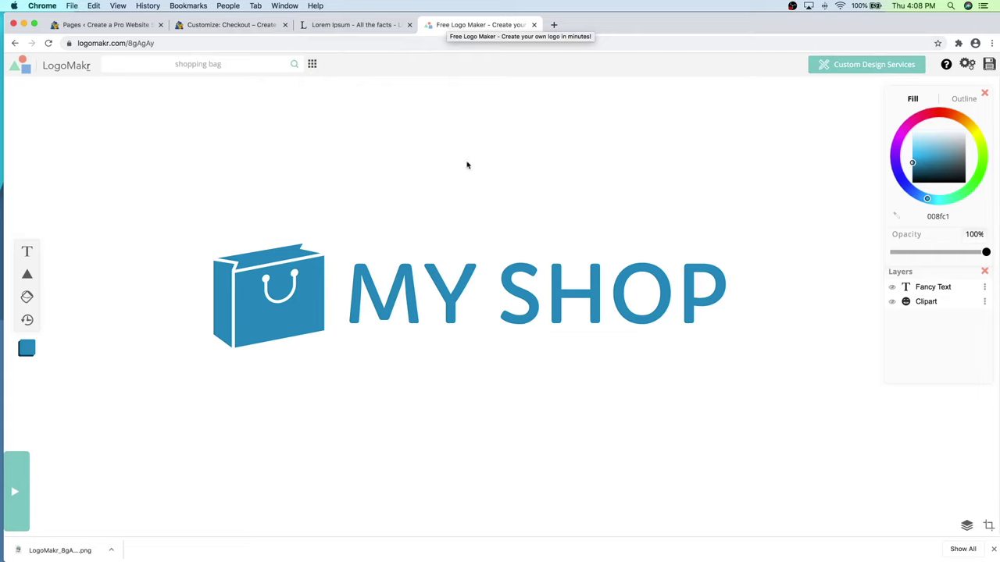
left_click(546, 293)
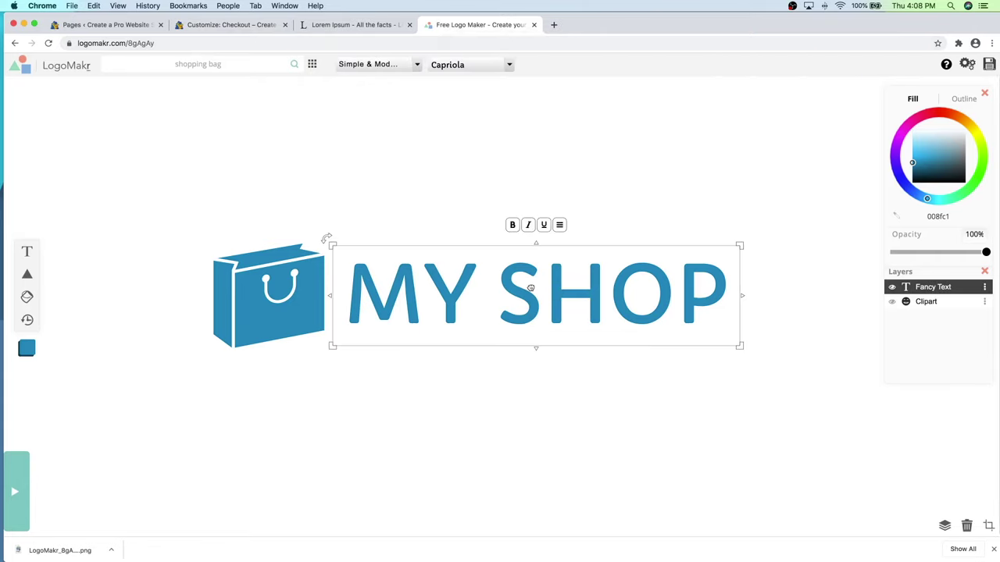
Delete the MY SHOP text, then centre and enlarge the bag on its own
key("Delete")
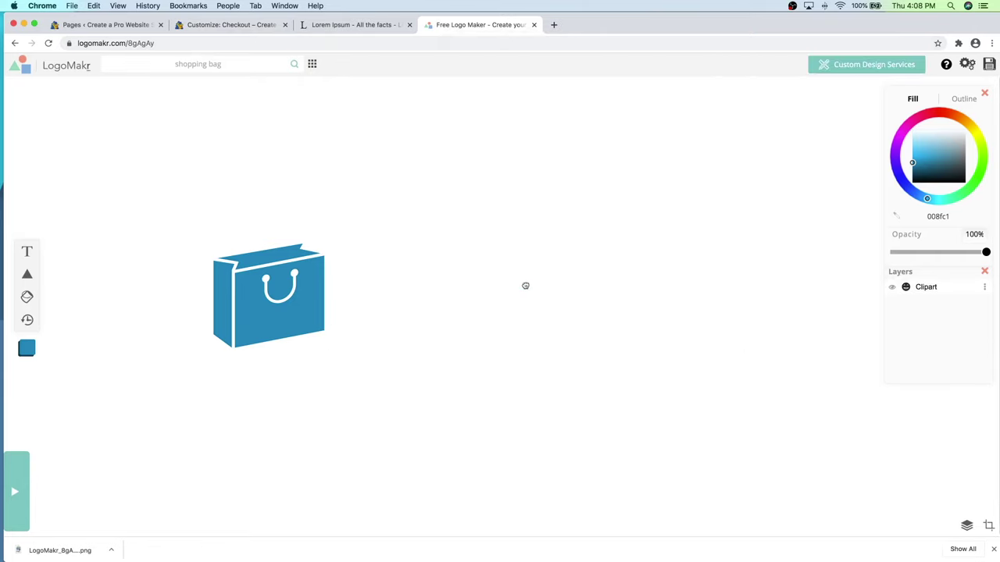
left_click_drag(295, 274, 486, 289)
left_click_drag(516, 255, 658, 123)
left_click_drag(565, 186, 497, 229)
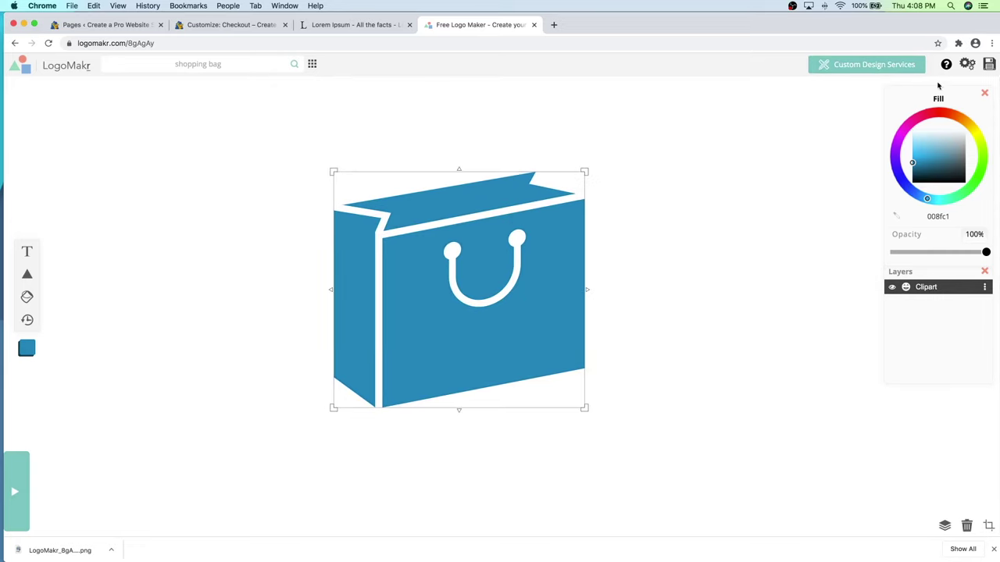
Download the bag-only icon as a low-resolution file and return to the WordPress Pages tab
left_click(989, 67)
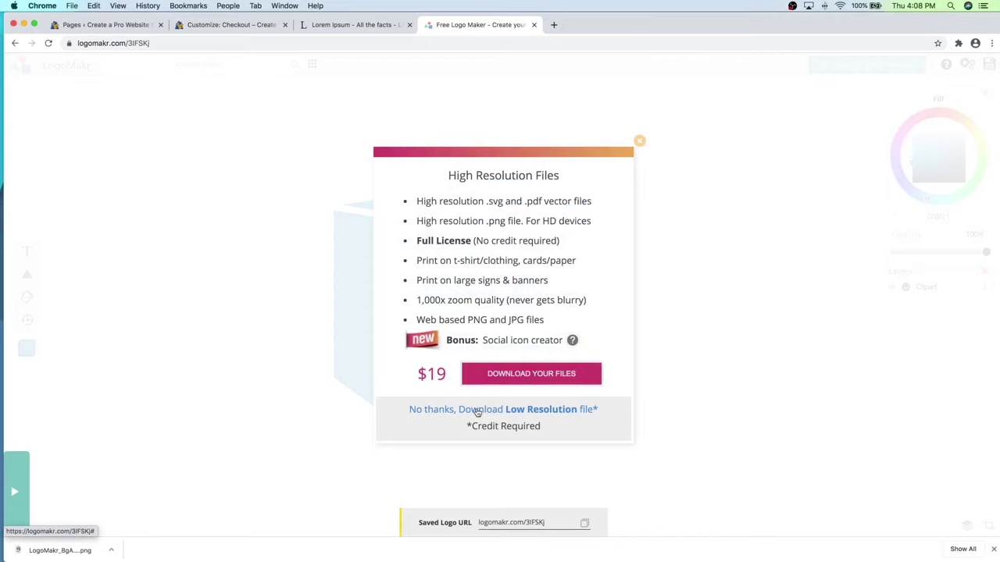
left_click(478, 410)
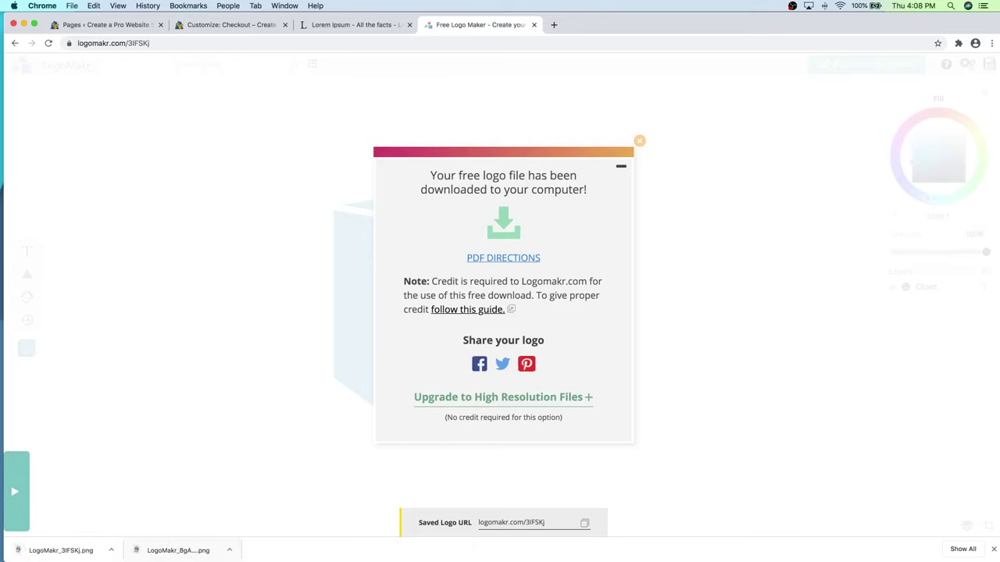
left_click(995, 550)
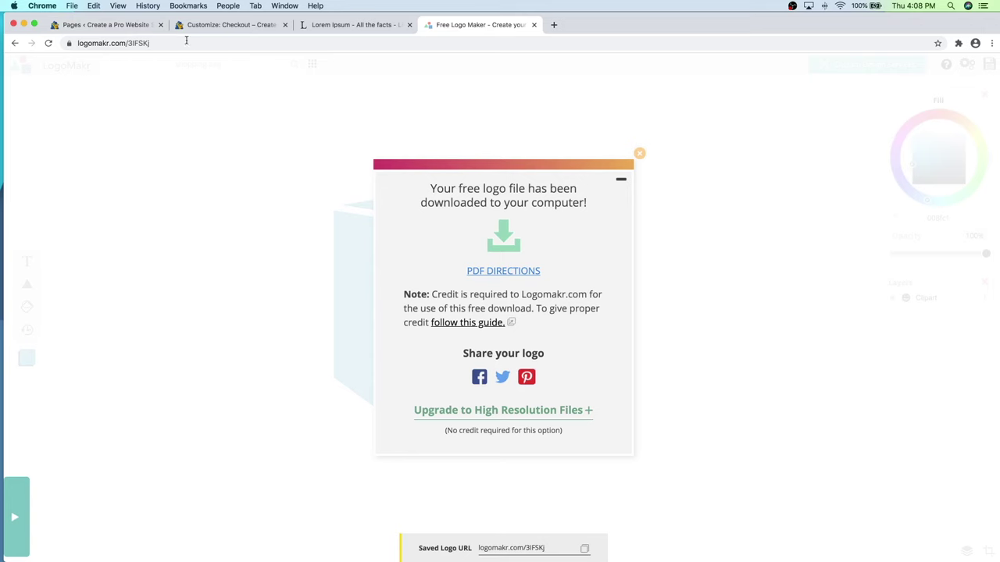
left_click(116, 25)
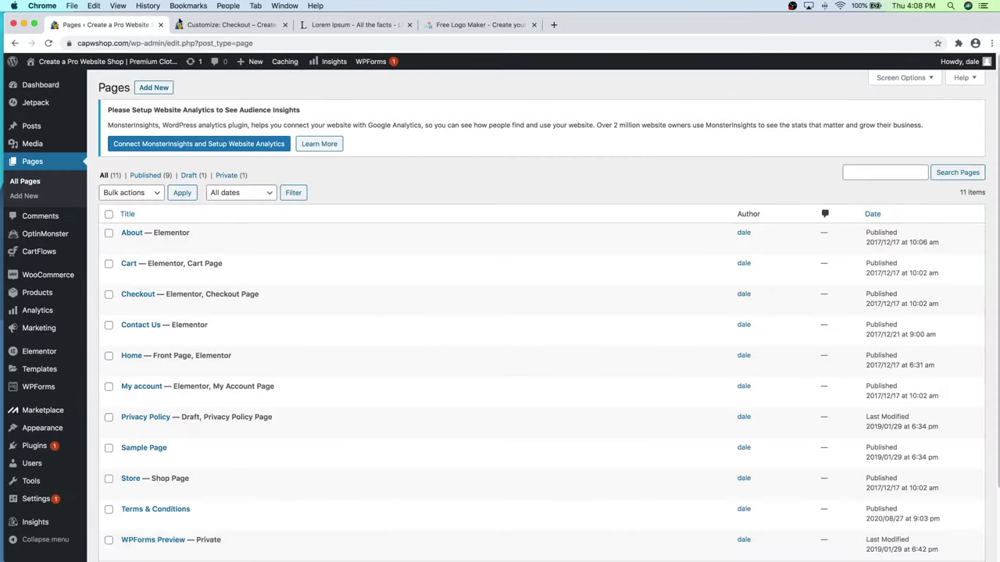
In the Checkout page customizer, remove the old DNK site, retina and mobile logo images
left_click(203, 24)
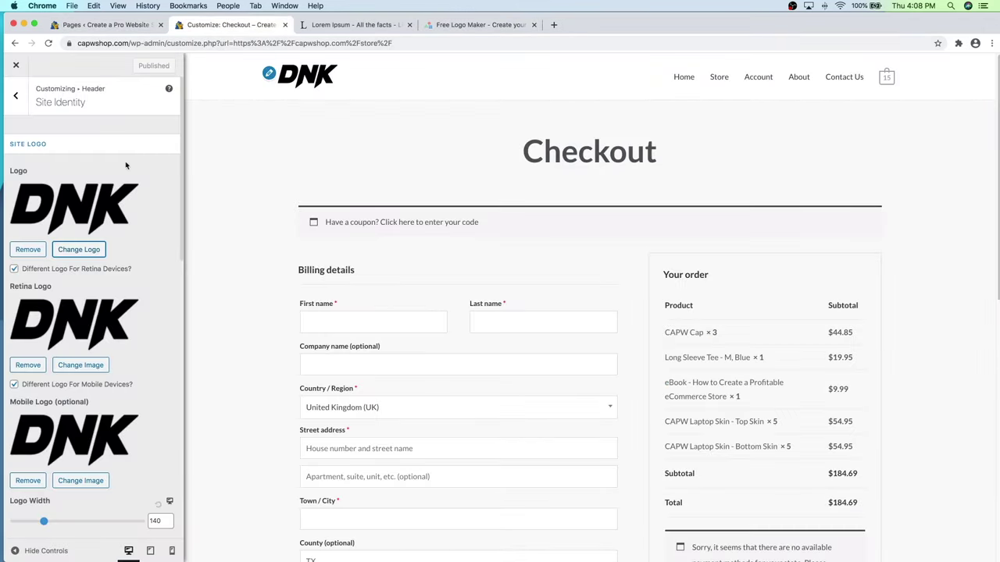
left_click(28, 250)
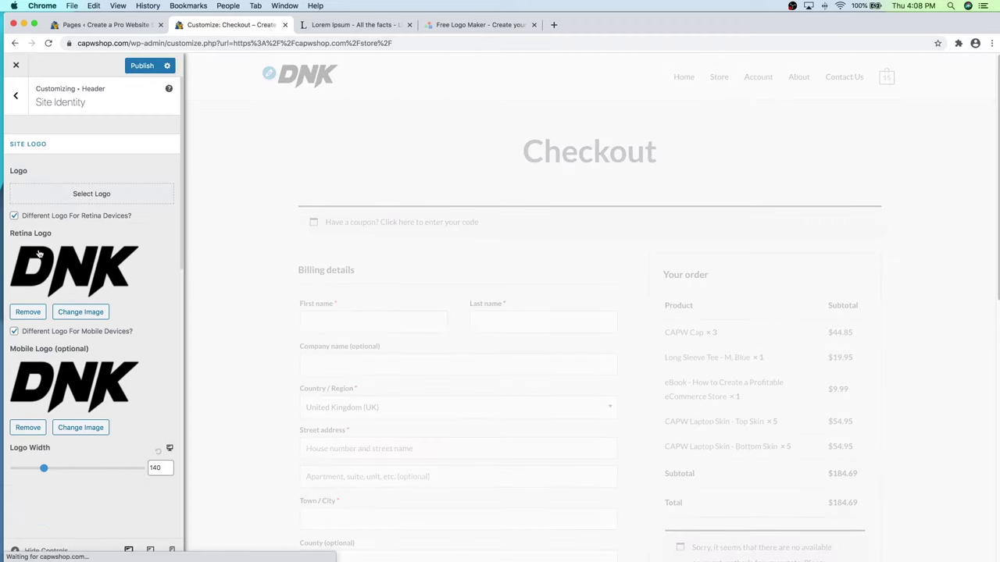
left_click(28, 313)
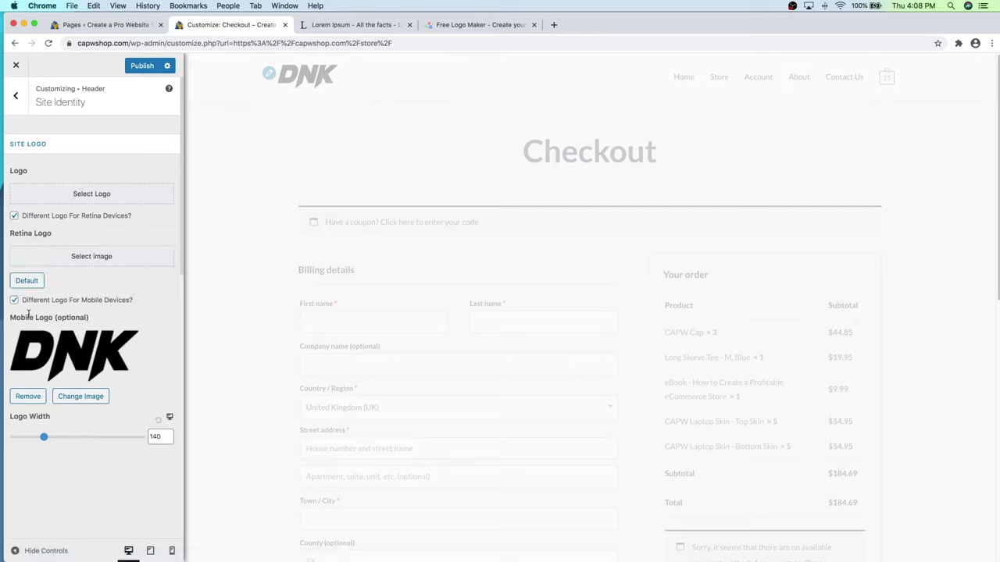
left_click(27, 397)
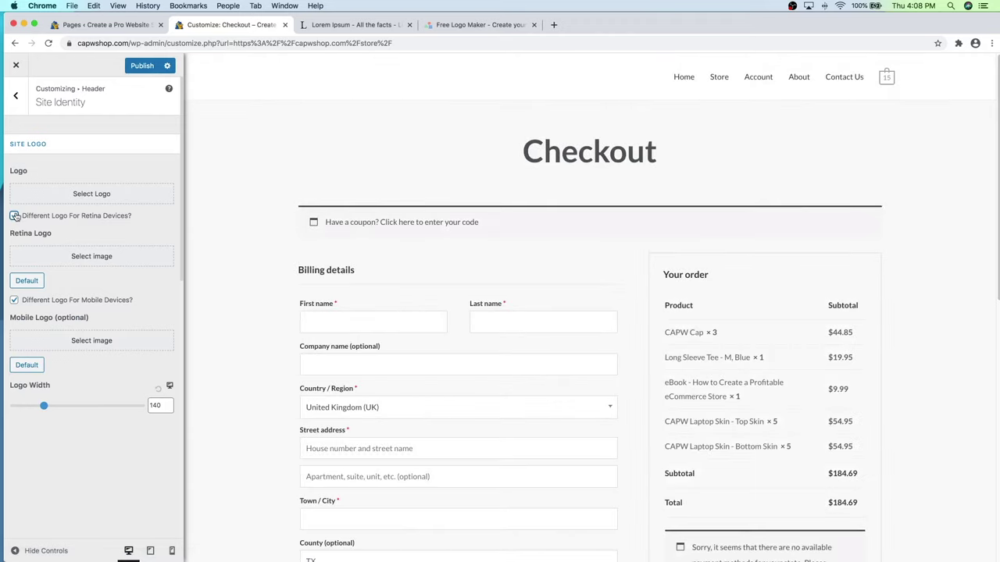
Turn off the separate Retina and mobile logo options and open the logo image picker
left_click(15, 216)
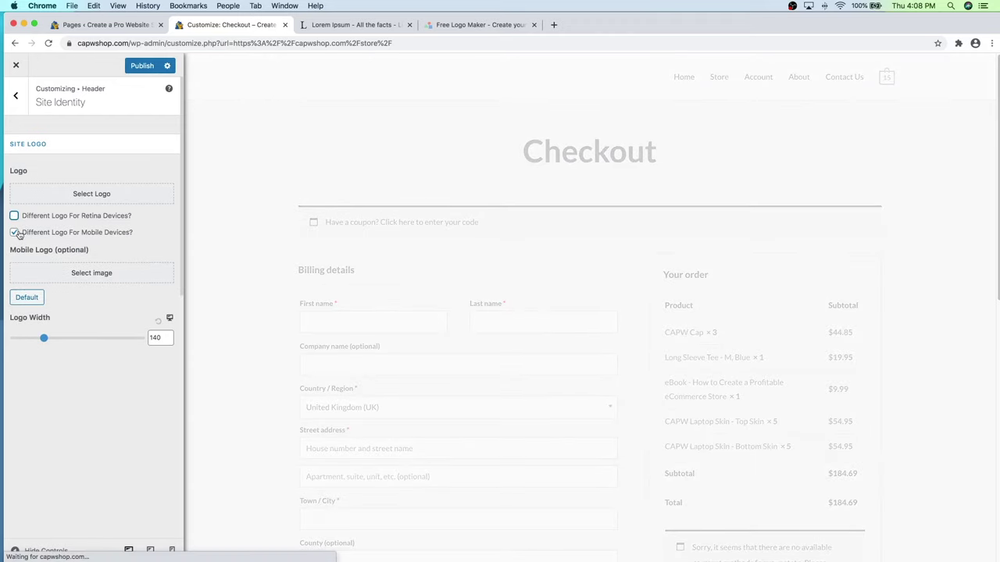
left_click(15, 232)
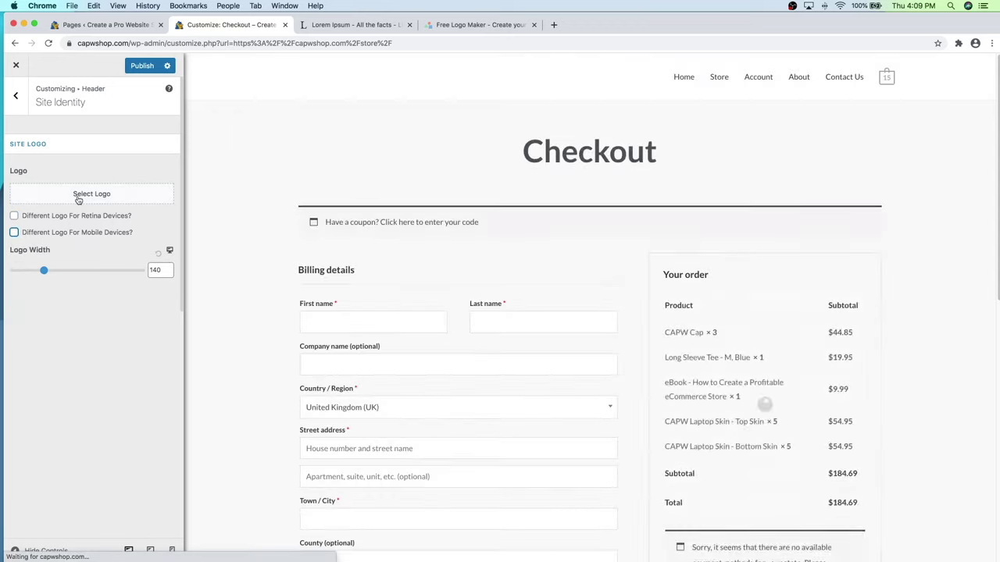
left_click(78, 202)
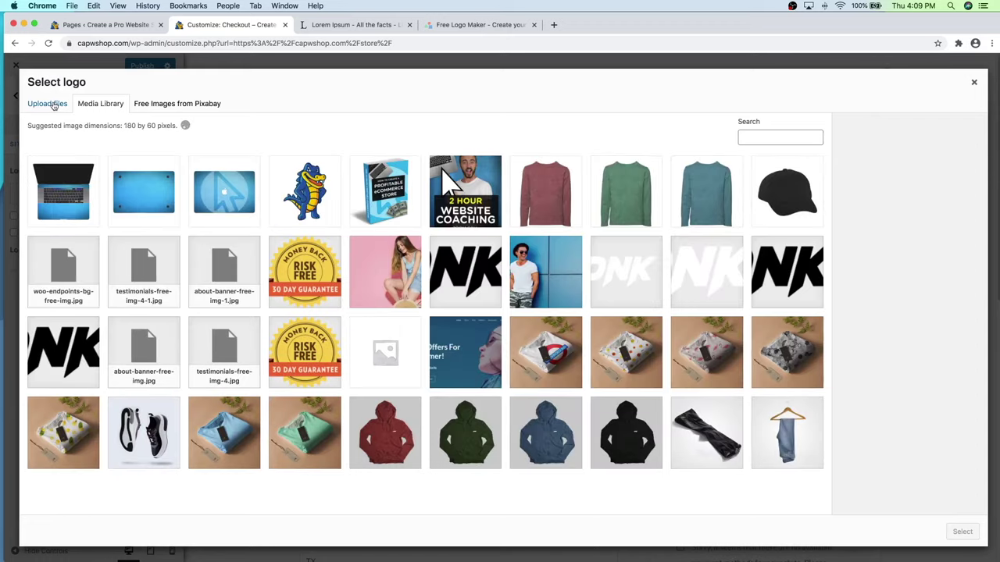
Upload Shop Logo.png and Site Icon.png from the WooCommerce Tutorial folder
left_click(48, 104)
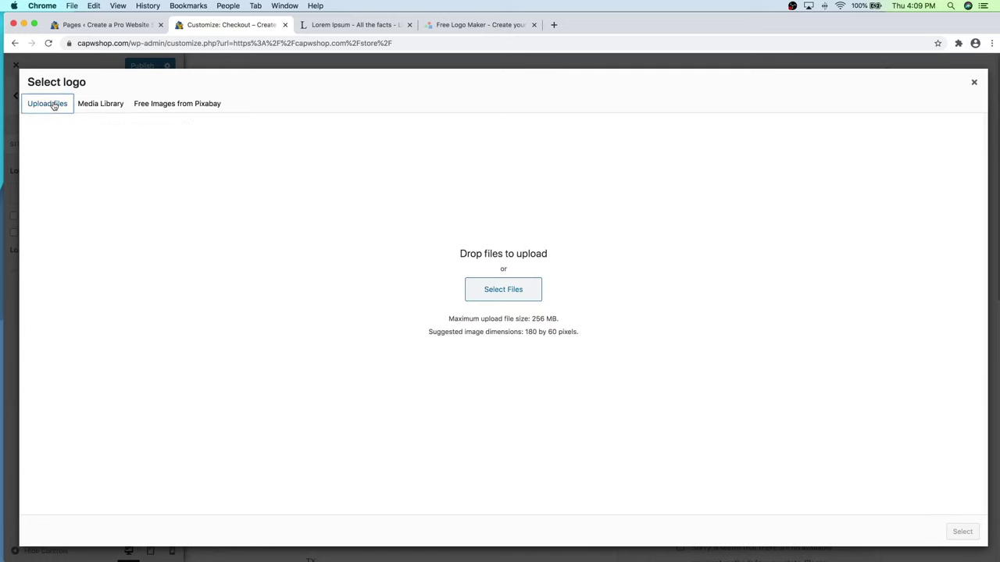
left_click(492, 300)
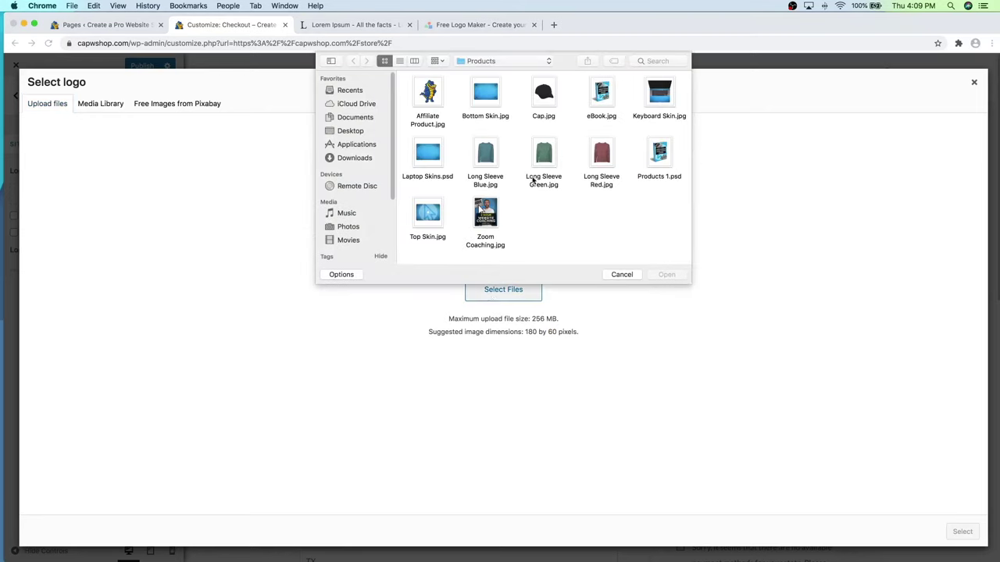
left_click(490, 62)
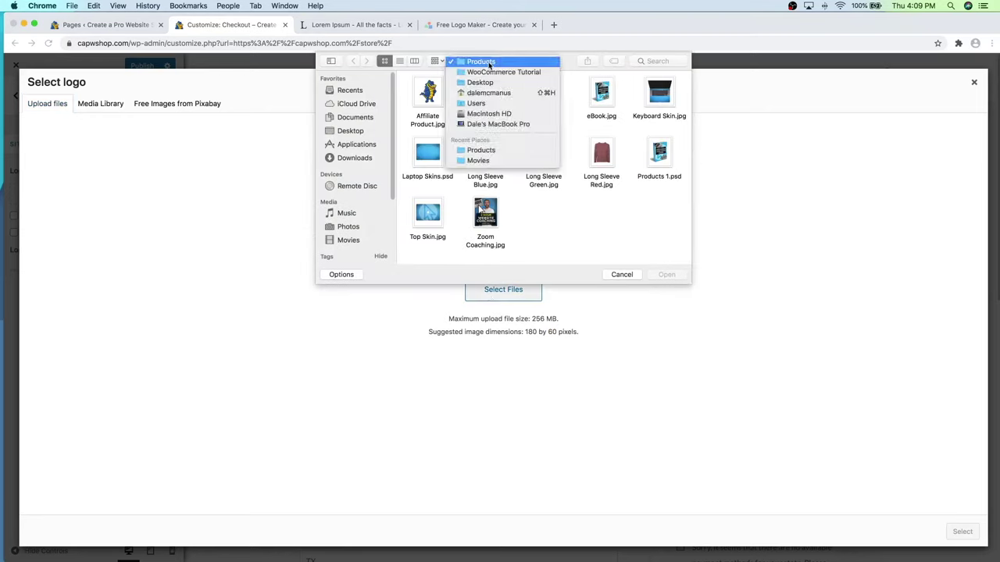
left_click(503, 71)
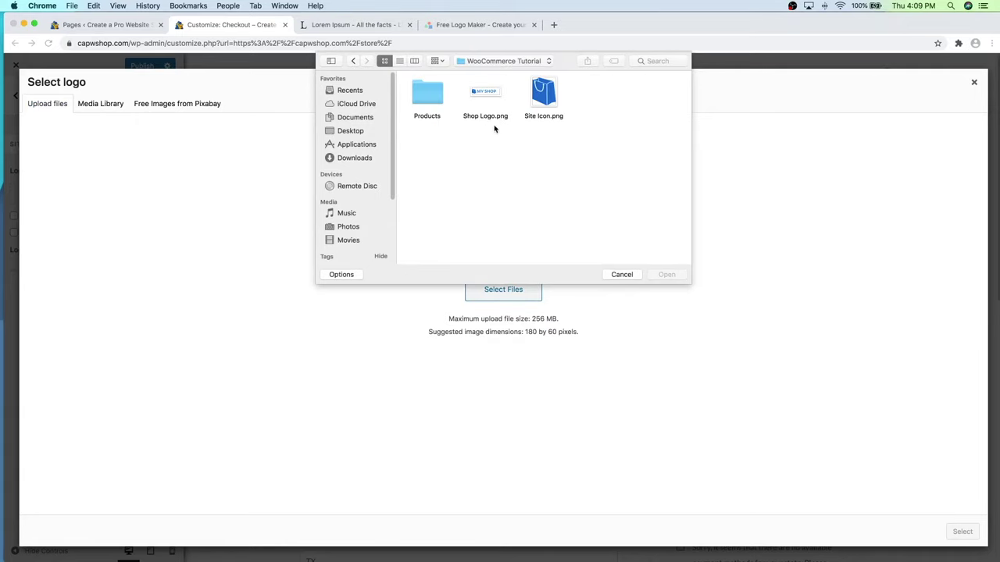
left_click(486, 94)
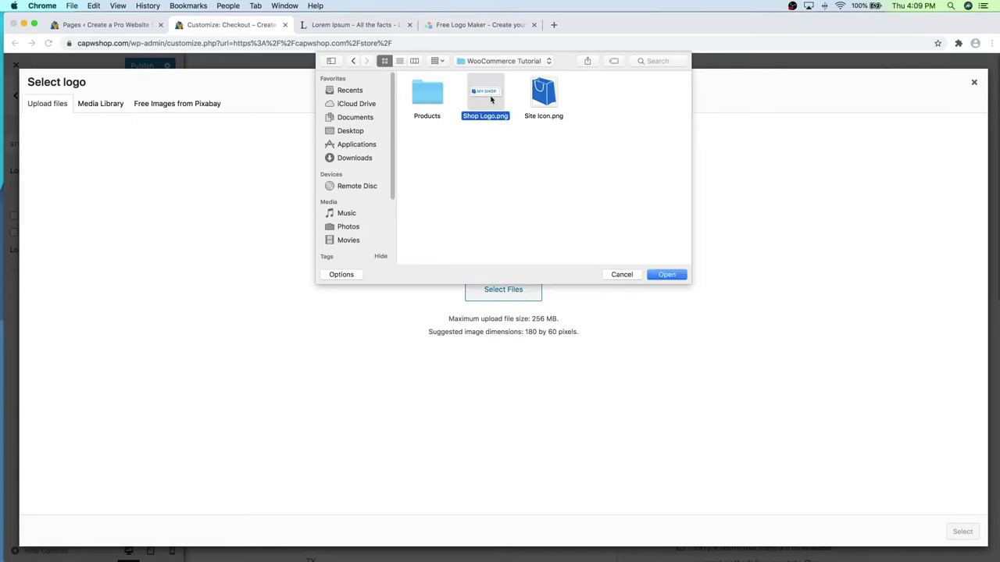
left_click(666, 275)
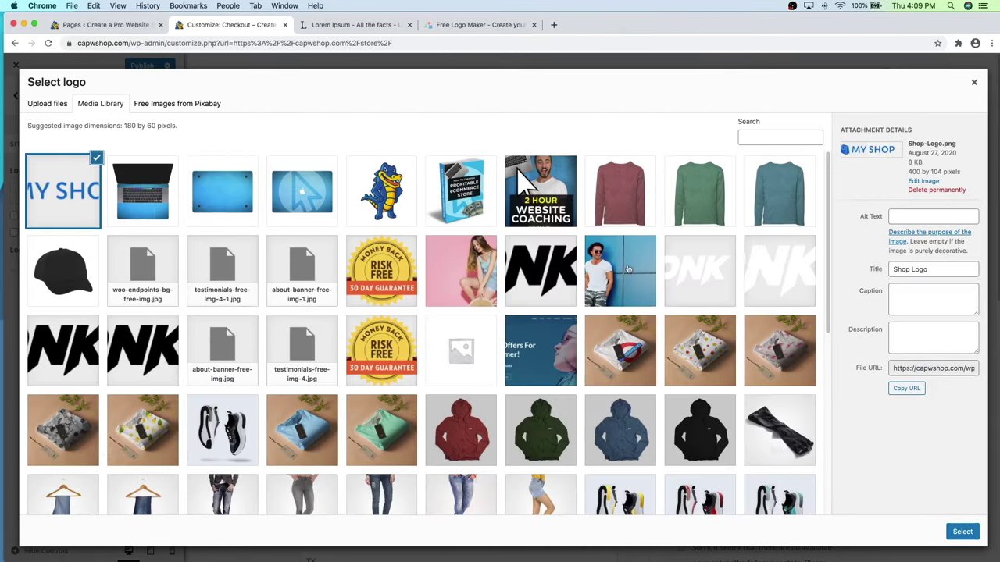
left_click(50, 106)
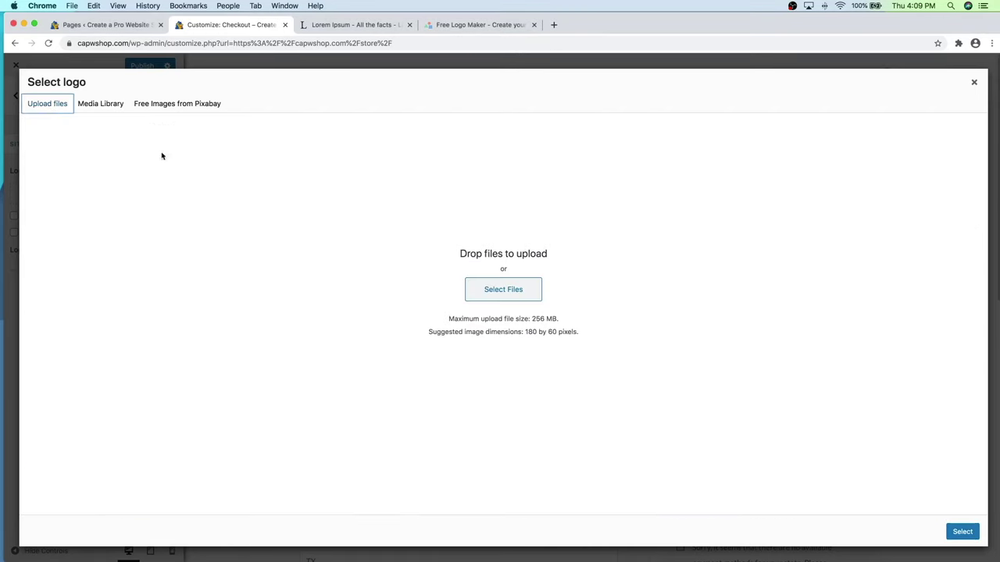
left_click(500, 290)
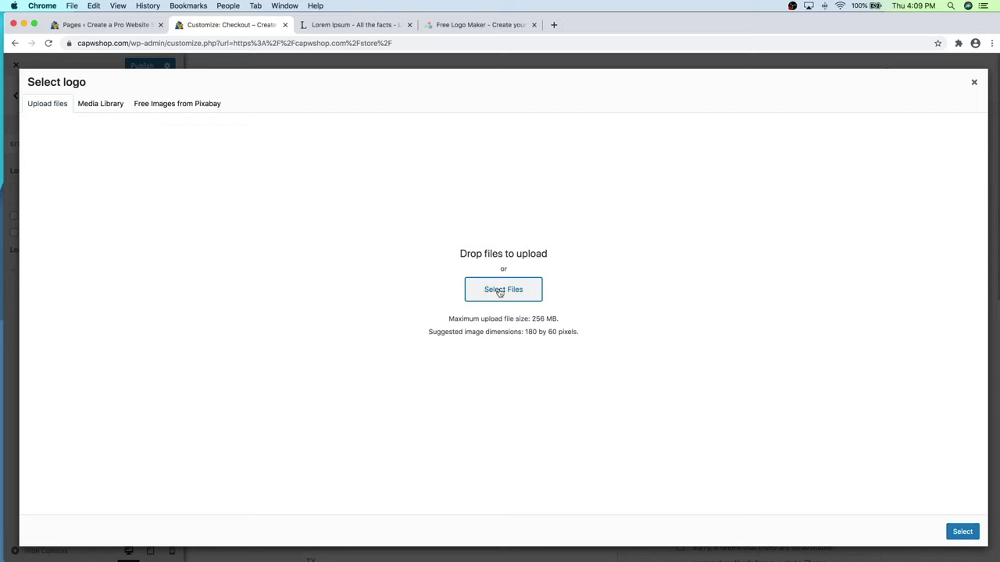
left_click(545, 108)
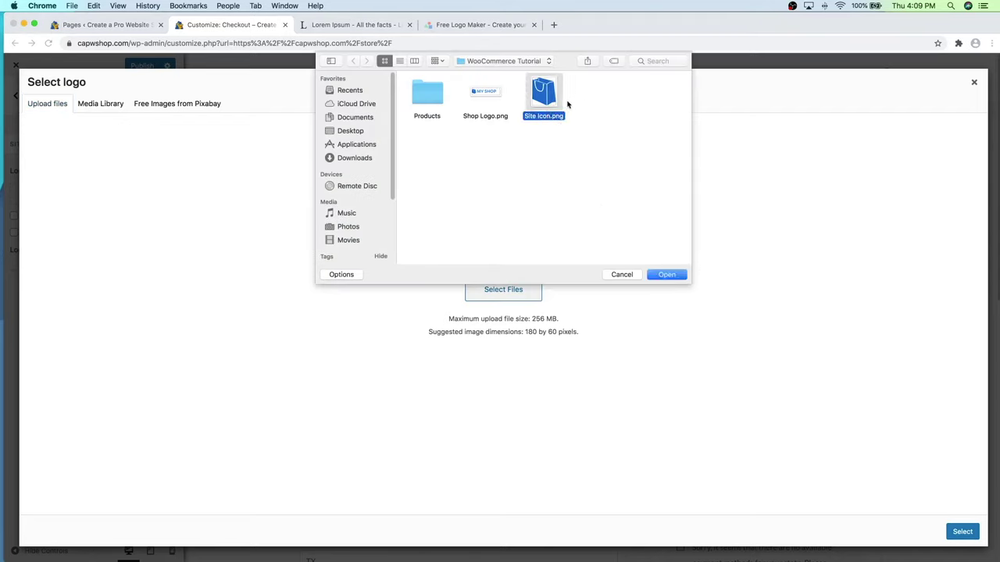
left_click(665, 277)
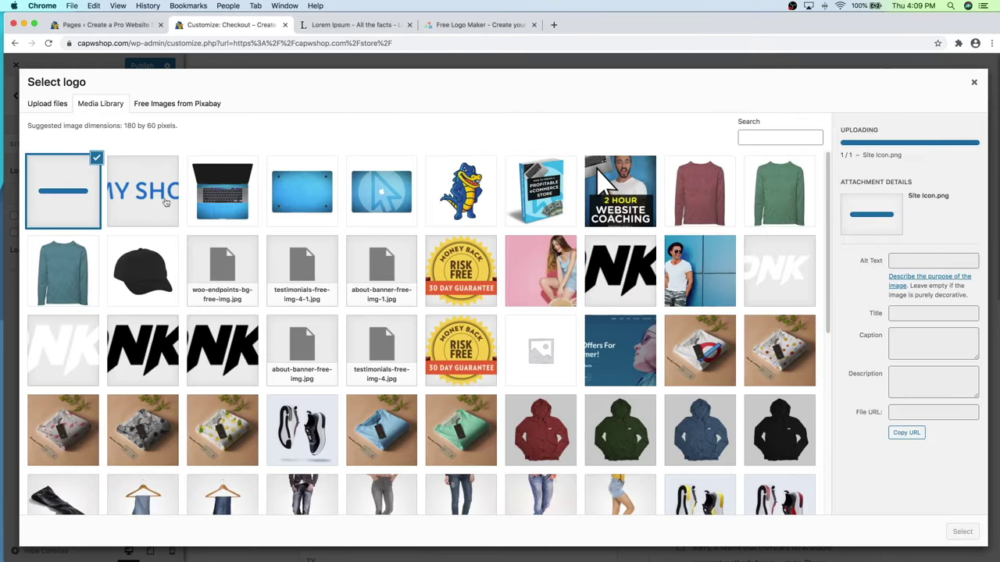
Set Shop-Logo as the site logo, cropped to include the whole image
left_click(164, 200)
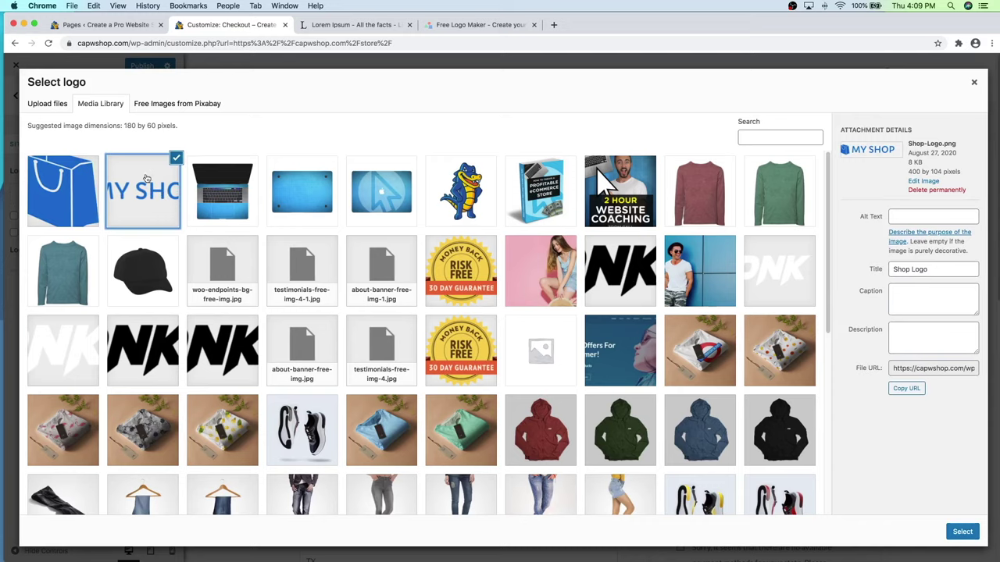
left_click(962, 532)
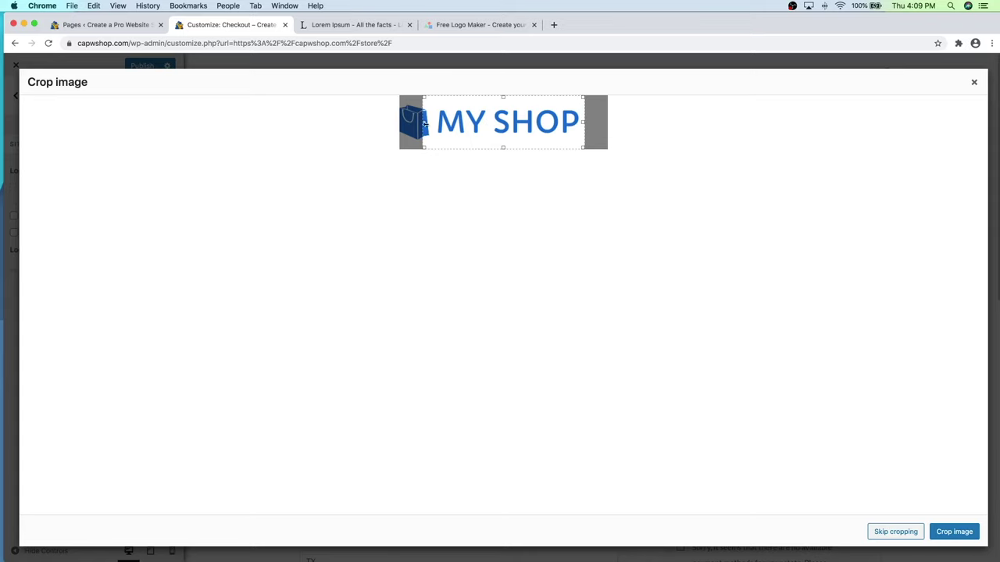
left_click_drag(423, 123, 397, 123)
left_click(944, 536)
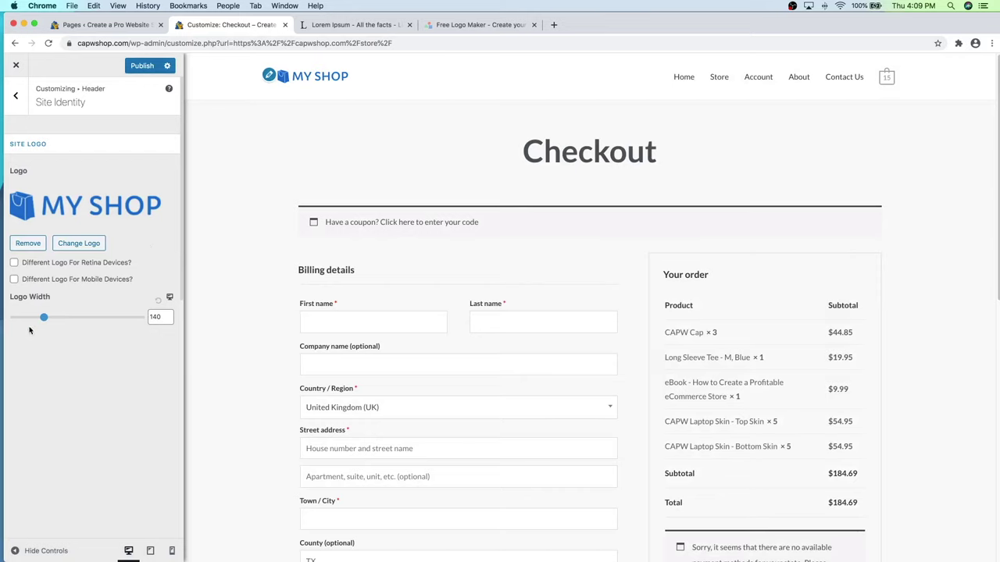
Widen the header logo using the Logo Width slider
left_click_drag(44, 320, 56, 319)
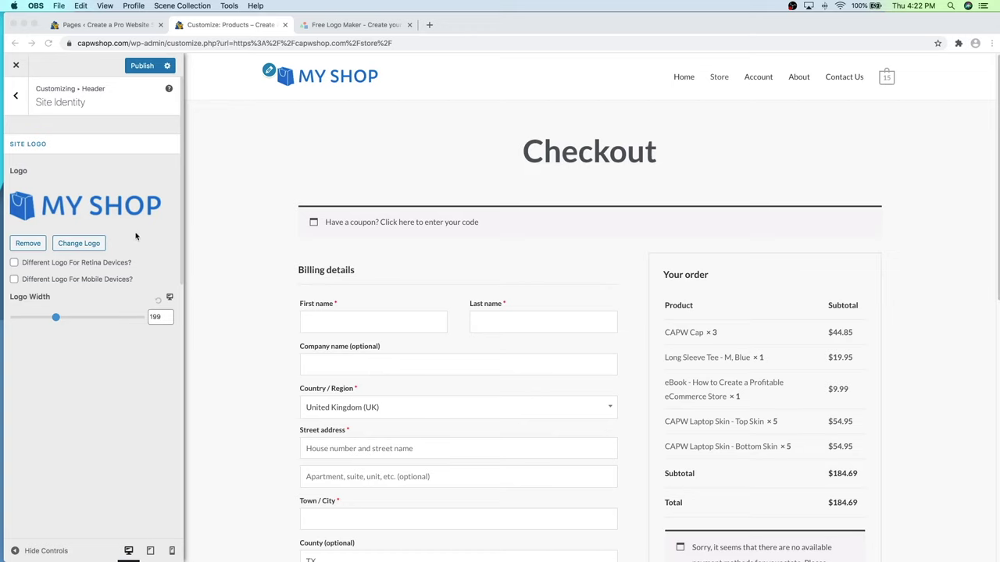
scroll(131, 346, "down", 8)
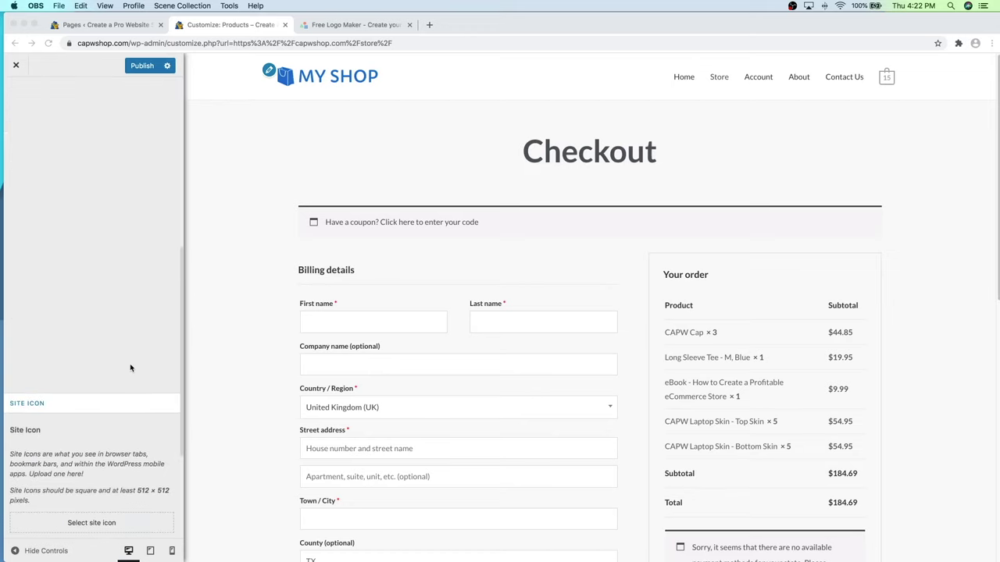
left_click(94, 341)
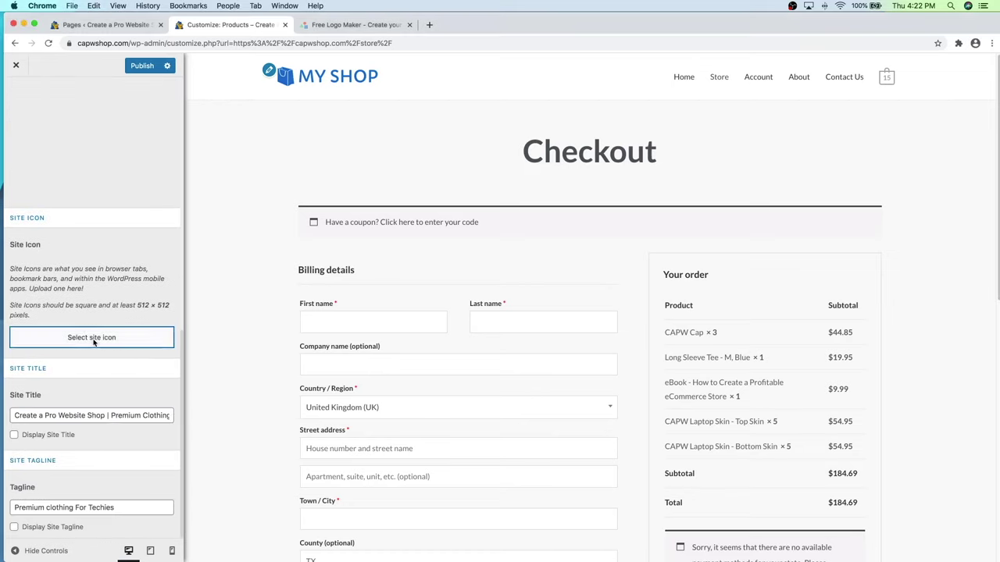
Choose the blue bag image as the site icon, shift its crop, then view the bag in LogoMakr
left_click(91, 338)
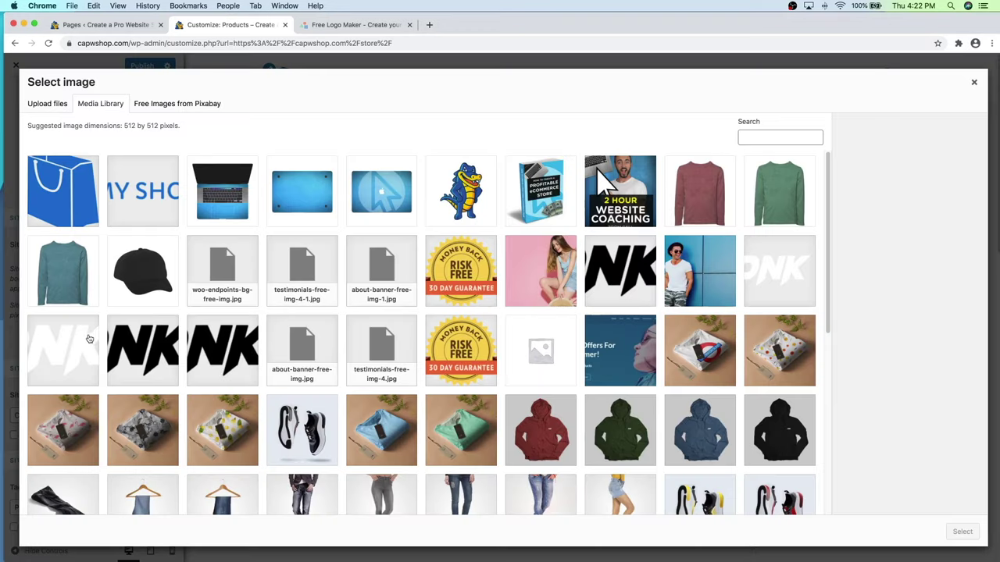
left_click(75, 186)
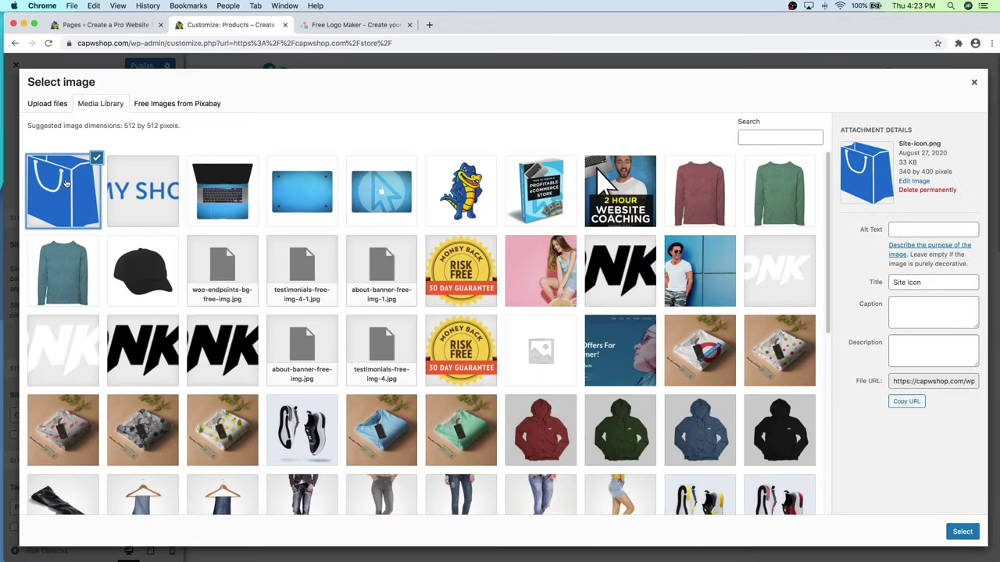
left_click(963, 532)
left_click_drag(366, 169, 400, 178)
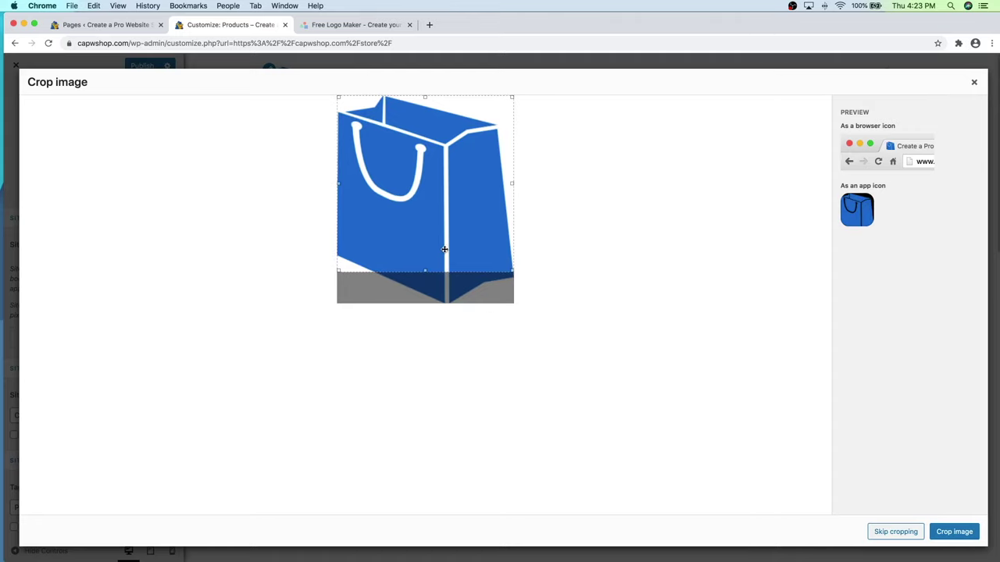
left_click(351, 26)
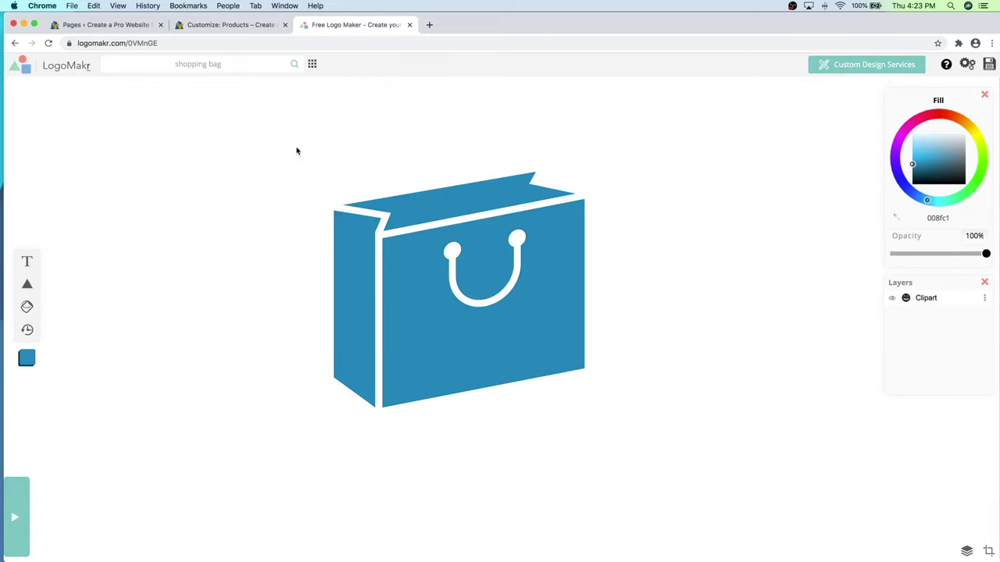
Crop the LogoMakr canvas tightly around the shopping bag and return to the WordPress customizer
left_click_drag(283, 146, 612, 470)
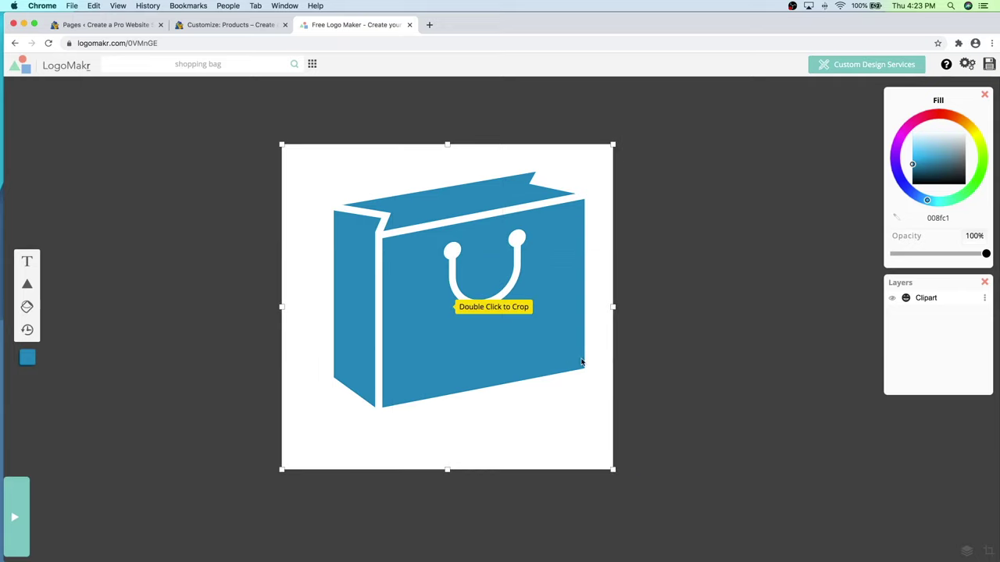
left_click_drag(546, 298, 553, 282)
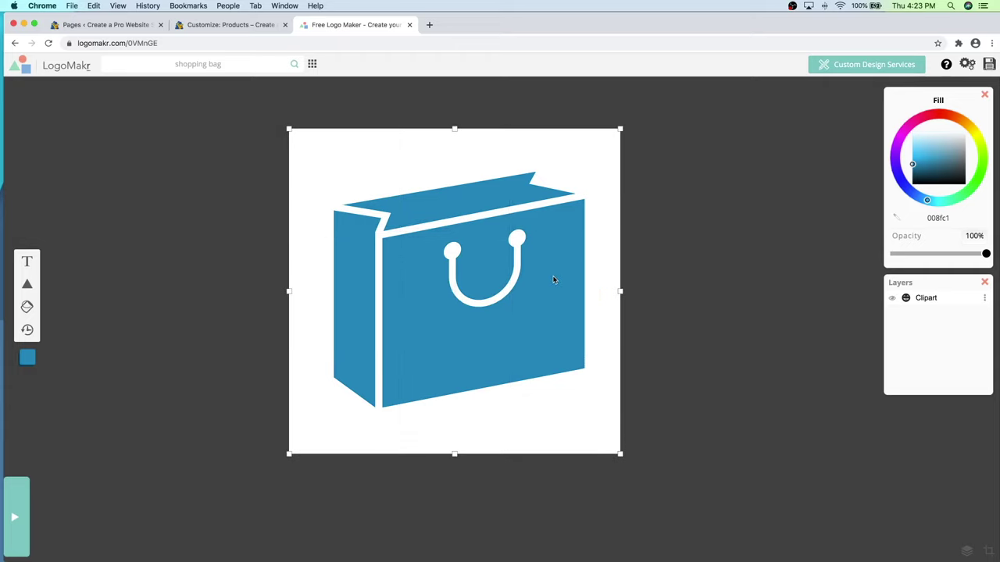
double_click(521, 242)
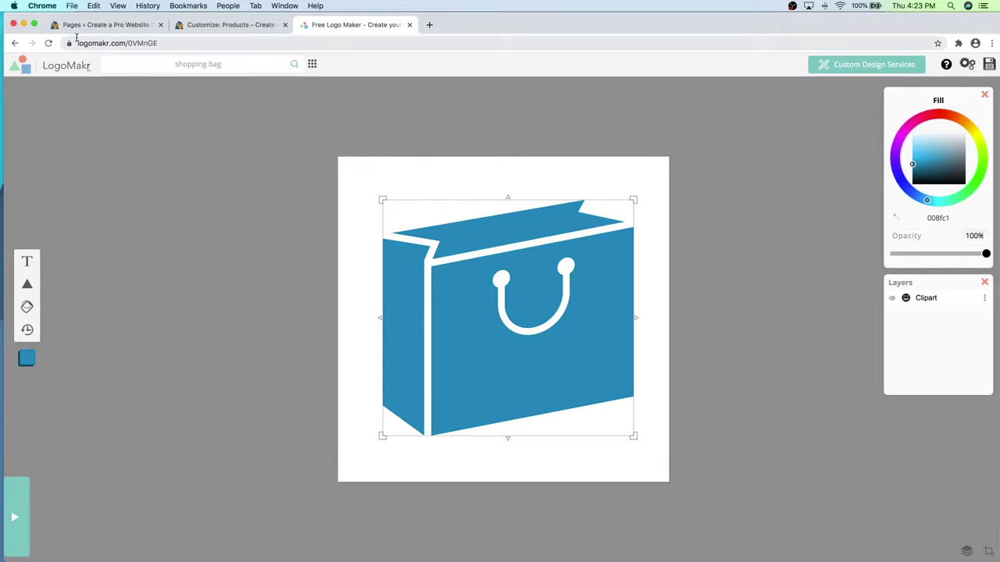
left_click(115, 27)
left_click(205, 25)
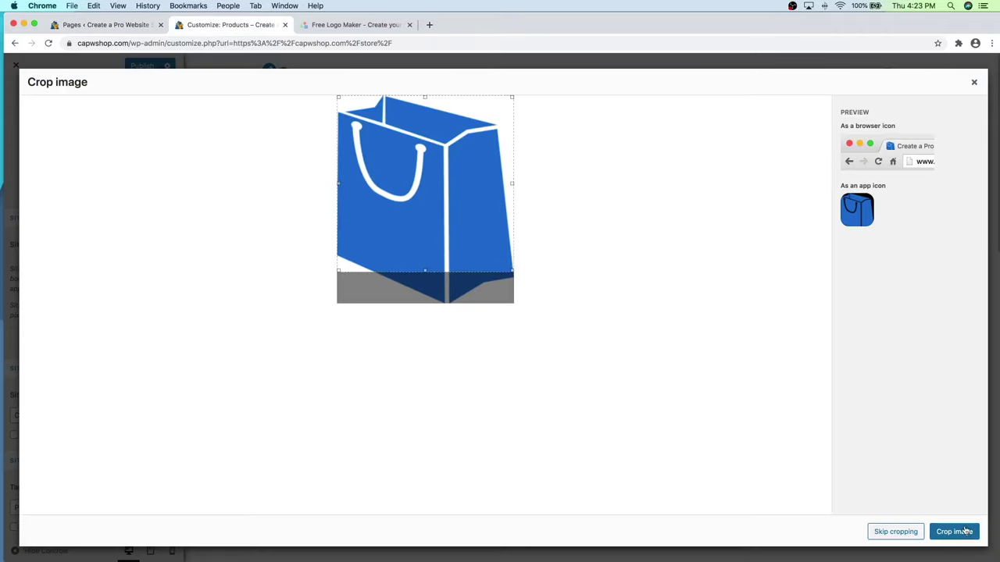
Apply the bag site icon crop, publish the changes, and open the live home page
left_click(958, 532)
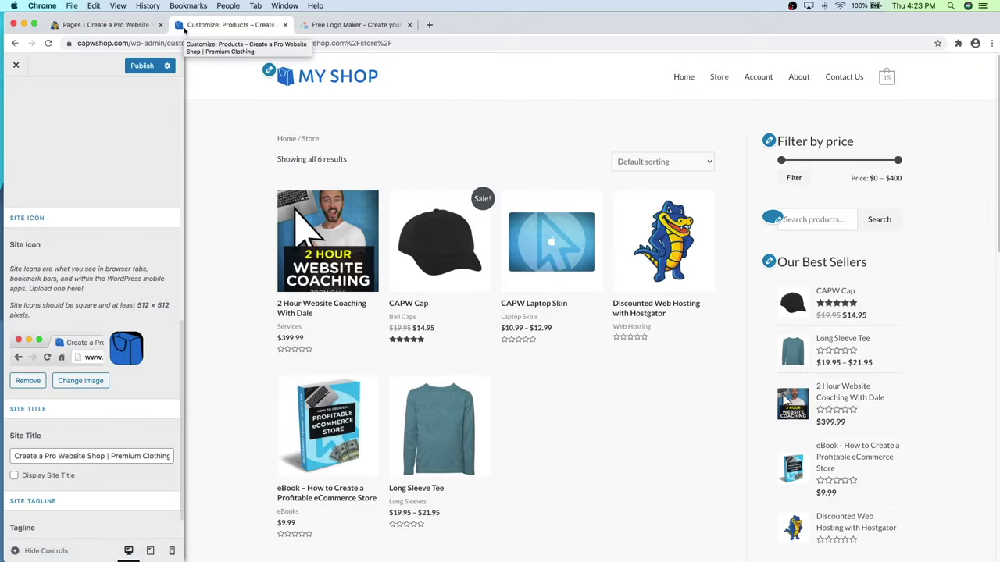
left_click(141, 67)
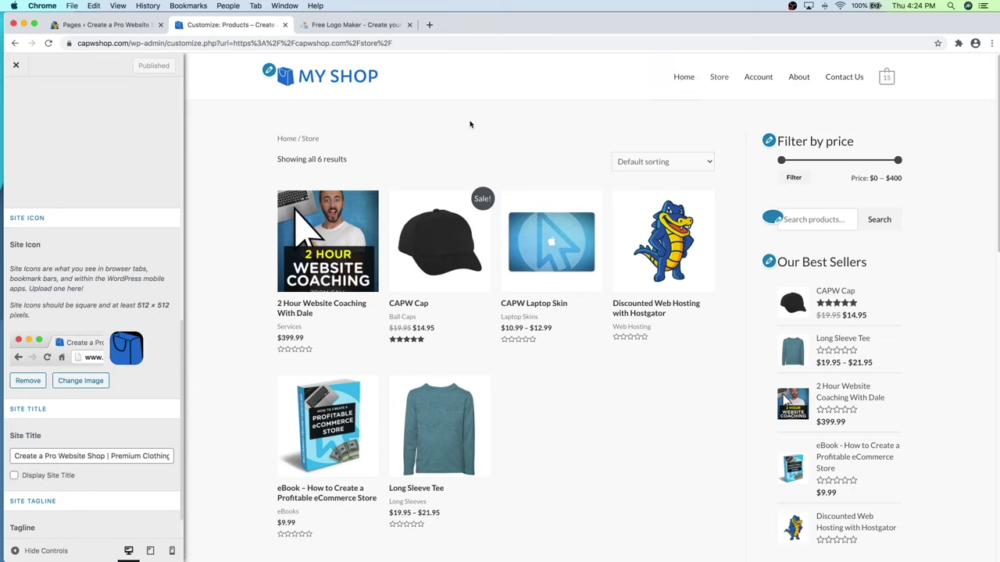
left_click(17, 68)
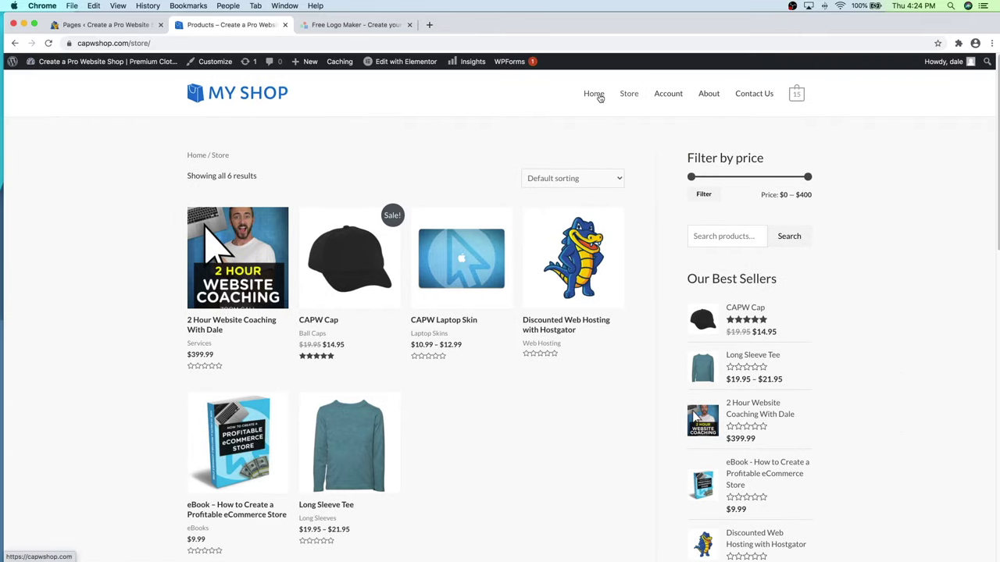
left_click(598, 96)
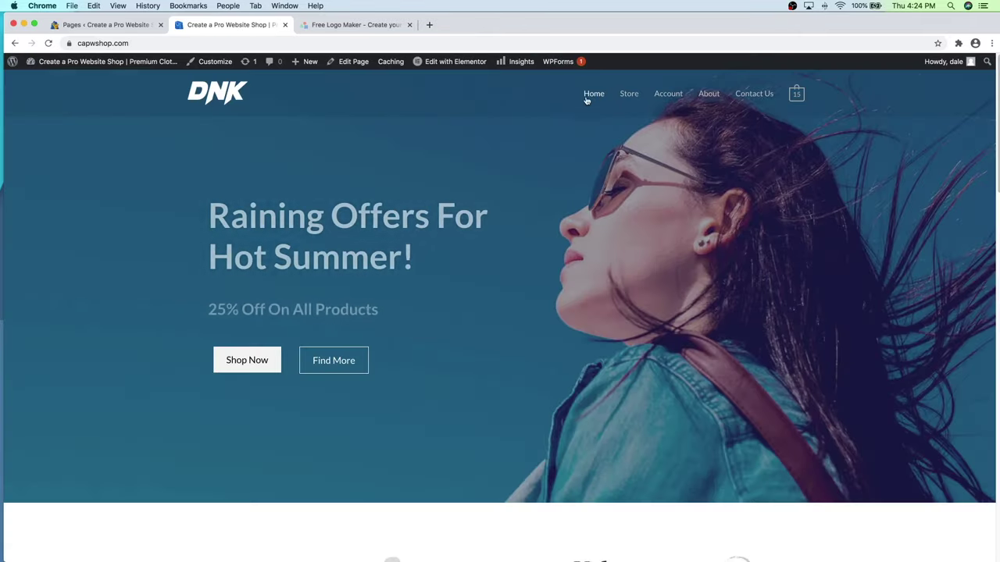
mouse_move(458, 61)
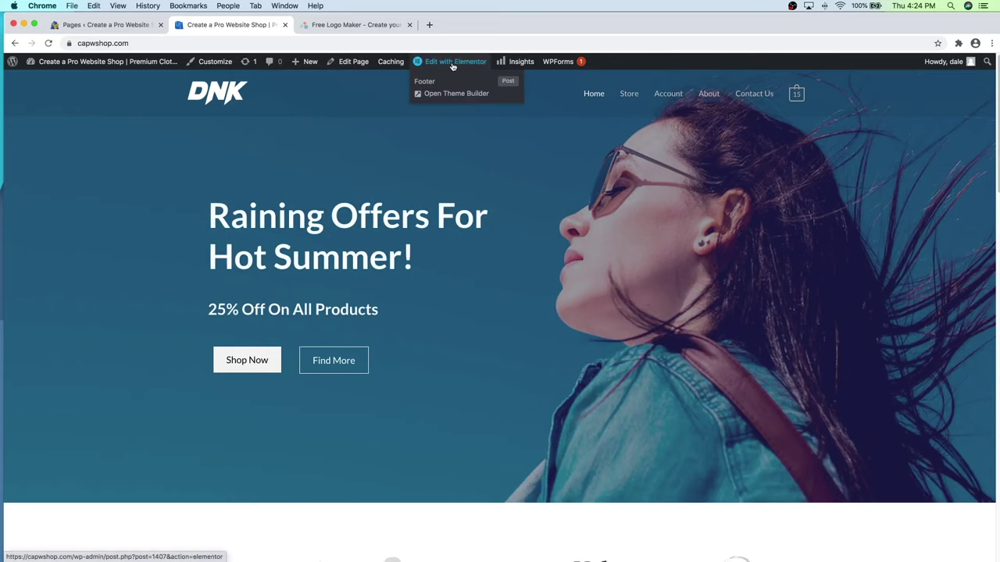
Open Home in Elementor, drop an Image widget in the hero's right column, then delete it
left_click(452, 63)
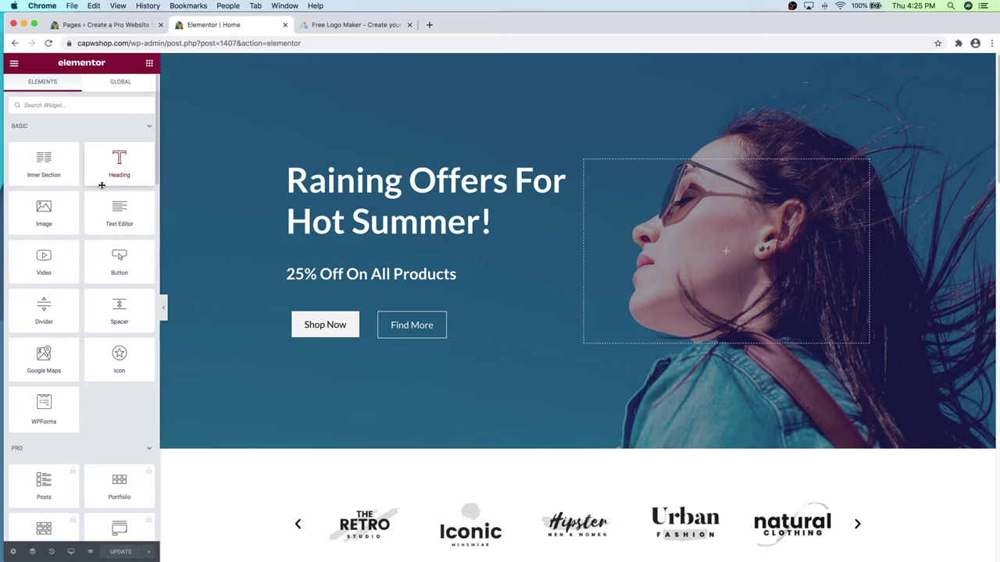
left_click_drag(44, 214, 668, 226)
left_click_drag(742, 267, 748, 259)
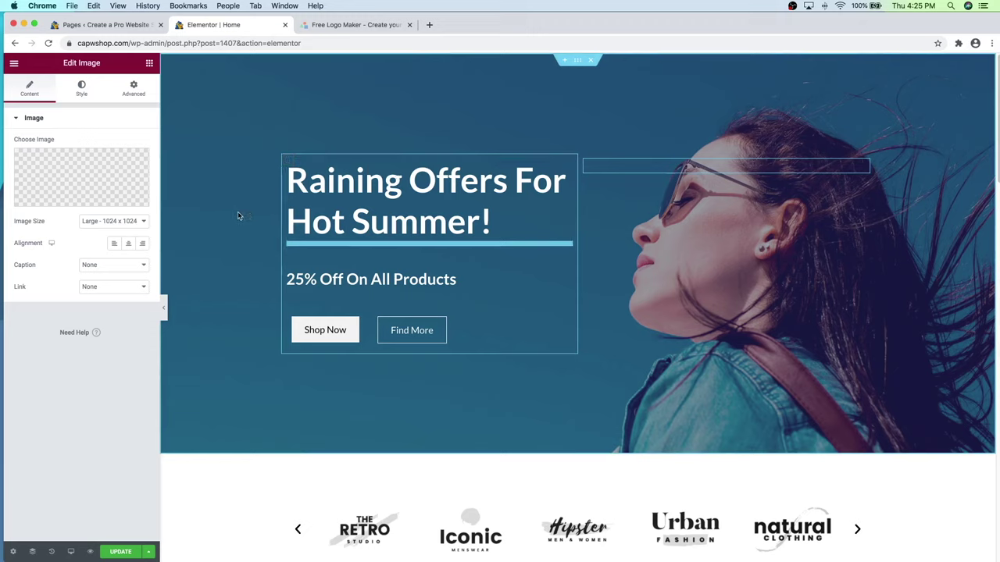
key("Delete")
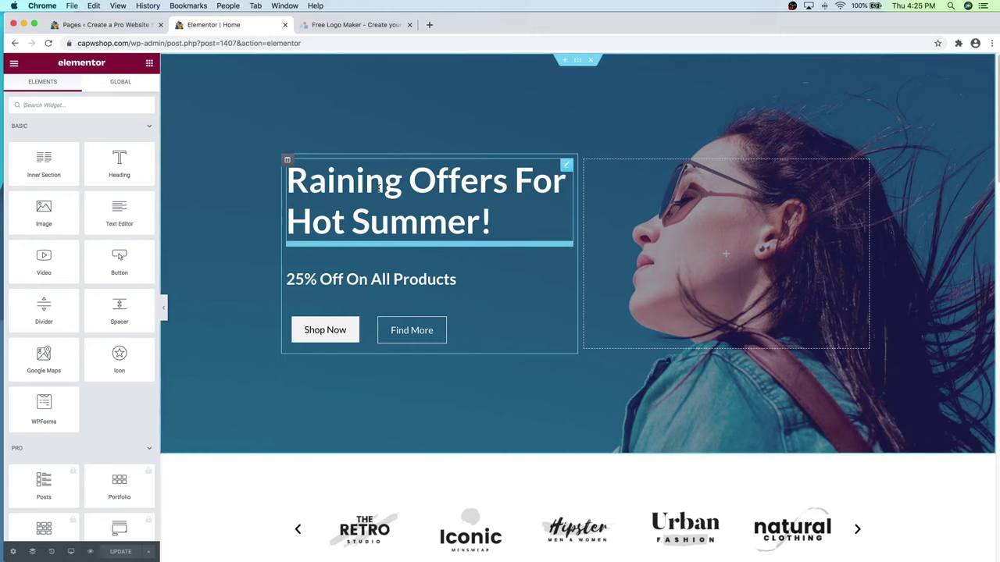
Replace the hero heading text with 'Premium Clothing For Techies!'
triple_click(379, 186)
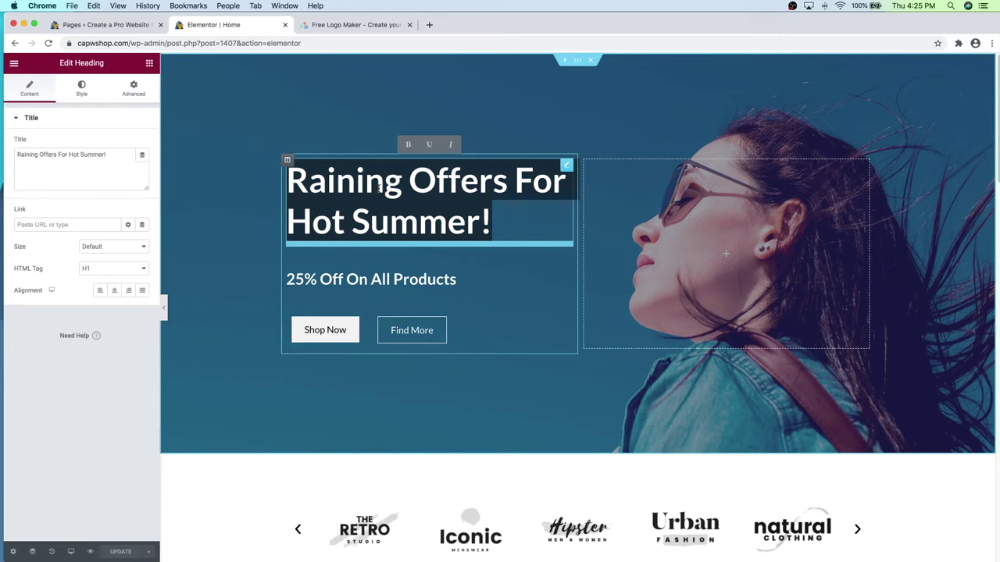
type("Premium")
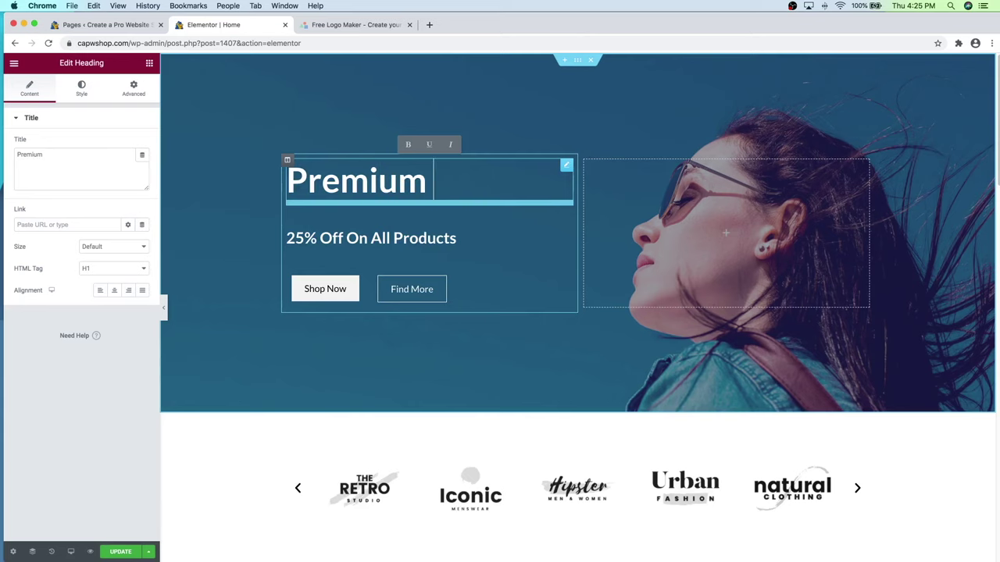
type(" Clothing F")
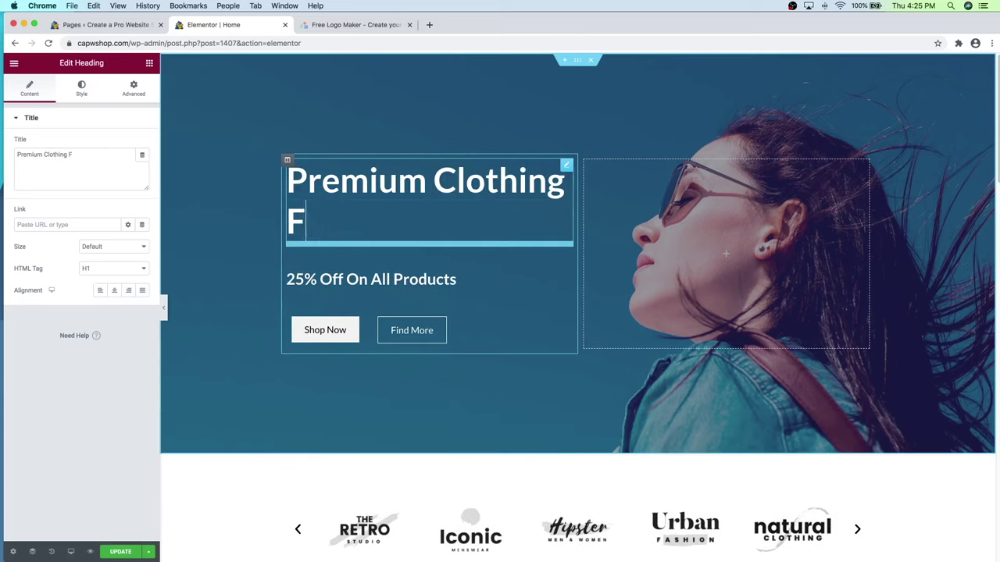
type("or Techies")
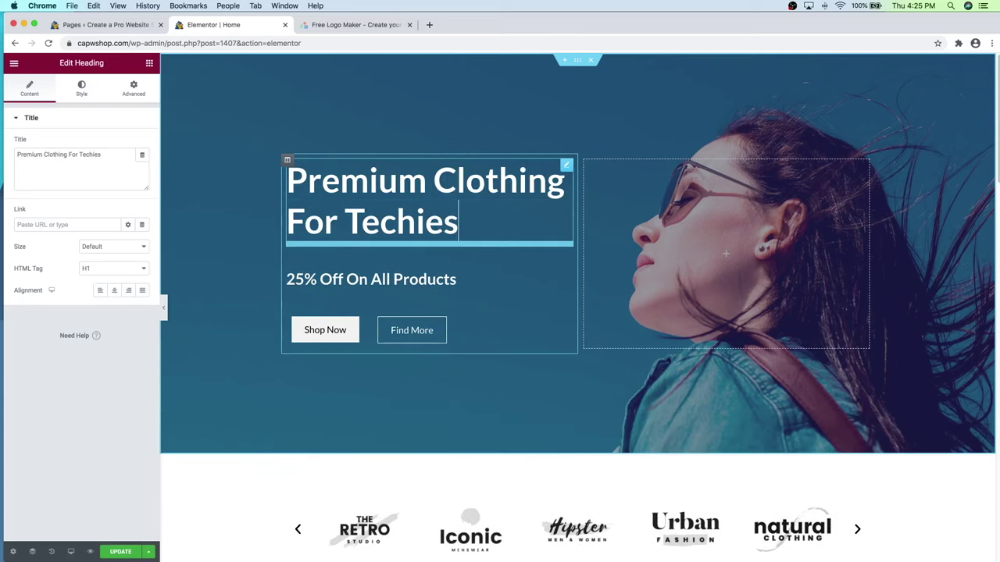
type("!")
left_click(82, 90)
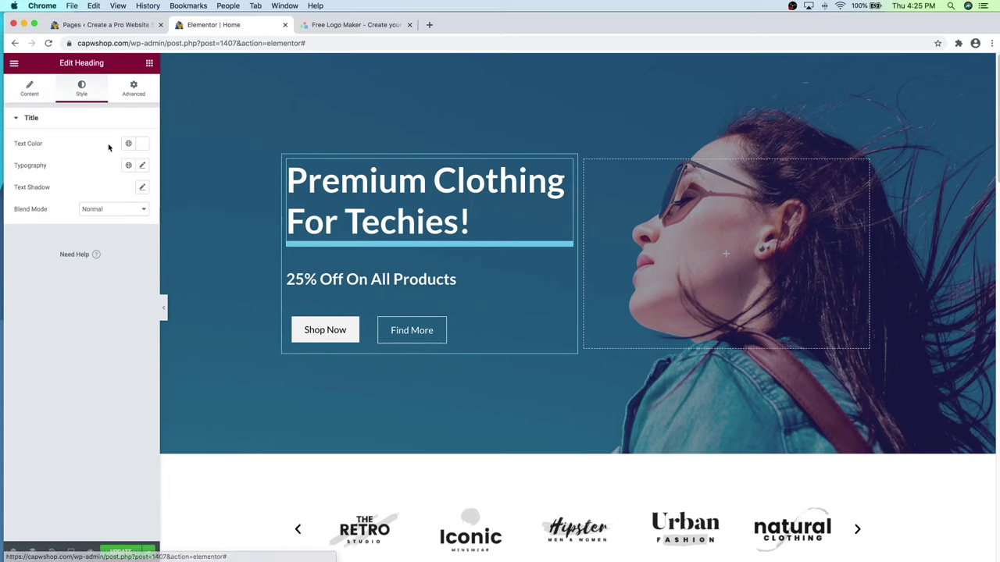
Try a bright green heading colour, then set it back to white #FFFFFF
left_click(143, 145)
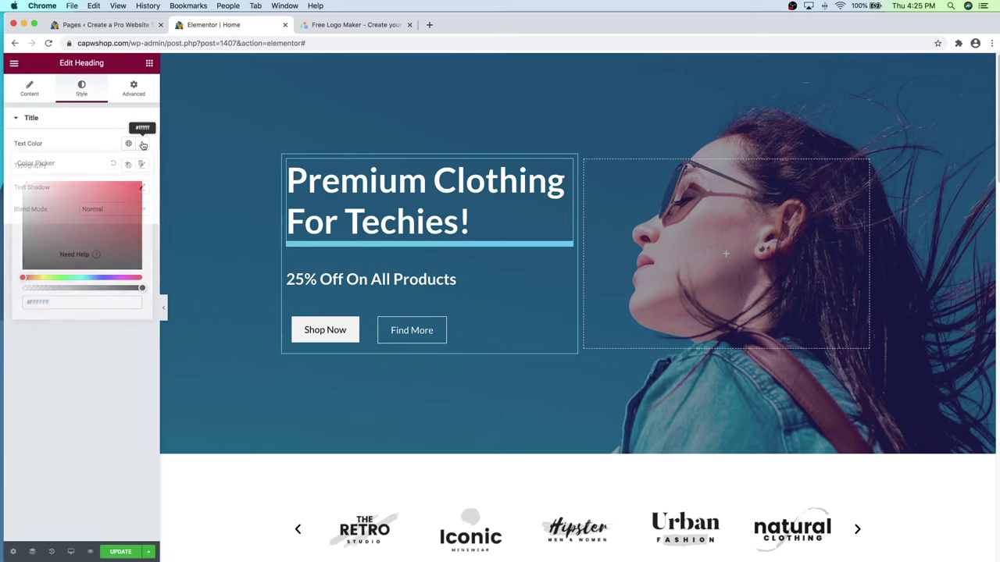
left_click(71, 279)
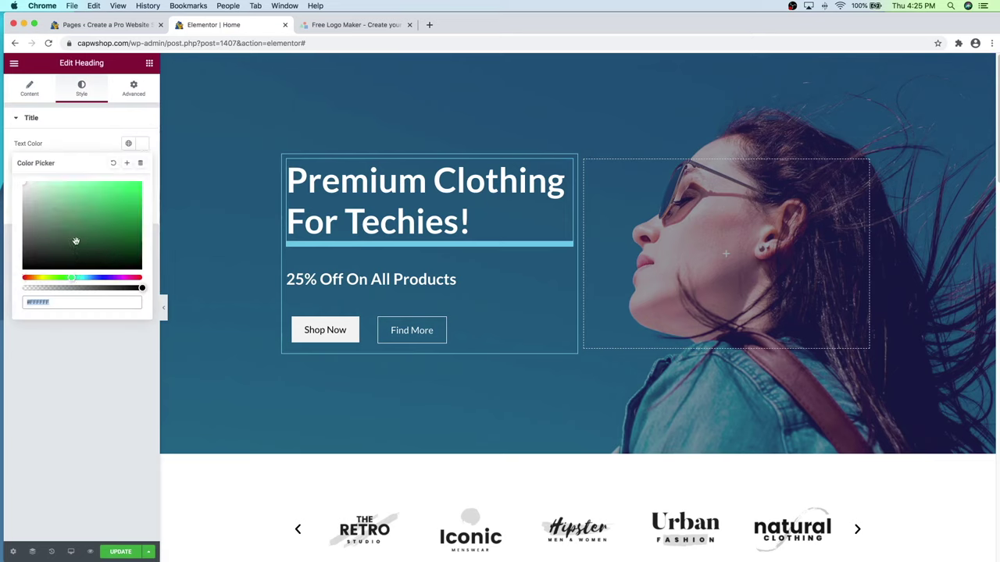
left_click_drag(125, 196, 3, 303)
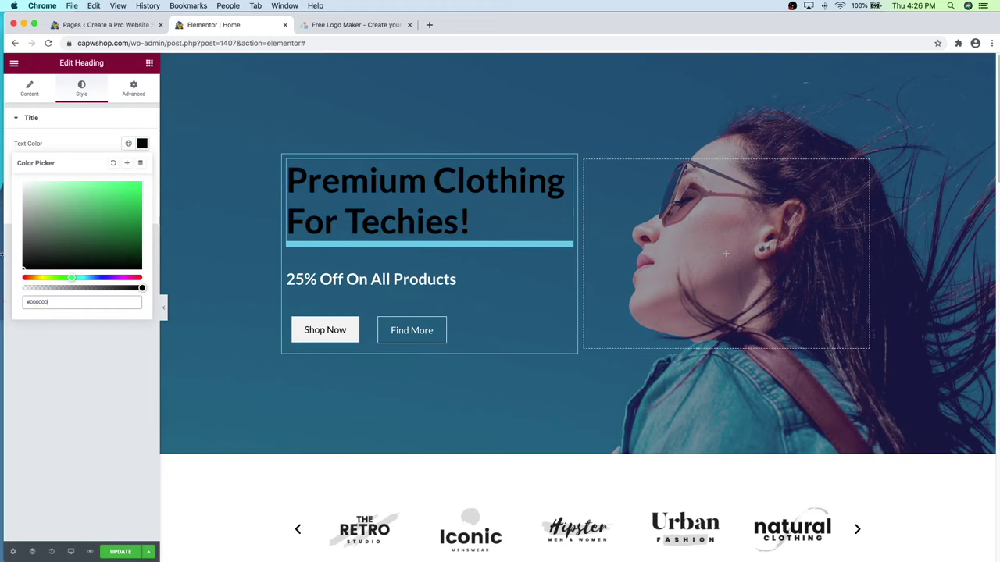
left_click_drag(2, 254, 2, 141)
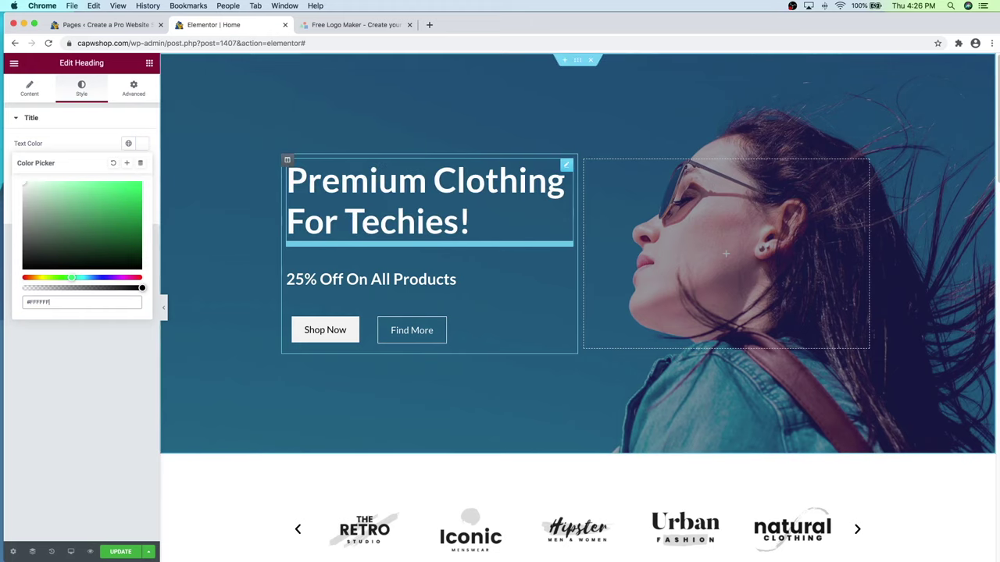
left_click(70, 143)
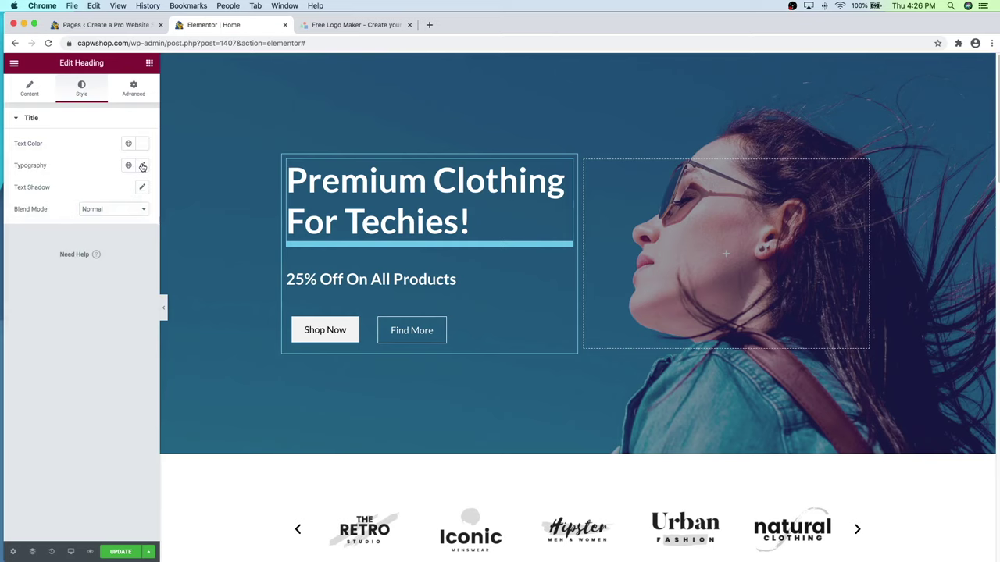
Browse the heading's Typography font families, keeping the Default font
left_click(142, 167)
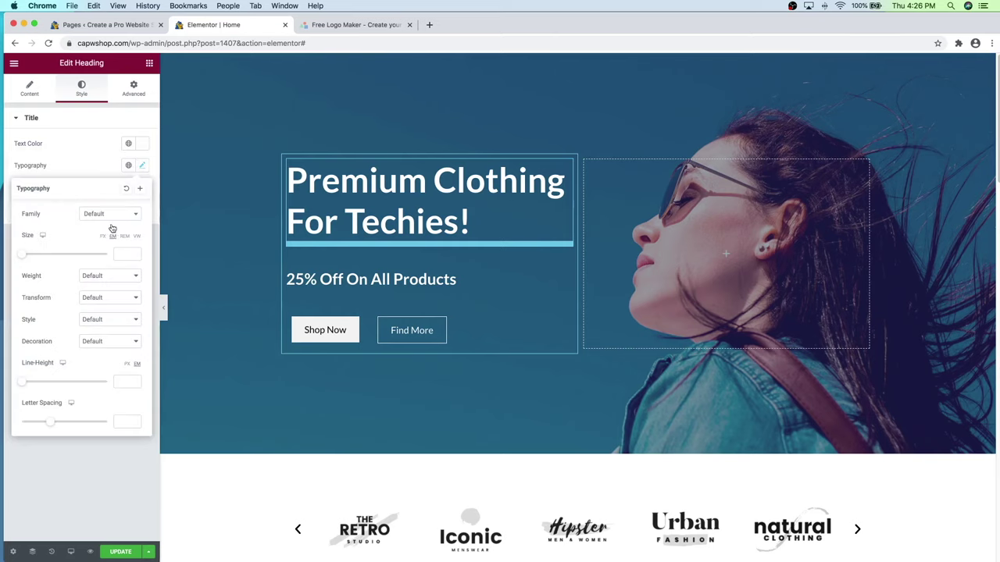
left_click(134, 217)
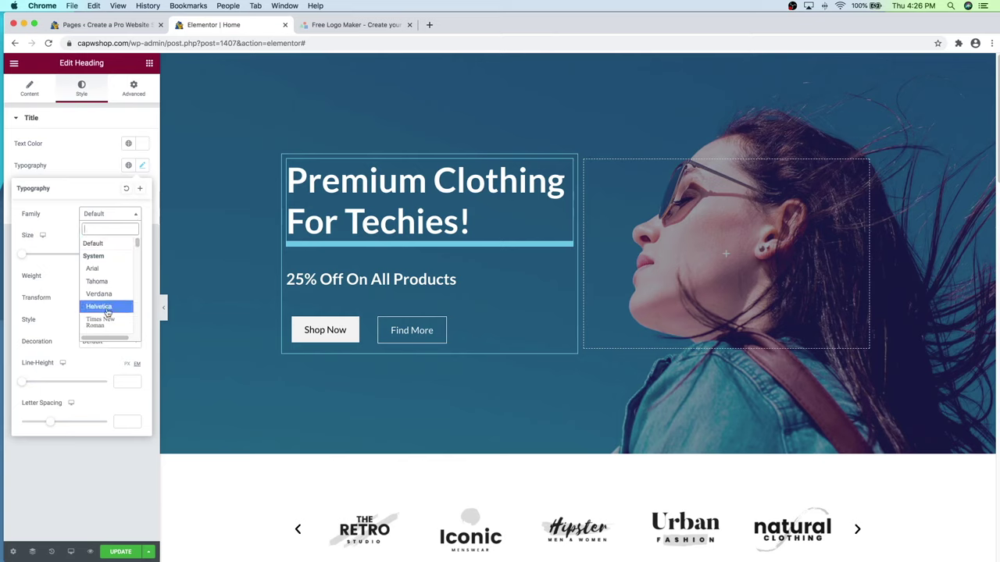
left_click(68, 212)
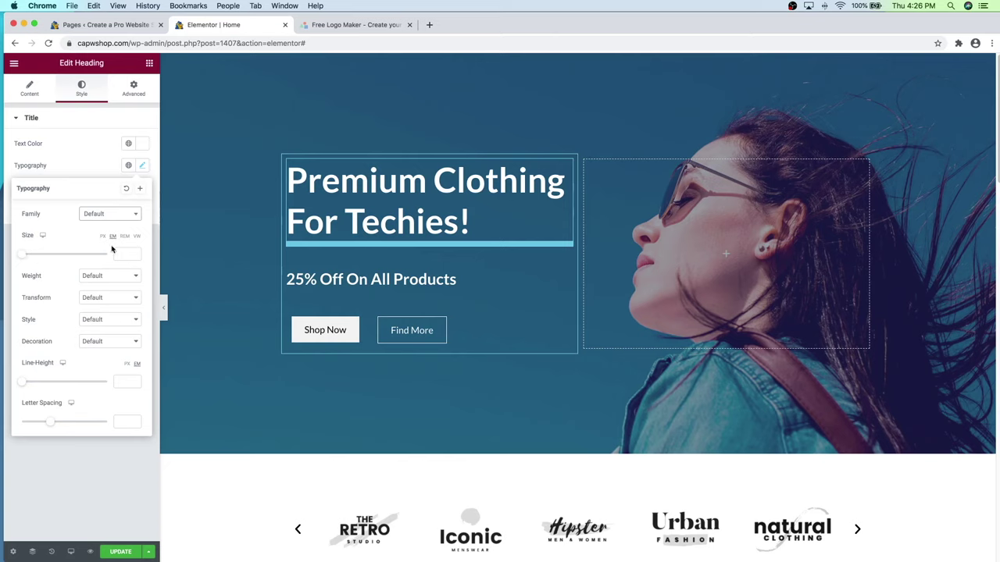
left_click(142, 167)
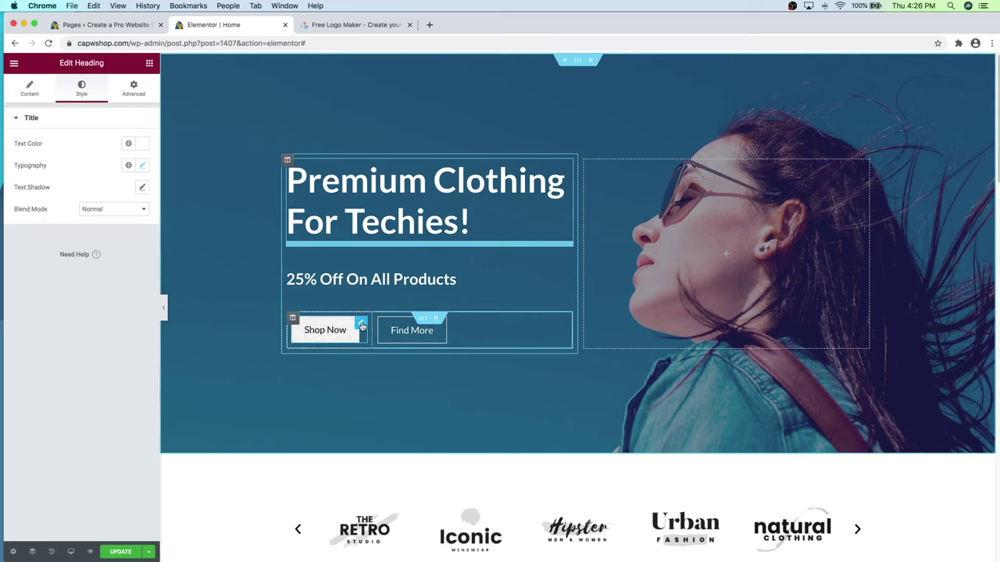
left_click(361, 326)
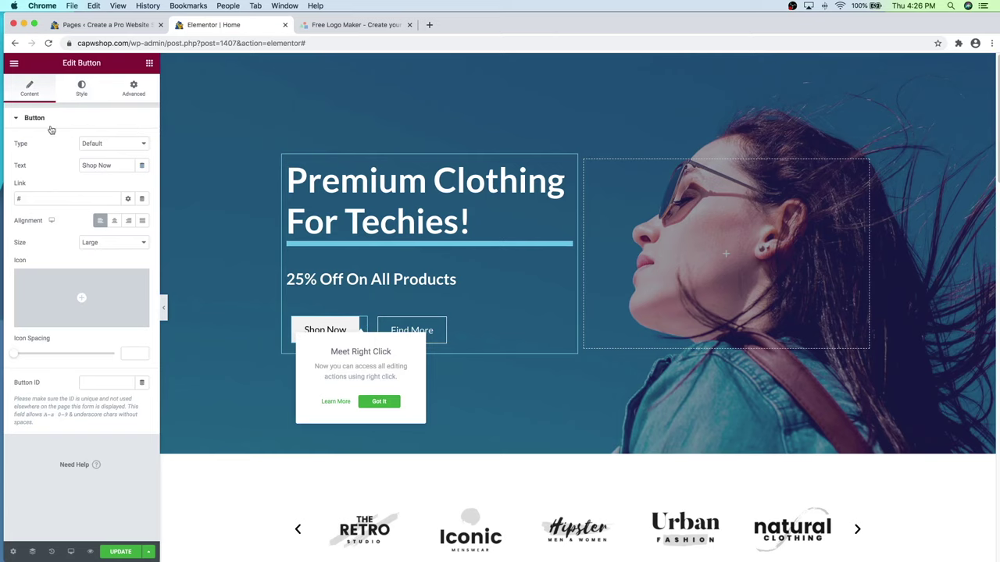
double_click(37, 198)
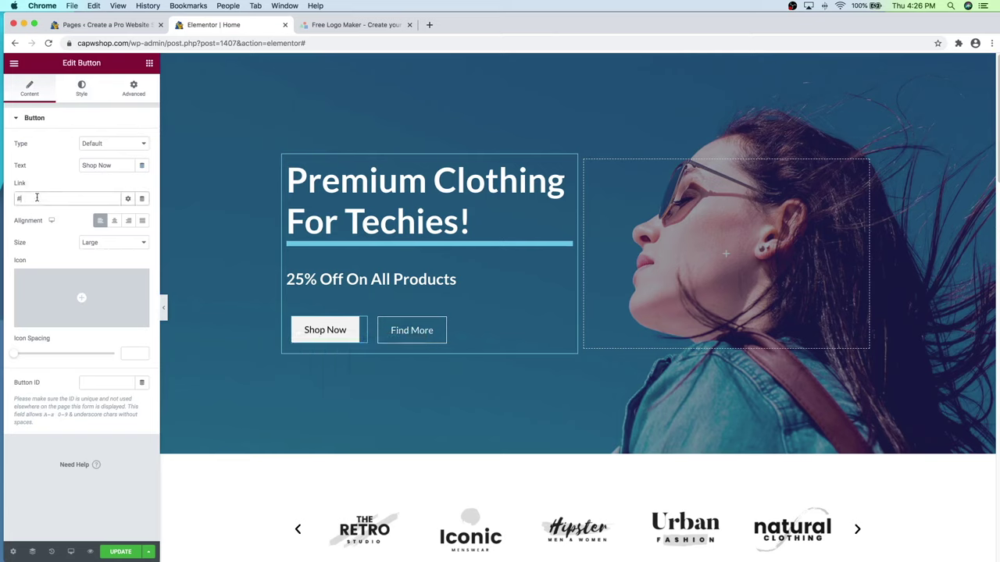
key("BackSpace")
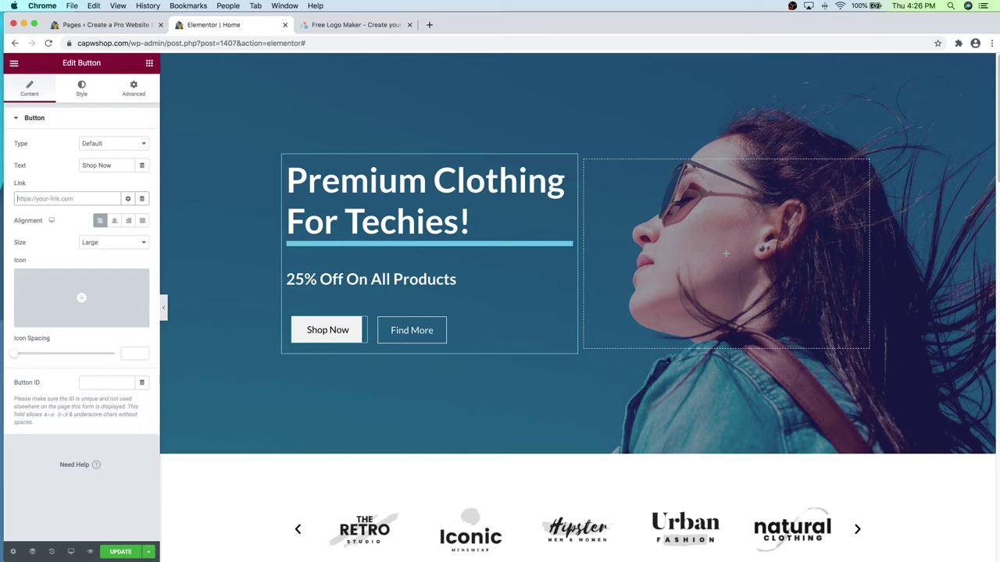
type("https://capwshop.com/store")
left_click(50, 180)
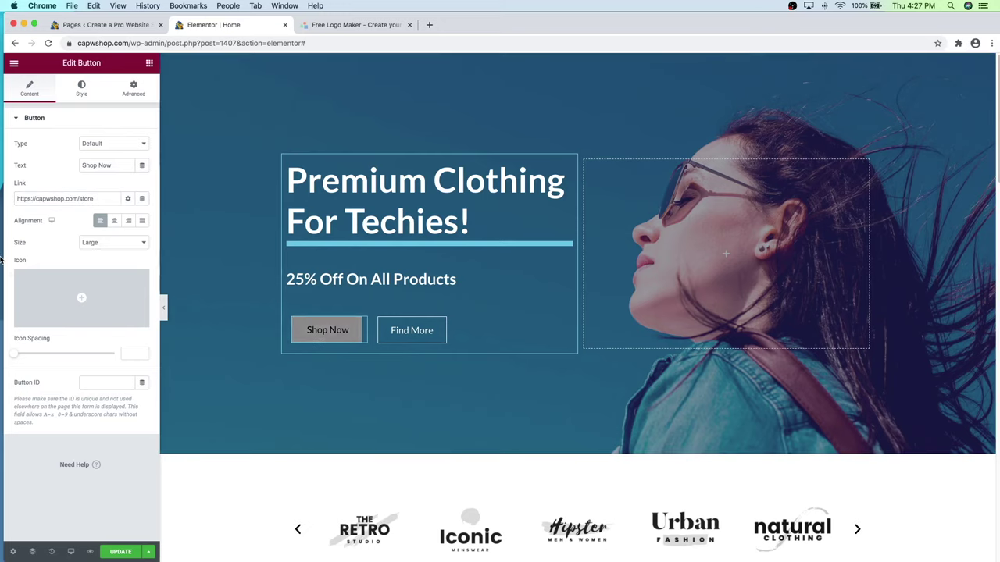
left_click(113, 163)
left_click_drag(113, 163, 80, 164)
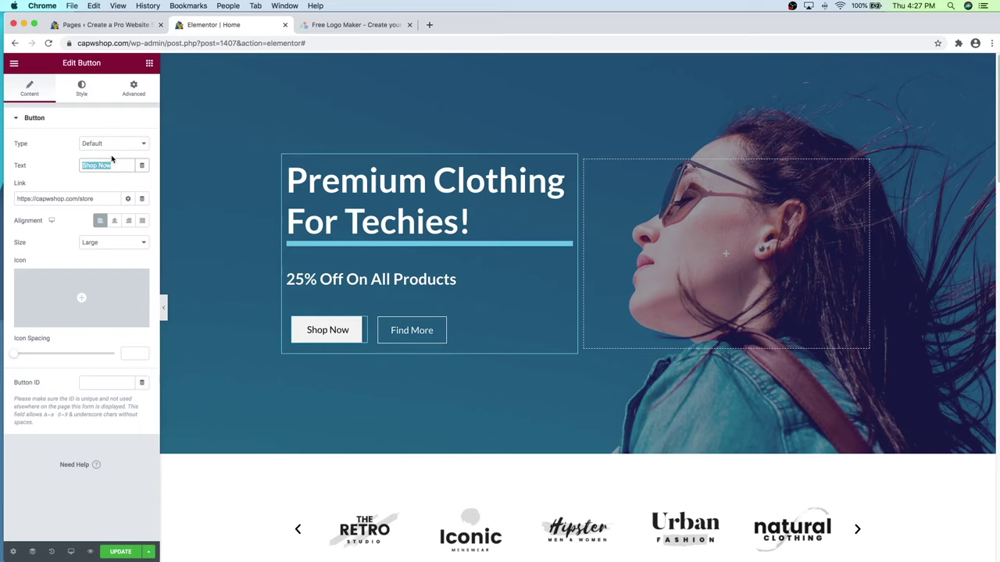
mouse_move(78, 297)
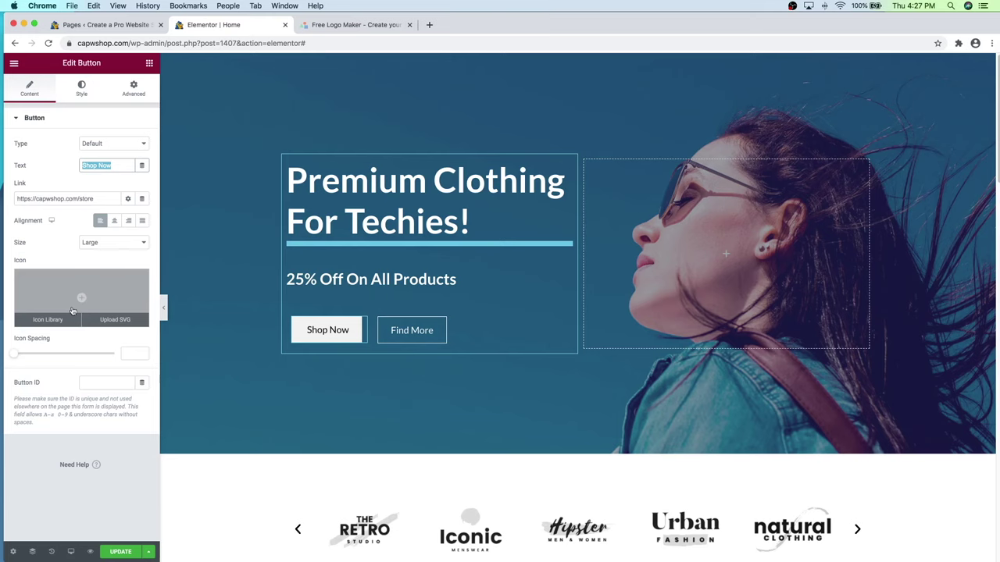
Add the shopping-bag icon from the icon library to Shop Now, then remove it again
left_click(53, 321)
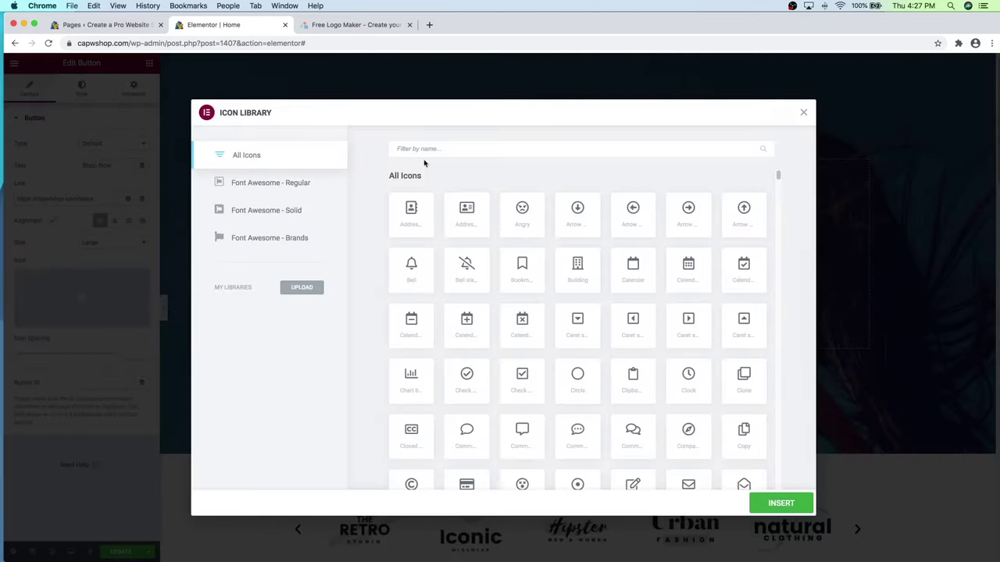
type("shop")
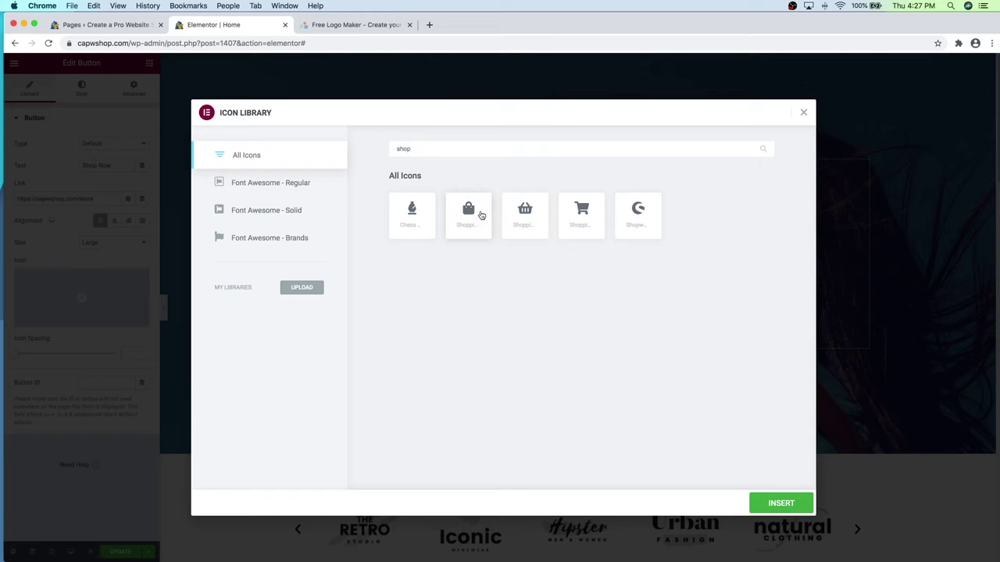
left_click(476, 216)
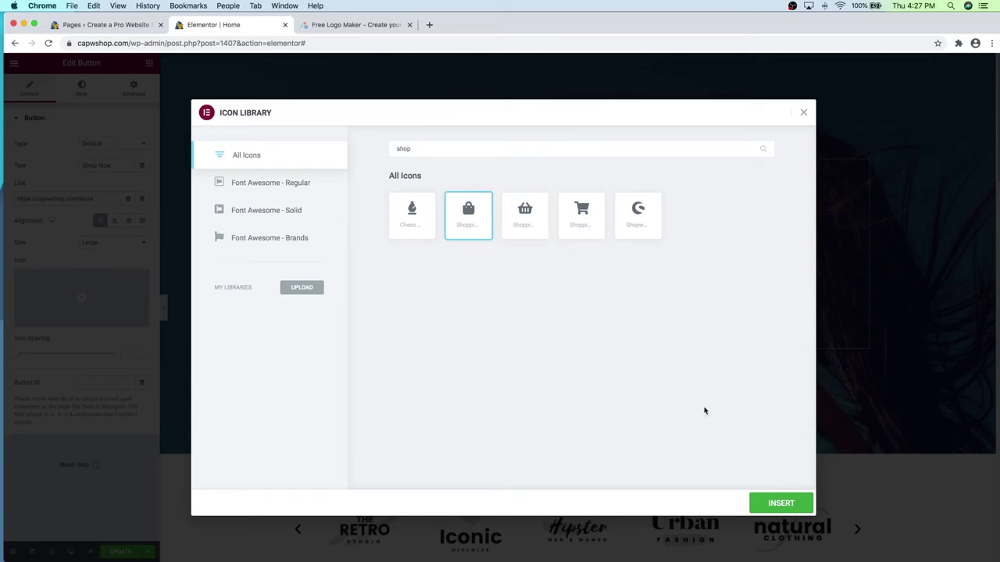
left_click(771, 509)
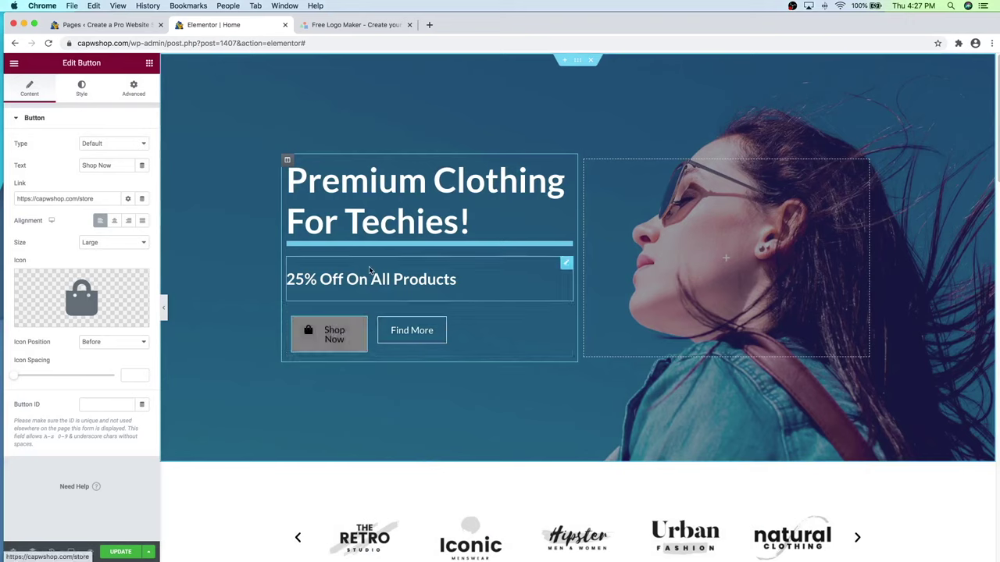
mouse_move(129, 297)
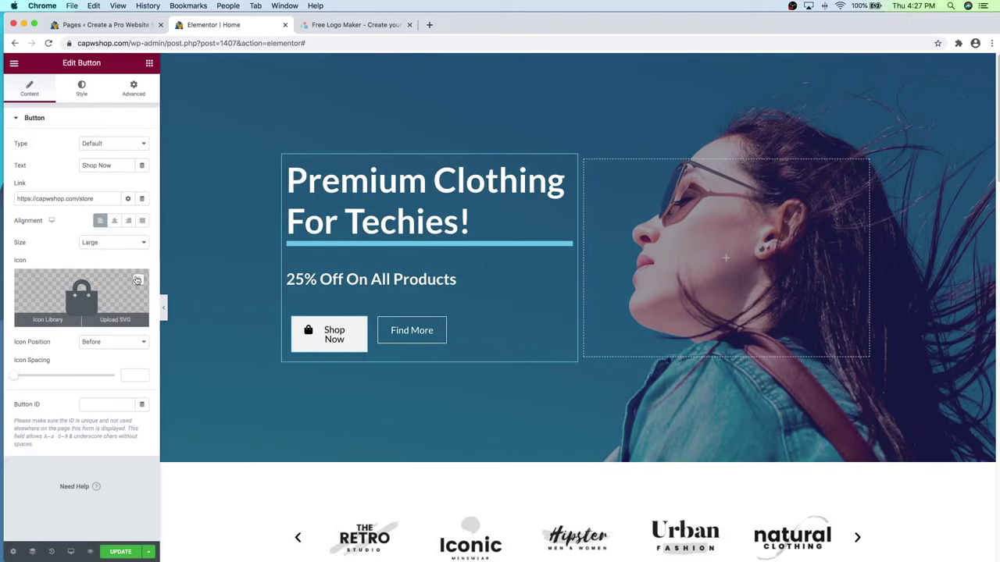
left_click(138, 282)
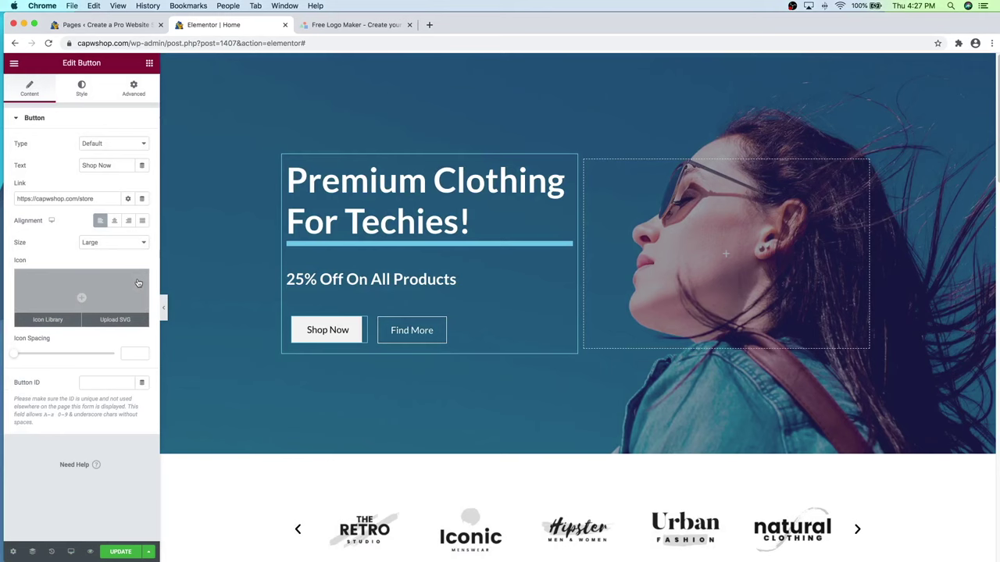
Set the Shop Now button's normal background colour to white #FFFFFF
left_click(83, 90)
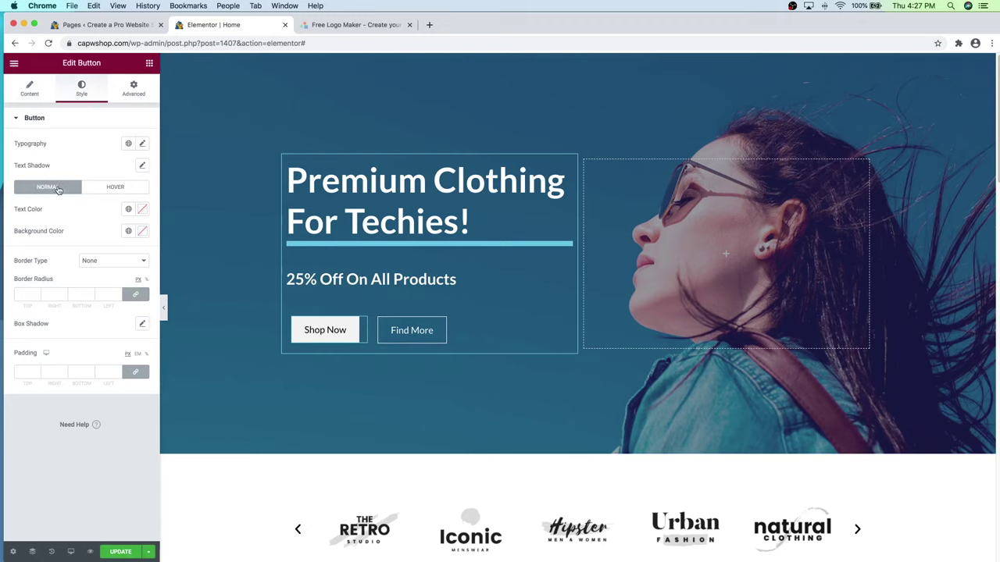
left_click(109, 188)
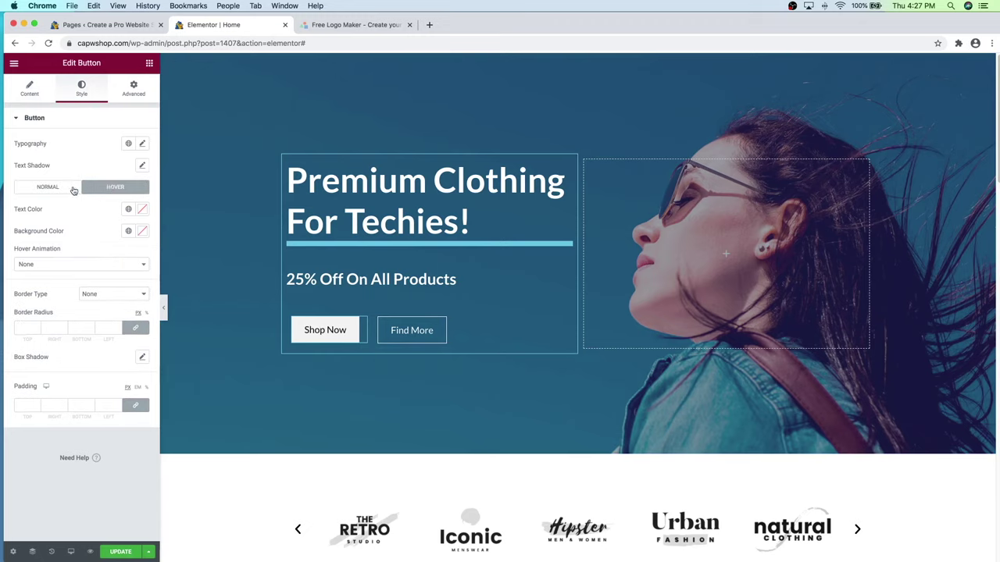
left_click(74, 190)
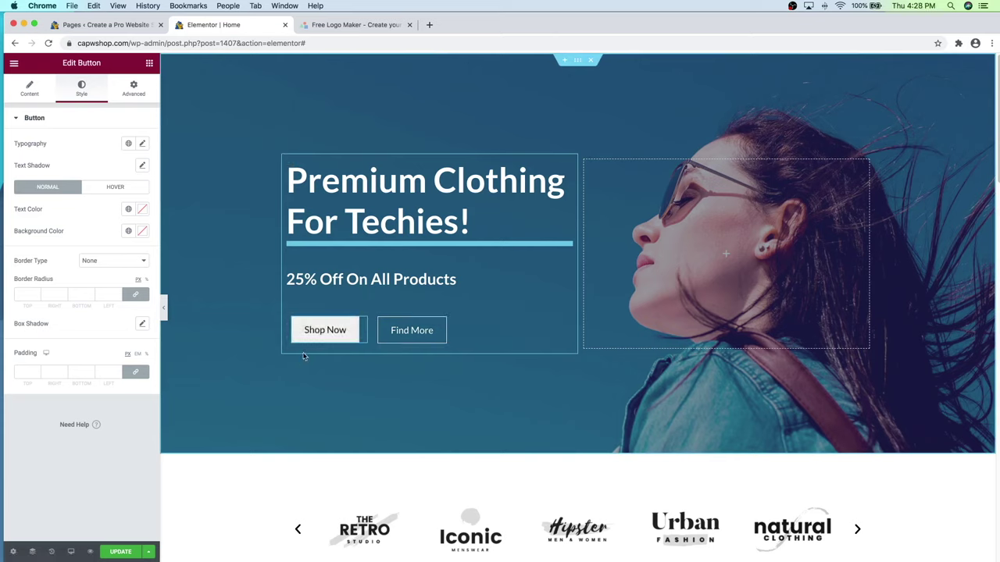
left_click(141, 232)
left_click_drag(94, 301, 21, 267)
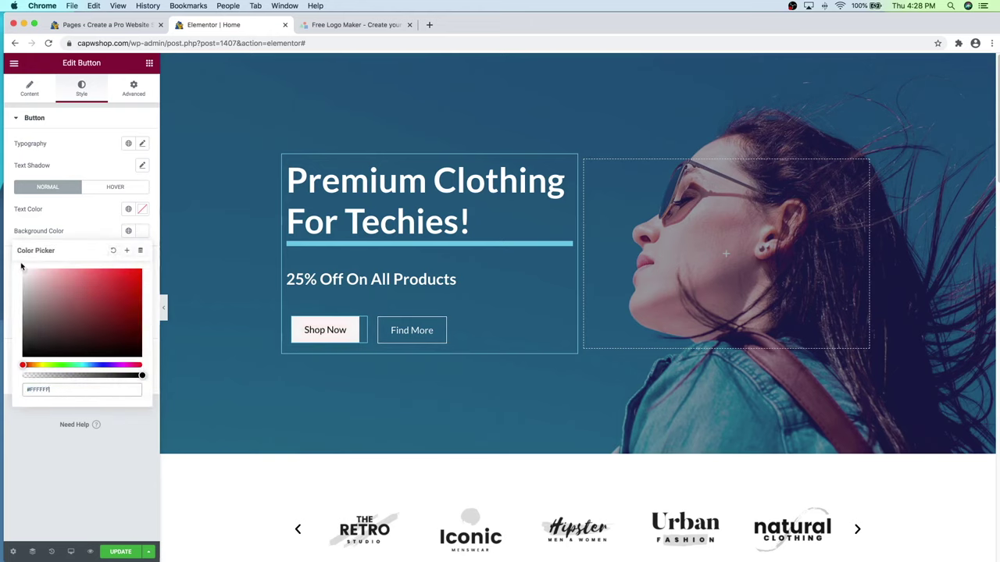
left_click(100, 230)
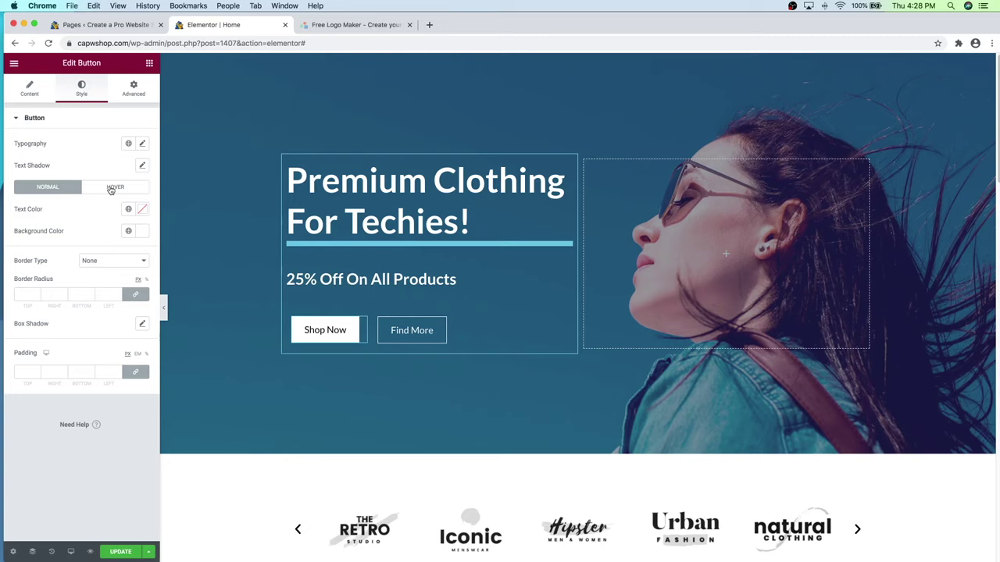
Give the button a #B7B7B7 hover background and Grow hover animation, then update the page
left_click(112, 189)
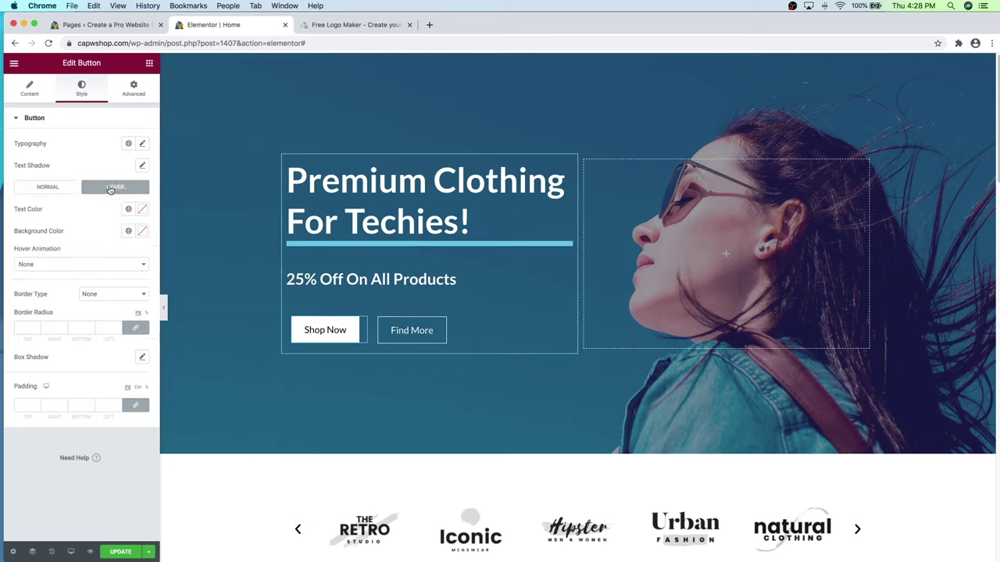
left_click(143, 232)
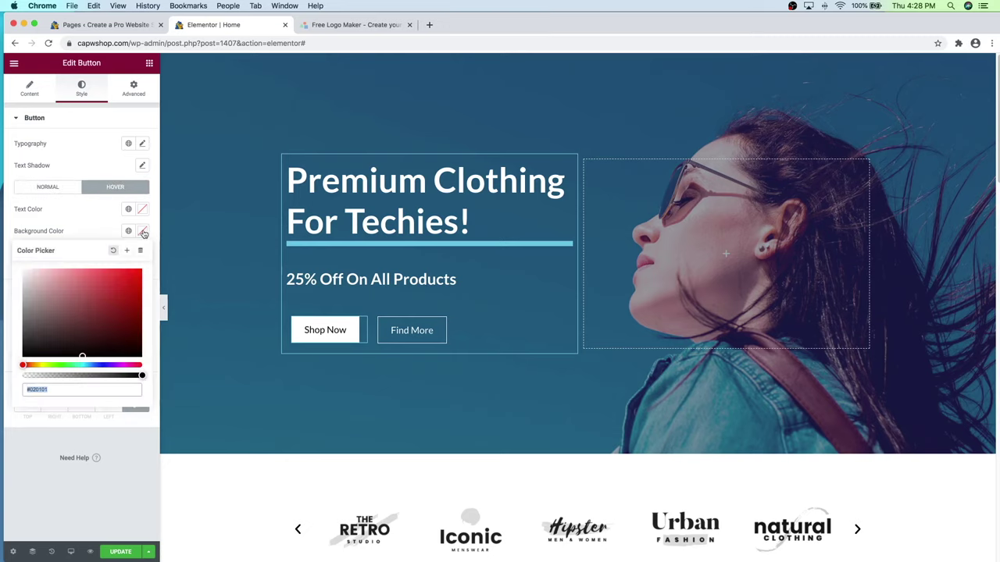
left_click(23, 276)
left_click_drag(21, 277, 6, 288)
left_click_drag(25, 283, 3, 293)
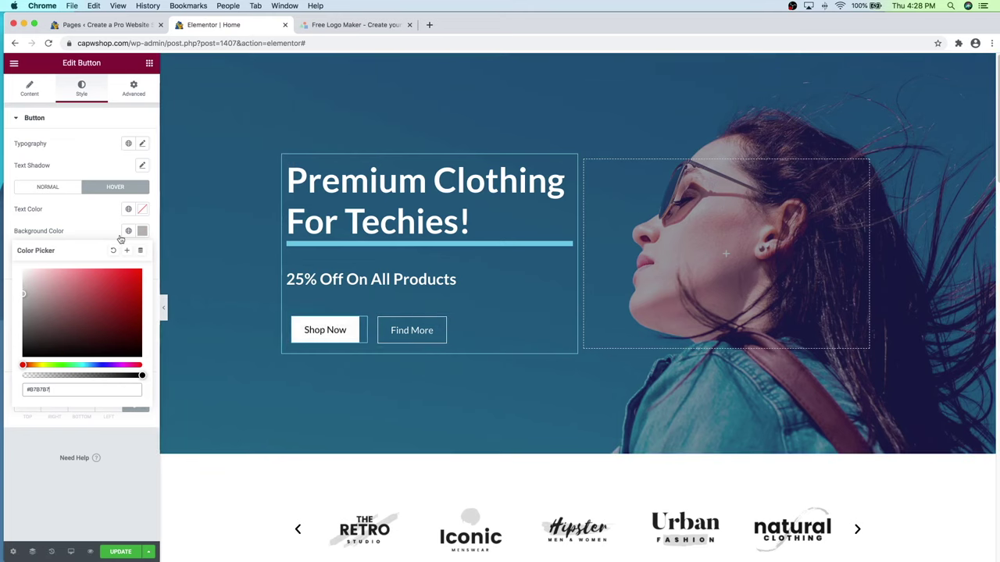
left_click(141, 230)
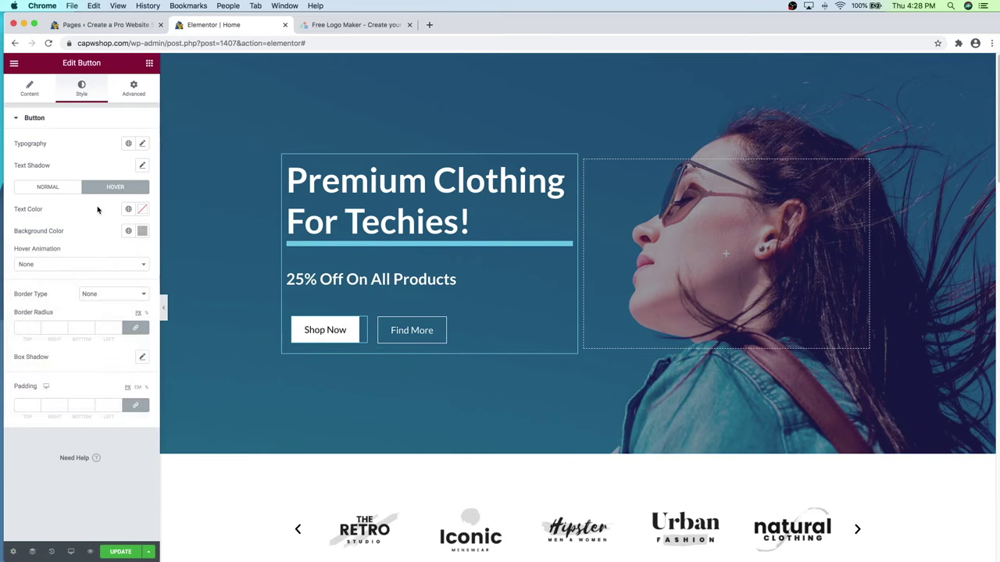
left_click(72, 266)
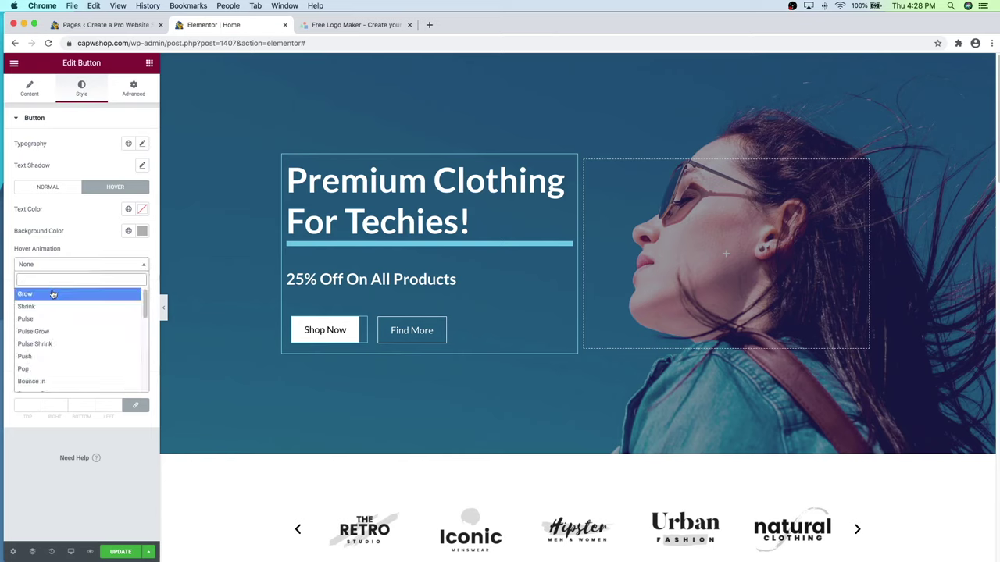
left_click(52, 296)
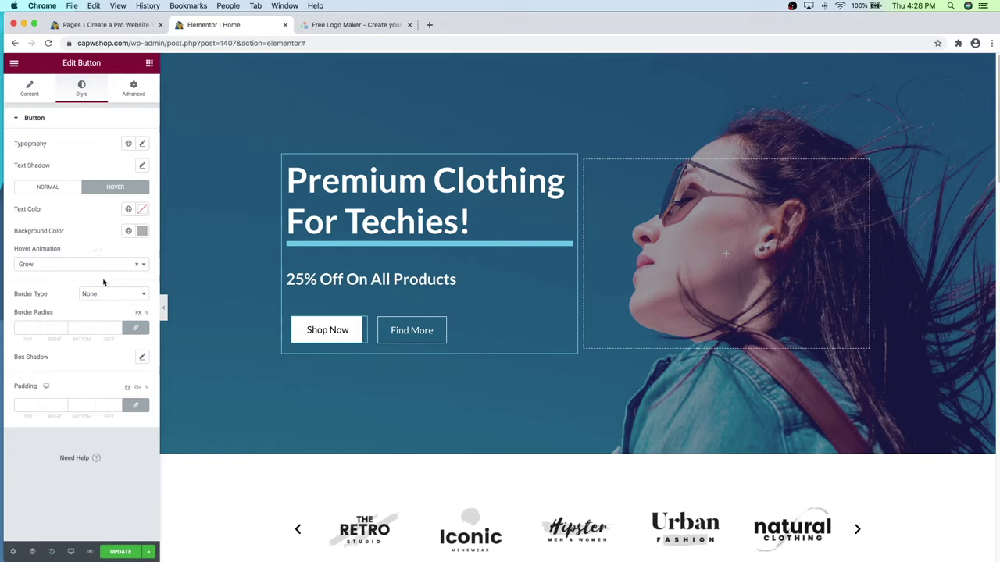
left_click(121, 552)
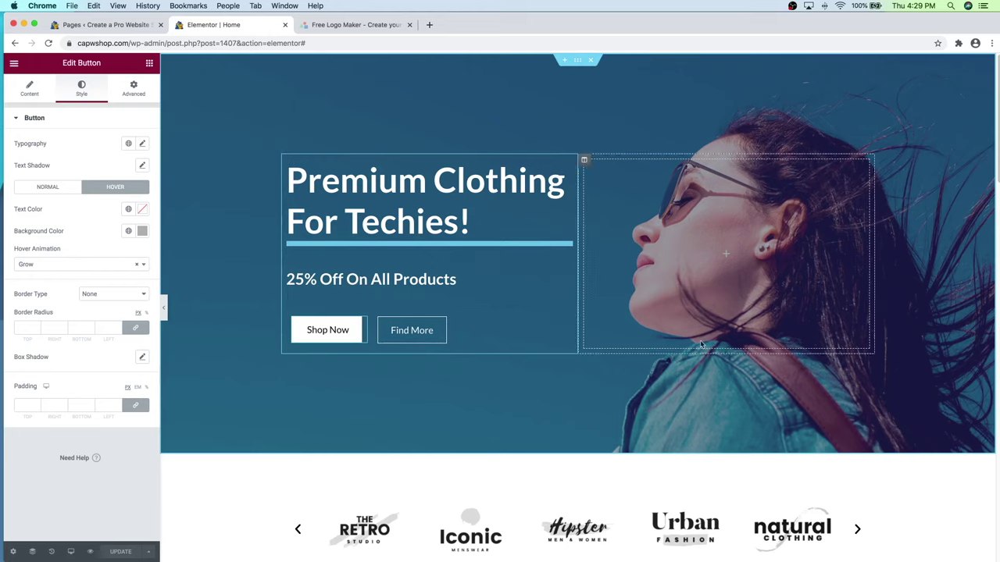
Select the hero section, dismiss the tip, and open Choose Image for its background
left_click(579, 62)
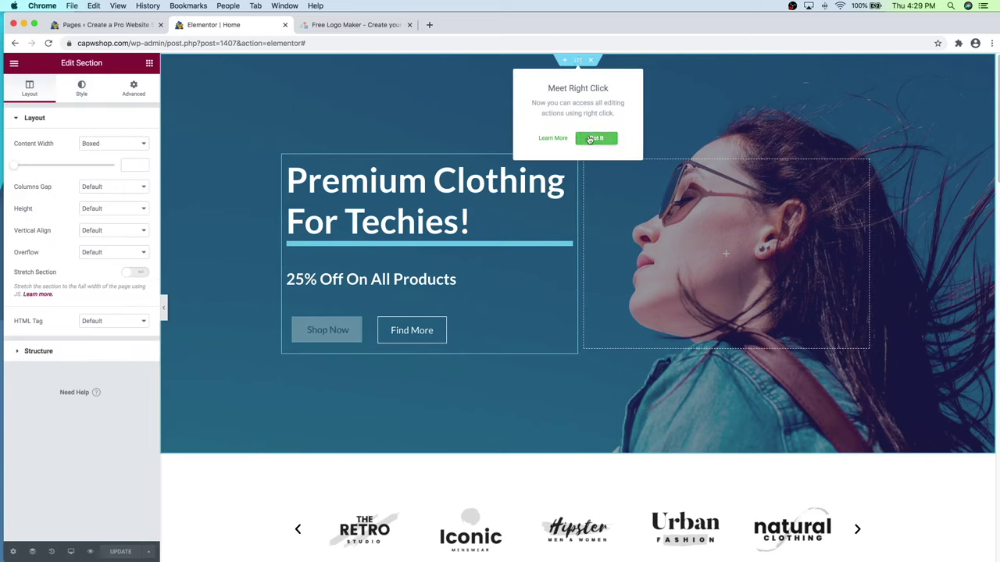
left_click(594, 138)
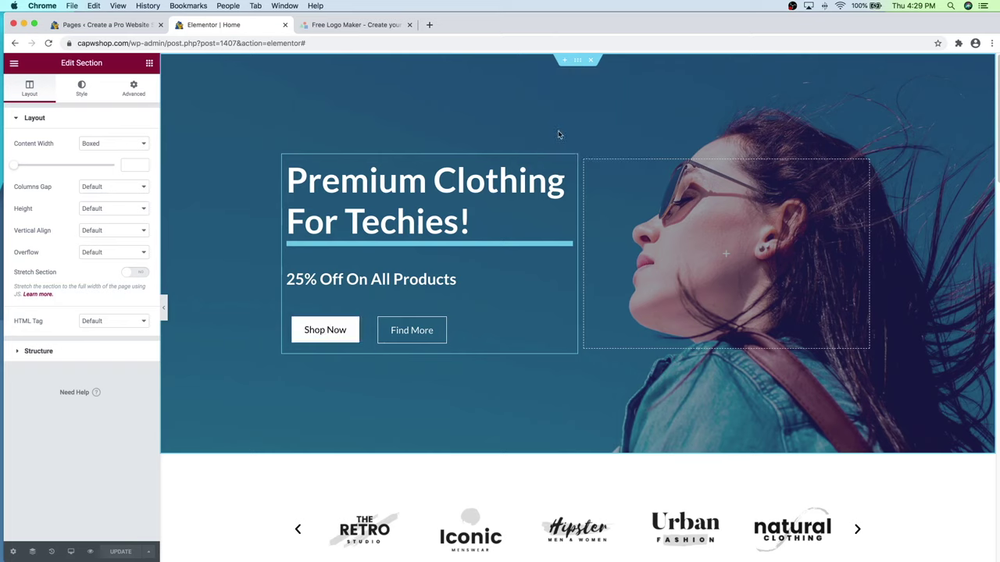
left_click(82, 90)
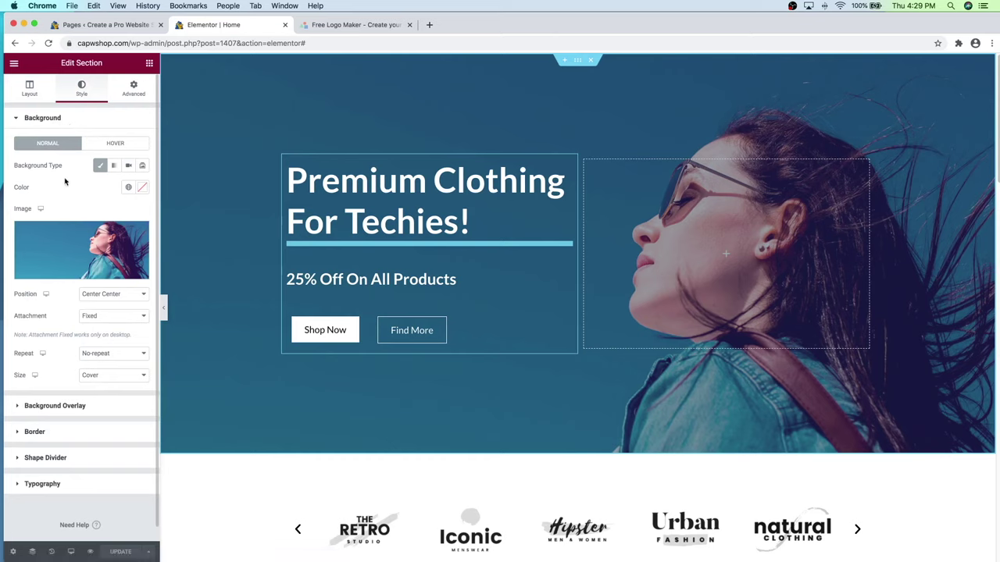
mouse_move(82, 269)
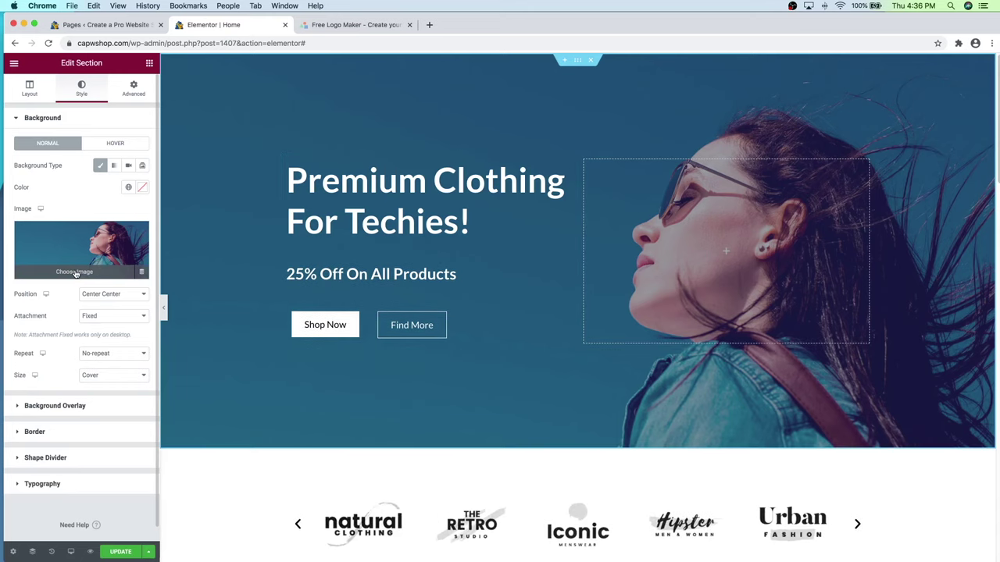
left_click(75, 273)
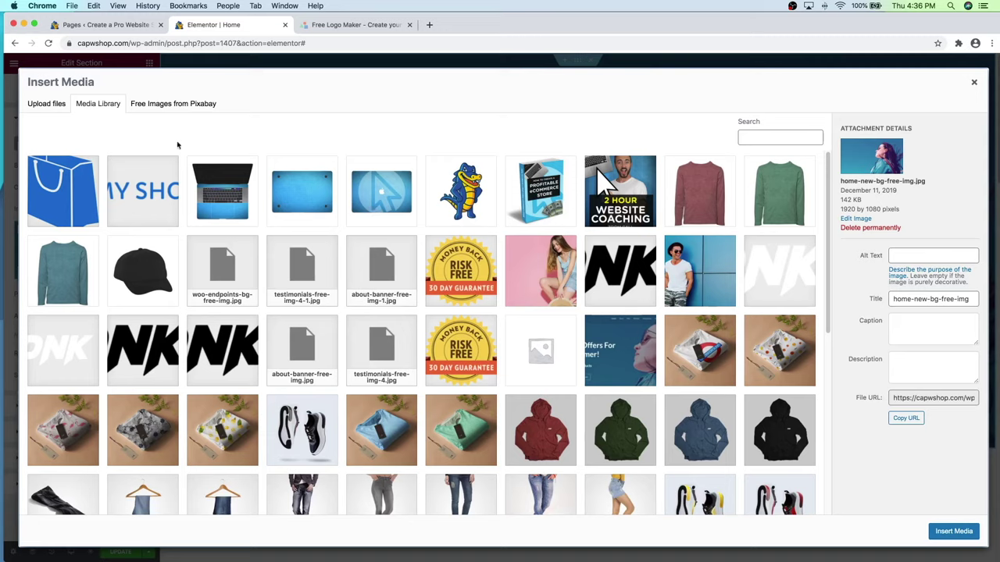
Upload Background Image.jpg from Desktop > WooCommerce Tutorial and insert it as the hero background
left_click(57, 108)
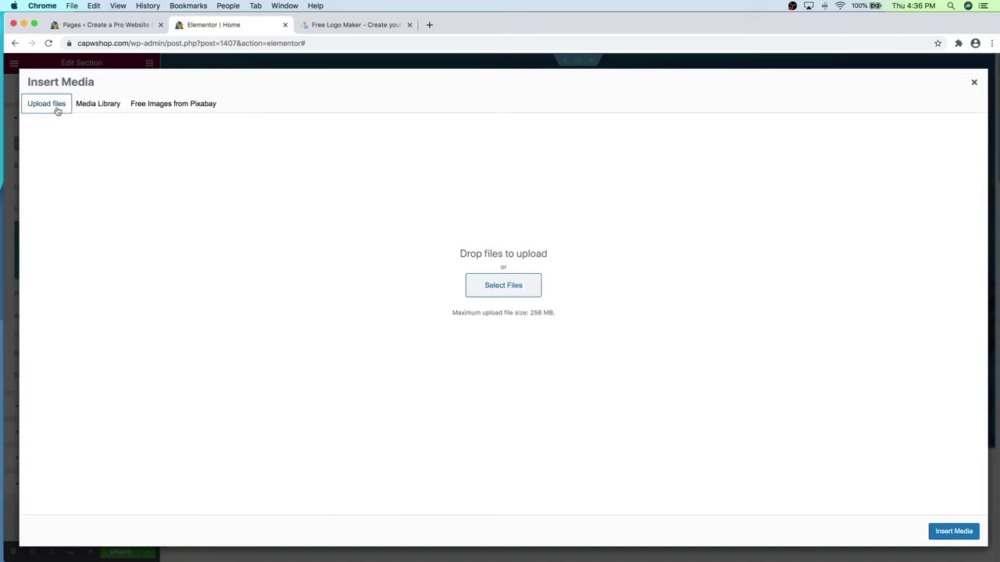
left_click(516, 285)
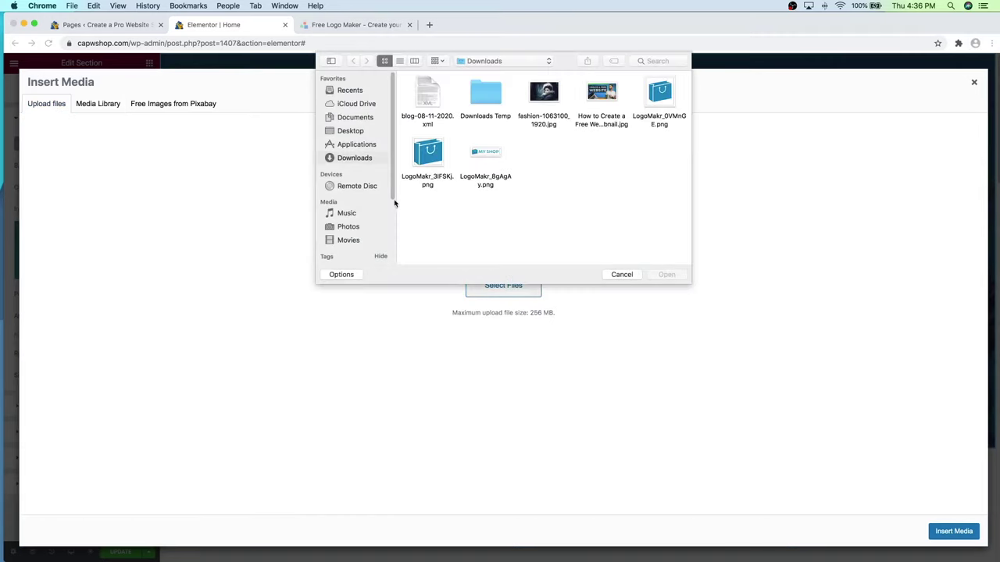
left_click(352, 130)
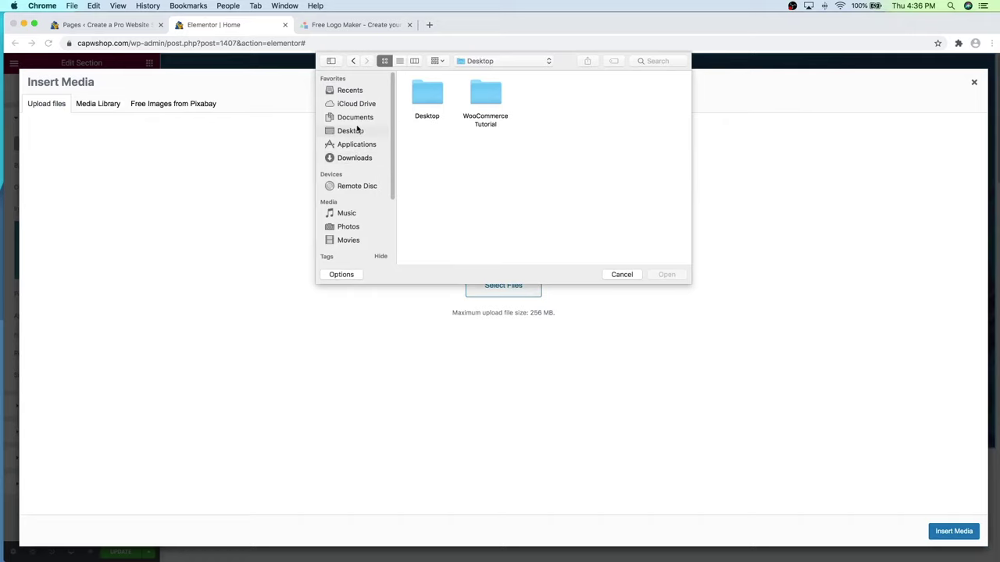
double_click(481, 106)
left_click(435, 97)
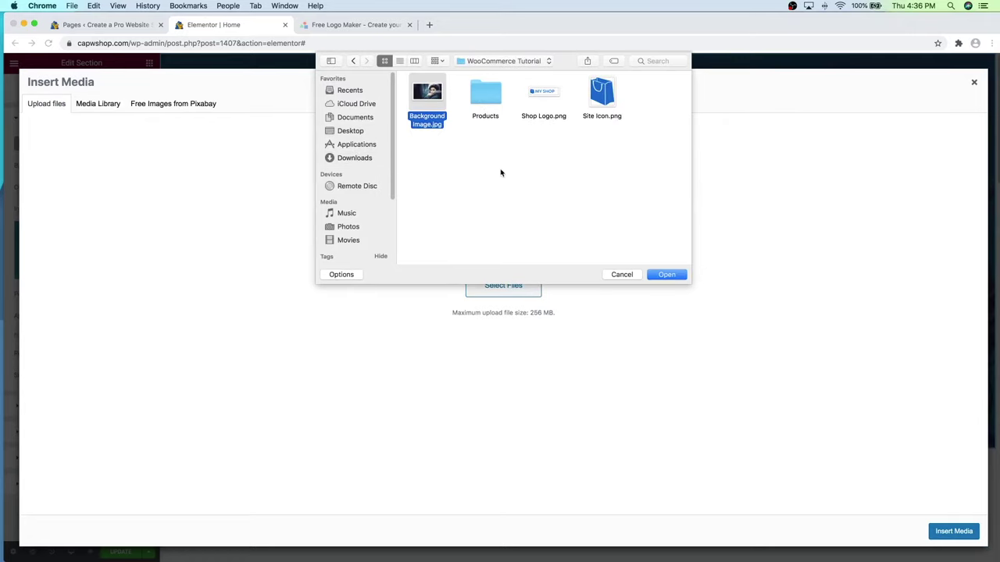
left_click(676, 275)
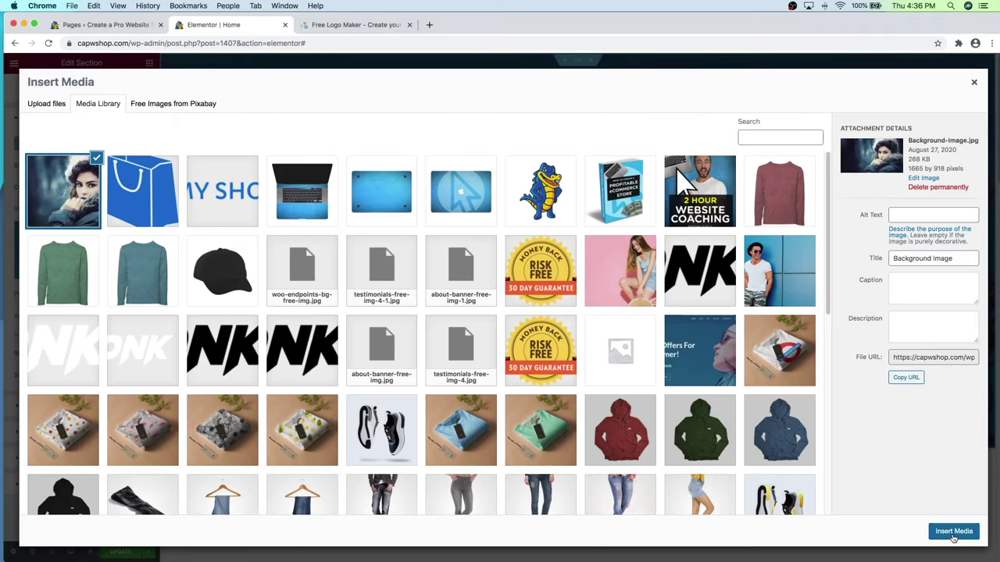
left_click(954, 533)
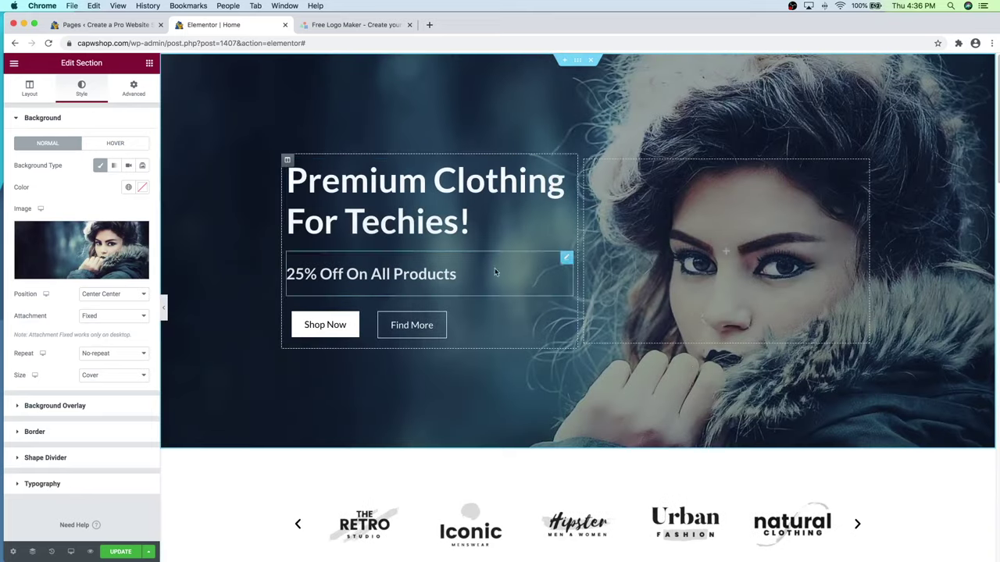
scroll(499, 289, "down", 3)
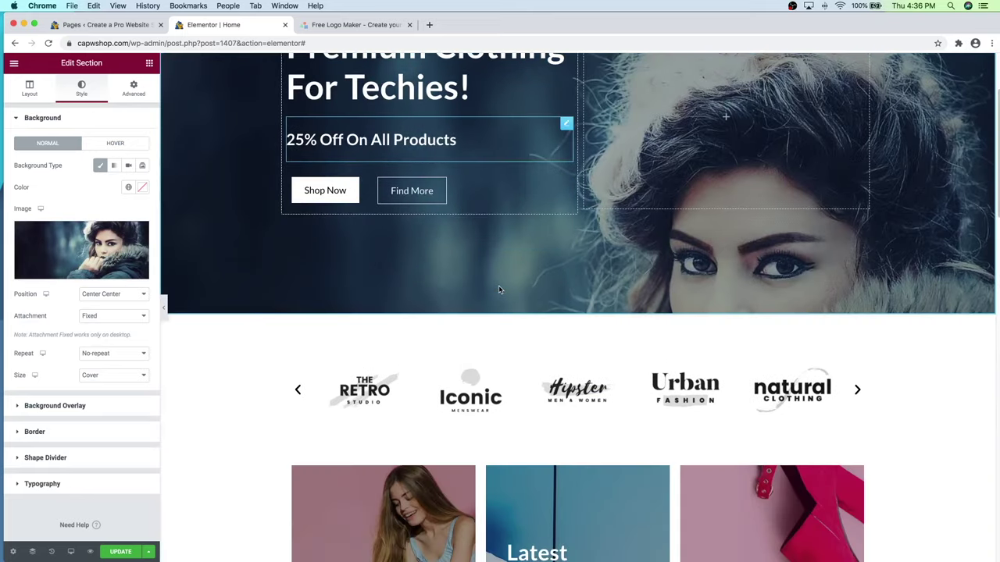
scroll(498, 289, "up", 2)
scroll(498, 289, "down", 3)
scroll(498, 289, "up", 4)
scroll(498, 289, "up", 1)
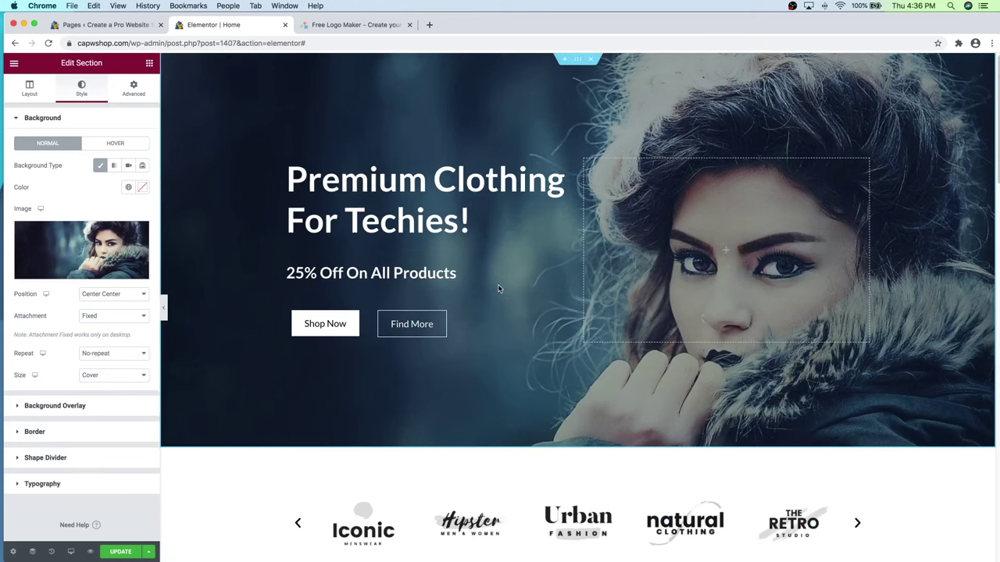
left_click(91, 317)
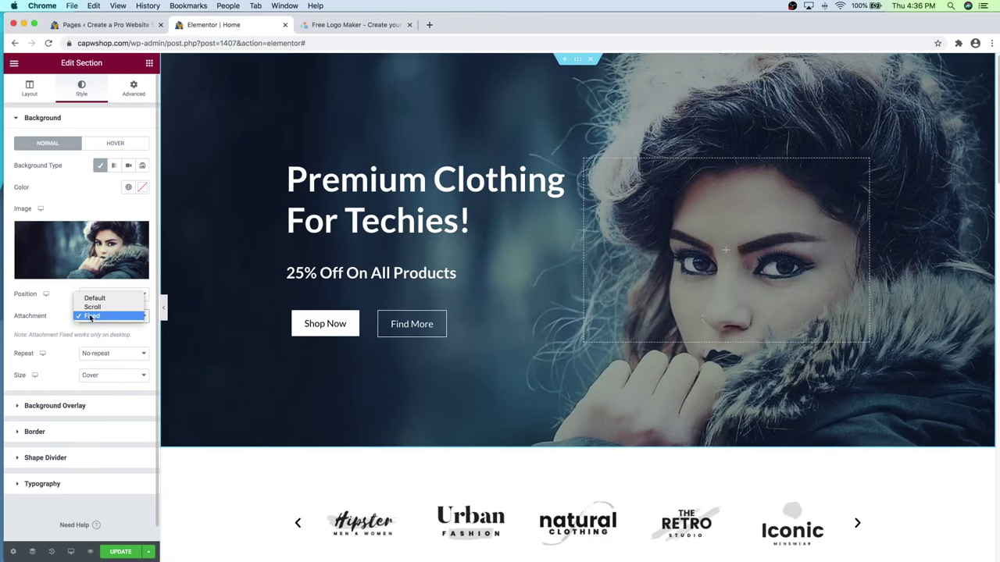
left_click(93, 307)
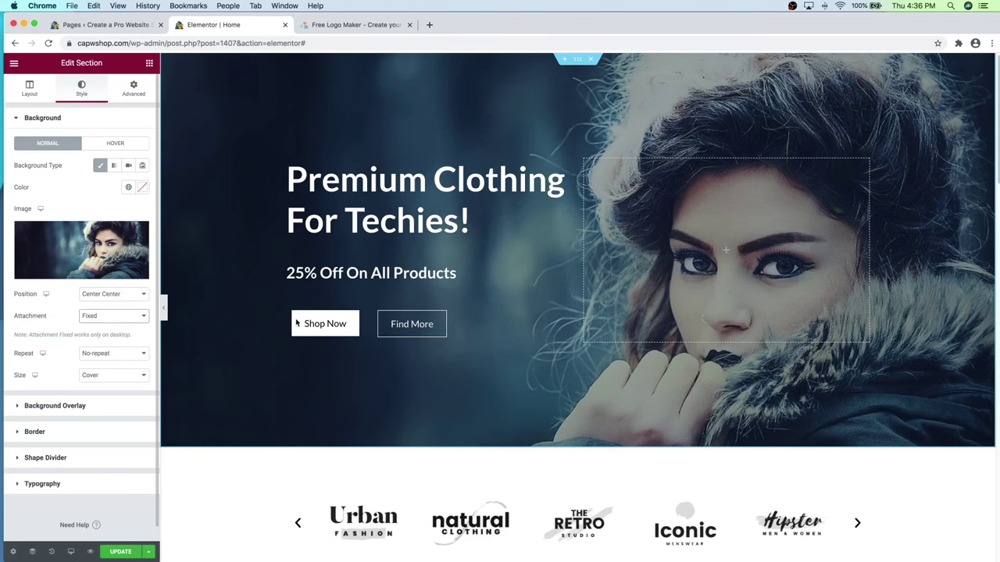
scroll(297, 325, "down", 3)
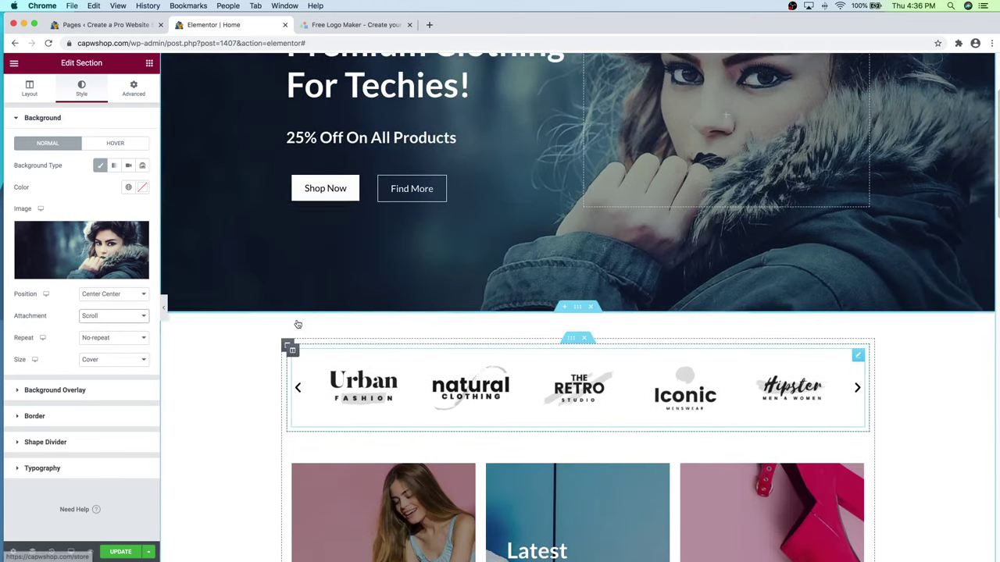
scroll(290, 336, "up", 3)
left_click(121, 316)
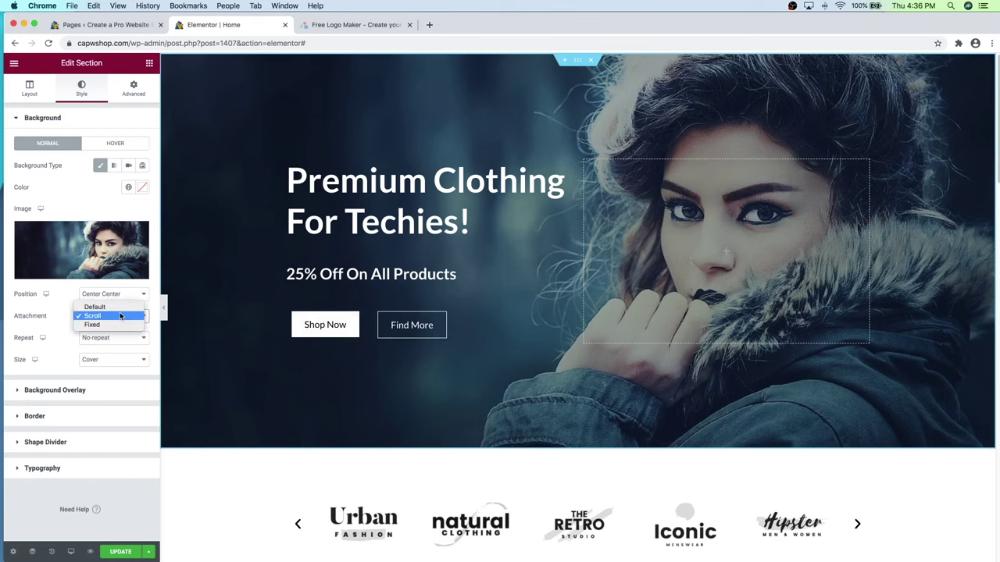
left_click(97, 324)
scroll(330, 294, "down", 1)
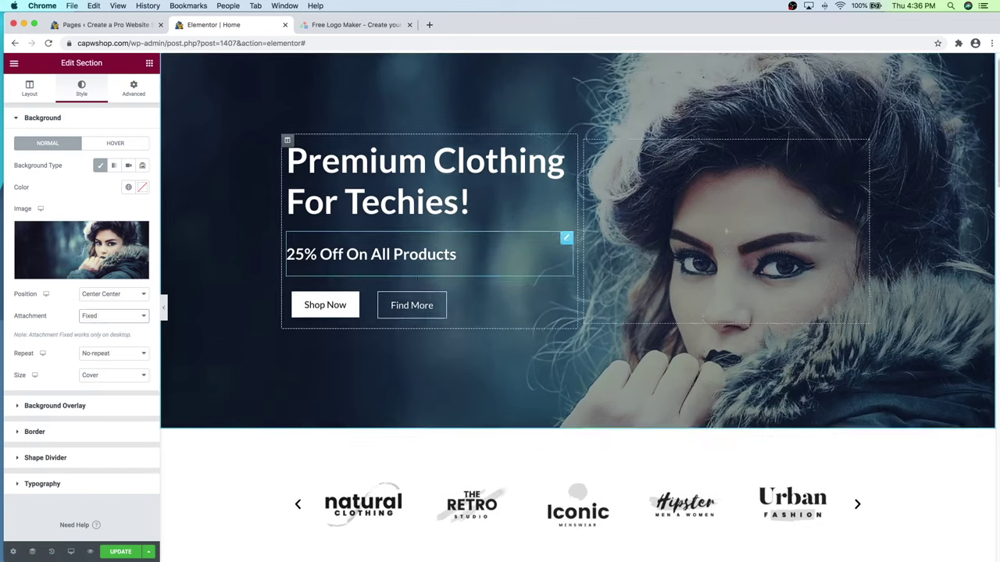
scroll(417, 283, "up", 1)
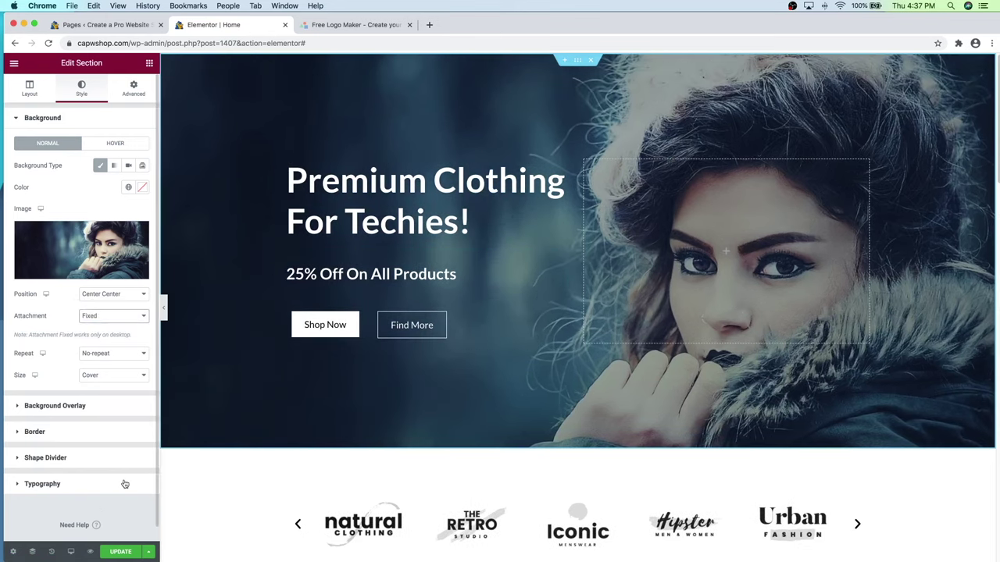
left_click(120, 553)
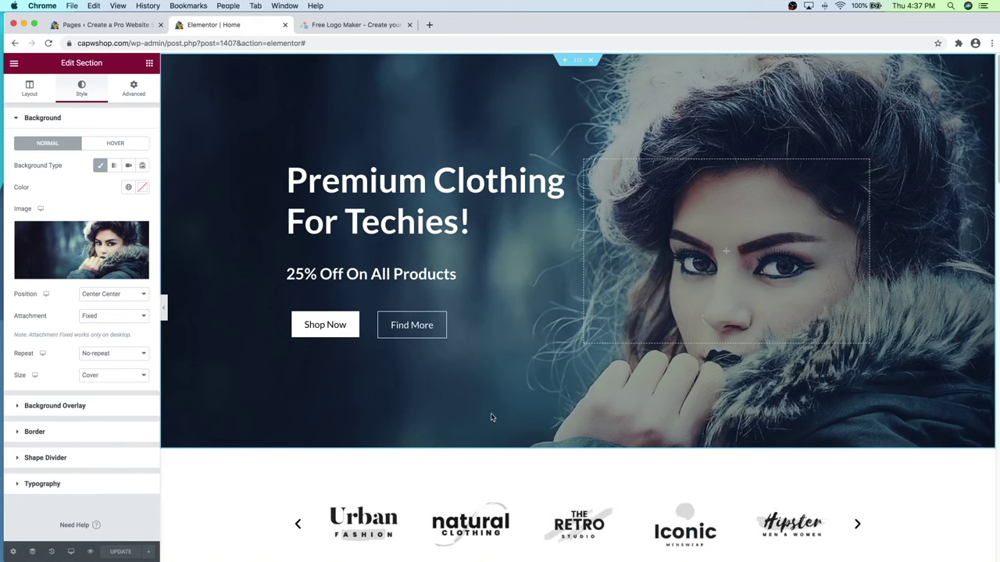
scroll(491, 417, "down", 5)
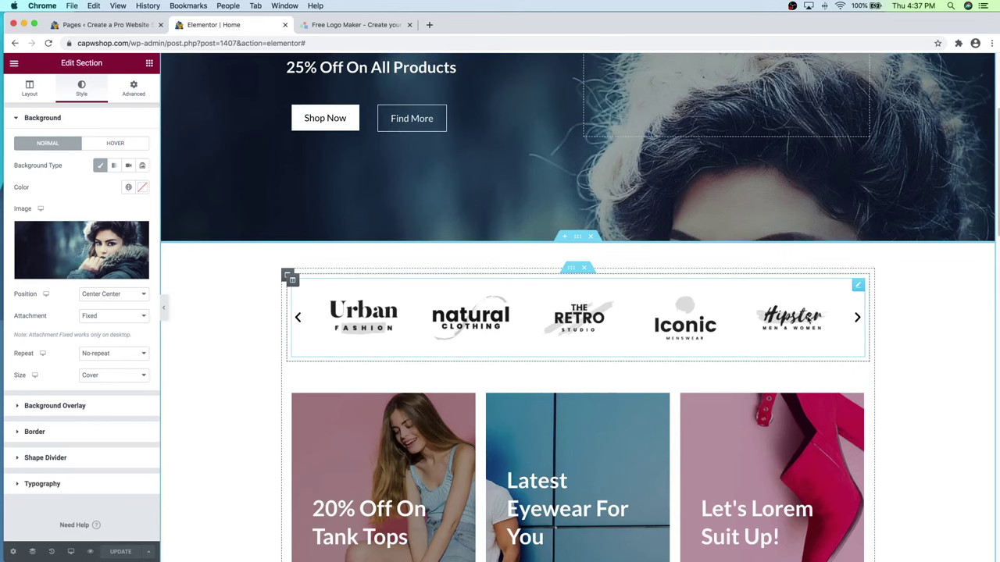
scroll(639, 316, "down", 4)
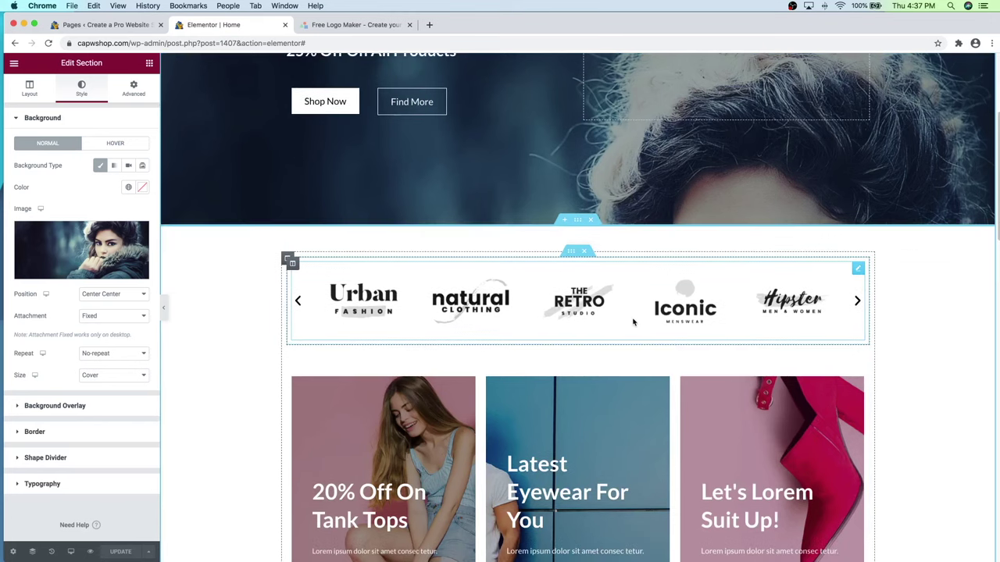
scroll(556, 374, "down", 4)
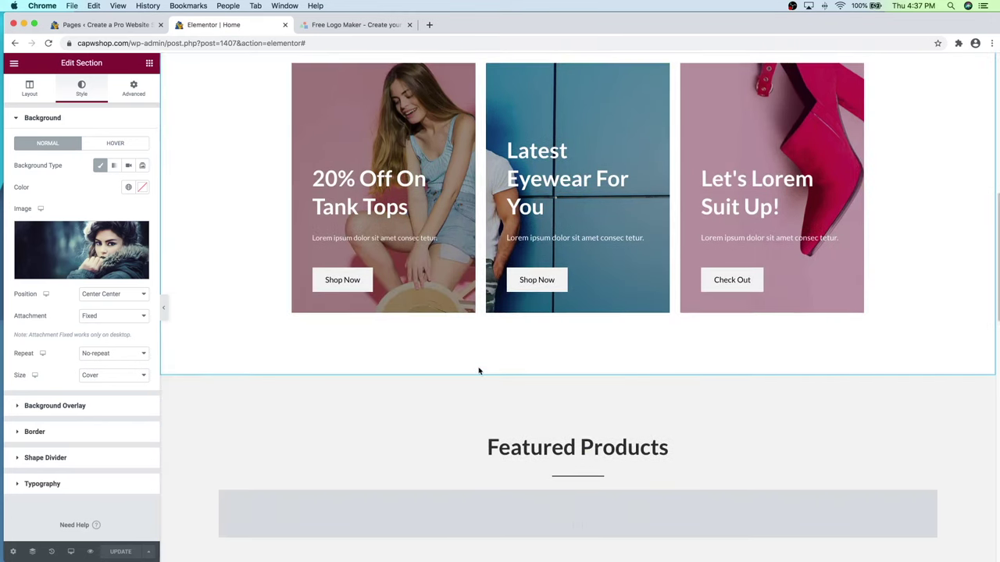
scroll(516, 357, "down", 4)
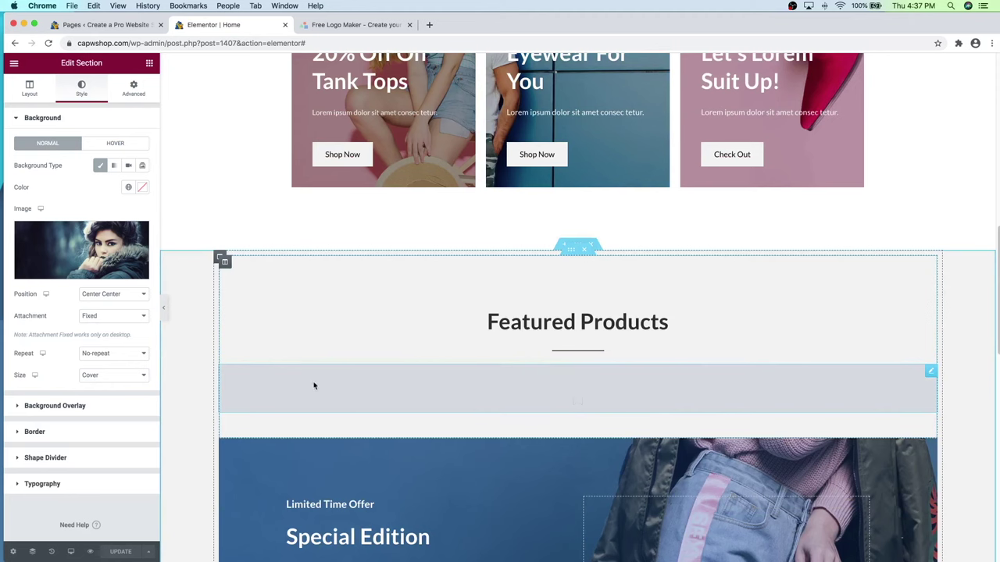
scroll(314, 385, "up", 10)
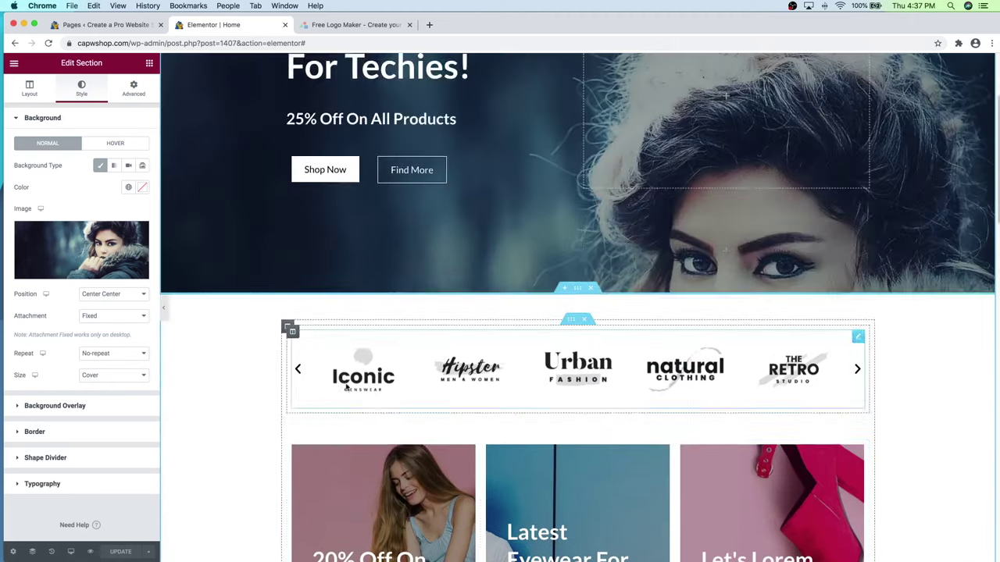
scroll(346, 388, "up", 3)
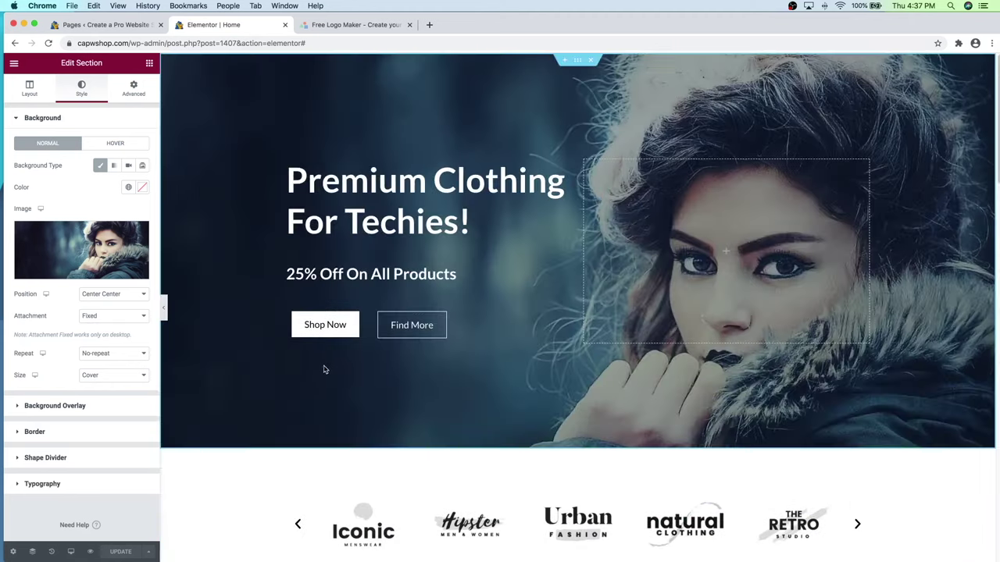
Exit Elementor to the Pages list, close the duplicate tab, and visit the live site
left_click(14, 64)
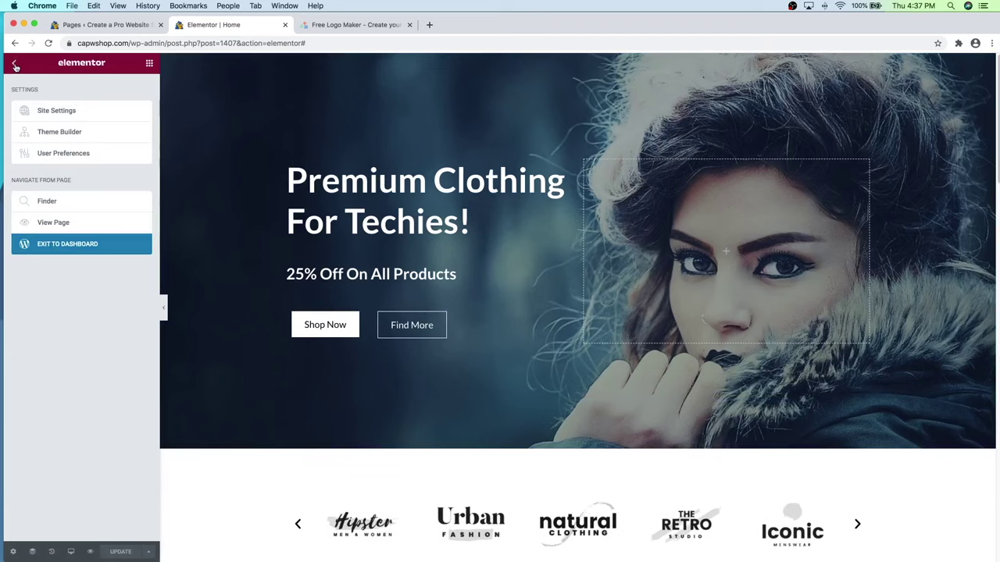
left_click(68, 250)
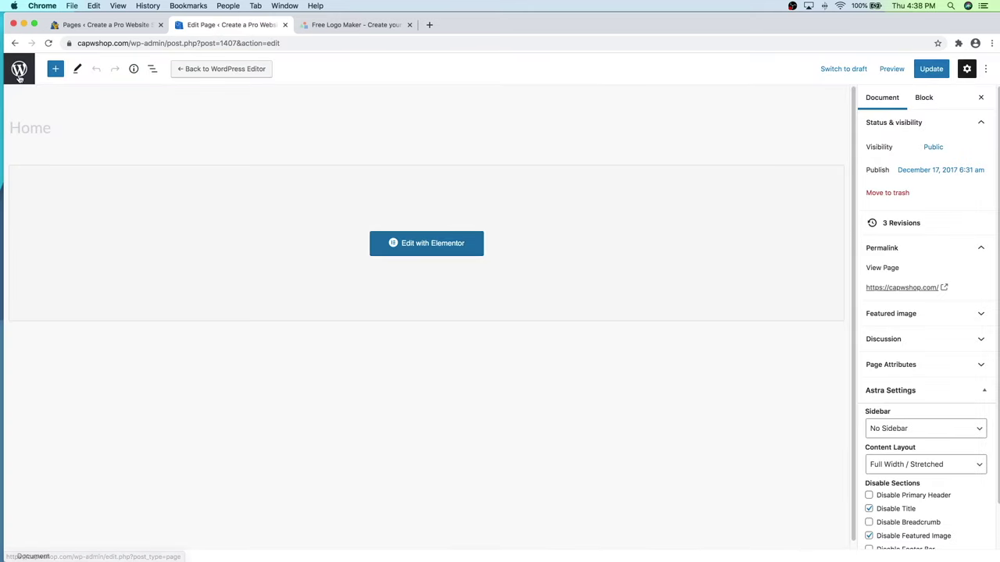
left_click(19, 72)
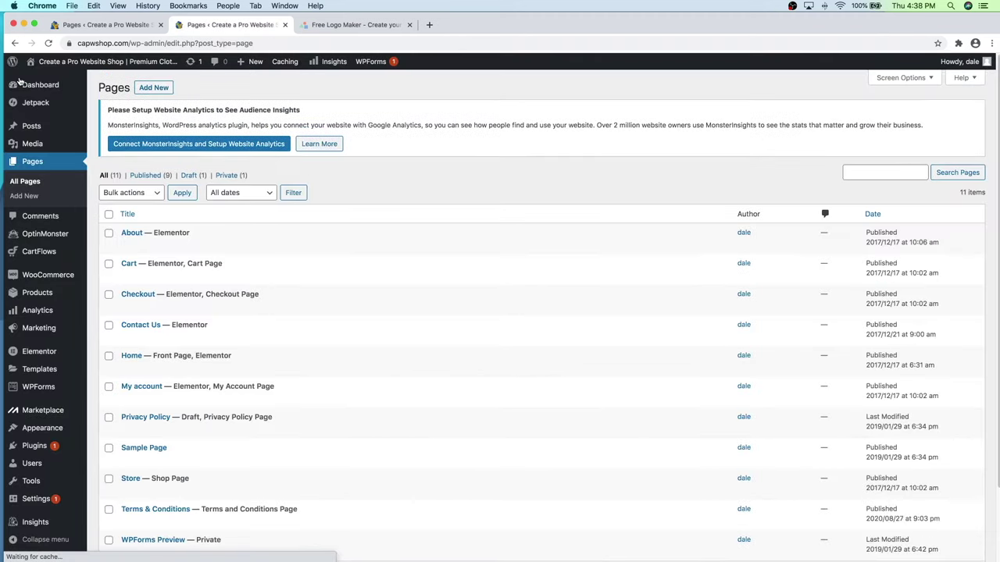
left_click(160, 25)
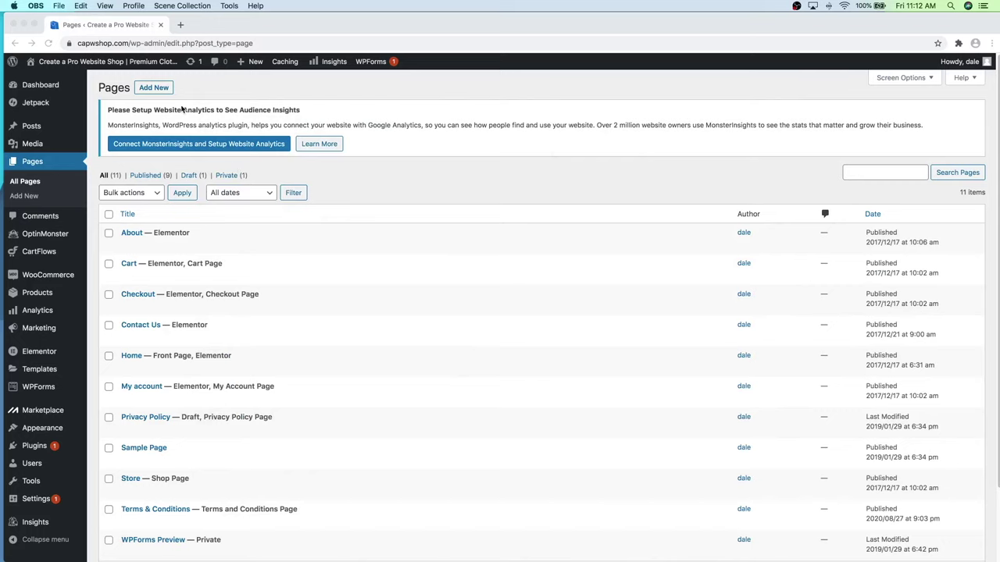
left_click(125, 67)
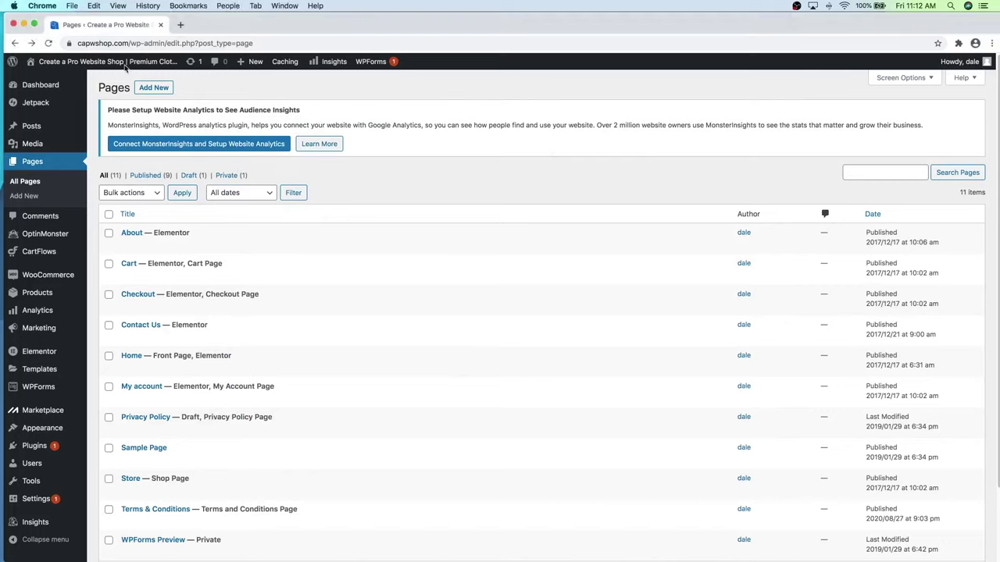
mouse_move(101, 65)
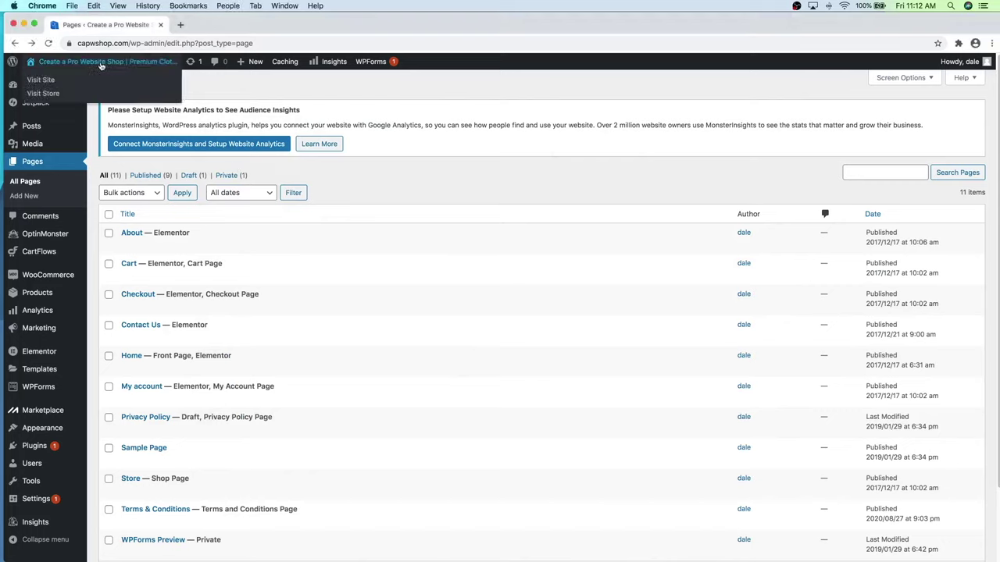
left_click(44, 81)
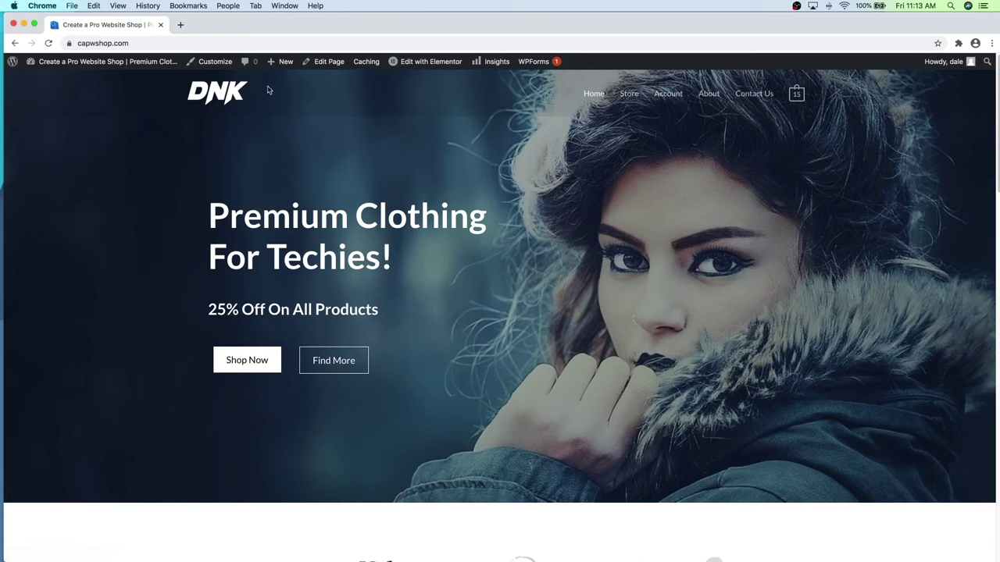
In Customizer > Transparent Header, replace the DNK logo with the MY SHOP Shop Logo image
left_click(207, 62)
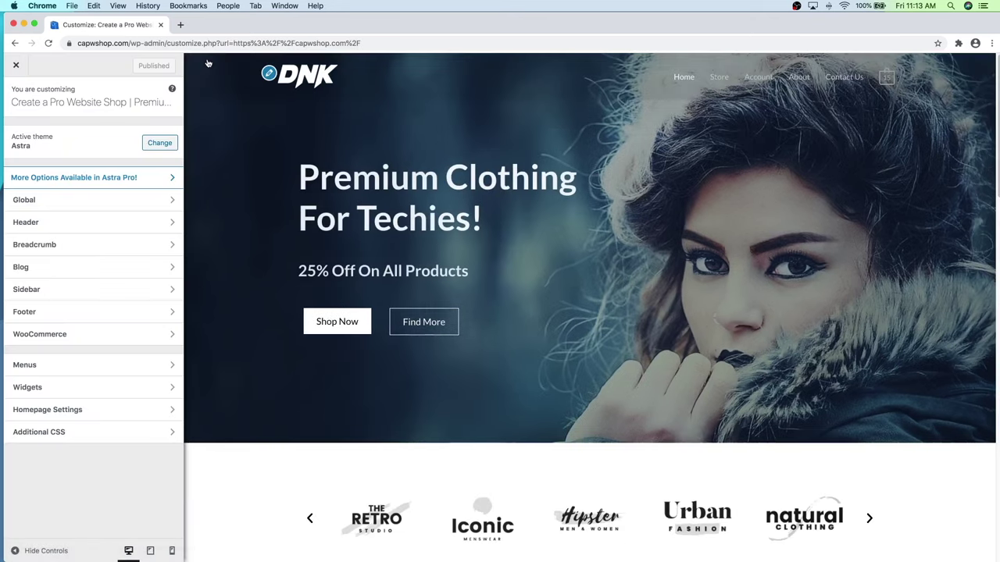
left_click(268, 75)
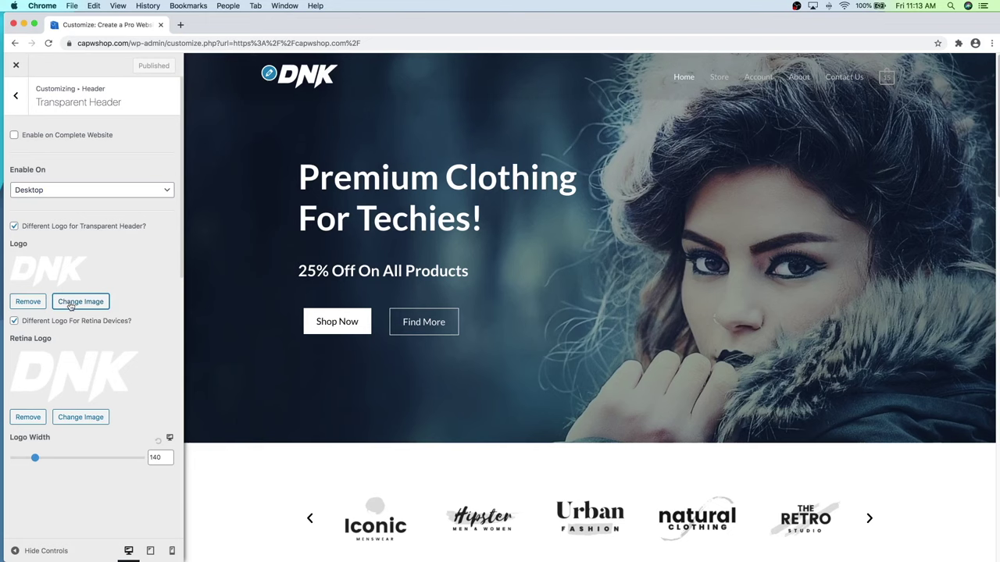
left_click(69, 306)
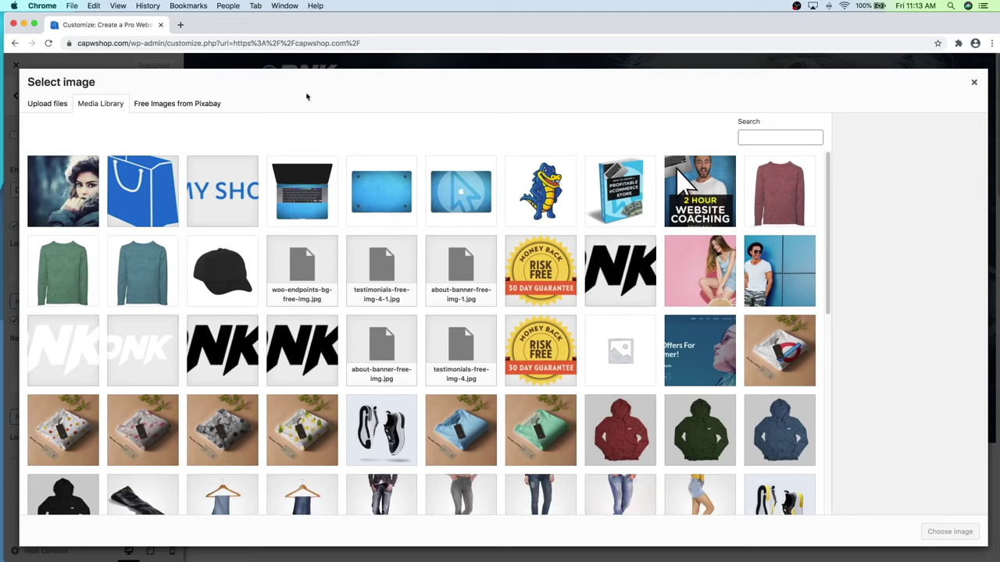
left_click(221, 188)
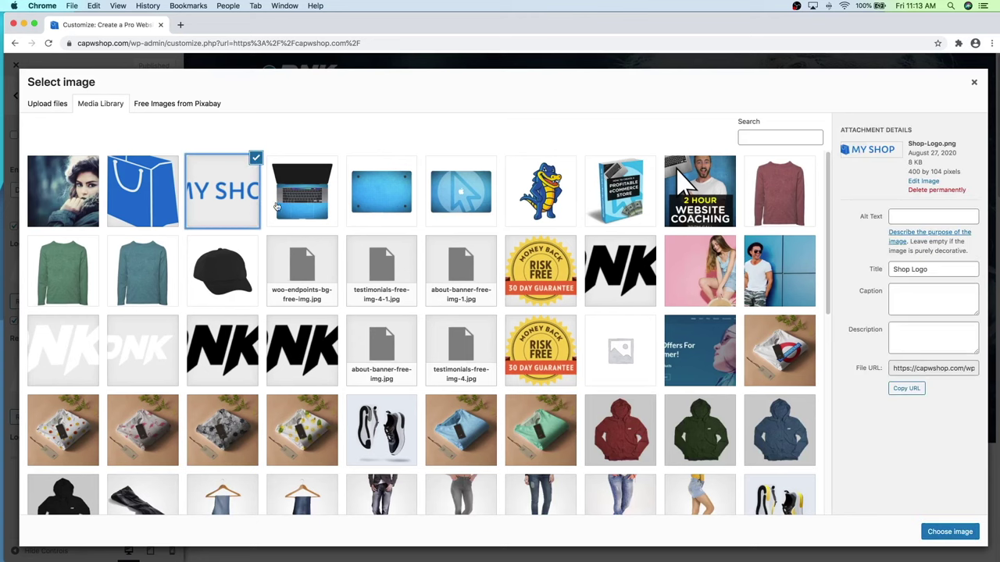
left_click(950, 532)
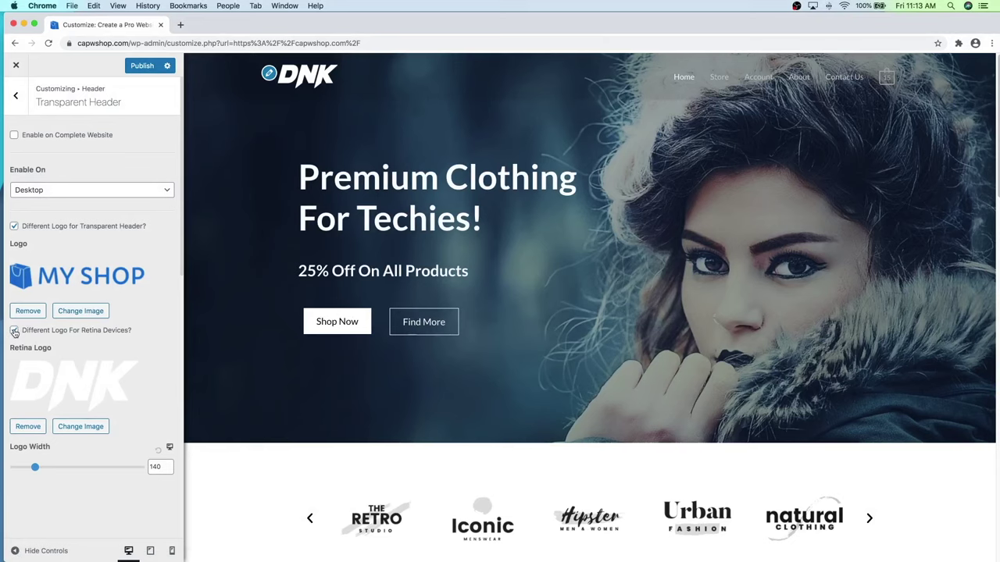
Turn off the separate retina logo and set Logo Width to 198
left_click(14, 331)
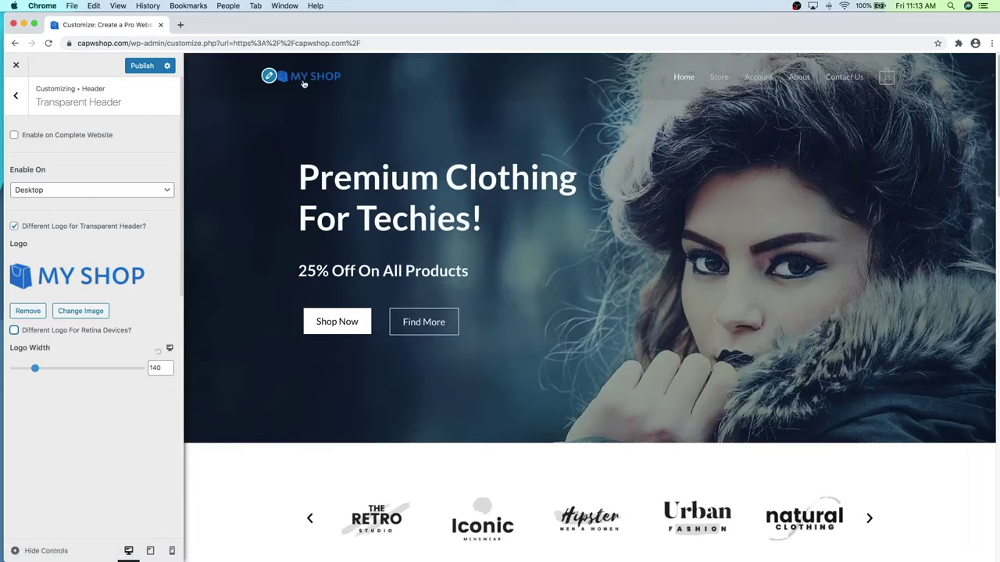
left_click_drag(42, 366, 45, 372)
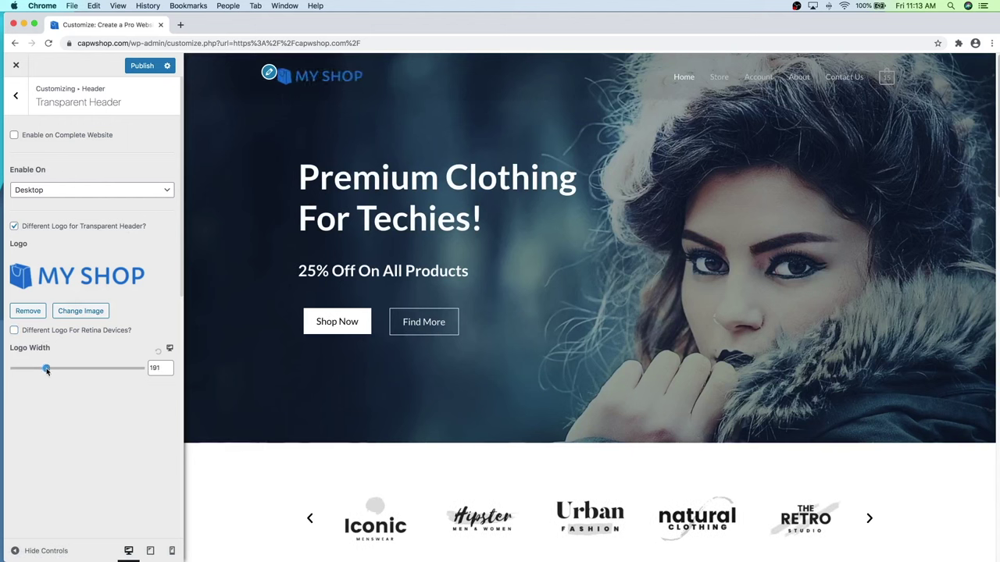
left_click_drag(46, 371, 48, 370)
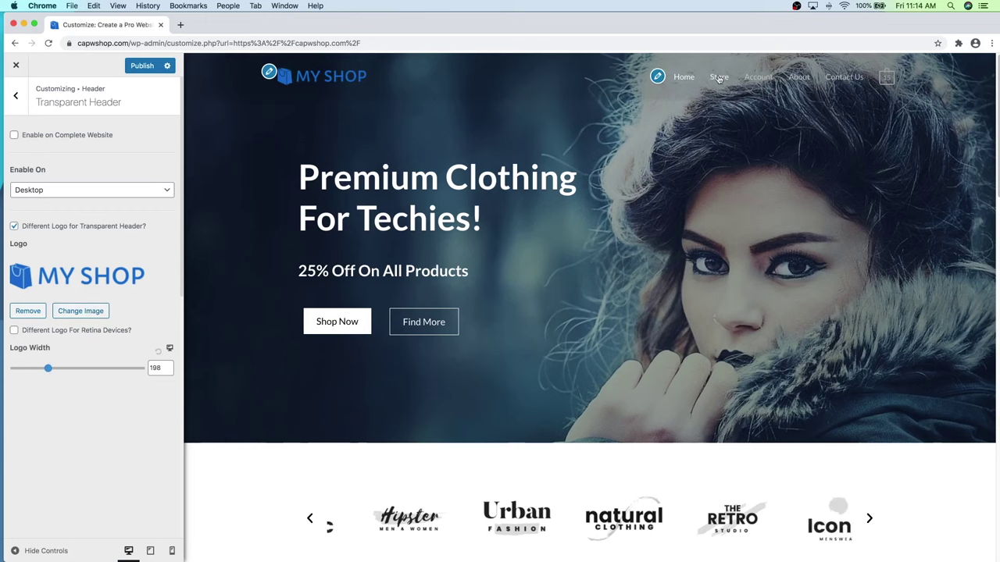
mouse_move(659, 80)
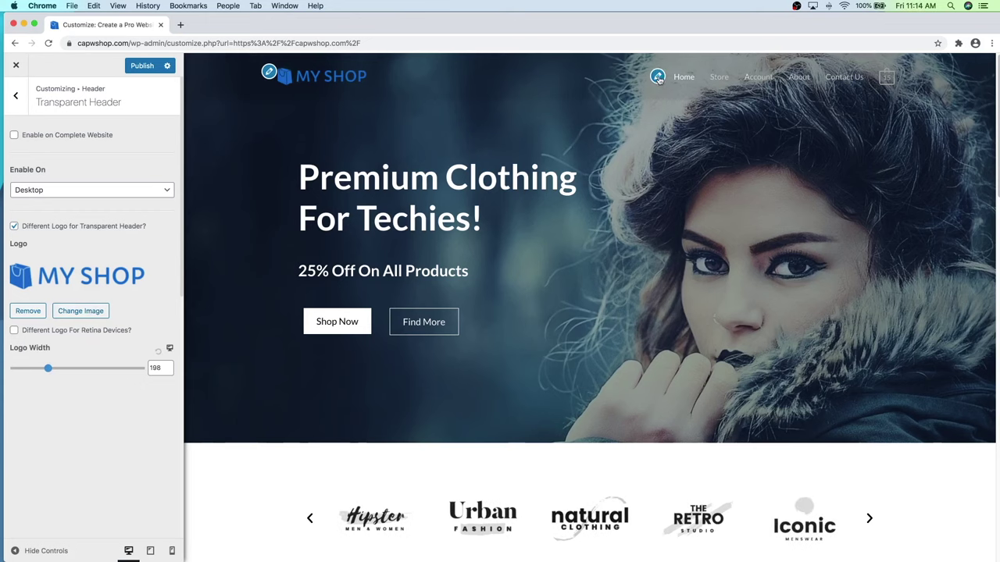
left_click(658, 77)
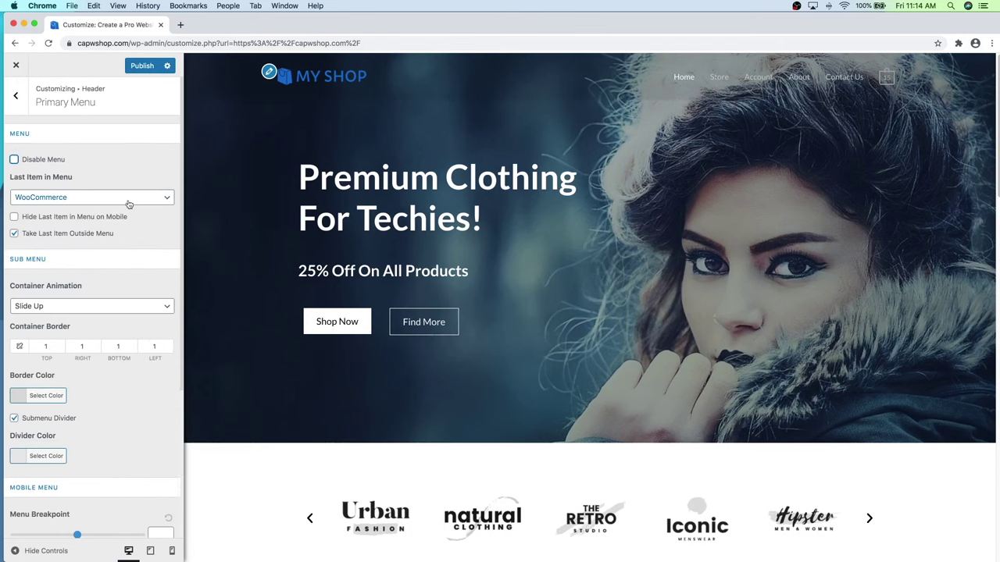
left_click(24, 104)
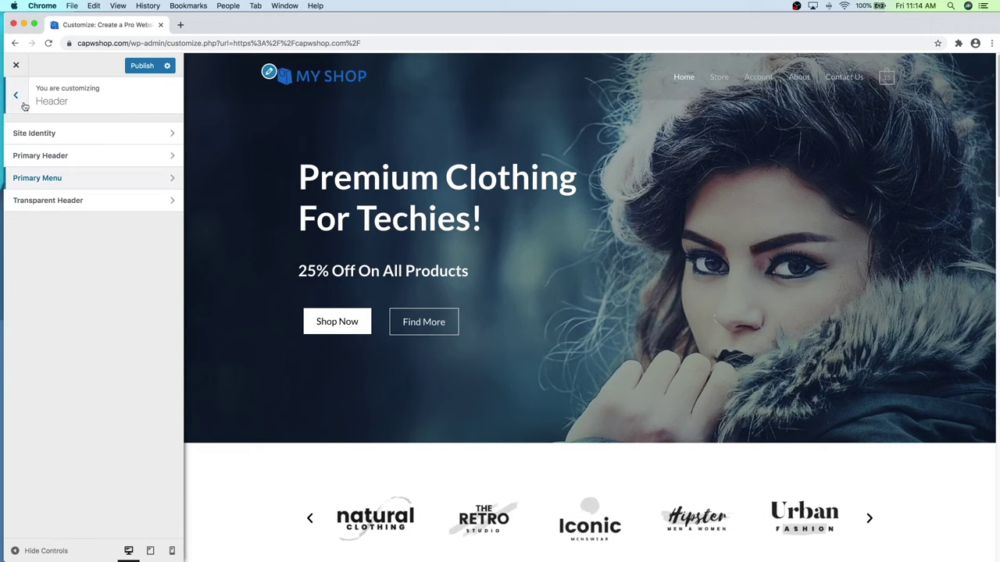
Go to Menus > Main Menu and show the Add Items panel listing pages
left_click(16, 96)
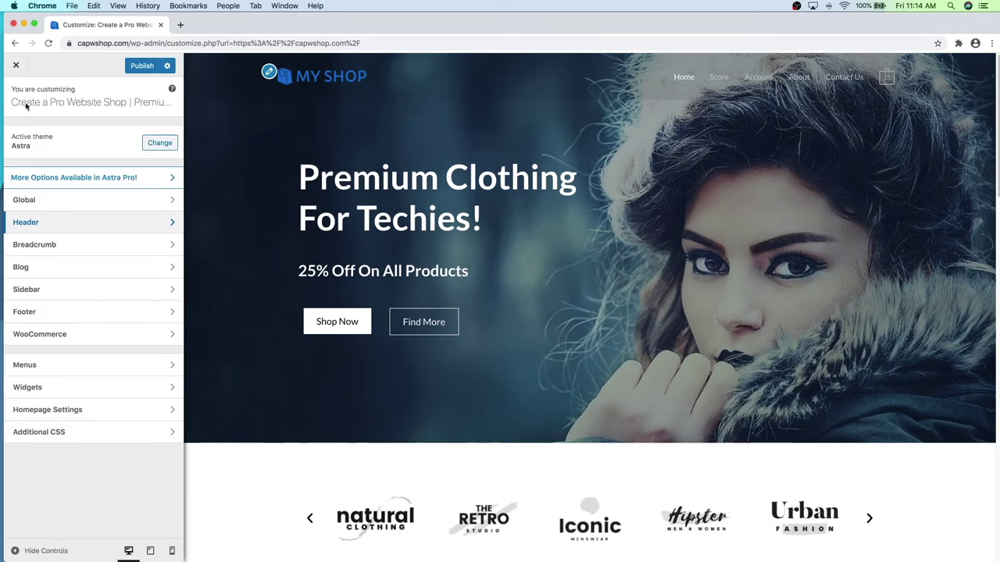
left_click(64, 367)
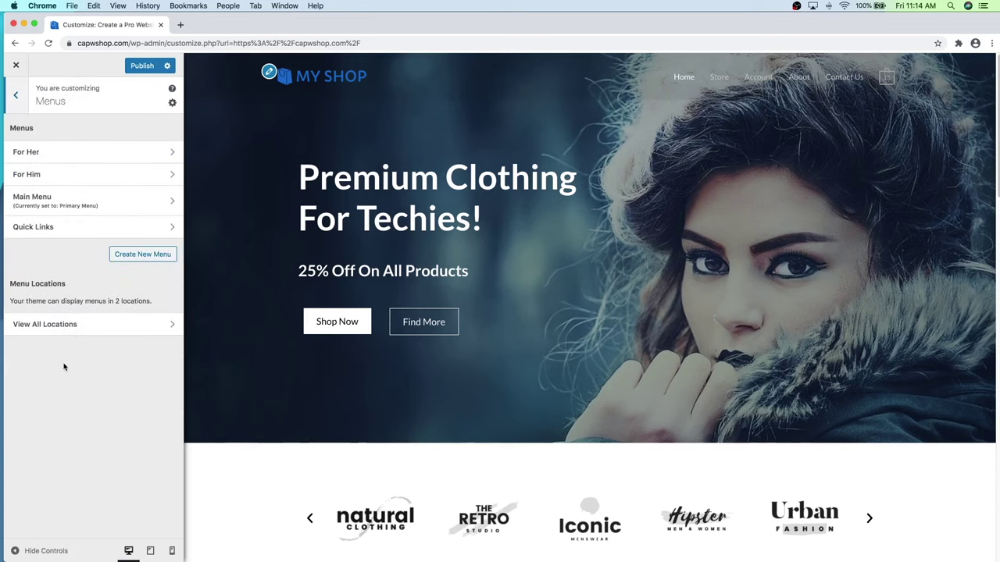
left_click(81, 202)
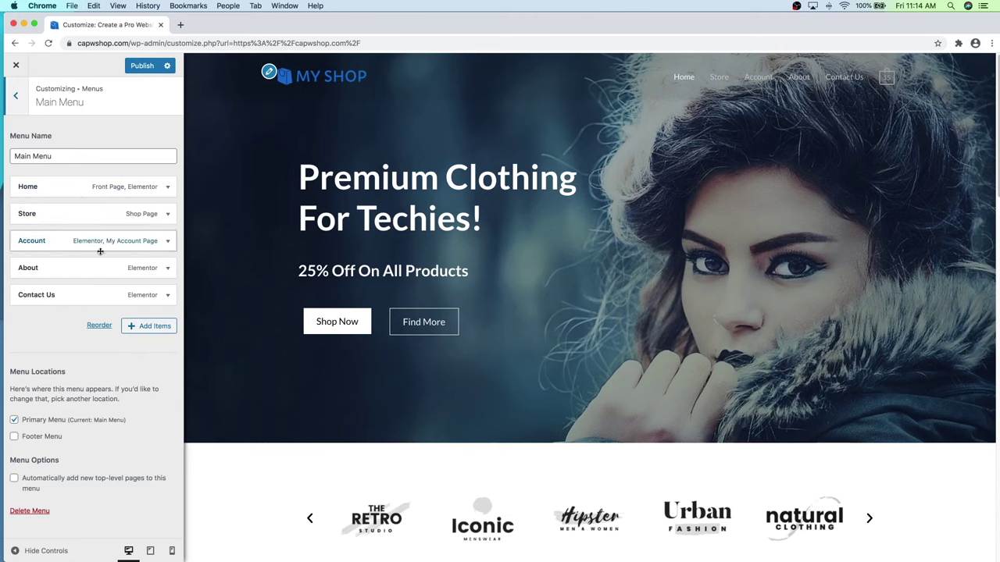
left_click(154, 326)
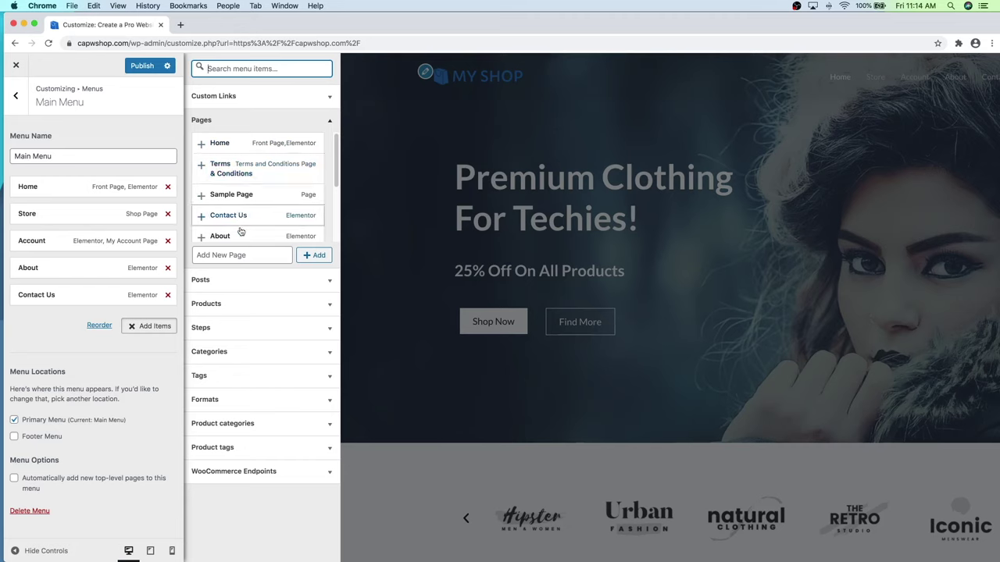
Add the Tees, Services and Hats product categories to the Main Menu
scroll(242, 181, "down", 1)
scroll(242, 188, "down", 2)
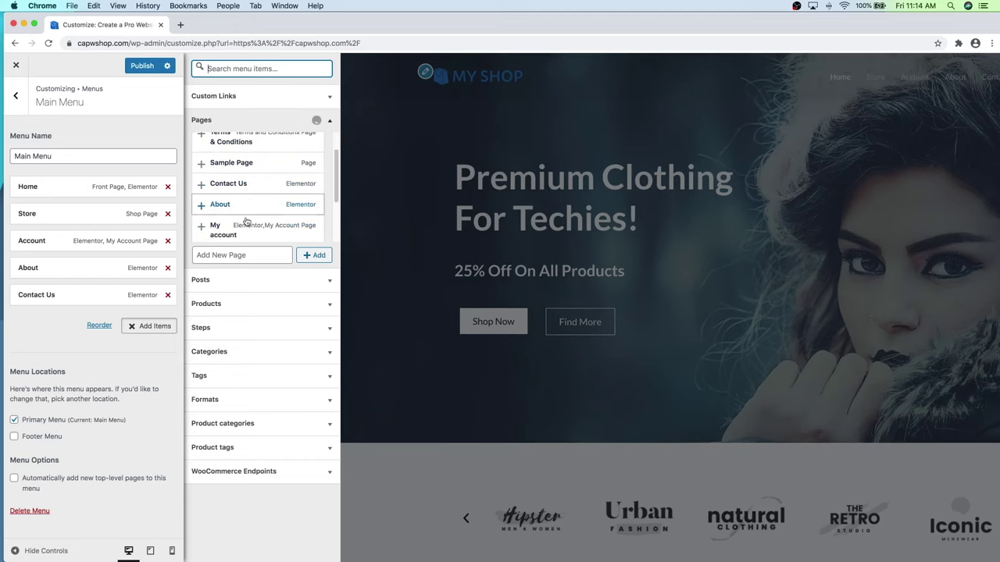
scroll(246, 219, "up", 2)
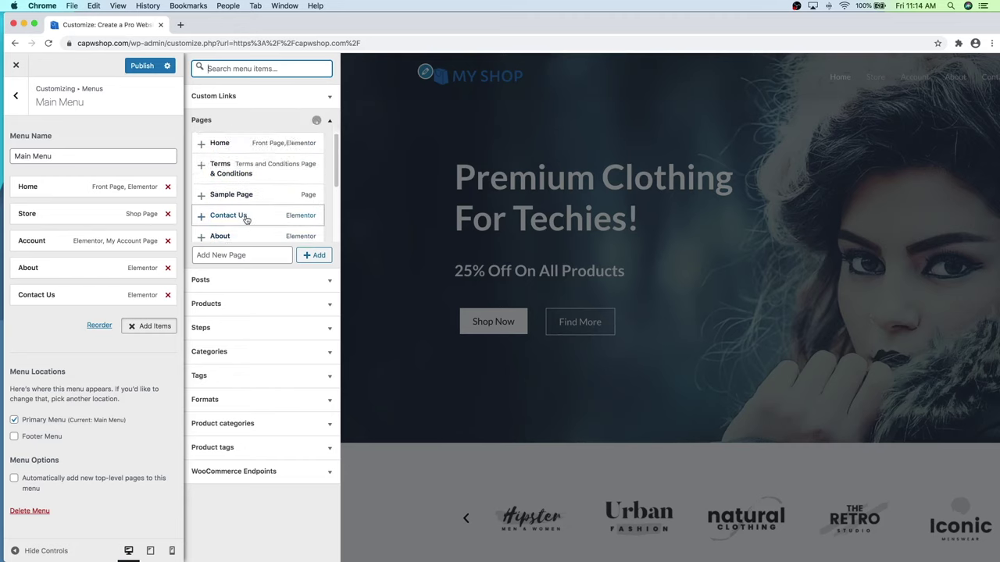
left_click(237, 120)
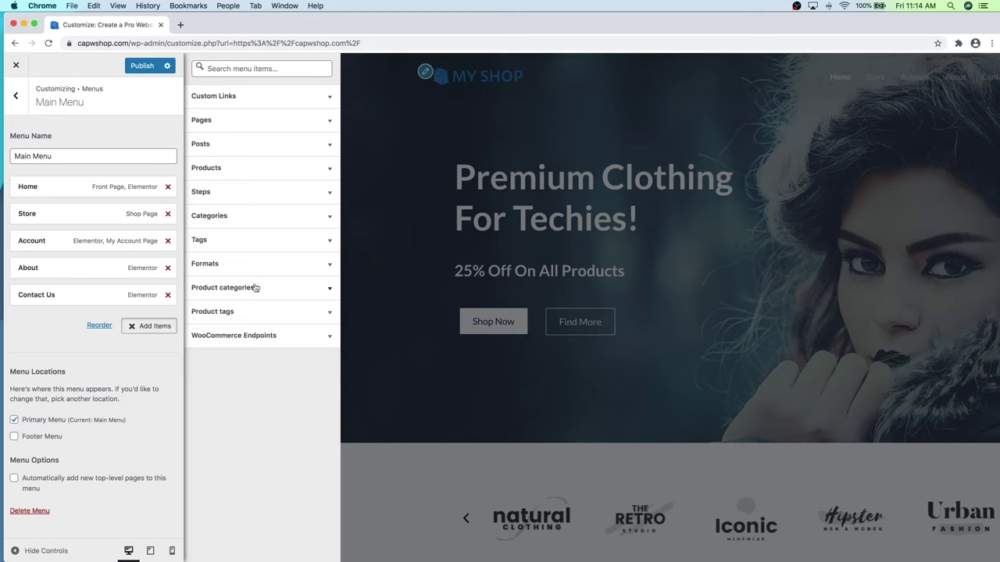
left_click(248, 287)
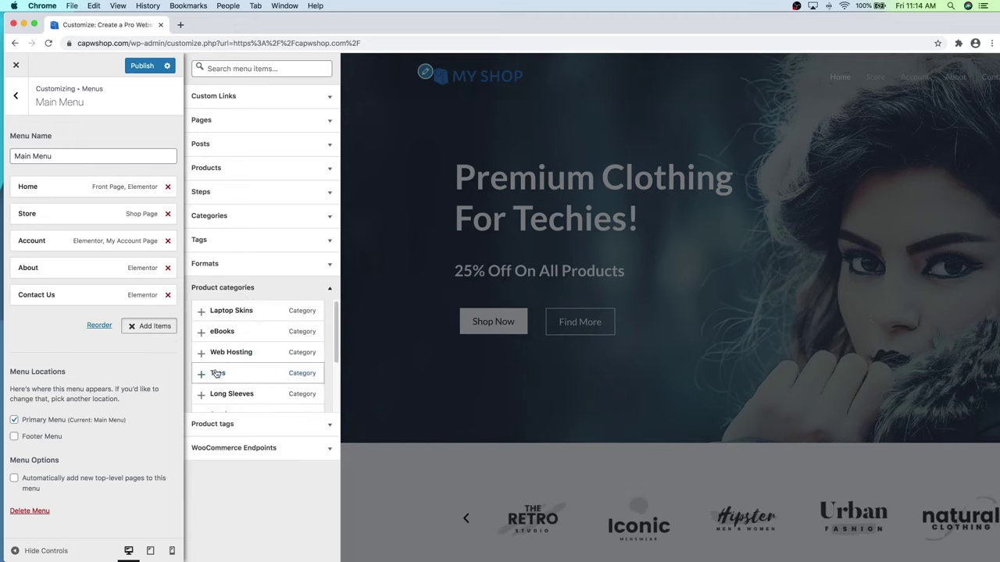
scroll(223, 374, "down", 2)
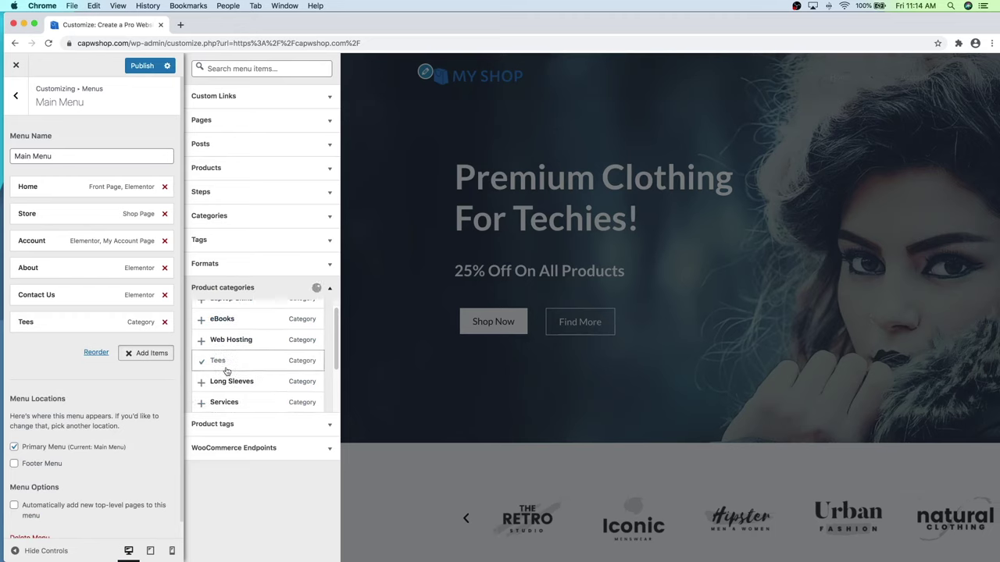
left_click(221, 372)
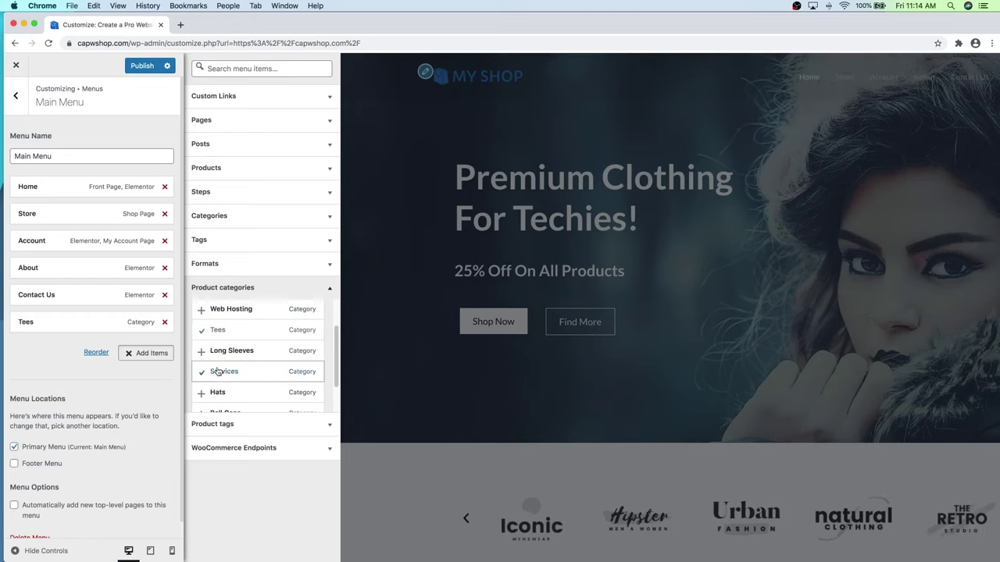
scroll(221, 372, "down", 1)
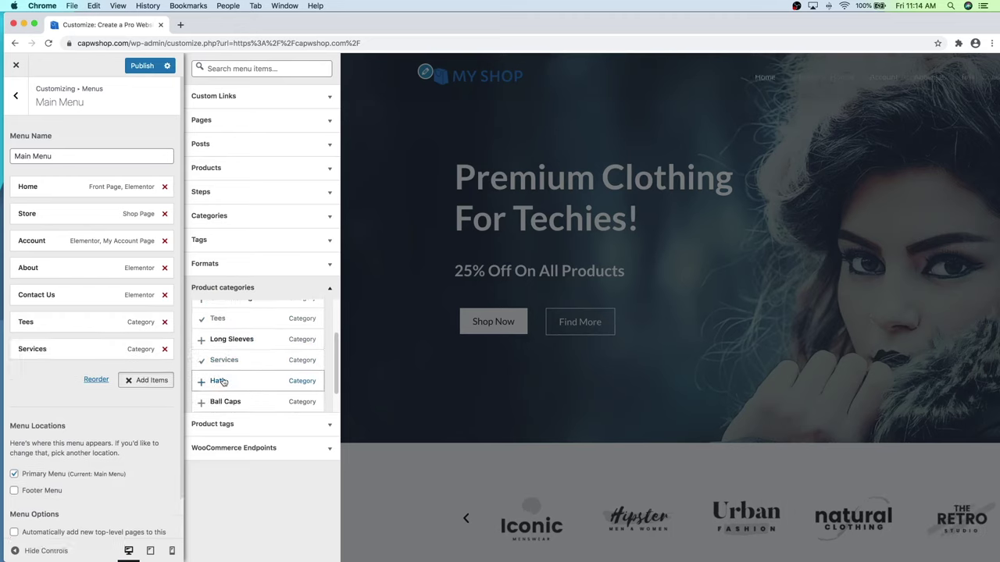
left_click(224, 381)
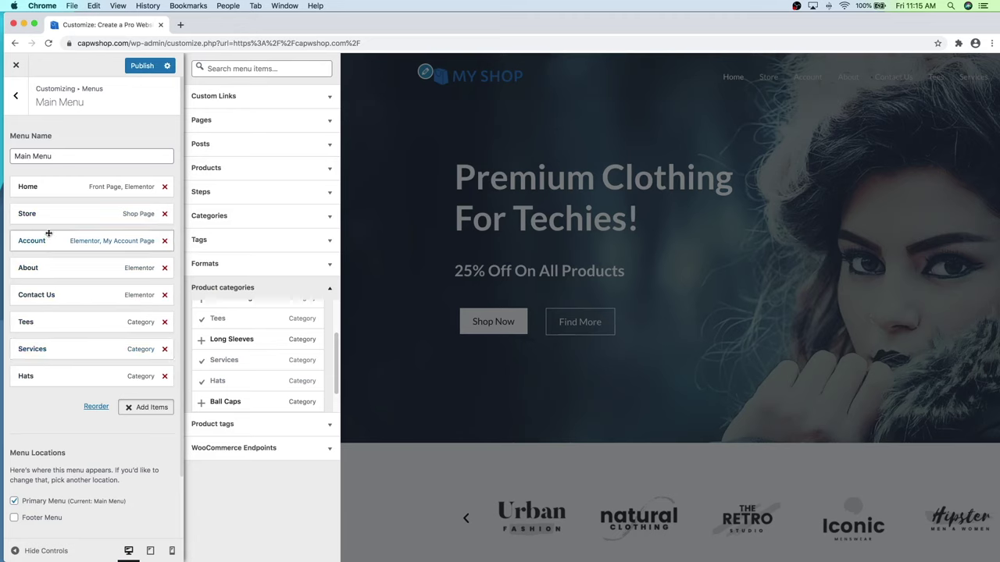
Drag Store above Home, add Long Sleeves, and close the Add Items panel
left_click_drag(47, 217, 45, 183)
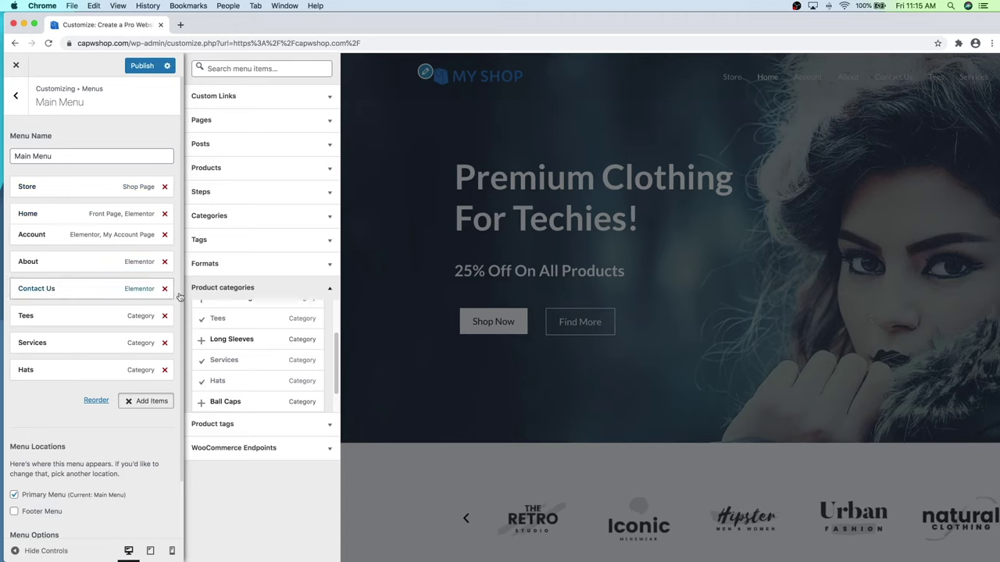
left_click(231, 341)
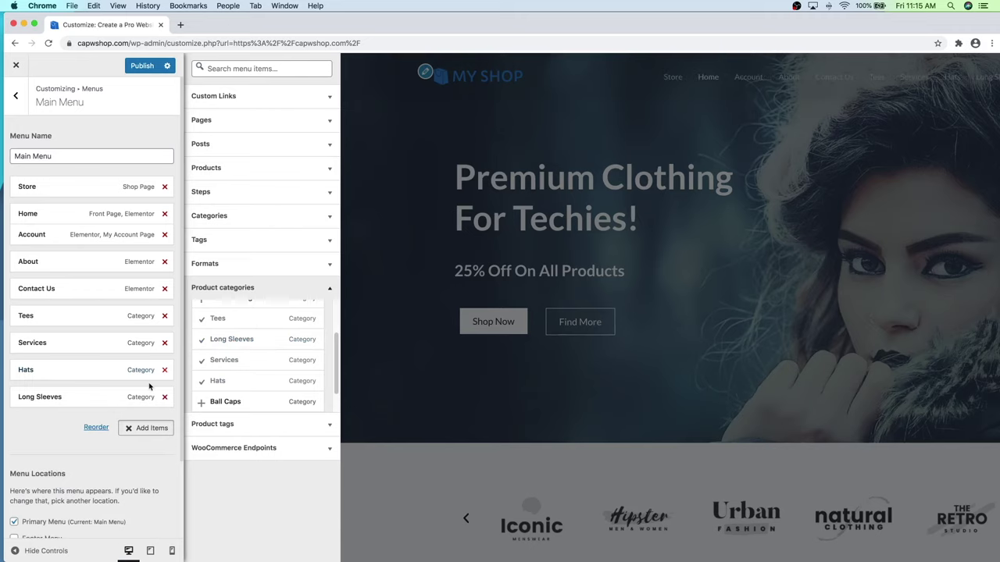
left_click(147, 429)
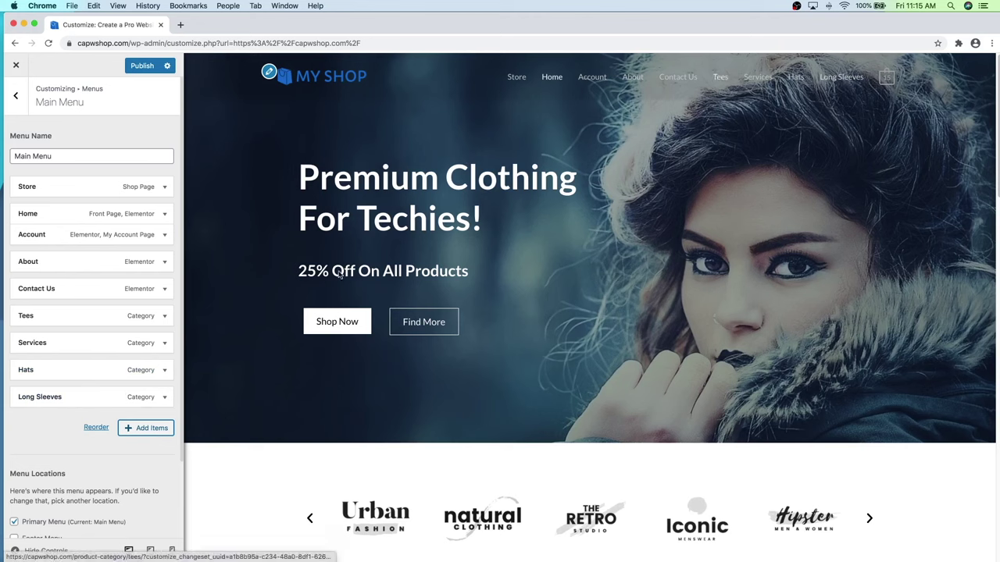
Nest Long Sleeves under Tees and move Account and Contact Us to the menu's end
left_click_drag(59, 399, 73, 338)
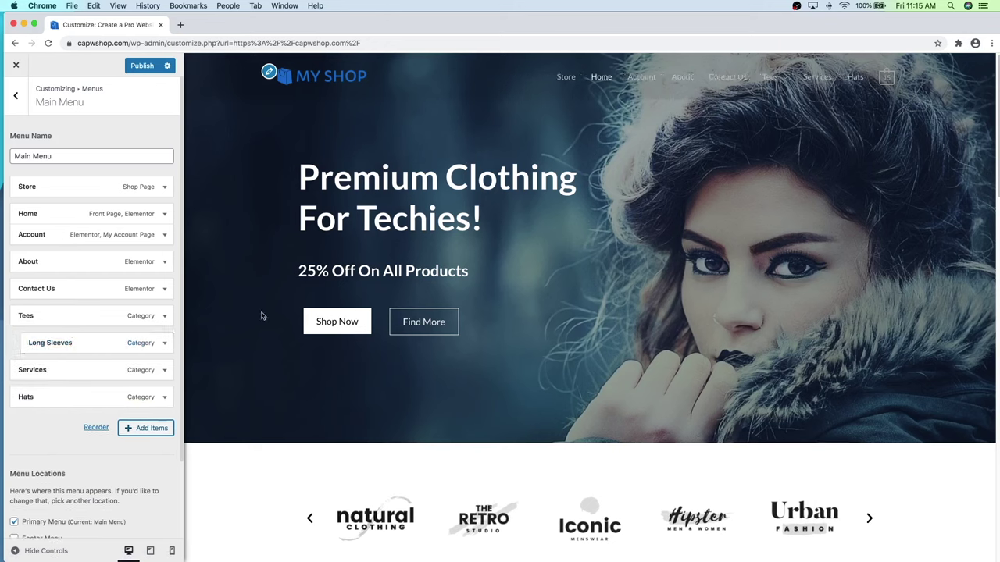
mouse_move(783, 77)
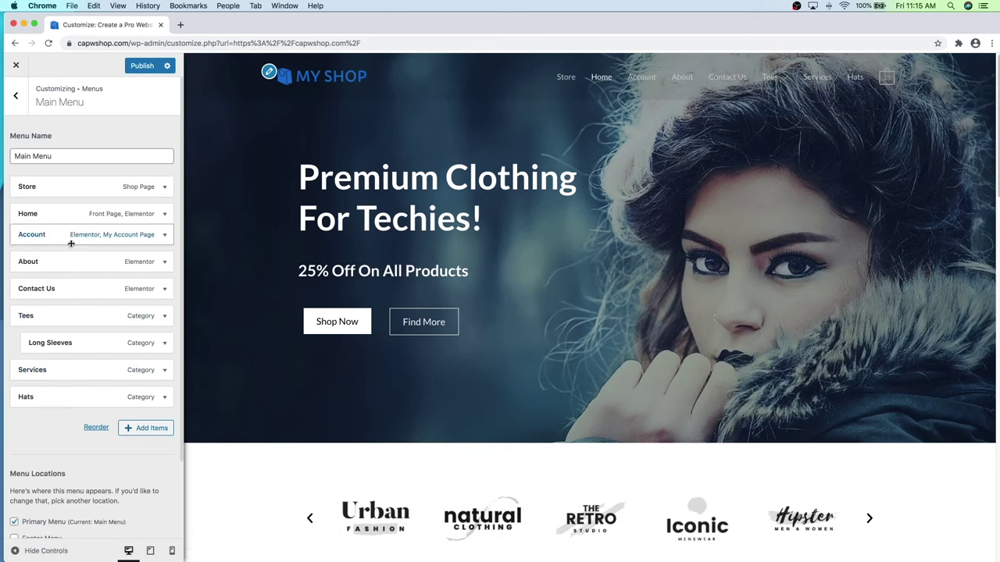
left_click_drag(71, 237, 69, 391)
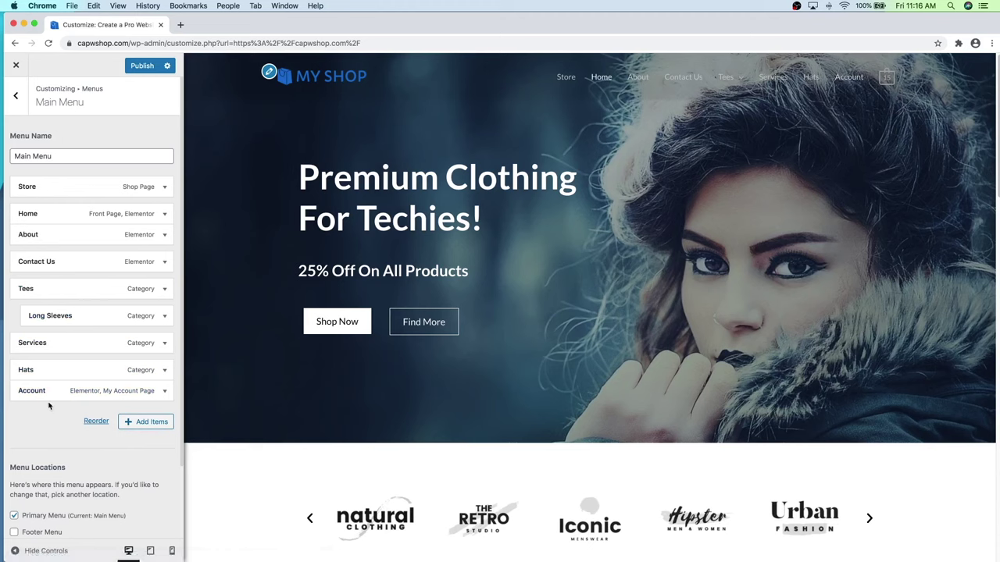
left_click_drag(59, 262, 59, 362)
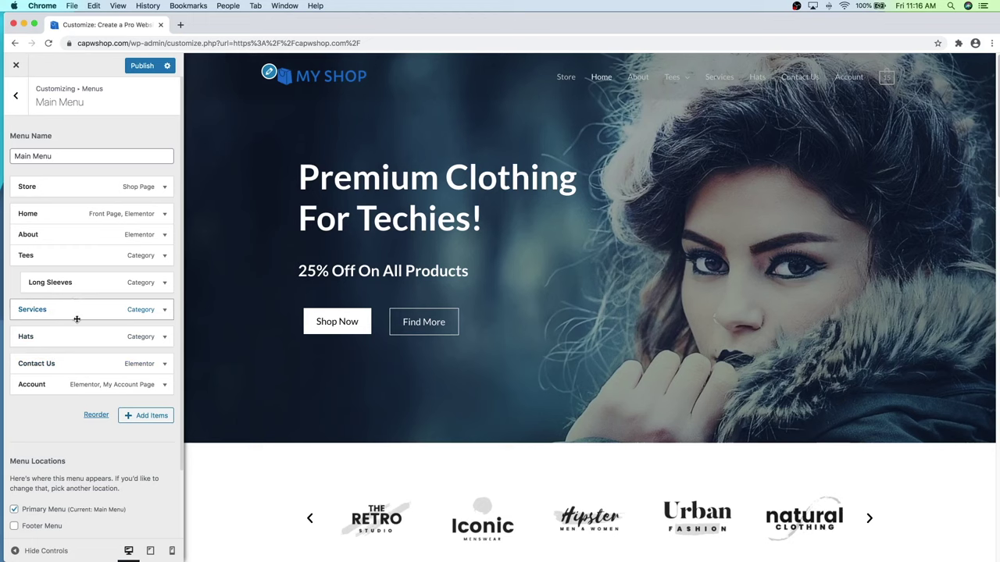
Remove the About item from the Main Menu and publish the changes
left_click(163, 236)
left_click(164, 235)
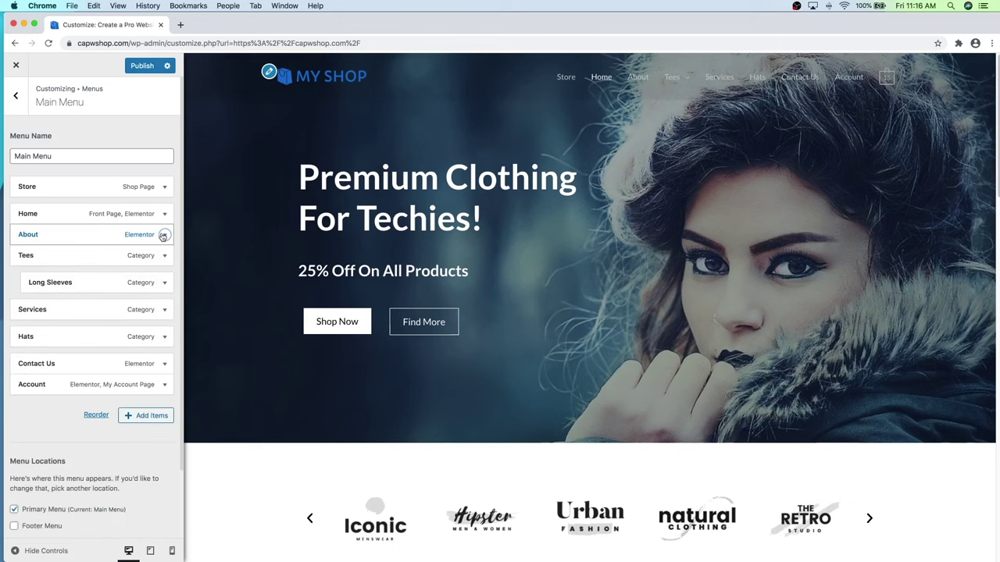
left_click(163, 235)
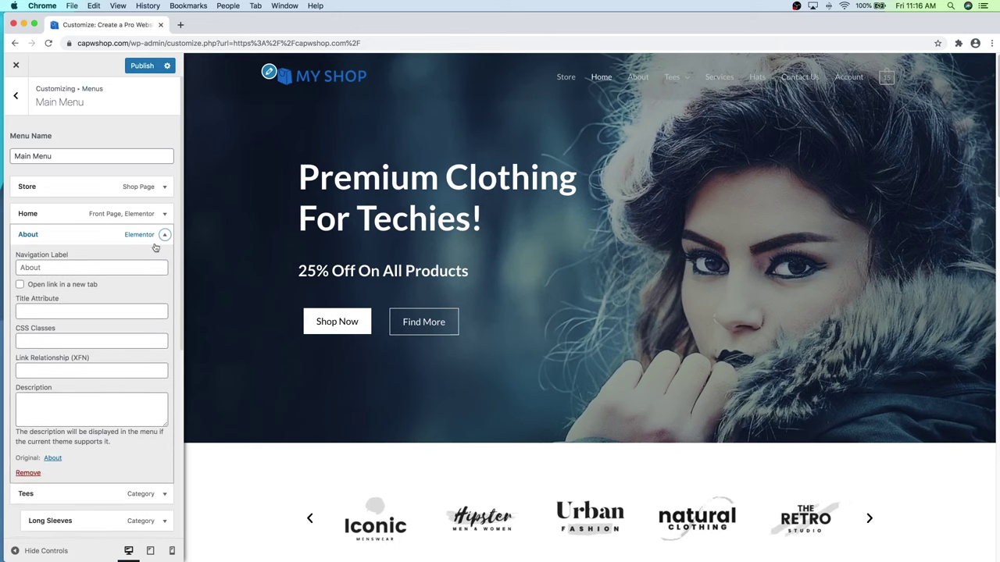
left_click(28, 473)
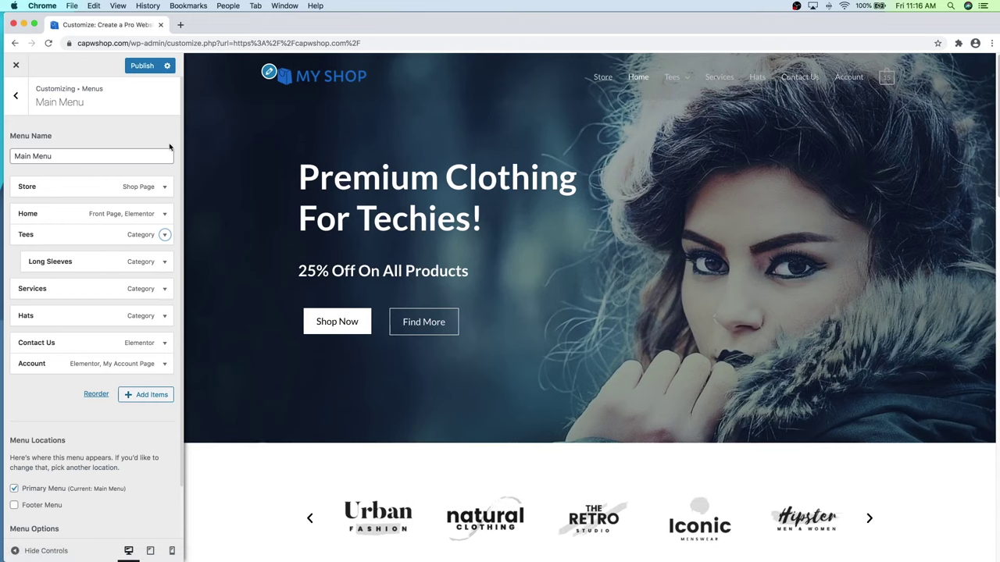
left_click(143, 66)
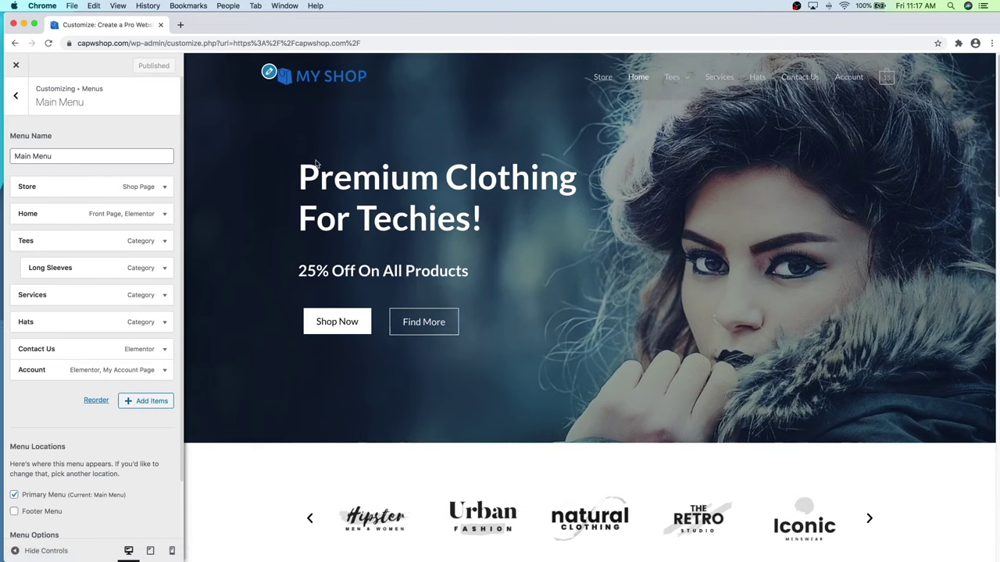
Check the footer in the preview, close the Customizer, and open the Footer template in Elementor
scroll(626, 344, "down", 20)
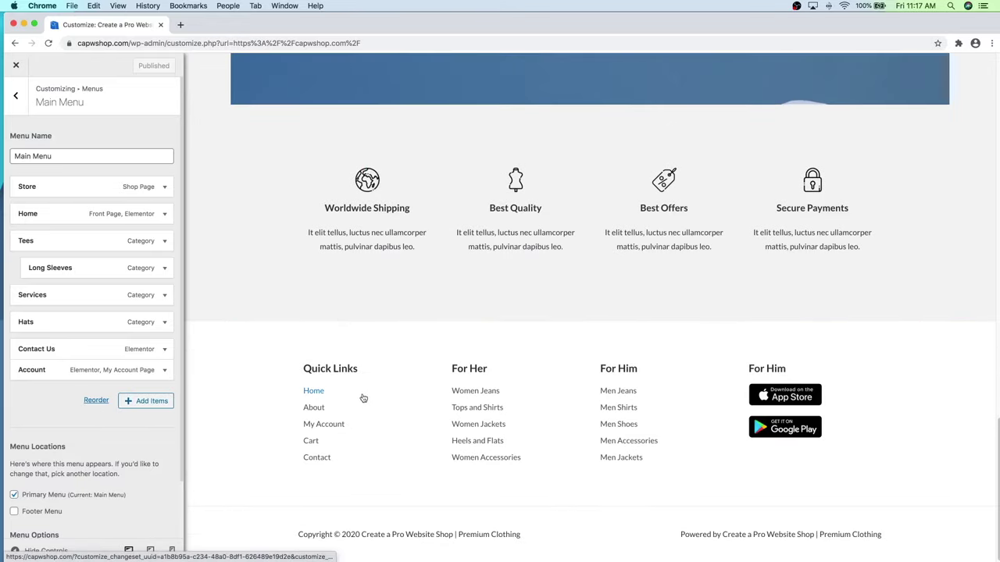
scroll(343, 405, "up", 20)
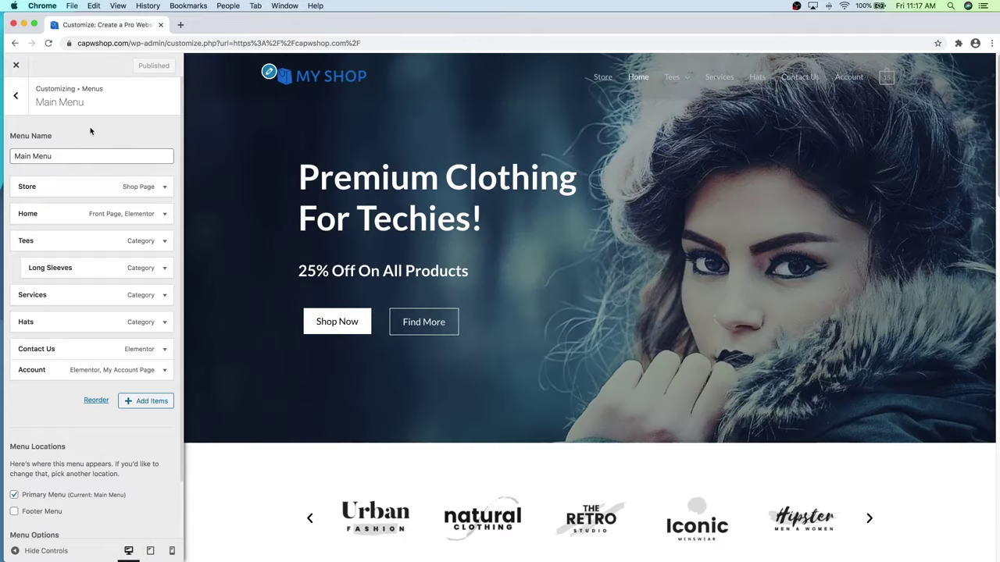
left_click(17, 67)
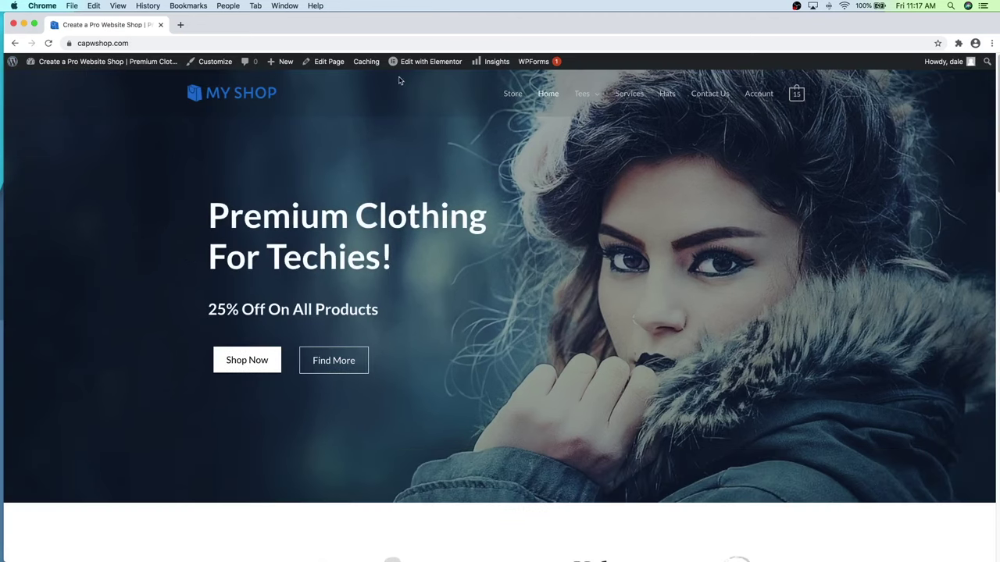
mouse_move(408, 61)
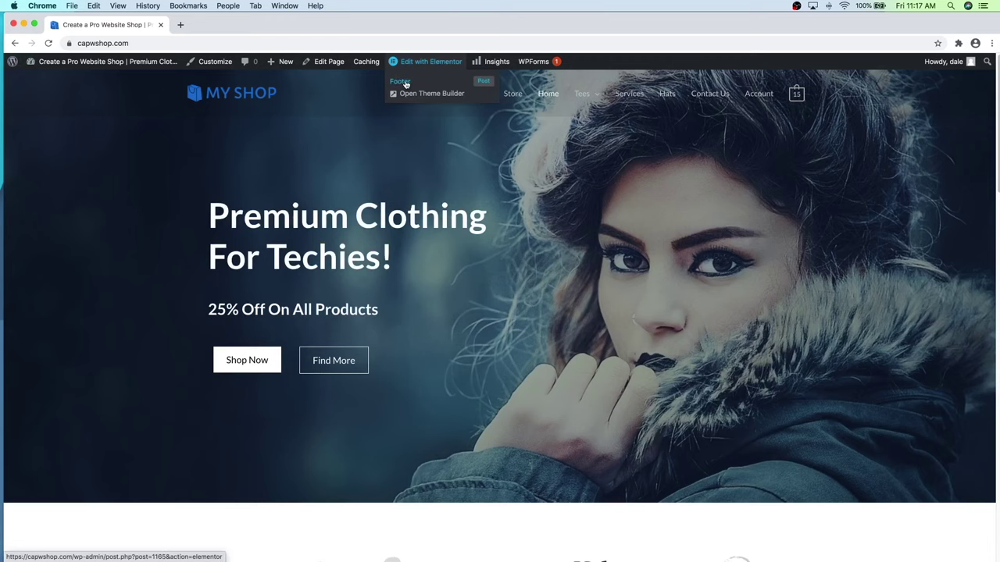
left_click(405, 83)
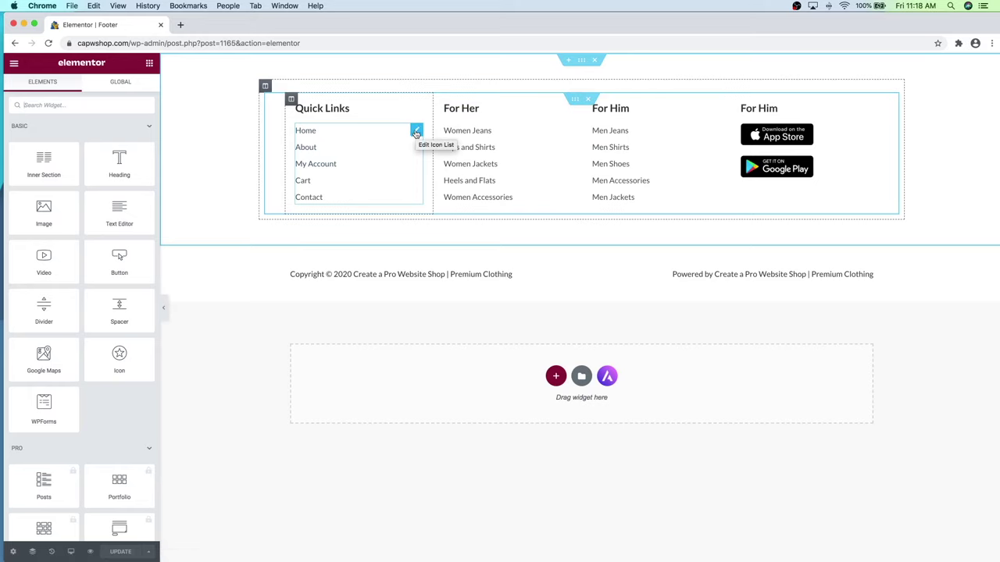
Delete the Home and About items from the footer's Quick Links list
left_click(416, 131)
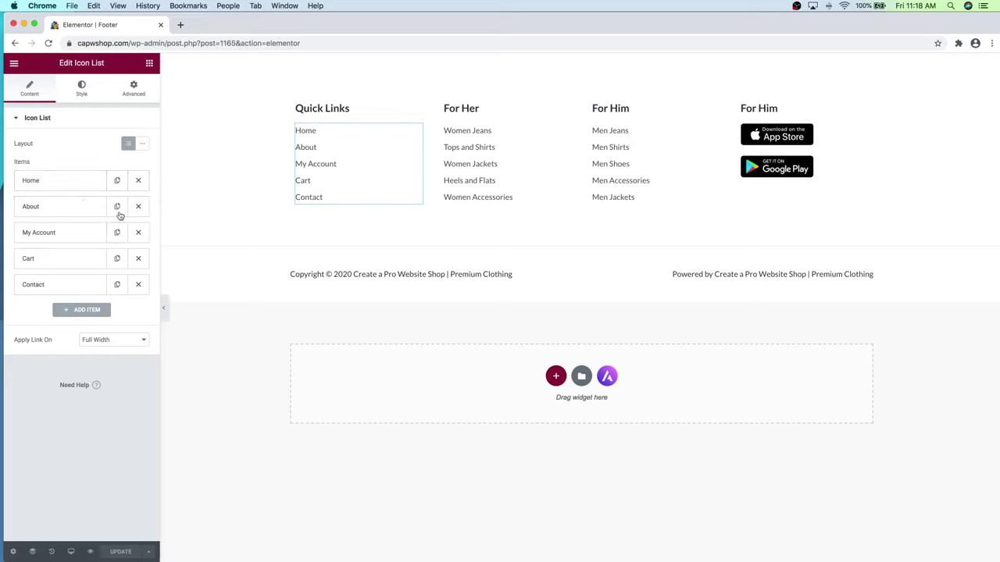
left_click(138, 181)
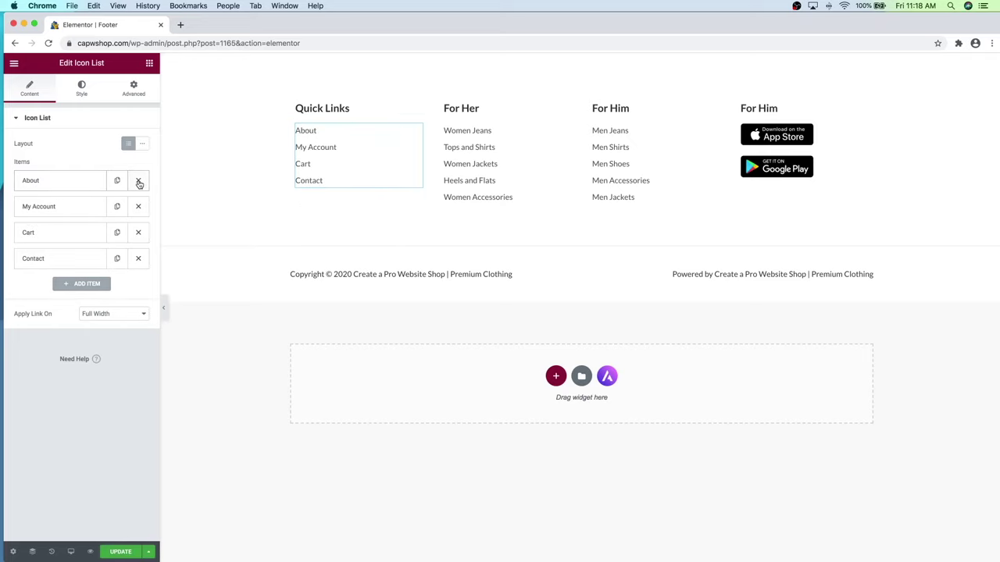
left_click(138, 181)
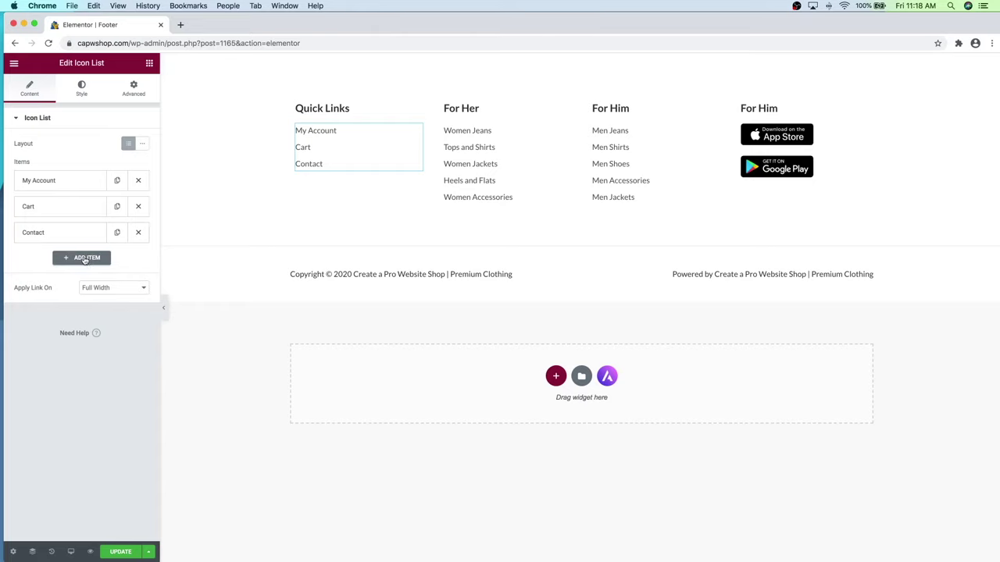
Add a new Quick Links item with the text 'Privacy Policy'
left_click(84, 257)
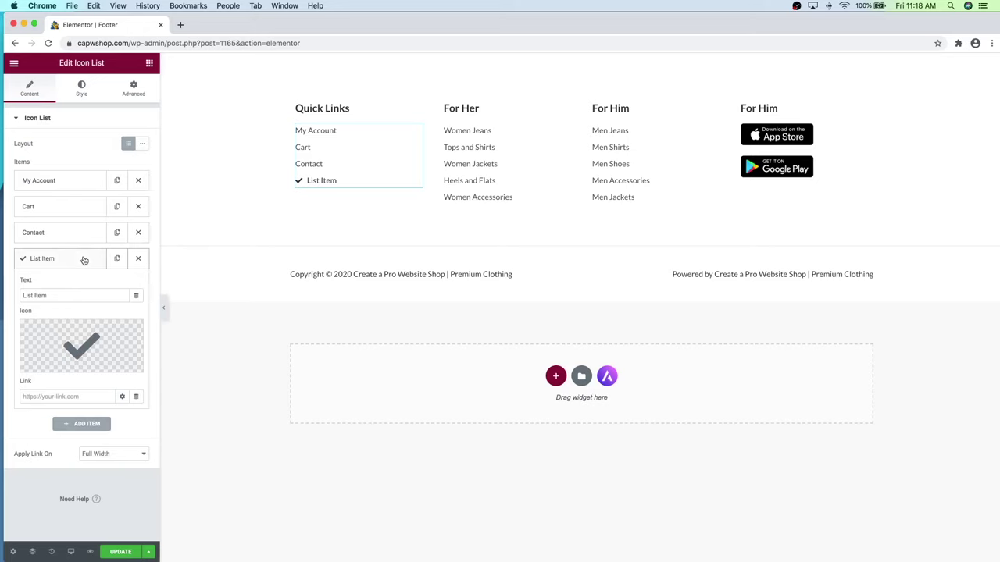
triple_click(59, 292)
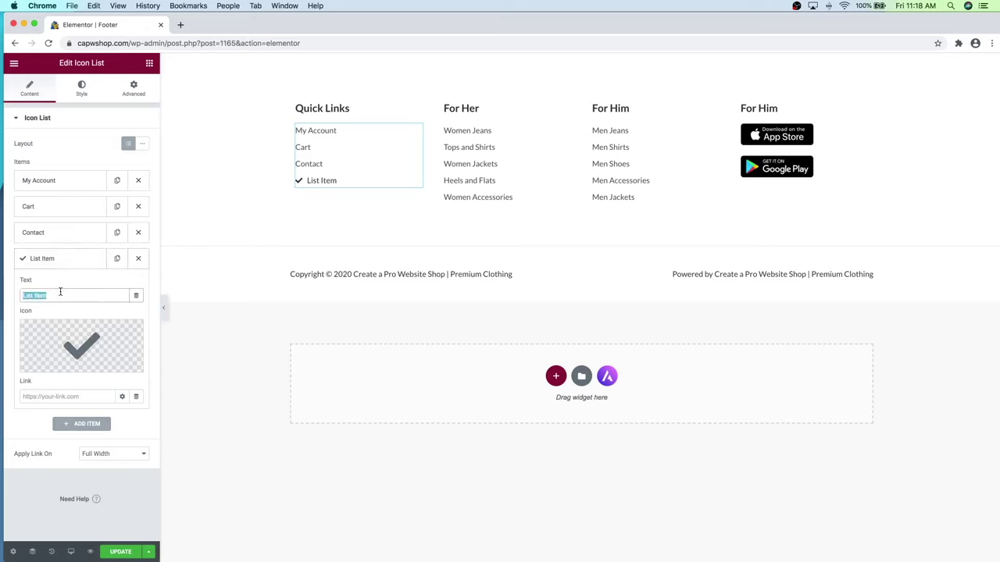
type("Privacy Policy")
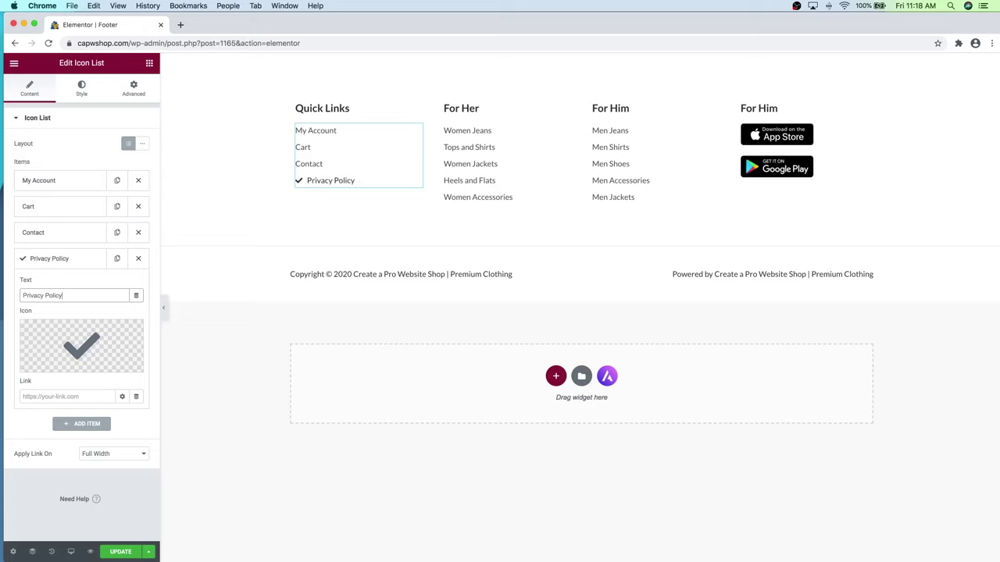
mouse_move(74, 363)
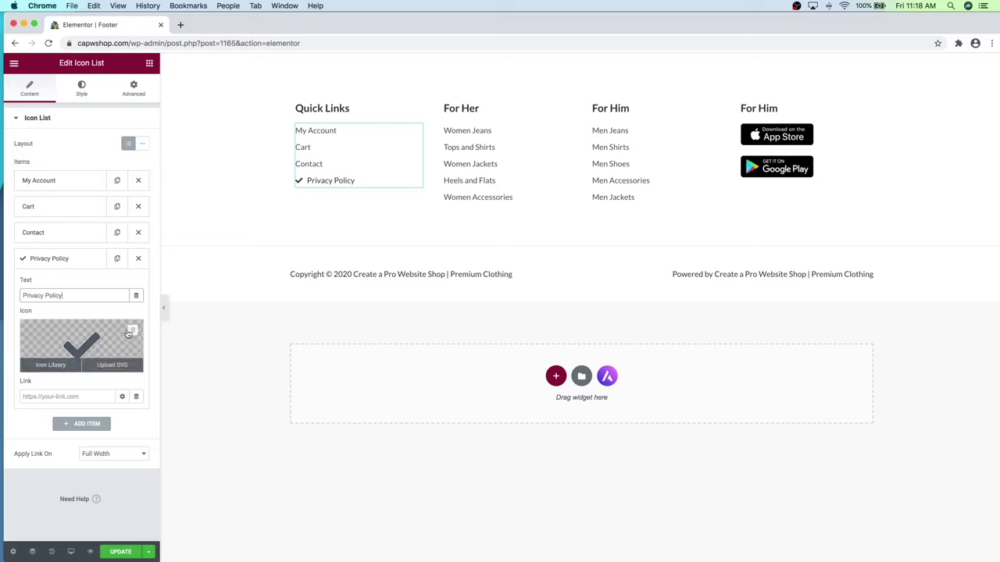
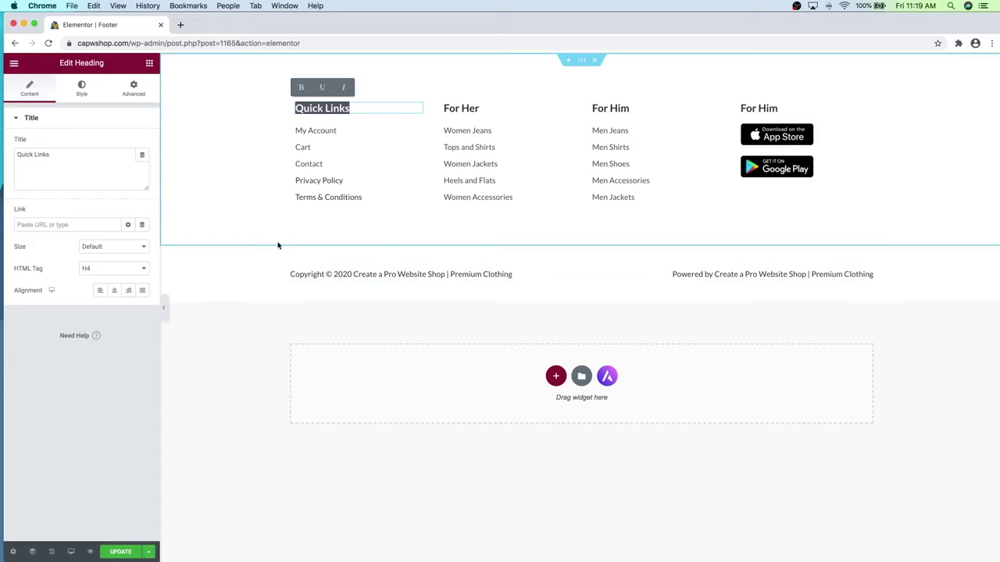
Save the footer template with UPDATE and bring up Elementor's main menu
left_click(113, 552)
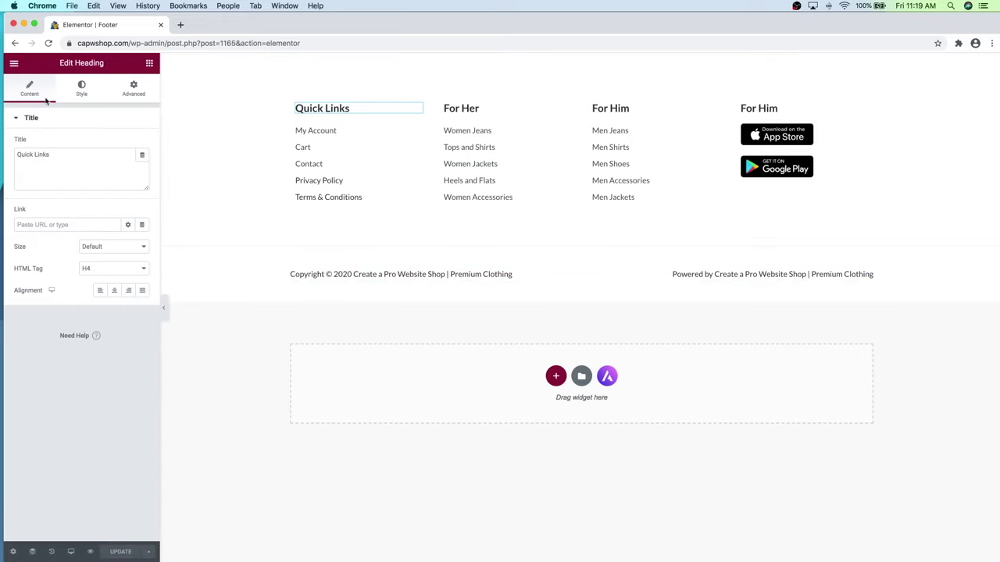
left_click(14, 64)
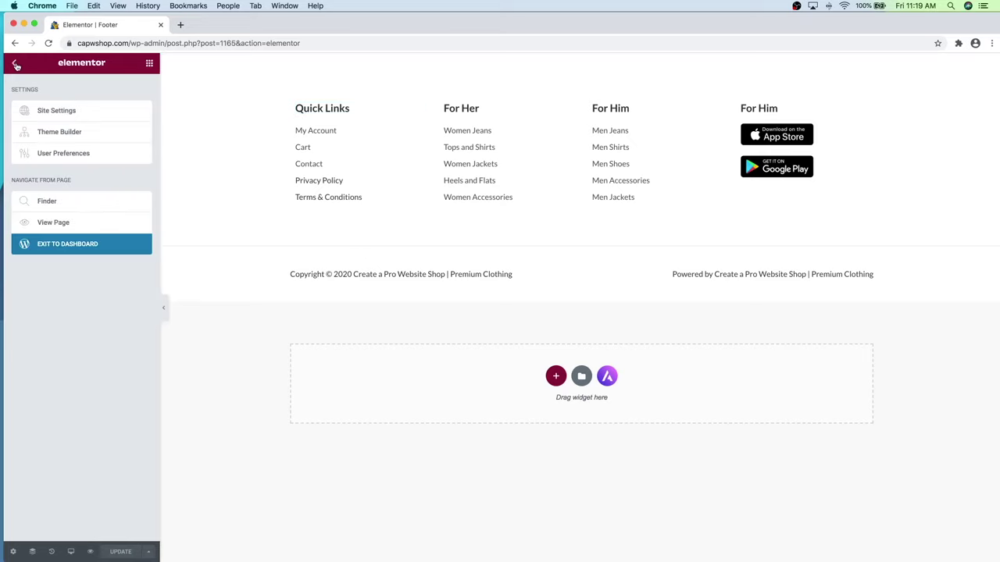
Exit Elementor to the dashboard and go to Plugins > Add New
left_click(62, 245)
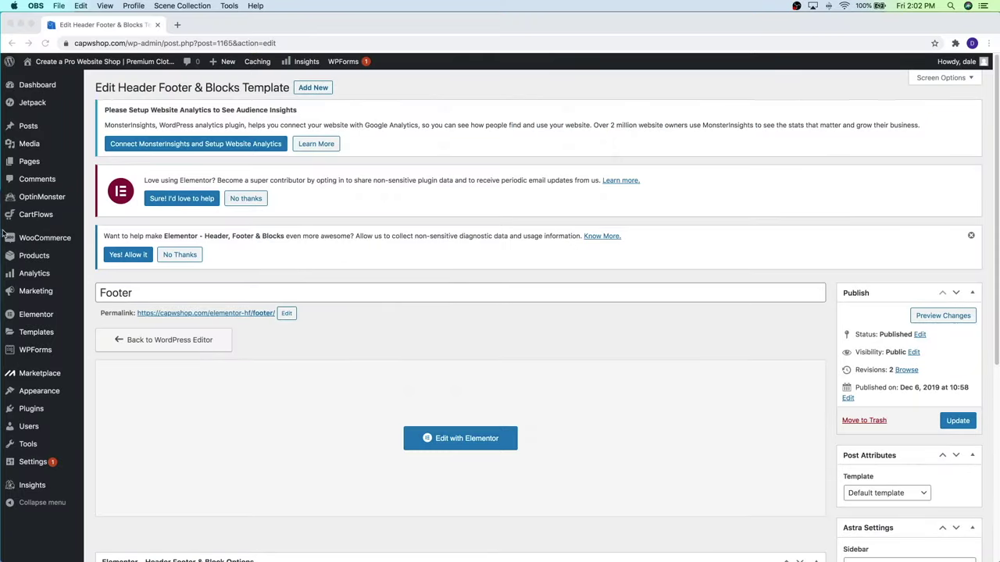
left_click(92, 243)
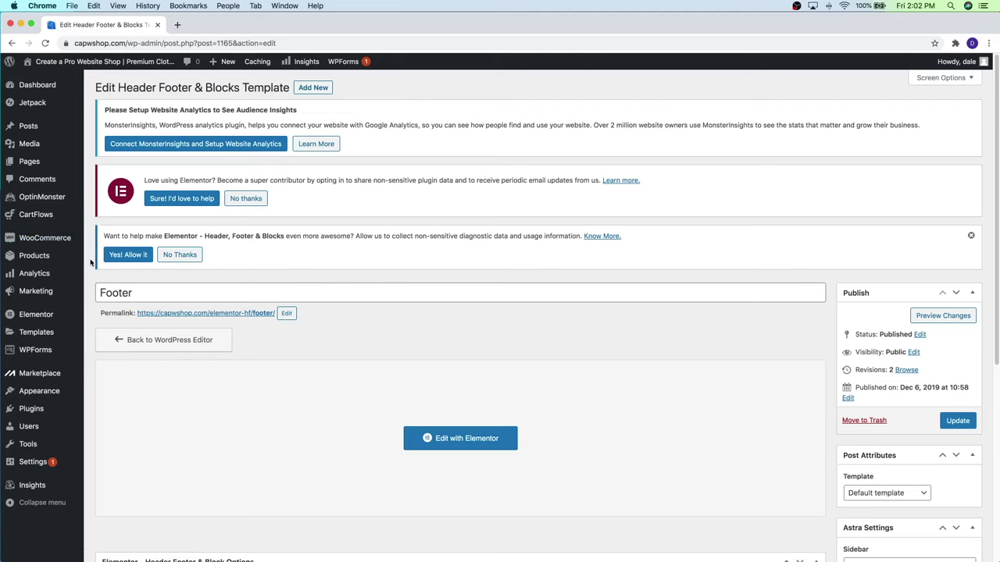
mouse_move(43, 410)
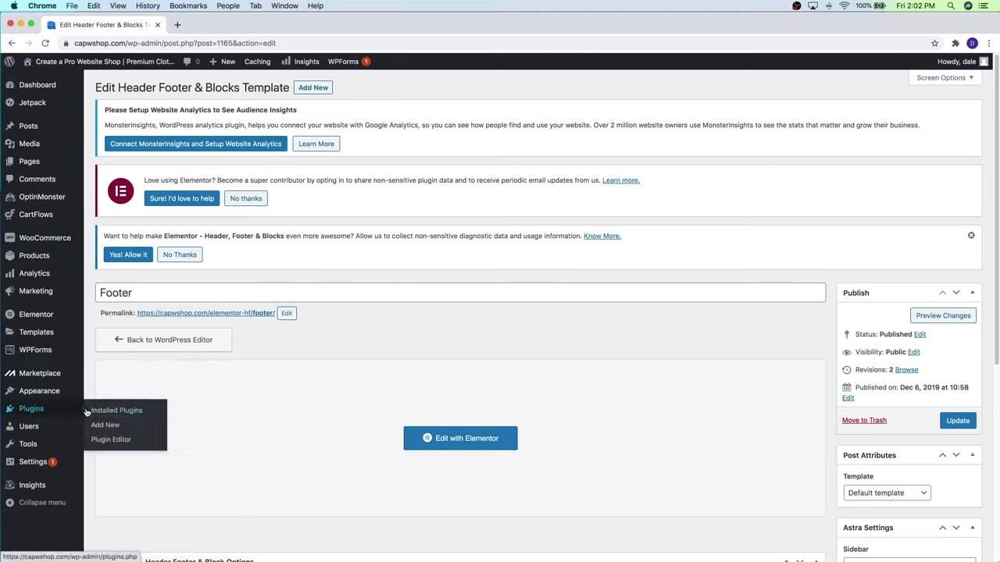
left_click(108, 427)
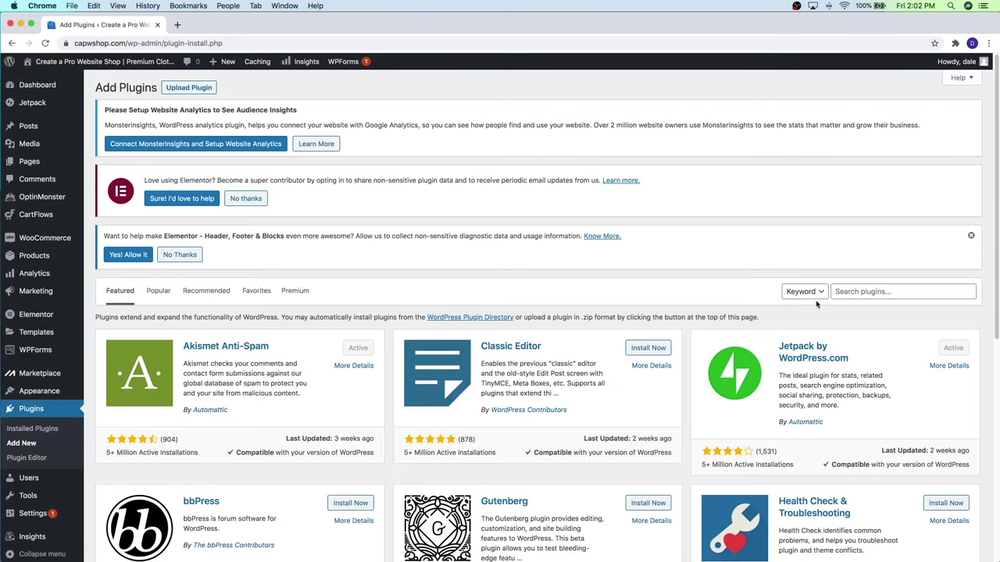
Search plugins for 'stripe', then install and activate WooCommerce Stripe Payment Gateway
left_click(844, 290)
type("stripe")
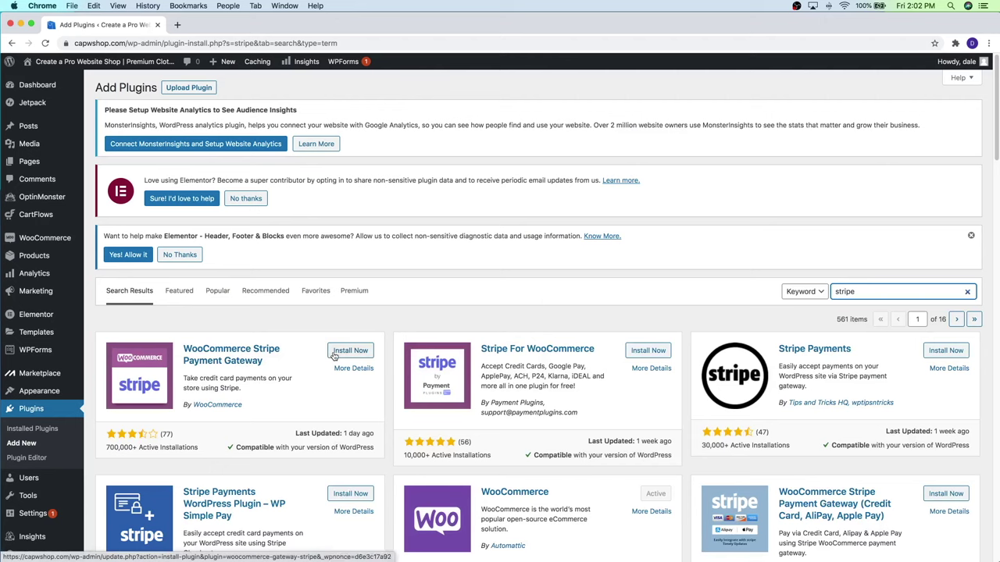
left_click(335, 353)
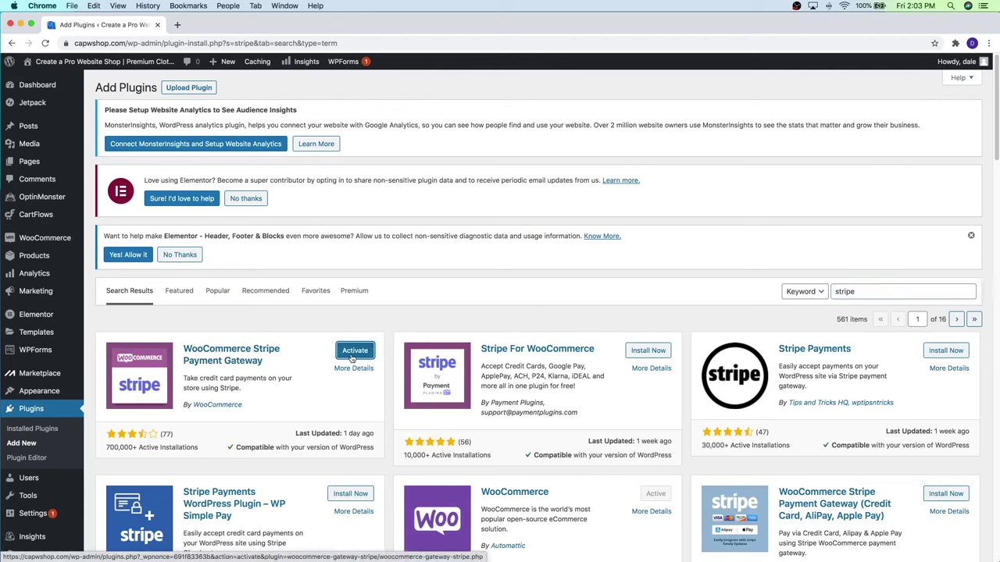
left_click(351, 353)
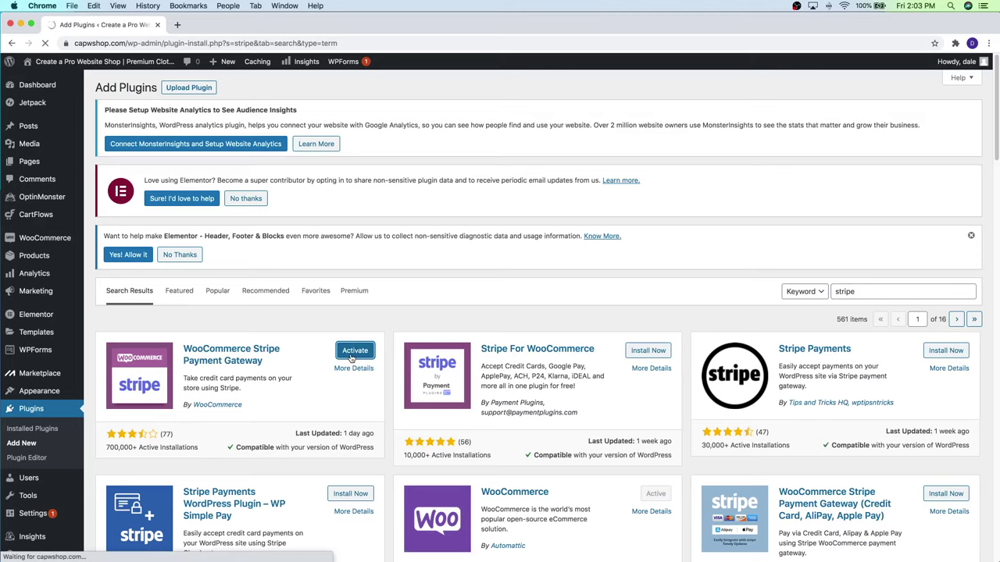
Open the settings of the WooCommerce Stripe Gateway plugin
scroll(350, 356, "down", 8)
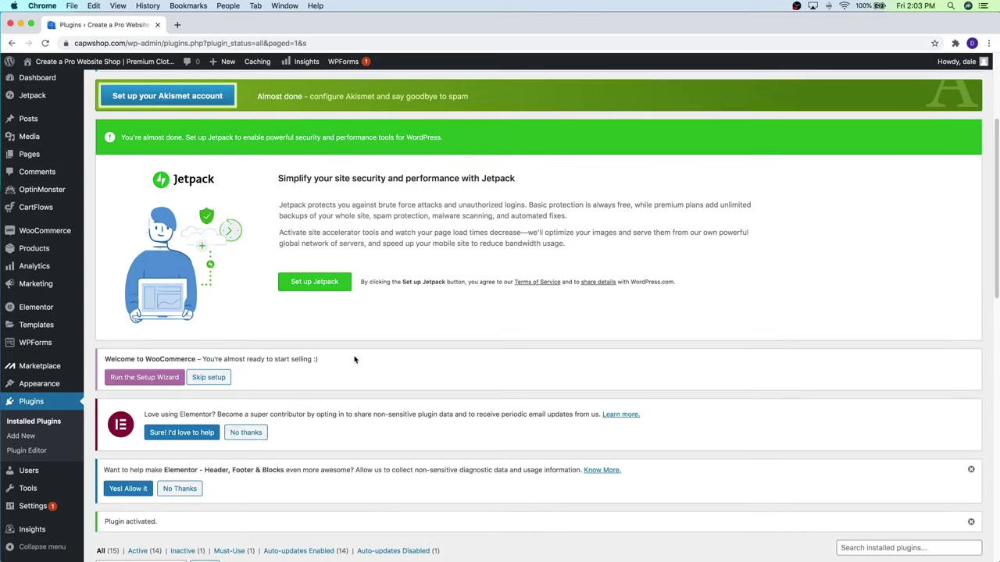
scroll(307, 369, "down", 6)
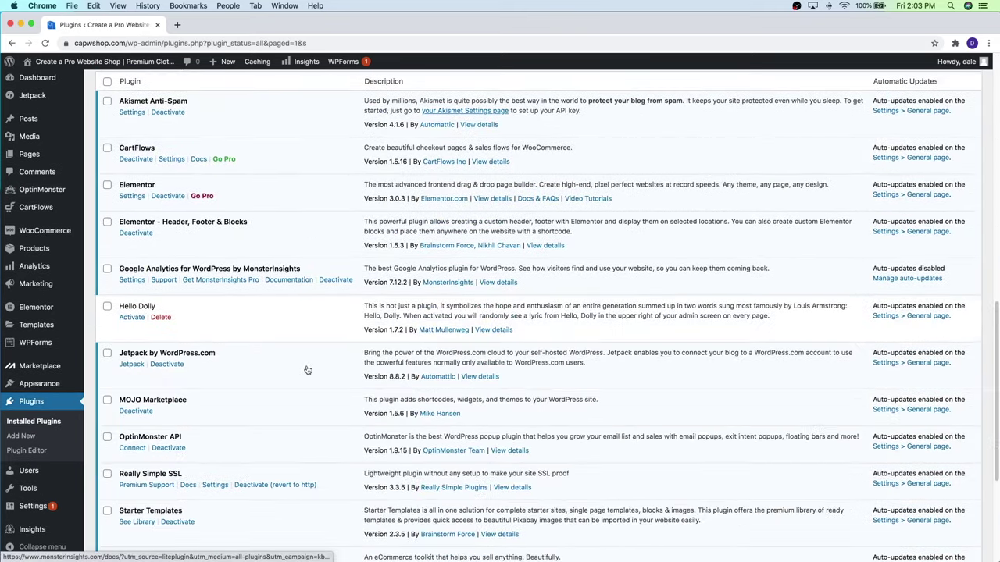
scroll(288, 378, "down", 1)
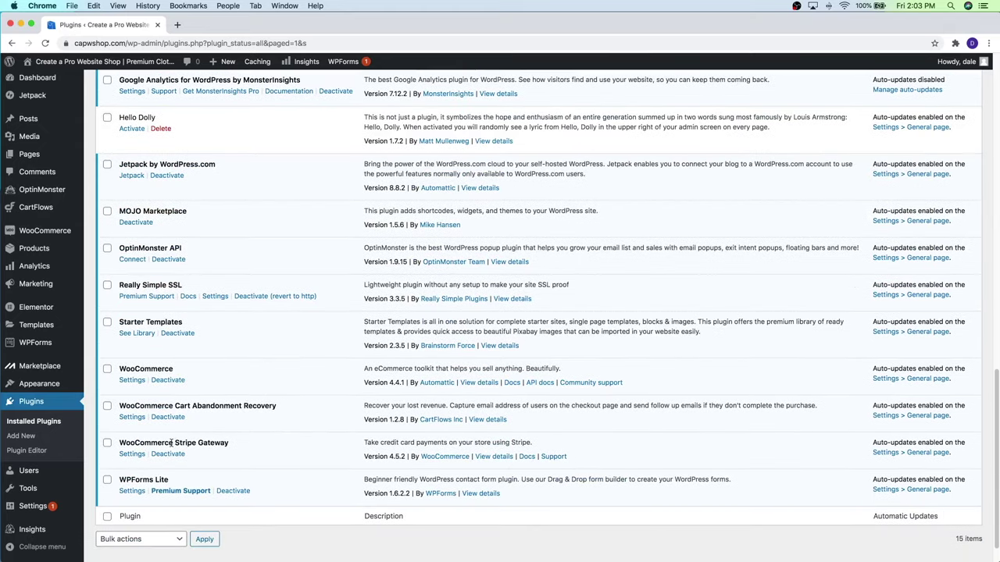
left_click(132, 455)
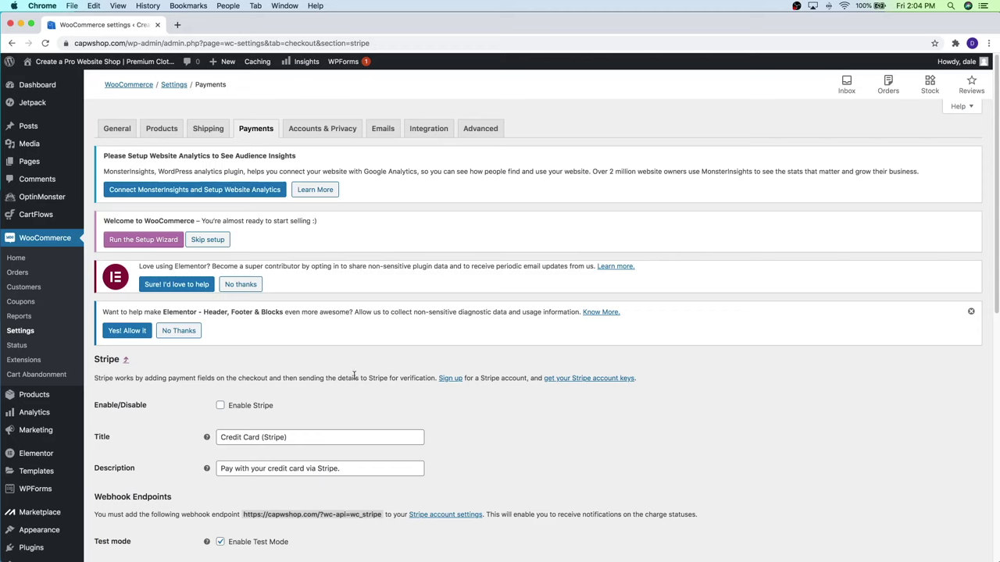
Open Stripe's sign-up link in a new tab and switch to it
right_click(452, 382)
left_click(469, 385)
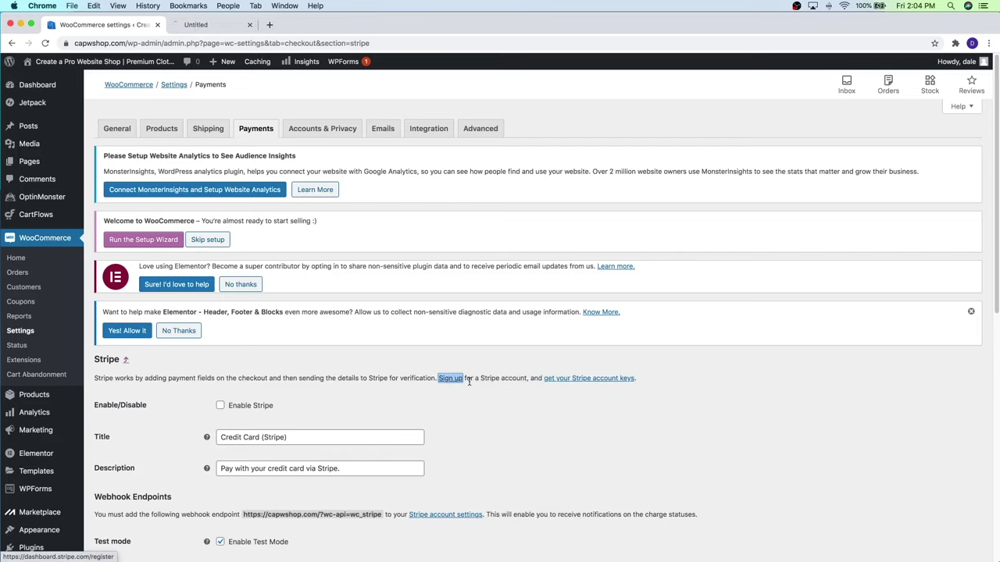
left_click(234, 30)
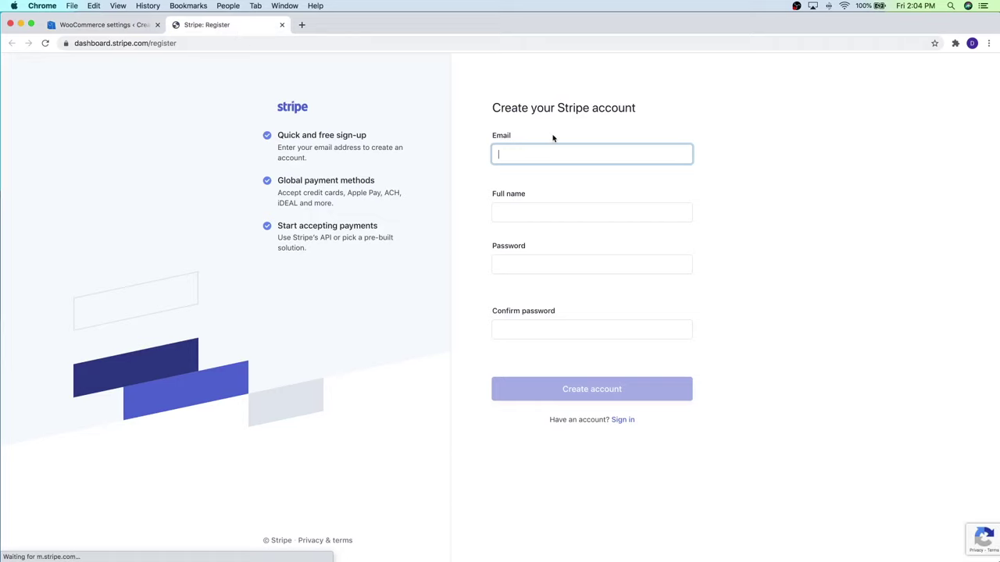
Register the Stripe account with the shop e-mail, full name and a confirmed password
left_click(537, 151)
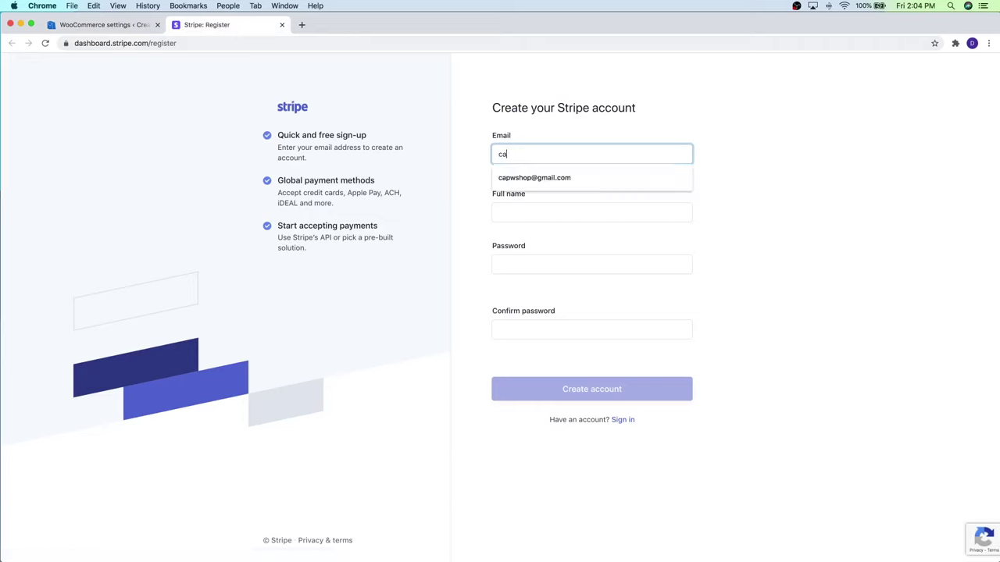
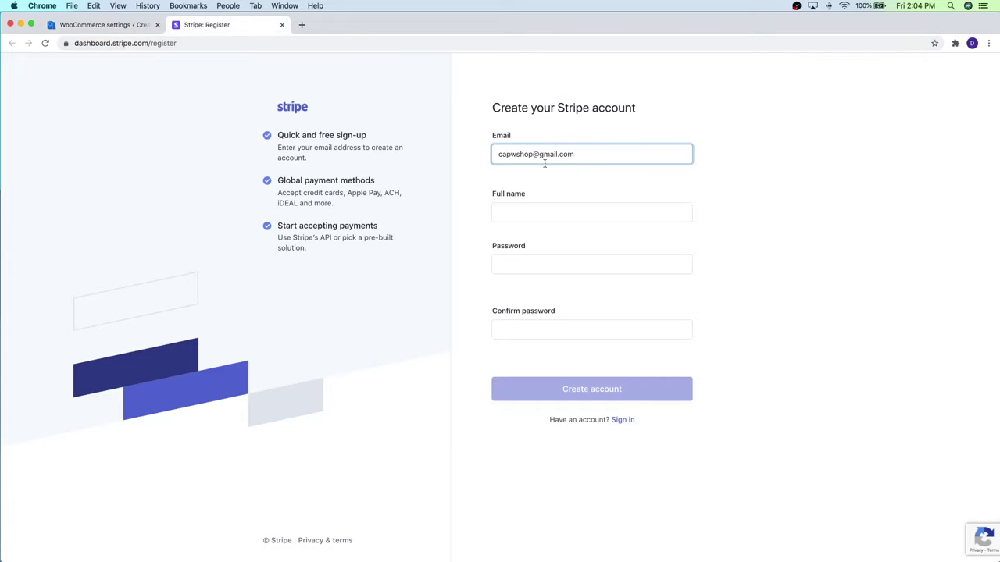
left_click(540, 209)
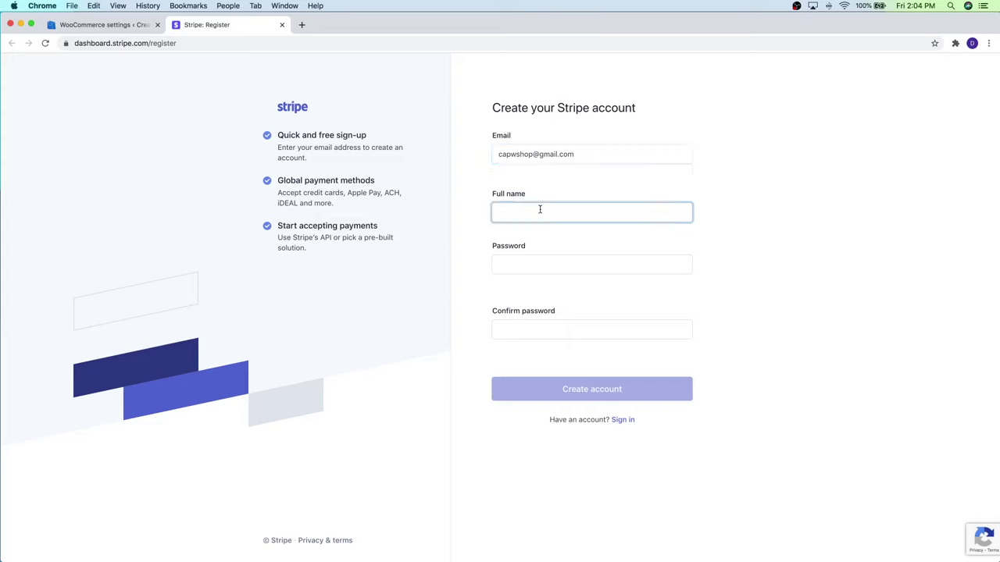
left_click(533, 265)
type("•")
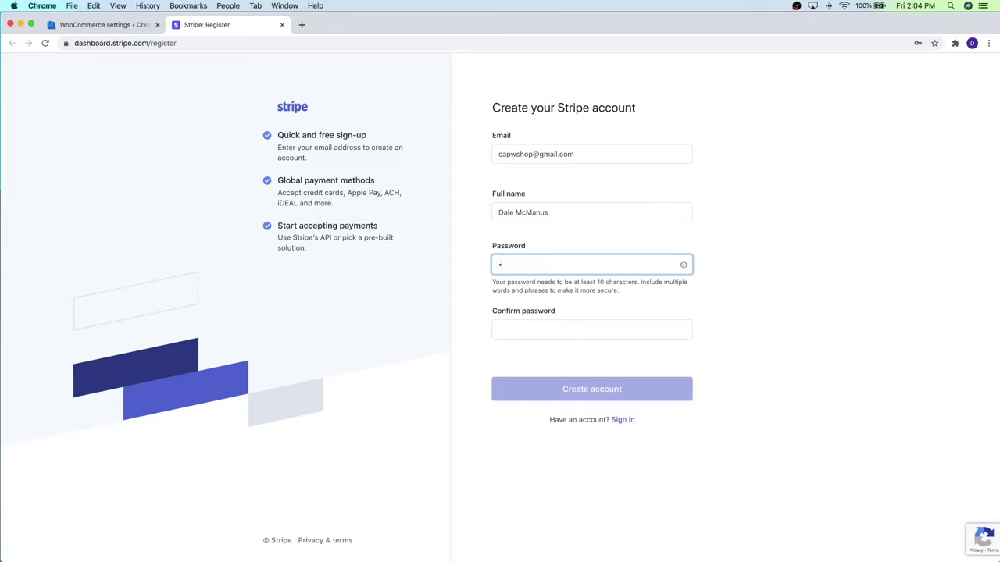
type("•••••••••••")
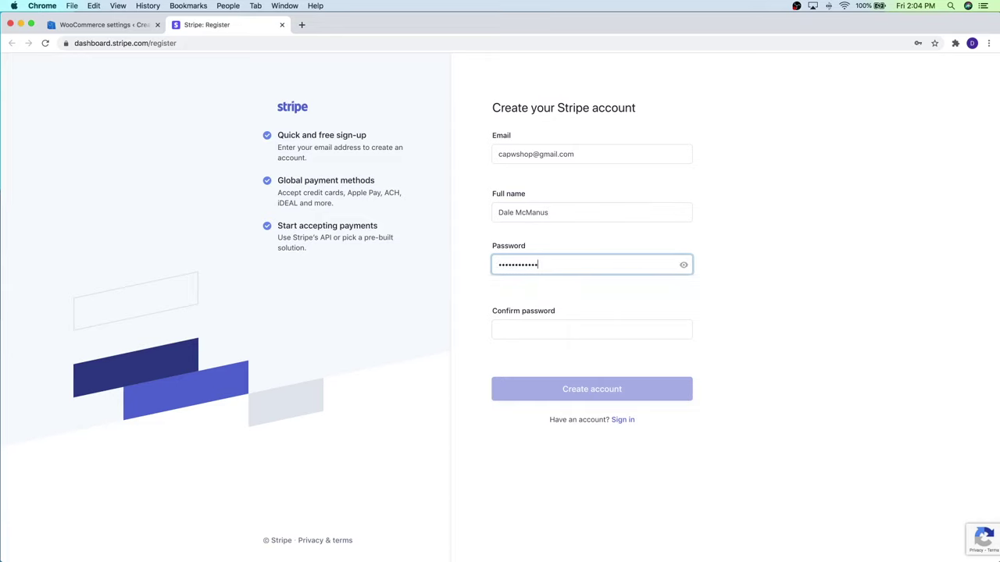
left_click(540, 327)
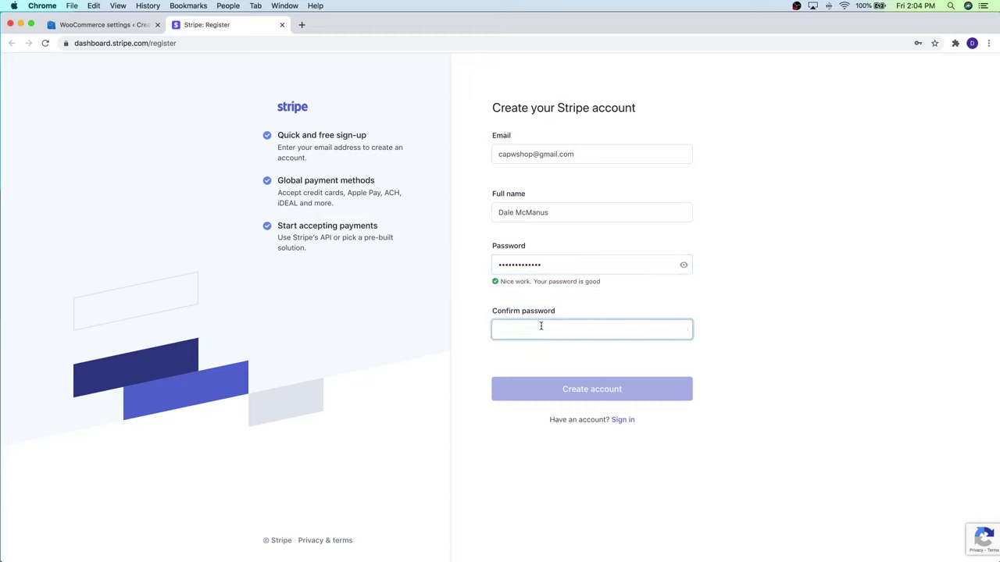
type("••••••")
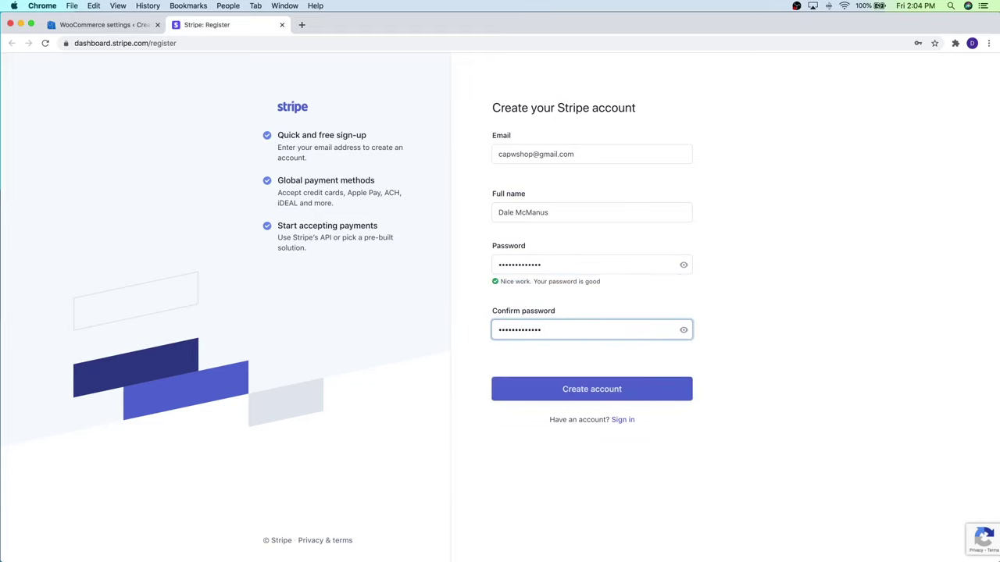
left_click(576, 390)
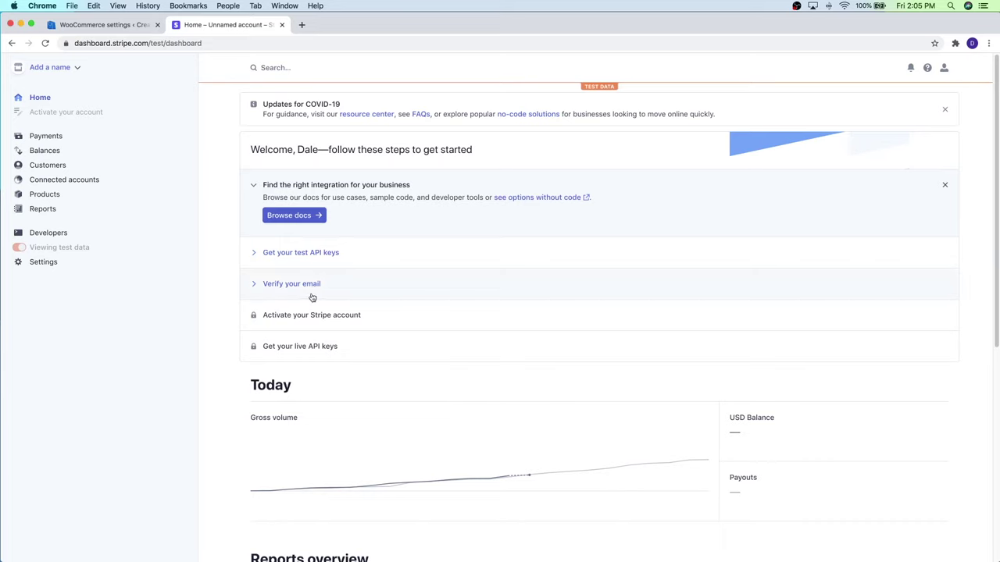
Expand 'Verify your email' and start entering gmail.com in a new tab
left_click(250, 286)
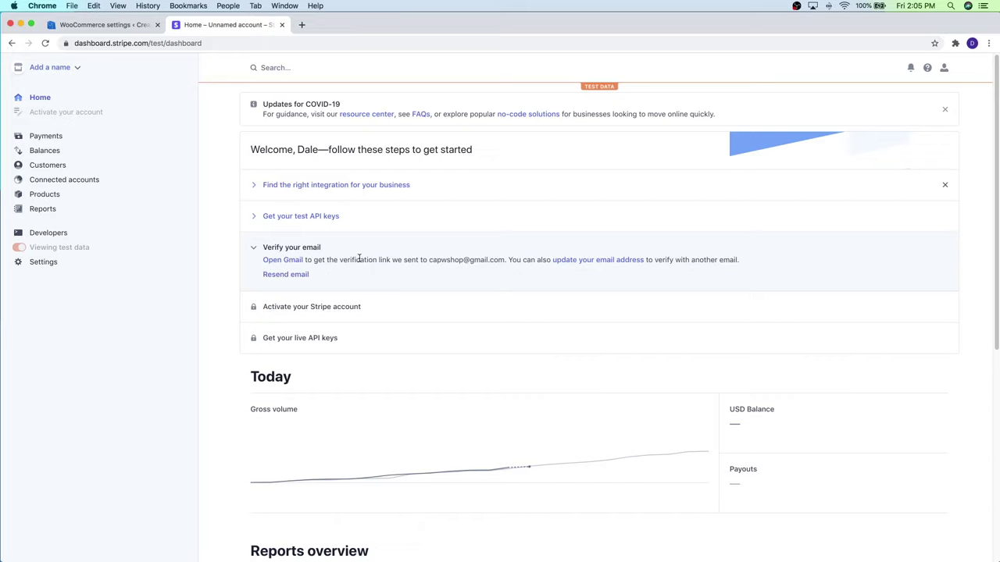
left_click(302, 26)
type("gmail")
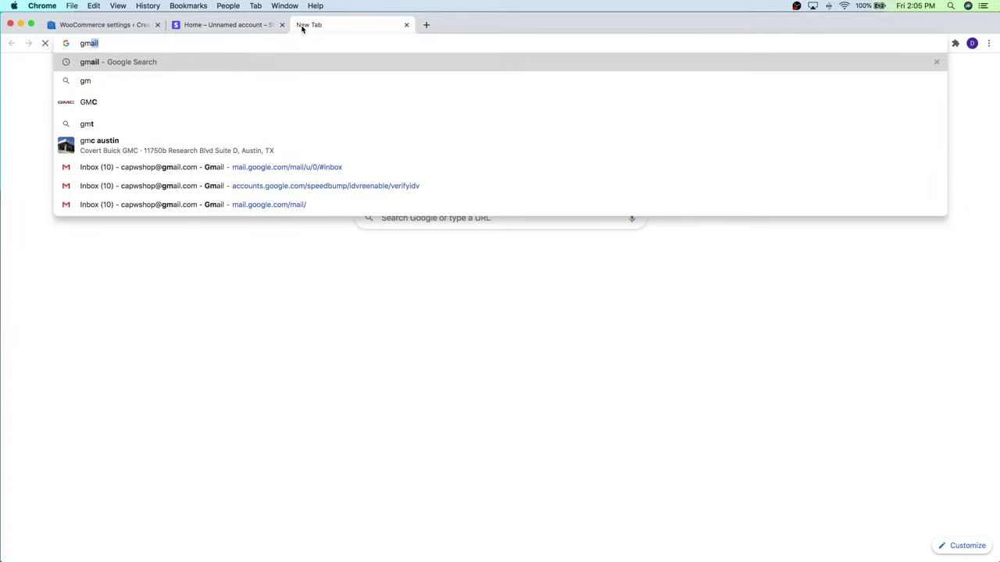
type(".com")
Load Gmail, open Stripe's message and follow its 'Verify email address' link
key("Return")
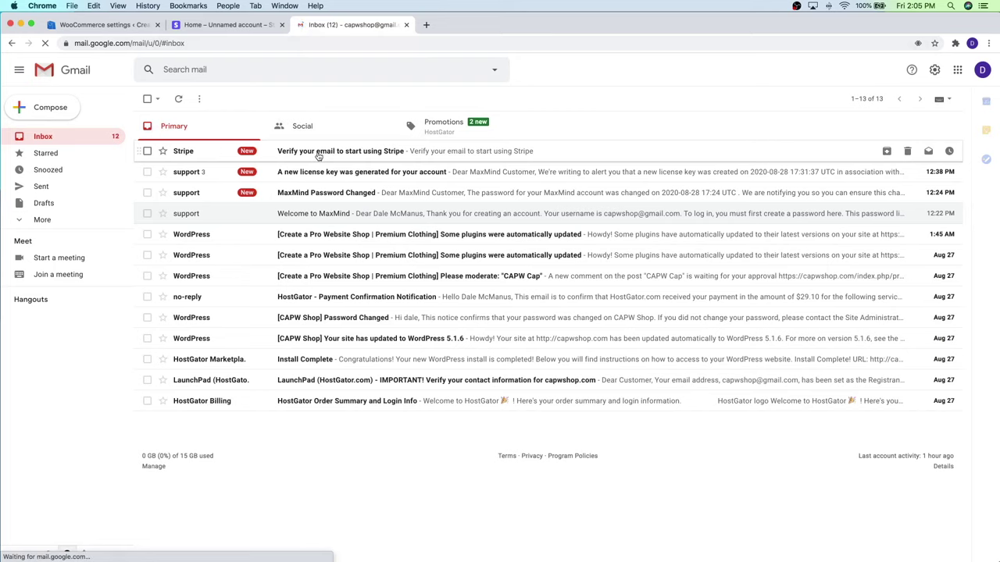
left_click(318, 156)
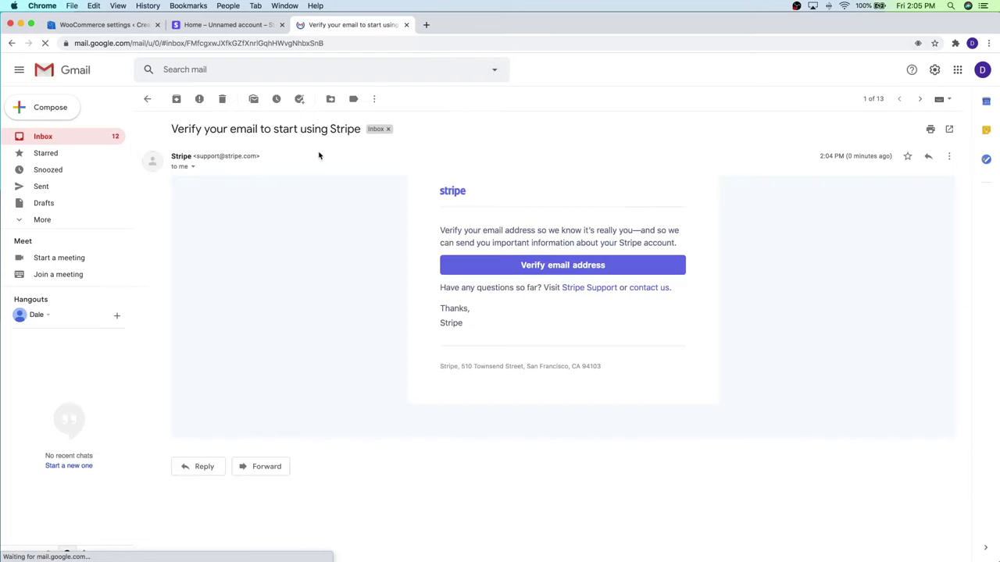
left_click(562, 266)
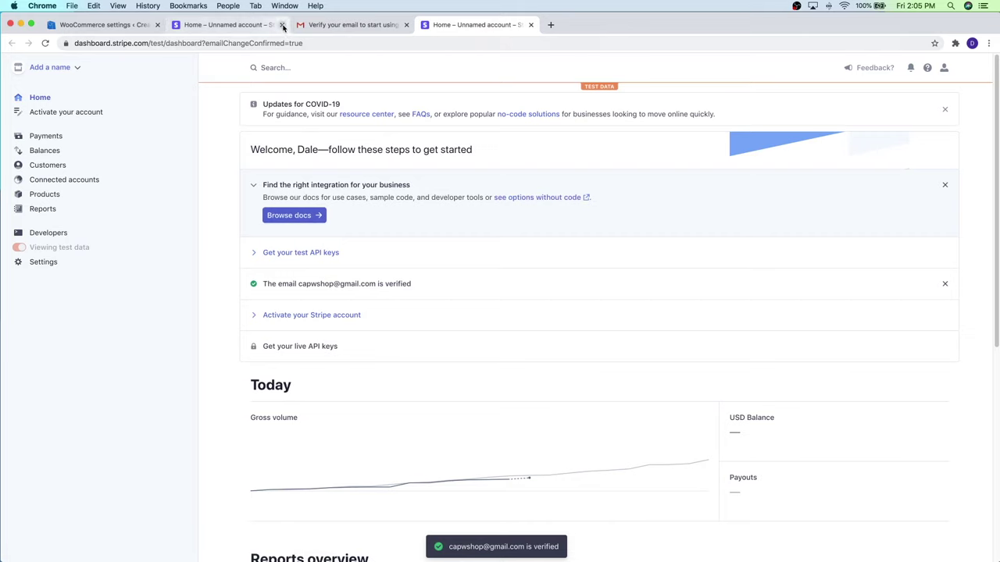
Close the old Stripe tab, expand the test API keys and activation steps, and start activation
left_click(283, 26)
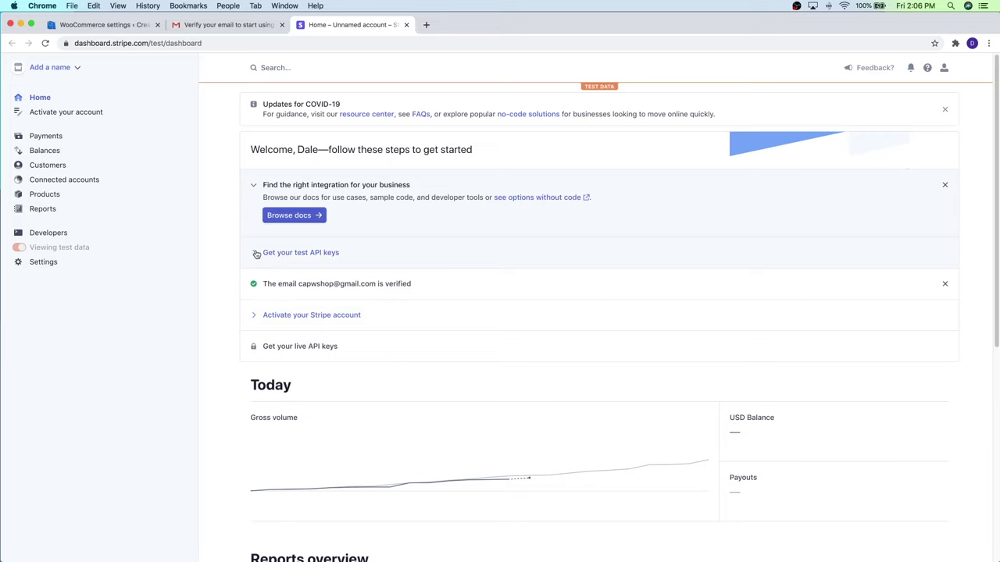
left_click(256, 253)
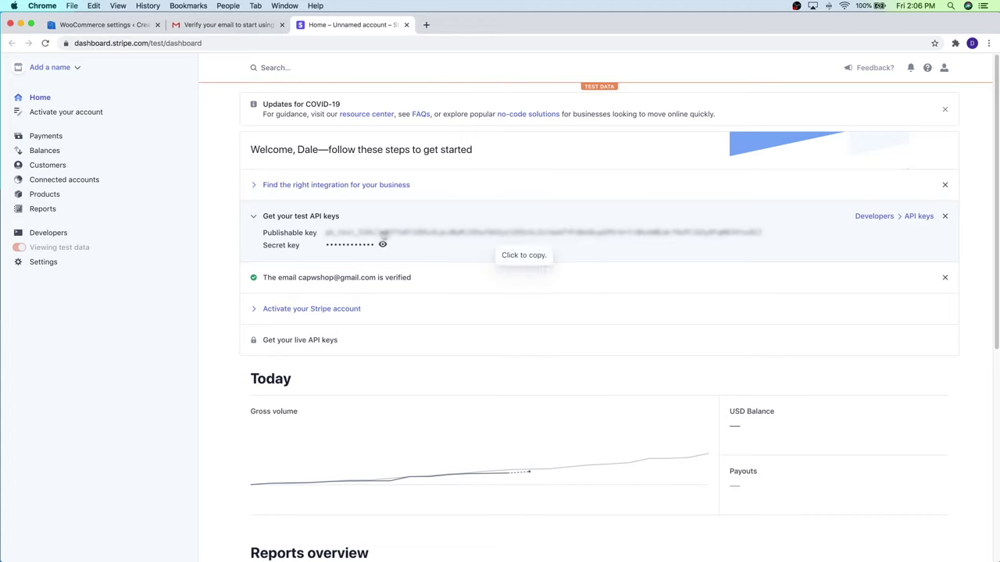
left_click(250, 319)
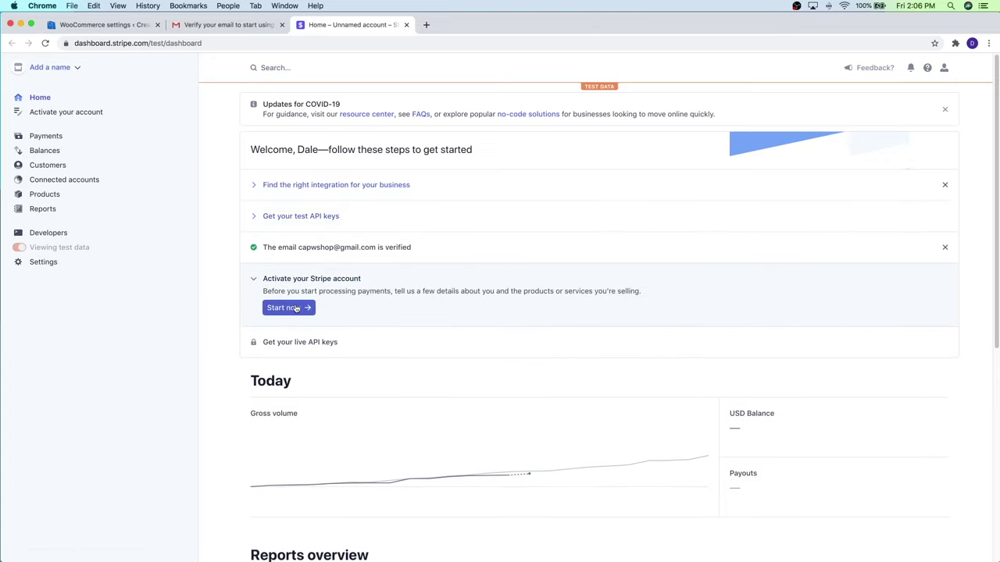
left_click(295, 308)
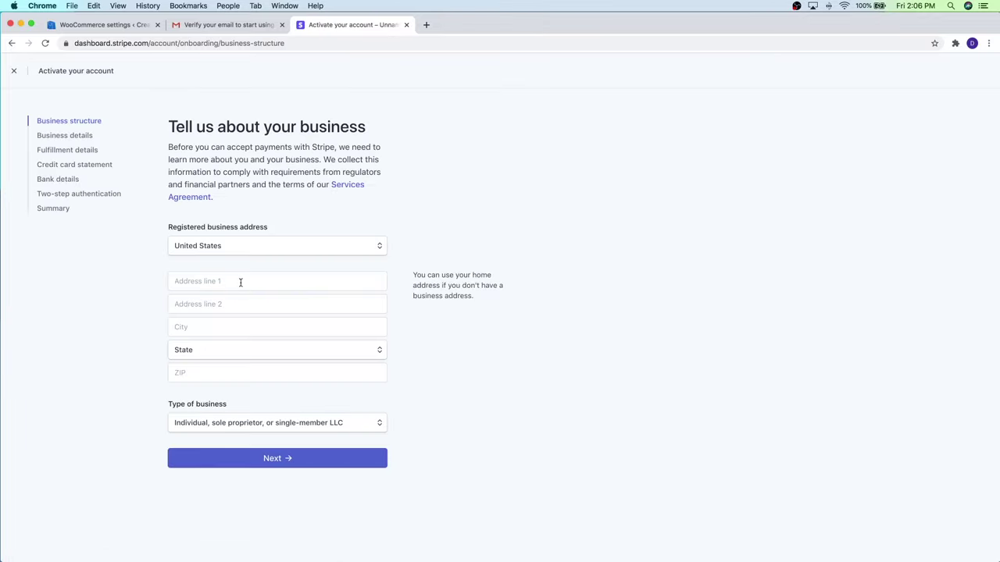
Submit the business address, then enter the representative's first and last name
left_click(241, 282)
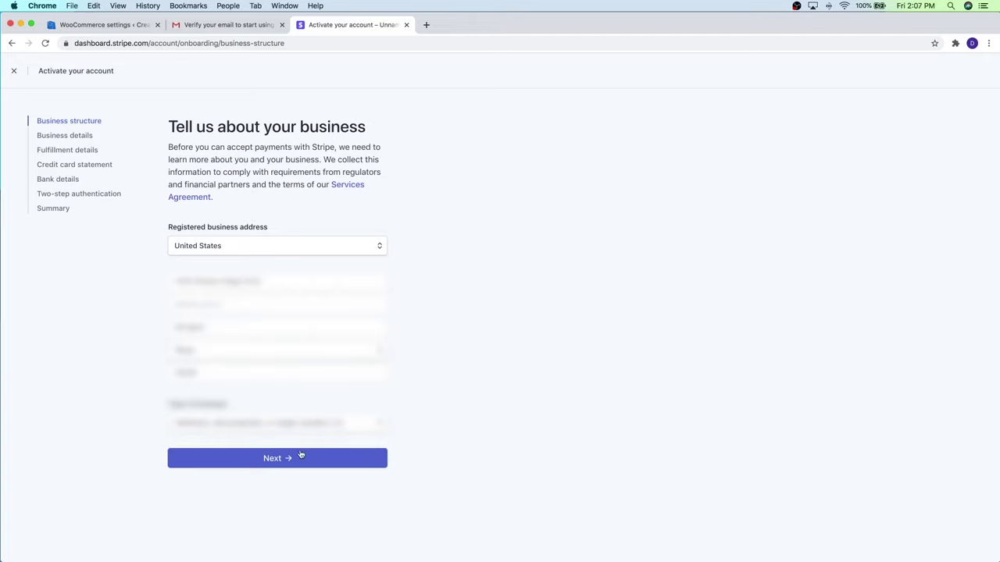
left_click(291, 458)
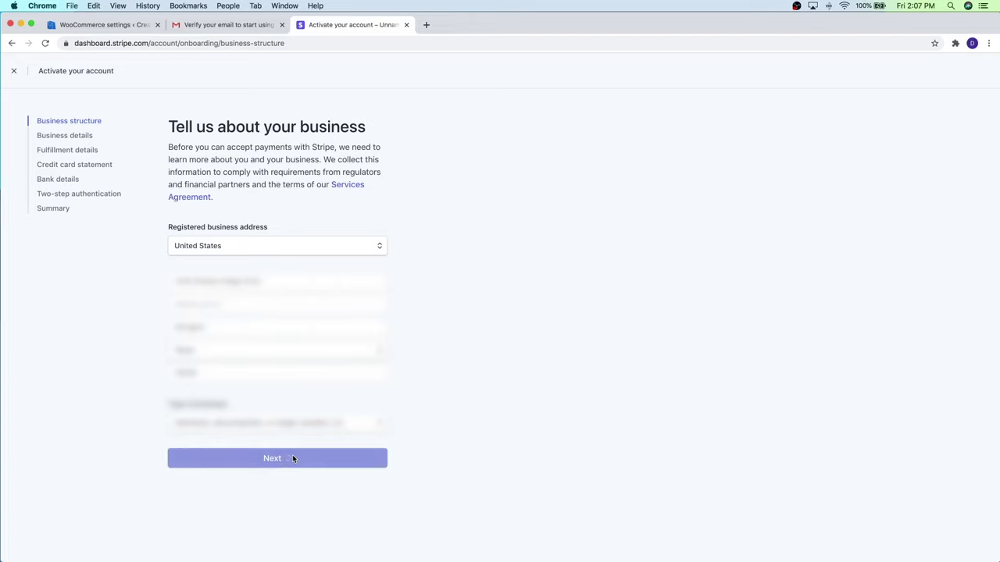
left_click(264, 197)
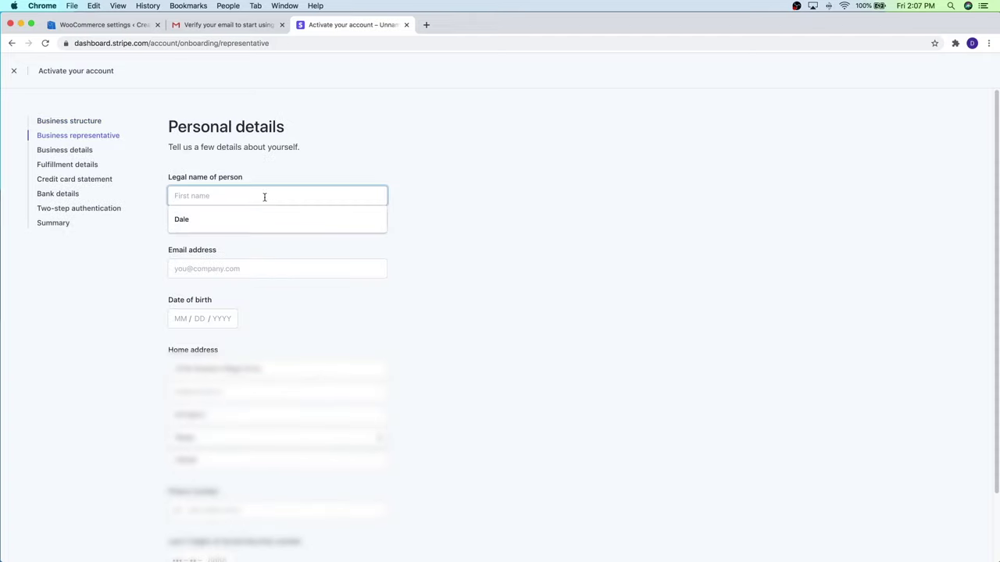
left_click(268, 215)
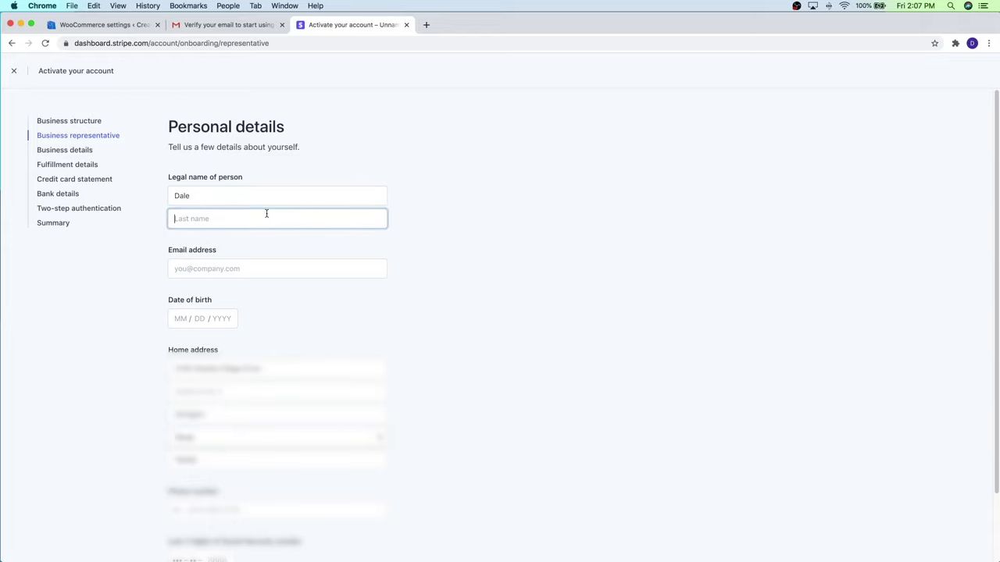
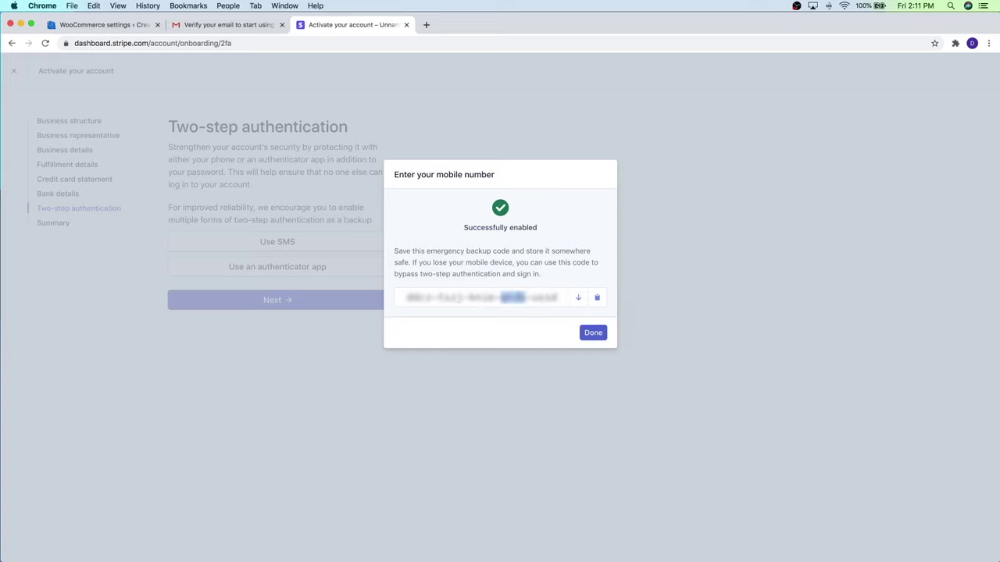
Copy the emergency backup code and finish the SMS two-step authentication setup
triple_click(513, 297)
right_click(520, 298)
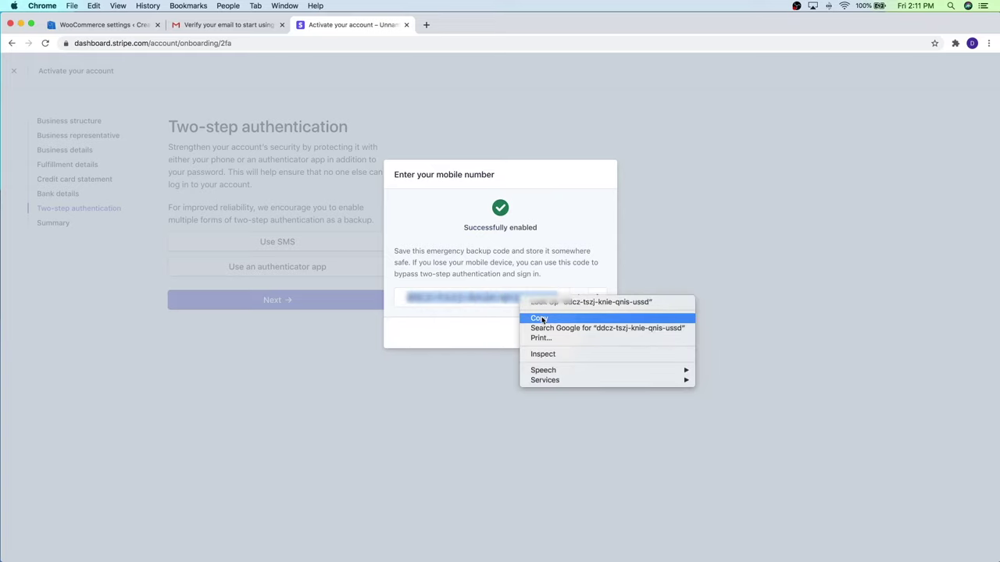
left_click(541, 320)
left_click(657, 297)
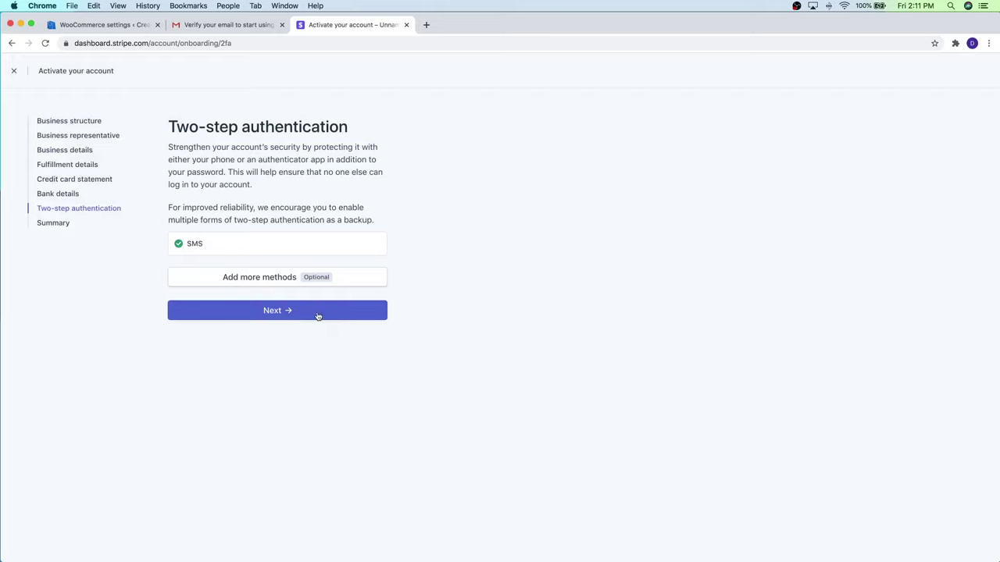
Review the activation summary and submit the Stripe account activation
left_click(308, 314)
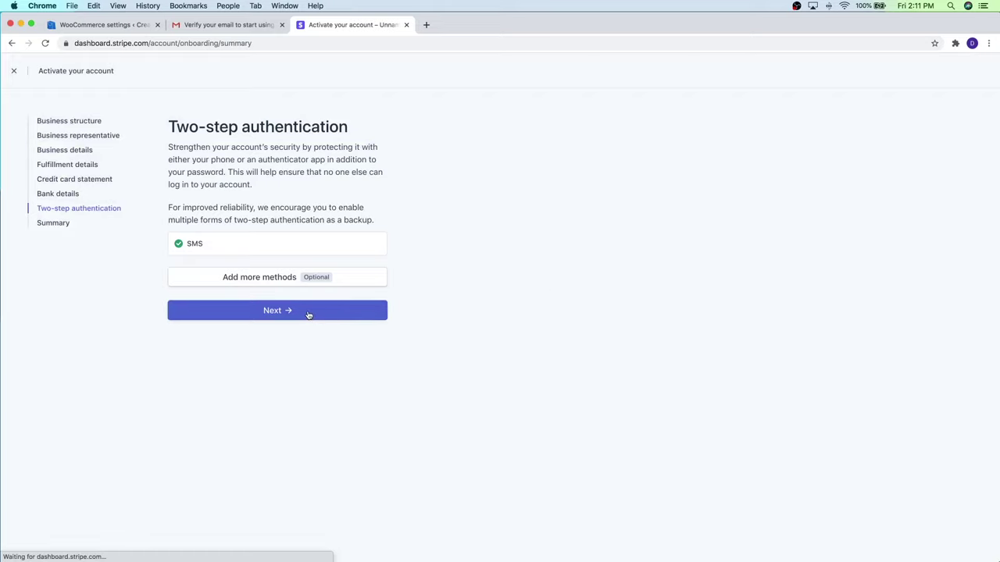
scroll(441, 293, "down", 4)
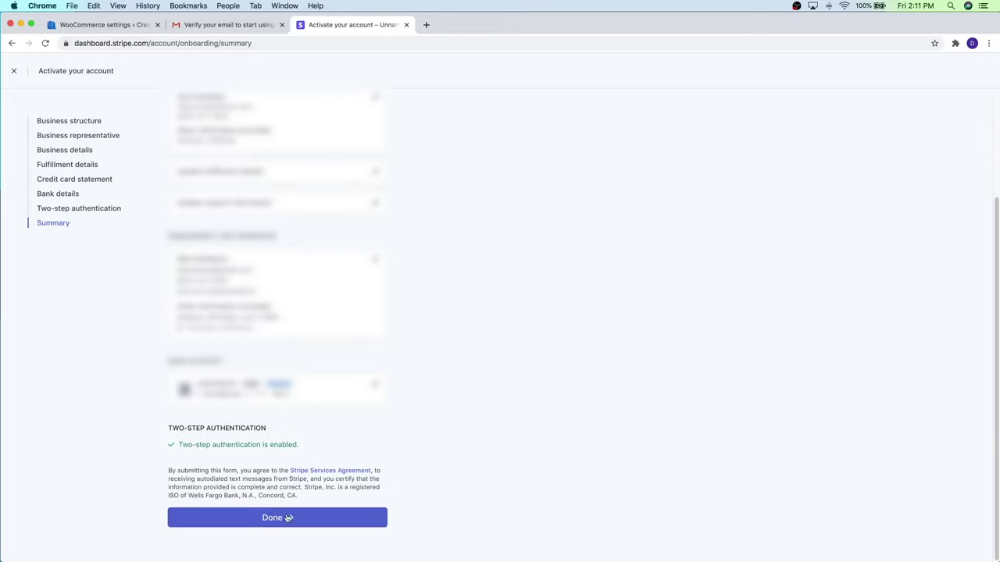
left_click(284, 519)
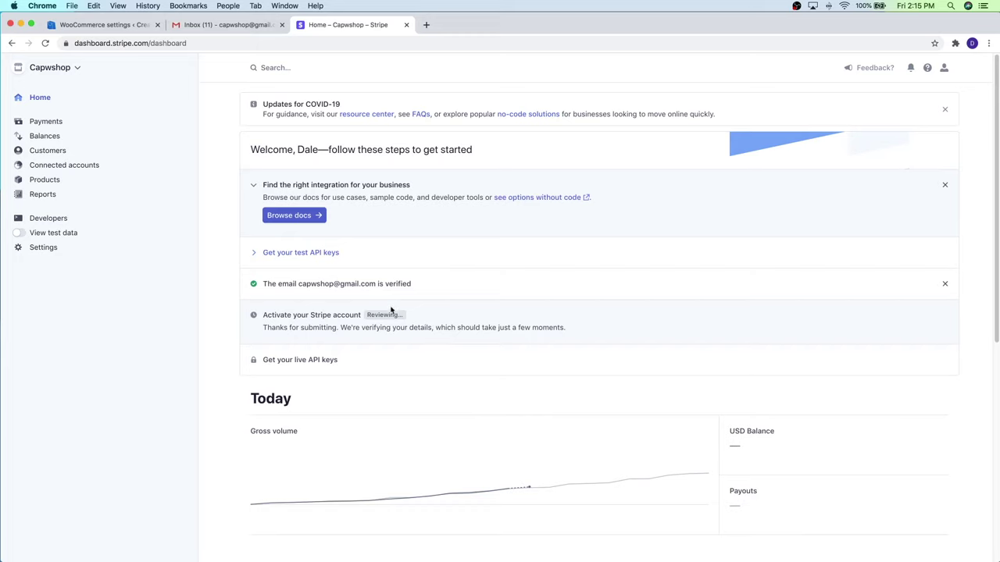
Show the test-mode API keys under Developers and copy the test publishable key
left_click(49, 220)
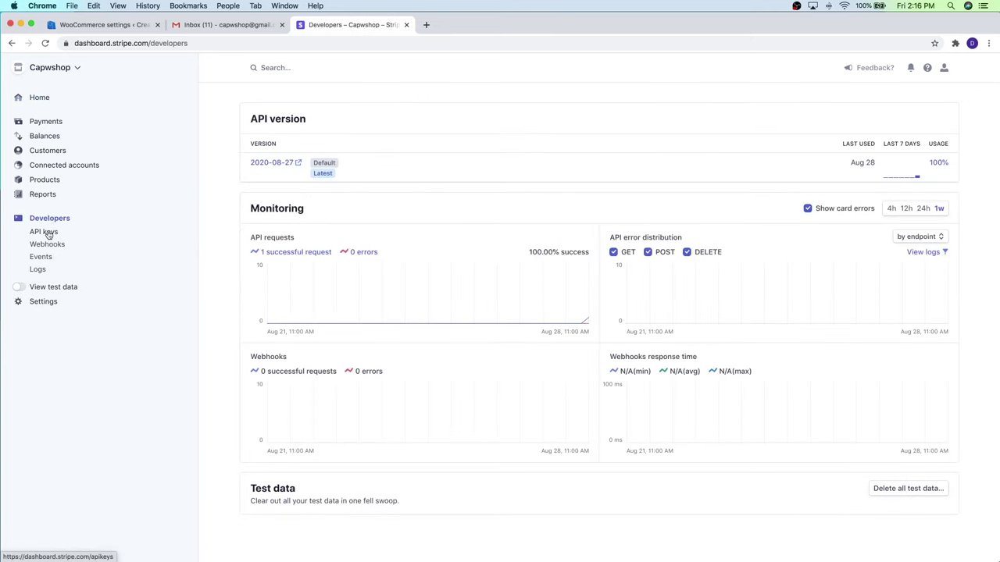
left_click(49, 232)
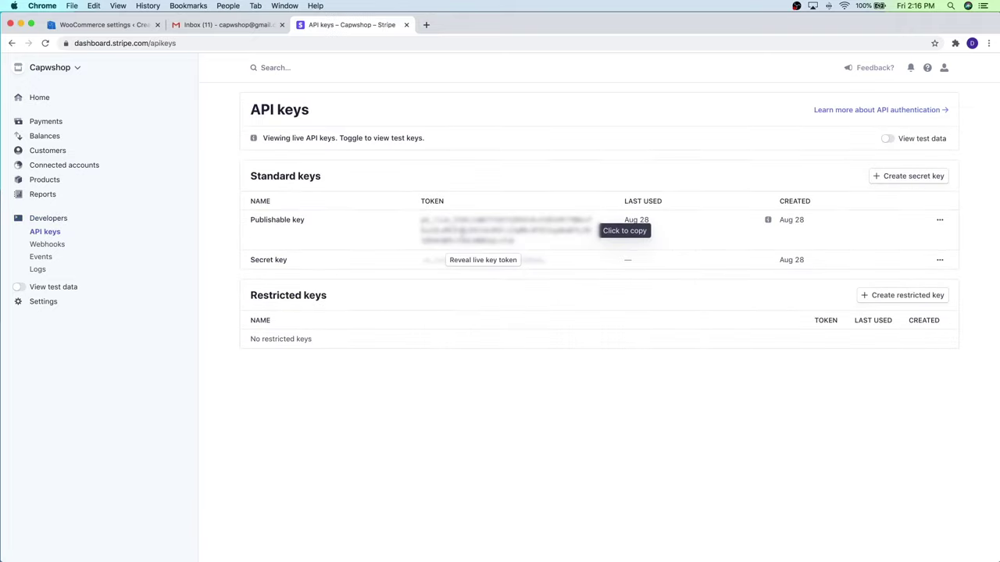
left_click(887, 142)
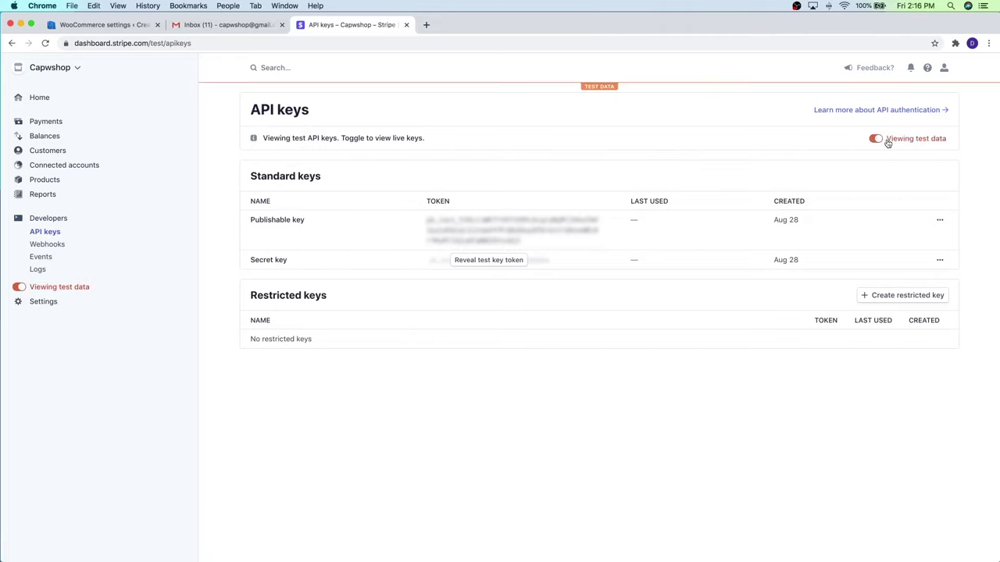
left_click(504, 223)
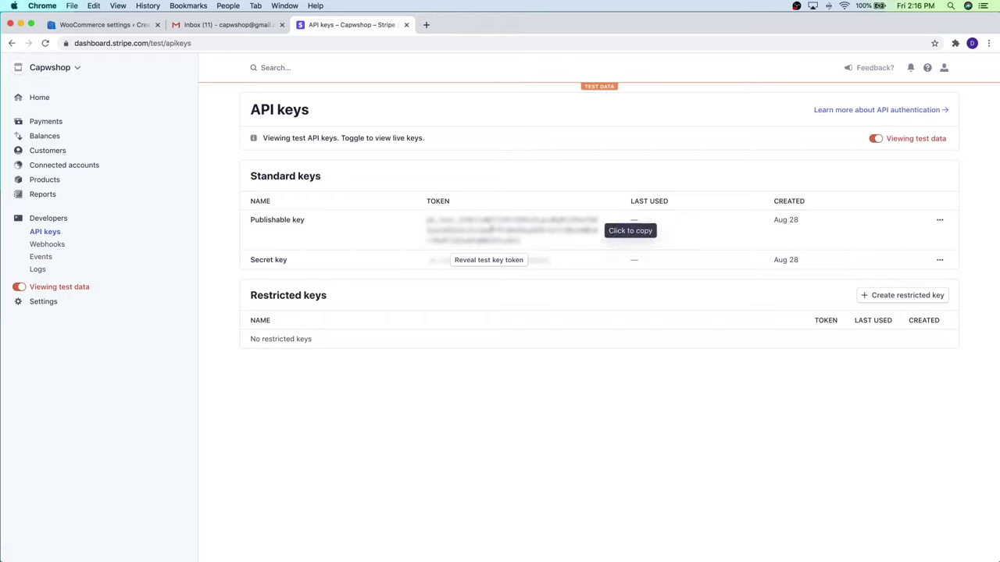
left_click(537, 224)
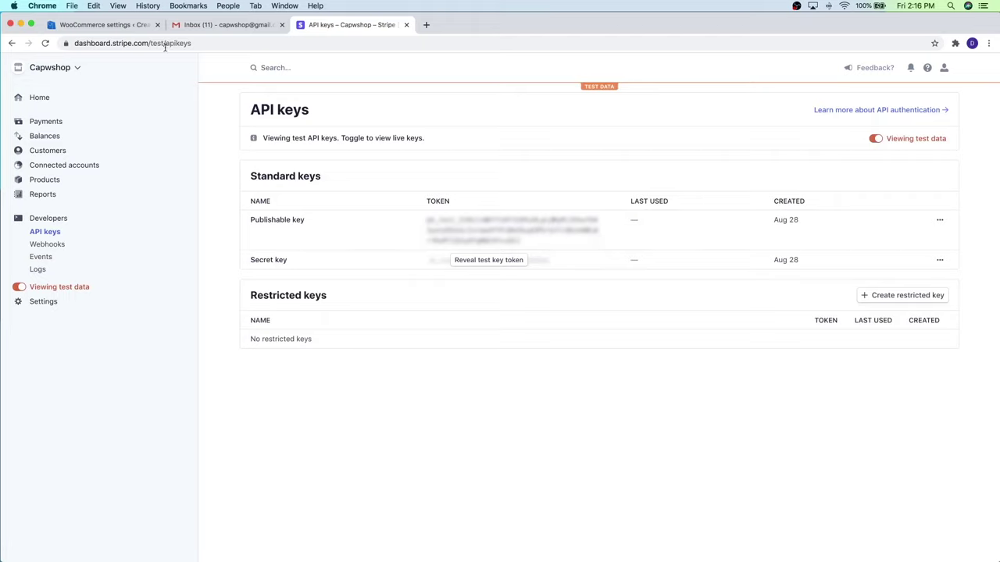
left_click(90, 25)
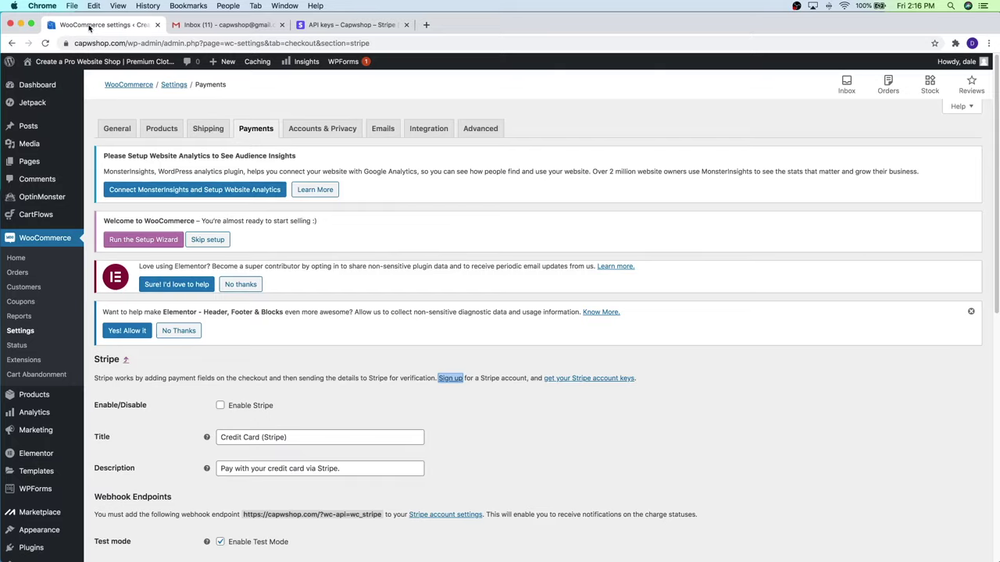
Enable Stripe and shorten its title to 'Credit Card' by removing ' (Stripe)'
scroll(396, 293, "down", 1)
scroll(396, 293, "down", 4)
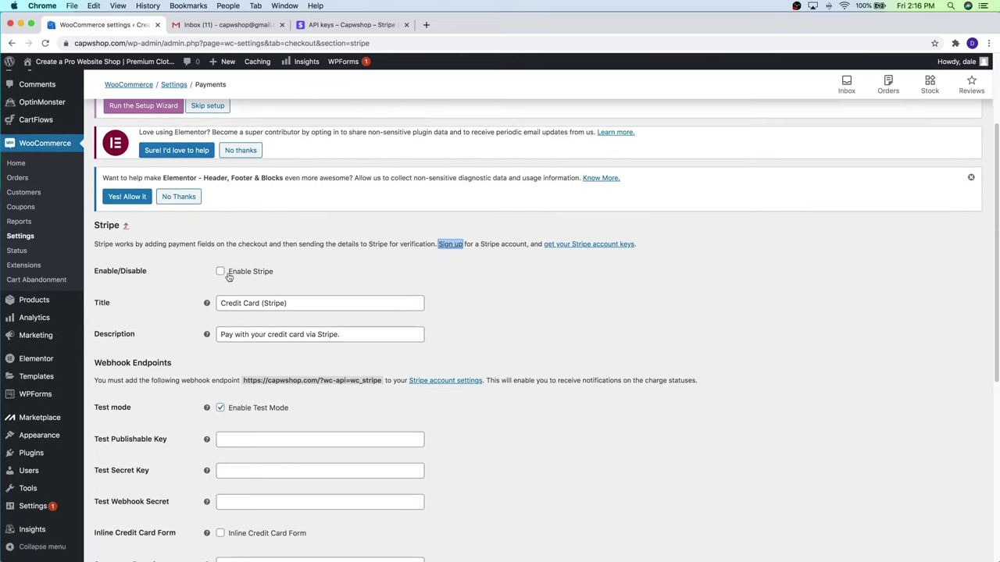
left_click(221, 271)
left_click_drag(294, 304, 262, 305)
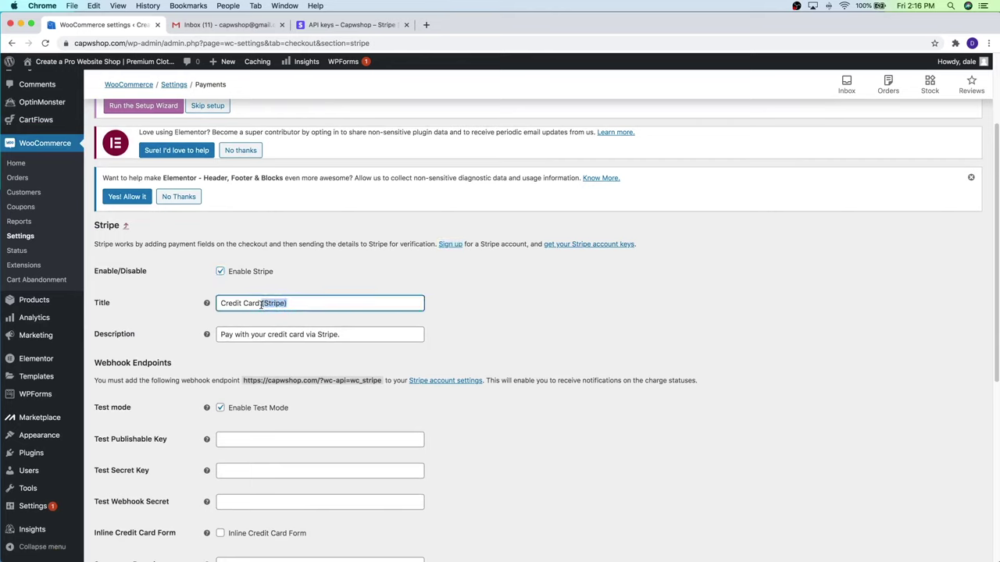
key("BackSpace")
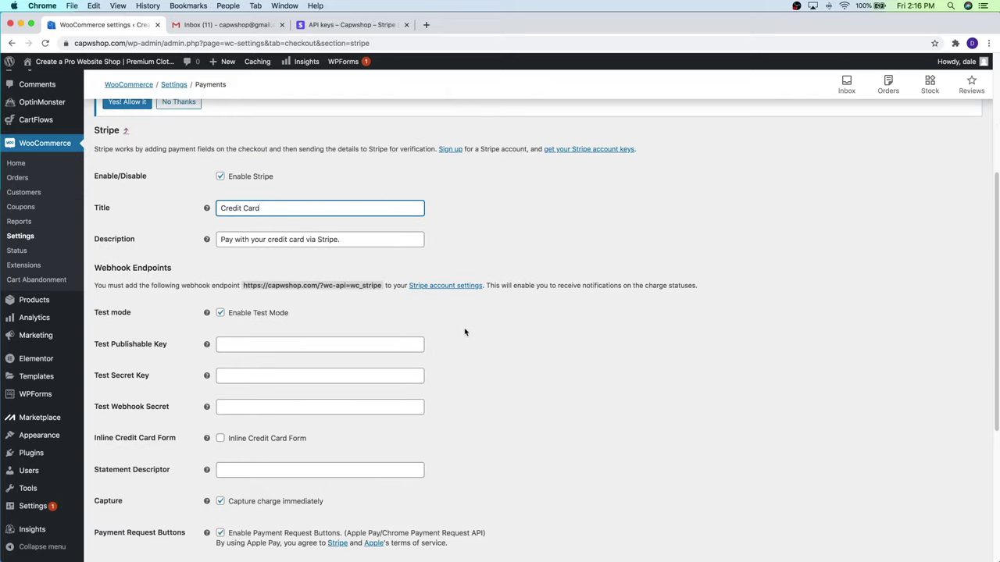
Paste the copied key into the Test Publishable Key field
scroll(464, 334, "down", 2)
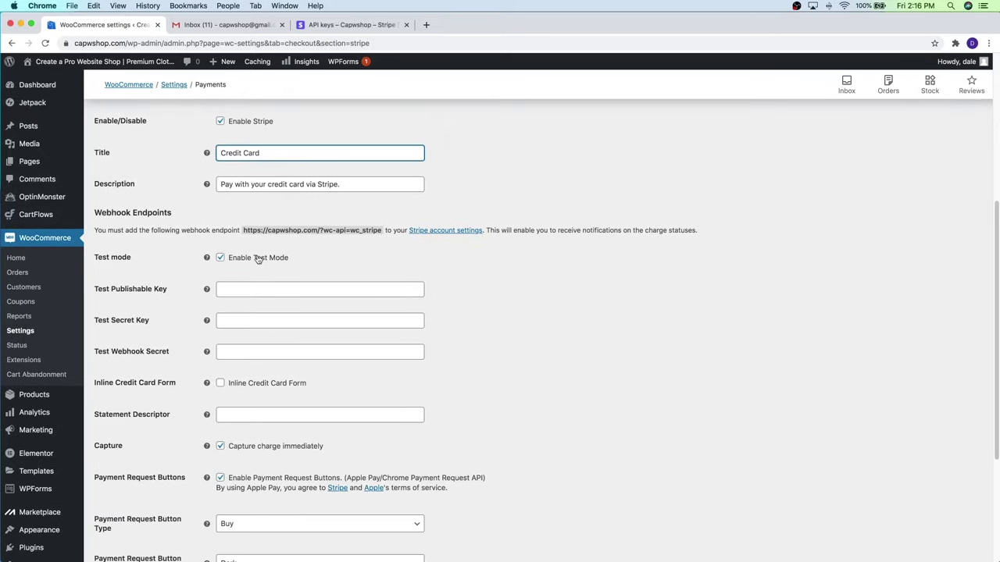
left_click(252, 288)
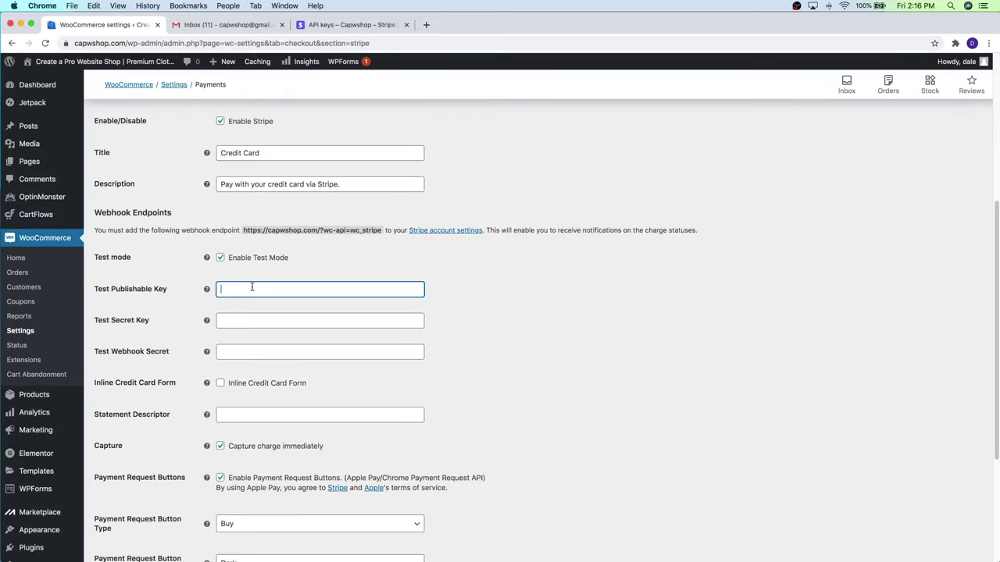
right_click(251, 288)
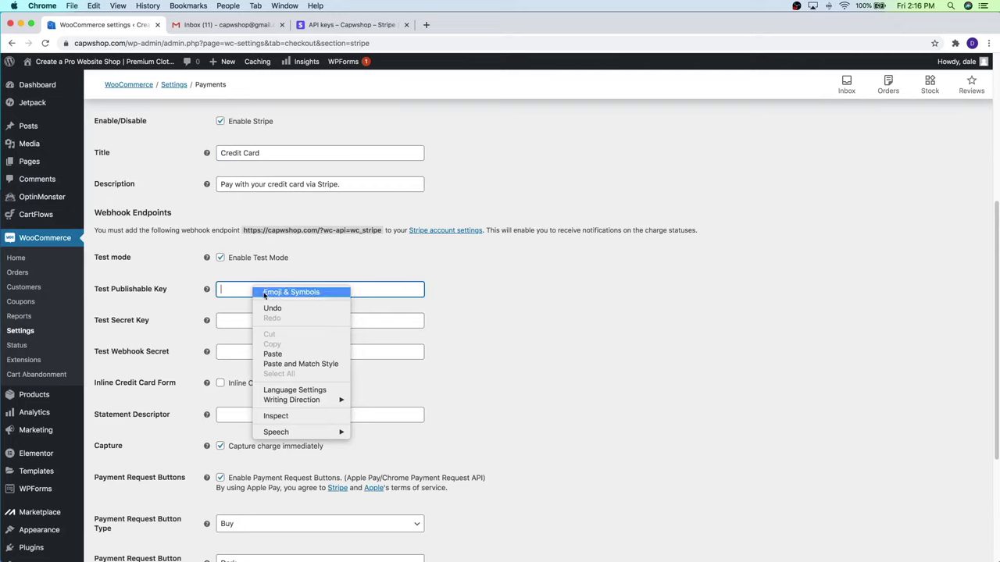
left_click(283, 356)
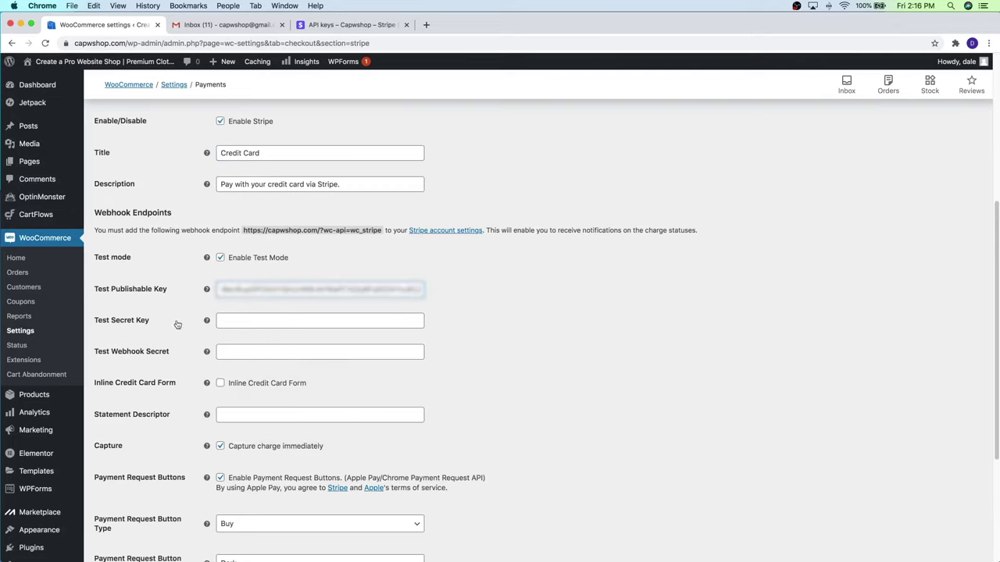
Copy the revealed test secret key from Stripe into WooCommerce's Test Secret Key field
left_click(318, 26)
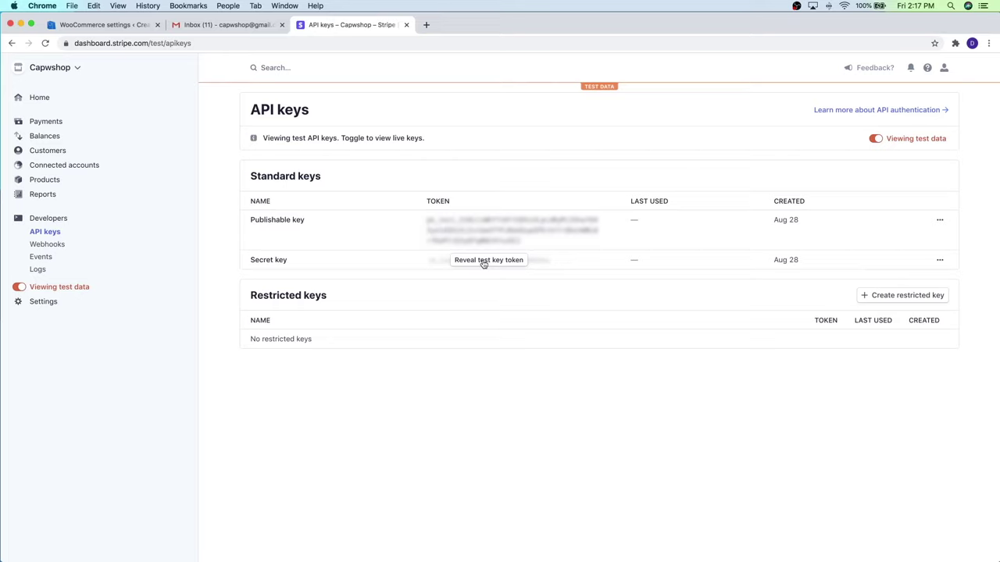
left_click(483, 262)
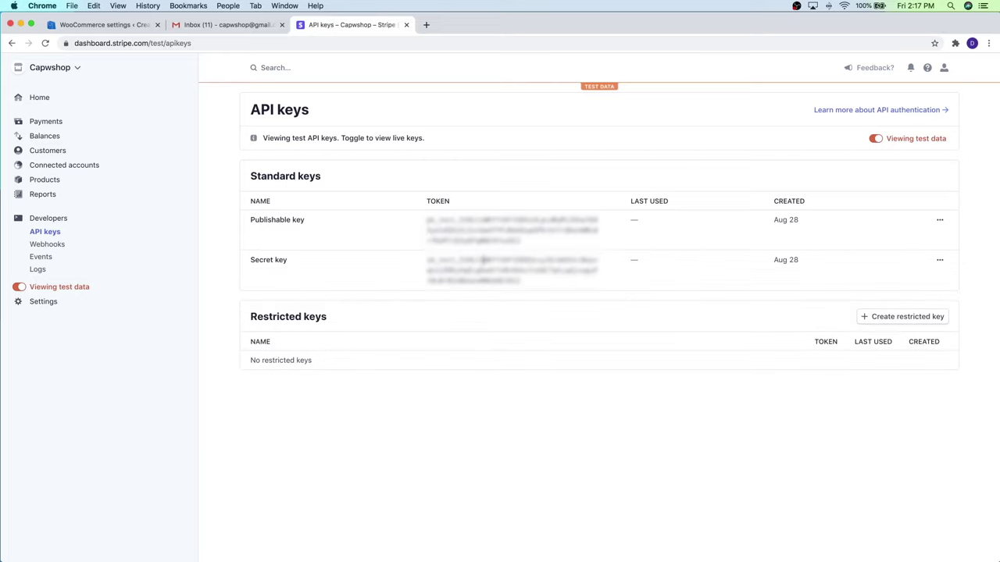
double_click(483, 260)
right_click(485, 260)
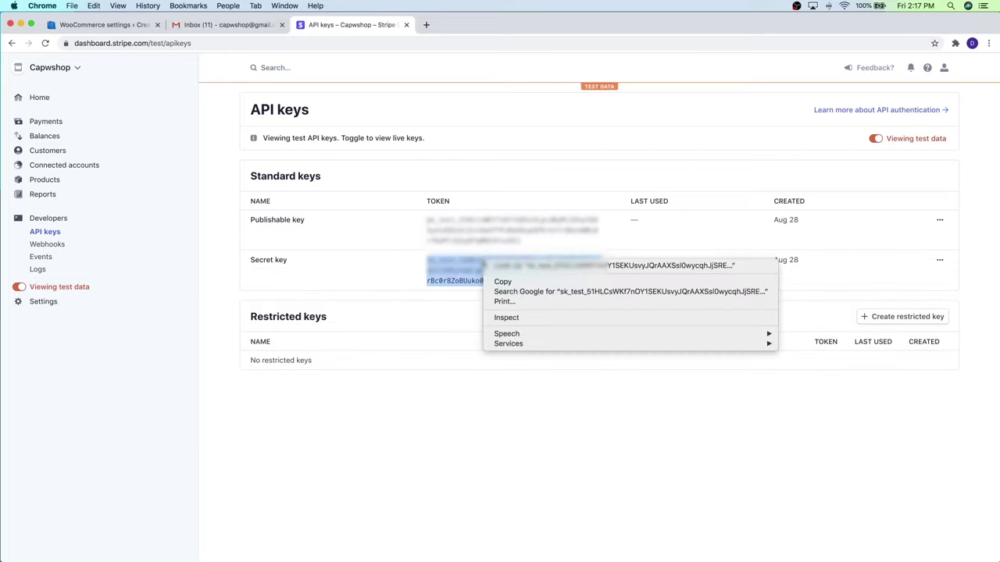
left_click(506, 282)
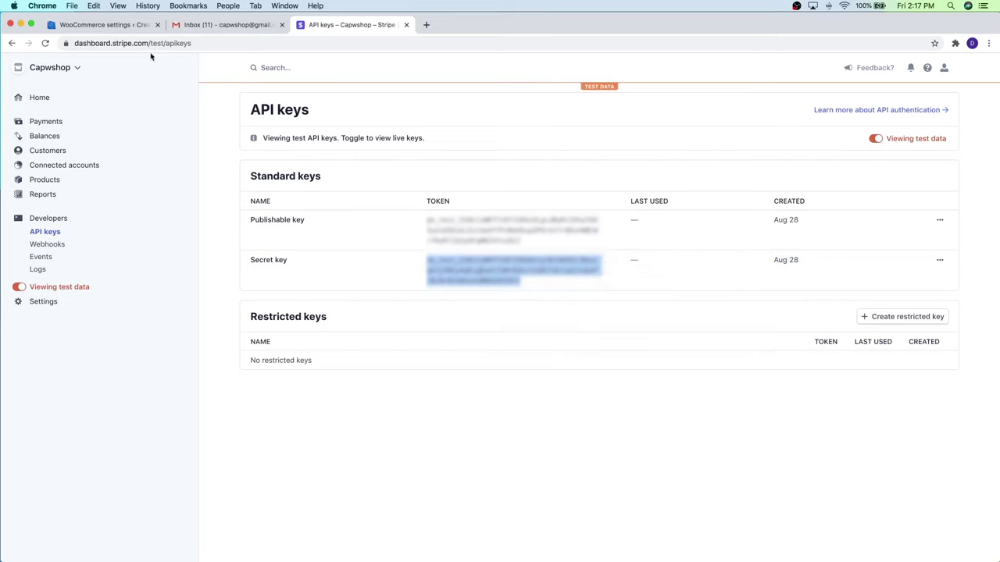
left_click(110, 26)
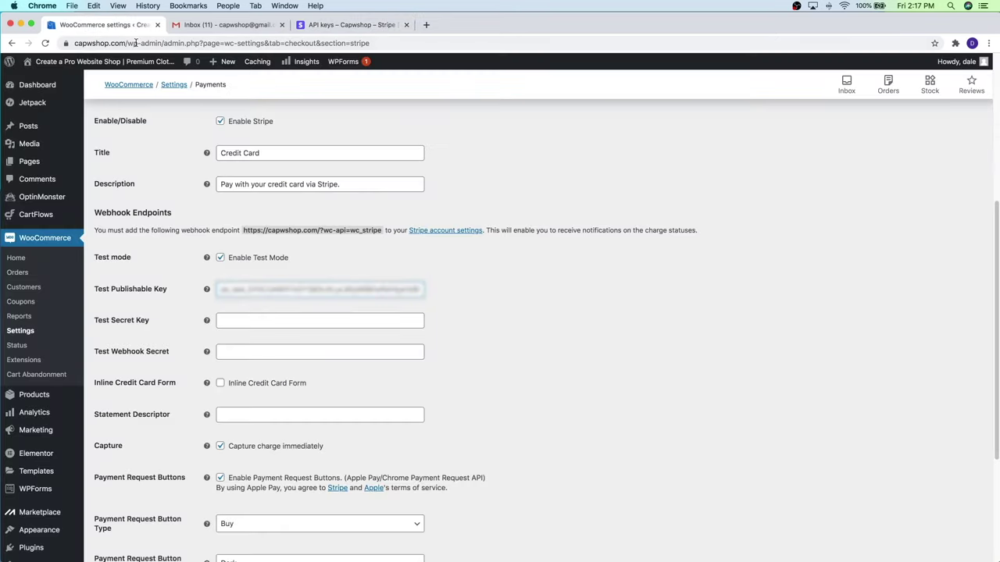
left_click(263, 321)
right_click(263, 321)
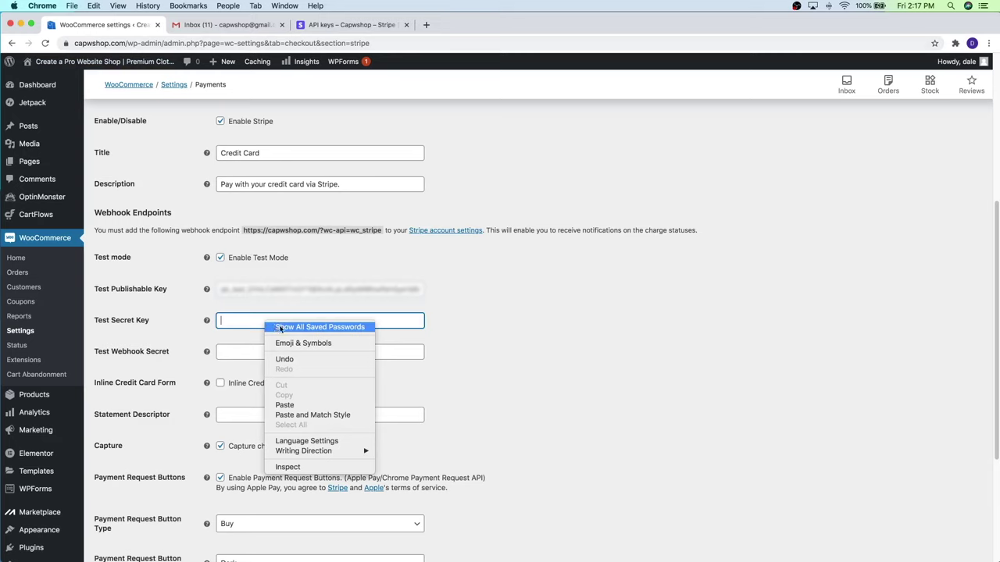
left_click(284, 405)
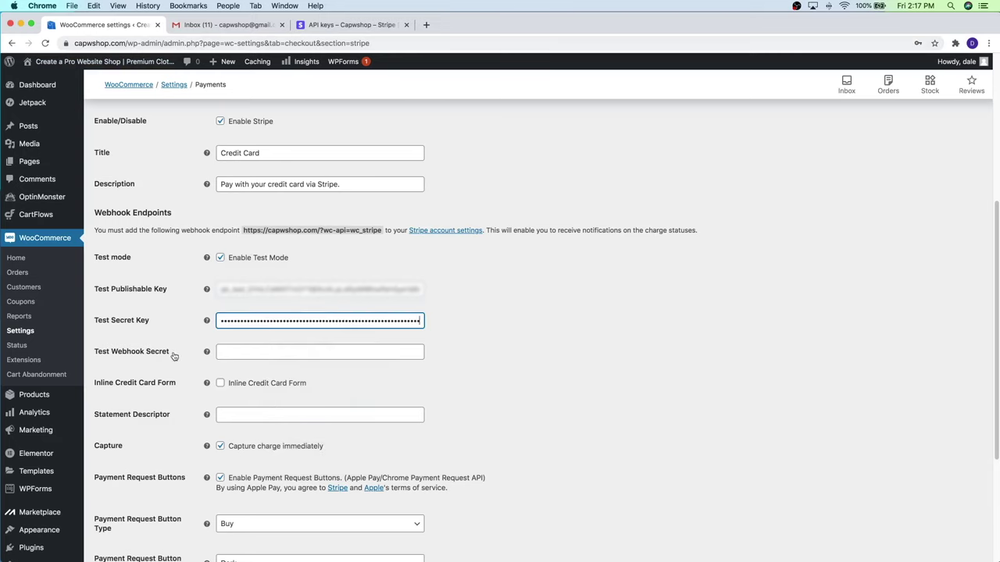
left_click(330, 25)
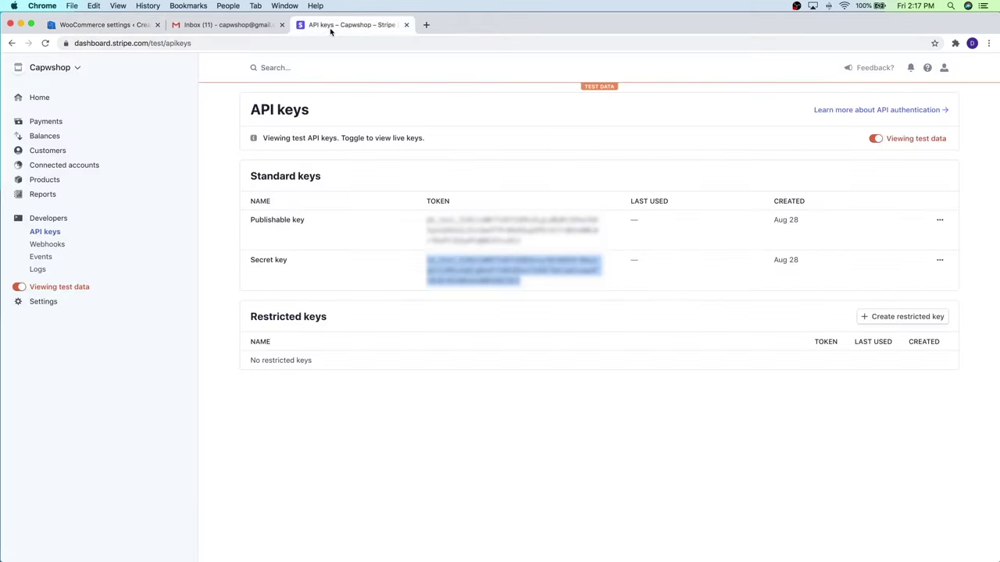
Start adding a Stripe webhook endpoint and copy WooCommerce's webhook URL
left_click(58, 247)
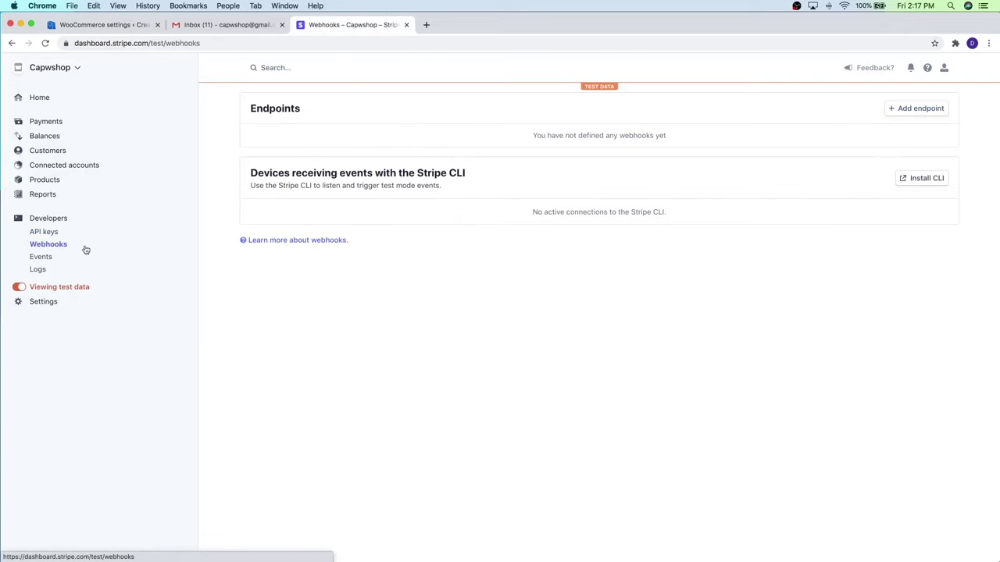
left_click(908, 115)
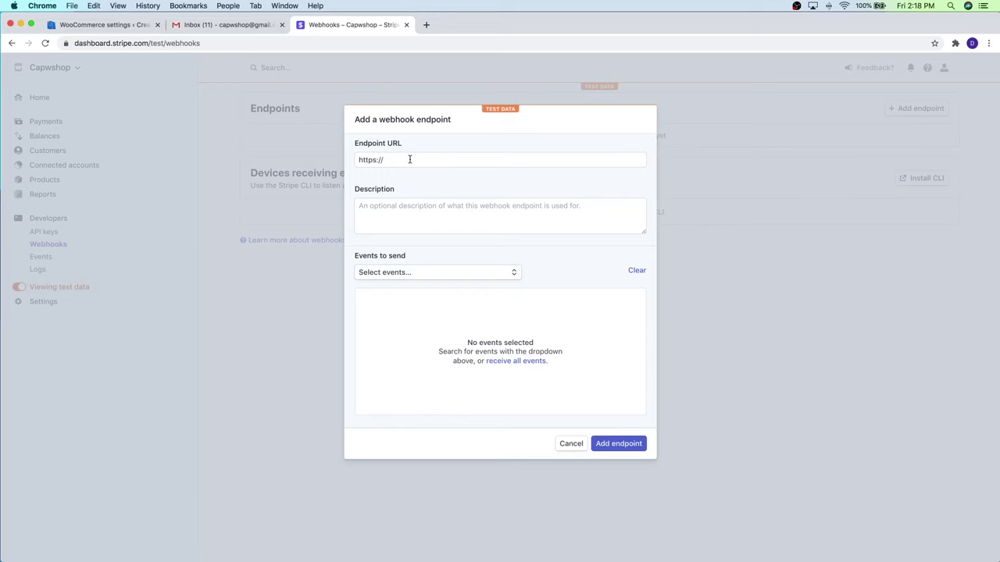
left_click(102, 24)
left_click(283, 224)
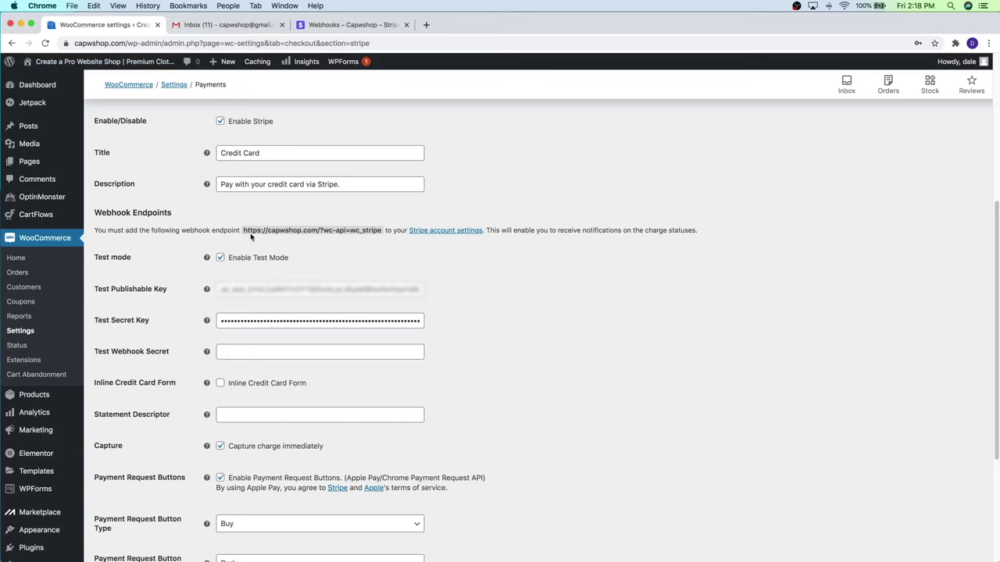
left_click_drag(245, 228, 383, 238)
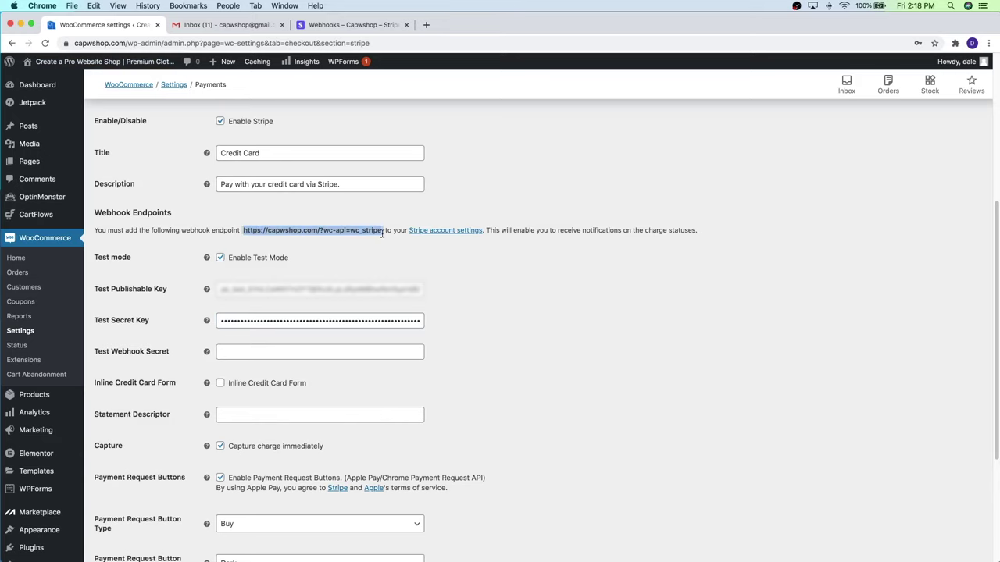
right_click(383, 232)
left_click(384, 251)
left_click(330, 24)
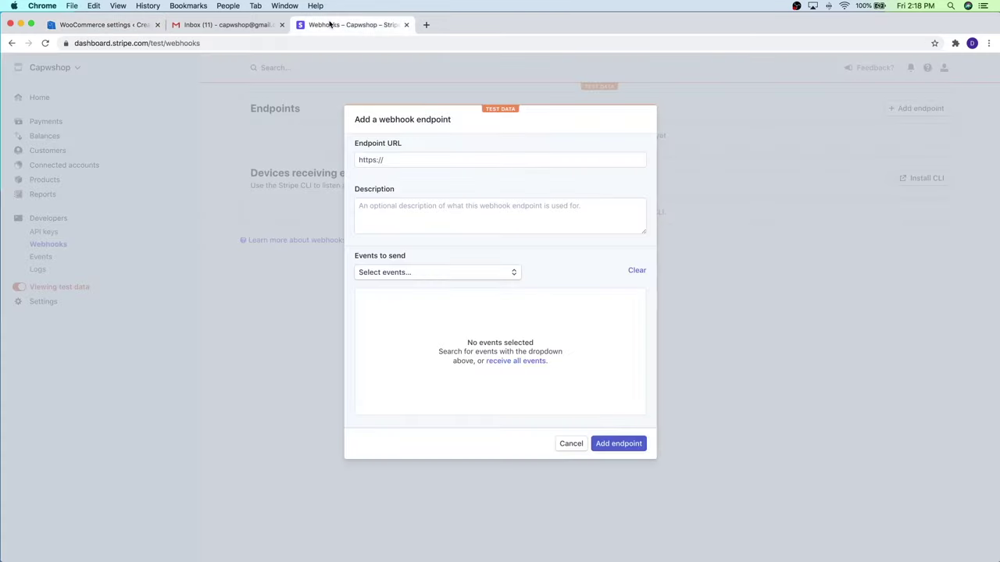
left_click(417, 162)
right_click(417, 161)
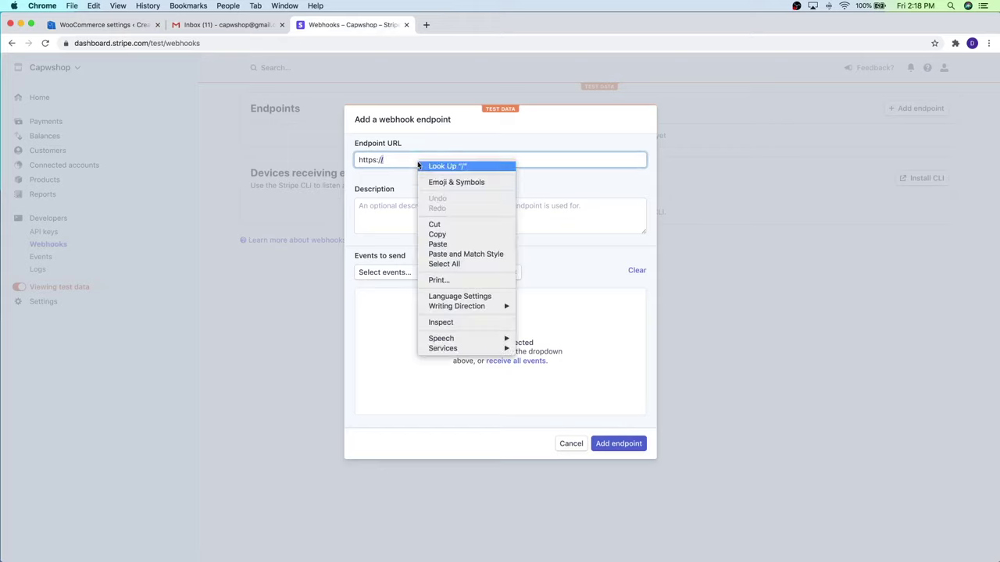
left_click(442, 244)
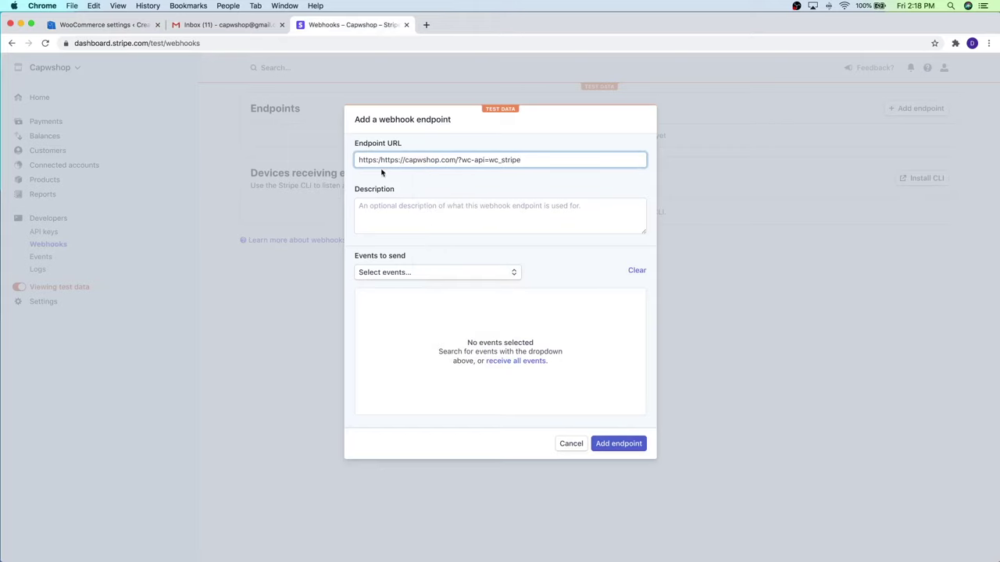
left_click_drag(381, 160, 358, 160)
key("BackSpace")
Select all 13 Charge events and create the webhook endpoint
left_click(420, 272)
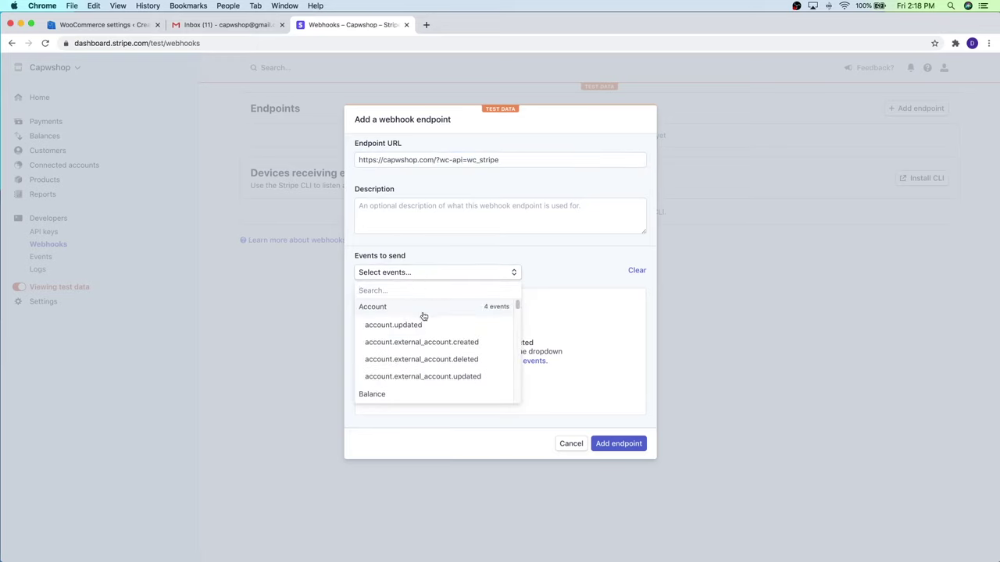
scroll(422, 316, "down", 5)
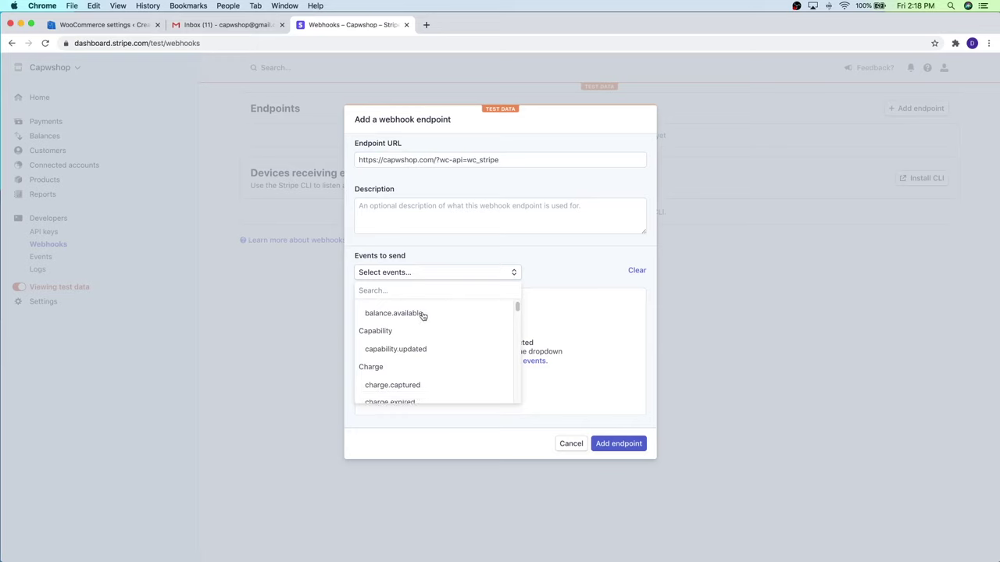
scroll(415, 323, "down", 1)
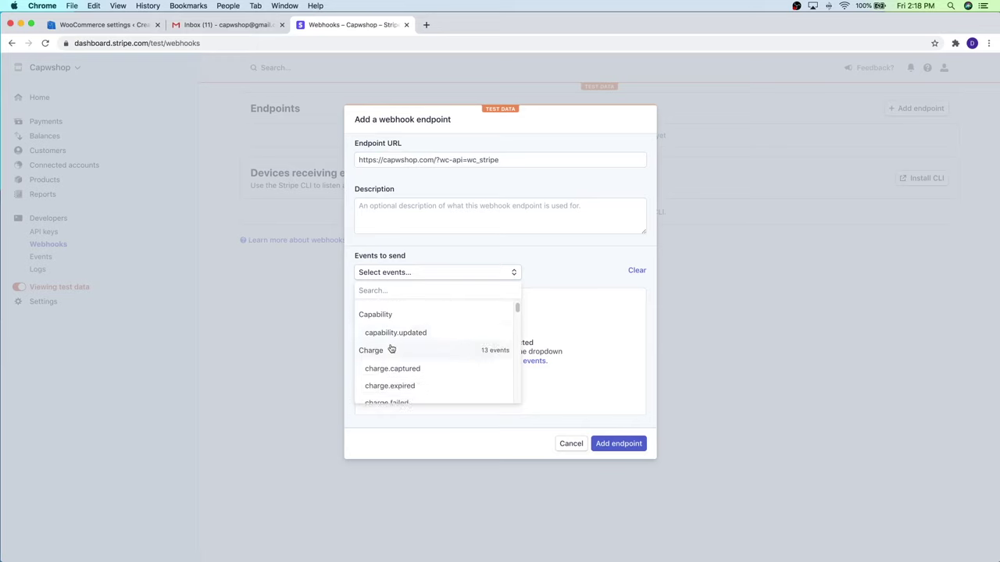
left_click(391, 349)
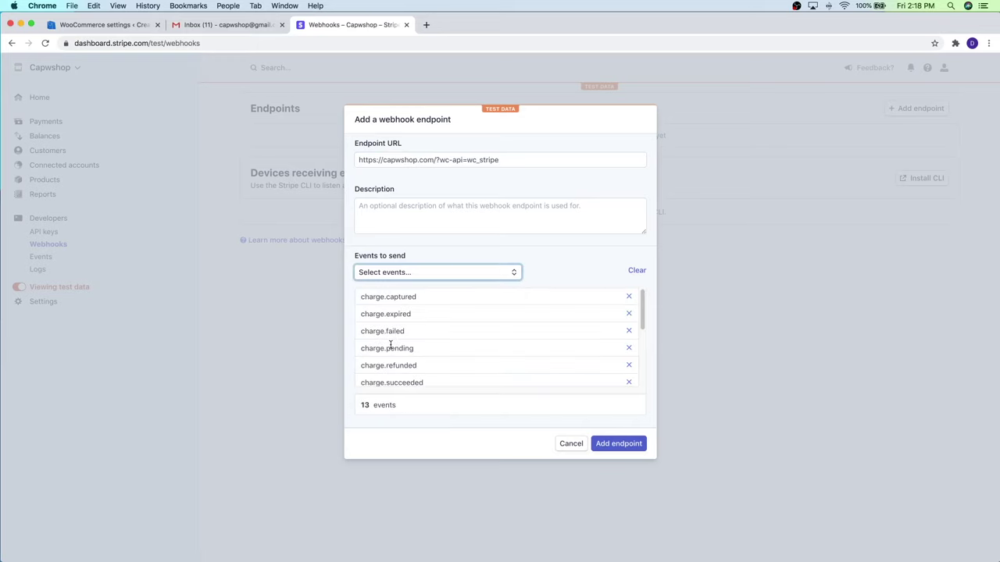
left_click(617, 444)
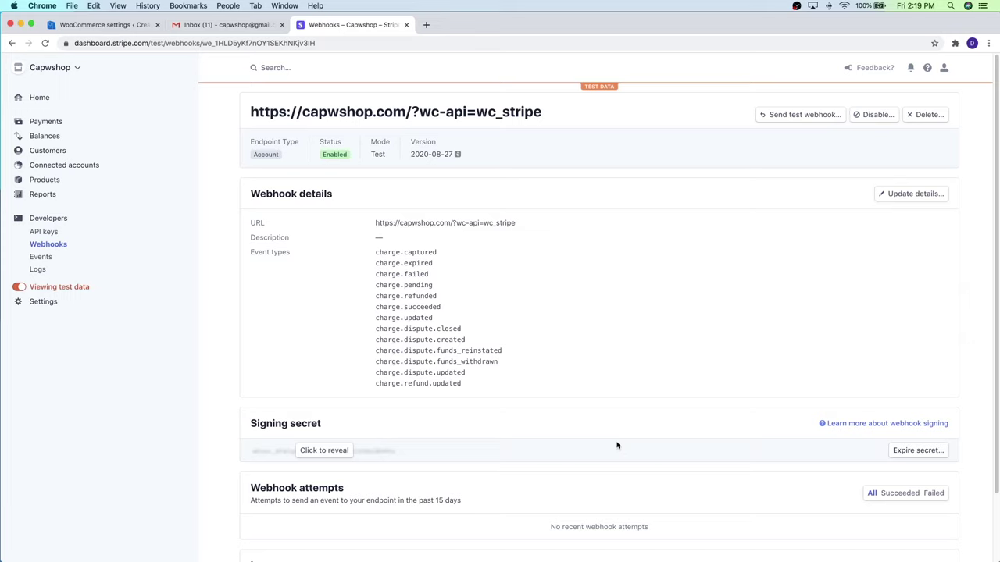
Reveal the endpoint's signing secret and paste it into WooCommerce's Test Webhook Secret
left_click(321, 451)
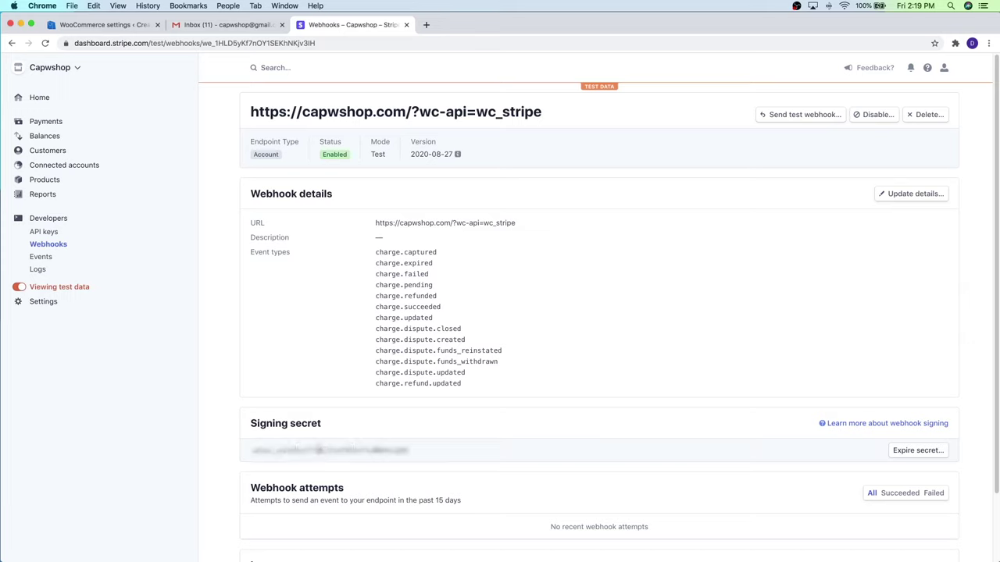
double_click(320, 451)
right_click(318, 449)
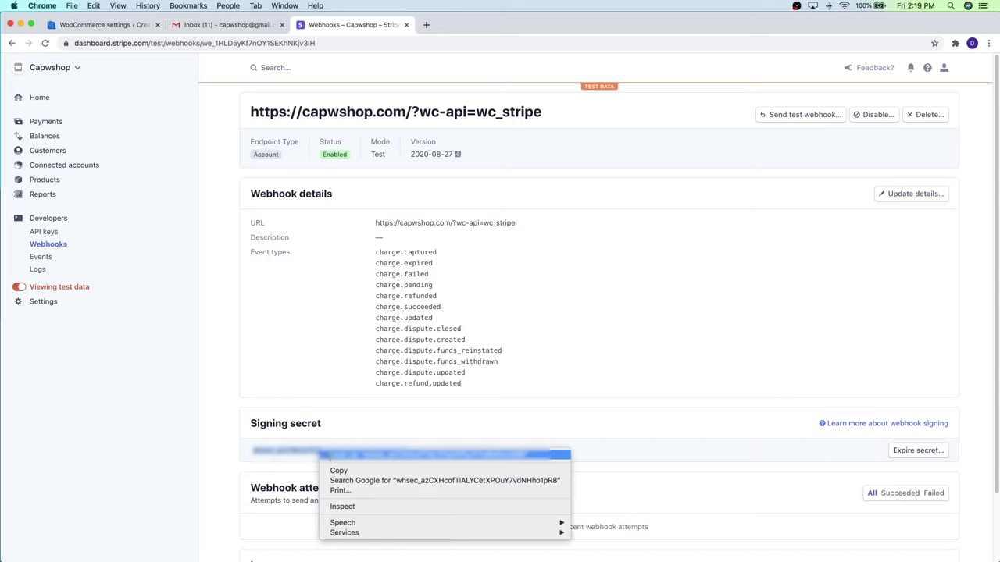
left_click(338, 470)
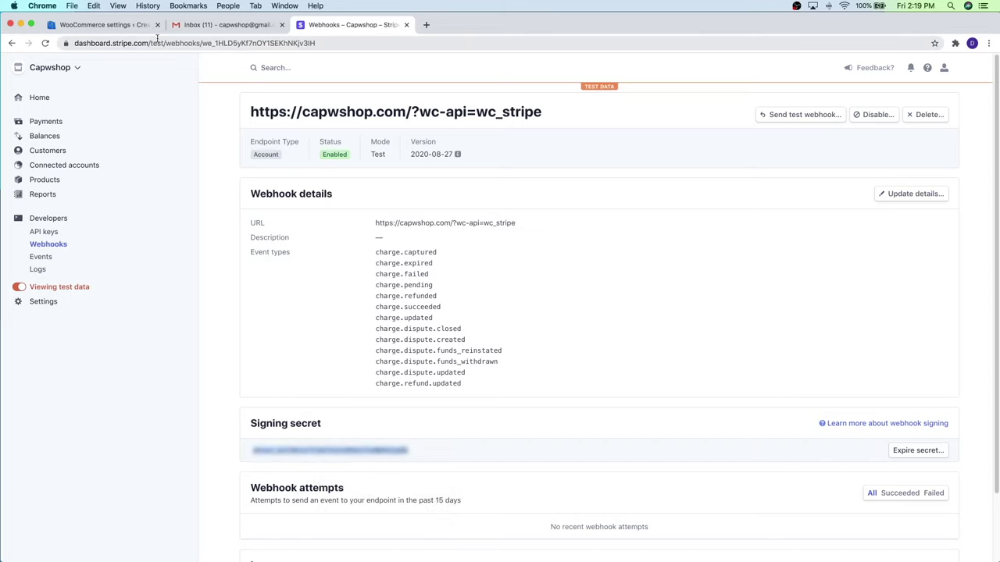
left_click(107, 28)
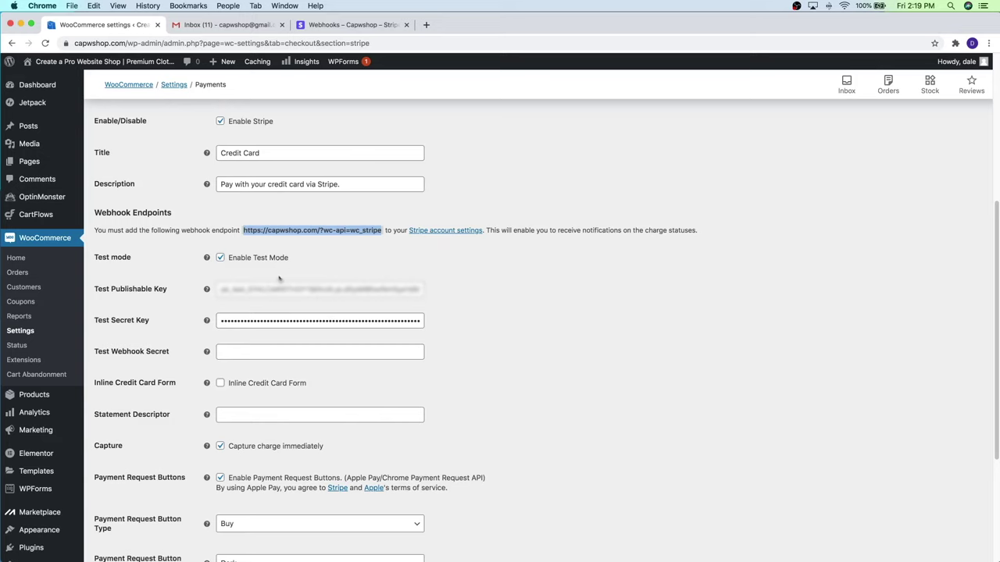
right_click(250, 349)
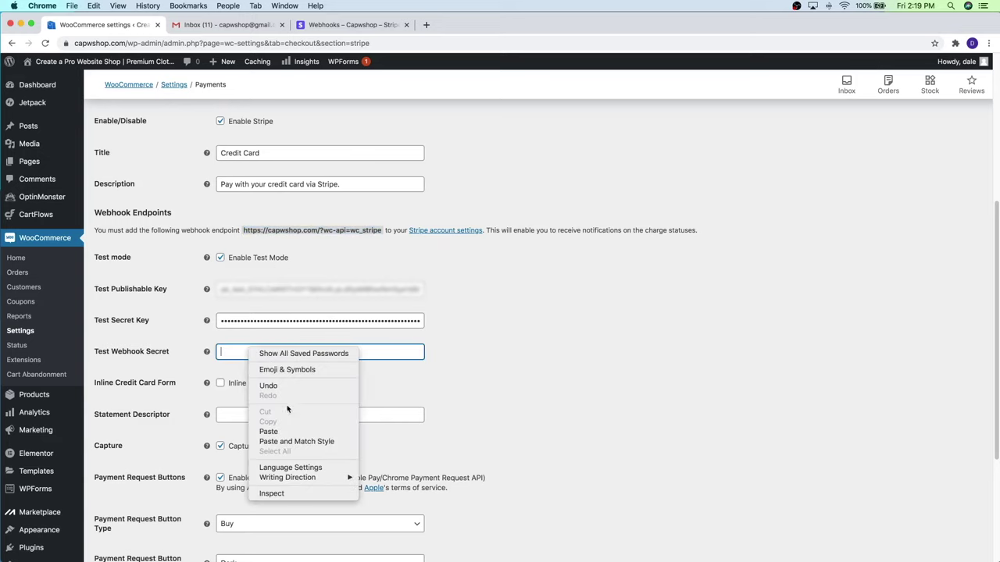
left_click(291, 439)
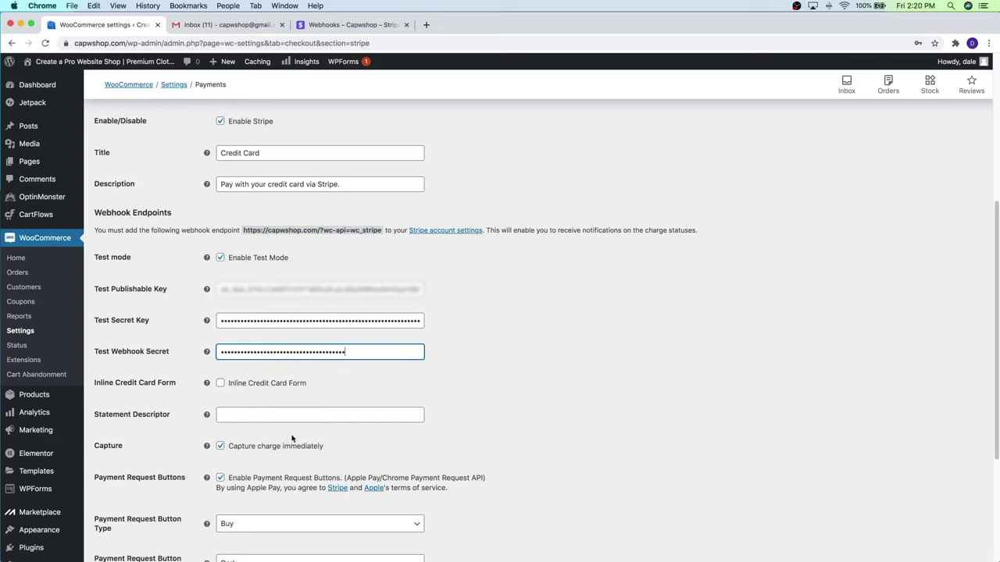
scroll(479, 417, "down", 4)
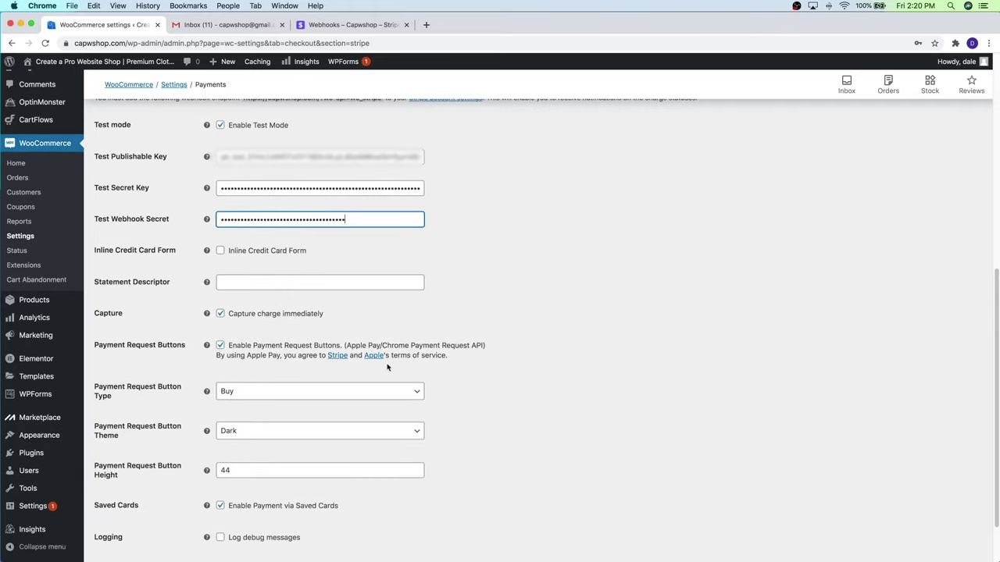
Set the Statement Descriptor to CAPWSHOP and save the Stripe settings
left_click(264, 283)
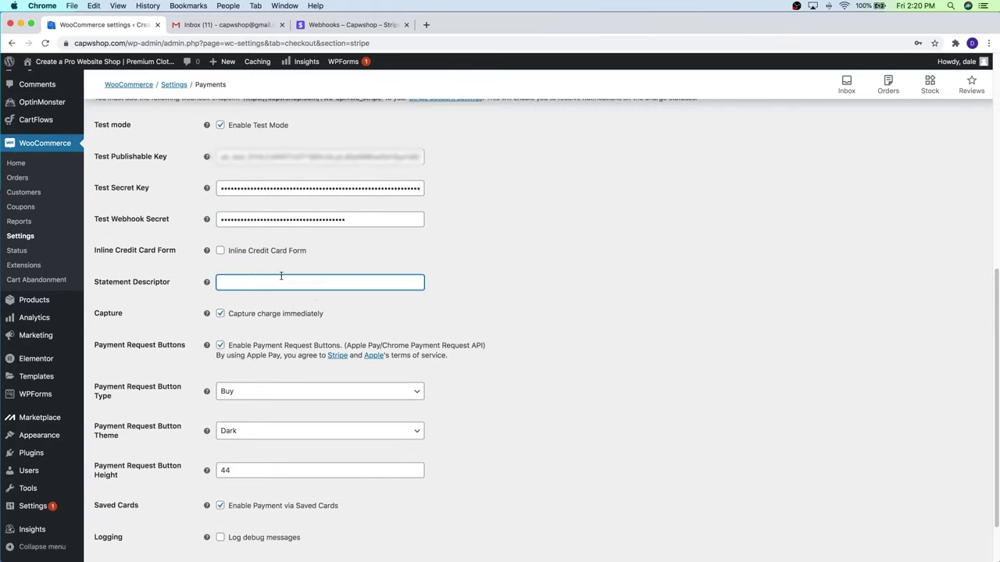
type("CAPWSHOP")
scroll(430, 288, "down", 2)
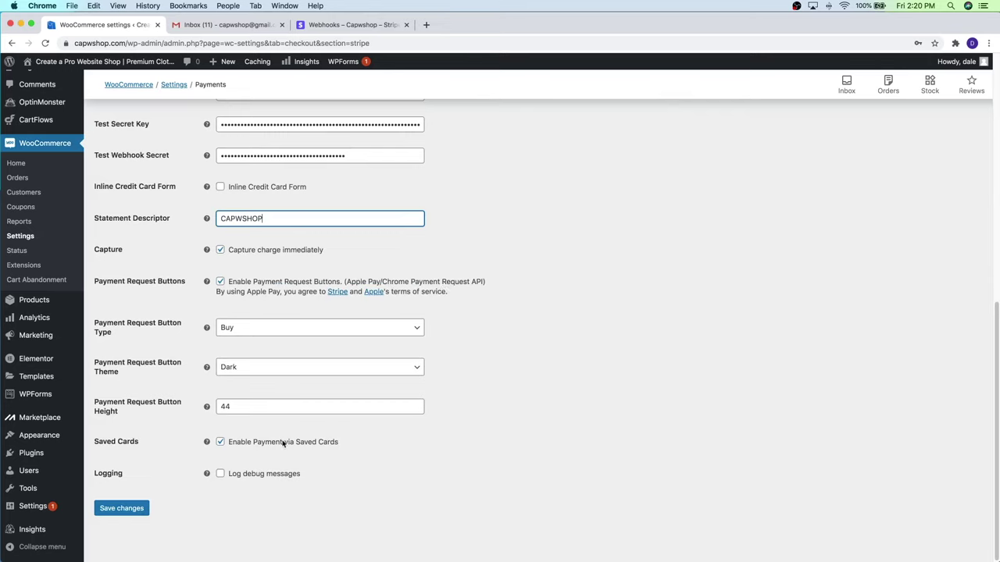
left_click(129, 511)
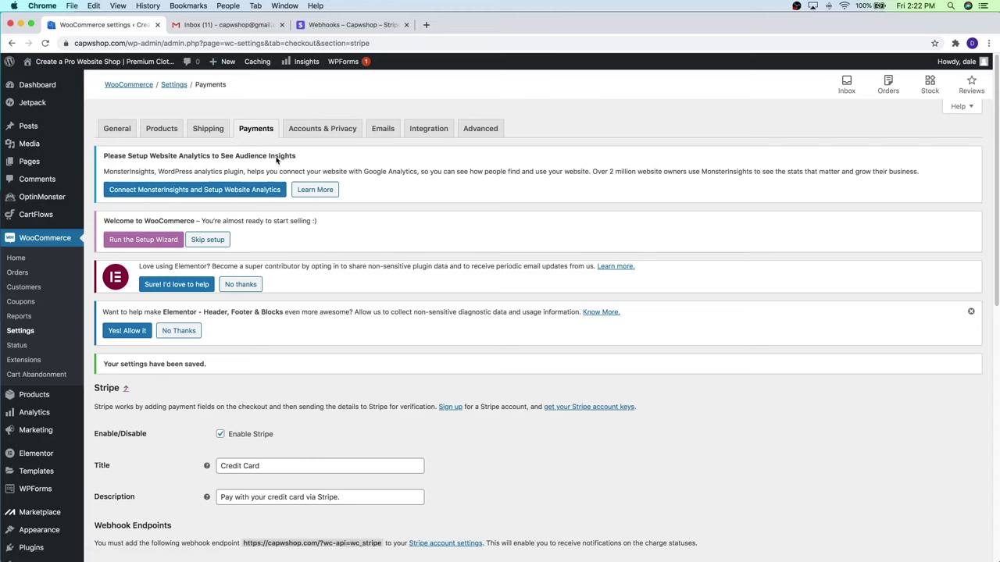
Back on the Payments list, switch PayPal's Enabled toggle on
left_click(259, 133)
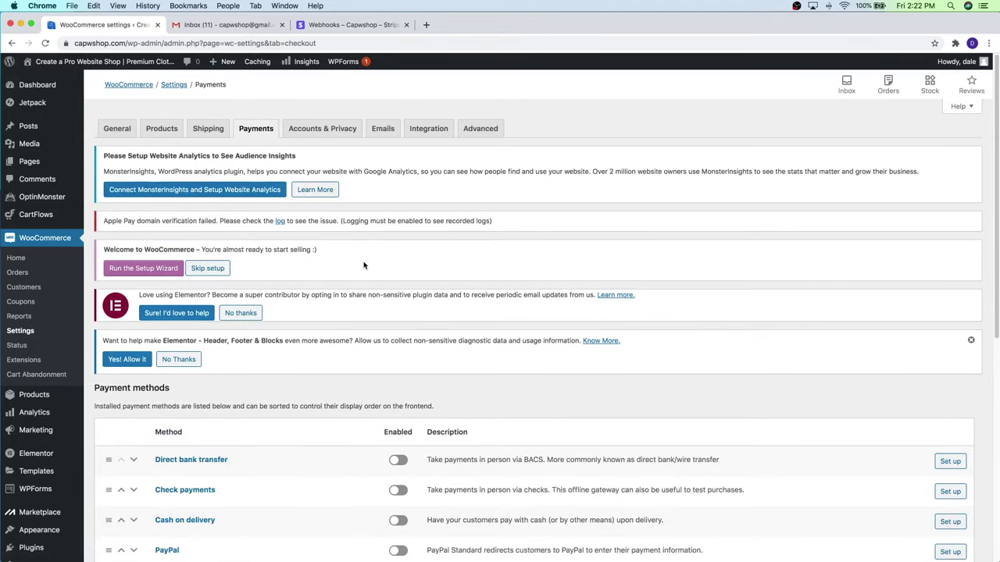
scroll(364, 268, "down", 5)
scroll(360, 266, "down", 3)
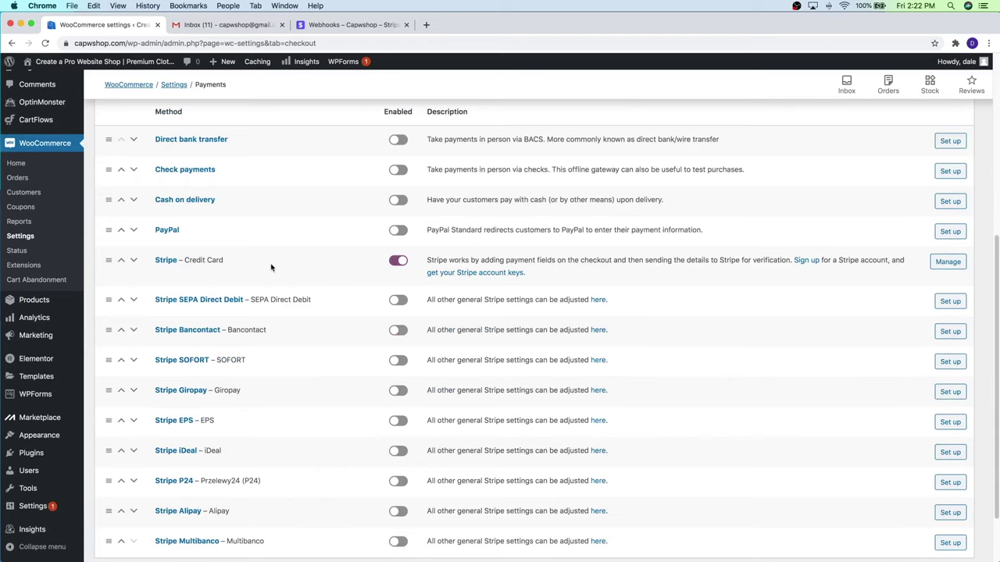
scroll(355, 266, "down", 1)
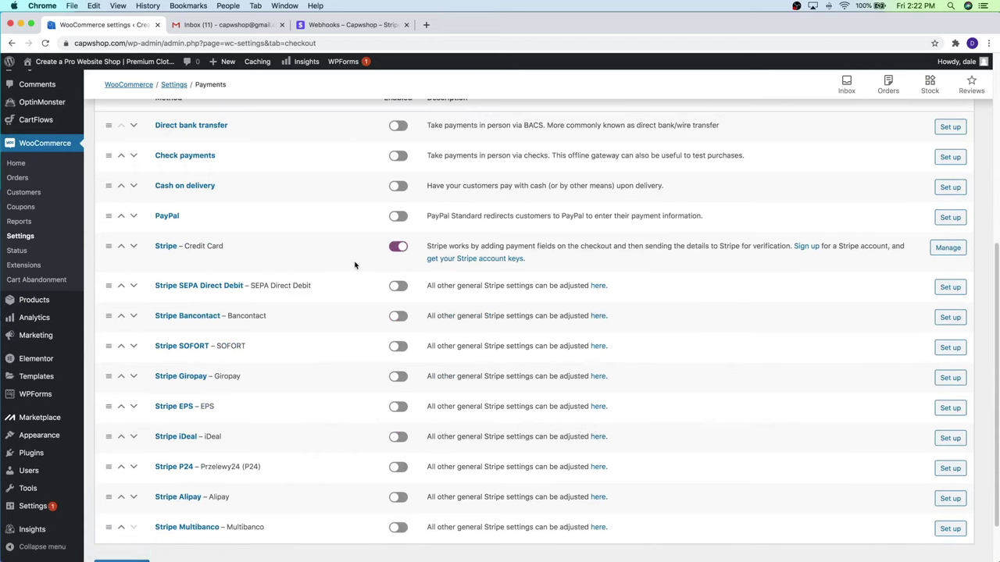
left_click(400, 219)
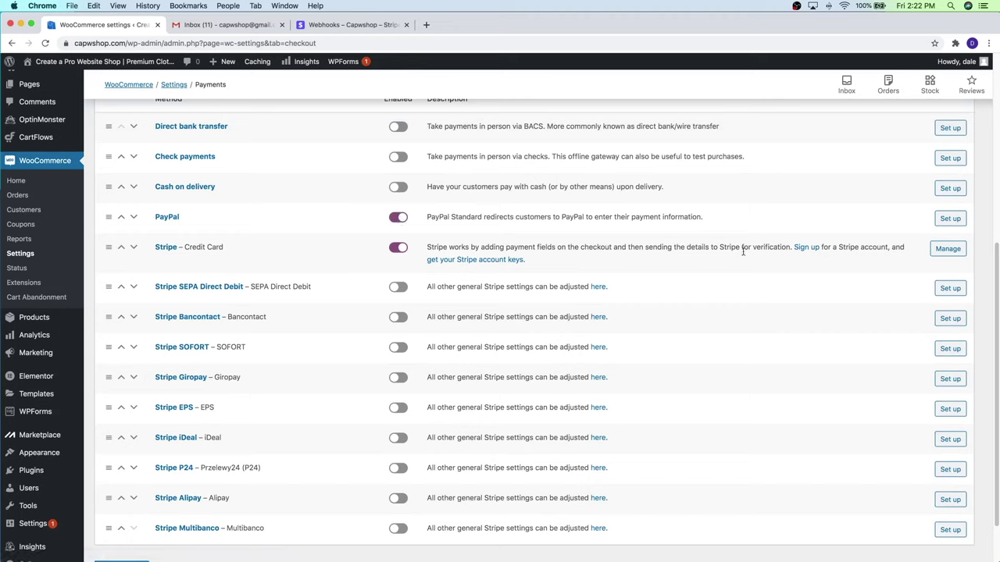
Trim the PayPal description to just 'Pay via PayPal'
left_click(950, 220)
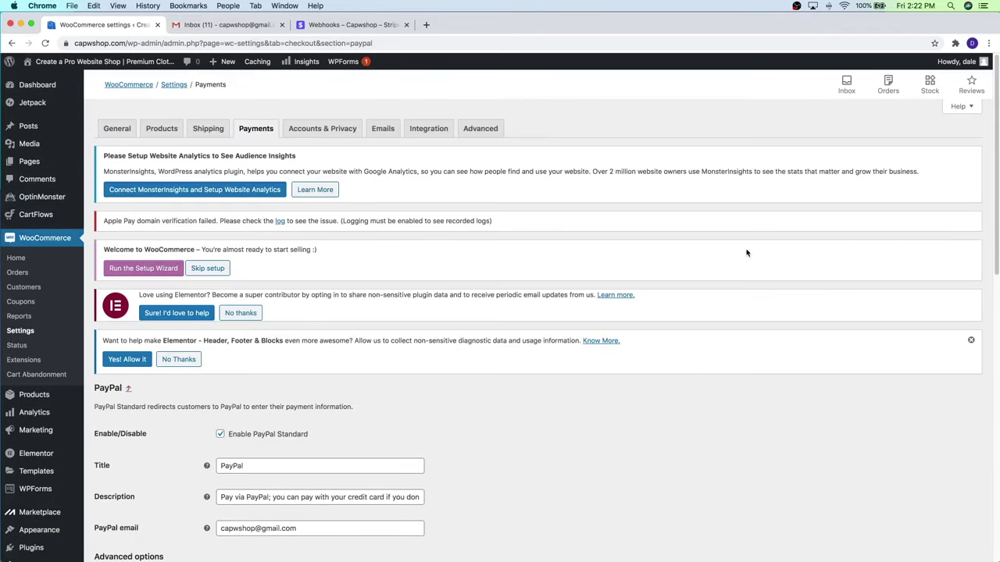
scroll(502, 326, "down", 5)
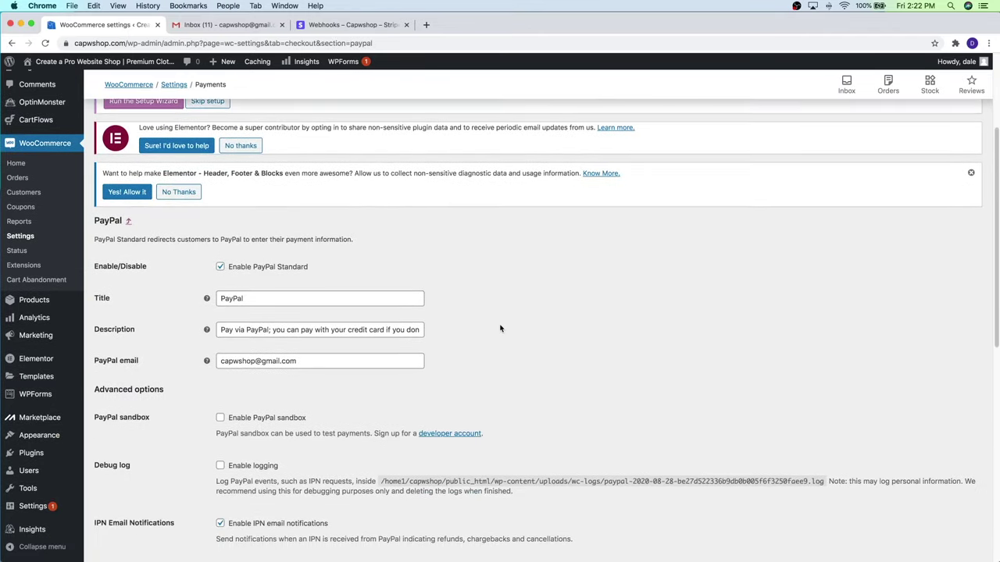
scroll(501, 328, "down", 1)
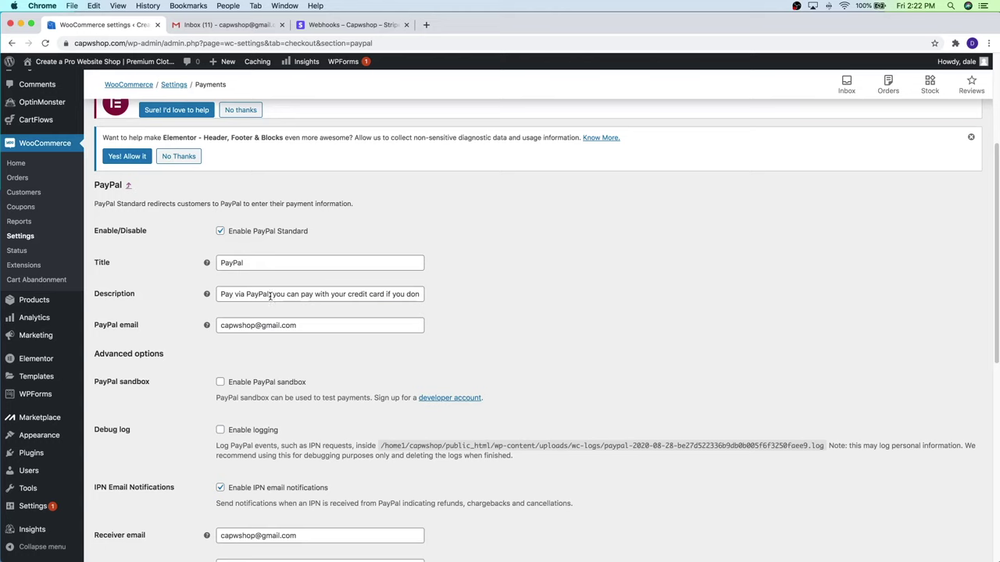
left_click_drag(270, 294, 448, 295)
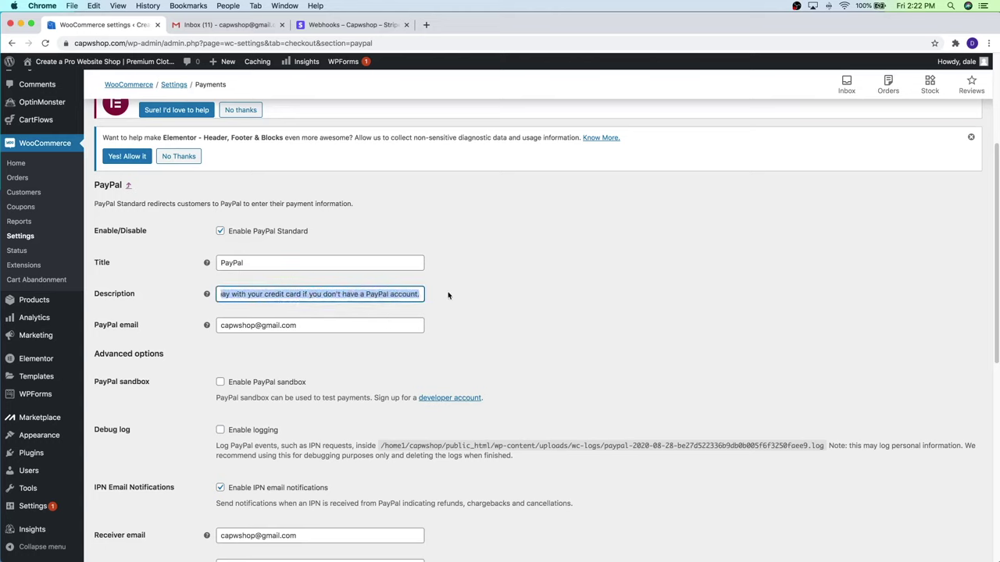
key("BackSpace")
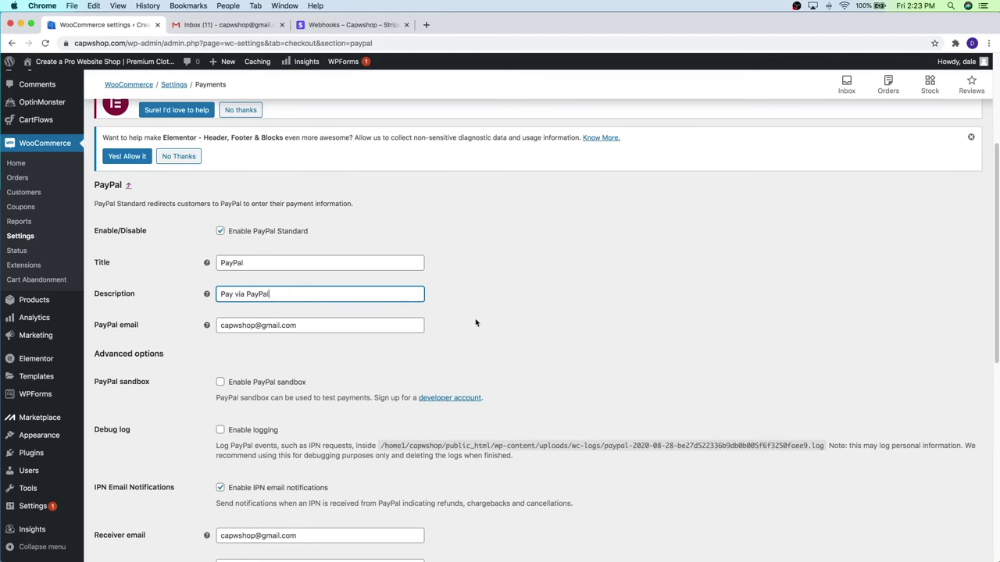
Save the PayPal Standard payment settings
scroll(476, 324, "down", 2)
scroll(476, 323, "down", 5)
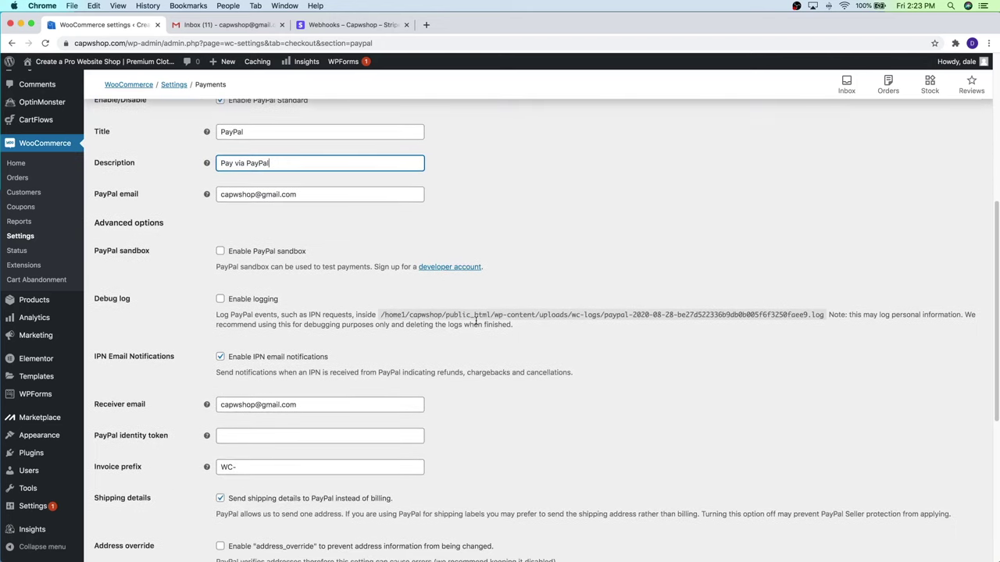
scroll(475, 324, "down", 1)
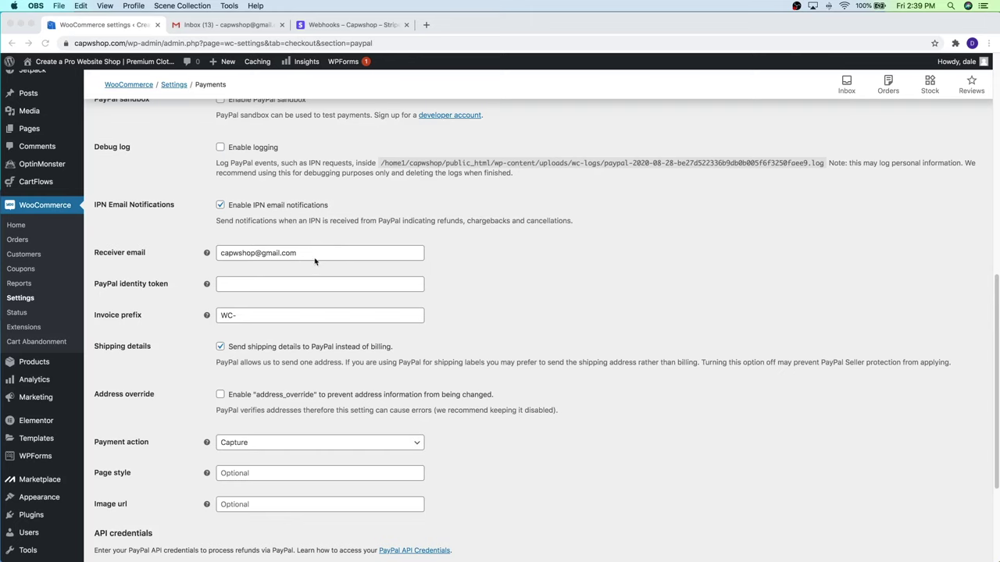
scroll(516, 301, "down", 5)
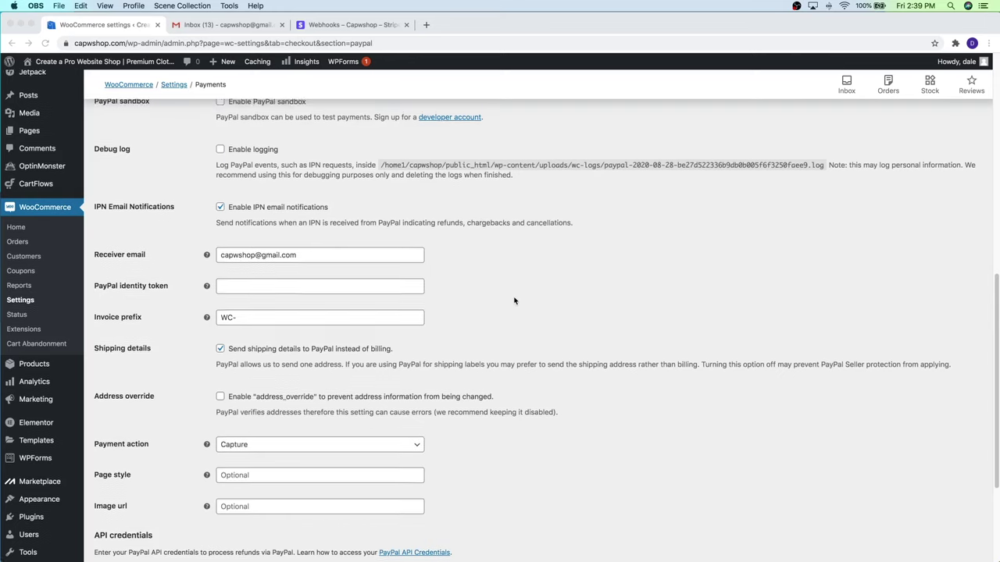
left_click(122, 508)
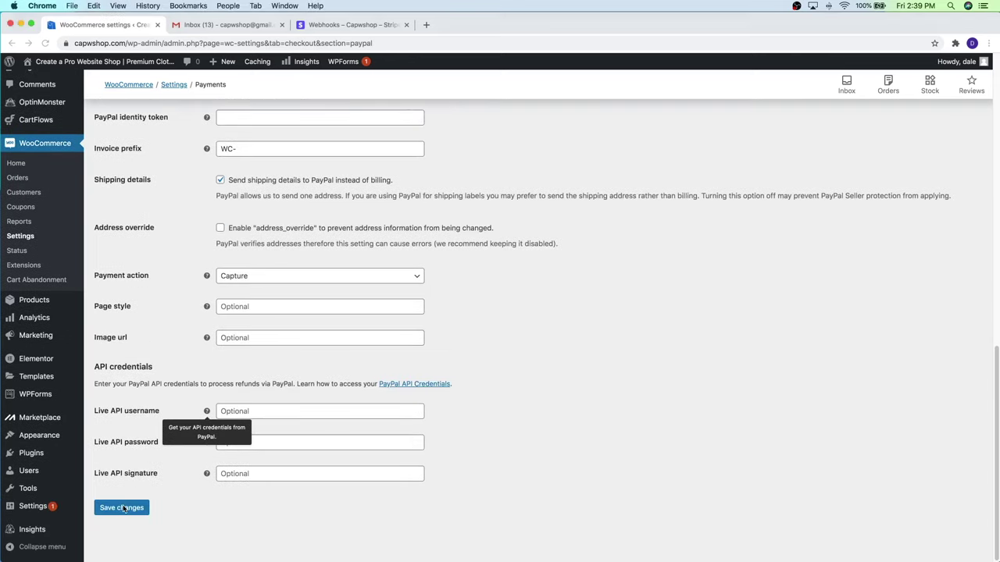
left_click(121, 508)
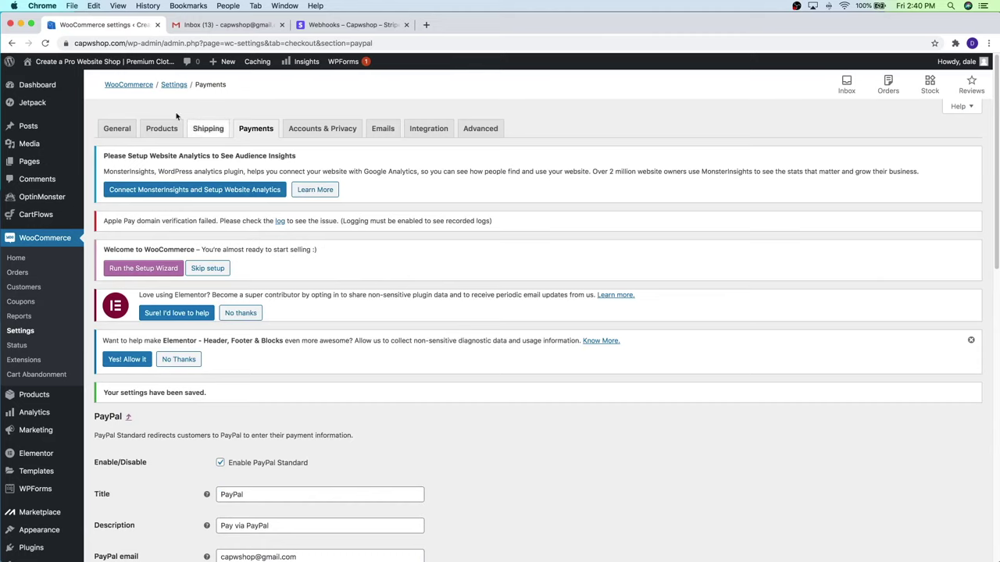
Open the storefront from Visit Store in a new browser tab
mouse_move(81, 77)
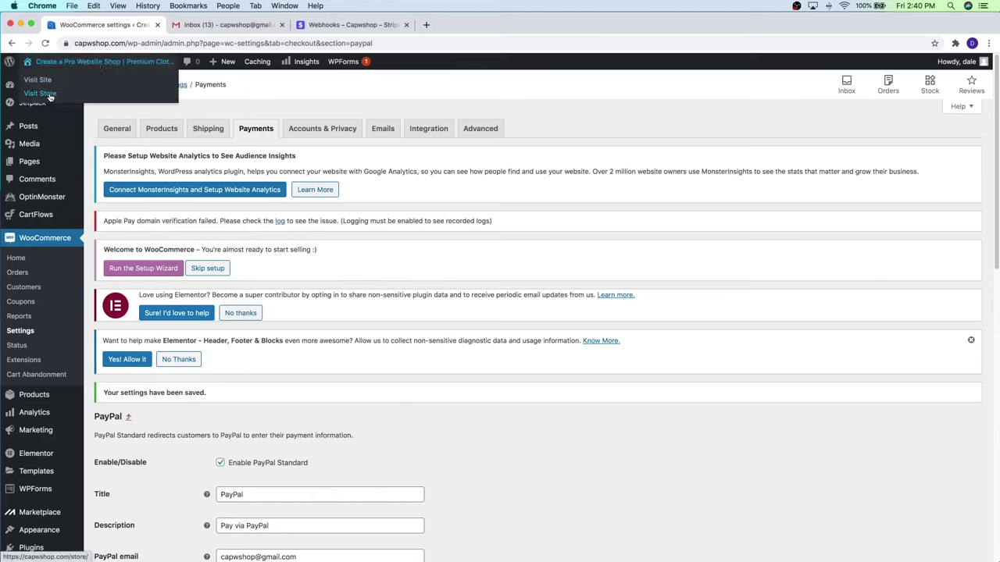
right_click(50, 97)
left_click(75, 98)
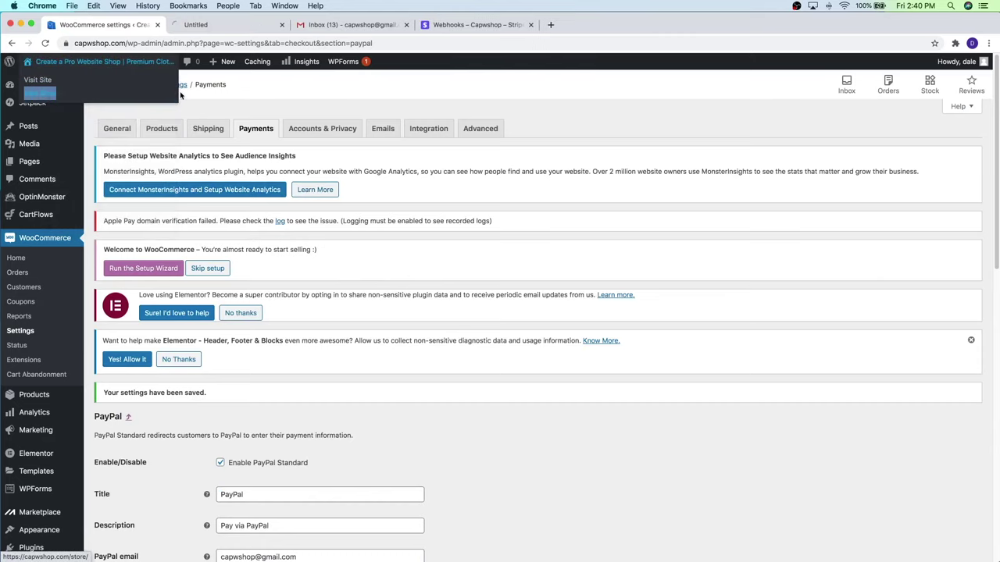
left_click(211, 28)
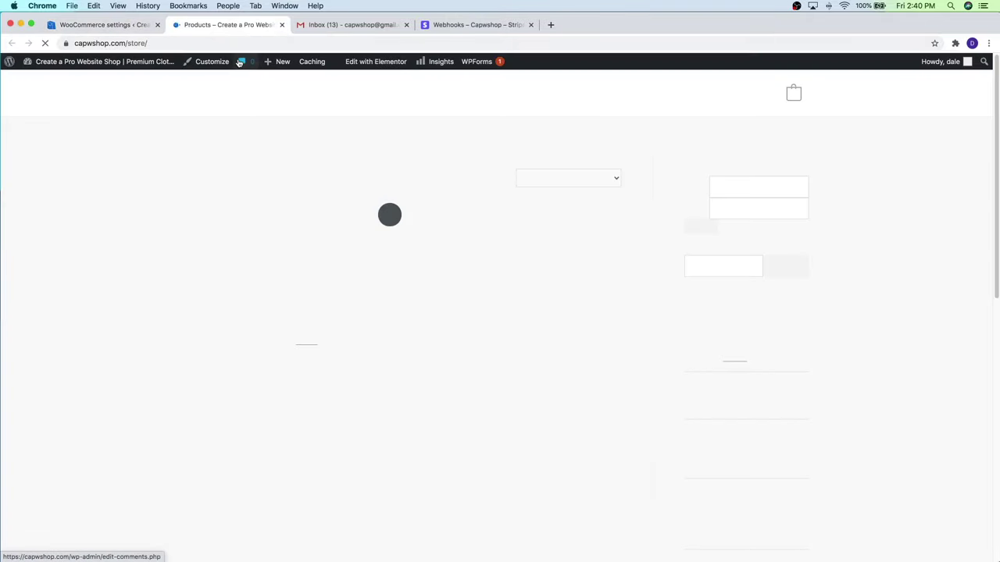
Go from the cart of five items ($184.69) to checkout
mouse_move(797, 100)
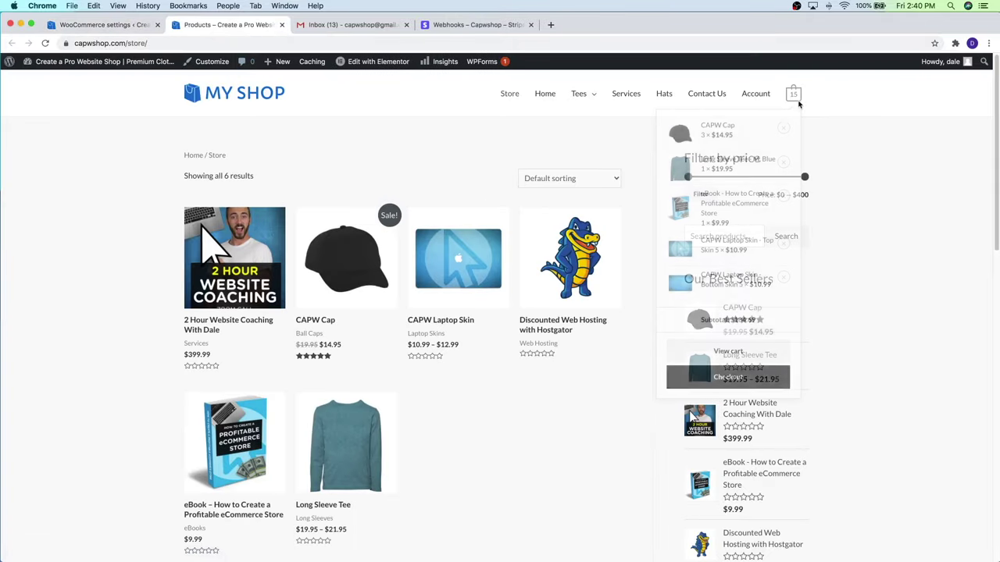
left_click(795, 100)
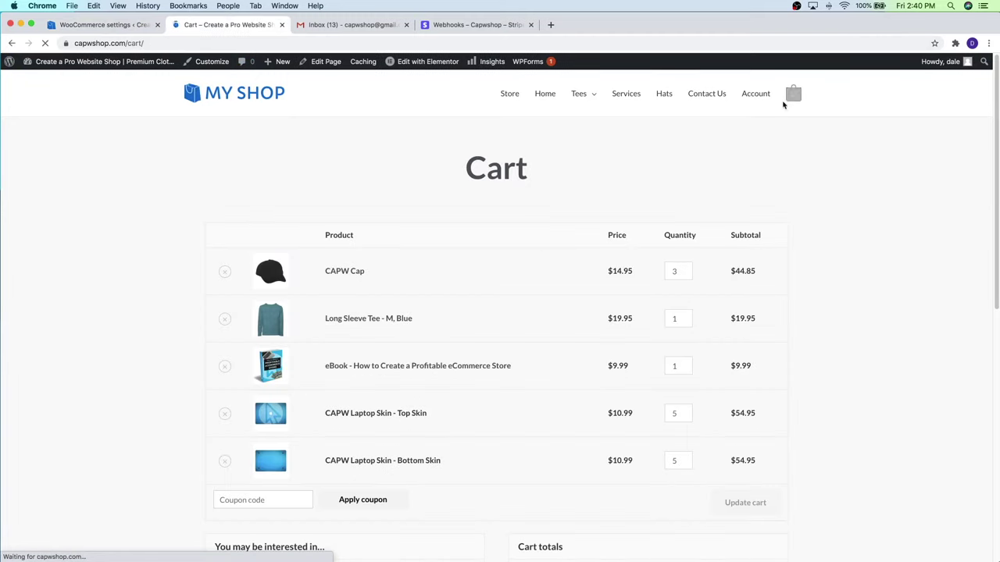
scroll(508, 265, "down", 3)
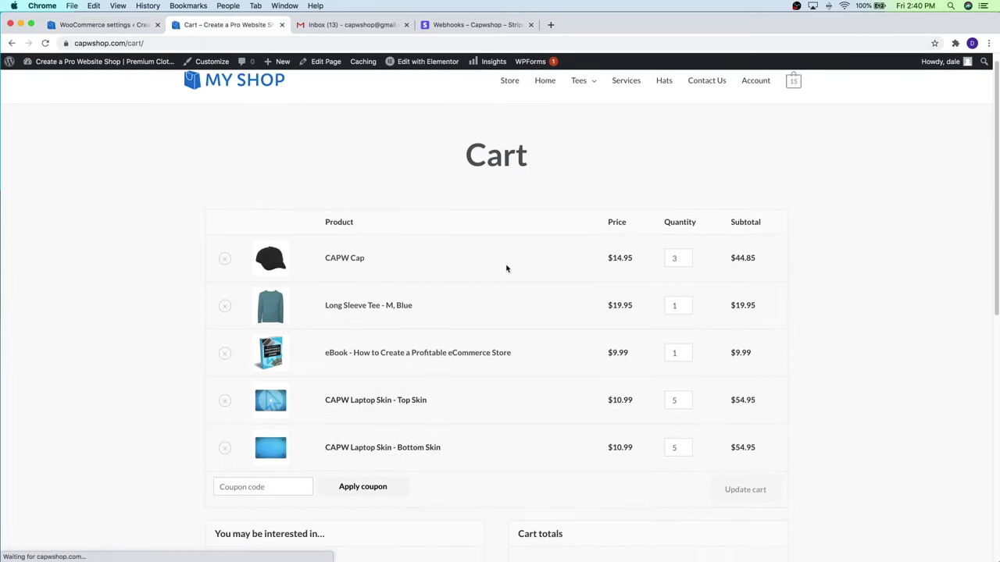
scroll(532, 273, "down", 4)
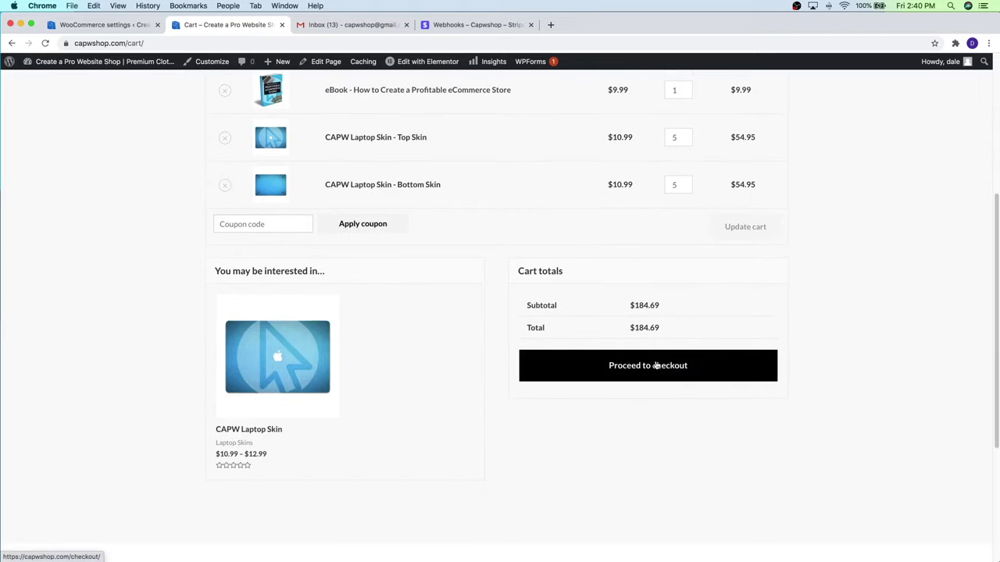
left_click(656, 366)
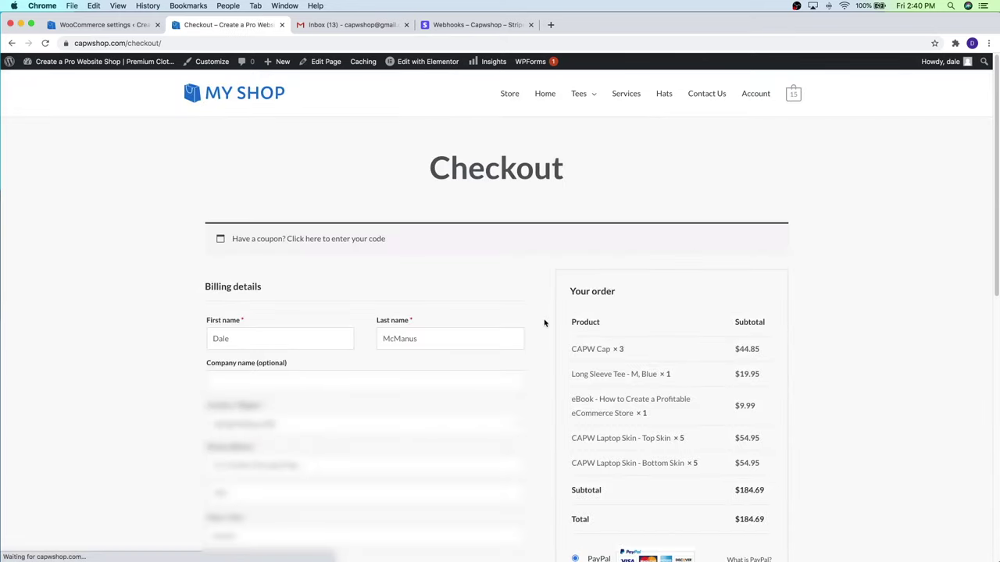
Choose Credit Card (Stripe) instead of PayPal as the checkout payment method
scroll(550, 329, "down", 2)
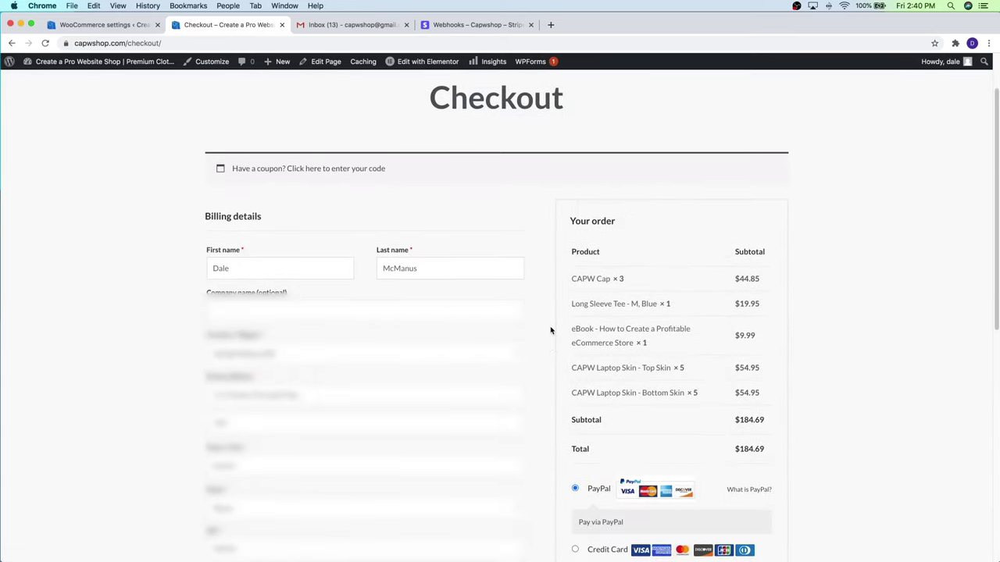
scroll(550, 330, "down", 2)
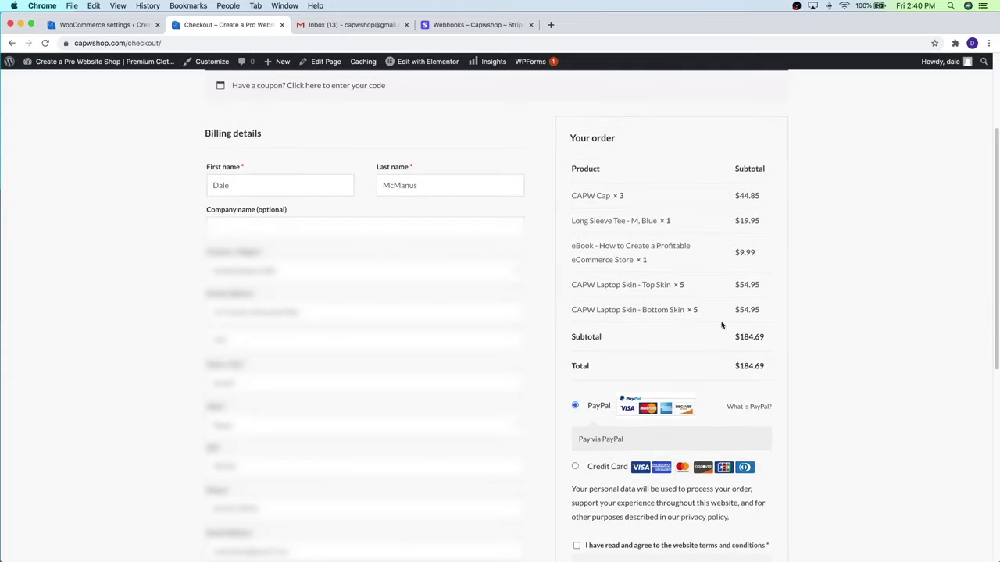
scroll(696, 360, "down", 2)
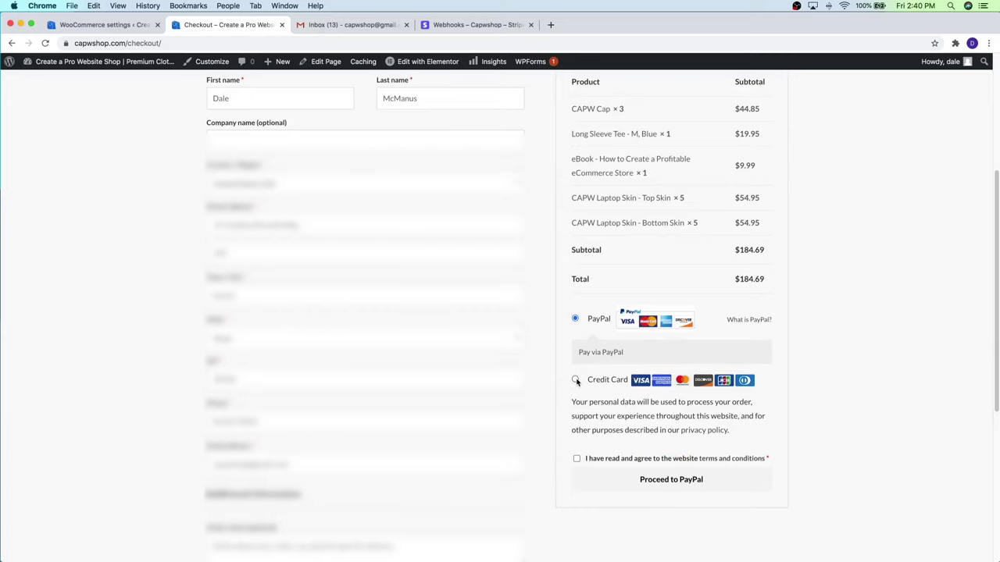
left_click(576, 381)
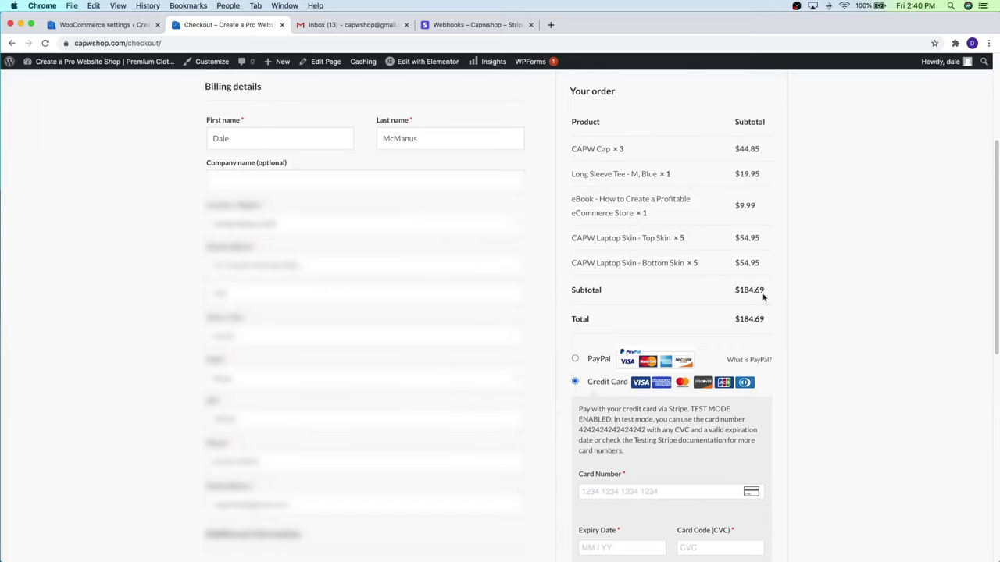
Glance at the Stripe webhook endpoint and payment settings, then return to checkout
scroll(763, 336, "down", 3)
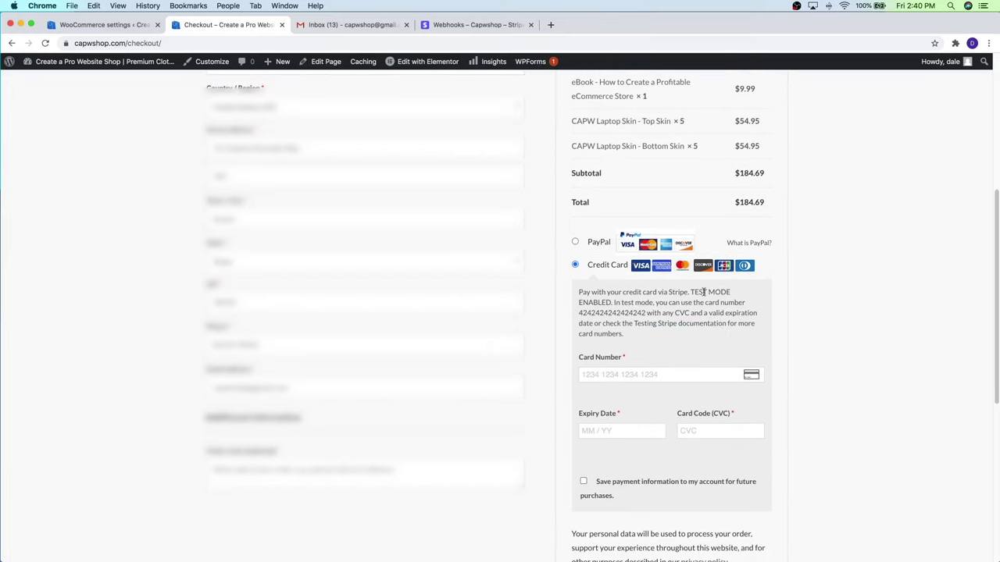
left_click(492, 27)
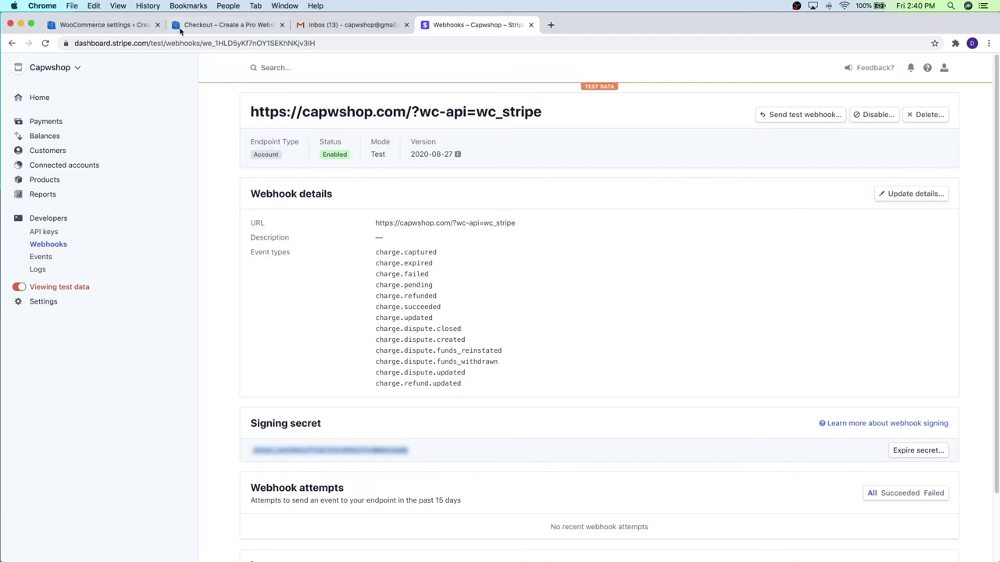
left_click(117, 26)
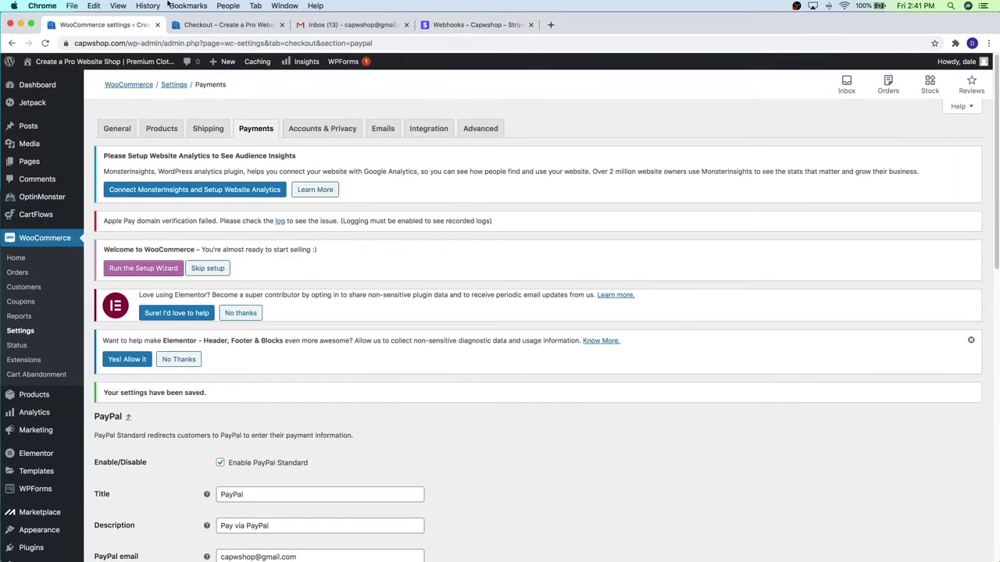
left_click(201, 27)
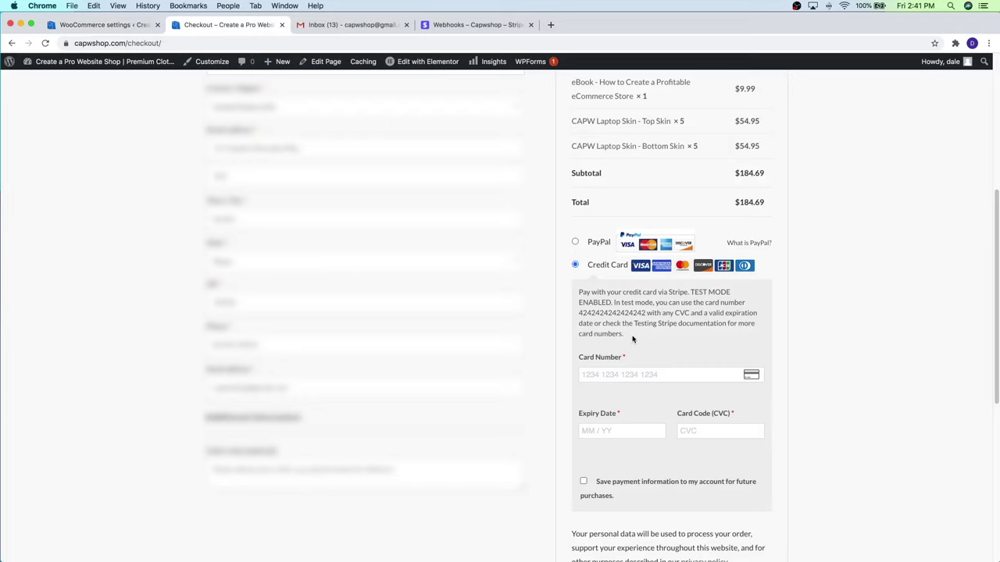
Copy the test card number from the payment description into the Card Number field
left_click_drag(645, 313, 575, 314)
right_click(587, 314)
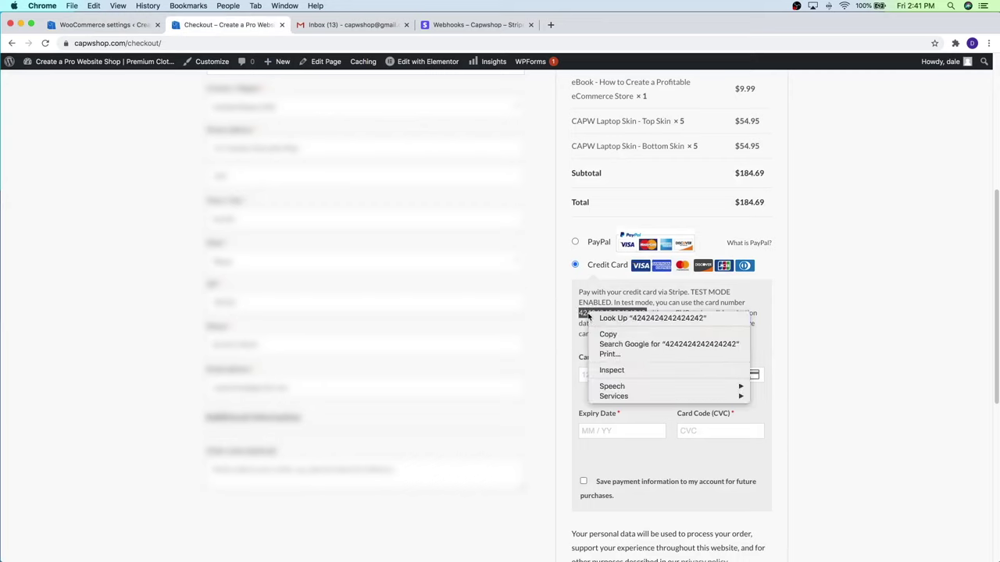
left_click(601, 334)
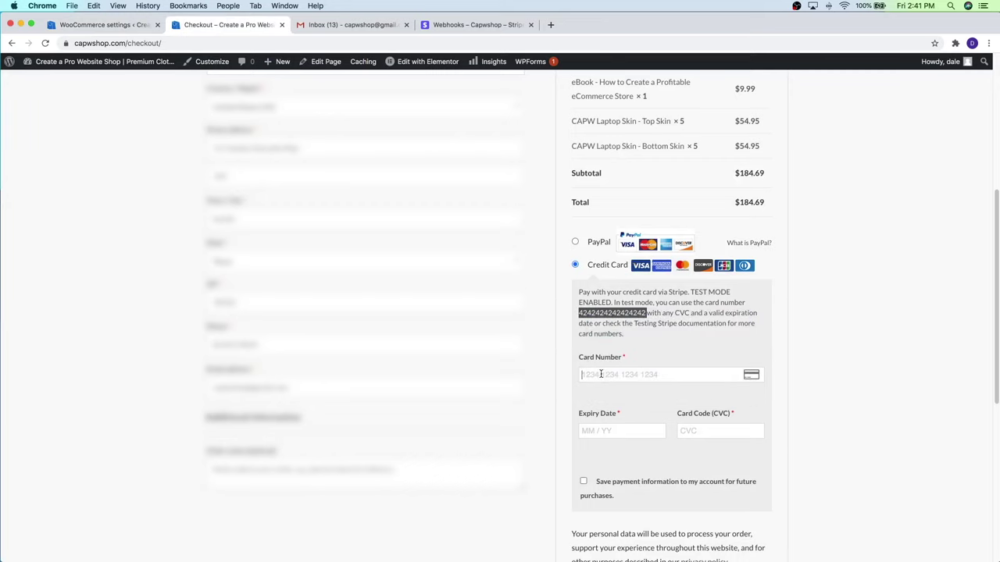
right_click(602, 374)
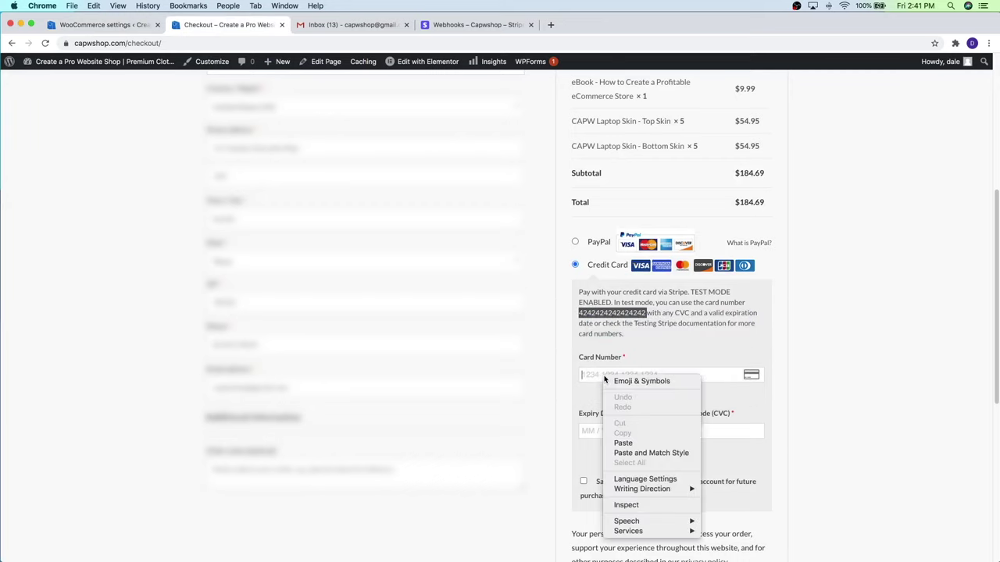
left_click(623, 444)
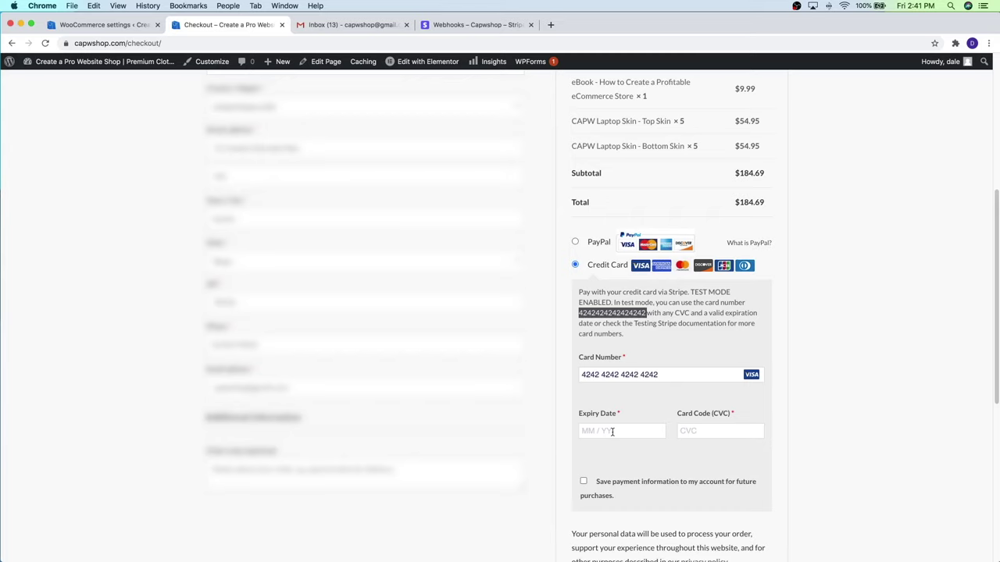
Enter the card expiry and CVC, then place the $184.69 test order
type("10 / 20")
left_click(684, 432)
type("1")
scroll(666, 455, "down", 3)
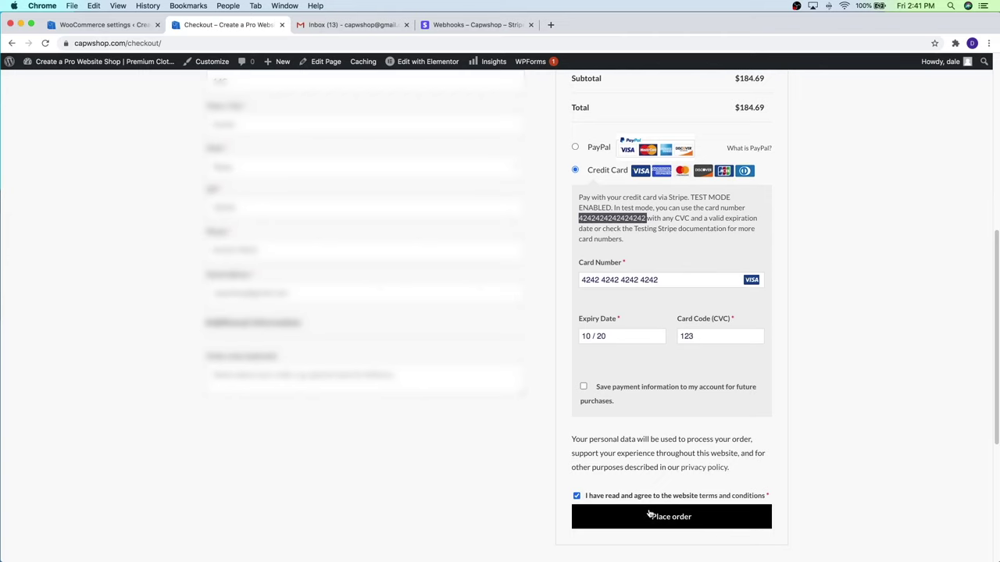
left_click(647, 517)
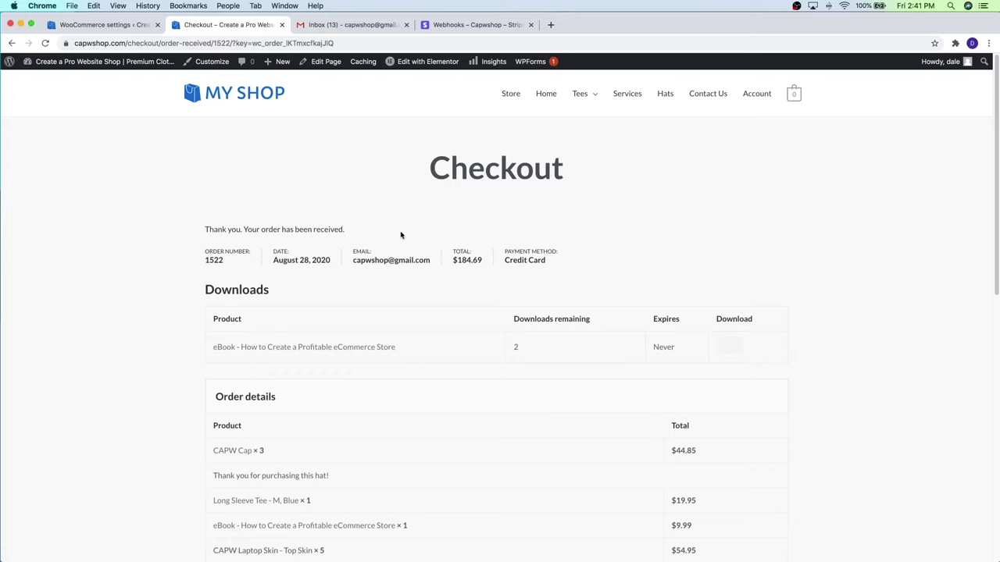
Open the Long Sleeve Tee product page from the Tees > Long Sleeves category
scroll(420, 233, "down", 1)
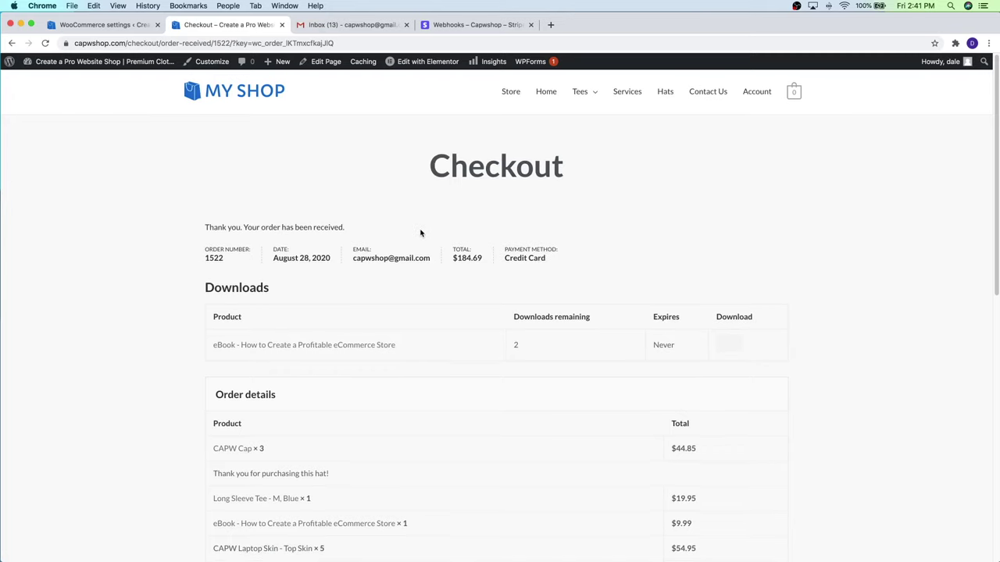
scroll(420, 233, "up", 1)
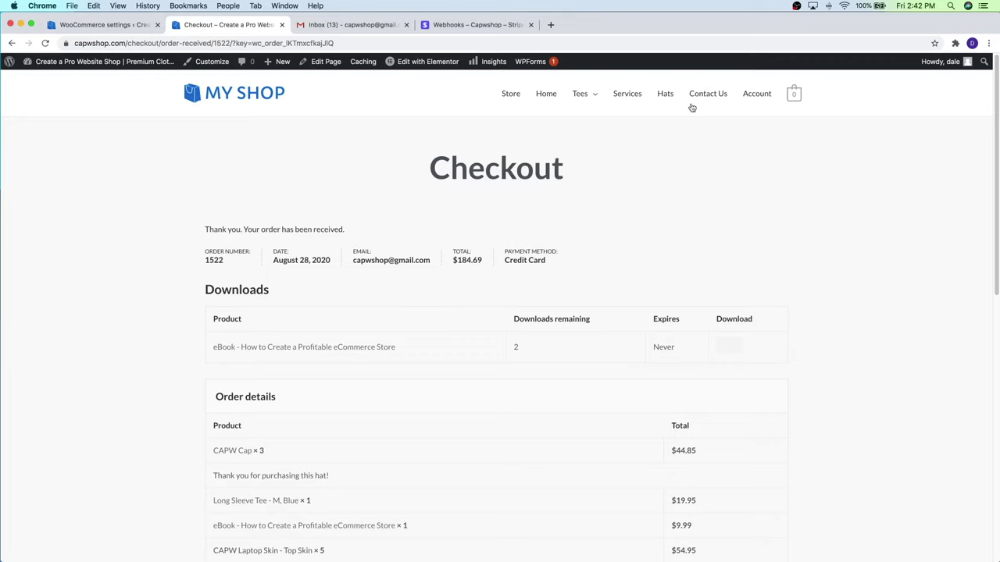
mouse_move(579, 96)
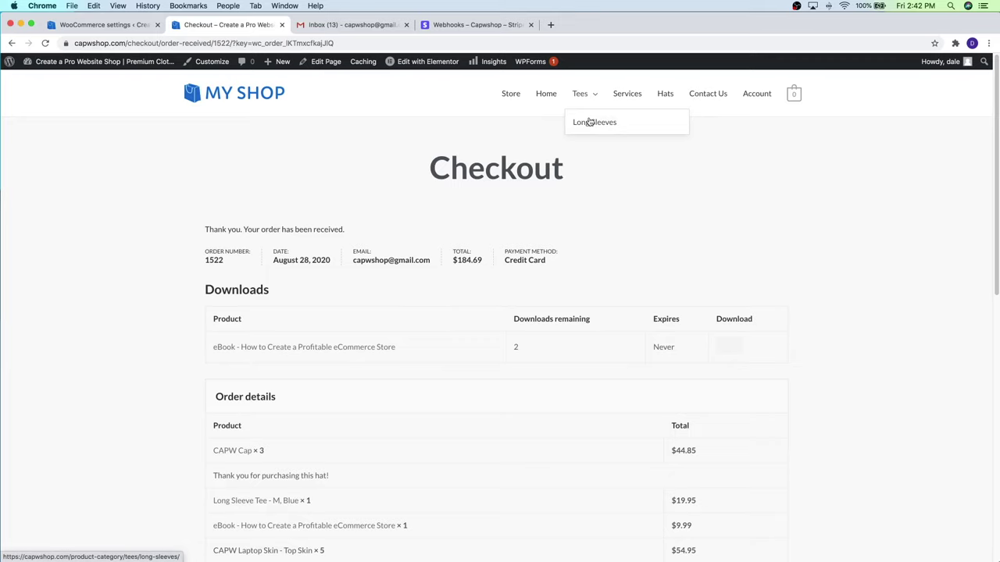
left_click(590, 122)
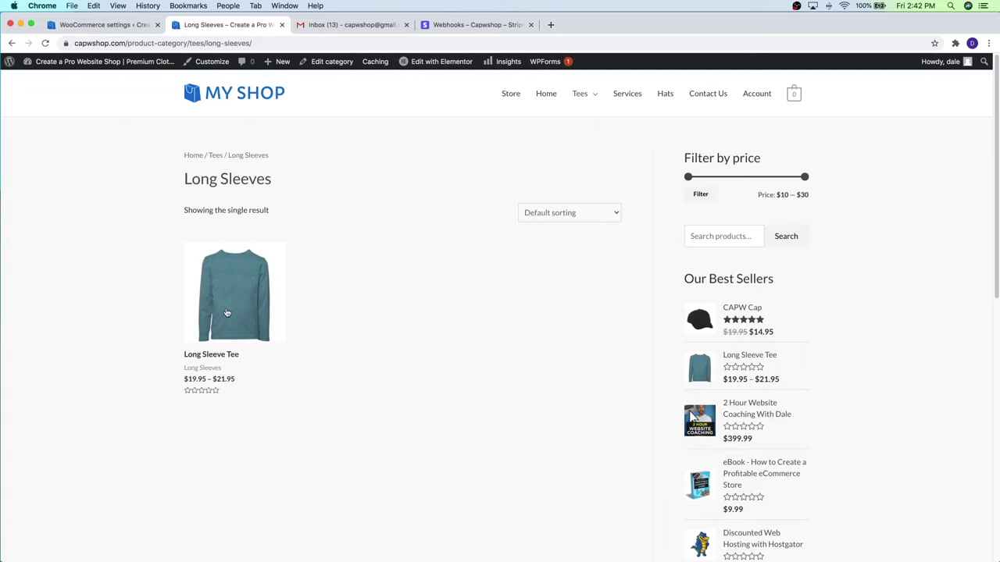
left_click(226, 312)
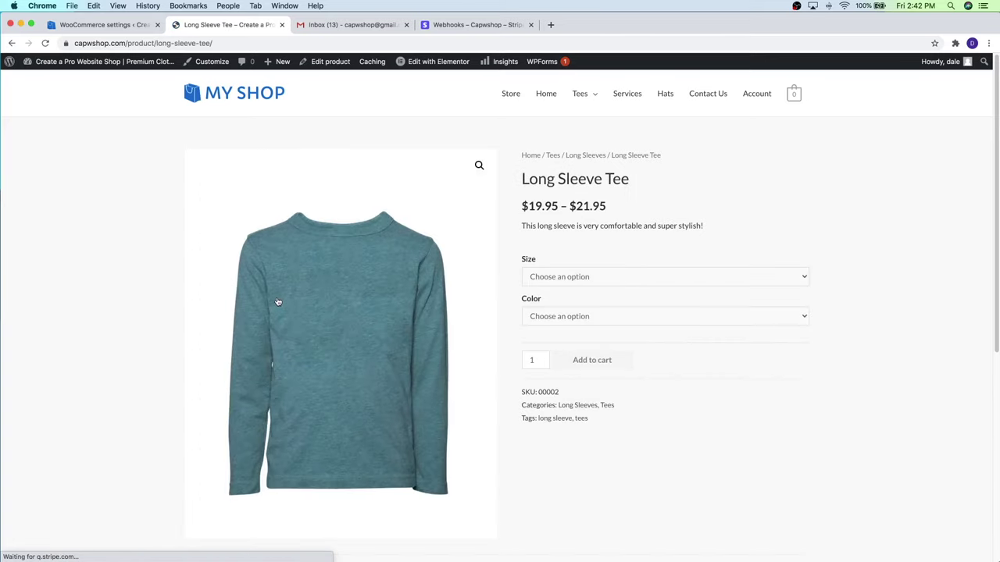
Add a Long Sleeve Tee in size M, Blue to the cart and go to checkout
left_click(617, 277)
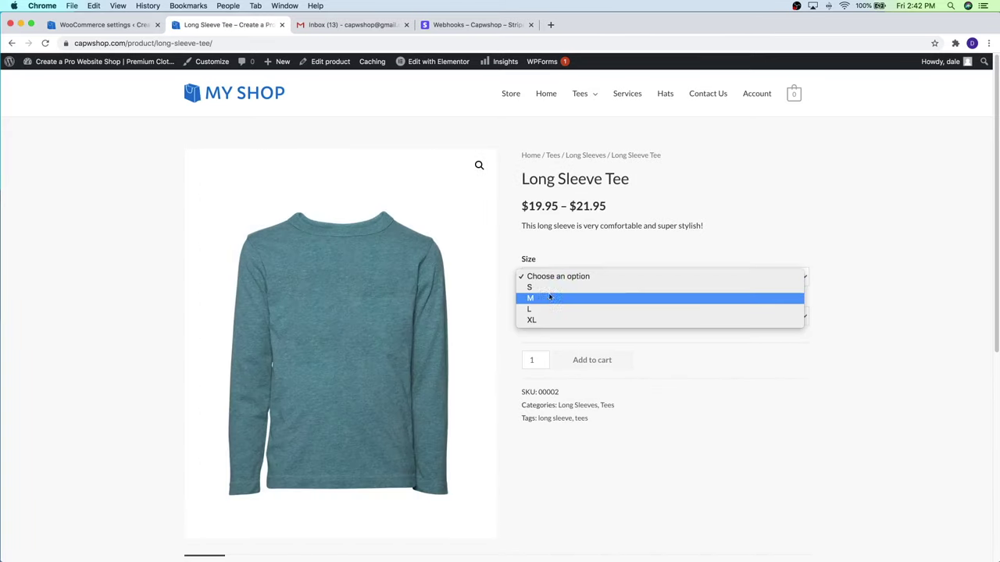
left_click(548, 299)
left_click(556, 316)
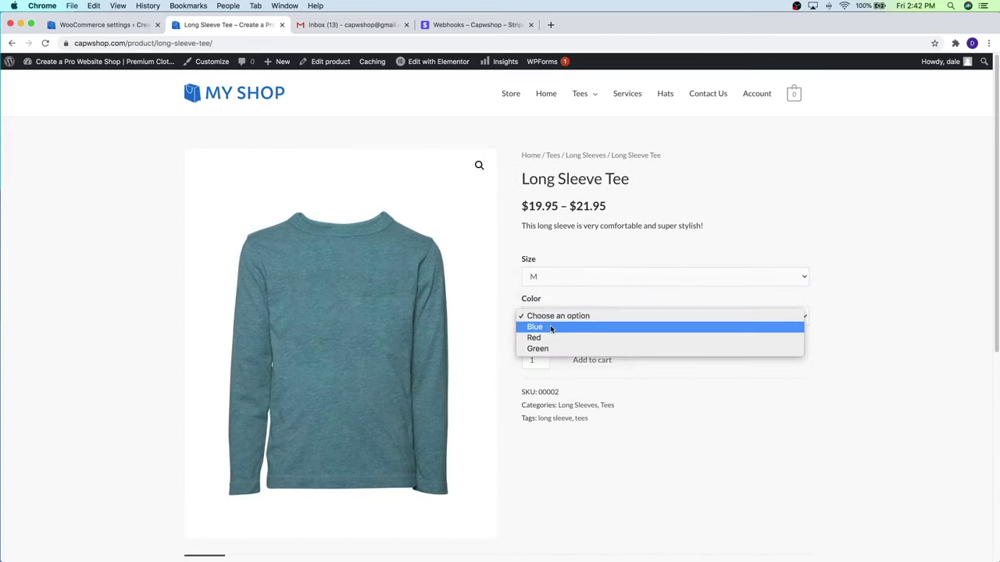
left_click(553, 327)
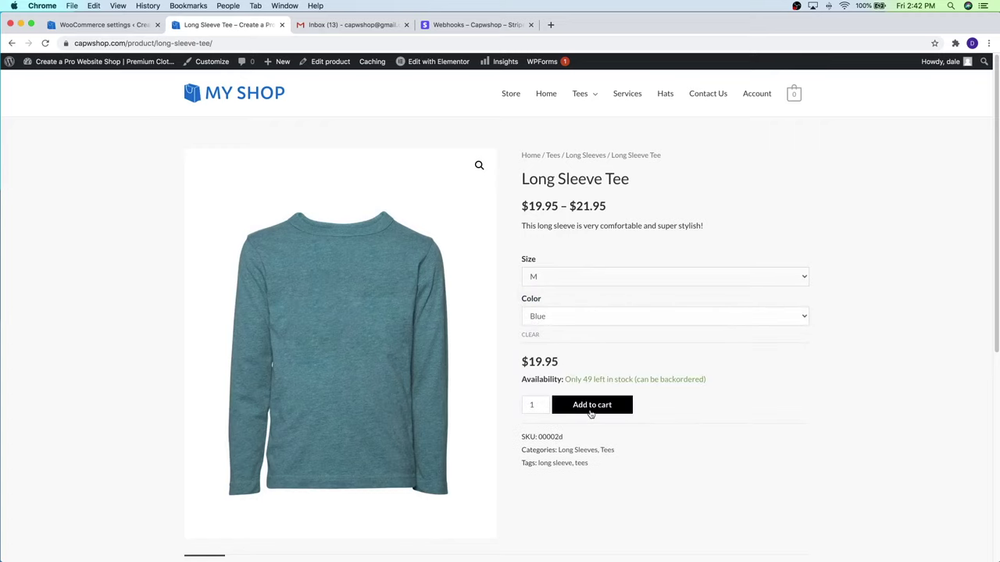
left_click(592, 406)
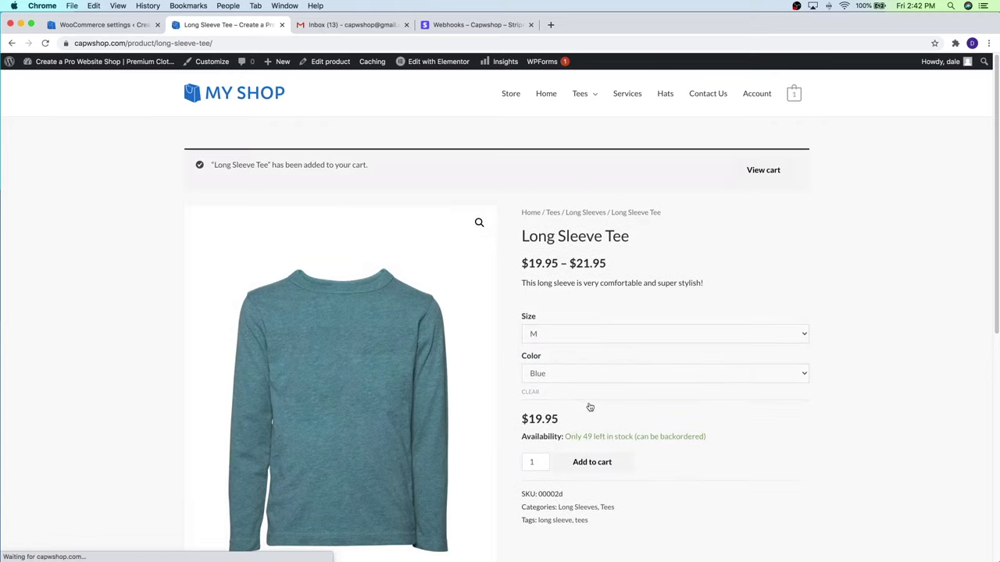
left_click(791, 95)
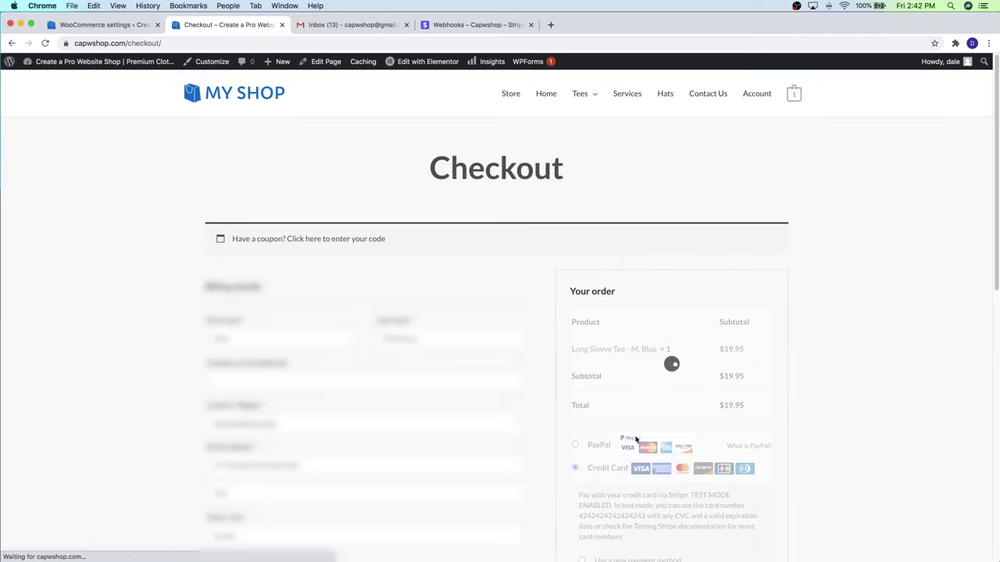
Pay the $19.95 order with PayPal, accepting the terms and proceeding to PayPal
scroll(588, 410, "down", 1)
scroll(588, 410, "down", 3)
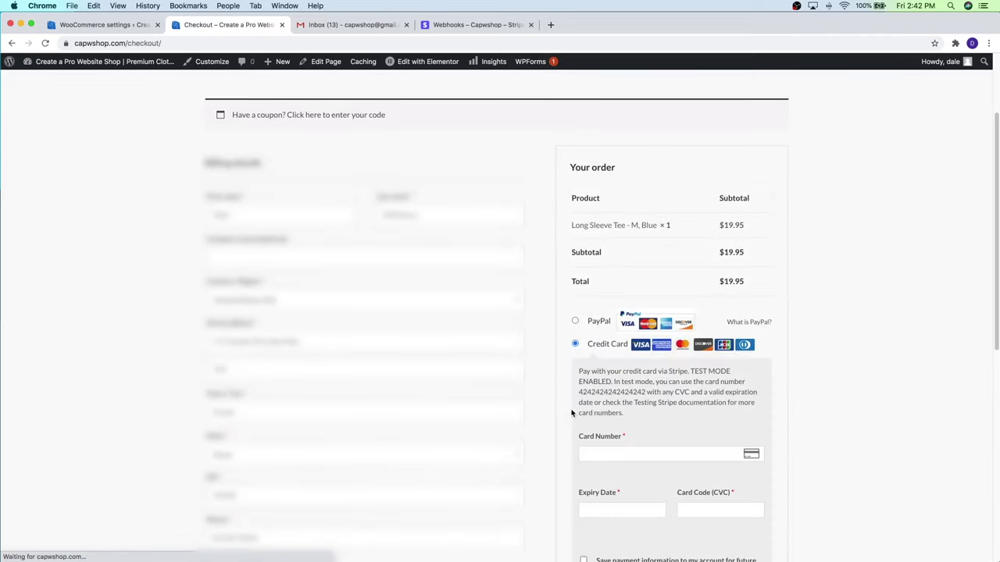
left_click(576, 317)
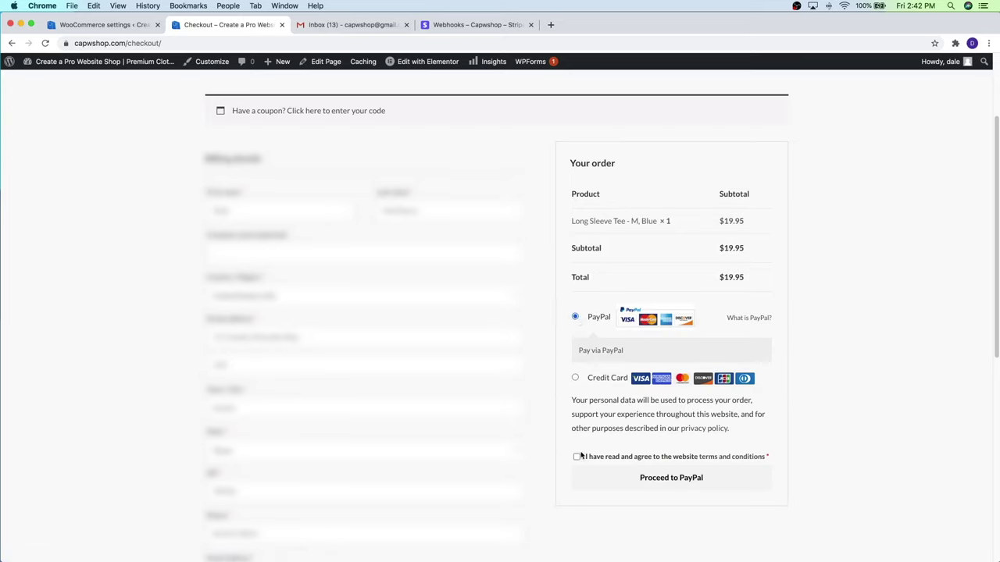
left_click(576, 457)
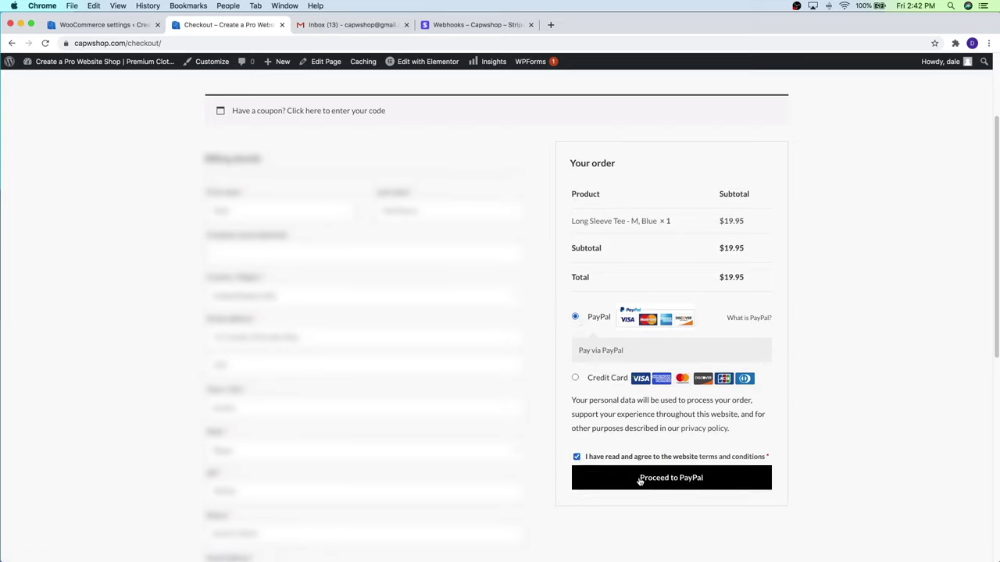
left_click(639, 479)
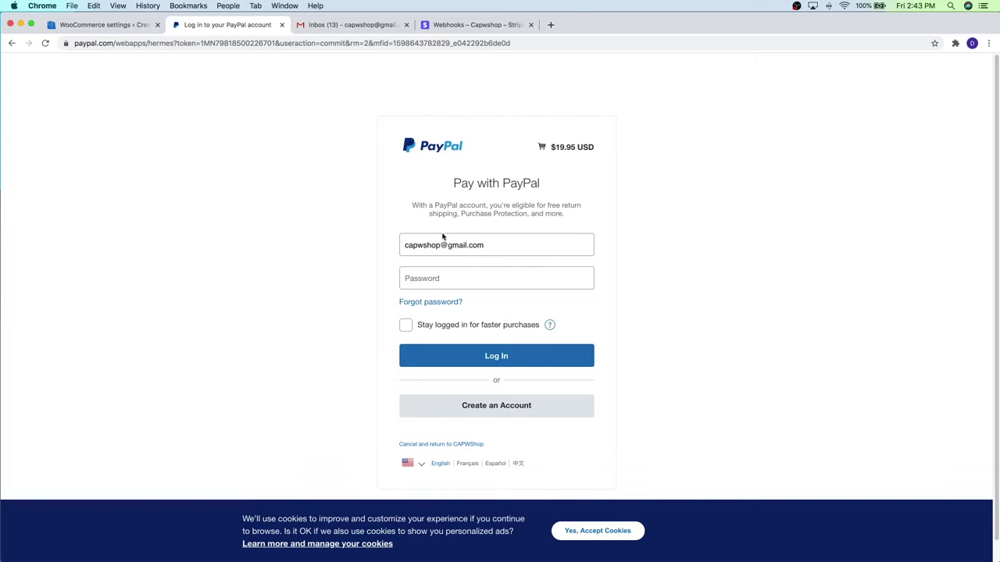
Close the PayPal login tab and switch to the Stripe webhook details tab
left_click(281, 25)
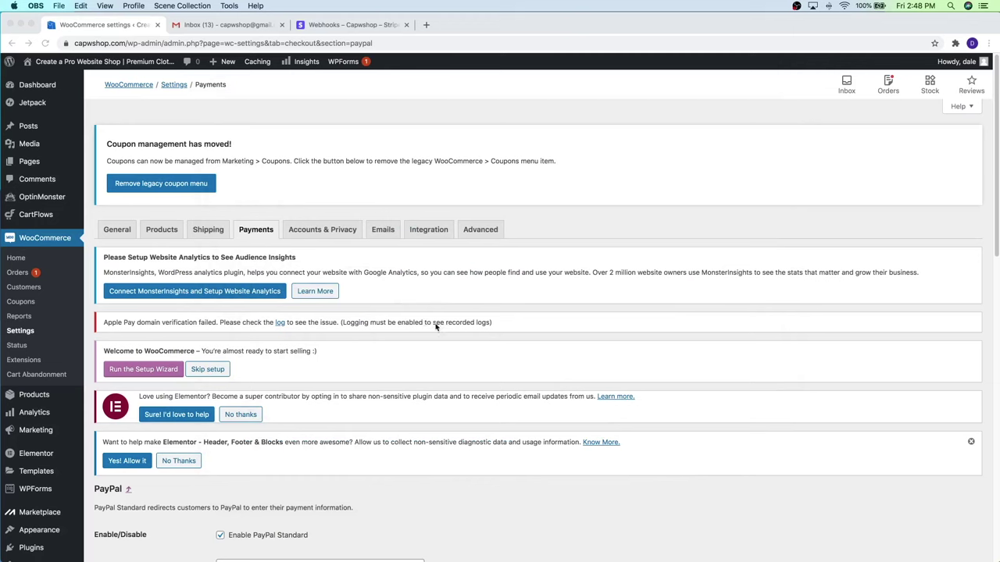
left_click(354, 25)
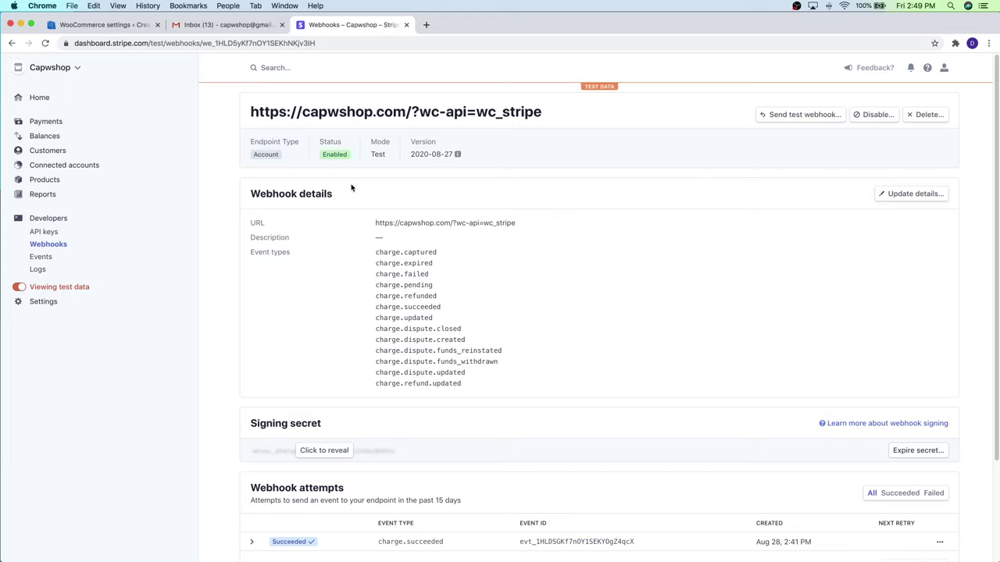
Switch Stripe's API keys page from test data to live keys, then return to WooCommerce settings
left_click(51, 232)
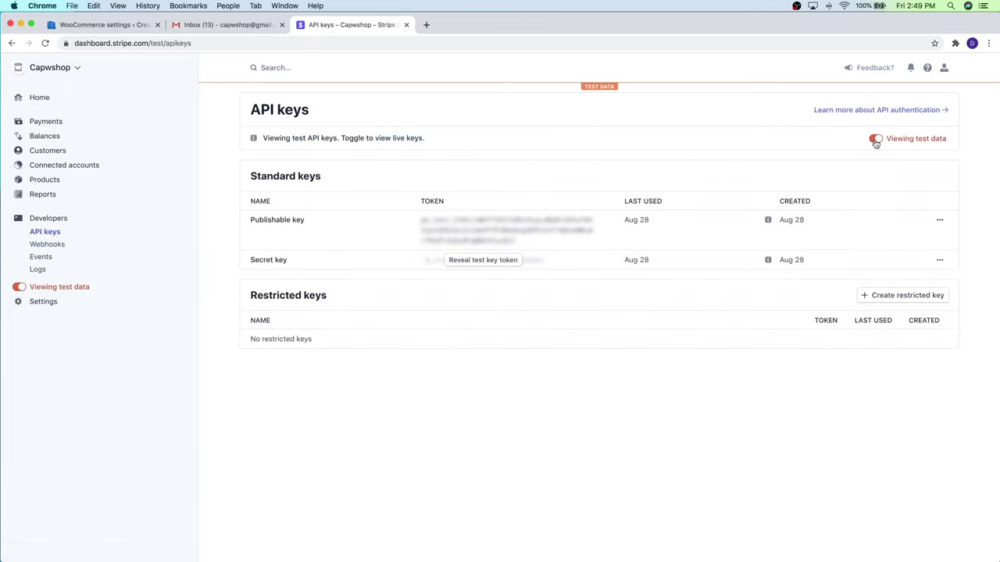
left_click(876, 140)
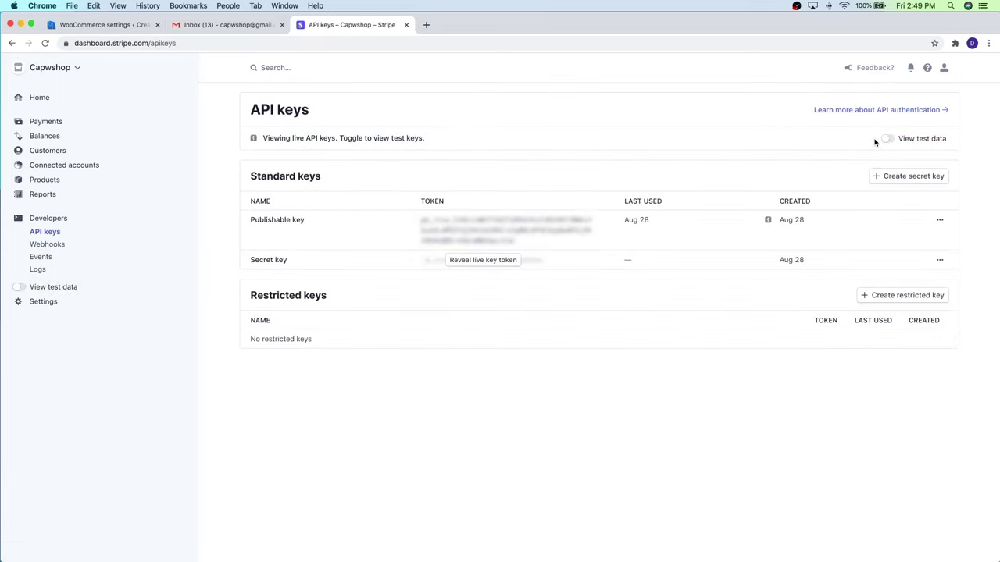
left_click(109, 26)
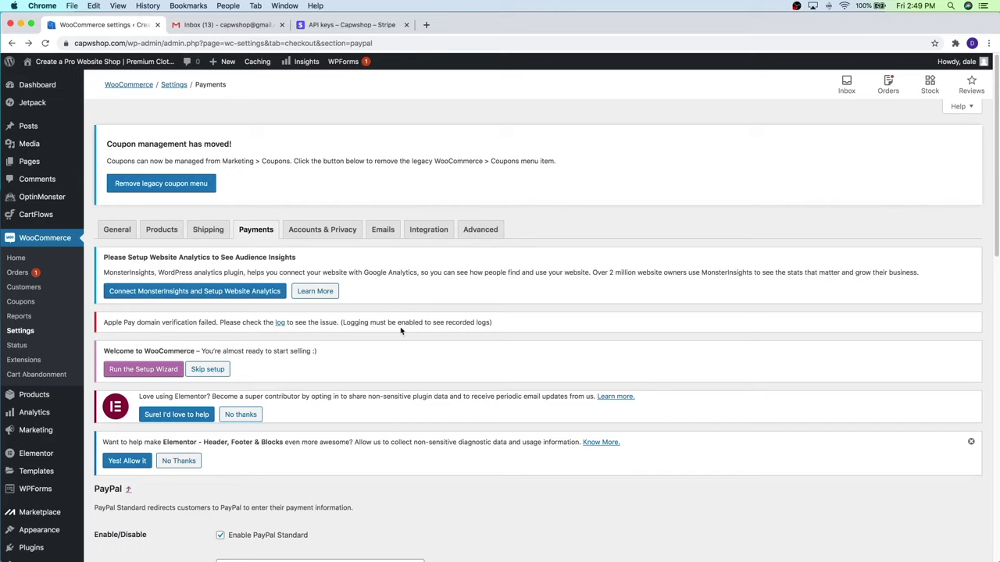
Show the WooCommerce Emails settings and review the email notifications list
left_click(382, 231)
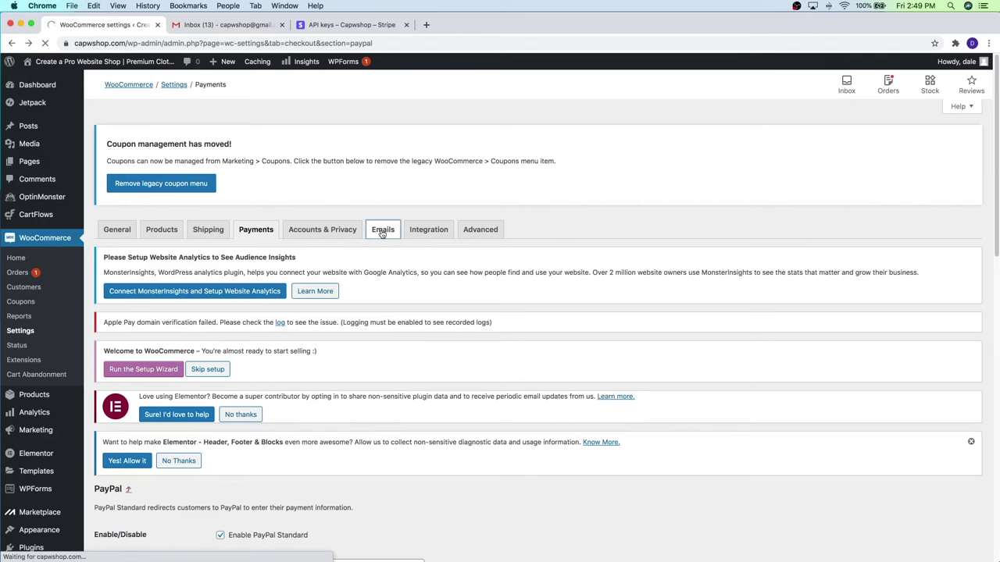
scroll(386, 319, "down", 5)
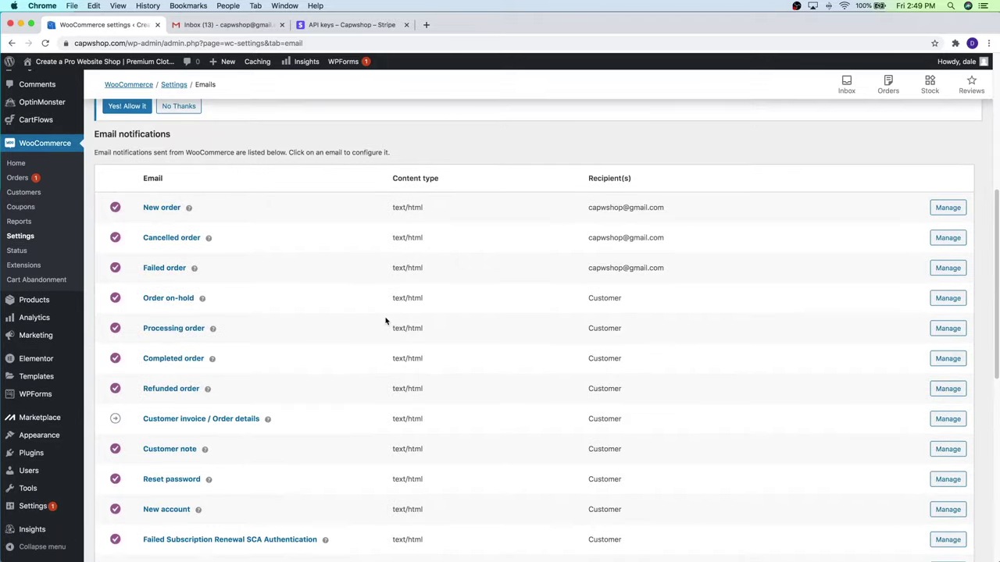
scroll(386, 321, "down", 1)
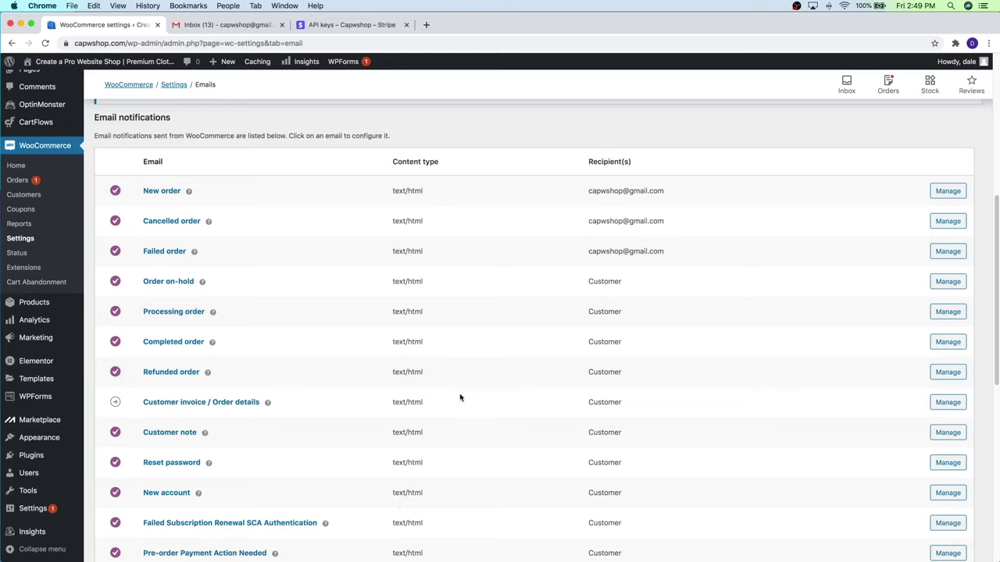
scroll(422, 336, "up", 1)
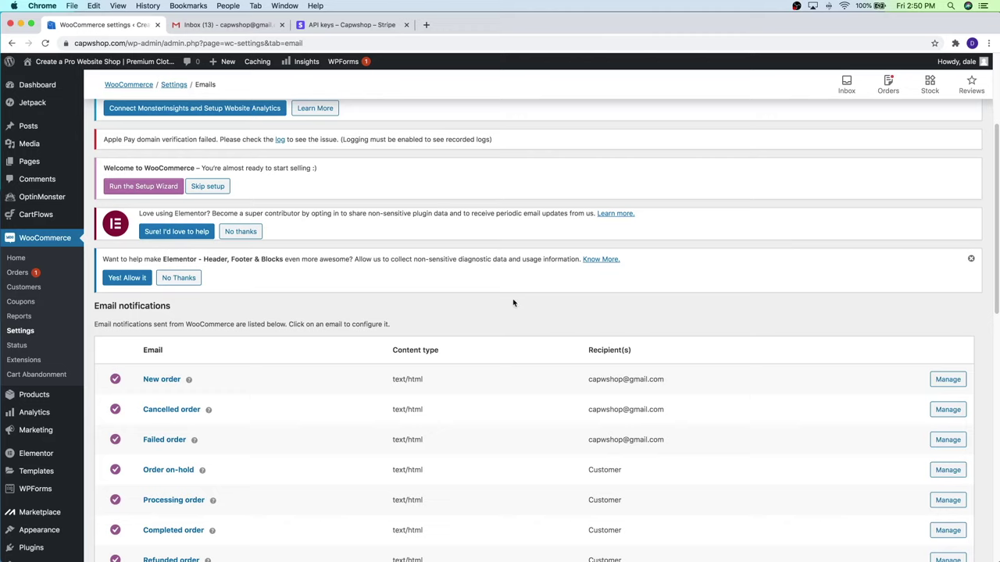
Start a new coupon with code '20percent' and description 'Get 20 % off any order'
left_click(21, 303)
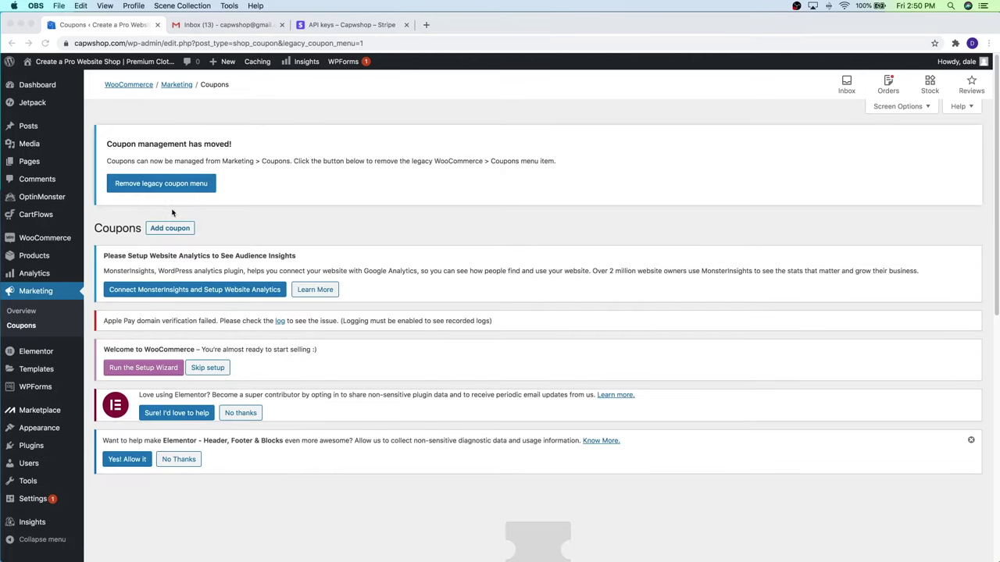
left_click(178, 232)
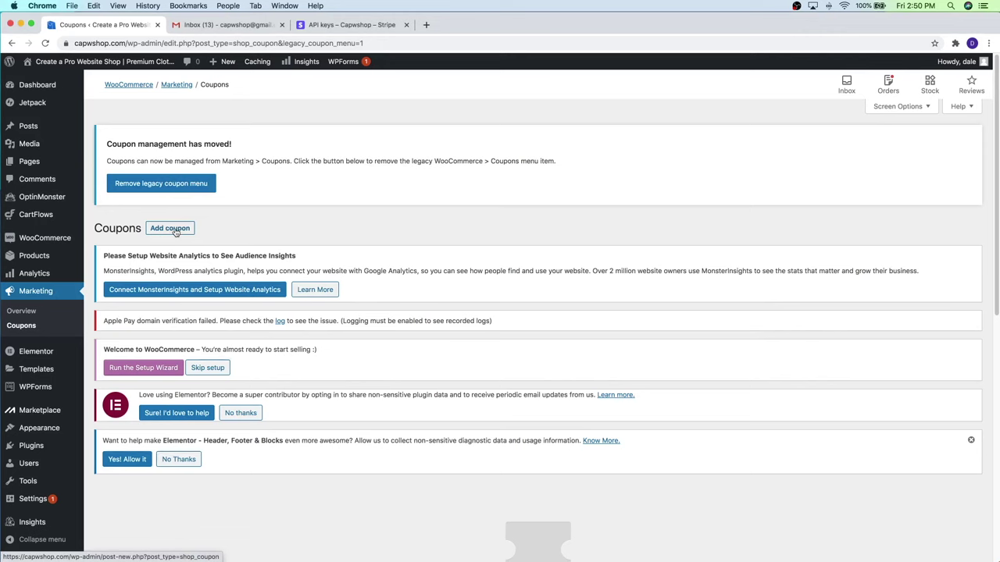
left_click(175, 232)
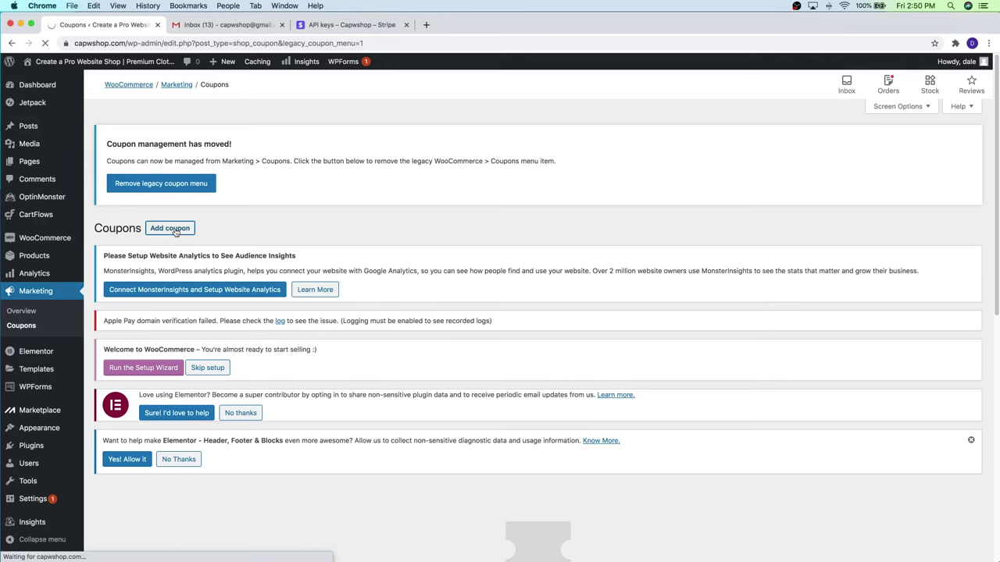
scroll(237, 238, "down", 3)
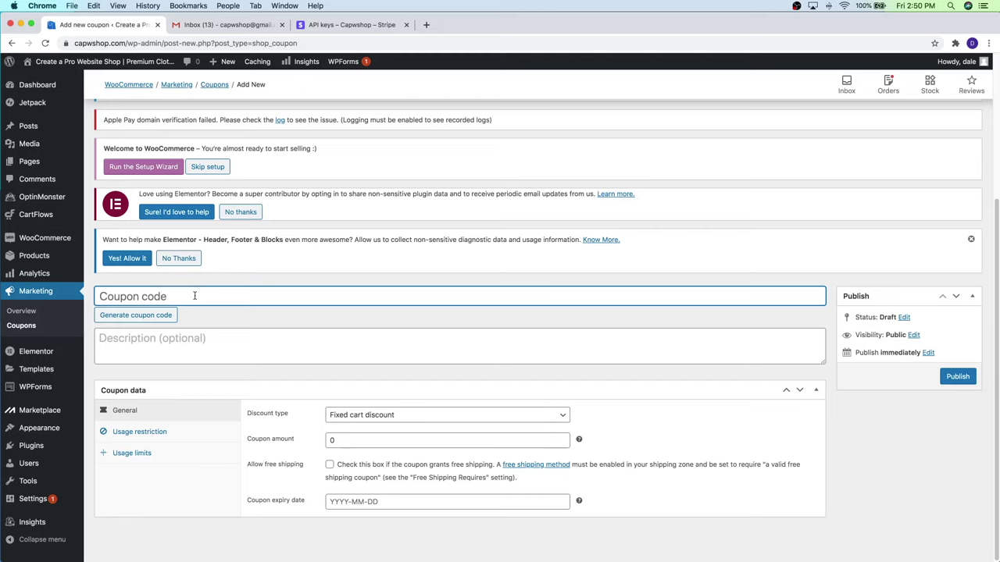
type("20percent")
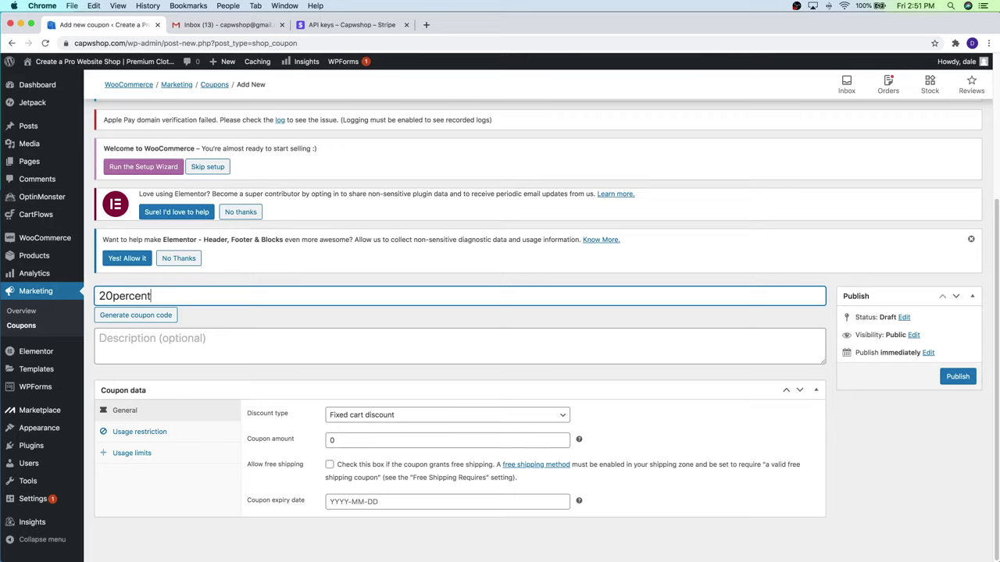
left_click(198, 345)
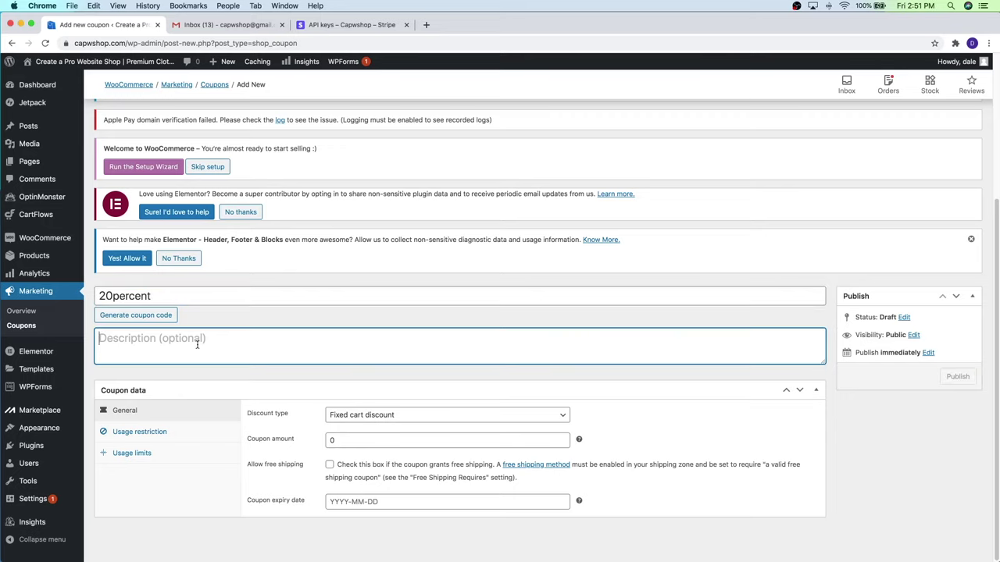
type("Get 2")
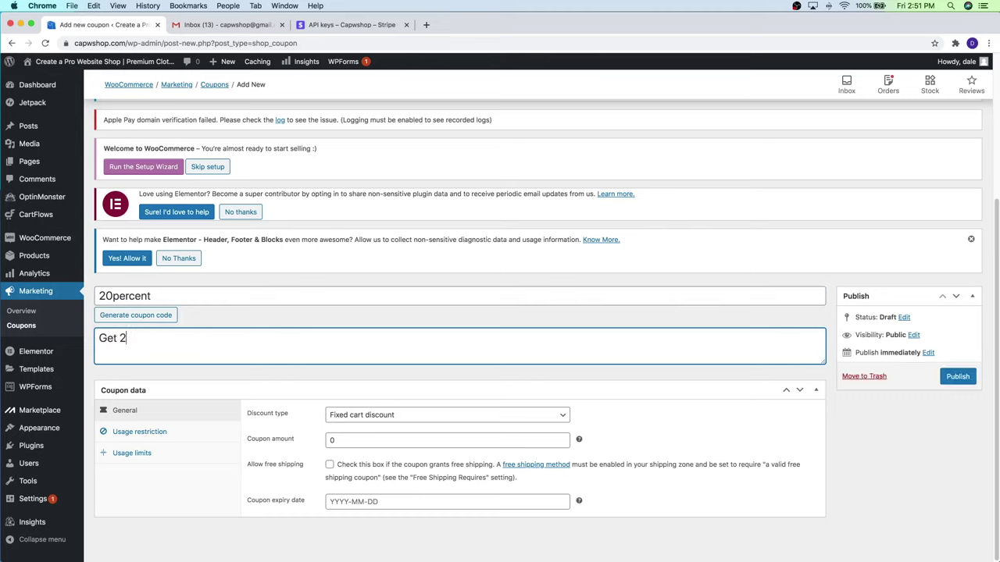
type("0 % off any order!")
key("Tab")
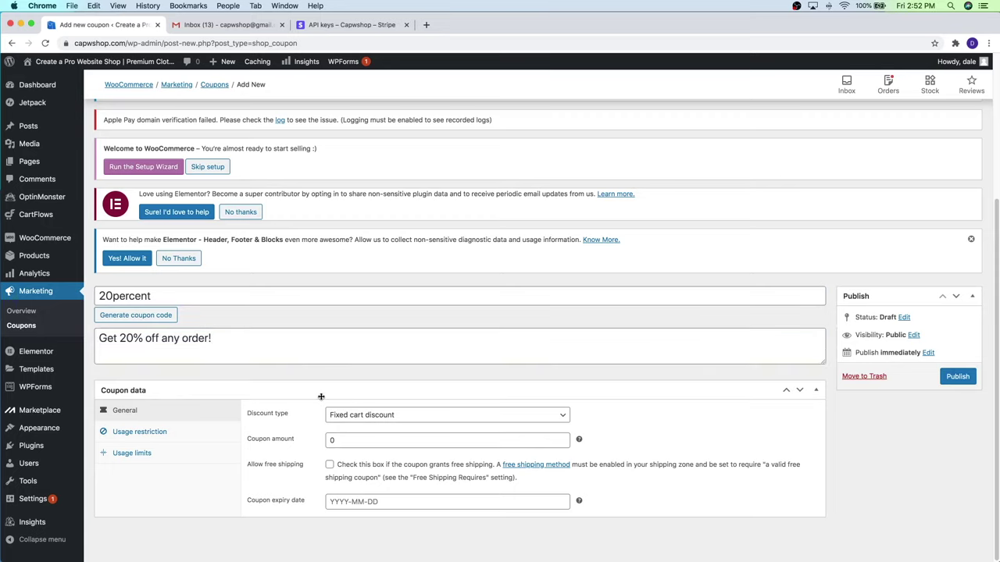
Make it a 20 percent percentage discount expiring on 31 August 2020
left_click(365, 419)
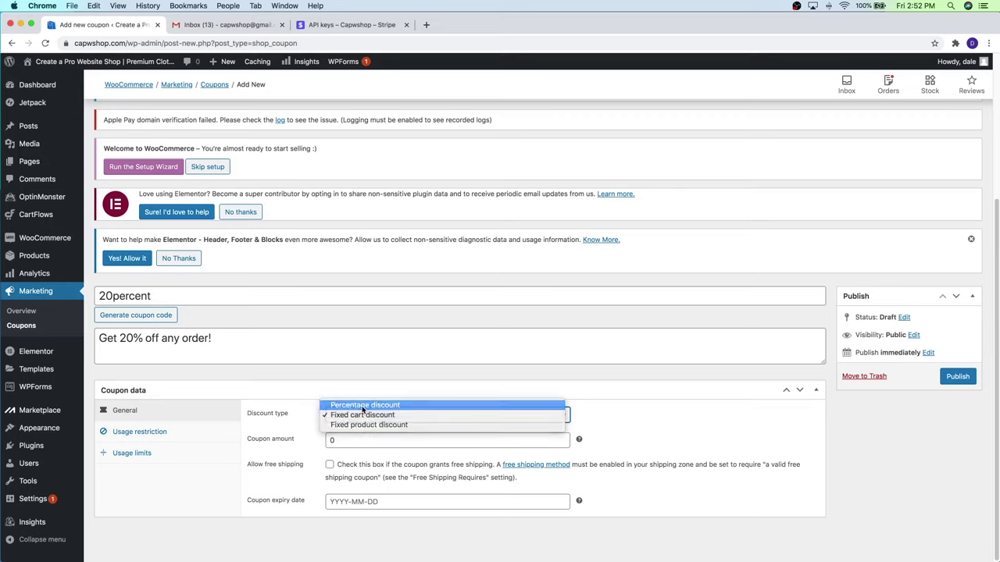
left_click(363, 406)
left_click(345, 439)
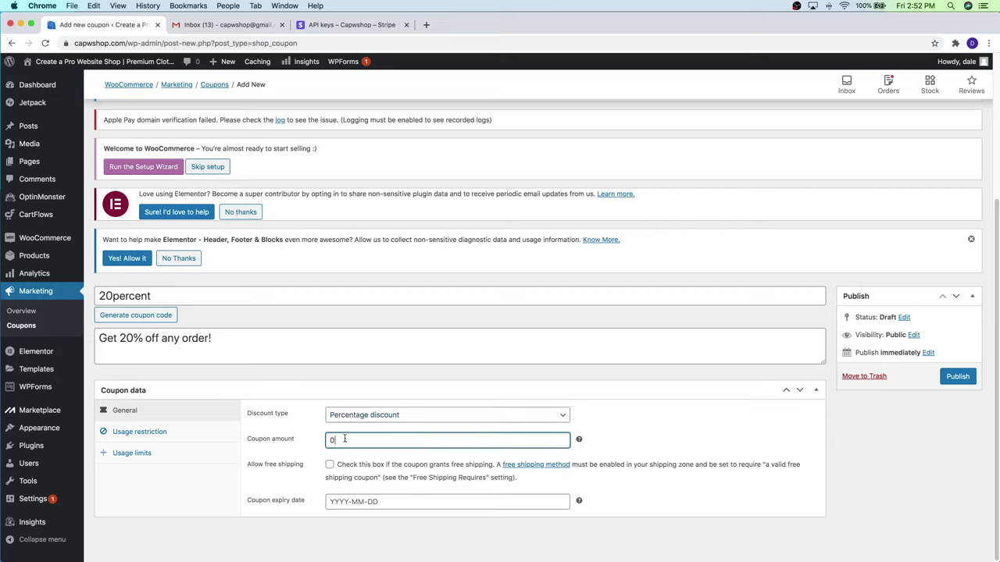
type("20")
left_click(387, 503)
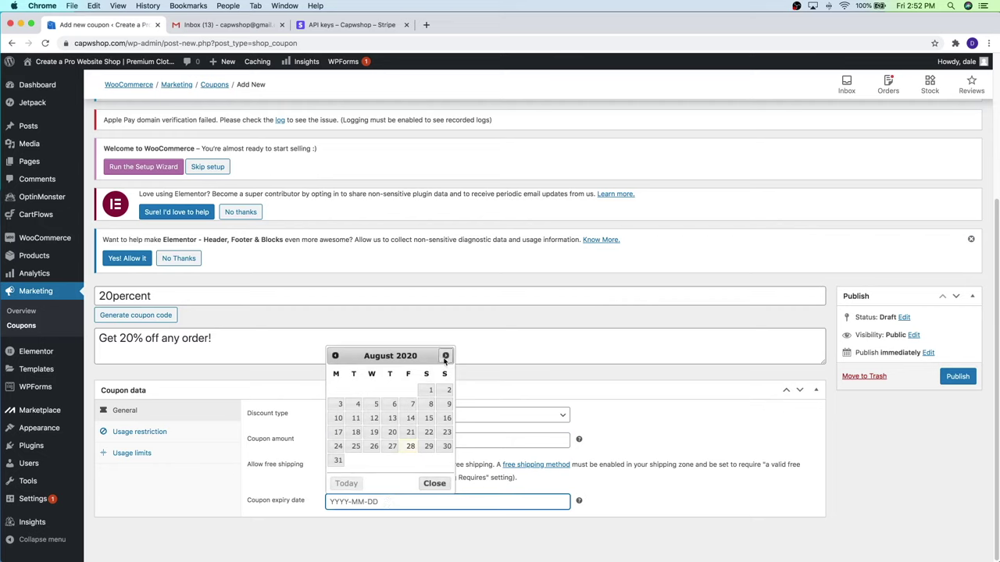
left_click(337, 463)
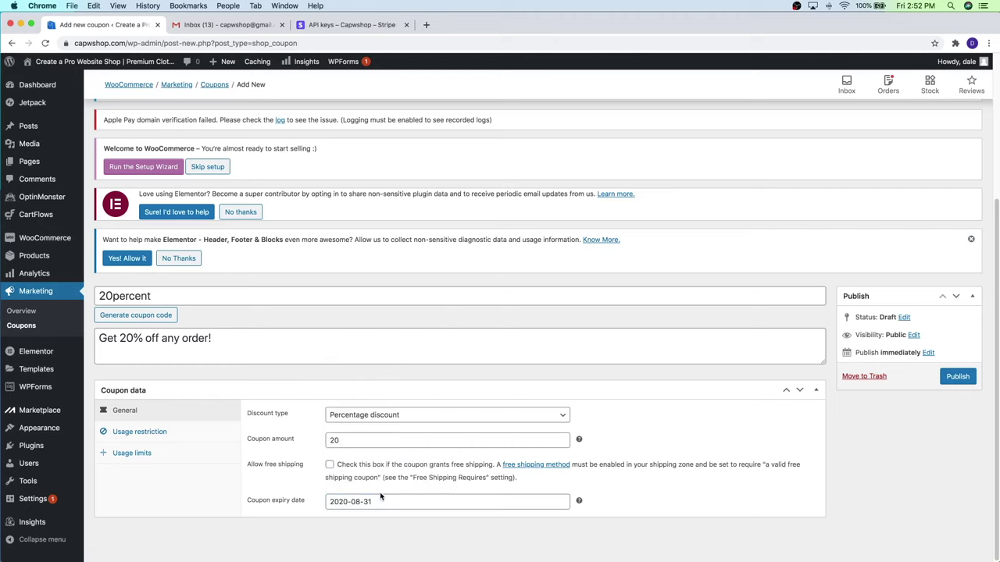
Set minimum spend 20, maximum spend 200, individual use only, and exclude sale items
left_click(159, 434)
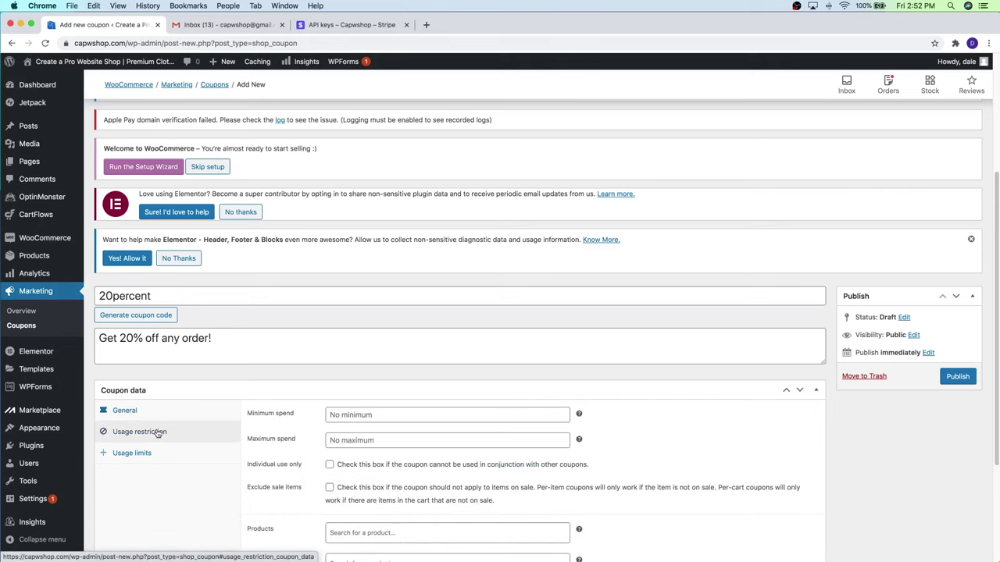
scroll(235, 440, "down", 5)
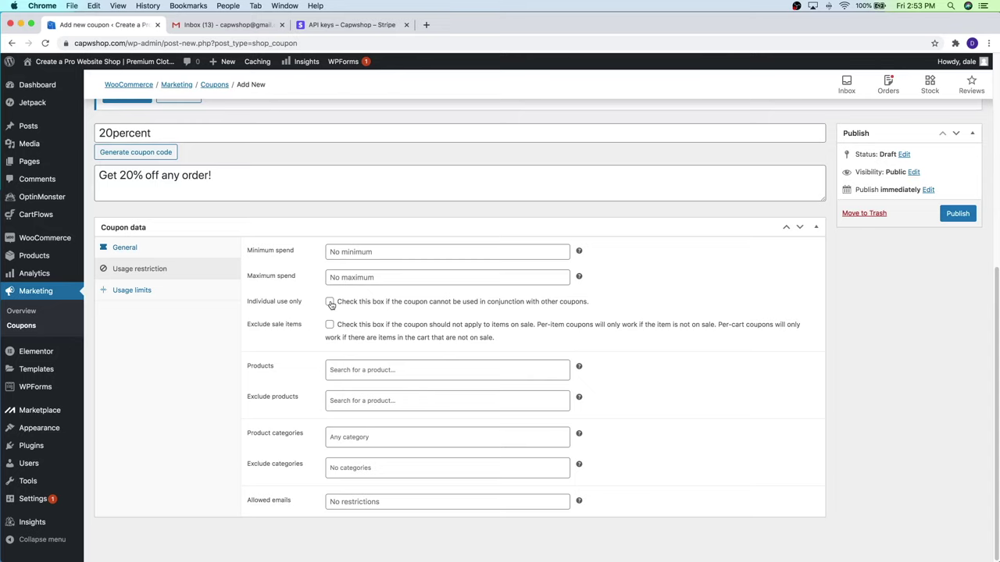
left_click(330, 304)
left_click(357, 253)
type("20")
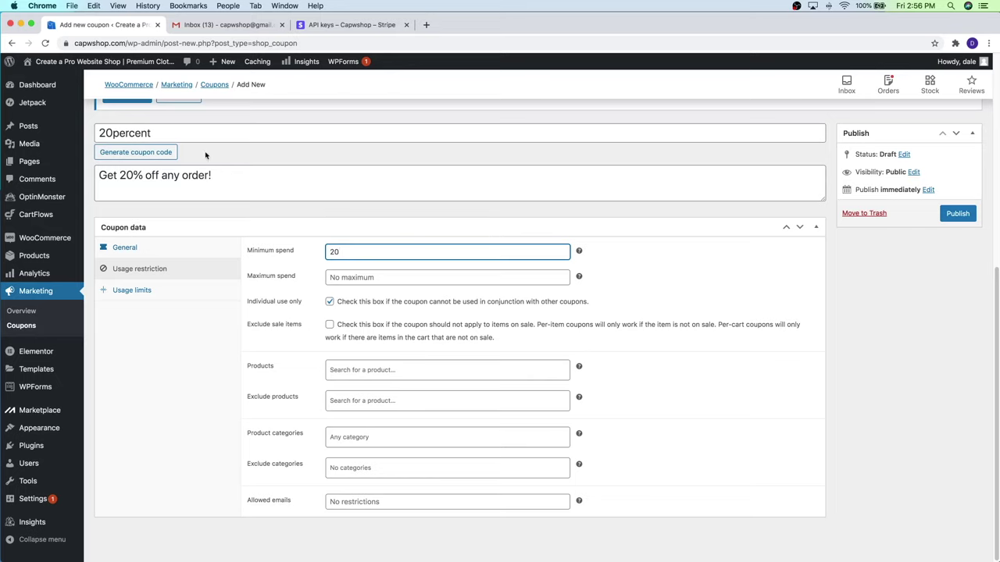
left_click(337, 277)
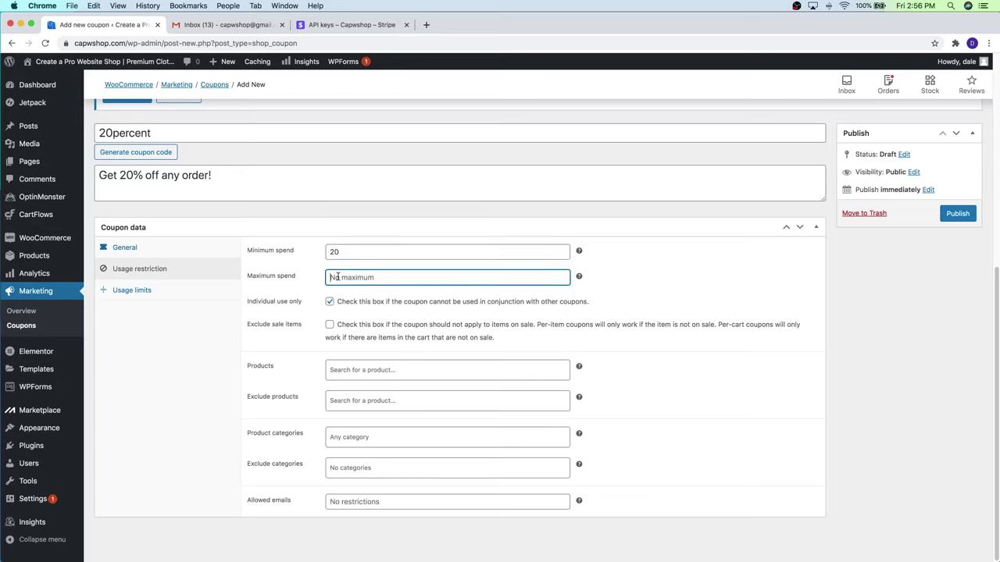
type("200")
left_click(329, 326)
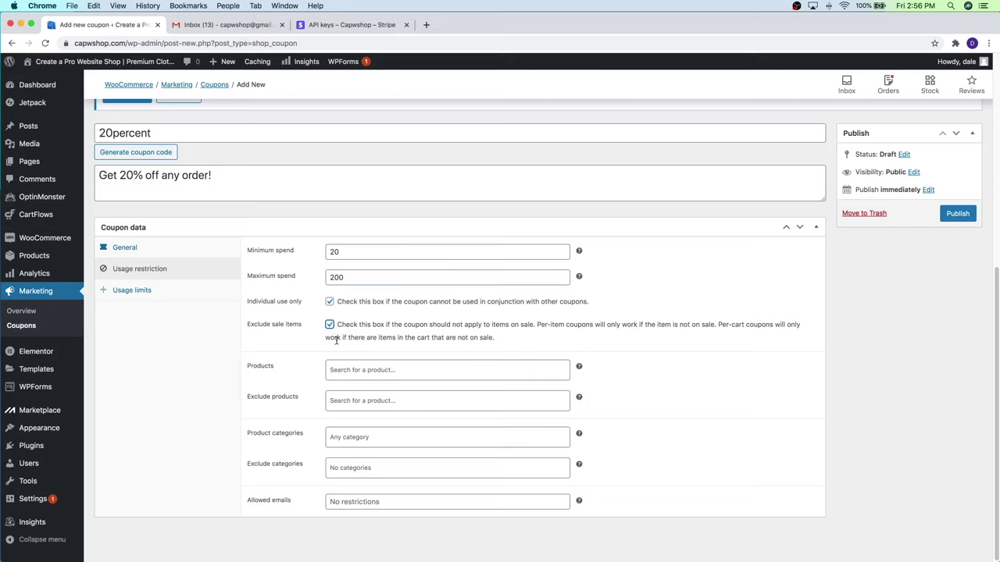
Try restricting the coupon to Long Sleeve Tee, then remove that product restriction
left_click(364, 369)
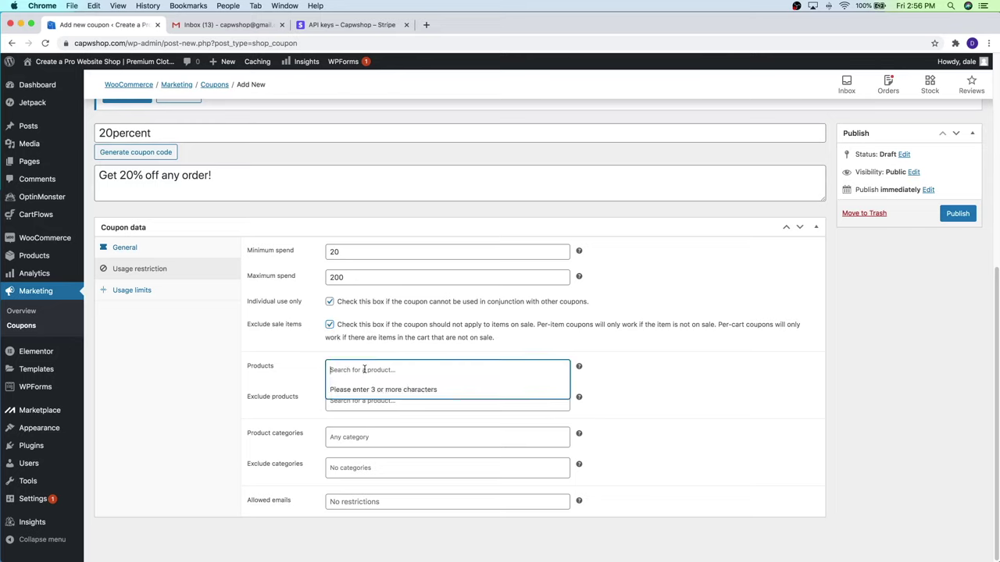
type("long")
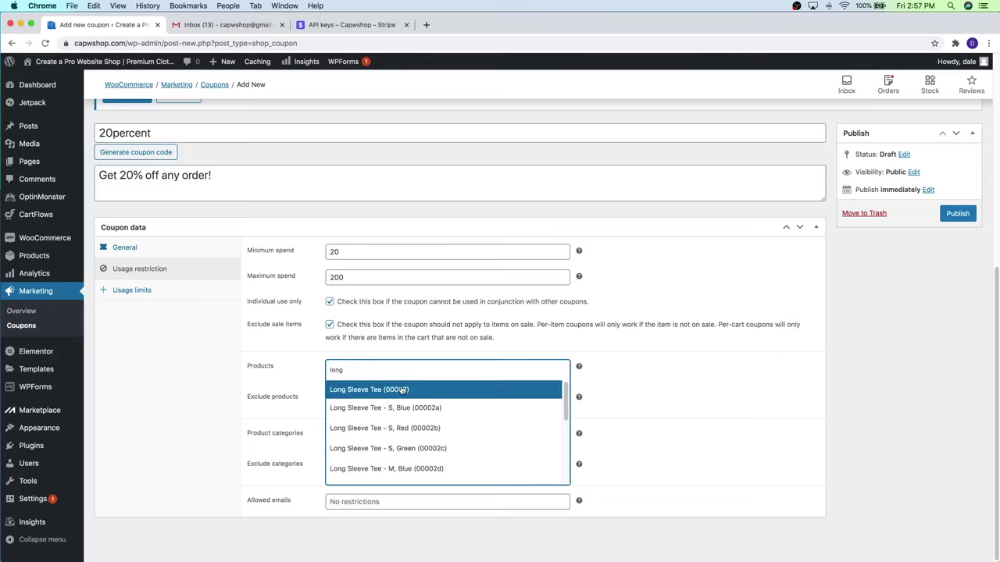
left_click(399, 389)
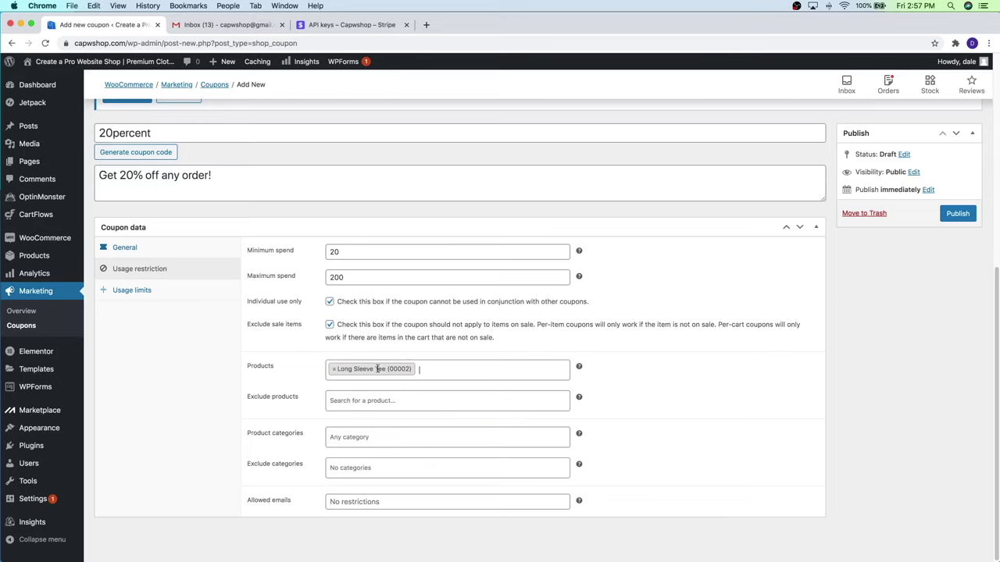
left_click(334, 369)
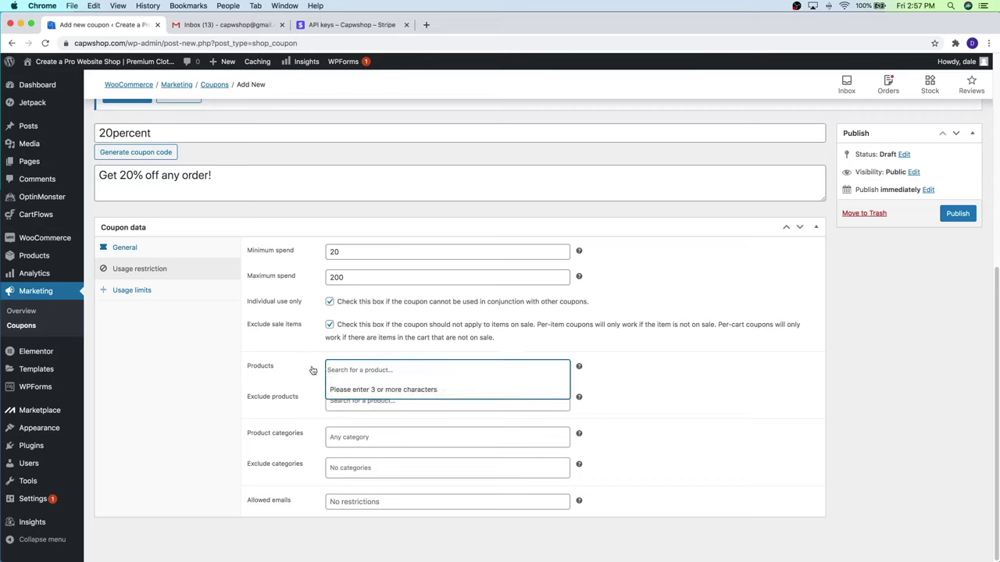
left_click(313, 370)
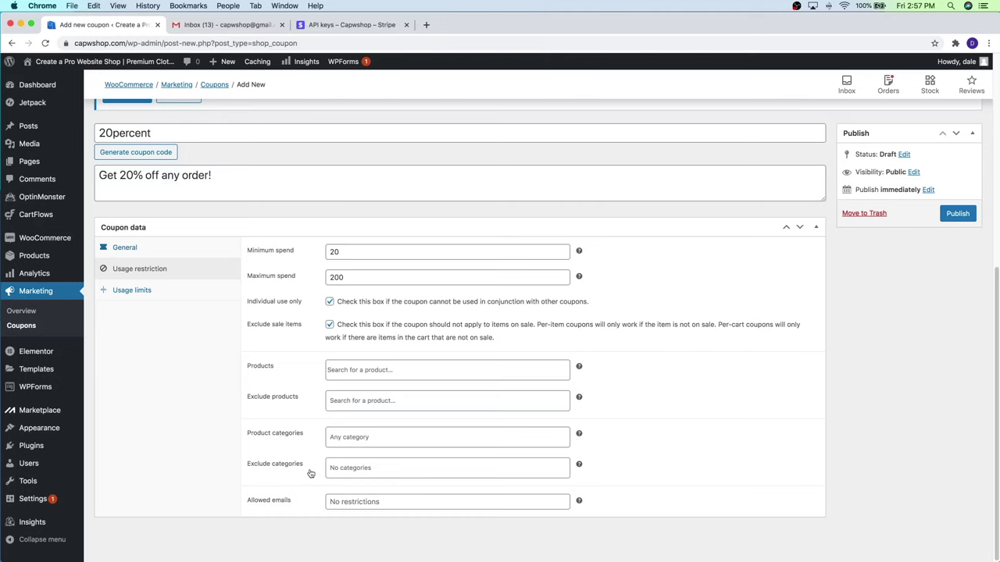
Limit the coupon to 50 uses total and 1 per user, leaving items unlimited, and publish
left_click(138, 292)
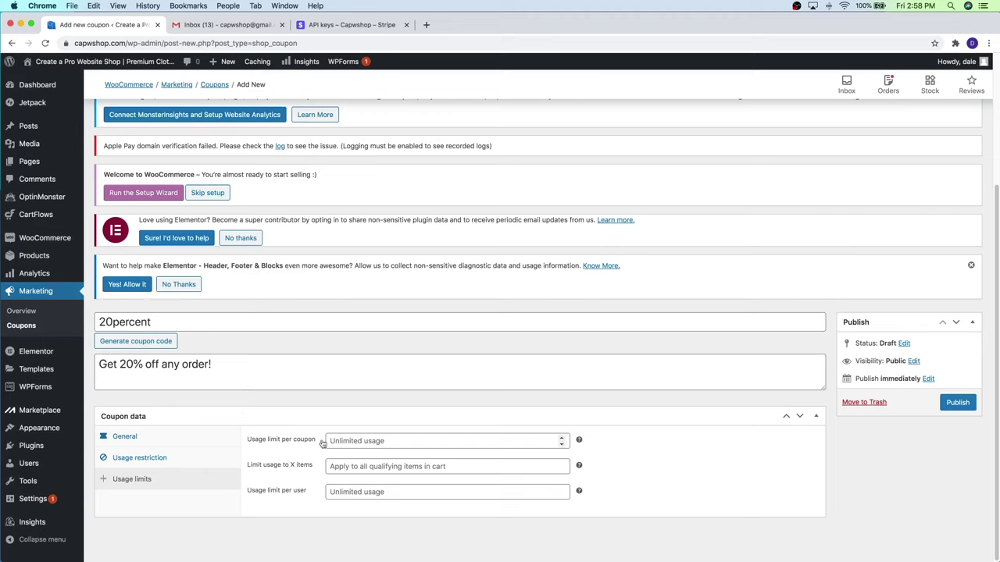
left_click(386, 443)
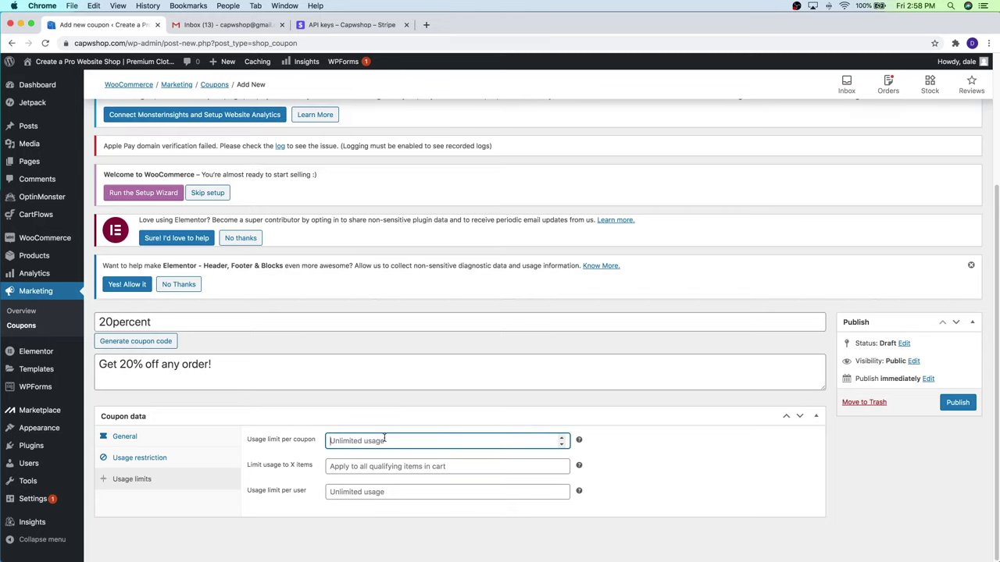
type("50")
left_click(349, 468)
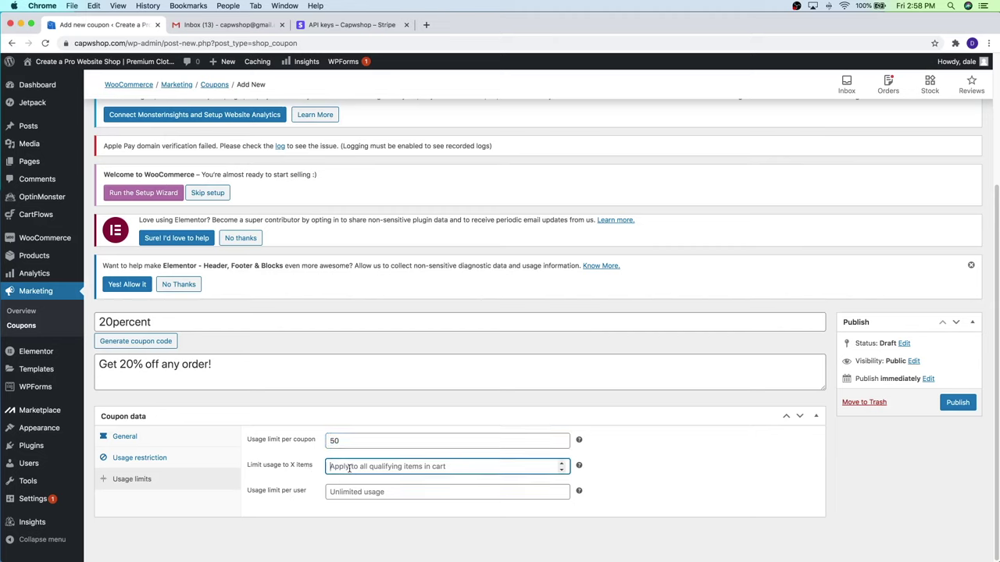
type("5")
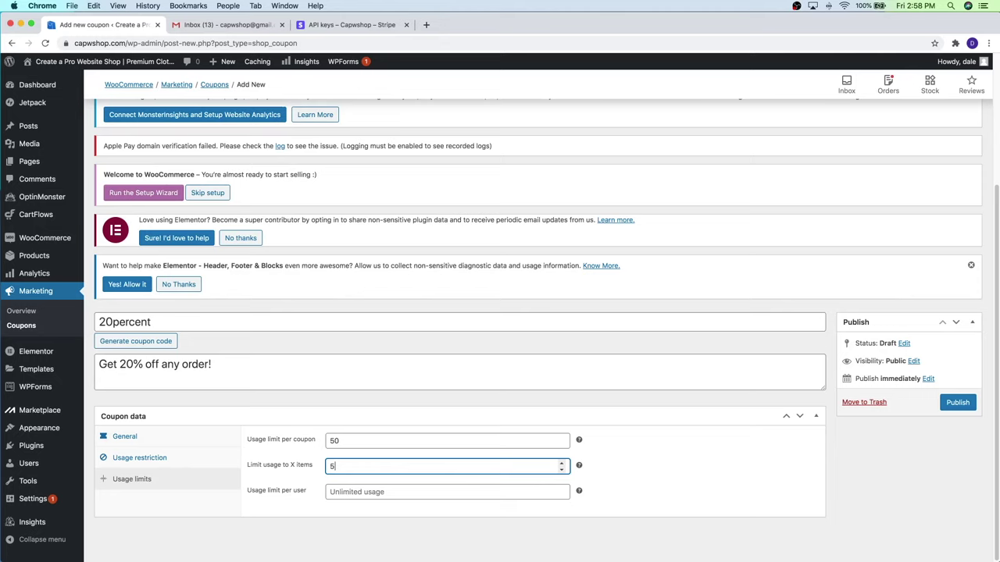
key("BackSpace")
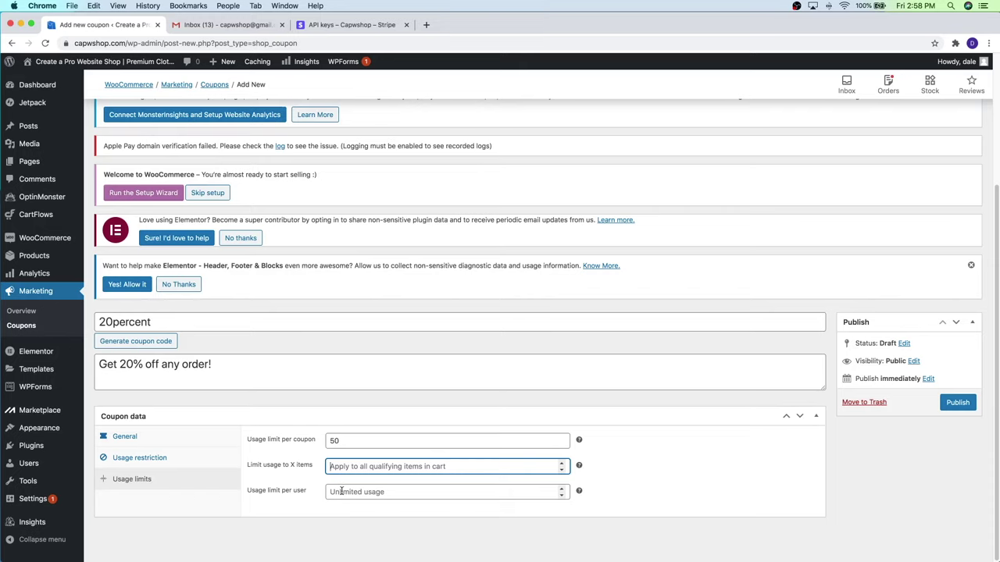
left_click(341, 492)
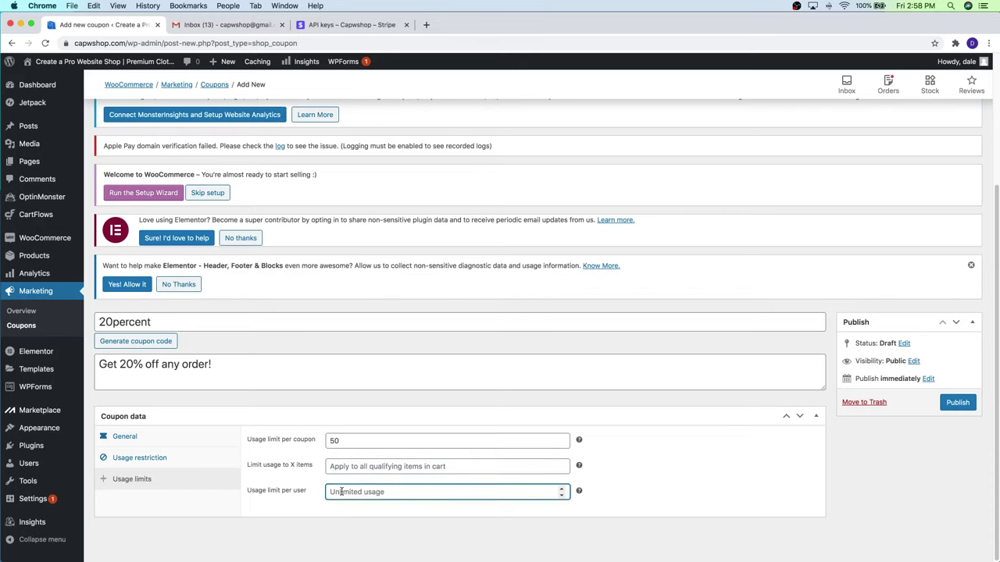
type("1")
left_click(295, 511)
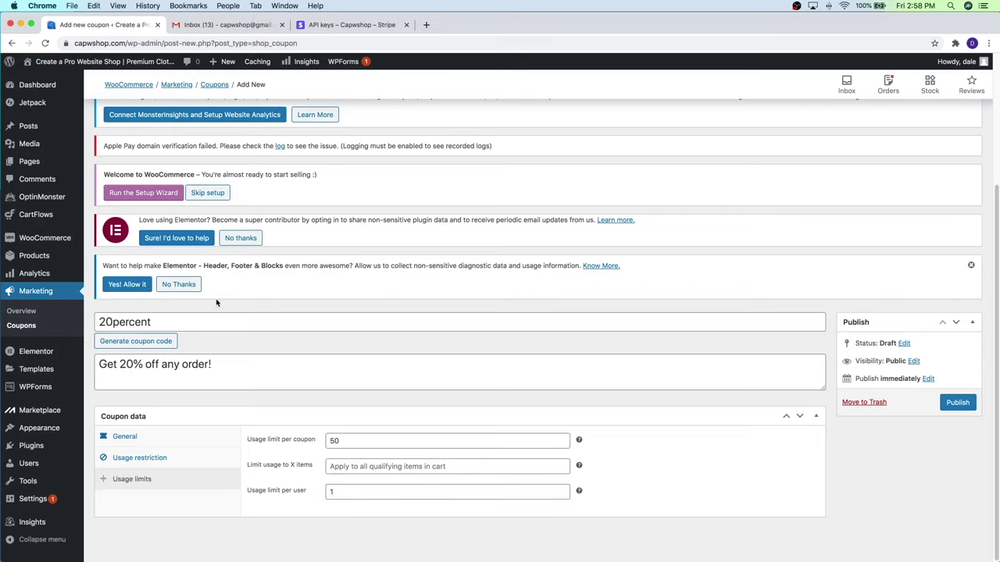
left_click(961, 404)
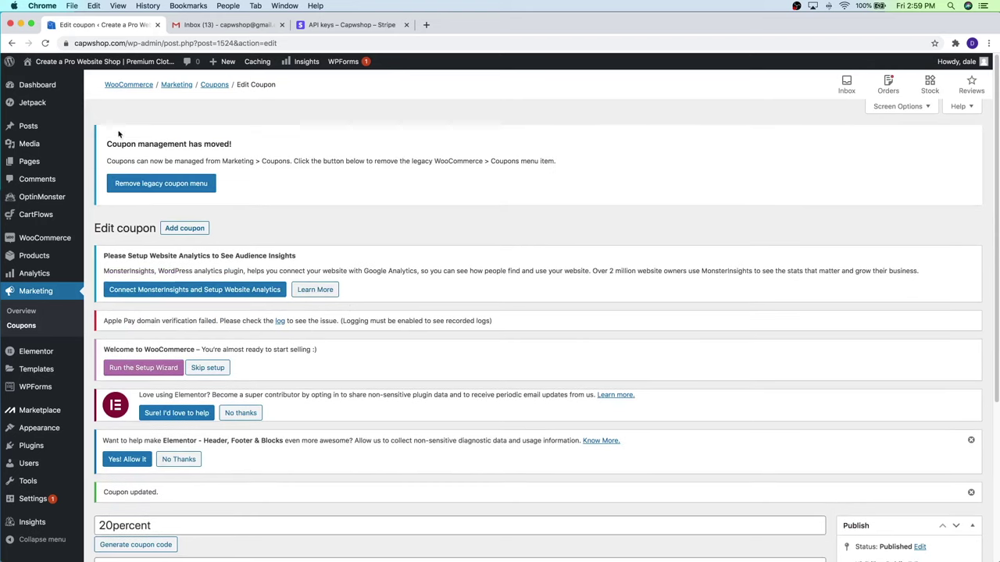
Open the storefront in a new browser tab
mouse_move(97, 60)
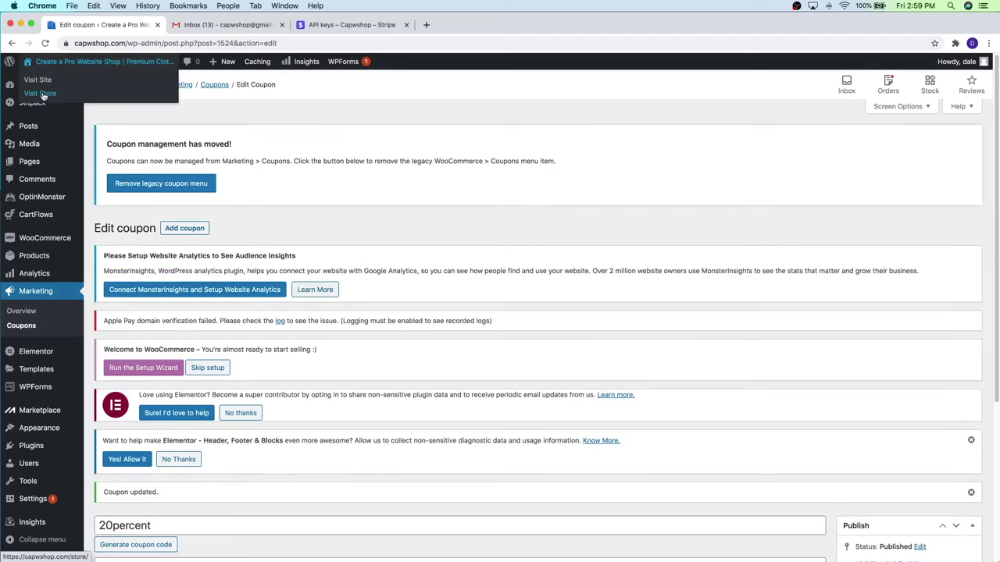
right_click(45, 93)
left_click(90, 98)
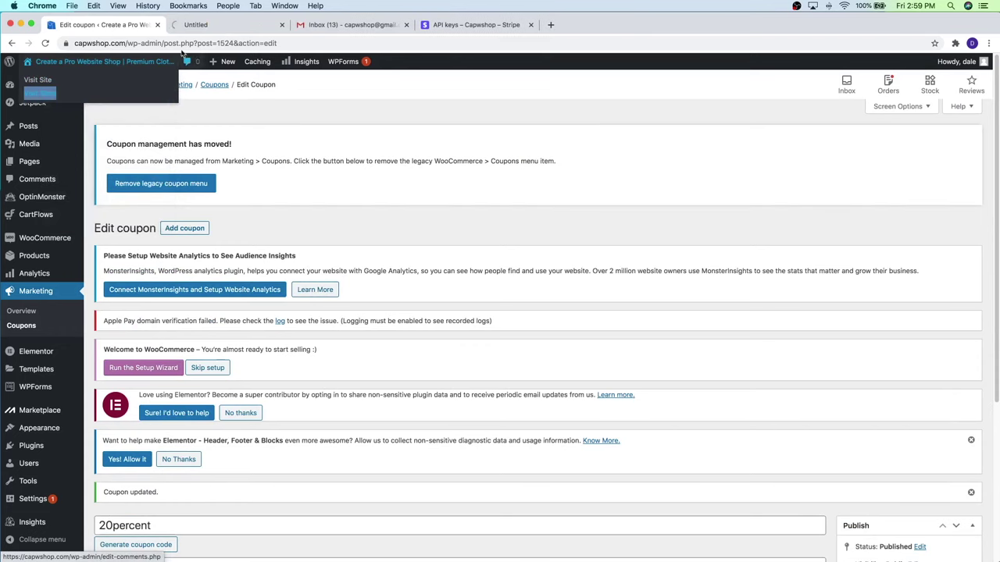
left_click(193, 29)
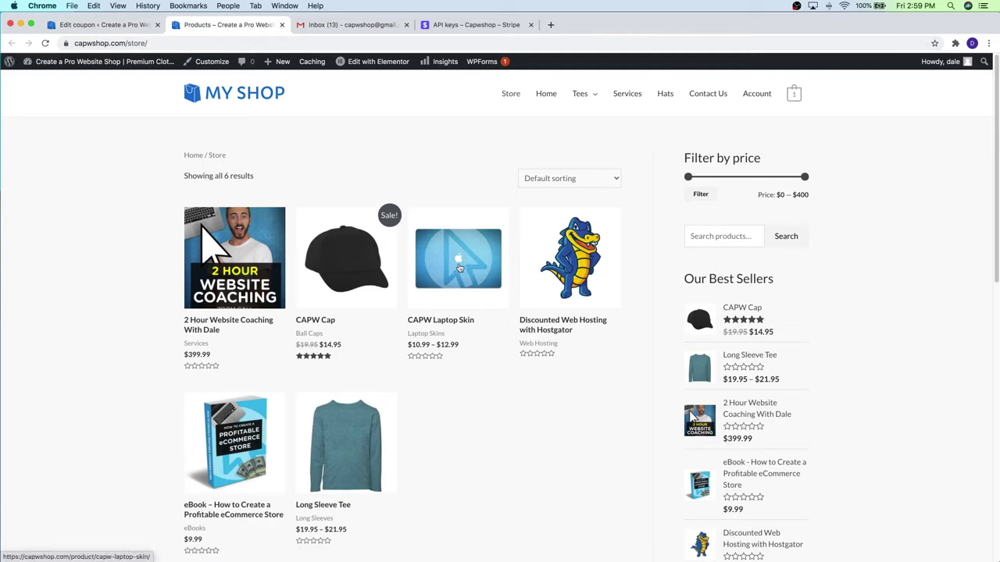
Add one each of the CAPW Laptop Skin Top, Keyboard and Bottom skins, then view the $54.92 cart
left_click(459, 267)
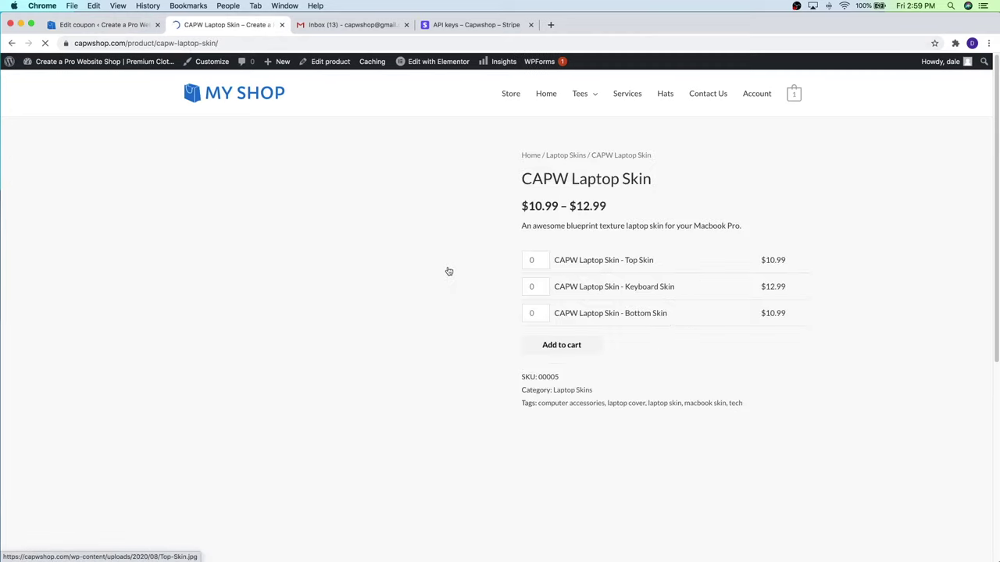
left_click(543, 257)
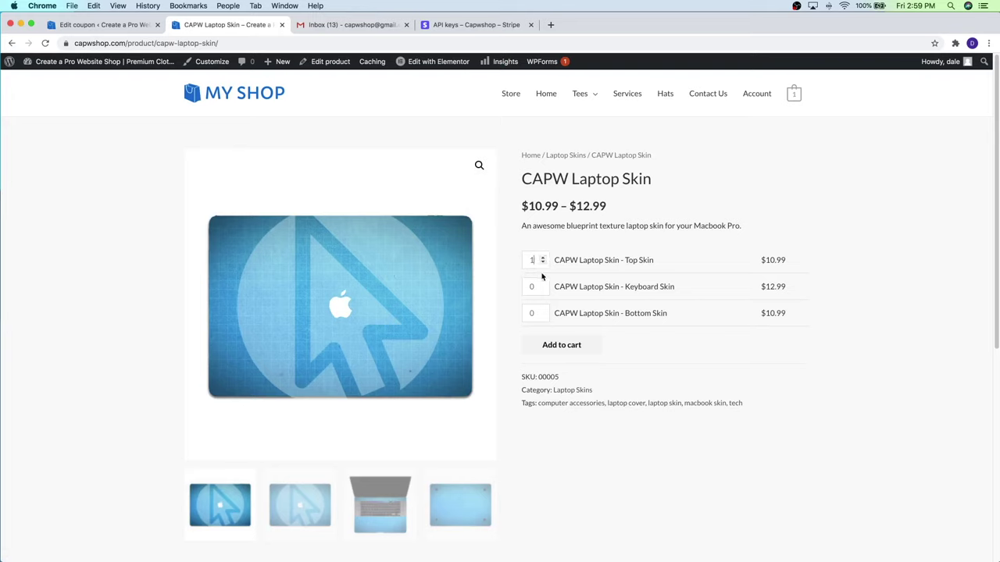
left_click(543, 284)
left_click(543, 310)
left_click(551, 345)
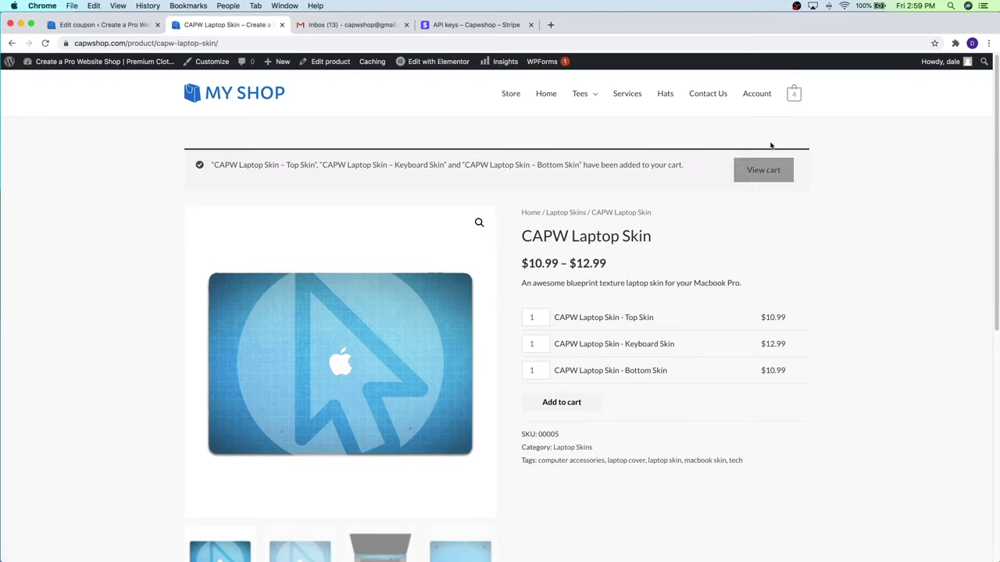
left_click(792, 94)
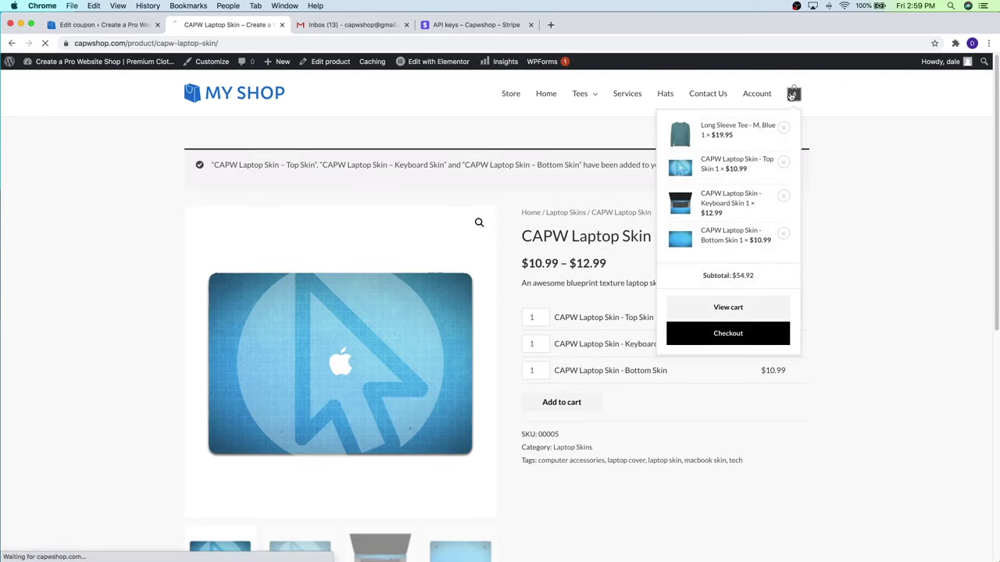
scroll(383, 397, "down", 1)
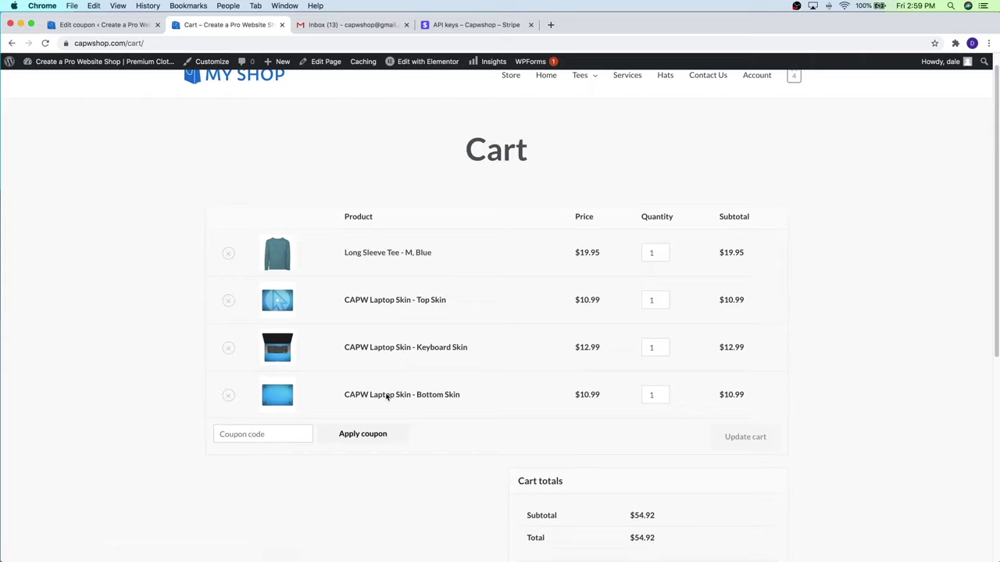
Apply the 20percent coupon, cutting the cart total from $54.92 to $43.94, then return to the coupon editor
left_click(277, 435)
type("20percent")
left_click(361, 442)
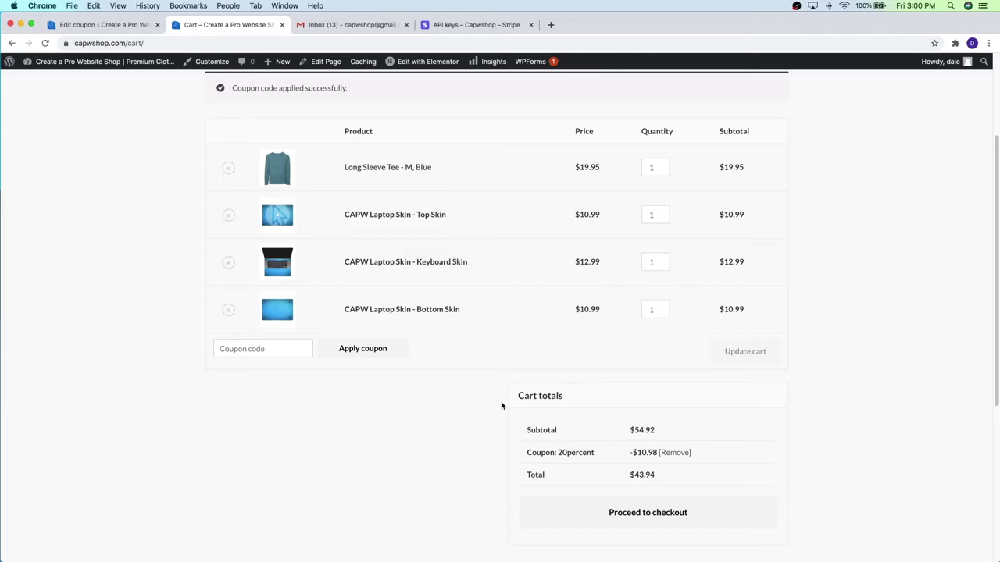
left_click(113, 28)
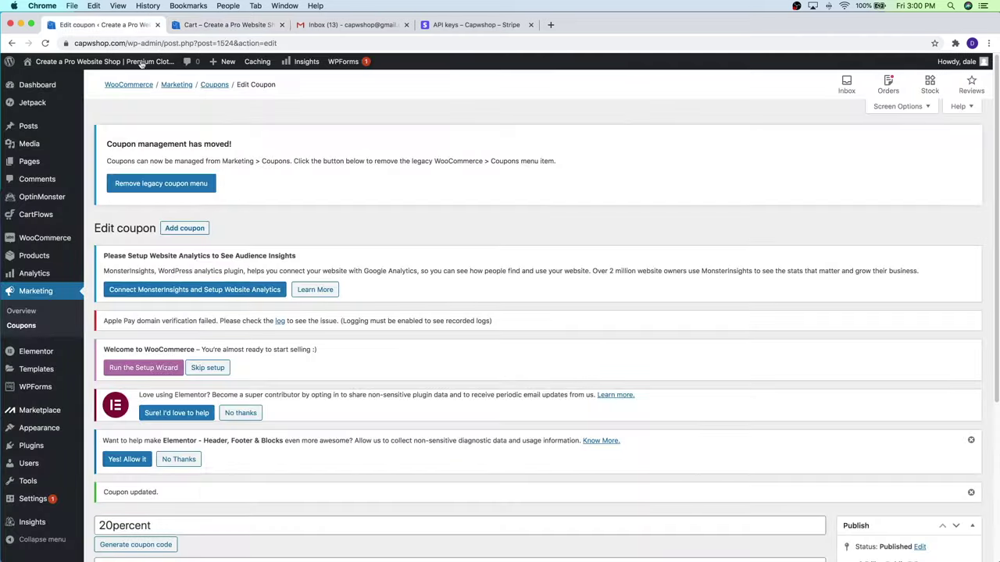
Draft coupon FREESHIPPING described 'This will give you FREE shipping on any order!' with free shipping allowed
left_click(197, 228)
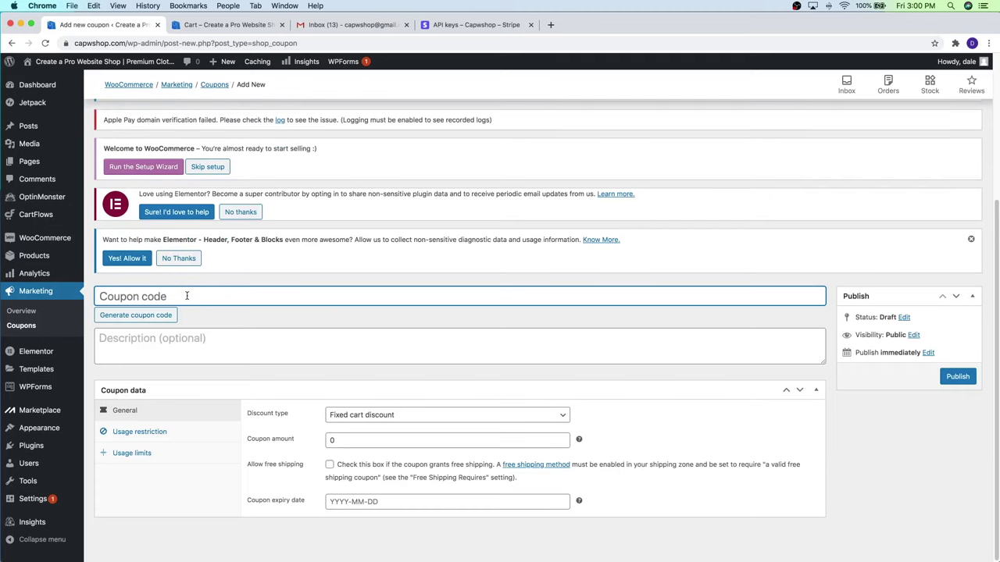
type("freeshipping")
key("BackSpace")
key("BackSpace")
key("BackSpace")
key("BackSpace")
key("BackSpace")
key("BackSpace")
key("BackSpace")
key("BackSpace")
key("BackSpace")
key("BackSpace")
key("BackSpace")
type("FREESHI")
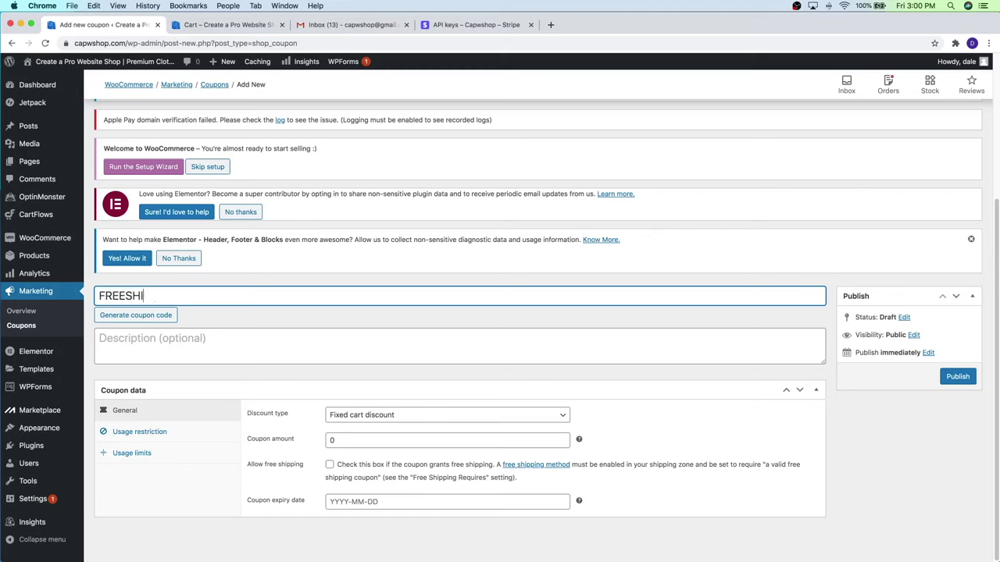
type("PPING")
left_click(182, 346)
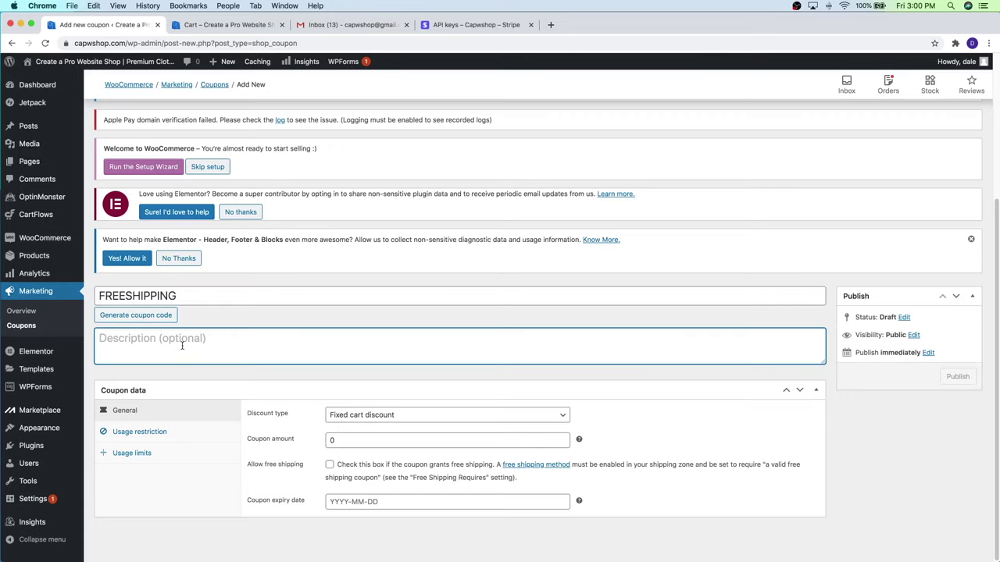
type("This will")
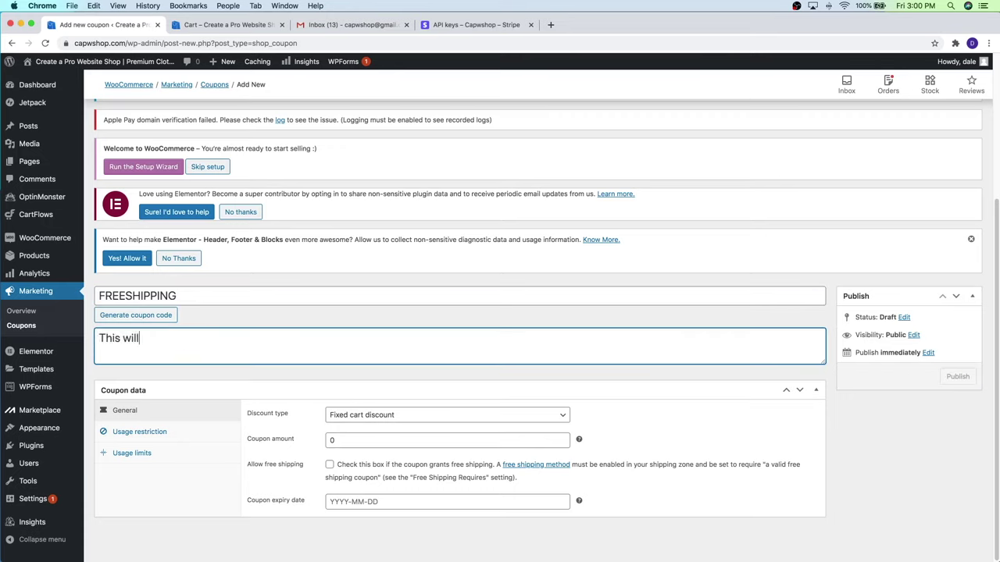
type(" give you FR")
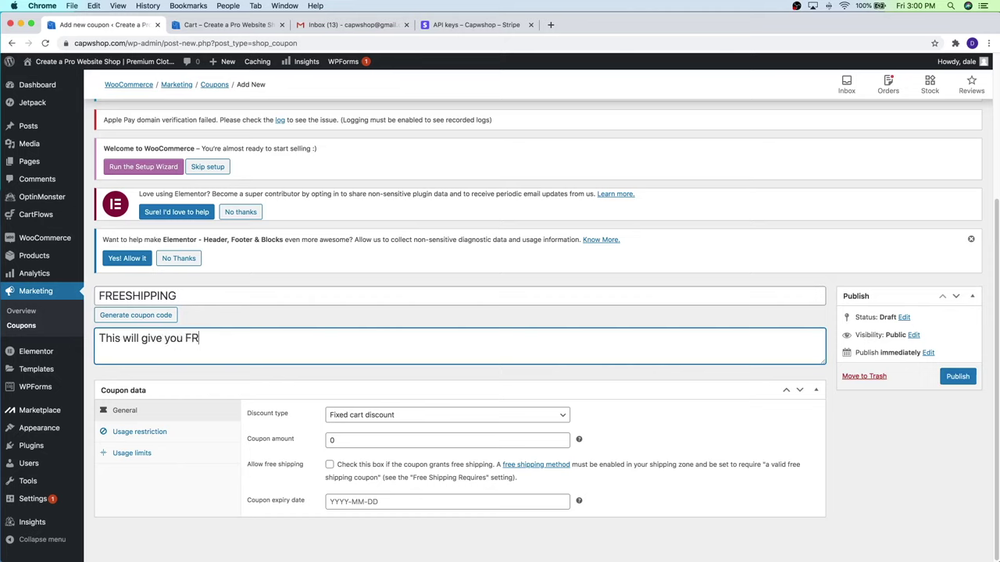
type("EE shipping on any order!")
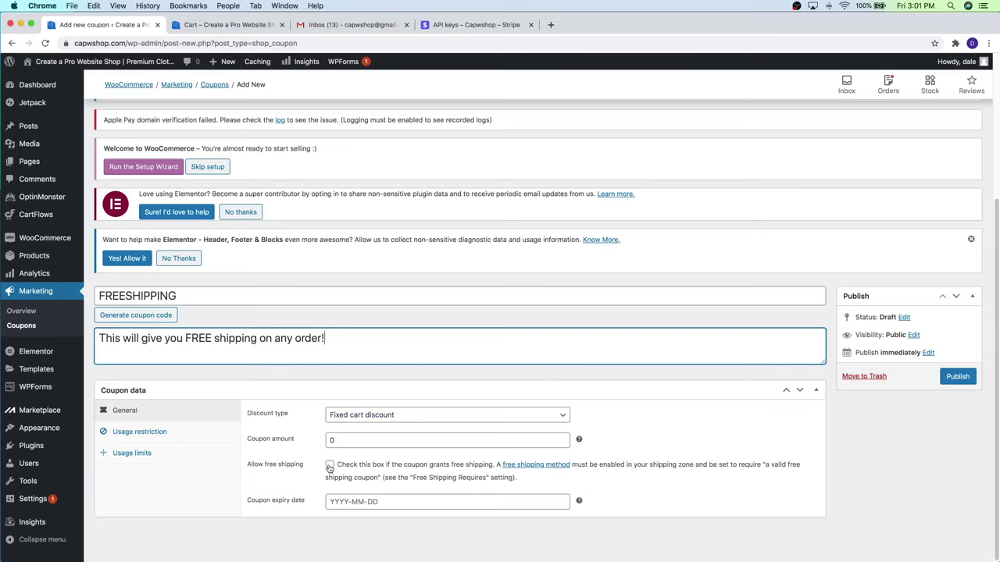
left_click(329, 467)
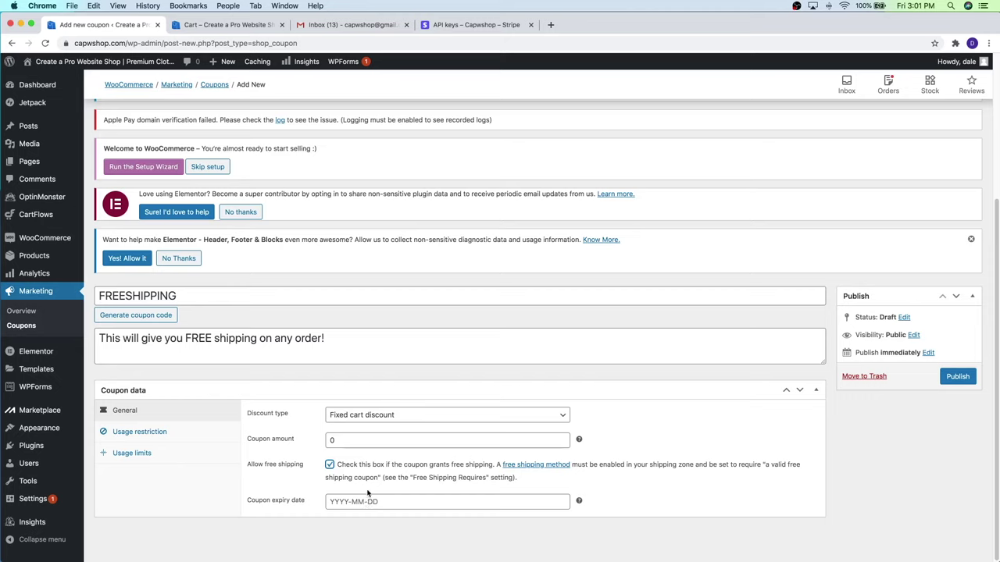
Set the coupon's usage limit per user to 1, leaving the total usage limit unlimited
left_click(146, 436)
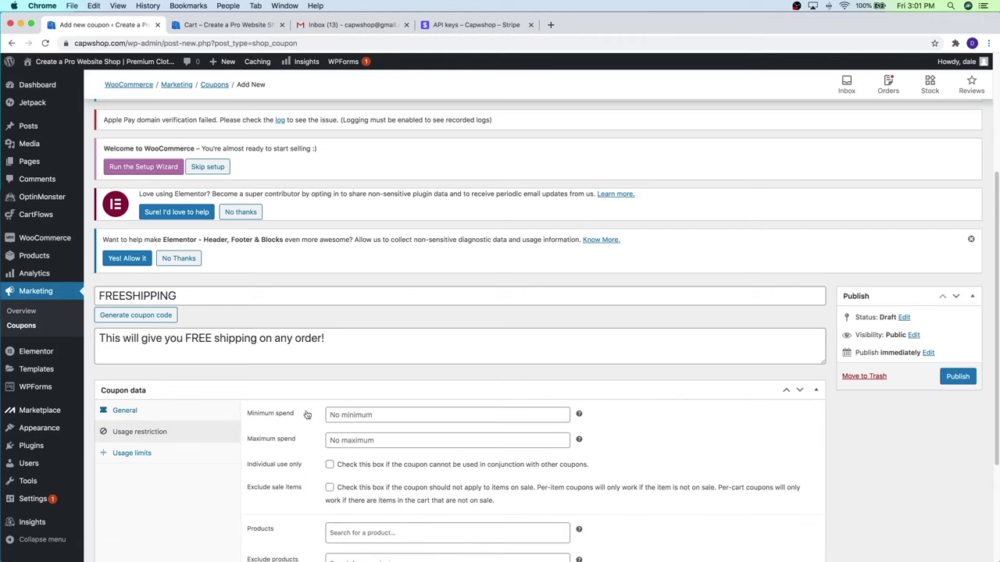
scroll(299, 439, "down", 2)
scroll(301, 429, "down", 1)
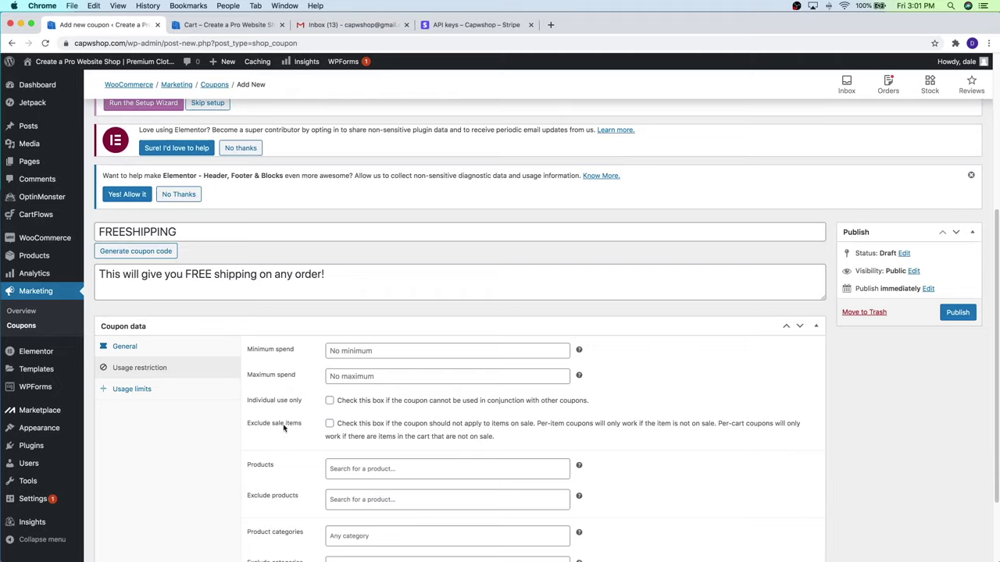
scroll(286, 469, "down", 2)
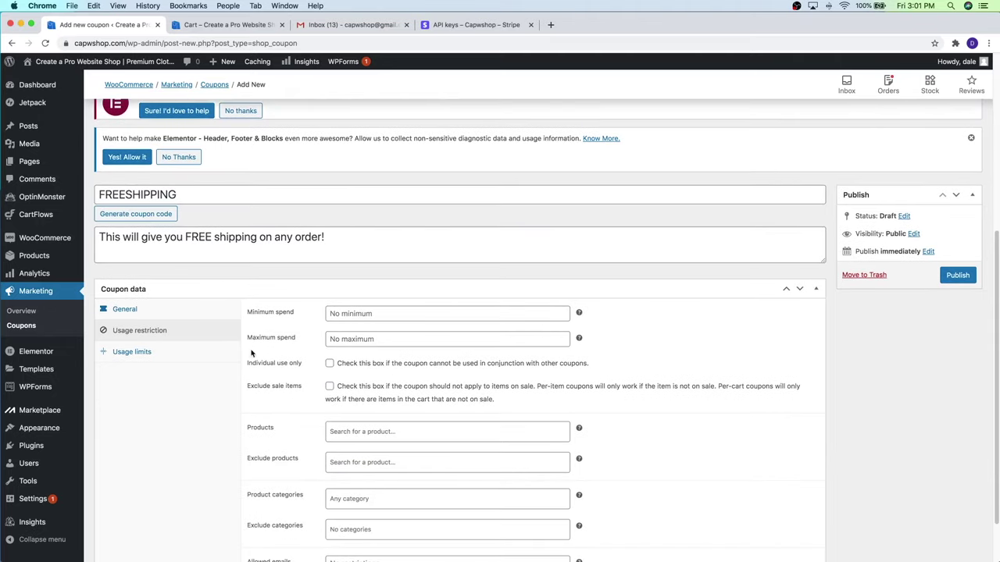
left_click(138, 352)
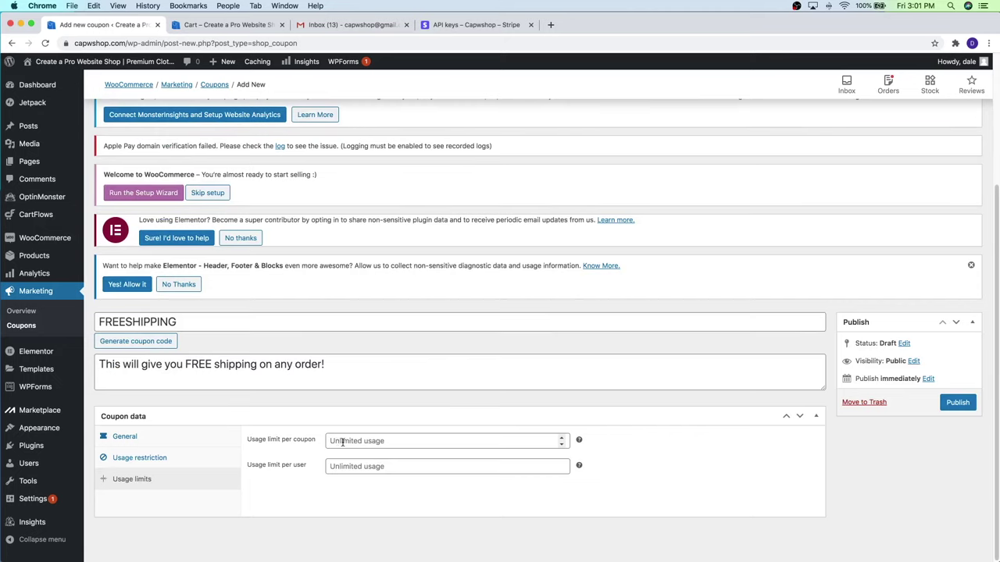
left_click(339, 442)
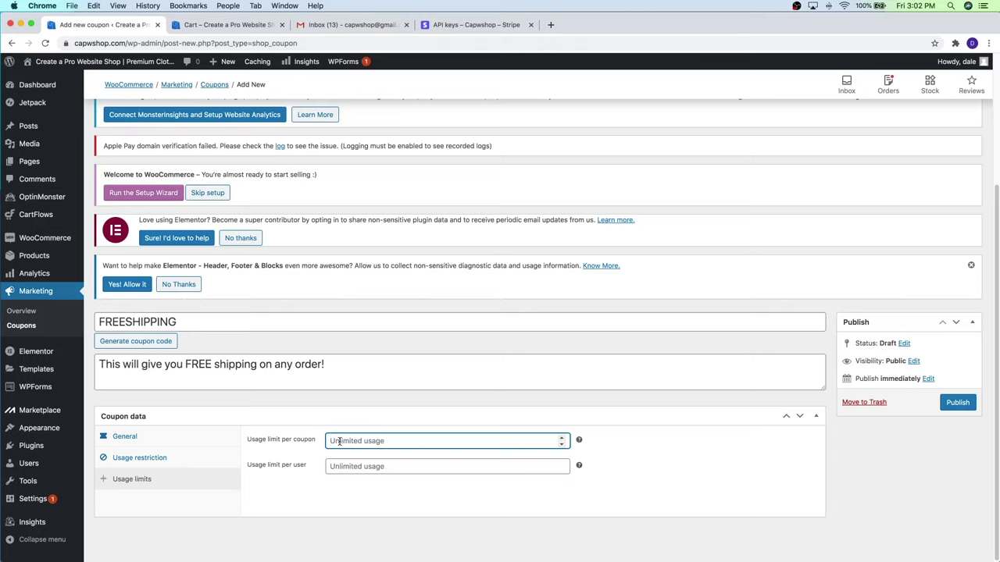
type("1")
key("BackSpace")
key("BackSpace")
left_click(342, 468)
type("1")
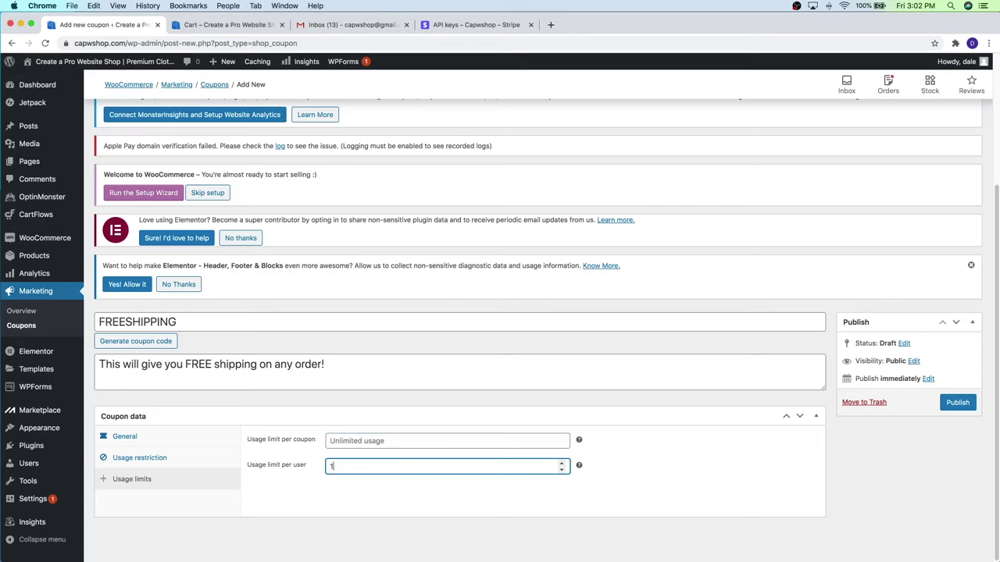
Make the FREESHIPPING coupon individual use only and publish it
left_click(149, 461)
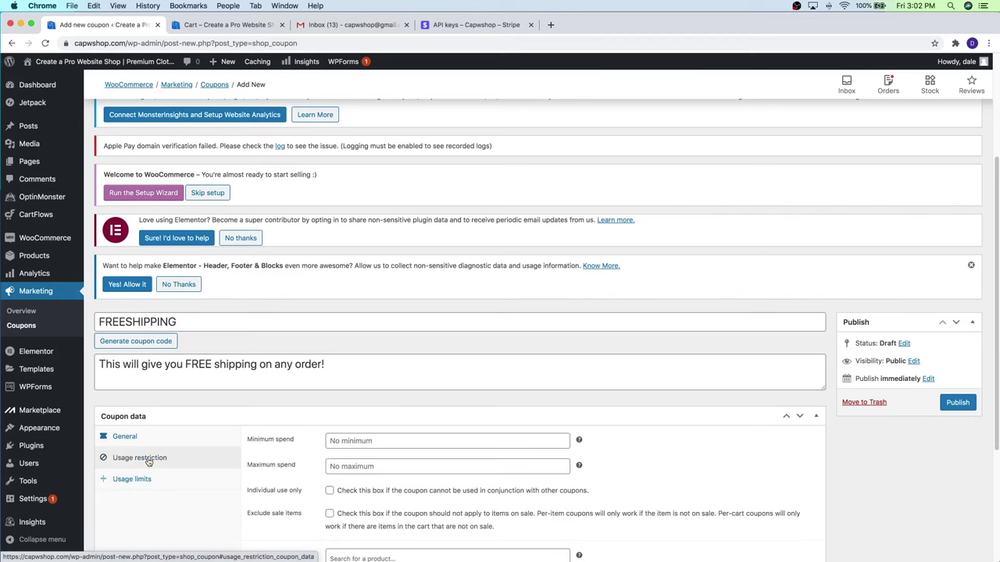
scroll(286, 473, "down", 3)
scroll(297, 474, "down", 2)
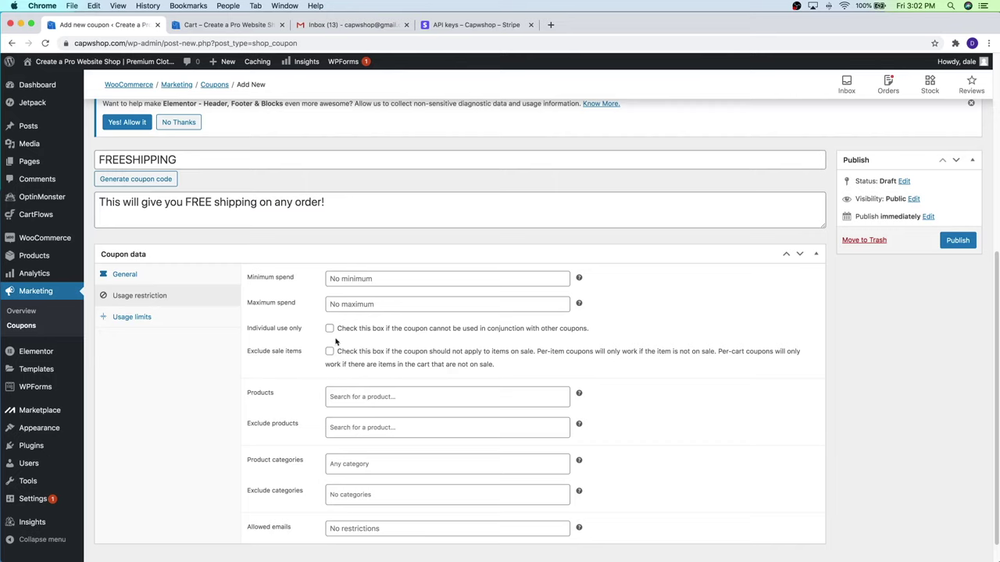
left_click(330, 329)
left_click(962, 244)
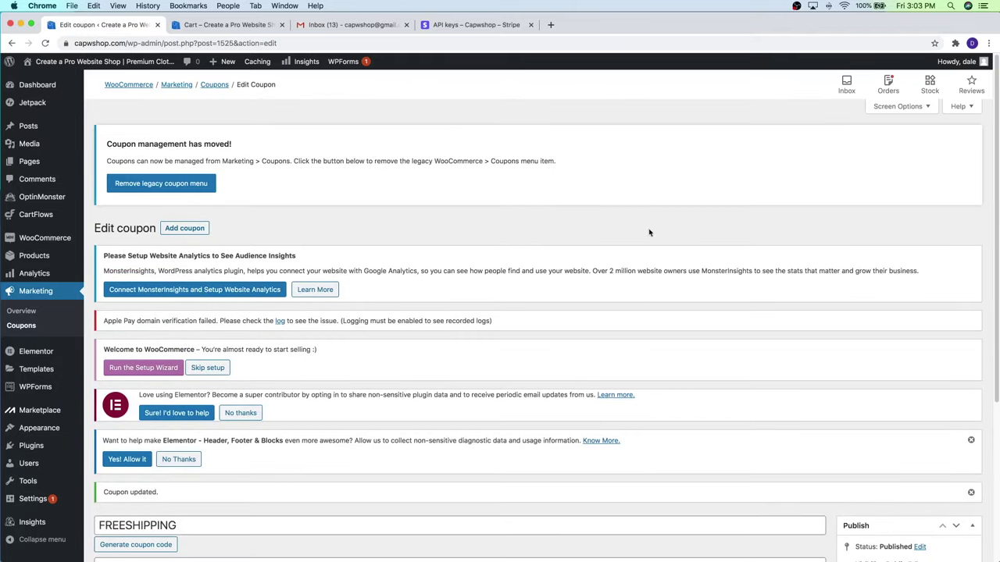
Reload the storefront cart and remove the 20percent coupon
left_click(245, 26)
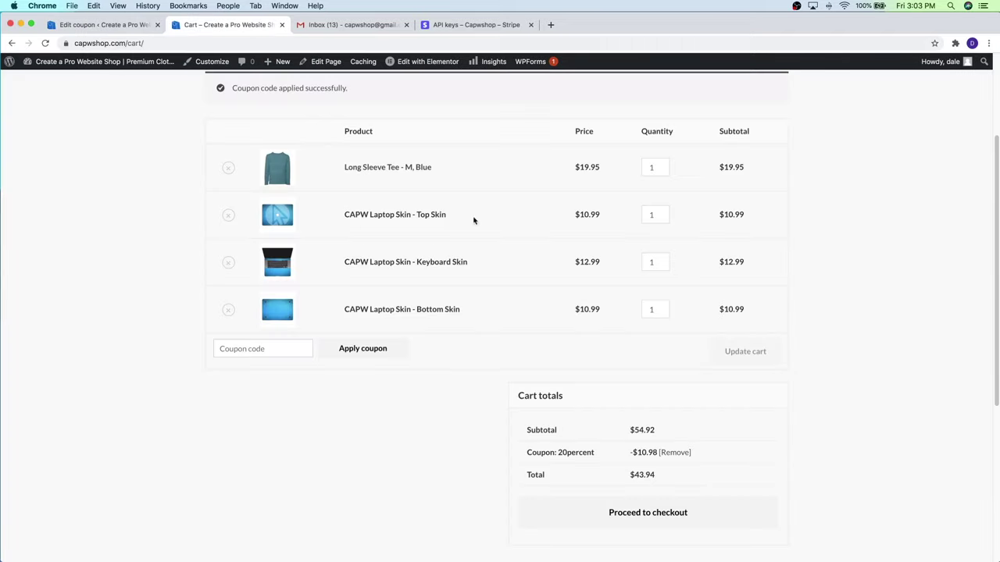
scroll(473, 221, "up", 1)
scroll(424, 328, "up", 3)
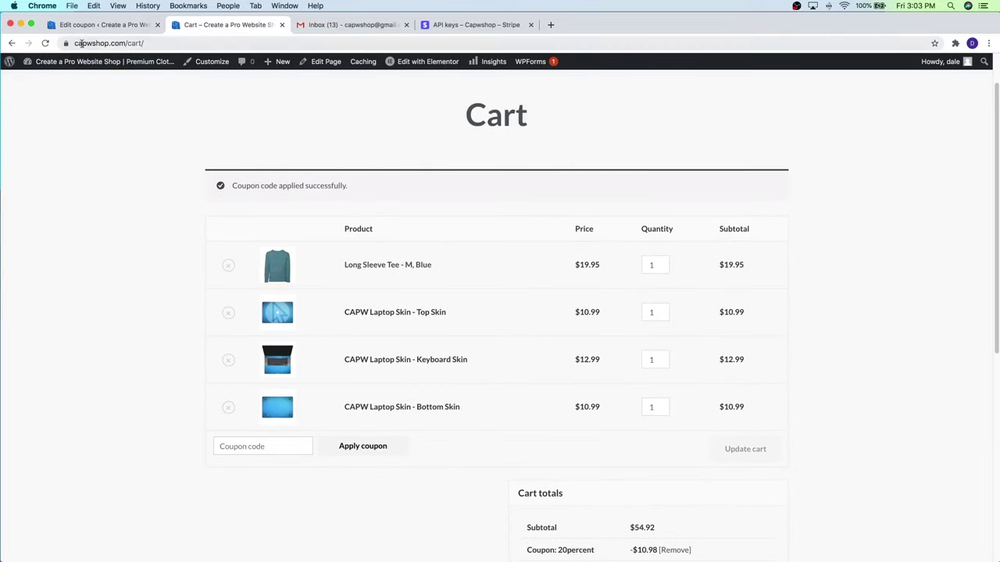
left_click(44, 43)
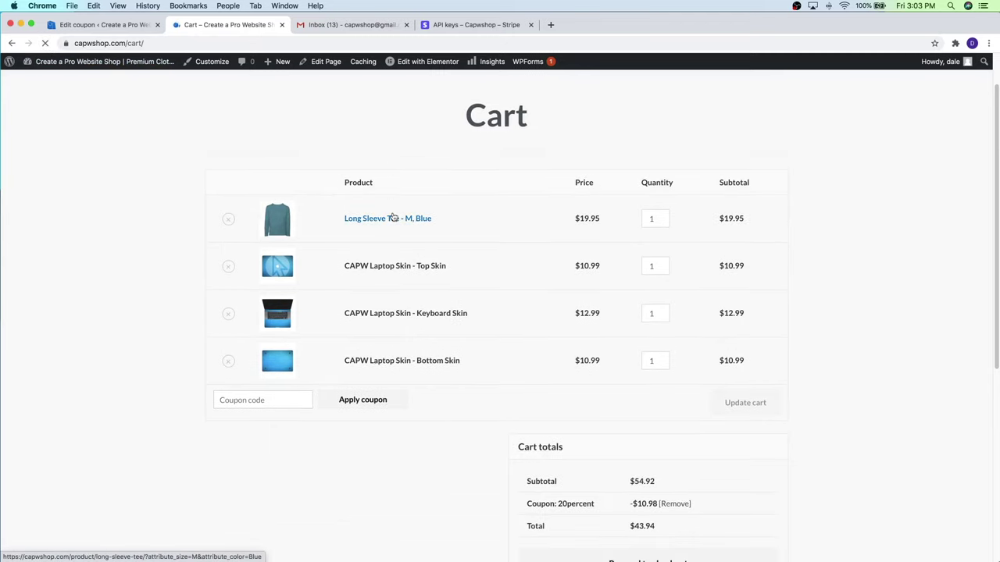
scroll(508, 281, "down", 1)
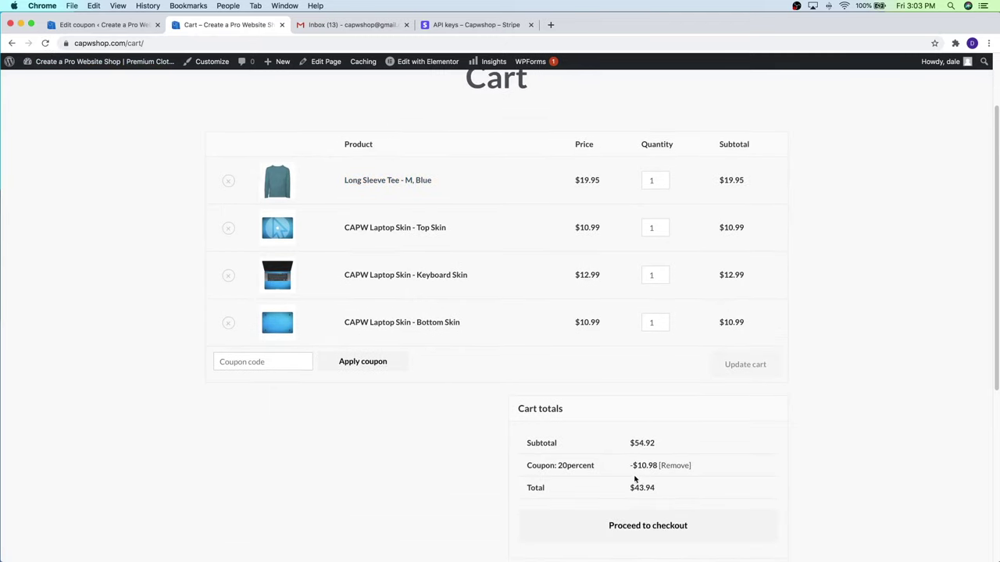
left_click(673, 467)
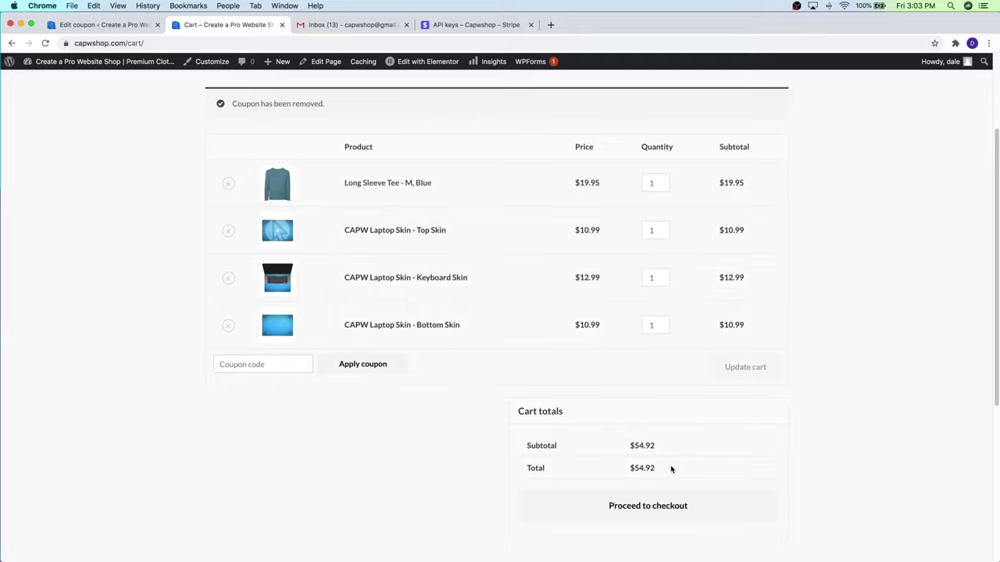
Apply the FREESHIPPING coupon and check that the four-item total stays $54.92
left_click(231, 382)
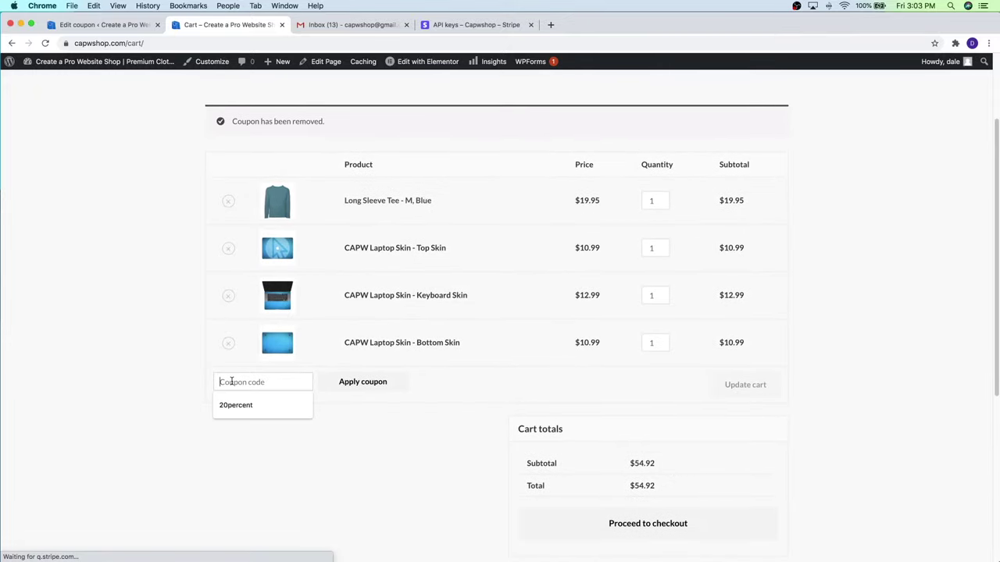
type("FREESHI")
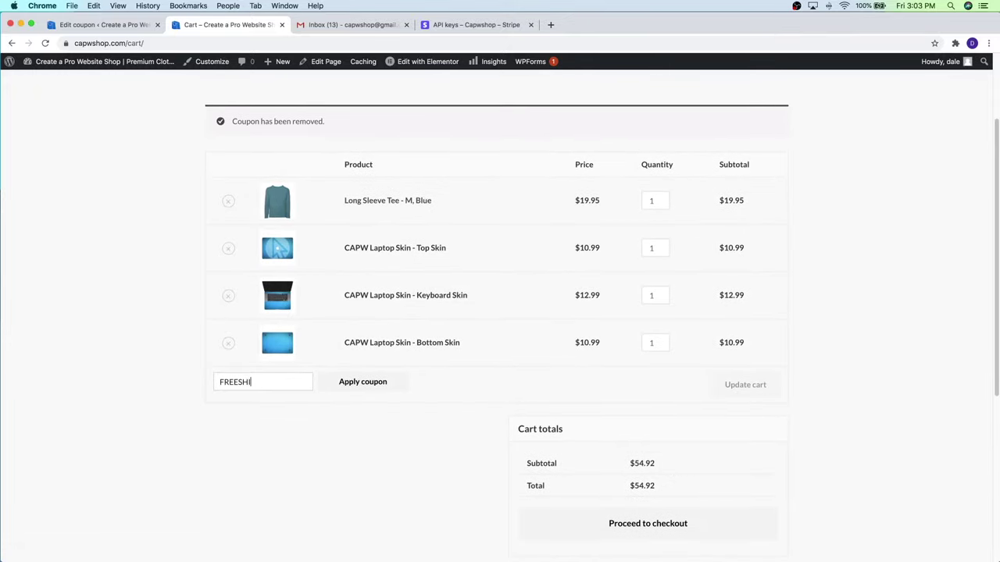
type("PPING")
left_click(342, 388)
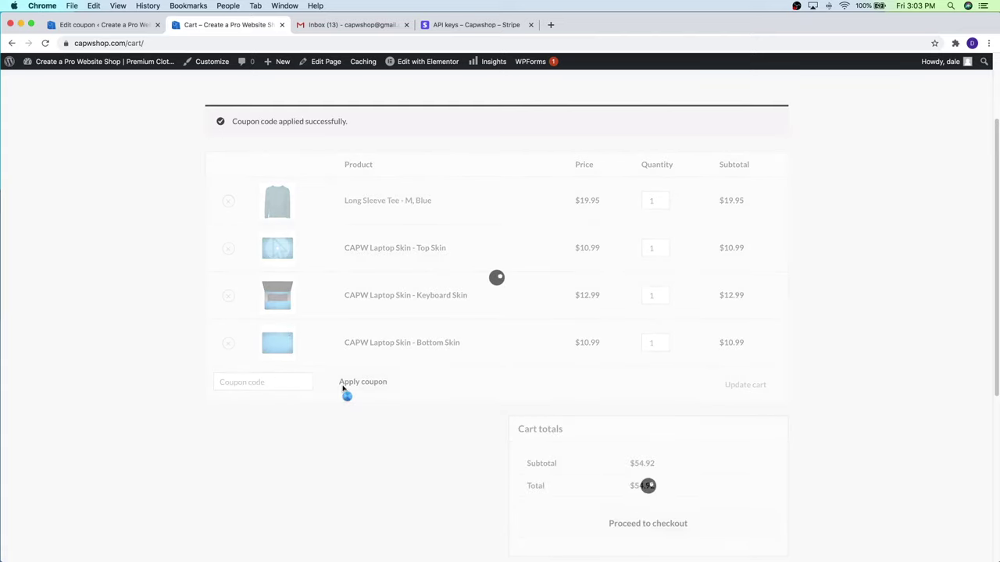
scroll(726, 468, "down", 1)
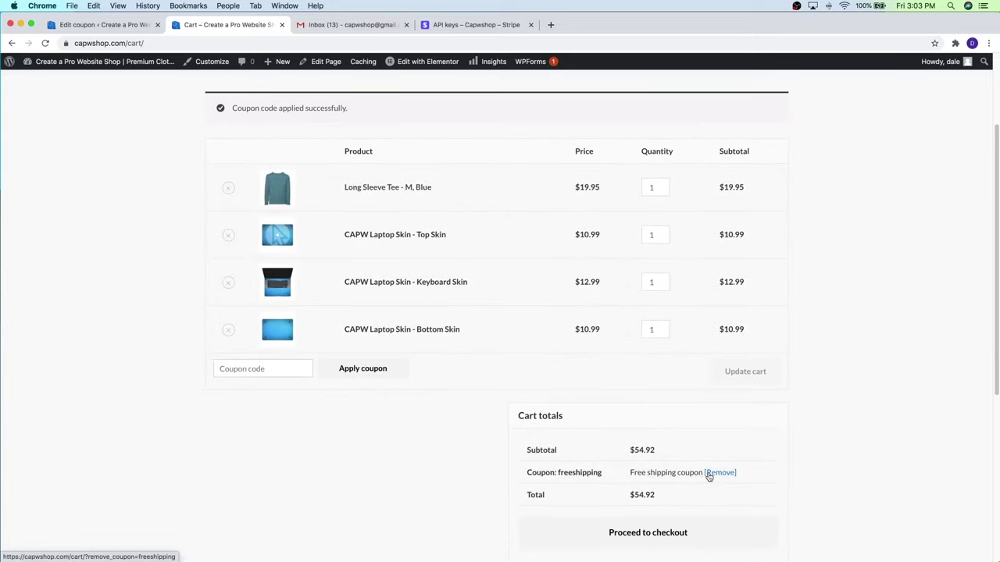
scroll(673, 473, "down", 1)
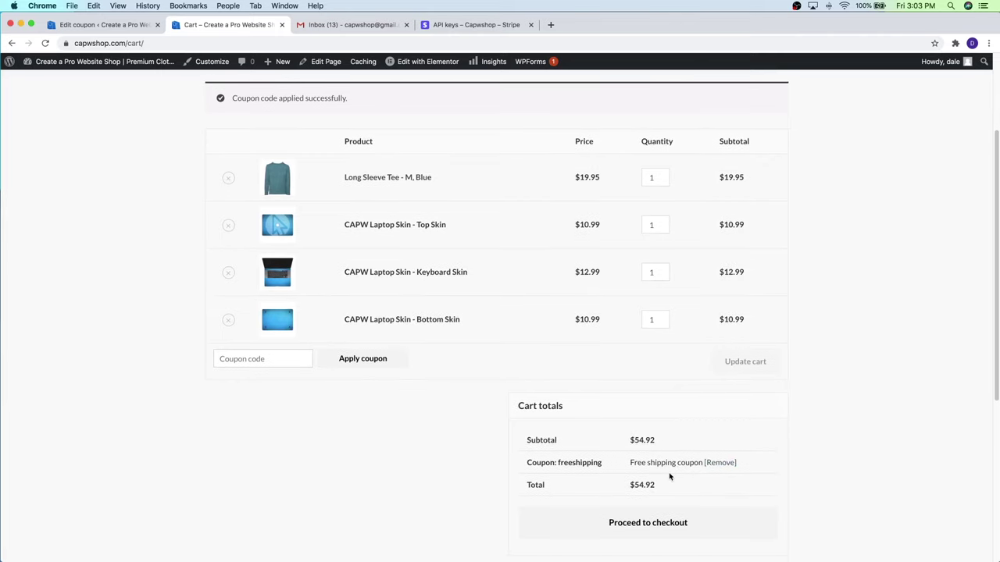
key("super+Tab")
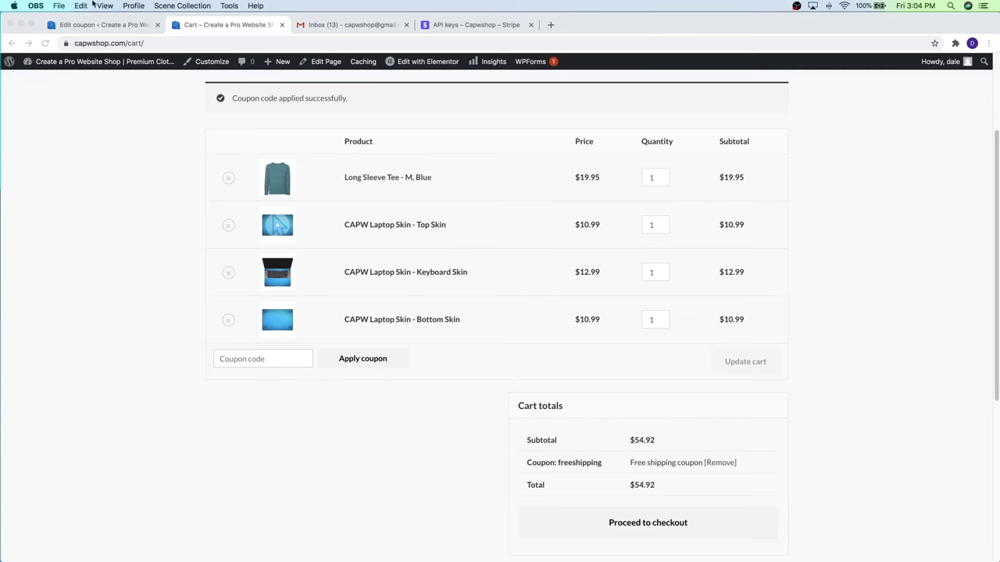
Start new coupon 20dollarsoff, described as $20 off any order of $100 or more
left_click(97, 25)
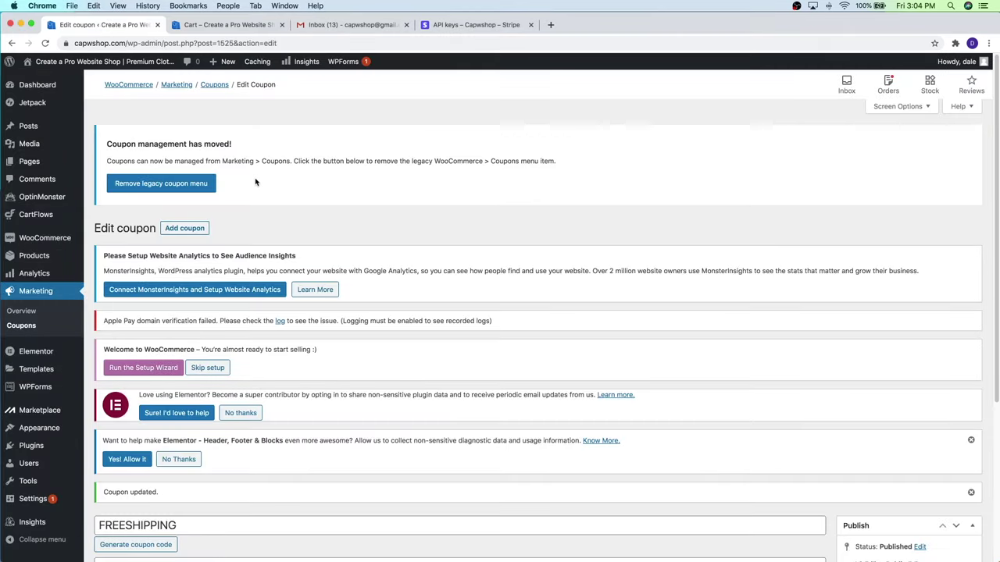
left_click(185, 229)
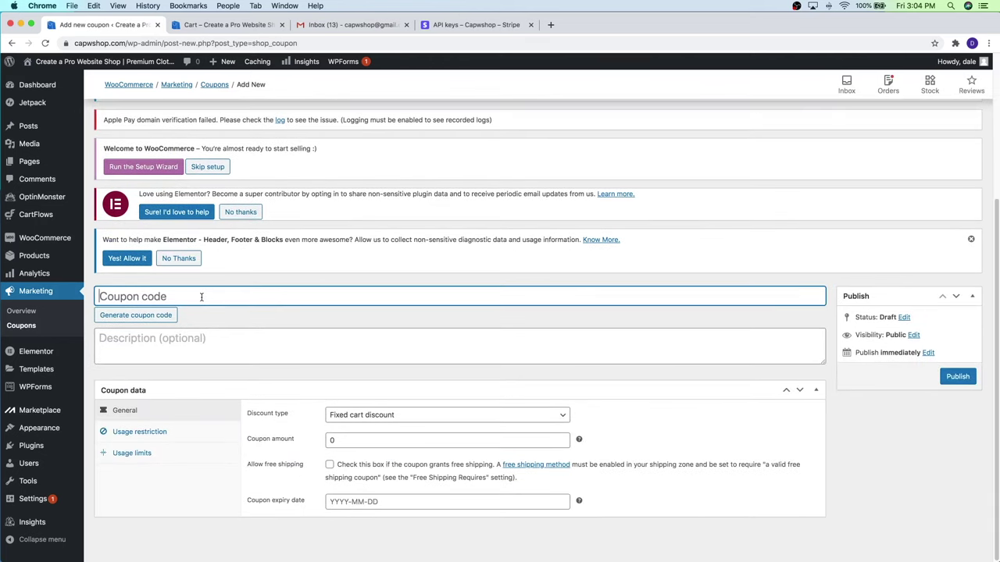
type("20dollarsoff")
left_click(217, 339)
type("This will")
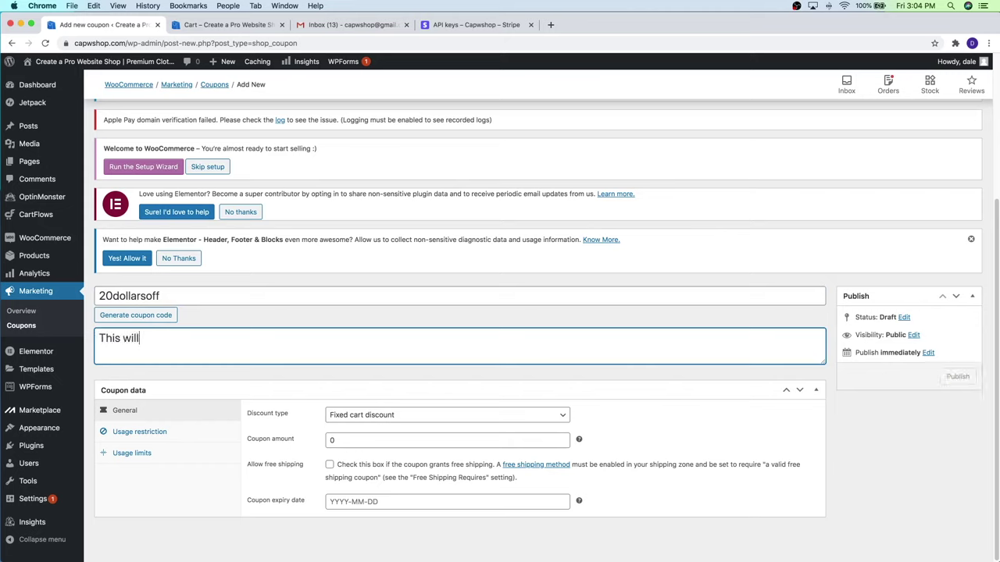
type(" get you 2")
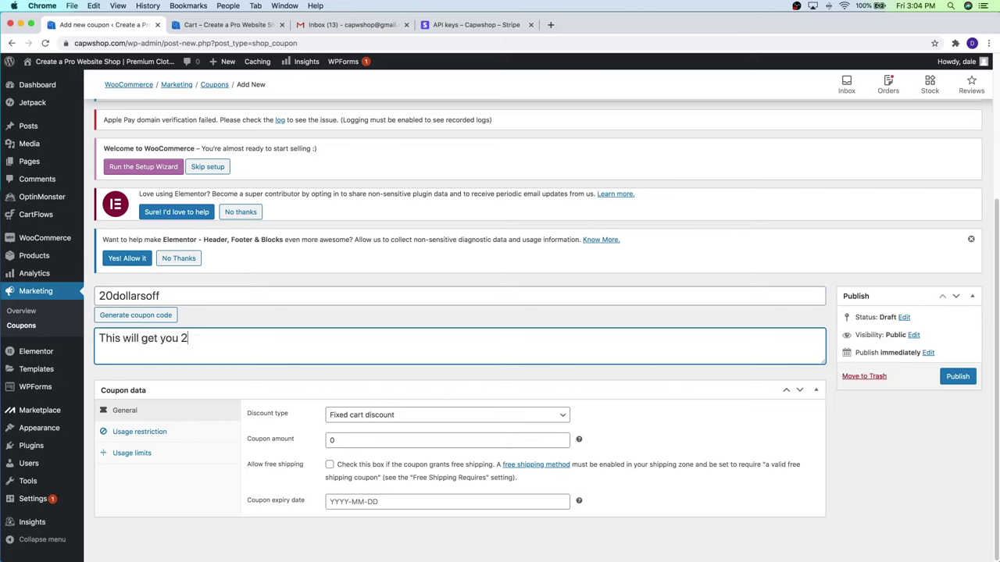
key("BackSpace")
type("$20")
type(" of")
type(" OFF any or")
type("der")
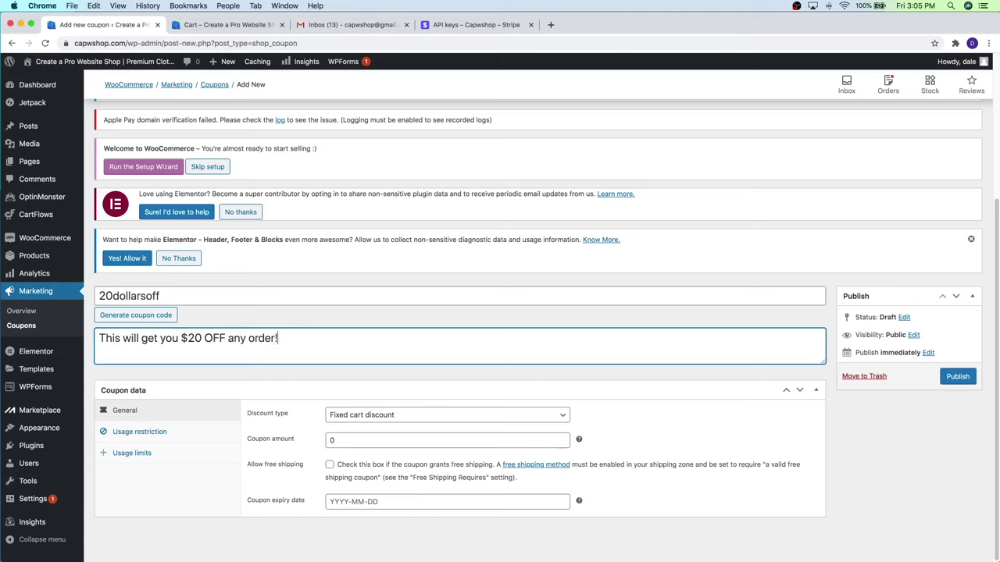
type(" of $100")
type("or more!")
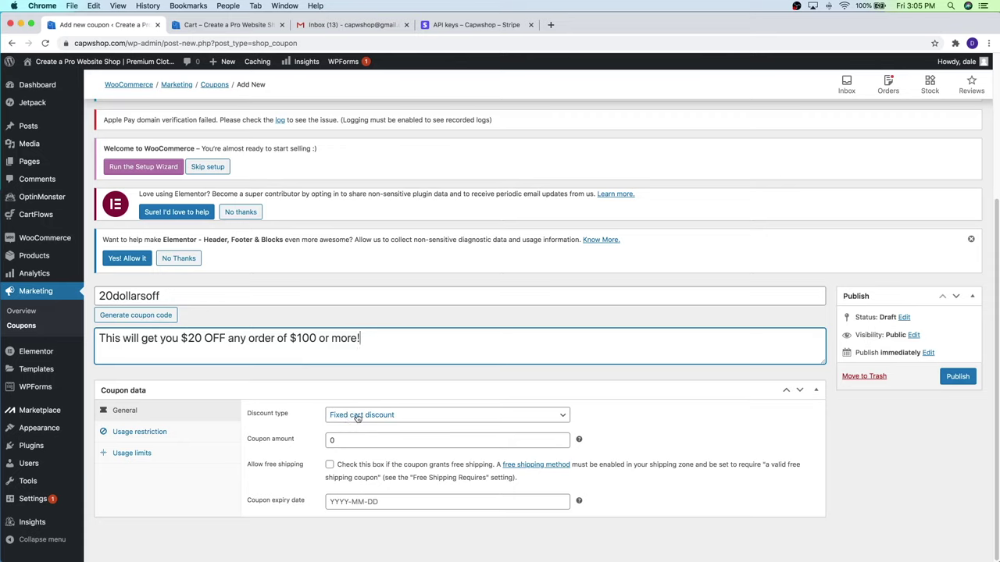
Set amount 20, expiry 2020-08-31, minimum spend 100, individual use only, and exclude sale items
left_click(349, 440)
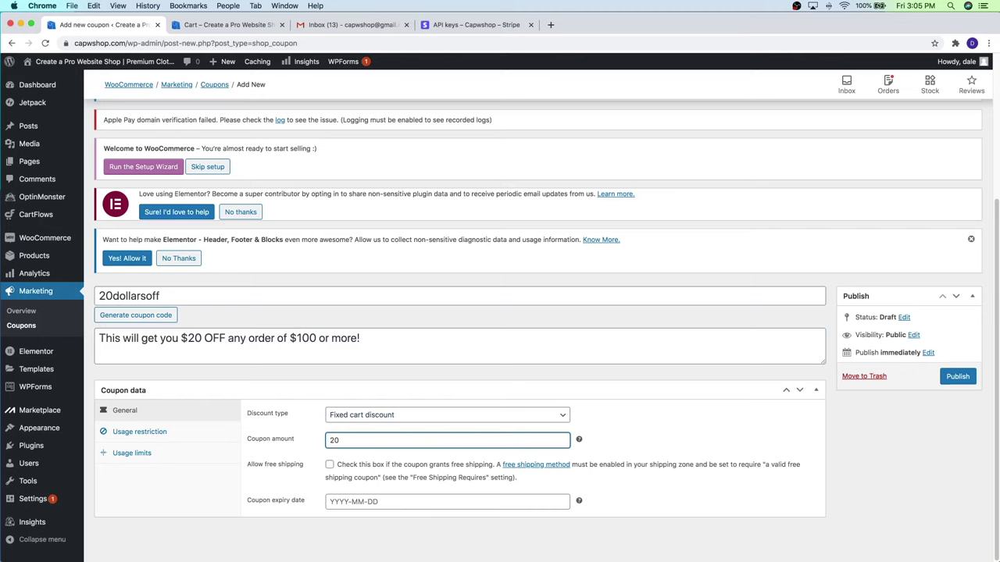
left_click(385, 502)
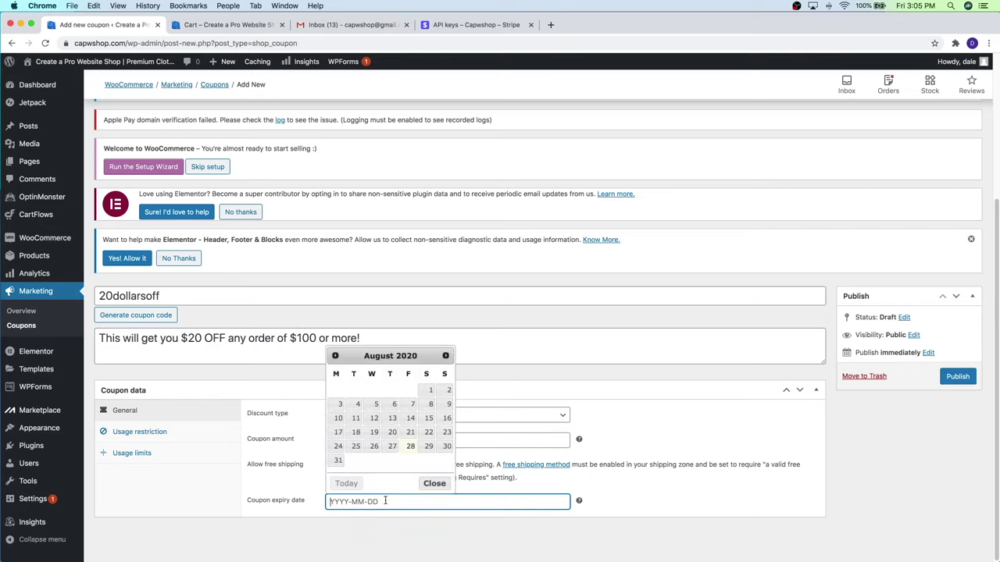
left_click(338, 461)
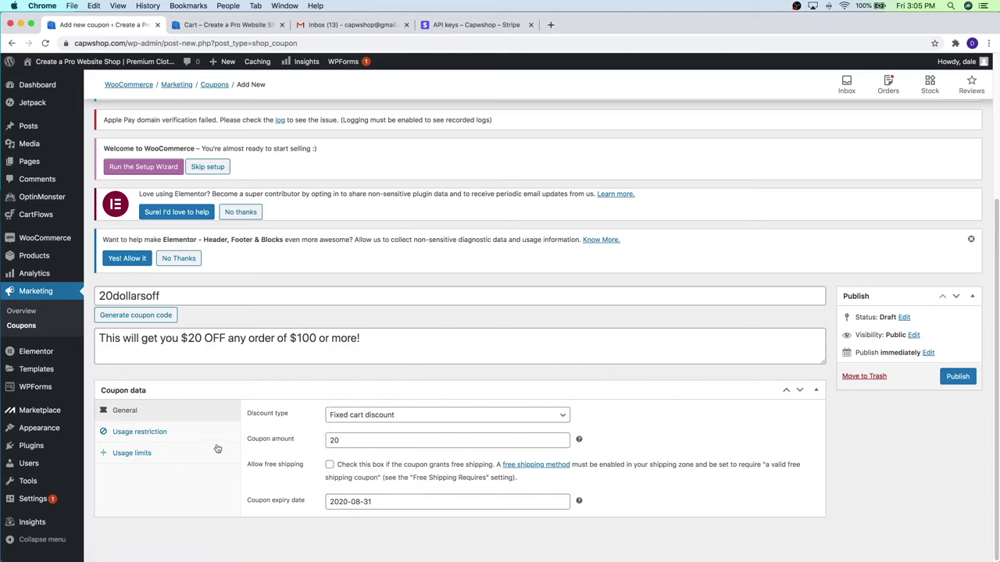
left_click(159, 433)
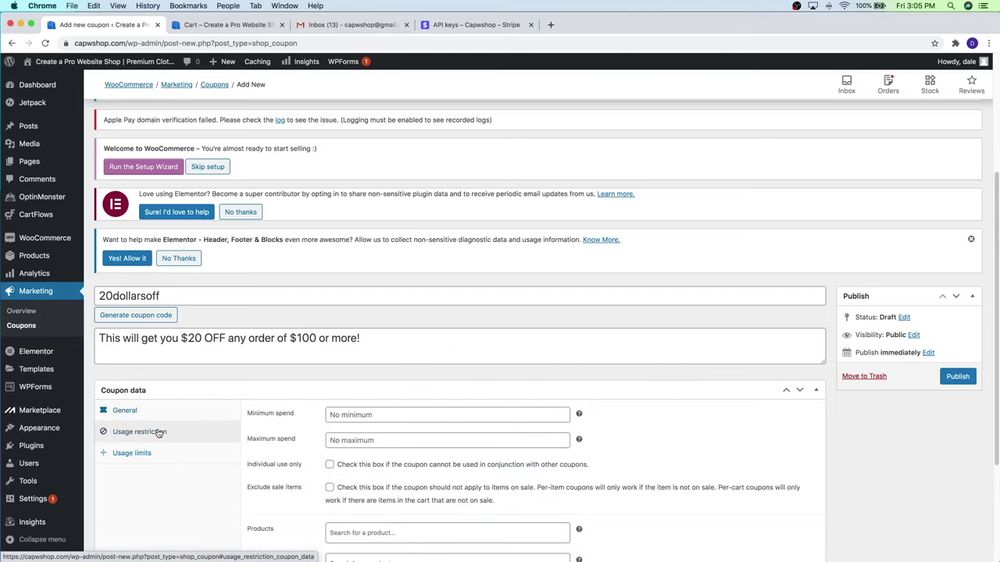
left_click(350, 414)
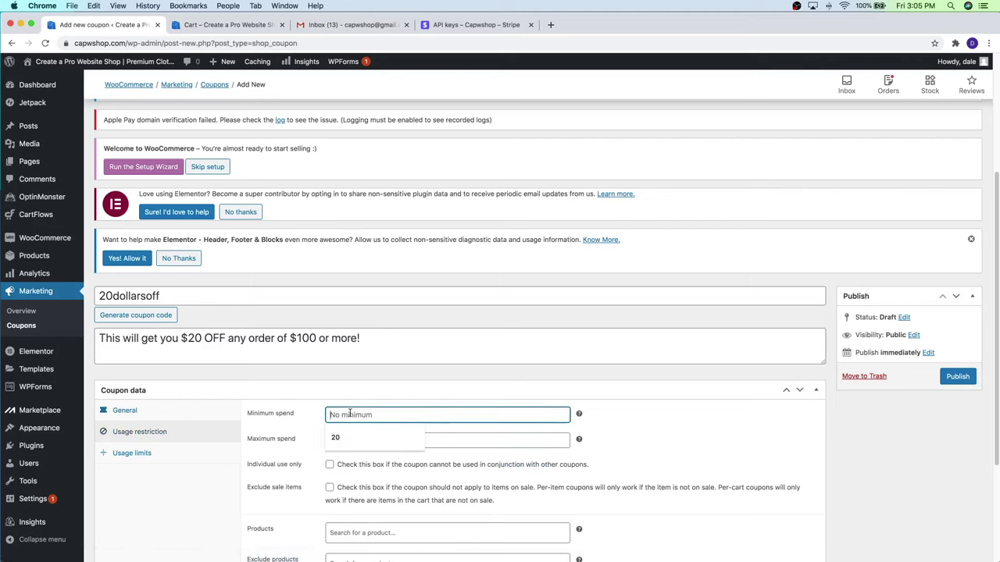
type("100")
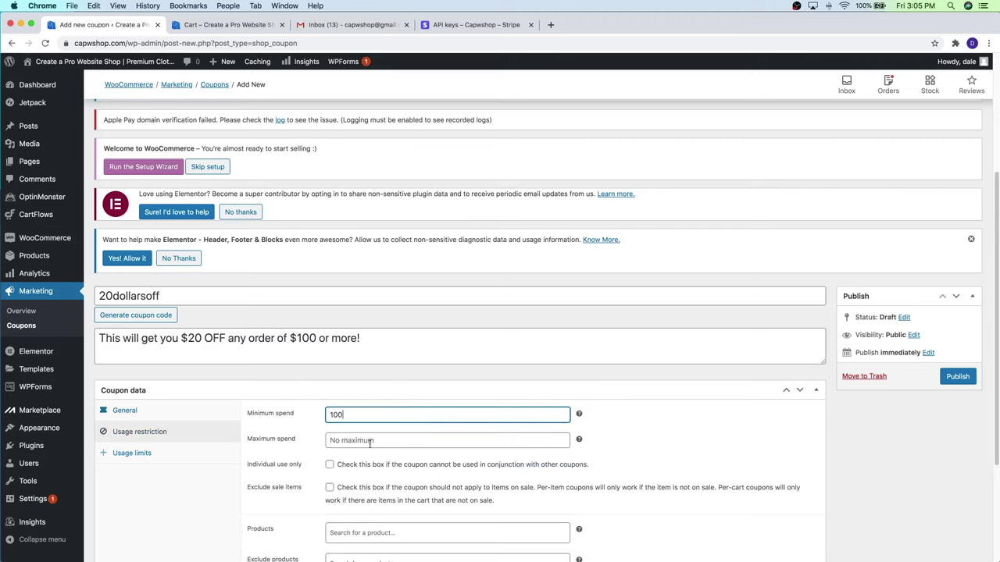
left_click(329, 465)
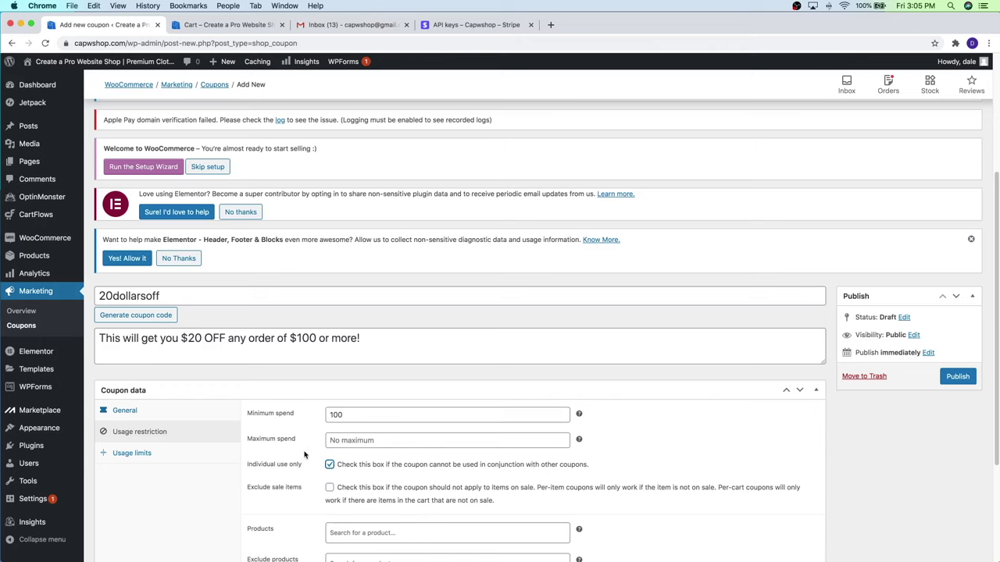
scroll(305, 455, "down", 3)
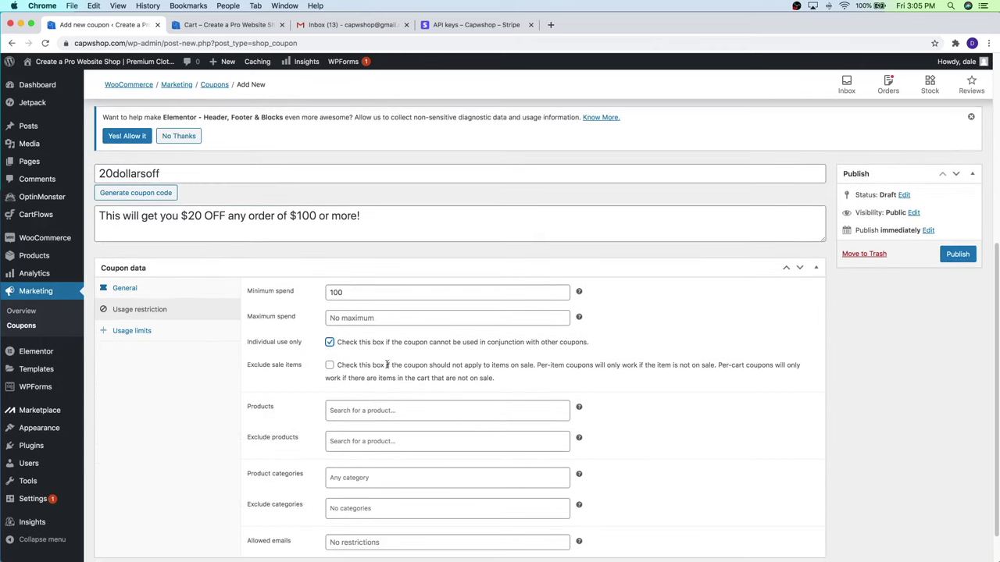
left_click(331, 367)
scroll(319, 369, "down", 2)
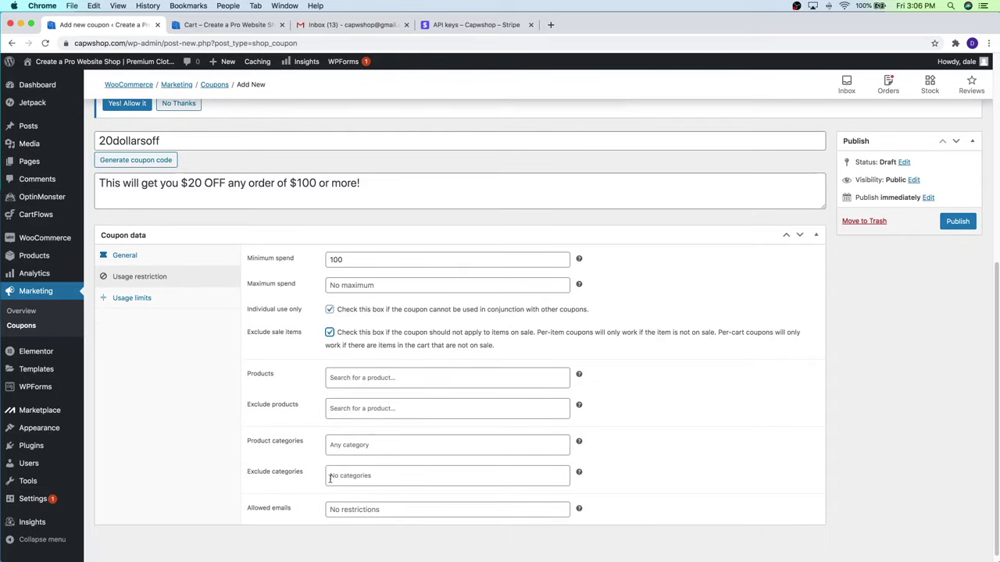
Limit 20dollarsoff to 50 uses per coupon and 1 per user, then publish it
left_click(137, 299)
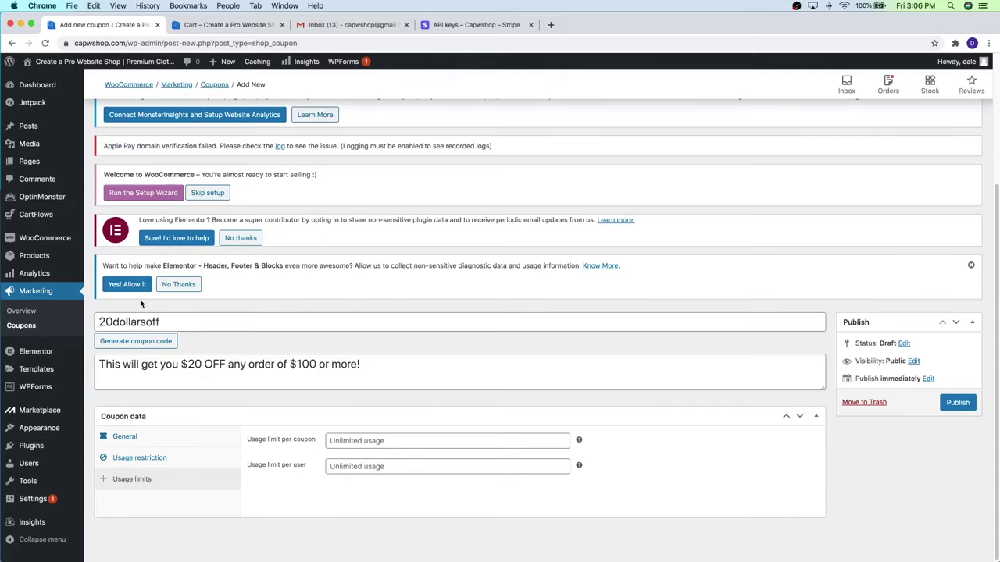
left_click(393, 443)
type("50")
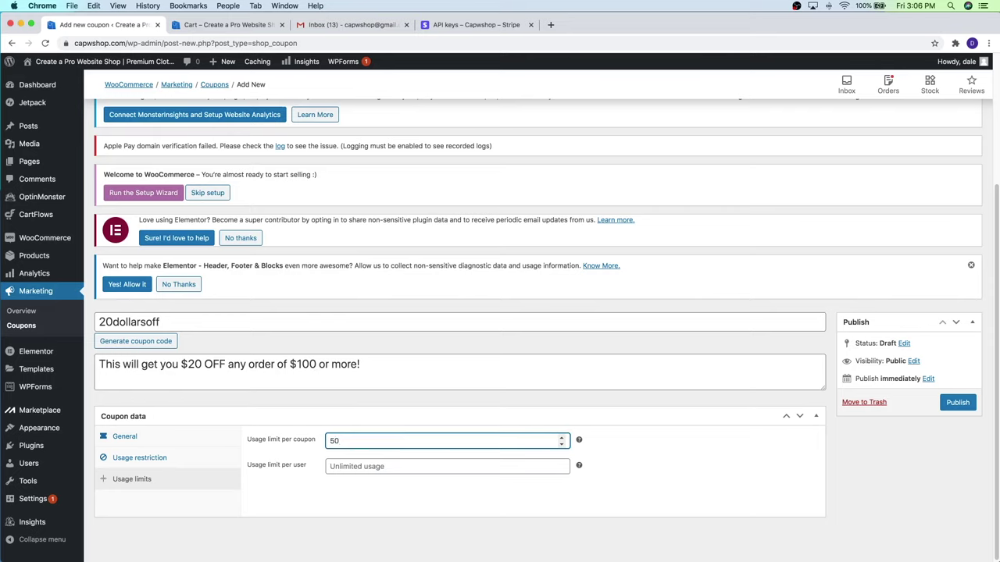
left_click(378, 466)
type("1")
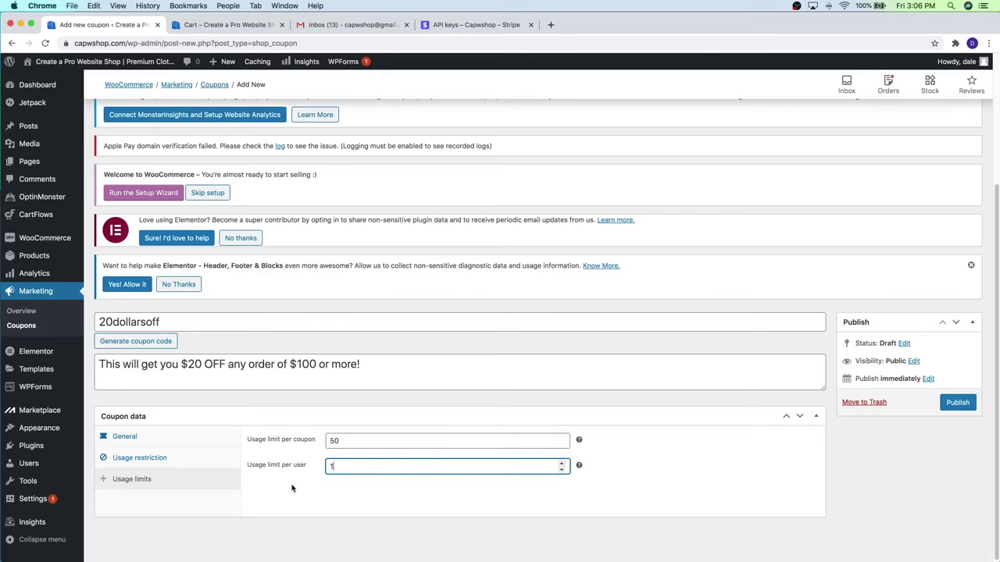
scroll(360, 471, "down", 1)
key("BackSpace")
type("1")
left_click(500, 523)
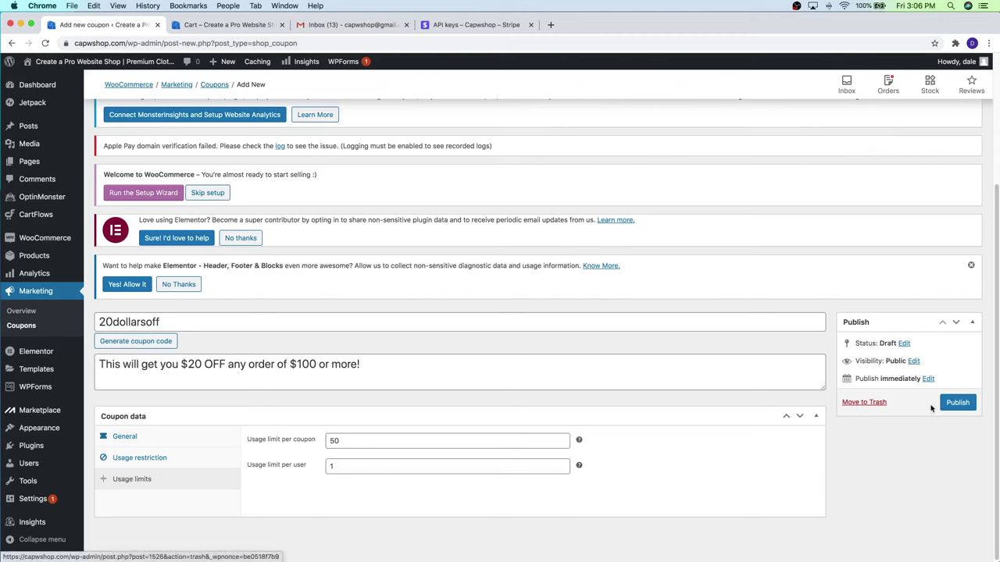
left_click(957, 403)
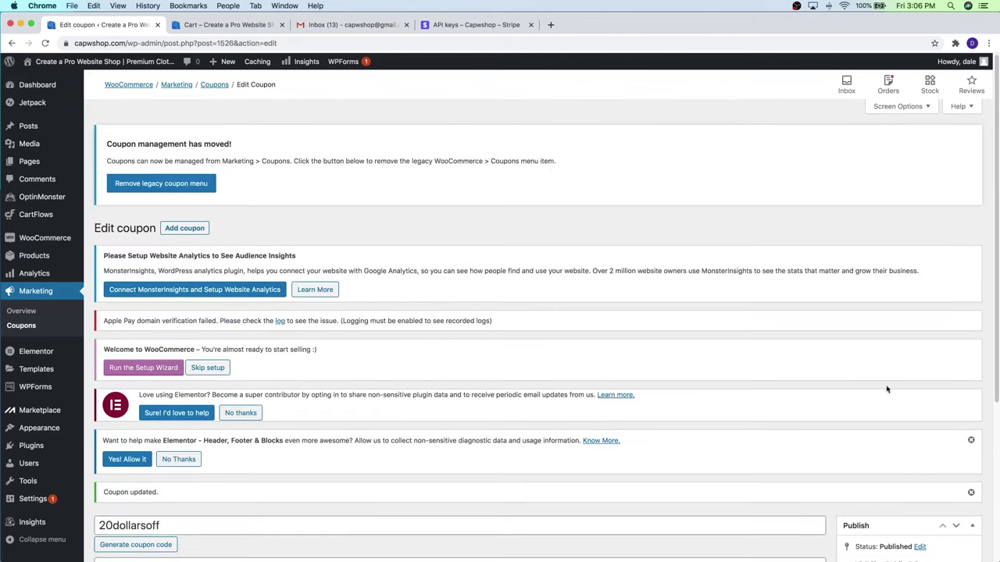
Remove the freeshipping coupon from the storefront cart and reload the page
left_click(222, 25)
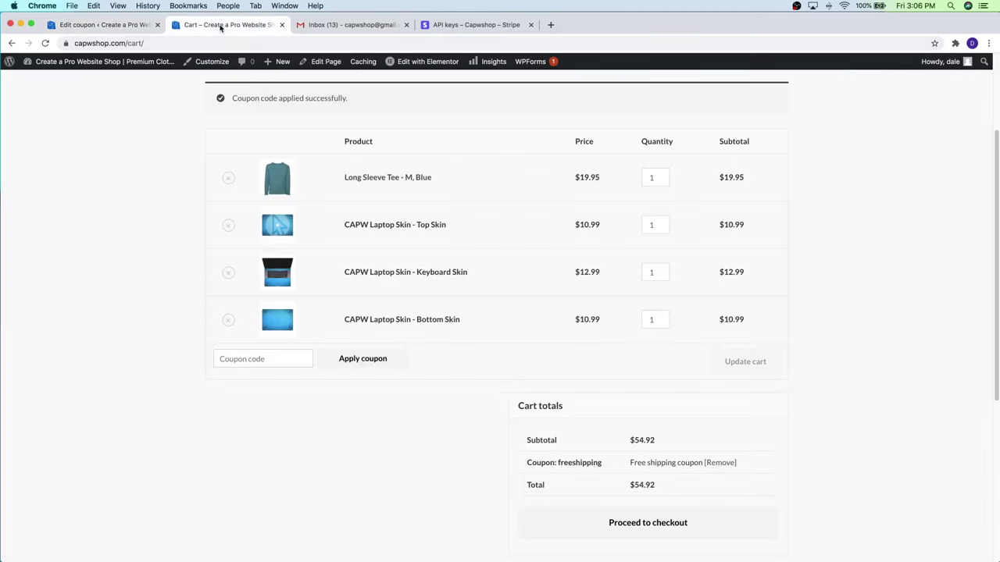
left_click(713, 463)
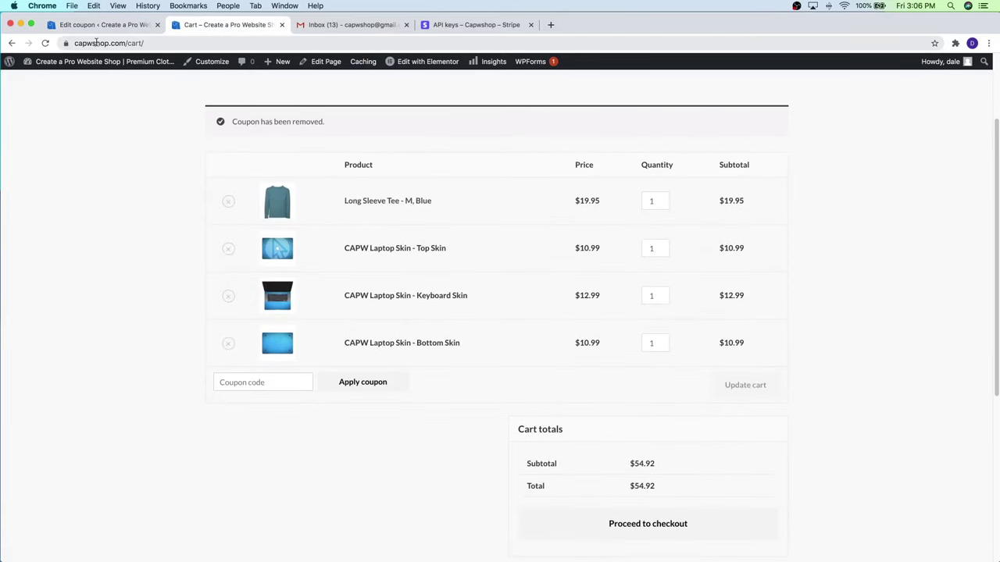
left_click(46, 43)
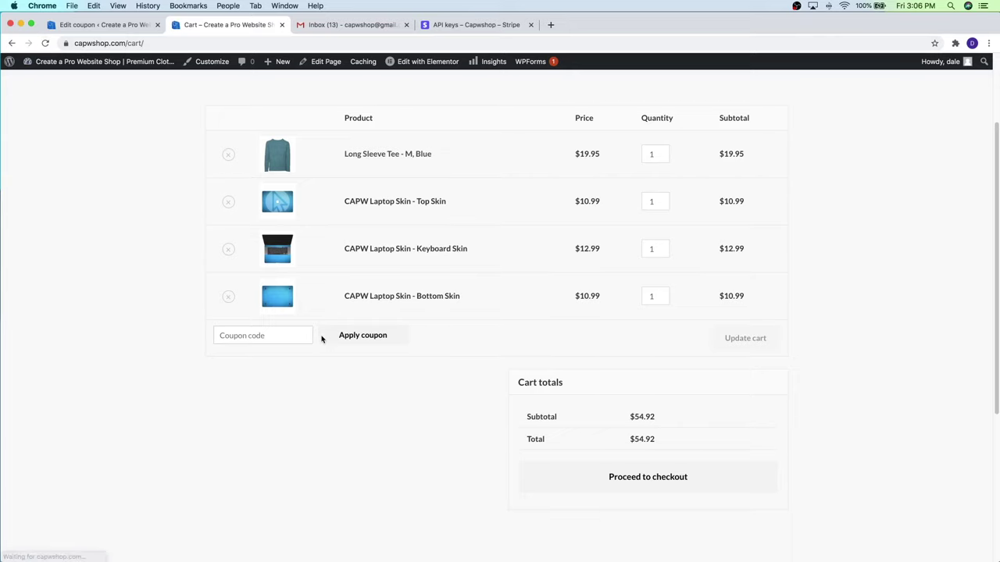
Try the 20dollarsoff coupon, which is rejected for the $100.00 minimum spend
left_click(292, 336)
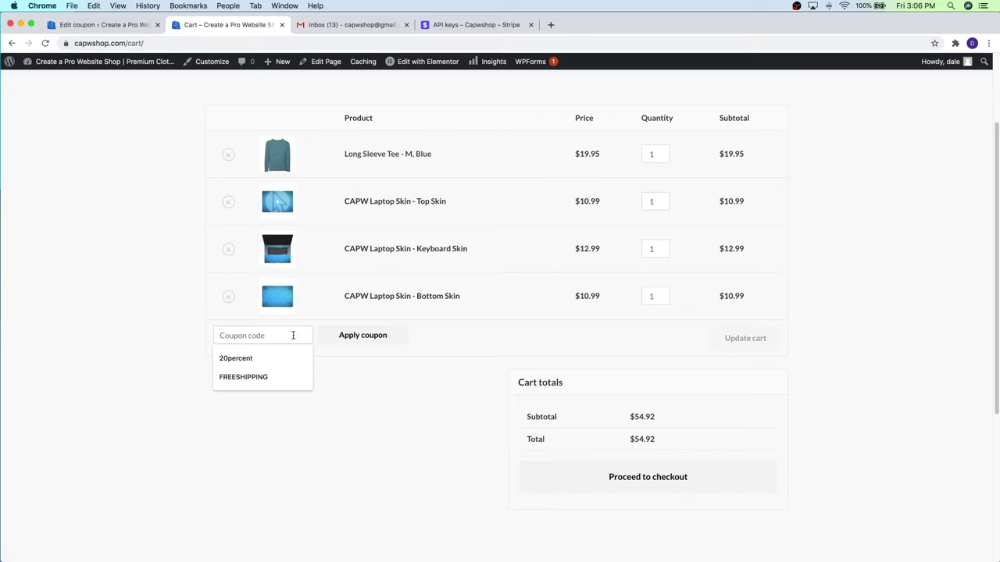
type("20dollarsoff")
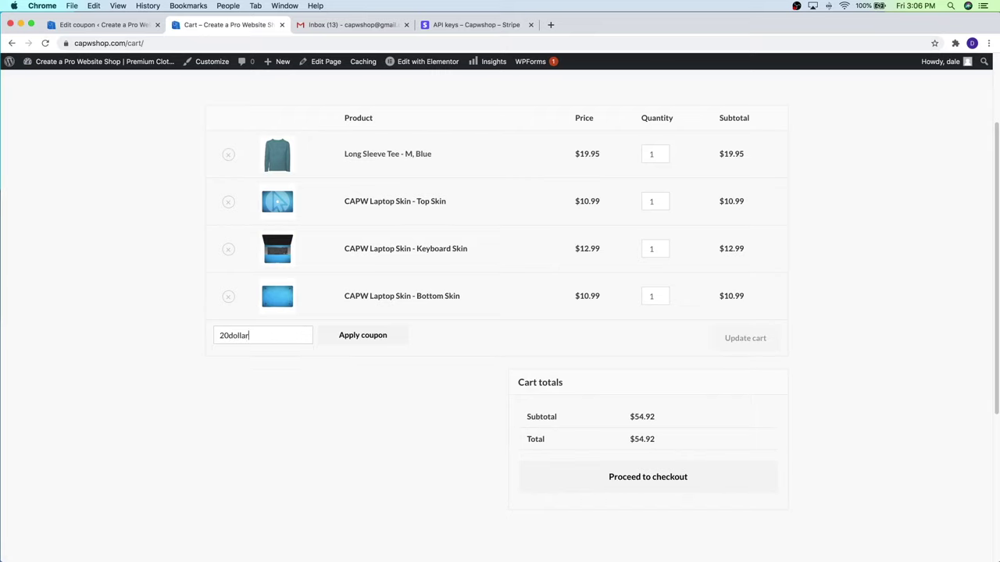
left_click(351, 338)
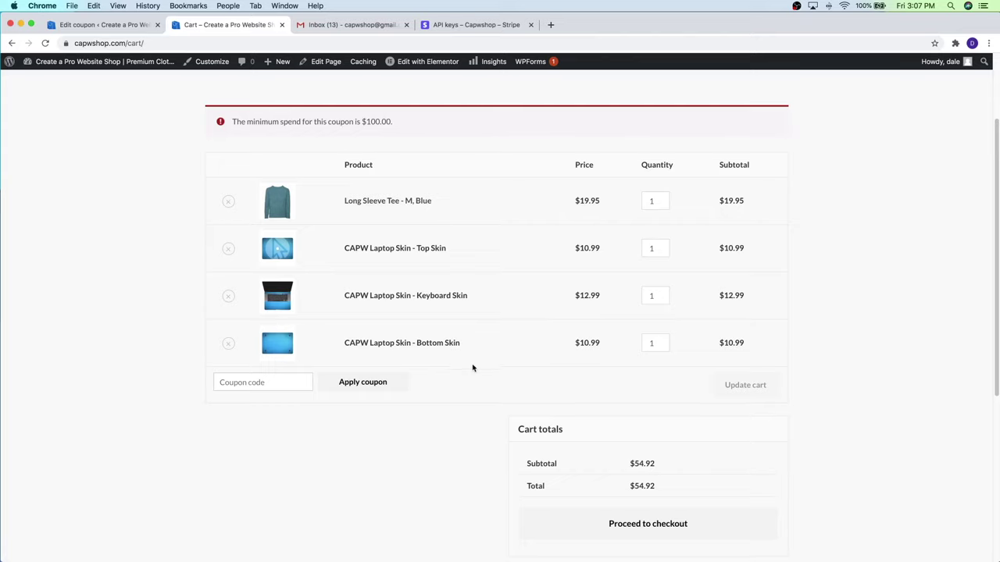
scroll(474, 368, "up", 1)
scroll(474, 368, "up", 3)
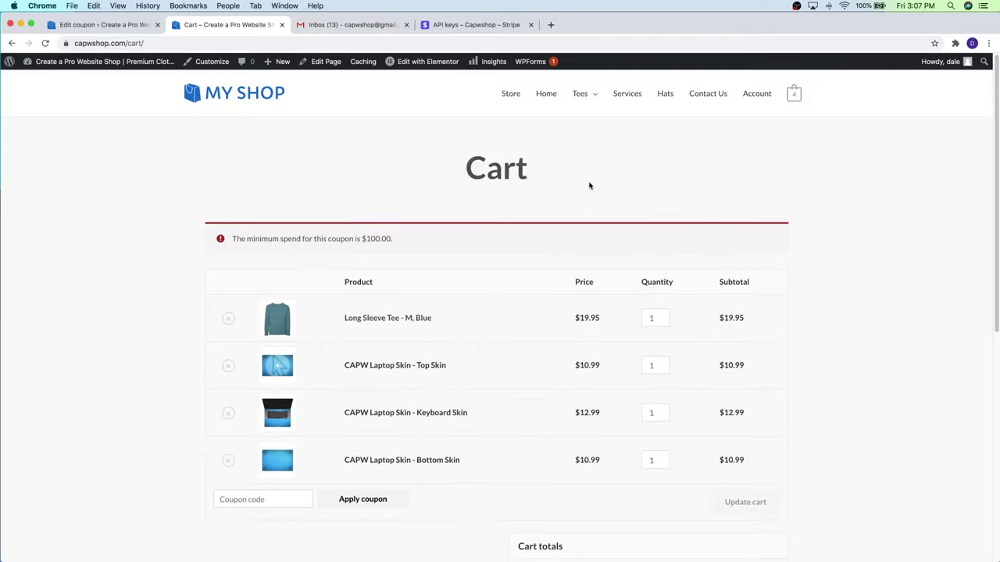
Raise the cart quantities to 10, 8, 5 and 5 and update the cart to a $407.32 subtotal
left_click(510, 95)
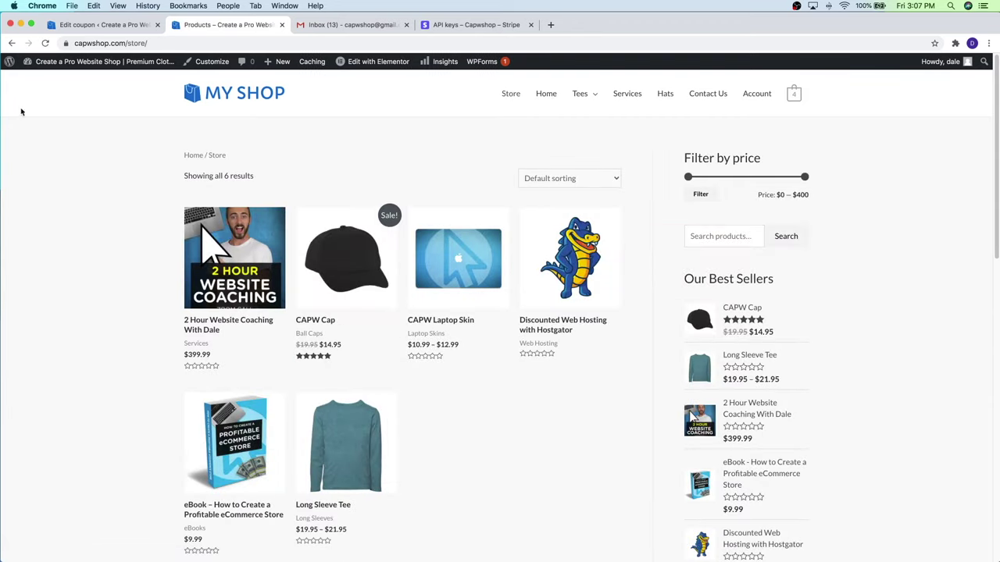
left_click(11, 43)
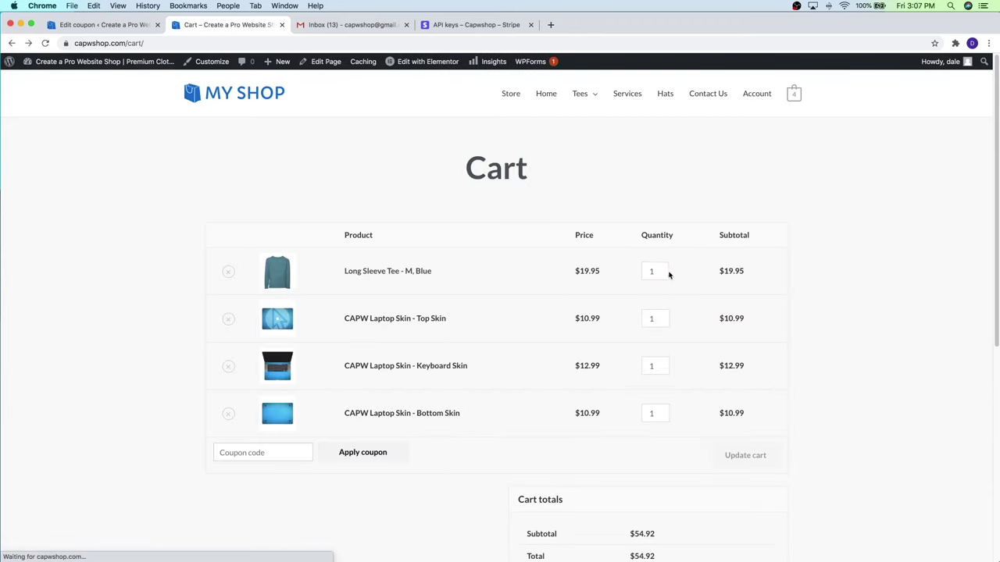
left_click(663, 269)
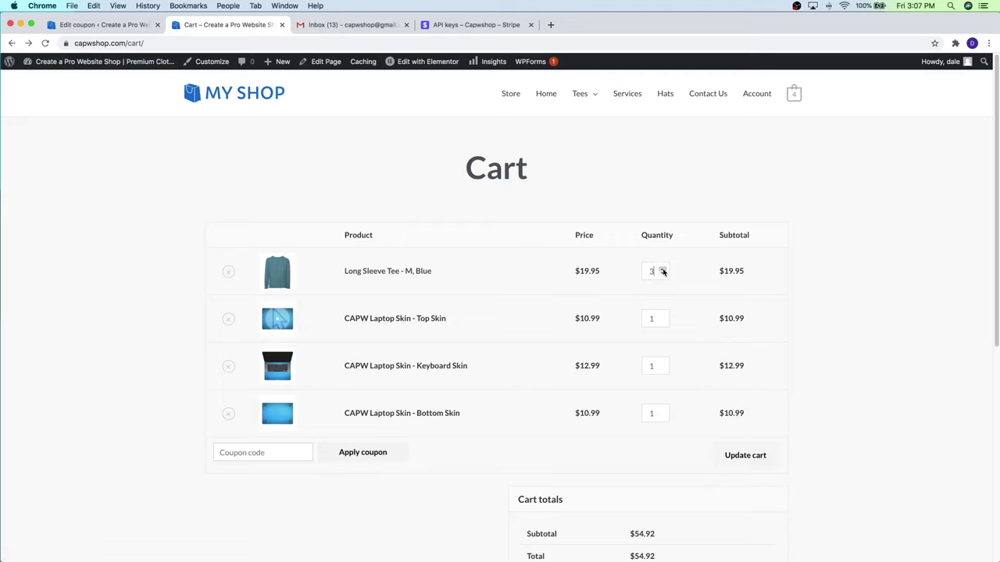
left_click(663, 269)
left_click(662, 269)
left_click(662, 317)
left_click(662, 364)
left_click(663, 363)
left_click(662, 363)
left_click(662, 364)
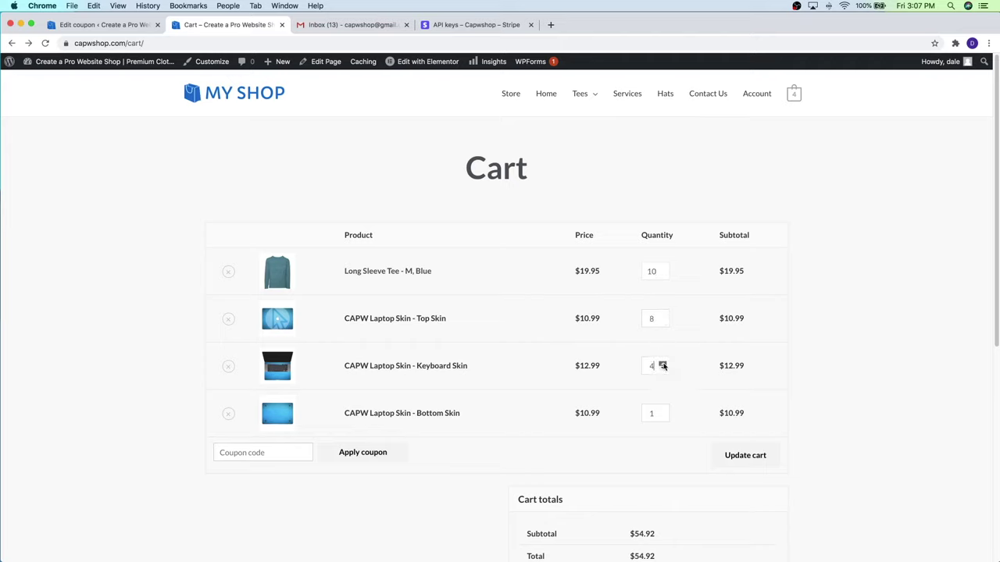
left_click(663, 411)
left_click(662, 411)
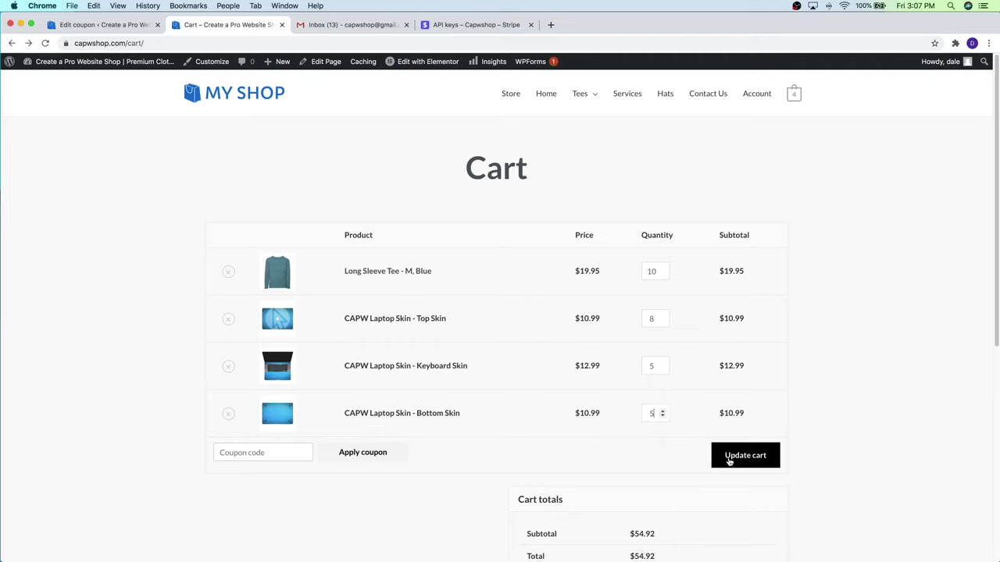
left_click(729, 459)
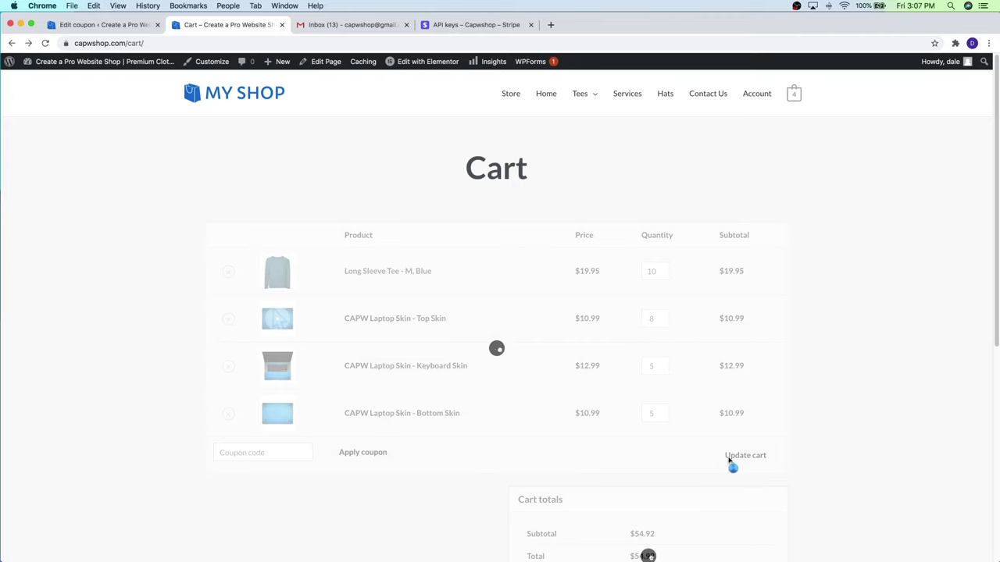
Apply 20dollarsoff, taking $20.00 off for a $387.32 total
scroll(729, 460, "down", 3)
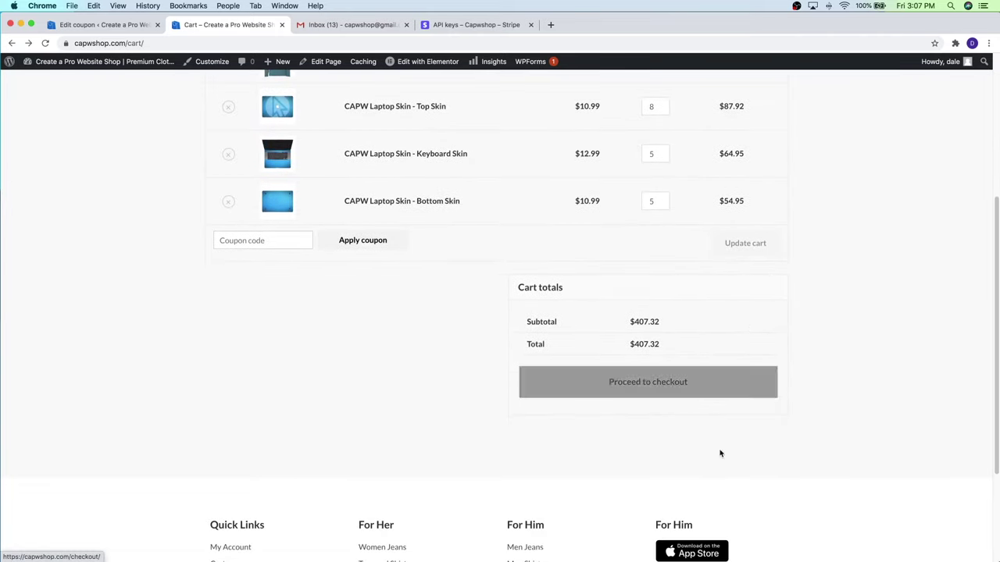
left_click(281, 238)
type("20do")
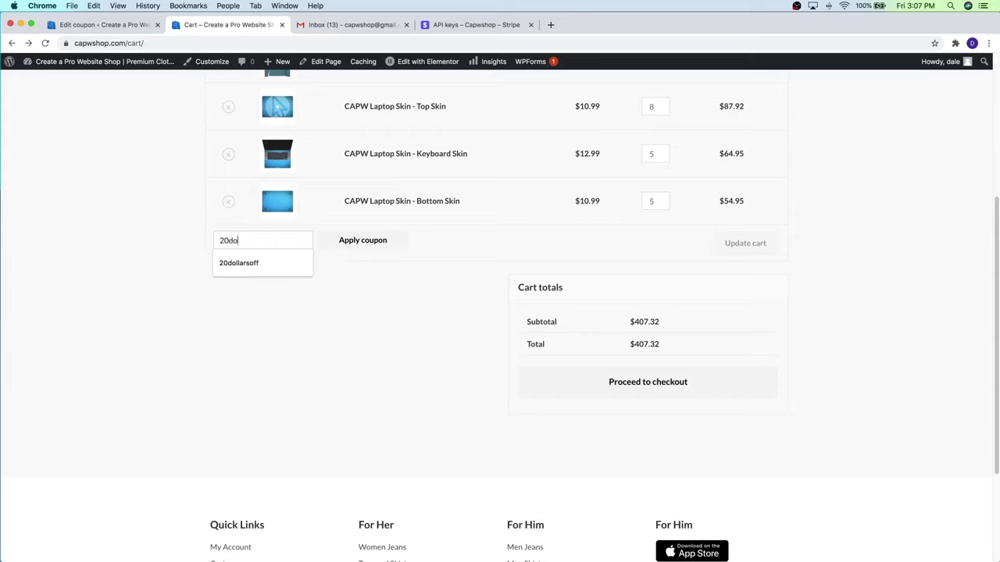
type("llarsoff")
left_click(353, 243)
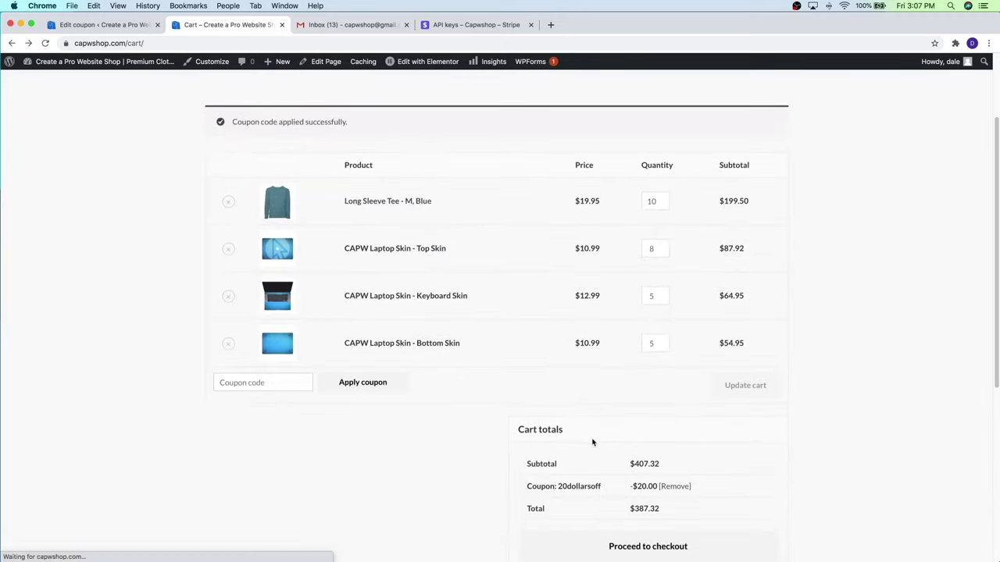
scroll(694, 449, "down", 2)
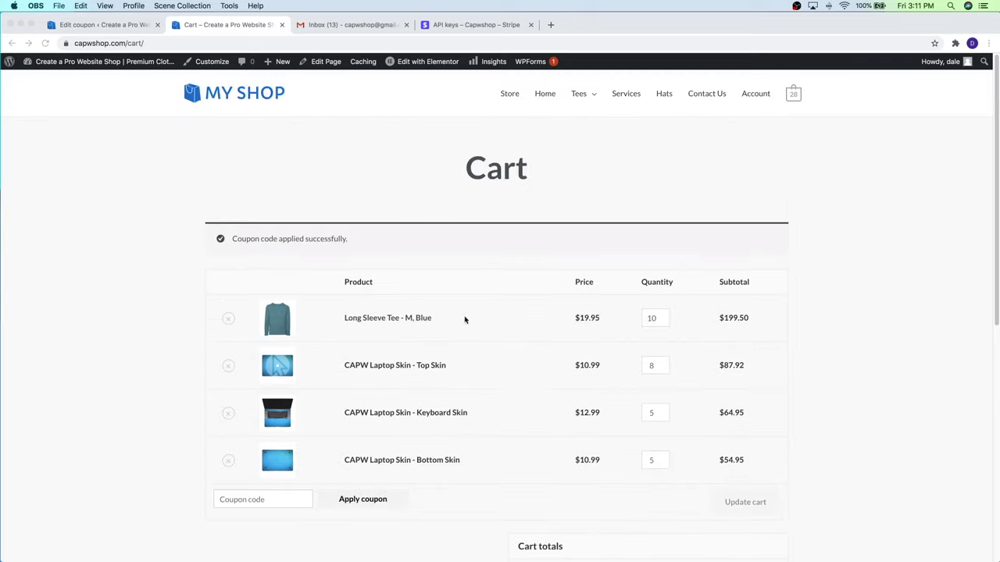
Go to WooCommerce Settings > Shipping and start a new shipping zone
left_click(106, 29)
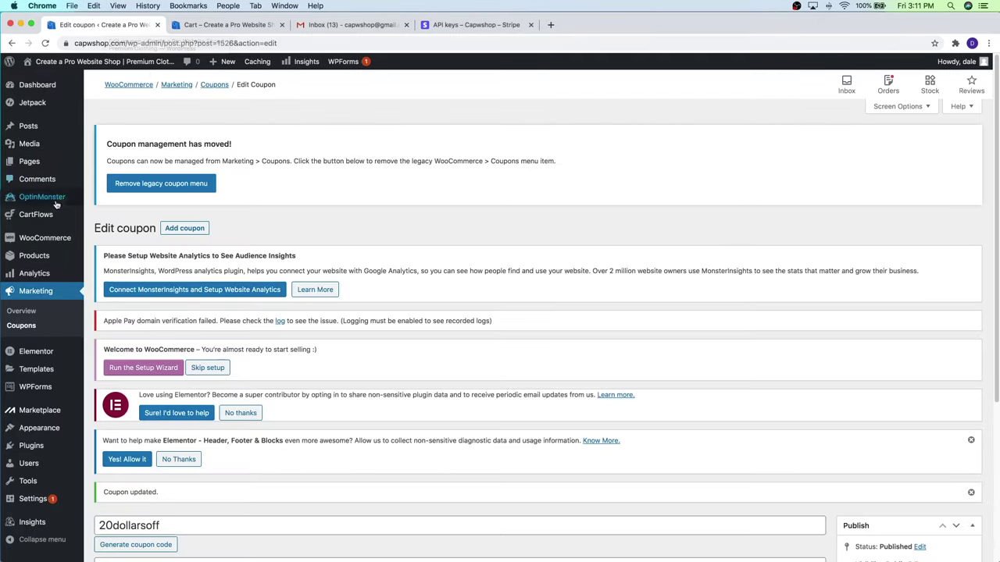
mouse_move(49, 244)
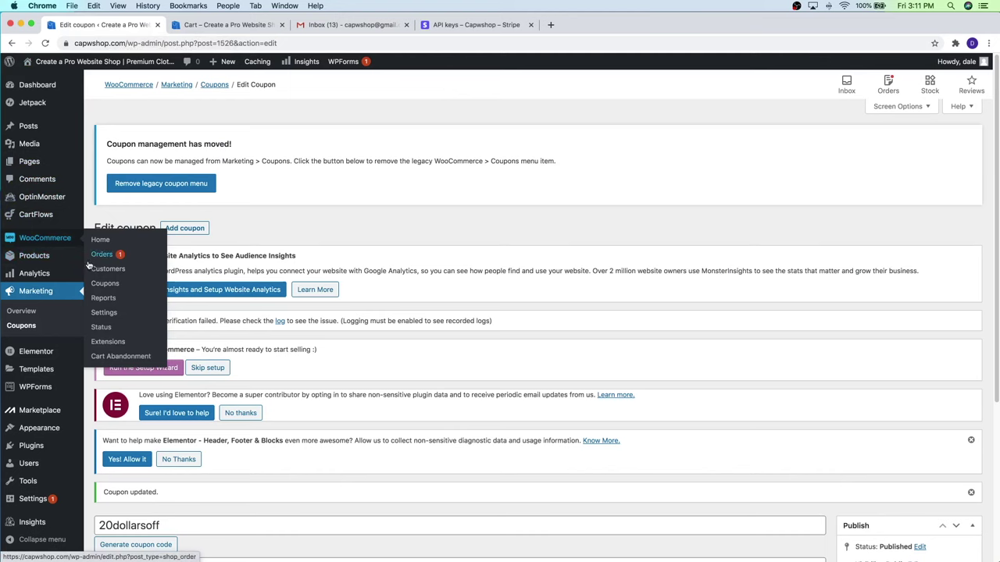
left_click(104, 313)
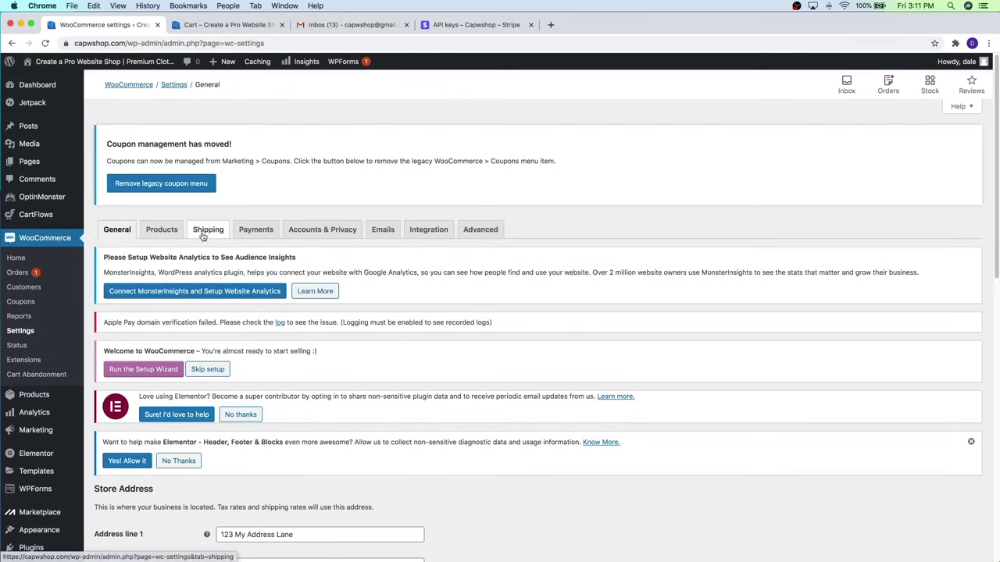
left_click(204, 238)
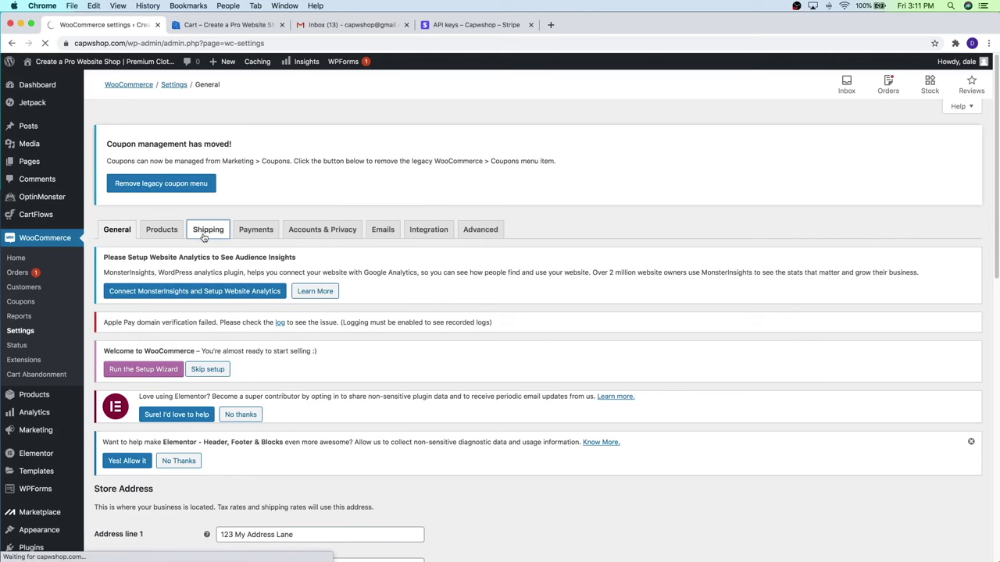
scroll(245, 285, "down", 5)
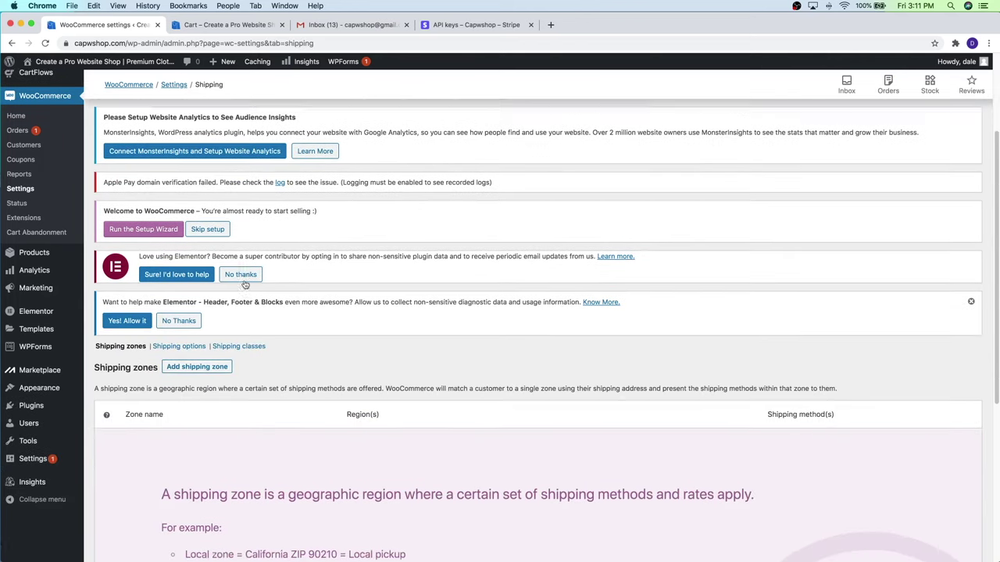
scroll(244, 285, "down", 2)
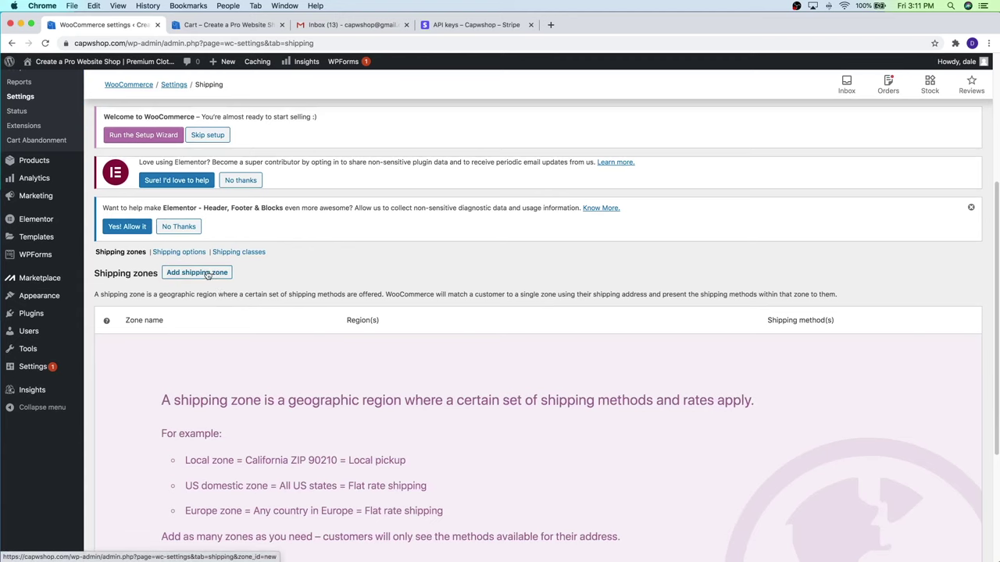
left_click(207, 274)
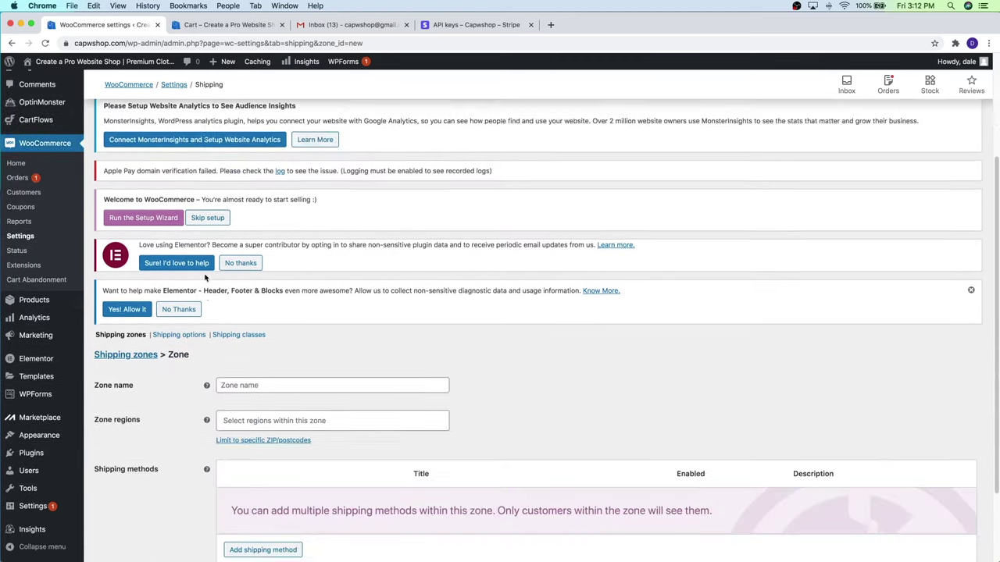
Name the zone 'United States' and choose United States (US) as its region
scroll(206, 277, "down", 4)
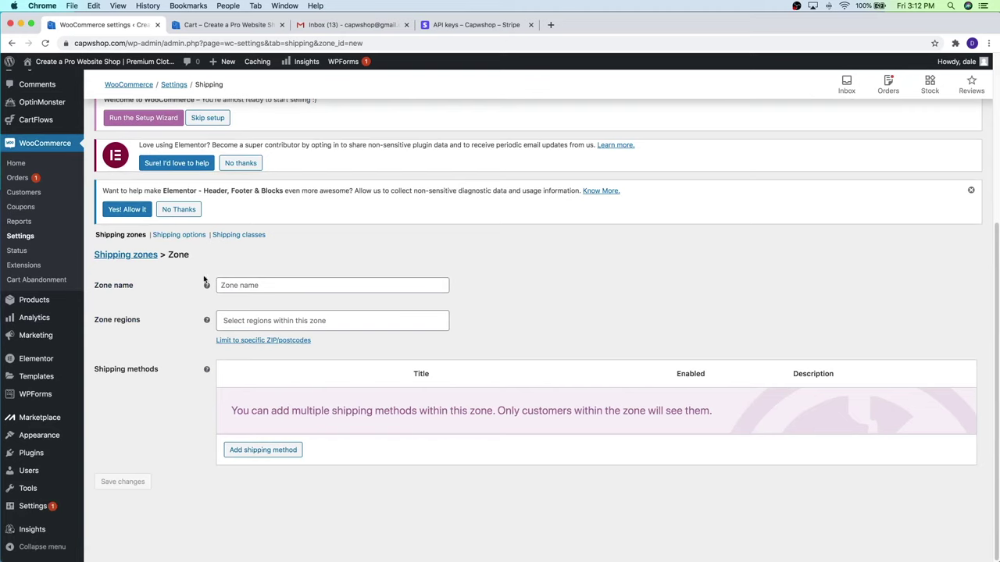
left_click(230, 283)
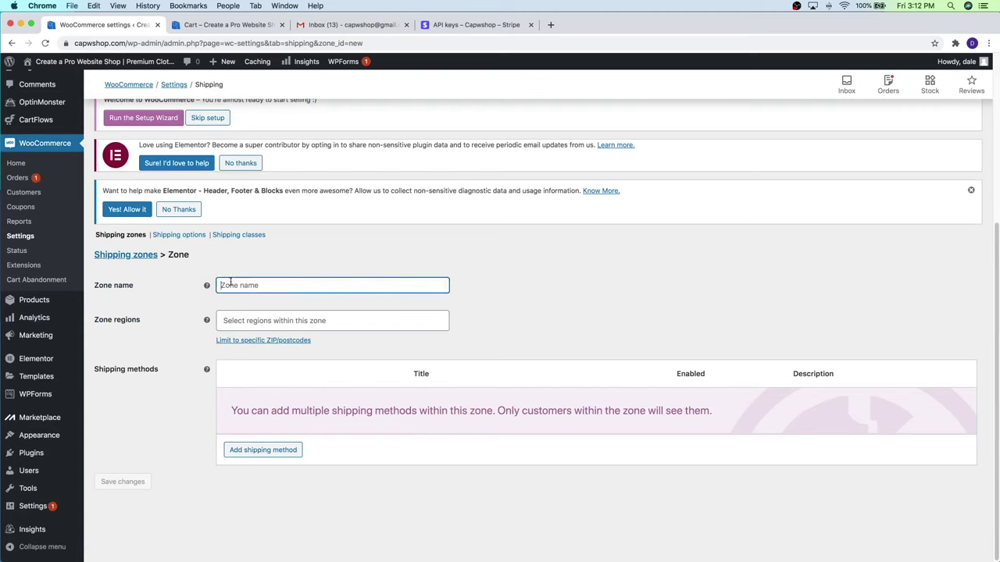
type("United Sta")
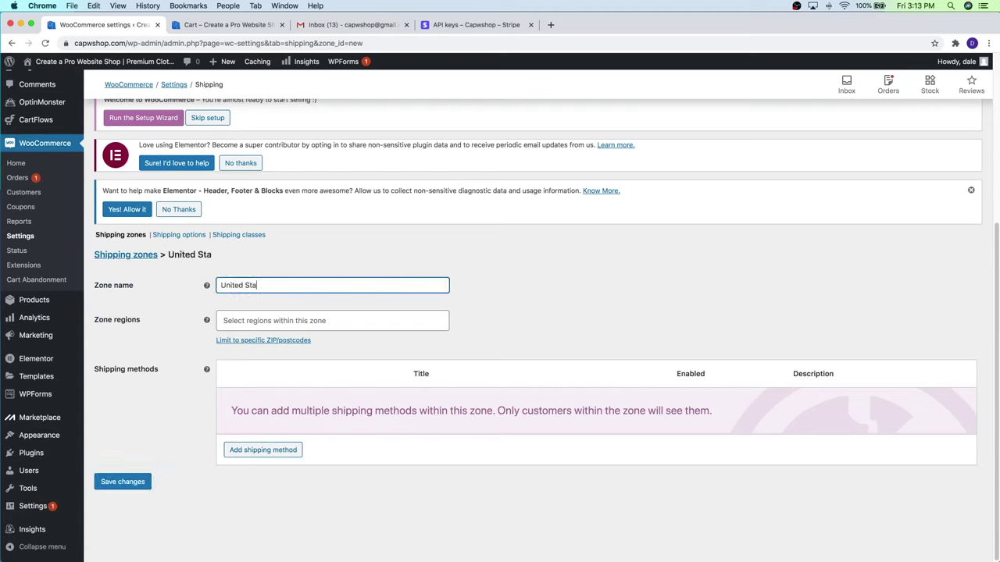
type("tes")
left_click(249, 320)
type("Uni")
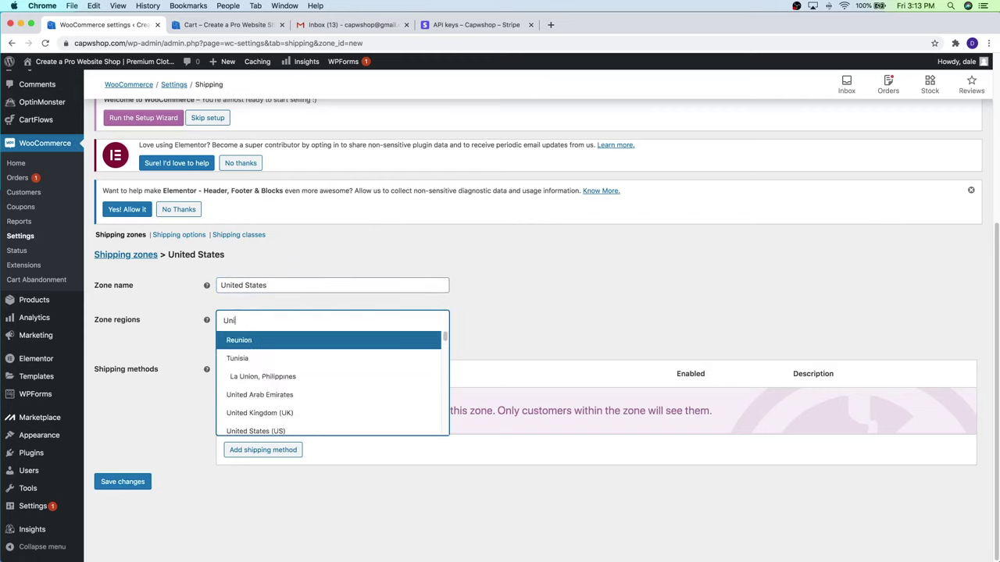
type("te")
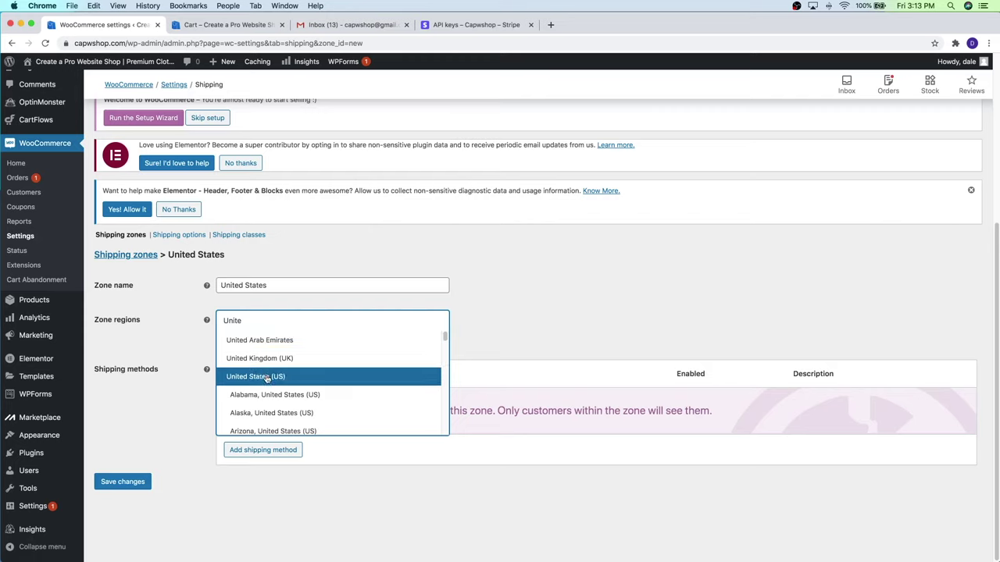
left_click(266, 377)
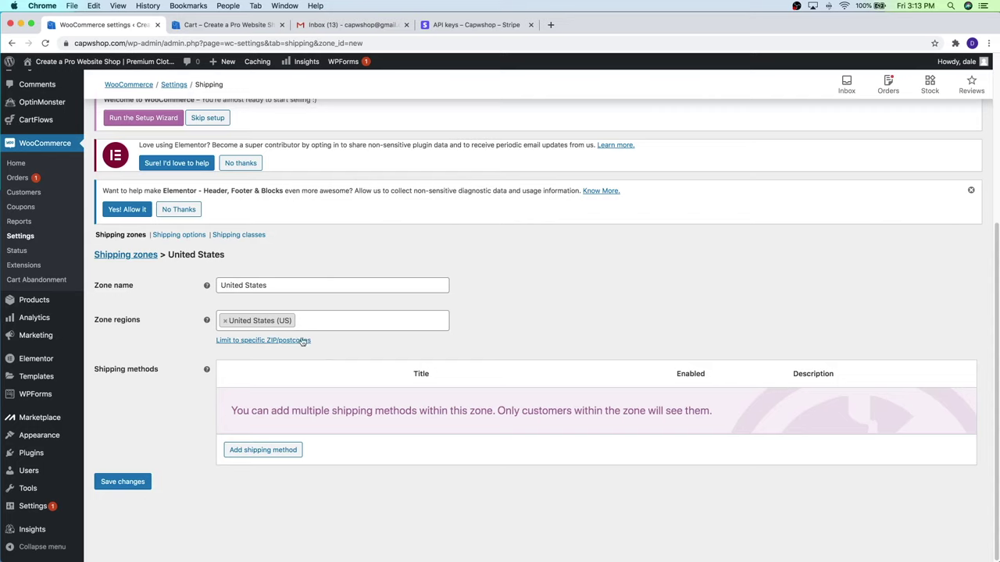
Save the United States shipping zone and add a Flat rate shipping method to it
left_click(134, 482)
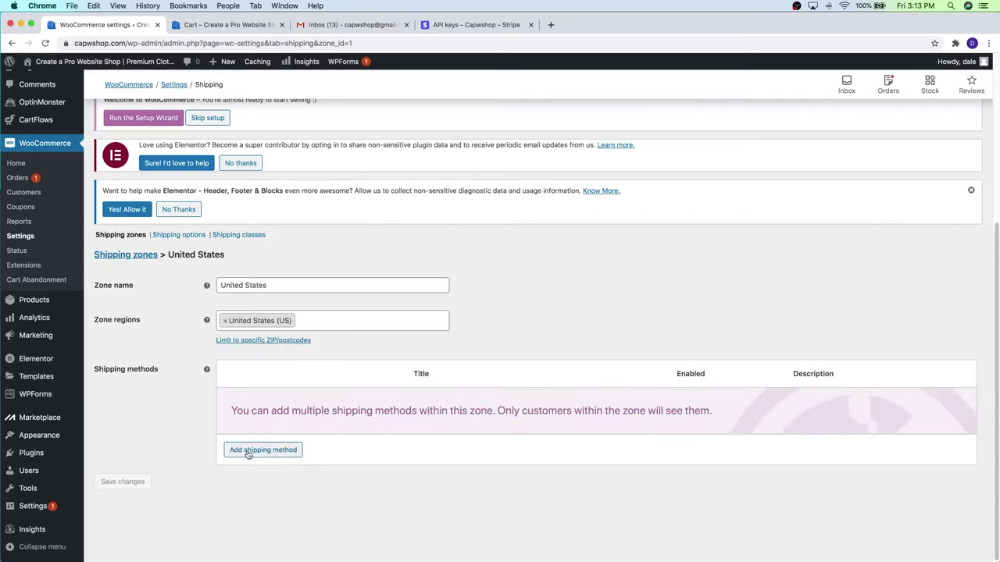
left_click(254, 454)
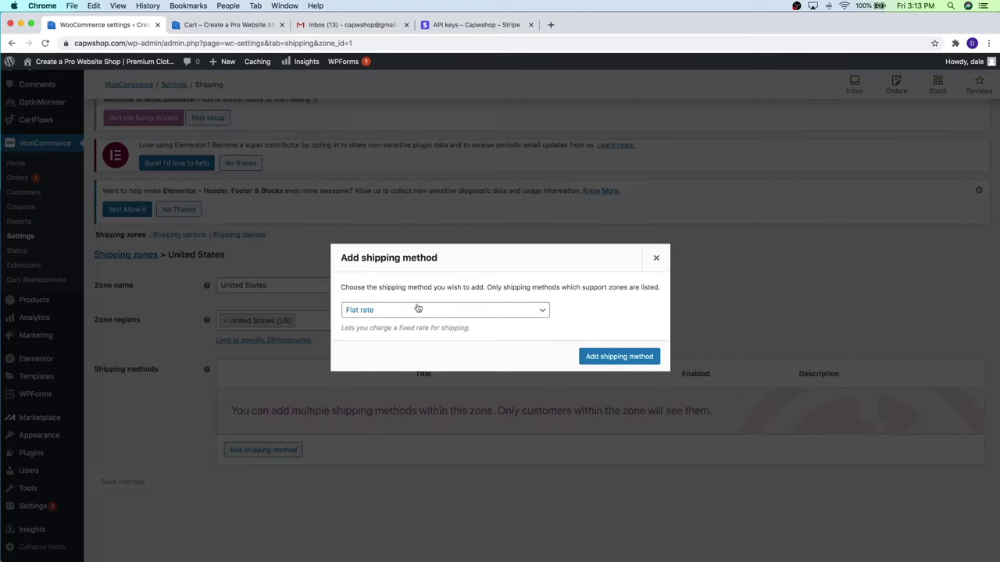
left_click(415, 311)
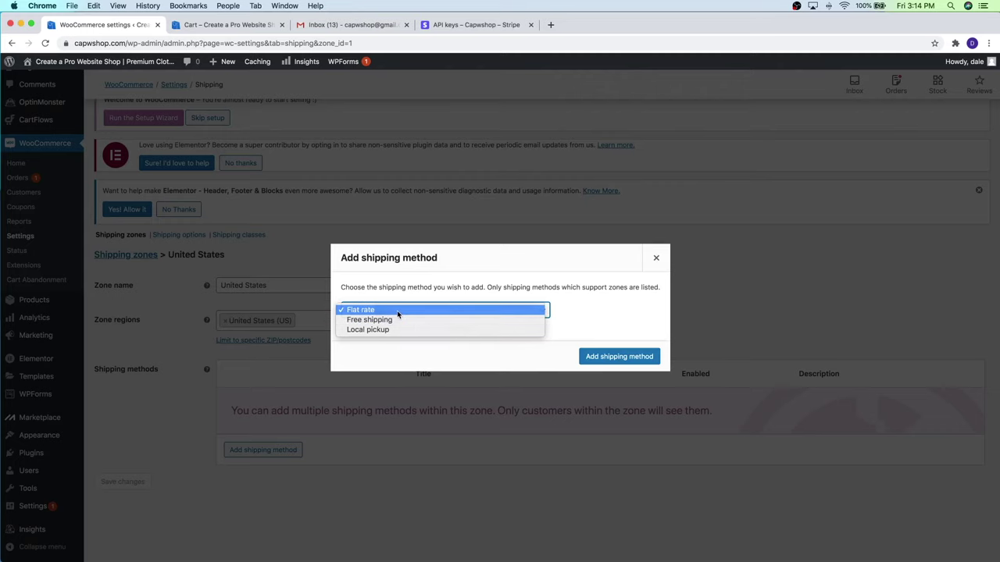
left_click(397, 312)
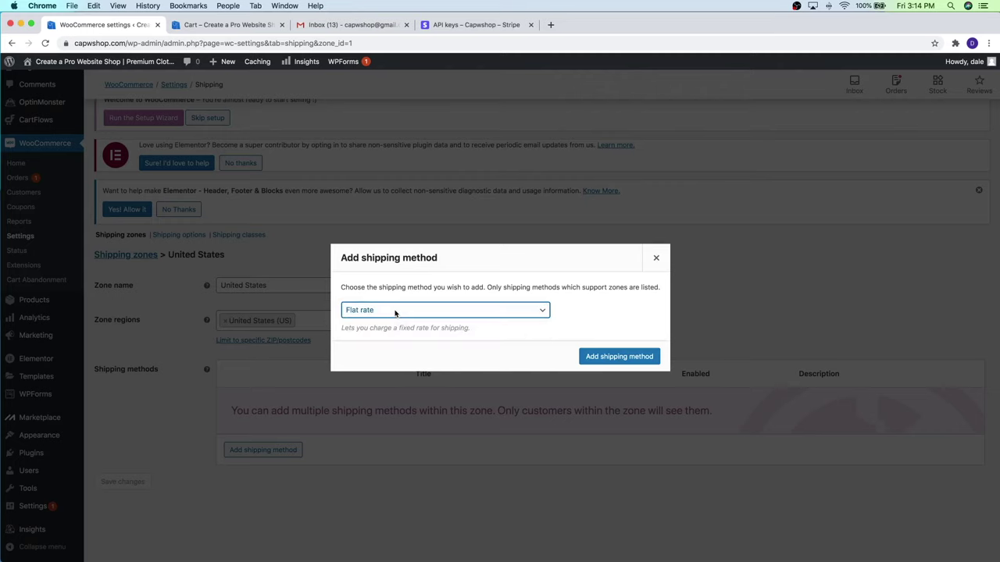
left_click(605, 358)
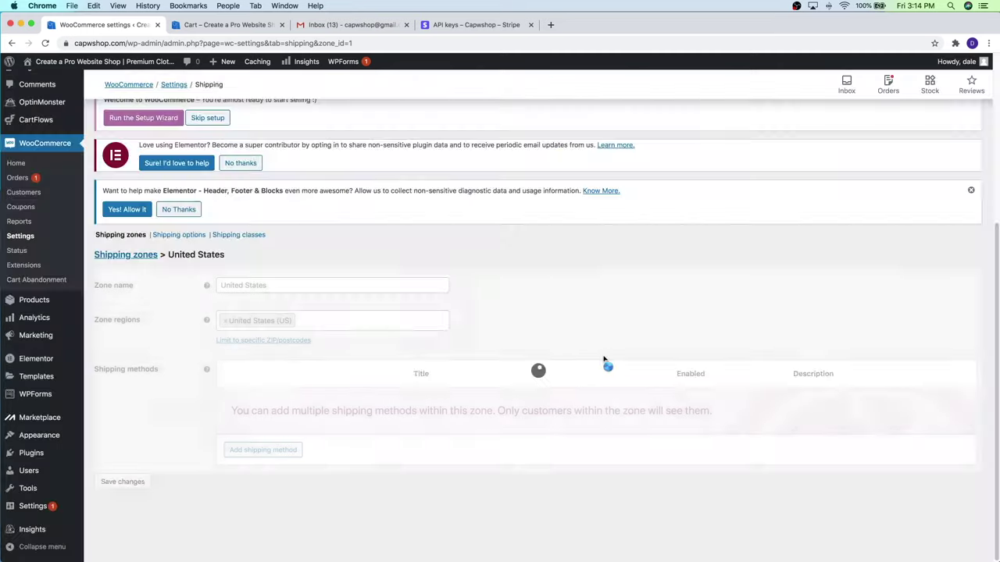
Make the Flat rate non-taxable (tax status None), edit its cost to 10, and save
mouse_move(304, 397)
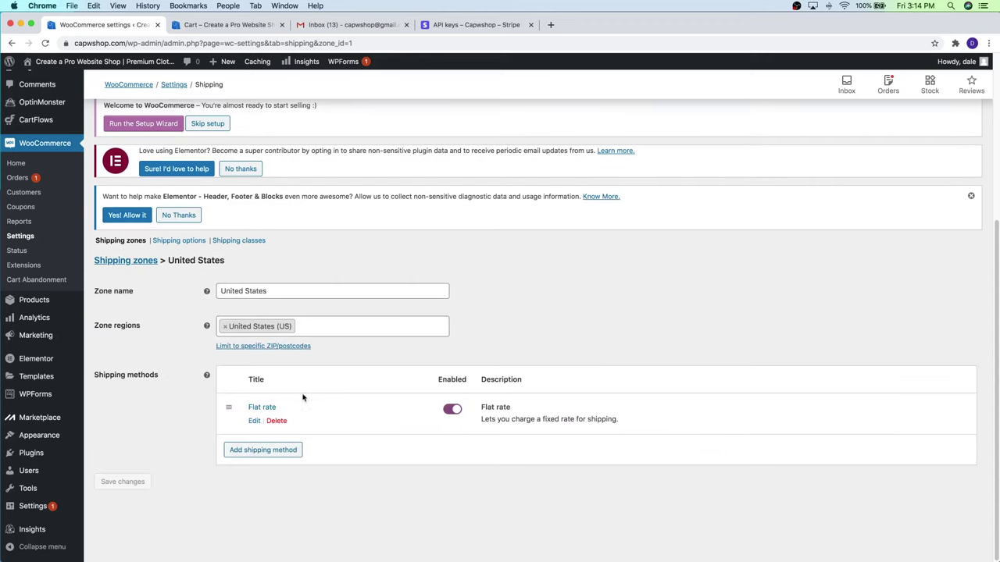
left_click(254, 422)
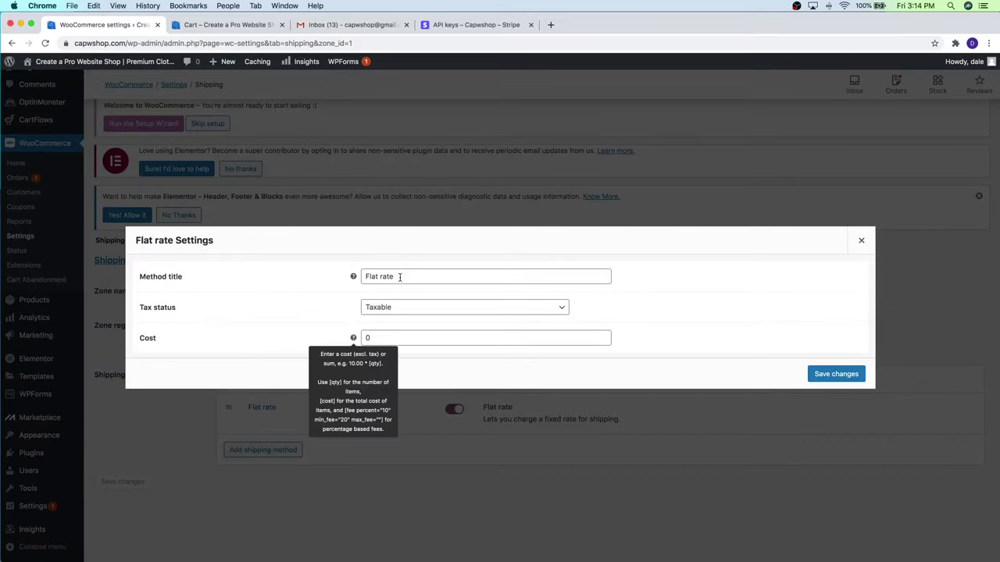
left_click(402, 308)
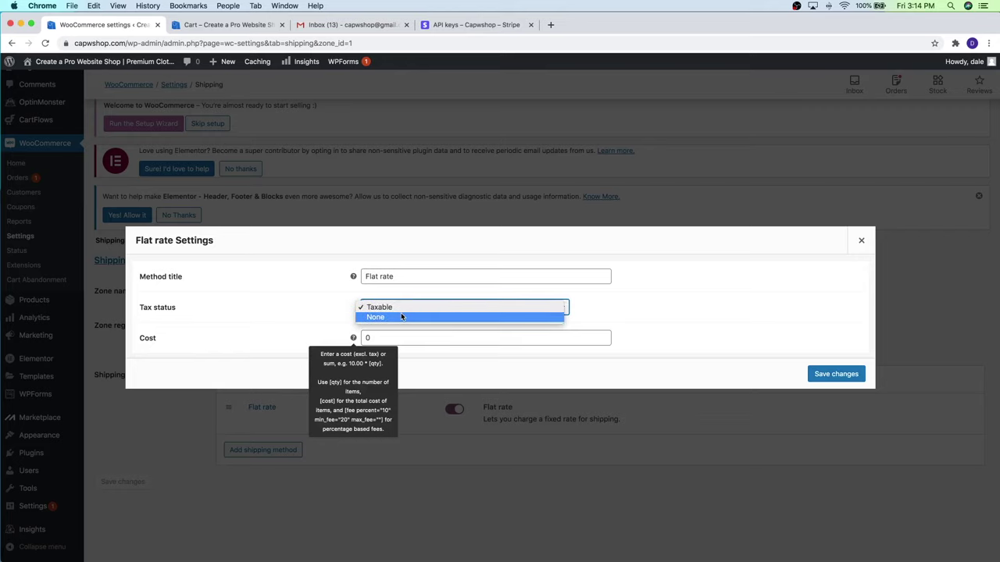
left_click(402, 316)
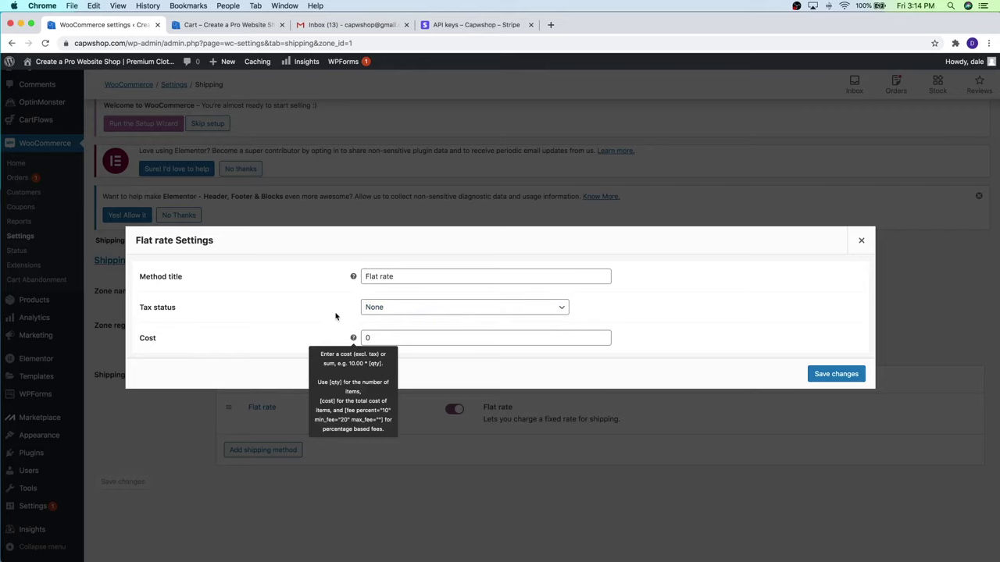
left_click(382, 338)
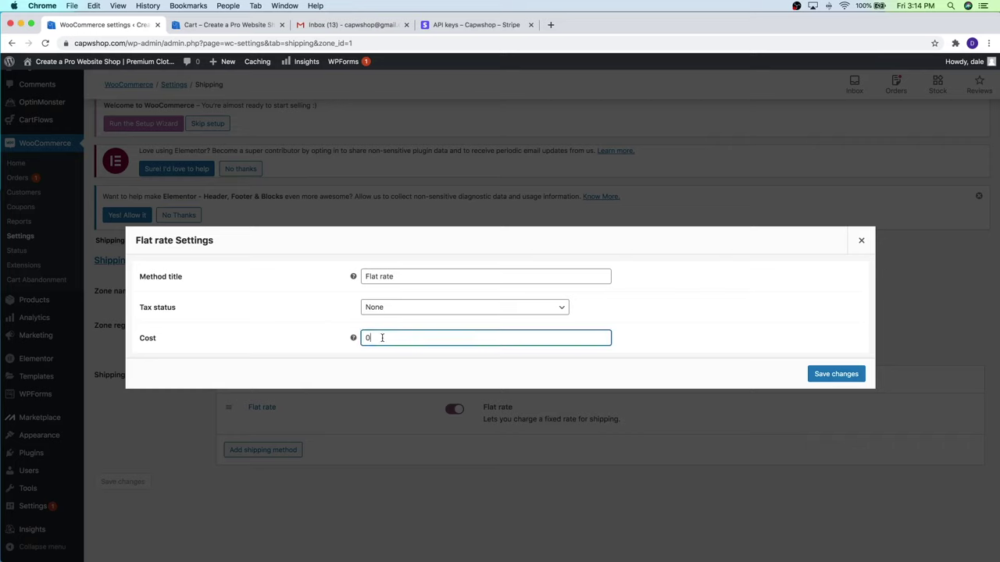
key("BackSpace")
left_click(834, 375)
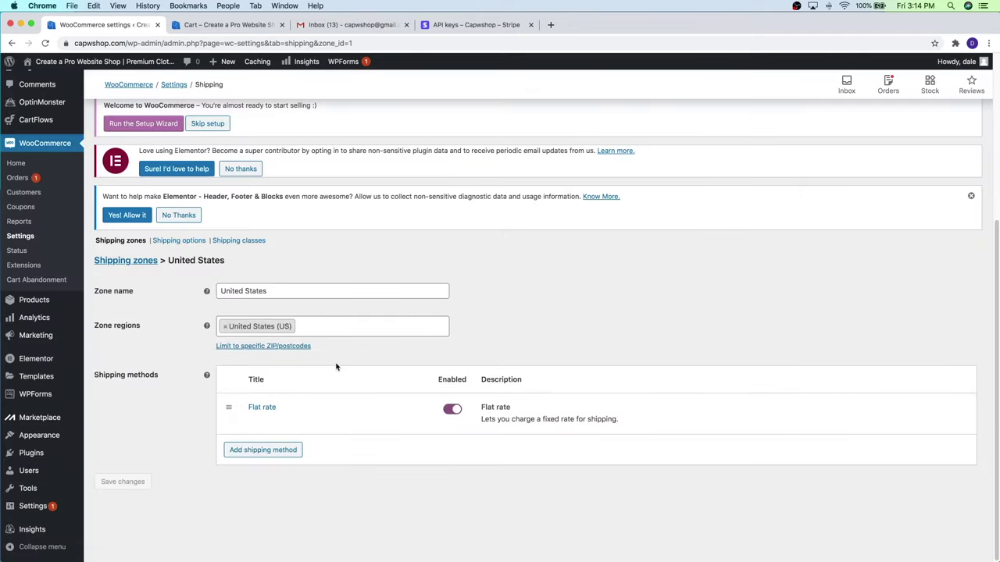
Add a Free shipping method to the United States zone
left_click(265, 450)
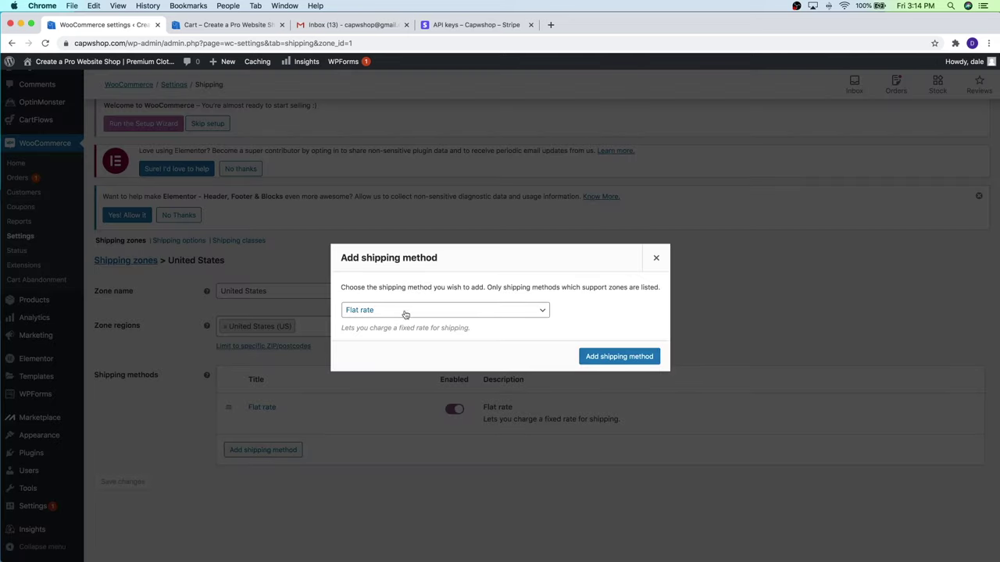
left_click(405, 314)
left_click(403, 321)
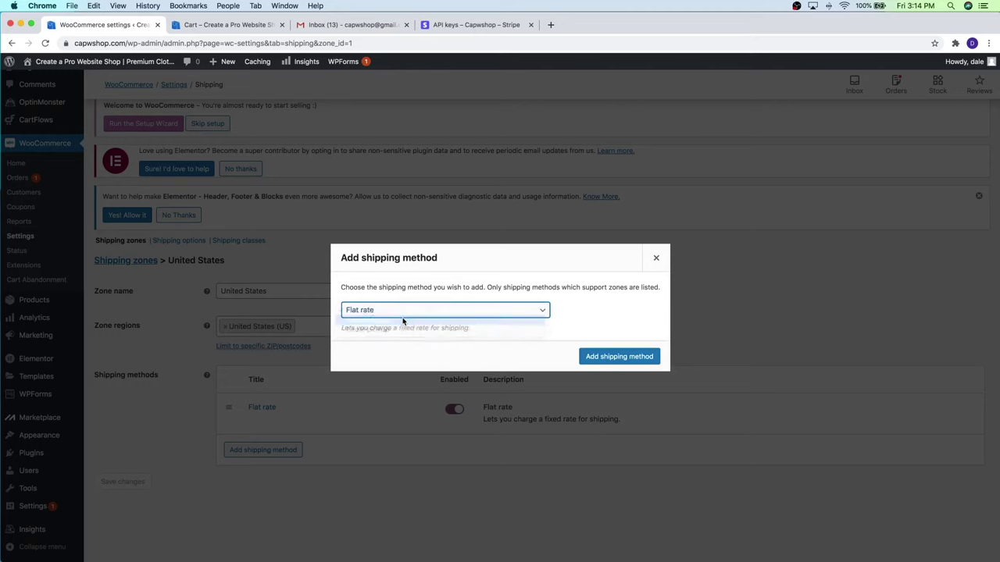
left_click(600, 357)
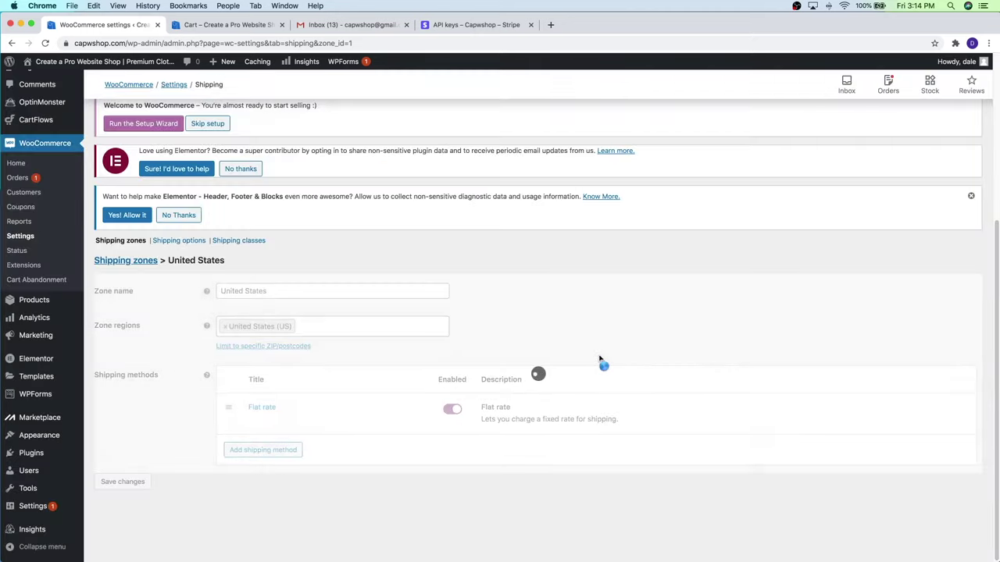
Make Free shipping require a minimum order amount of 100, coupon rule off, and save
mouse_move(273, 460)
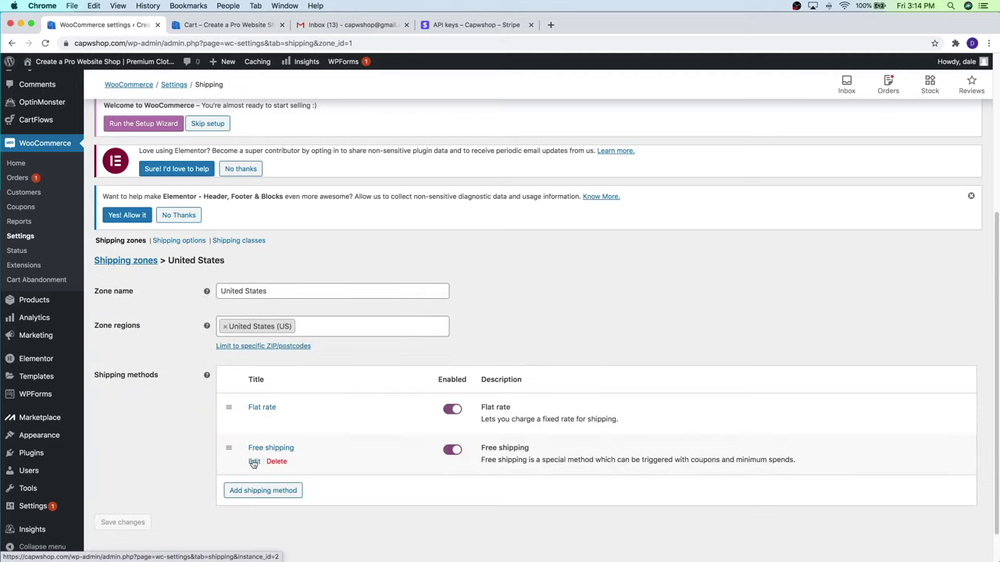
left_click(253, 462)
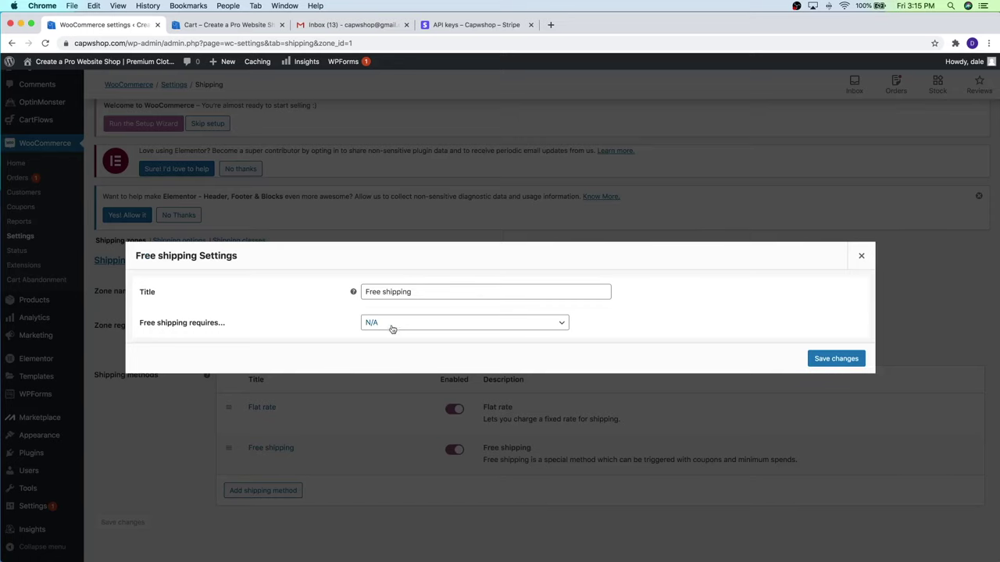
left_click(400, 328)
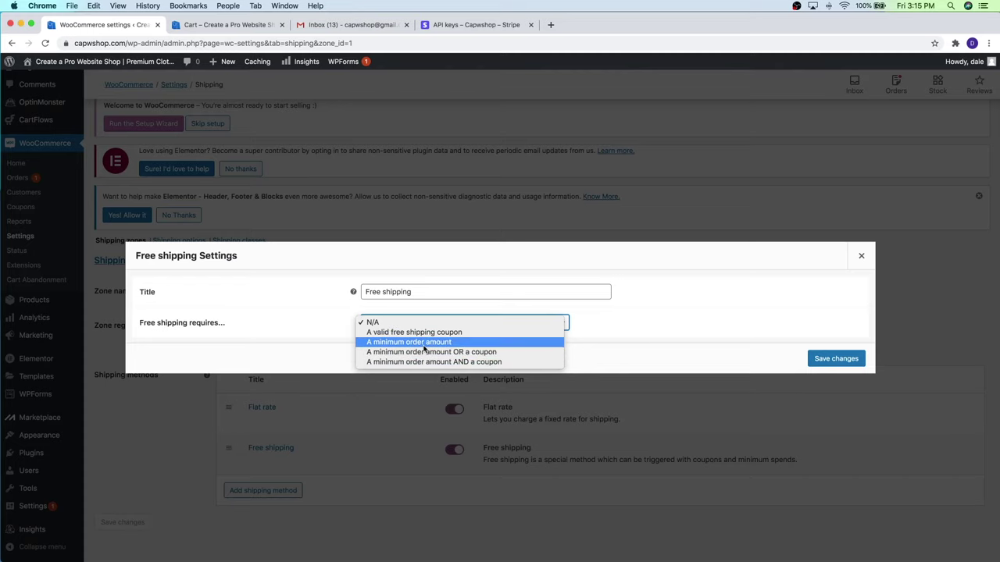
left_click(424, 344)
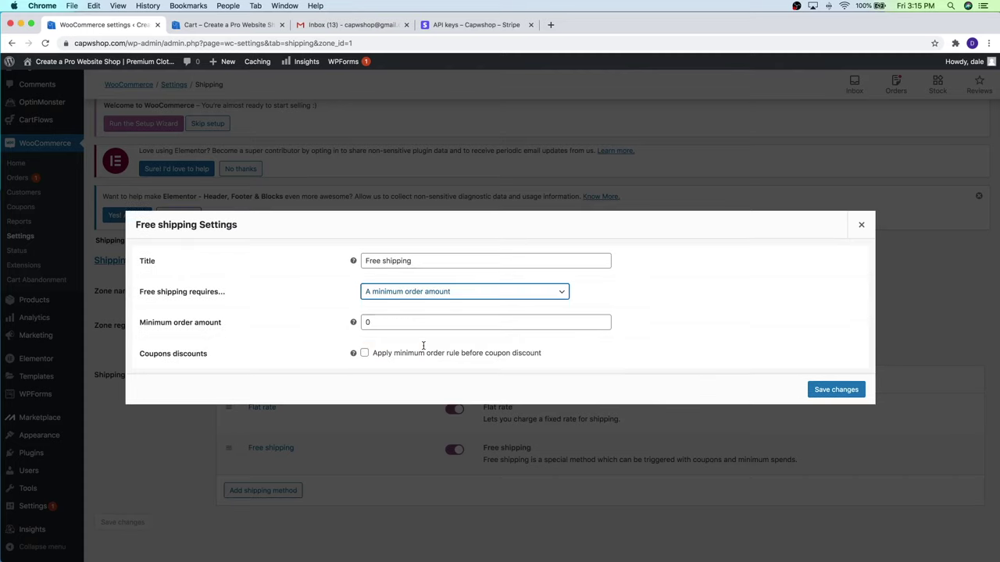
left_click(384, 323)
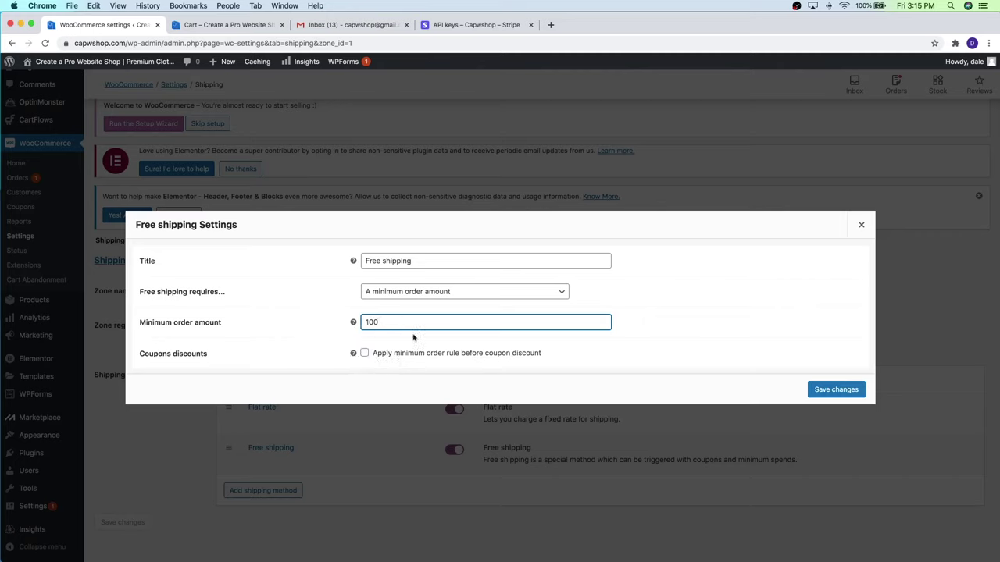
left_click(364, 354)
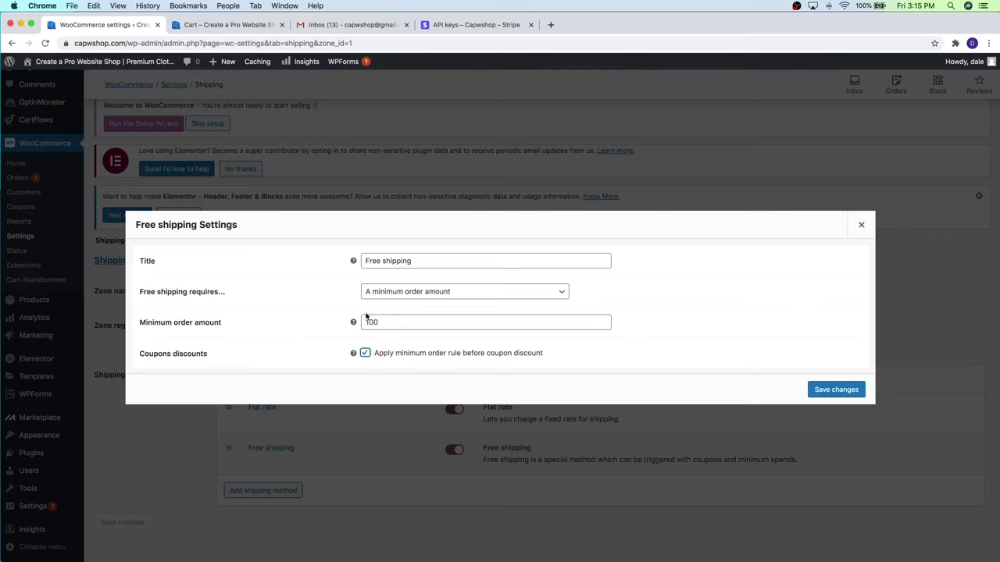
left_click(365, 354)
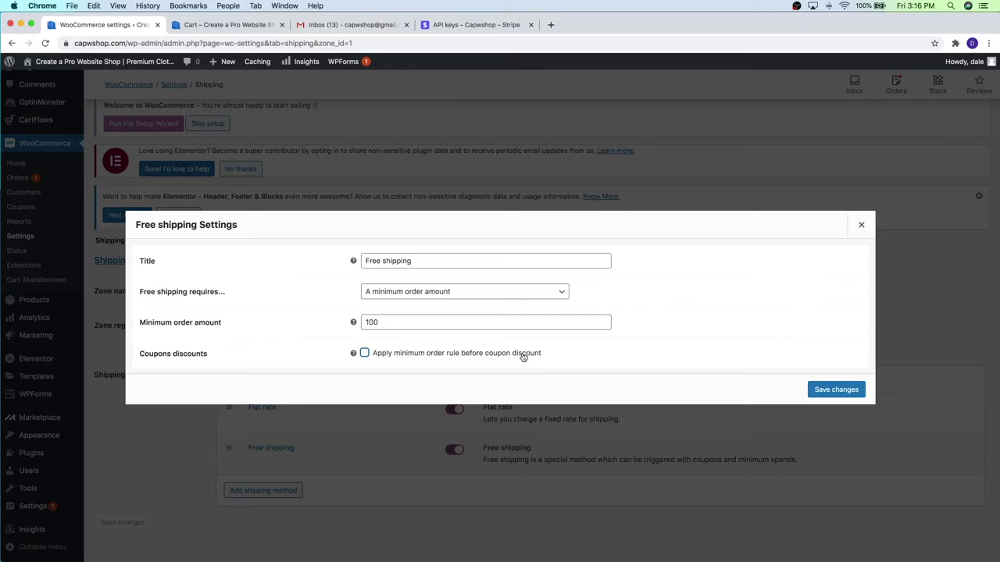
left_click(821, 389)
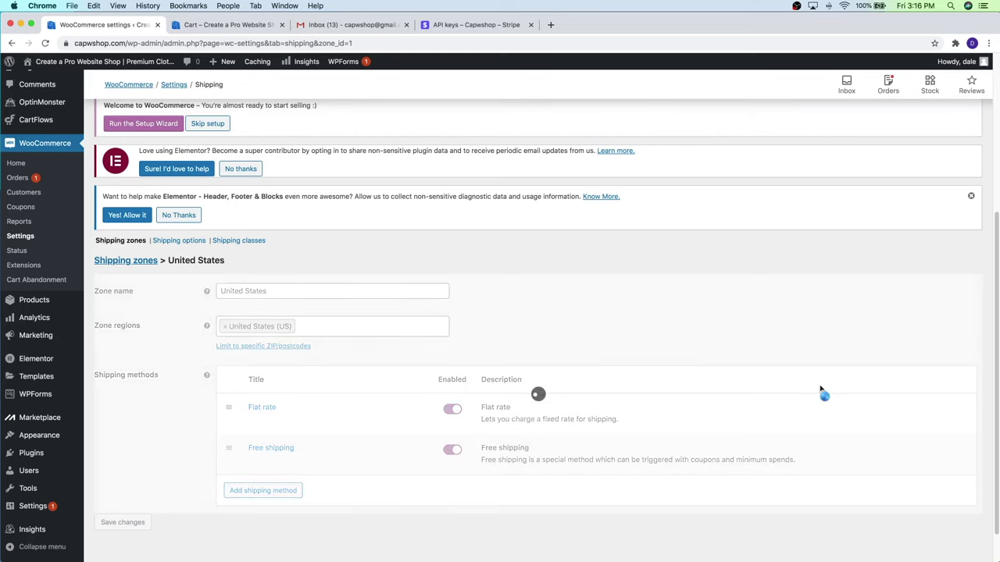
Reload the cart, remove the 20dollarsoff coupon, and choose free shipping
left_click(228, 25)
left_click(46, 43)
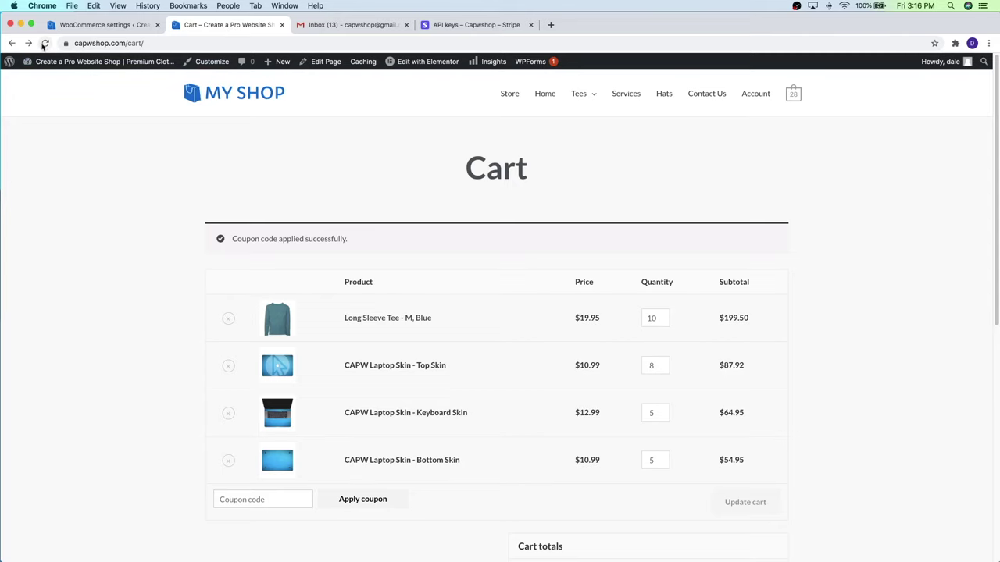
scroll(602, 439, "down", 5)
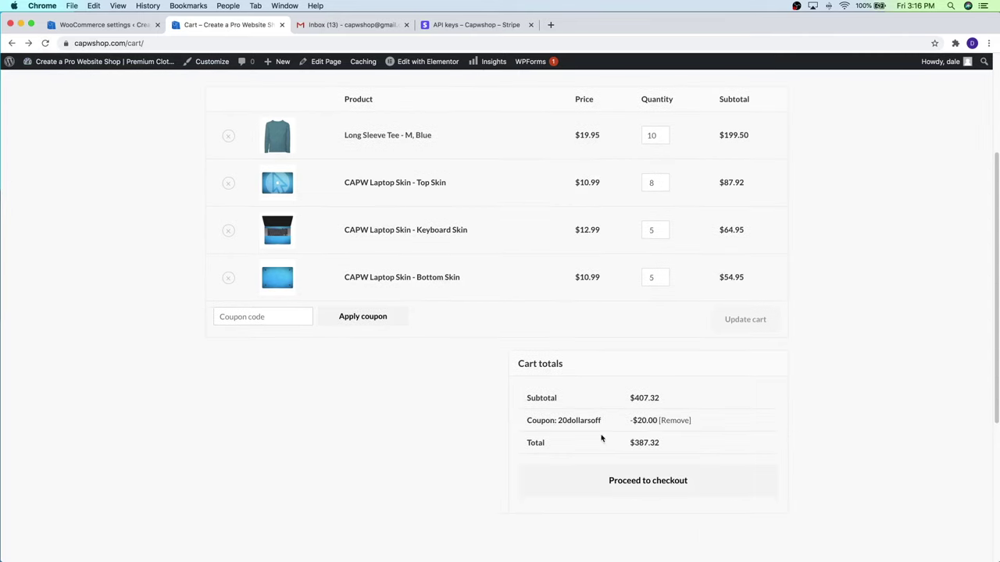
left_click(675, 422)
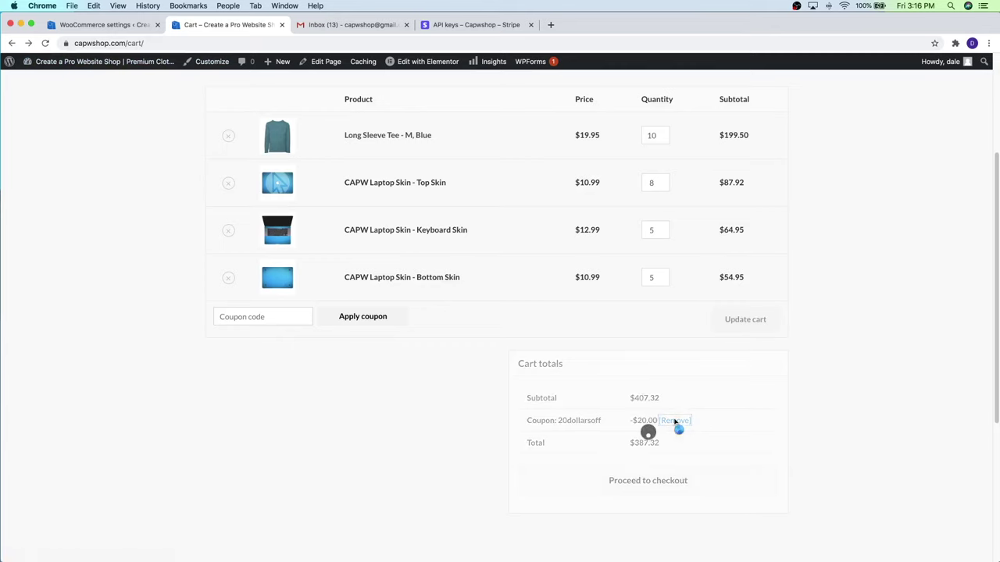
scroll(687, 425, "down", 4)
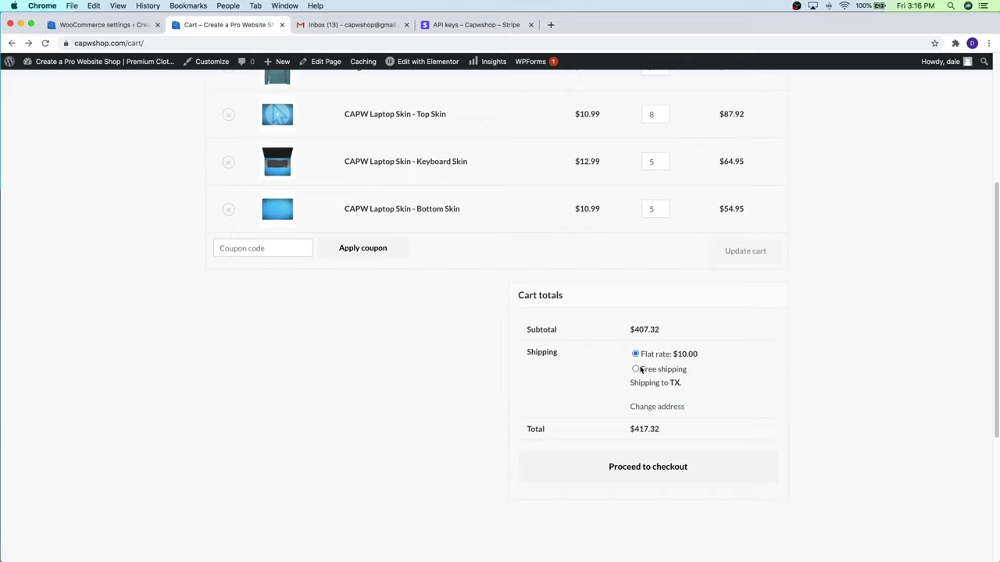
left_click(636, 371)
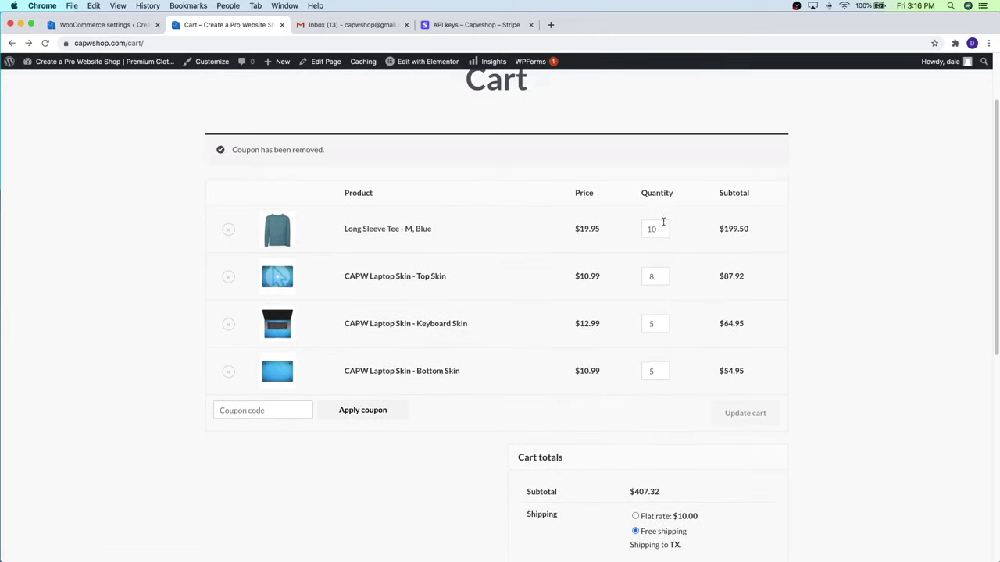
Remove the Long Sleeve Tee, Top Skin and Keyboard Skin, leaving five Bottom Skins at $64.95
double_click(649, 229)
type("0")
left_click(228, 231)
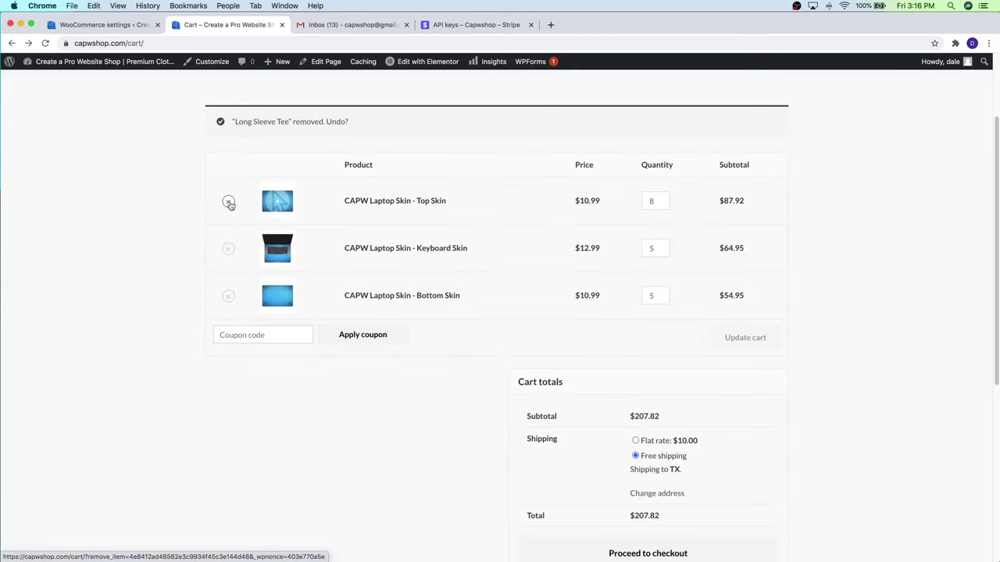
left_click(228, 203)
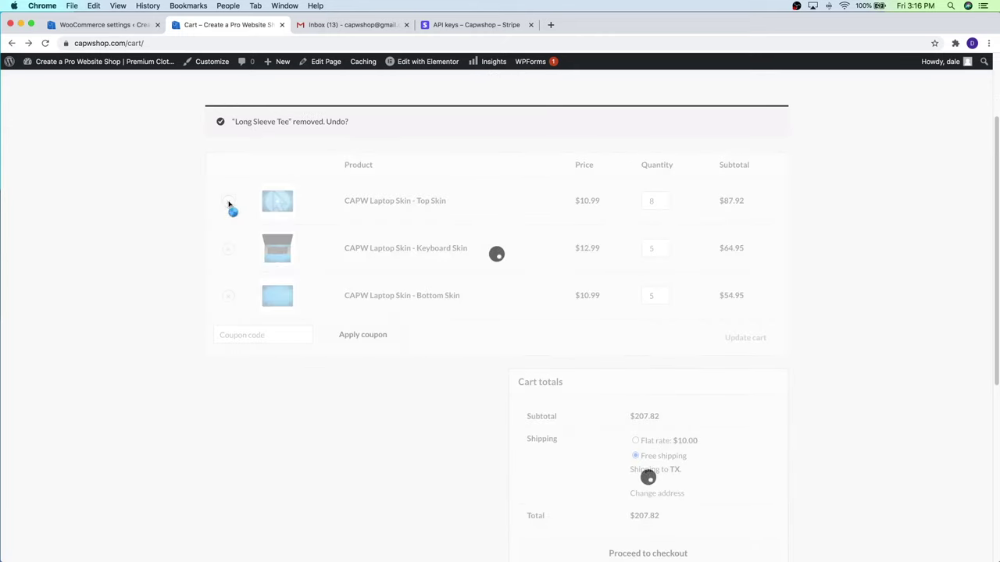
left_click(229, 204)
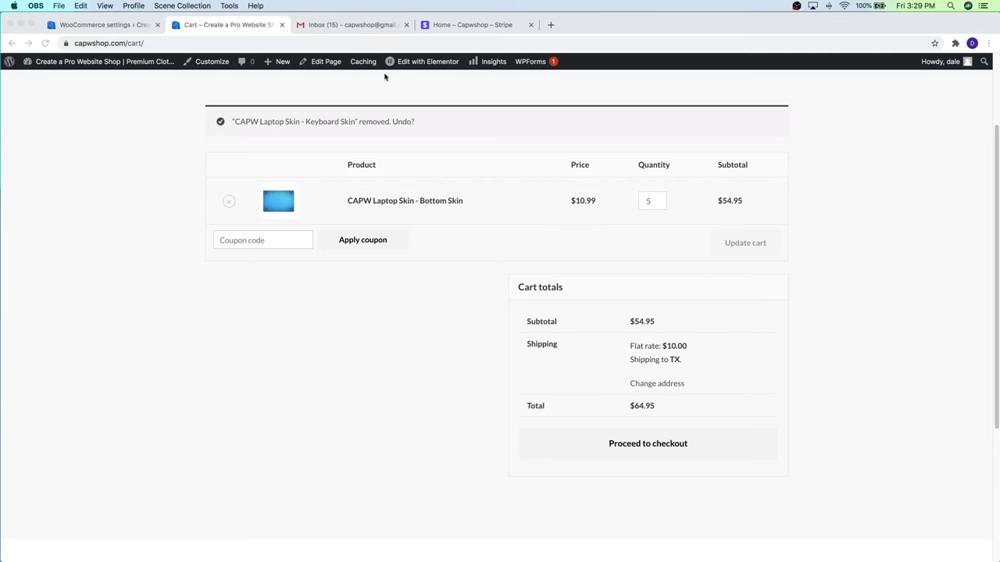
left_click(352, 25)
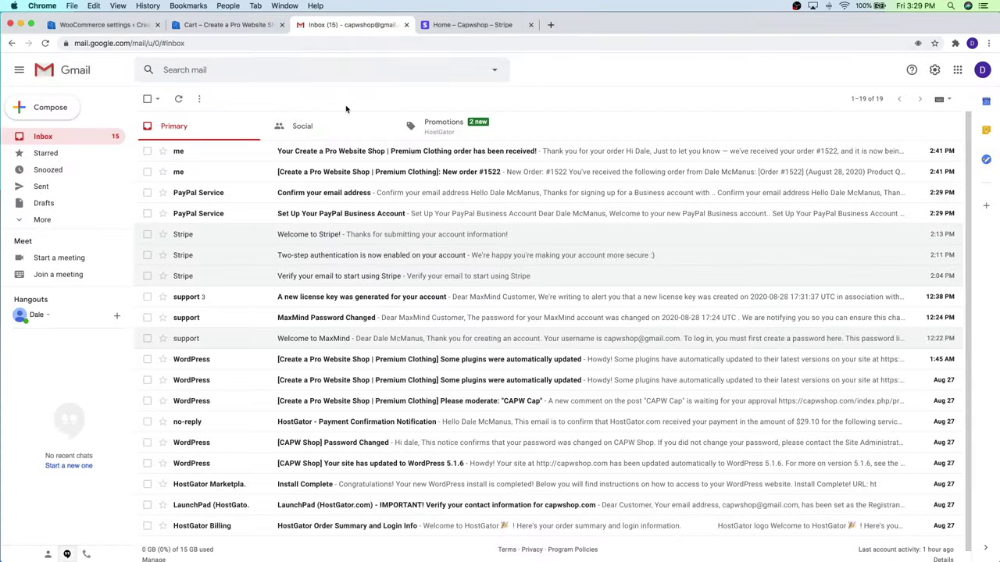
Read through the order table in the New order #1522 email, then return to WooCommerce
left_click(472, 174)
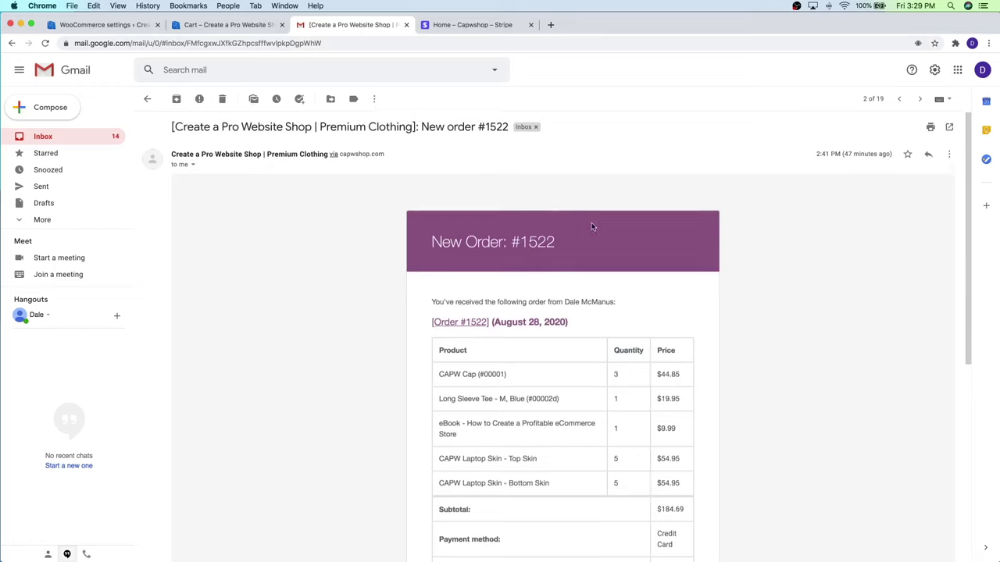
scroll(596, 228, "down", 3)
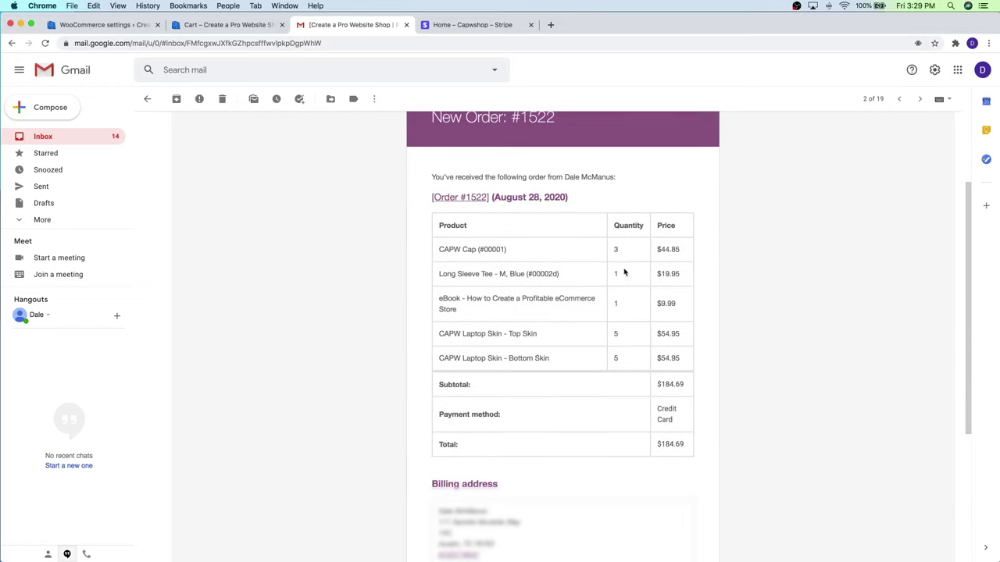
scroll(624, 272, "down", 3)
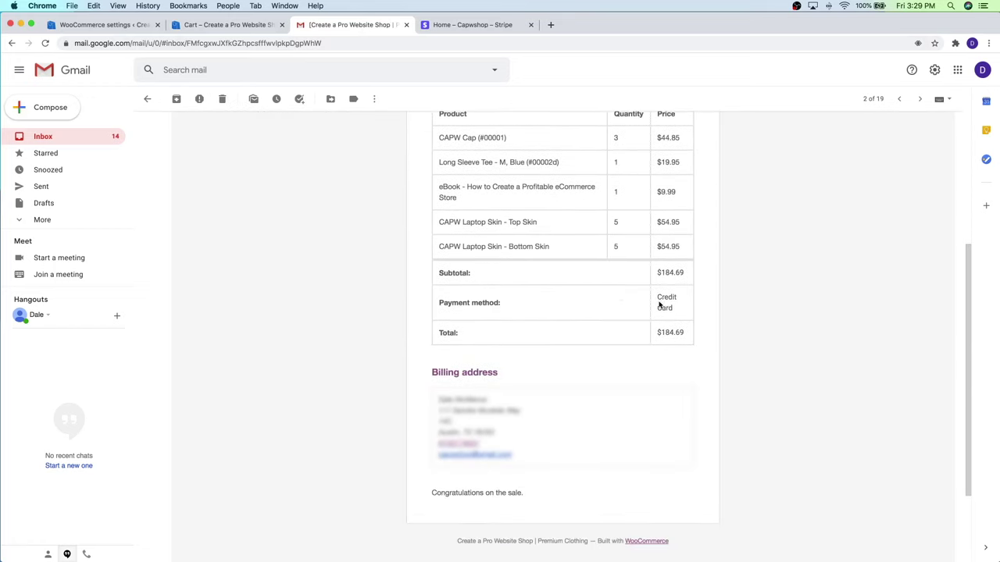
scroll(656, 304, "up", 5)
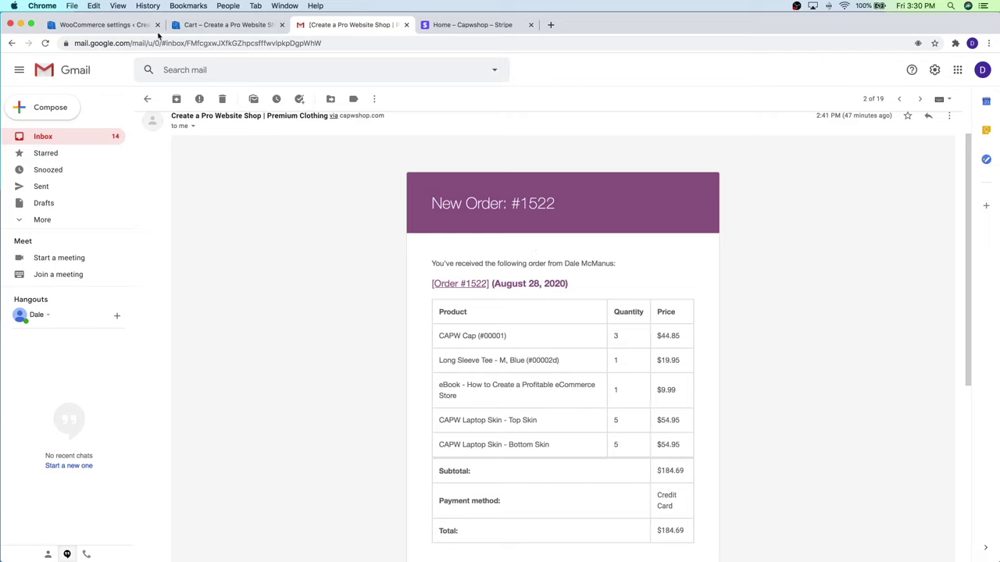
left_click(125, 25)
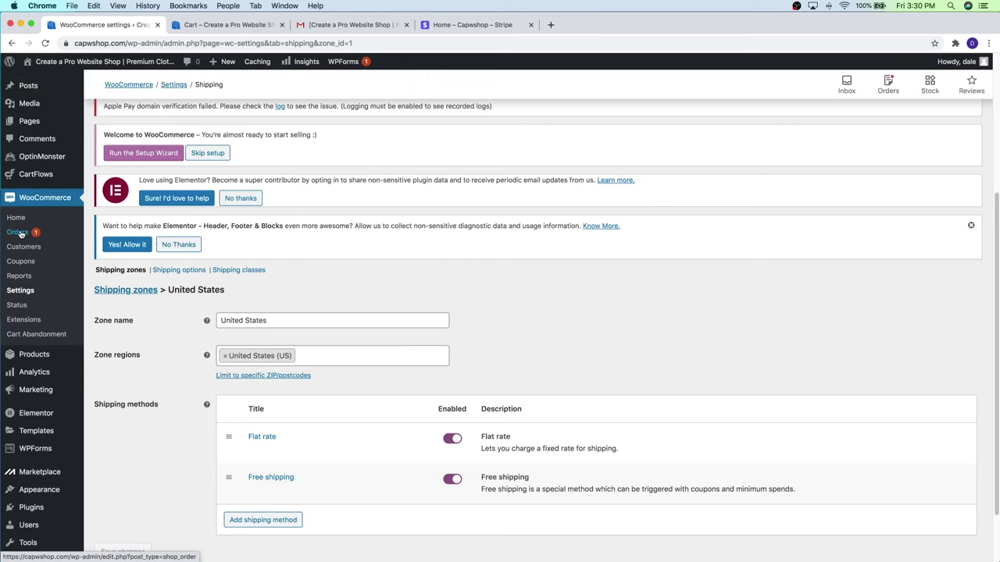
Move pending order #1523 to the Trash using the Orders list bulk action
left_click(18, 233)
scroll(301, 305, "down", 3)
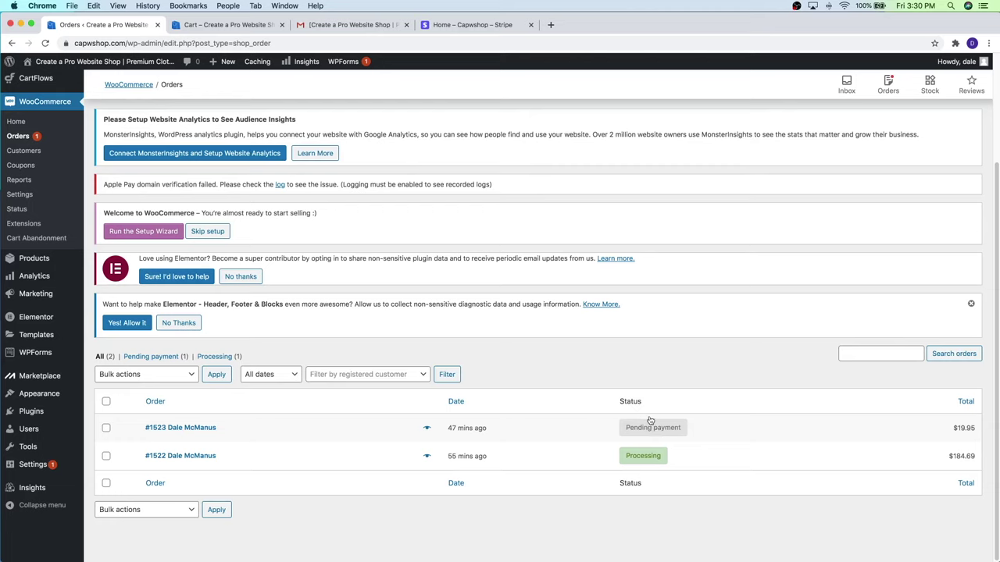
left_click(105, 428)
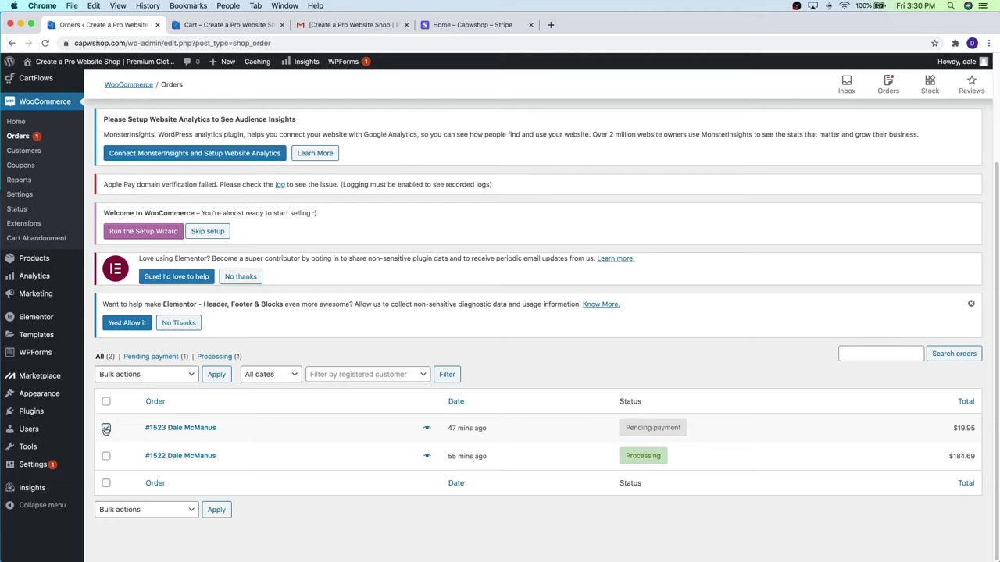
left_click(163, 375)
left_click(146, 384)
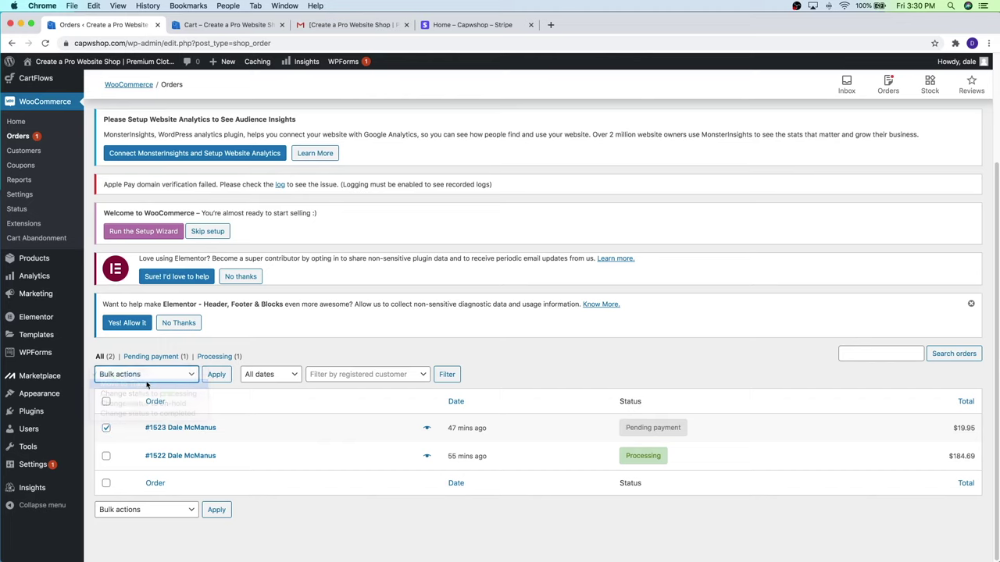
left_click(217, 377)
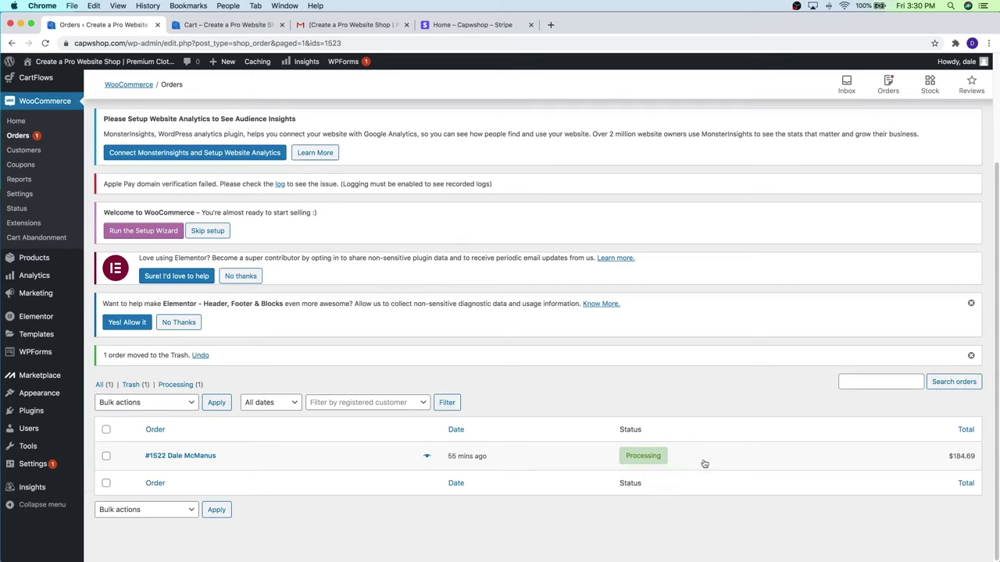
mouse_move(620, 465)
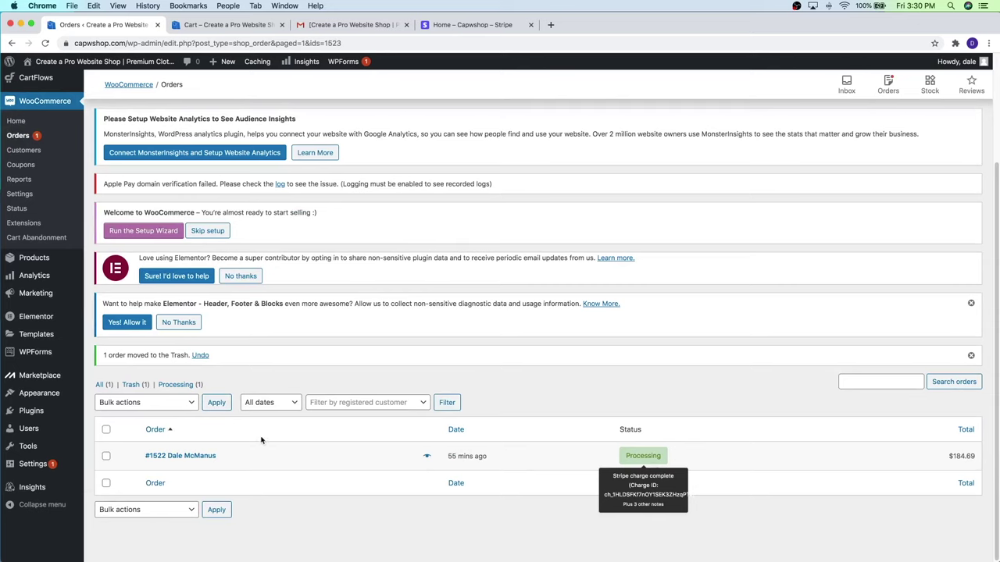
Change order #1522's status to Completed and update the order
left_click(178, 460)
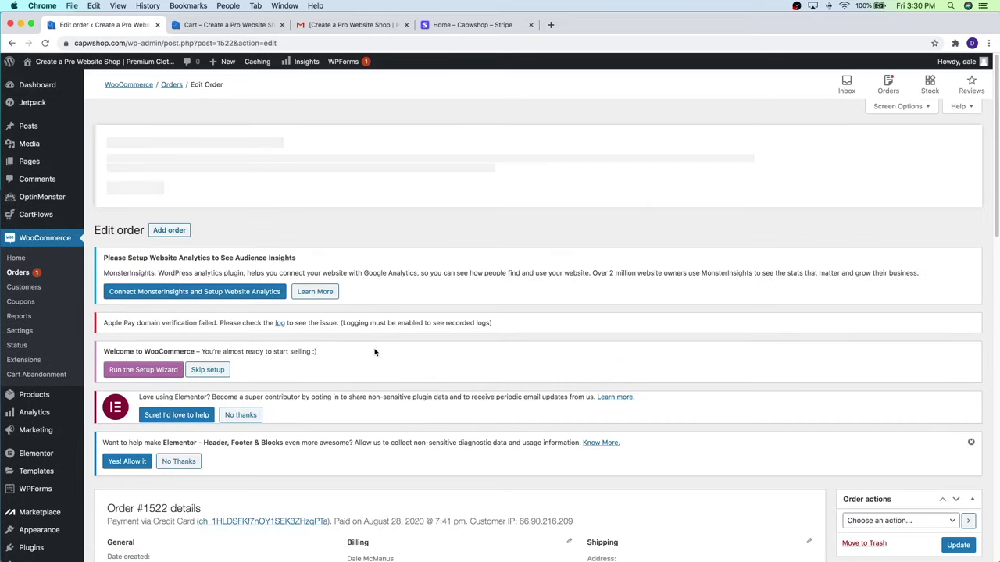
scroll(373, 351, "down", 5)
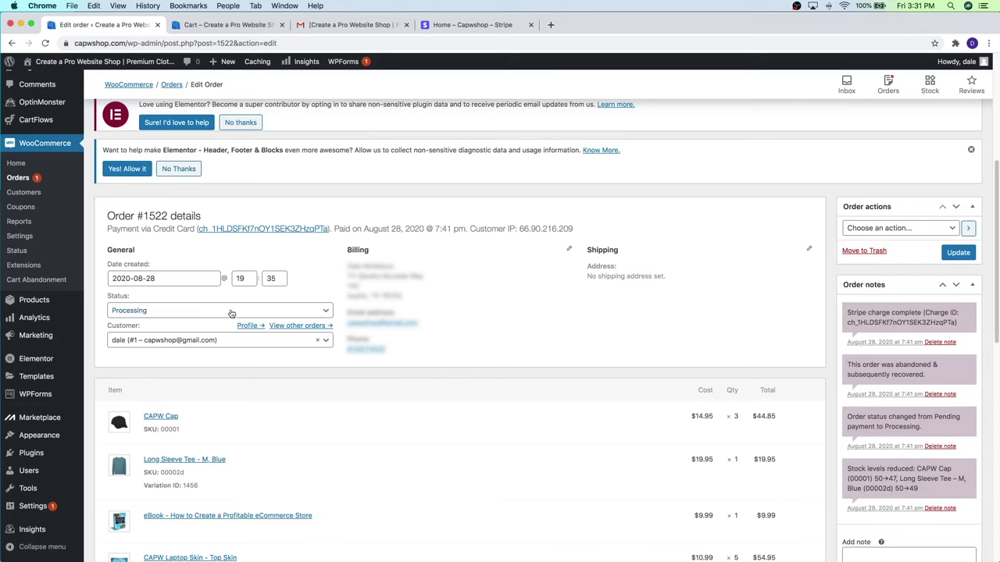
left_click(185, 312)
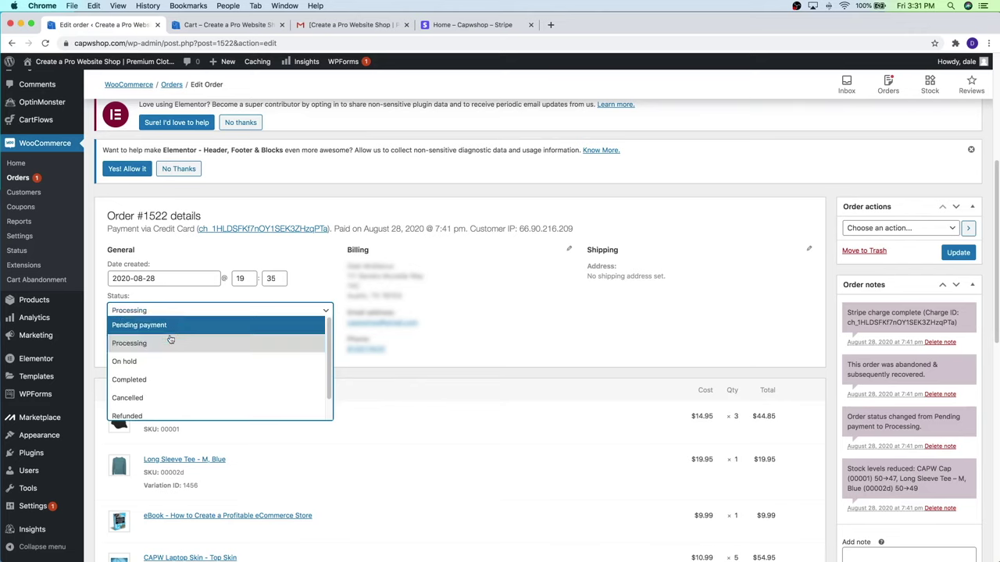
left_click(159, 382)
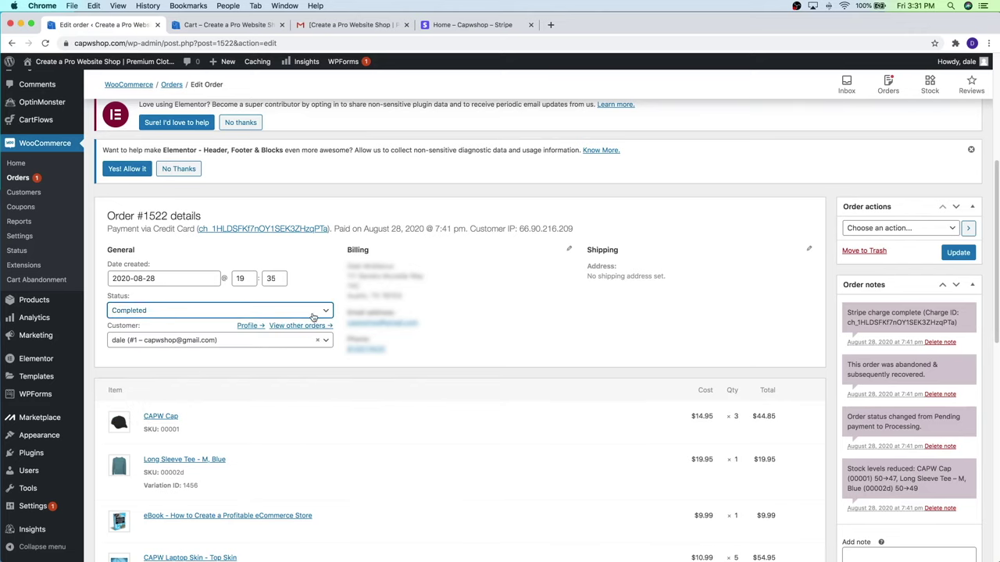
left_click(966, 258)
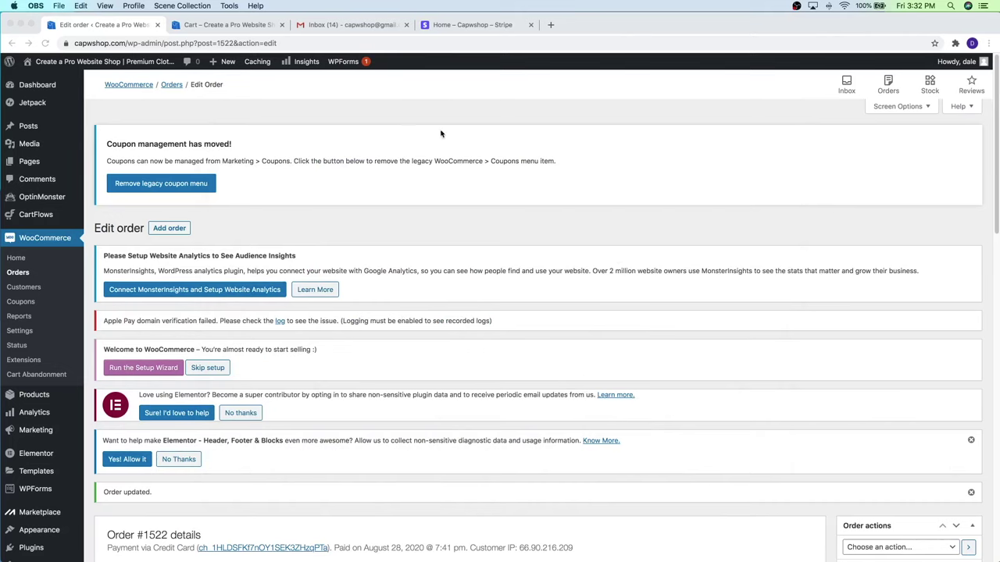
Read Gmail's order-complete email for #1522 with its eBook download, then go to Stripe
left_click(360, 26)
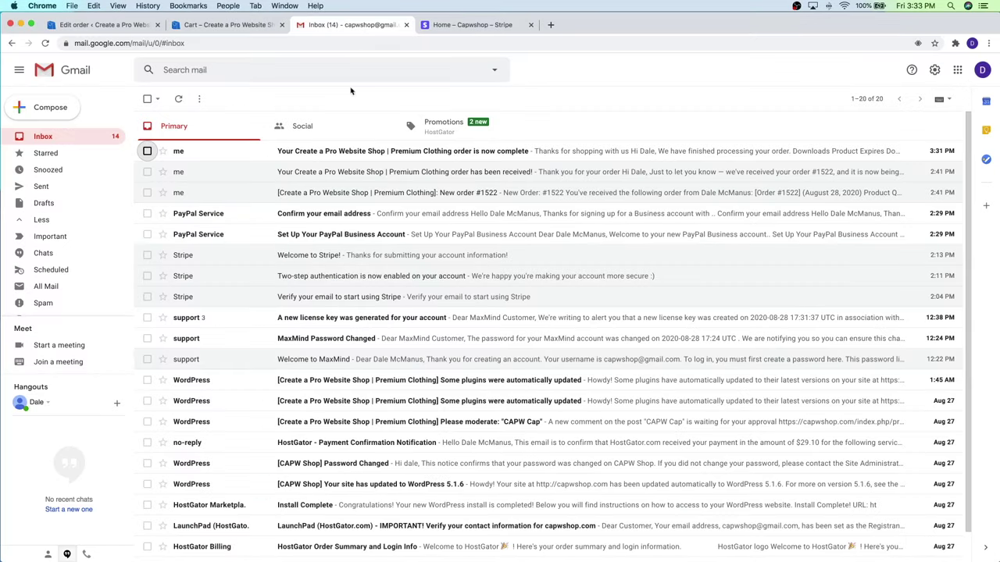
left_click(371, 152)
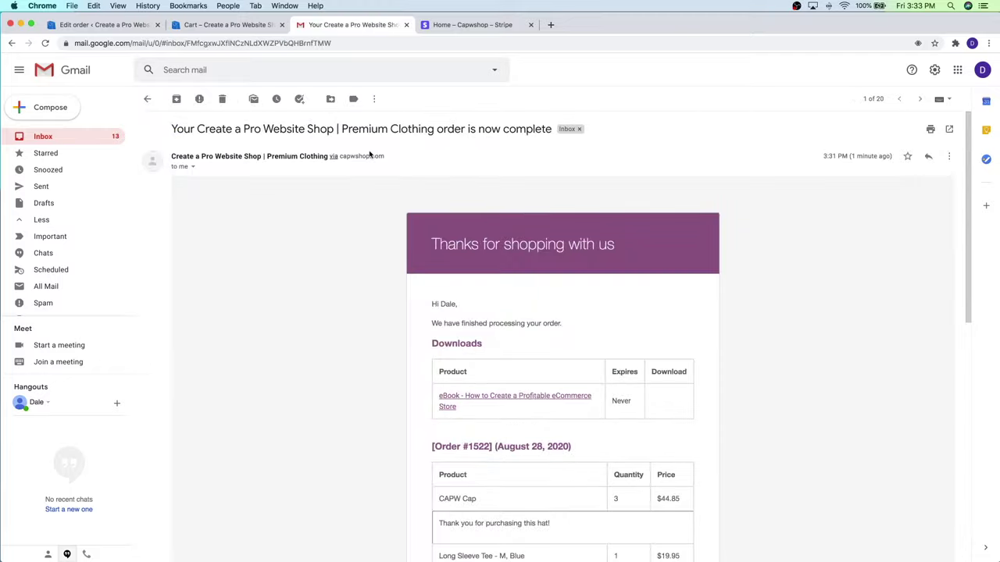
scroll(569, 252, "down", 3)
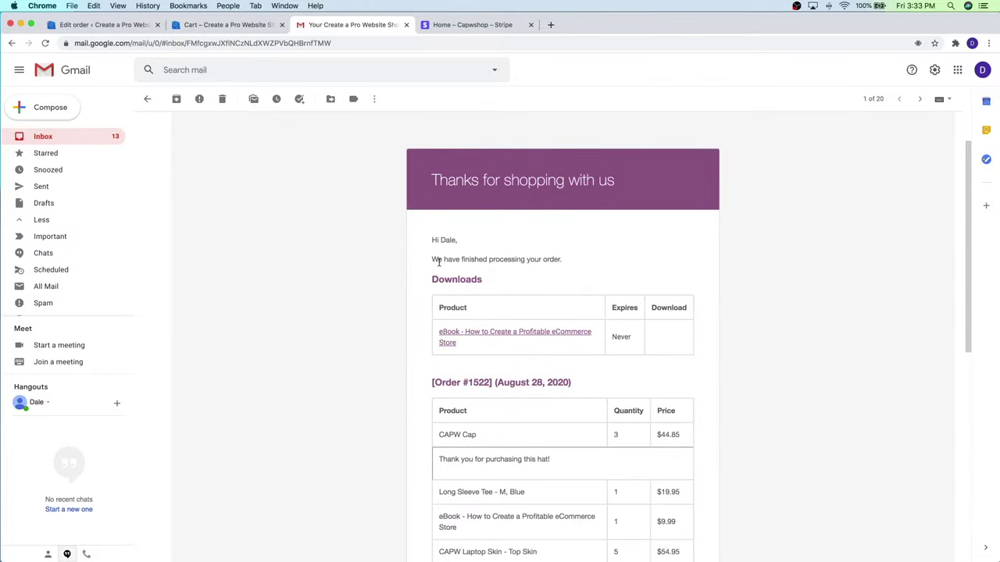
left_click_drag(438, 262, 561, 259)
left_click(578, 250)
left_click(483, 29)
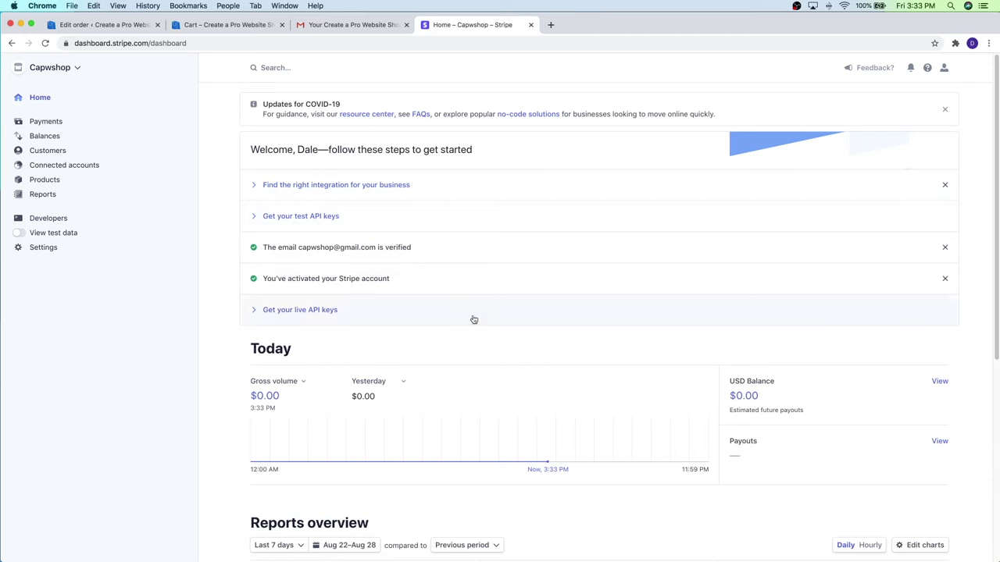
Review Stripe's Today and Reports overview showing $0.00 gross volume, then return to the order page
scroll(467, 324, "down", 1)
scroll(464, 328, "up", 1)
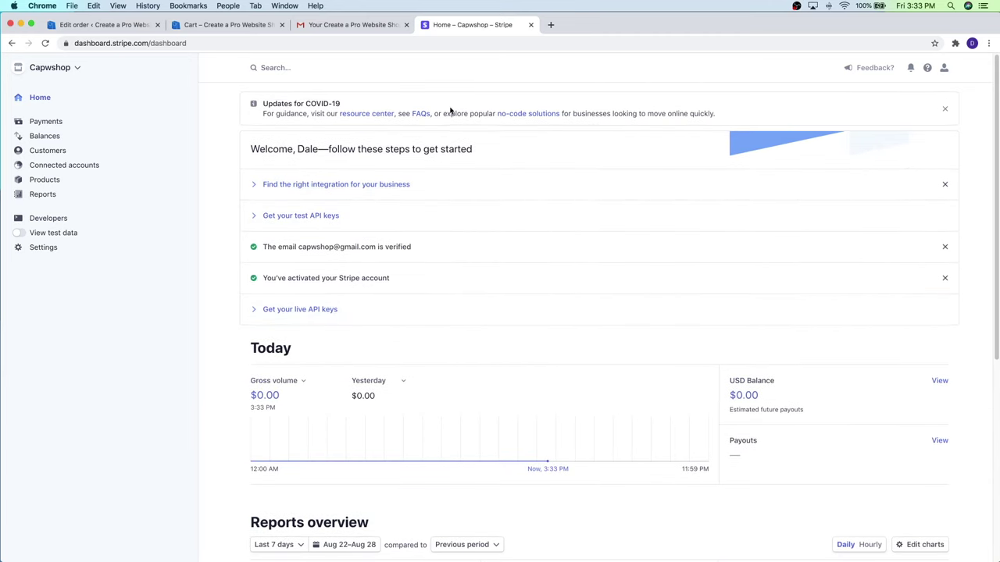
scroll(398, 216, "down", 5)
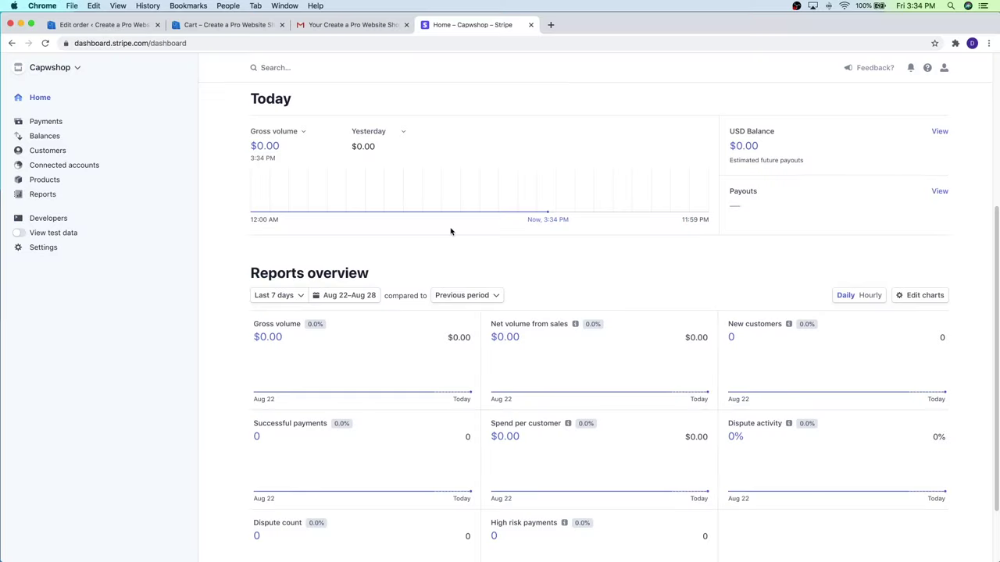
left_click(122, 27)
Open the live storefront and close the Cart, Gmail and Stripe tabs
mouse_move(98, 67)
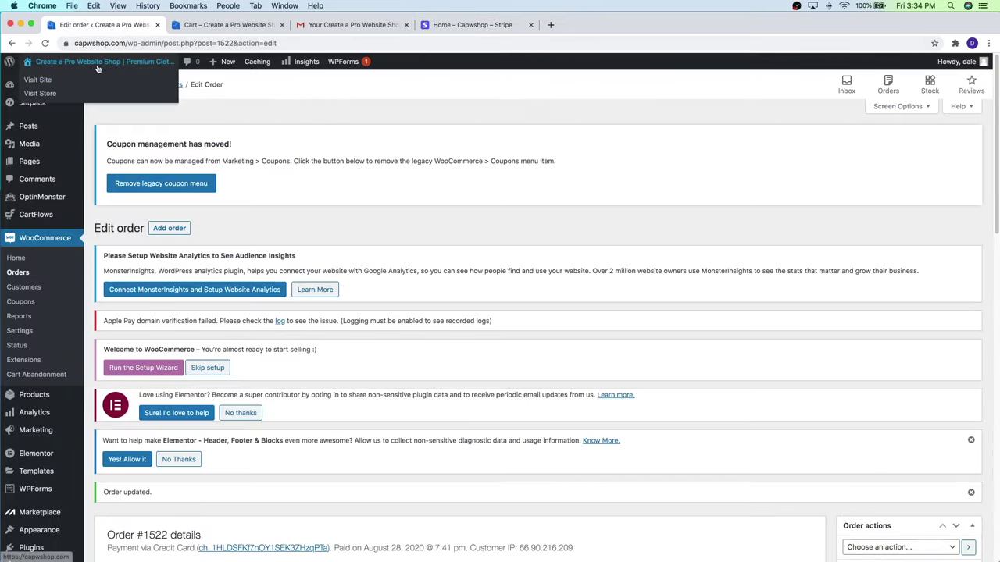
left_click(36, 81)
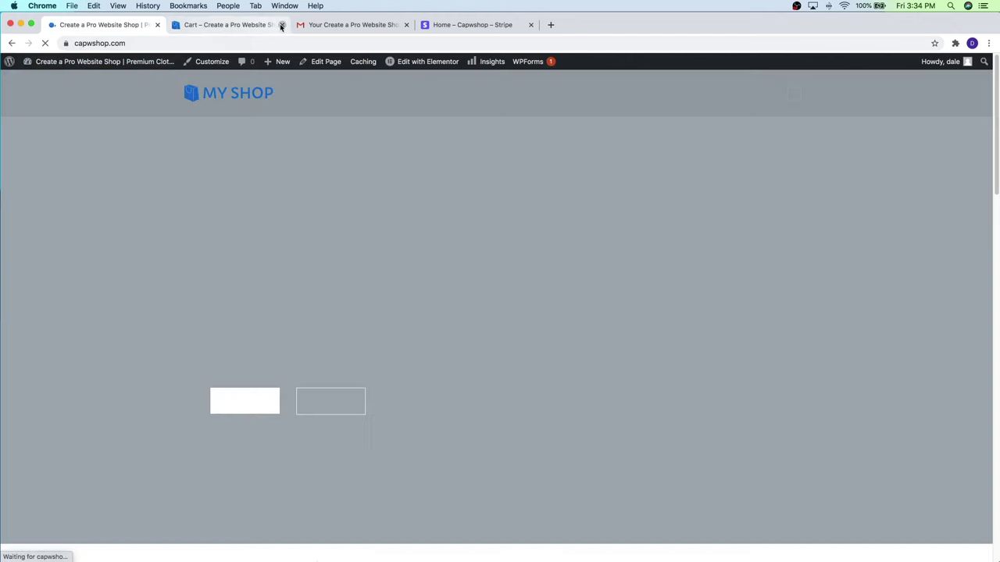
left_click(281, 25)
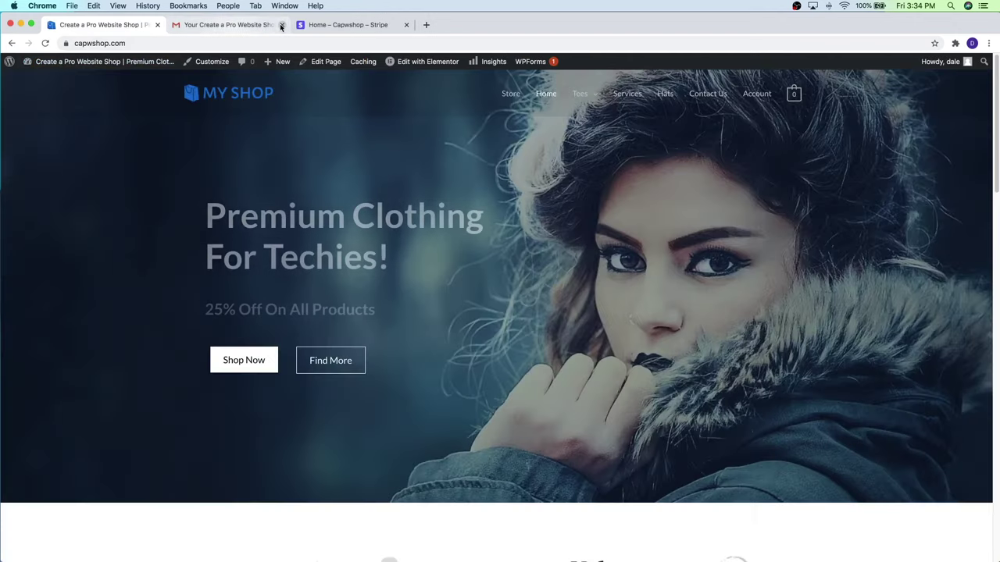
left_click(281, 25)
left_click(281, 25)
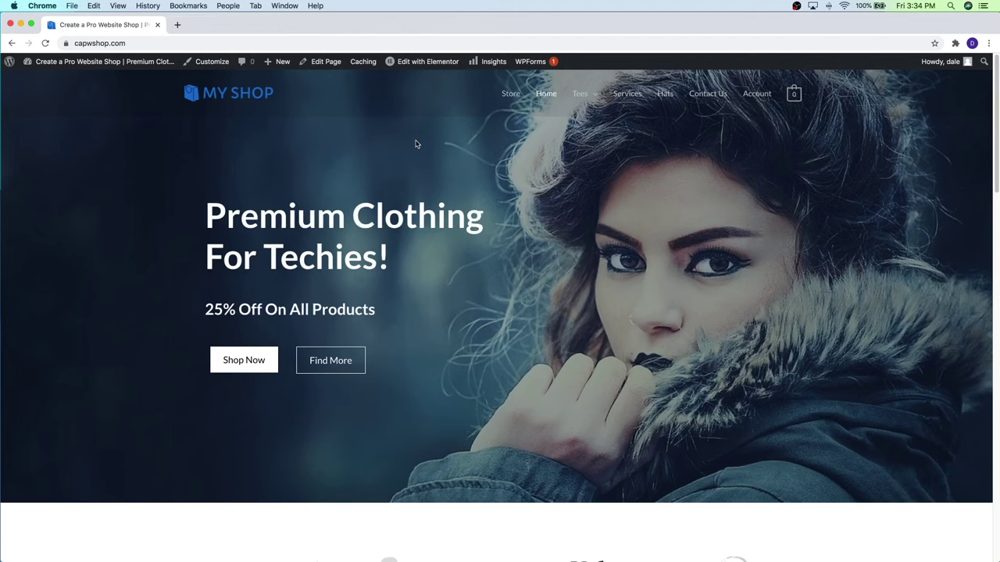
Scroll the homepage through its Featured Products and Special Edition sections
scroll(532, 186, "down", 5)
scroll(532, 186, "down", 5)
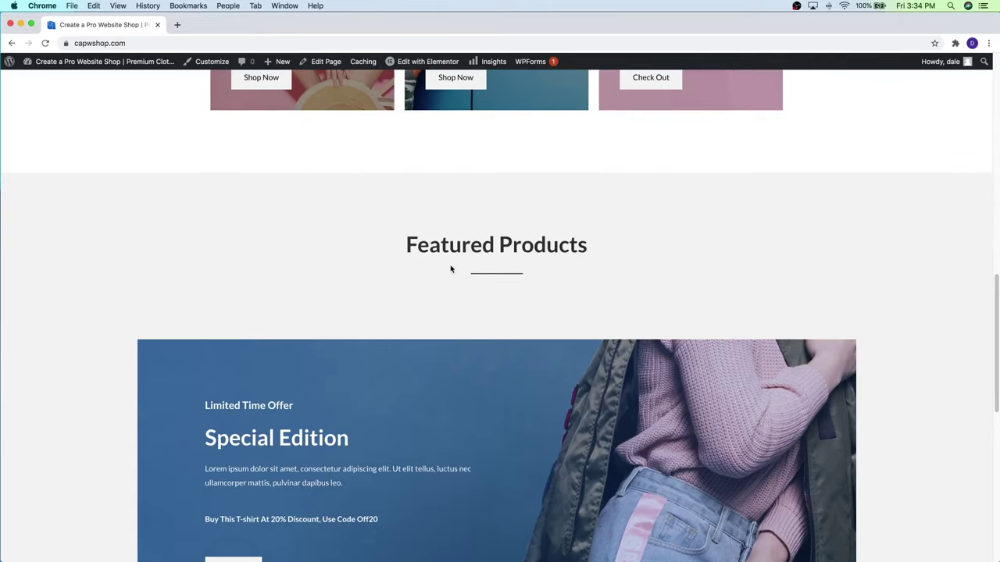
scroll(453, 270, "down", 1)
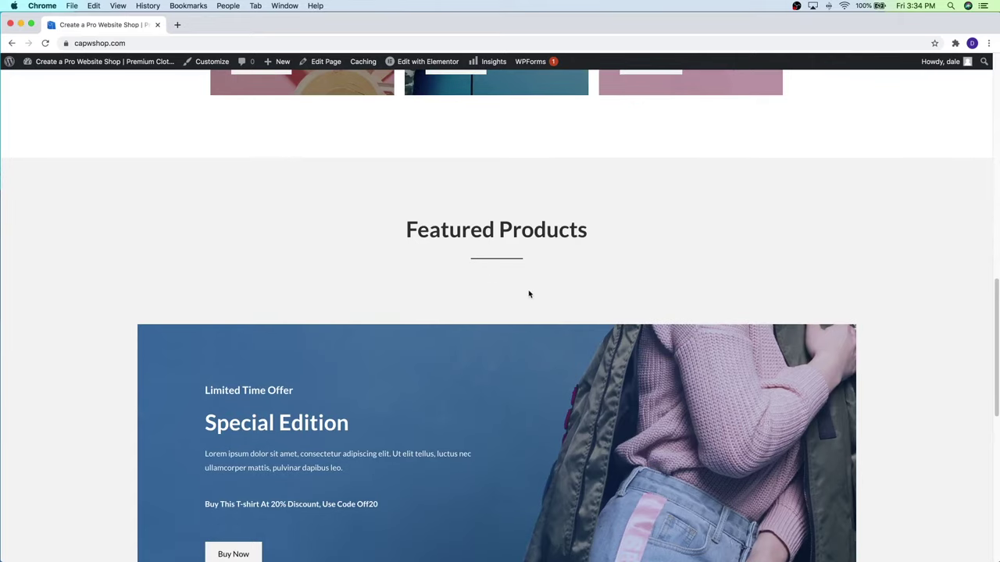
scroll(546, 288, "up", 2)
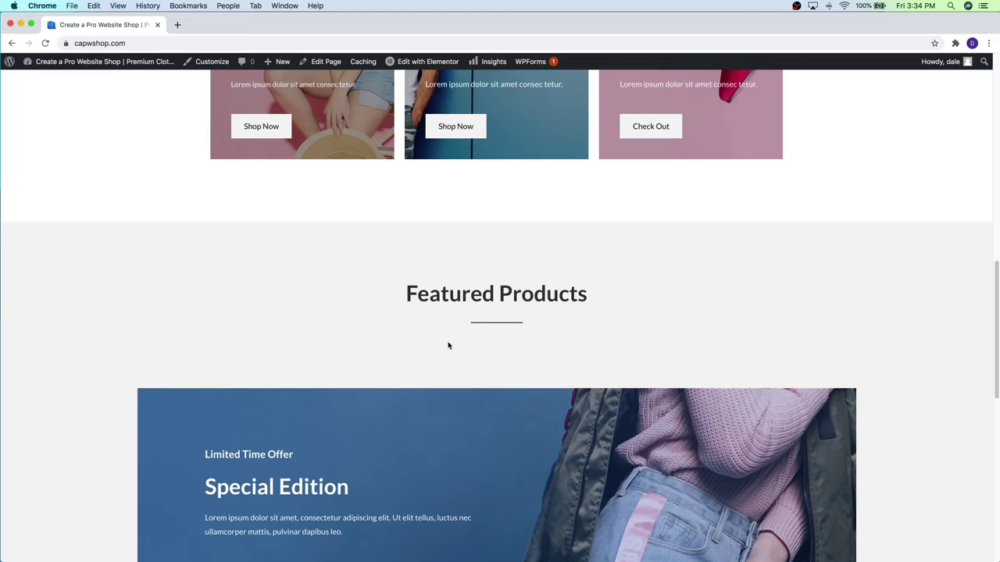
left_click(428, 61)
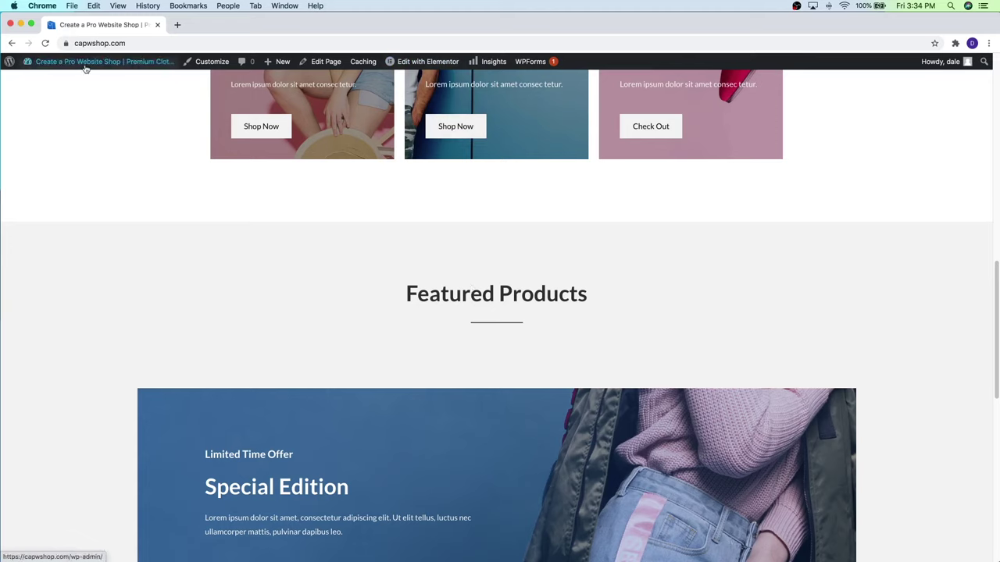
mouse_move(84, 64)
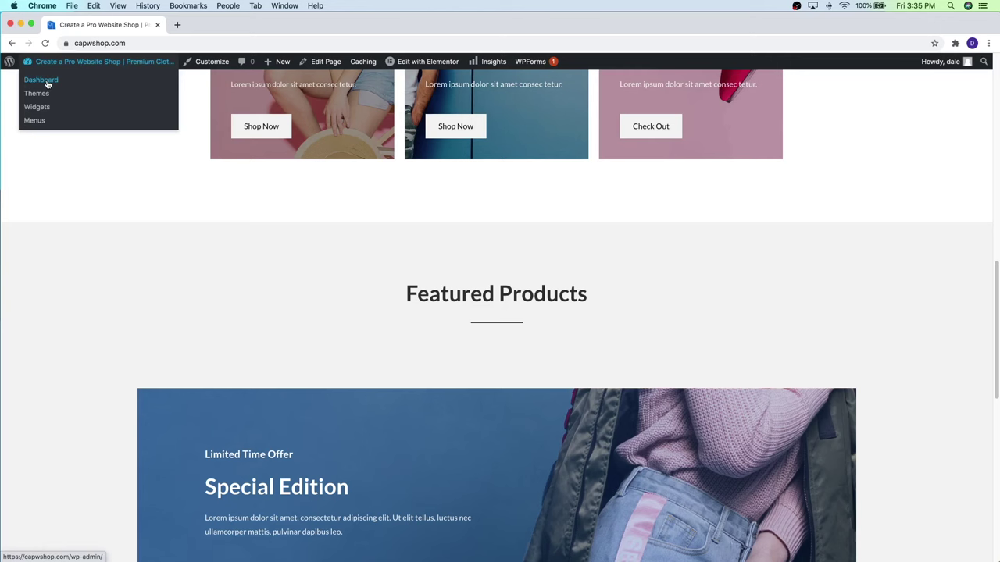
Search Plugins > Add New for 'es', then install and activate Essential Addons for Elementor
left_click(47, 80)
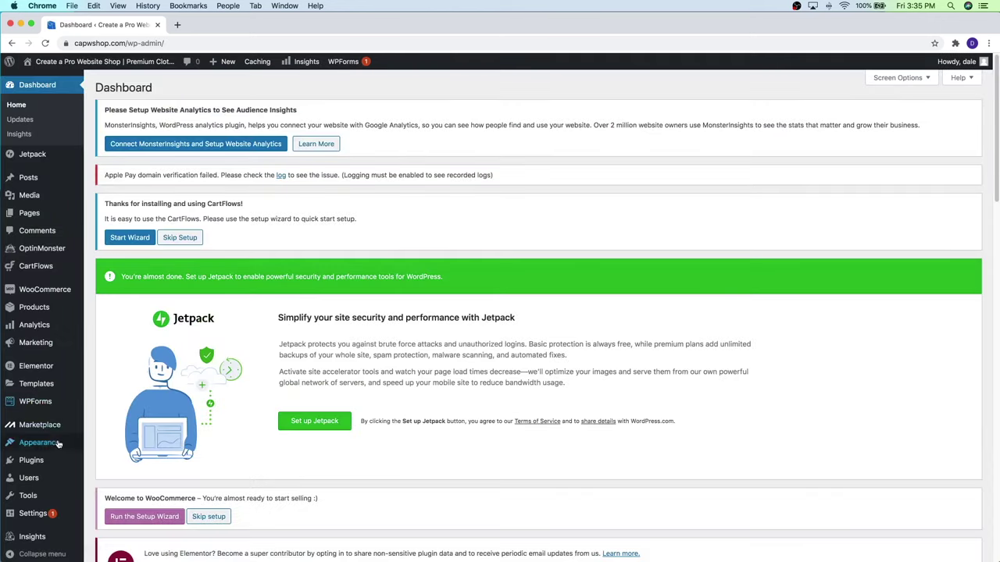
mouse_move(51, 459)
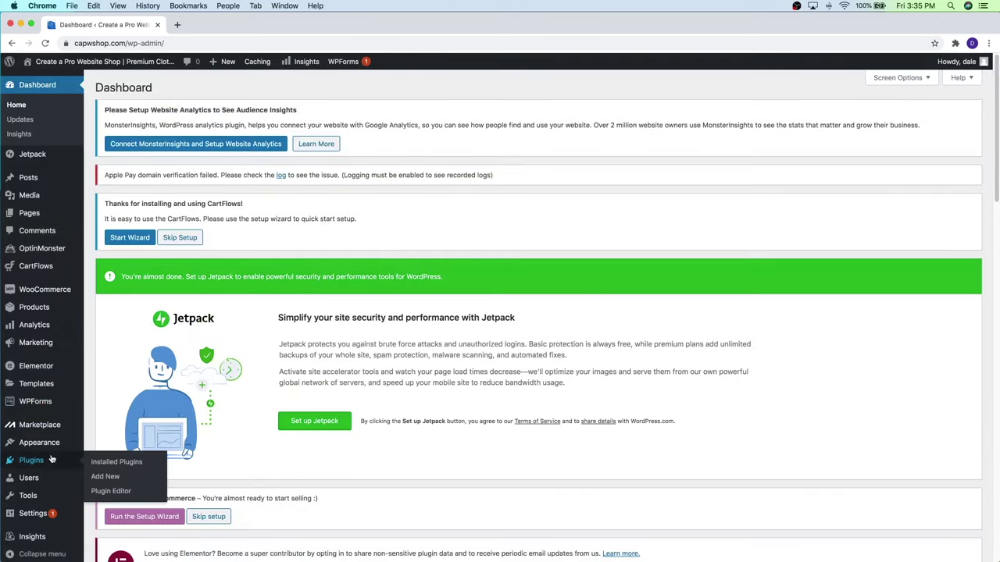
left_click(99, 477)
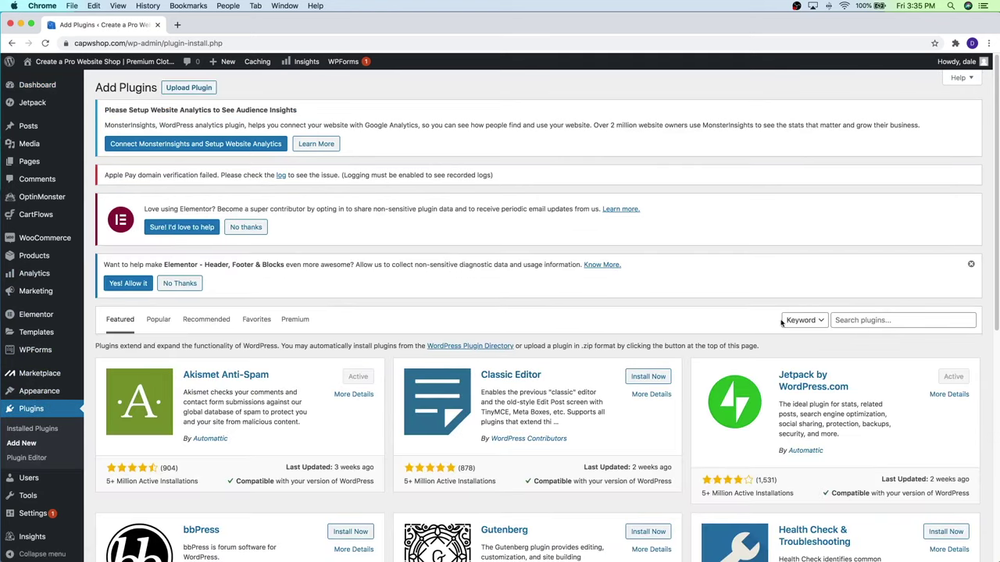
left_click(852, 317)
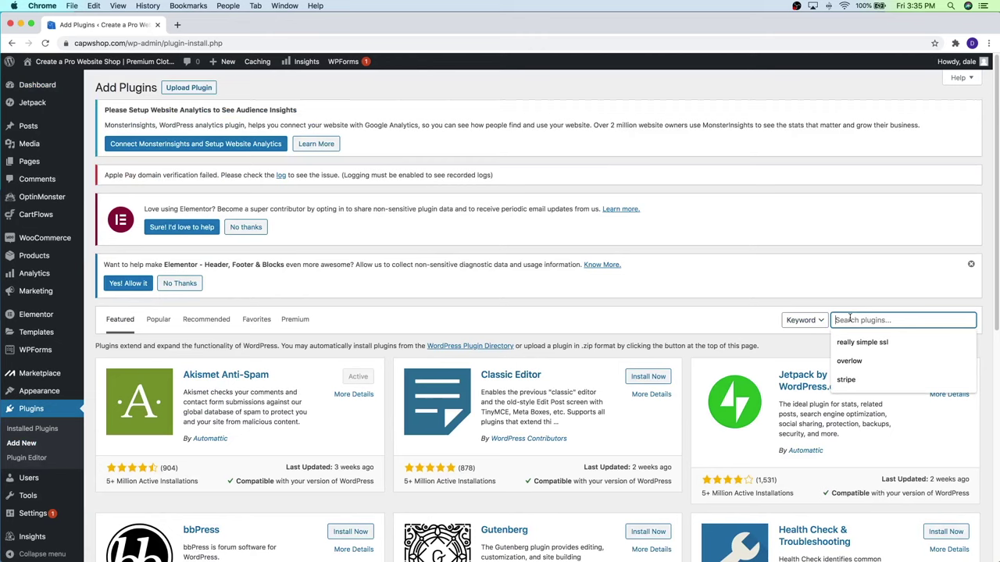
type("essential addons")
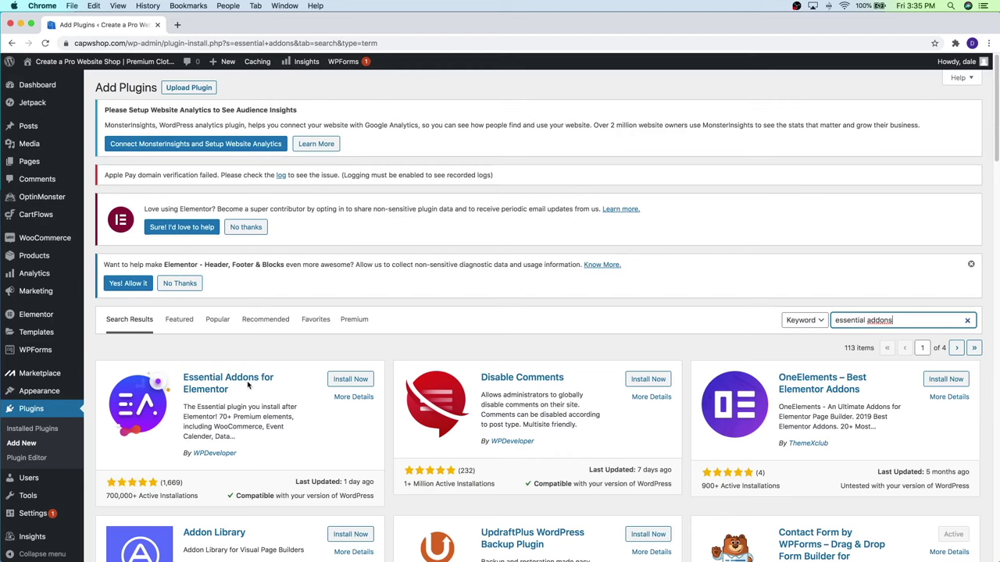
left_click(353, 380)
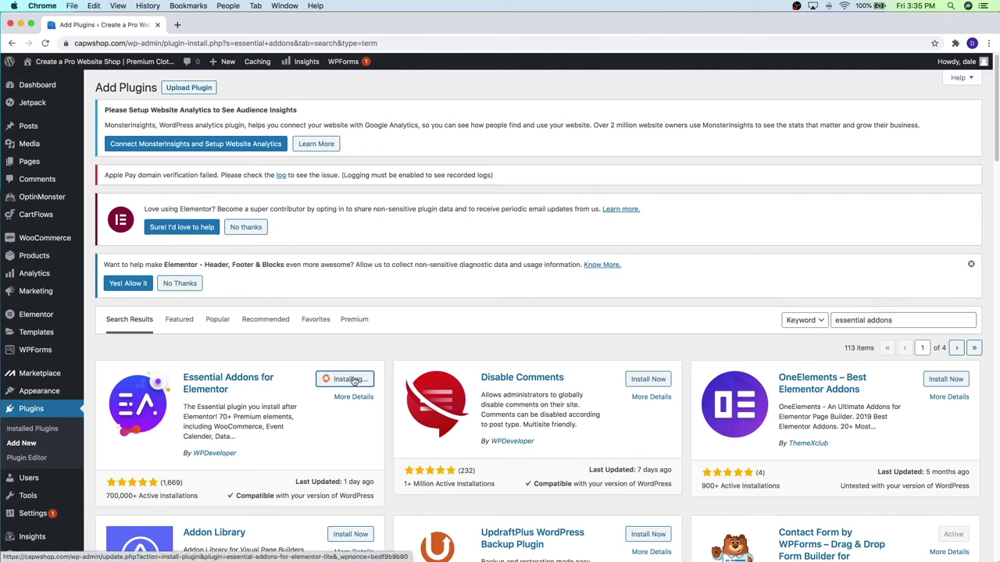
left_click(355, 380)
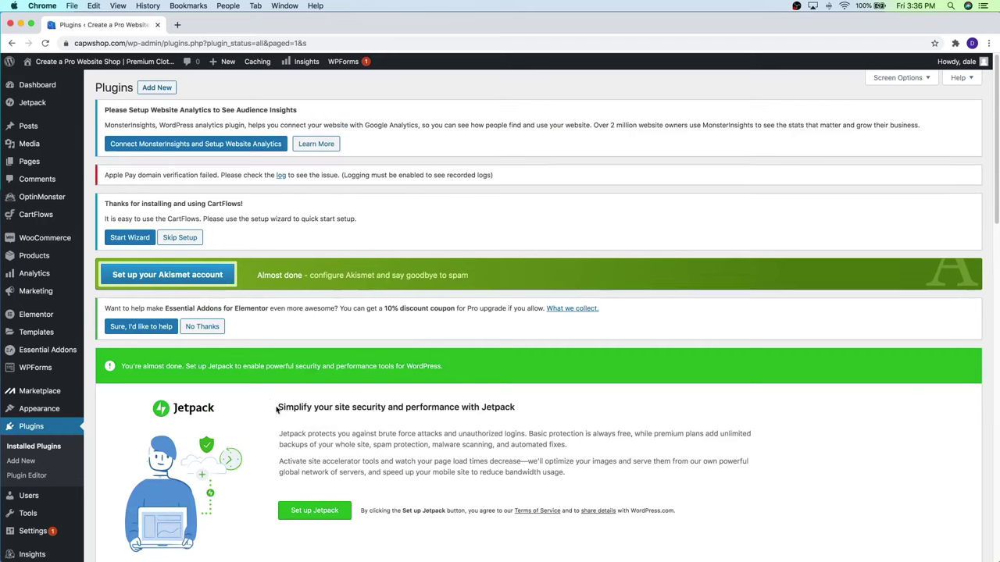
In the All Products list, mark CAPW Cap and Long Sleeve Tee as featured
mouse_move(35, 257)
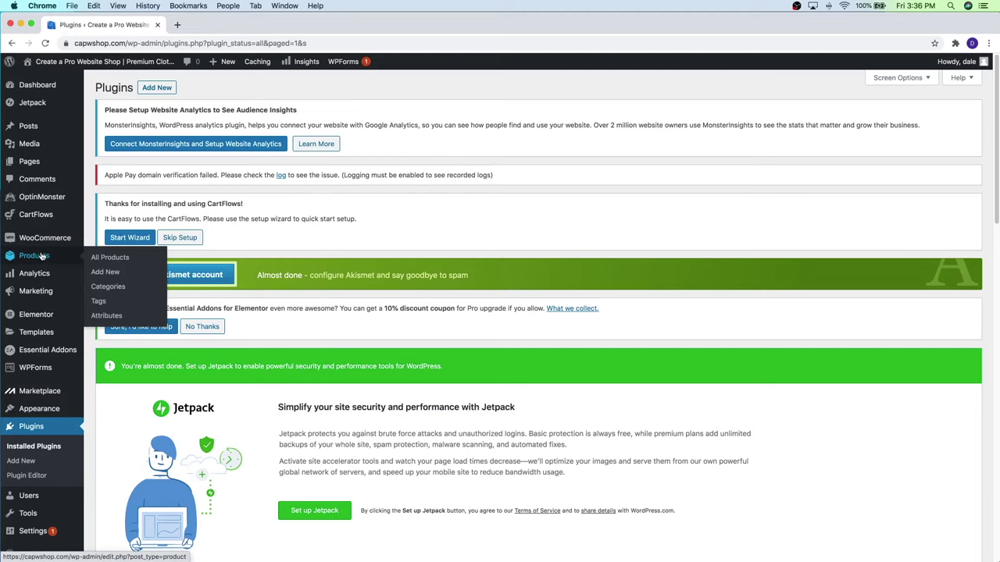
left_click(108, 263)
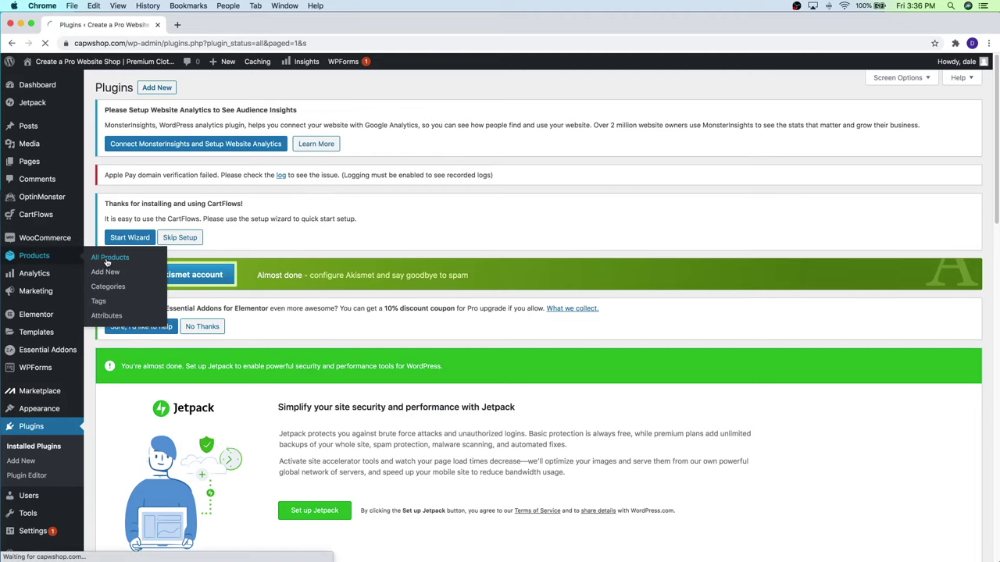
scroll(400, 372, "down", 5)
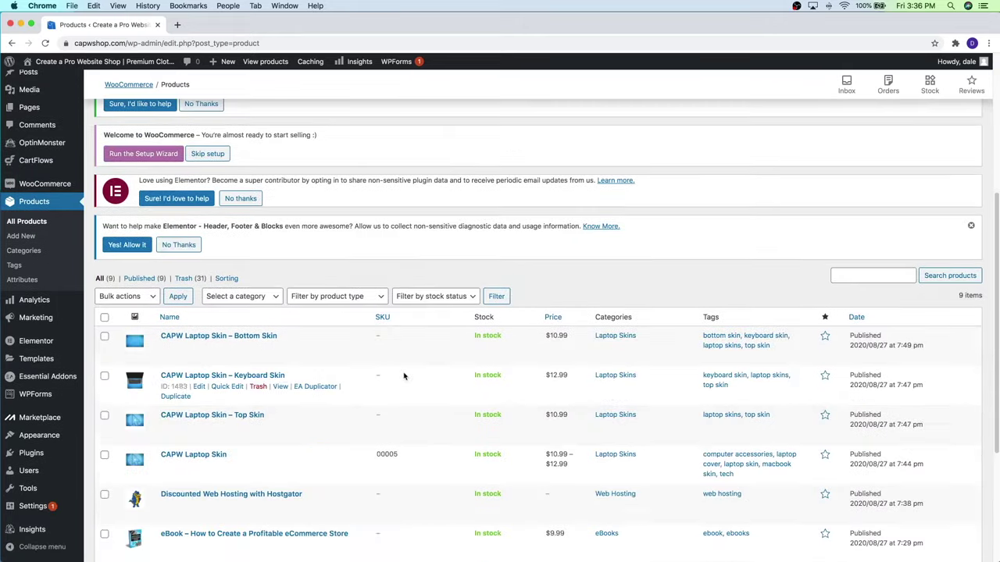
scroll(406, 379, "down", 2)
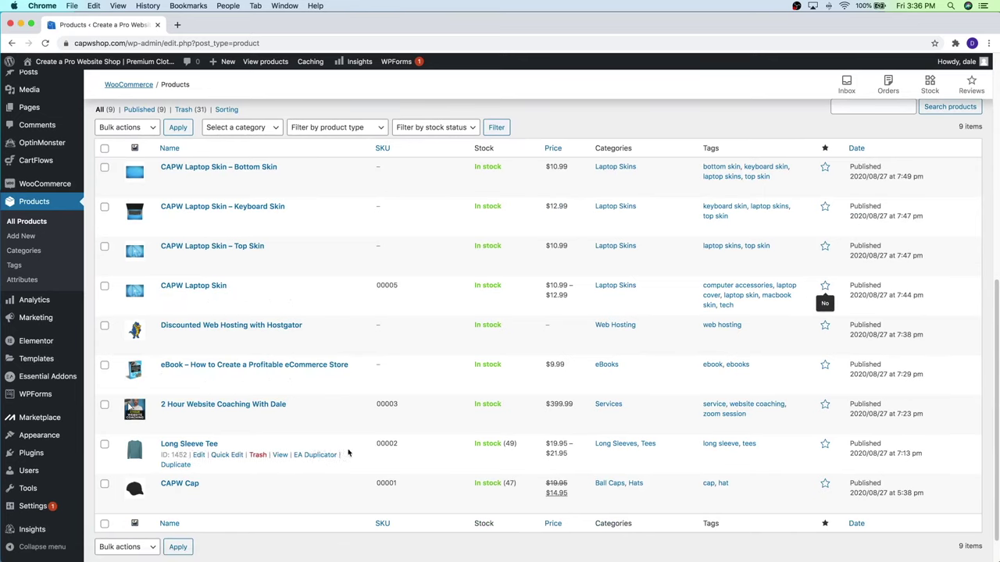
left_click(826, 445)
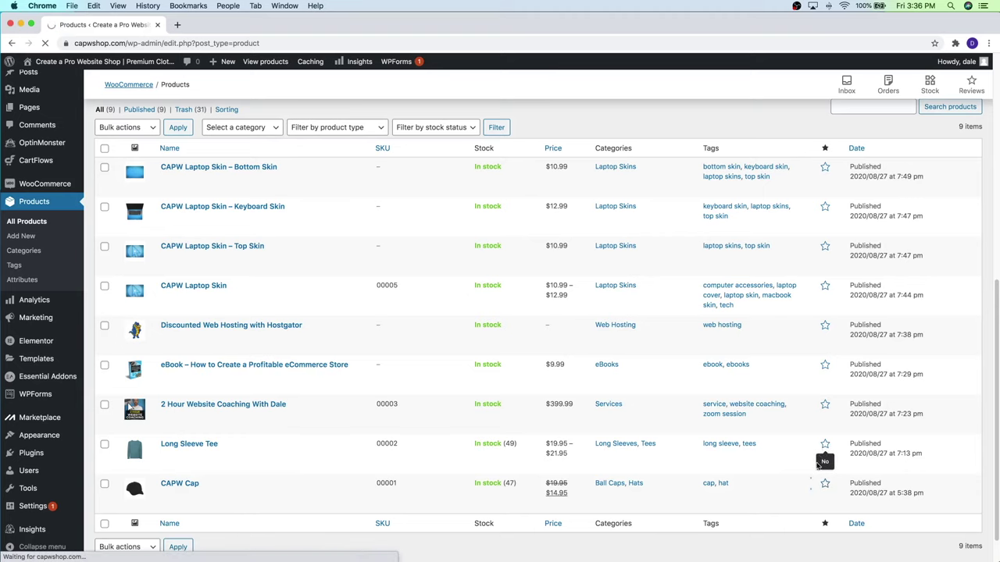
left_click(825, 484)
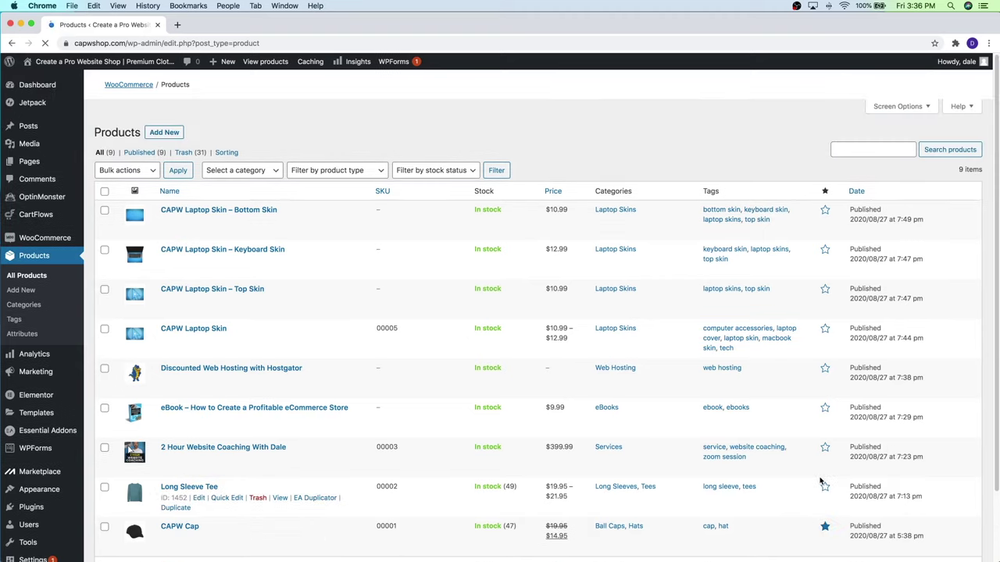
scroll(817, 474, "down", 3)
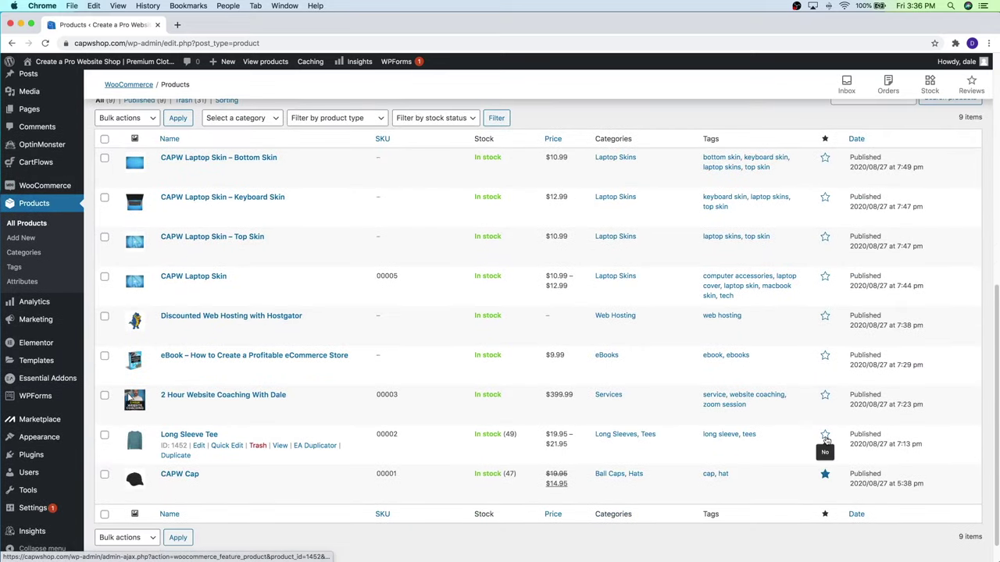
left_click(825, 438)
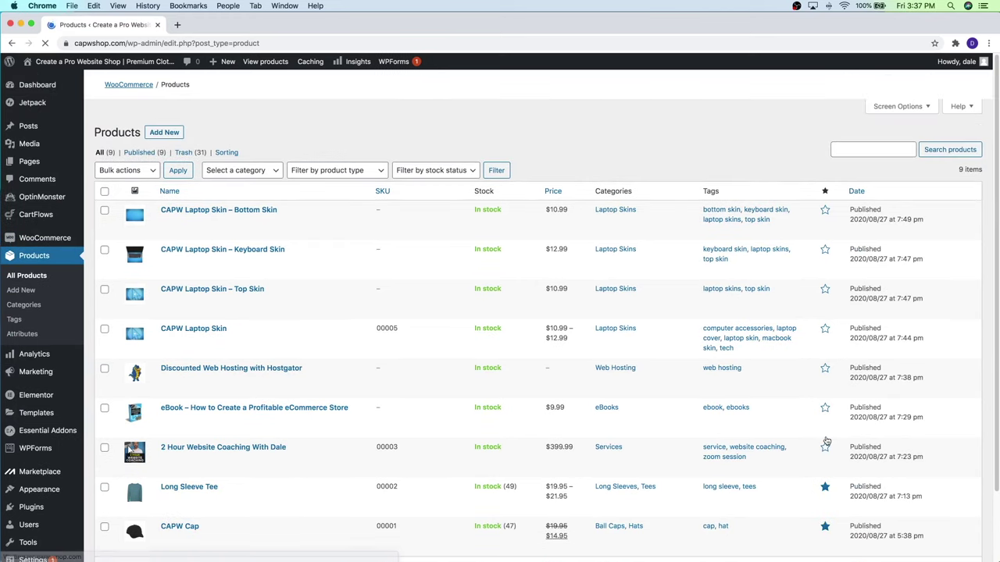
Mark the website coaching service, the eBook and CAPW Laptop Skin as featured products
scroll(826, 442, "down", 8)
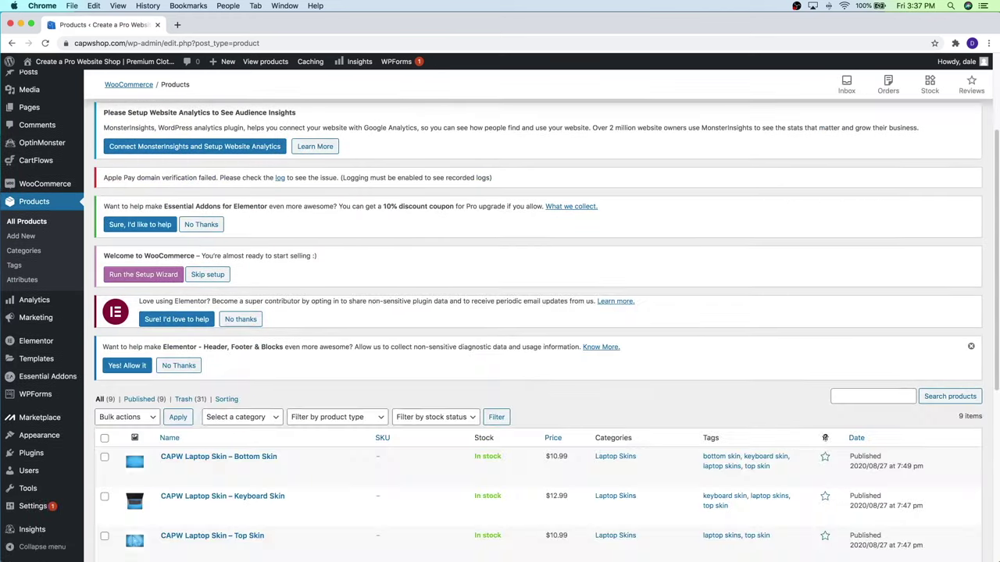
scroll(825, 443, "down", 3)
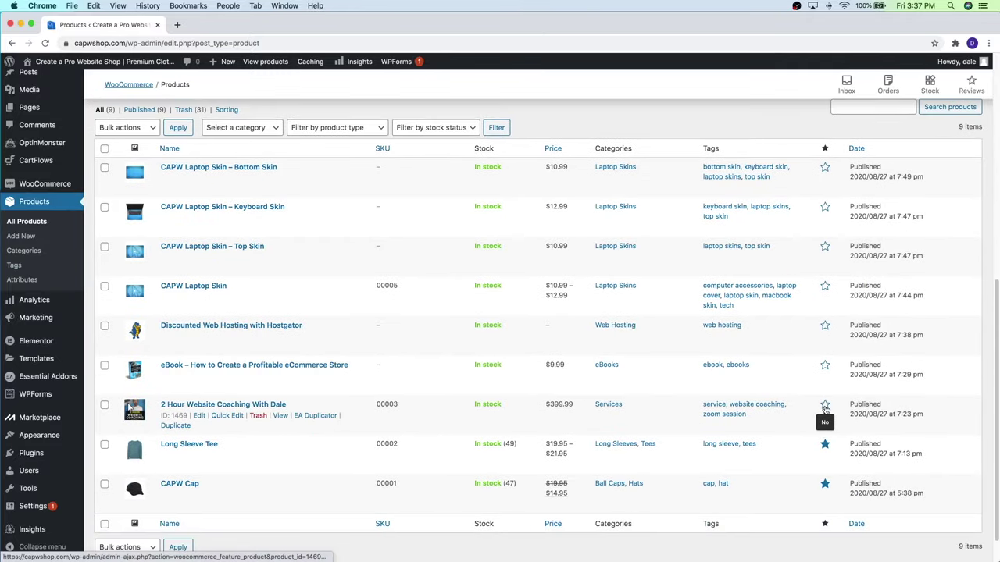
left_click(825, 405)
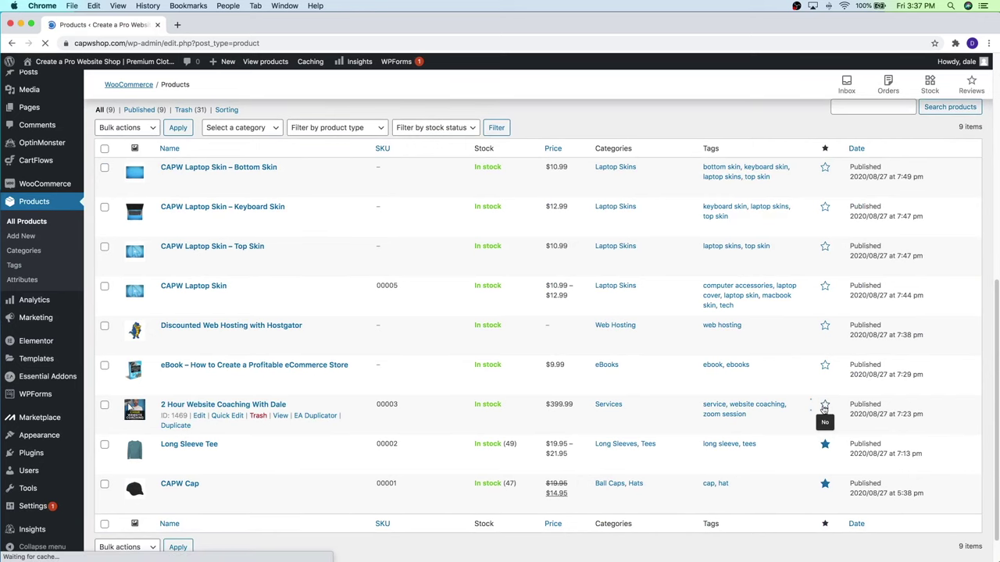
scroll(822, 415, "down", 5)
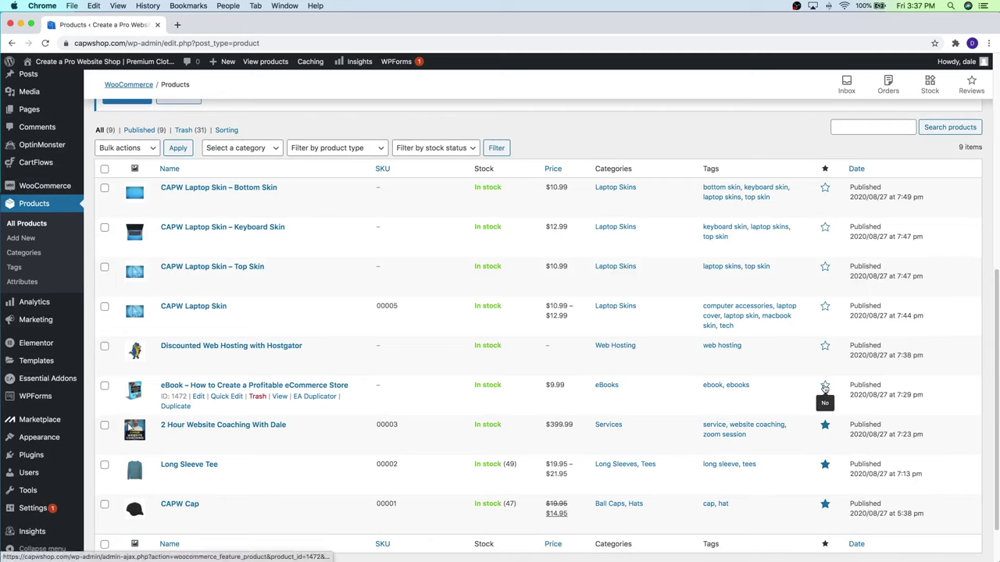
left_click(825, 386)
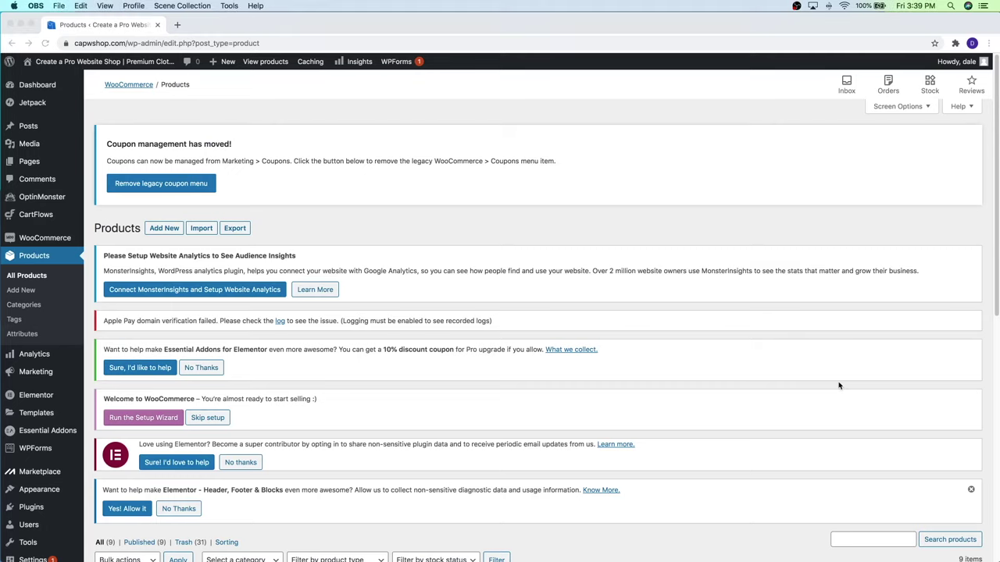
scroll(835, 385, "down", 5)
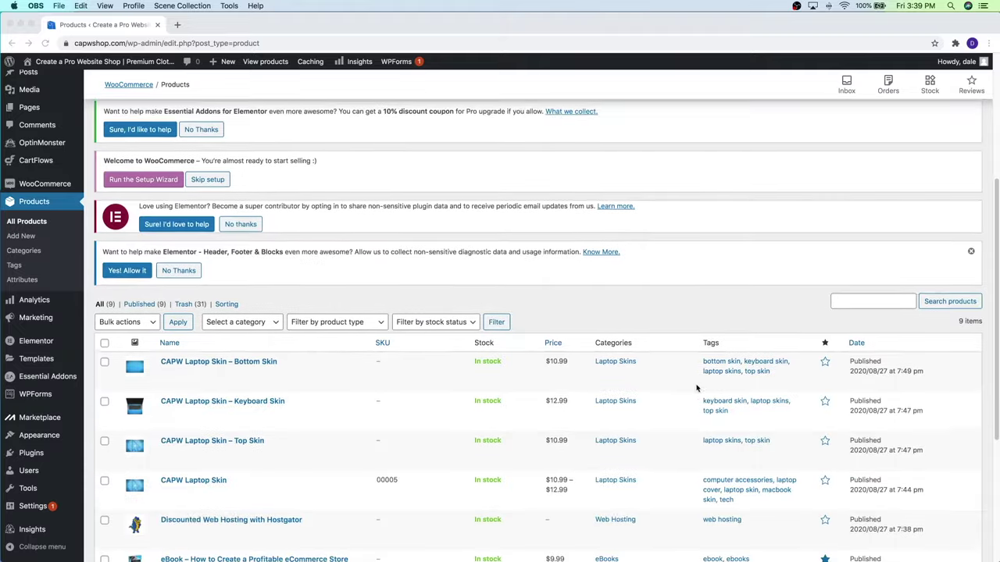
scroll(633, 380, "down", 3)
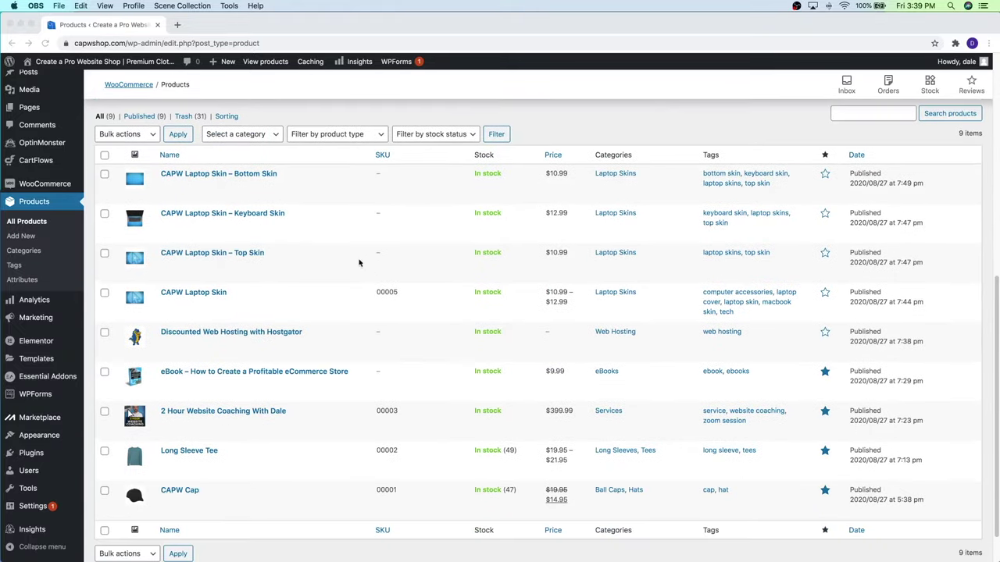
left_click(830, 294)
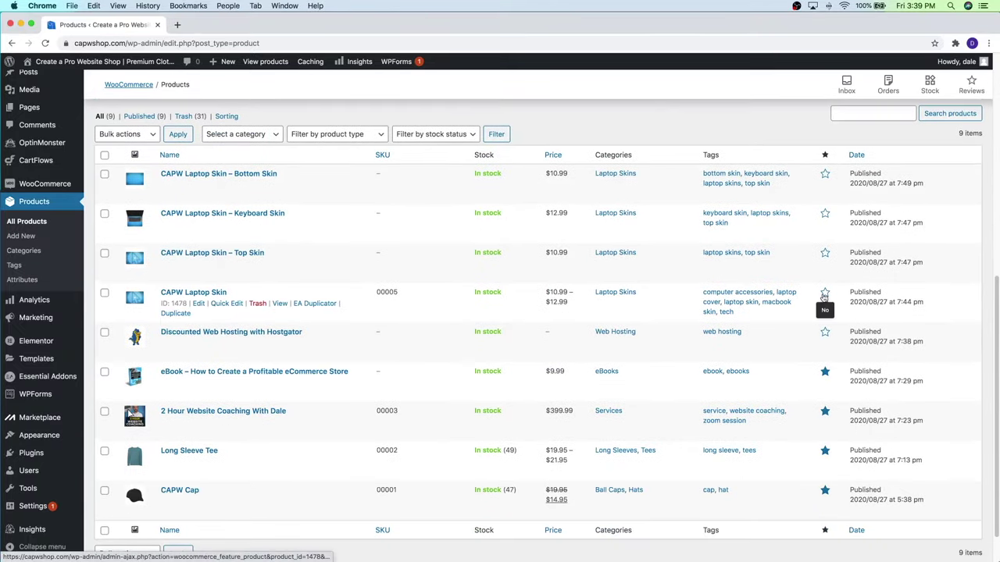
left_click(824, 294)
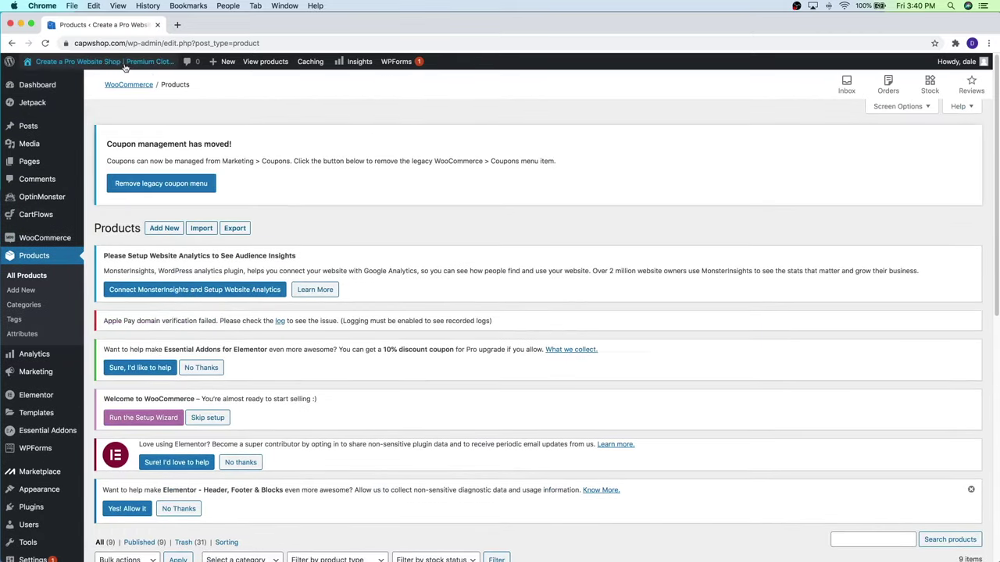
Open the storefront homepage in a new tab and view its Featured Products row
mouse_move(118, 64)
right_click(35, 81)
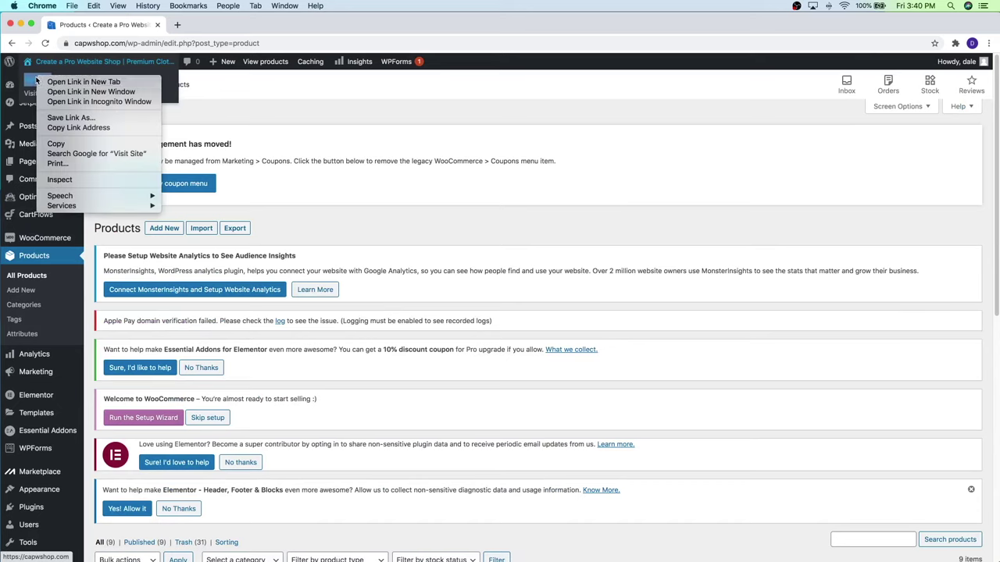
left_click(67, 86)
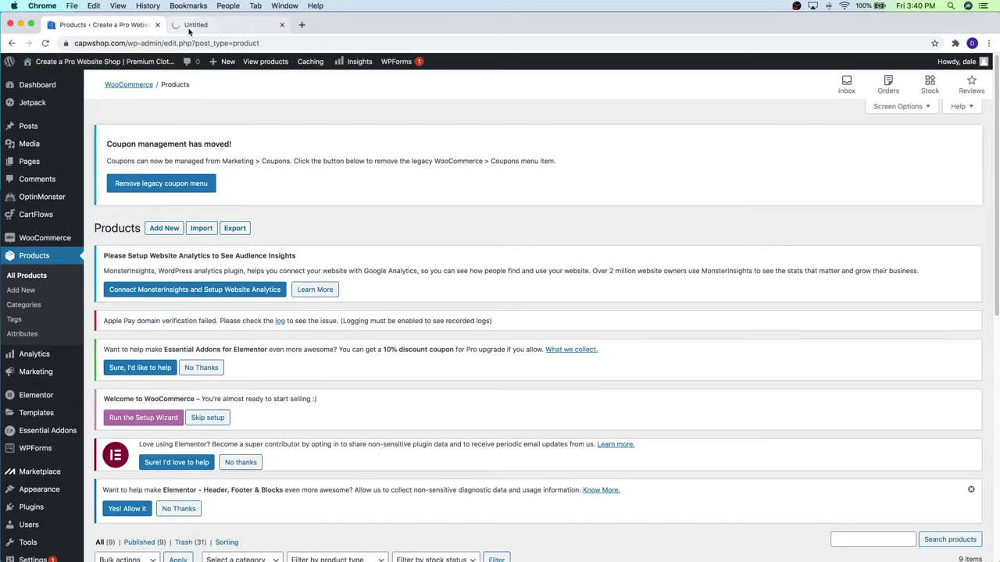
left_click(189, 28)
scroll(563, 219, "down", 15)
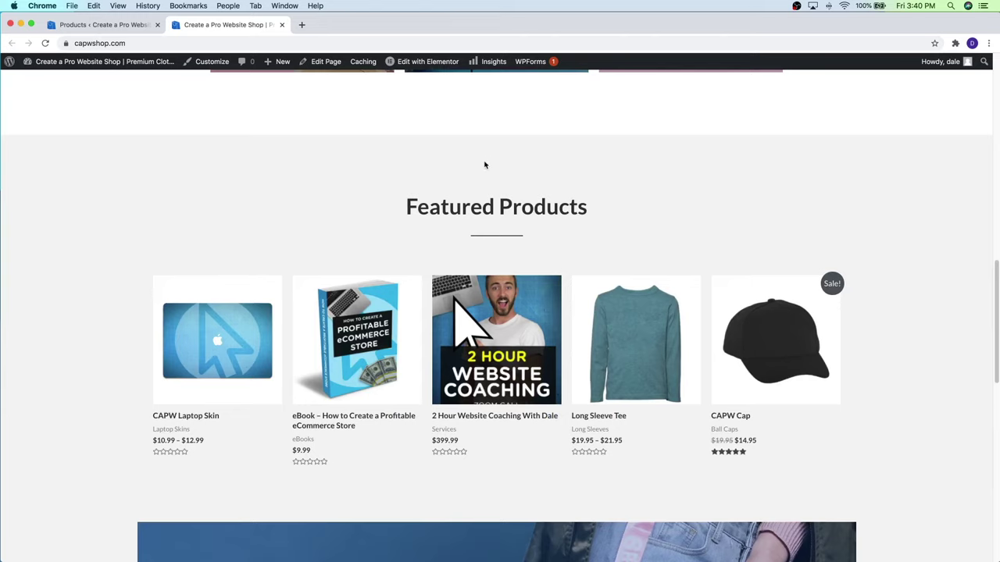
Open the shop's Home page in Elementor from the admin bar and view Featured Products
mouse_move(432, 67)
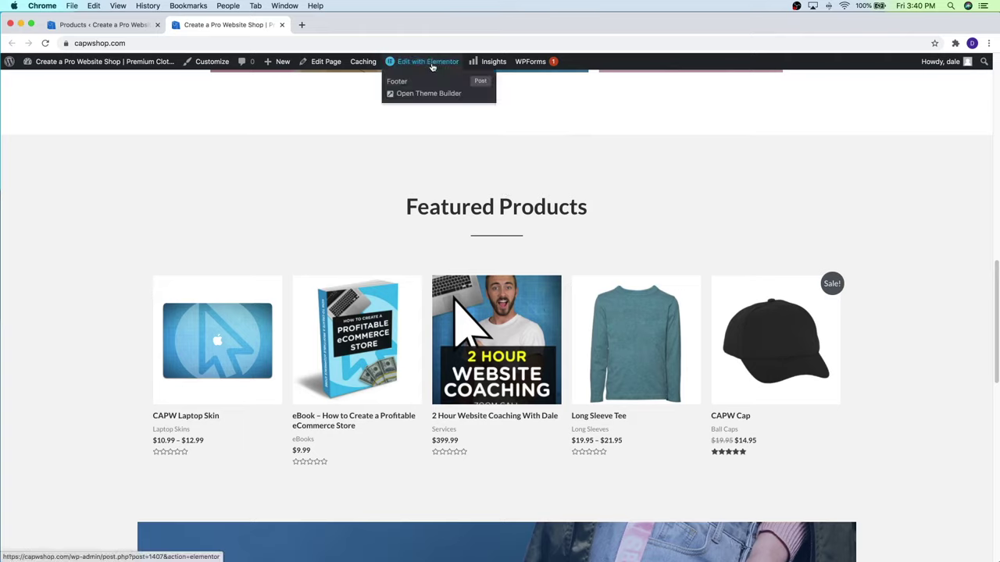
left_click(432, 67)
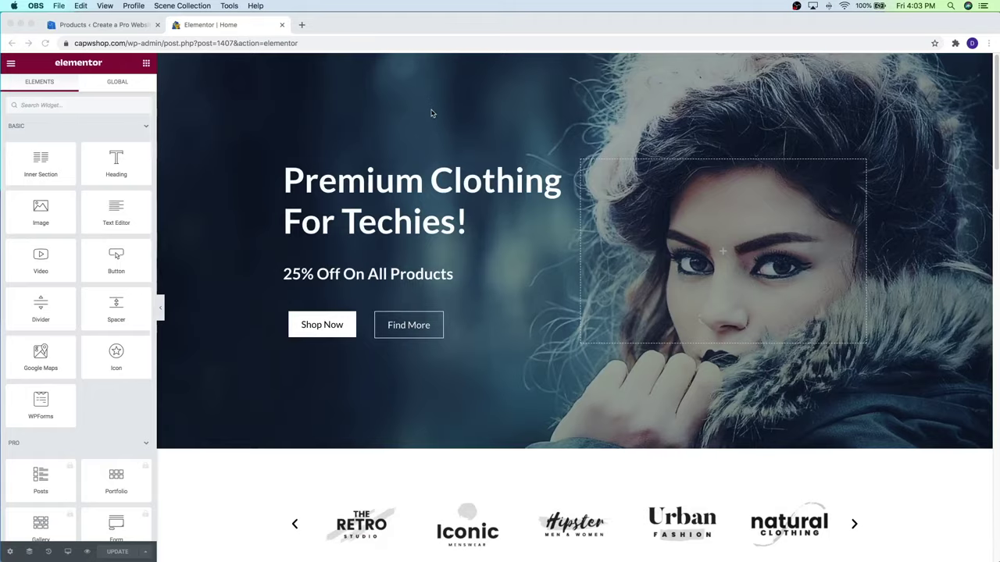
scroll(473, 183, "down", 5)
scroll(472, 184, "down", 7)
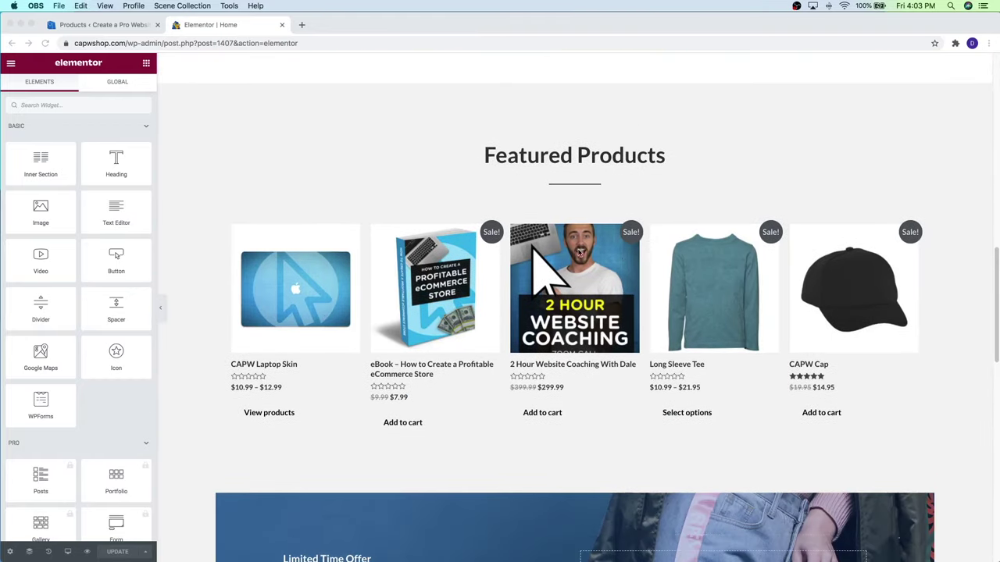
Duplicate the Featured Products heading and retitle the copy 'On Sale'
left_click(528, 207)
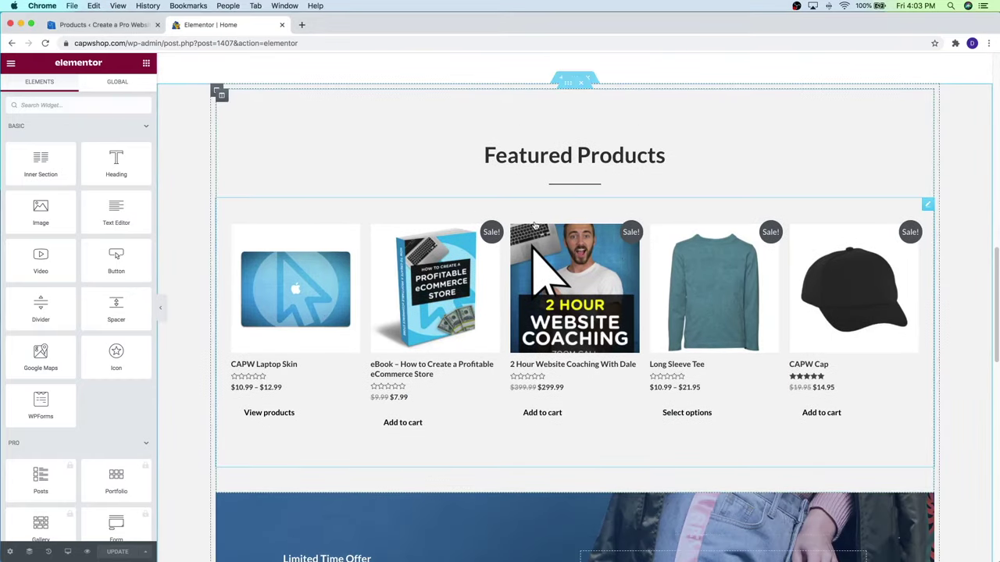
scroll(571, 203, "up", 1)
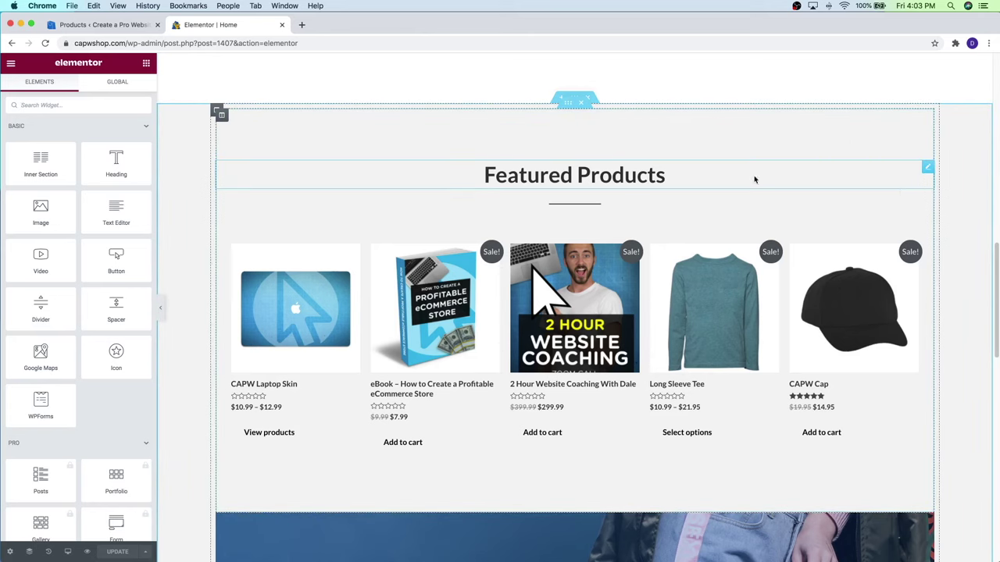
right_click(927, 170)
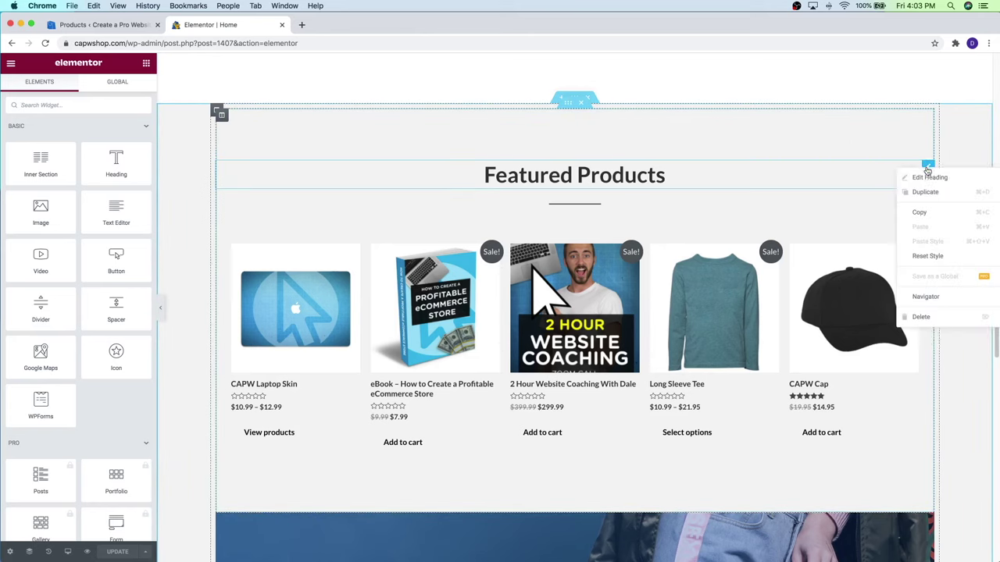
left_click(925, 193)
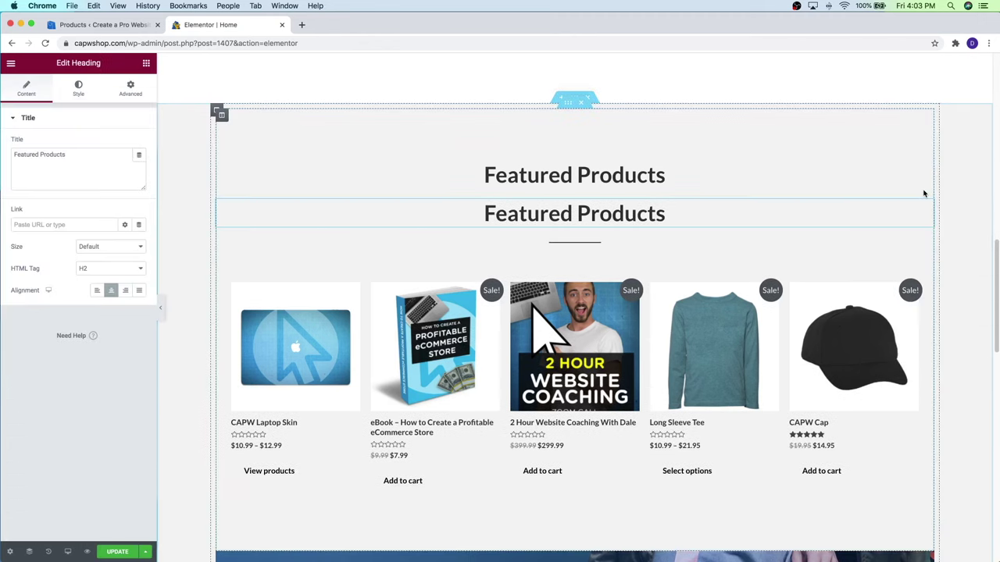
triple_click(633, 164)
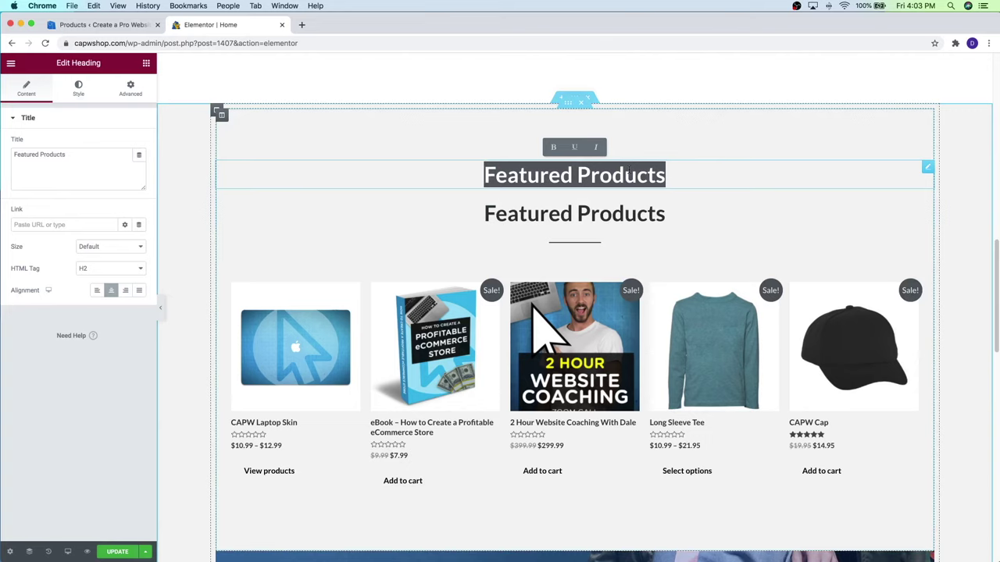
type("Sale Produ")
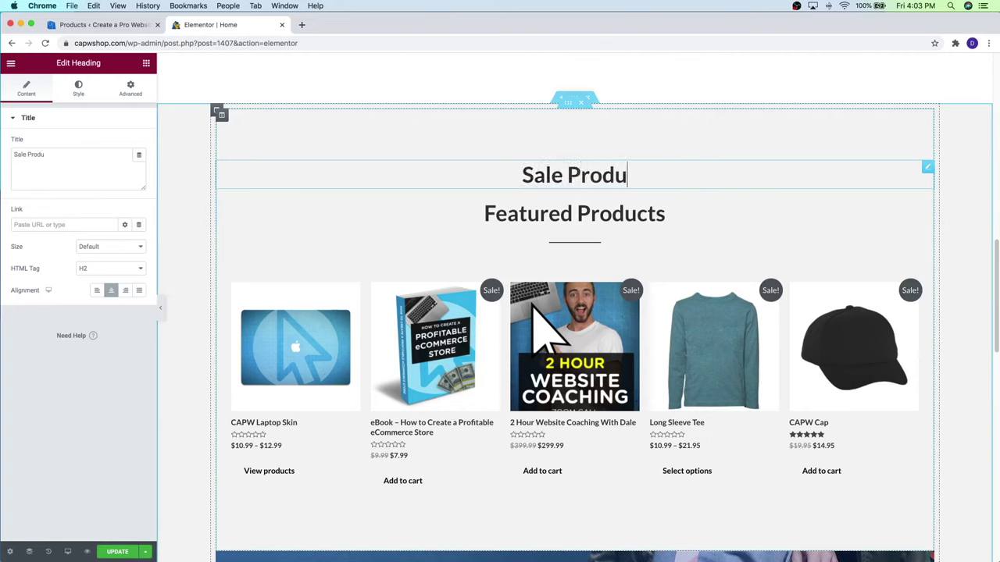
type("cts")
key("BackSpace")
key("BackSpace")
key("BackSpace")
key("BackSpace")
key("BackSpace")
key("BackSpace")
key("BackSpace")
key("BackSpace")
key("BackSpace")
key("BackSpace")
key("BackSpace")
key("BackSpace")
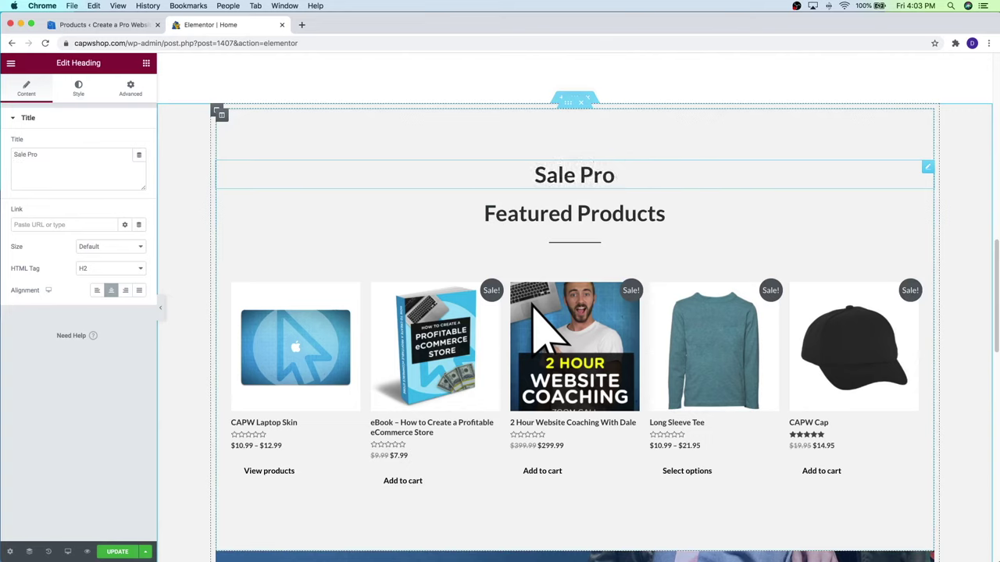
key("BackSpace")
type("On")
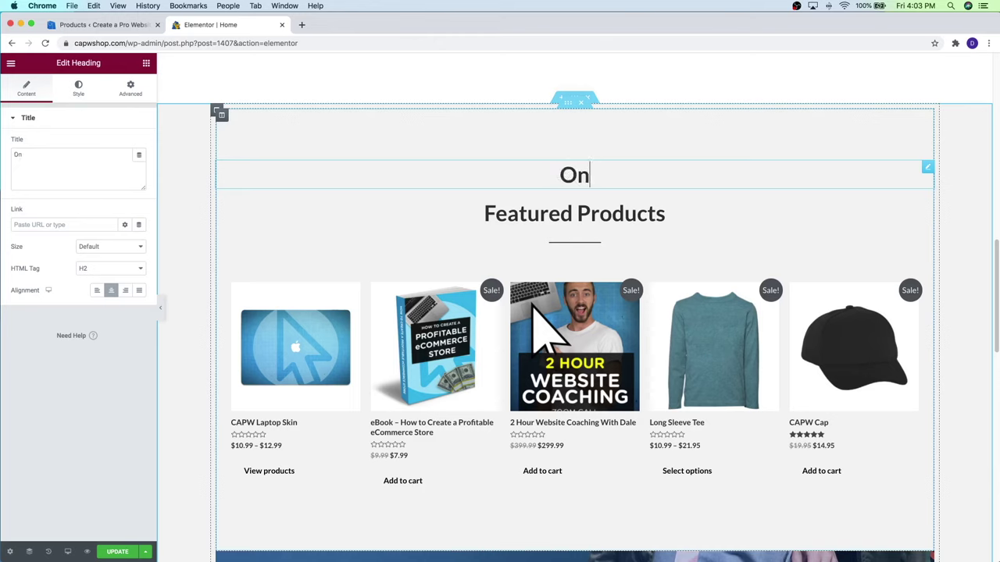
type(" Sale")
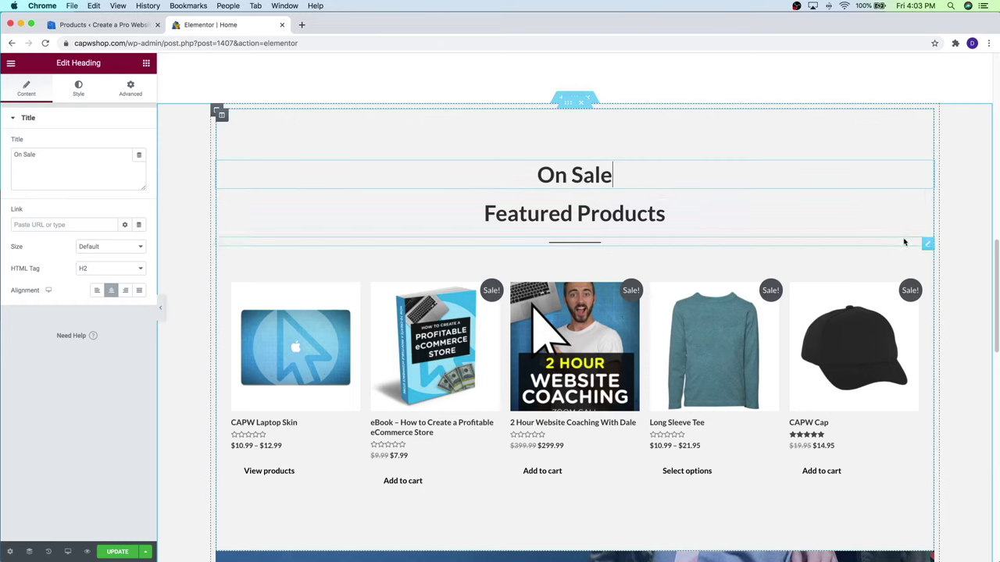
Duplicate the divider, place it under On Sale, and duplicate the products grid
right_click(927, 244)
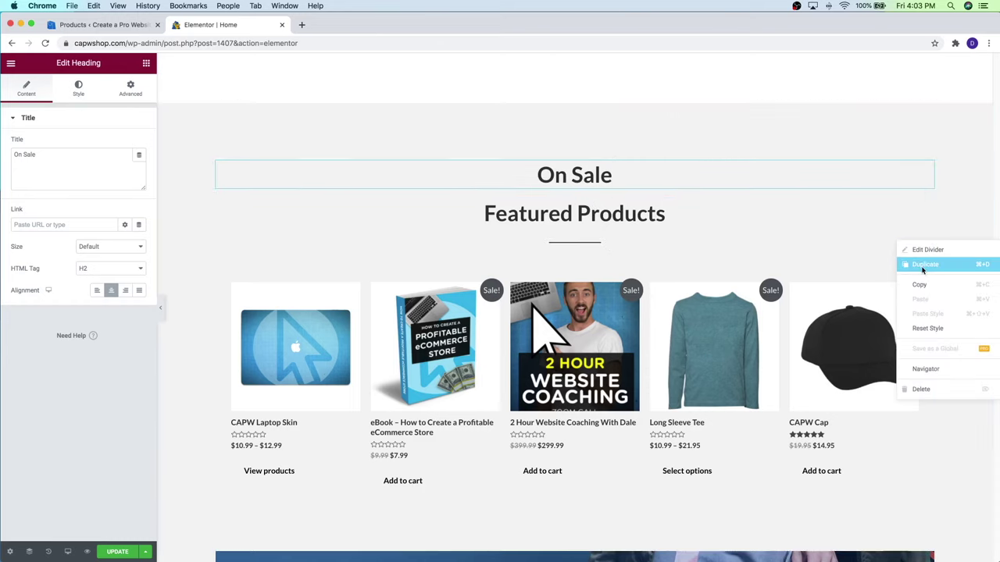
left_click(924, 265)
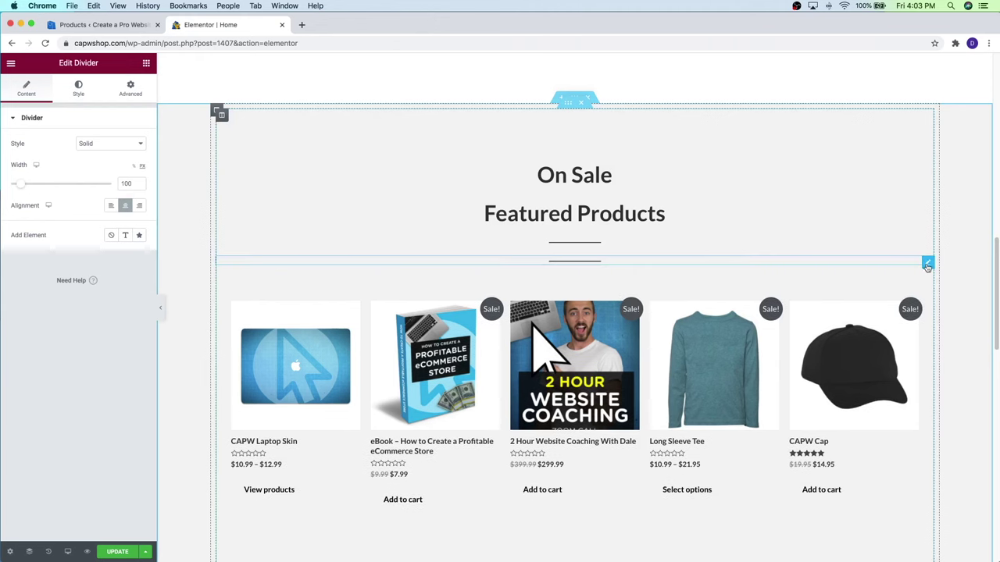
left_click_drag(928, 267, 837, 198)
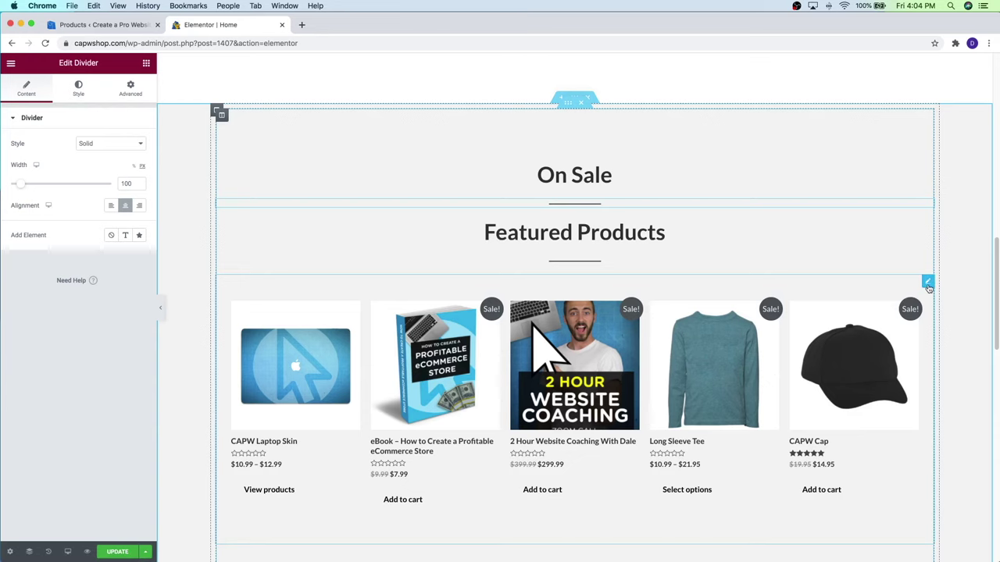
right_click(928, 287)
left_click(926, 311)
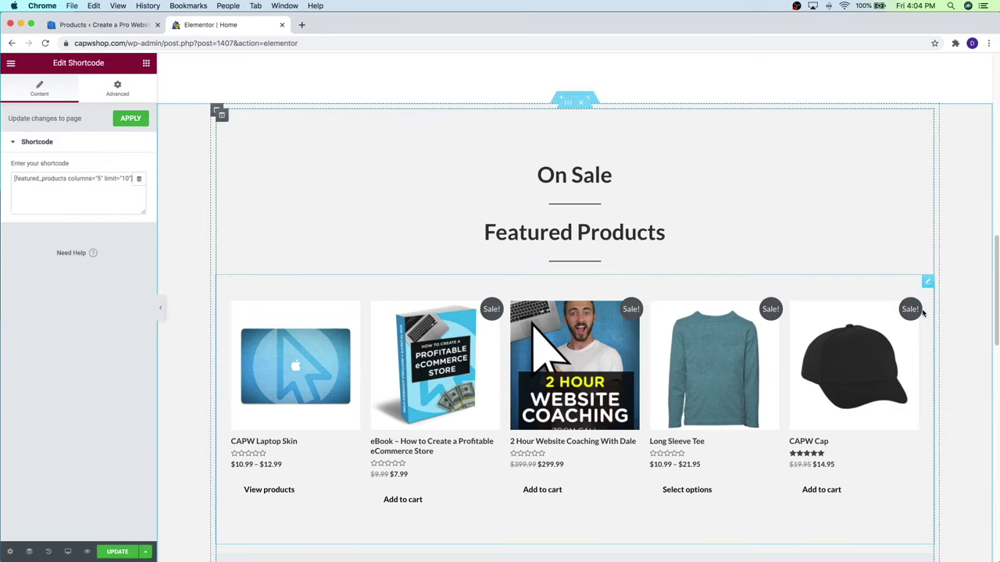
Move the duplicated products grid under the On Sale heading
scroll(877, 310, "down", 5)
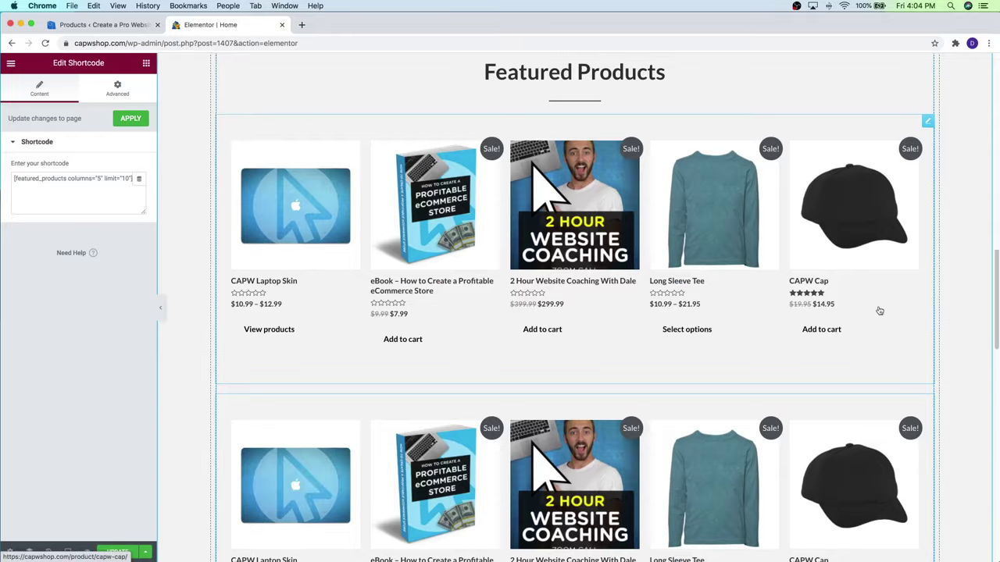
scroll(833, 297, "up", 5)
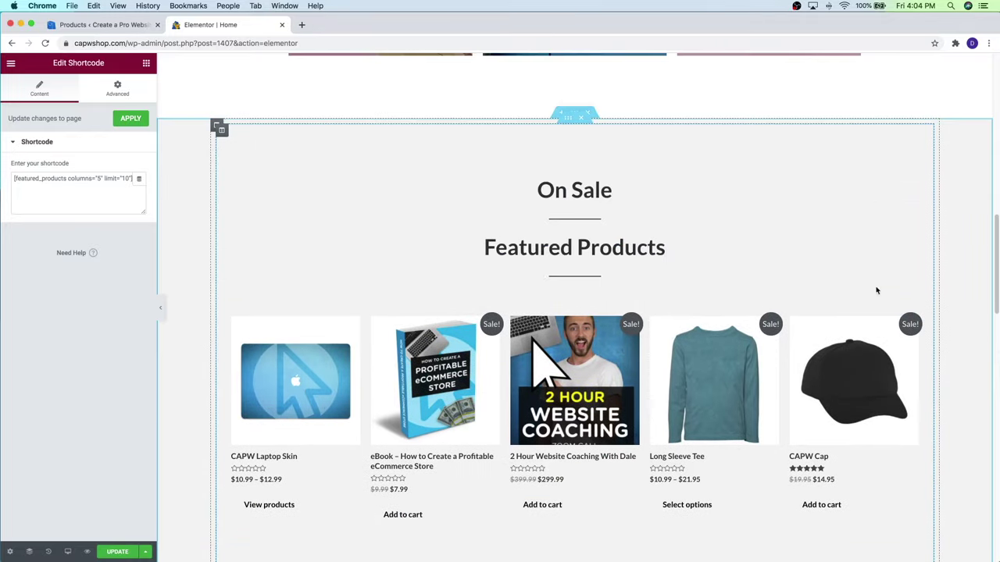
left_click_drag(928, 299, 852, 235)
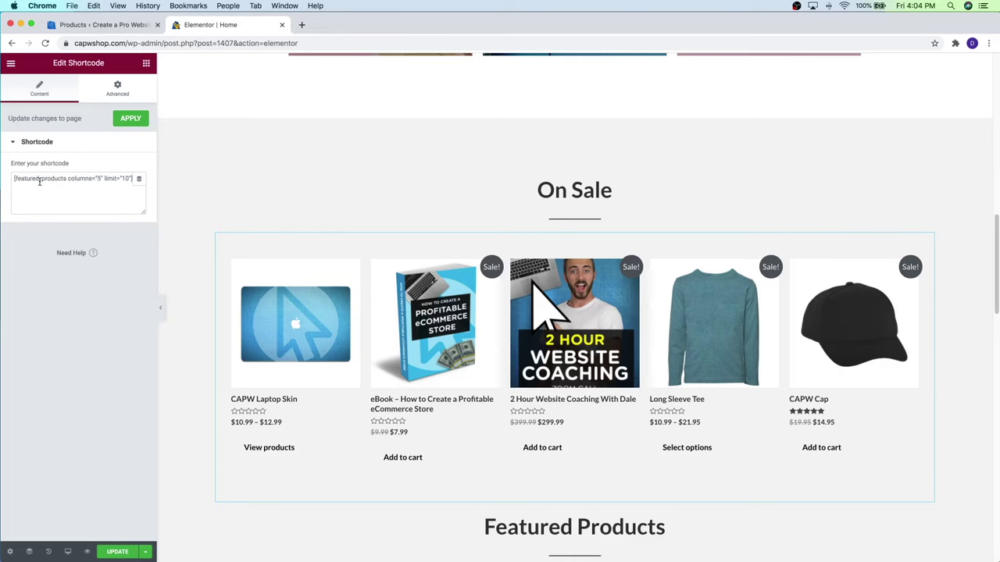
Change the grid's shortcode to [sale_products columns="5" limit="10"] and apply it
left_click_drag(40, 178, 20, 178)
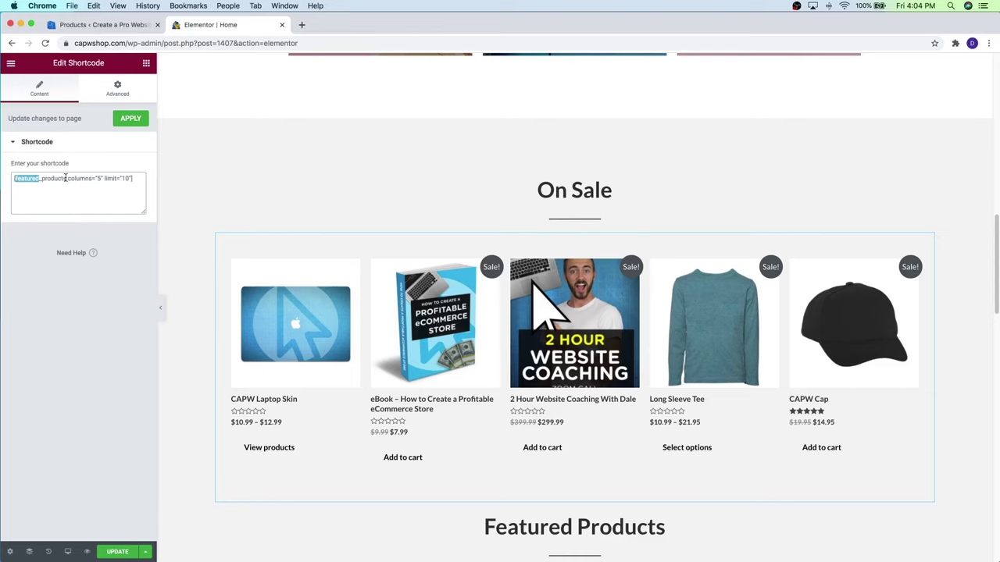
type("sale")
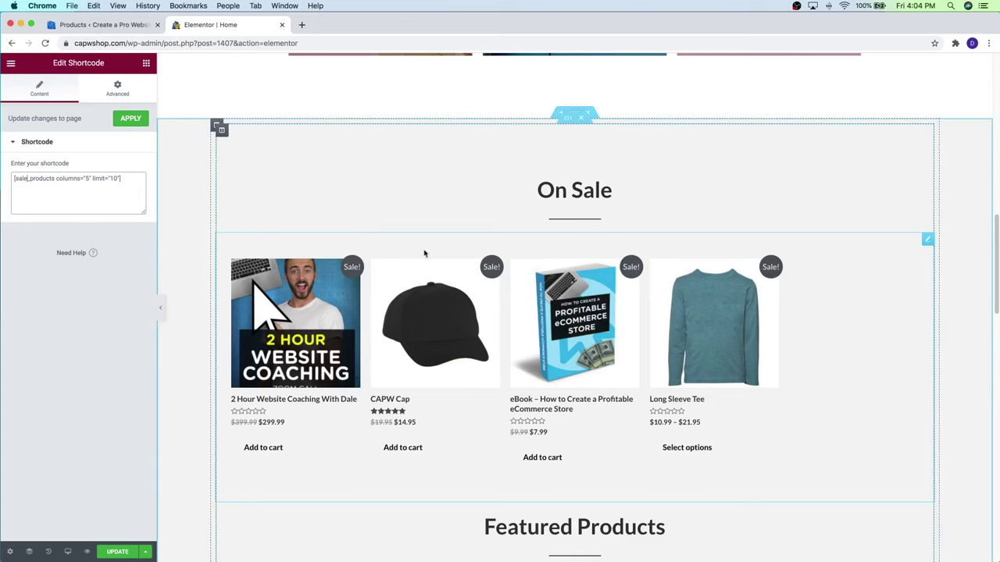
left_click(131, 121)
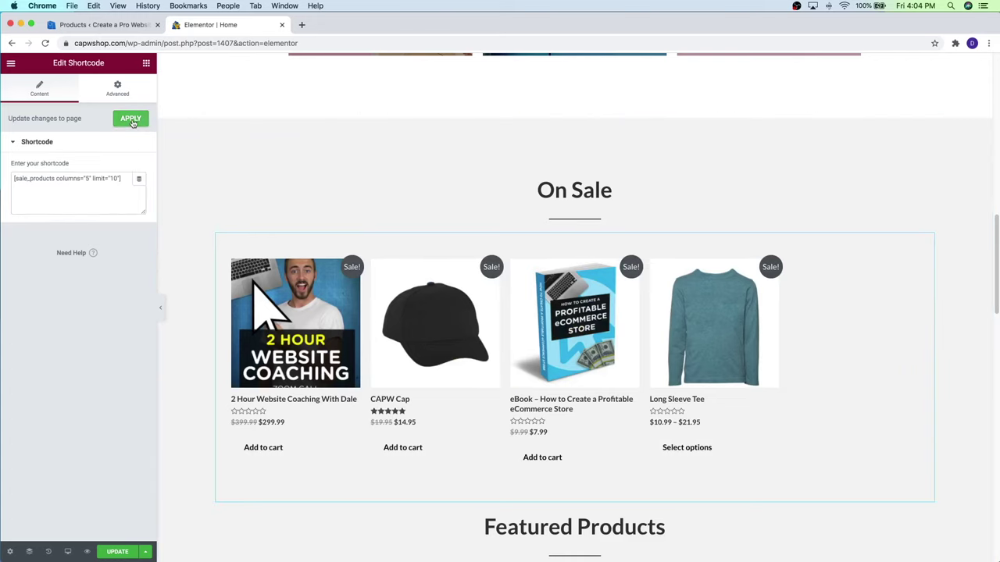
scroll(550, 375, "down", 10)
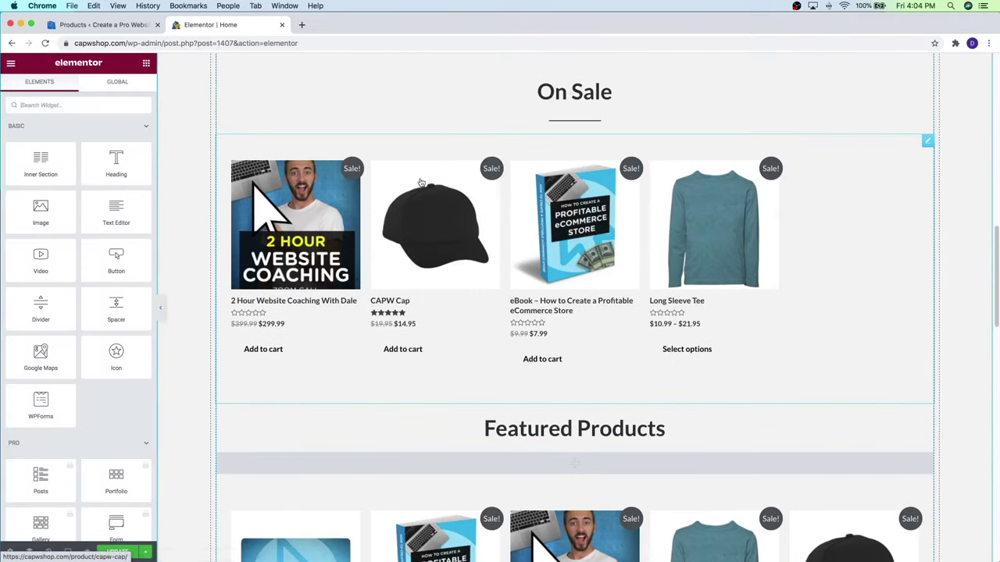
scroll(514, 290, "up", 1)
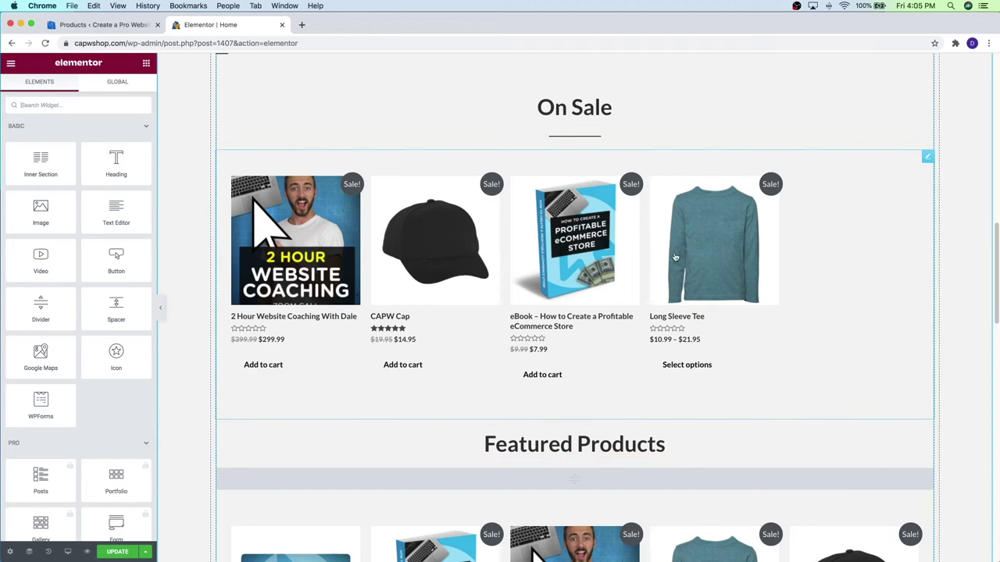
scroll(596, 248, "down", 5)
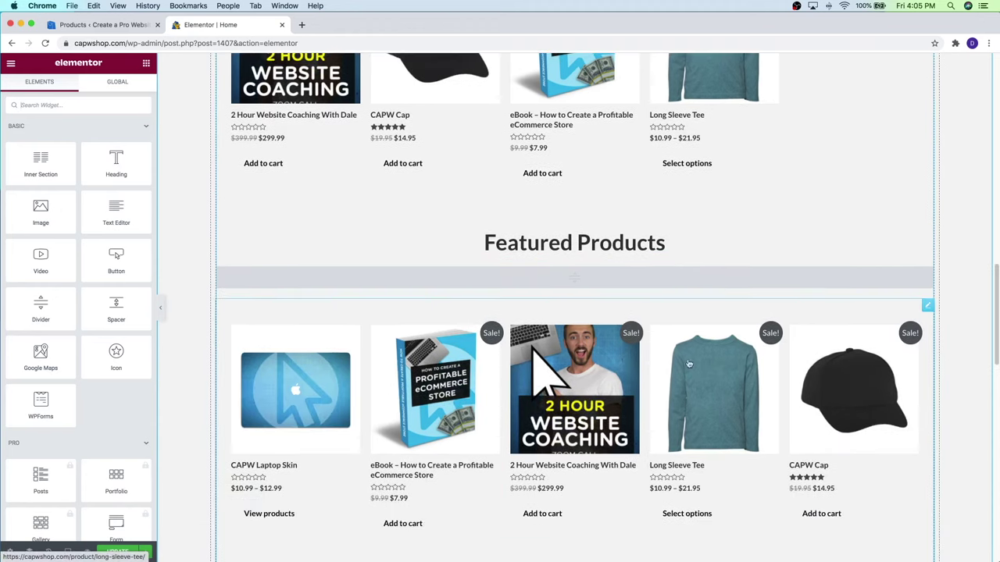
scroll(670, 358, "up", 8)
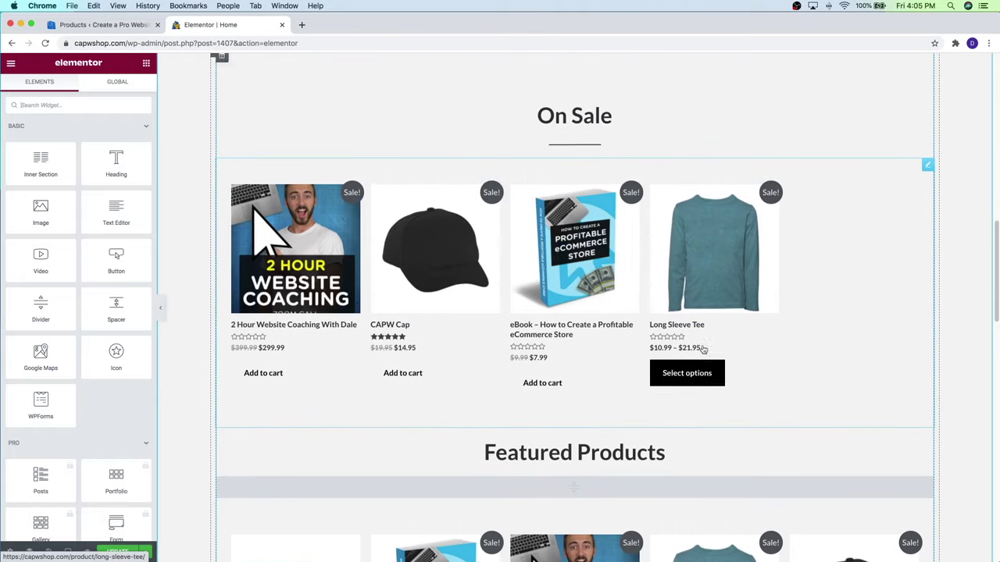
scroll(653, 301, "up", 3)
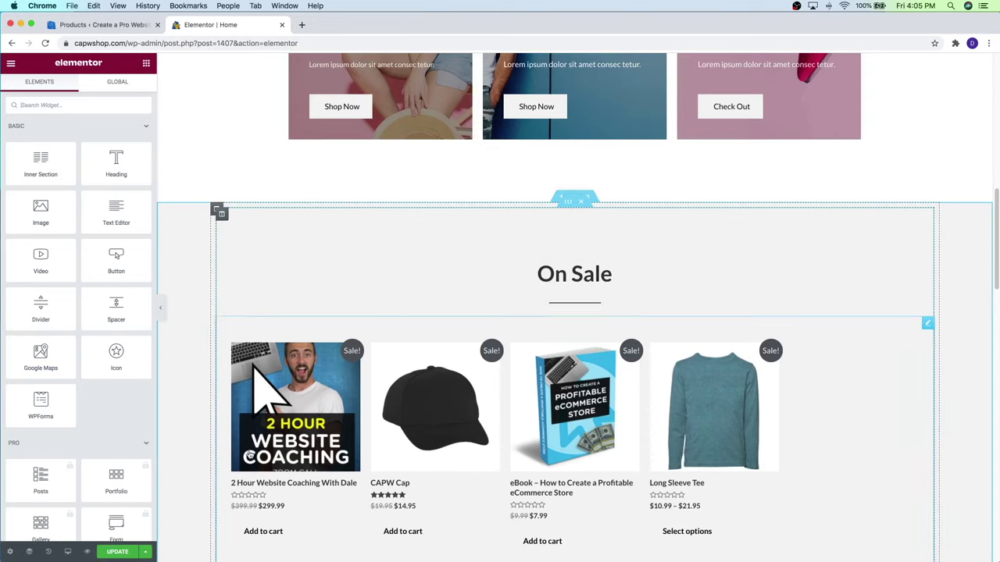
Save the Home page and preview it, checking the On Sale row above Featured Products
left_click(118, 552)
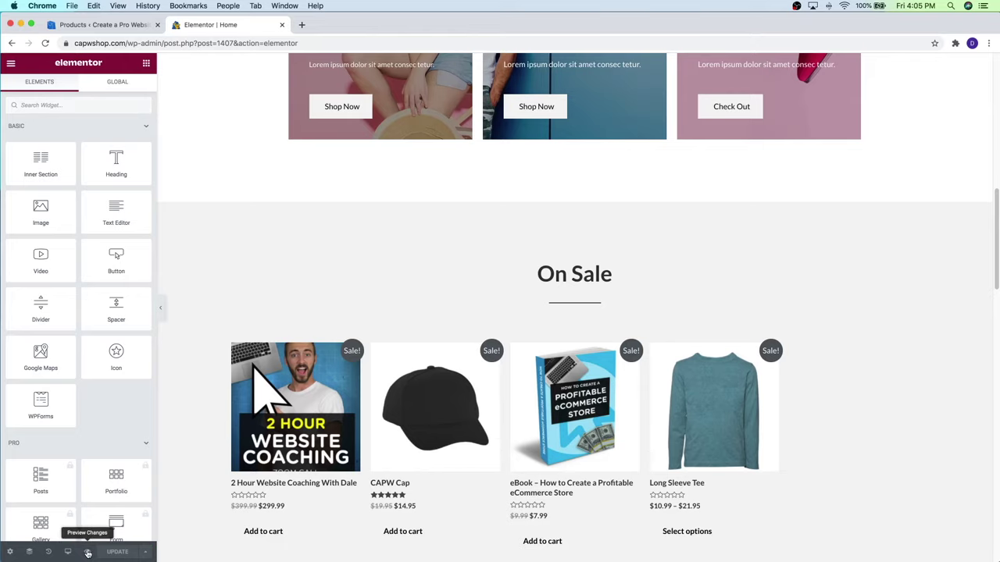
left_click(88, 553)
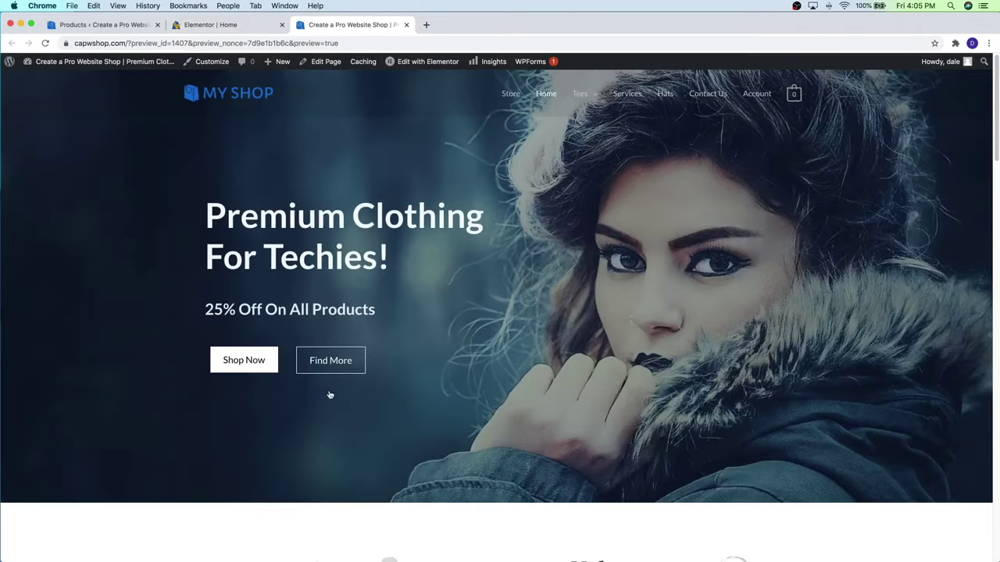
scroll(557, 175, "down", 10)
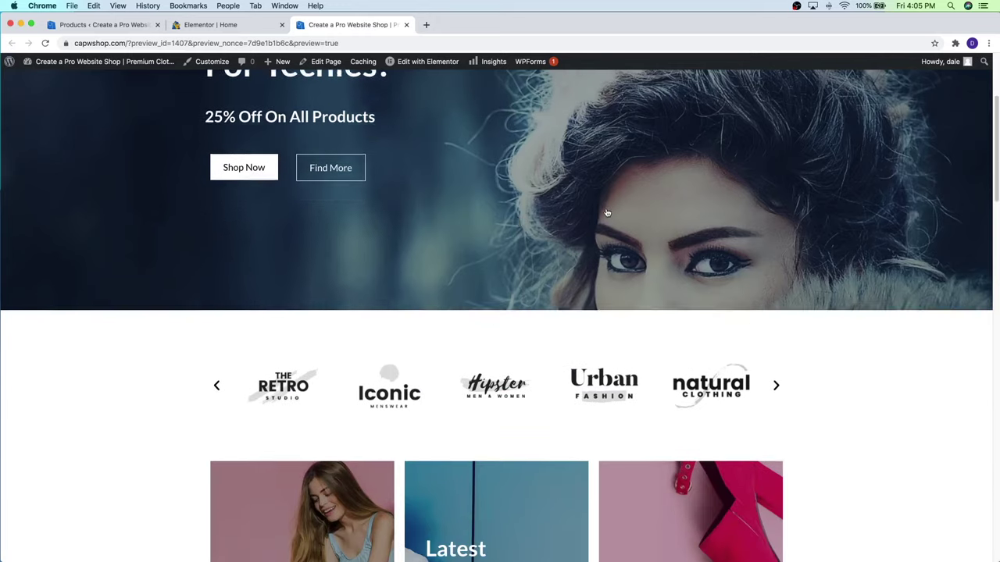
scroll(602, 221, "down", 8)
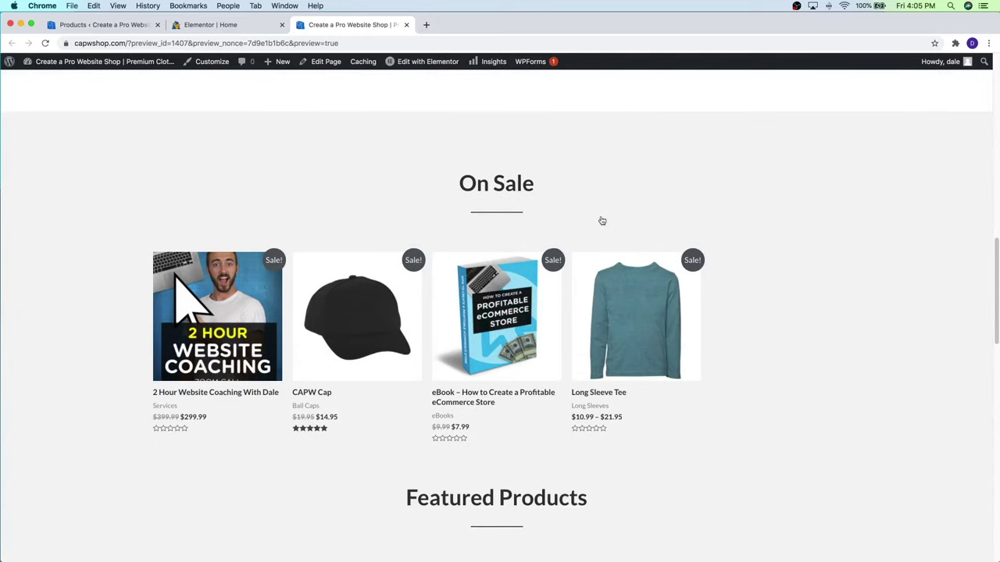
scroll(520, 209, "down", 8)
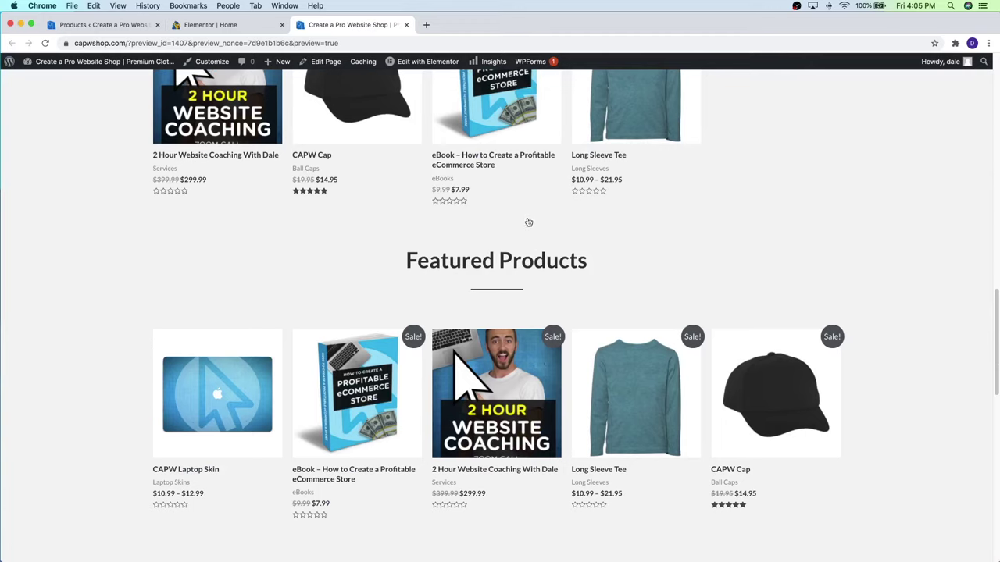
scroll(546, 270, "down", 12)
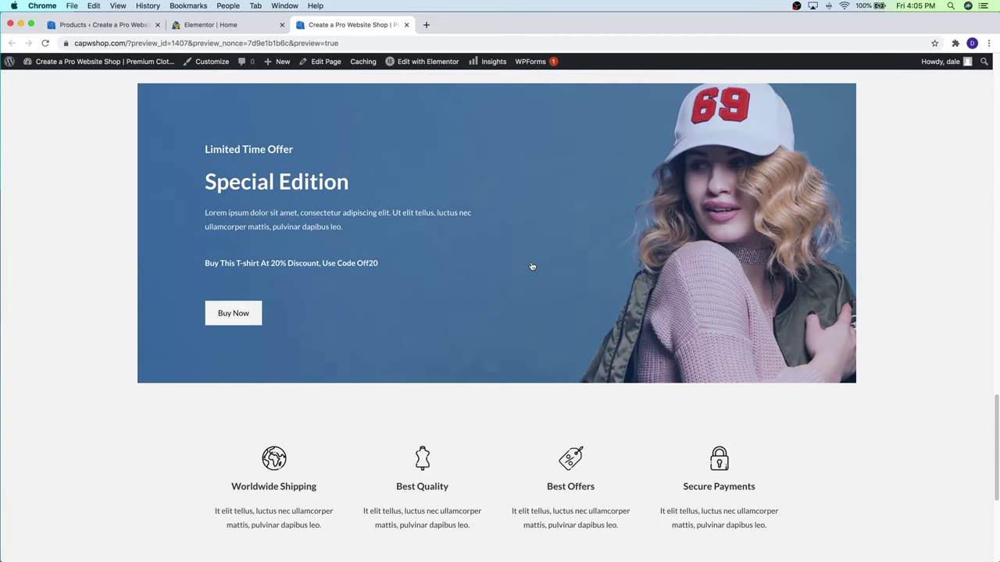
scroll(526, 305, "up", 20)
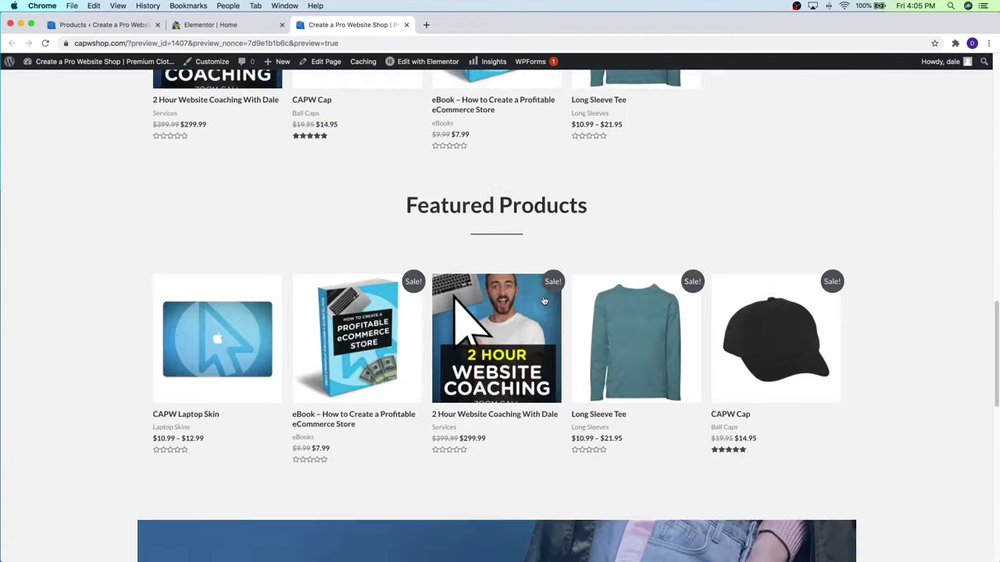
scroll(590, 293, "up", 5)
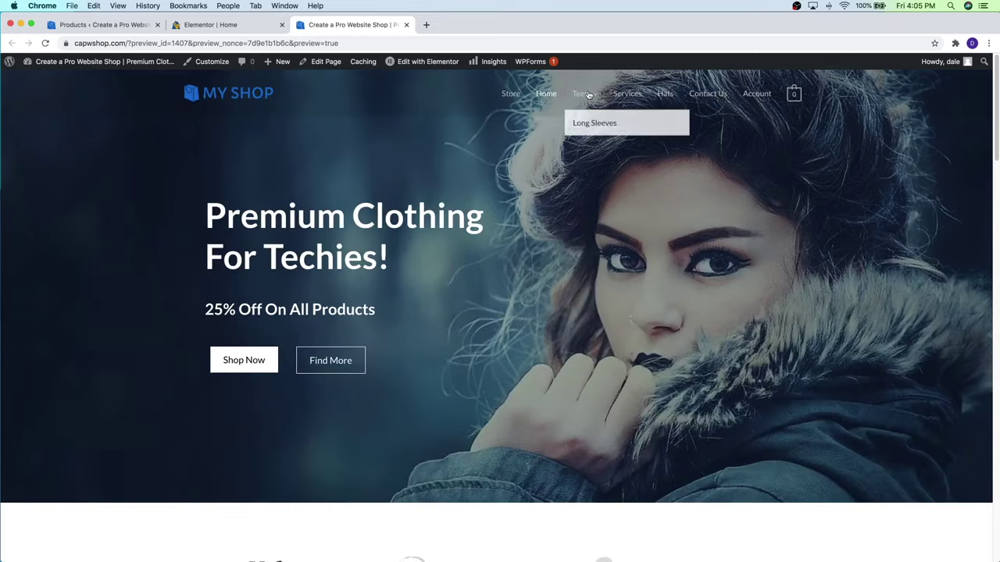
Go back to the homepage and open the CAPW Cap from the On Sale row
left_click(581, 94)
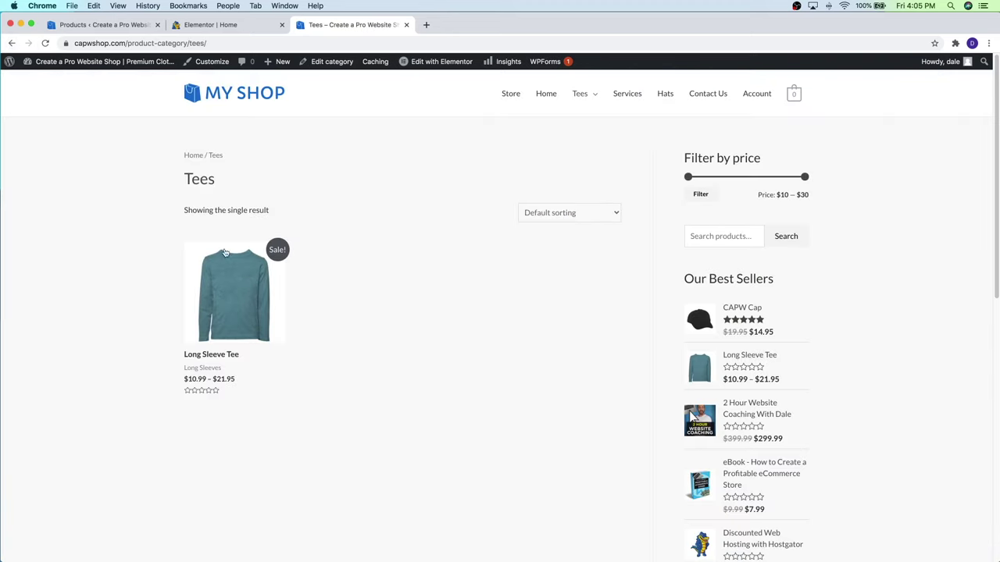
left_click(552, 96)
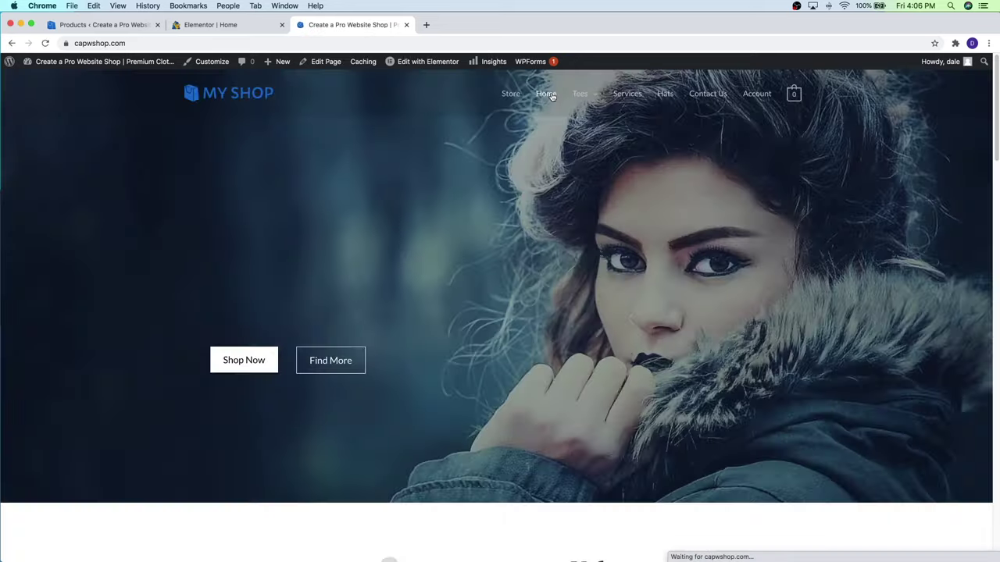
scroll(582, 195, "down", 3)
scroll(576, 203, "down", 10)
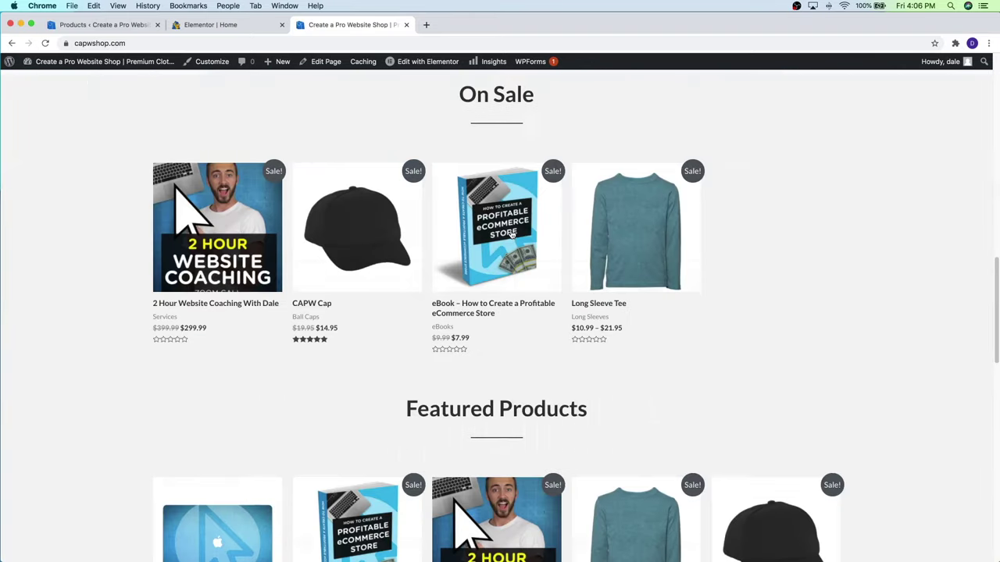
left_click(330, 217)
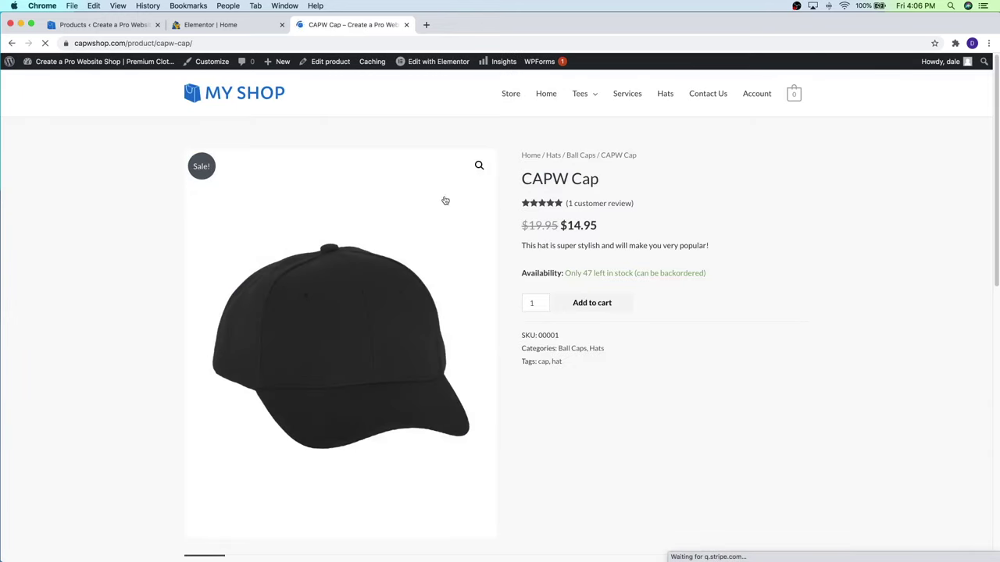
Add the CAPW Cap to the cart and view the cart totalling $24.95
left_click(589, 303)
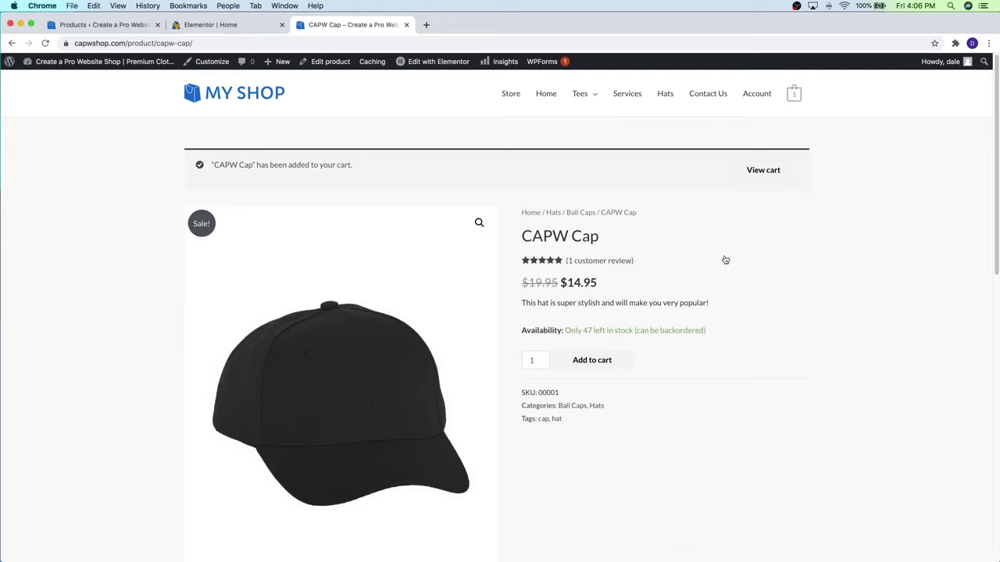
left_click(797, 96)
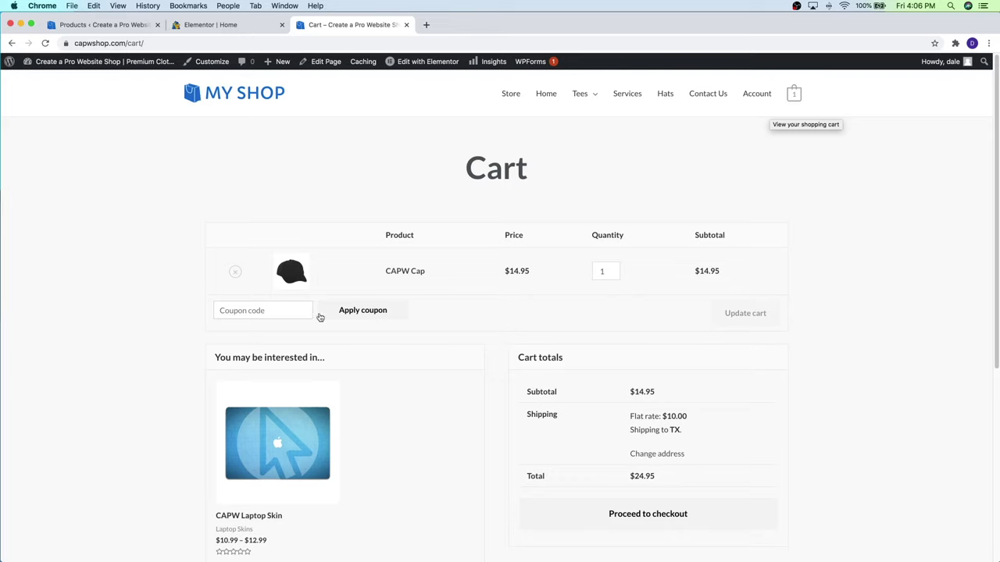
scroll(816, 312, "down", 1)
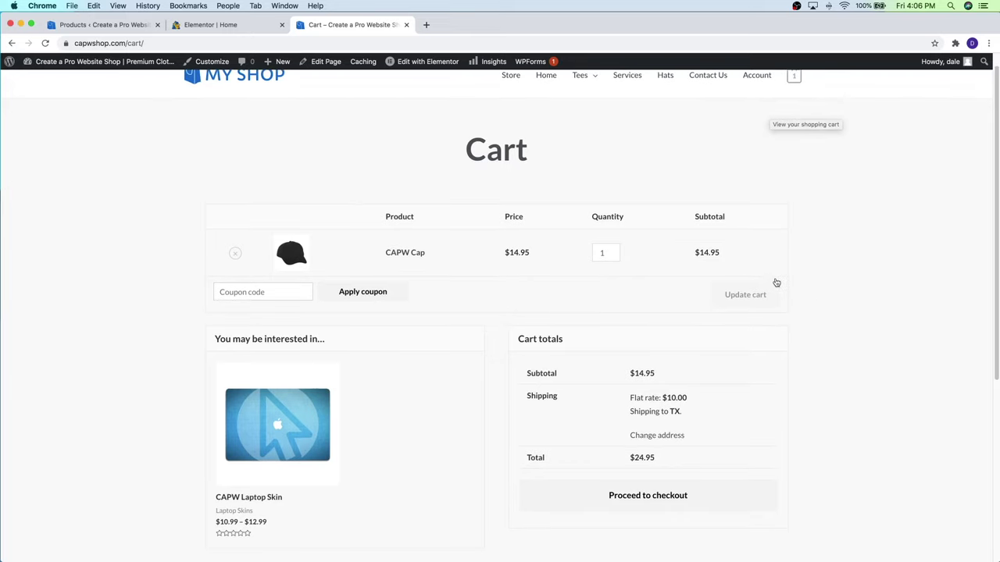
scroll(795, 334, "up", 1)
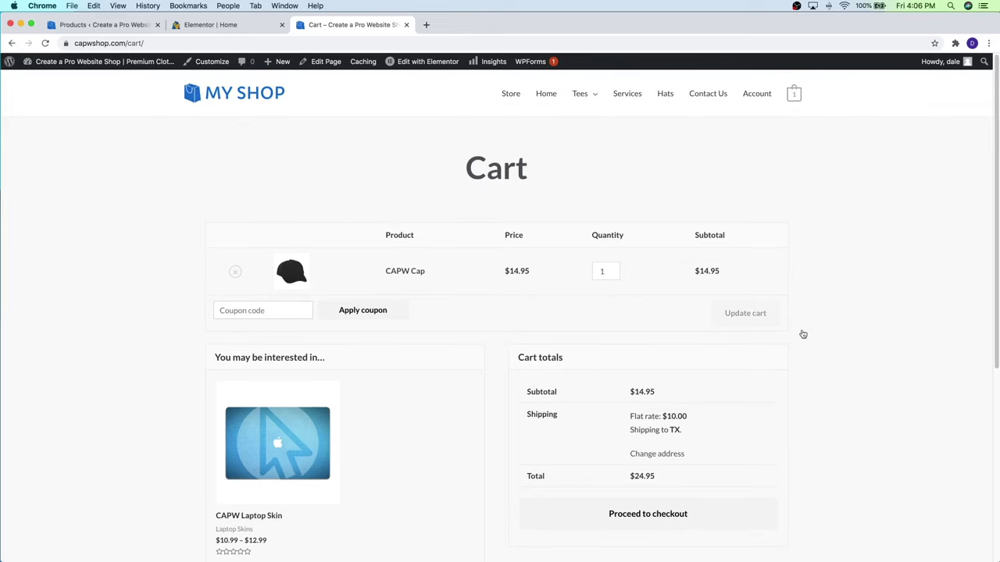